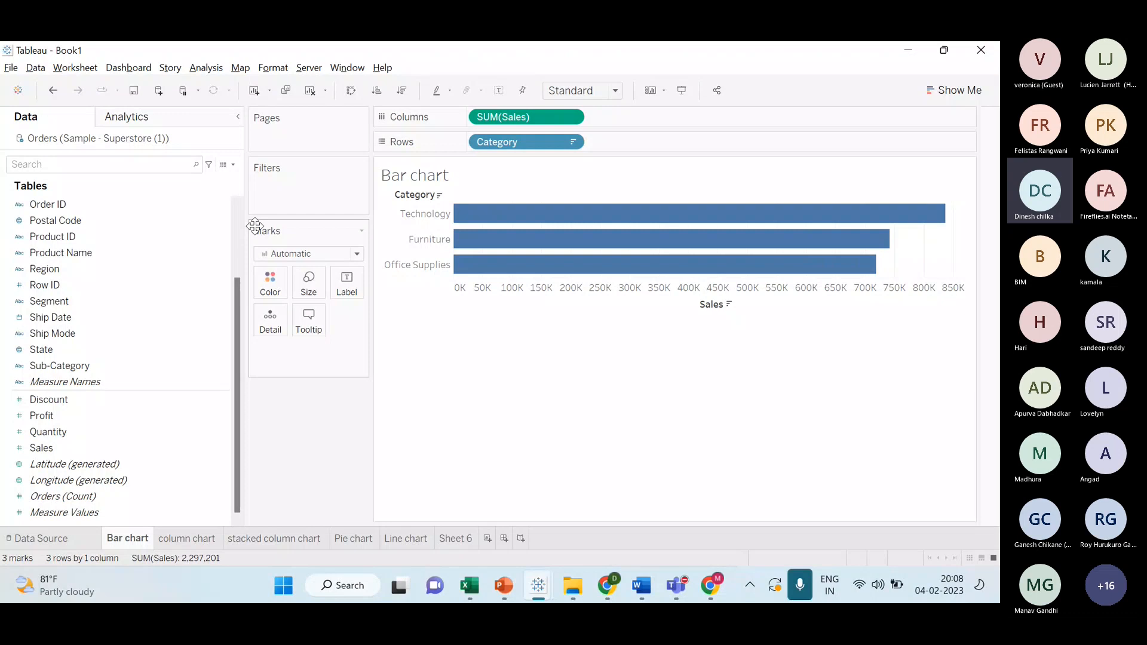
- Switch to the Teams meeting and admit all guests waiting in the lobby
left_click(855, 462)
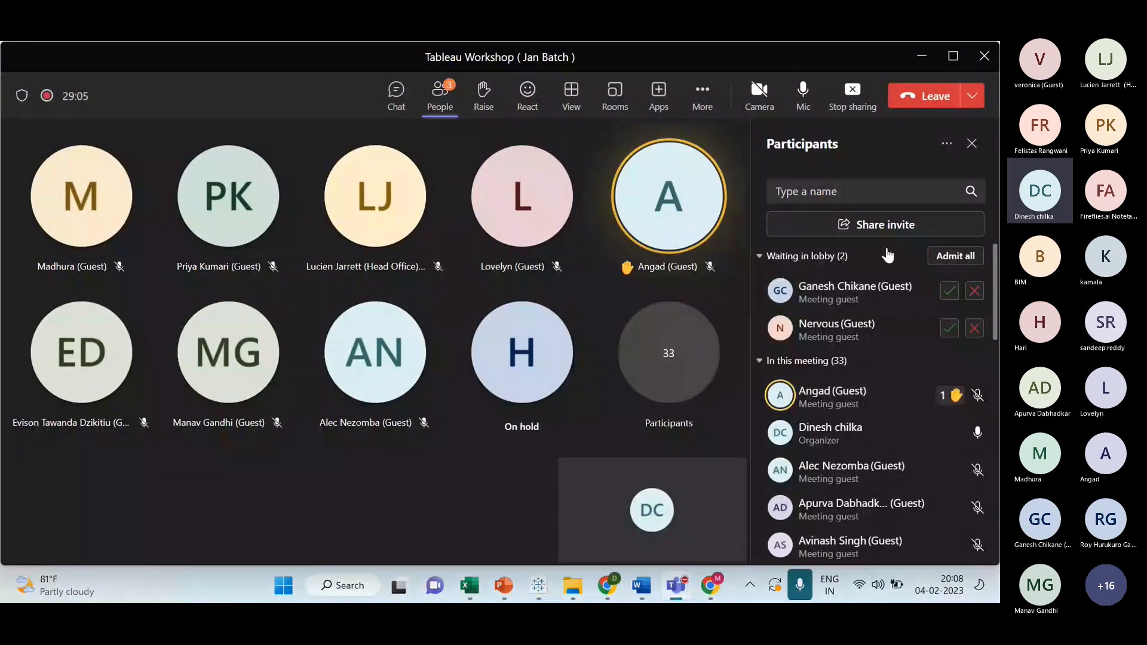
left_click(955, 256)
key("alt+Tab")
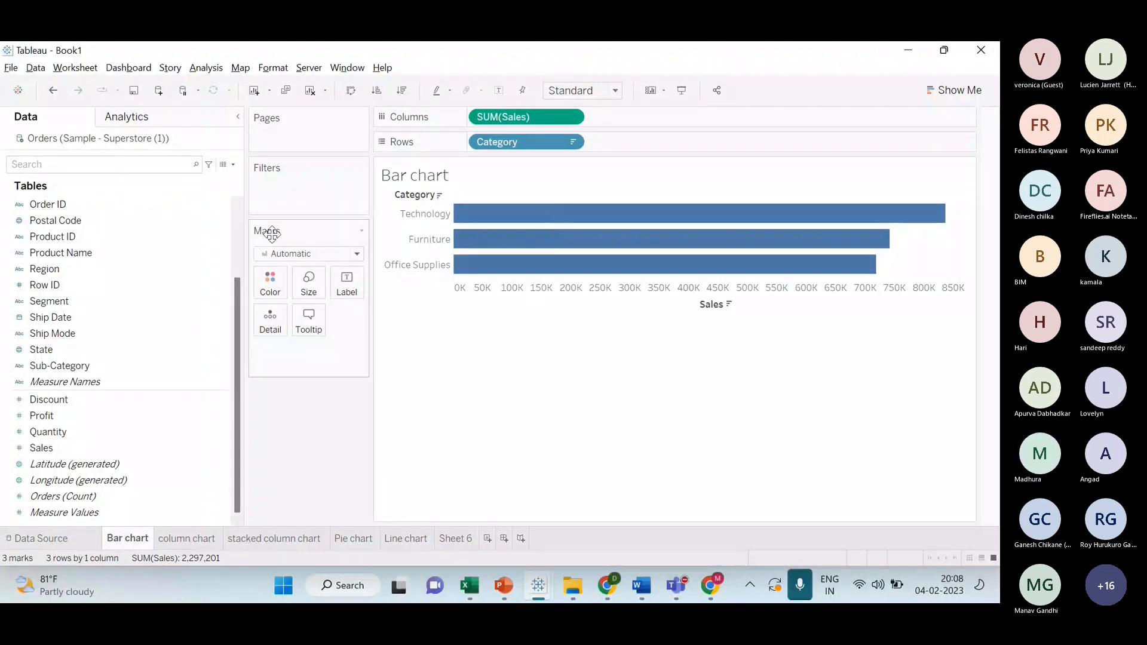
key("alt+Tab")
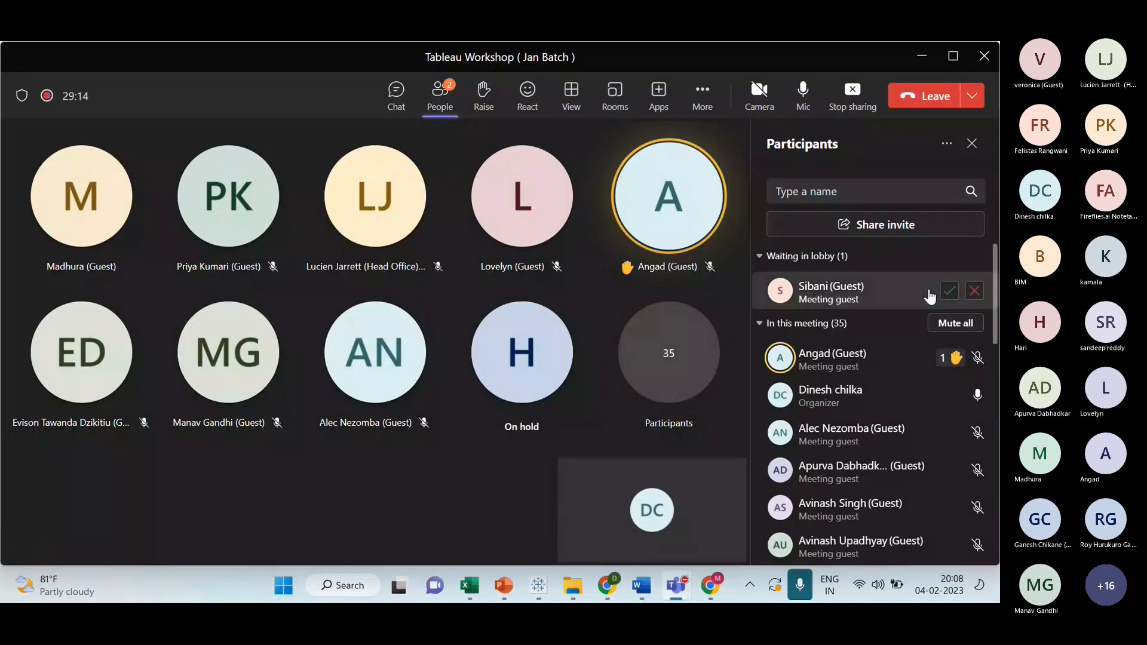
left_click(949, 290)
key("alt+Tab")
key("alt+Tab")
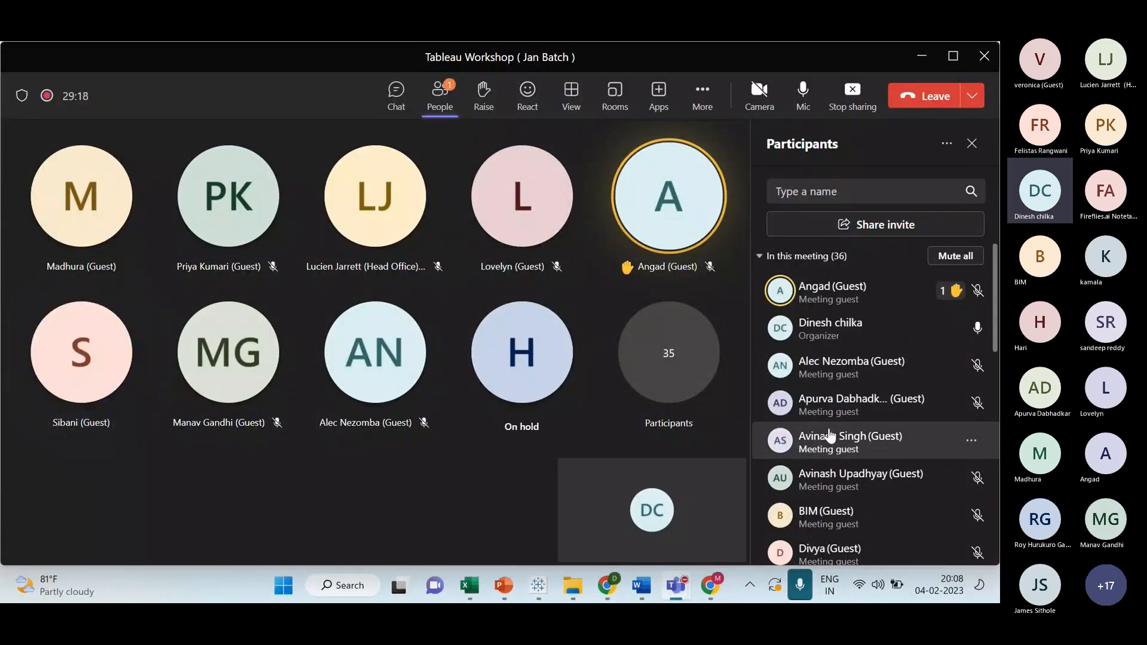
- Examine the full list of people in the meeting, checking who is present and who is unmuted
scroll(839, 448, "down", 10)
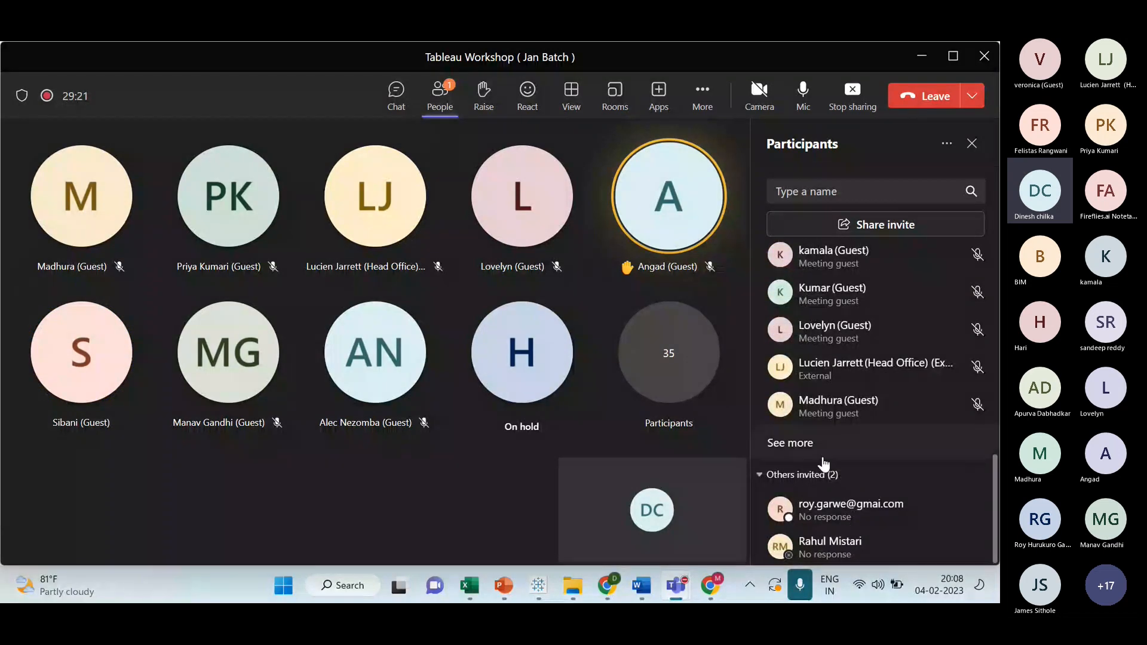
left_click(822, 455)
scroll(905, 467, "down", 5)
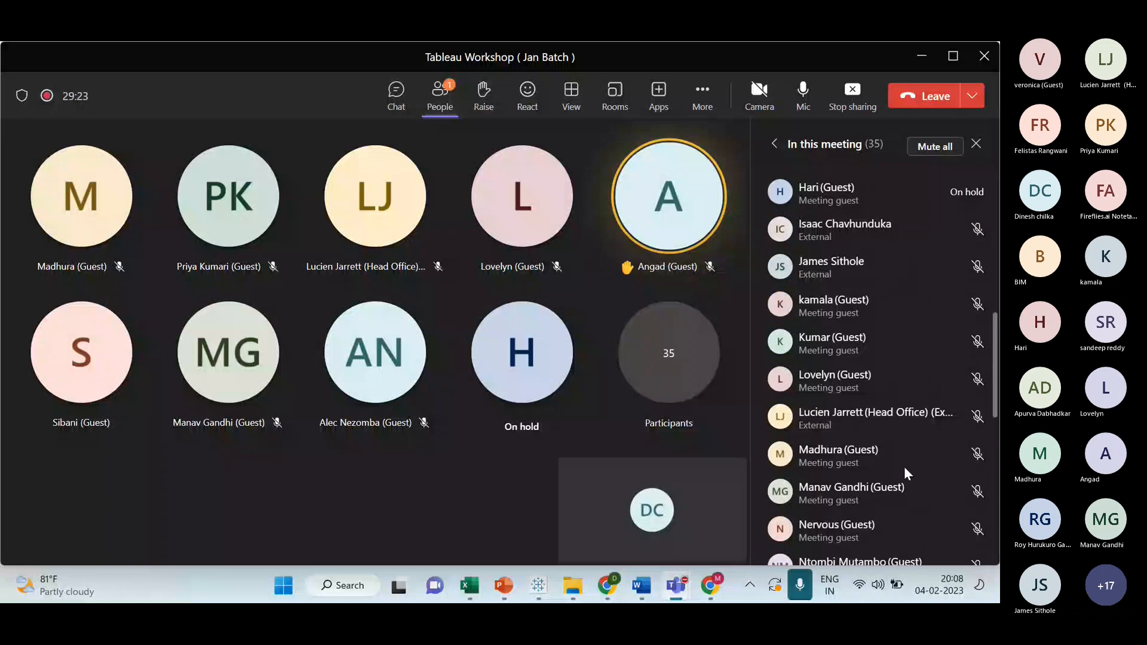
scroll(878, 490, "down", 6)
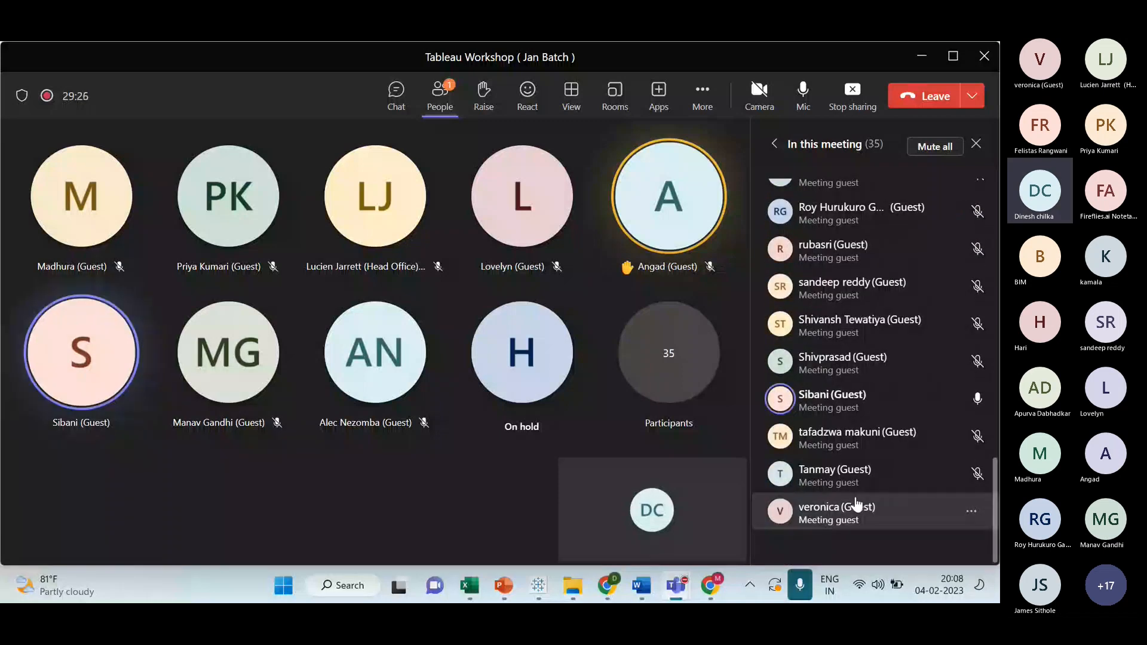
key("alt+Tab")
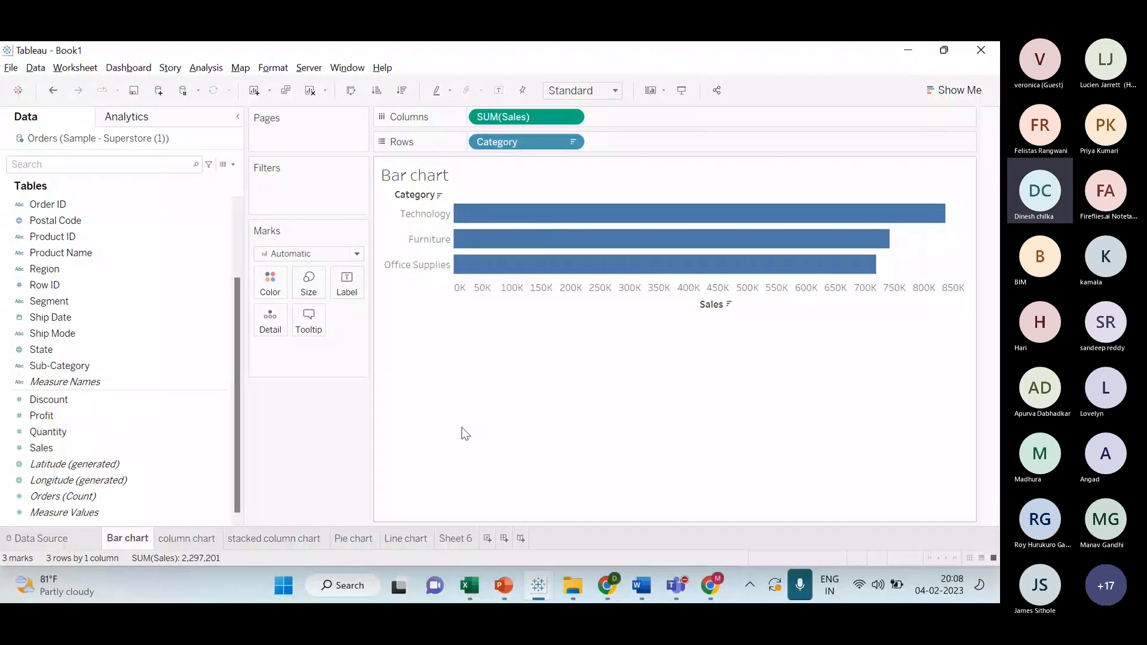
key("alt+Tab")
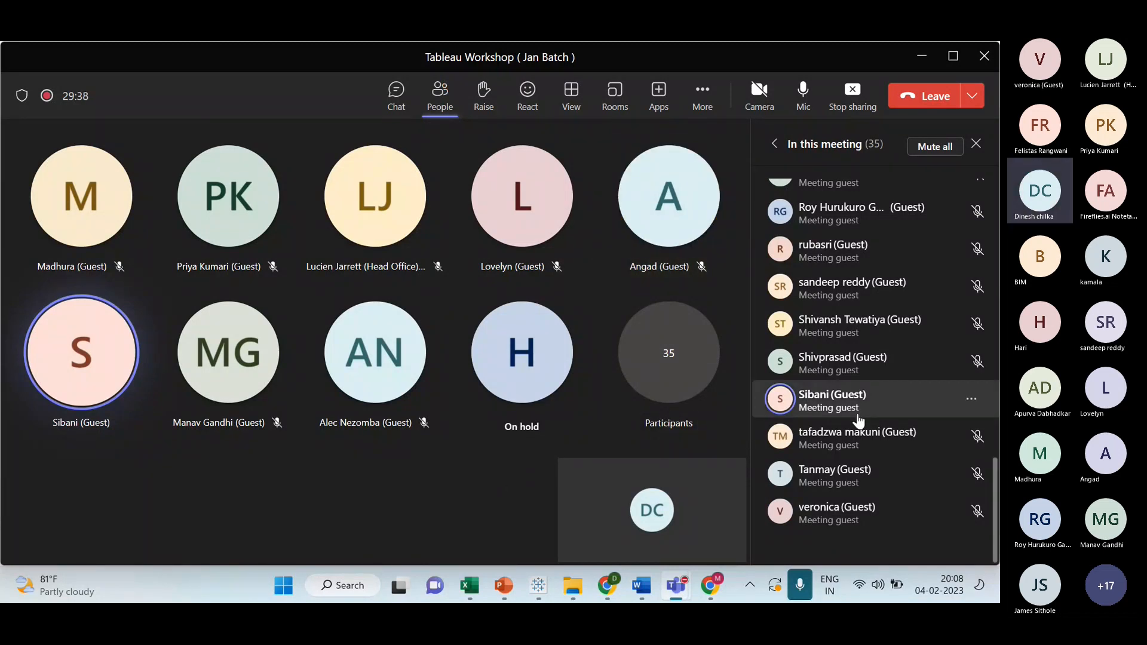
scroll(851, 461, "up", 5)
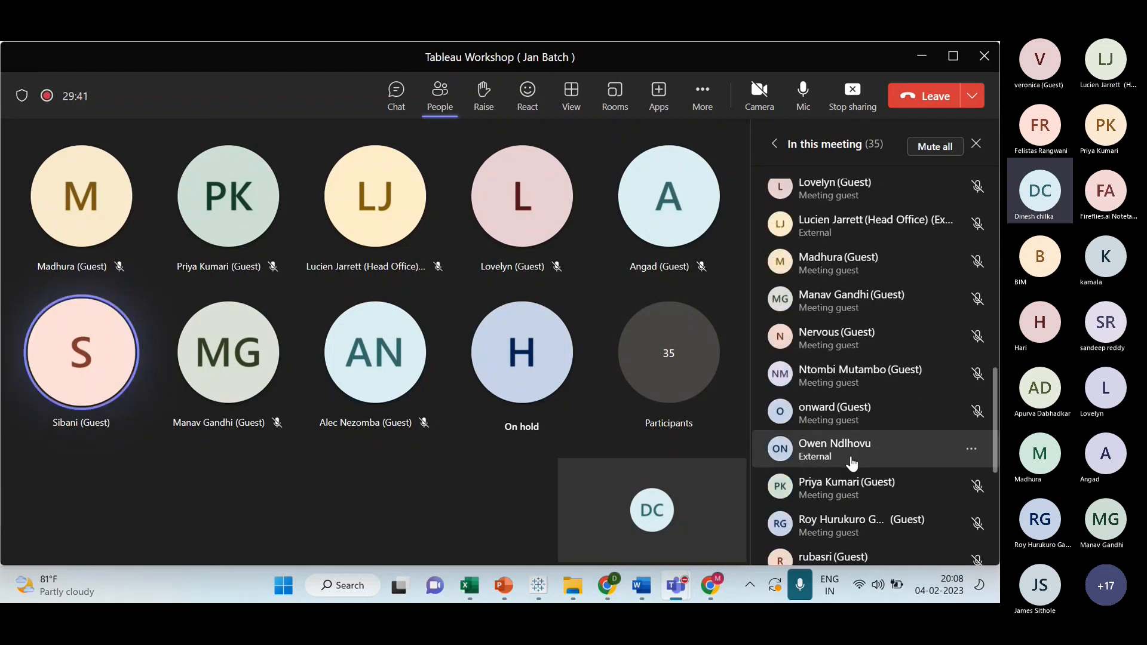
scroll(860, 460, "up", 2)
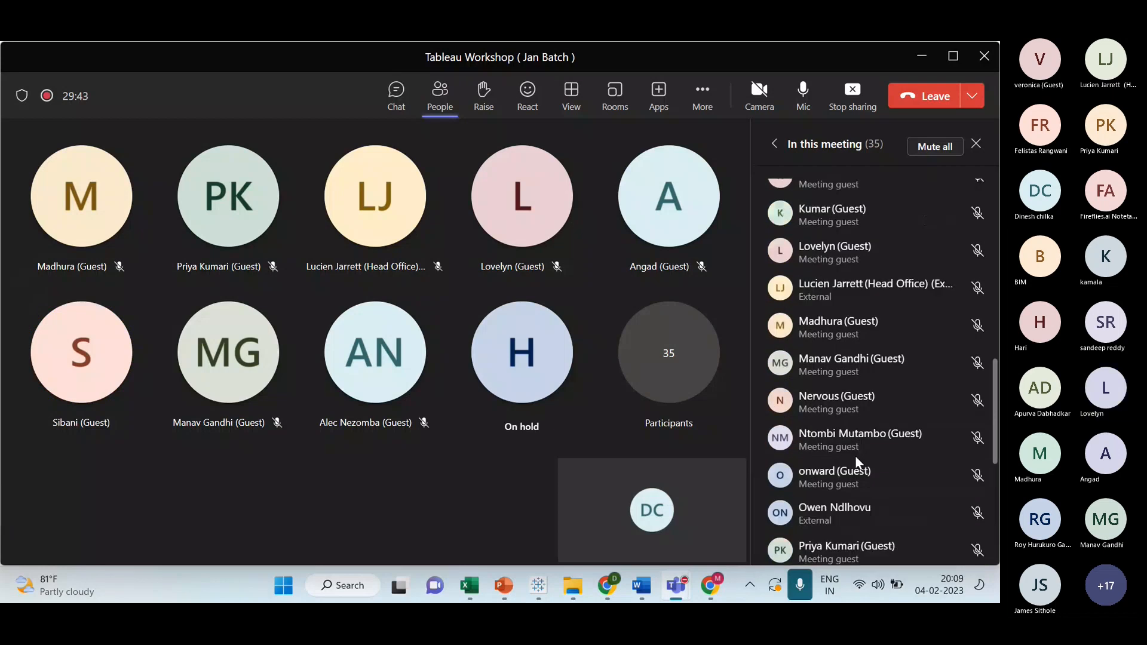
scroll(865, 455, "up", 4)
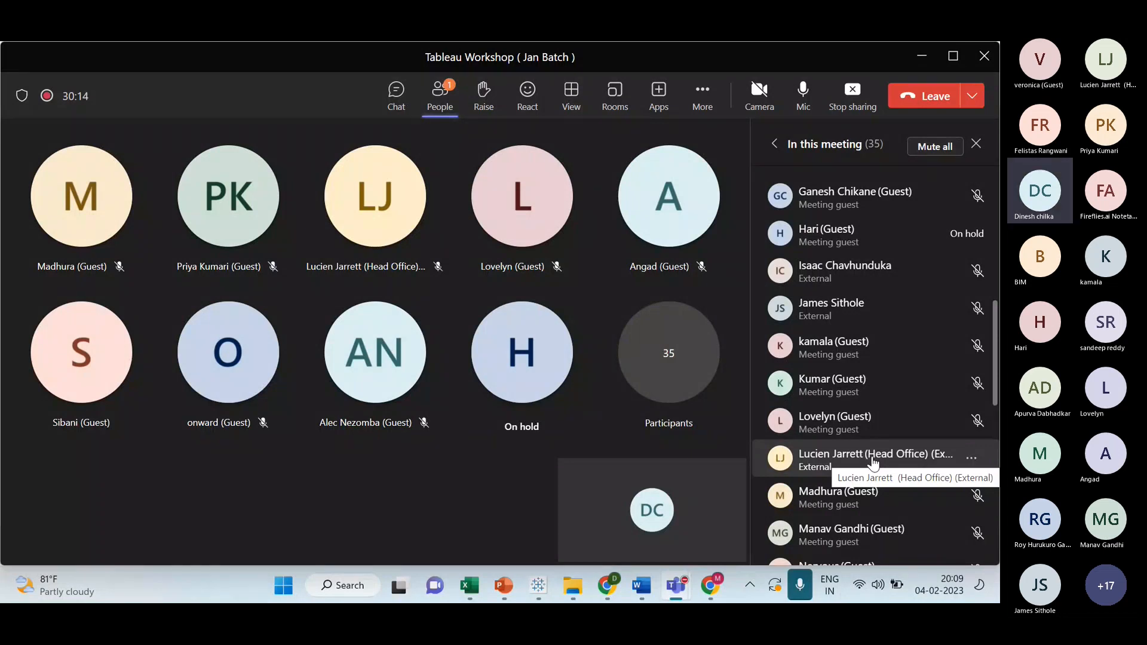
key("alt+Tab")
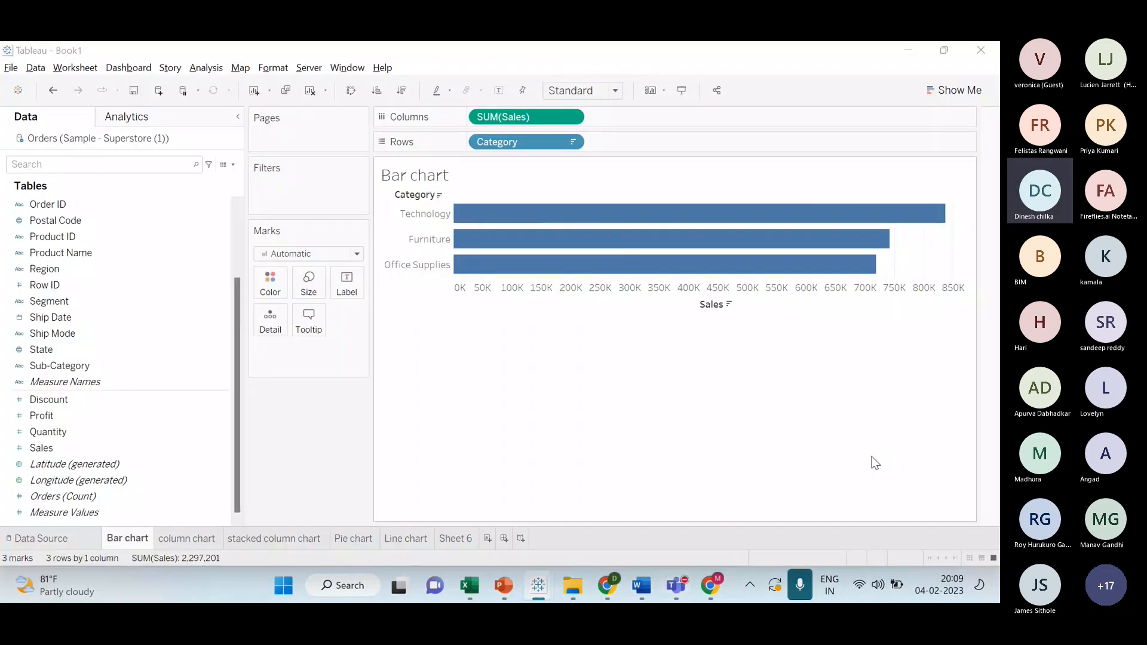
key("alt+Tab")
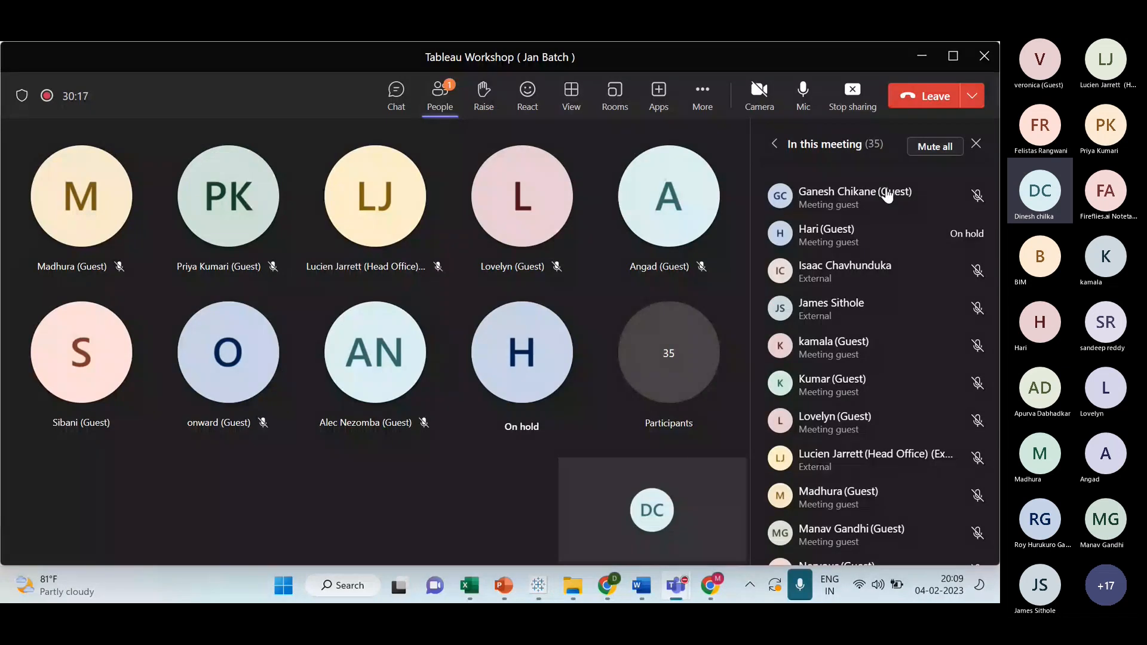
scroll(878, 204, "up", 5)
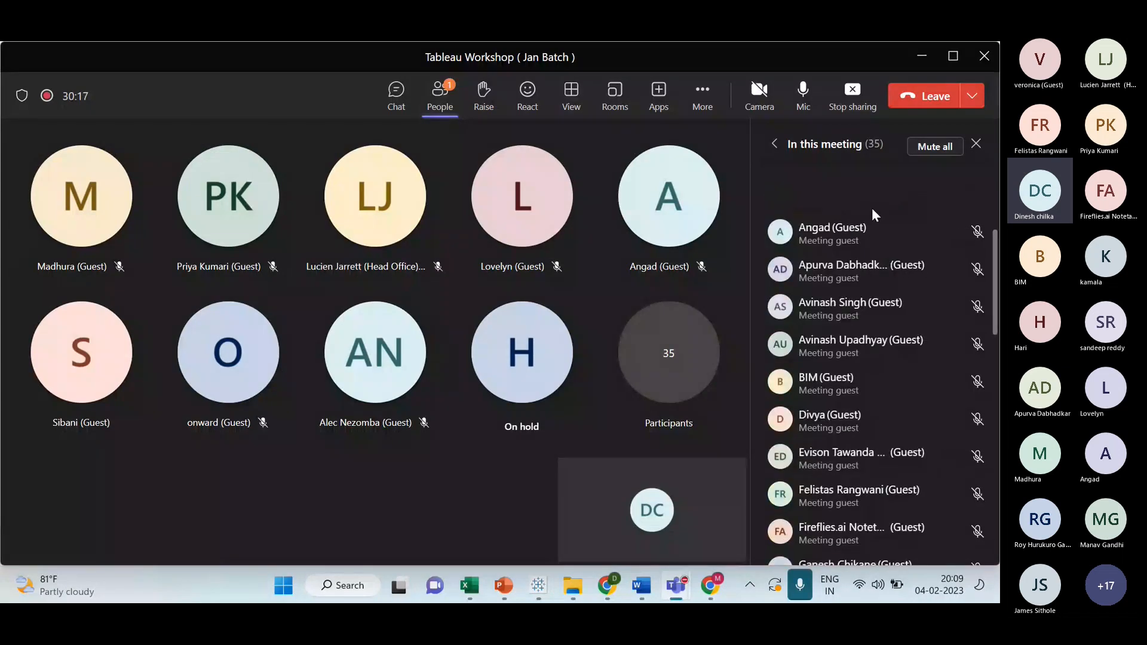
- Open the meeting chat, admit the guest waiting in the lobby, and return to the Tableau workbook
left_click(387, 111)
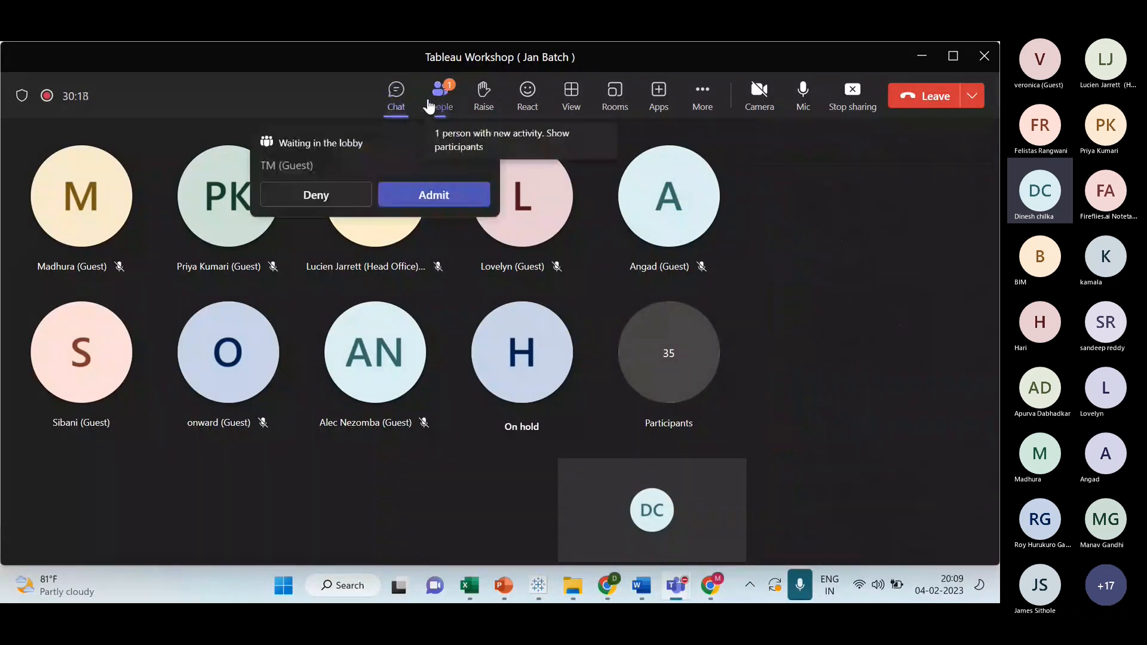
left_click(445, 185)
key("alt+Tab")
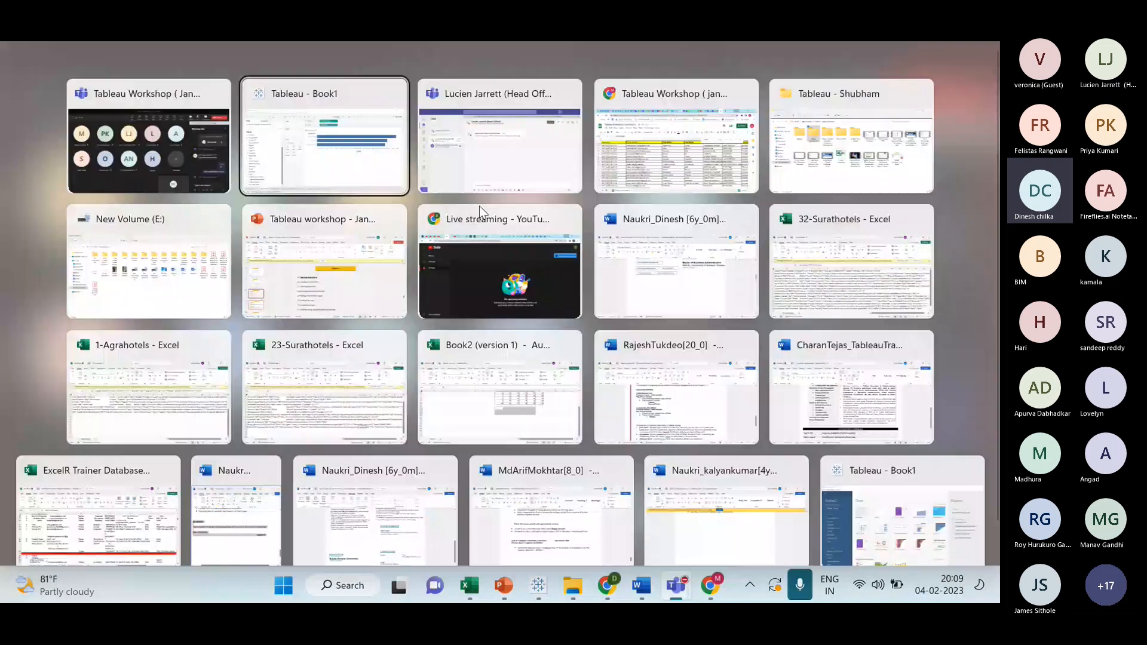
key("alt+Tab")
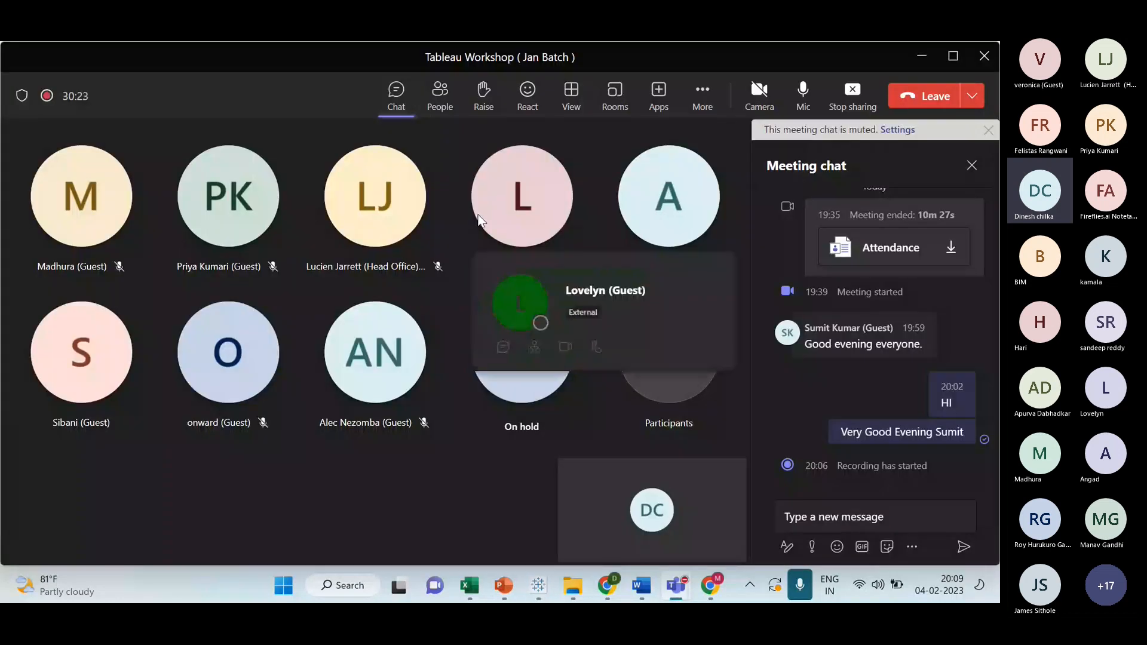
key("alt+Tab")
key("alt+Tab")
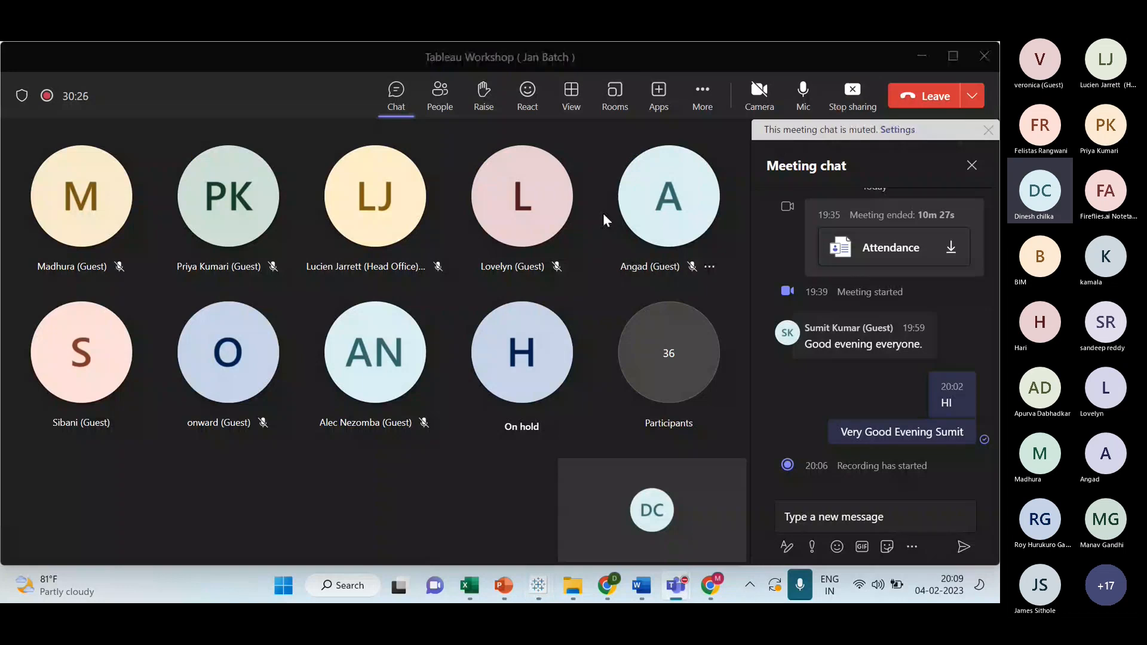
key("alt+Tab")
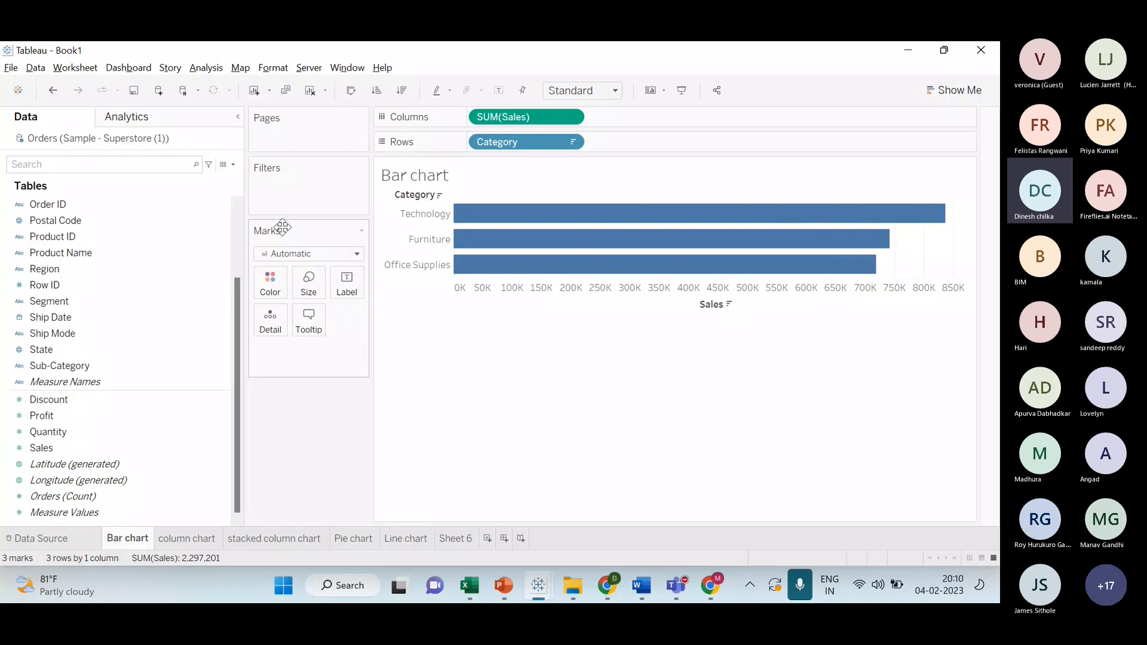
- Consult the PowerPoint slide on changing color, and try orange, mustard, tan, yellow, grey and pink palette colors on Tableau's Bar chart
key("alt+Tab")
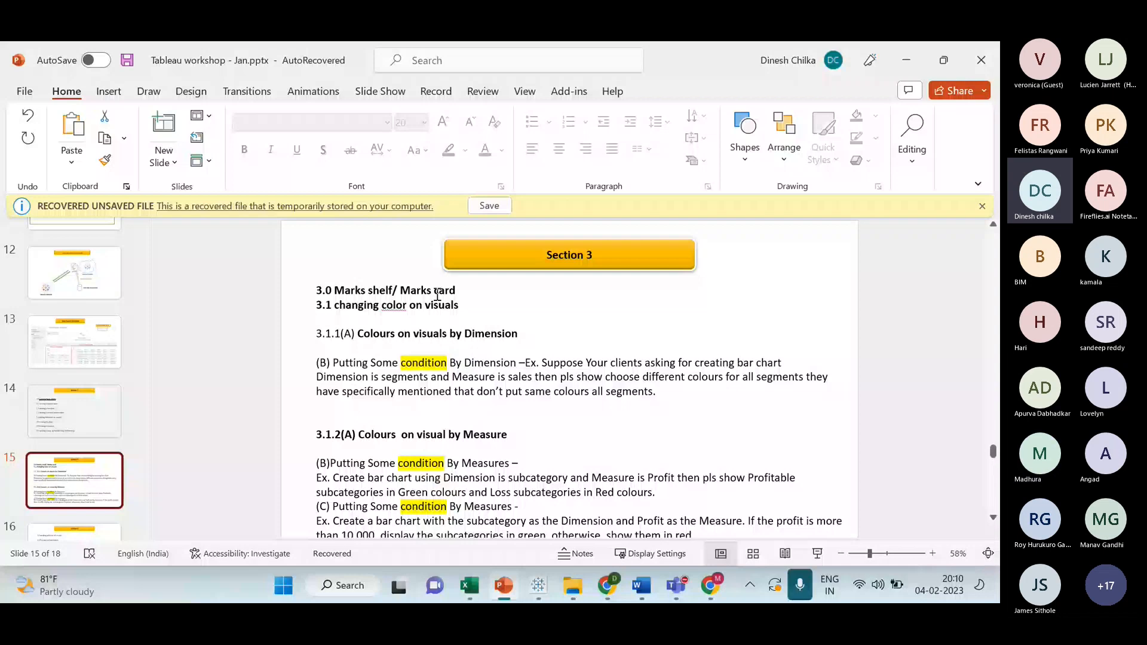
key("alt+Tab")
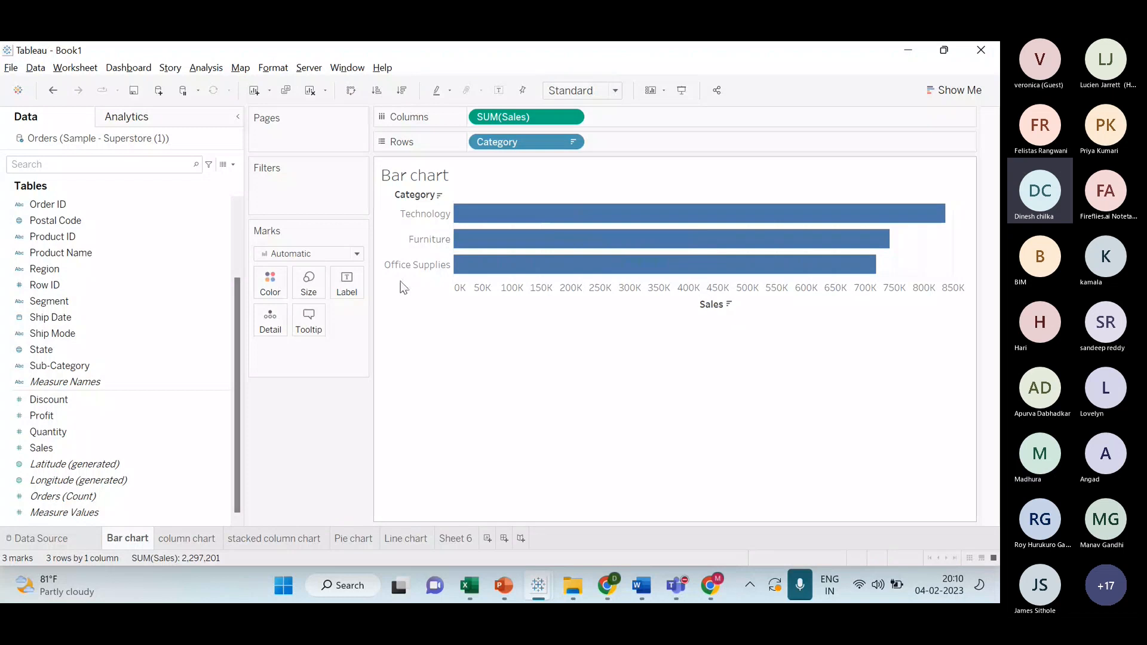
left_click(278, 292)
left_click(303, 326)
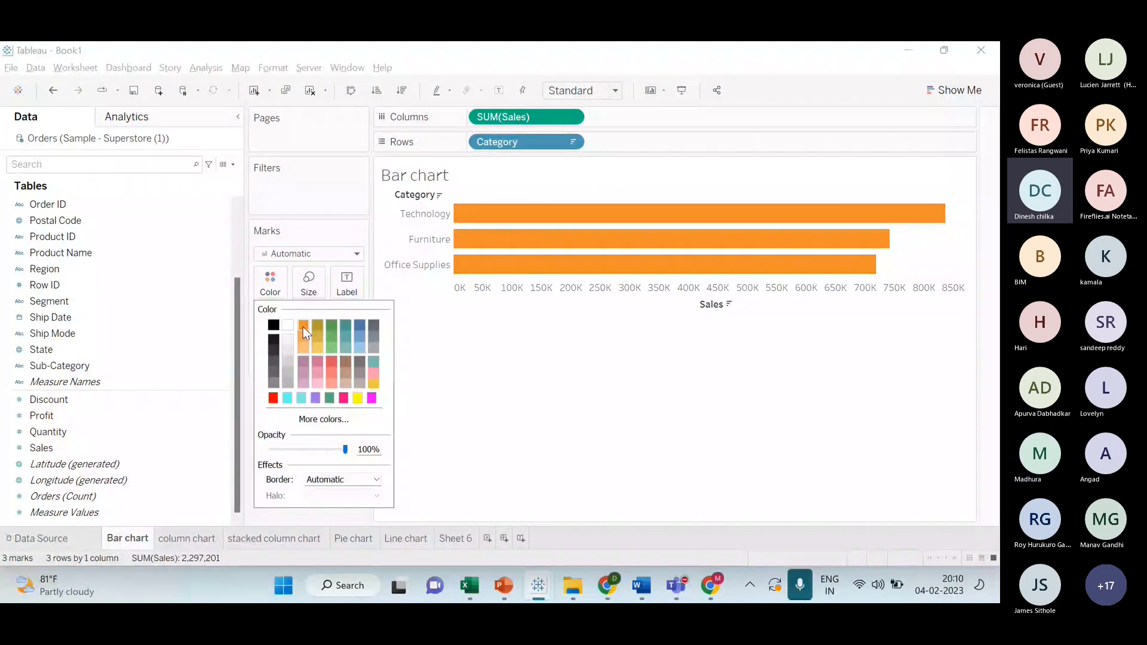
left_click(324, 348)
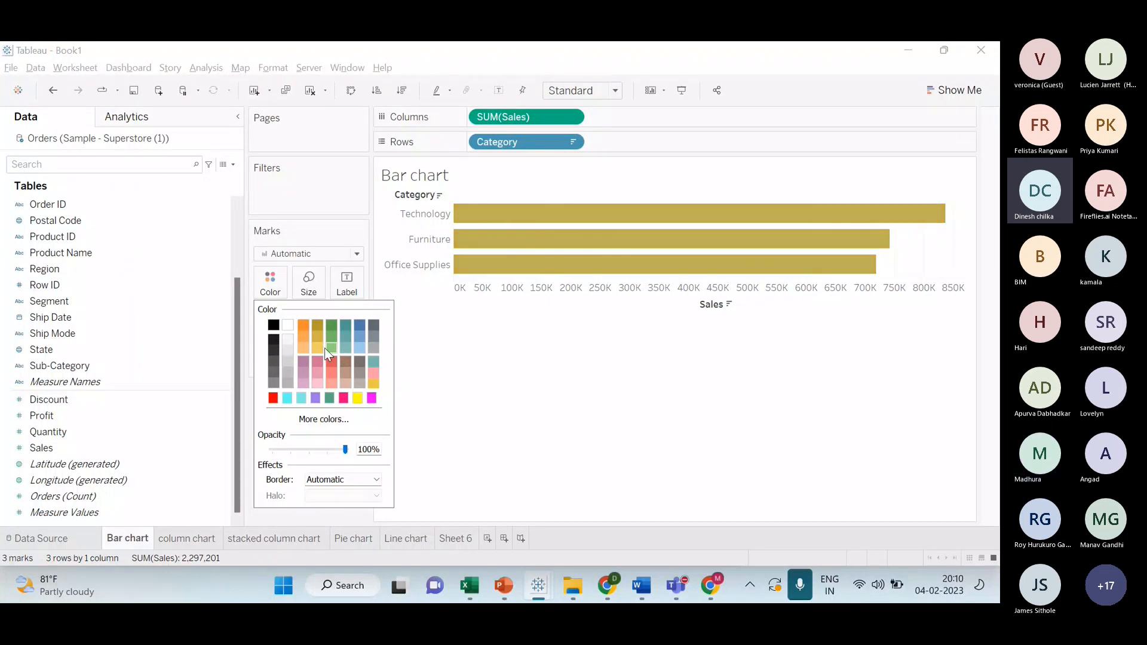
left_click(329, 348)
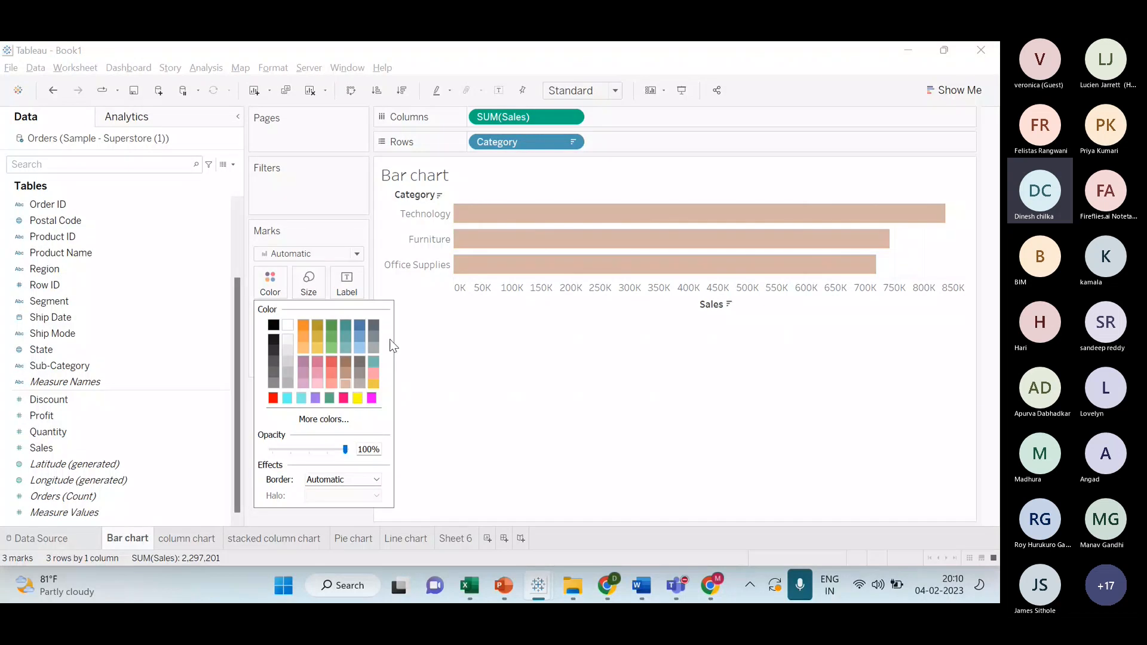
left_click(374, 382)
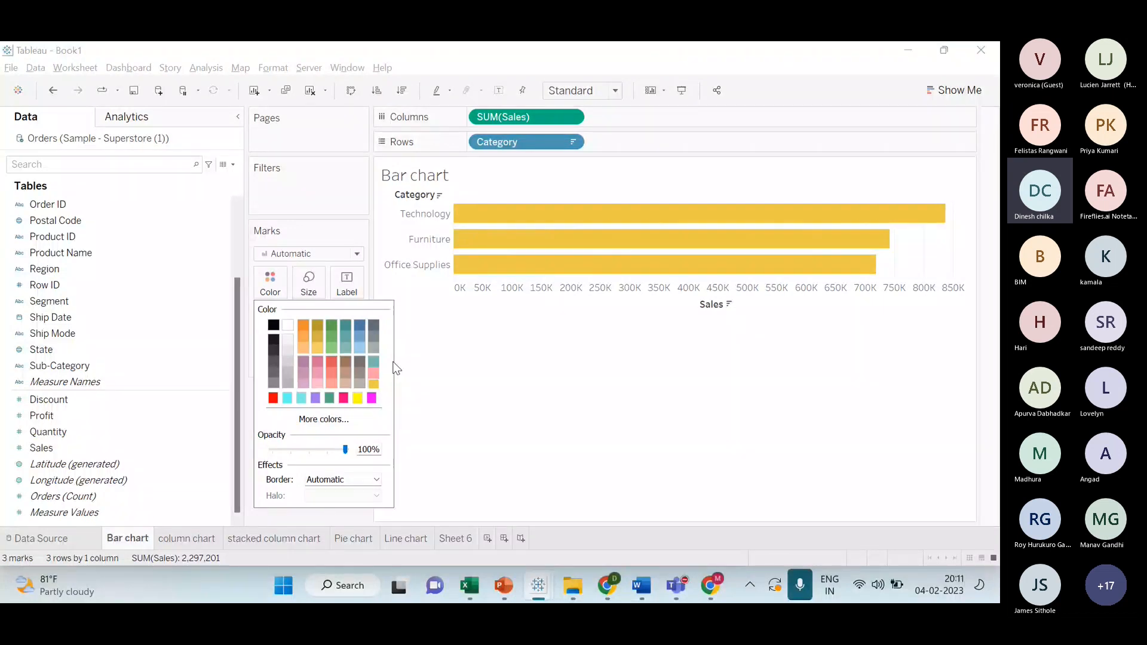
left_click(274, 384)
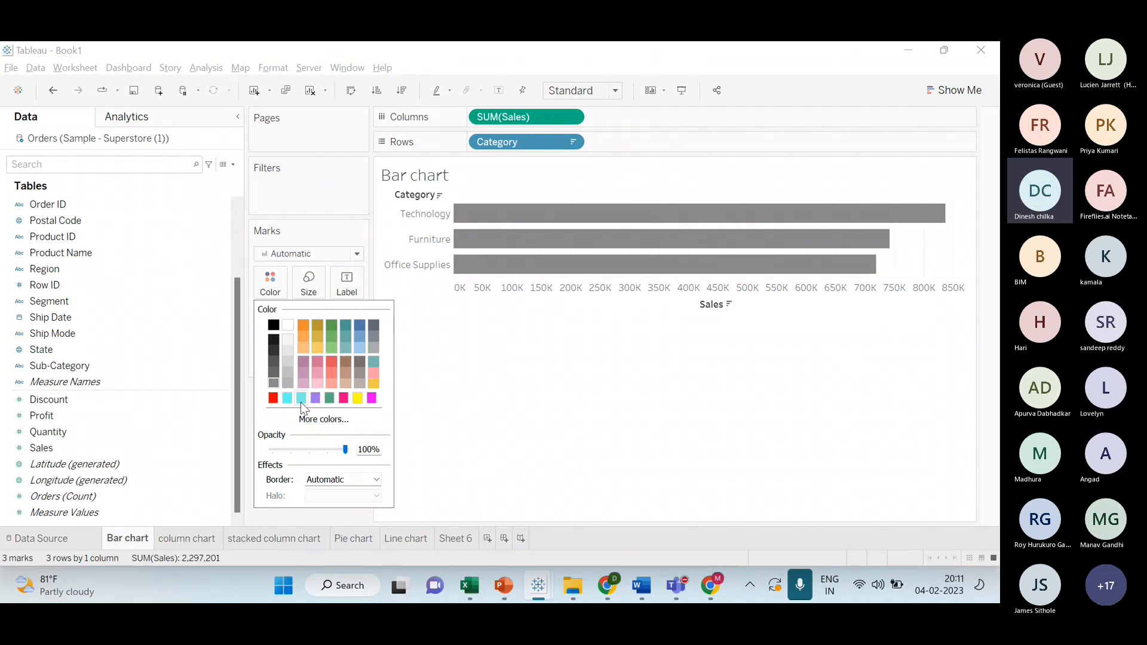
left_click(319, 384)
left_click(332, 385)
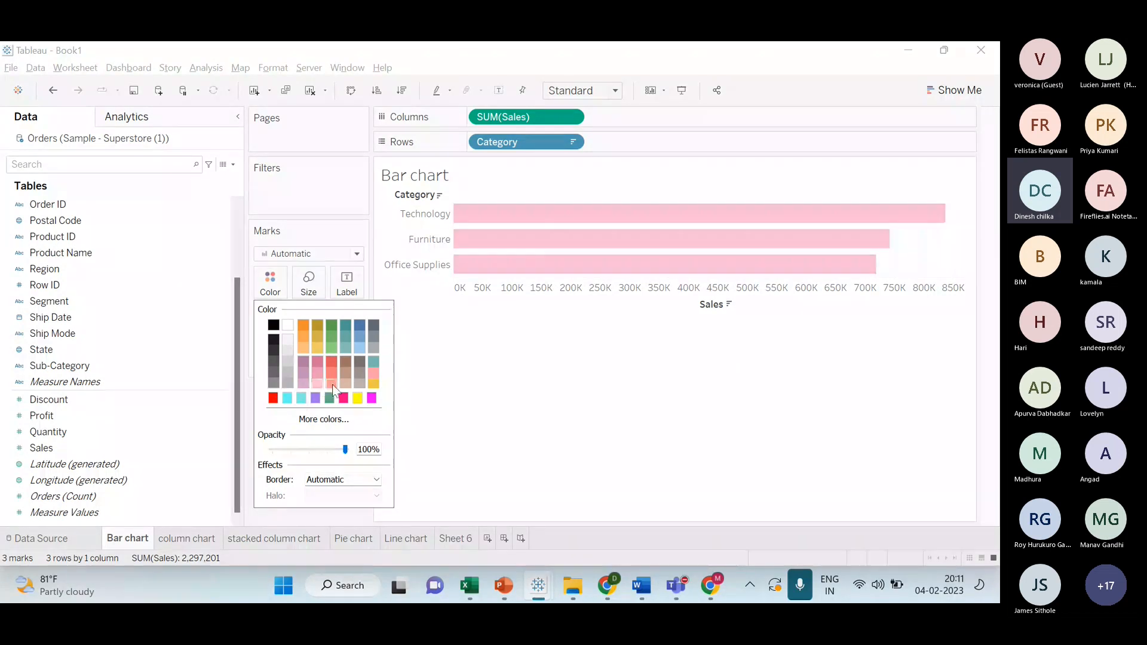
- Apply the custom blue #528dfa to all bars through the full color picker
left_click(341, 420)
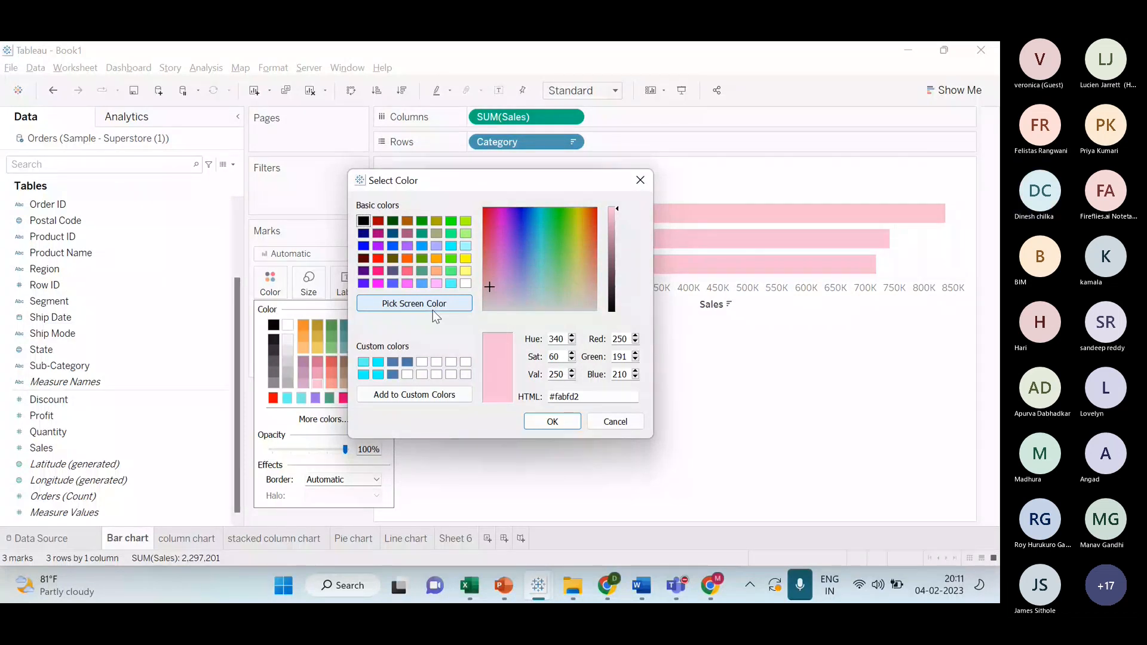
left_click(528, 241)
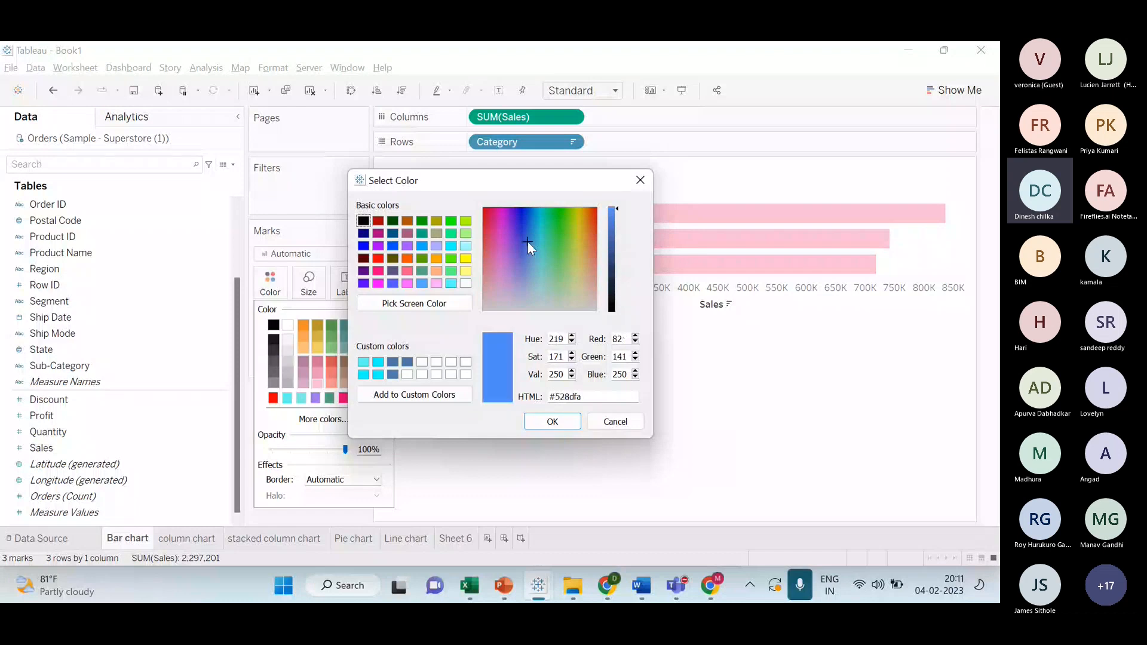
left_click(547, 422)
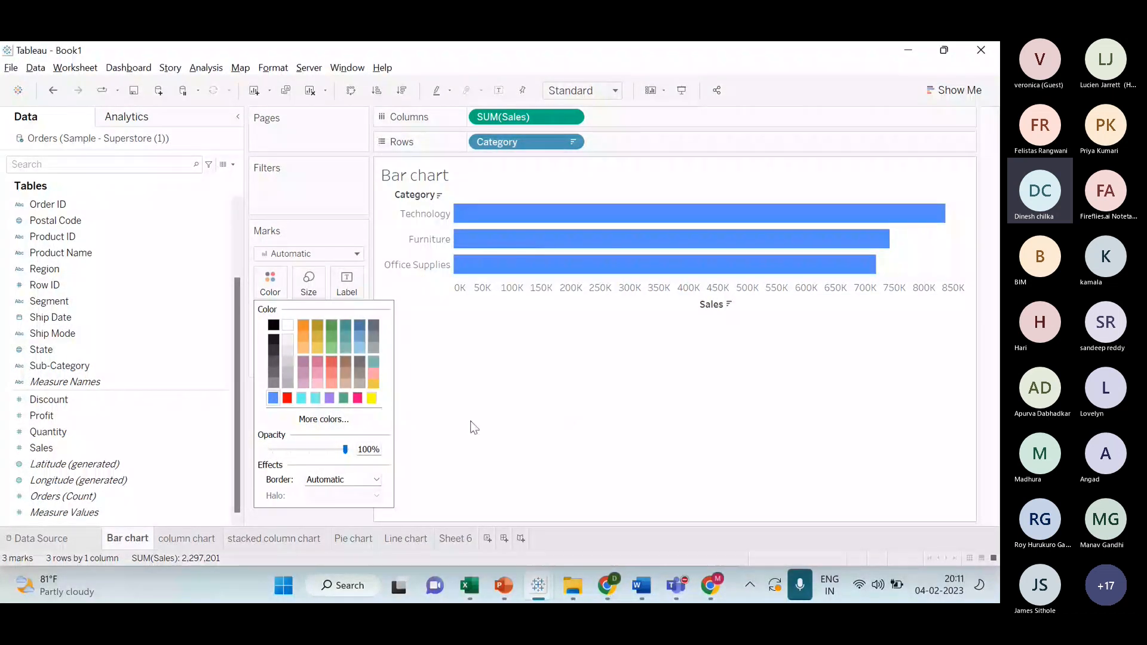
- Set the color of all bars to the custom light green #d7fac3
left_click(357, 423)
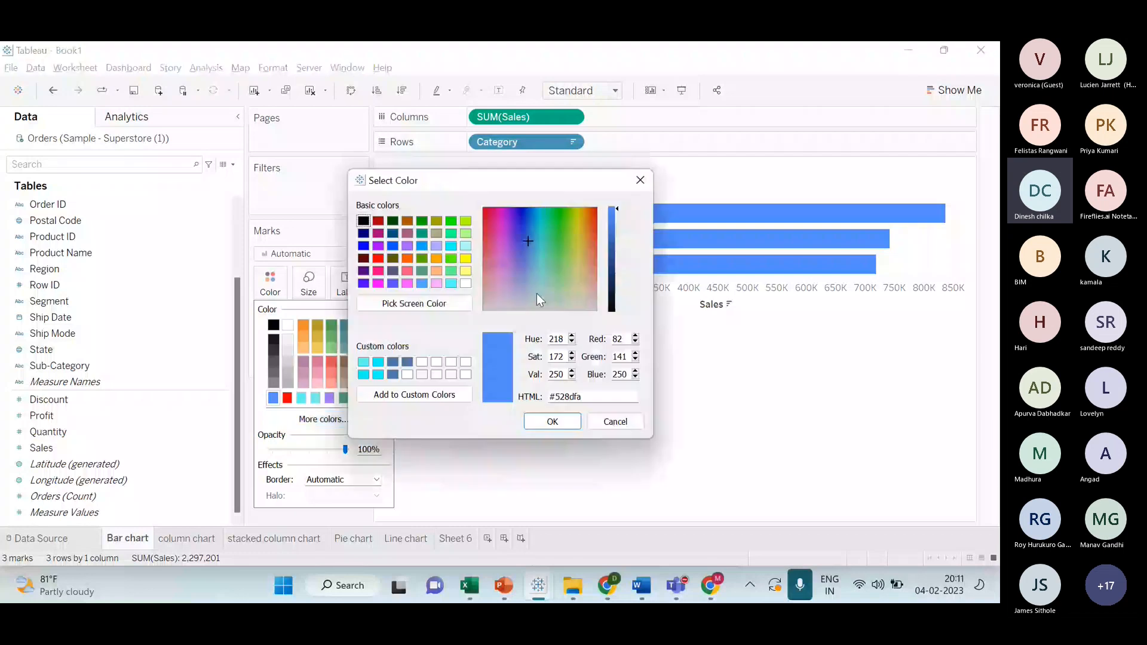
left_click(565, 289)
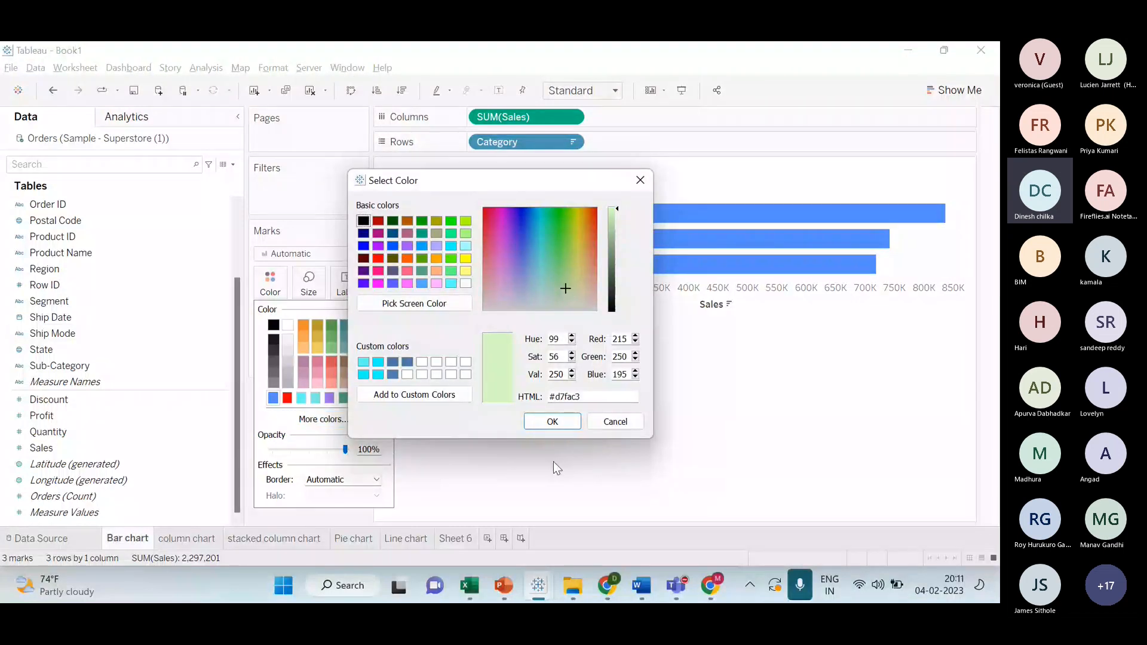
left_click(550, 422)
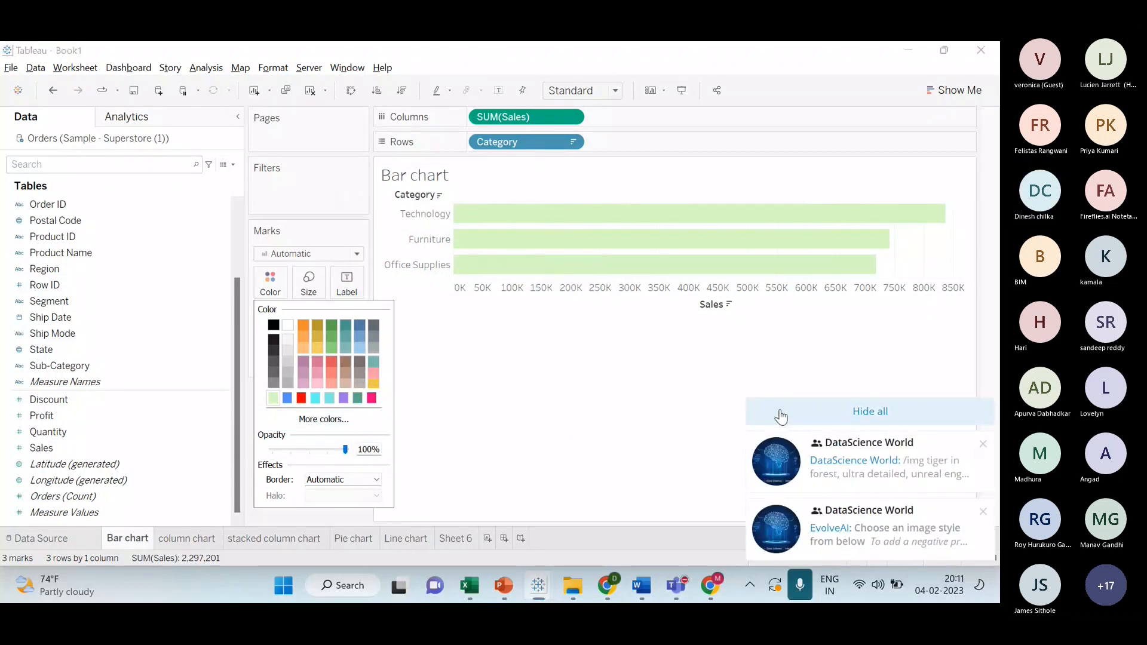
- Hide all pop-up notifications and switch to the Section 3 slide in the PowerPoint workshop presentation
left_click(781, 416)
key("alt+Tab")
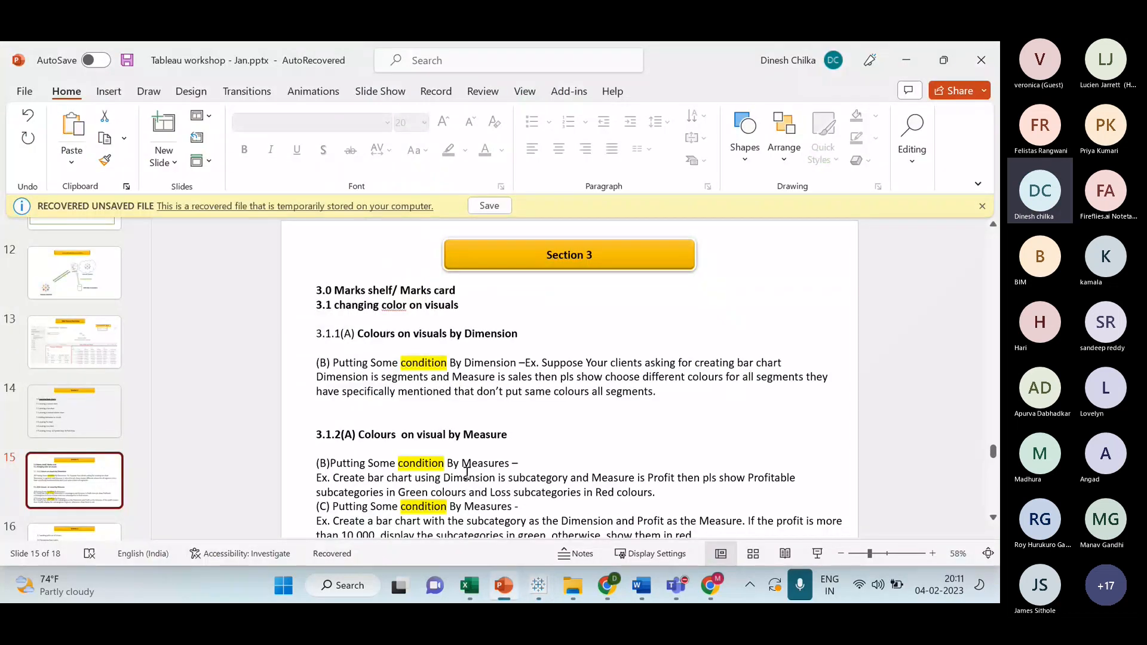
- Return to Tableau from the PowerPoint slide and save the bars' light green #d7fac3 as a custom color in the color picker
key("alt+Tab")
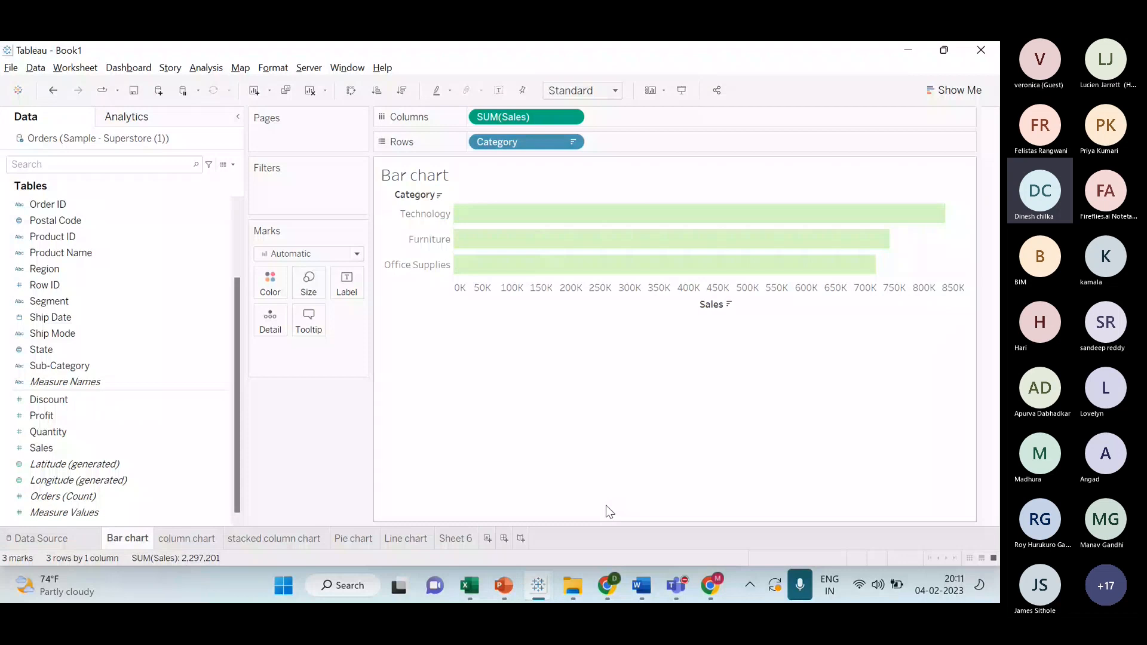
key("alt+Tab")
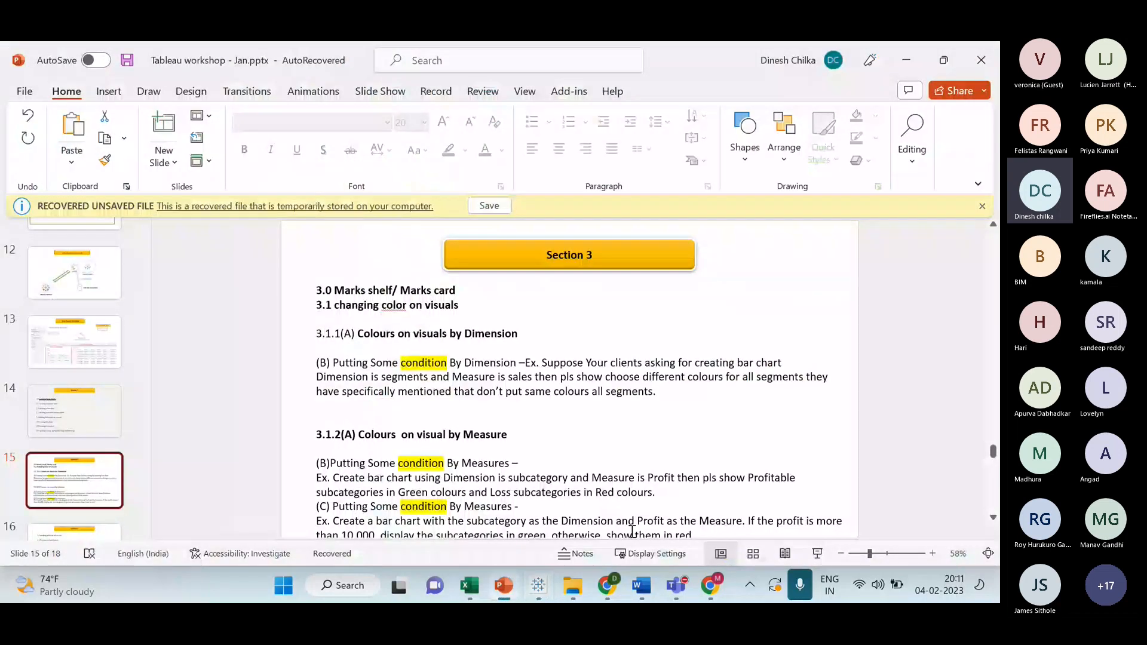
key("alt+Tab")
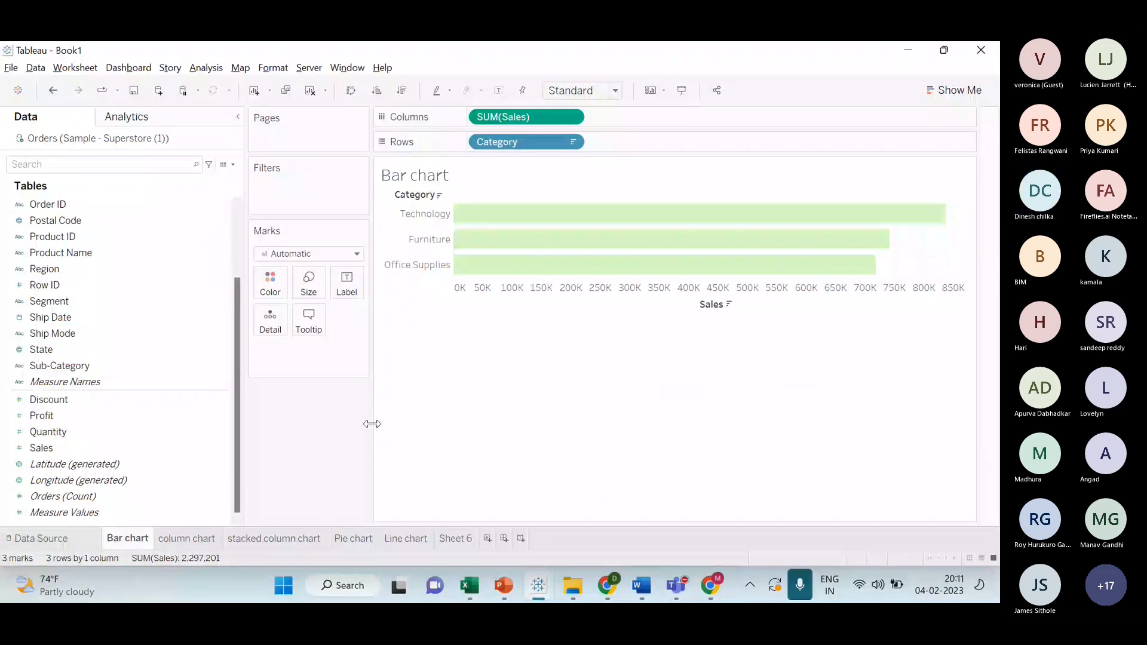
left_click(269, 283)
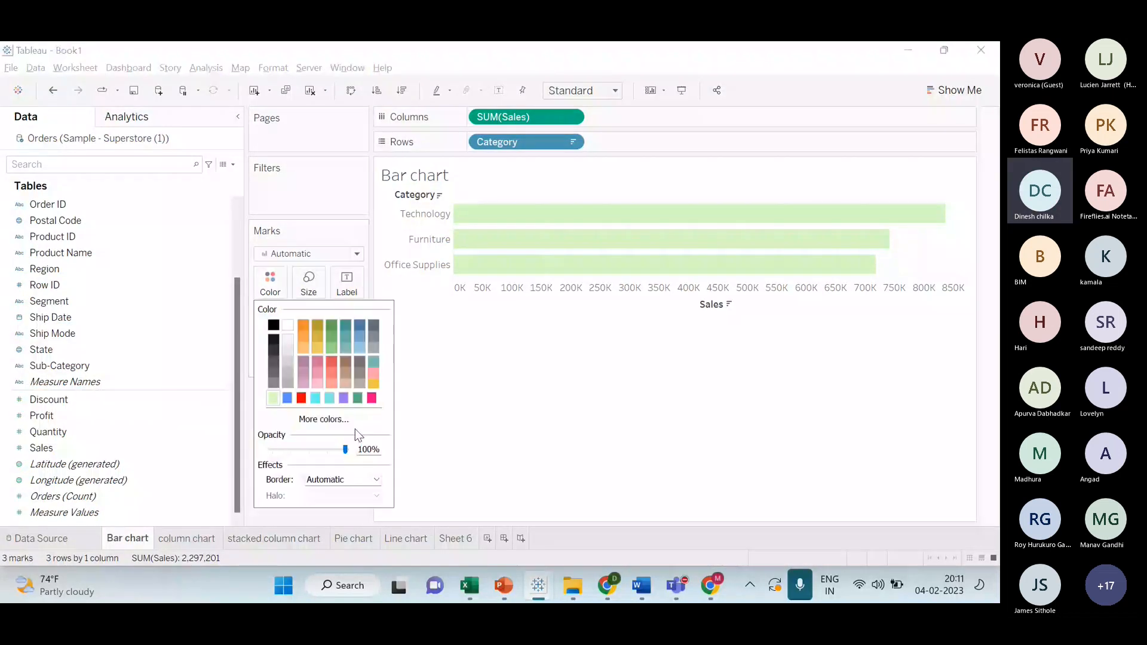
left_click(355, 423)
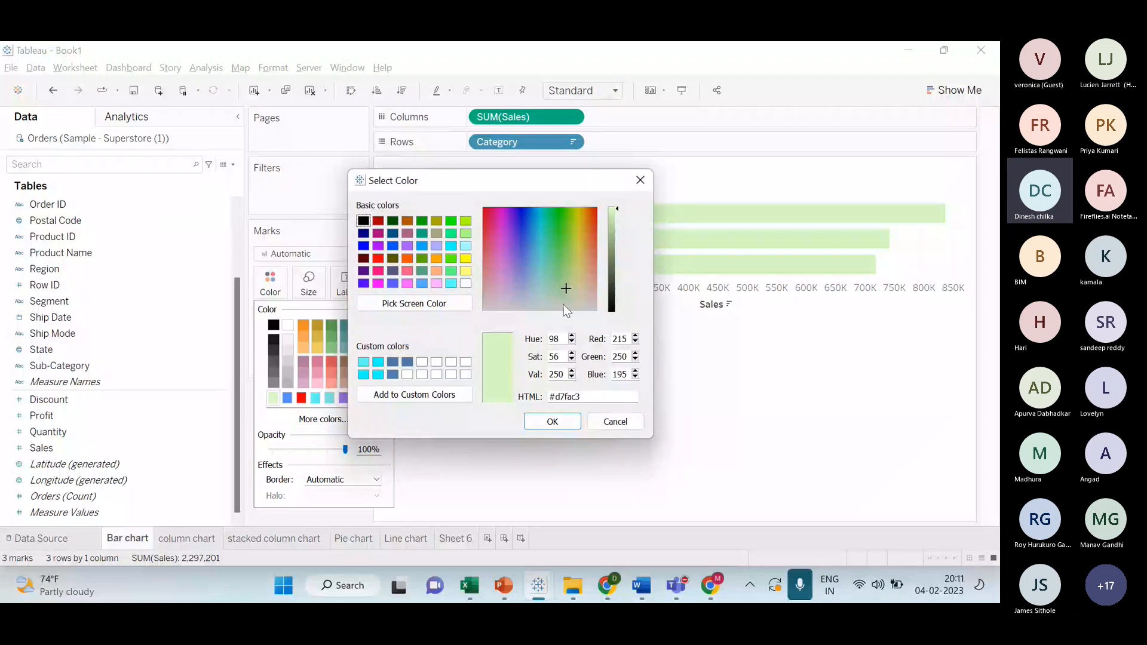
left_click(436, 396)
left_click(451, 401)
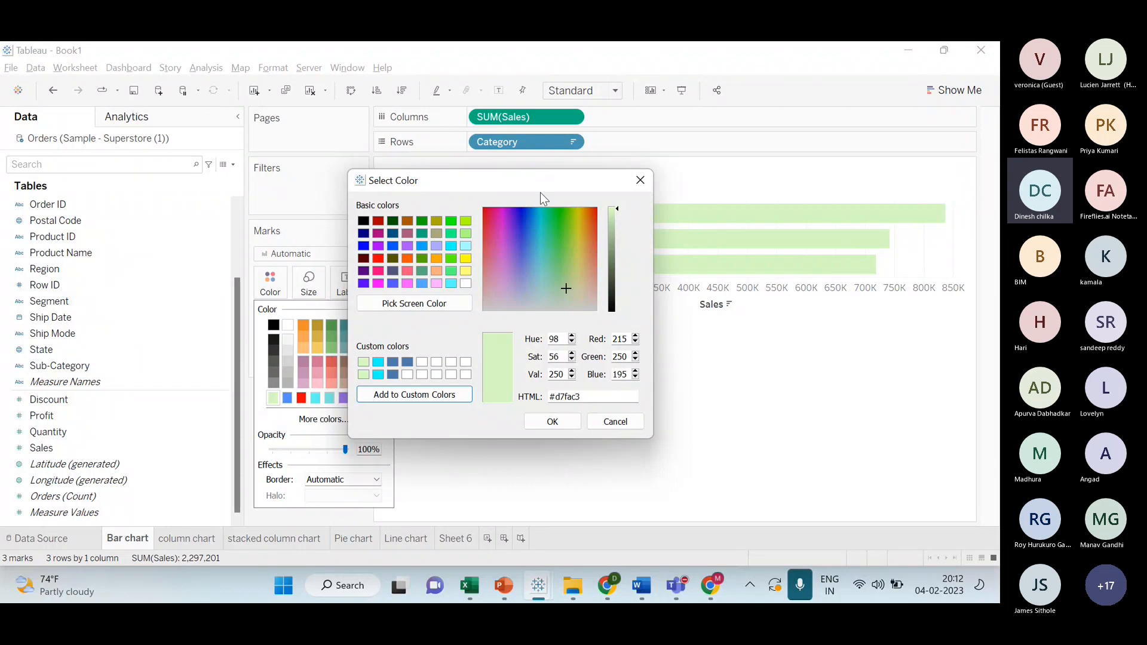
left_click_drag(540, 192, 616, 219)
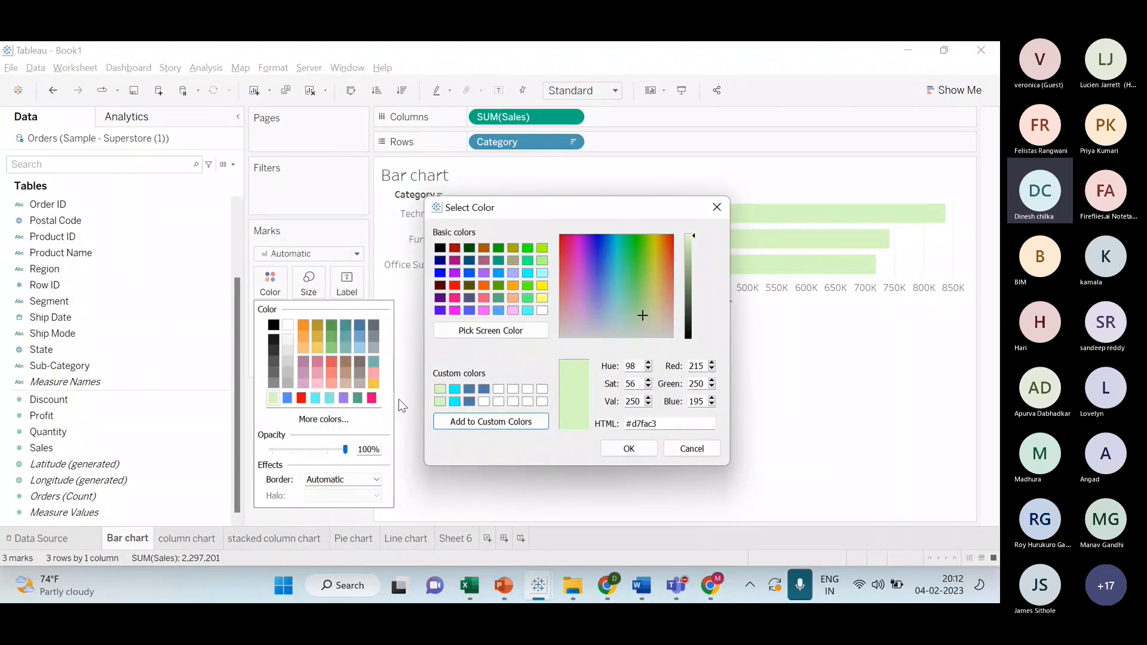
key("Return")
- Try light blue and yellow palette colors on all bars, keeping yellow with the opacity lowered to 60%
left_click(359, 349)
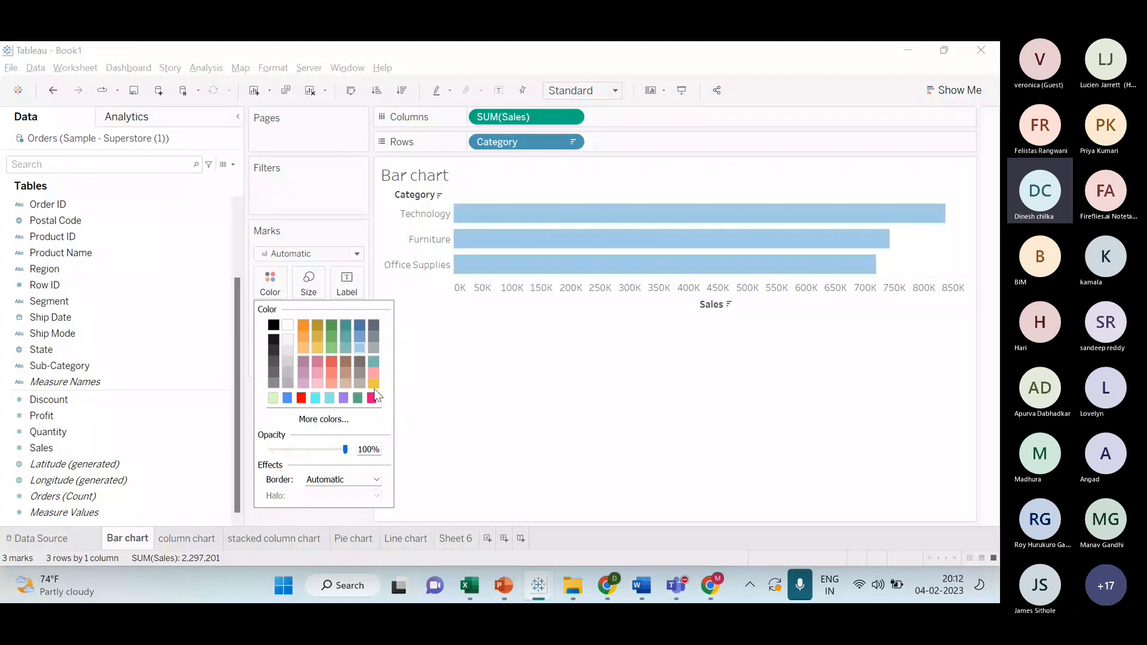
left_click(374, 386)
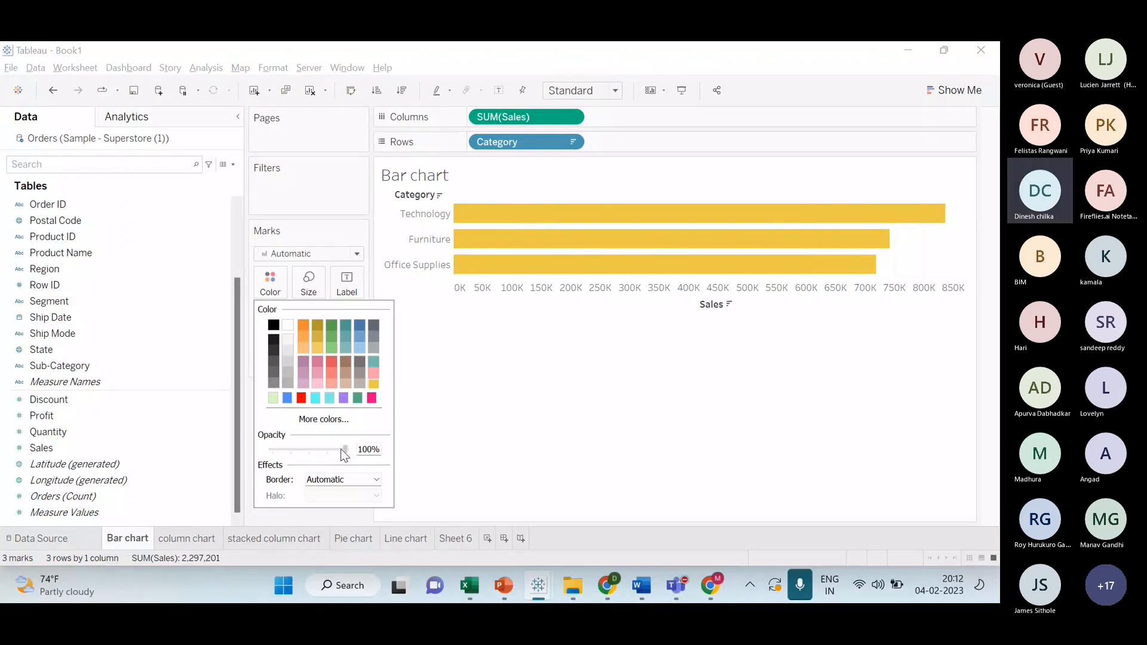
left_click_drag(340, 449, 316, 450)
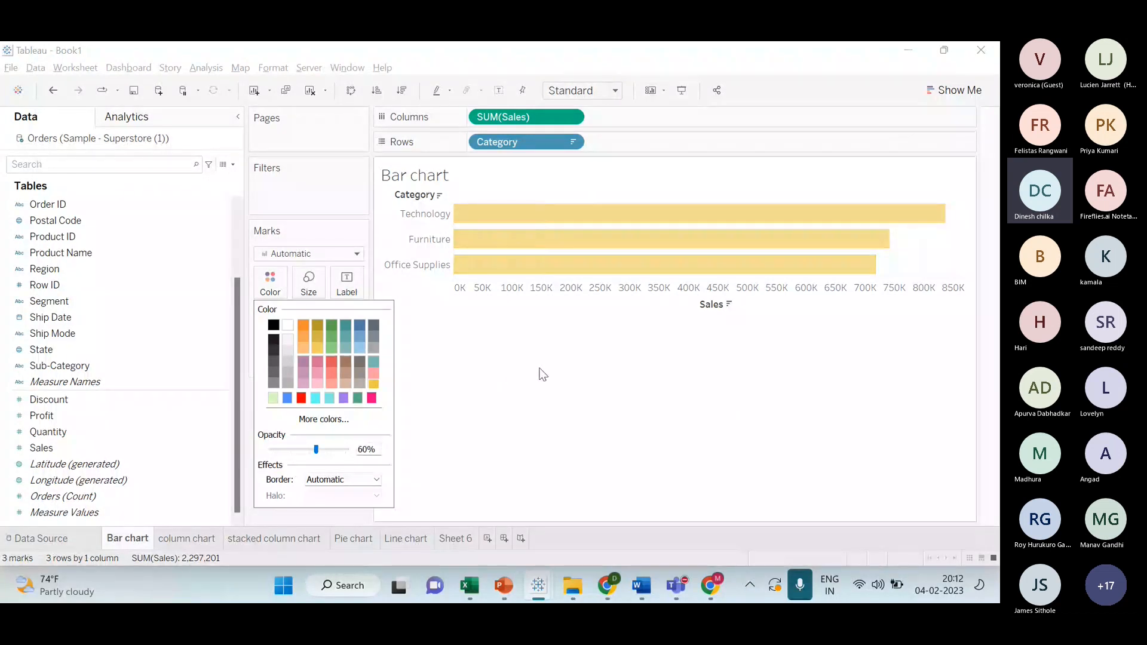
left_click(506, 400)
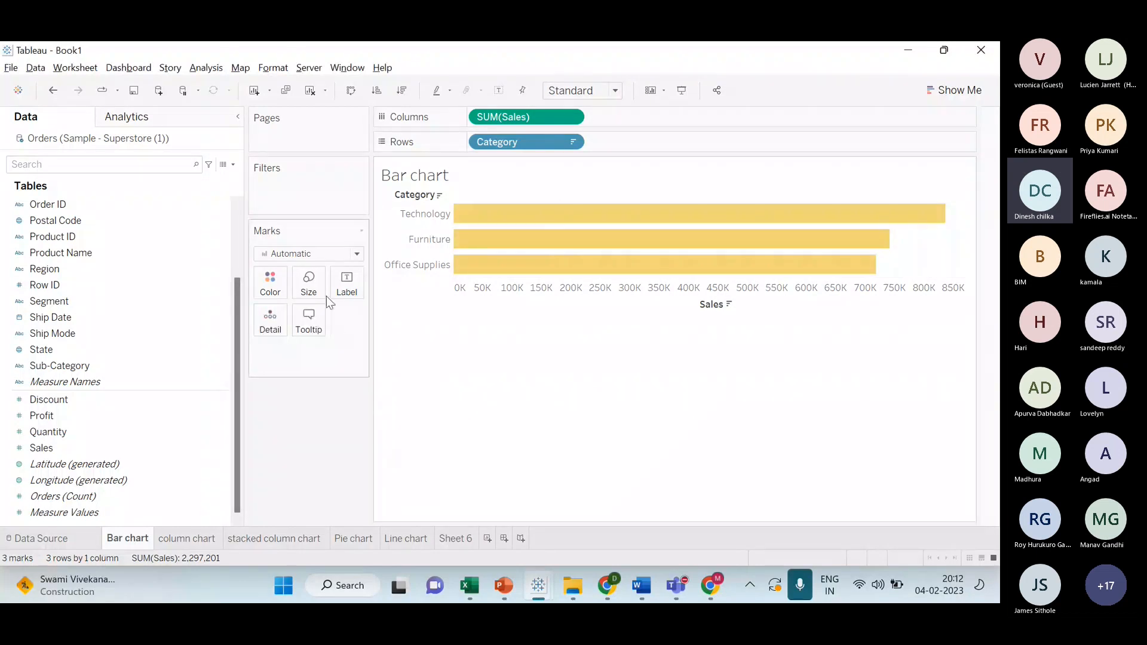
- Try the bar opacity at 0%, 31% and 85%, ending at 75%
left_click(270, 285)
left_click_drag(328, 452, 271, 453)
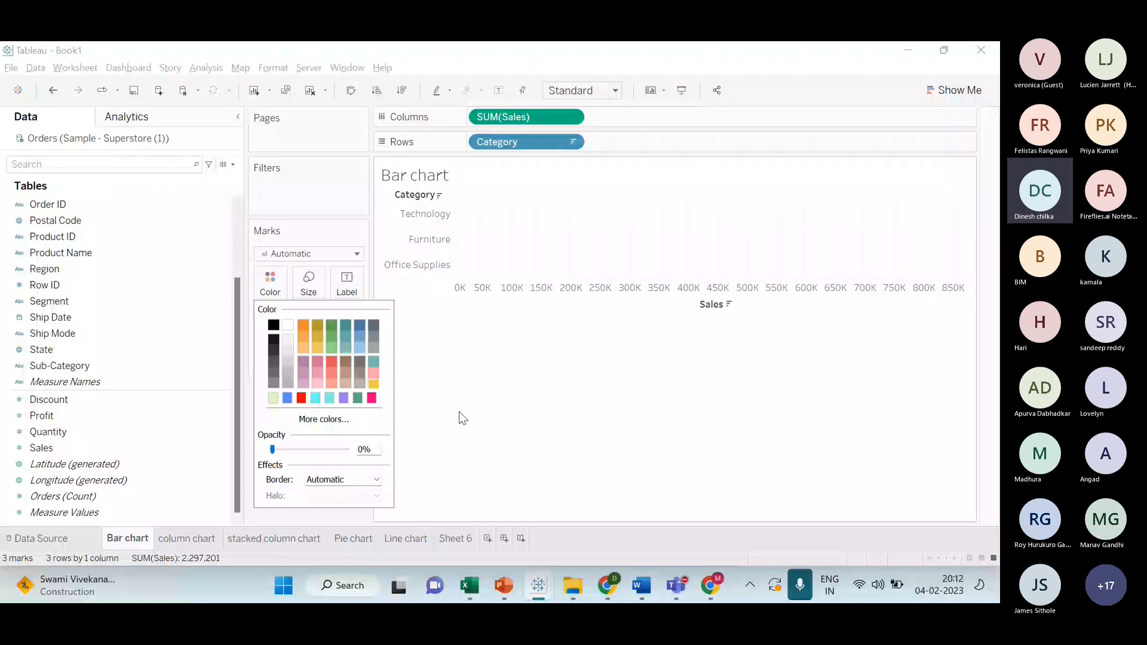
left_click_drag(272, 449, 295, 450)
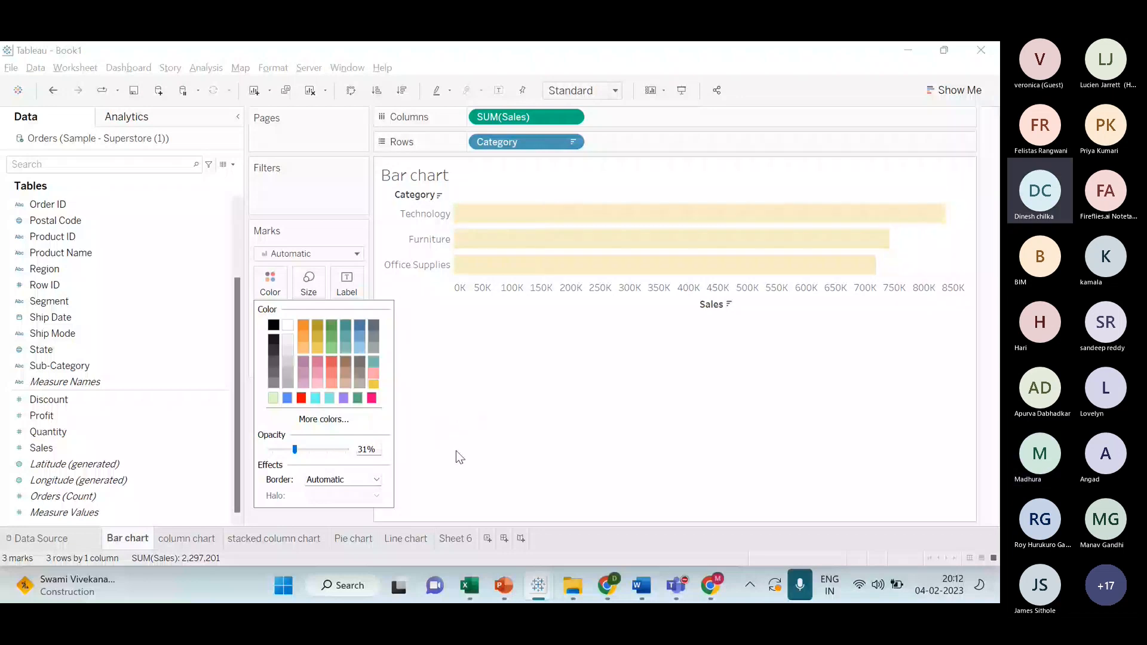
left_click_drag(298, 453, 334, 459)
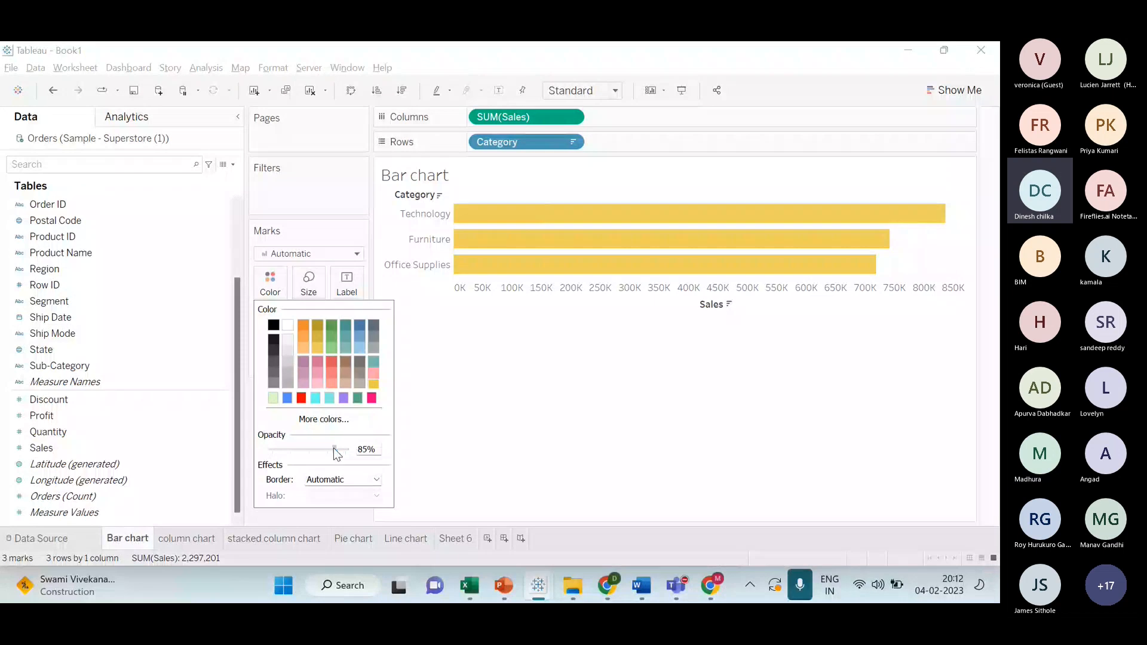
left_click(562, 421)
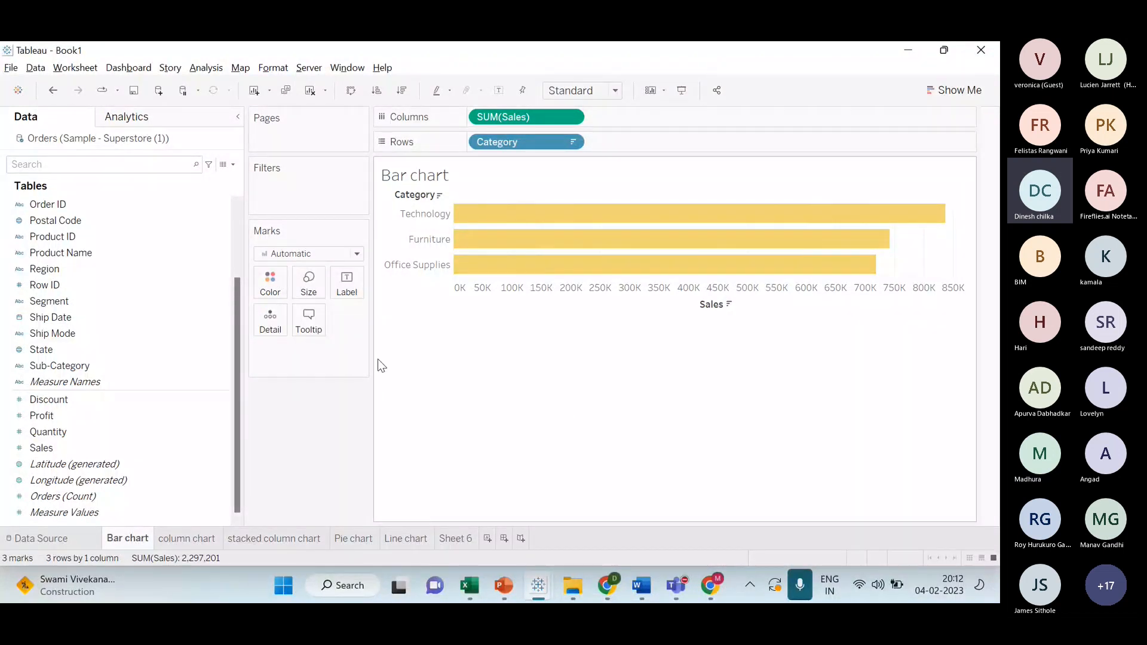
- Lower the bar opacity to 0% and turn on the mark labels for the Sales values
left_click(285, 296)
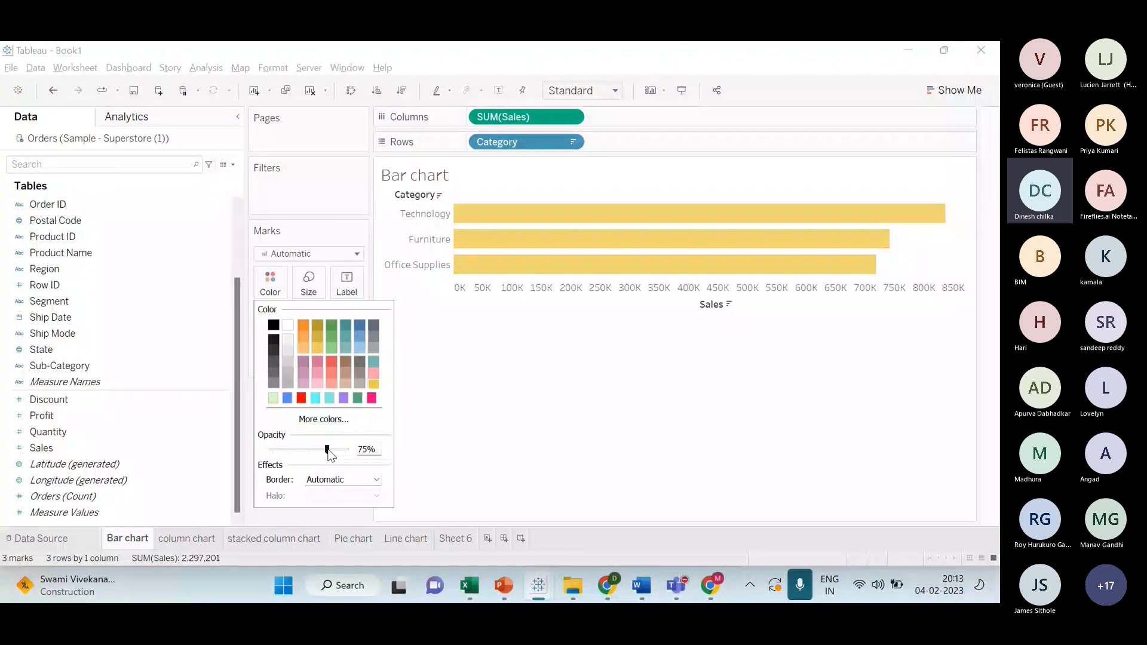
left_click_drag(328, 450, 268, 454)
left_click(631, 421)
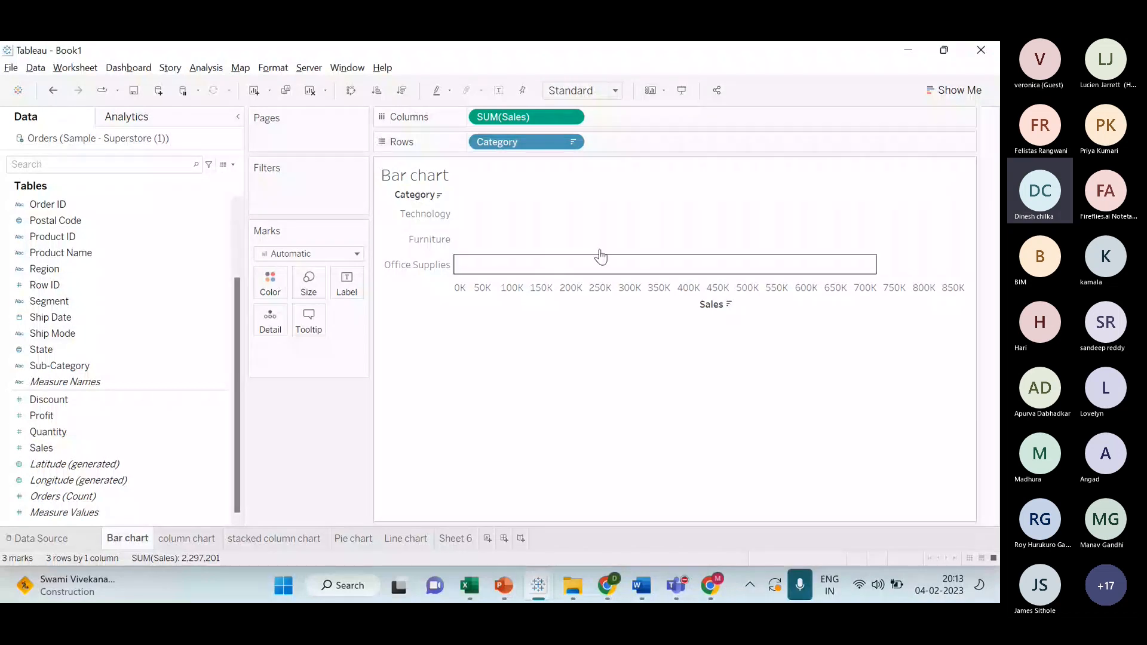
left_click(499, 90)
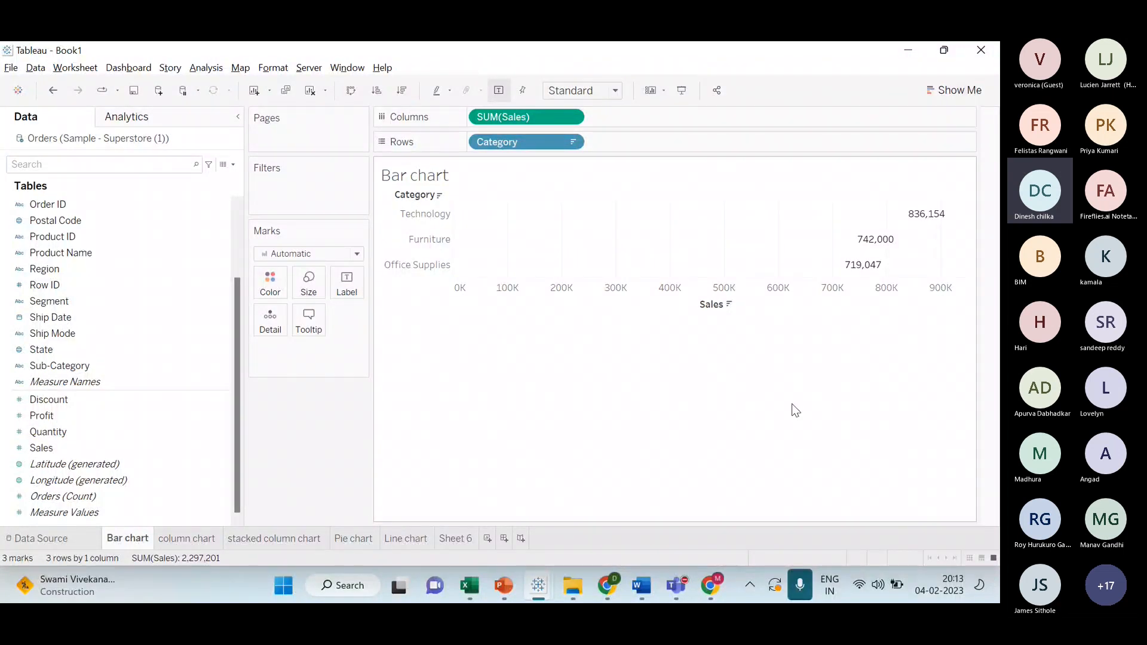
- Raise the opacity of the labeled bars to 25%
left_click(279, 287)
left_click_drag(266, 449, 297, 447)
left_click(493, 403)
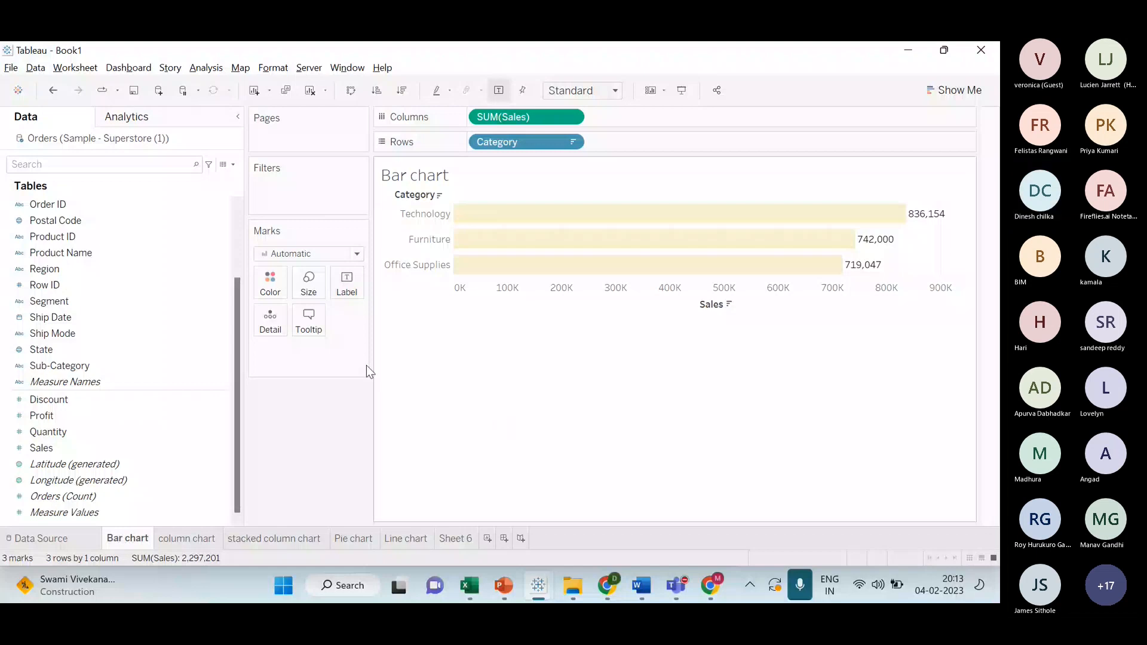
- Give all bars a near-black #1b1b1b border, and look at the border's full color picker without changing the color
left_click(280, 289)
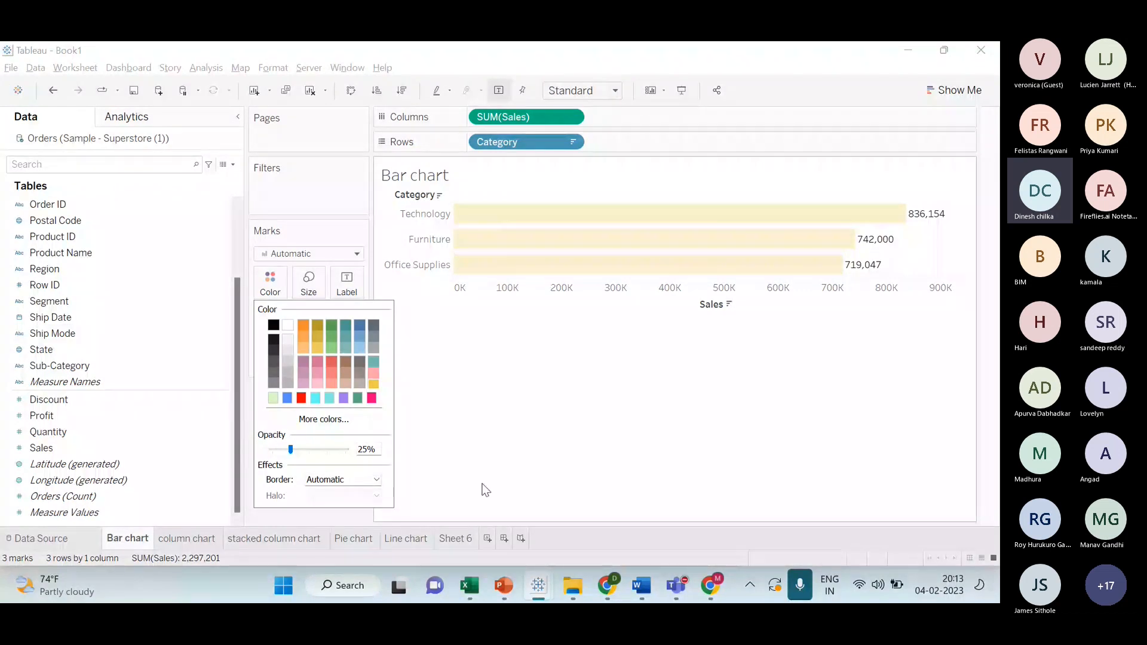
left_click(375, 479)
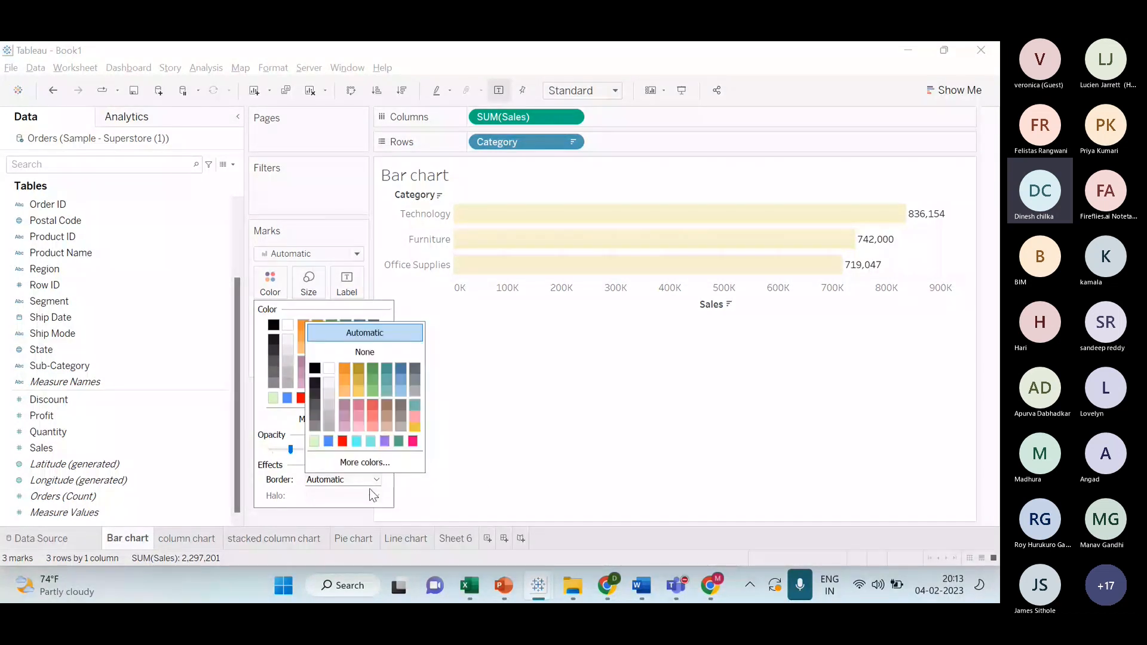
left_click(316, 383)
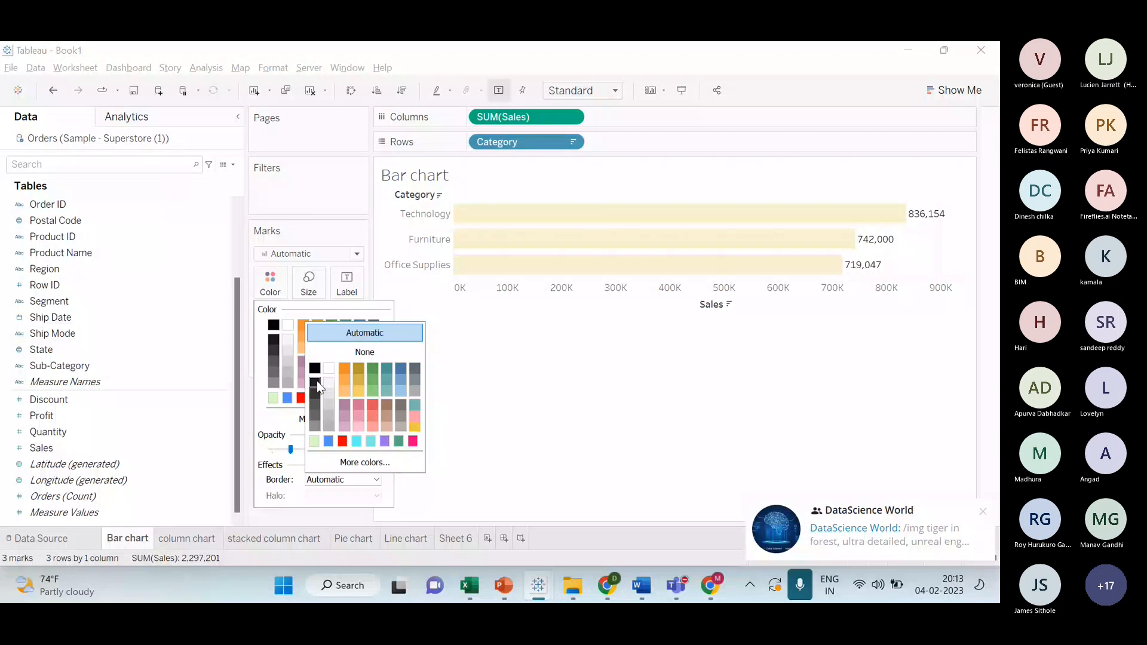
left_click(364, 462)
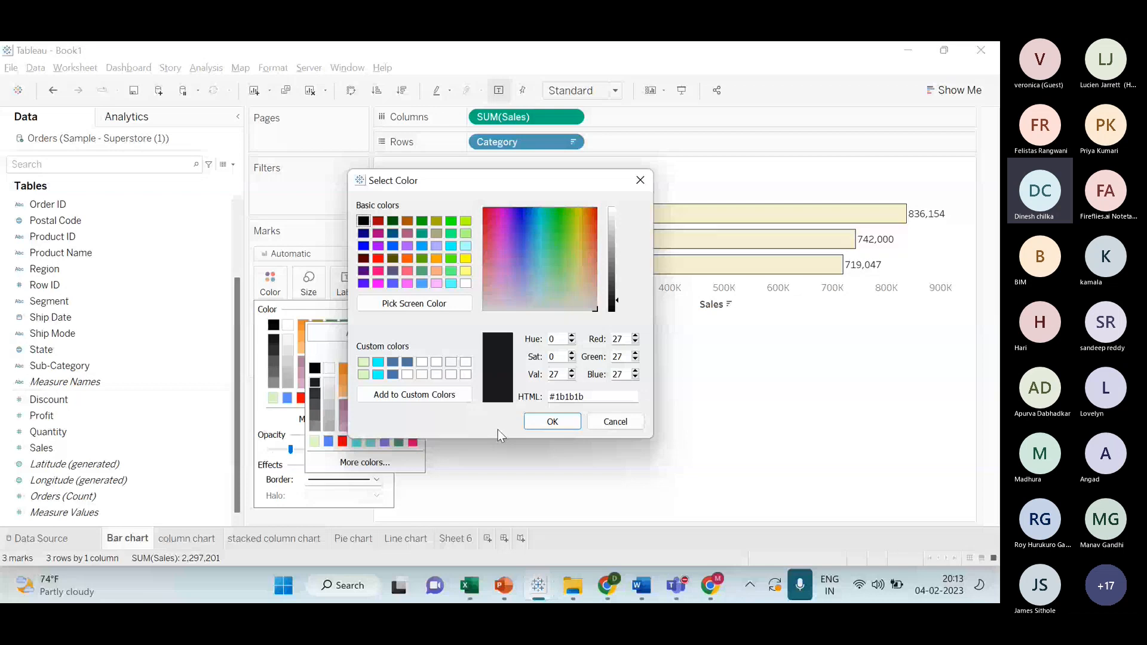
key("Escape")
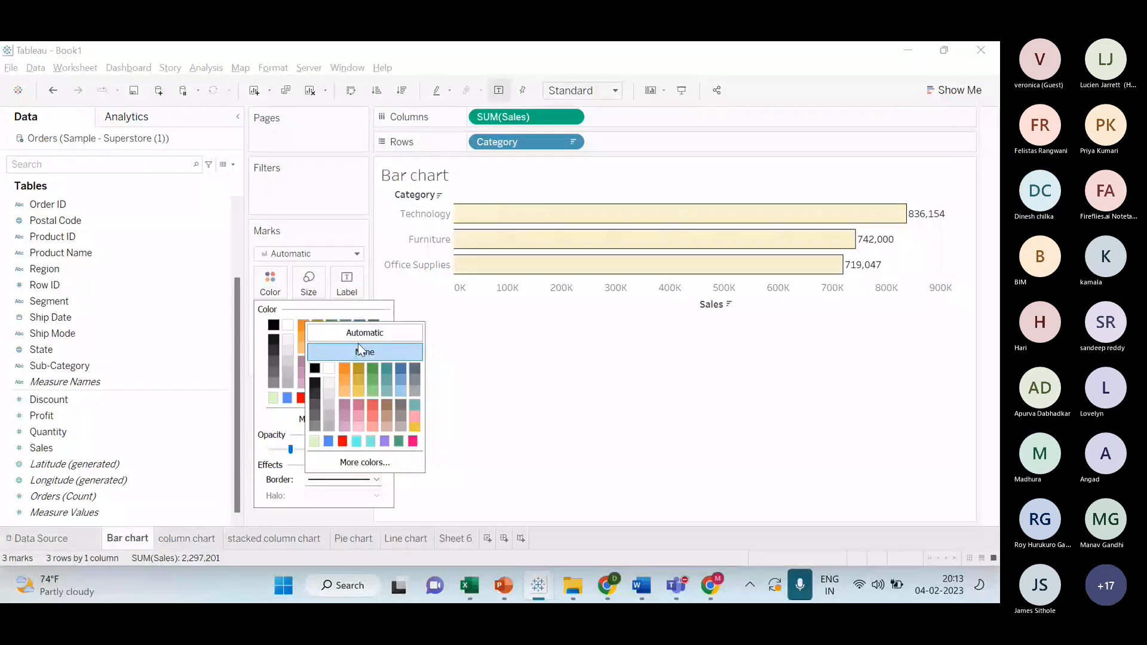
left_click(547, 400)
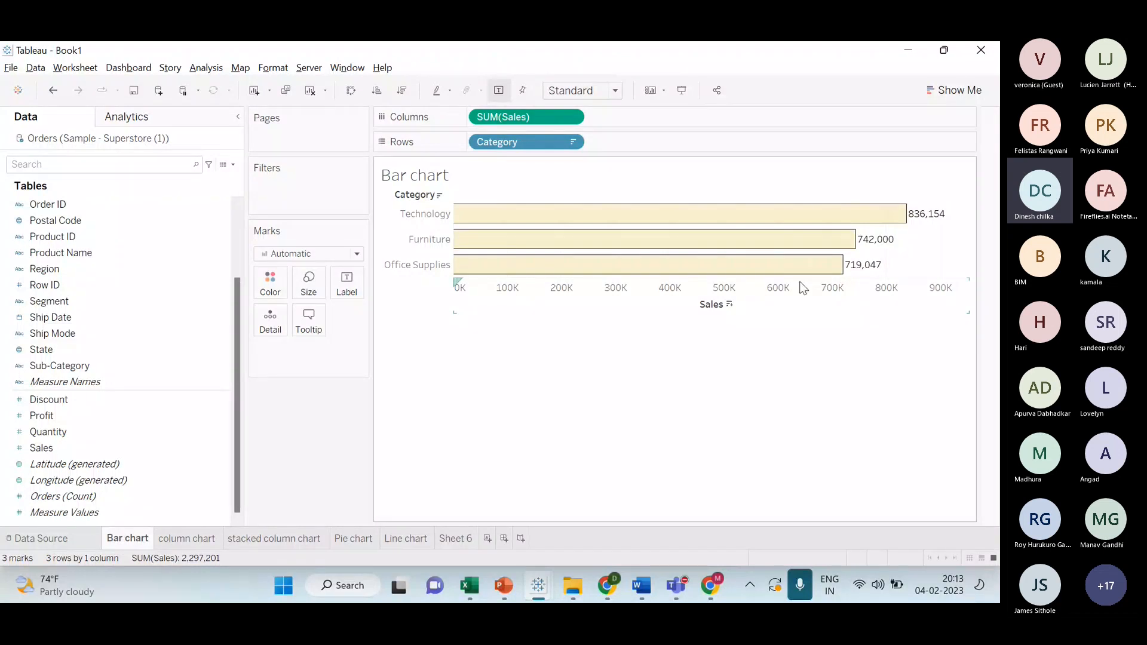
- Check the PowerPoint Section 3 slide, return to Tableau and change the border of all bars to red
key("alt+Tab")
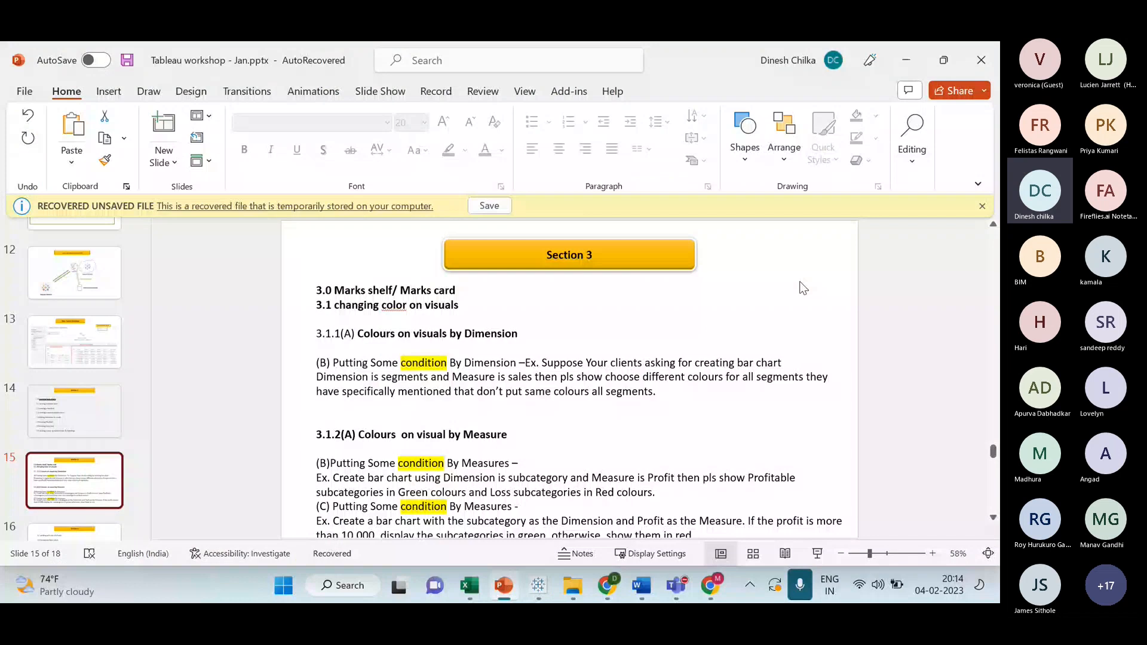
key("alt+Tab")
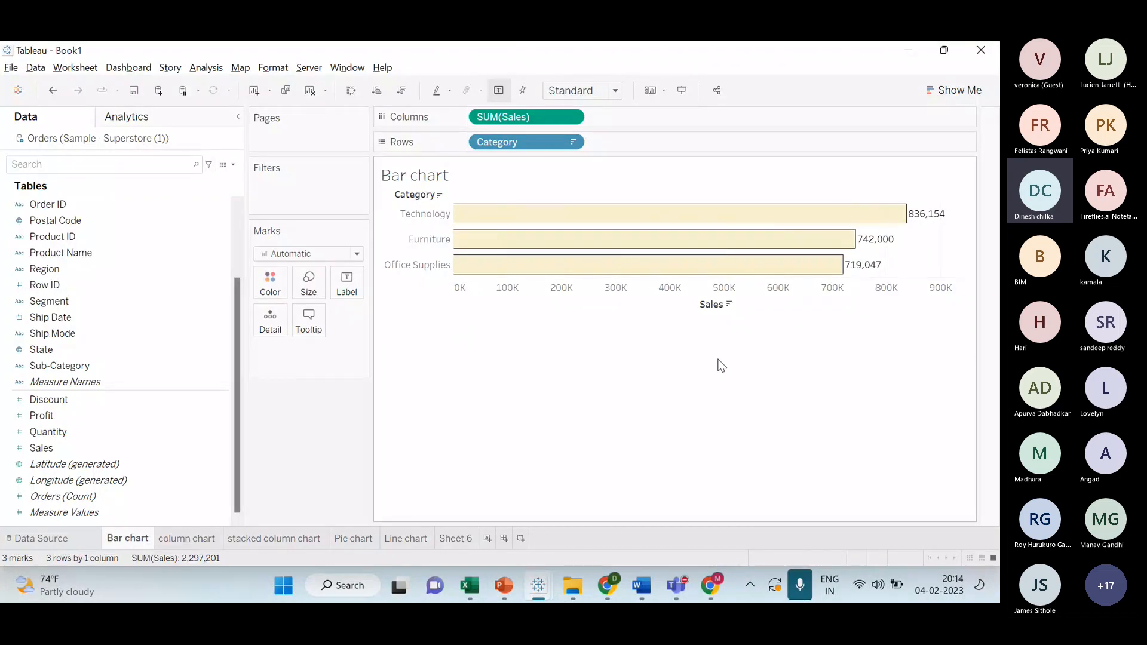
mouse_move(763, 272)
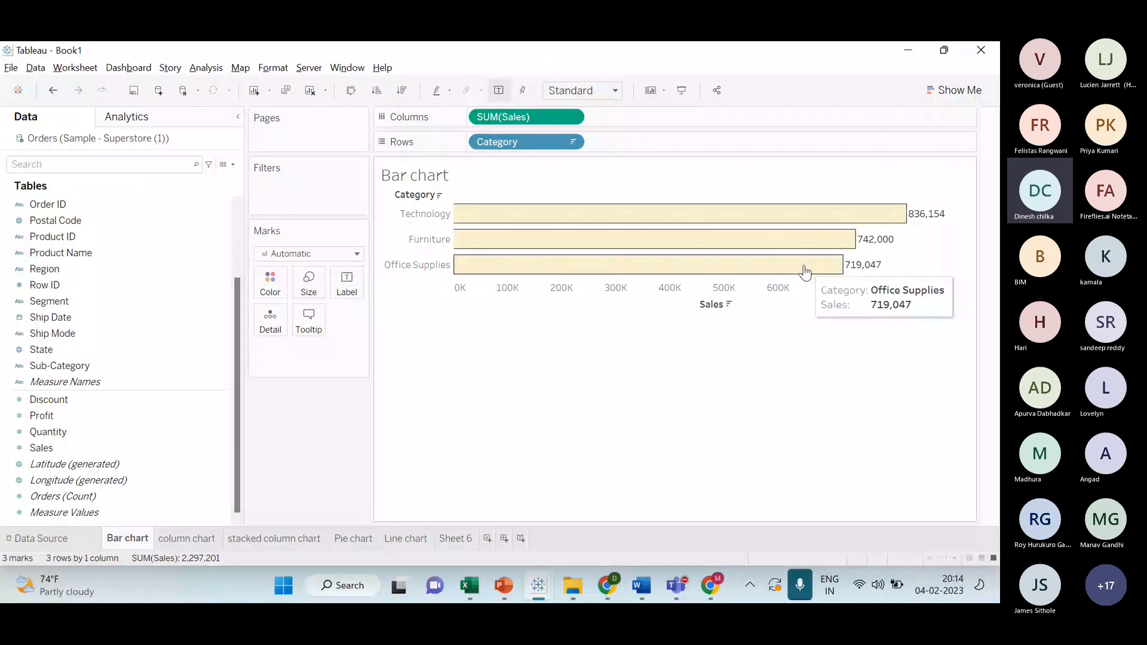
left_click(270, 285)
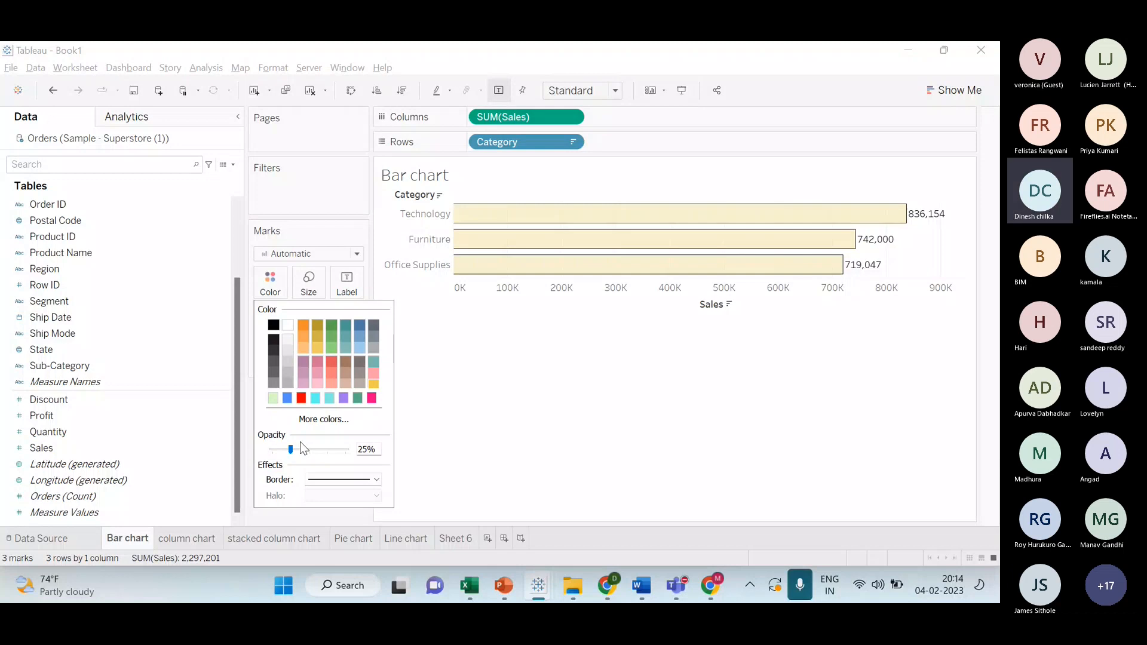
left_click(324, 480)
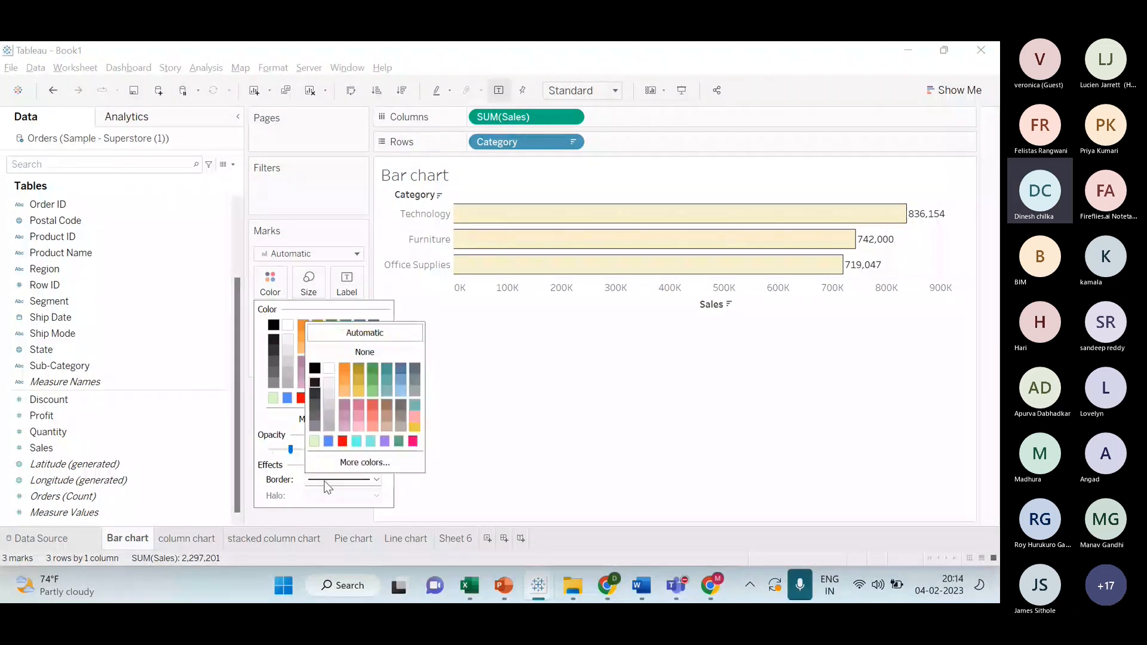
left_click(521, 442)
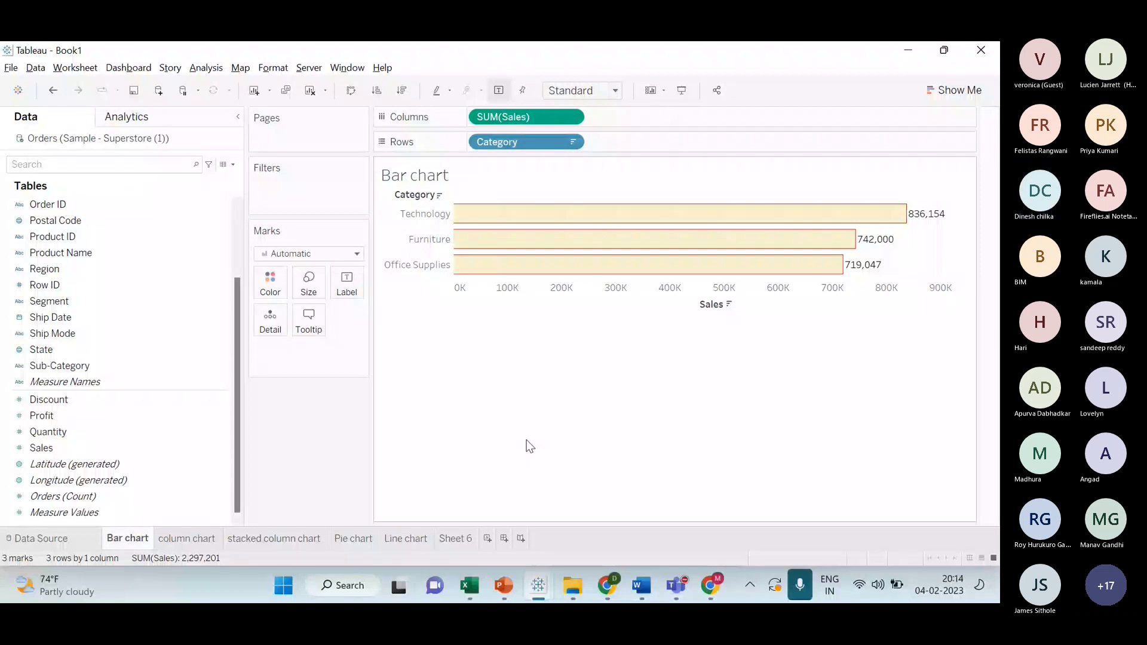
- View the border color options without choosing one and raise the opacity of the category bars to 39%
left_click(263, 287)
left_click(354, 482)
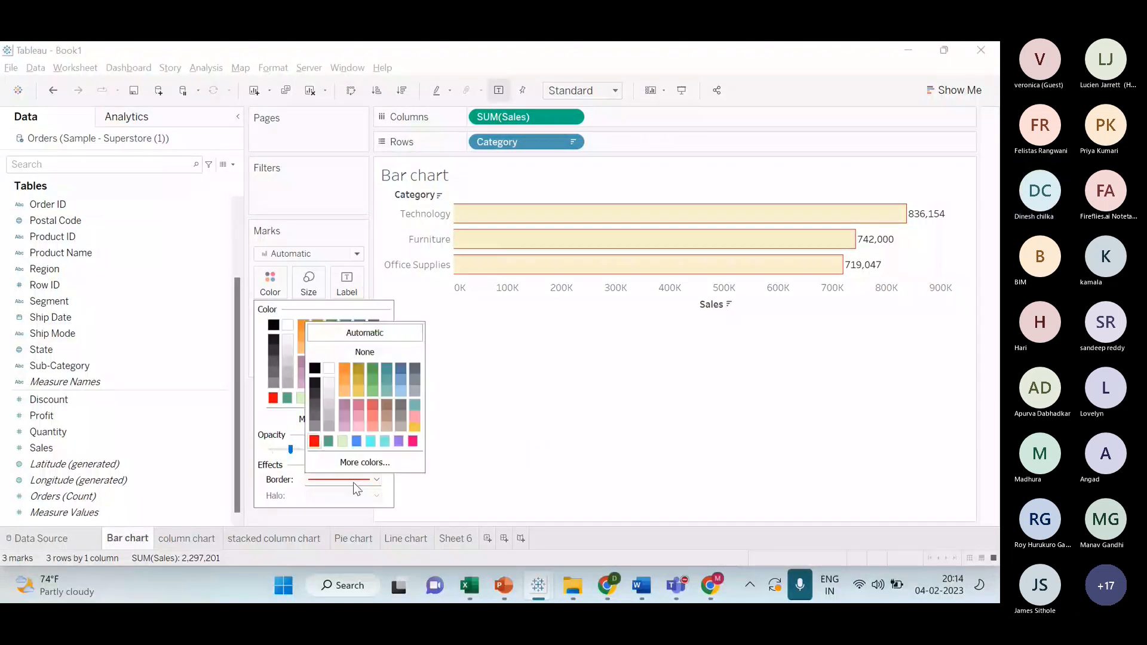
left_click(389, 487)
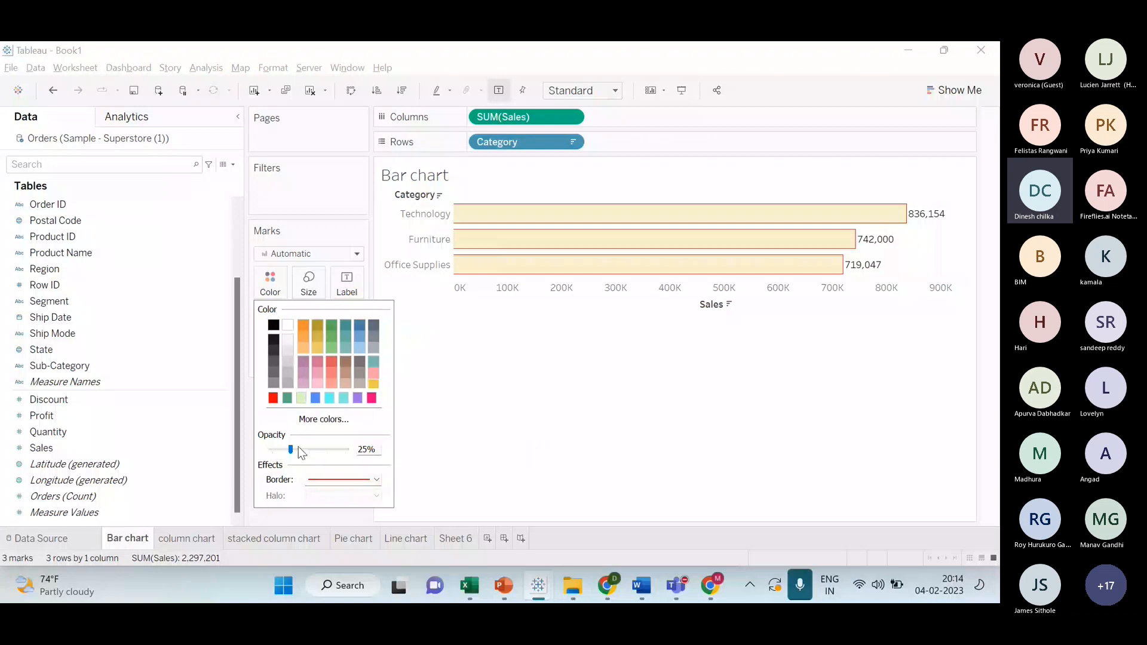
mouse_move(291, 450)
left_mouse_down()
mouse_move(316, 454)
mouse_move(300, 454)
left_mouse_up()
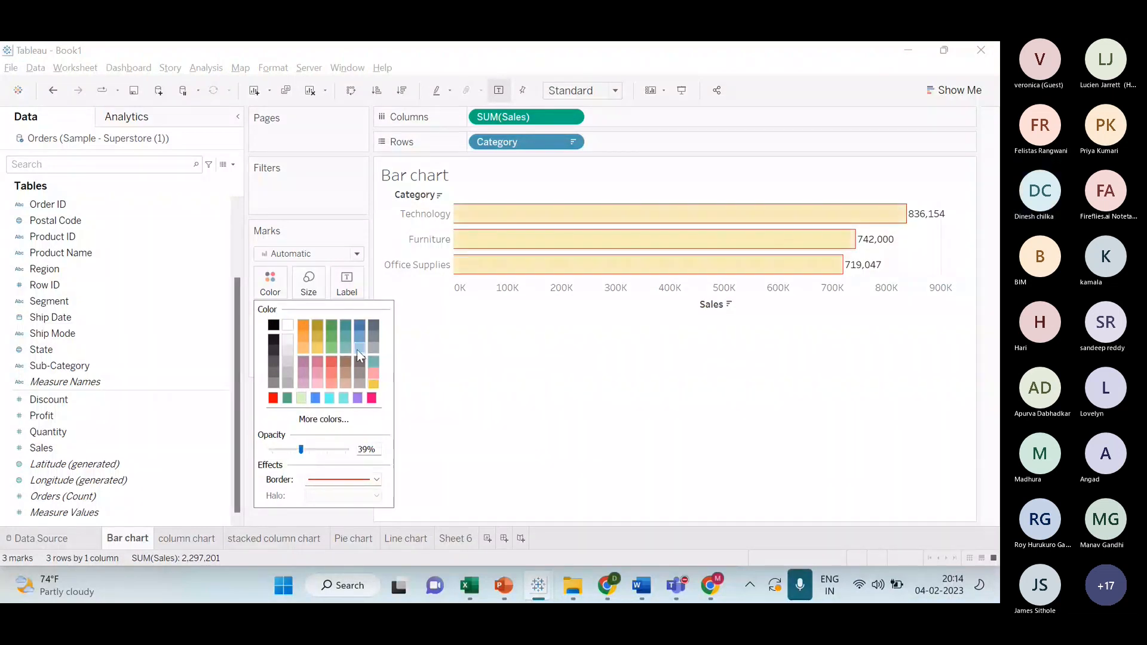
- Recolor the category bars red, then change them to a basic green from the full color picker
left_click(334, 374)
left_click(335, 420)
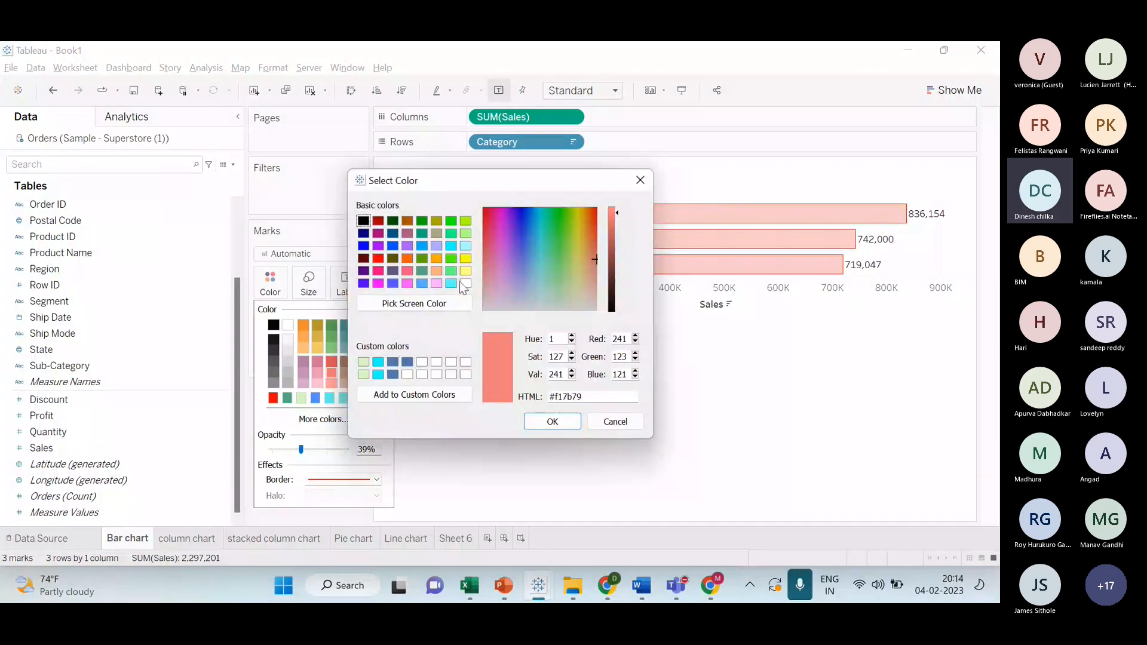
left_click(421, 258)
left_click(564, 423)
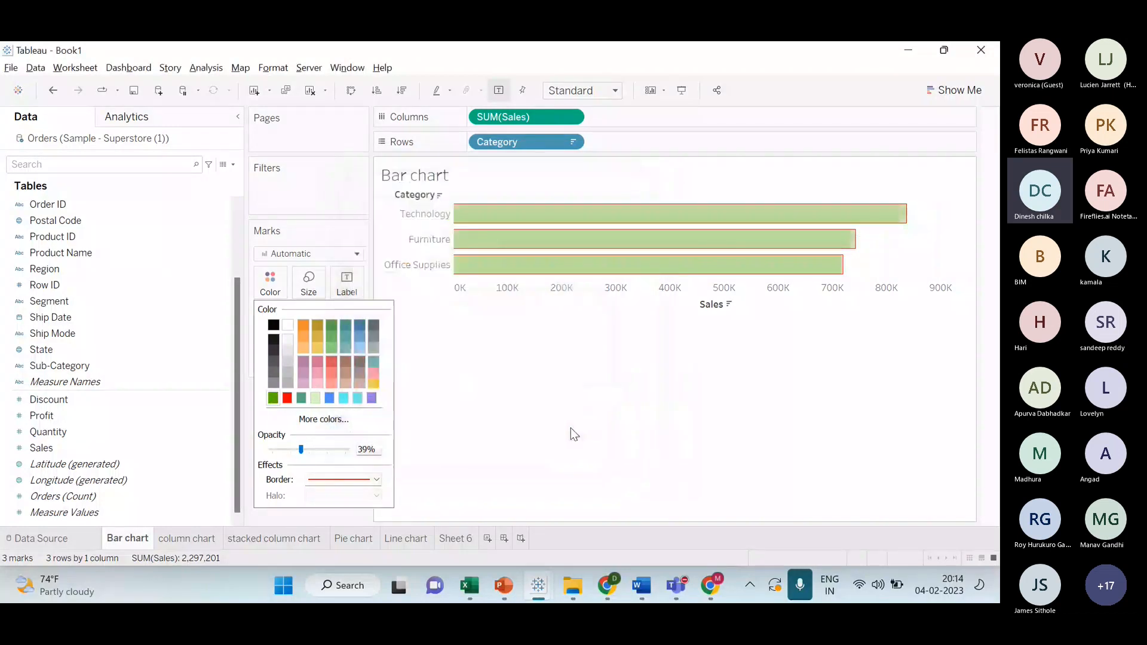
left_click(565, 418)
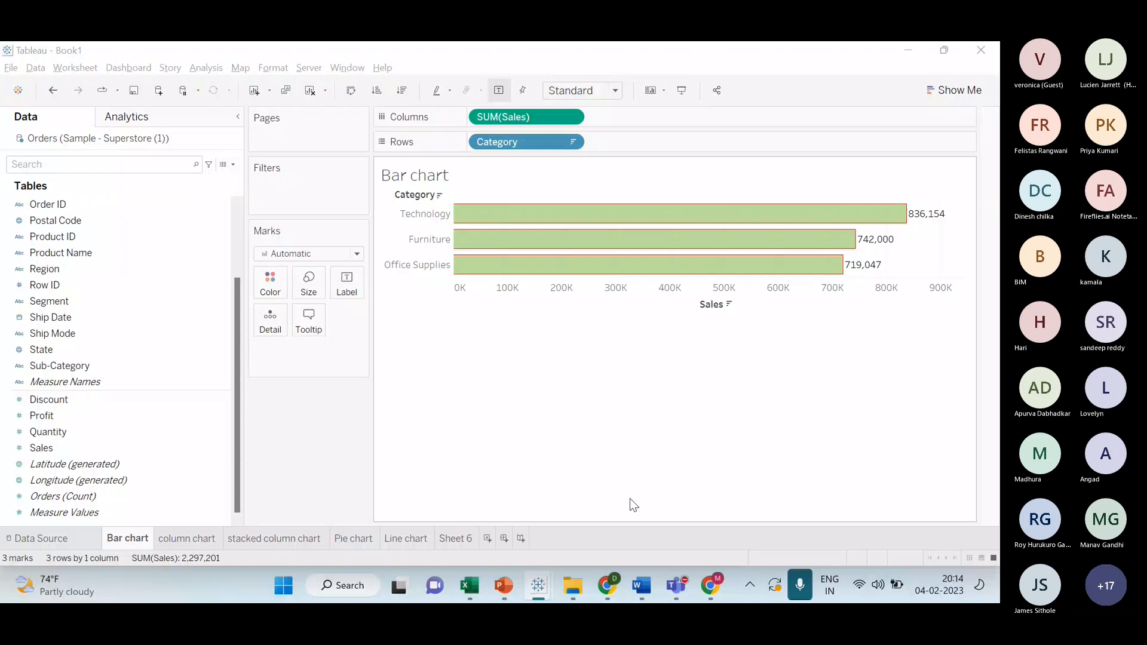
key("alt+Tab")
key("alt+Tab")
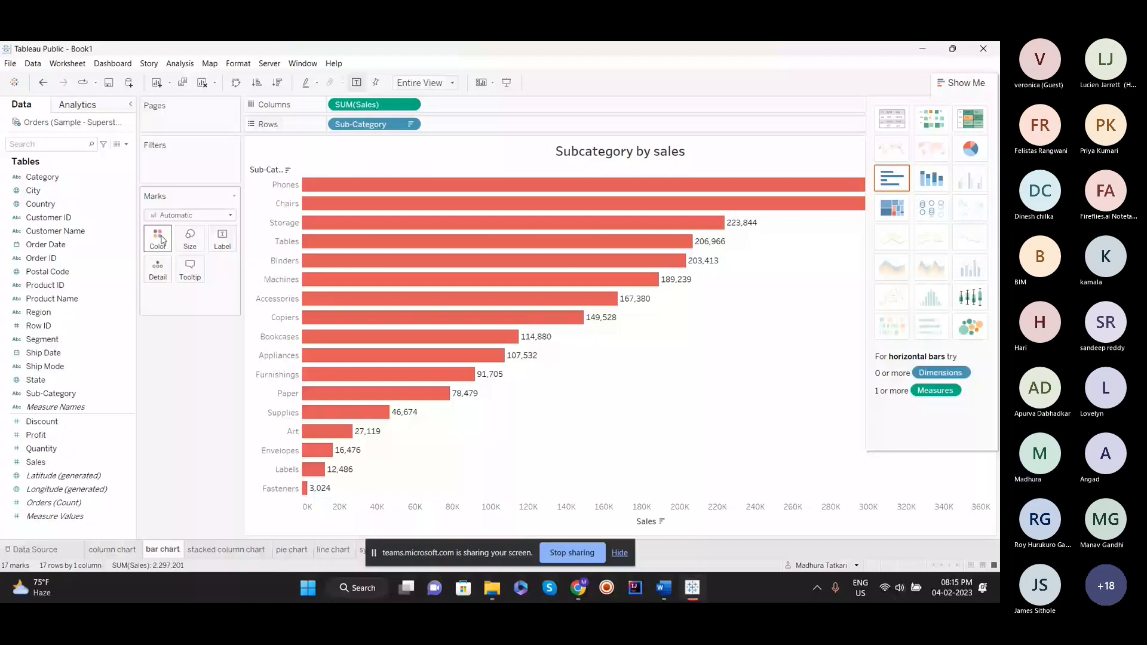
- Recolor the Subcategory by sales bars teal and lower their opacity in stages to 26%
left_click(160, 239)
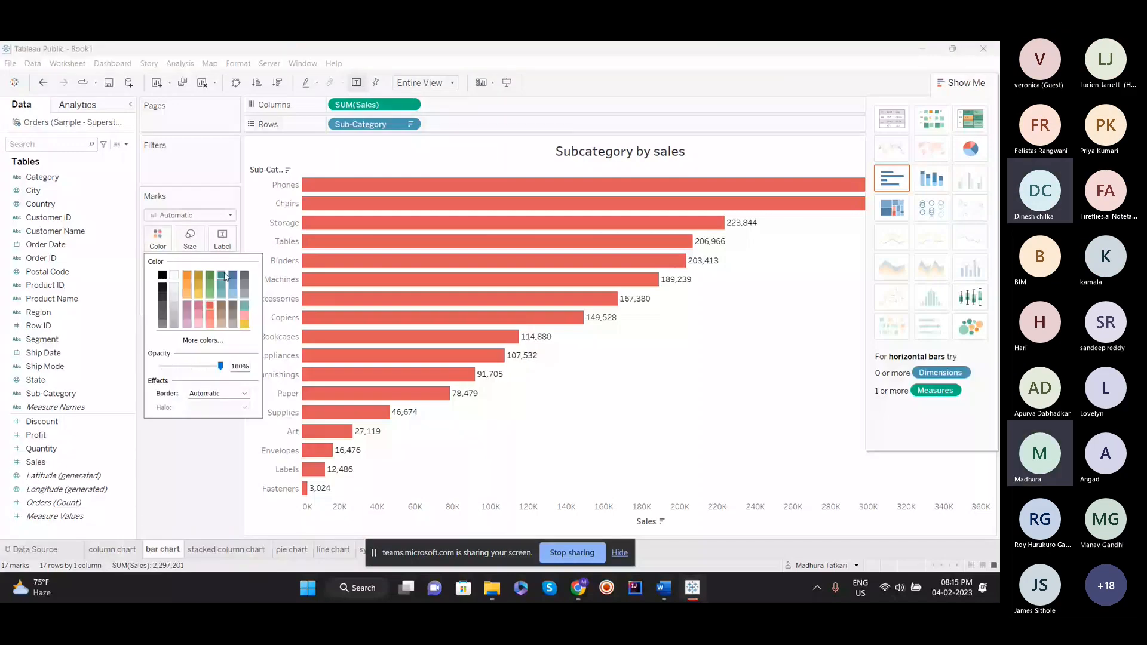
left_click(245, 307)
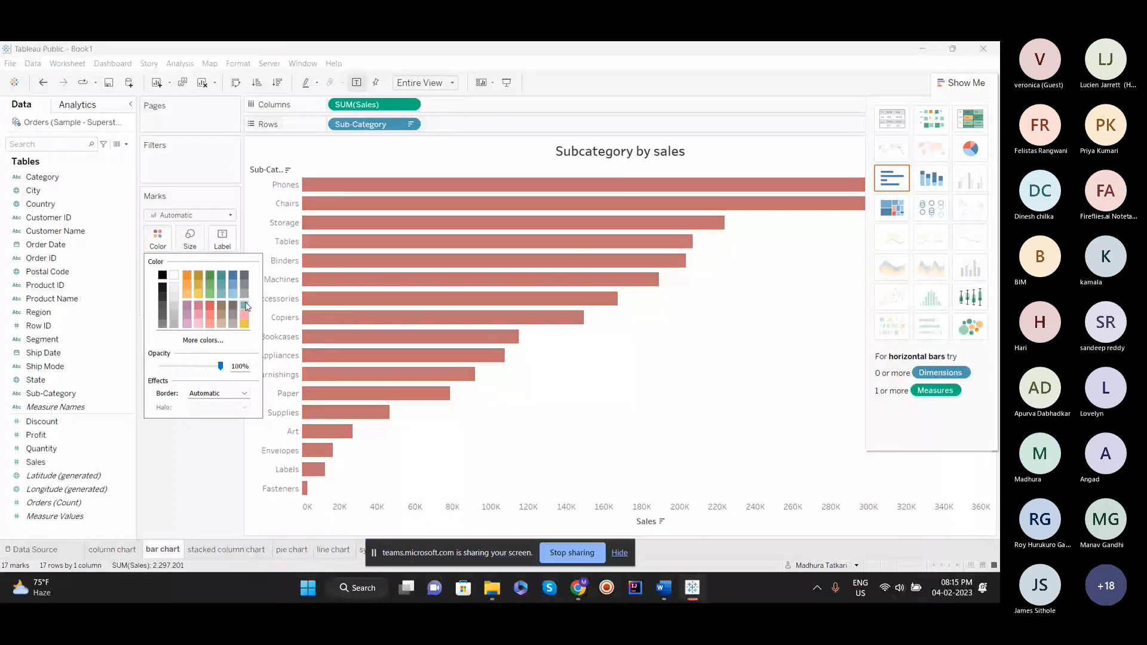
left_click(246, 306)
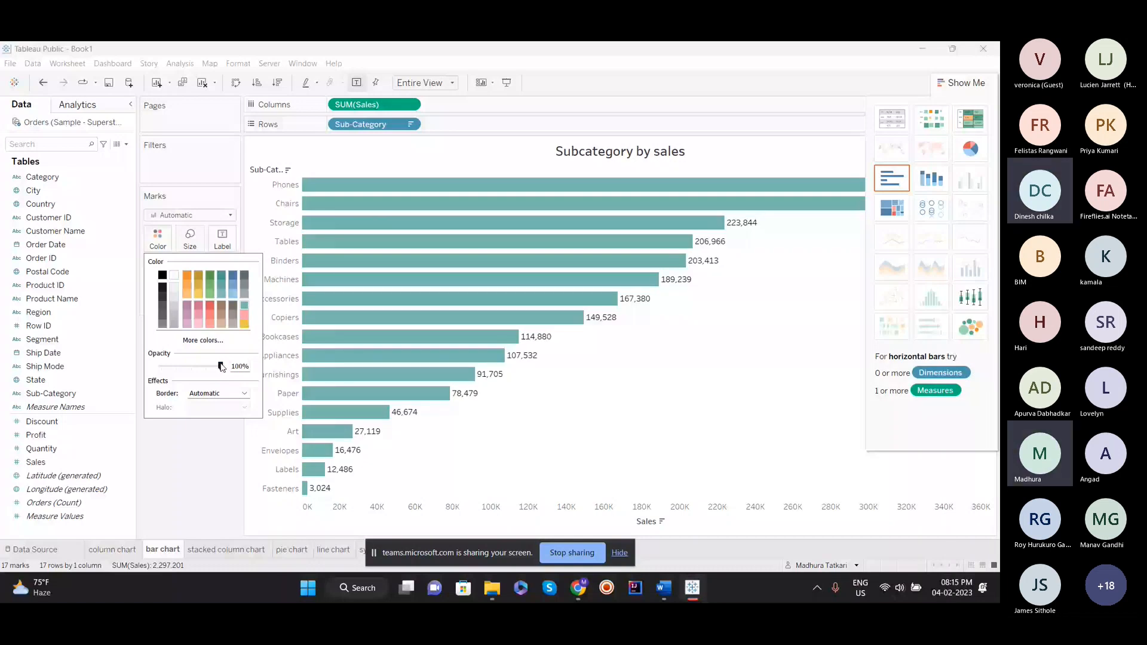
left_click_drag(221, 367, 208, 373)
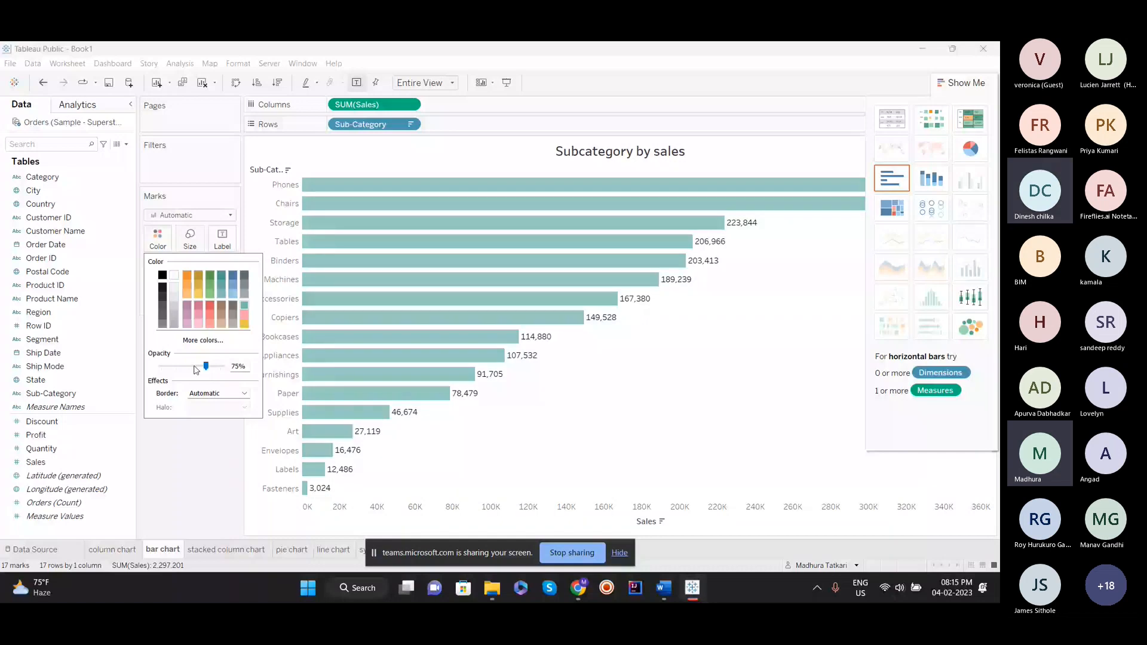
left_click_drag(197, 368, 183, 376)
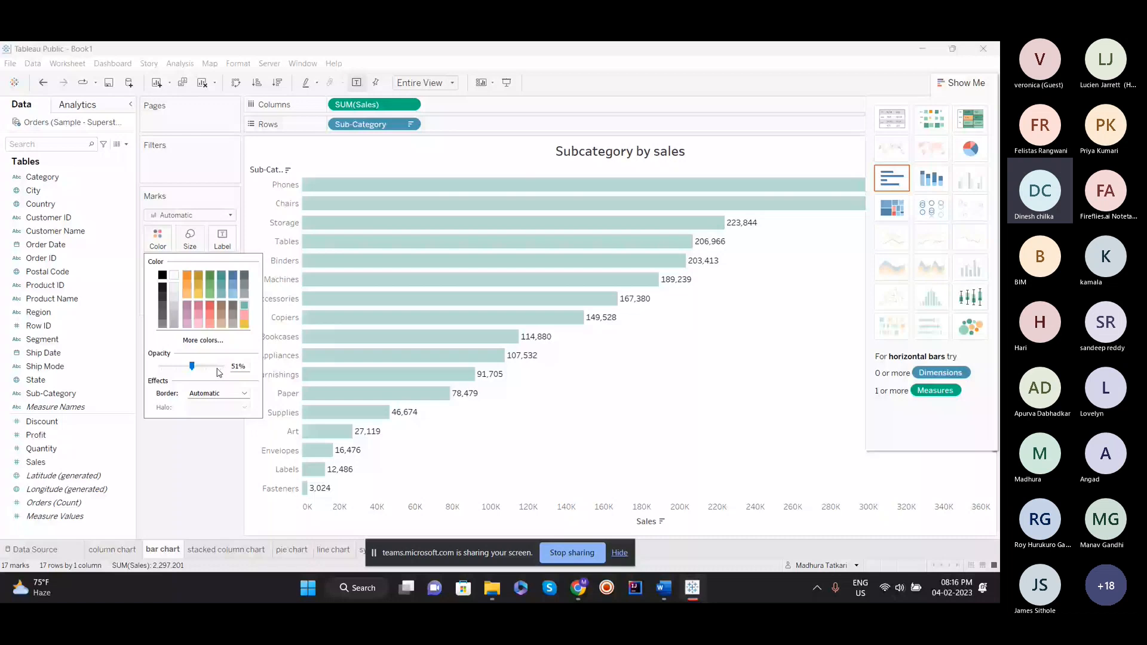
left_click_drag(192, 366, 178, 366)
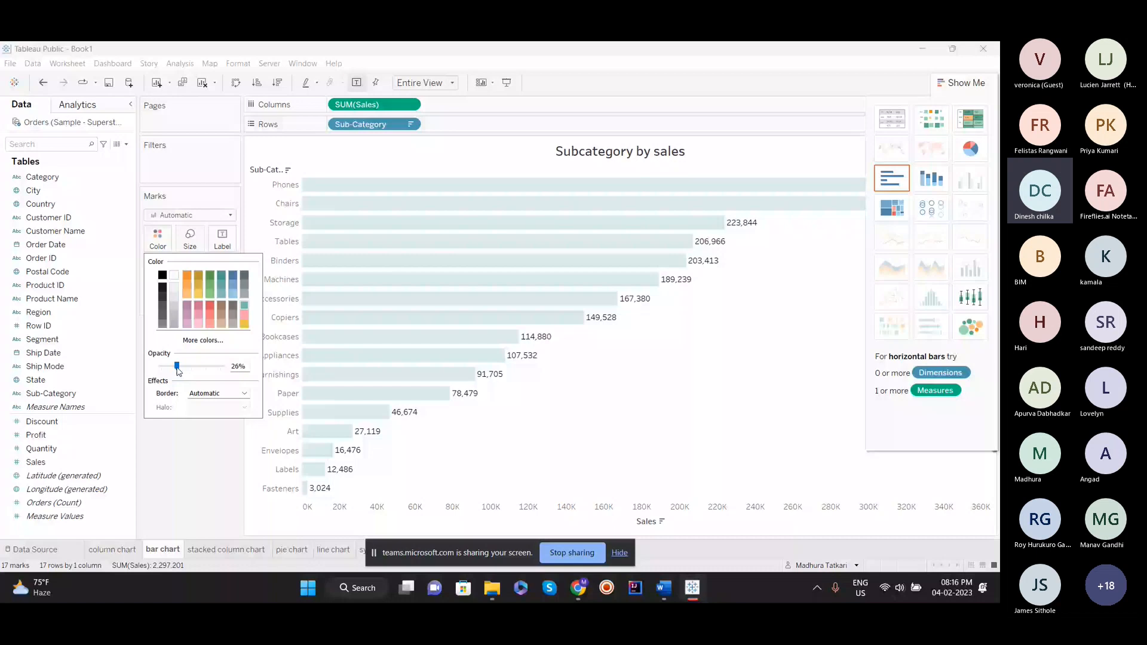
- Give the teal sub-category bars an orange border and stop sharing the screen
left_click(206, 393)
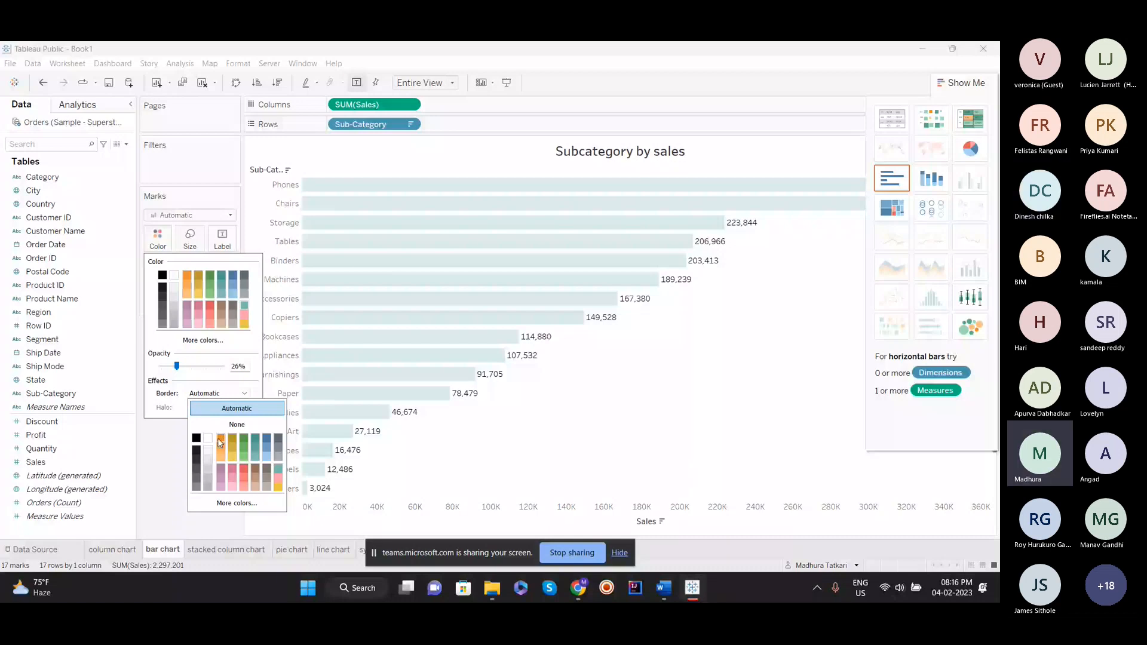
left_click(220, 440)
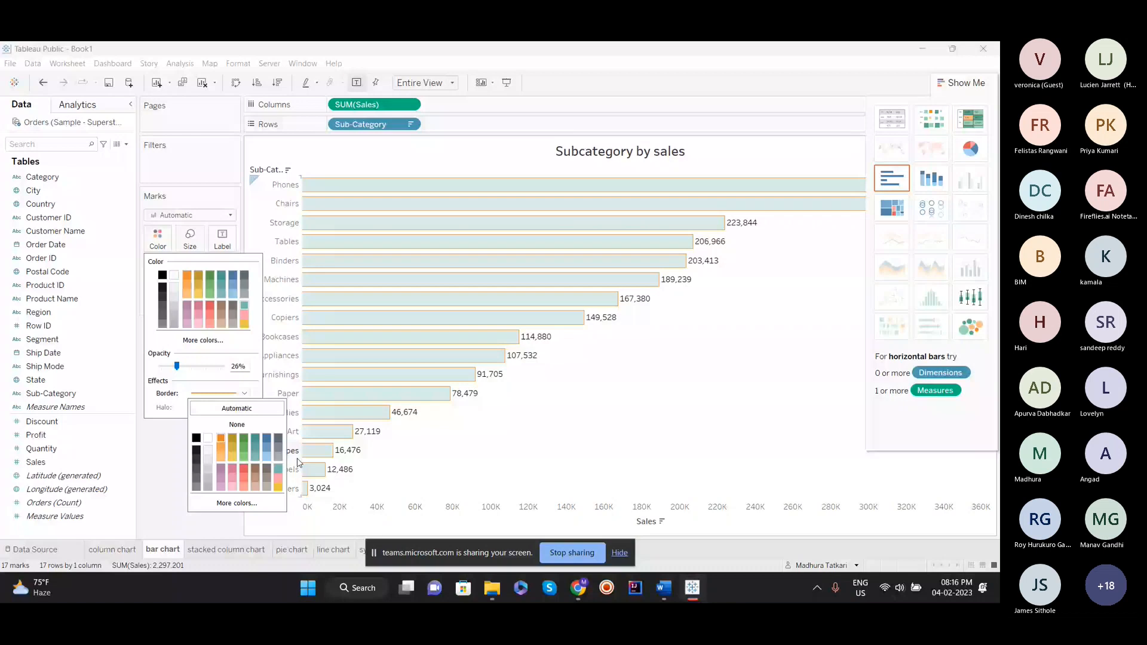
left_click(168, 436)
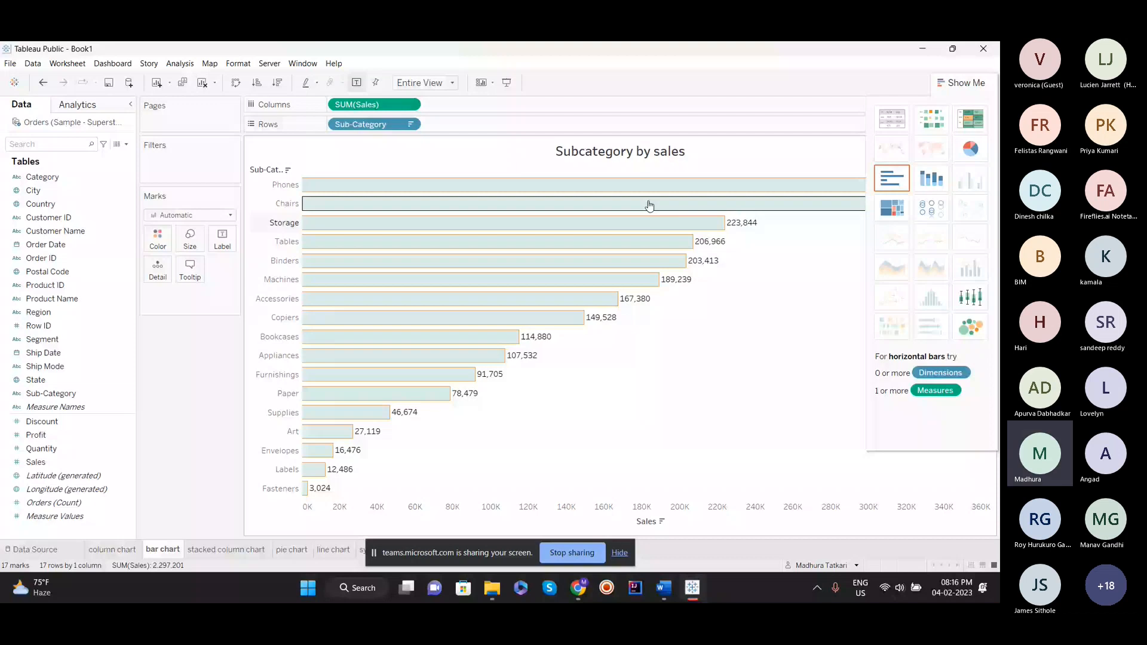
left_click(577, 553)
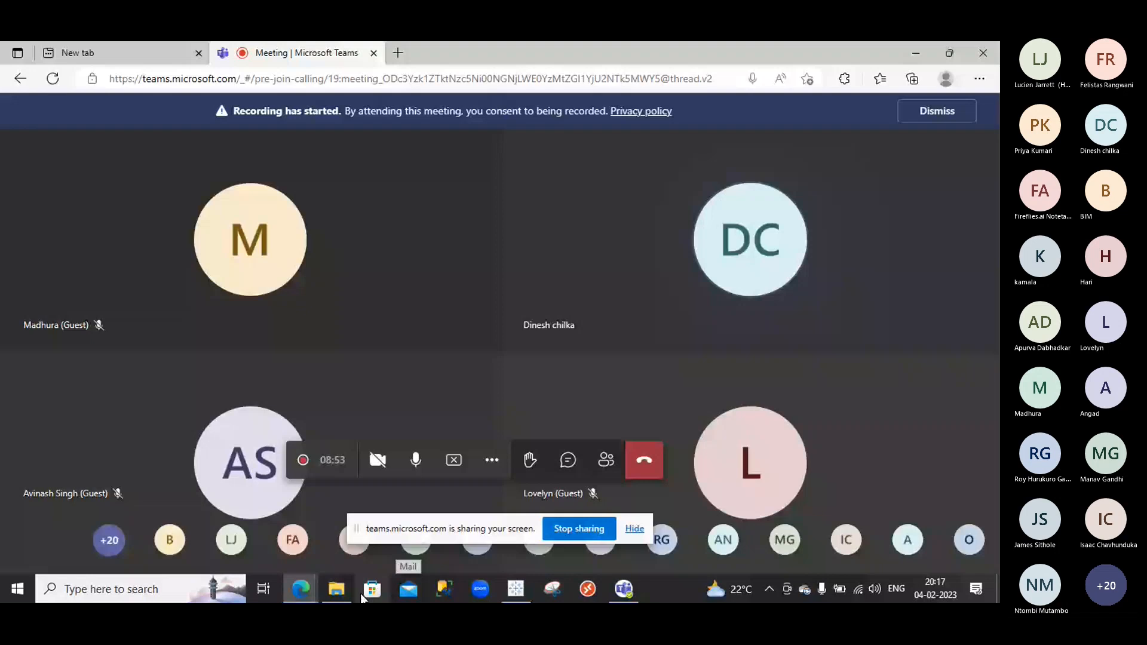
- Switch to the Tableau window with Sheet 1 and recolor its category bars red
left_click(515, 589)
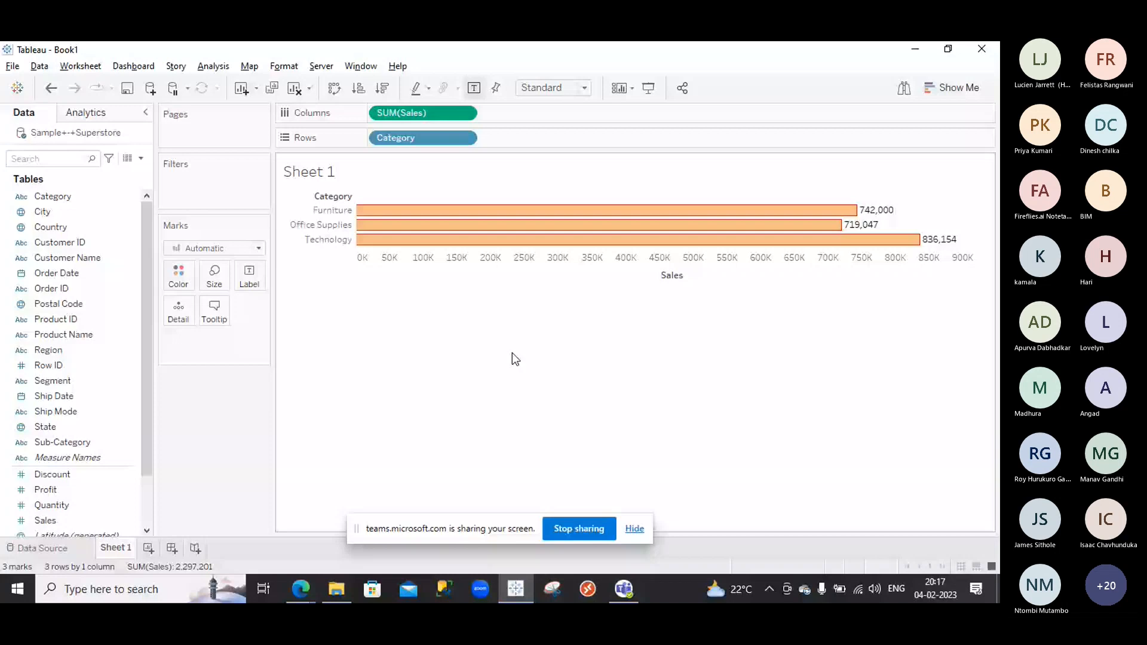
mouse_move(401, 233)
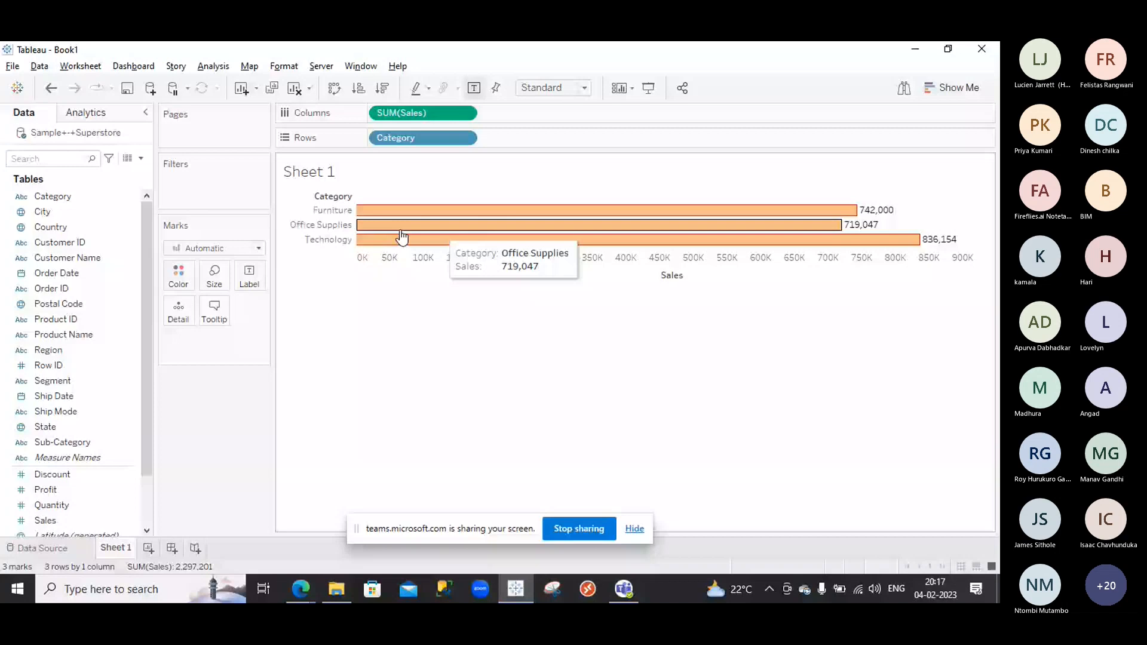
left_click(178, 276)
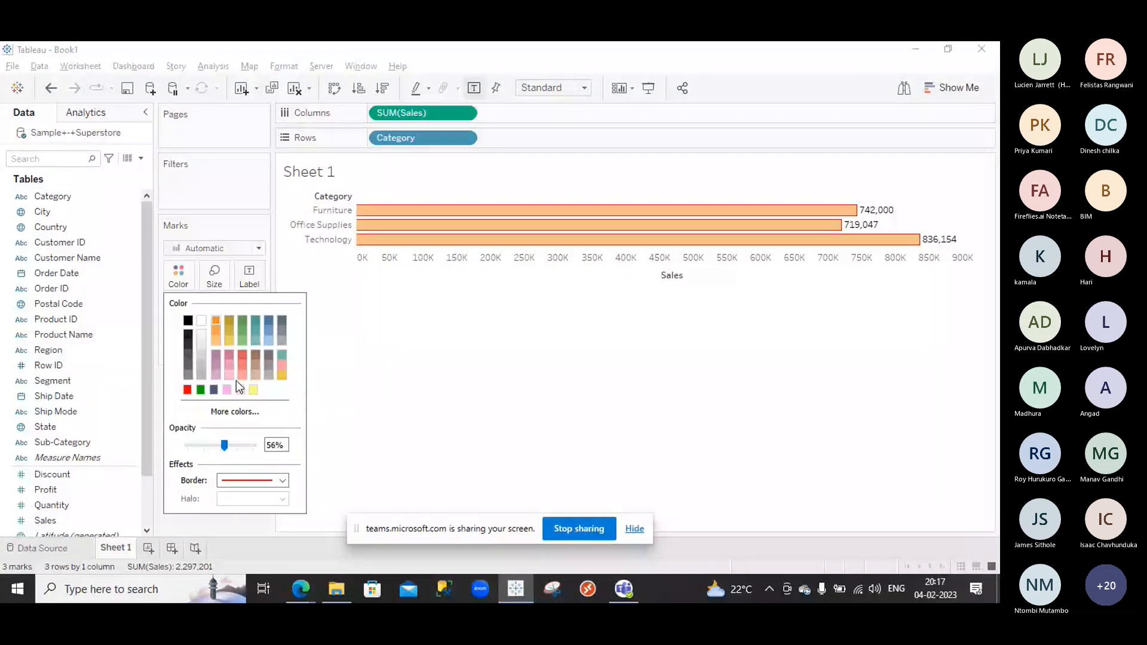
left_click(242, 359)
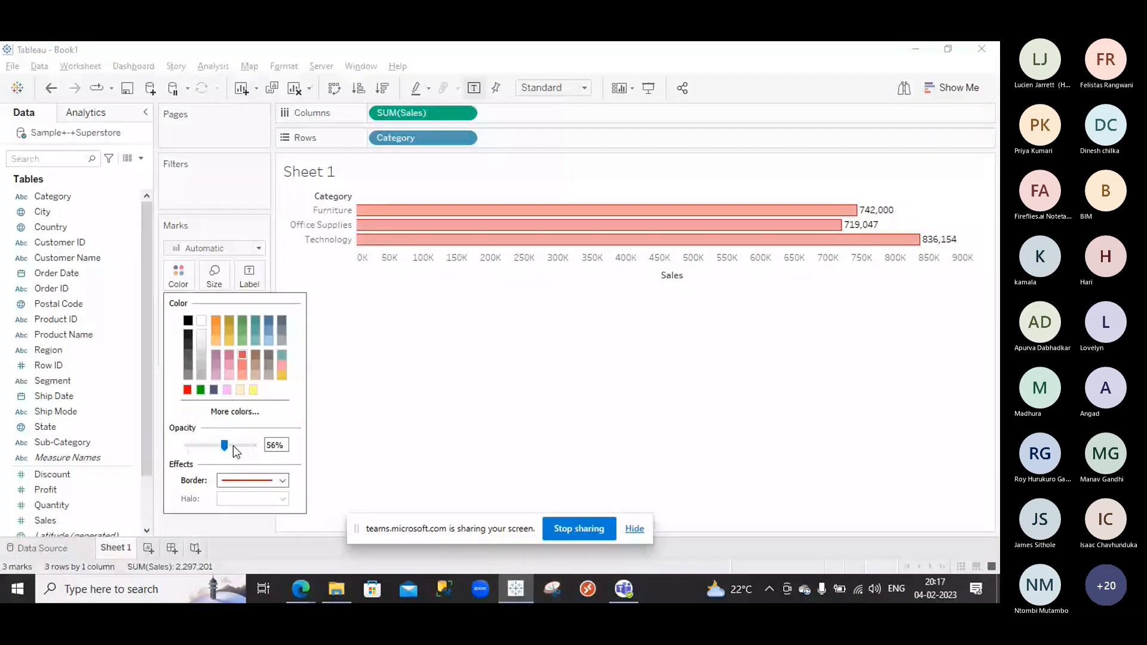
- Set the opacity of the red bars to 82%, lower it to 31%, and change their border to dark gray-purple
left_click_drag(233, 446, 241, 448)
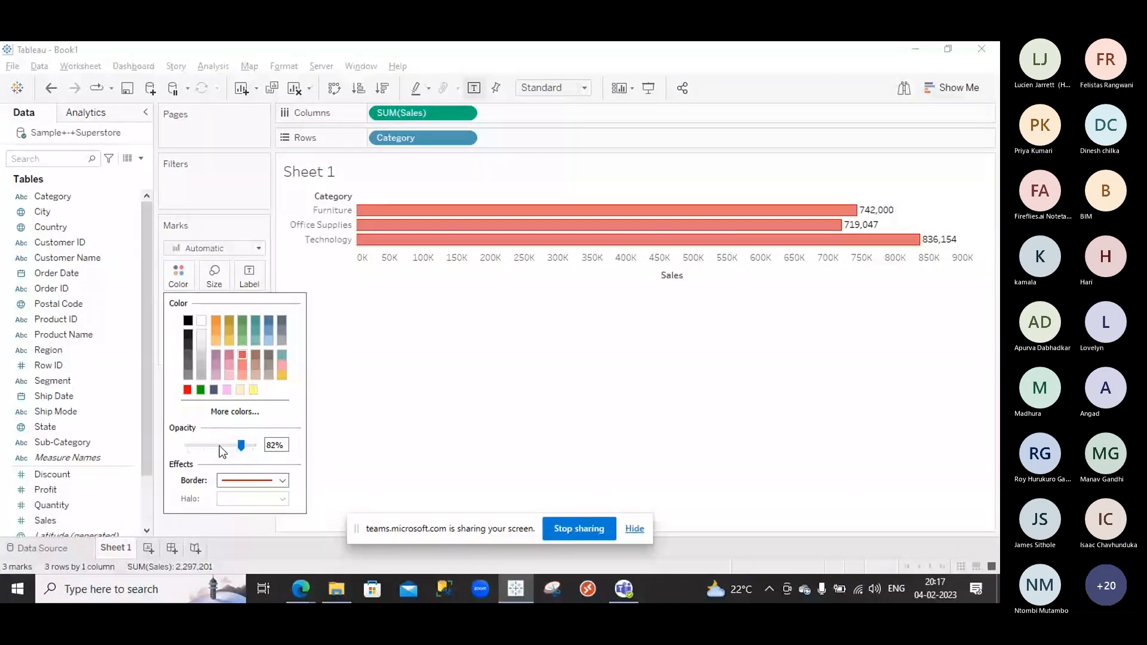
left_click_drag(220, 445, 209, 445)
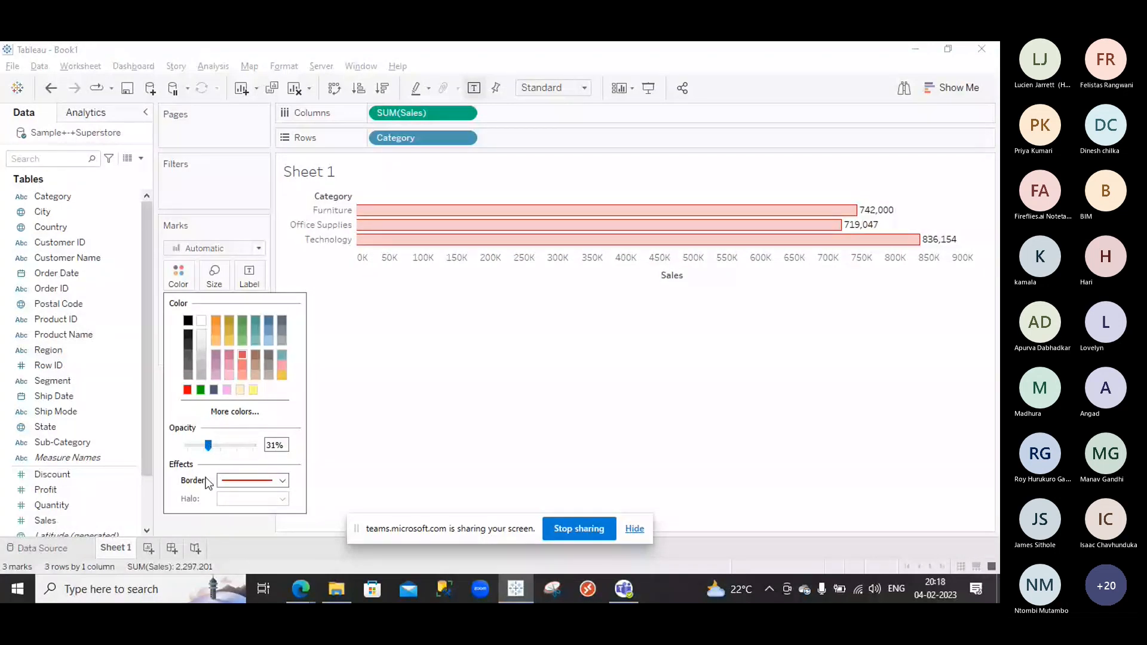
left_click(282, 479)
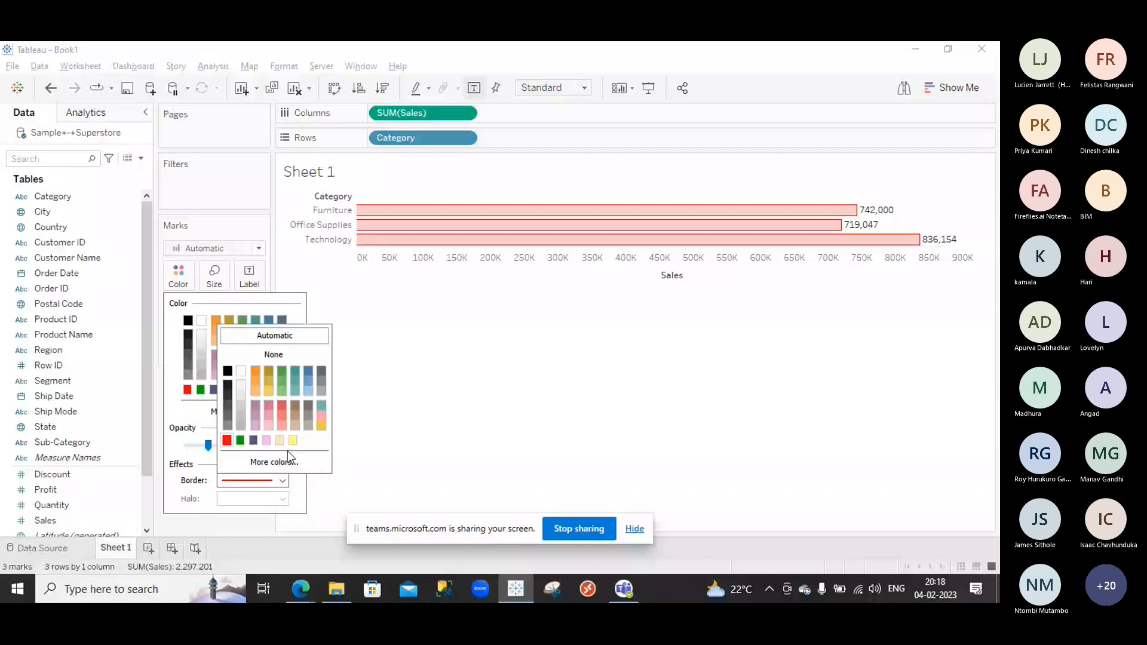
left_click(253, 440)
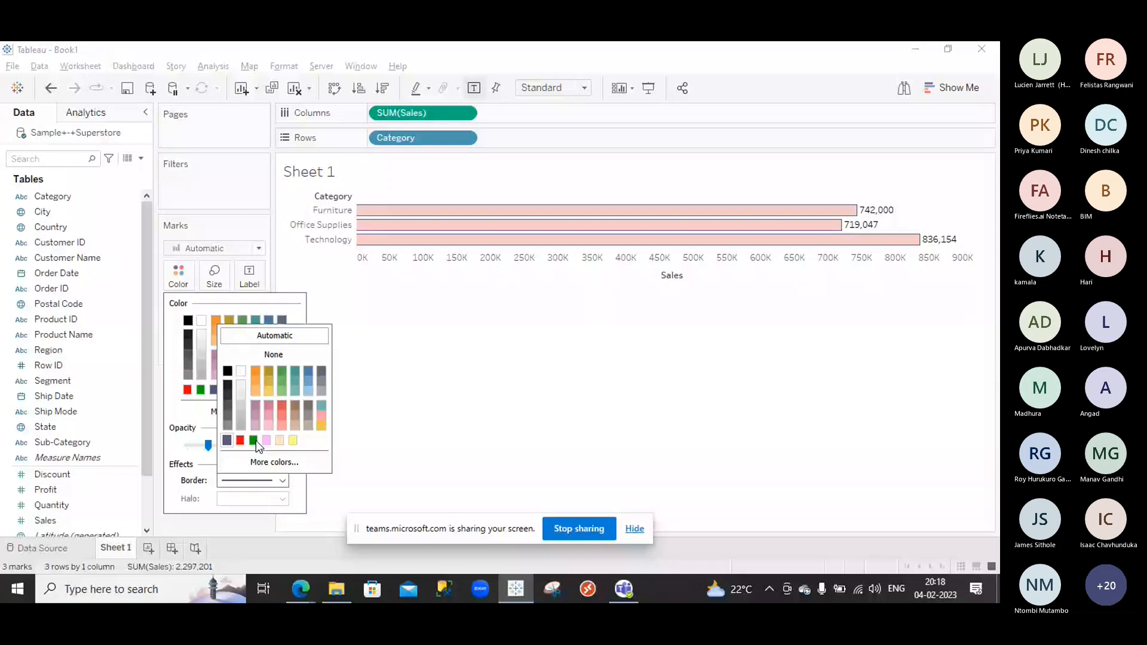
left_click(300, 491)
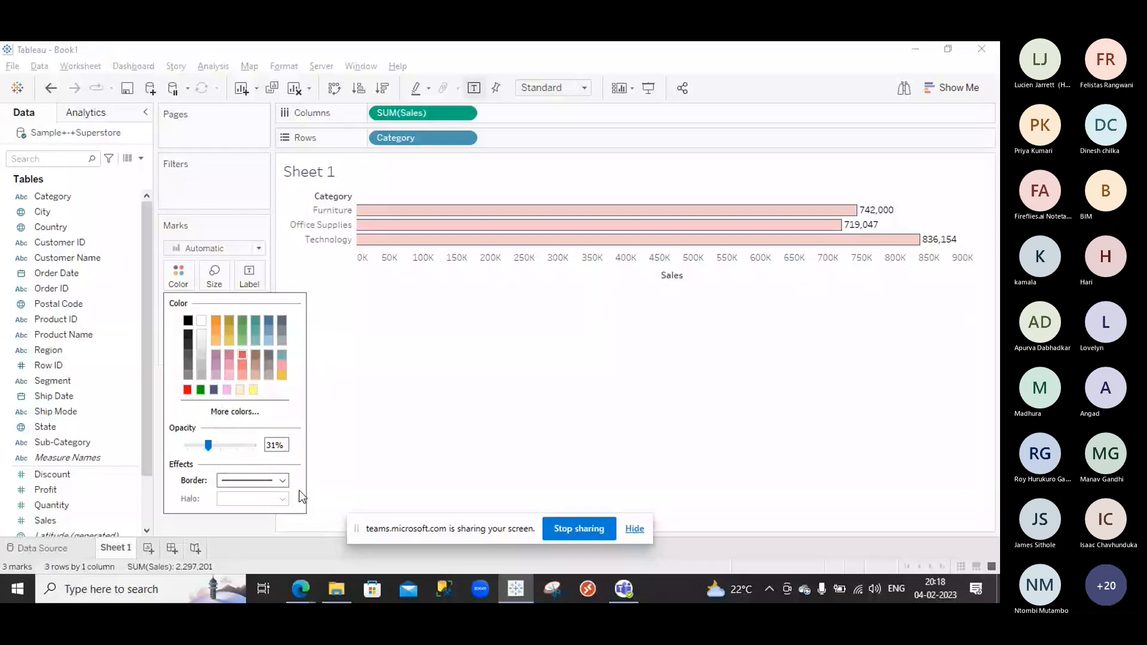
left_click(264, 482)
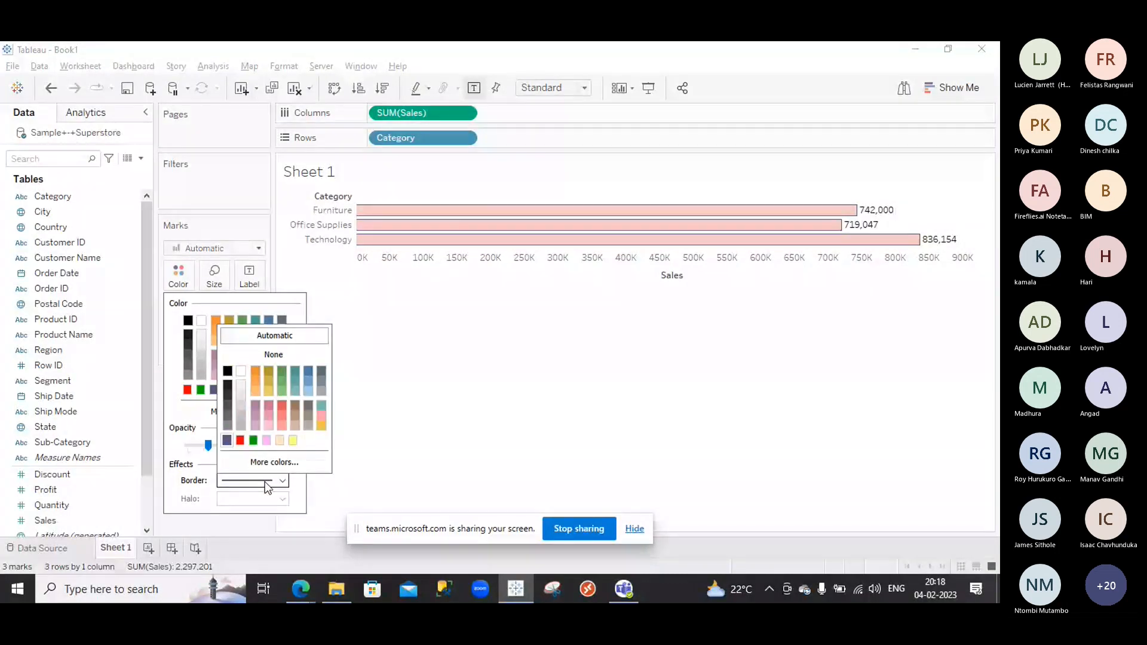
left_click(201, 477)
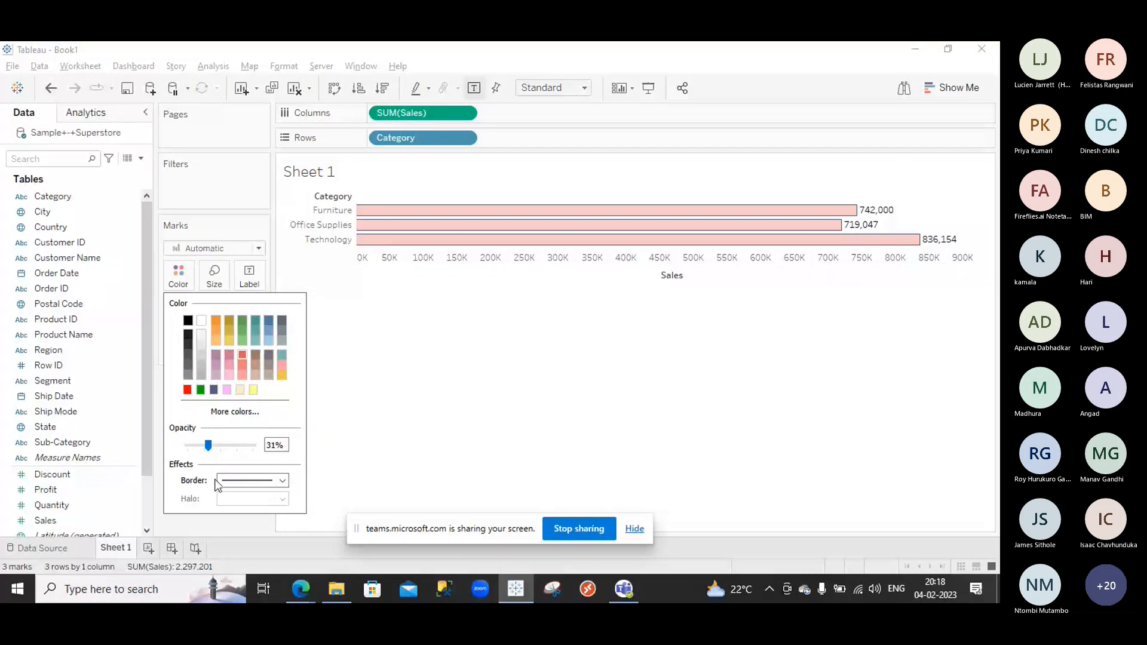
left_click(282, 481)
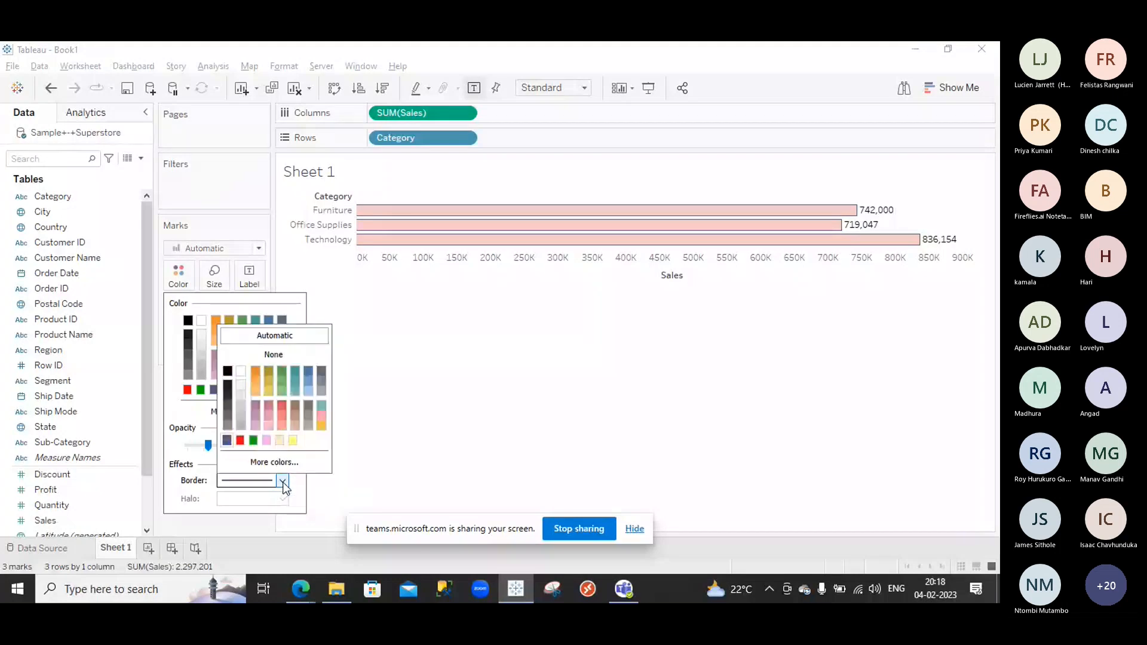
left_click(300, 494)
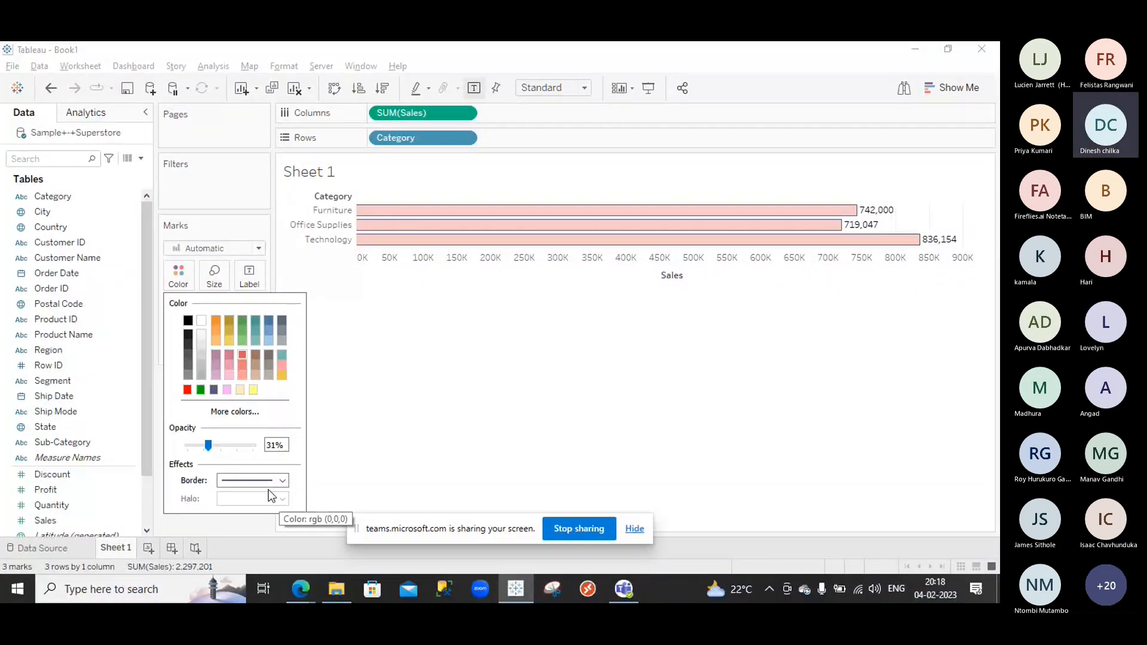
- Vary the opacity of the red category bars through 60%, 26% and 87%, and set it to 69%
left_click(227, 444)
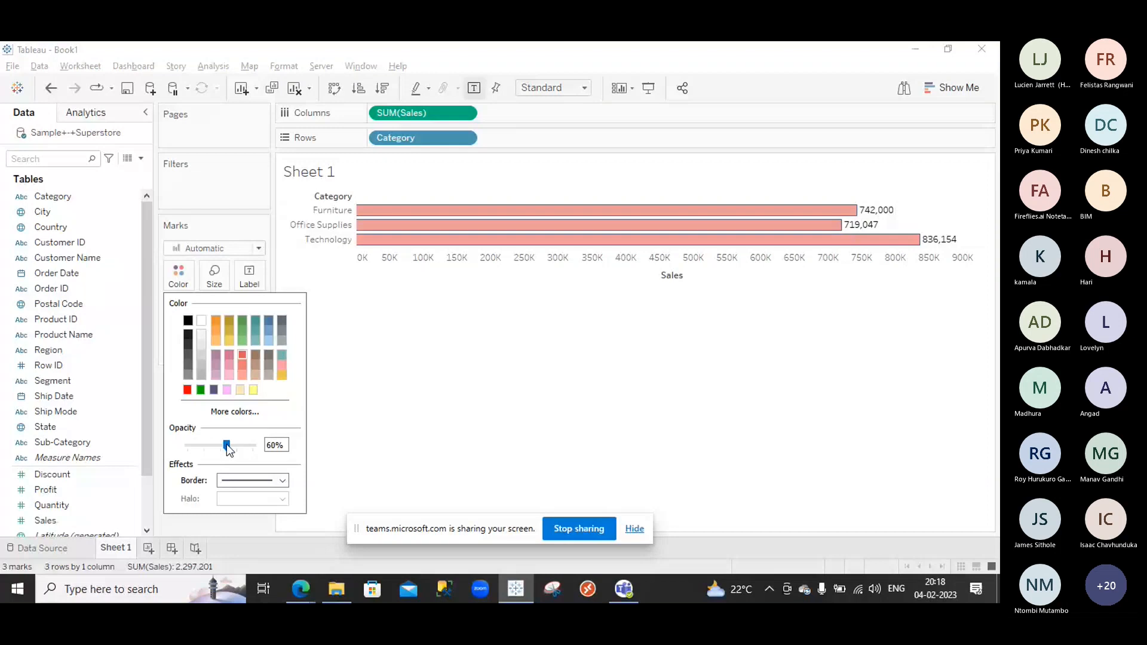
left_click_drag(227, 445, 205, 445)
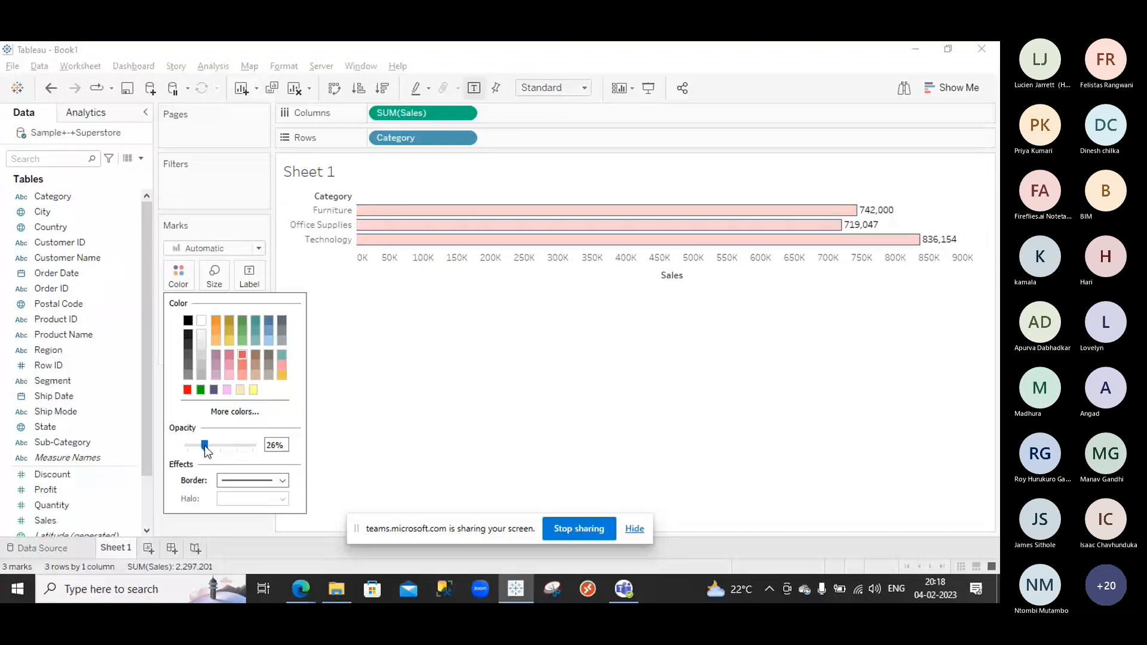
left_click_drag(205, 445, 245, 445)
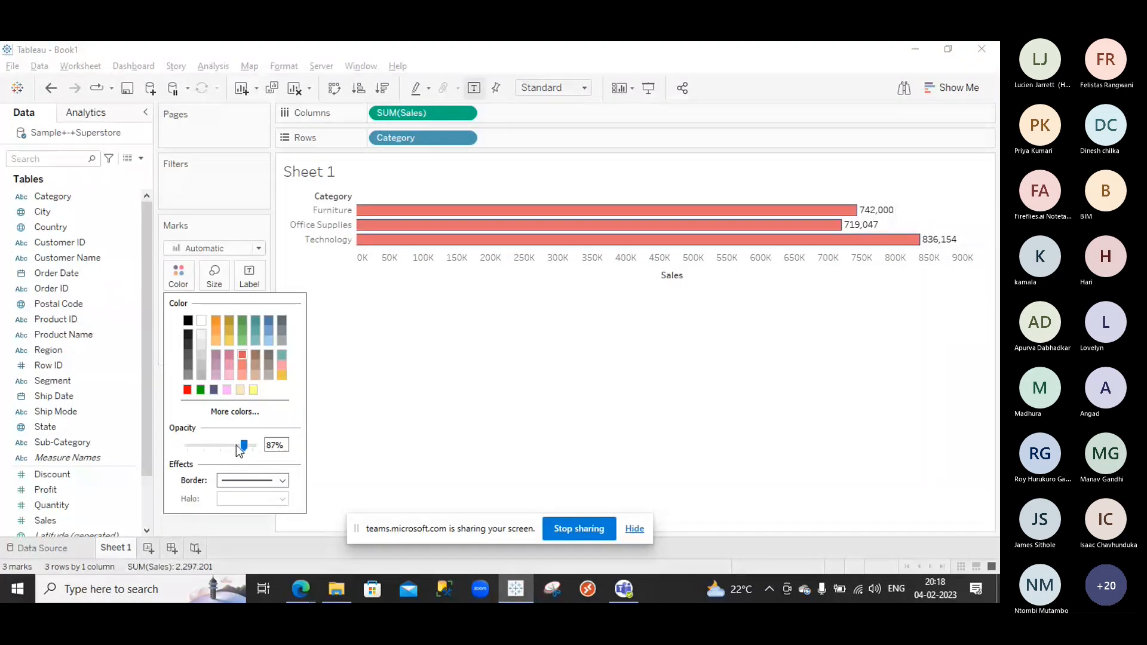
left_click_drag(238, 447, 233, 445)
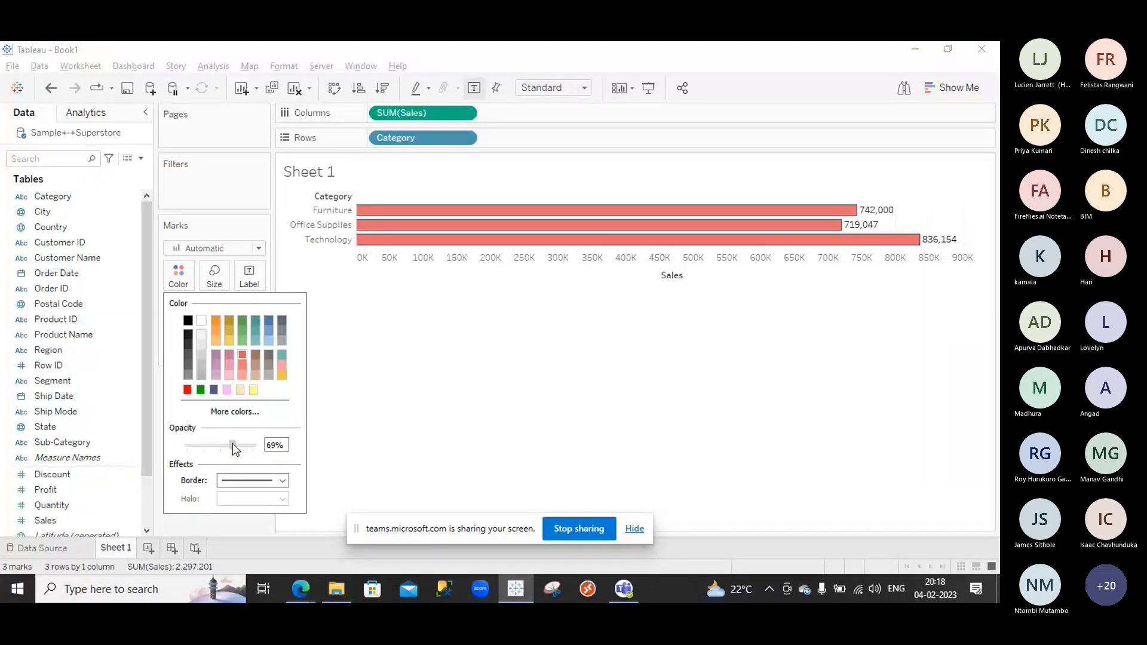
- Open the border color choices for the red bars, close them without a change, and stop sharing the screen
left_click(282, 482)
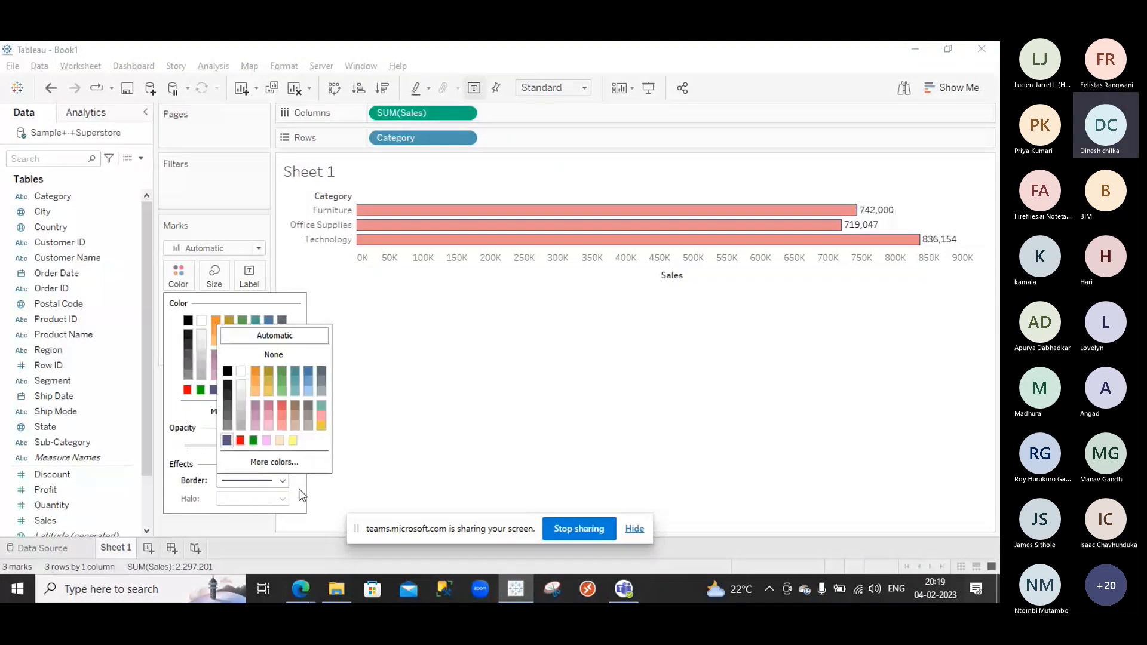
left_click(302, 495)
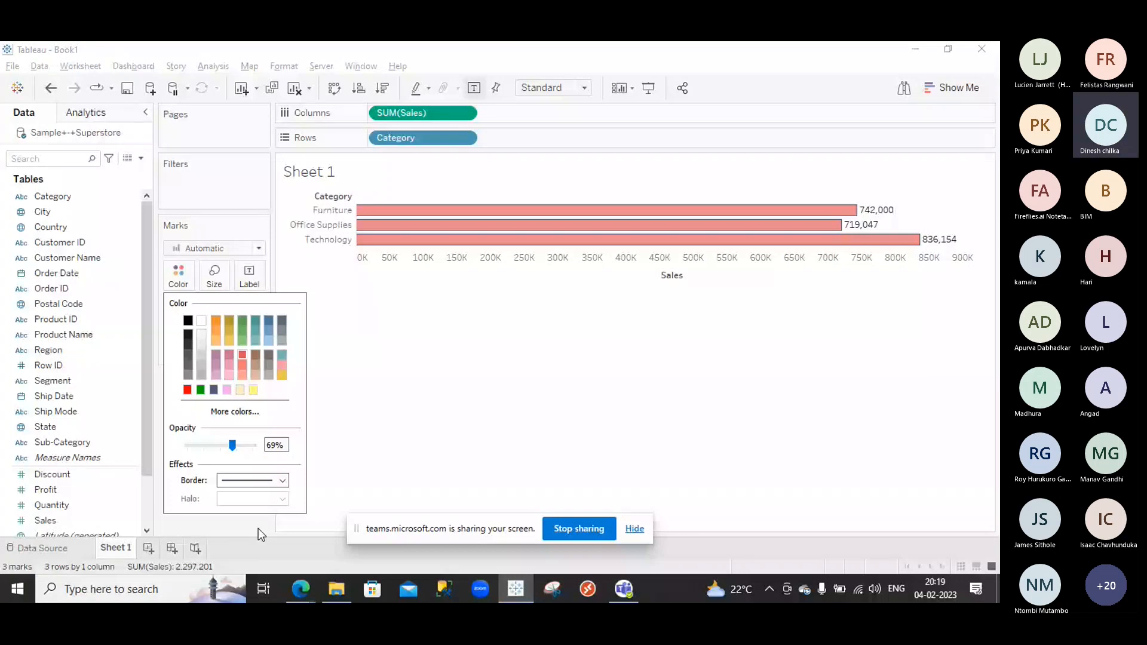
left_click(608, 540)
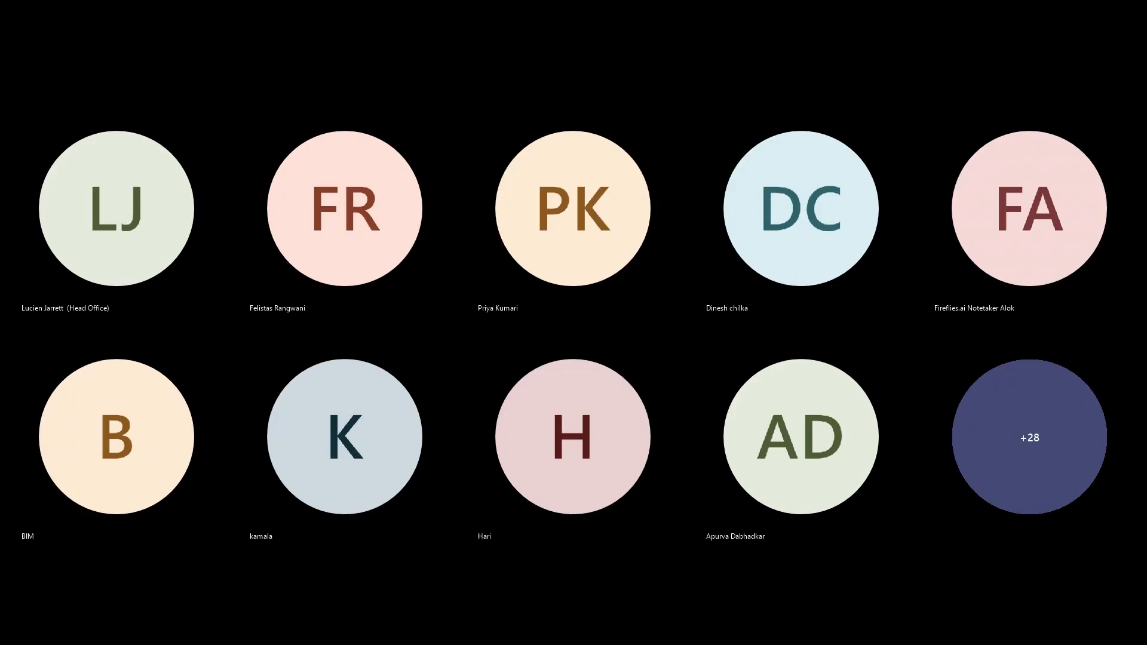
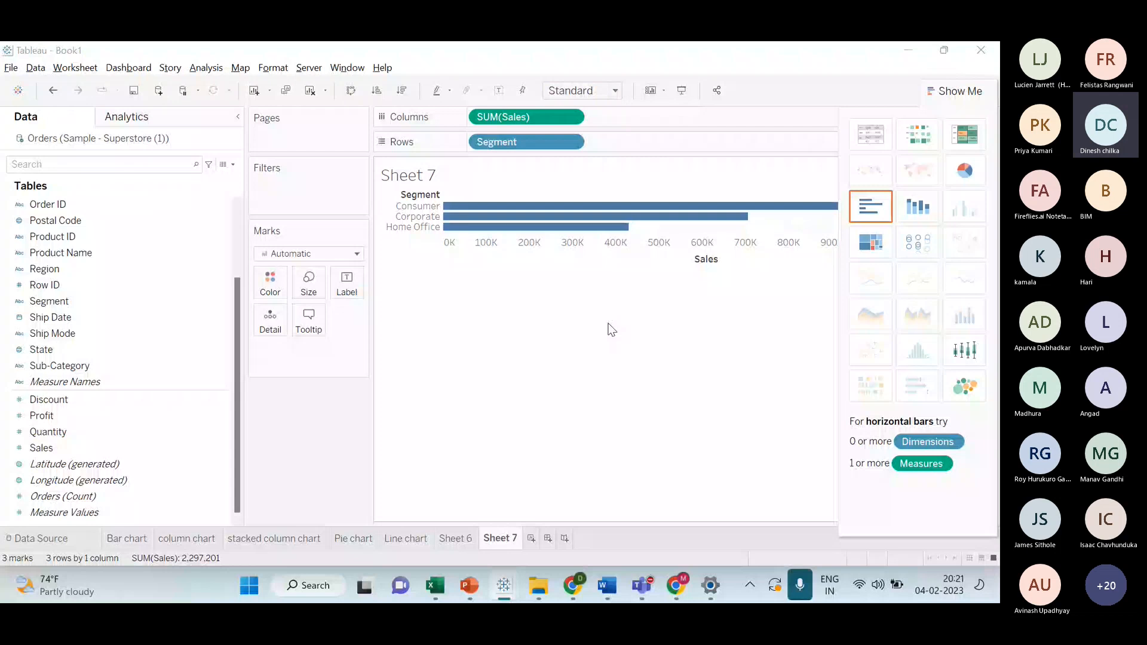
- Switch to the Teams meeting and back to Tableau, and hide the Show Me chart suggestions on Sheet 7
key("alt+Tab")
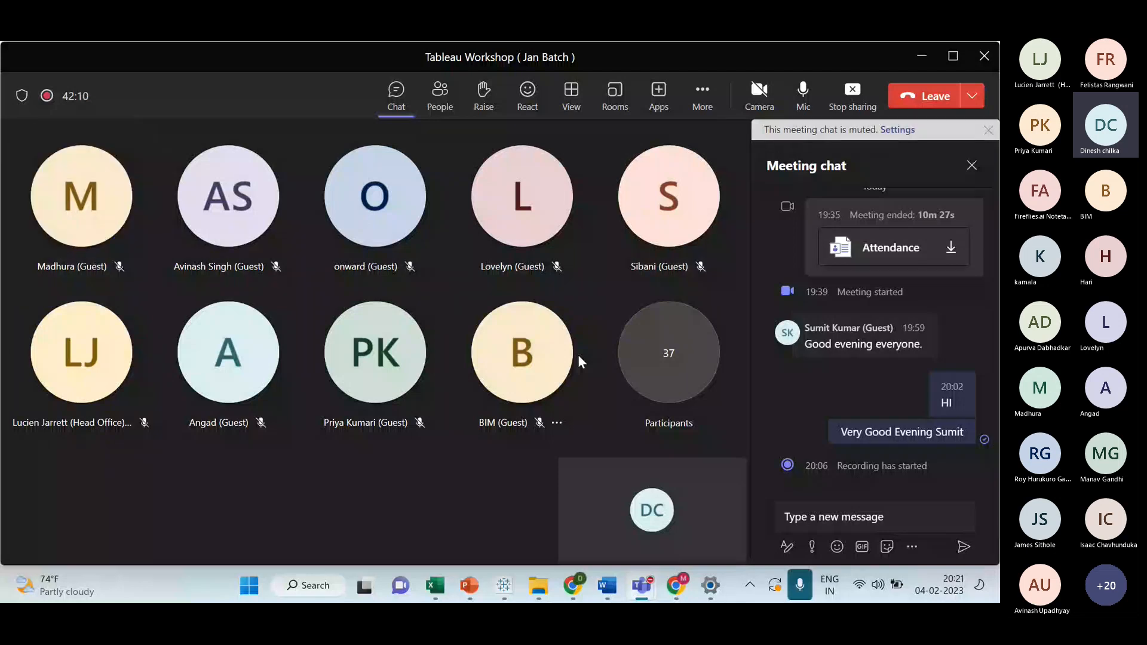
key("alt+Tab")
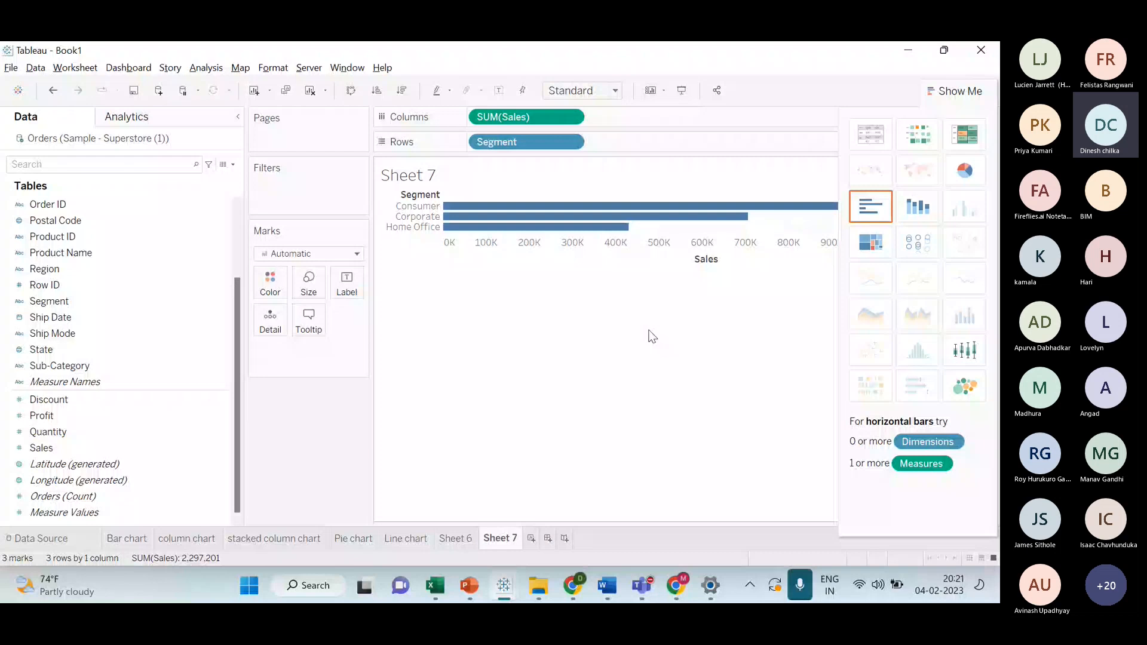
left_click(954, 91)
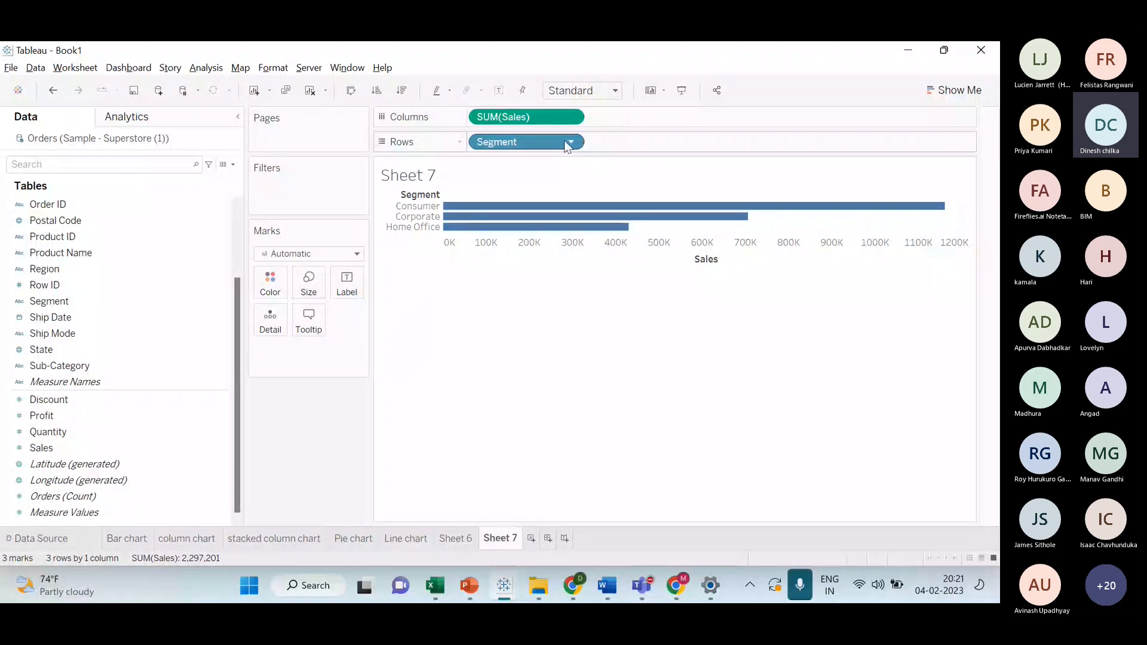
- Switch to PowerPoint and highlight the slide 15 phrases on the segments dimension and on choosing different colours for all segments
key("alt+Tab")
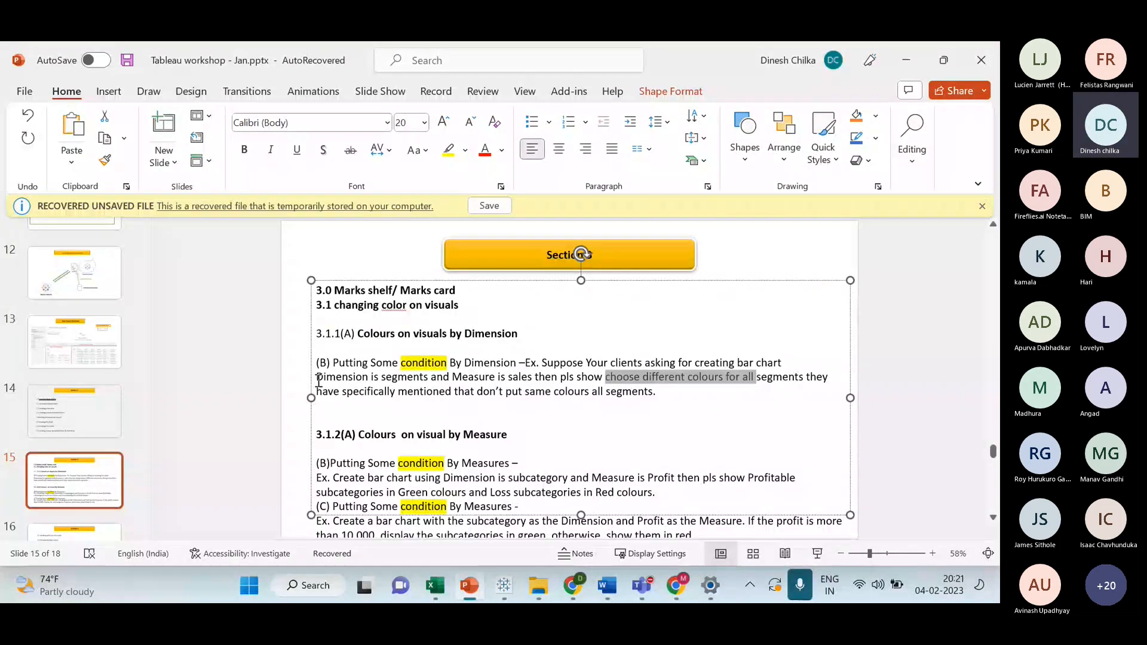
left_click_drag(318, 377, 410, 382)
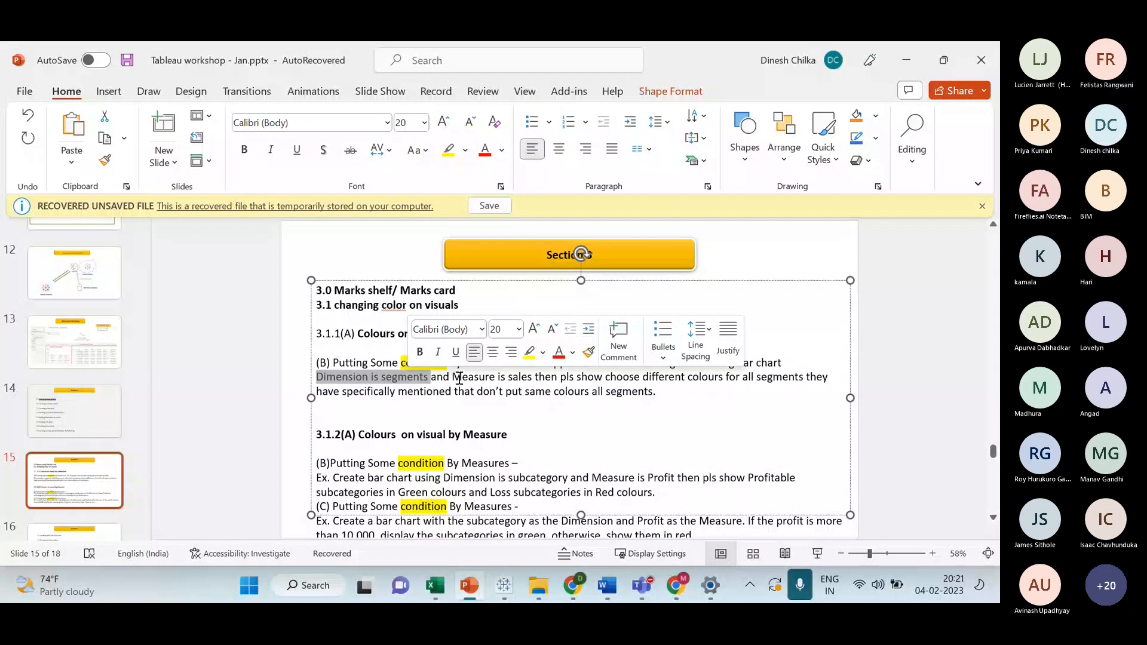
left_click_drag(459, 377, 760, 382)
left_click(562, 377)
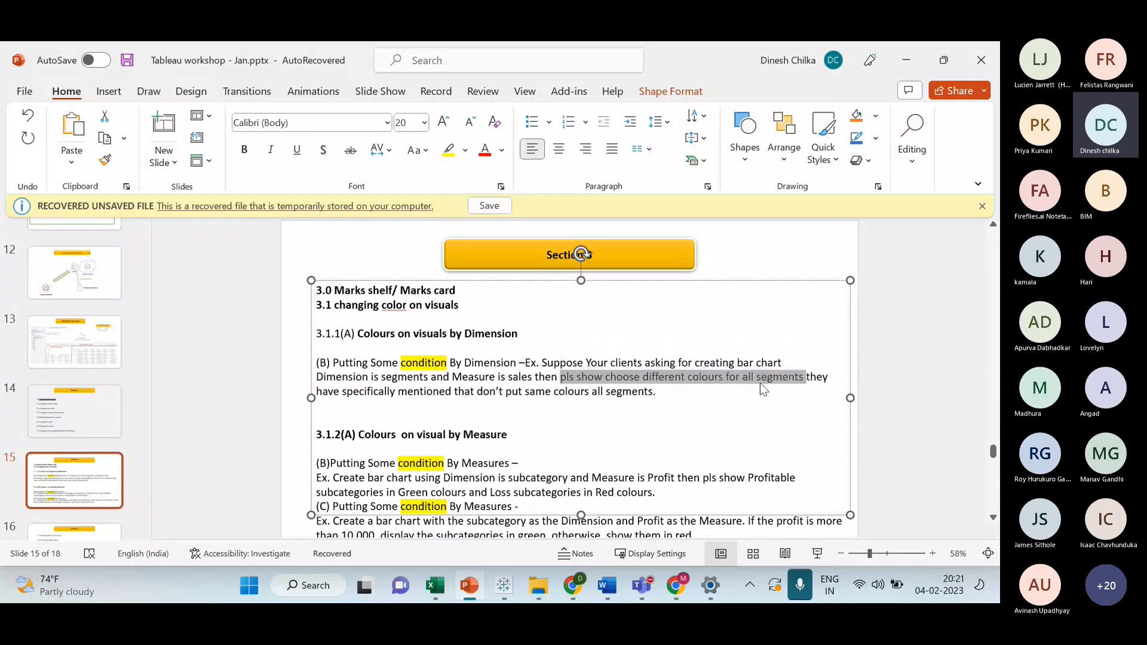
- Switch to Tableau and show the sales value labels on the Segment bars
key("alt+Tab")
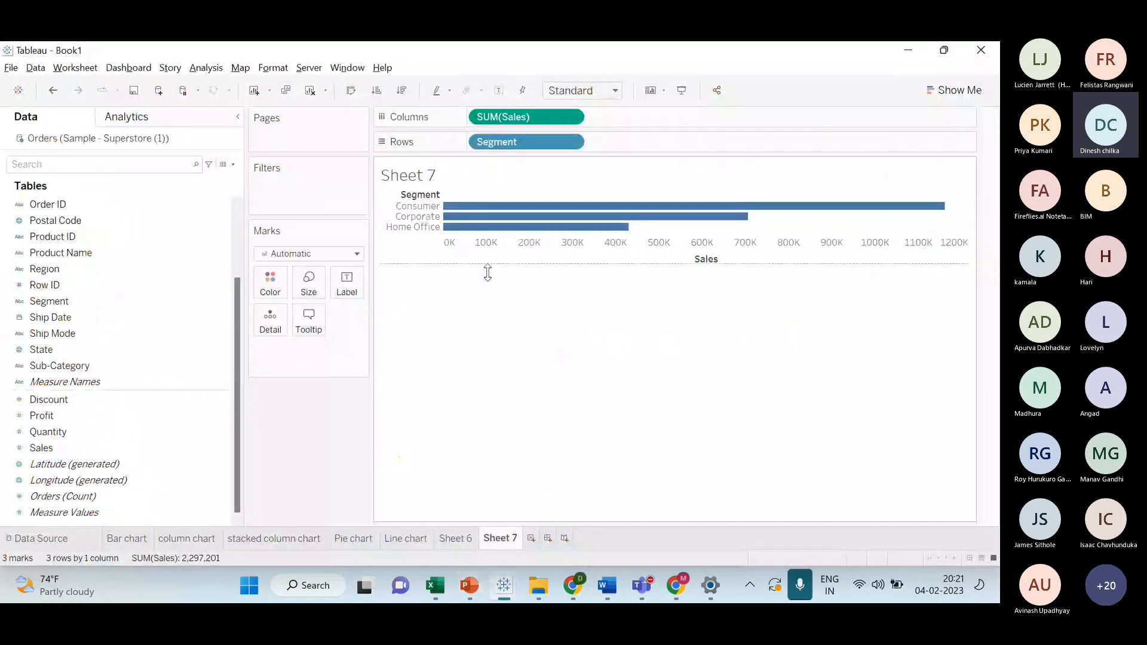
left_click(500, 90)
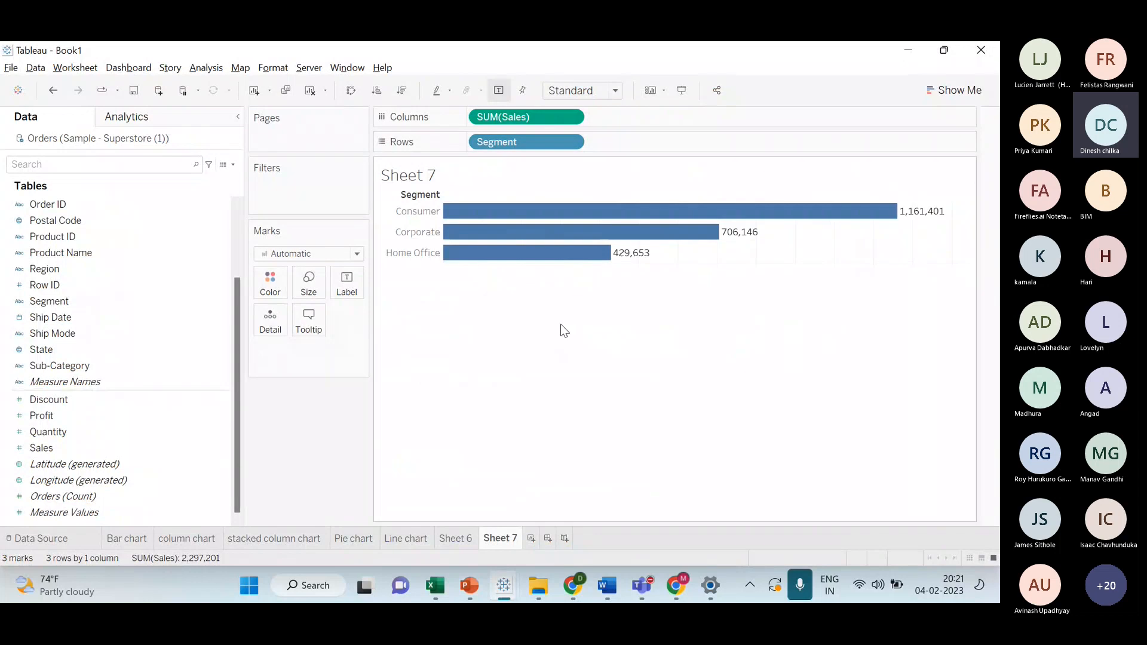
mouse_move(517, 239)
- Compare the chart with the PowerPoint exercise and highlight its full requirement from "show choose different colours" to the end of the sentence
key("alt+Tab")
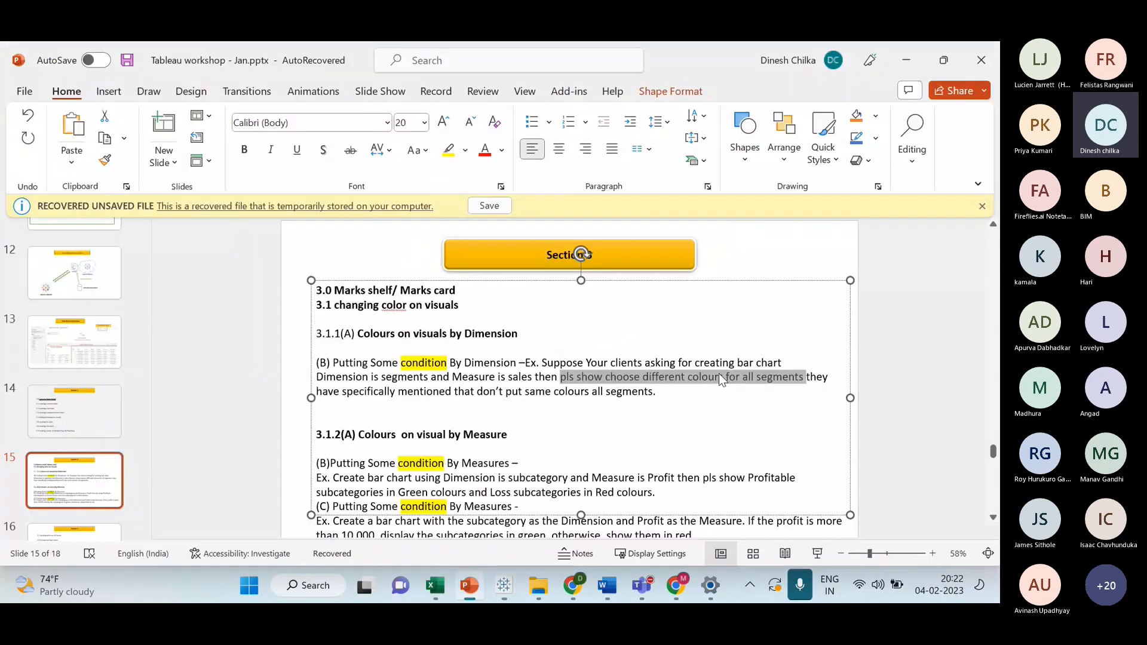
key("alt+Tab")
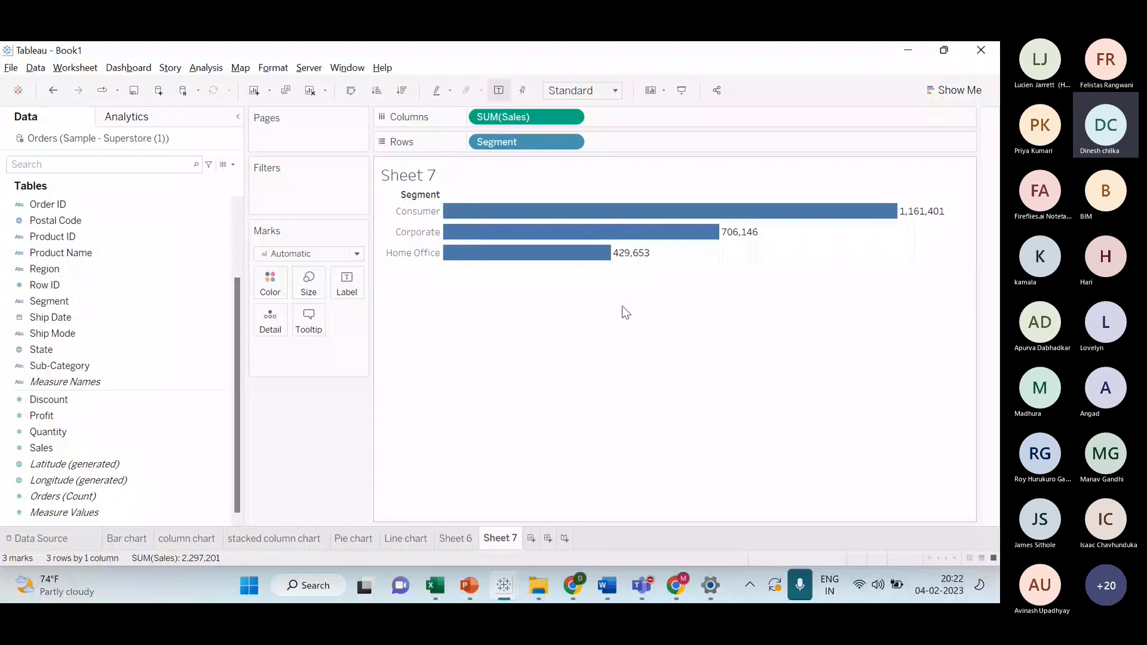
key("alt+Tab")
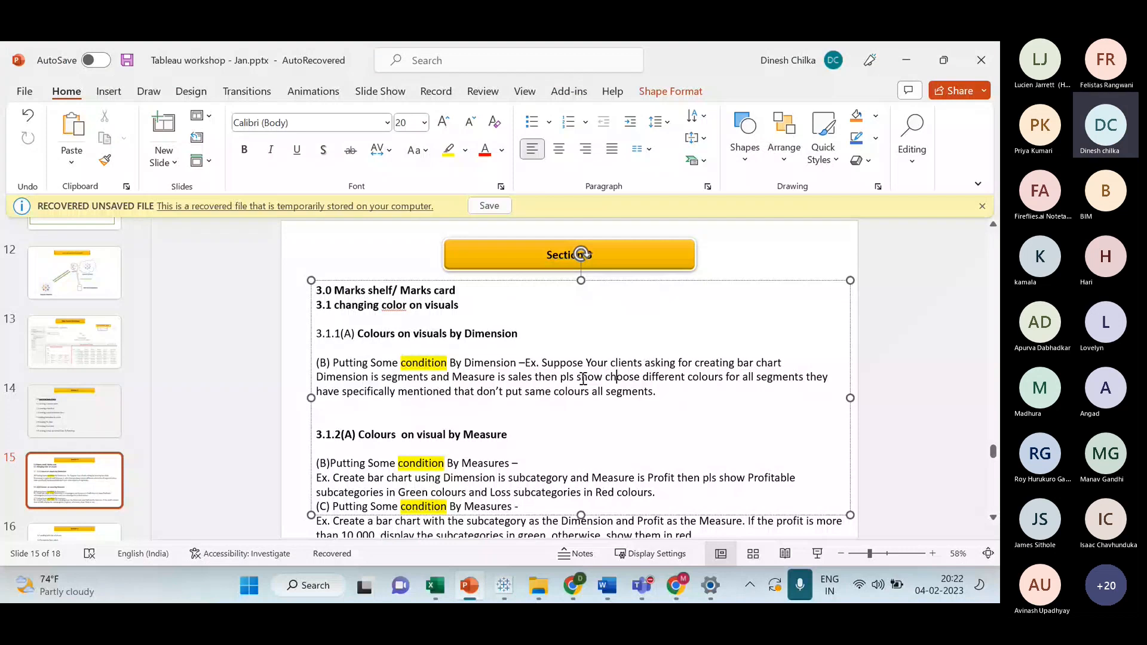
left_click_drag(577, 378, 679, 393)
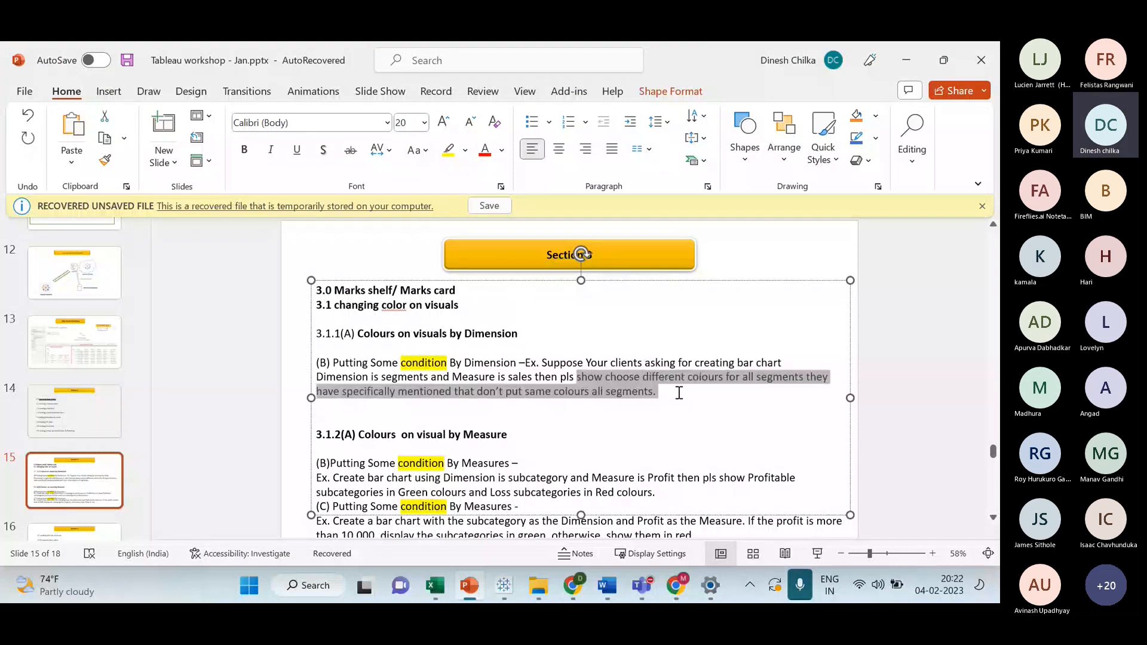
- Switch to Tableau and color the sales bars by Segment
key("alt+Tab")
left_click(93, 369)
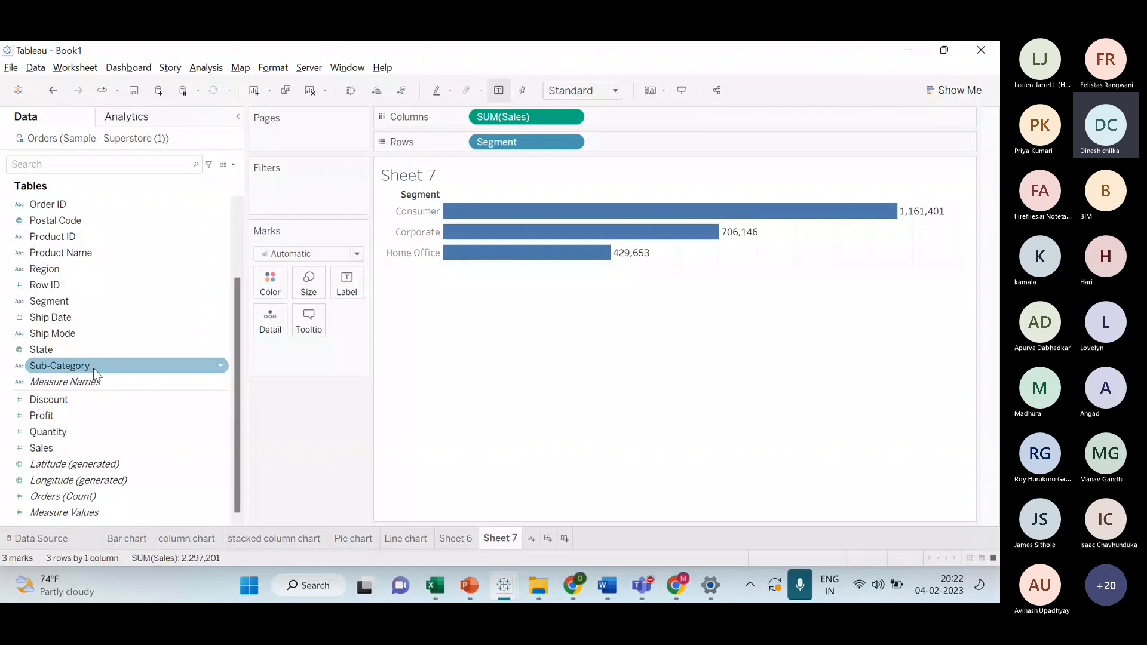
scroll(88, 262, "up", 2)
scroll(83, 386, "down", 1)
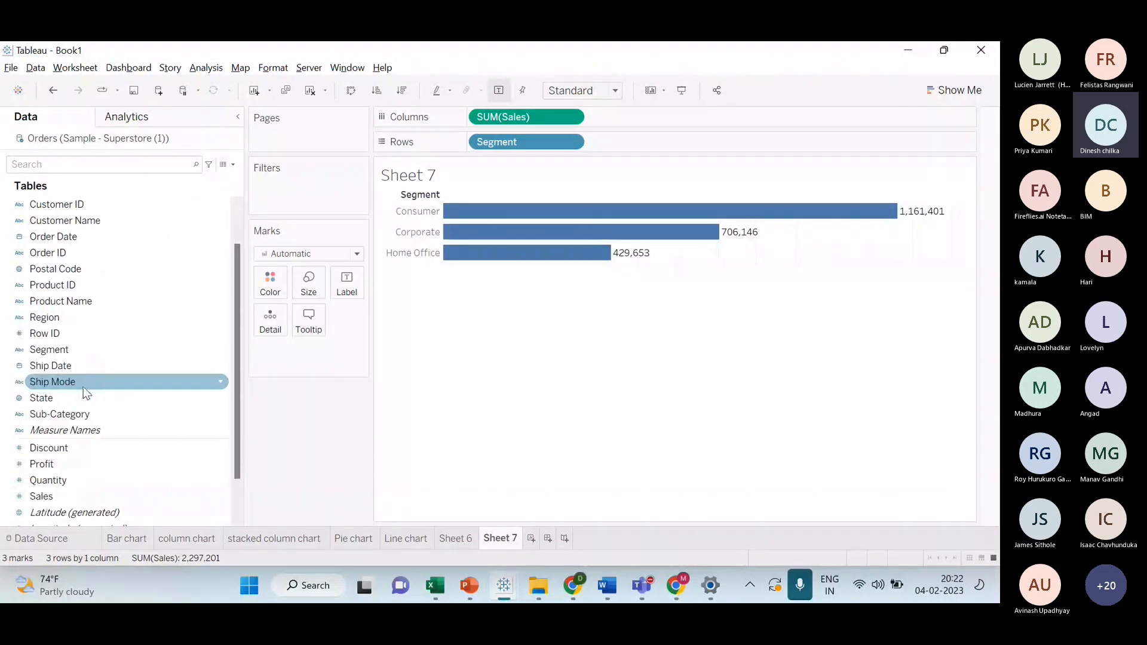
left_click_drag(73, 350, 278, 290)
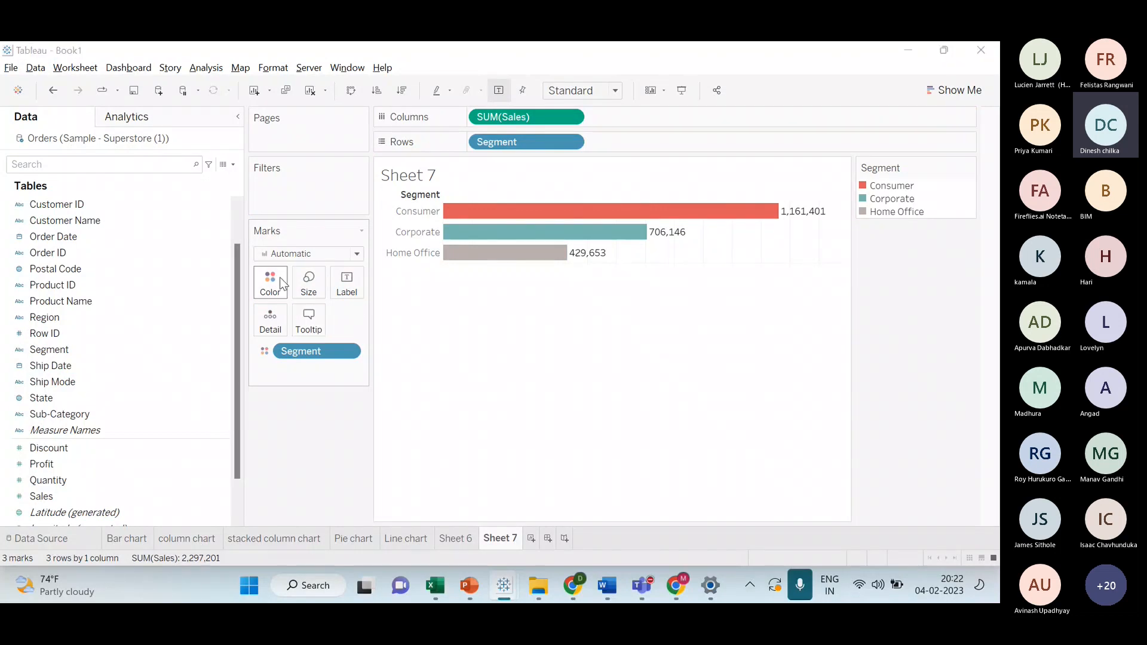
- Edit the segment colors, trying pink for Corporate and purple for Home Office before assigning the Automatic palette to all segments
left_click(280, 277)
left_click(305, 329)
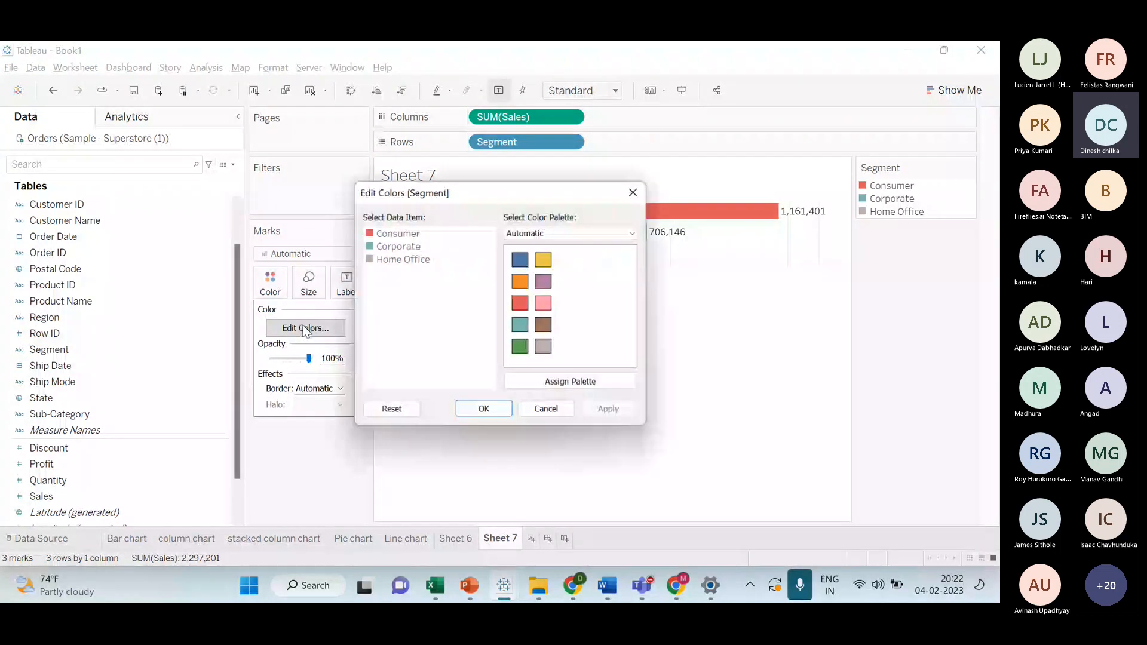
left_click(399, 246)
left_click(543, 303)
left_click(412, 260)
left_click(543, 285)
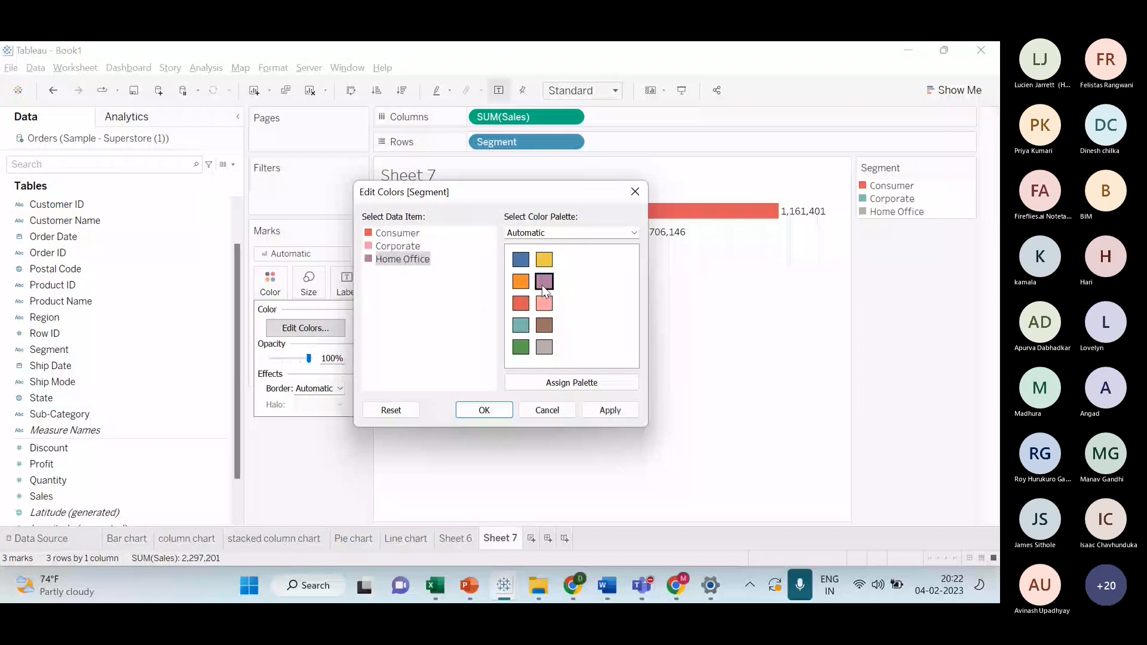
left_click(599, 386)
left_click(496, 406)
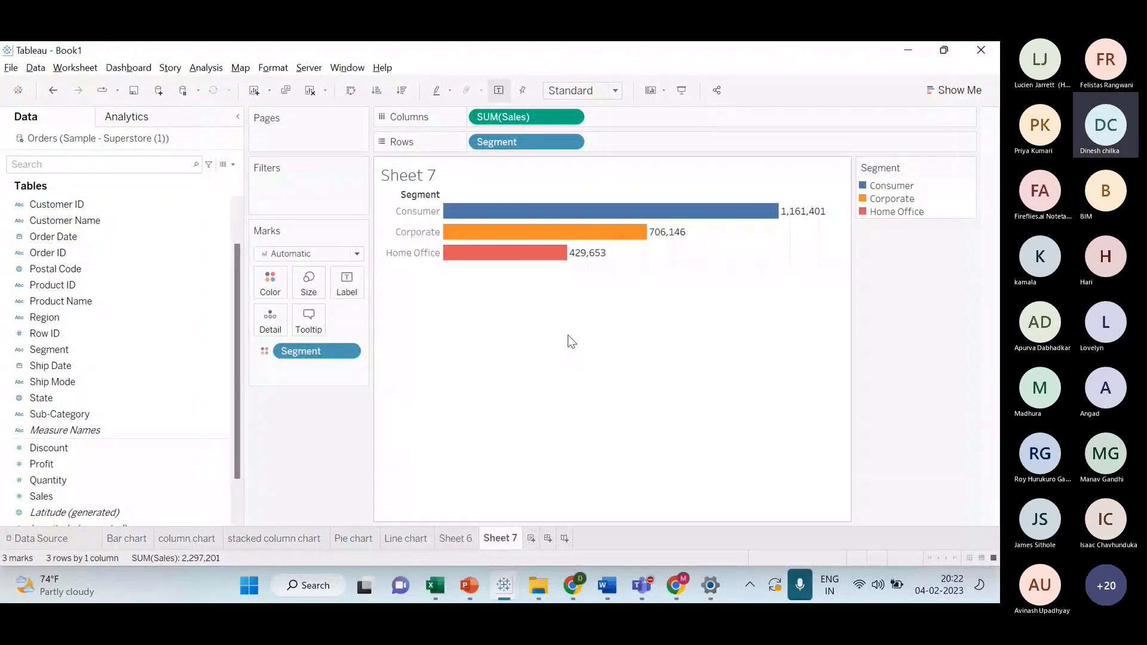
- Switch to PowerPoint and reread the instruction to show different colours for all segments, highlighting "then pls show"
key("alt+Tab")
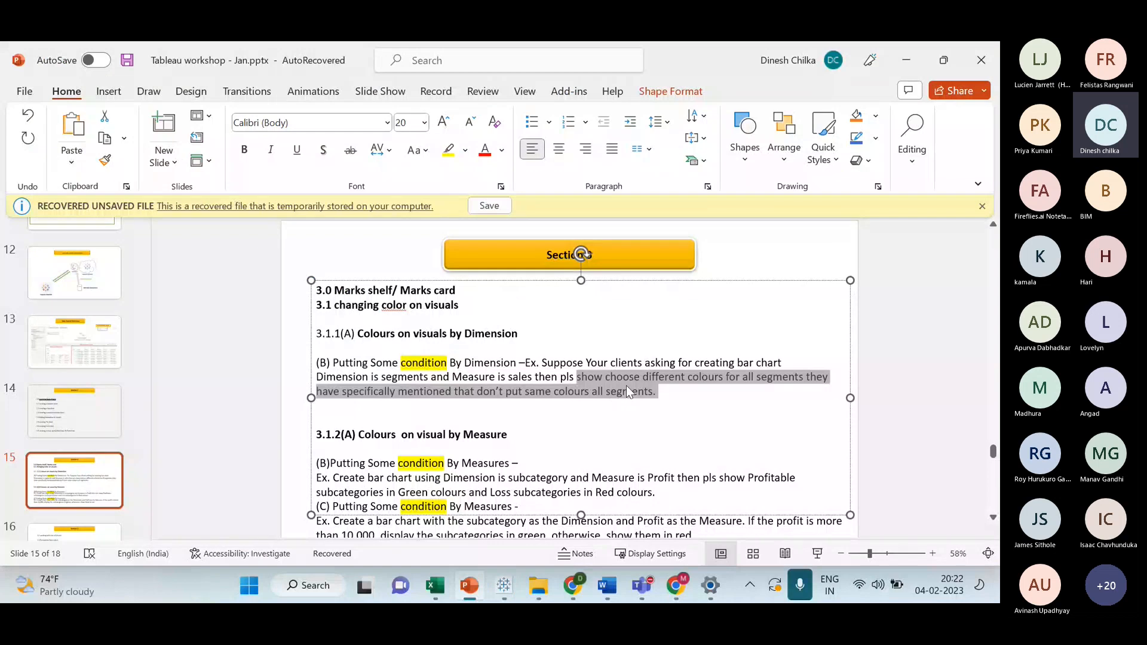
left_click(587, 391)
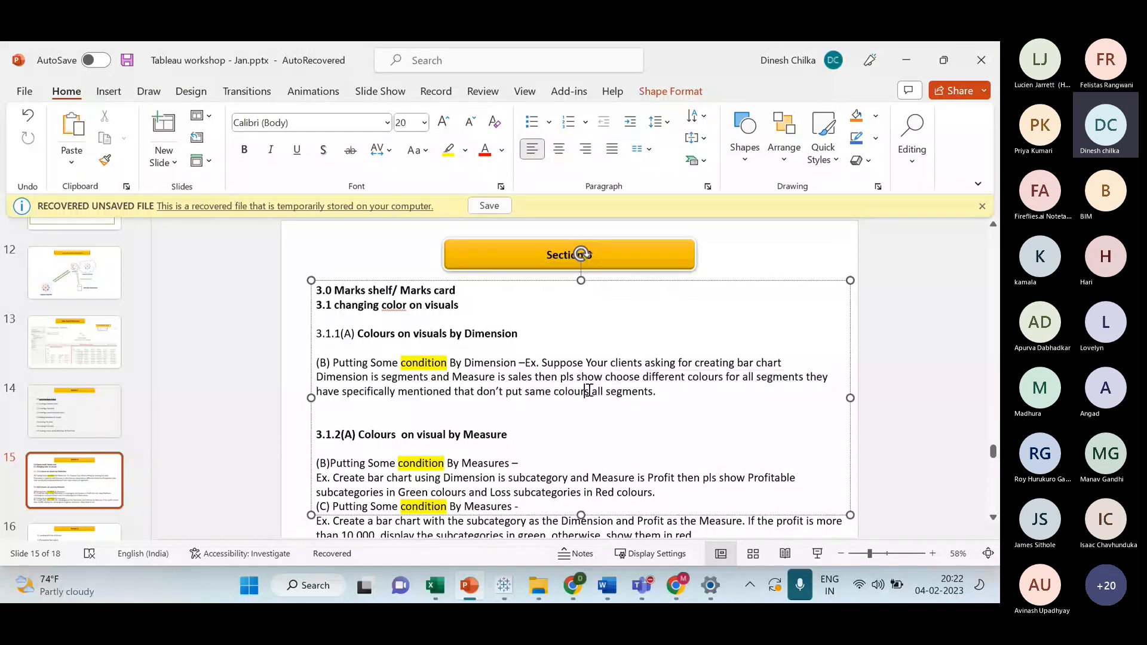
left_click_drag(558, 378, 600, 378)
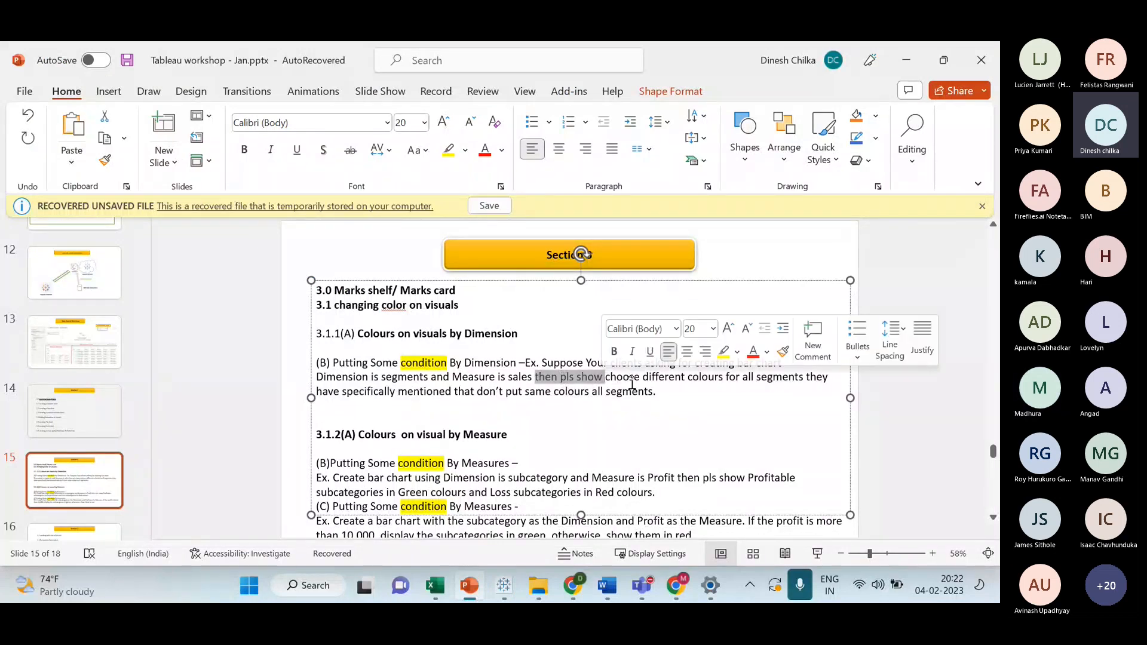
left_click(626, 378)
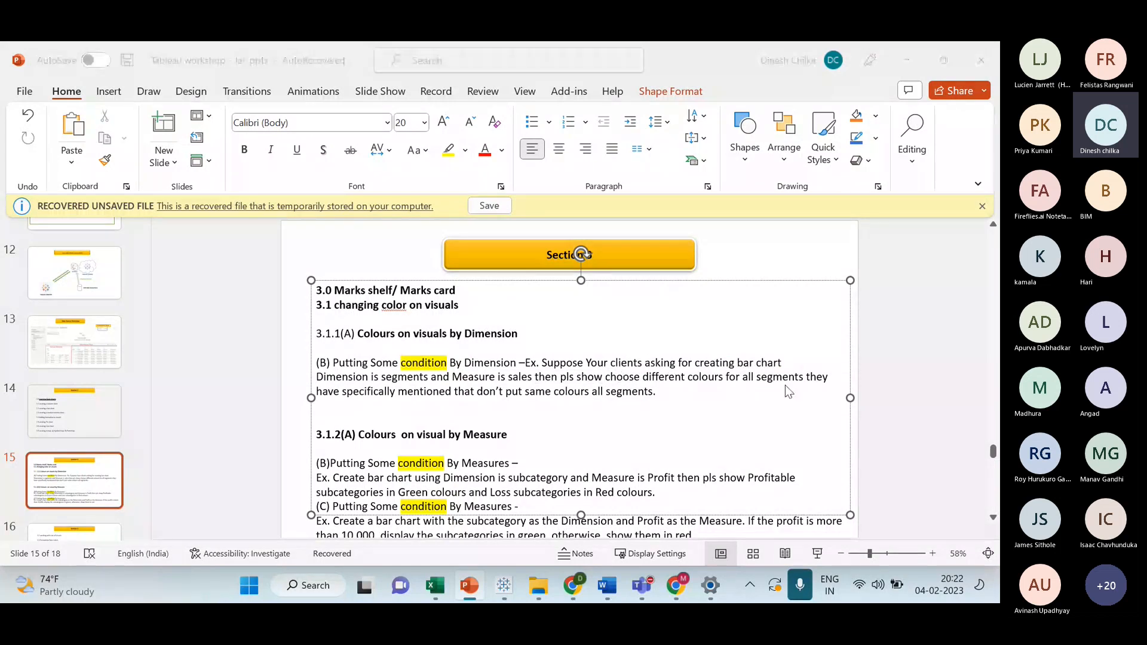
- Switch to Tableau and assign the Traffic Light color palette to all segments
key("alt+Tab")
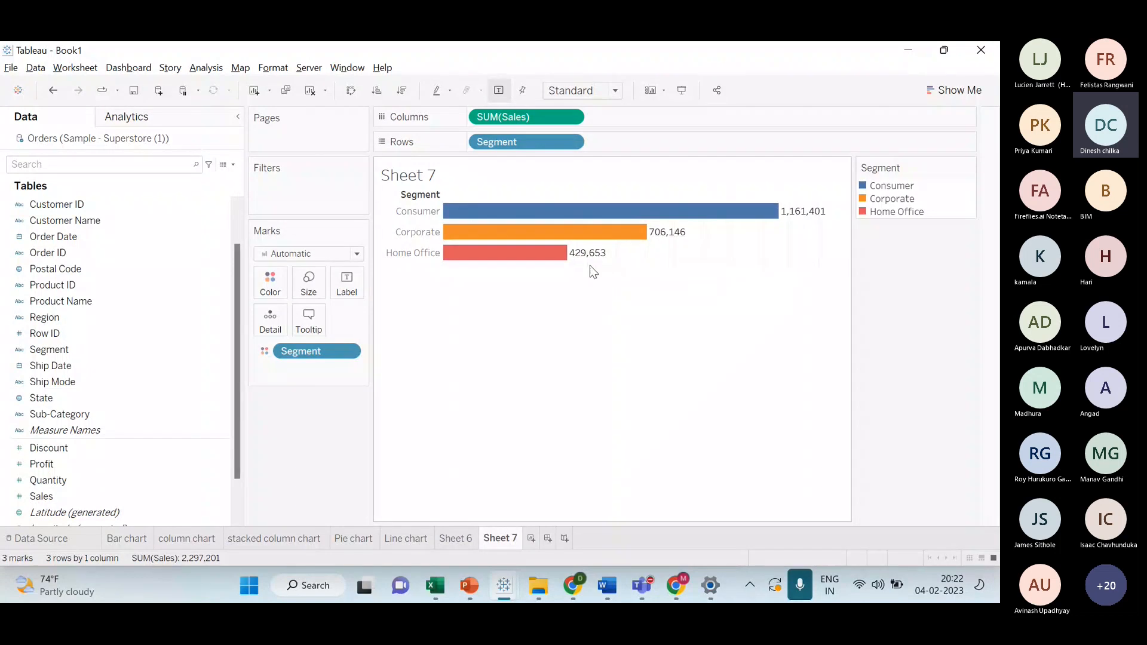
left_click(277, 283)
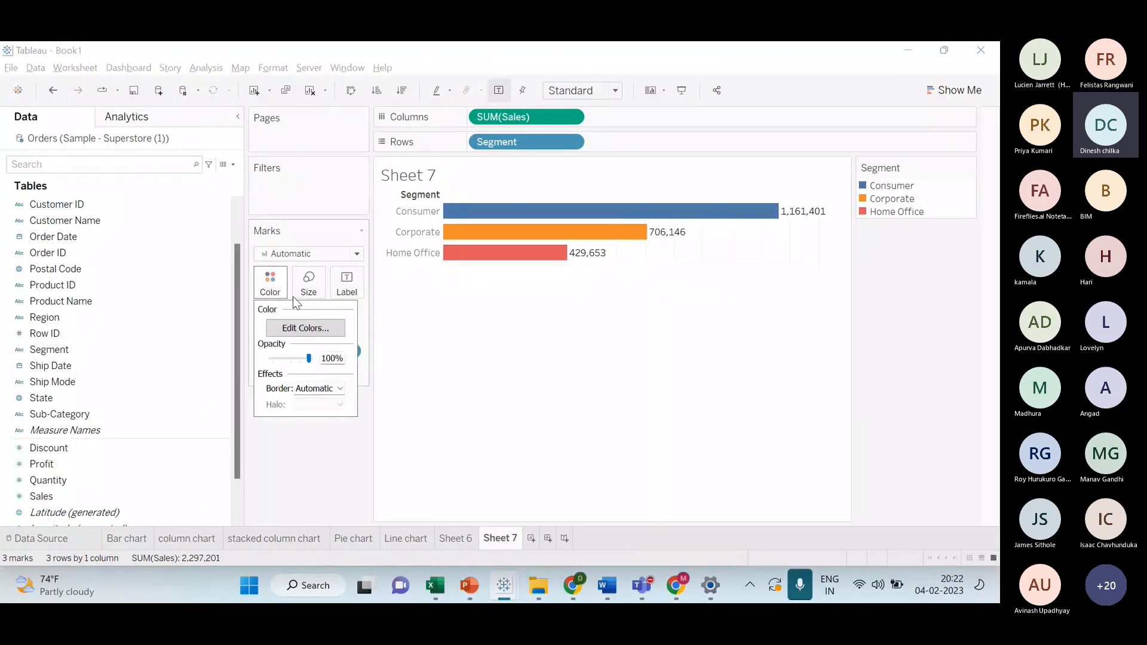
left_click(308, 326)
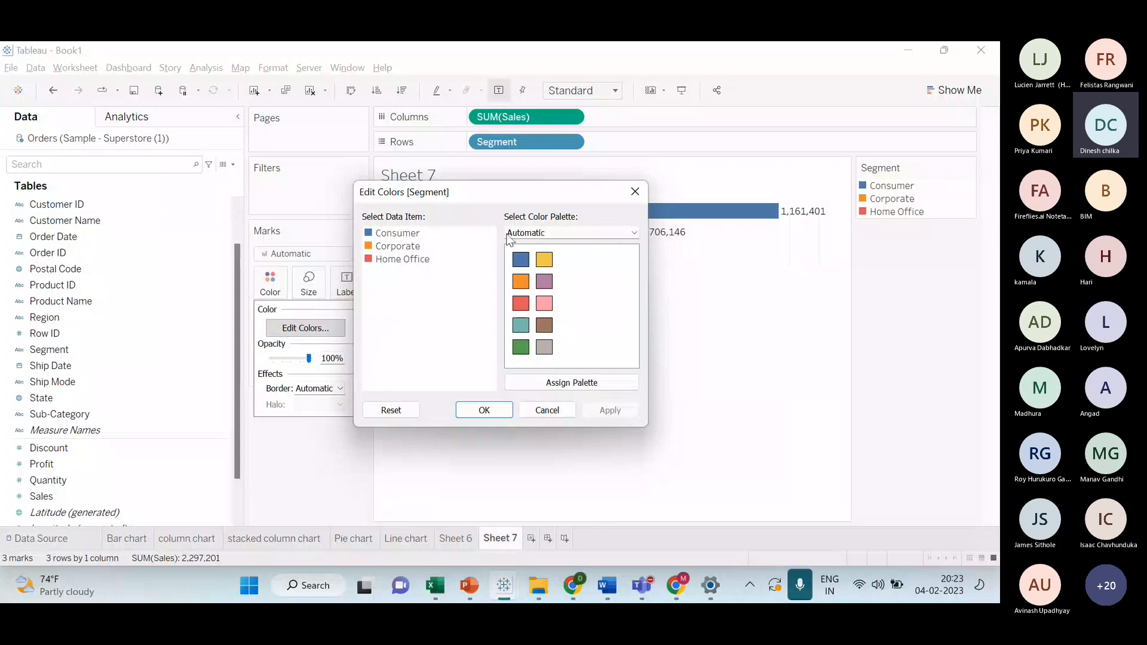
left_click(528, 237)
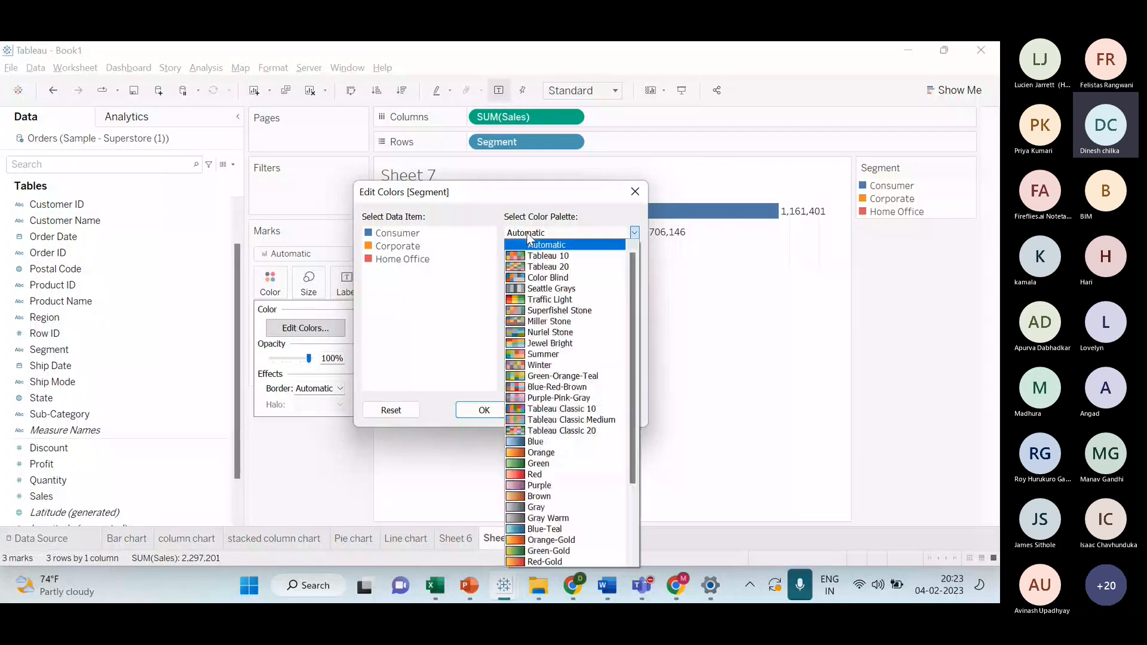
scroll(562, 418, "down", 3)
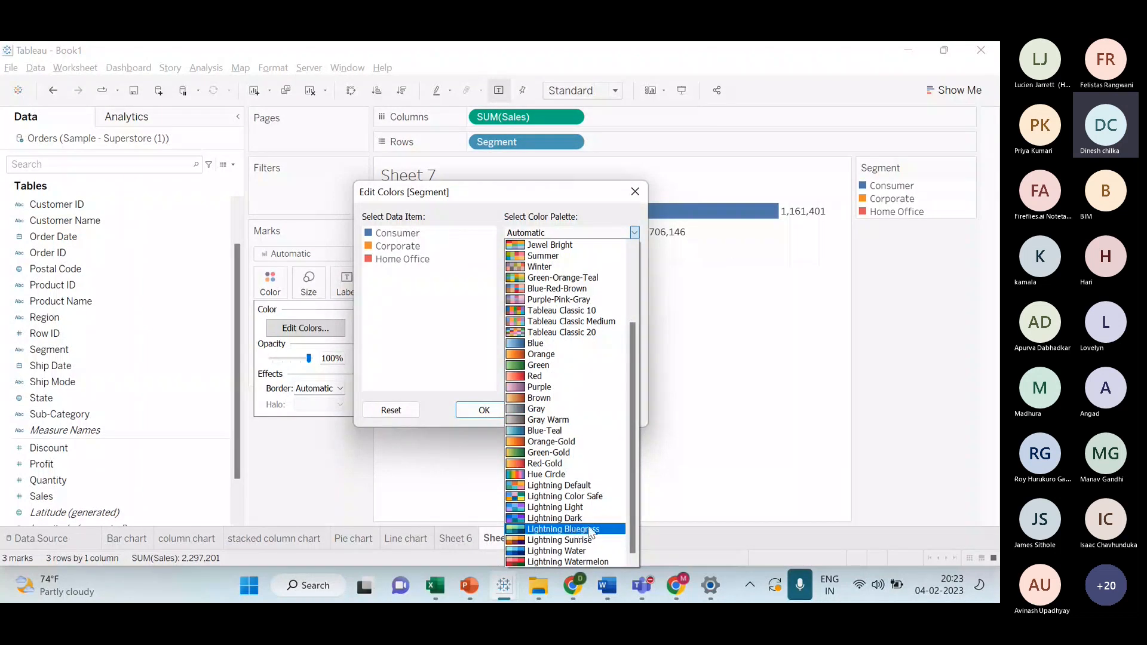
scroll(588, 529, "up", 3)
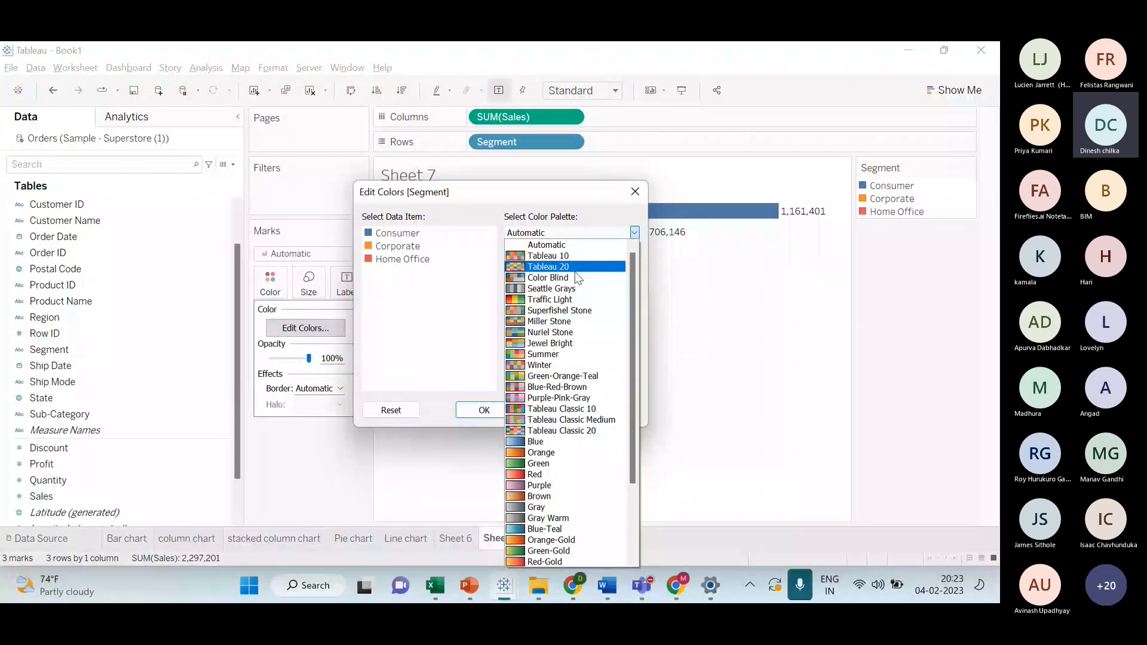
scroll(590, 390, "down", 1)
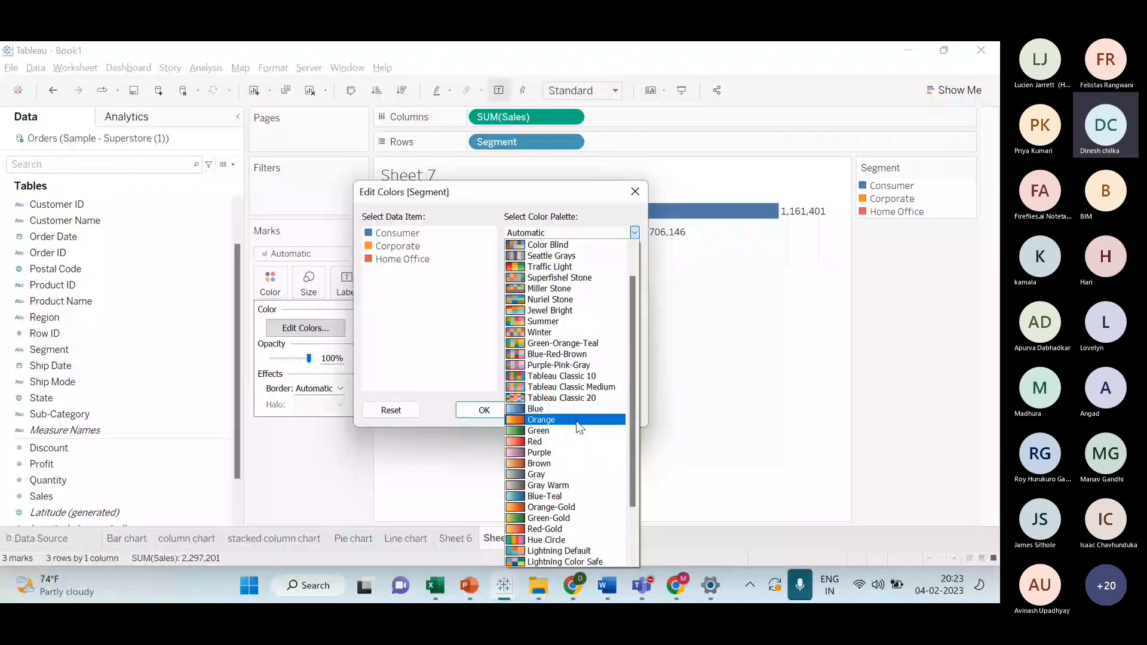
scroll(587, 385, "up", 1)
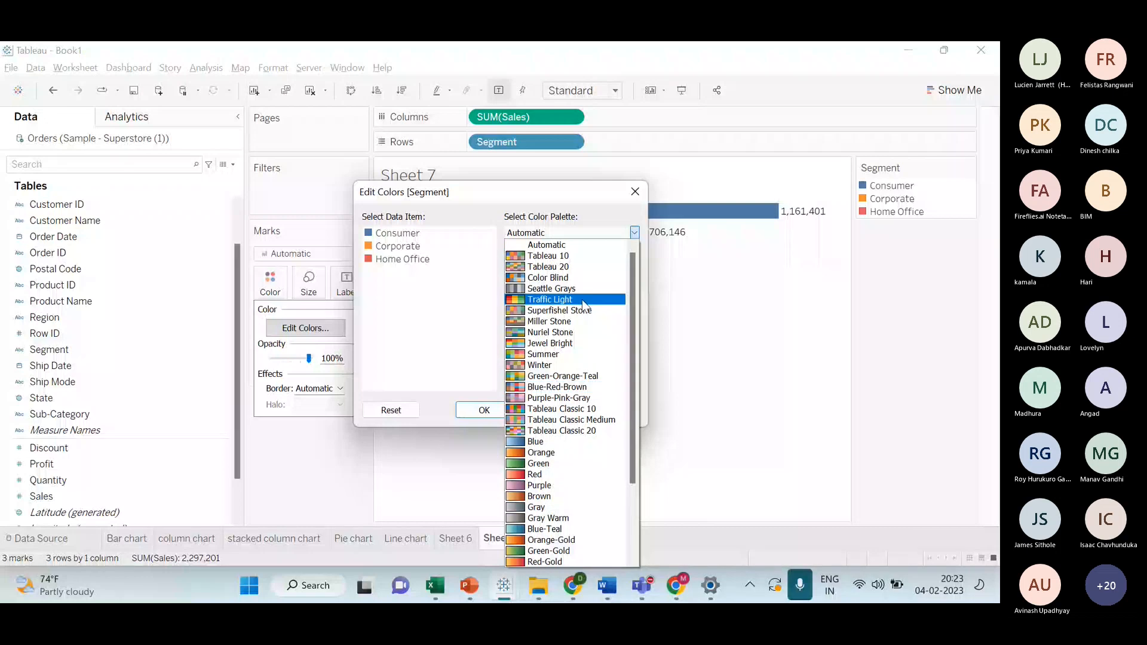
left_click(583, 300)
left_click(609, 381)
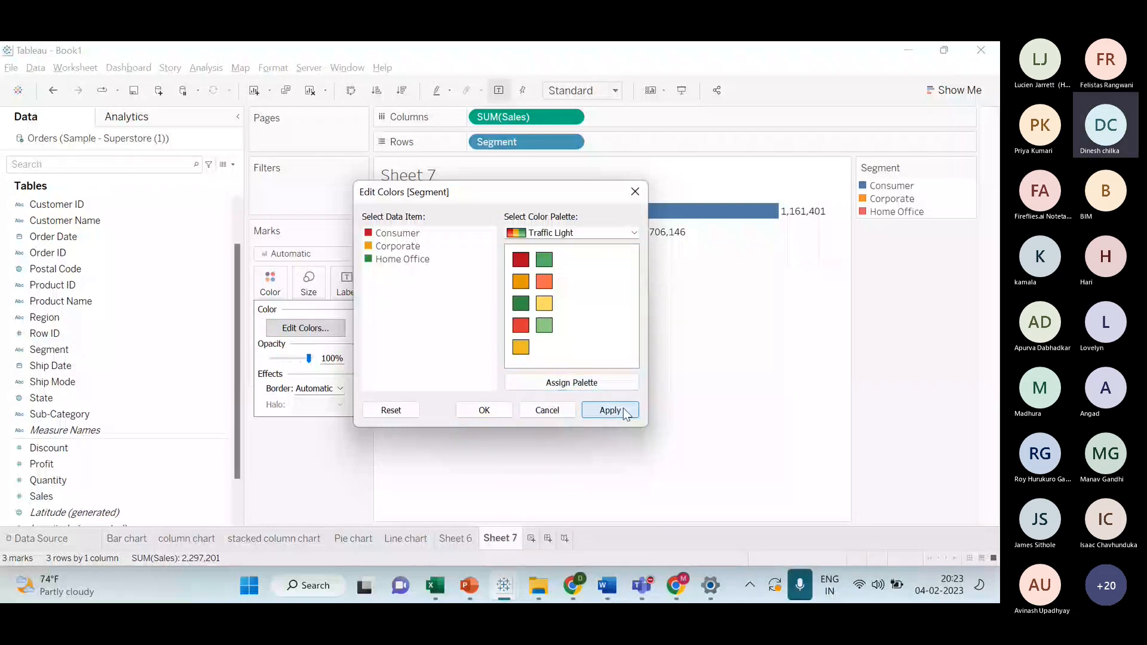
left_click(483, 411)
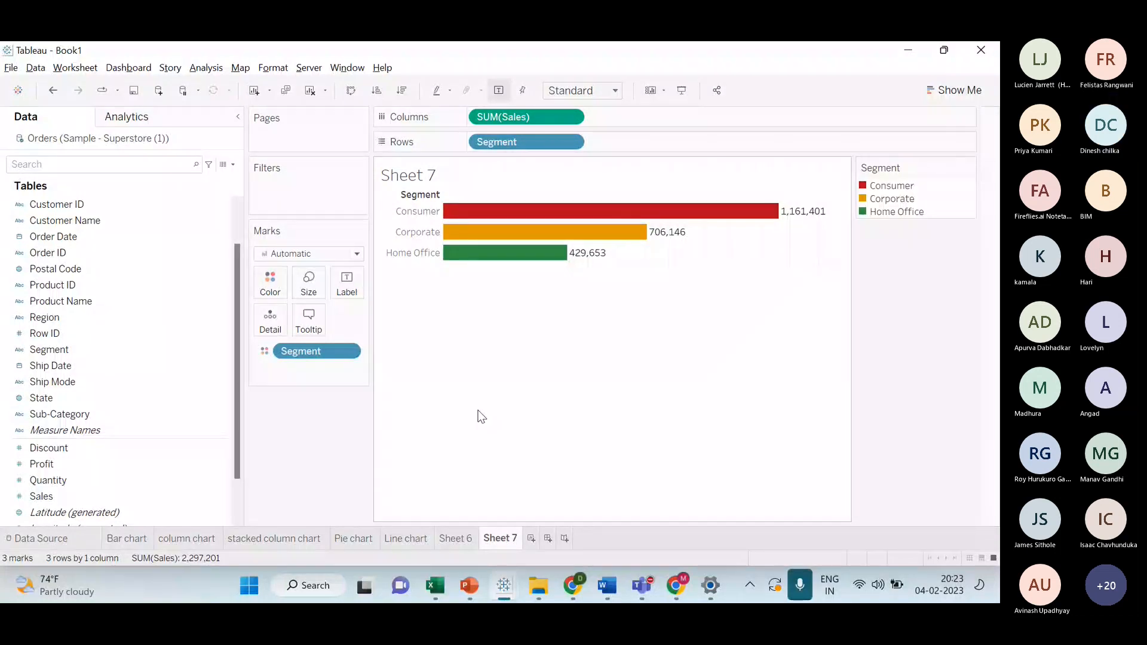
- Compare the recolored Segment chart with the PowerPoint exercise and check the Teams meeting chat for responses
key("alt+Tab")
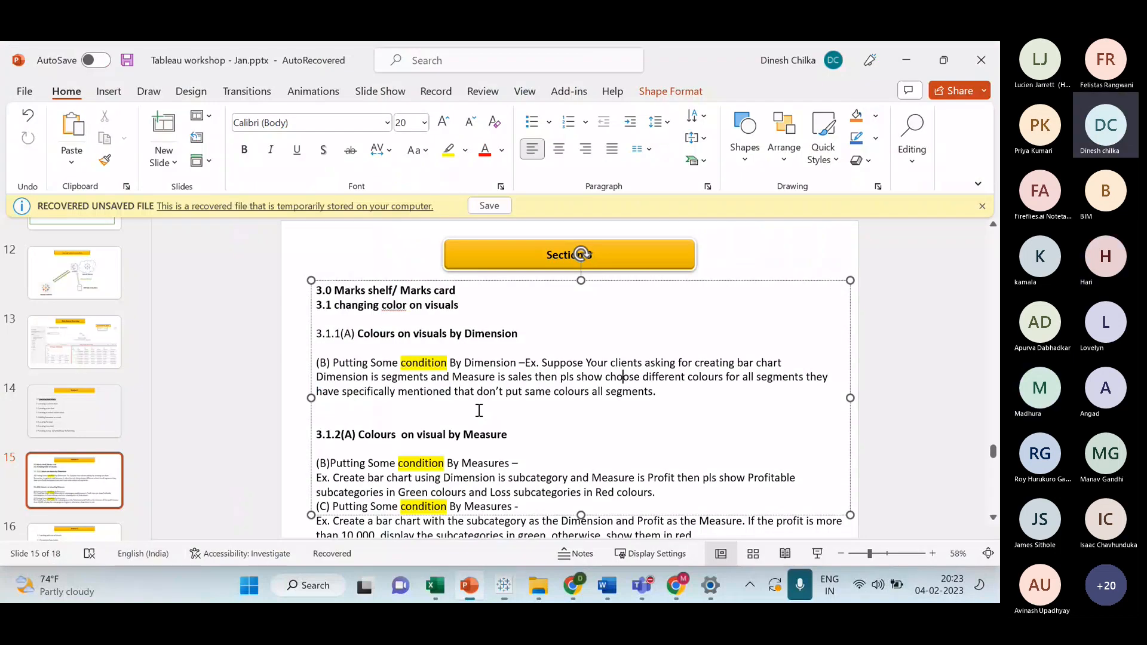
key("alt+Tab")
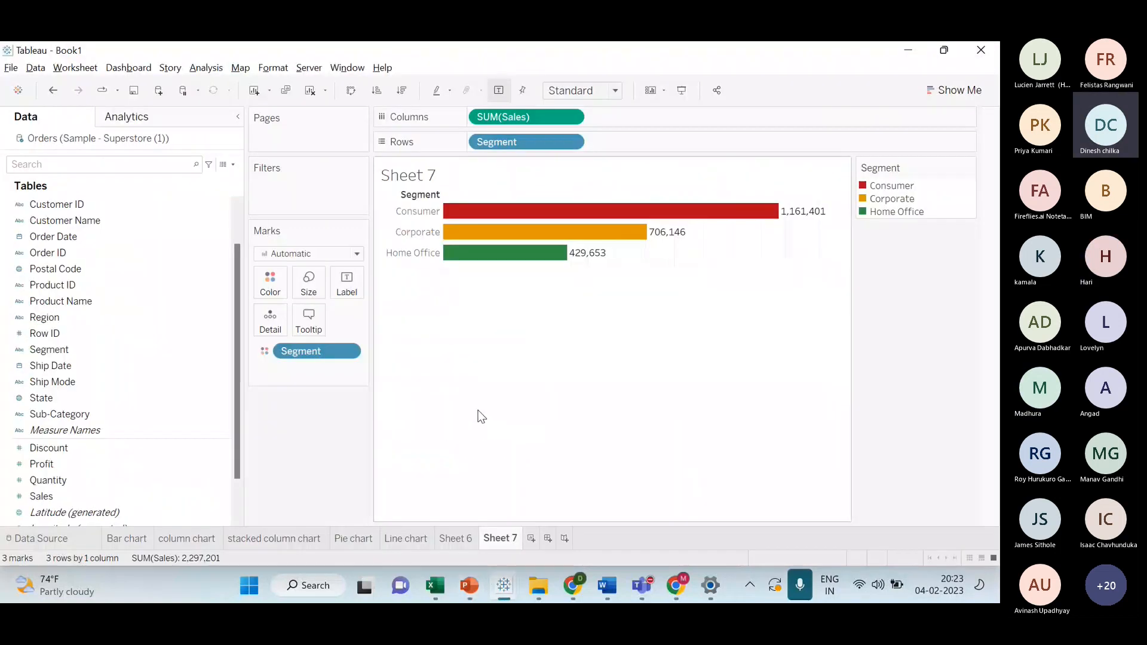
key("alt+Tab")
key("Tab")
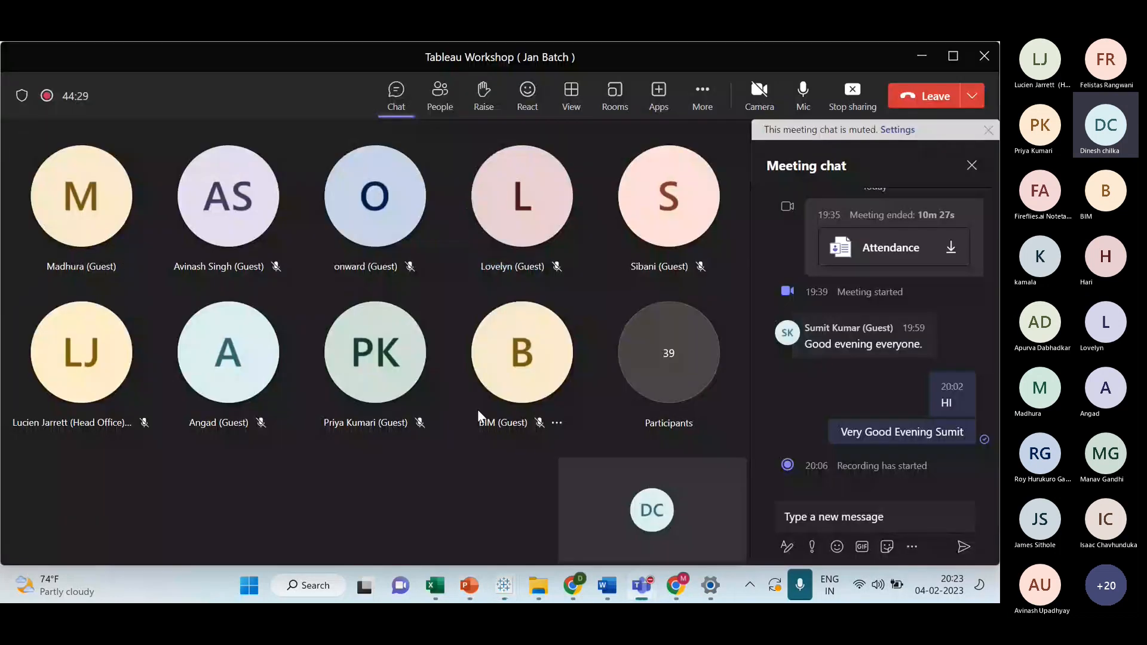
key("alt+Tab")
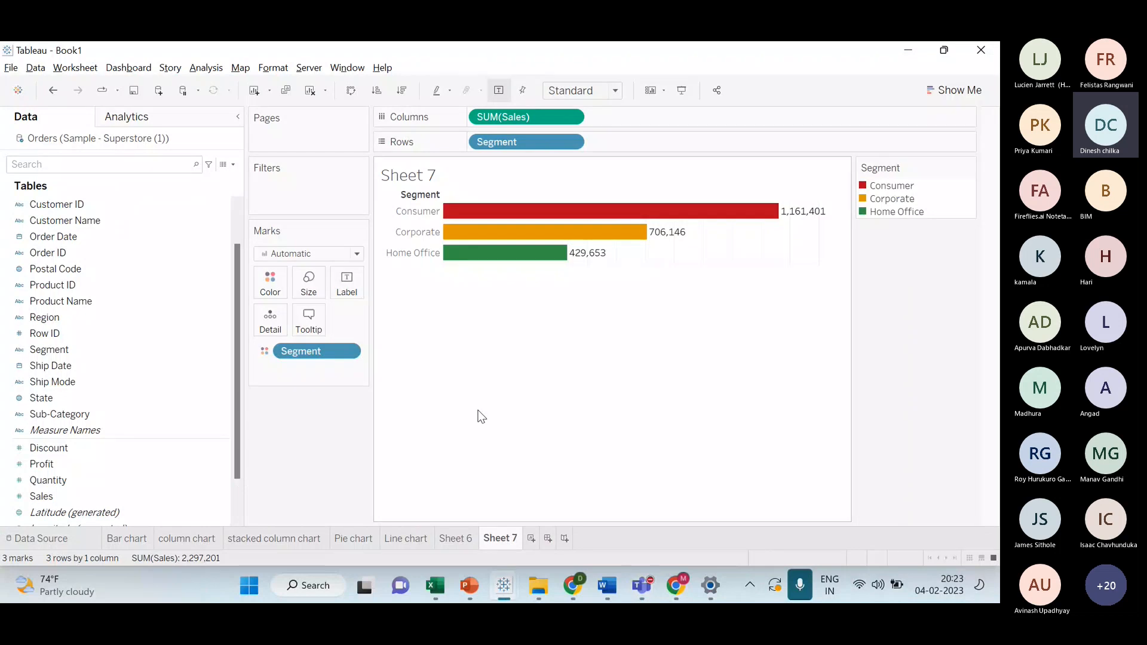
key("alt+Tab")
key("alt+Tab")
key("alt+Tab")
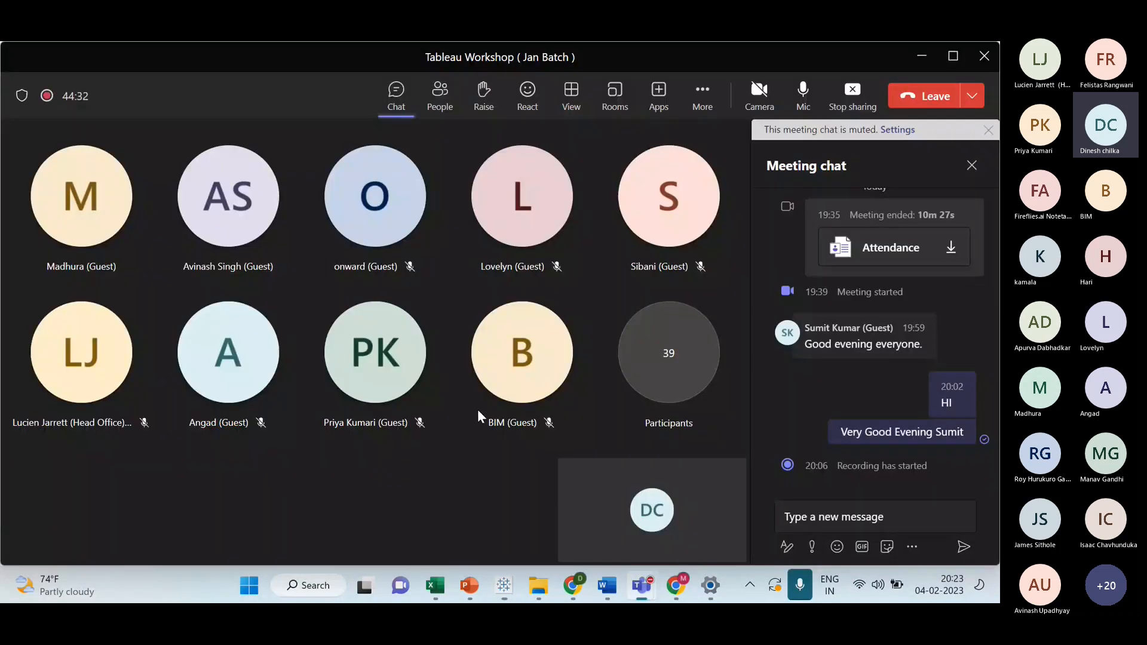
key("alt+Tab")
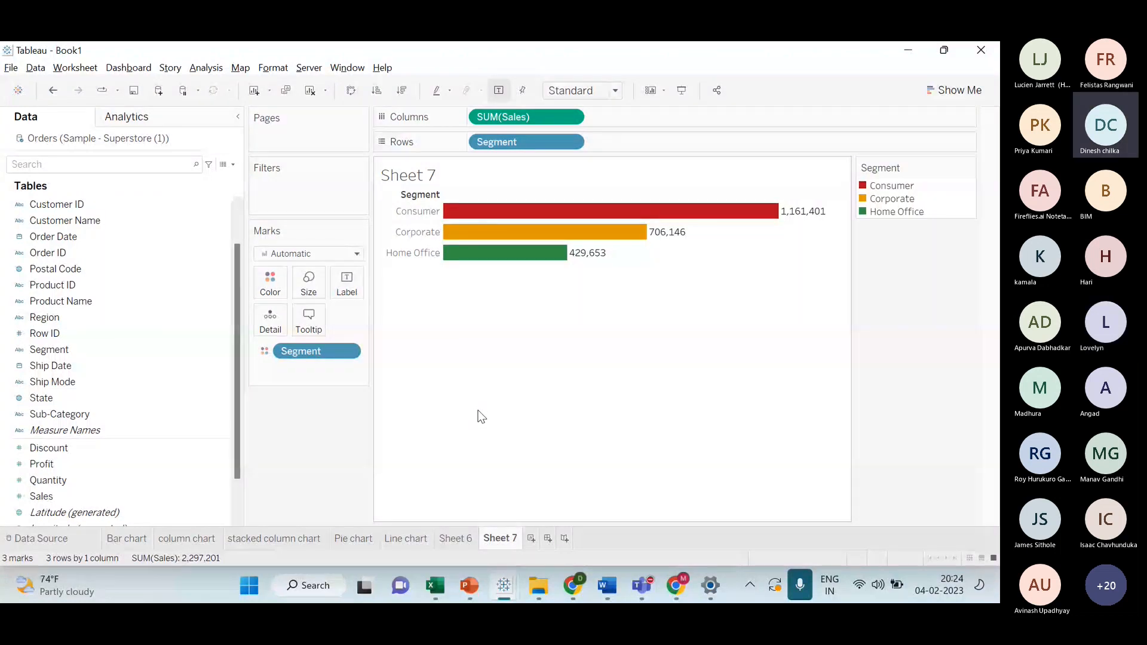
- Show the participants list in the Teams meeting and check it alongside the Tableau chart
key("alt+Tab")
scroll(898, 335, "up", 5)
left_click(440, 96)
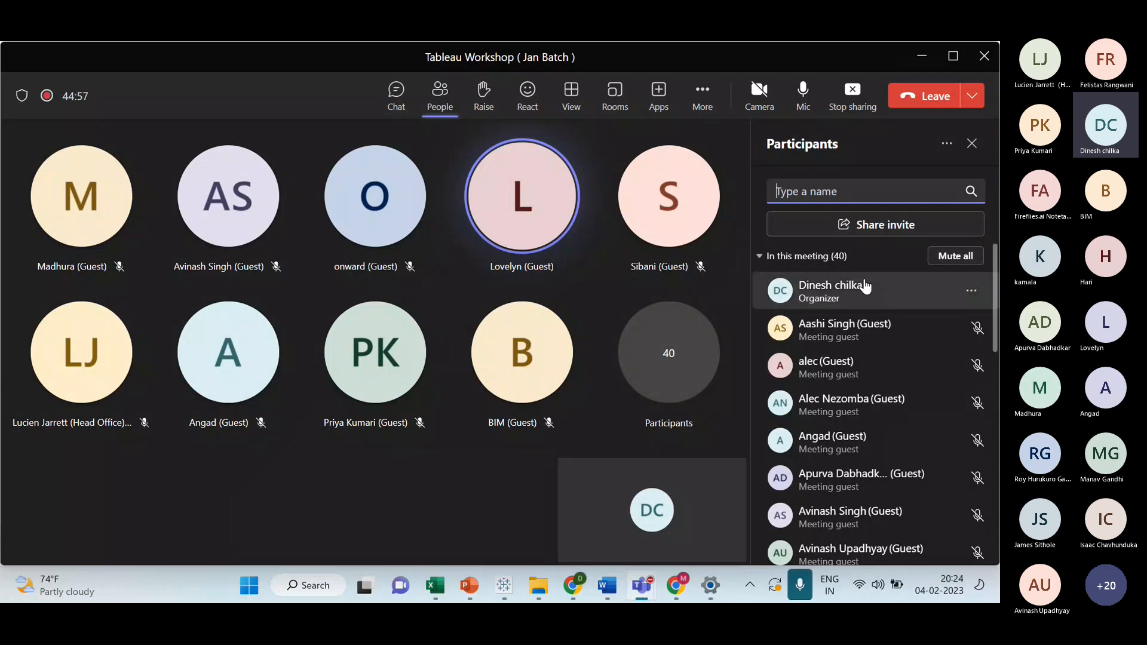
key("alt+Tab")
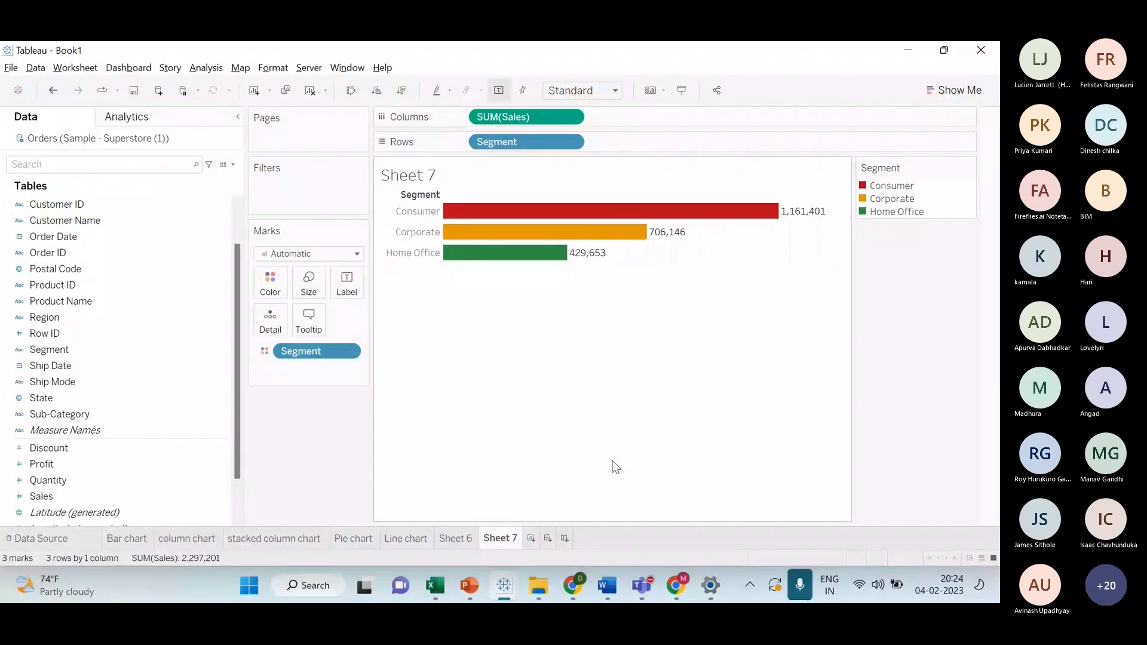
key("alt+Tab")
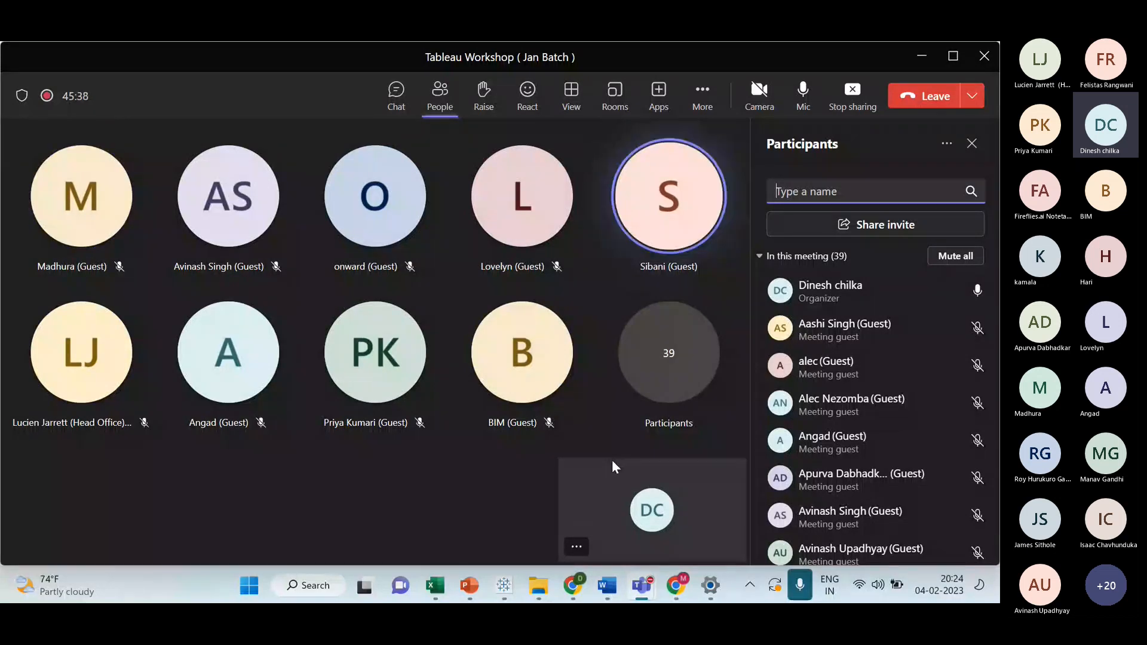
- Switch to PowerPoint and reread the dimension exercise, highlighting "Measure is sales" and "choose different colours for all segments"
key("alt+Tab")
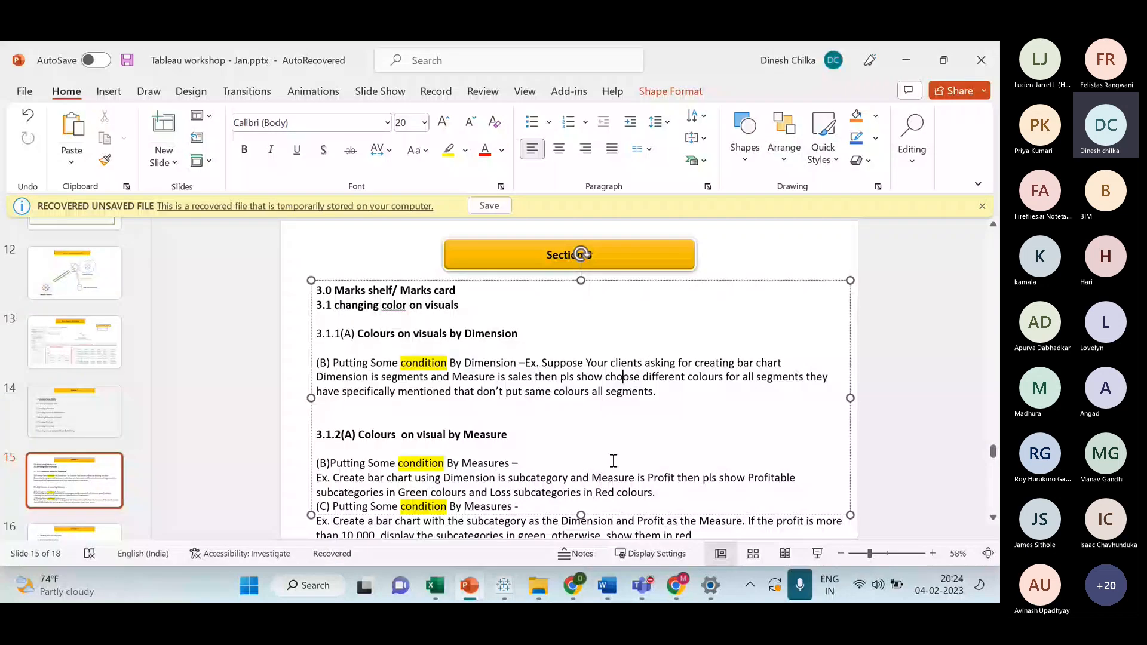
left_click_drag(317, 377, 532, 380)
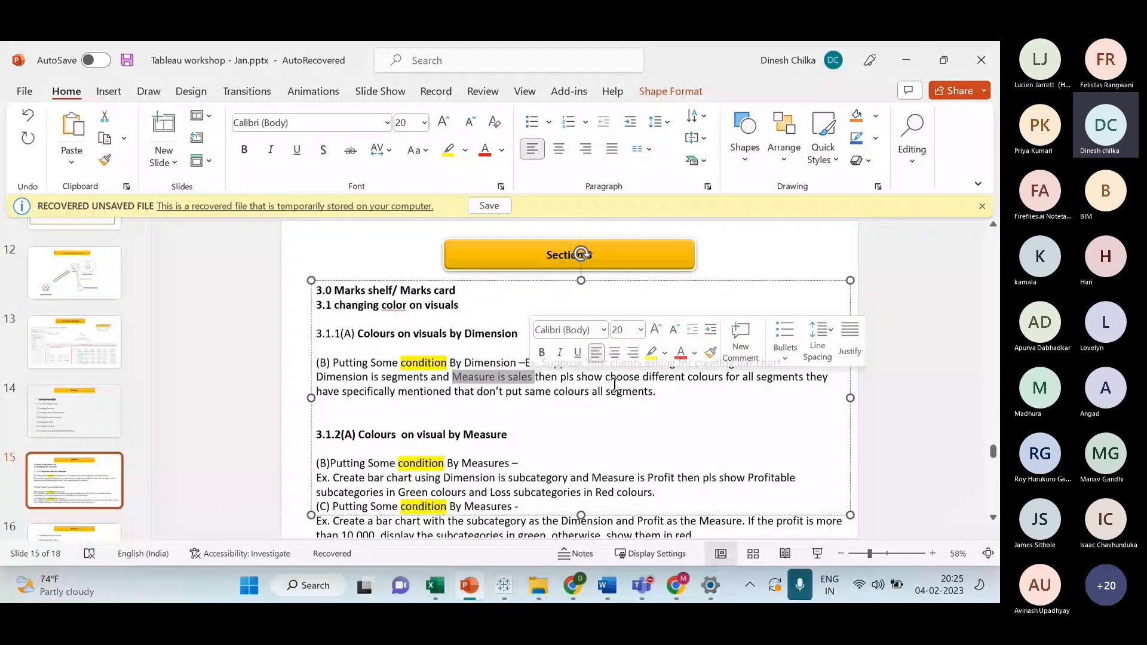
left_click_drag(612, 377, 774, 380)
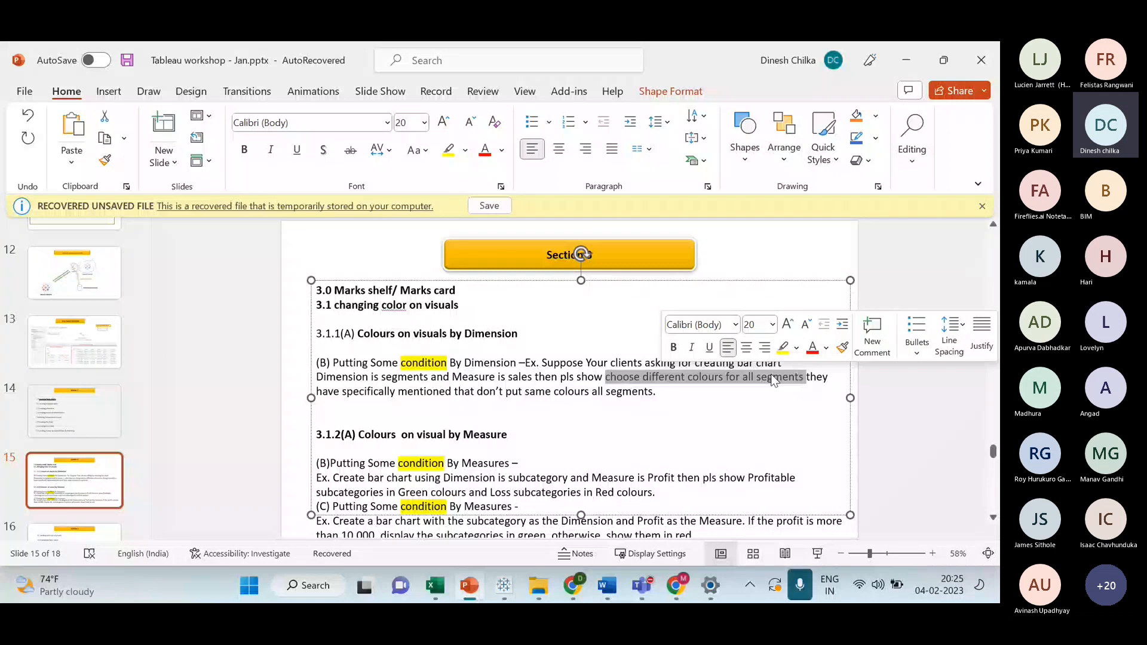
left_click_drag(807, 379, 805, 405)
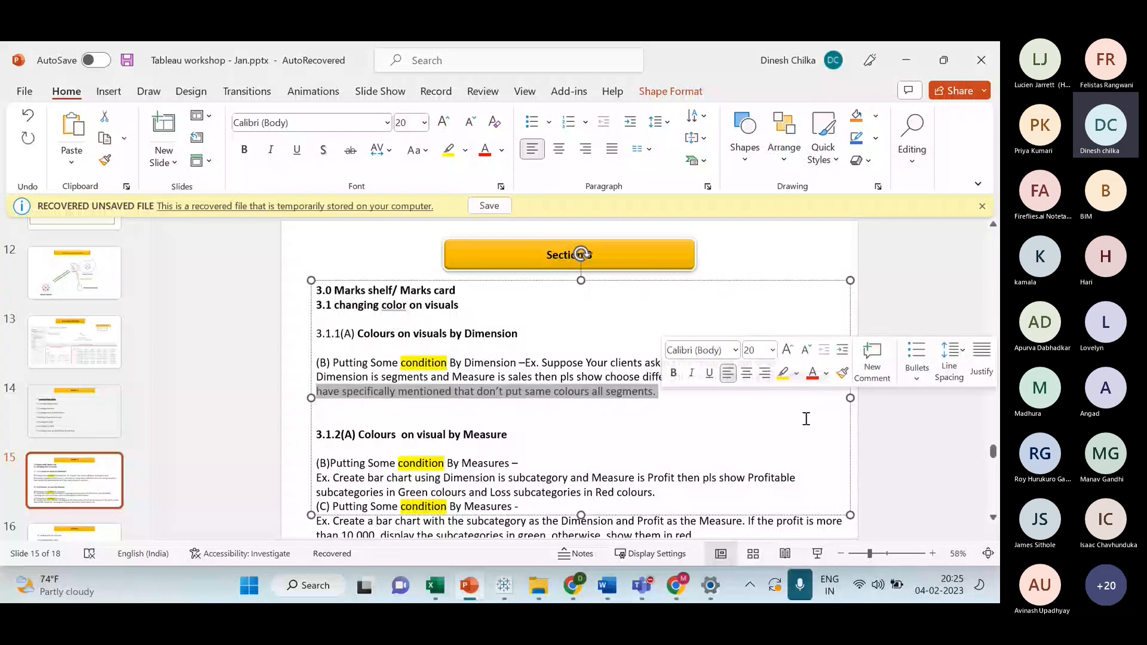
- Color the phrase "don't put same colours all segments." red in the dimension exercise
left_click(806, 418)
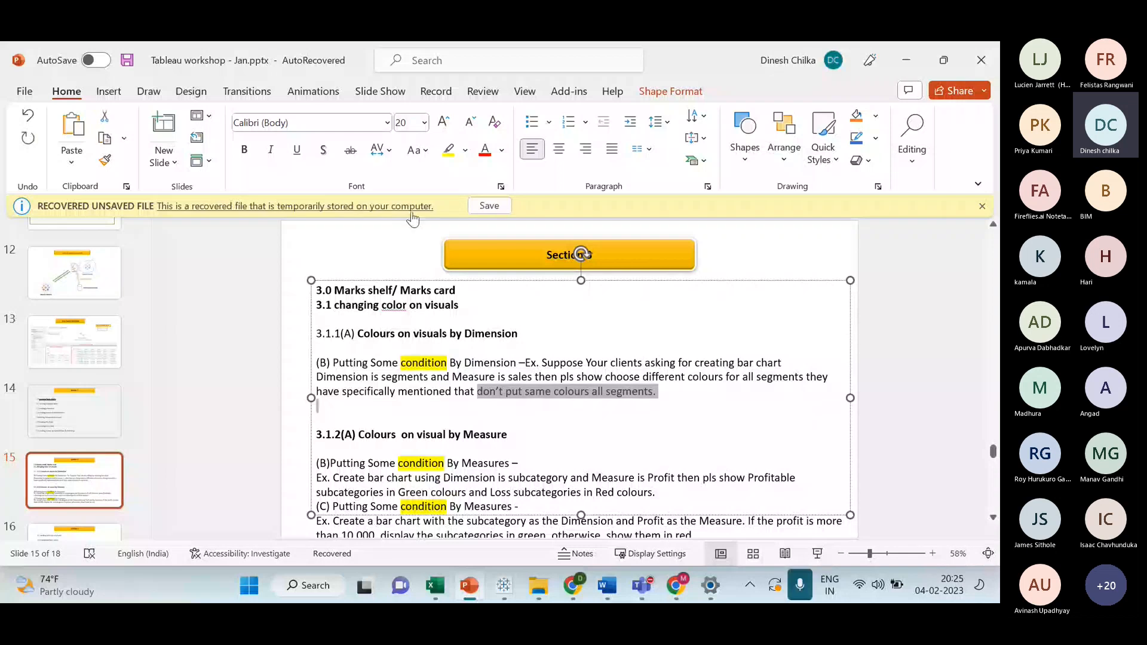
left_click(485, 150)
left_click_drag(659, 394, 478, 397)
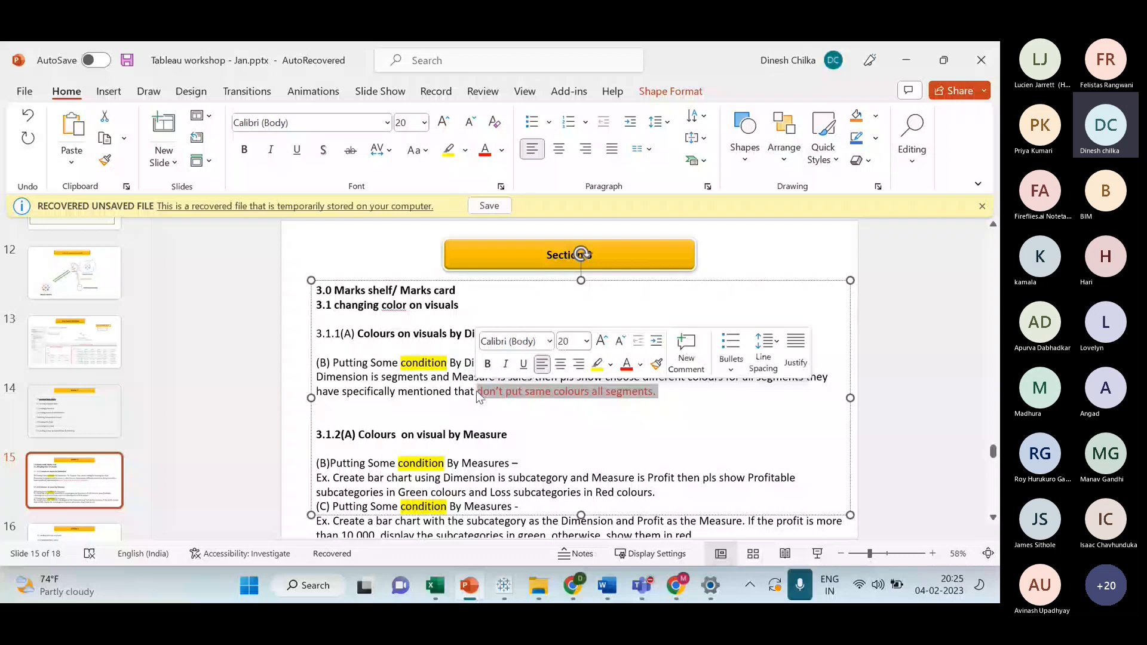
- Switch to Tableau and assign the Purple color palette to all segments
key("alt+Tab")
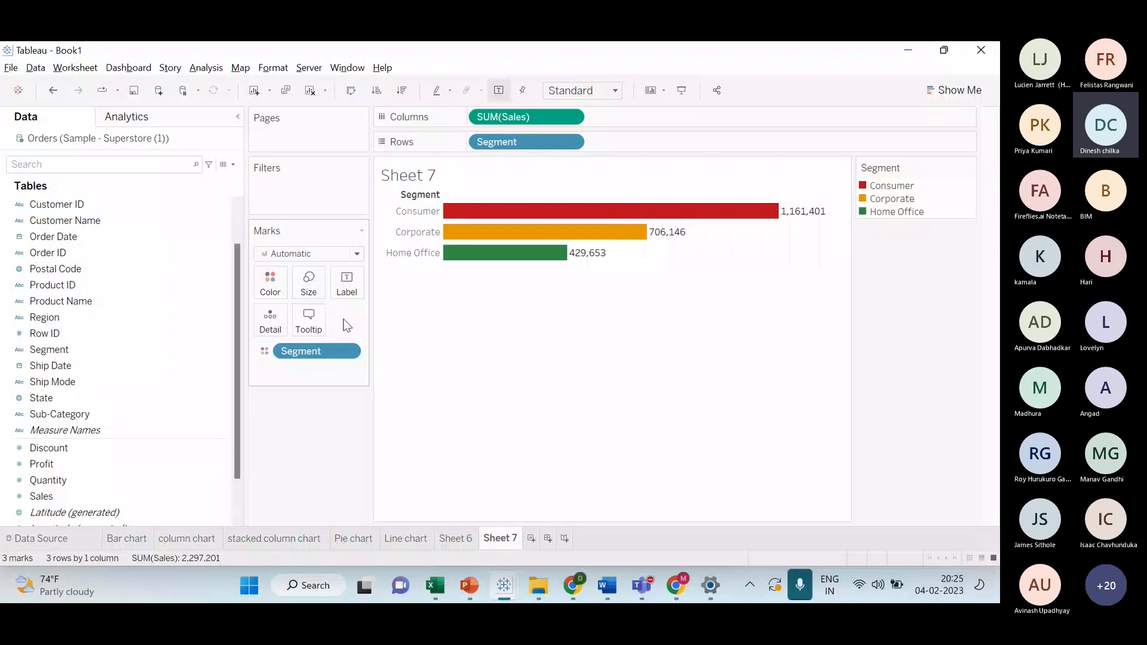
left_click(286, 288)
left_click(313, 326)
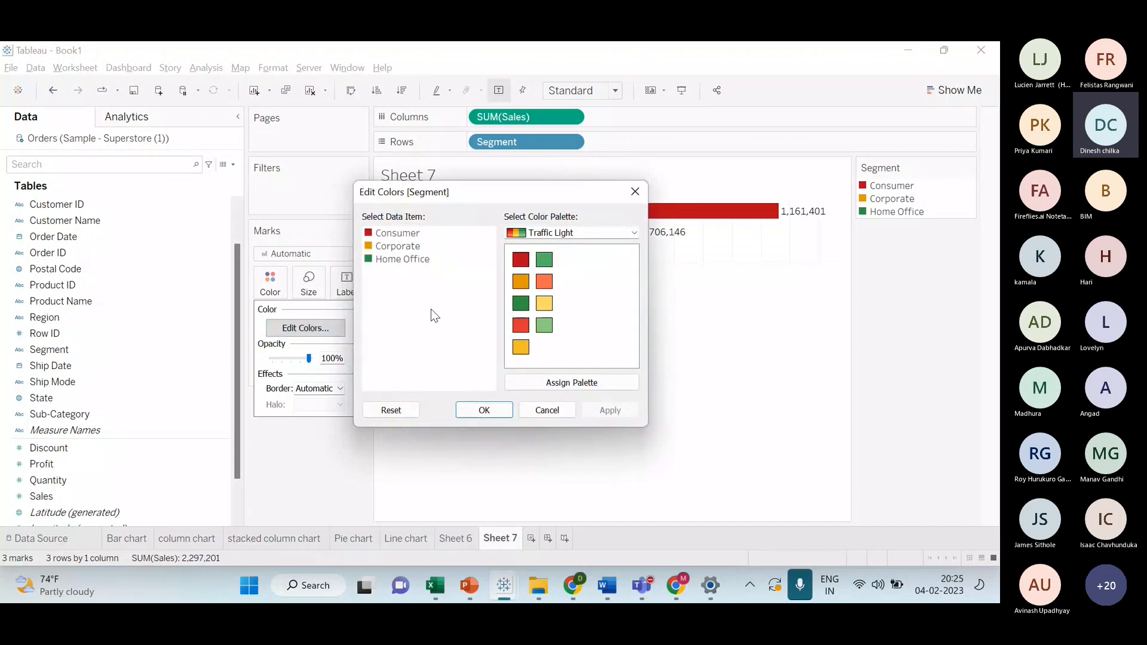
left_click(635, 234)
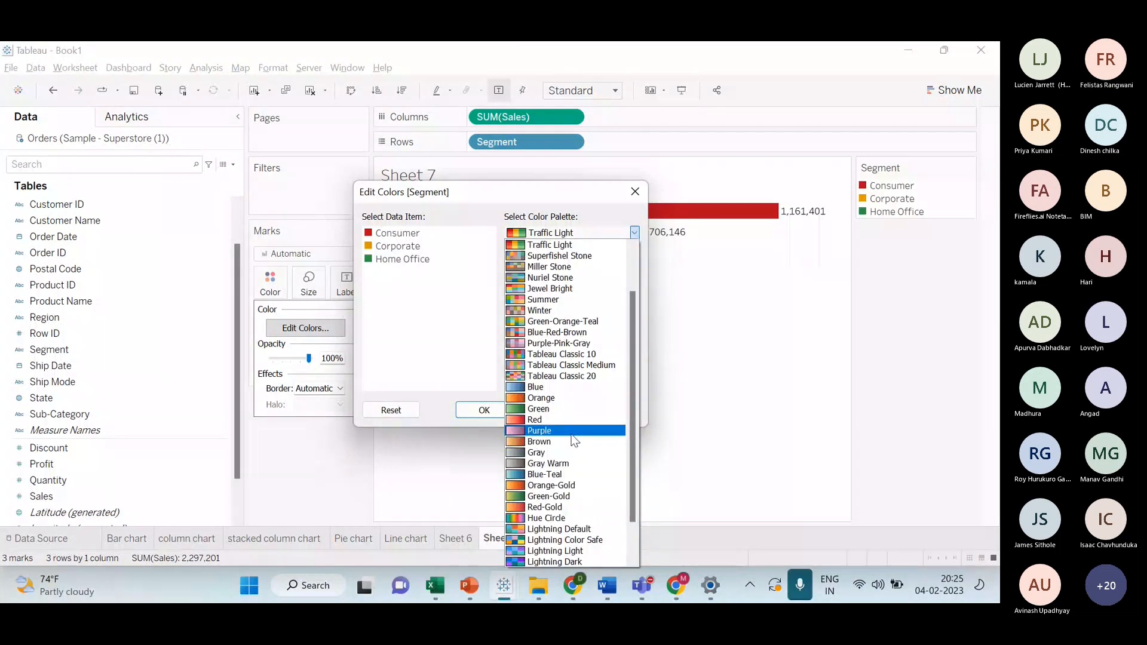
left_click(572, 433)
left_click(579, 385)
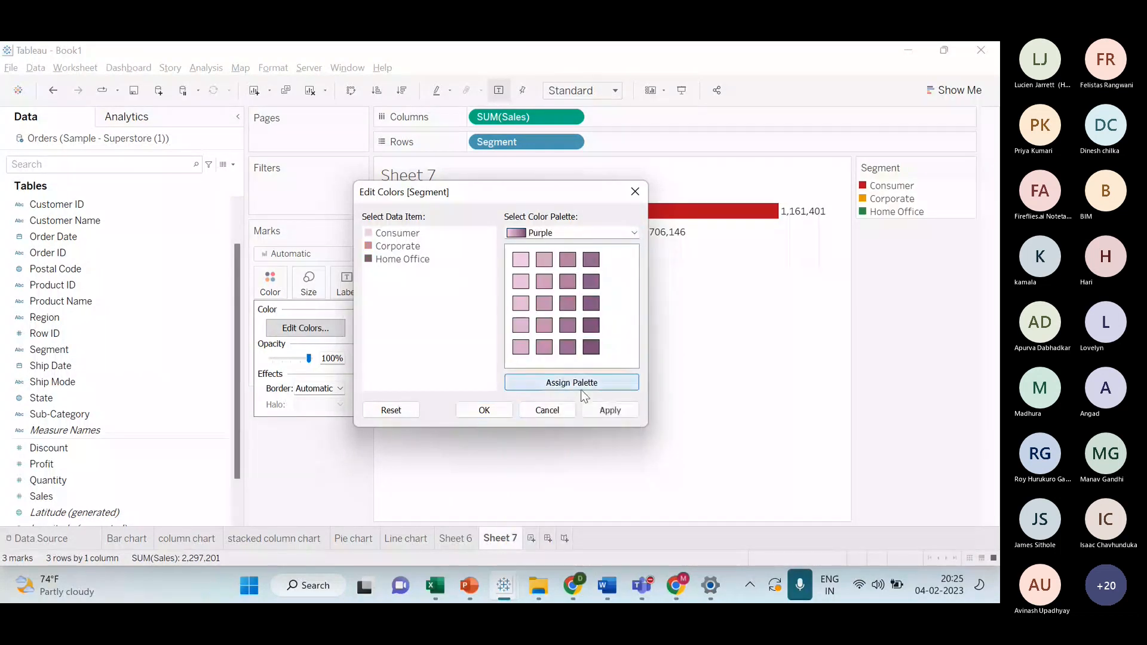
left_click(608, 411)
left_click(494, 412)
- Switch to the Teams meeting to check the participants, looking back at the recolored Tableau chart in between
key("alt+Tab")
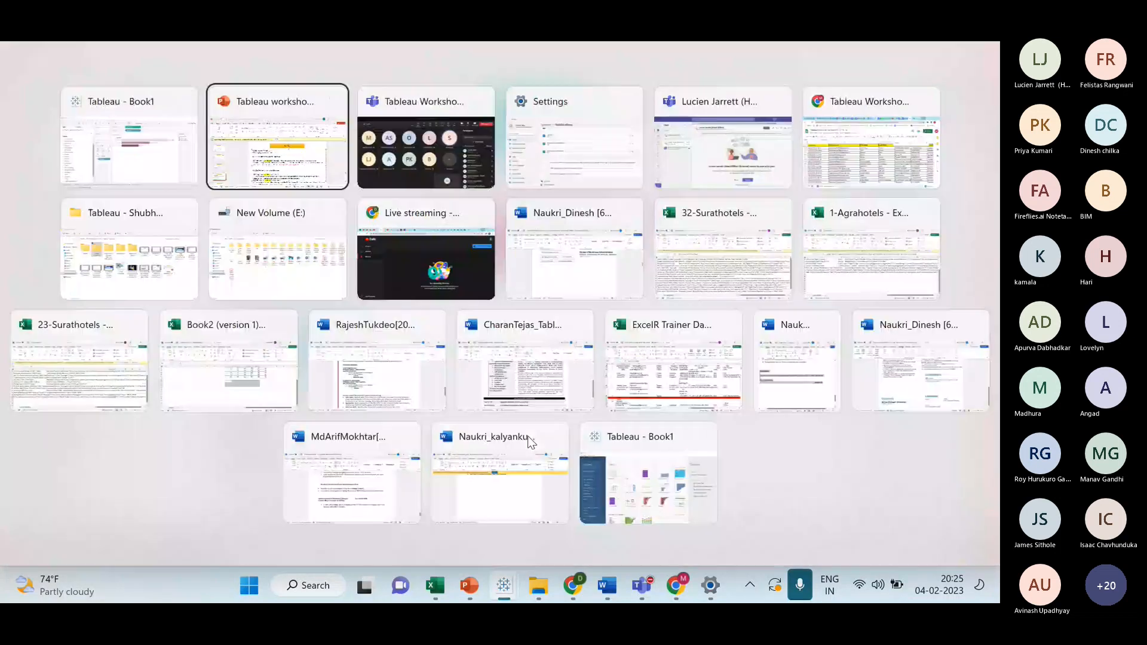
key("Tab")
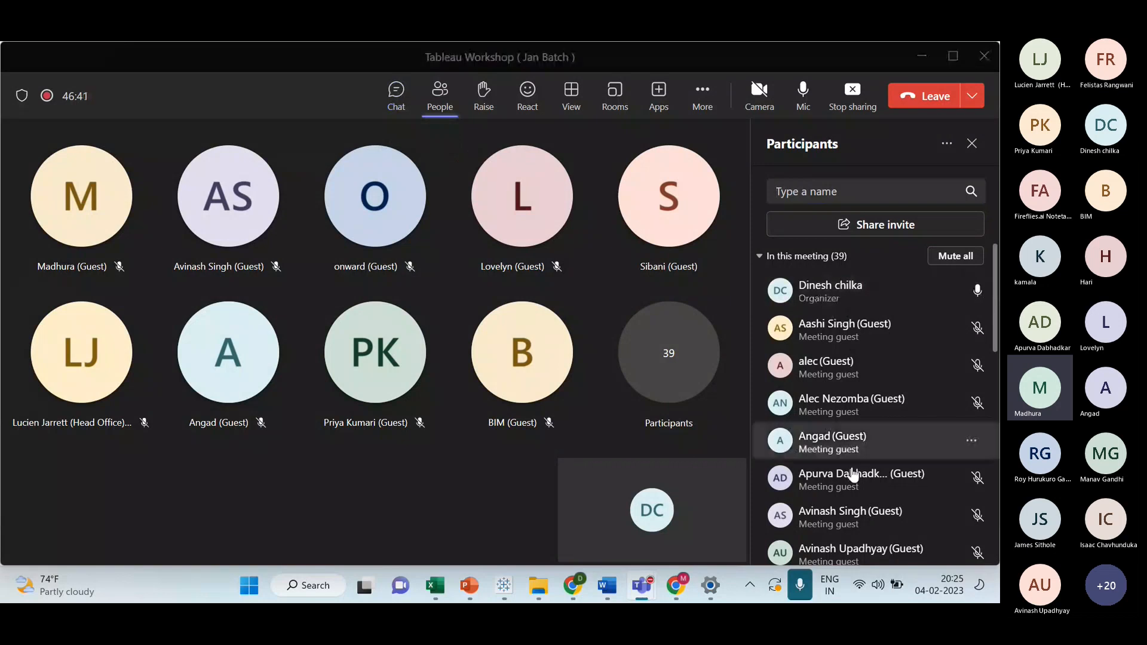
key("alt+Tab")
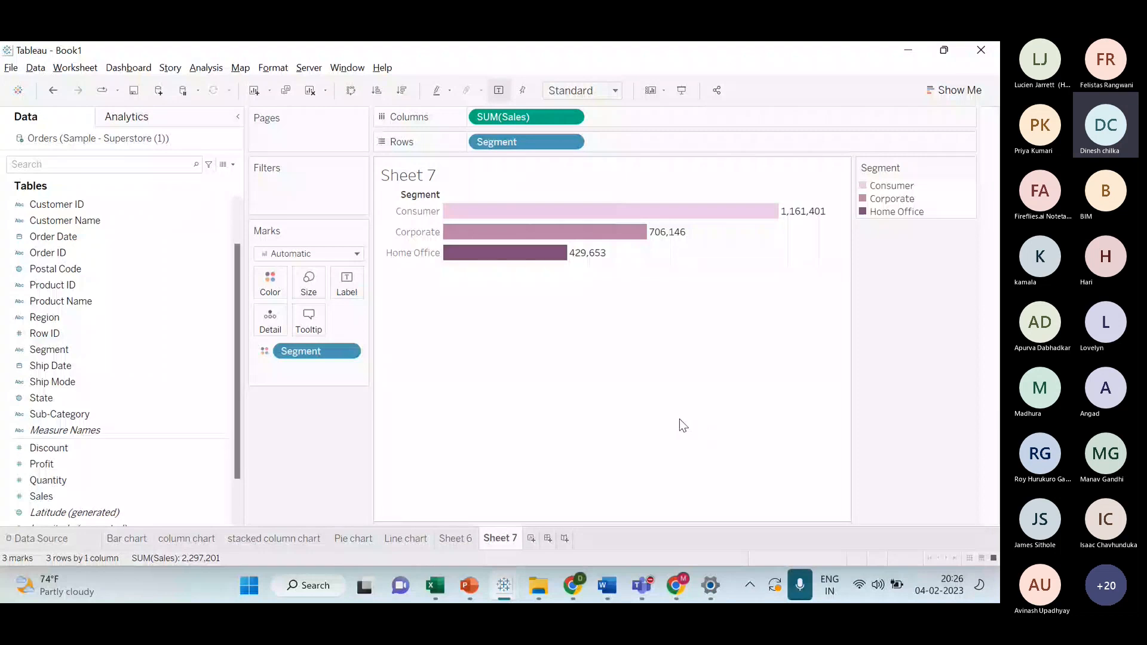
key("alt+Tab")
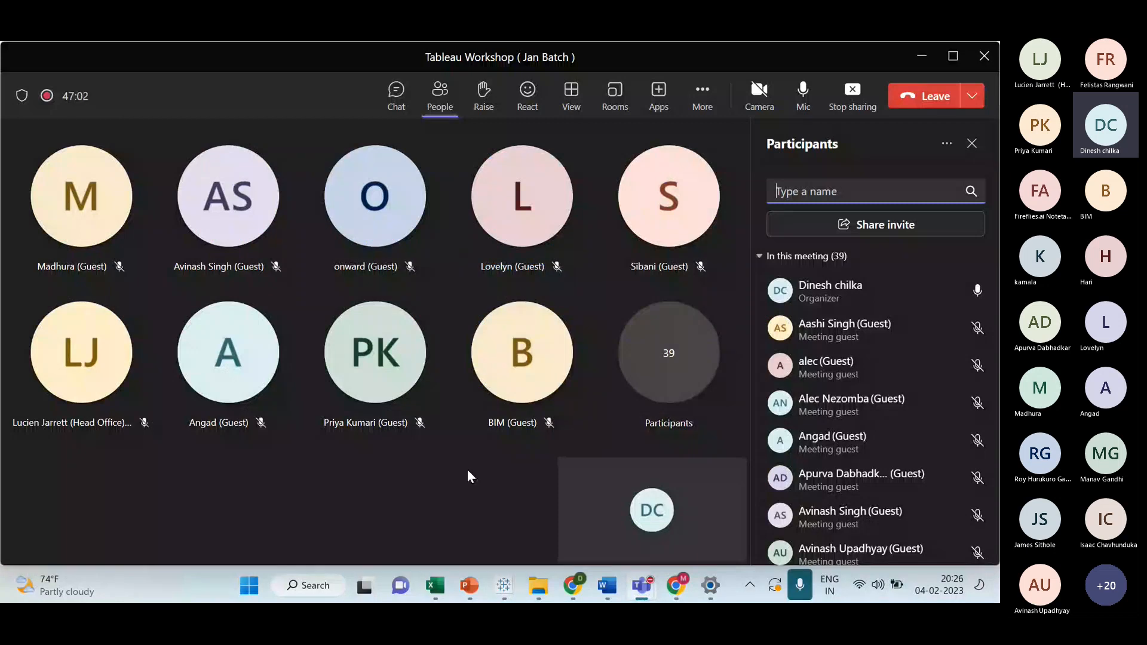
key("alt+Tab")
key("Tab")
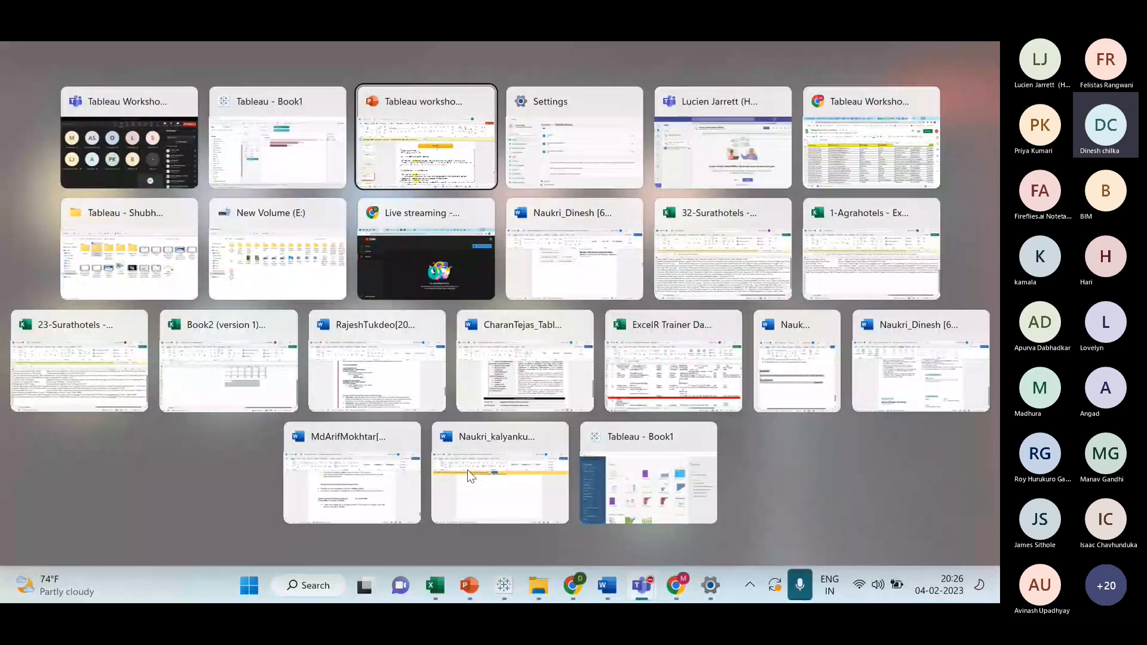
key("alt+Tab")
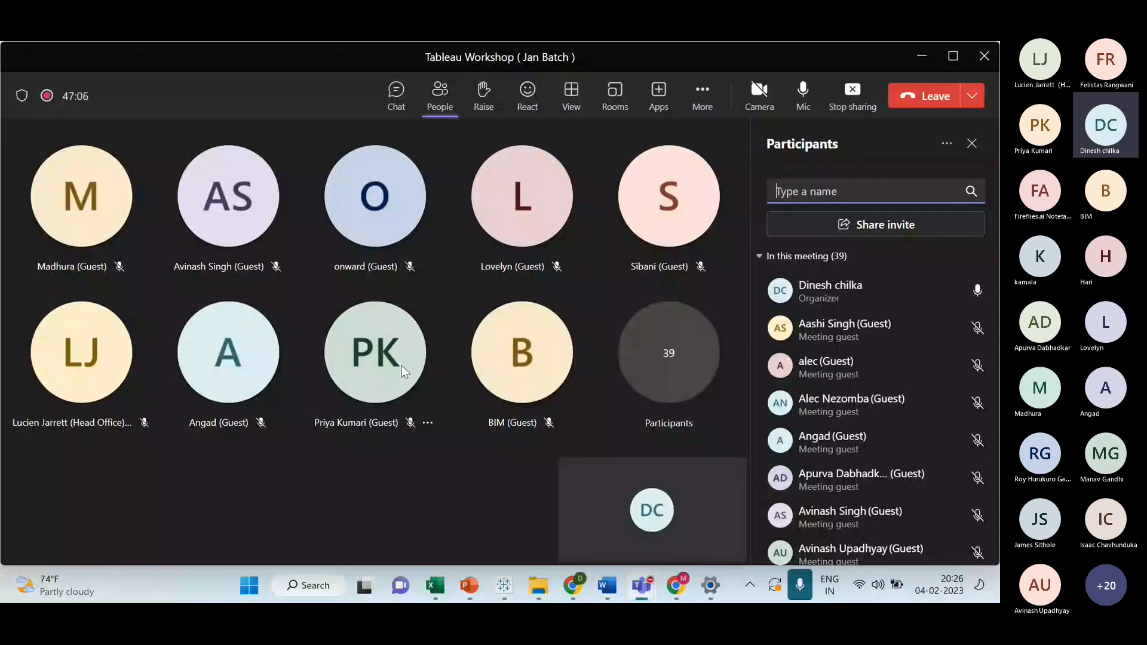
- Switch from Teams back to Tableau and look at the color options for the Segment bars
mouse_move(418, 393)
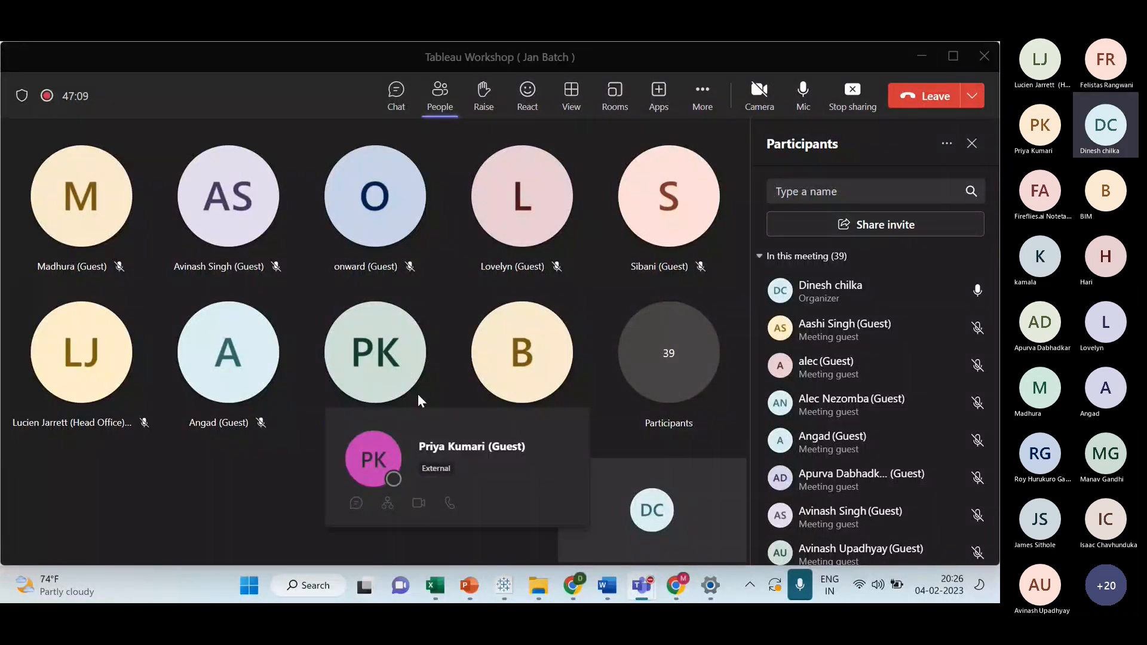
key("alt+Tab")
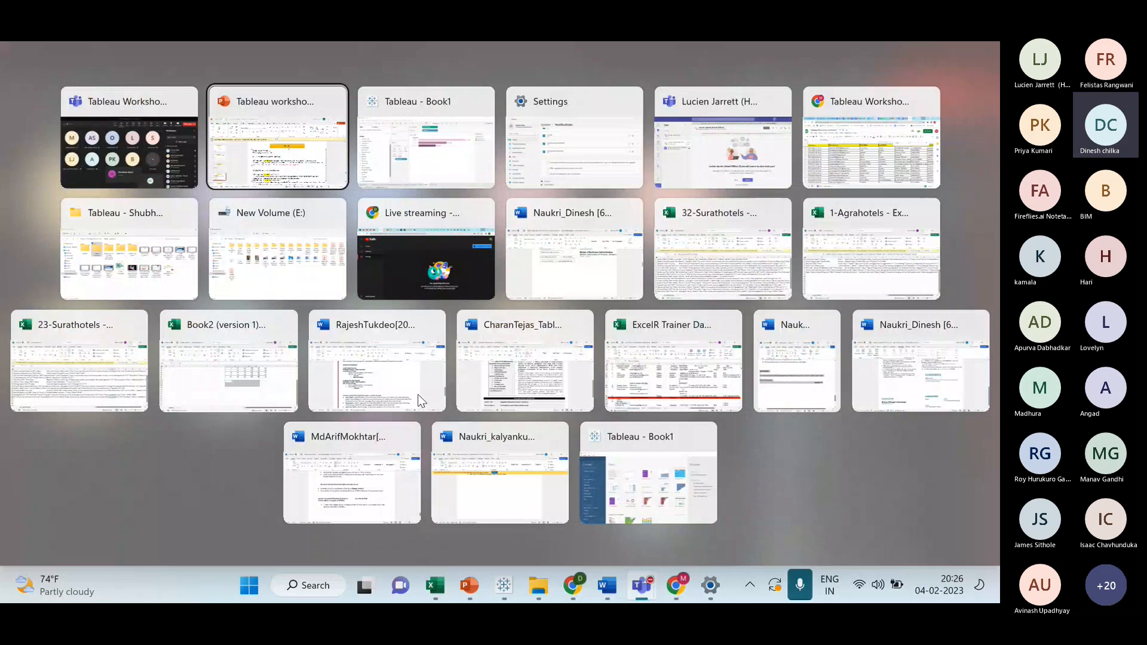
key("alt+Tab")
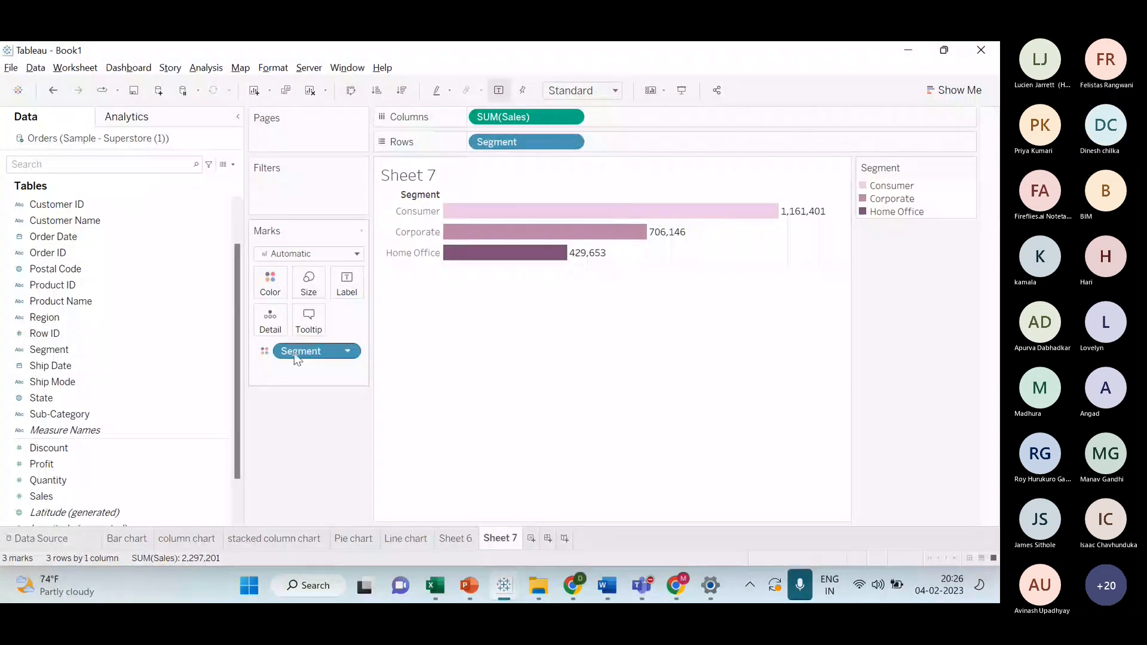
left_click(272, 292)
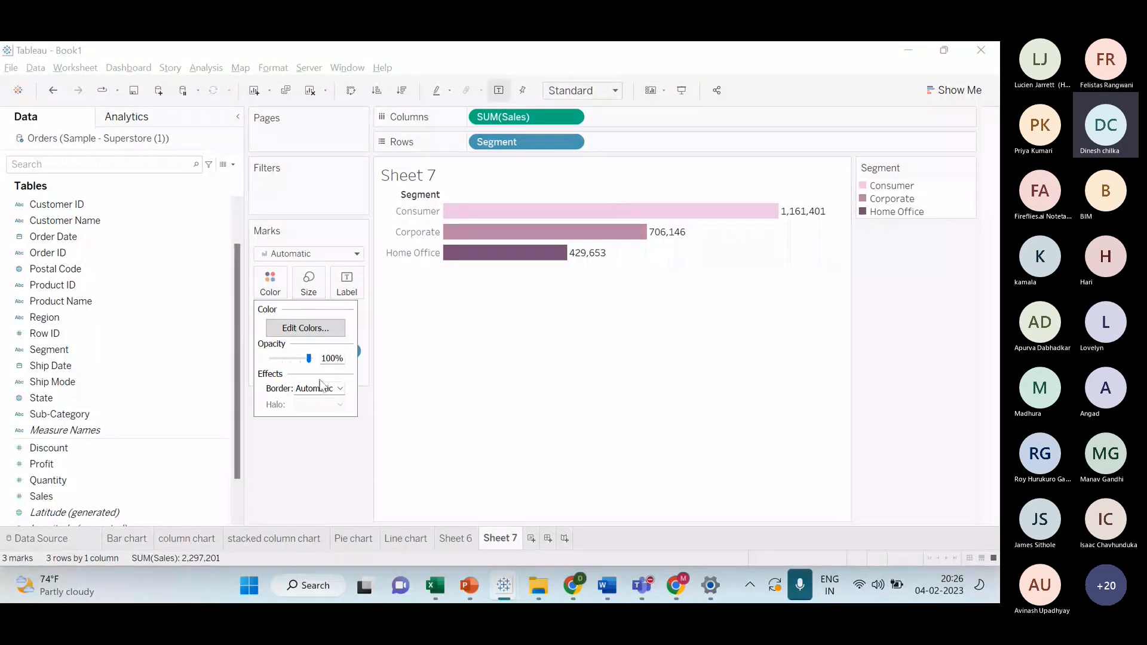
left_click(353, 433)
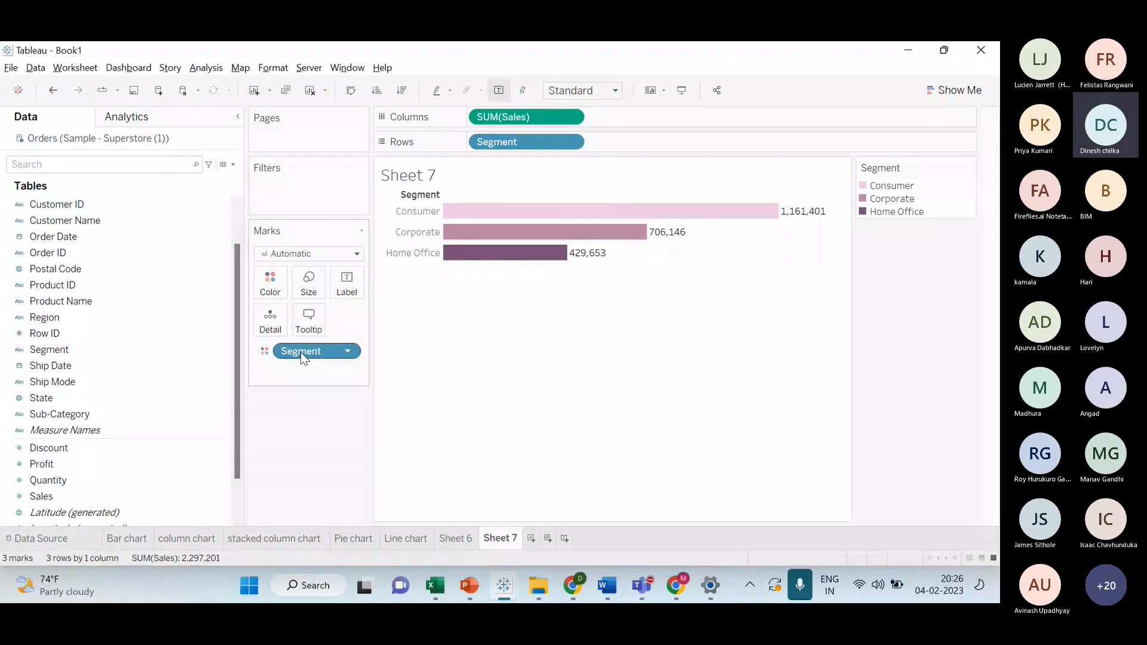
- Remove Segment from Color and replace it with Region on Rows
left_click_drag(300, 353, 301, 425)
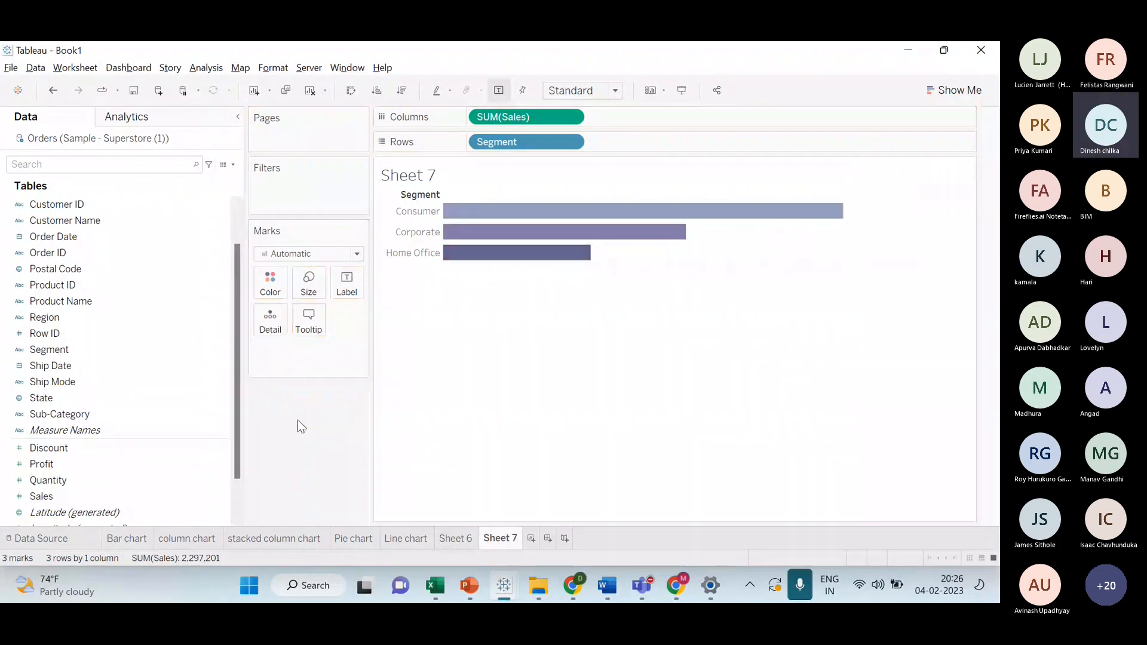
left_click_drag(526, 142, 73, 429)
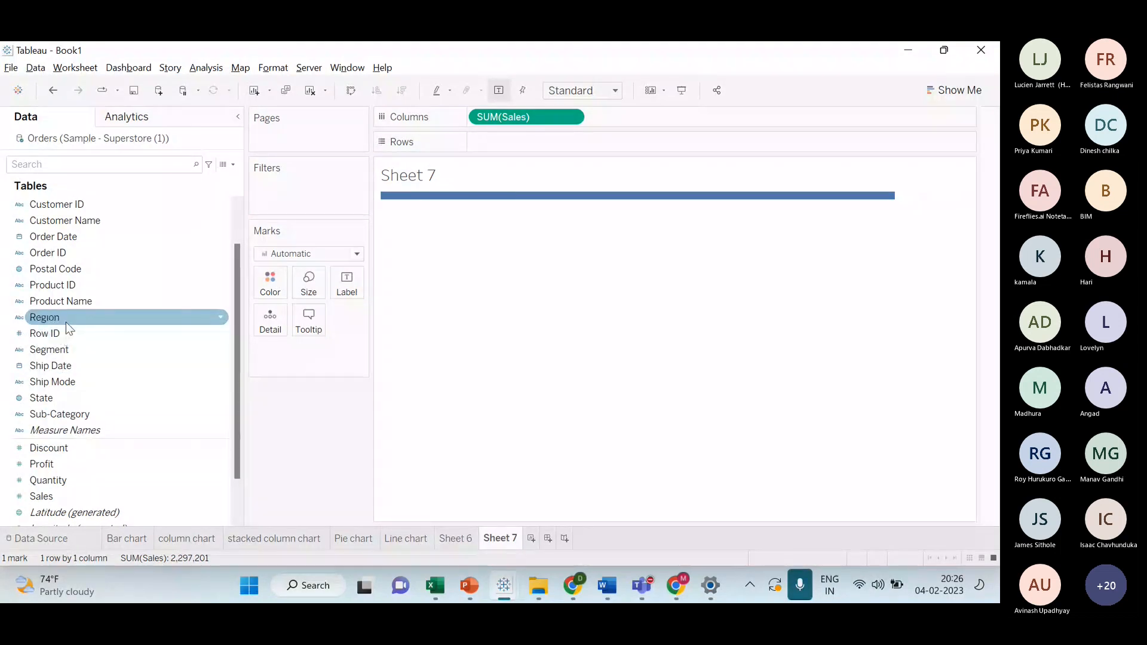
left_click_drag(65, 321, 511, 146)
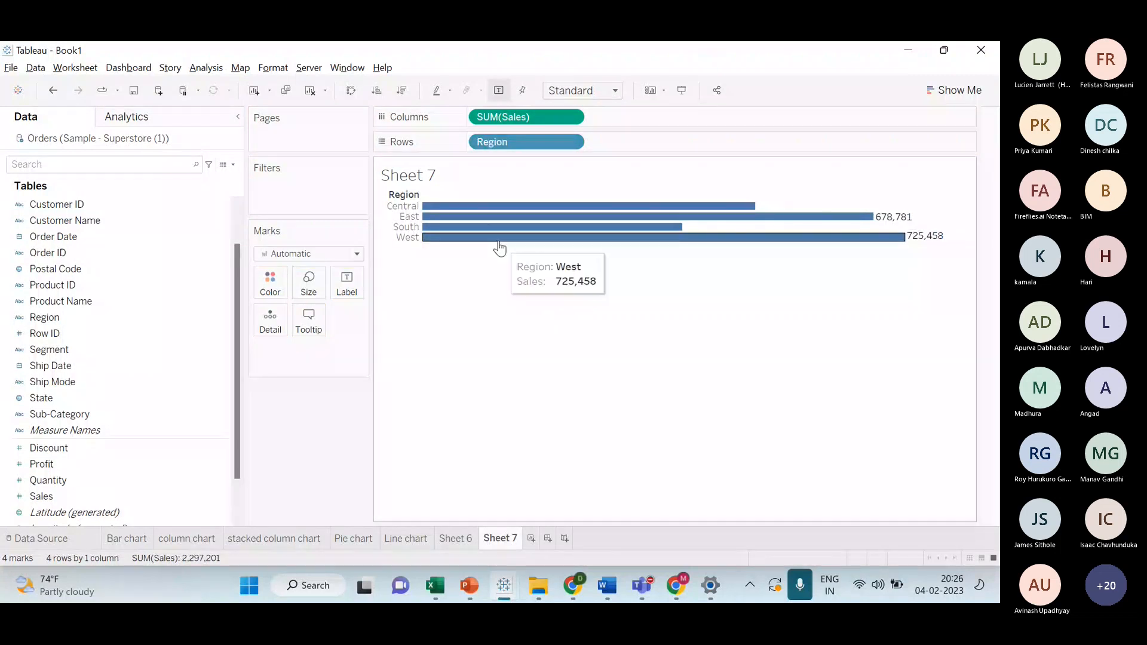
- Fit the Region chart to Entire View and sort the regions by sales in descending order
left_click(607, 91)
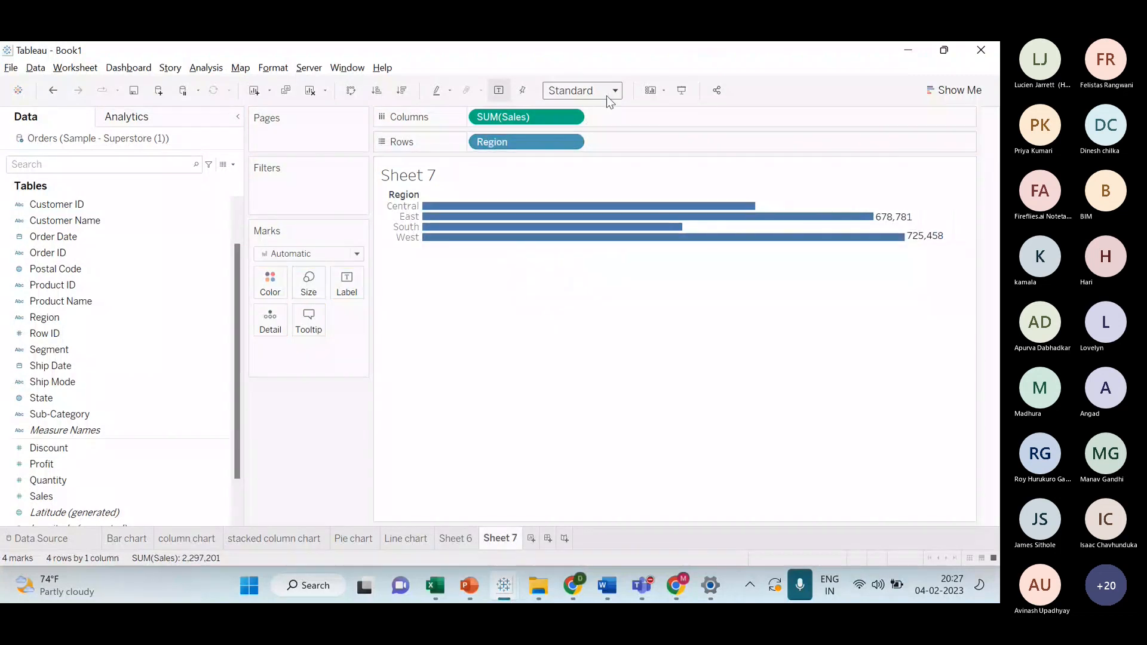
left_click(567, 142)
left_click(401, 90)
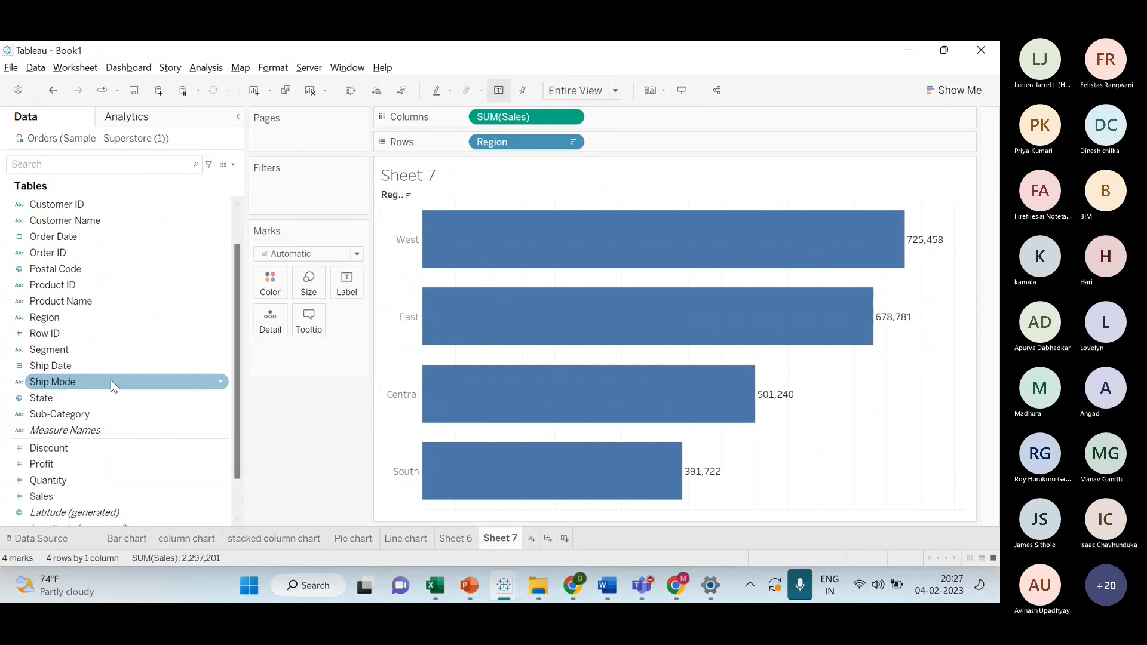
- Color the bars by the Region dimension and look at the color options
left_click_drag(43, 318, 270, 282)
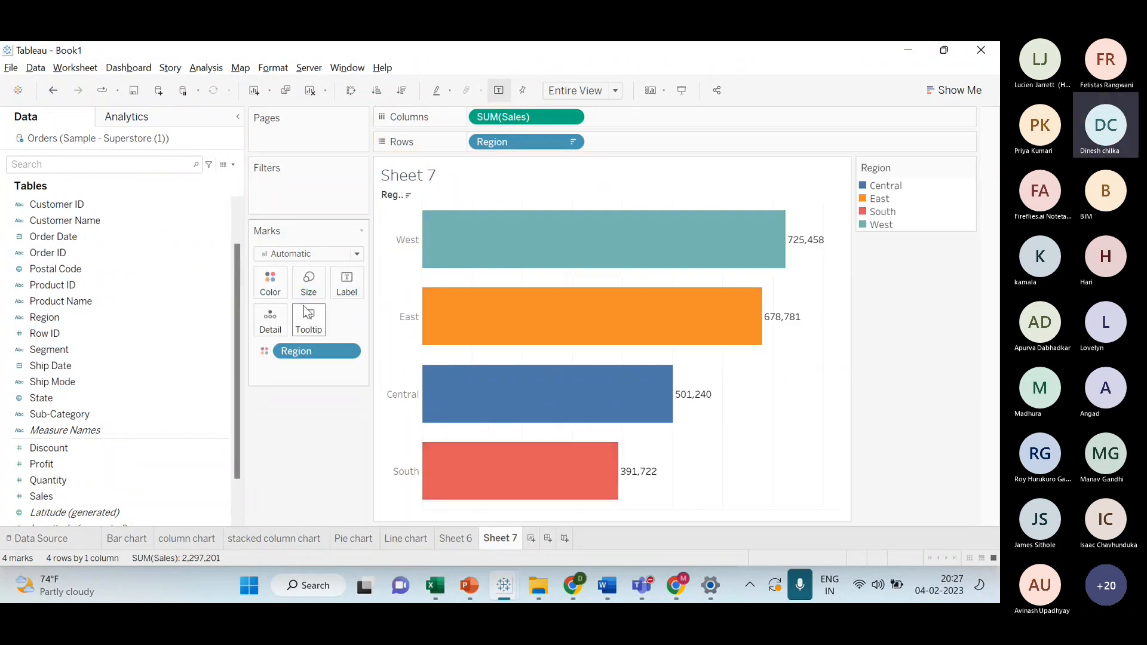
left_click(272, 284)
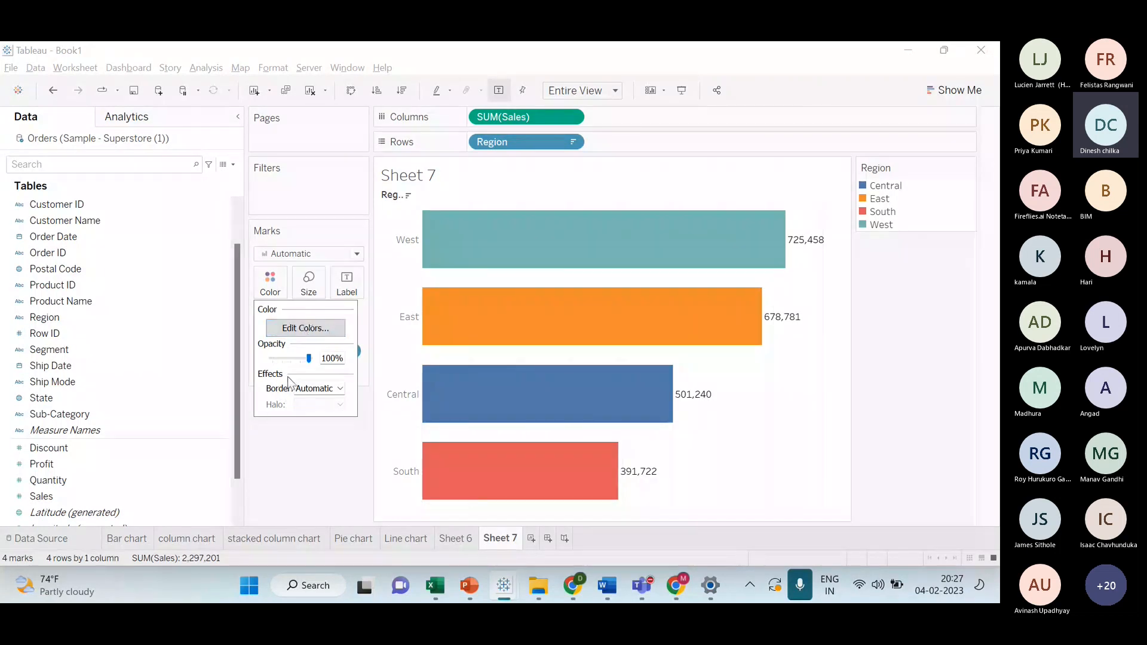
left_click(361, 361)
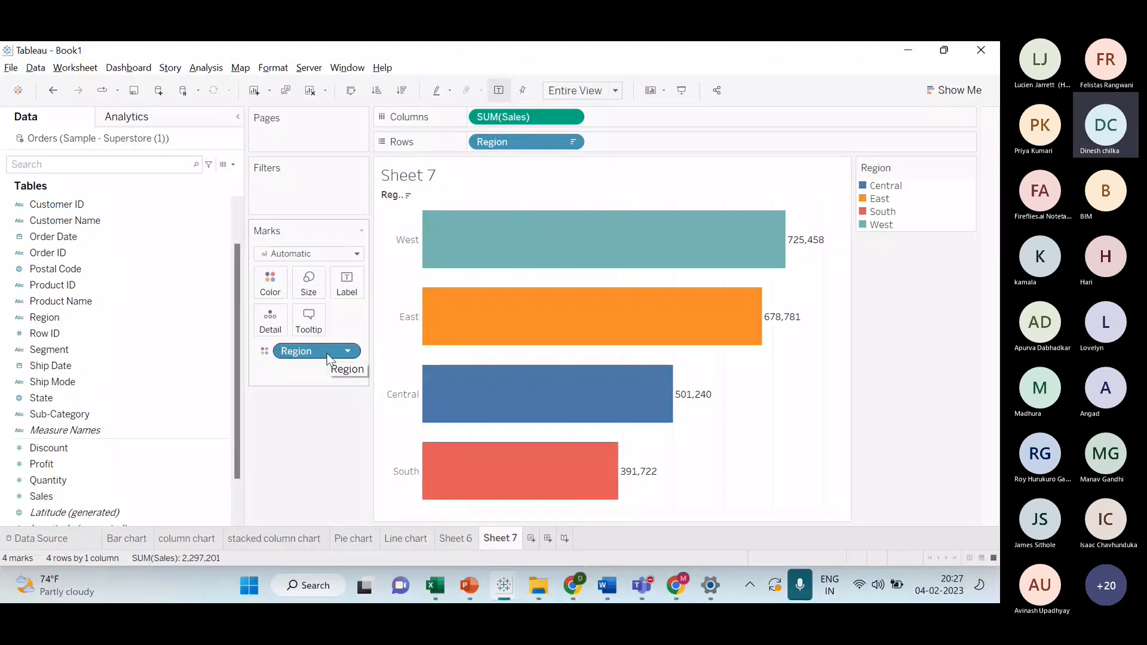
- Switch to PowerPoint to highlight the heading "Colours on visuals by Dimension", and return to Tableau
key("alt+Tab")
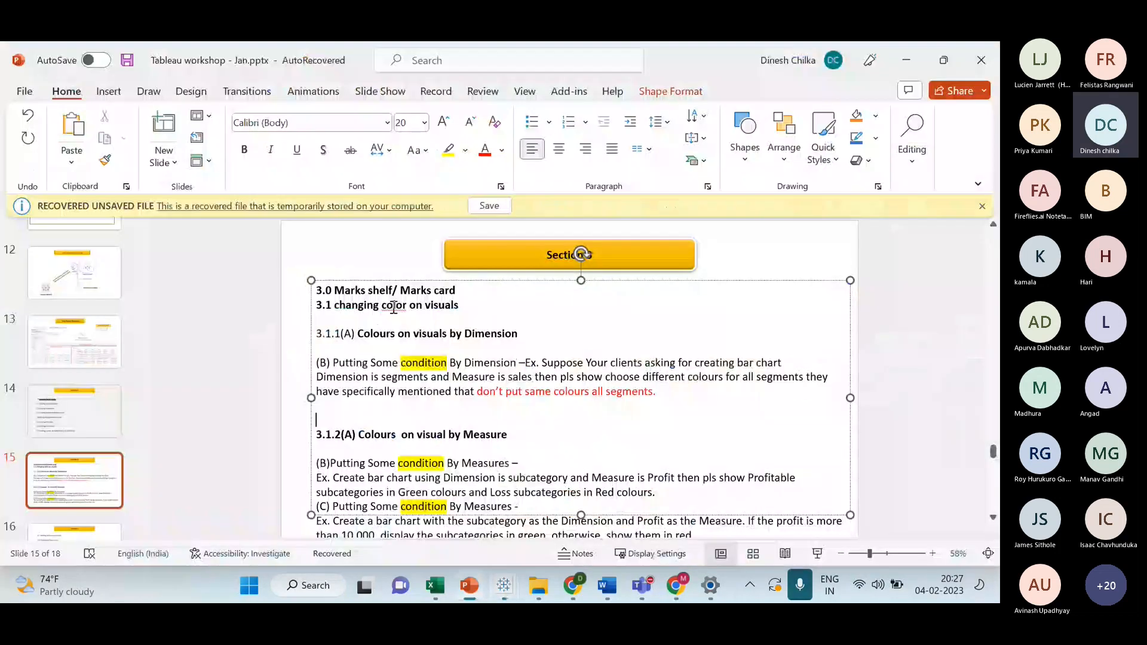
left_click_drag(357, 333, 518, 335)
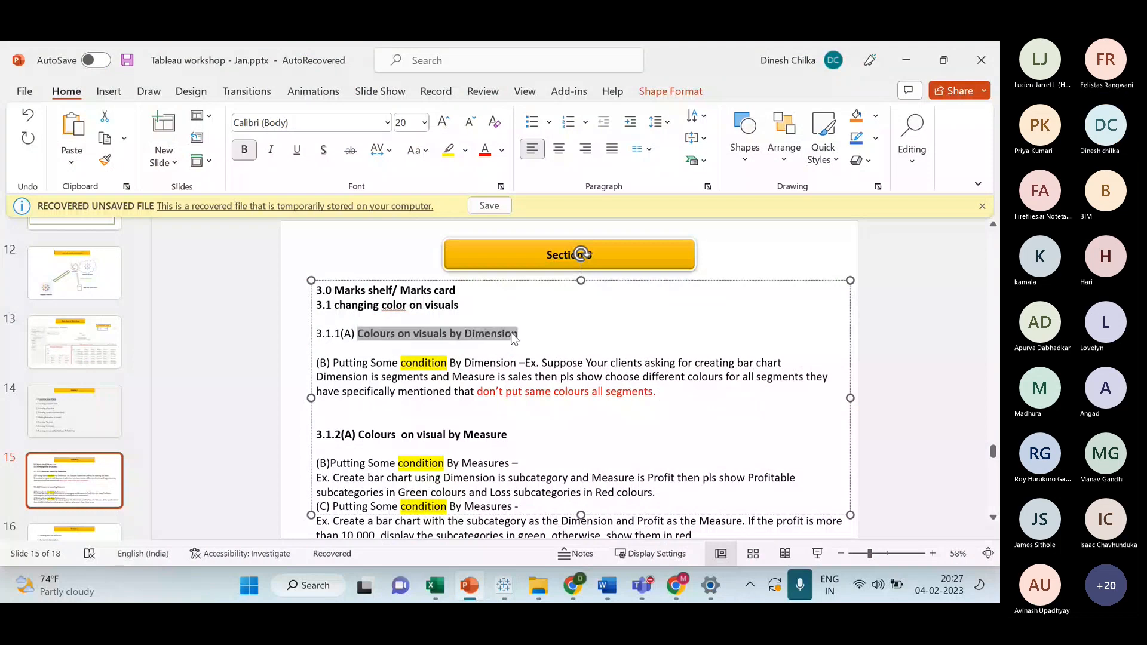
key("alt+Tab")
- Replace Region with the Sales measure on Color and look at the color options
left_click_drag(316, 351, 316, 422)
mouse_move(131, 496)
left_mouse_down()
mouse_move(279, 330)
mouse_move(286, 305)
left_mouse_up()
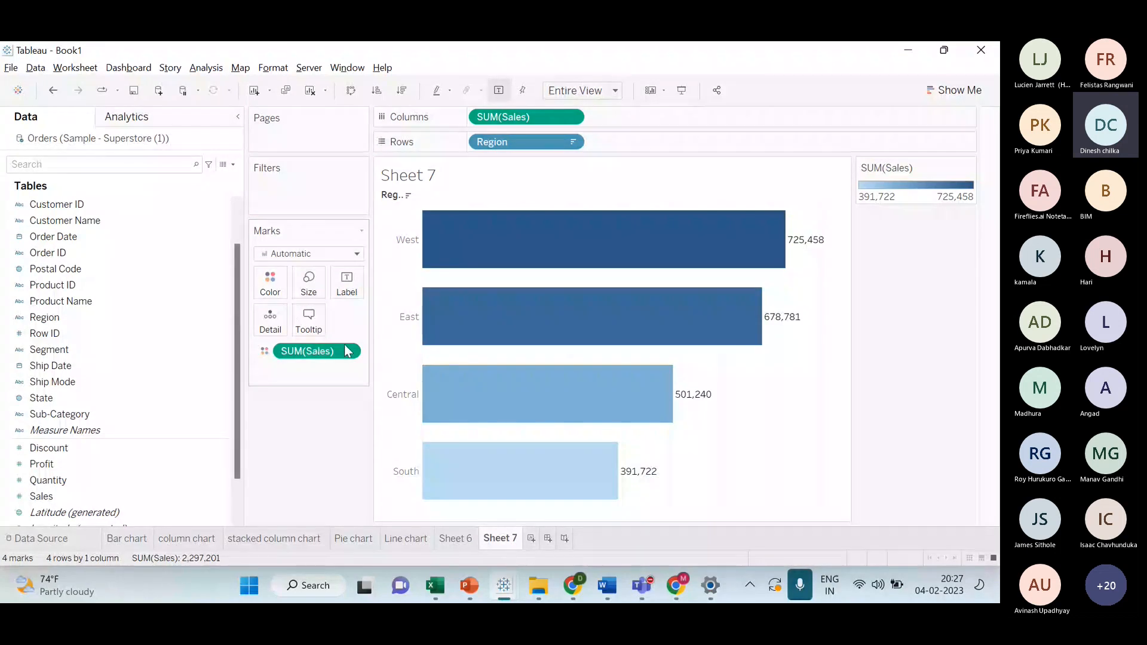
left_click(278, 294)
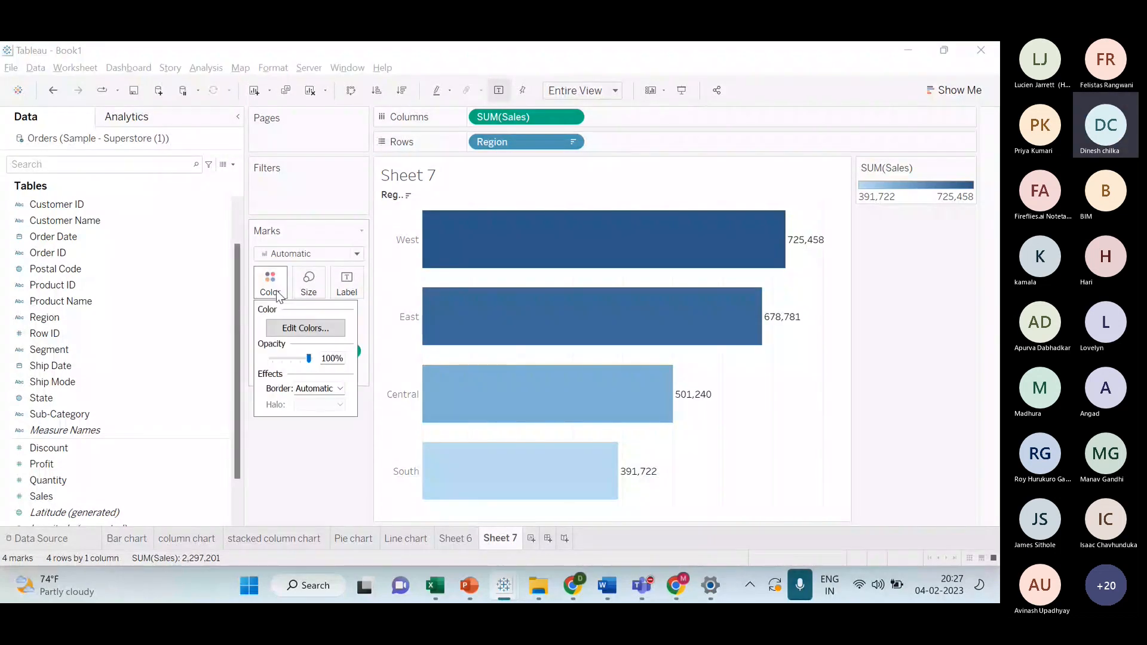
left_click(391, 398)
left_click(364, 388)
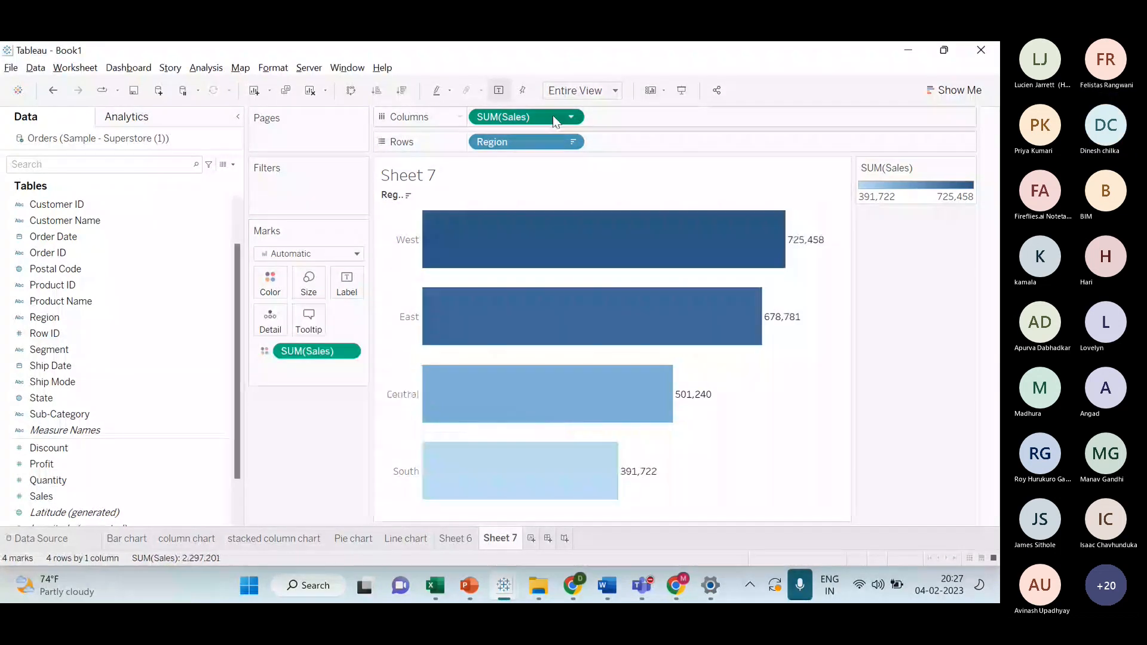
left_click(348, 351)
left_click(284, 351)
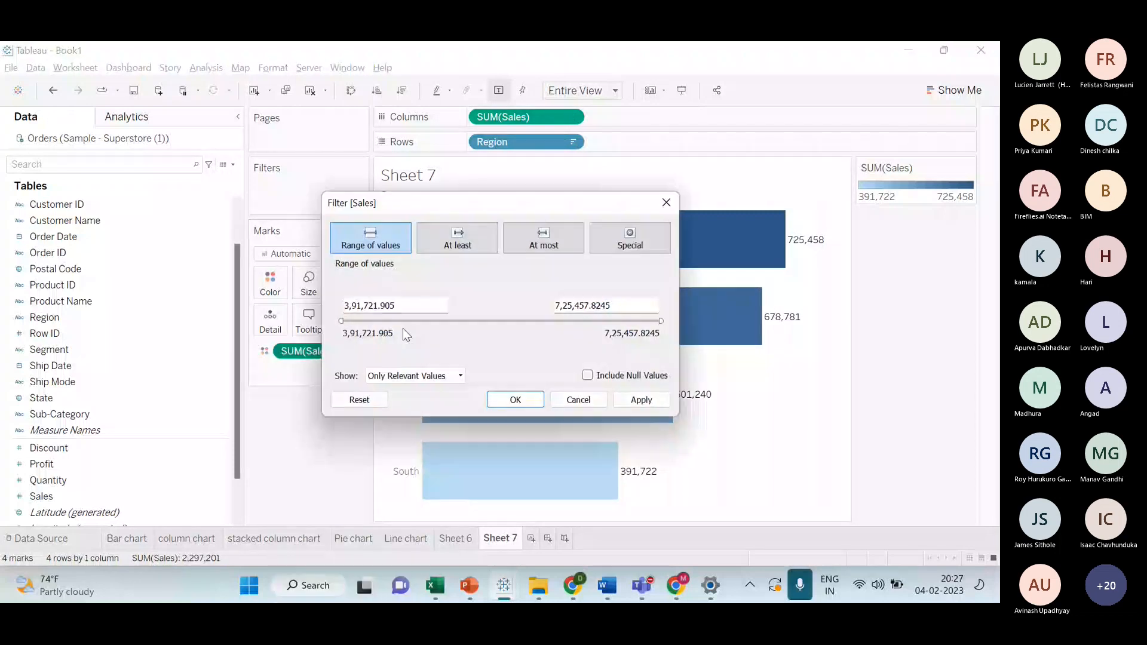
left_click(666, 207)
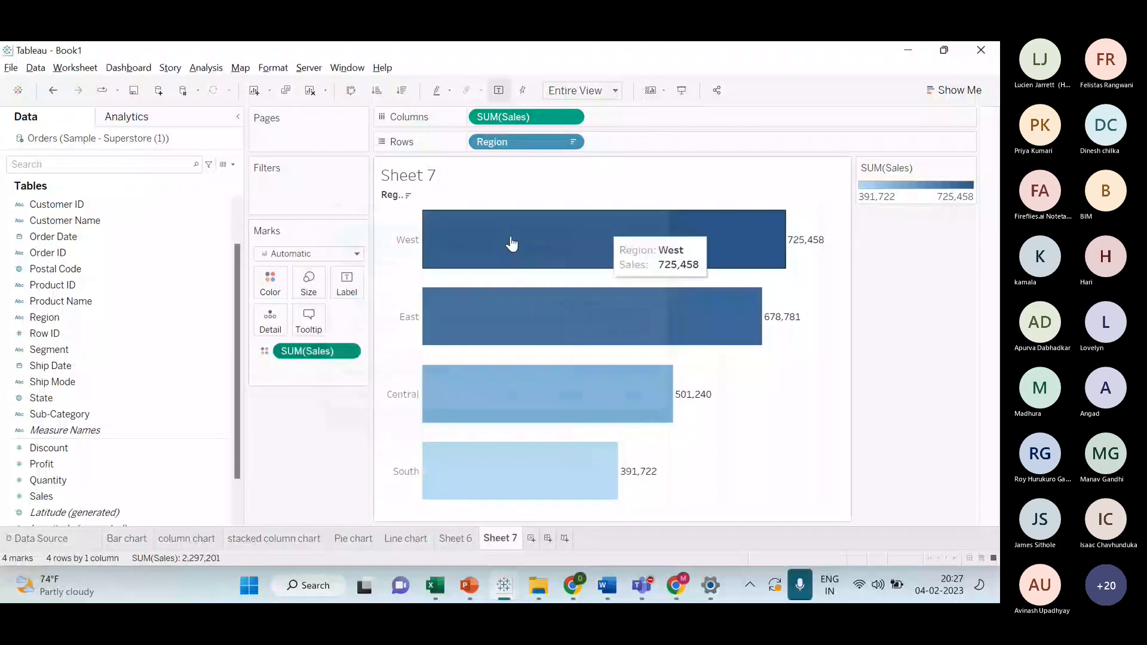
- Empty Sheet 7 by removing Sales from Columns, Region from Rows and Sales from Color
left_click(281, 270)
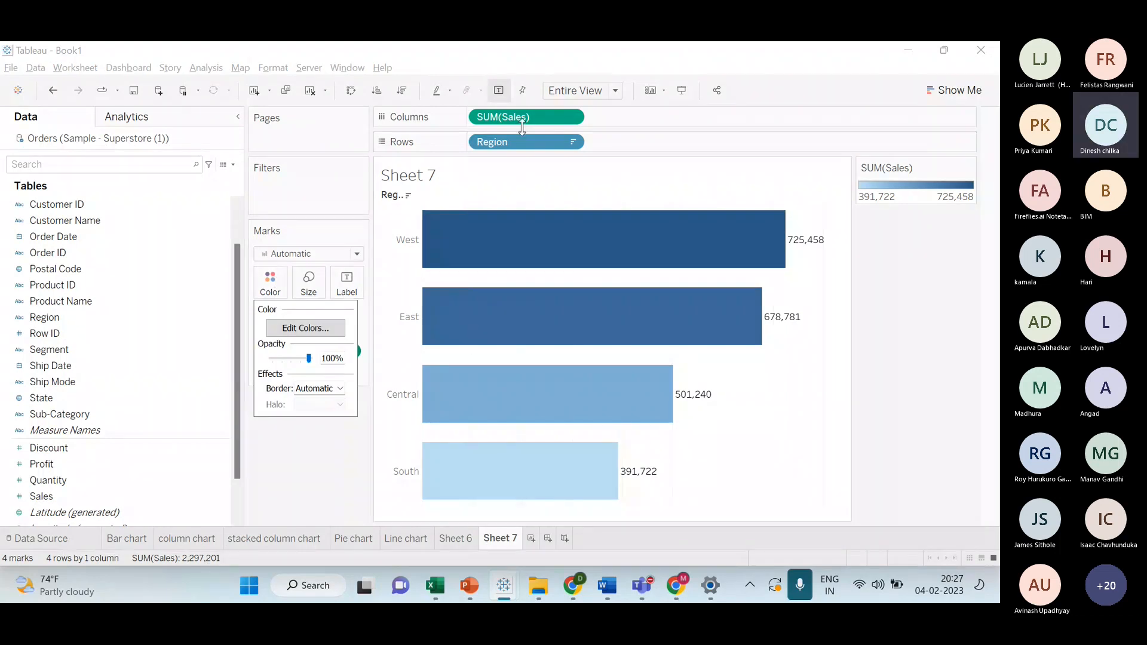
left_click_drag(521, 120, 311, 412)
left_click_drag(517, 142, 292, 413)
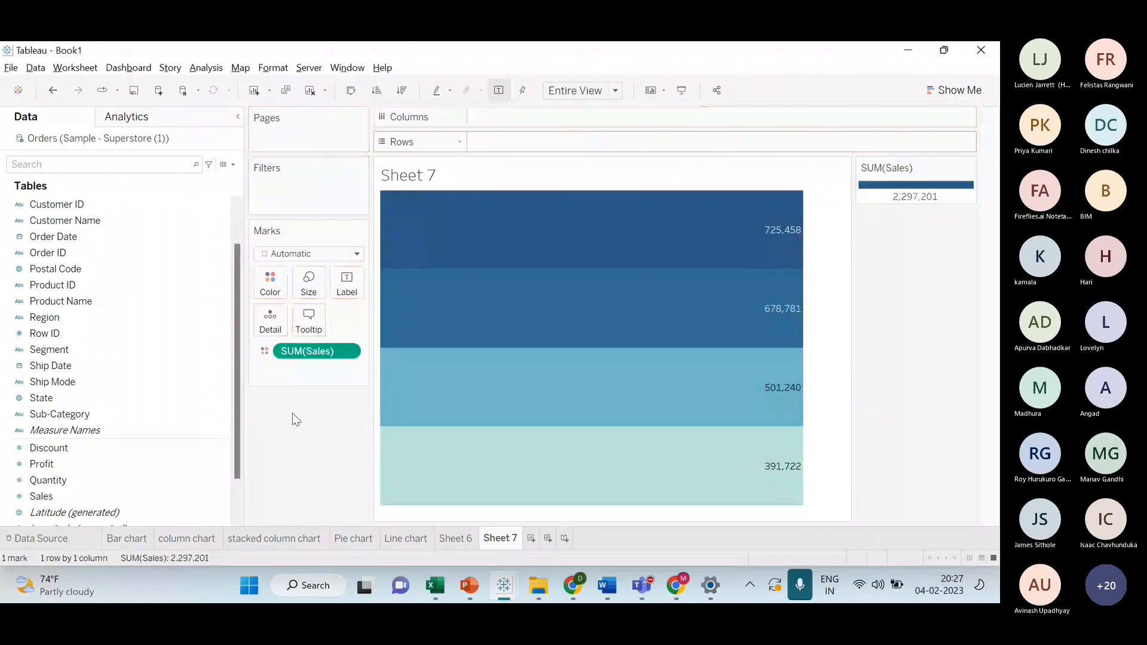
left_click_drag(317, 351, 320, 484)
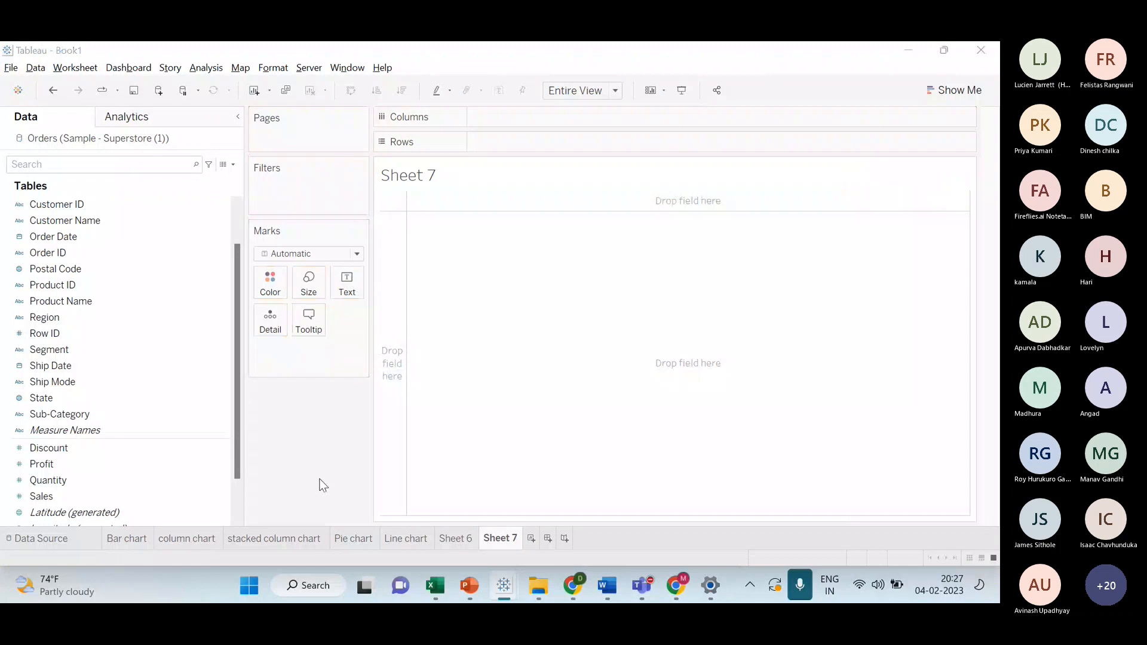
- Switch to PowerPoint and read the section on coloring by measure, highlighting "Colours on visual by Measure"
key("alt+Tab")
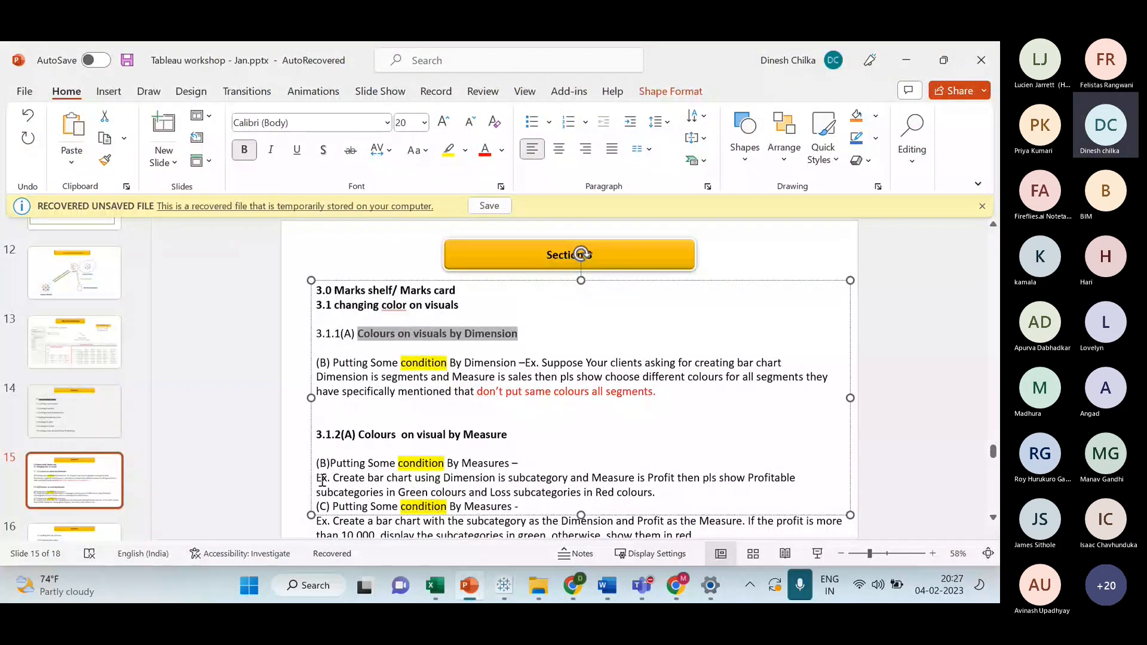
scroll(323, 481, "down", 2)
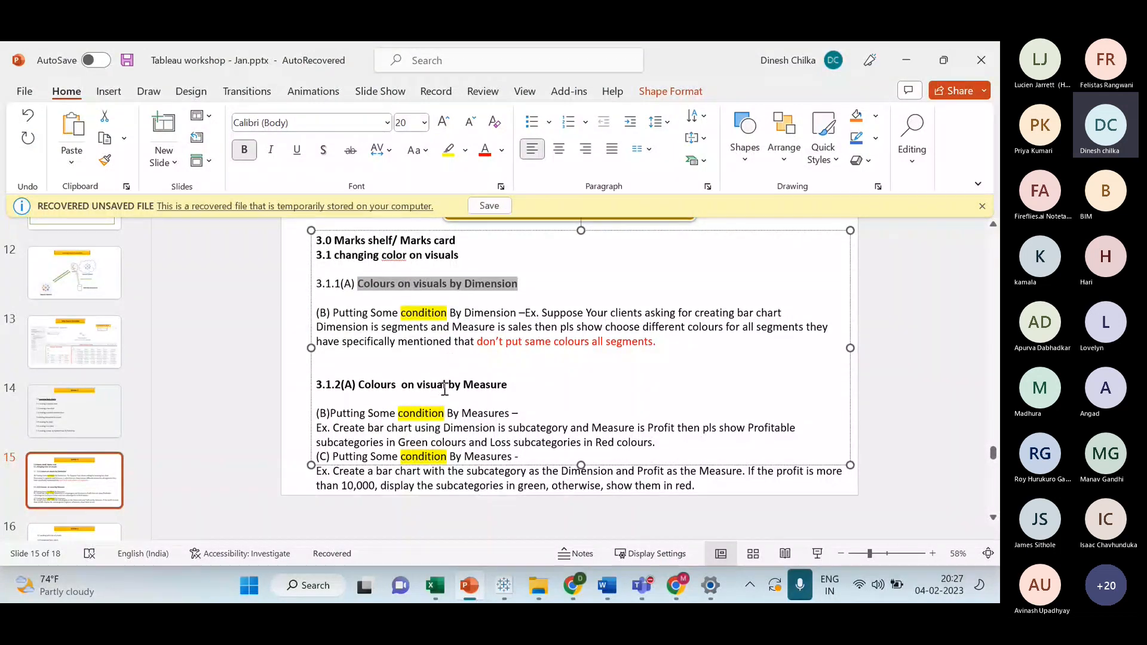
left_click_drag(359, 385, 507, 386)
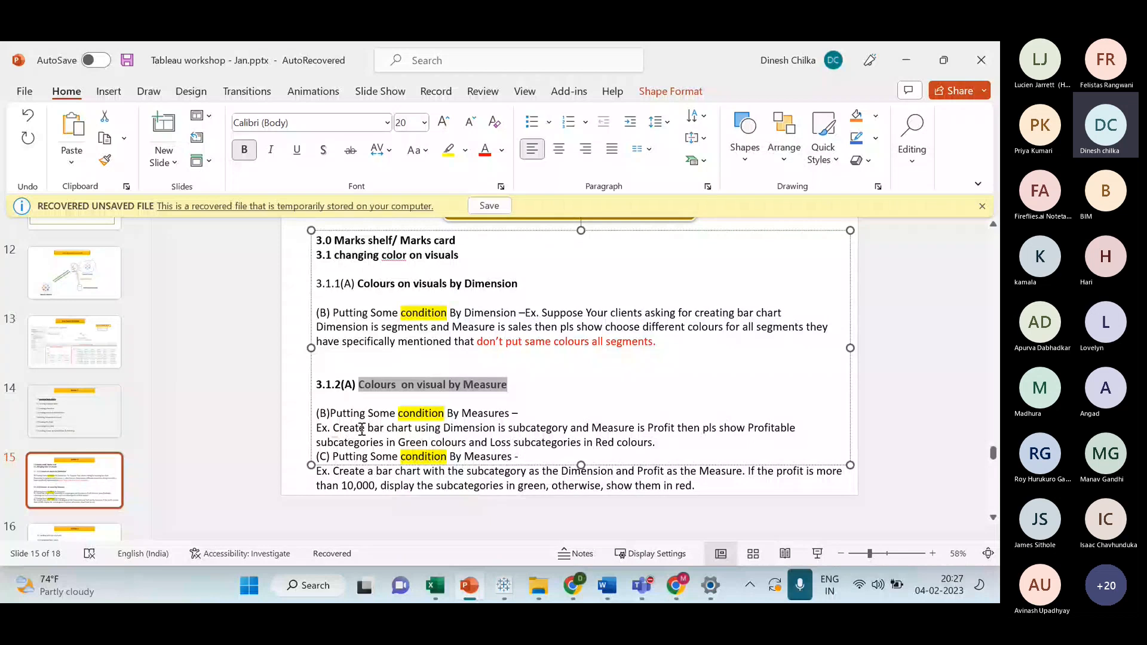
- Switch to Tableau and build a horizontal bar chart of Sales by Region on Sheet 7
key("alt+Tab")
key("alt+Tab")
key("alt+Tab")
key("alt+Tab")
key("alt+Tab")
scroll(84, 406, "up", 1)
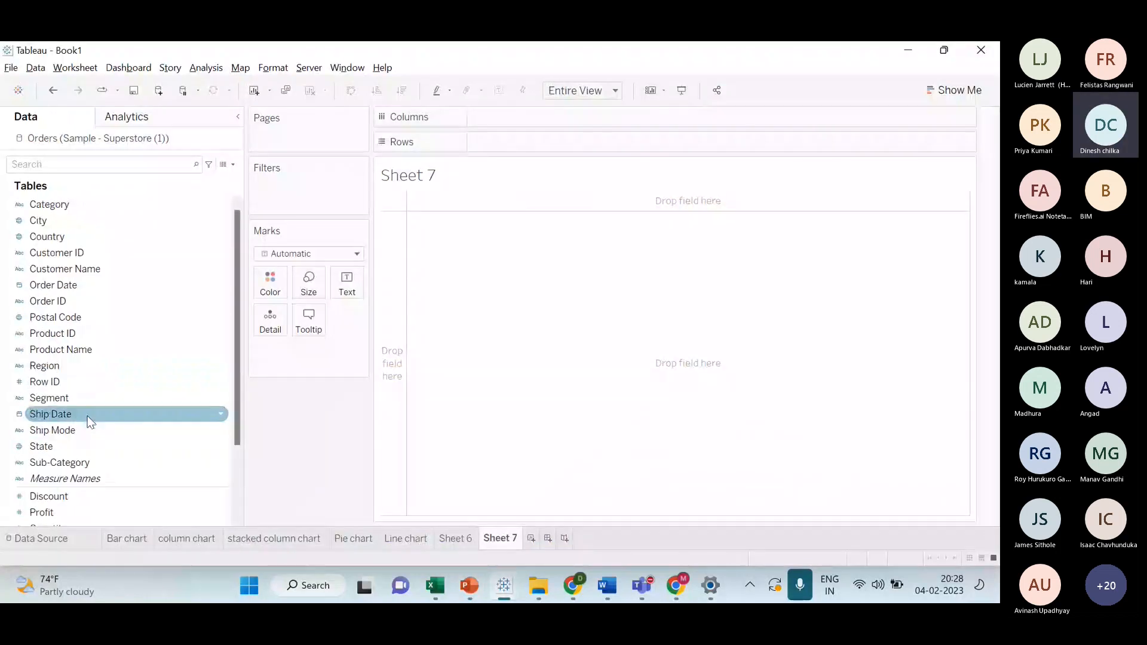
scroll(90, 422, "down", 2)
left_click(87, 447)
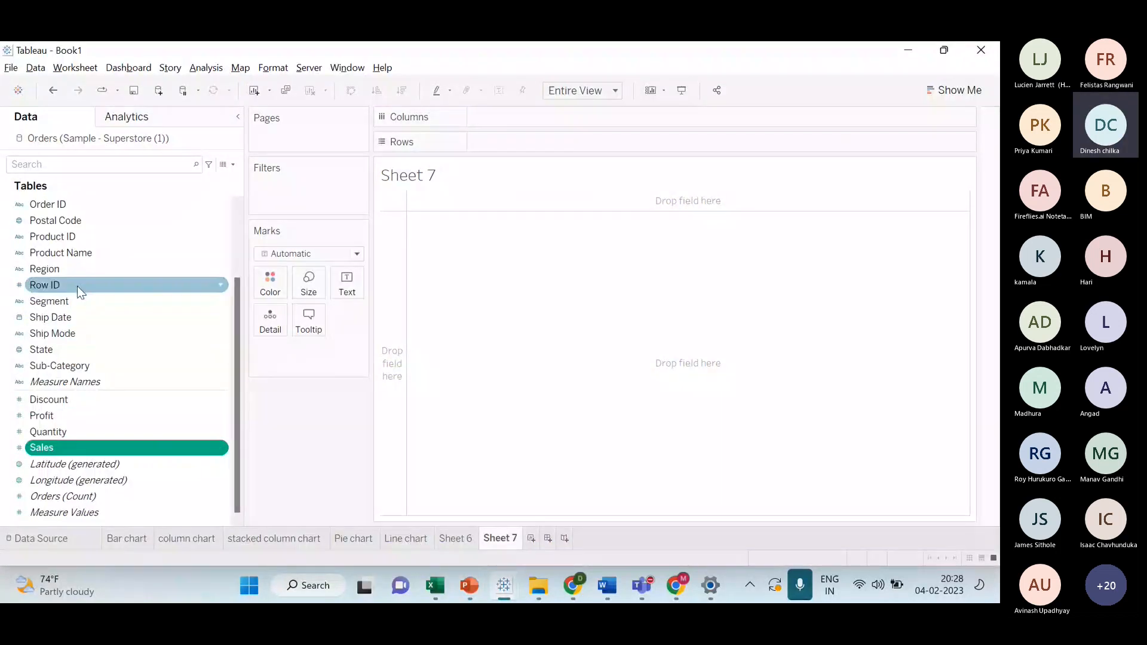
left_click(76, 270, "ctrl")
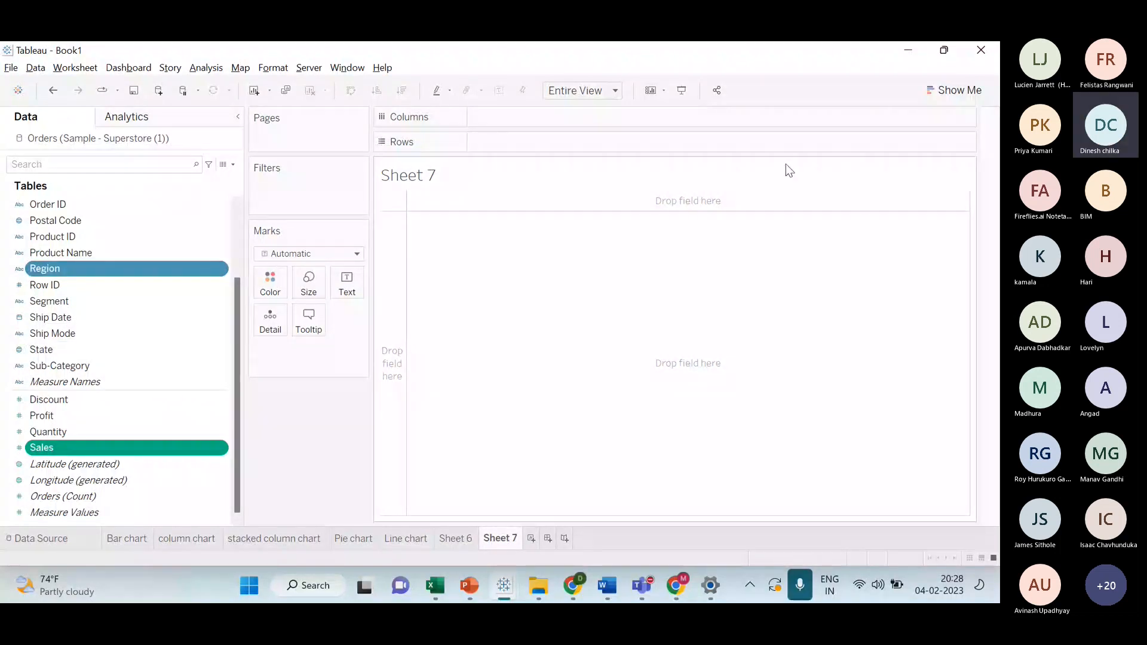
left_click(953, 90)
left_click(883, 210)
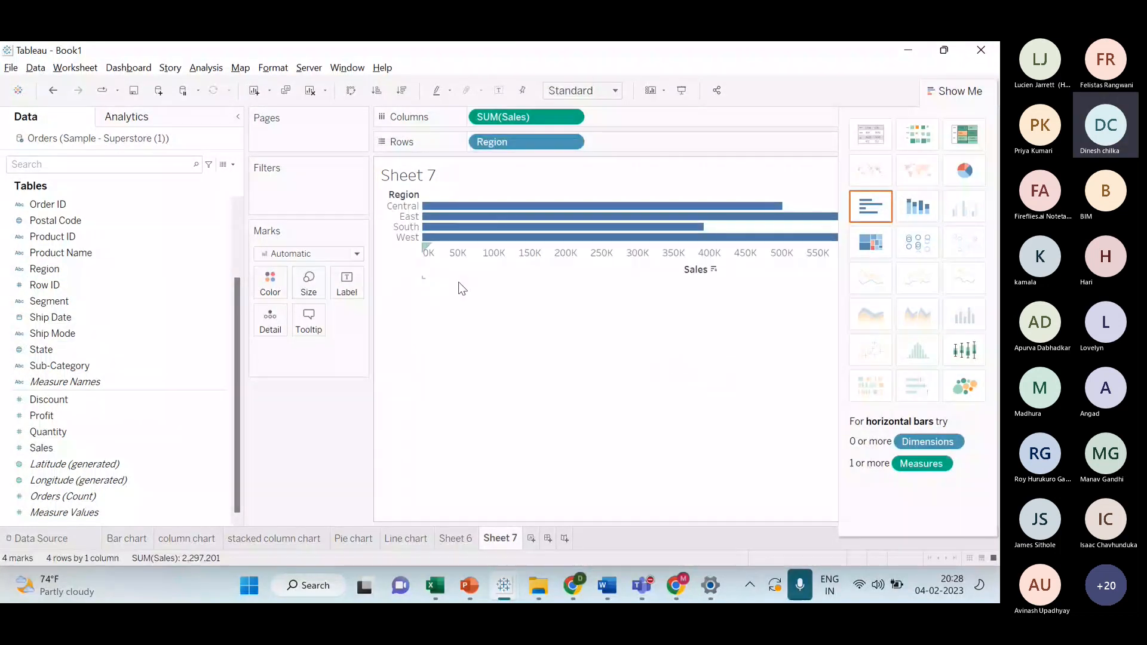
- Color the Region bars by the Sales measure and examine the end color in its Edit Colors settings, leaving them unchanged
left_click_drag(101, 447, 270, 284)
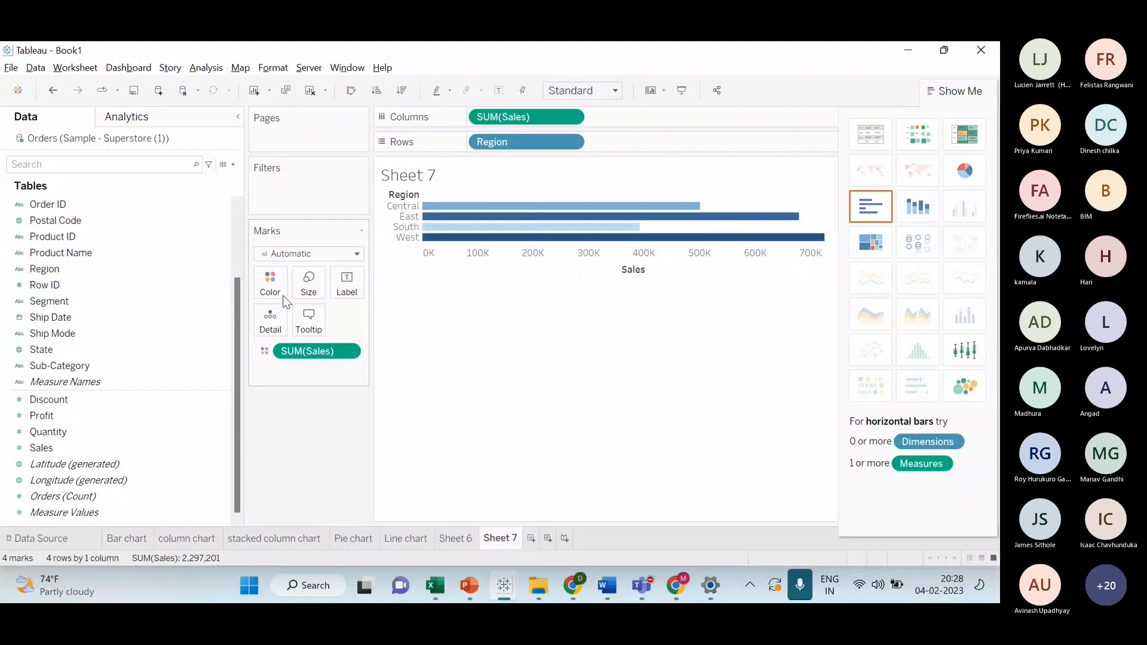
left_click(270, 283)
left_click(305, 328)
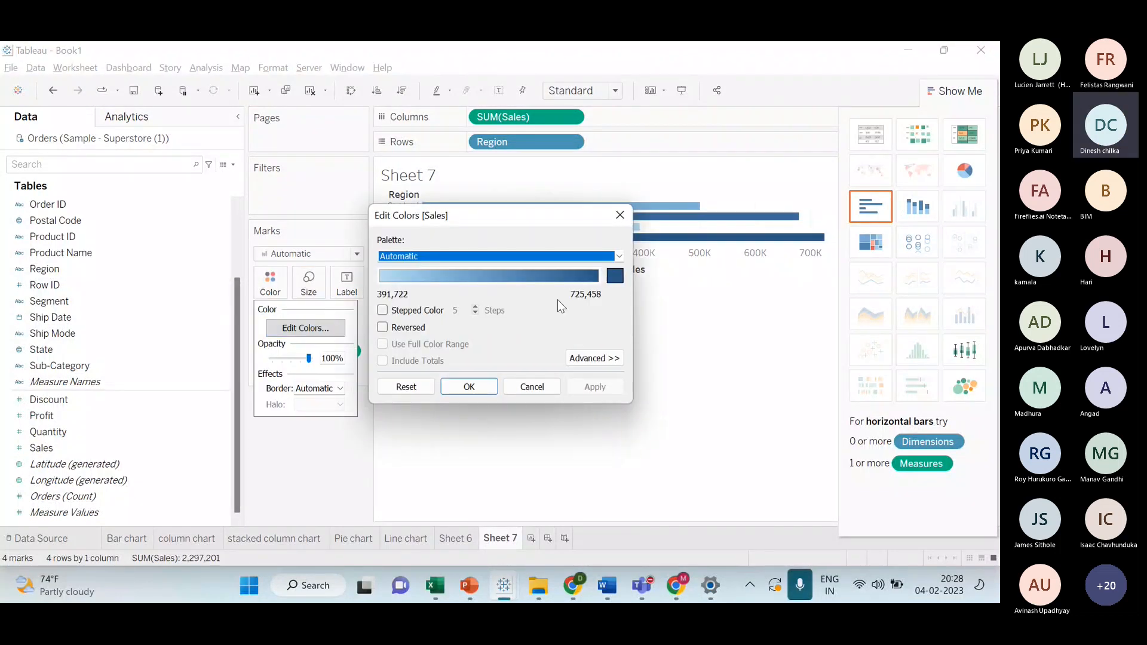
left_click_drag(434, 216, 469, 215)
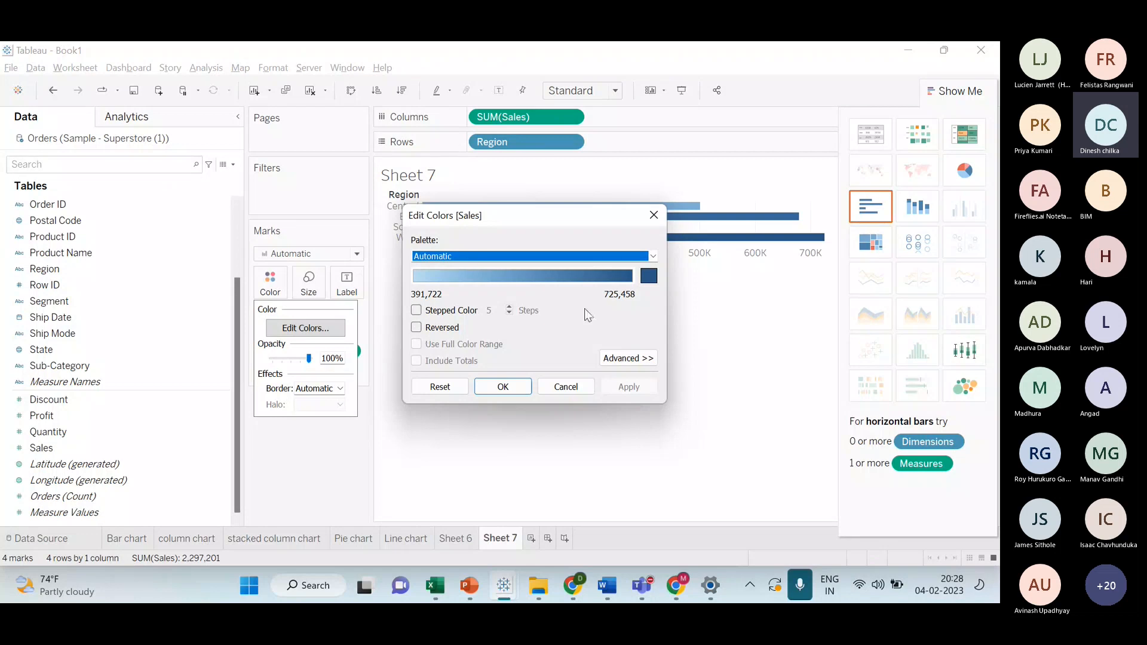
left_click(653, 277)
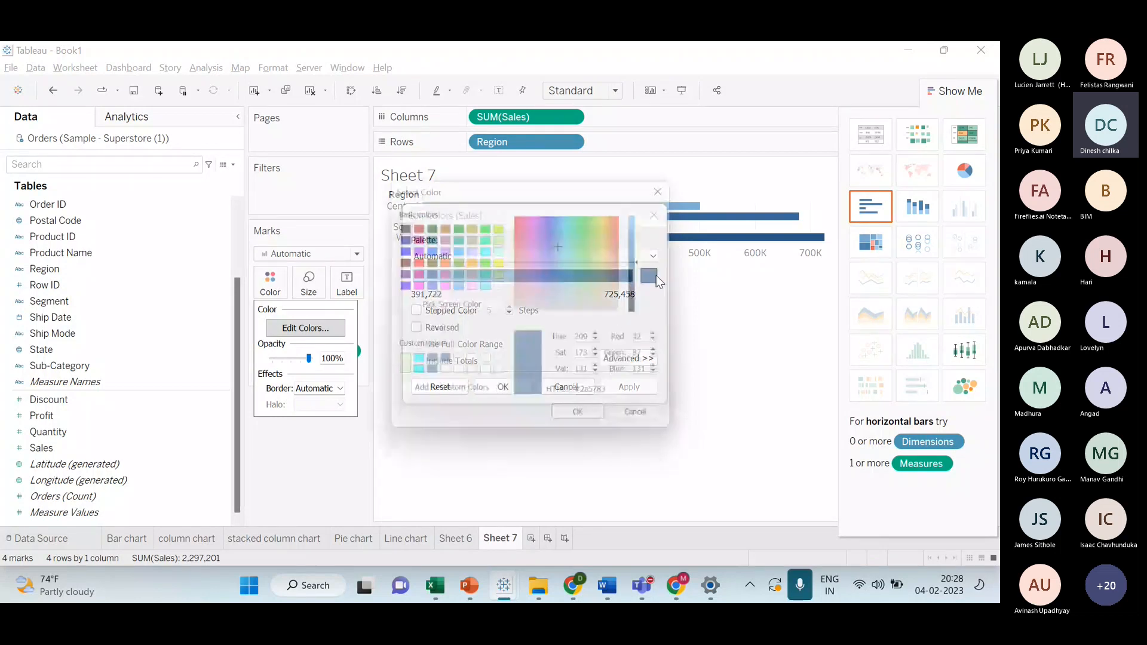
key("Escape")
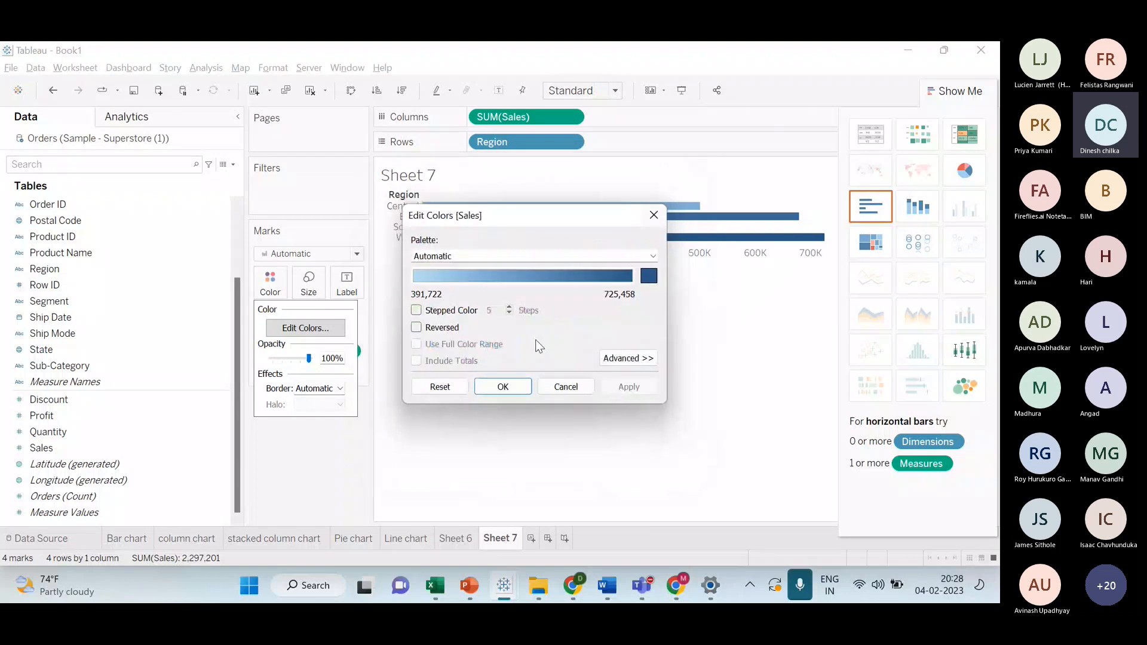
key("Escape")
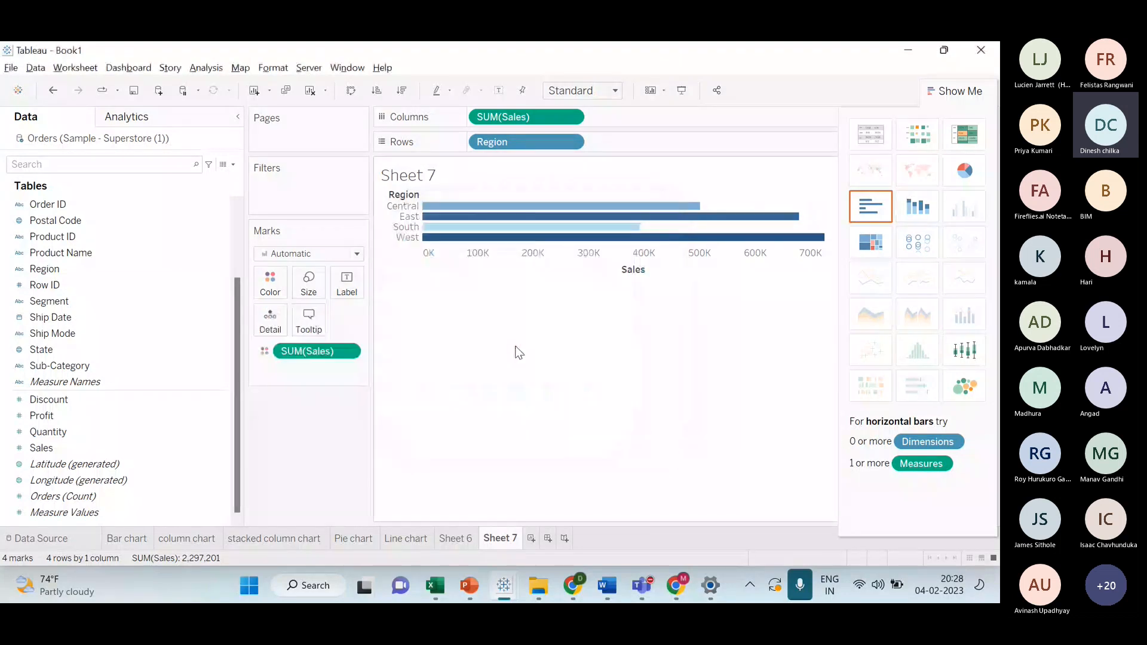
- Replace Sales with Region on Color and examine Region's color palette settings without changing them
left_click_drag(325, 356, 309, 445)
left_click(141, 352)
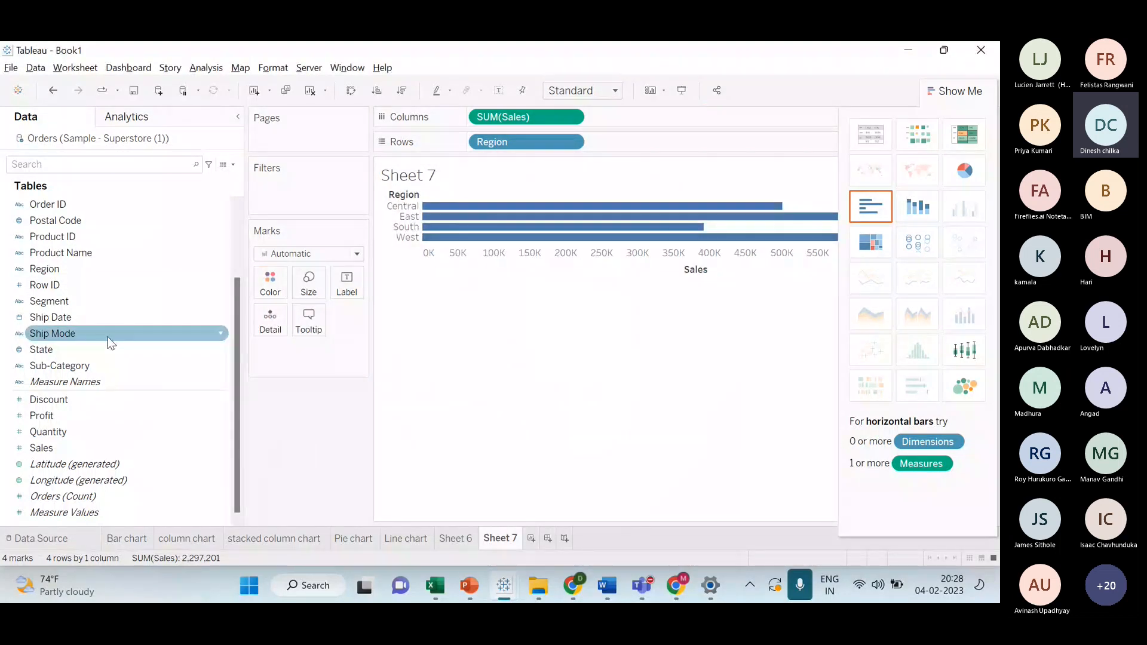
left_click_drag(106, 269, 281, 291)
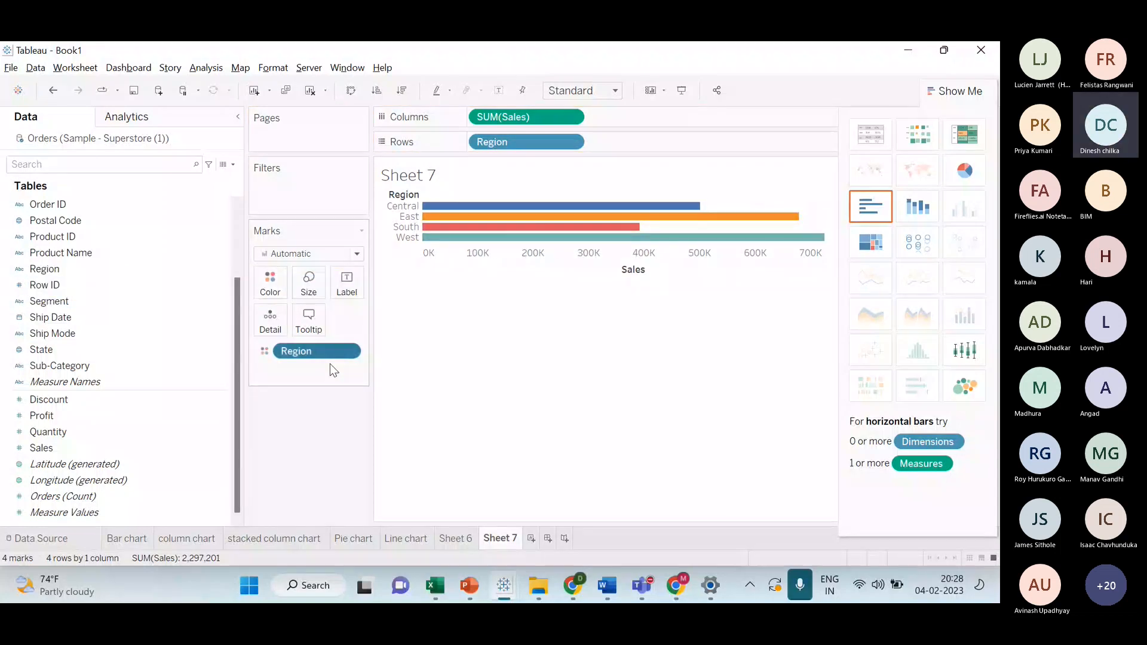
left_click(270, 285)
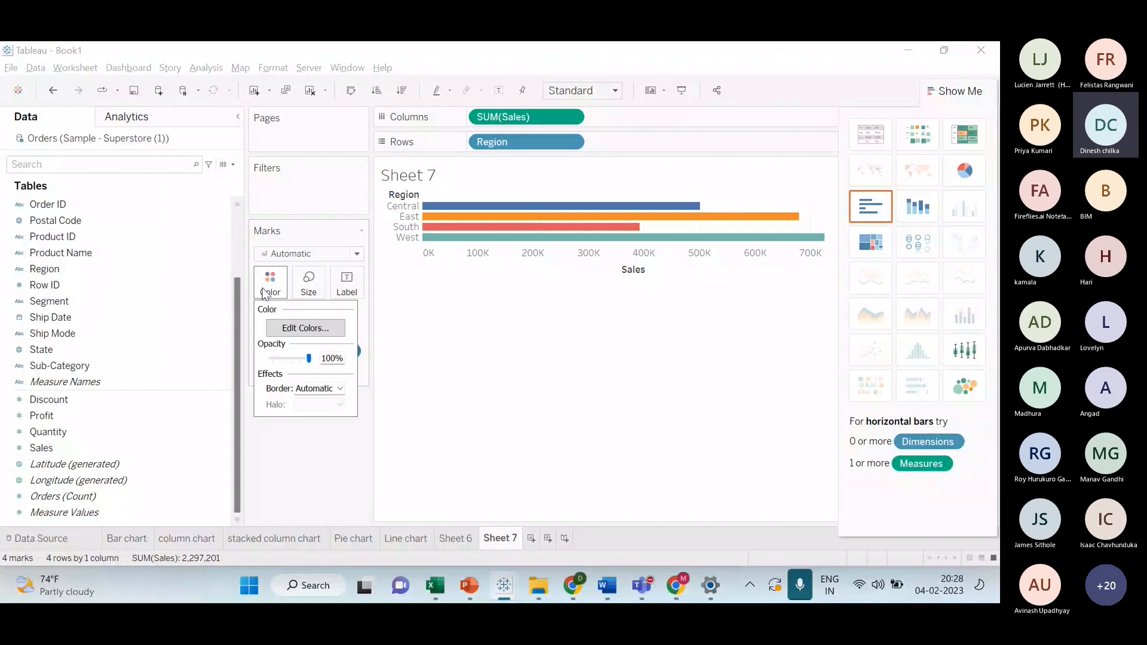
left_click(315, 332)
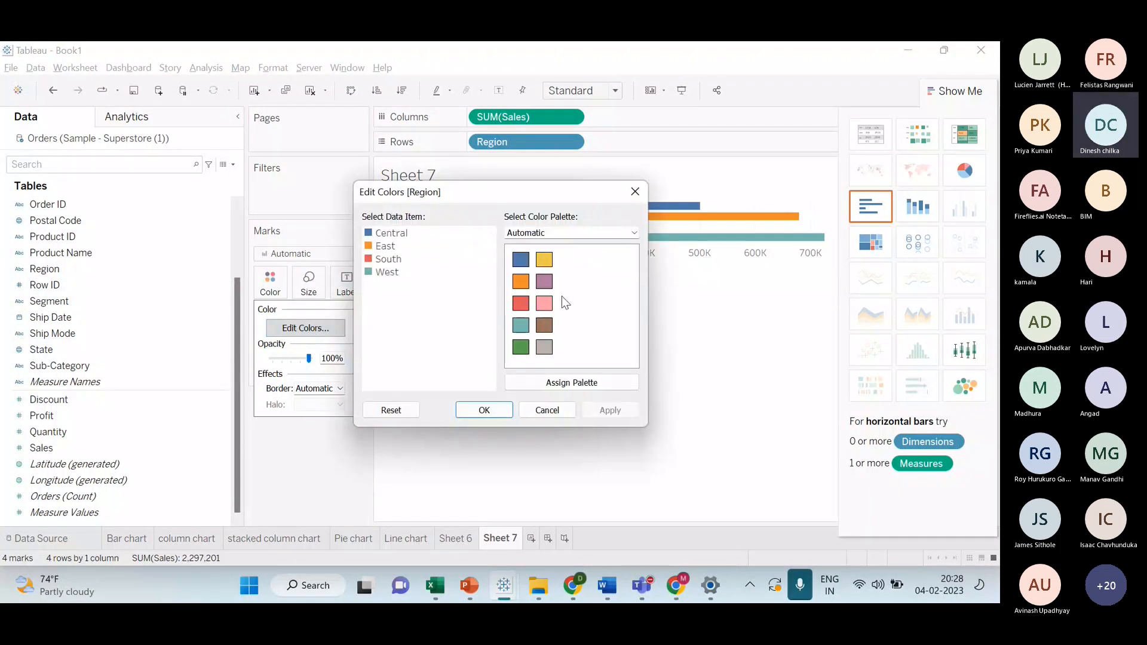
left_click(547, 411)
- Put Sales on Color in place of Region and examine its Edit Colors settings, glancing at the PowerPoint slide for comparison
mouse_move(293, 351)
left_mouse_down()
mouse_move(160, 445)
mouse_move(197, 352)
mouse_move(298, 335)
left_mouse_up()
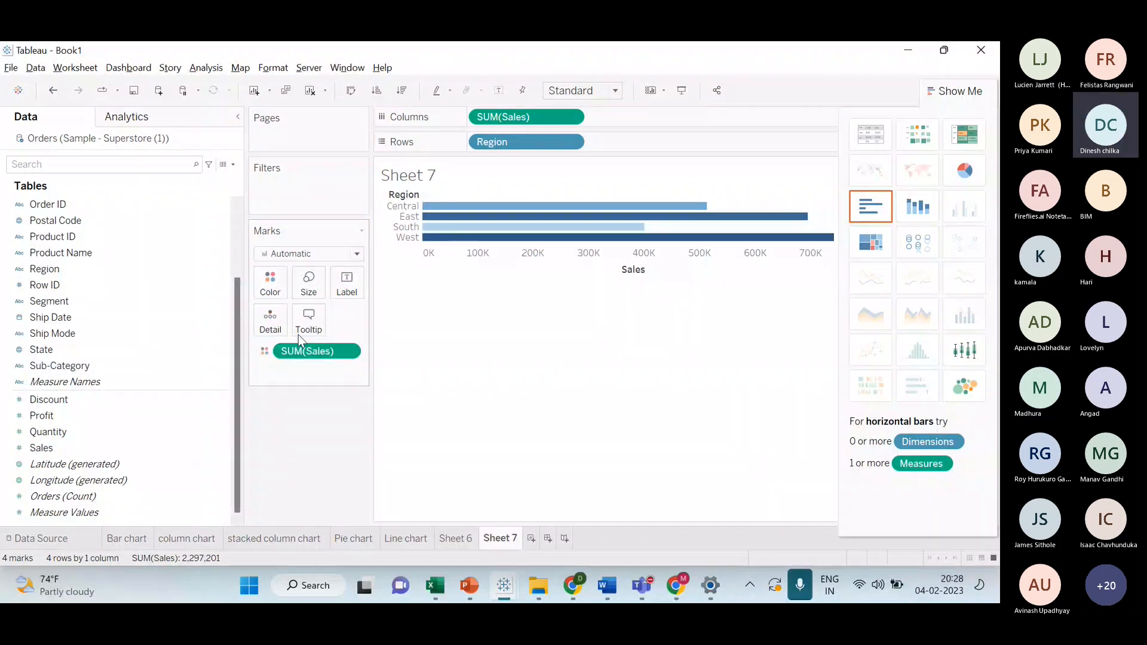
left_click(284, 295)
left_click(318, 330)
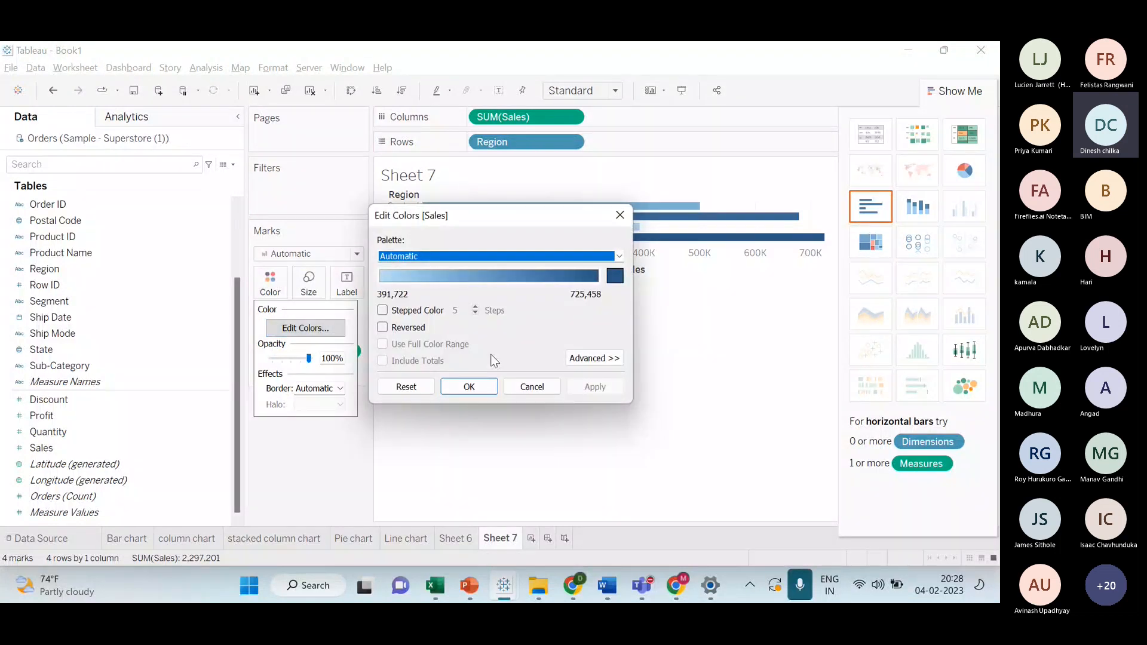
key("alt+Tab")
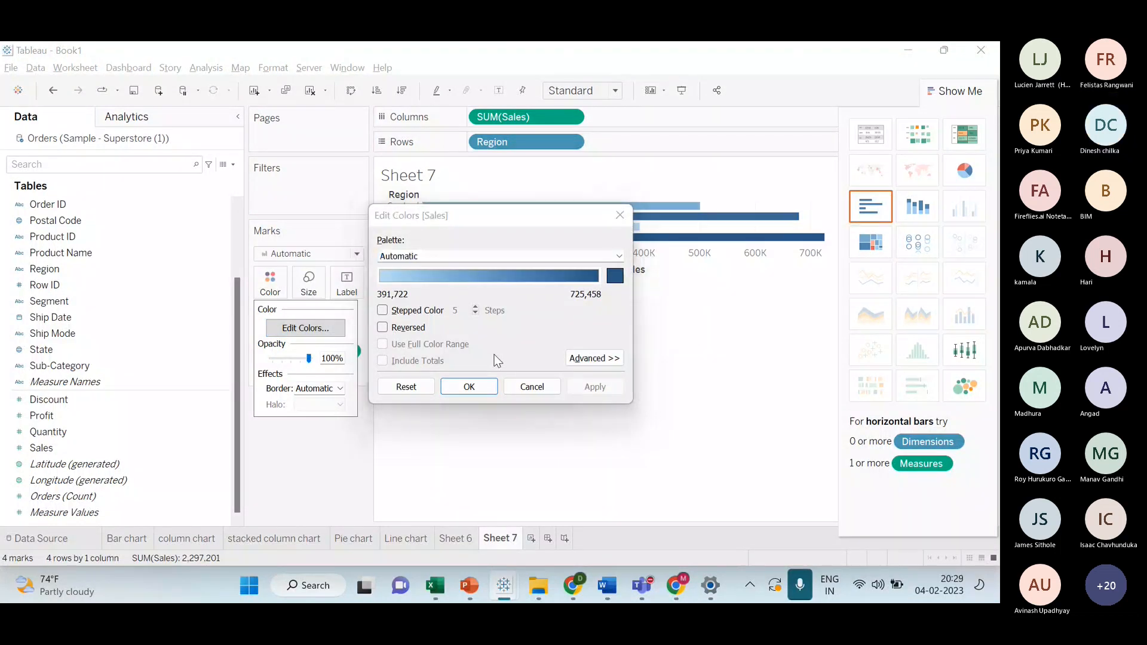
key("alt+Tab")
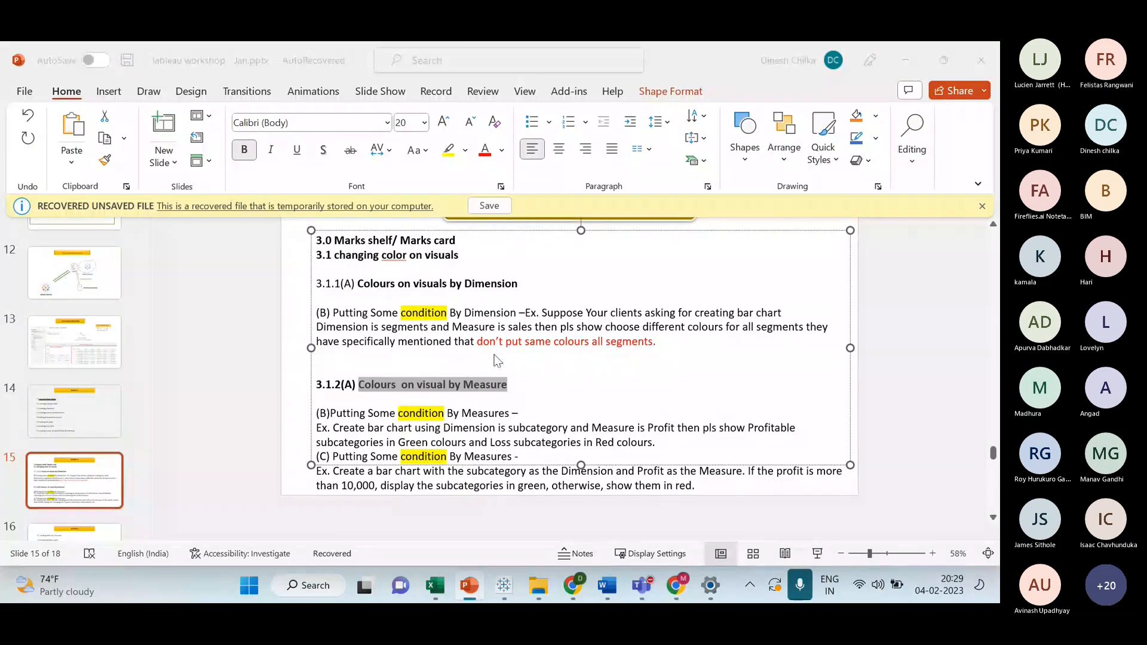
key("alt+Tab")
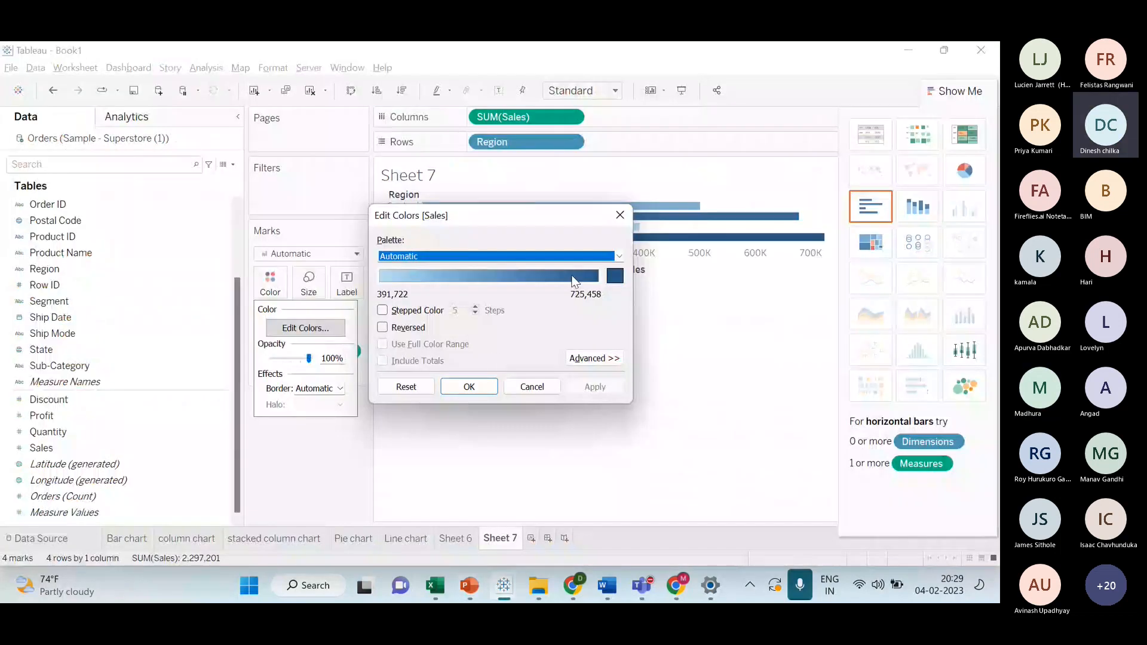
left_click(620, 215)
- Switch to PowerPoint and highlight the headings "Colours on visuals by Dimension" and "Colours on visual by Measure" in turn
key("alt+Tab")
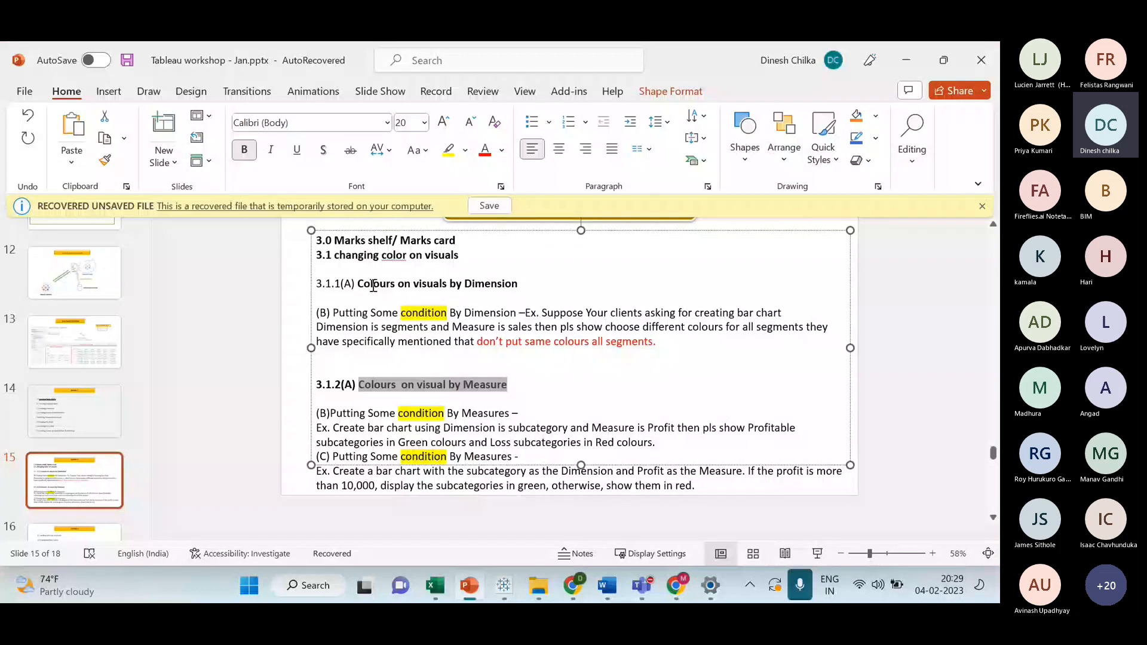
left_click_drag(371, 284, 492, 282)
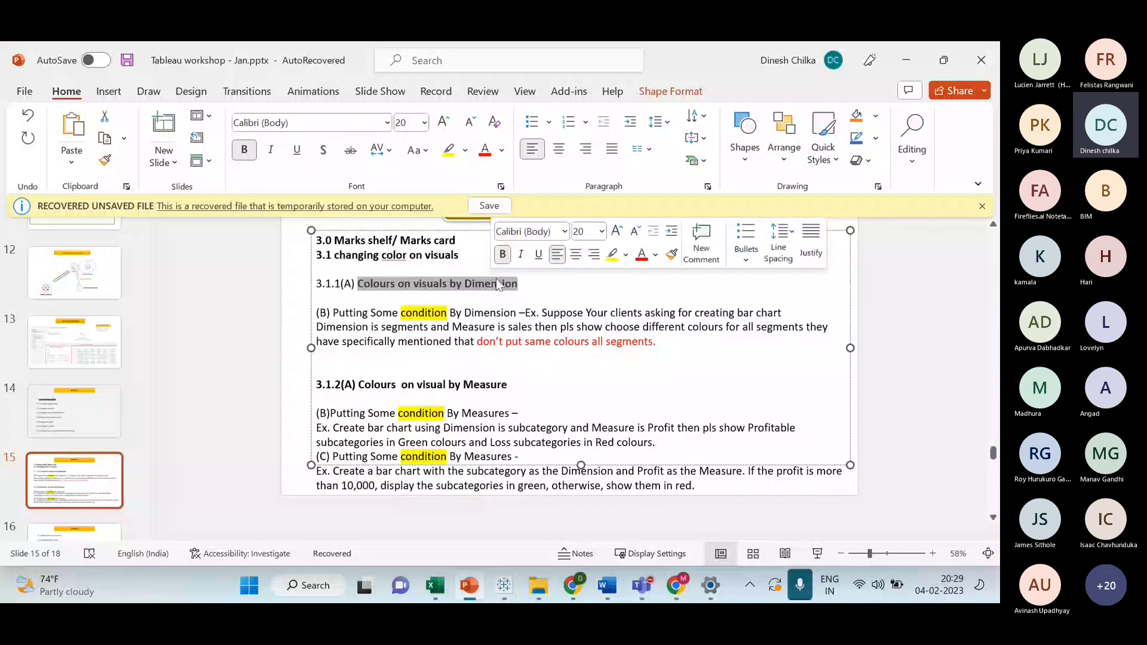
left_click_drag(359, 384, 497, 390)
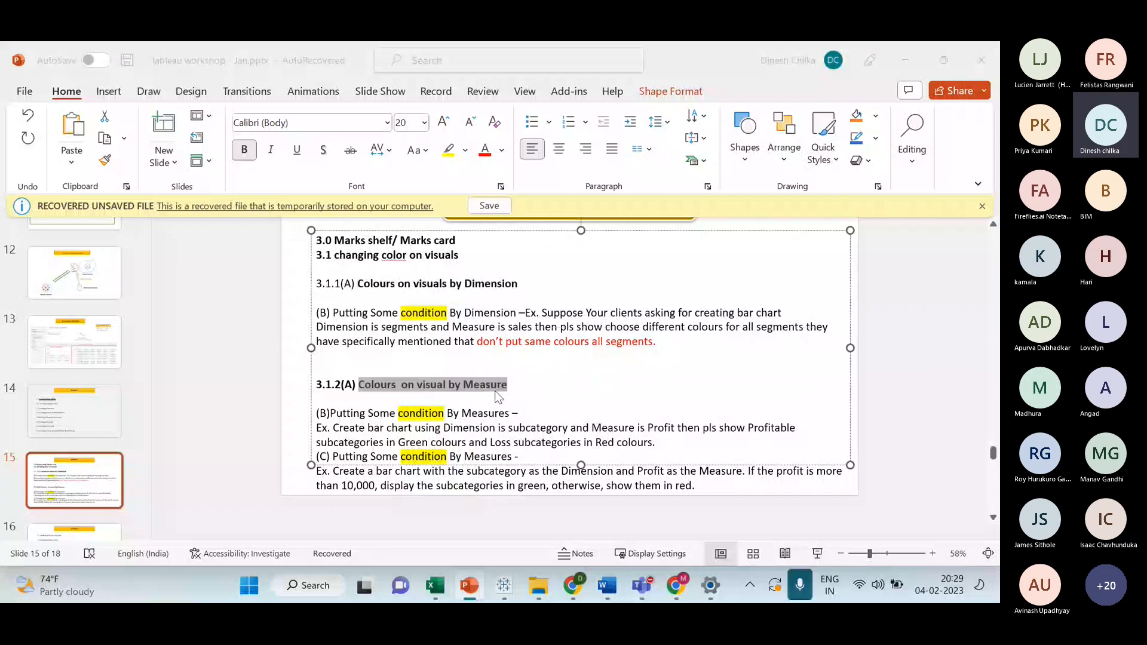
- Switch to Tableau, replace Sales with Segment on Color and select the Lightning Default palette for it
key("alt+Tab")
left_click_drag(335, 351, 250, 424)
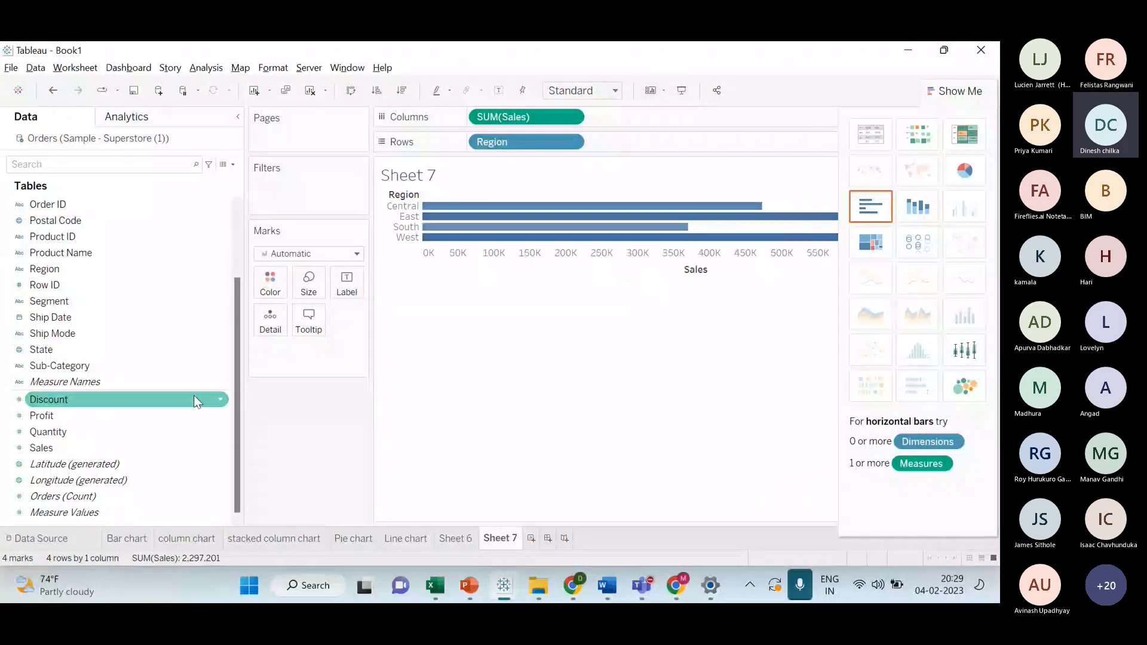
left_click_drag(49, 301, 258, 289)
left_click(268, 289)
left_click(331, 330)
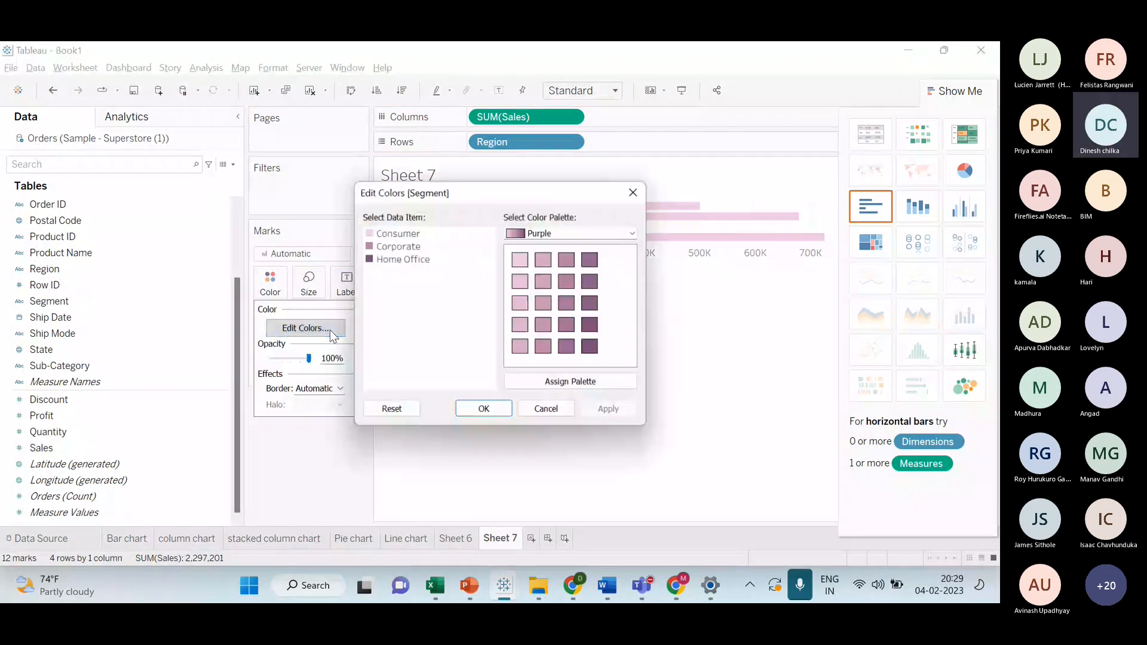
left_click(580, 233)
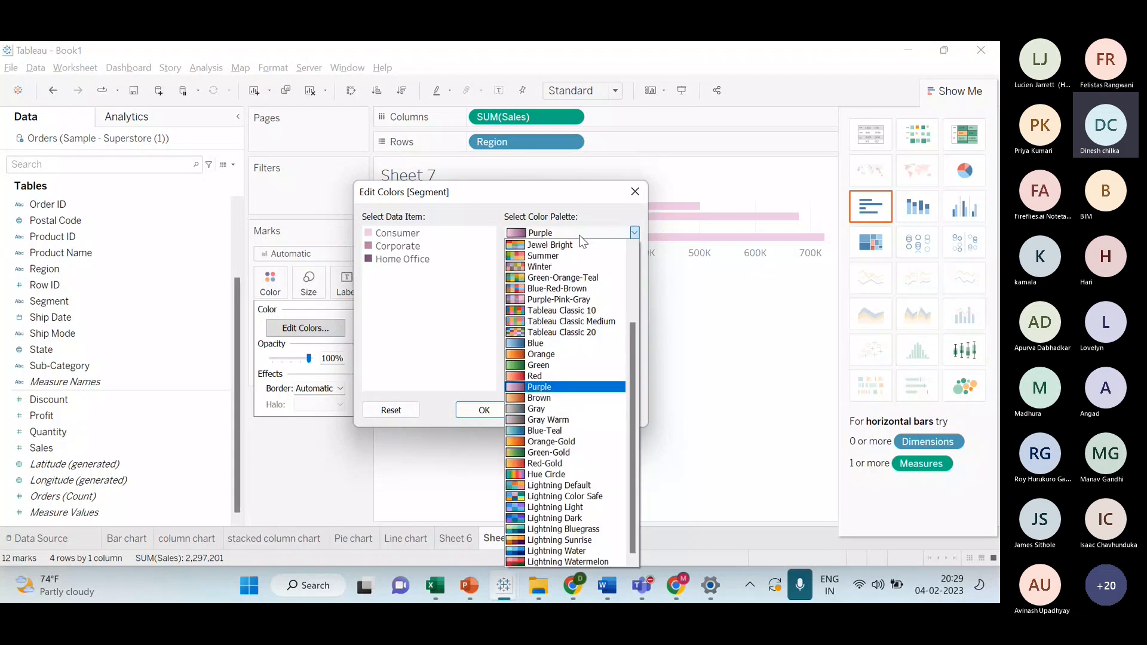
left_click(574, 490)
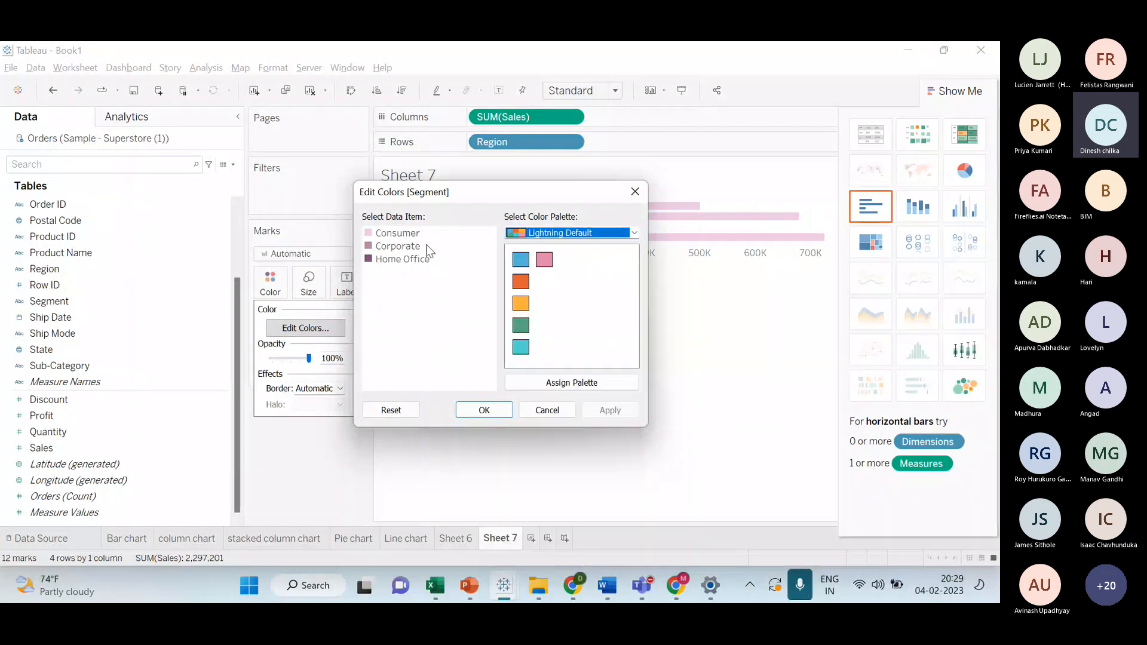
- Switch Segment's color palette to Purple, accept the colors, and take Segment off Color
left_click(561, 235)
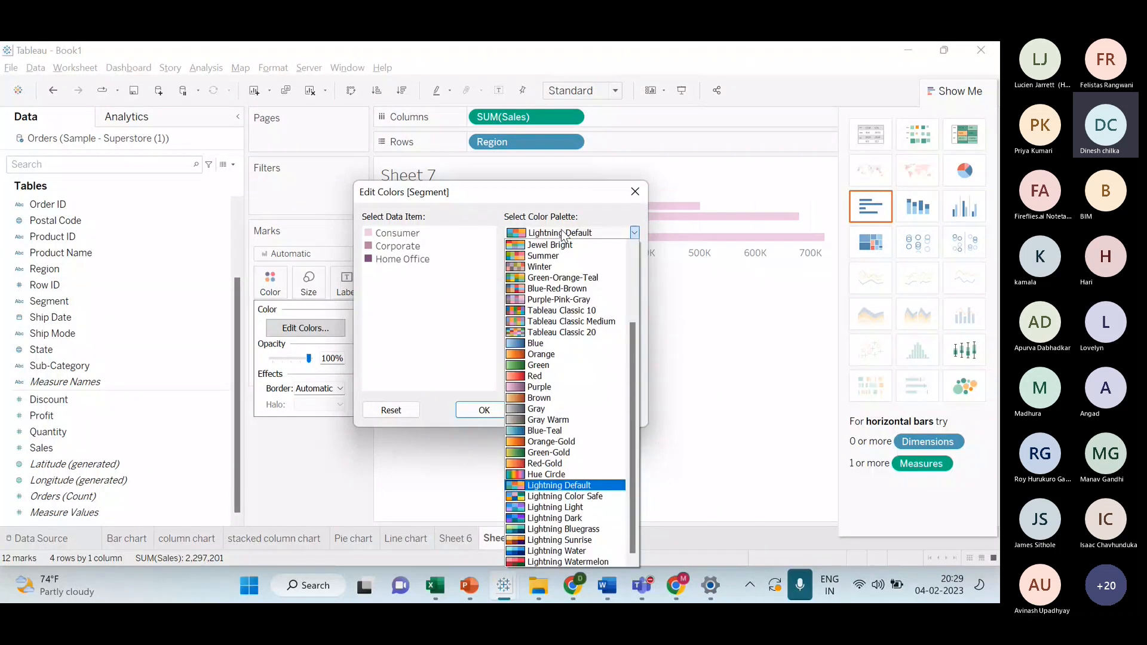
left_click(544, 387)
left_click(562, 387)
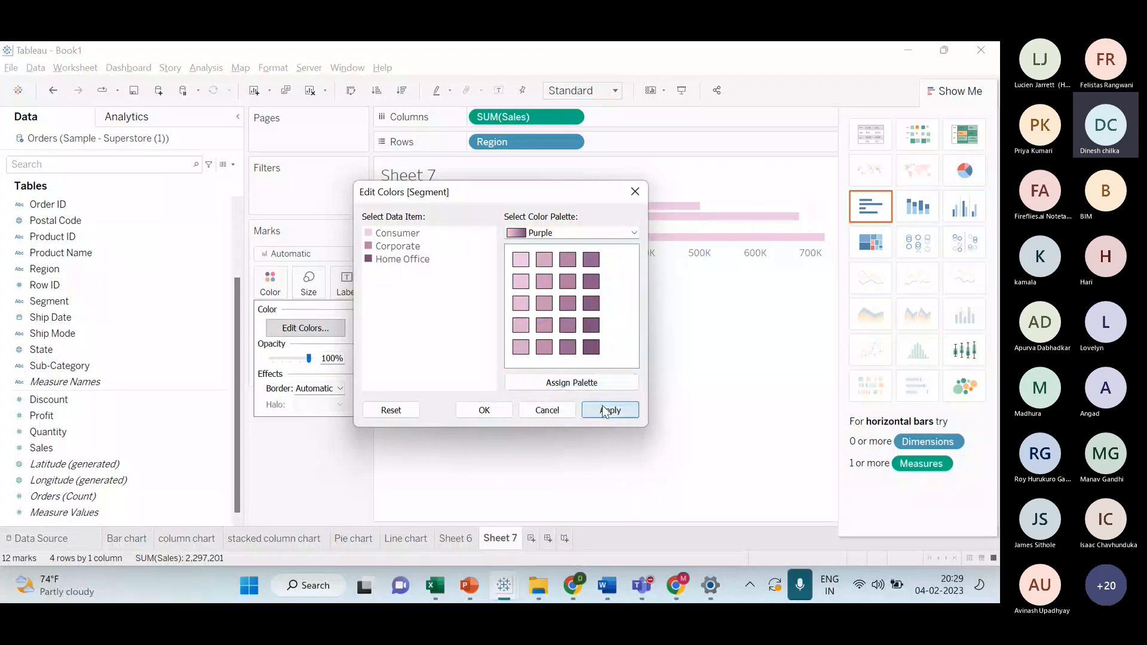
left_click(605, 409)
left_click(485, 411)
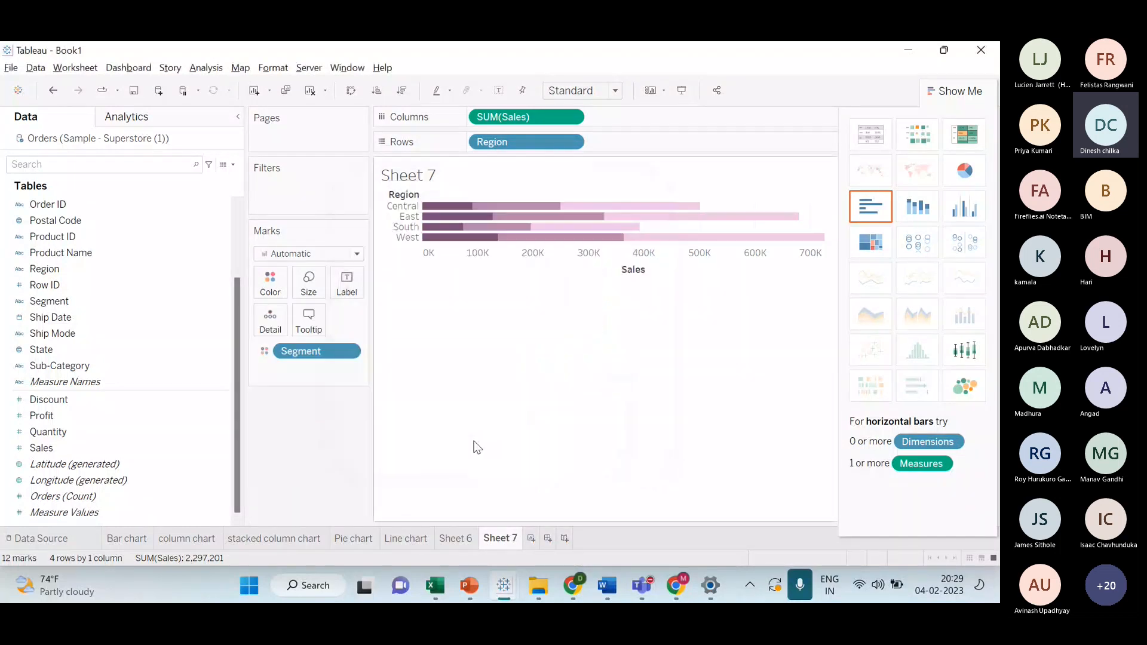
left_click_drag(306, 351, 318, 402)
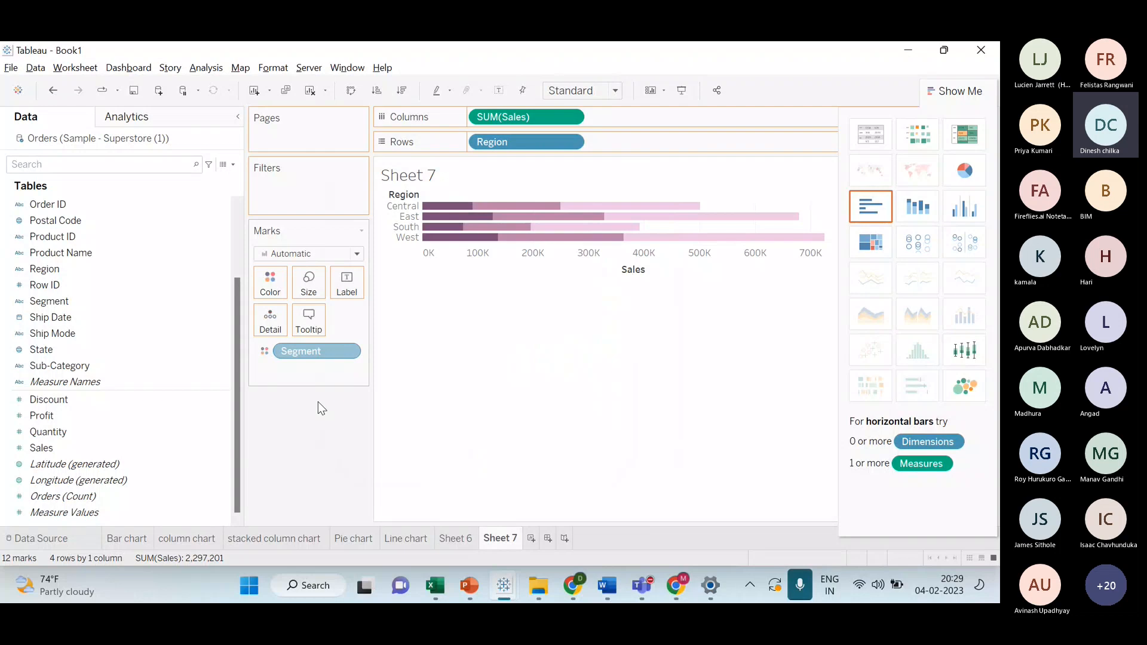
- Switch to PowerPoint and highlight the start of the "Putting Some condition By Measures" example in item (B)
key("alt+Tab")
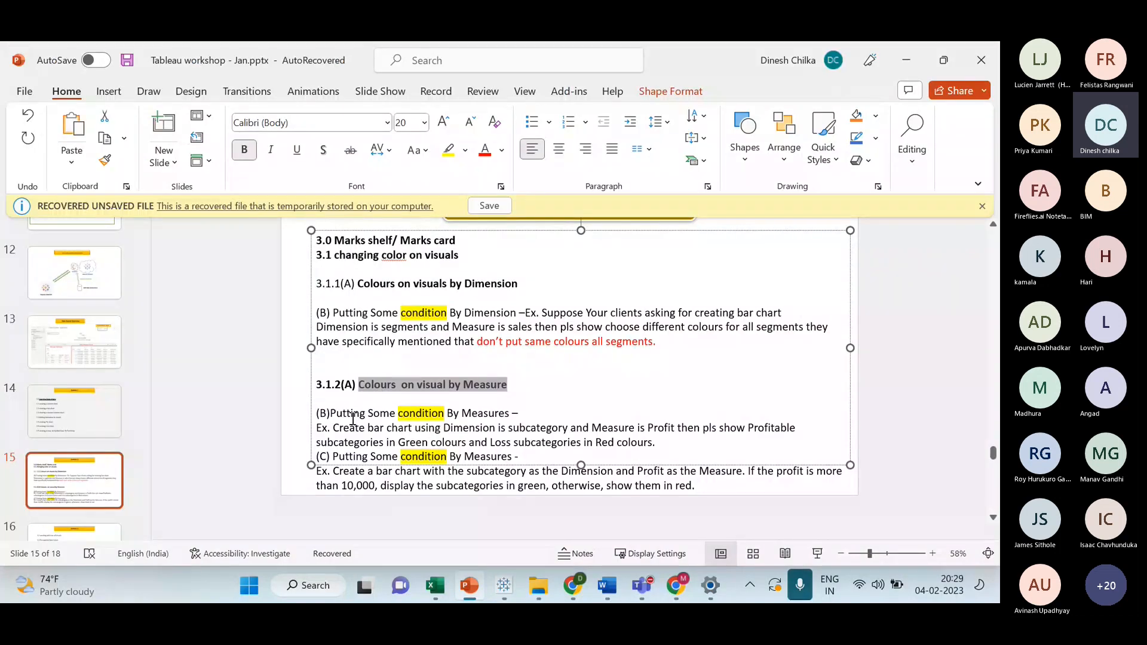
left_click_drag(330, 414, 507, 429)
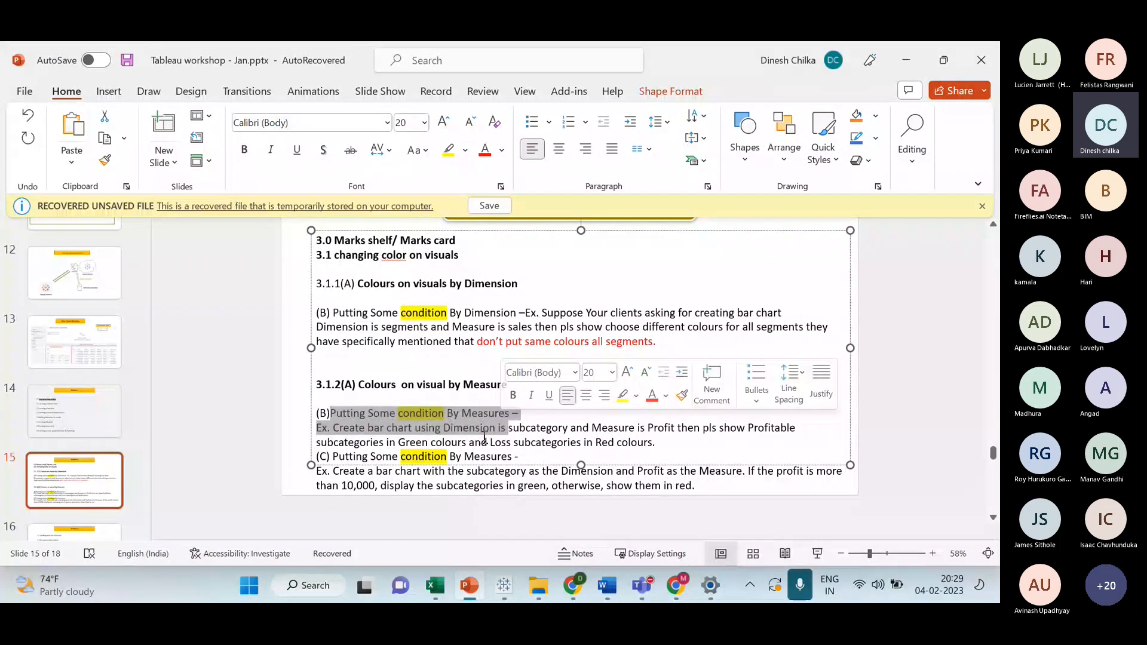
- Switch to Tableau, color the bars by Sales, enable Stepped Color and show the advanced options in its color settings
key("alt+Tab")
mouse_move(42, 448)
left_mouse_down()
mouse_move(100, 431)
mouse_move(272, 287)
mouse_move(281, 291)
left_mouse_up()
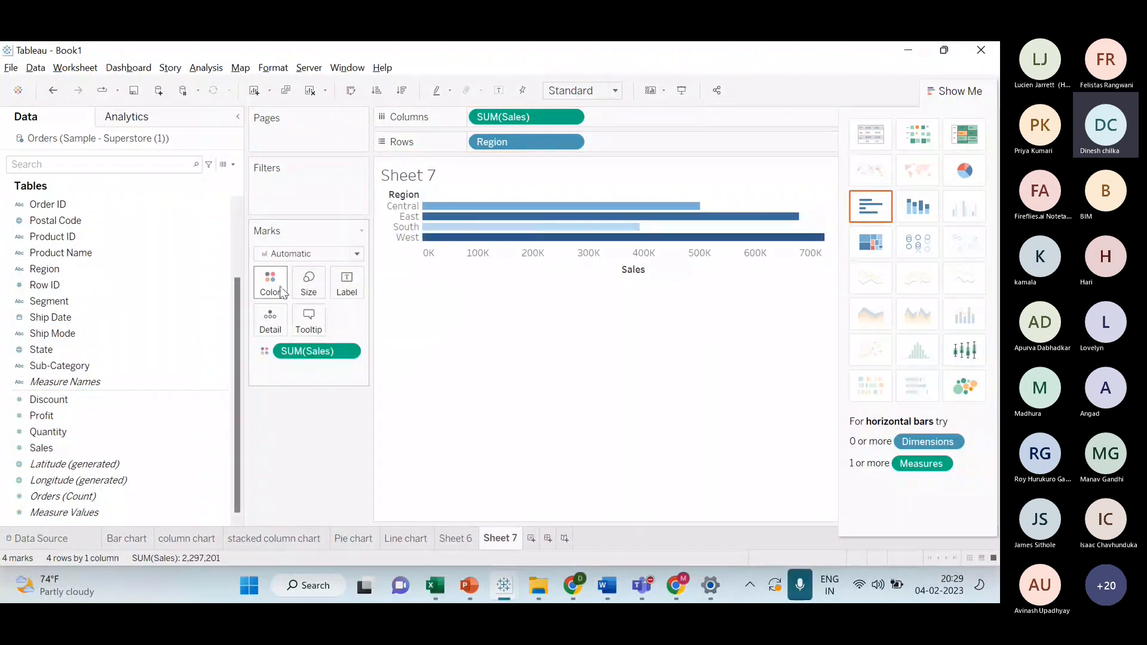
left_click(282, 292)
left_click(301, 327)
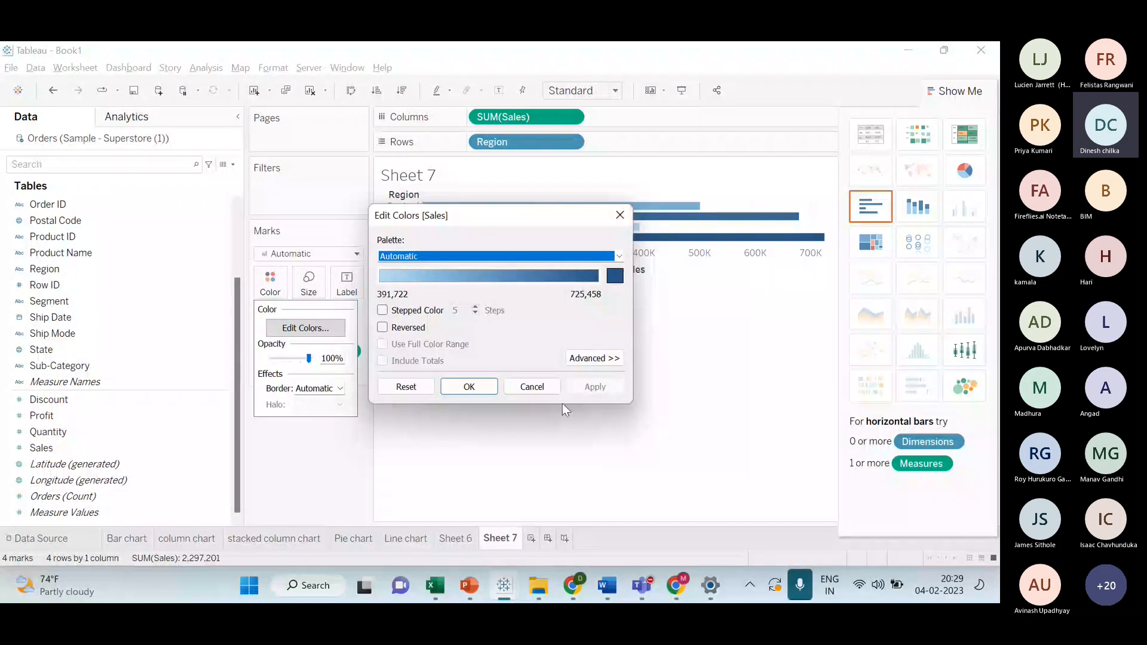
left_click(382, 310)
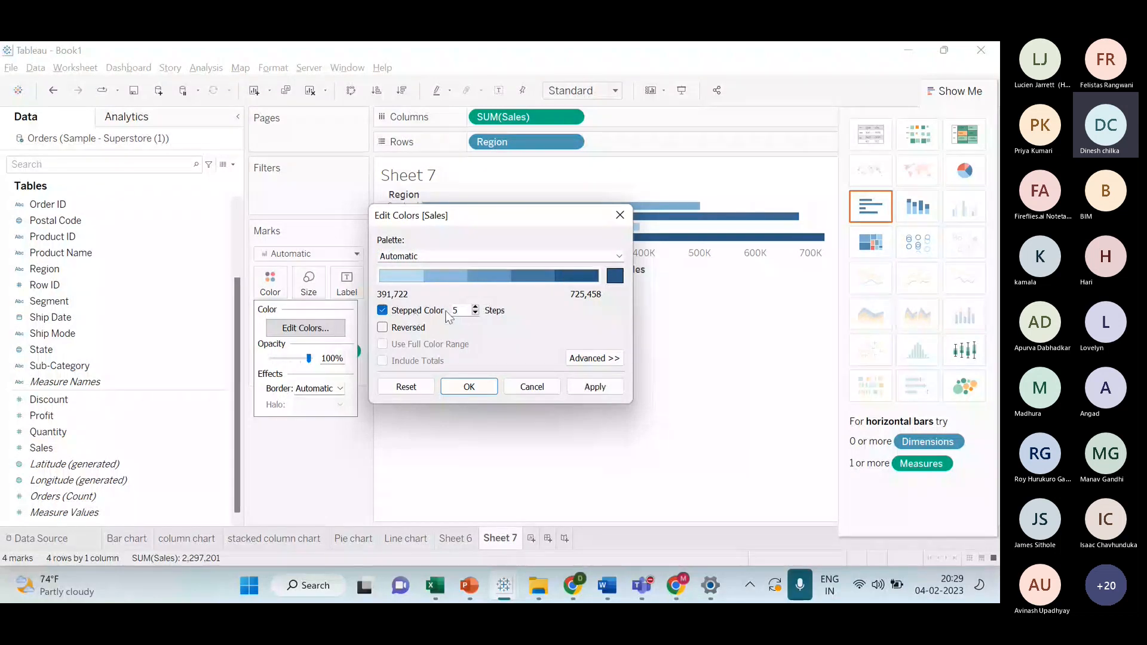
left_click(602, 358)
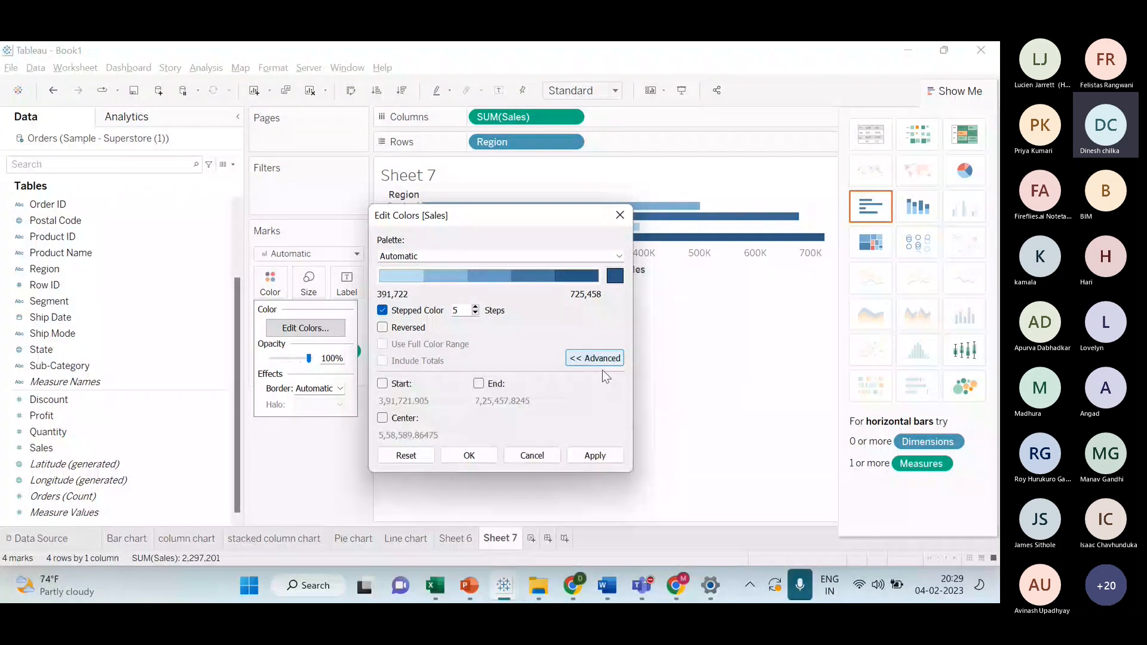
- Set the custom end color of the stepped Sales palette to bright green, #00ff7f
left_click(615, 275)
left_click(451, 270)
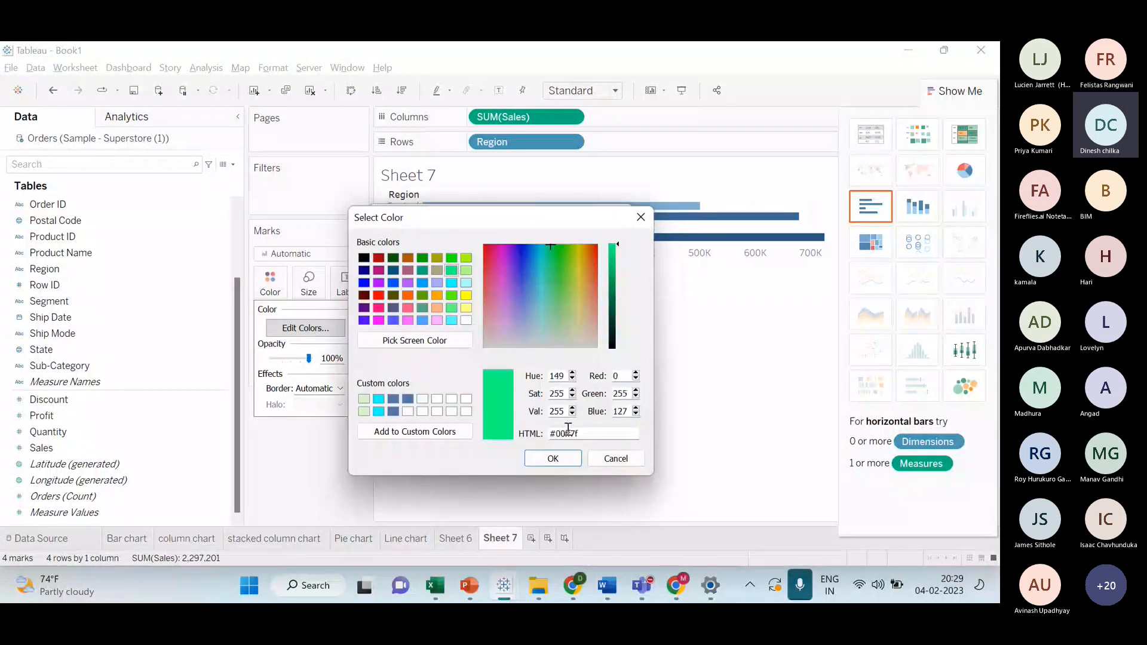
left_click(555, 458)
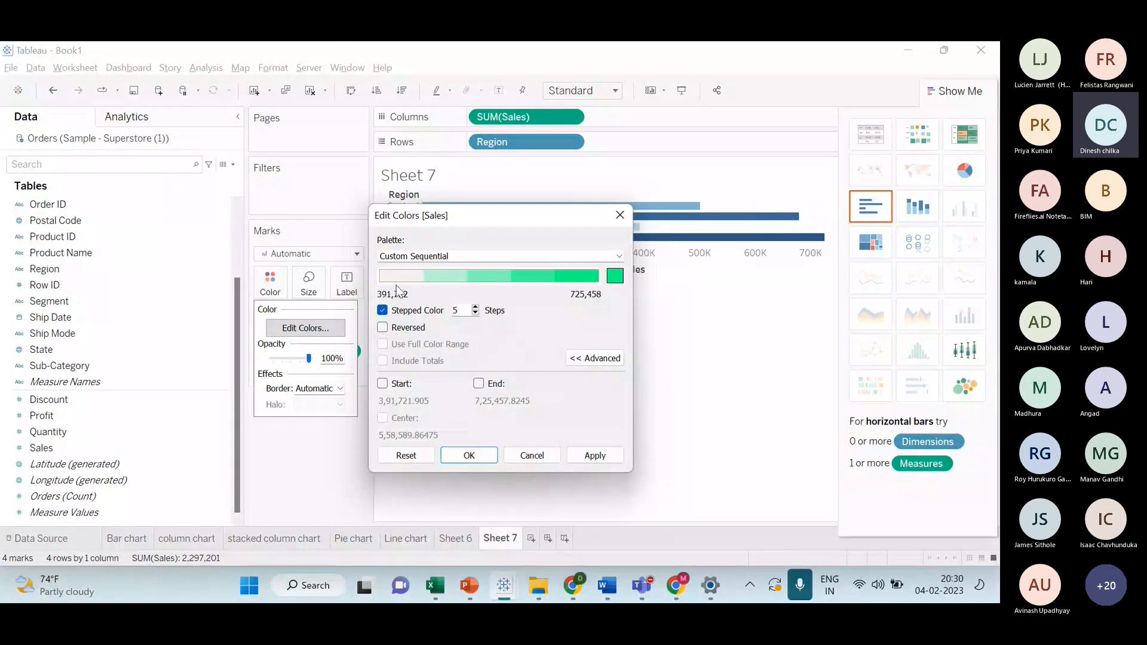
- Set the stepped Sales palette to 3 steps, apply it and accept the color settings
left_click(476, 313)
left_click(475, 313)
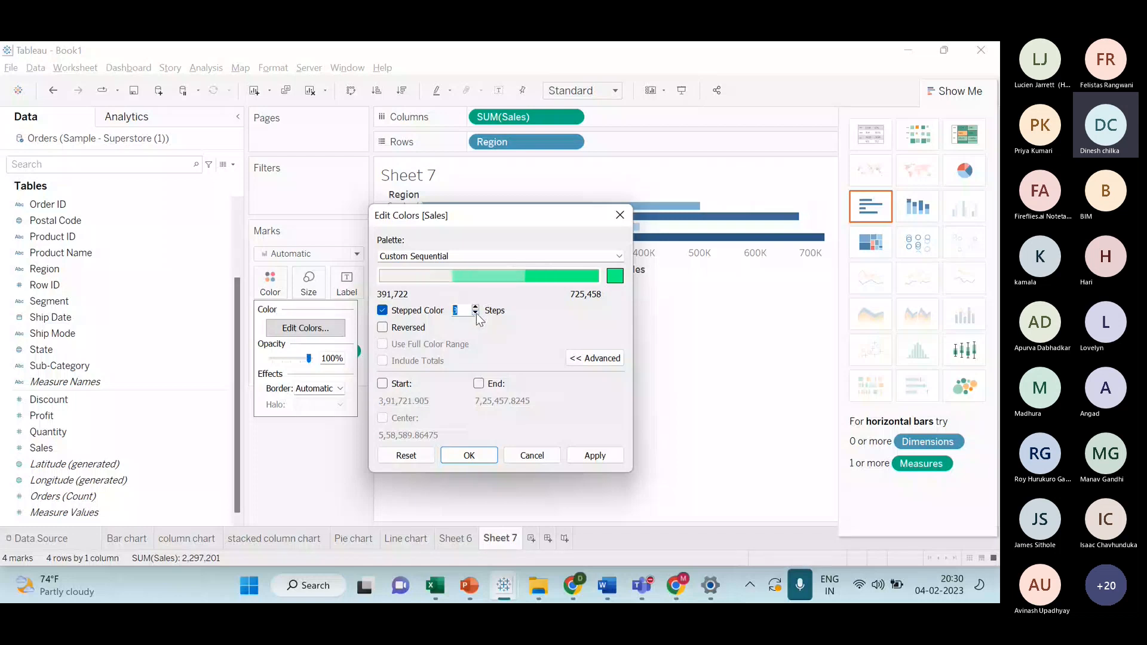
left_click(476, 313)
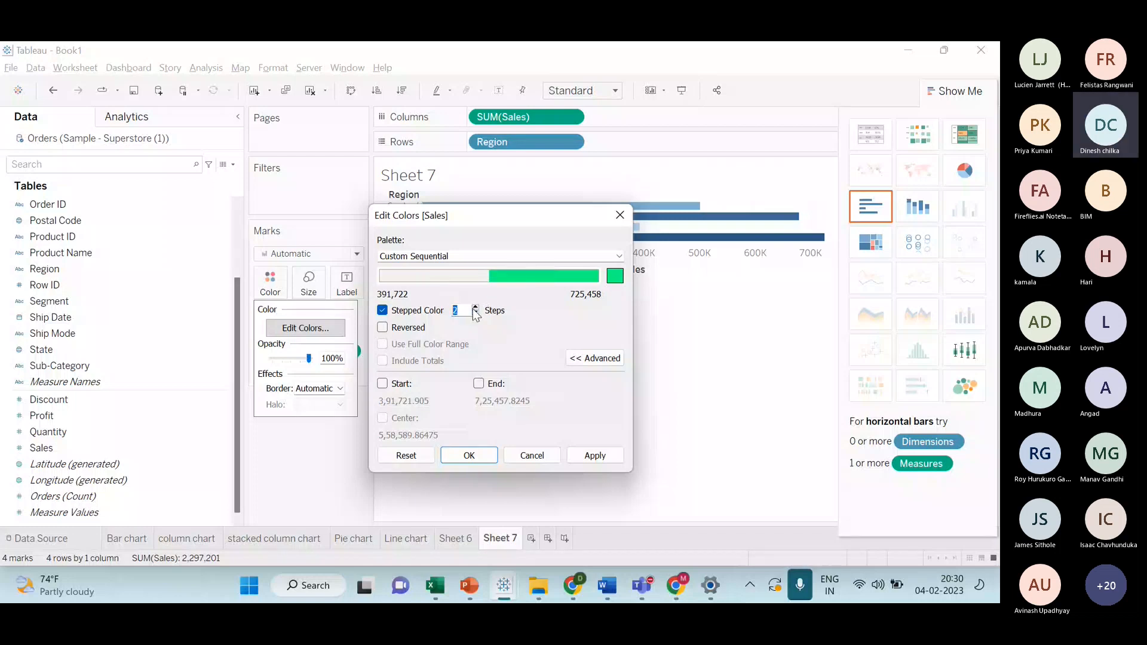
left_click(475, 307)
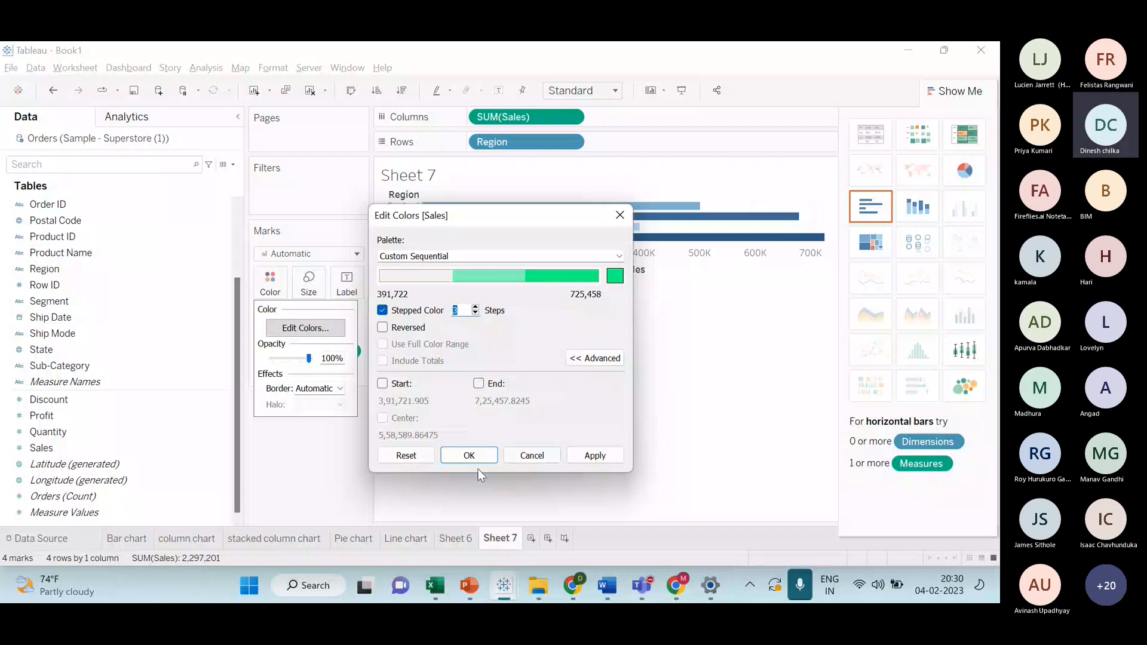
left_click(593, 457)
left_click(469, 457)
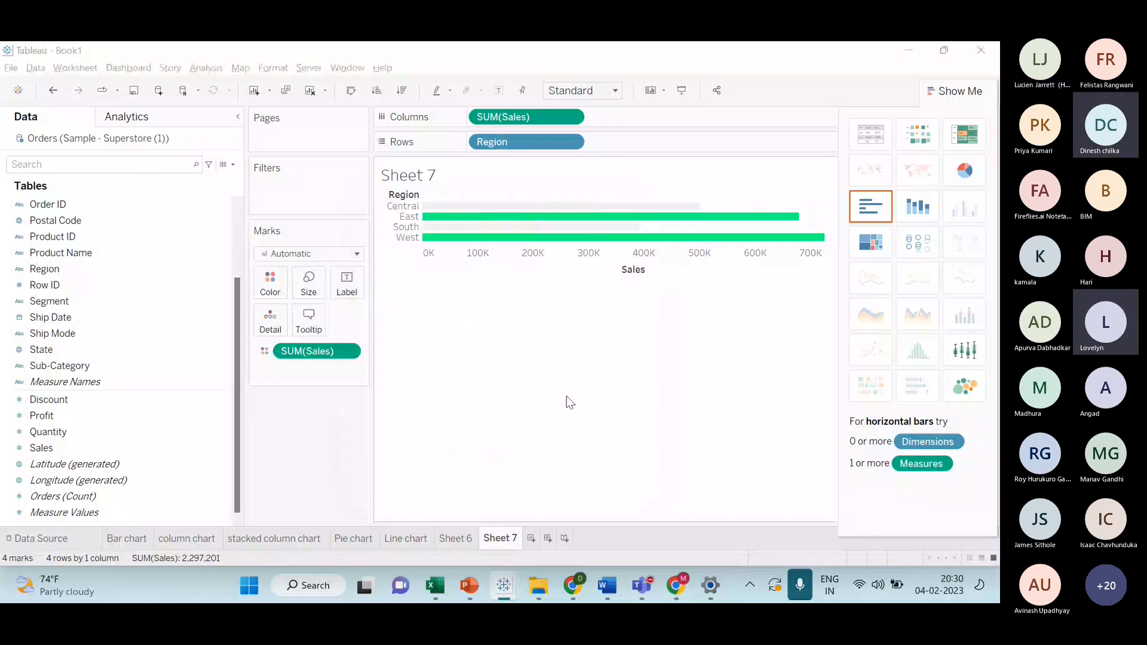
- Switch to PowerPoint and go over the "Putting Some condition By Measures" example in item (B)
key("alt+Tab")
key("alt+Tab")
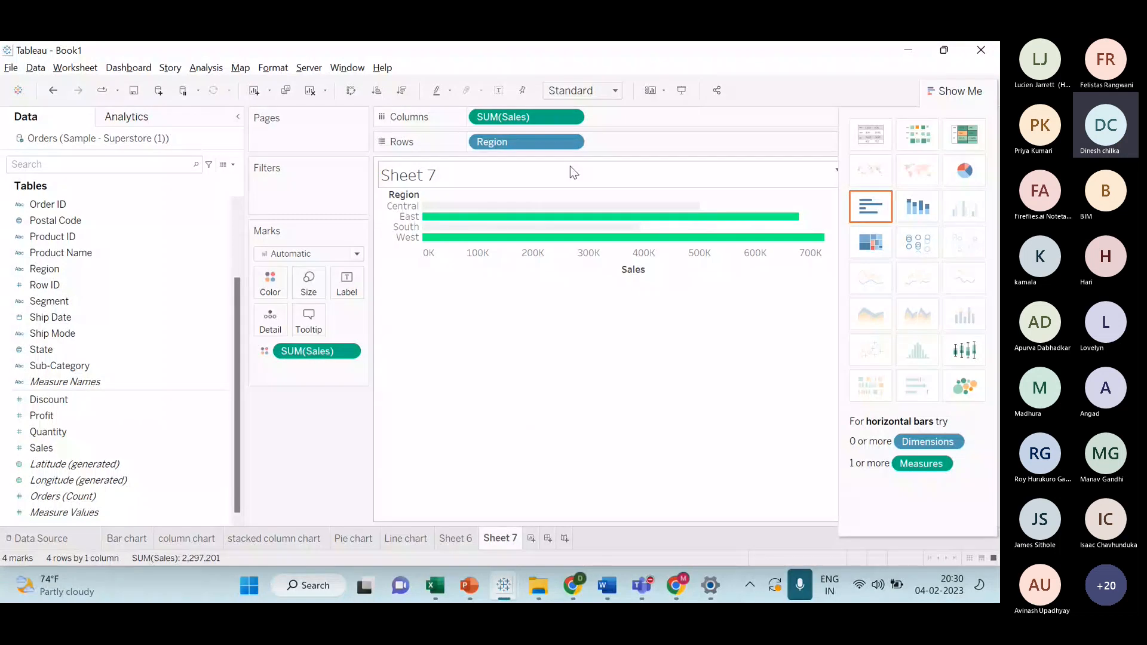
key("alt+Tab")
left_click(449, 444)
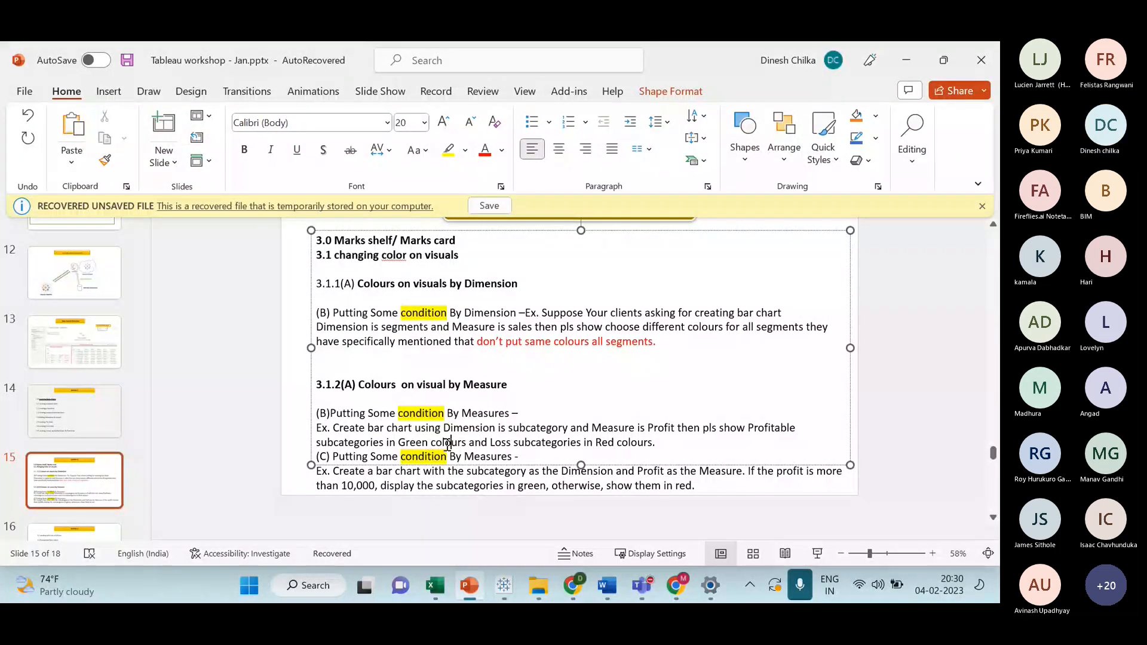
left_click(332, 414)
left_click_drag(342, 416, 660, 440)
left_click(453, 442)
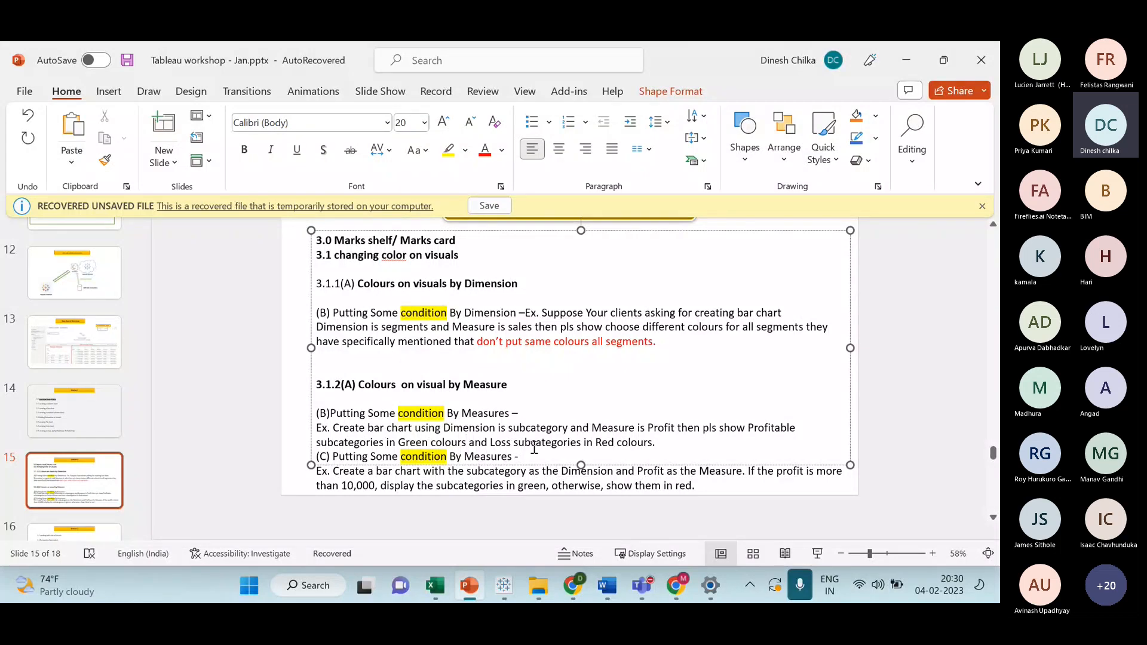
- Switch to Tableau and undo the latest changes to the Sales by Region chart, including Sales on Color
key("alt+Tab")
key("ctrl+z")
key("ctrl+z")
key("ctrl+z")
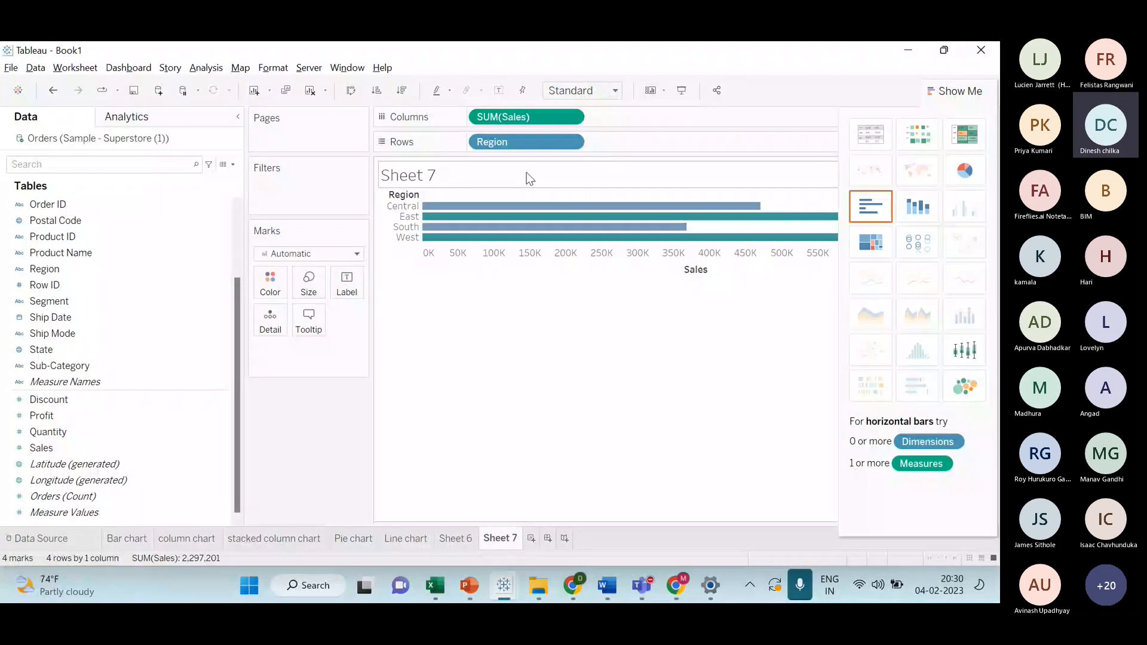
- Switch to PowerPoint and highlight item (B)'s instruction to create a bar chart of Profit by subcategory
key("alt+Tab")
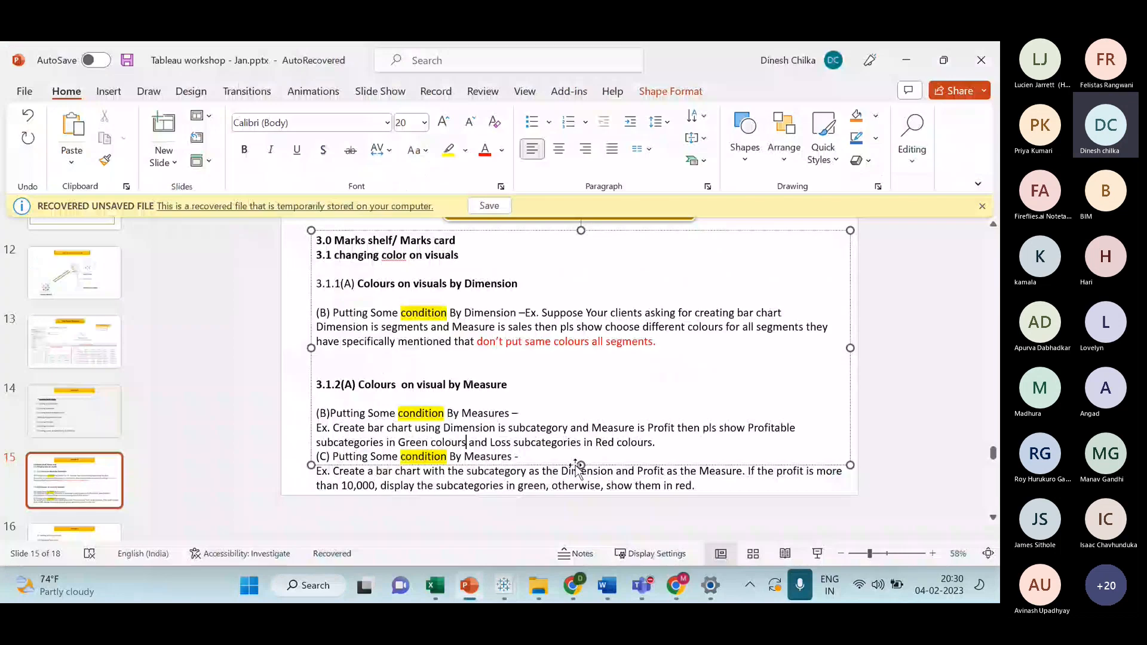
left_click_drag(332, 428, 429, 442)
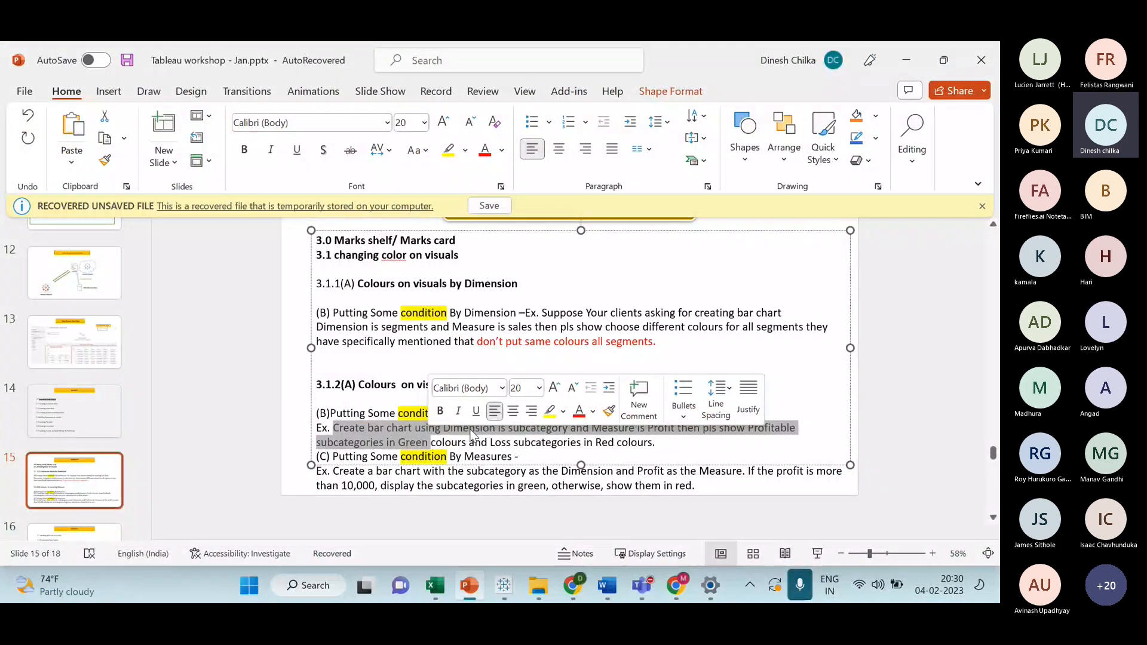
left_click(472, 433)
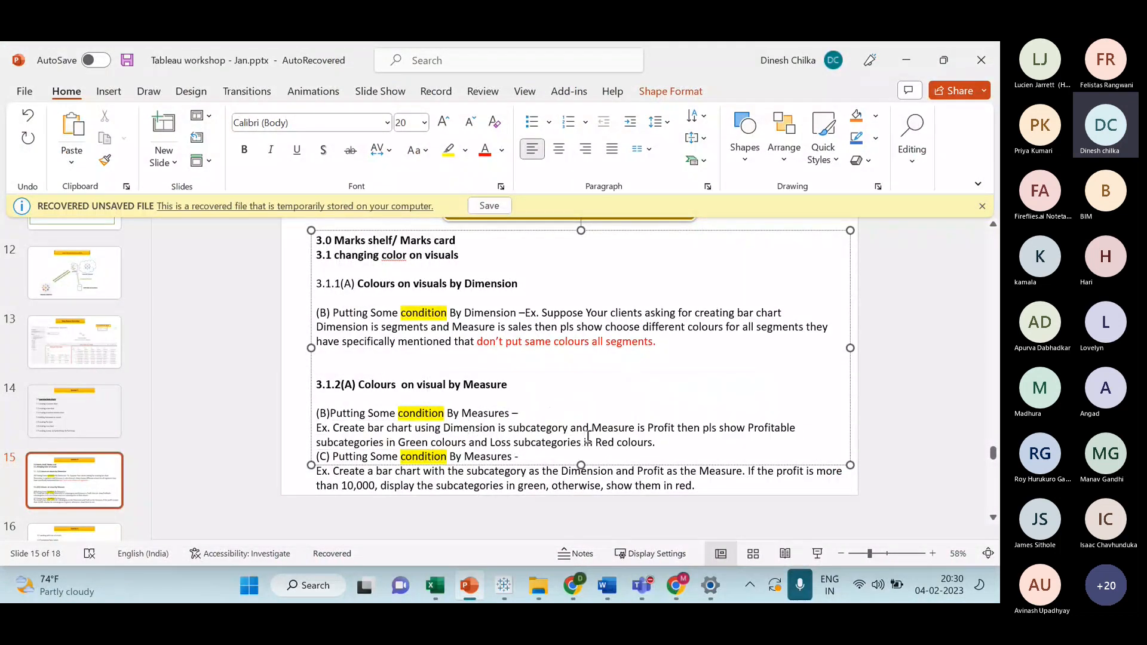
- Switch to Tableau, build a horizontal bar chart of Profit by Sub-Category and sort it in descending order with mark labels
key("alt+Tab")
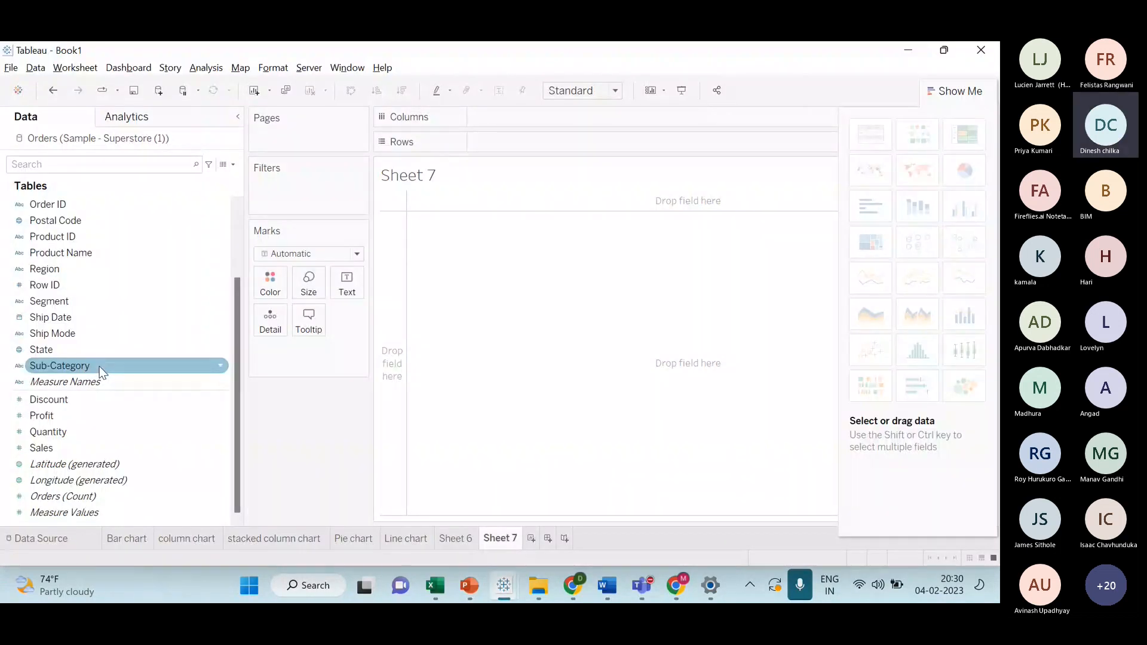
left_click(104, 414, "ctrl")
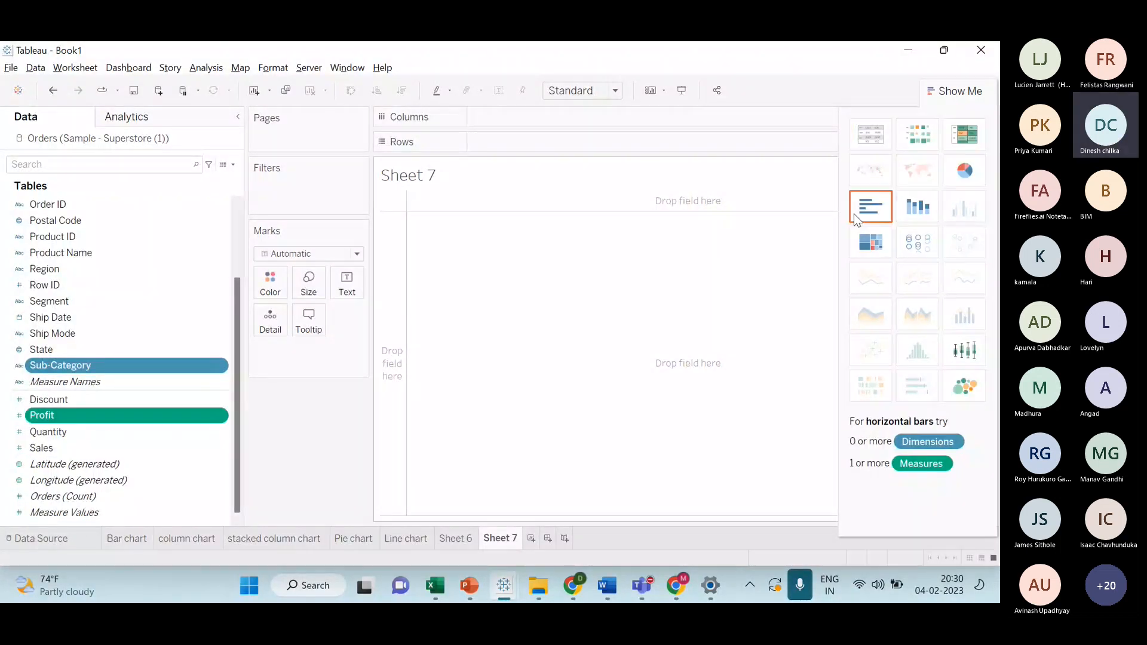
left_click(863, 215)
mouse_move(629, 333)
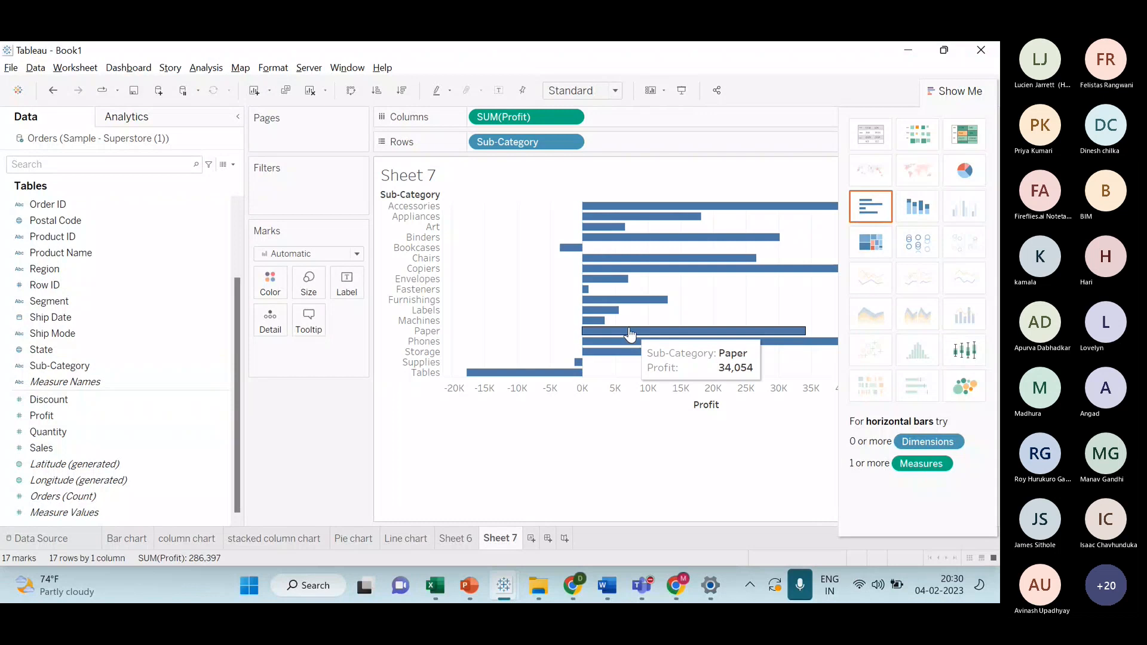
left_click(401, 91)
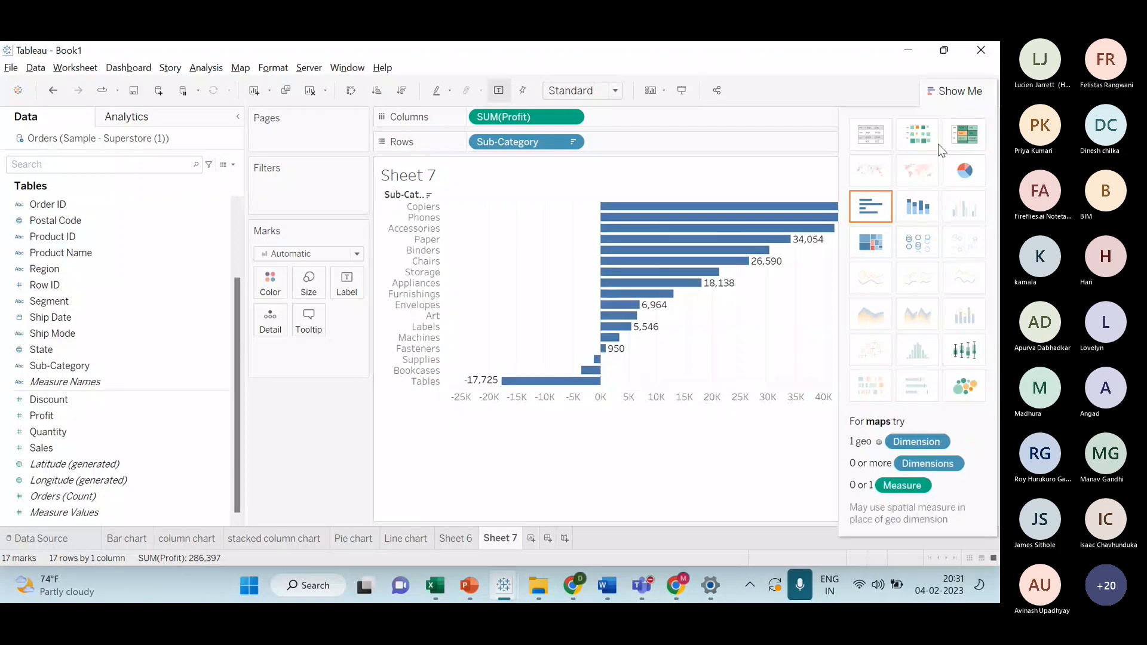
- Hide the Show Me chart choices and fit the Profit chart to Entire View
left_click(954, 91)
left_click(614, 90)
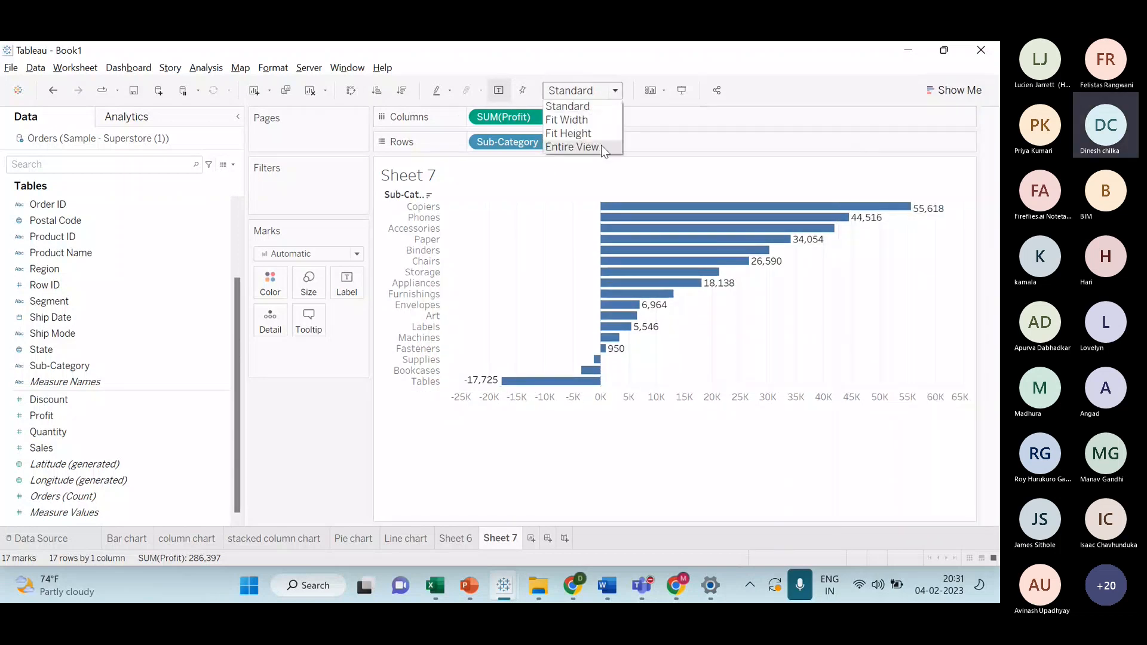
left_click(601, 144)
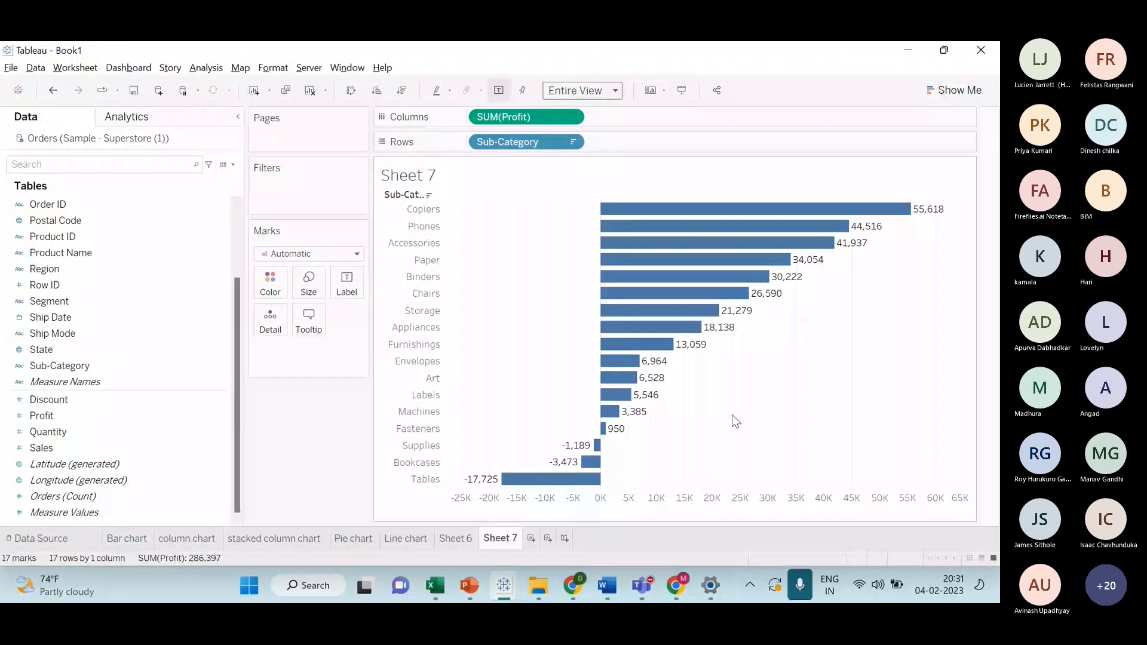
- Switch to PowerPoint and highlight the bar chart, dimension and "Measure is Profit" requirements of item (B) in turn
key("alt+Tab")
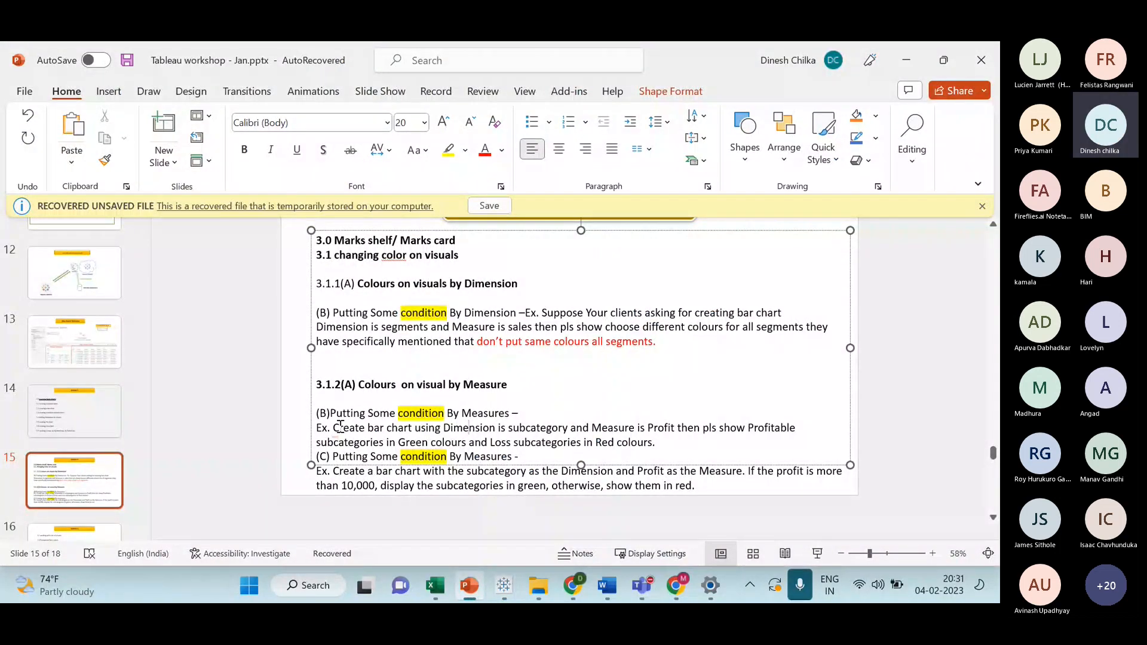
double_click(336, 427)
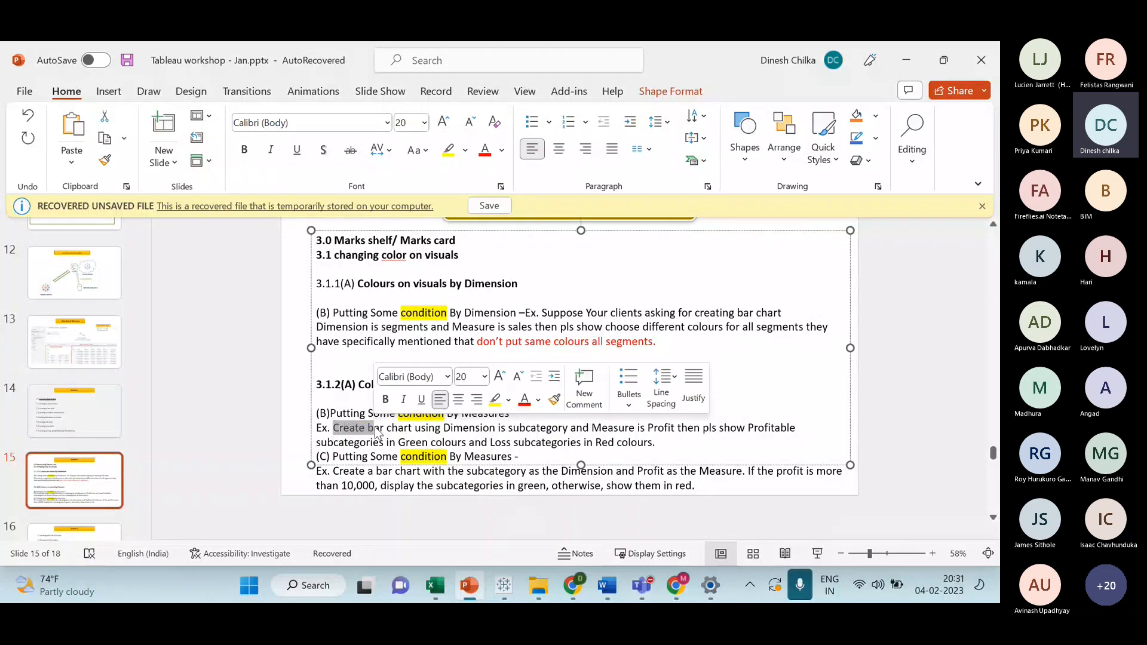
key("alt+Tab")
key("alt+Tab")
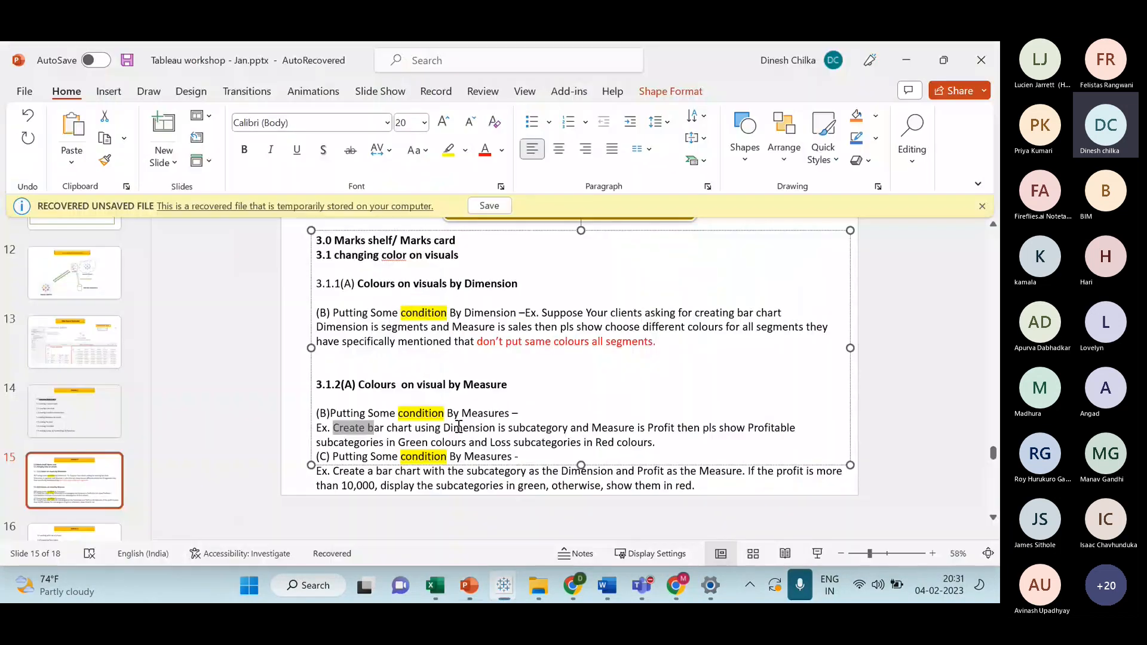
left_click_drag(447, 428, 663, 430)
left_click(624, 426)
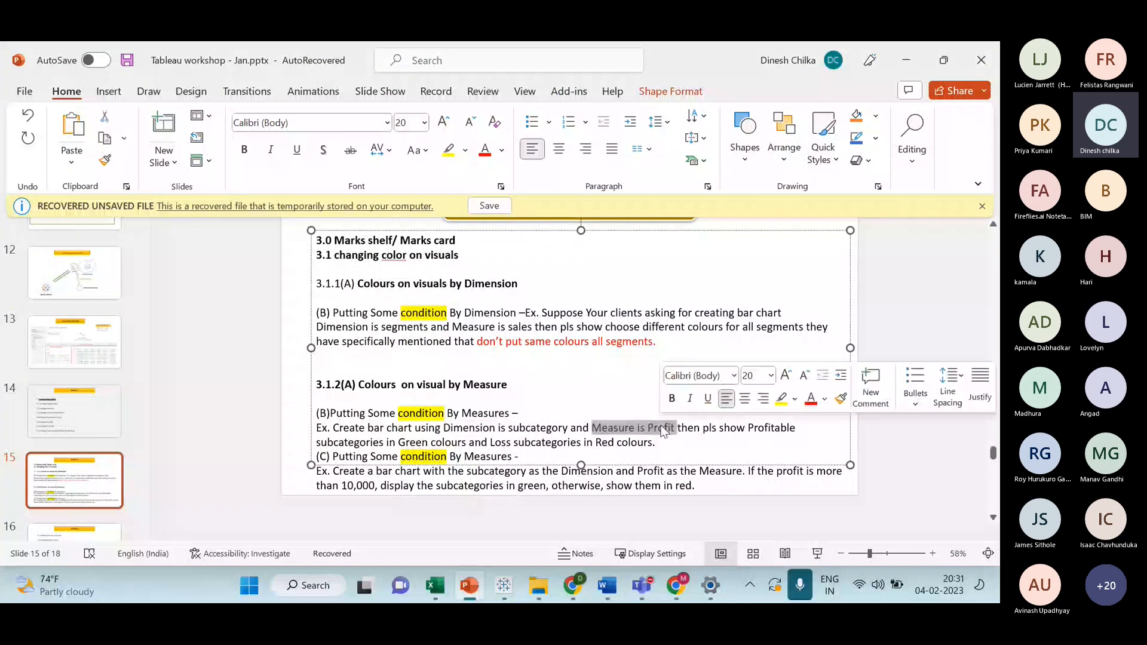
- Switch between Tableau and PowerPoint to compare the profitable sub-category bars with item (B)'s green color requirement
key("alt+Tab")
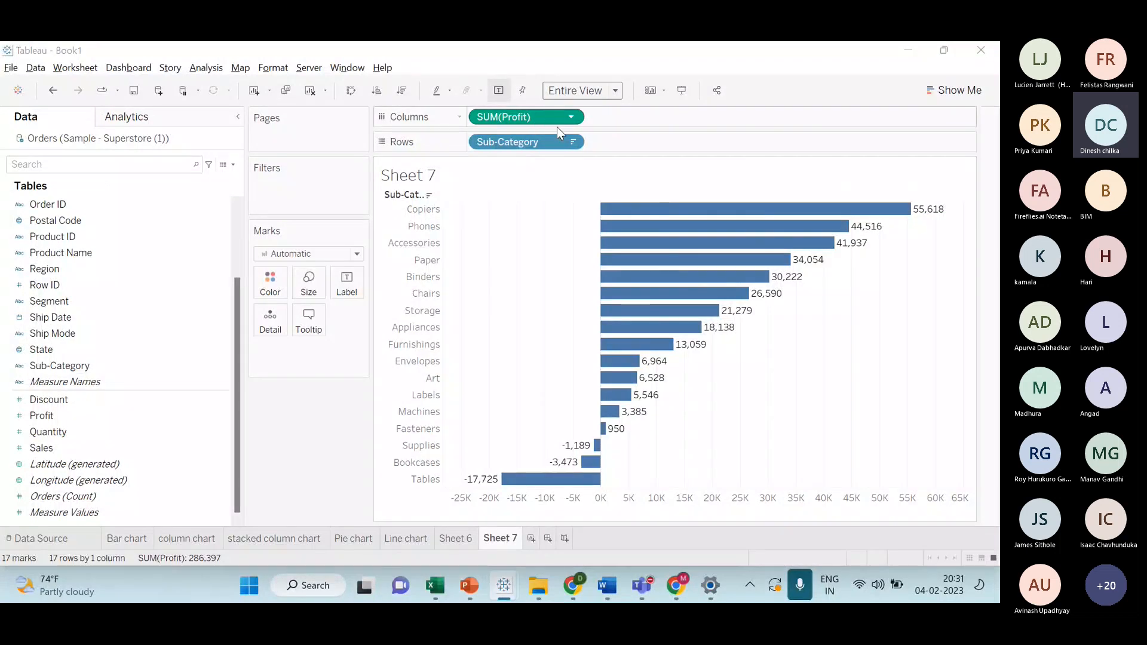
key("alt+Tab")
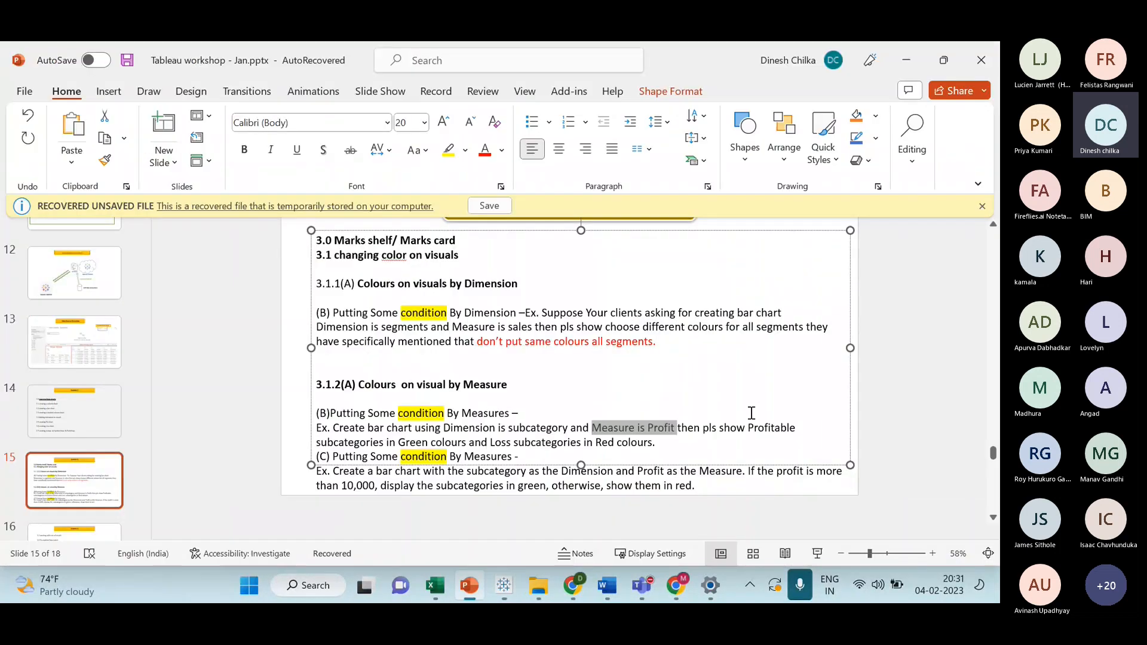
left_click(703, 422)
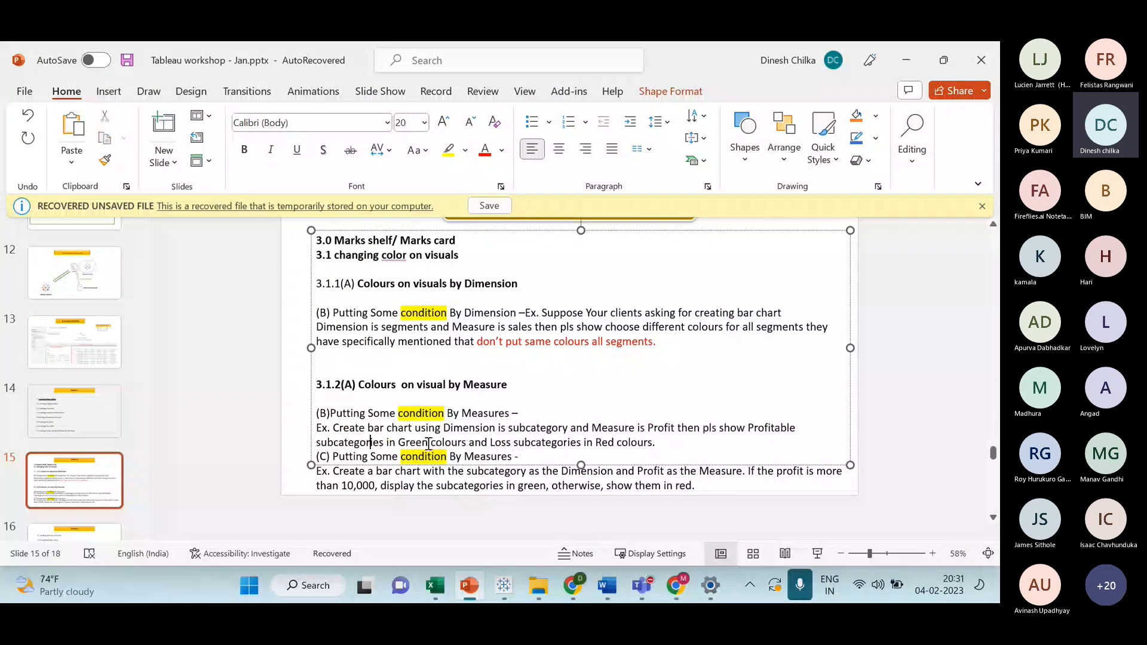
key("alt+Tab")
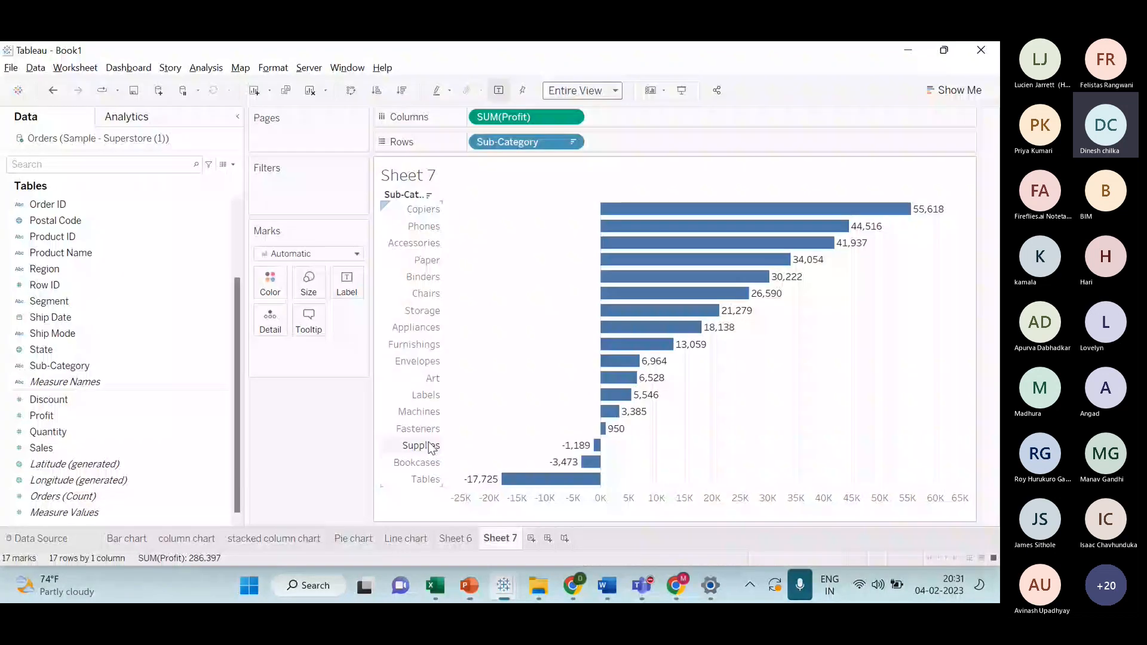
mouse_move(610, 436)
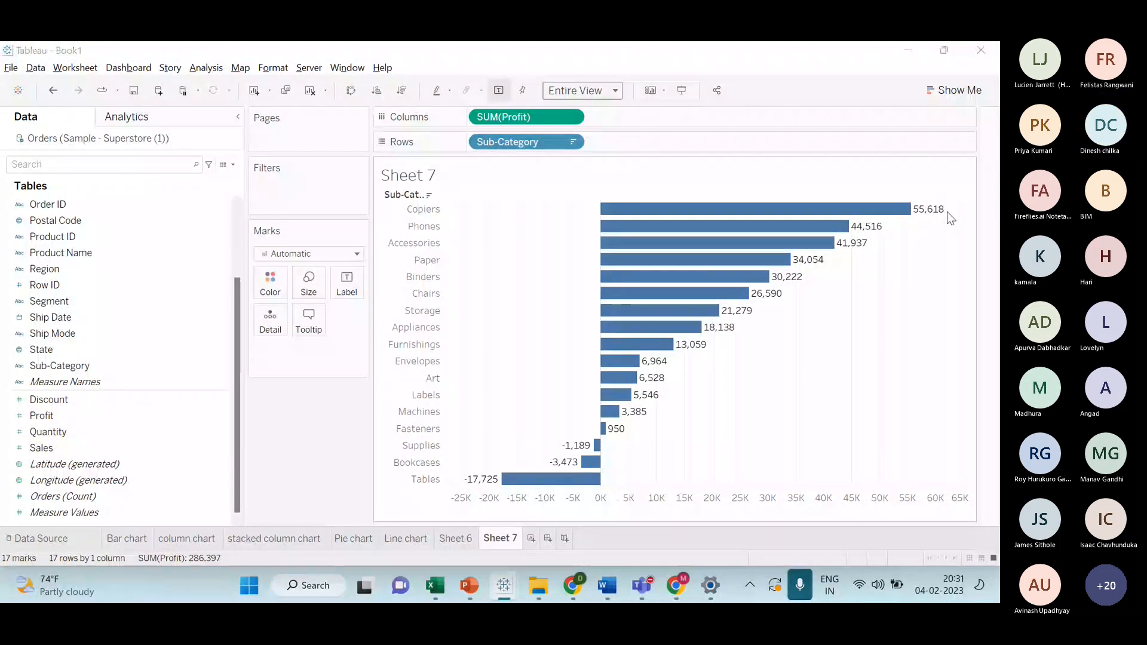
- Switch to PowerPoint and change the font color of "Green colours" in item (B) to light green
key("alt+Tab")
left_click_drag(399, 442, 469, 443)
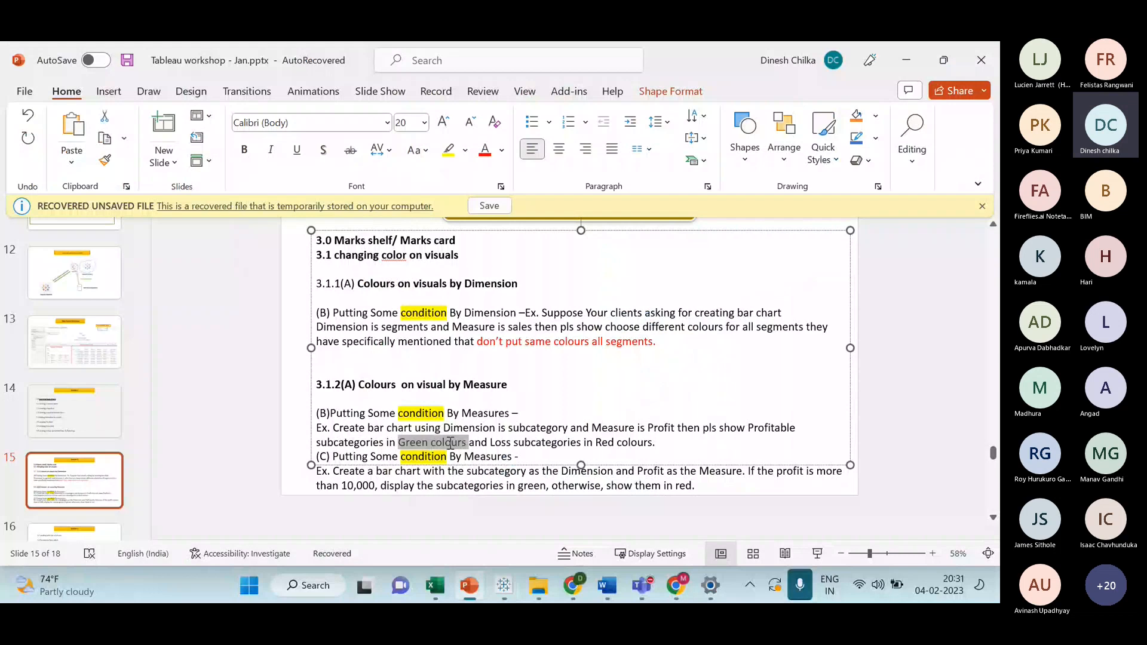
left_click(502, 153)
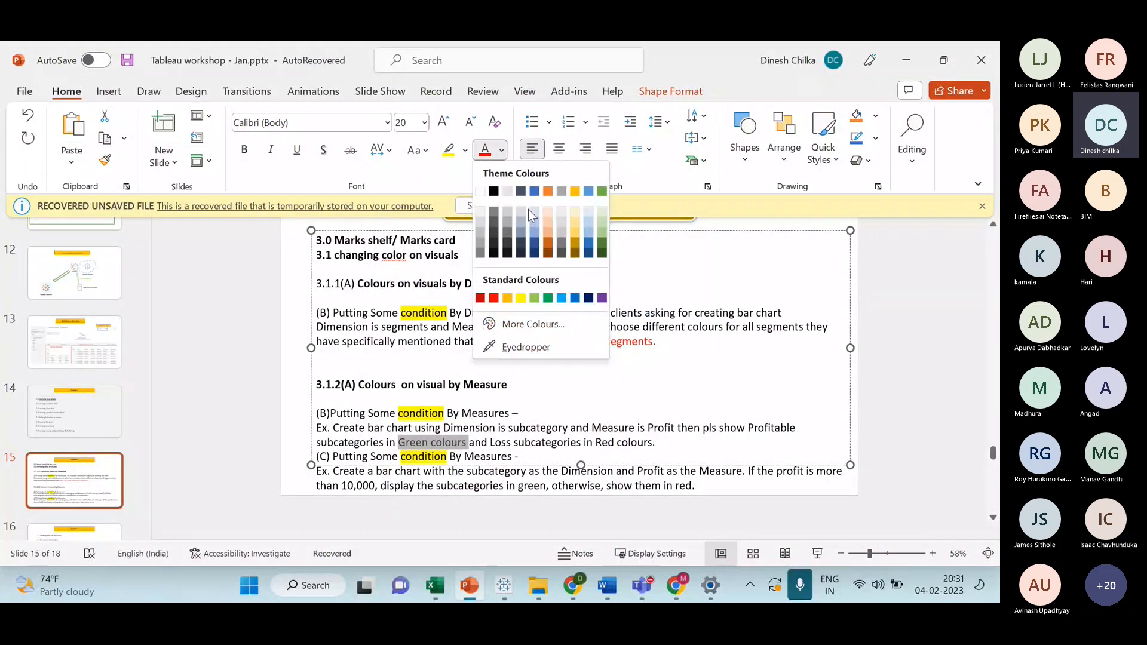
left_click(599, 230)
left_click(522, 456)
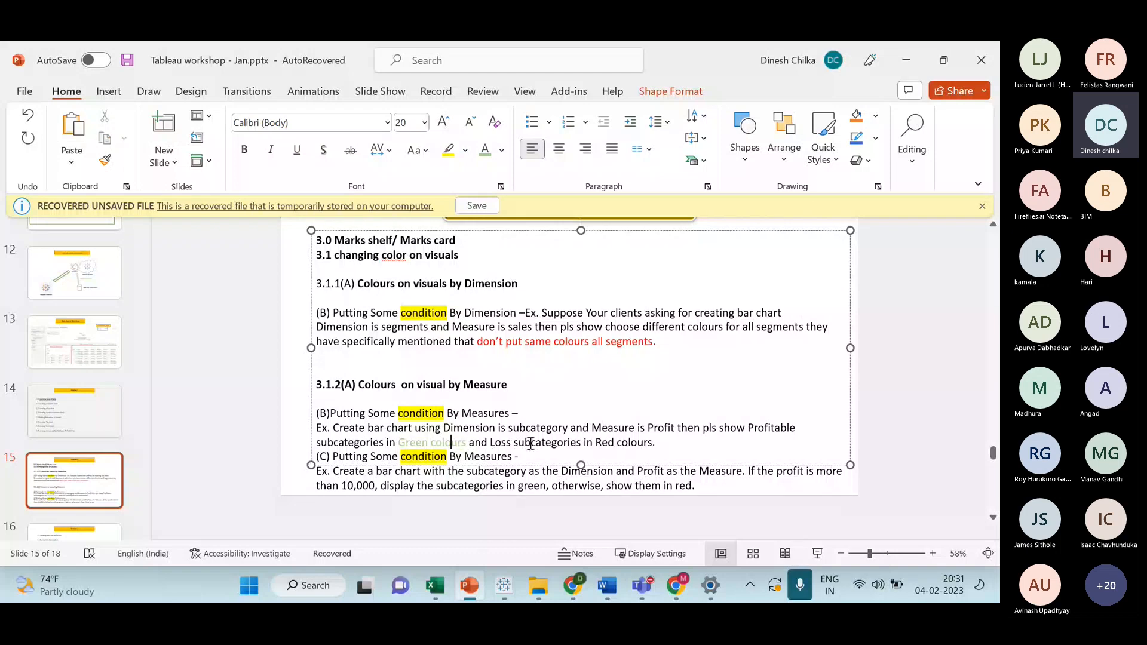
- Switch to Tableau and try coloring the sub-category bars by Sales
key("alt+Tab")
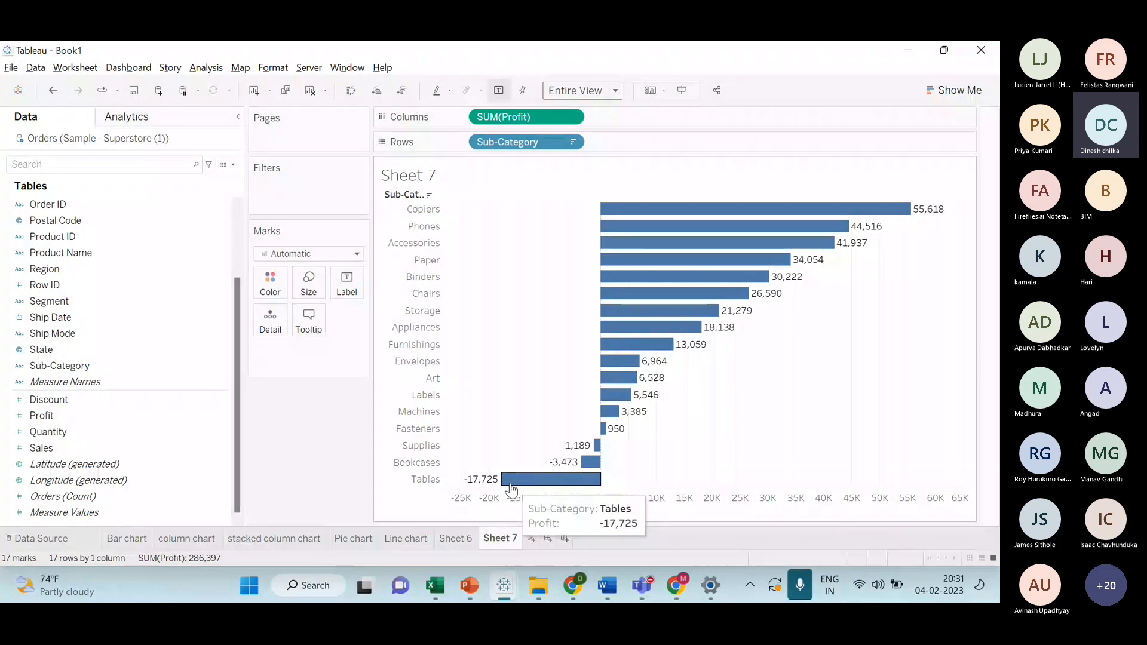
key("alt+Tab")
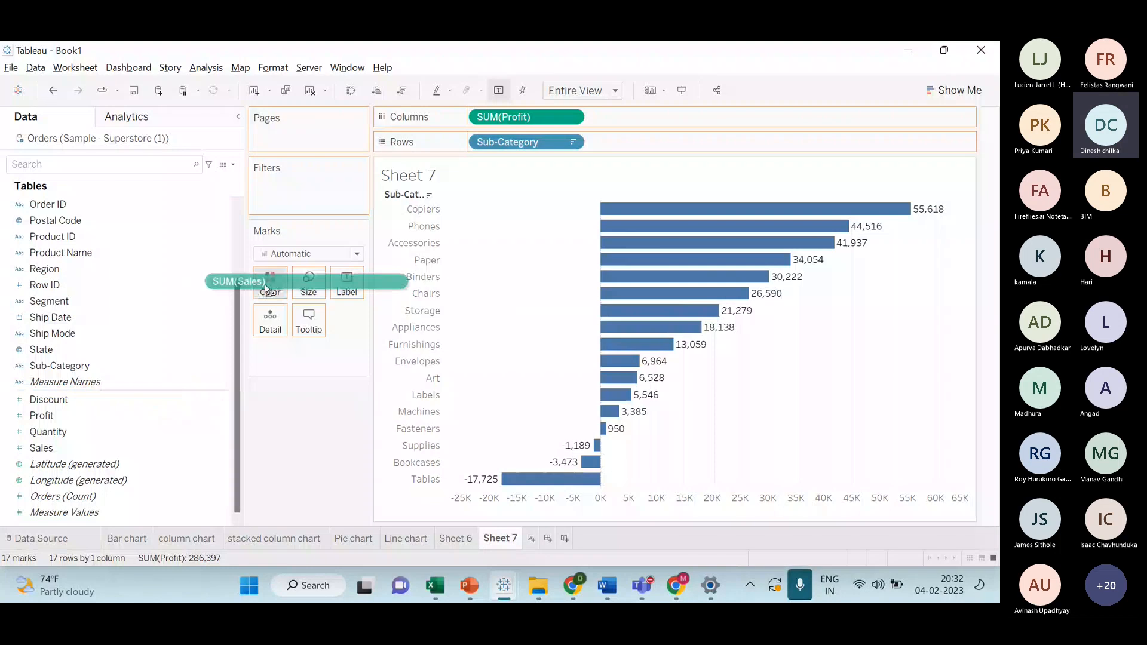
left_click_drag(266, 288, 265, 286)
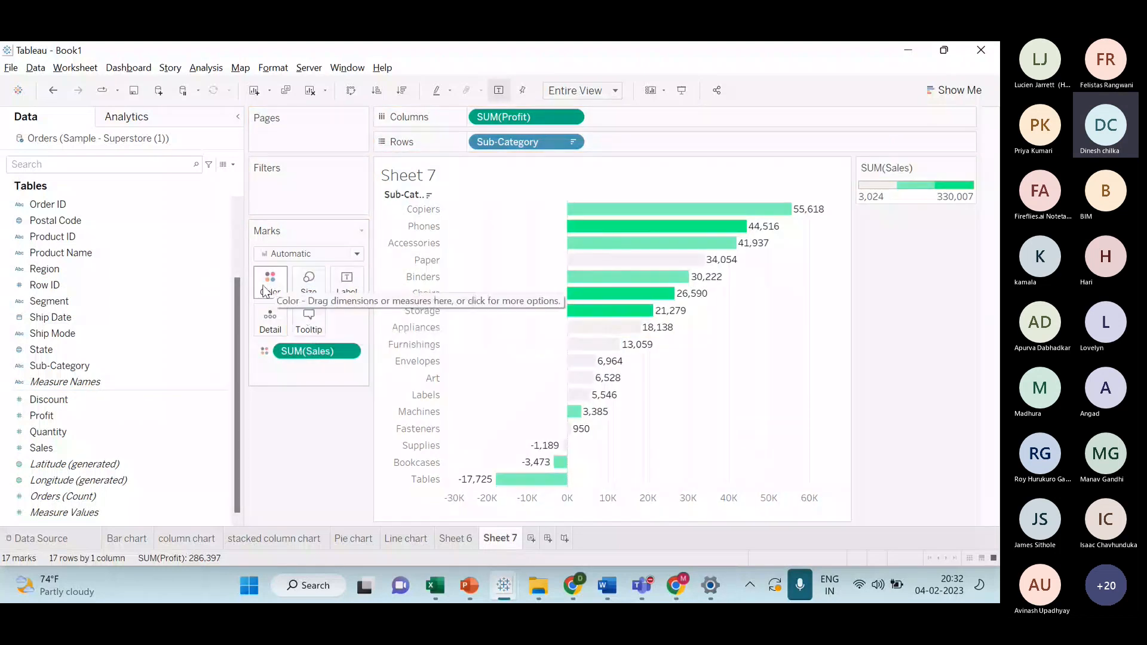
- Try a custom sequential palette in bright green #00ff00 with 2 color steps for Sales
left_click(267, 291)
left_click(308, 330)
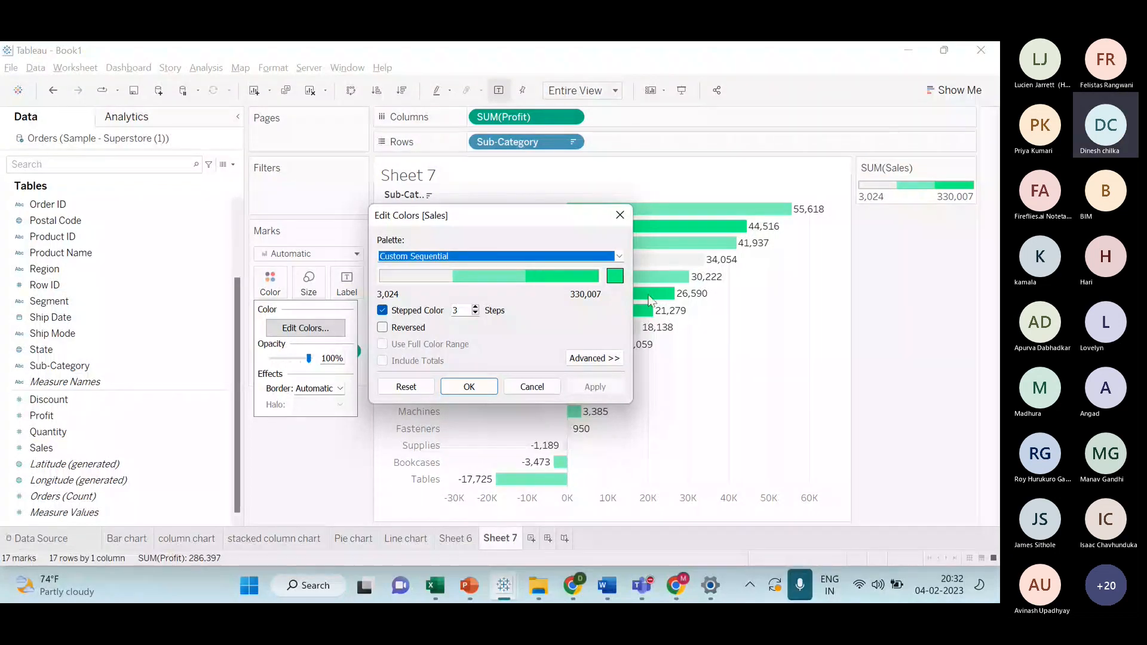
left_click(615, 276)
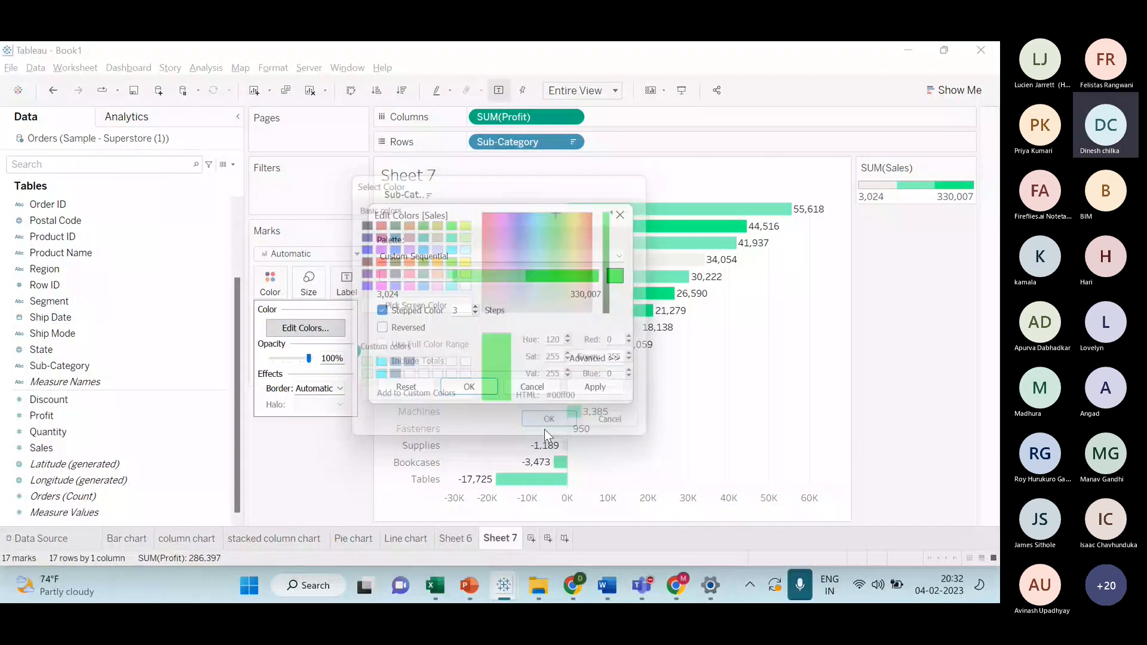
left_click(543, 429)
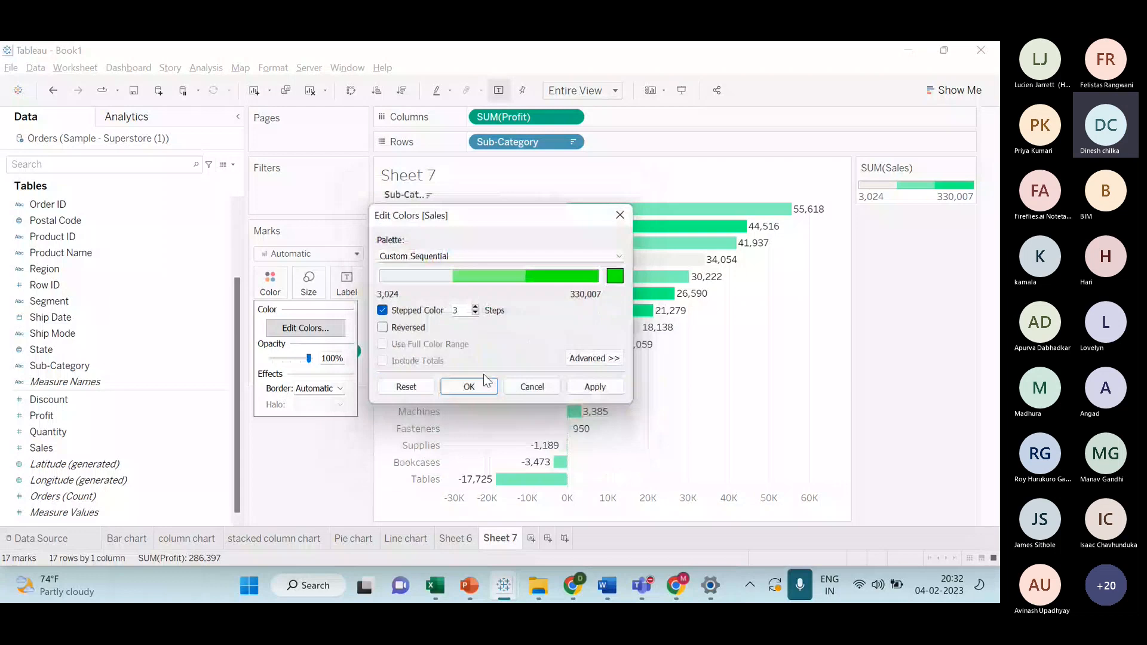
left_click(475, 314)
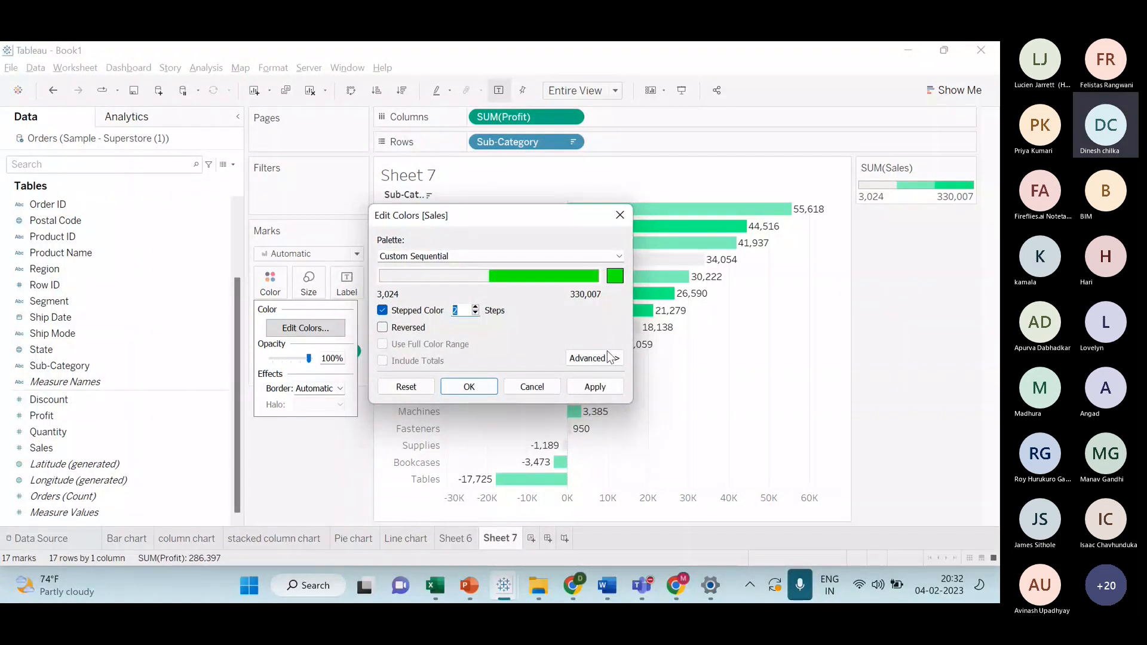
- Try the Green palette for the Sales colors, leaving its end color unedited
left_click(612, 258)
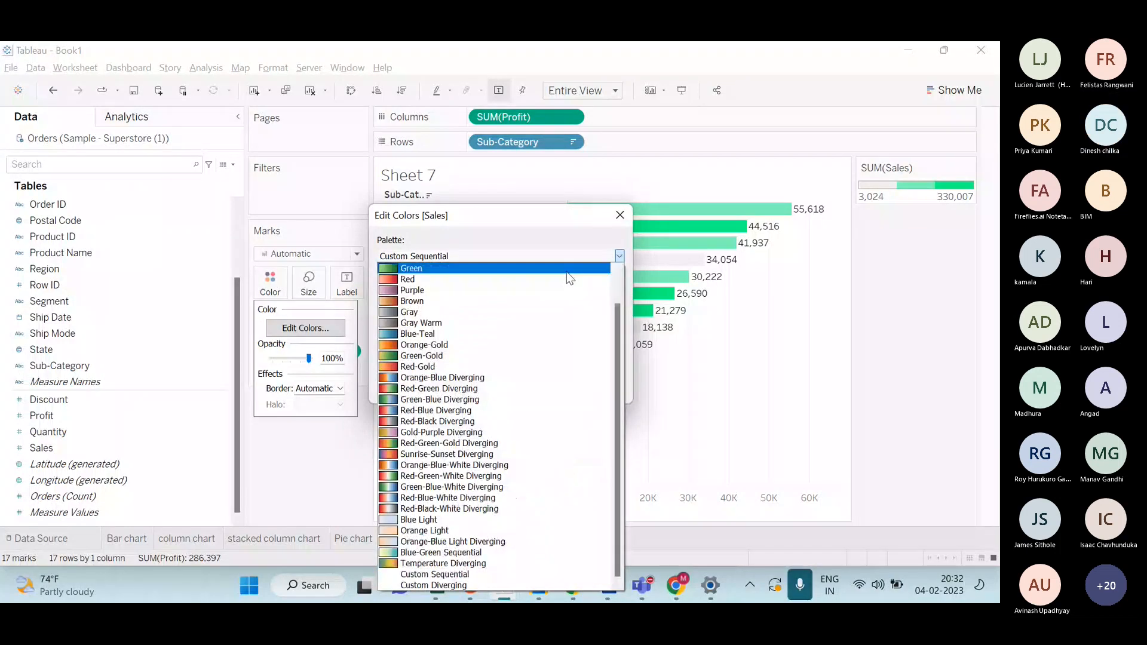
left_click(482, 270)
left_click(617, 278)
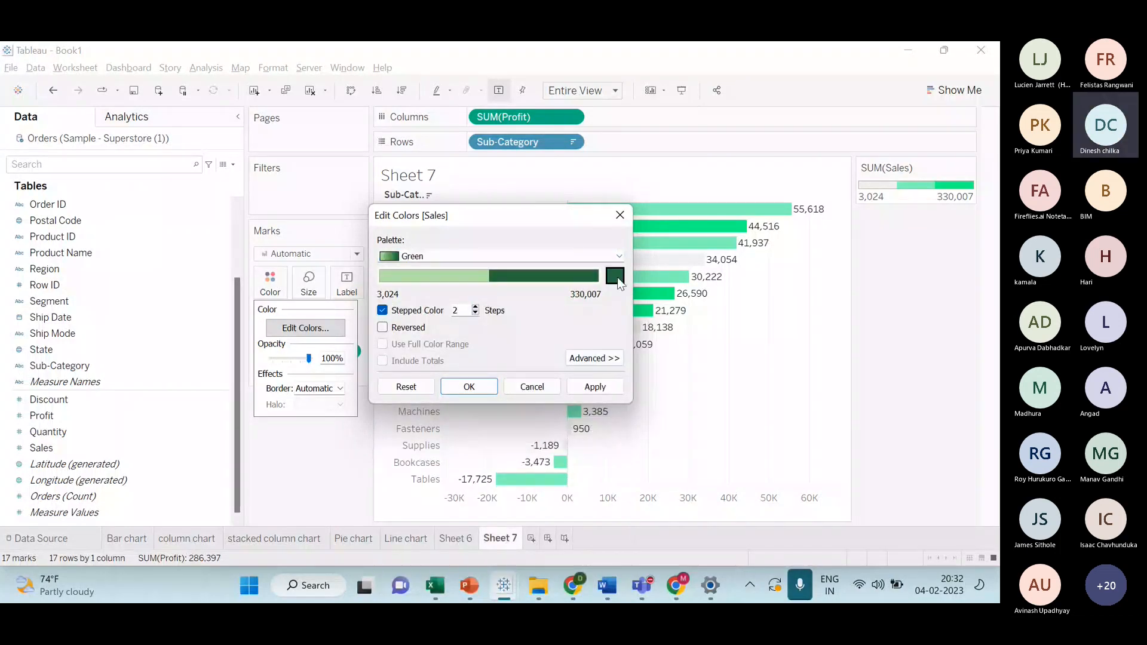
left_click(640, 184)
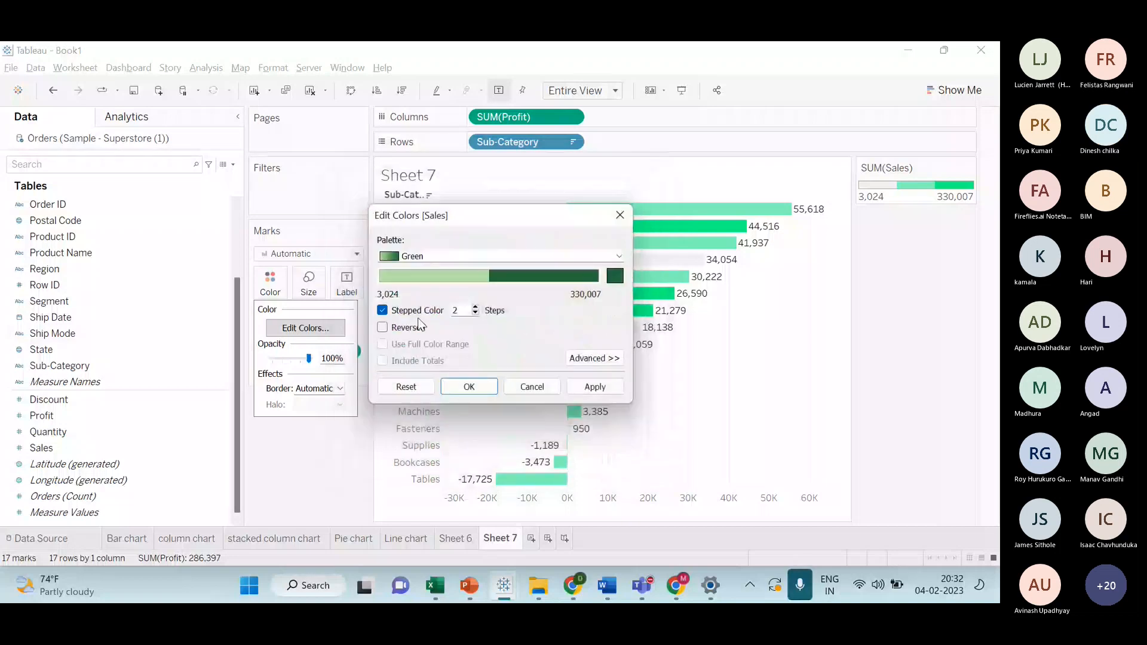
- Try reversing the Sales color range and replacing its dark green with orange #ff5500
left_click(415, 326)
left_click(393, 274)
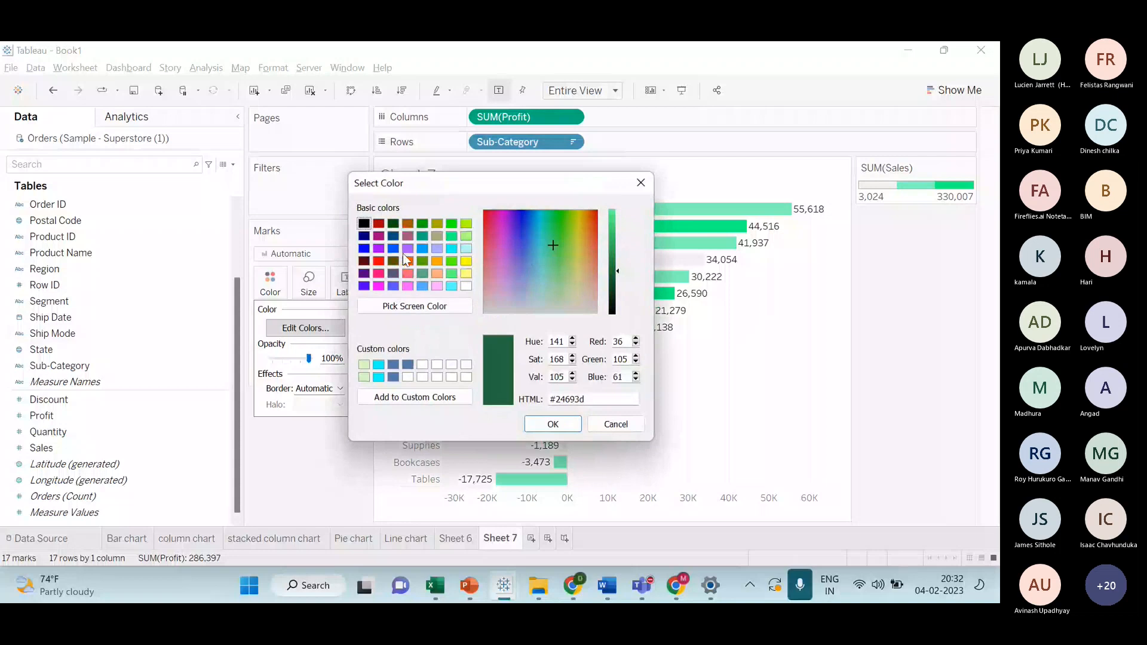
left_click(407, 260)
left_click(555, 424)
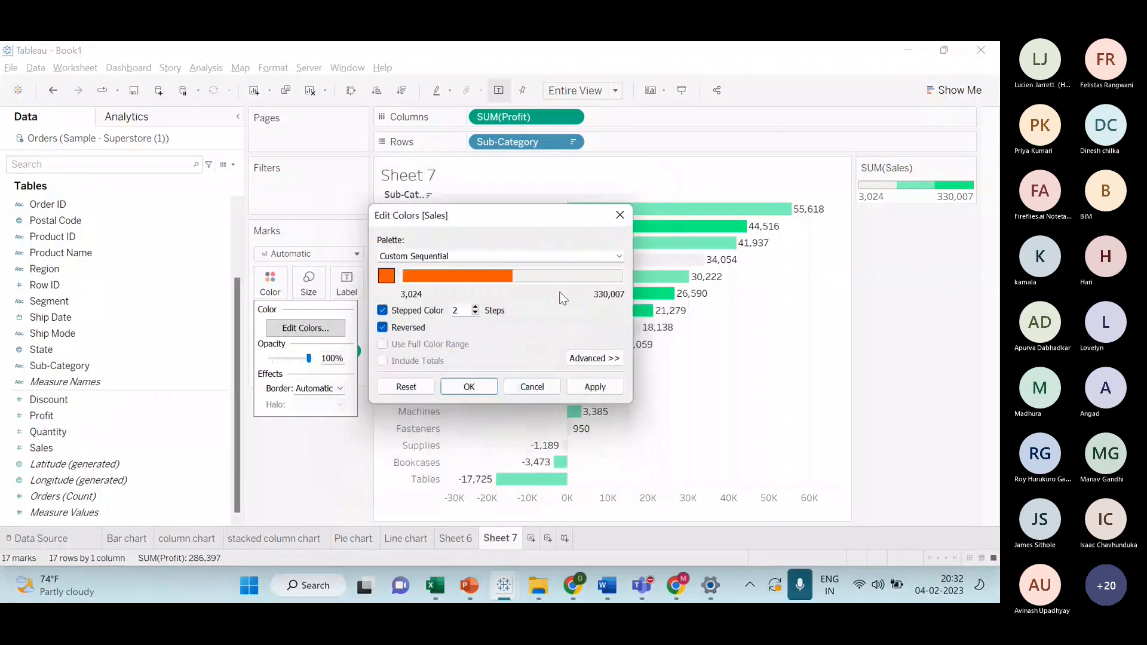
left_click(386, 275)
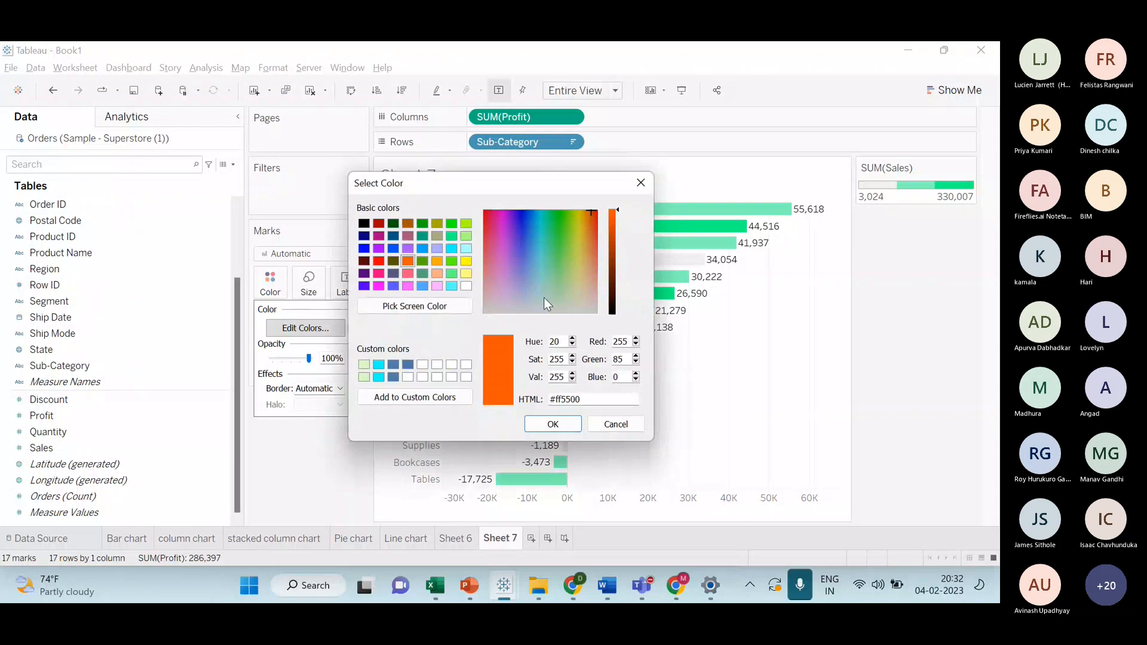
left_click(450, 234)
left_click(651, 185)
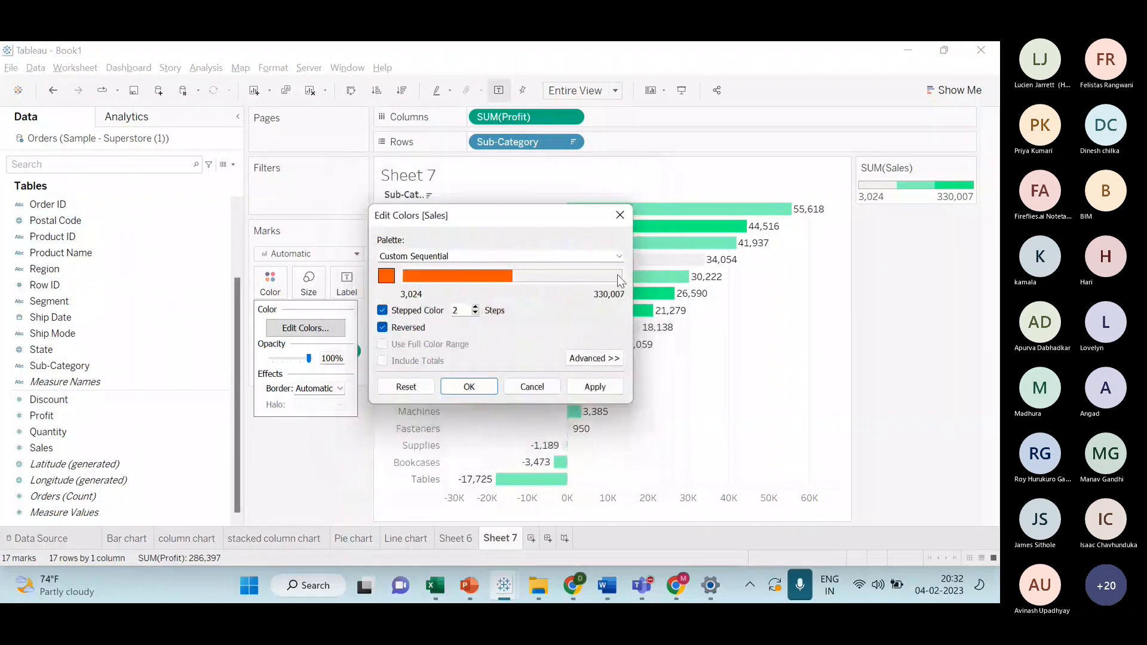
- Try the Red palette with 3 steps for Sales, followed by the Green palette with 2 steps
left_click(617, 257)
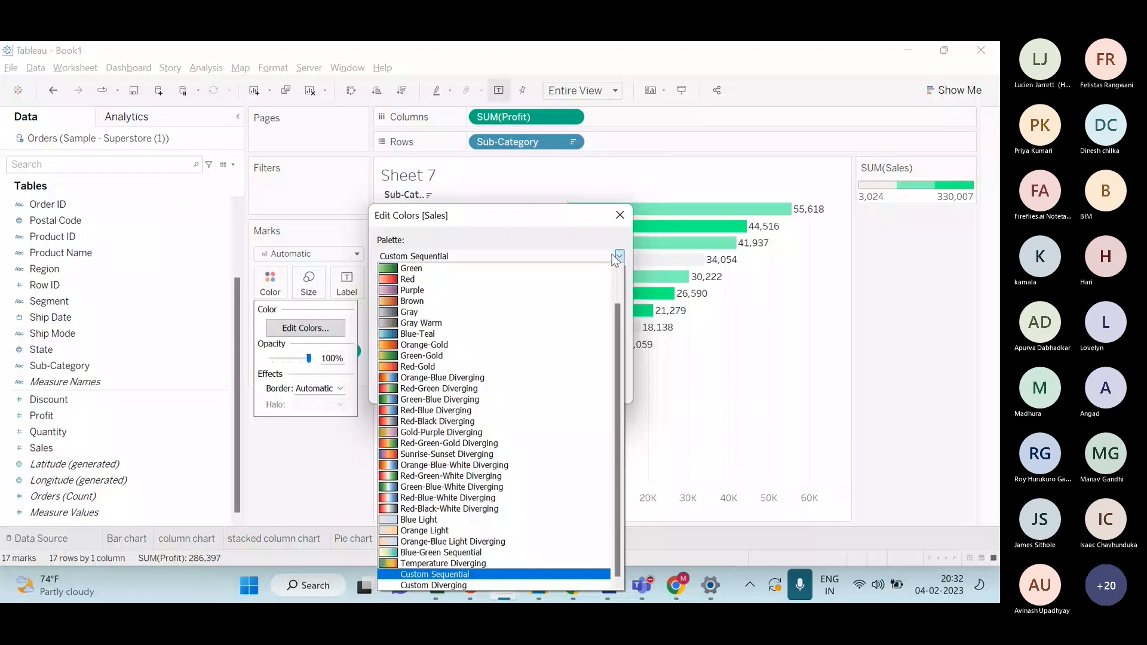
left_click(597, 268)
left_click(475, 308)
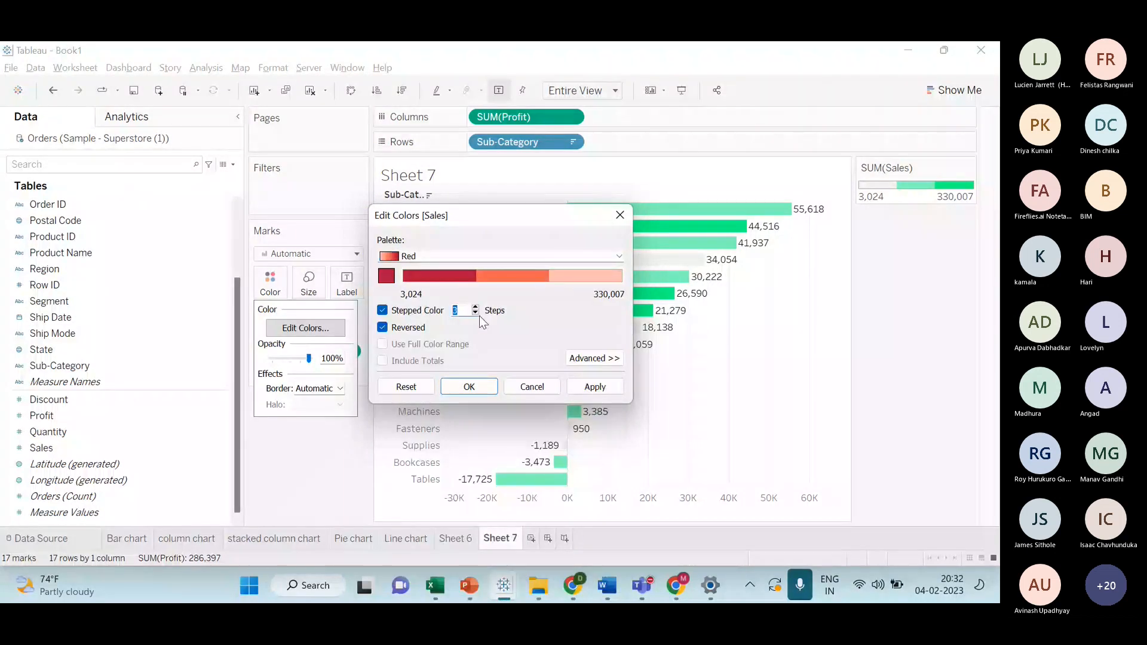
left_click(606, 258)
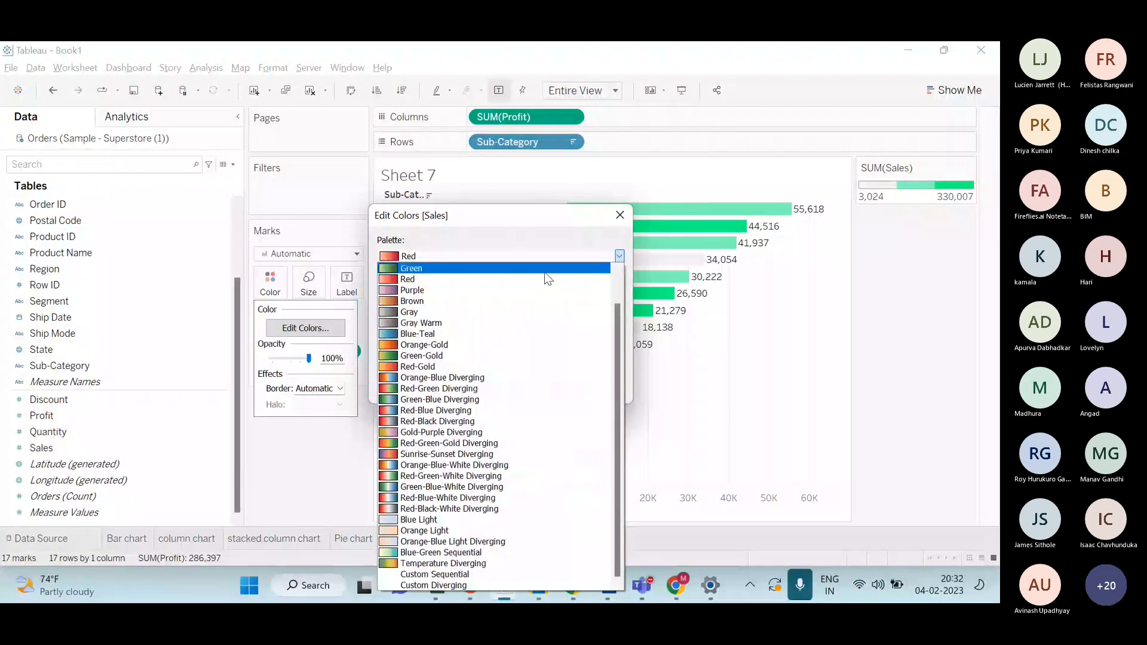
left_click(543, 271)
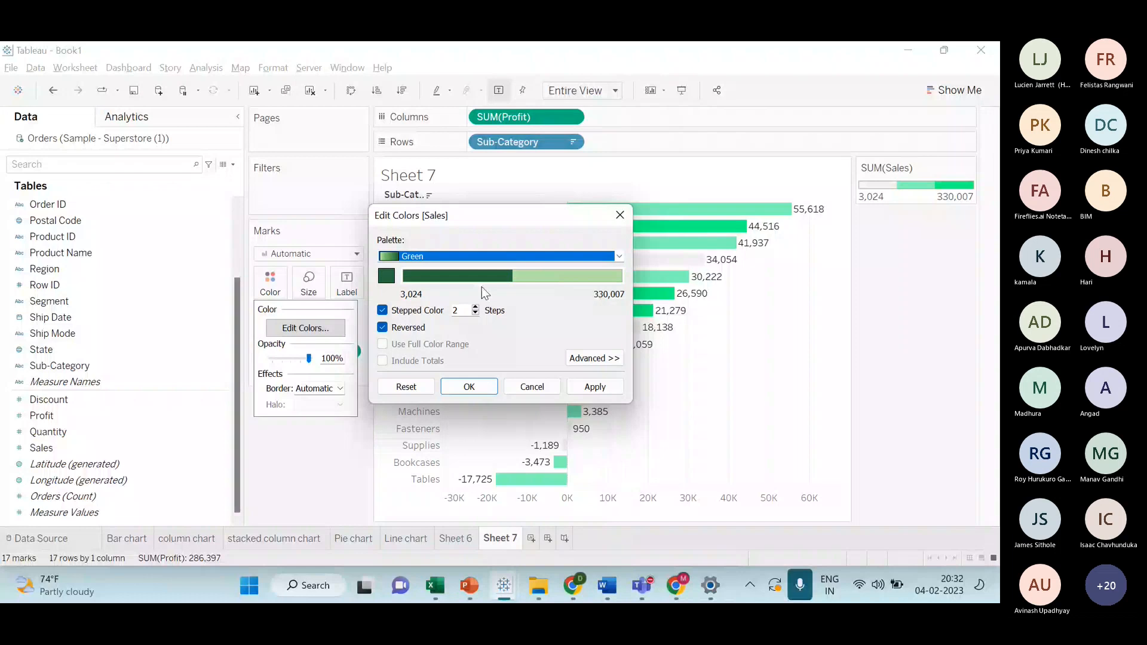
- Try fixing the start and end of the Sales color range, and discard the Sales color edits
left_click(595, 358)
left_click(383, 384)
left_click(479, 383)
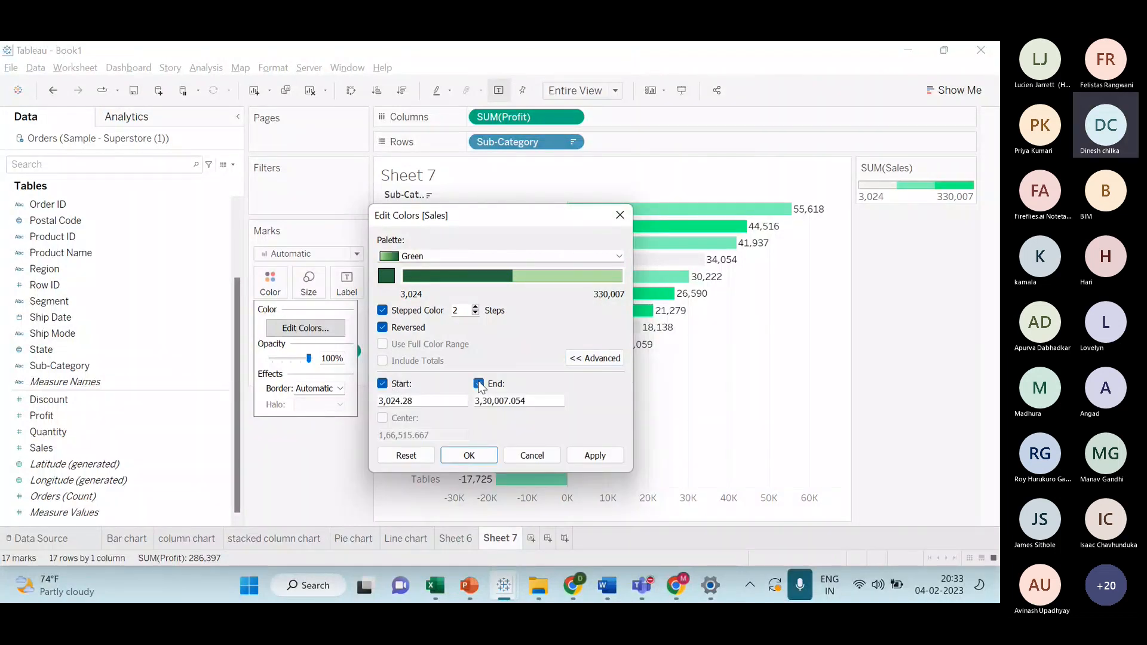
left_click(620, 216)
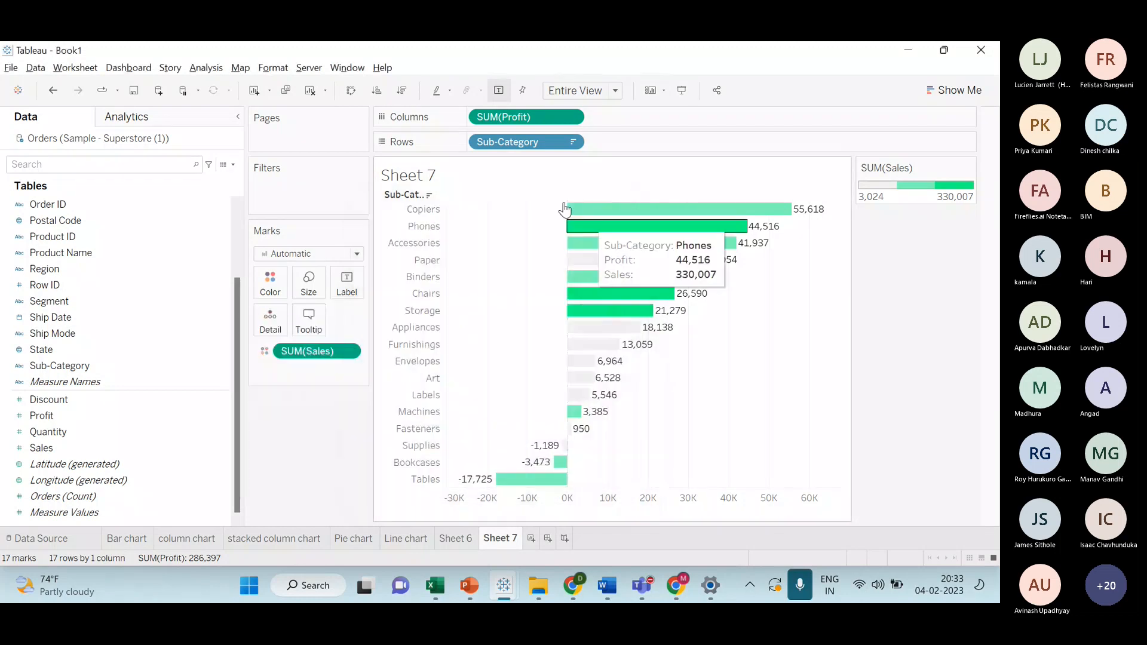
- Replace Sales with Profit as the measure coloring the sub-category bars
left_click_drag(313, 351, 124, 444)
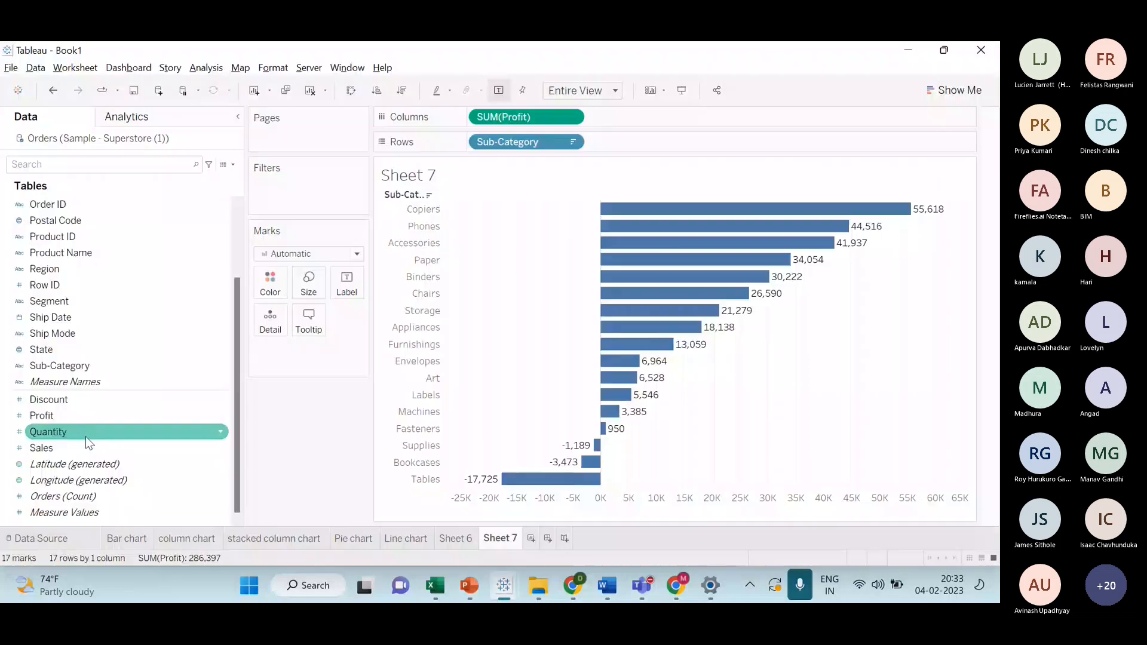
left_click_drag(72, 416, 269, 284)
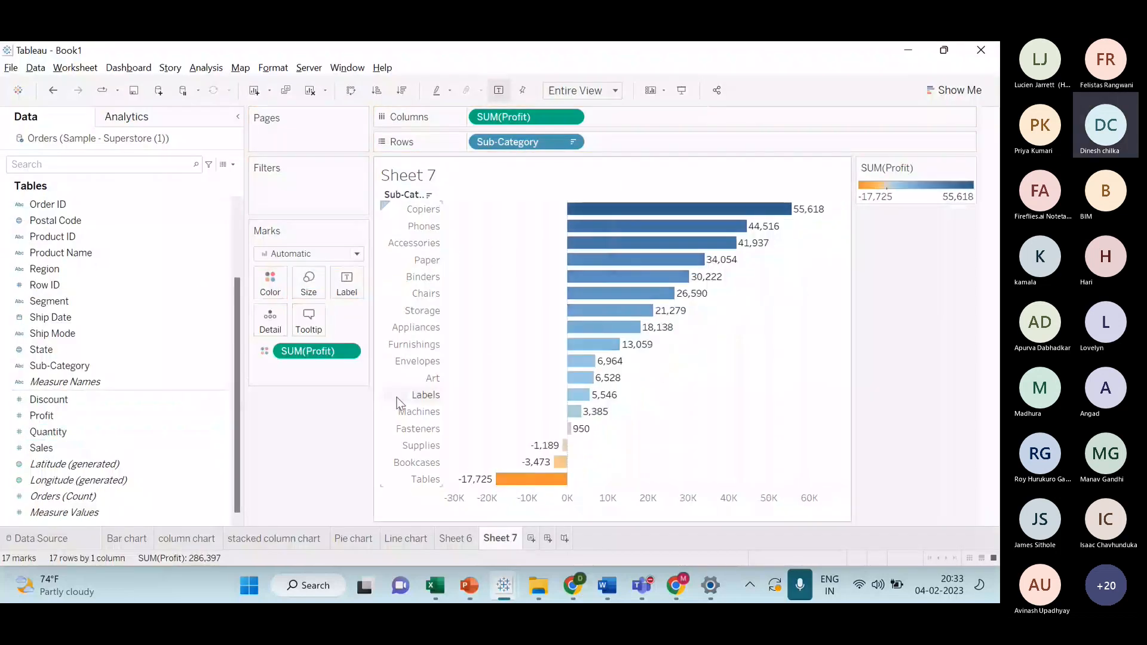
- Edit the Profit colors to a diverging range from bright red for low values to green #00ff00 for high values
left_click(281, 291)
left_click(309, 330)
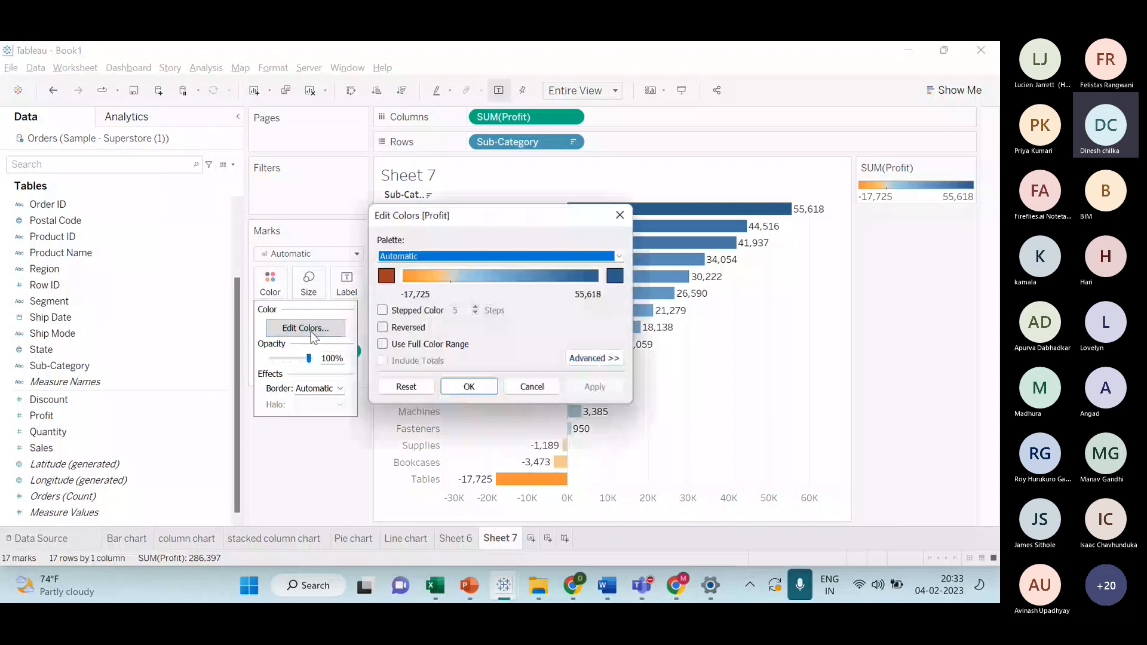
left_click(604, 271)
left_click(451, 261)
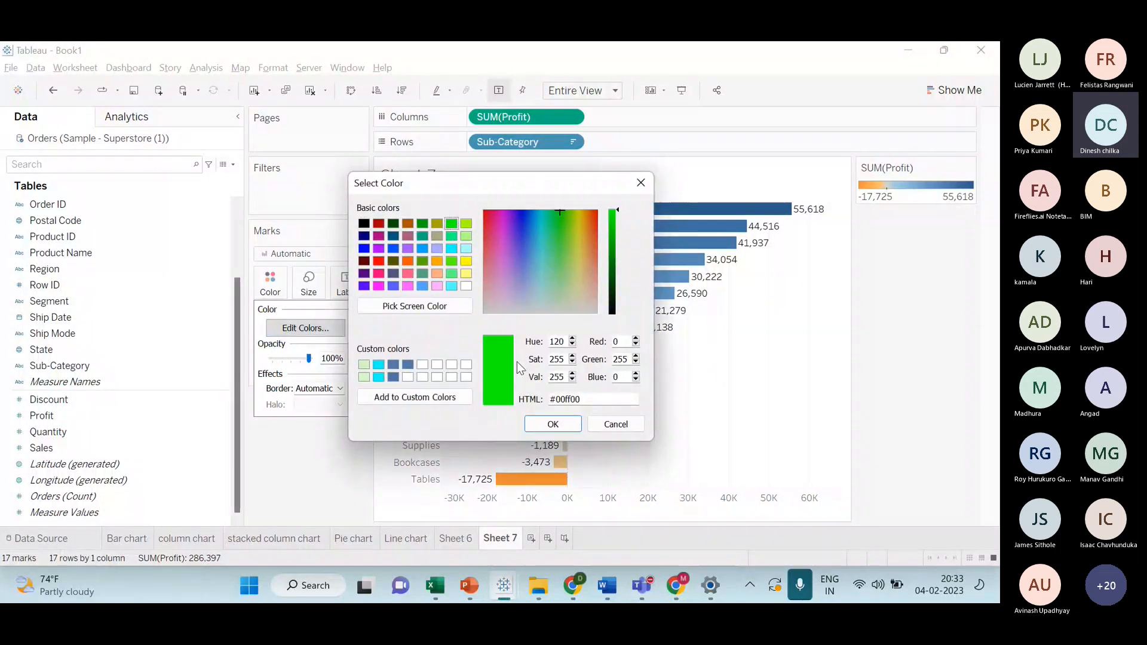
left_click(549, 424)
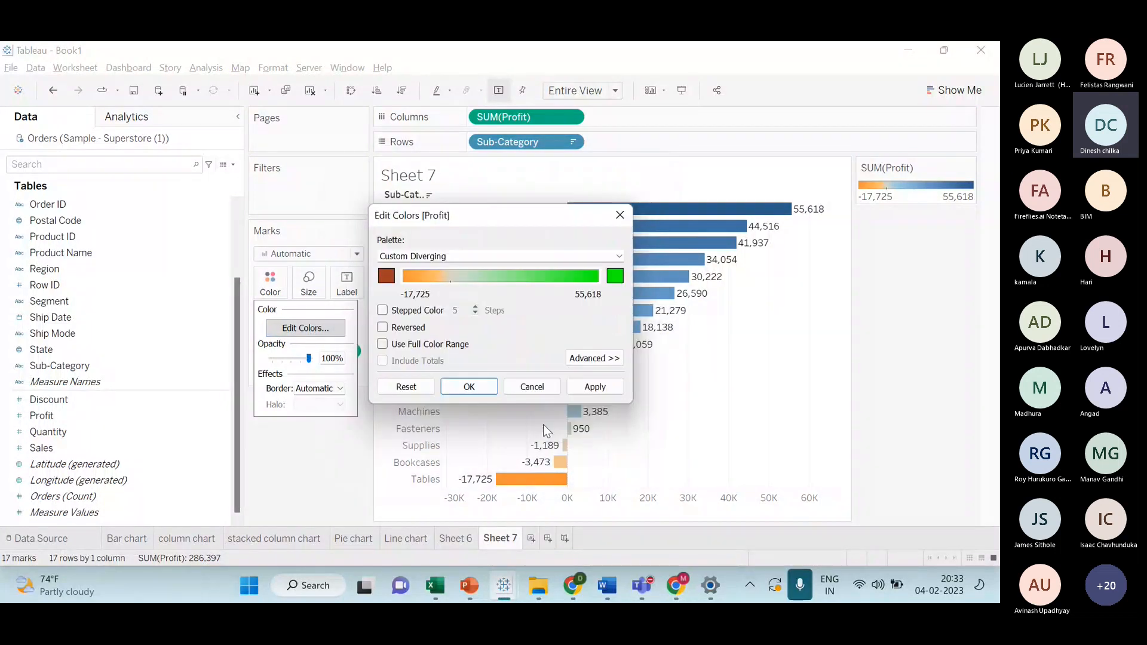
left_click(387, 276)
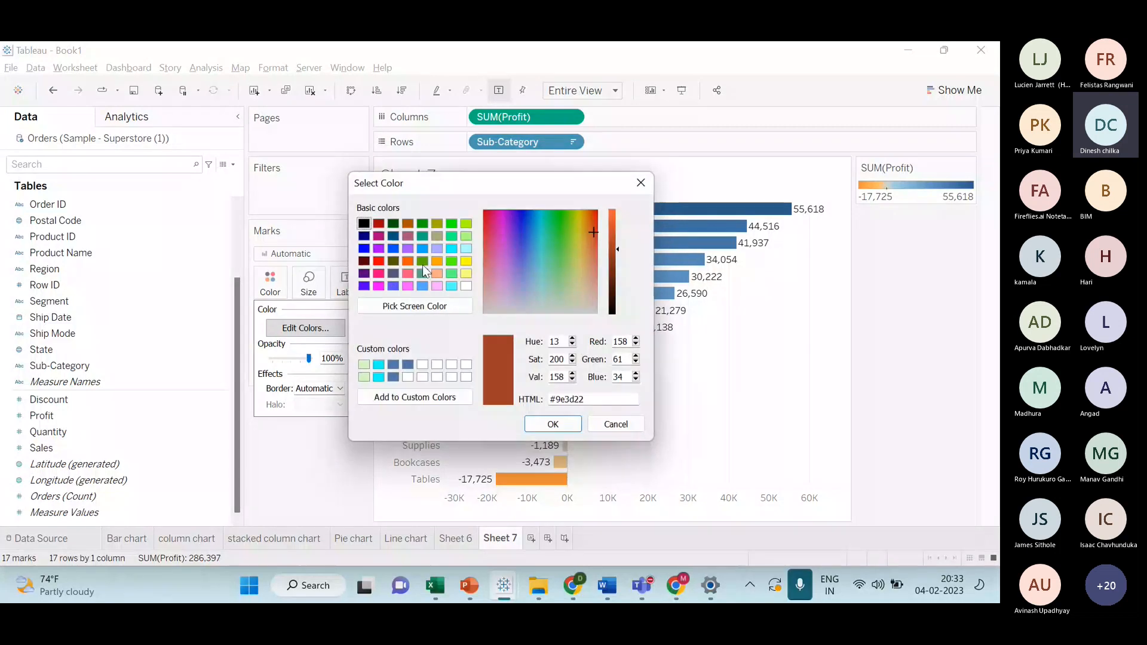
left_click(378, 261)
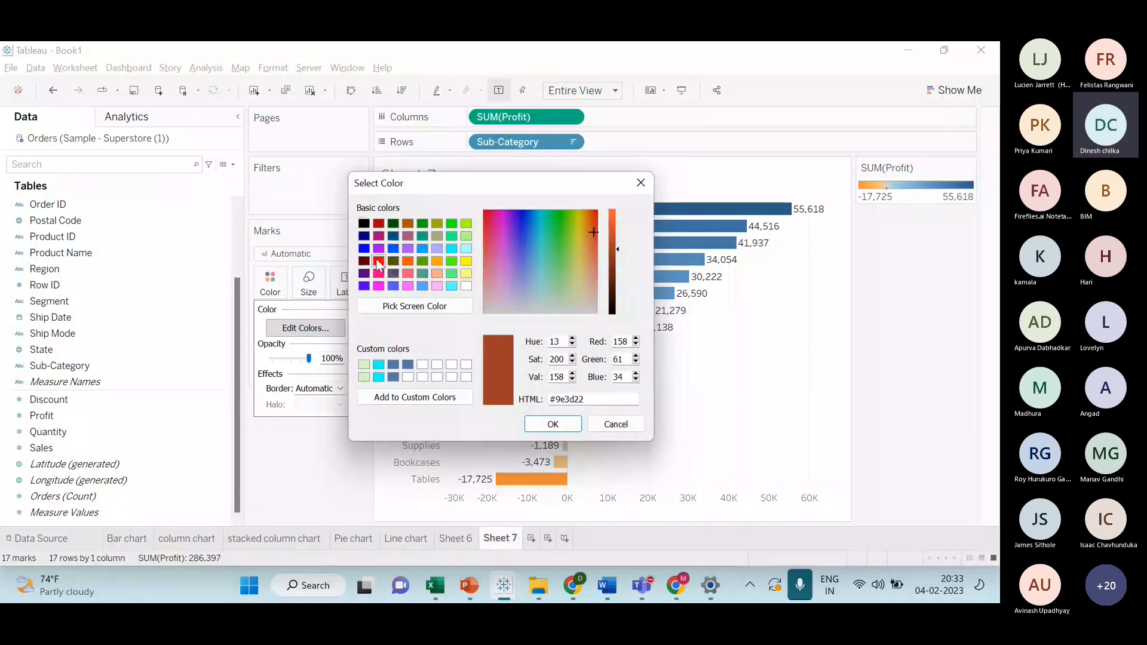
left_click(552, 425)
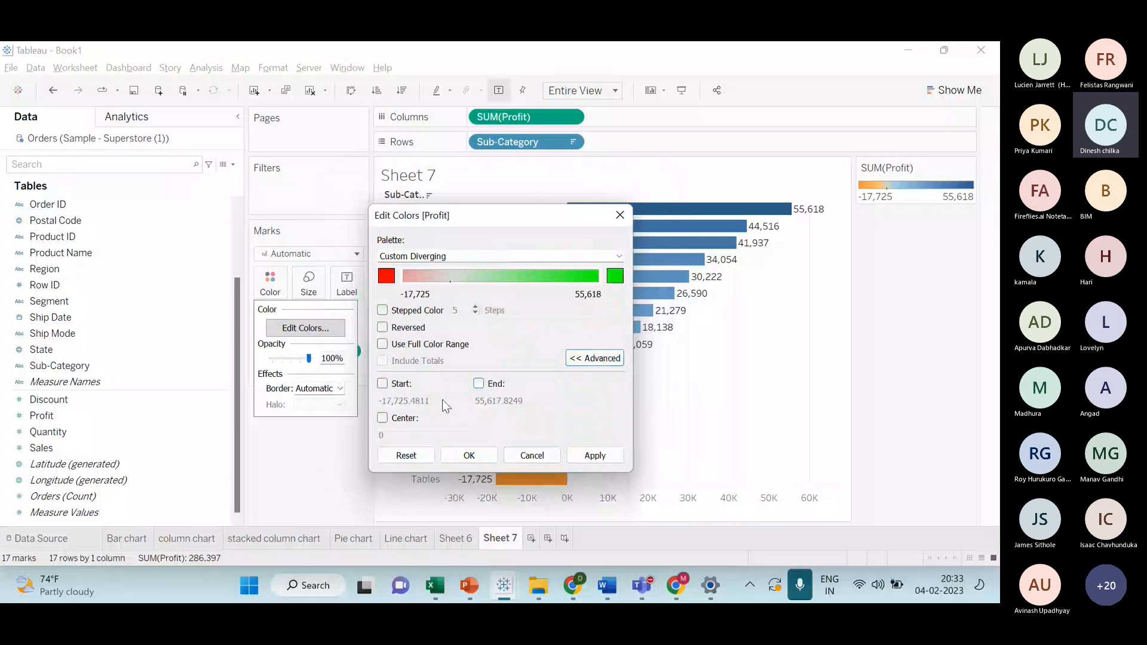
- Fix the Profit color range's start and end values with the center at 0, and accept the color edits
left_click(382, 383)
left_click(479, 384)
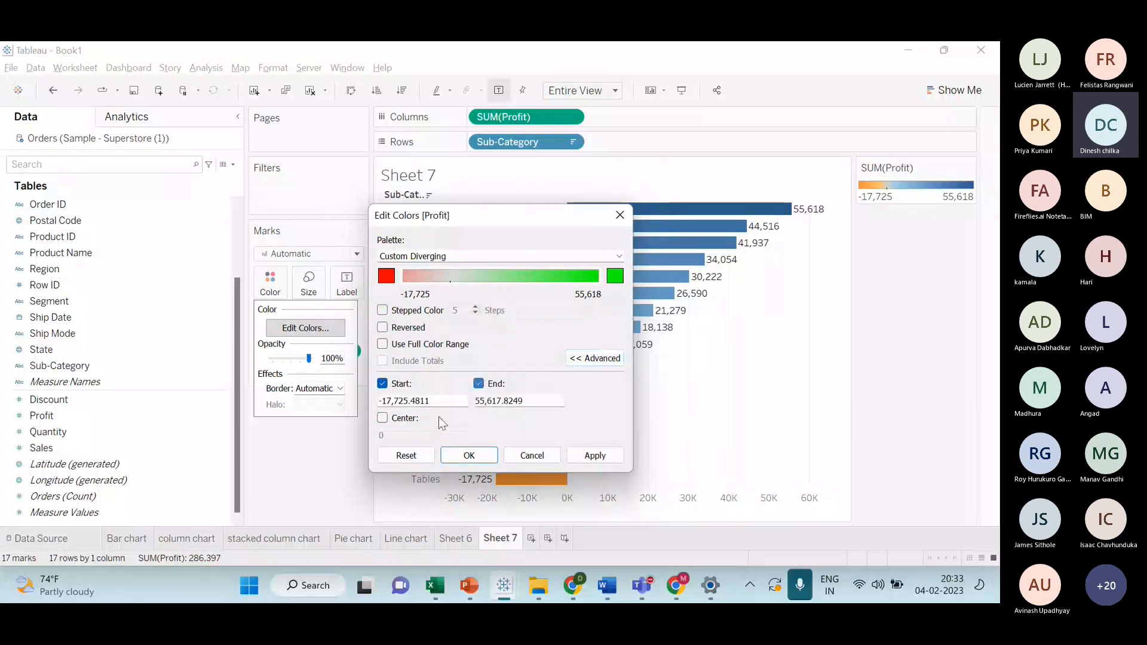
left_click(469, 455)
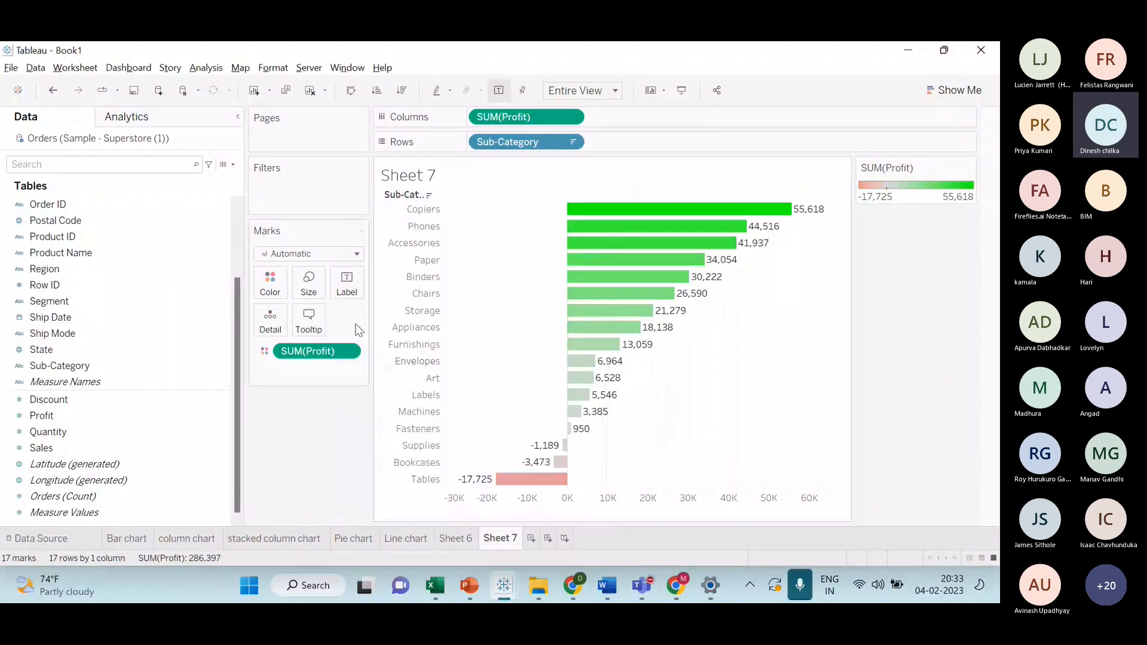
- Apply stepped color with 2 steps to the red-green Profit range and close the color editor
left_click(279, 288)
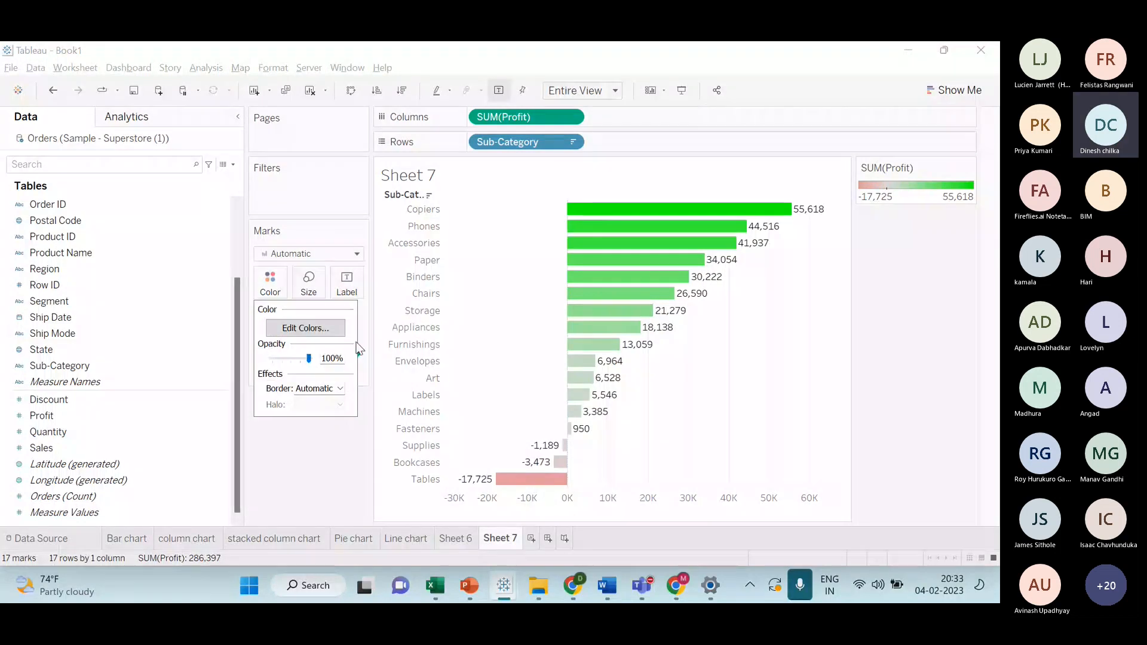
left_click(328, 329)
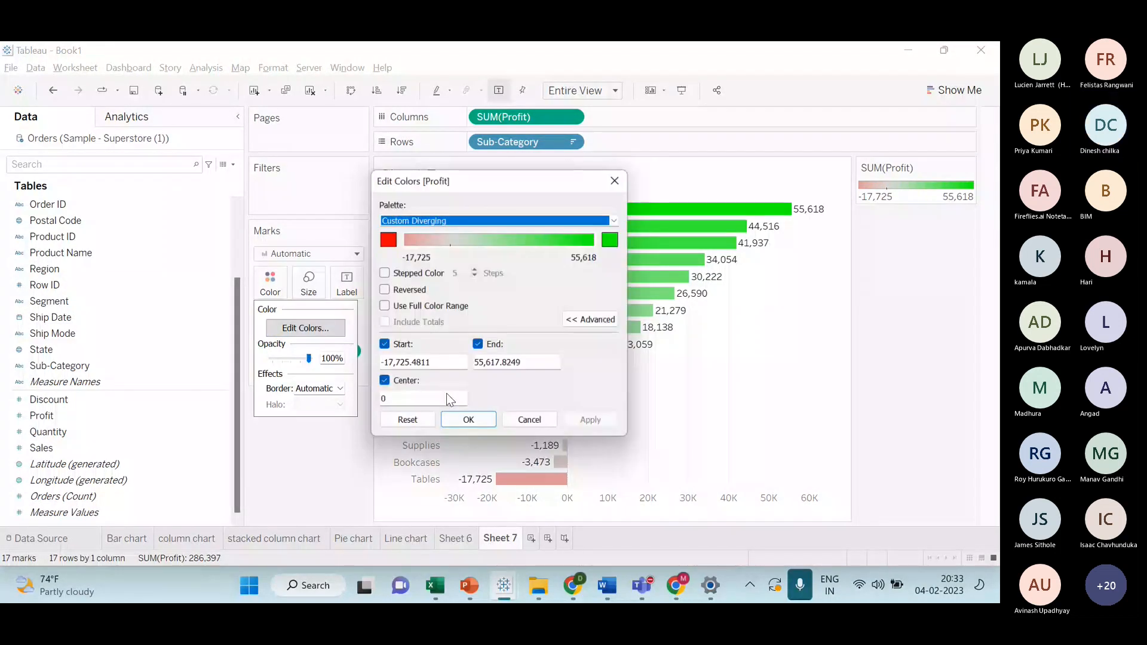
left_click(385, 273)
left_click(474, 276)
left_click(475, 276)
left_click(475, 276)
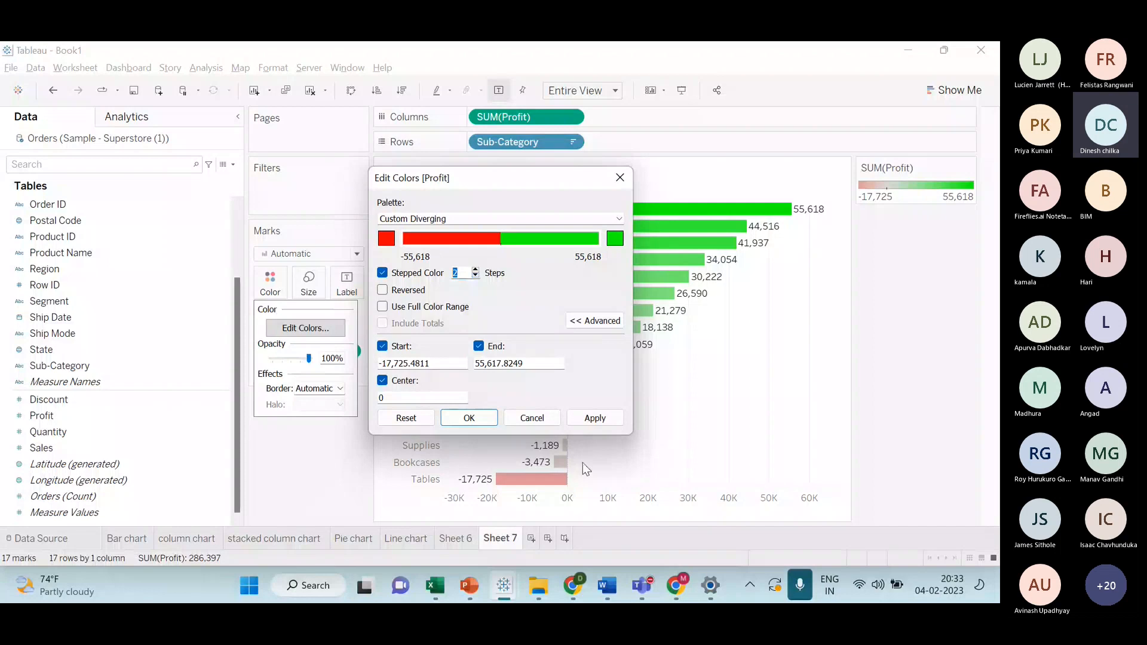
left_click(592, 418)
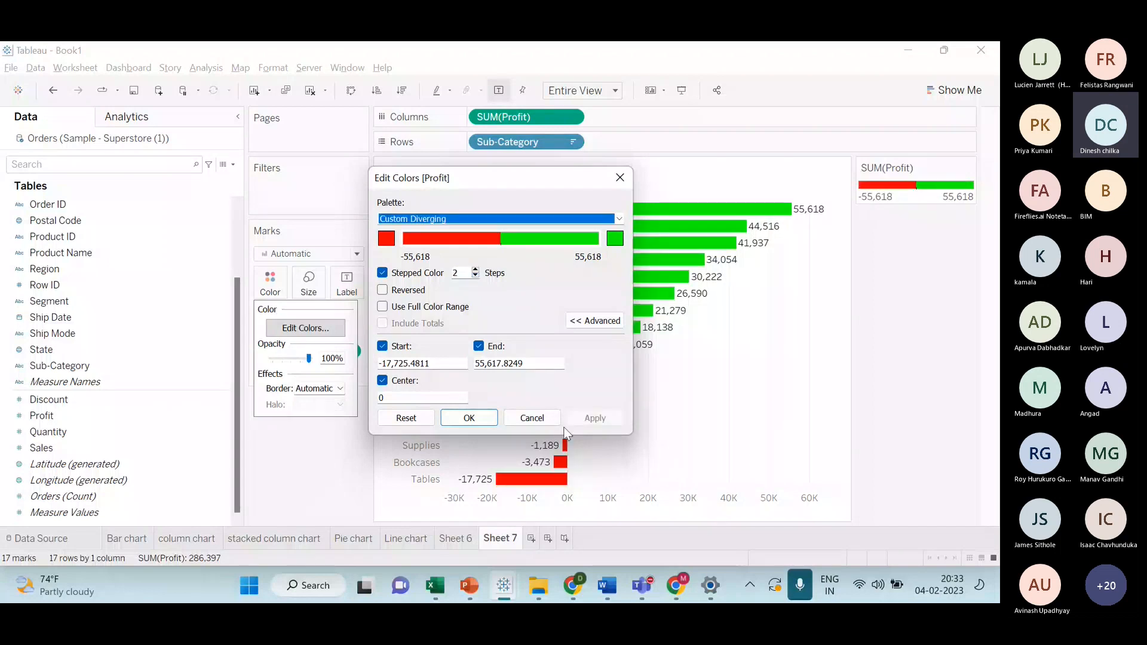
left_click(528, 418)
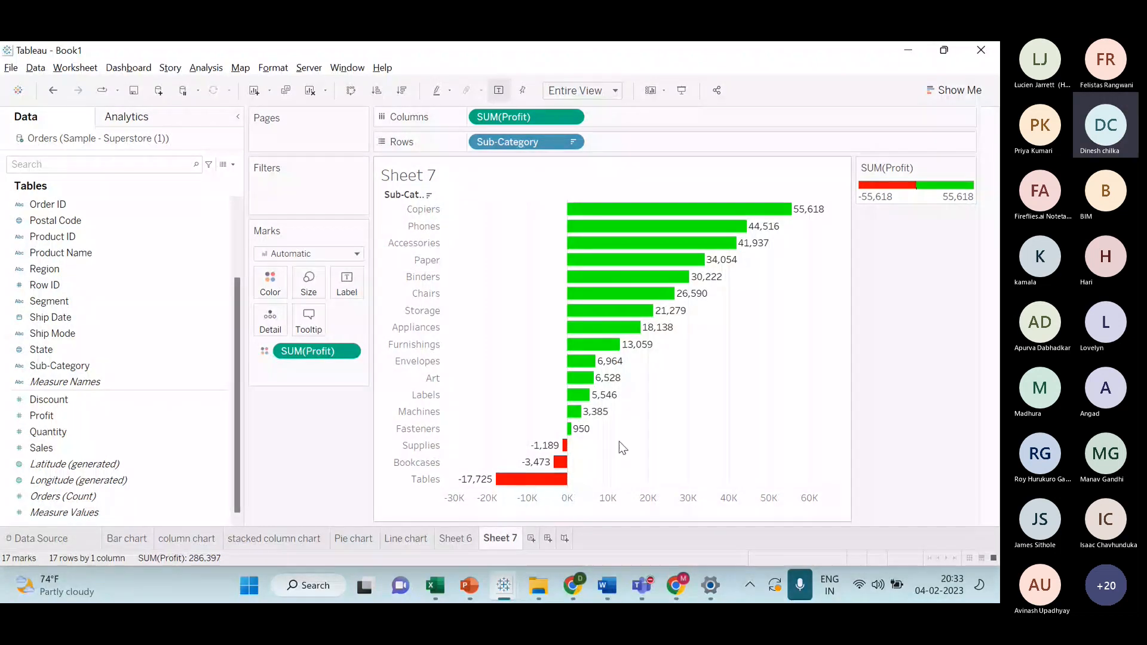
- Compare the finished Profit by Sub-Category chart with the coloring-by-measure exercises on the PowerPoint workshop slide
mouse_move(582, 439)
mouse_move(524, 471)
key("alt+Tab")
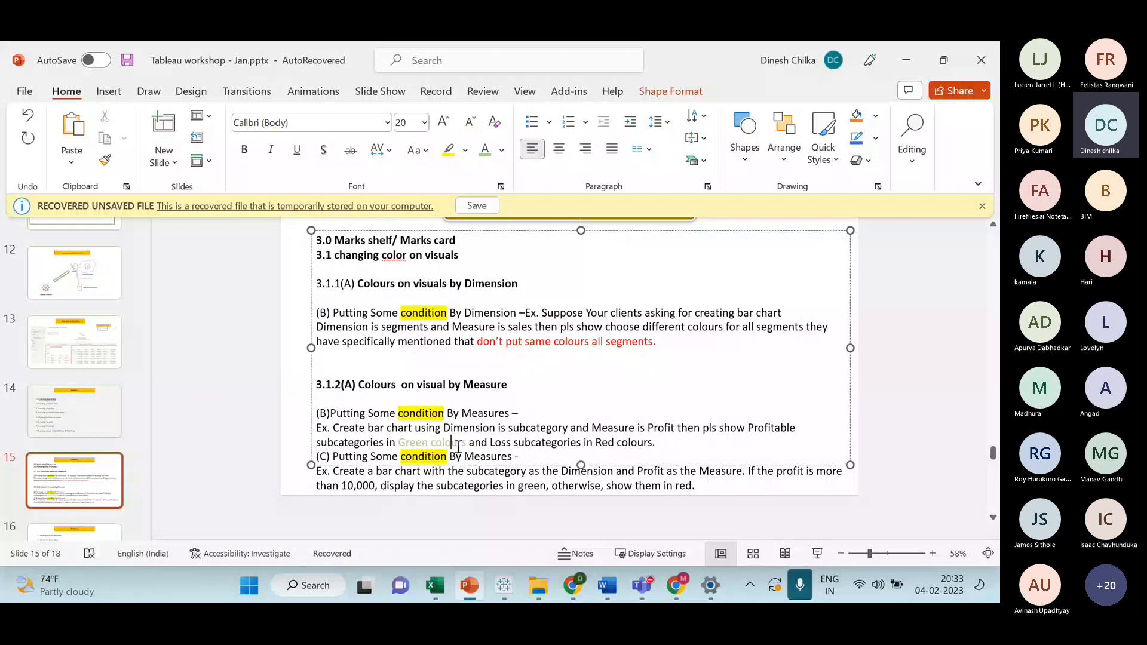
key("alt+Tab")
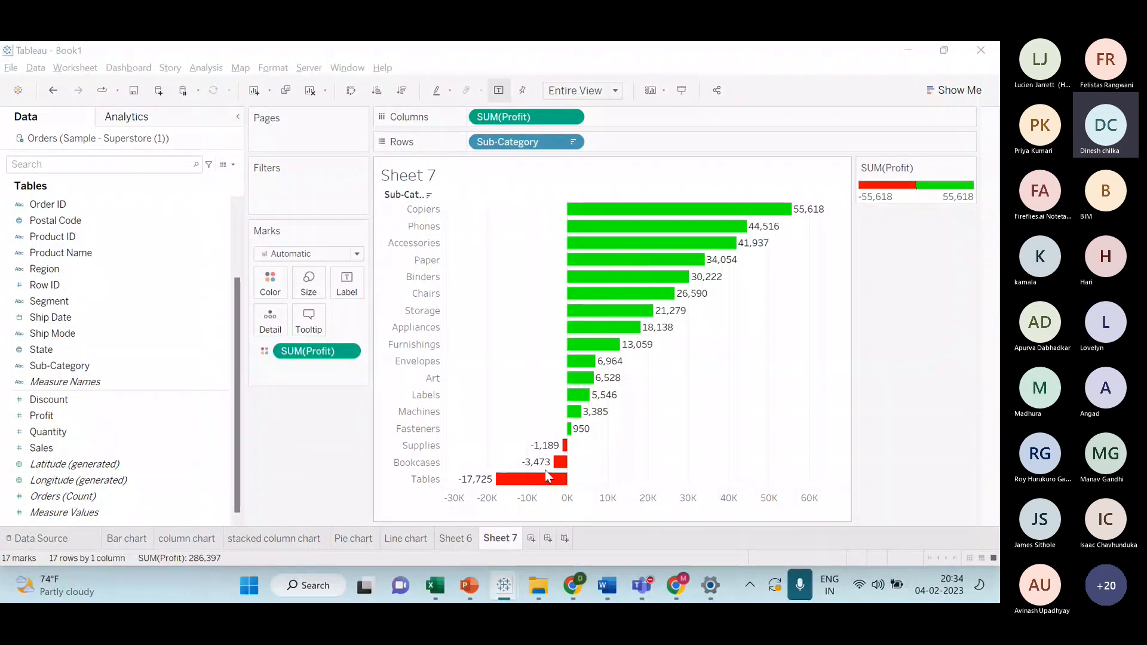
key("alt+Tab")
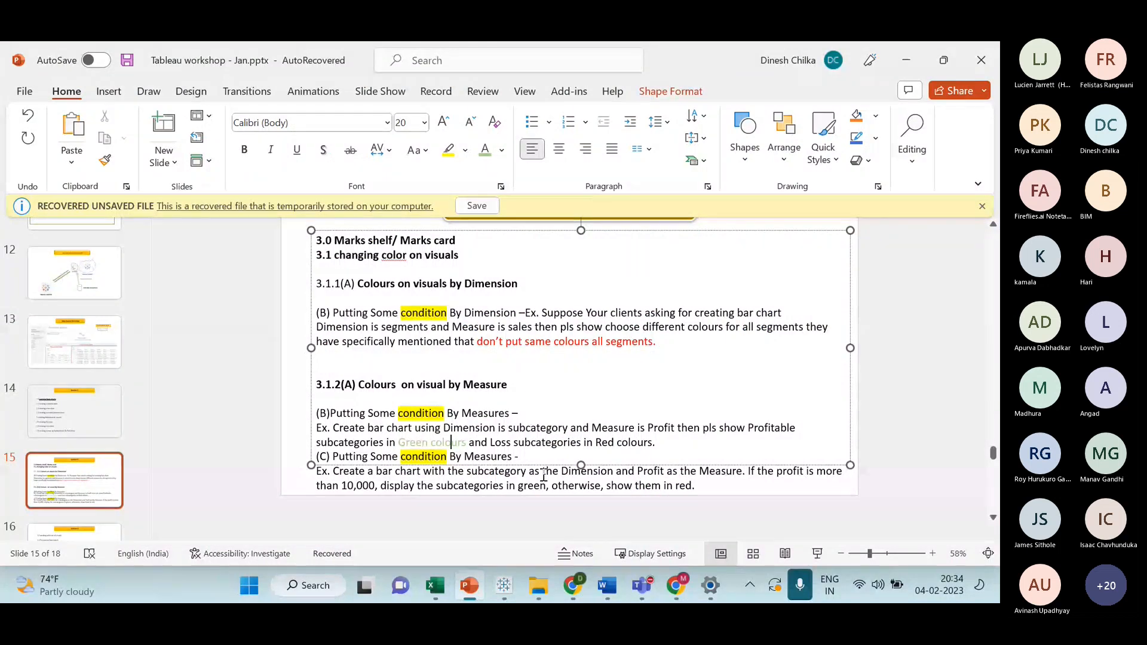
key("alt+Tab")
key("alt+Tab")
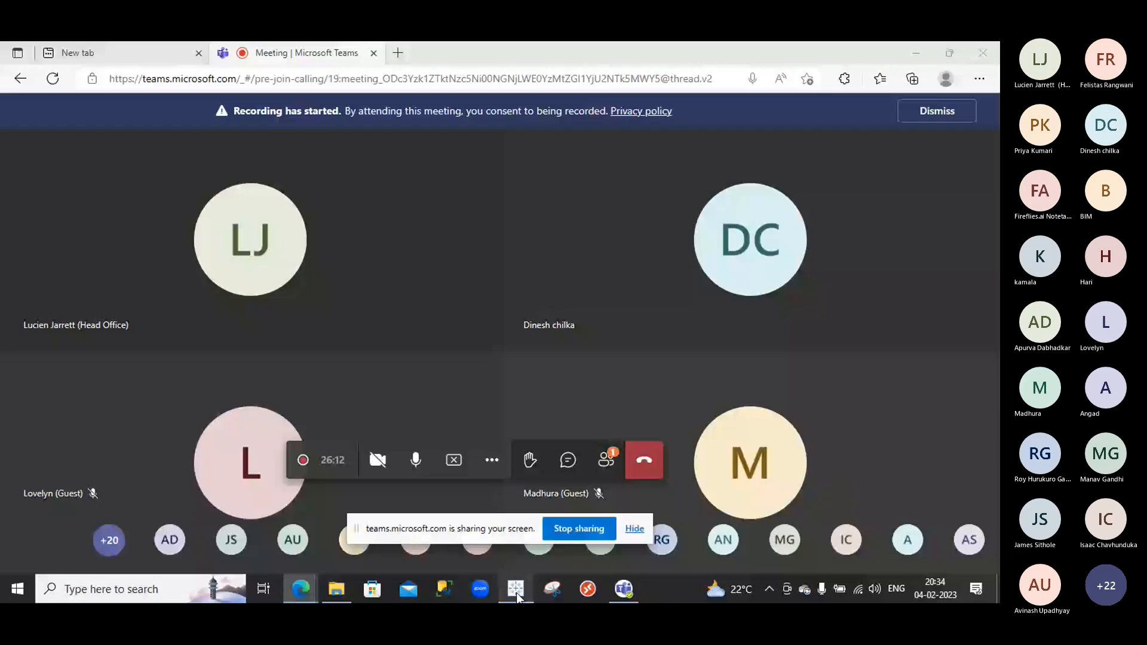
- Switch to Tableau and remove Category from the coloring of the Profit by Sub-Category bars
left_click(516, 591)
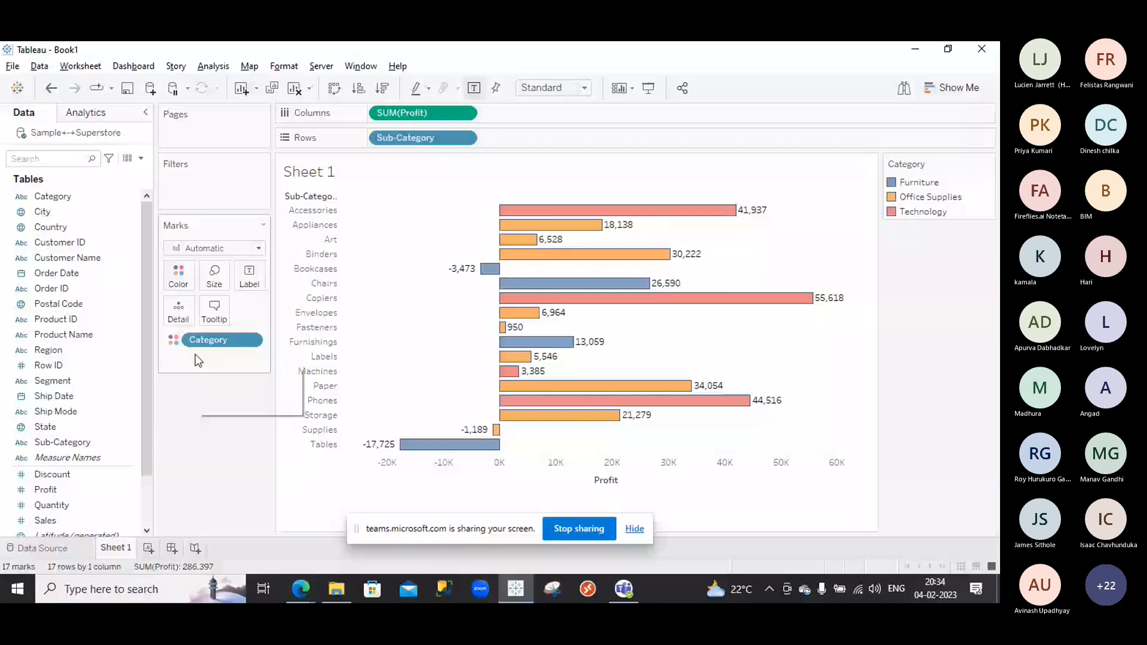
left_click_drag(207, 340, 207, 318)
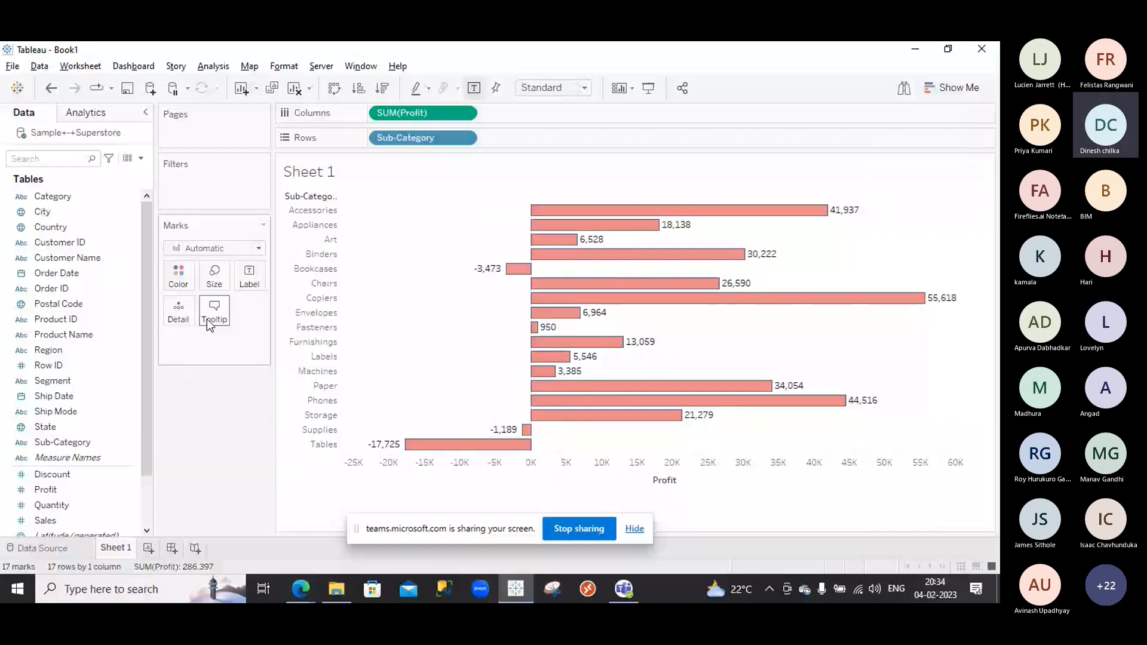
- Sort the sub-category bars by Profit, trying ascending order and settling on descending
left_click(360, 90)
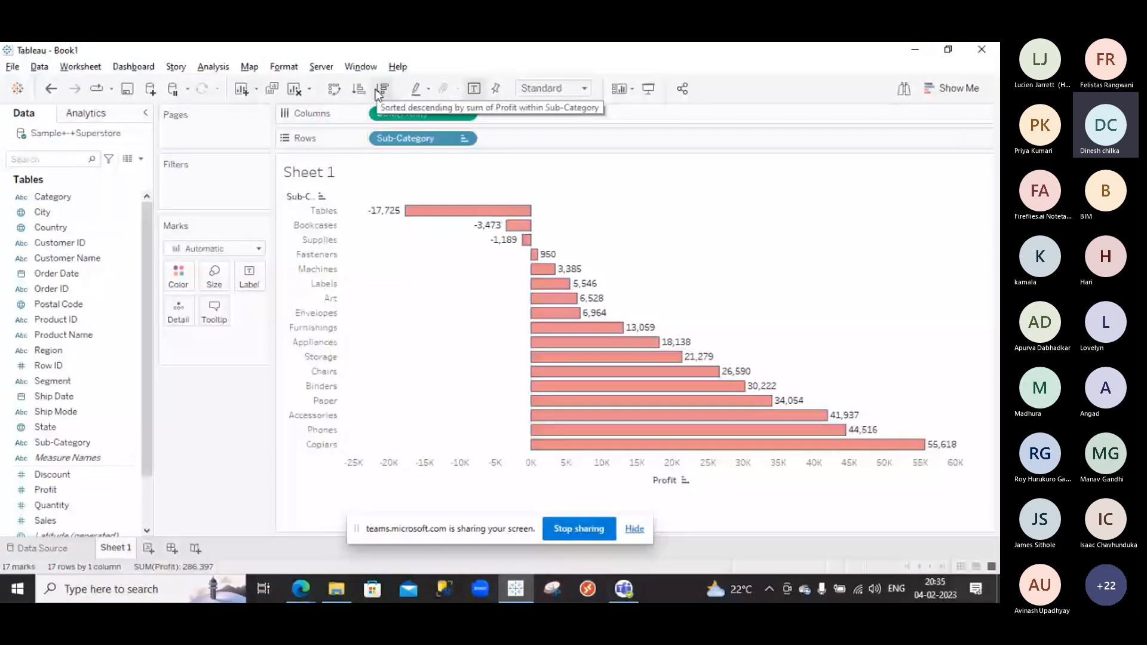
left_click(379, 90)
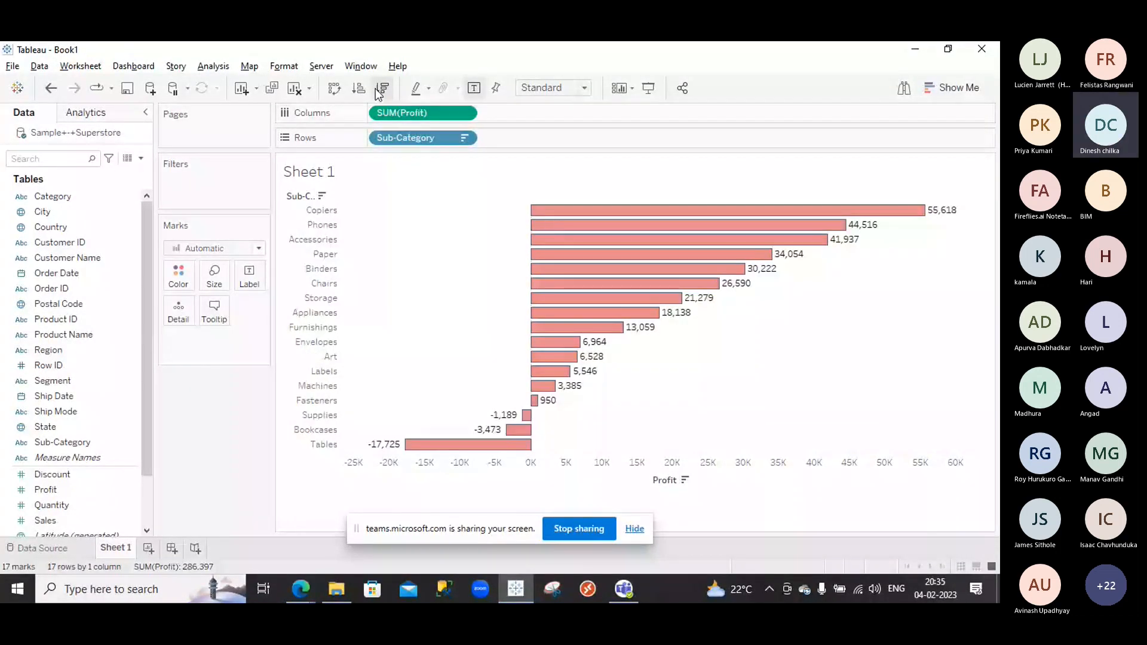
left_click(358, 90)
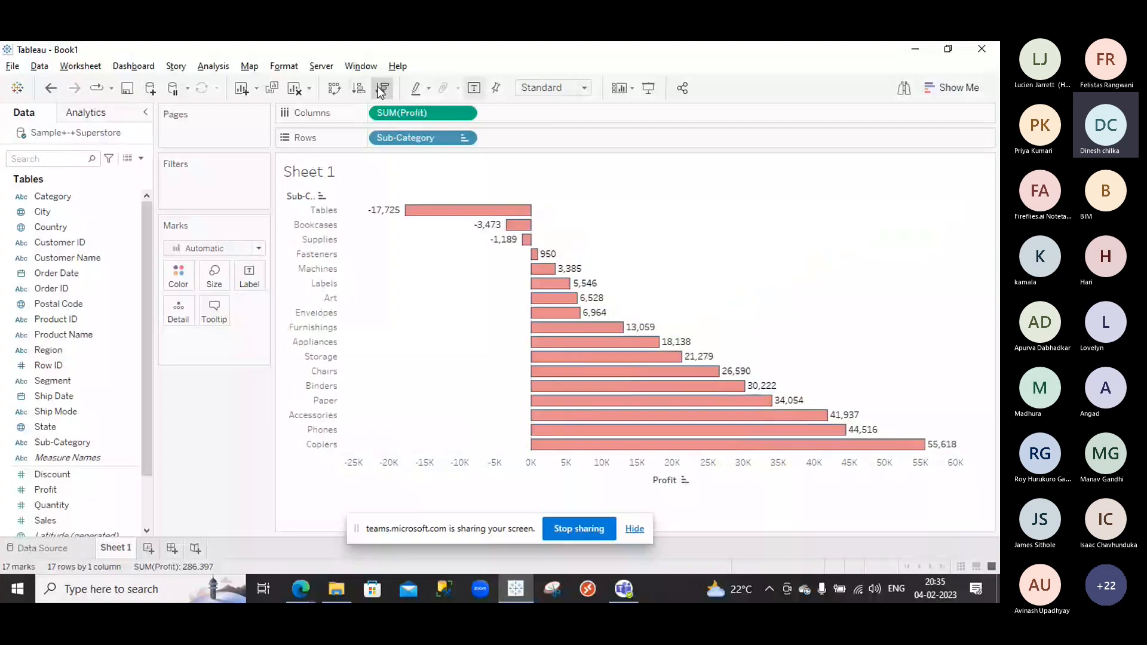
left_click(380, 89)
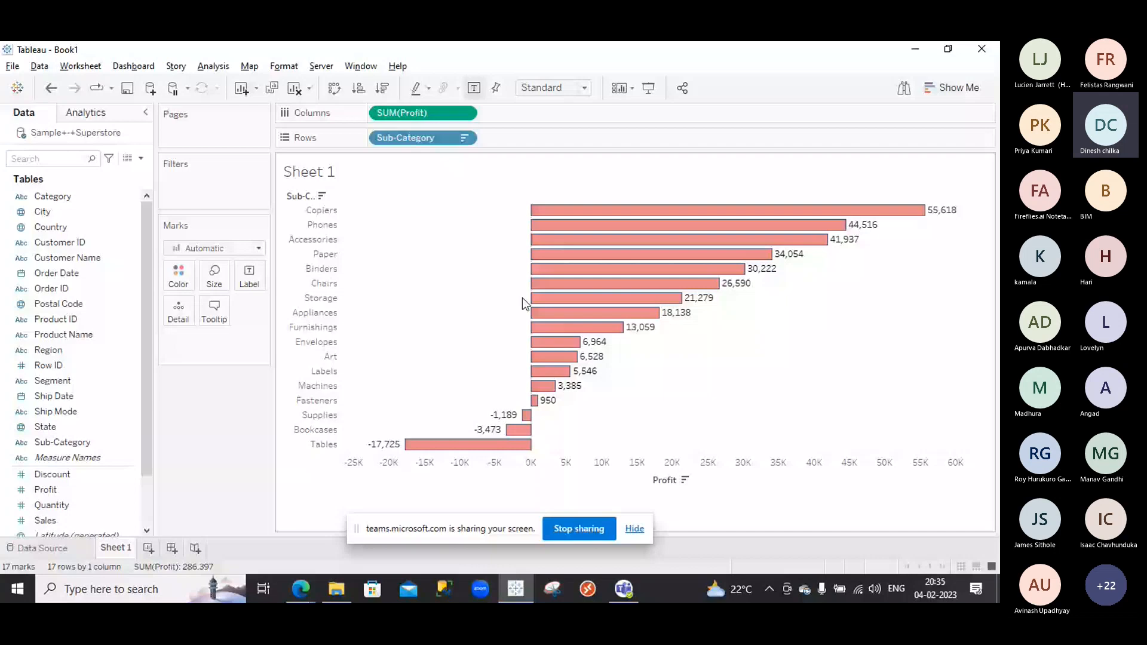
- Color the sub-category bars by Profit and set the color range to stepped color with 2 steps
mouse_move(494, 430)
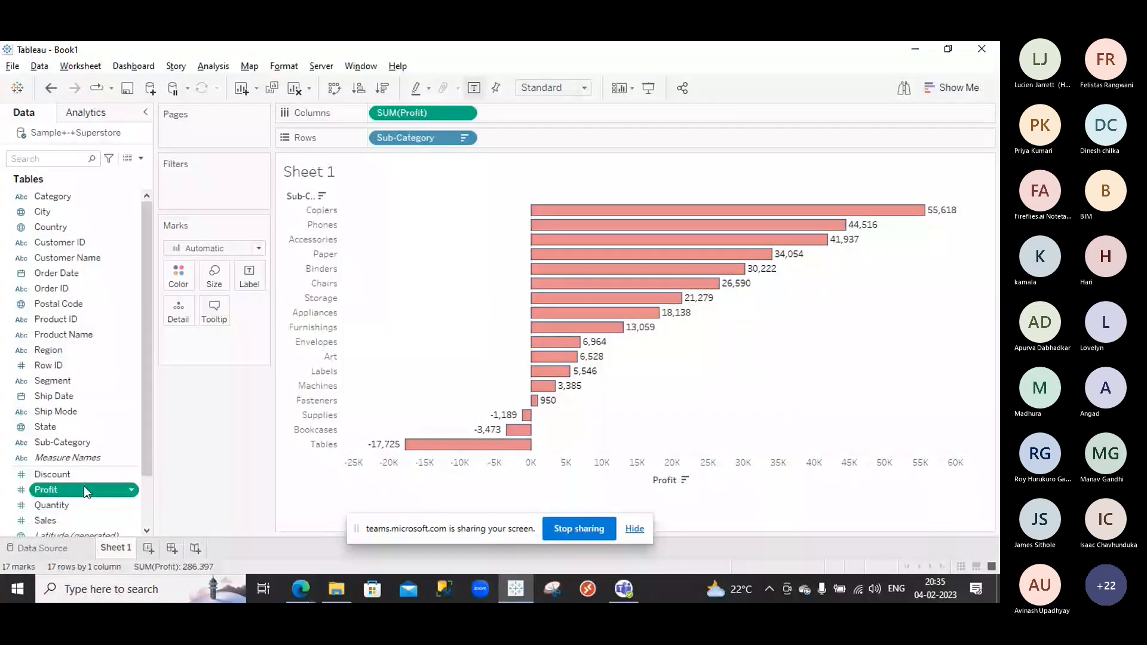
left_click_drag(84, 487, 198, 276)
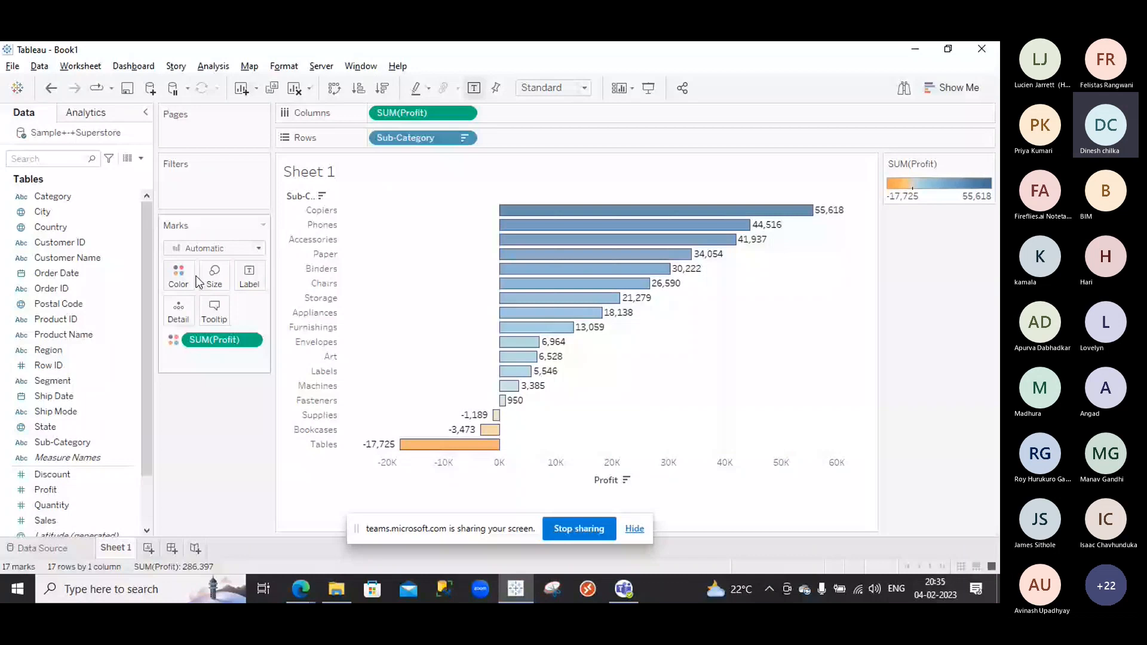
left_click(178, 277)
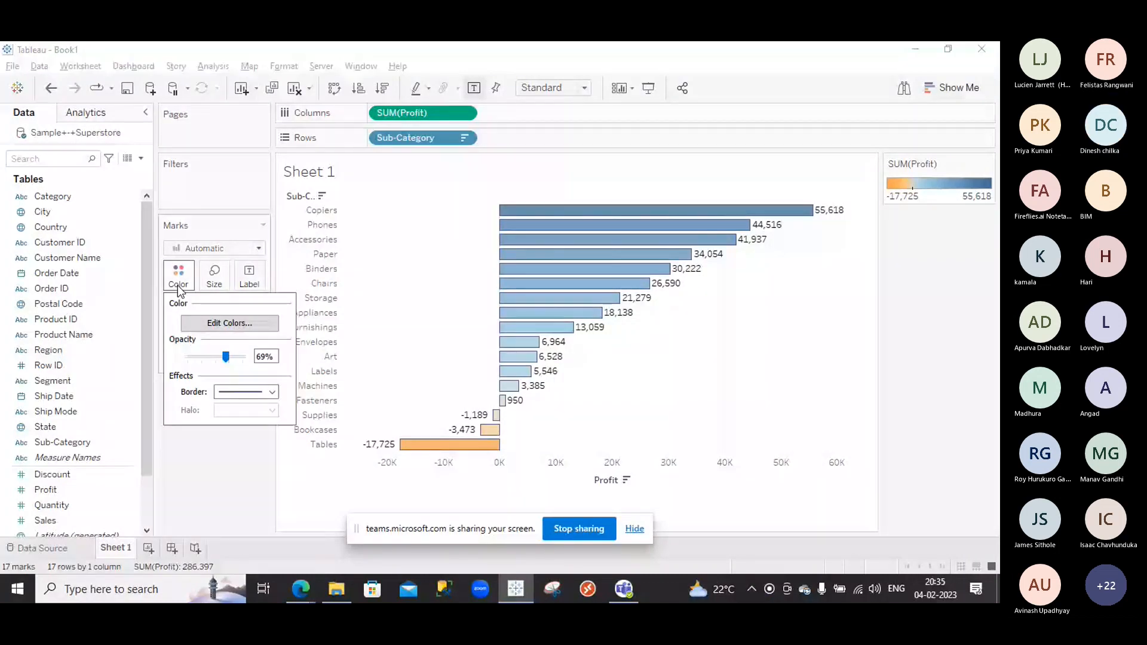
left_click(270, 328)
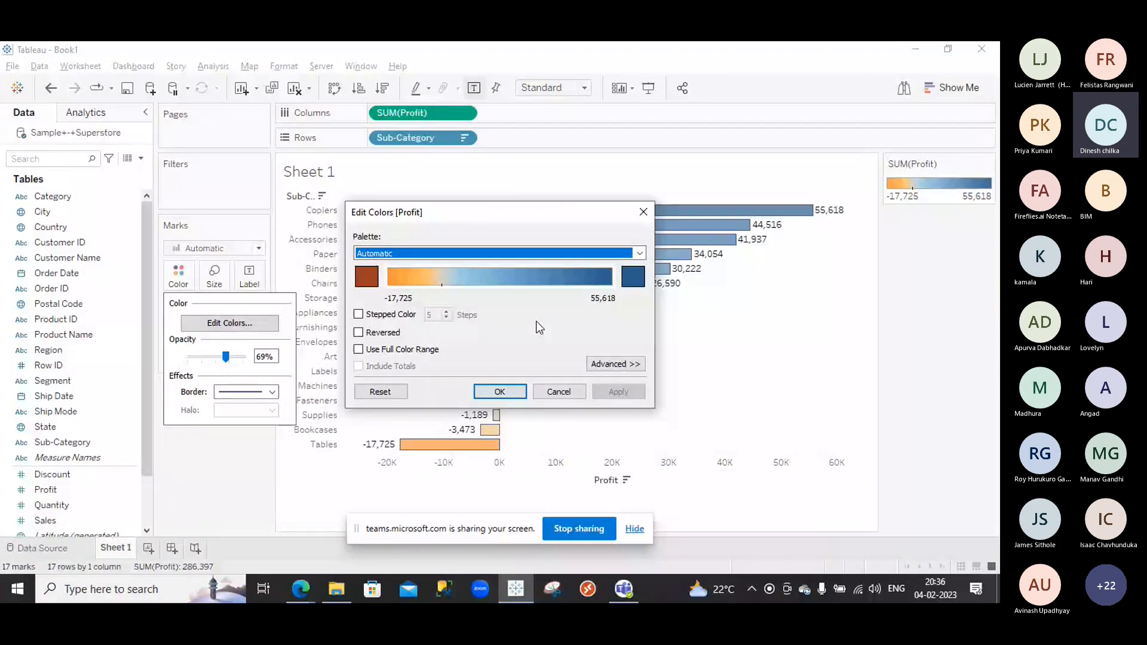
left_click(359, 316)
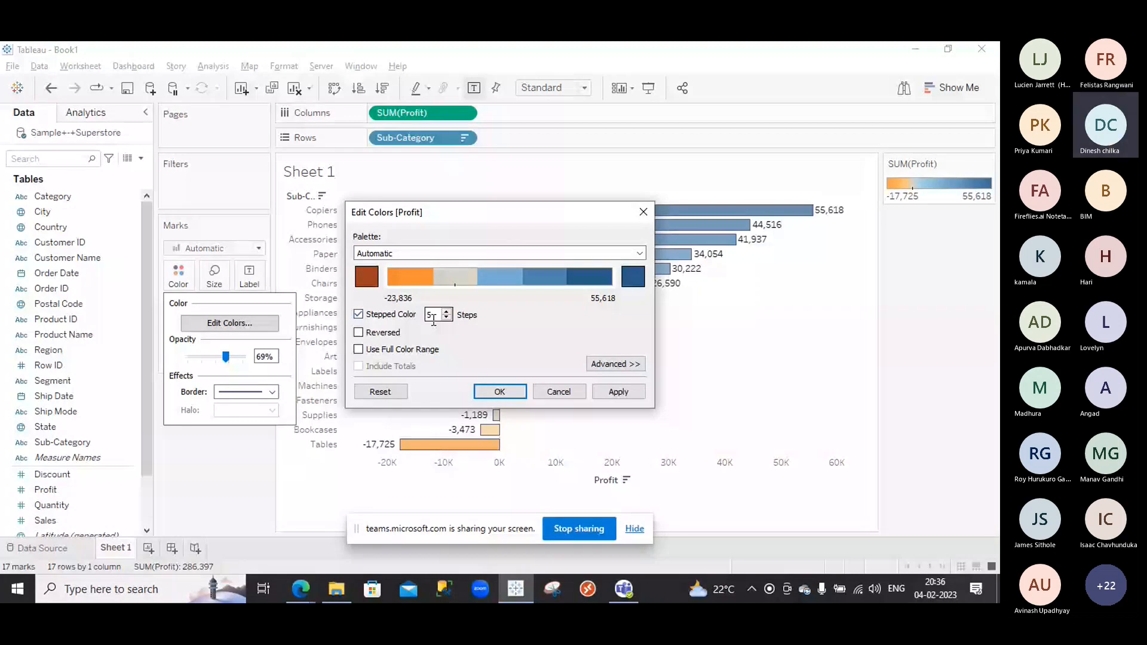
triple_click(446, 318)
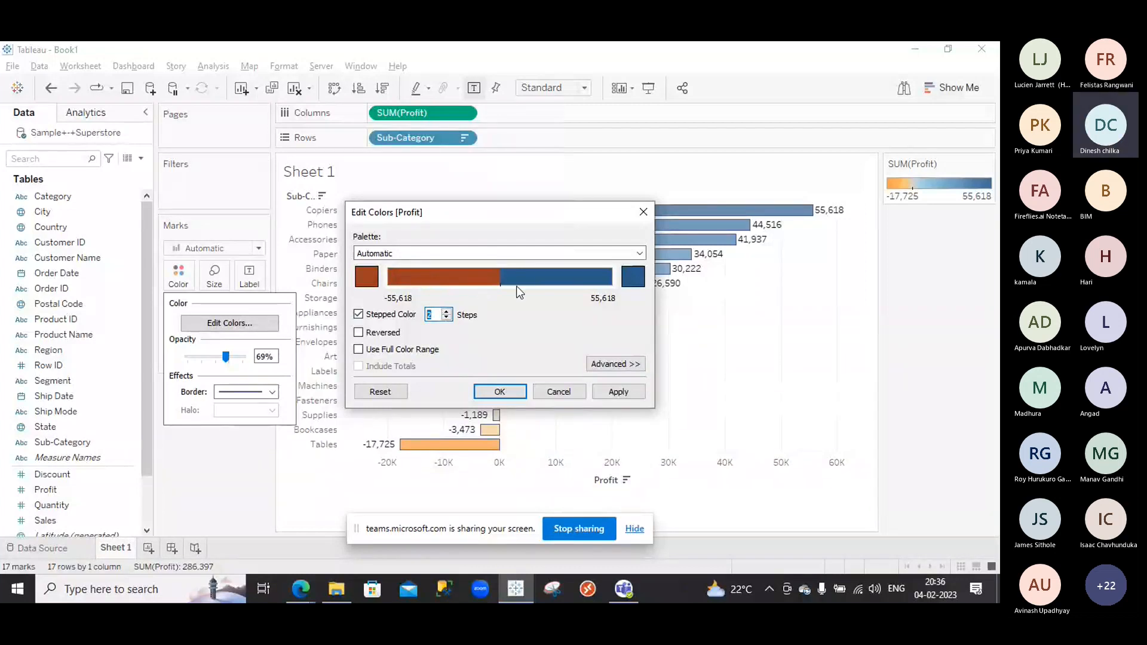
- Fix the Profit color range's start and end values with the center at 0
left_click(630, 365)
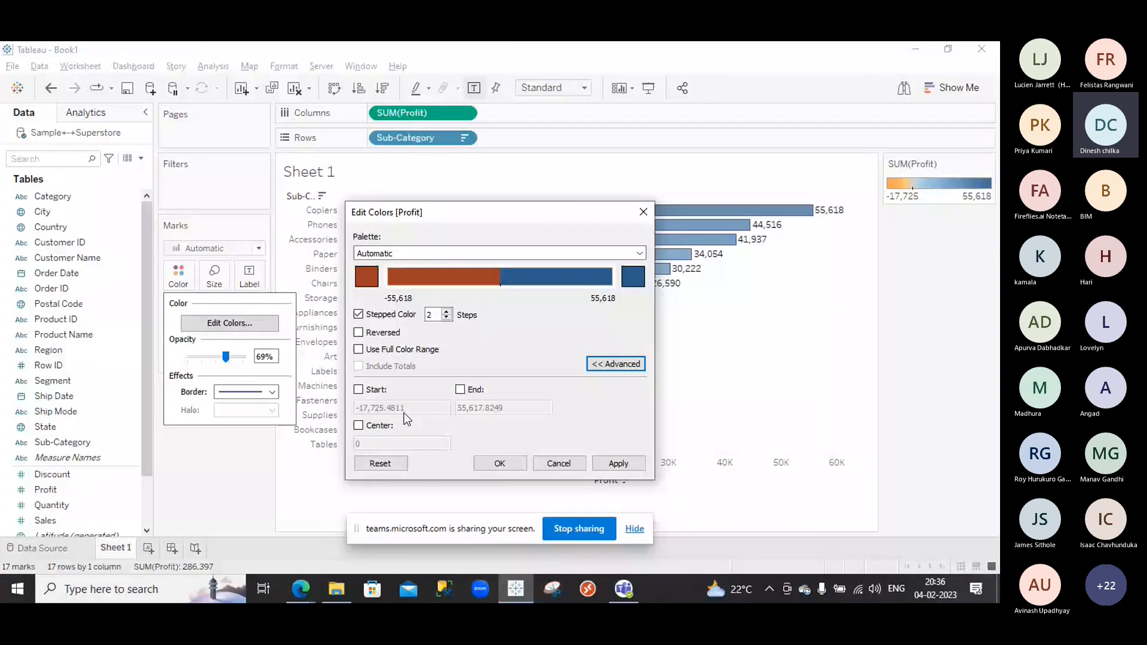
left_click(358, 390)
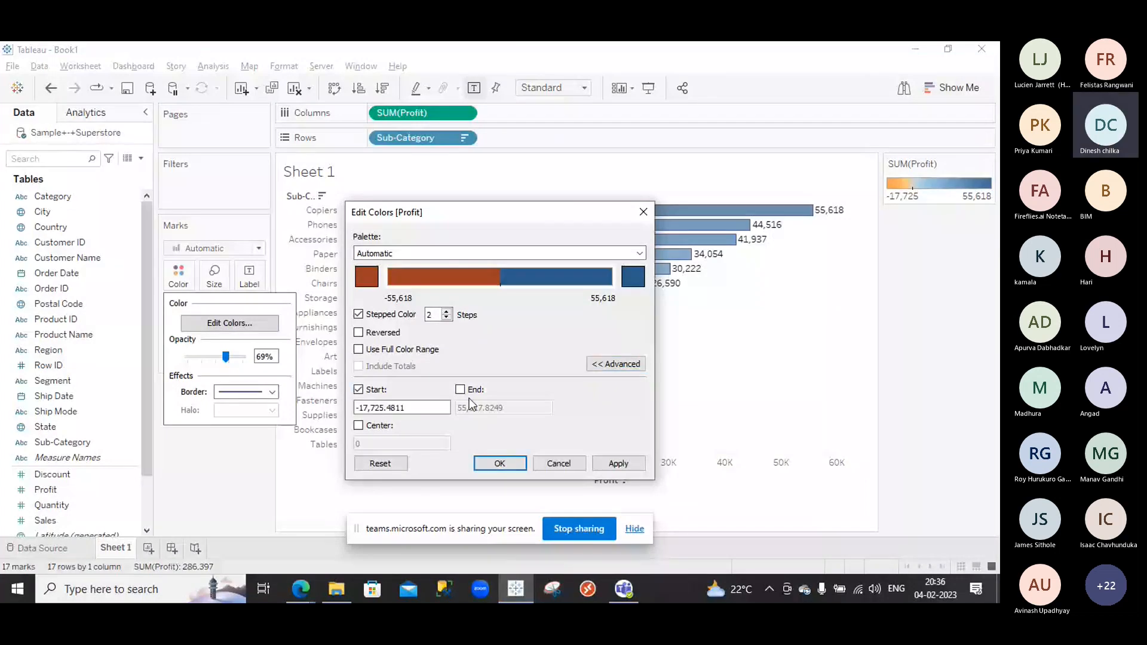
left_click(461, 391)
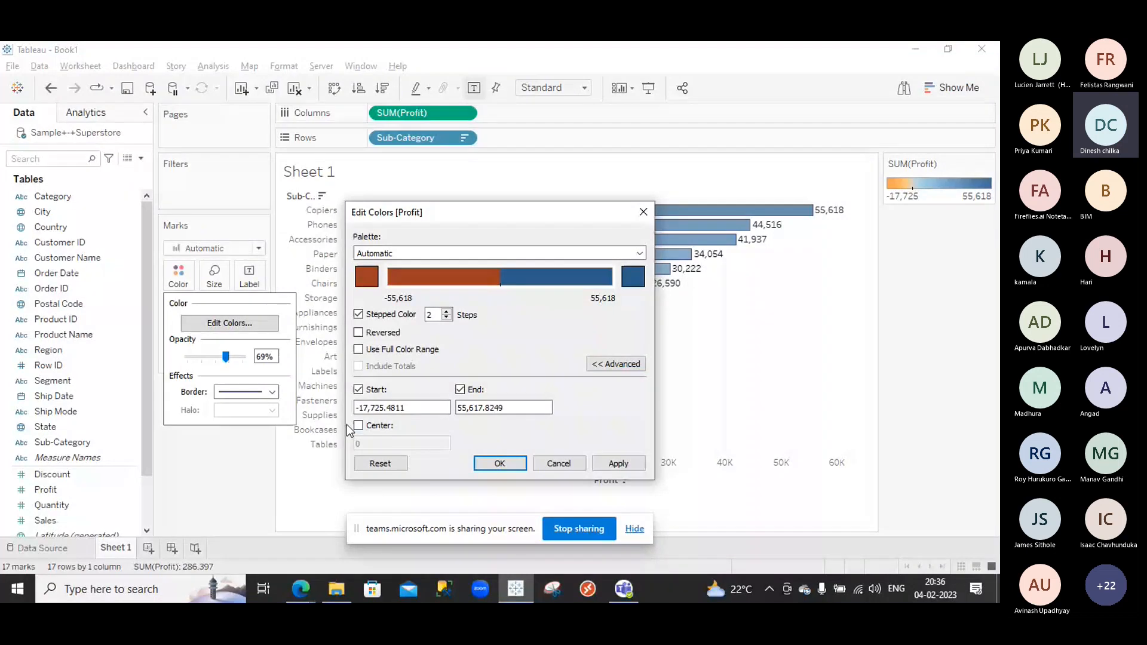
left_click(358, 426)
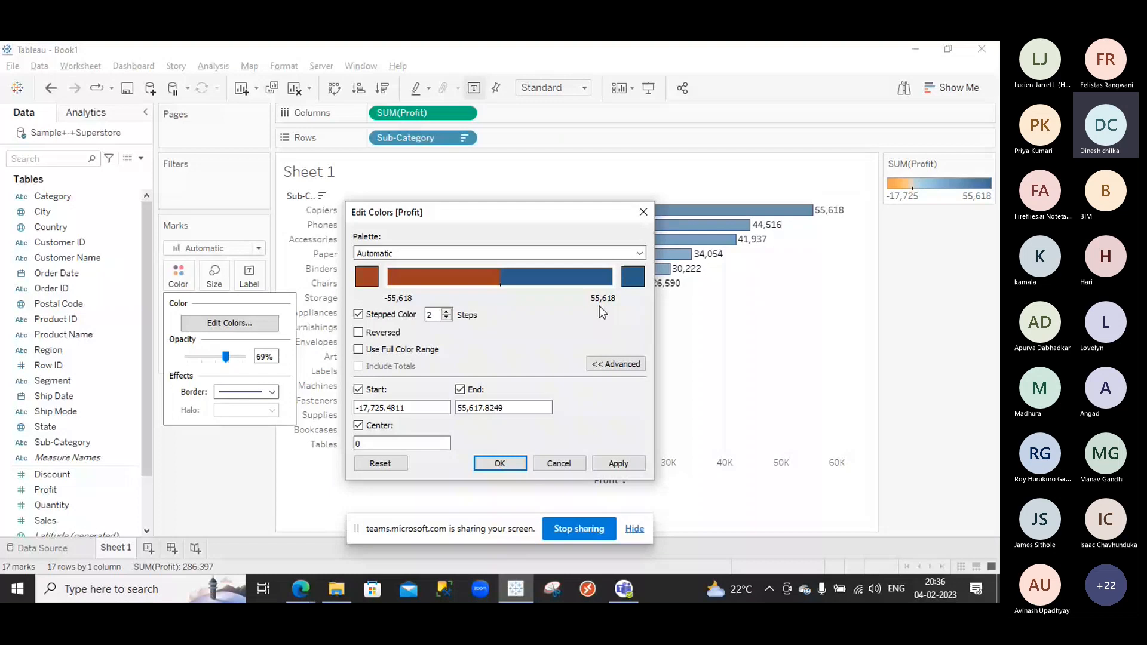
- Set the high end of the Profit color range to green #00aa00 and accept the color edits
left_click(633, 277)
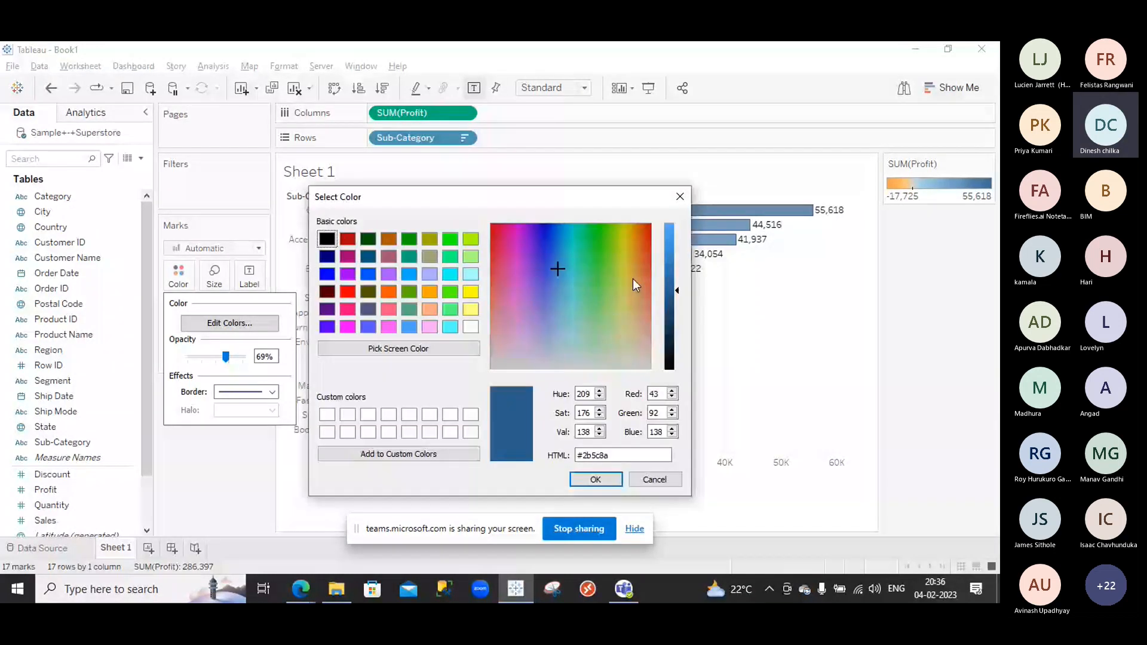
left_click(409, 240)
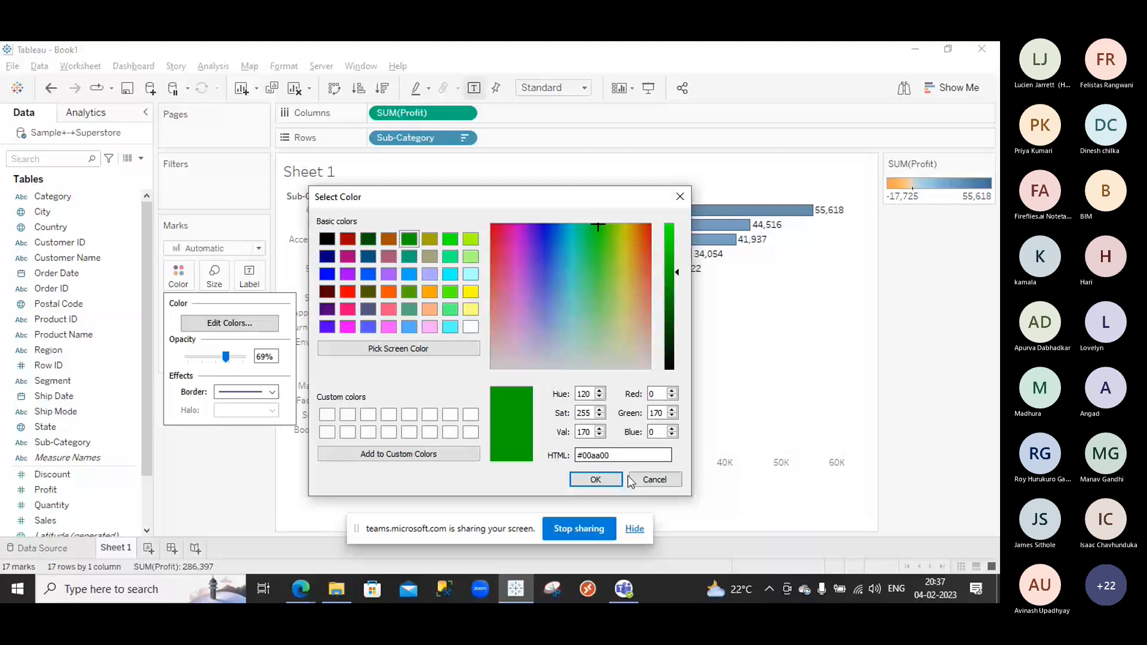
left_click(597, 480)
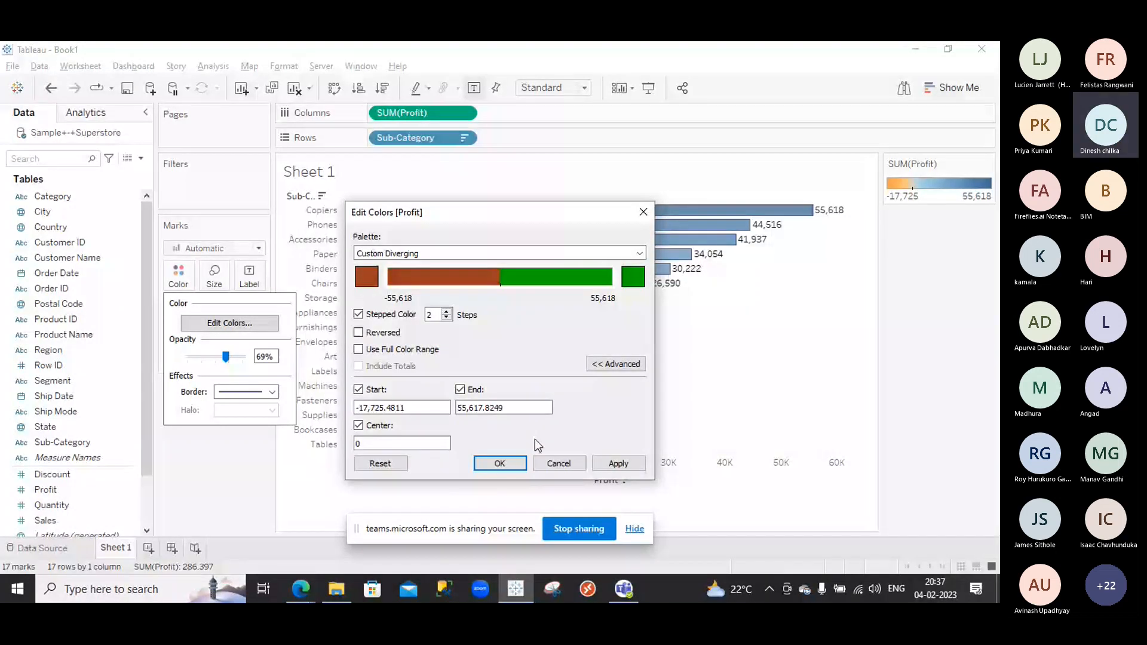
left_click(497, 465)
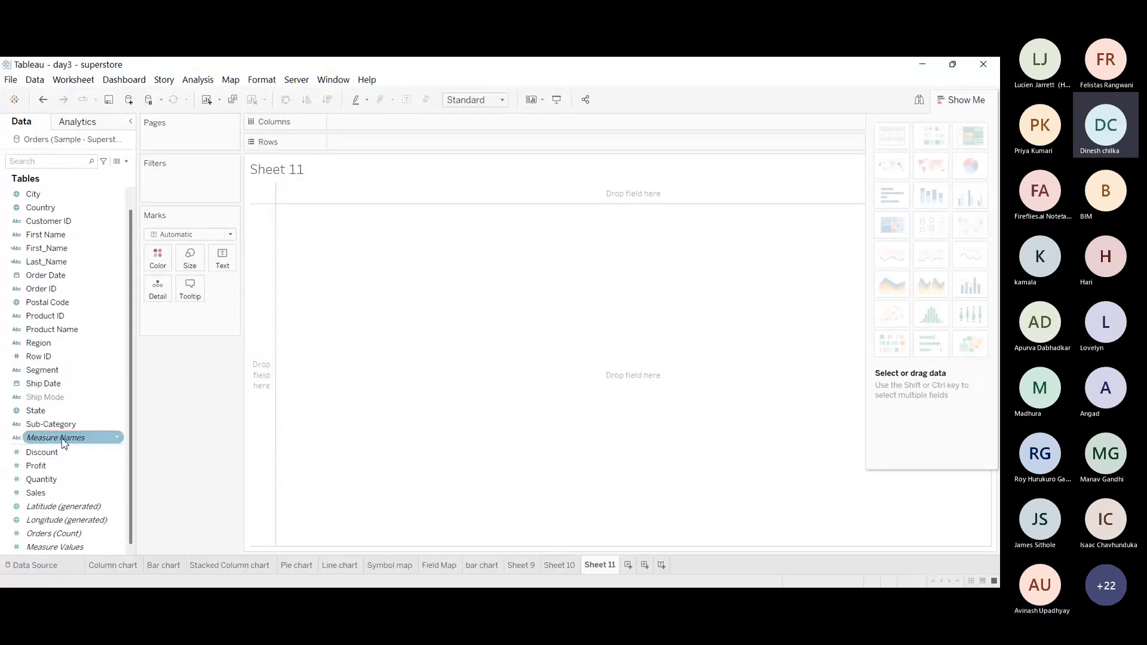
- Build a horizontal bar chart of Profit by Sub-Category on the empty Sheet 11
left_click(52, 424)
double_click(52, 424)
left_click(35, 493)
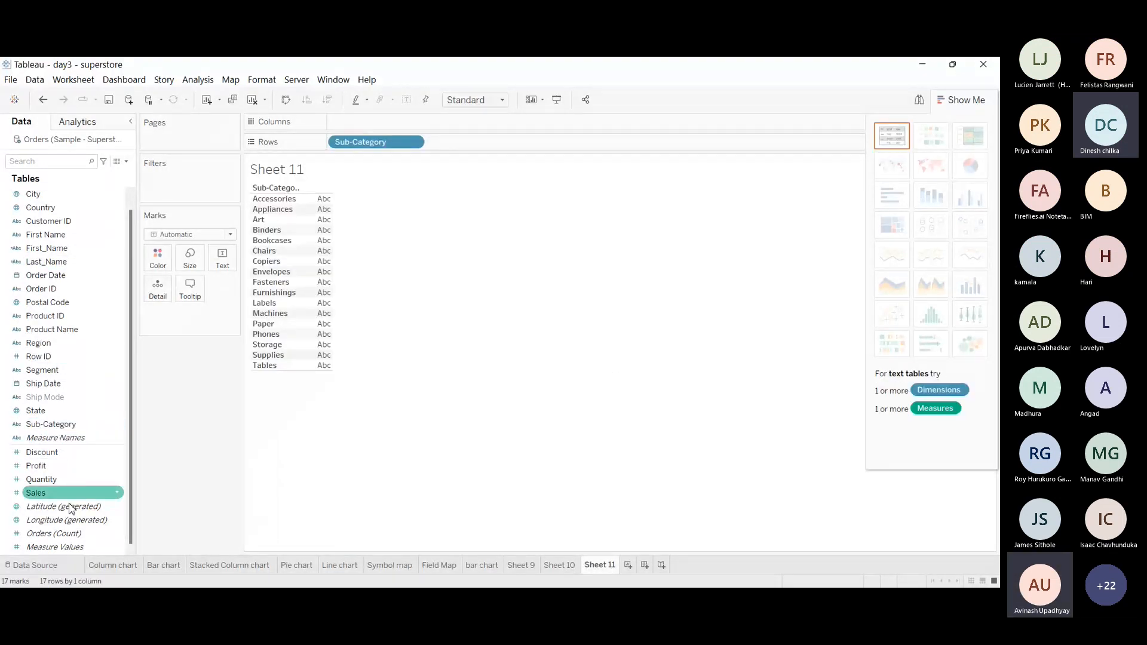
left_click(42, 479)
double_click(36, 465)
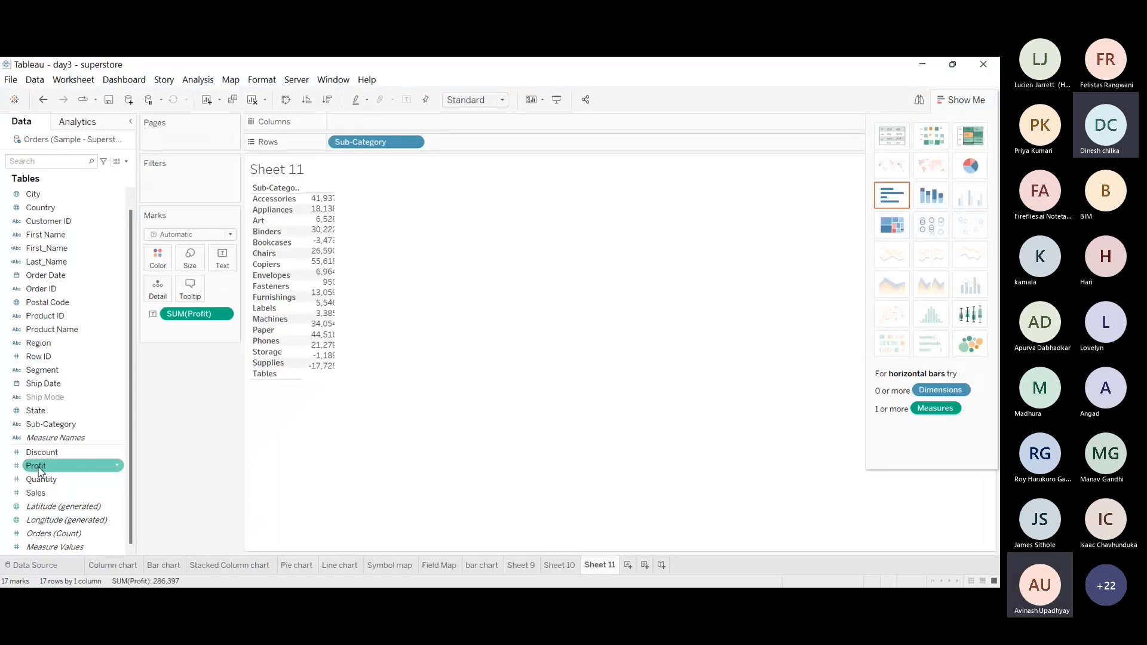
left_click(890, 196)
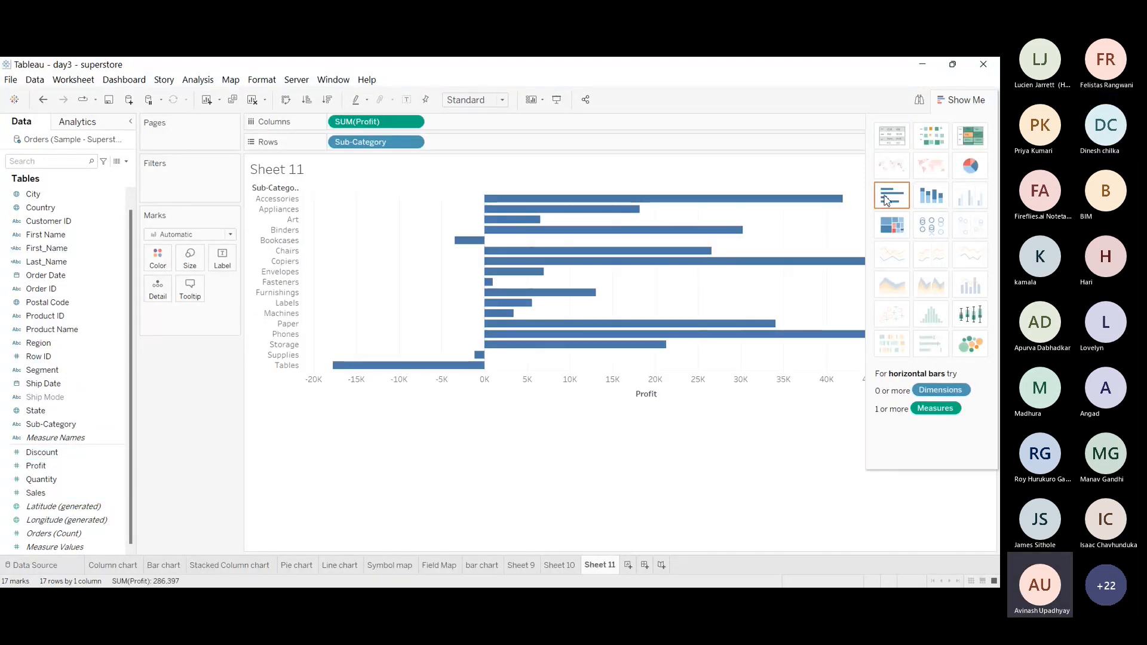
- Sort the Sheet 11 bars descending by Profit and show their mark labels
left_click(327, 100)
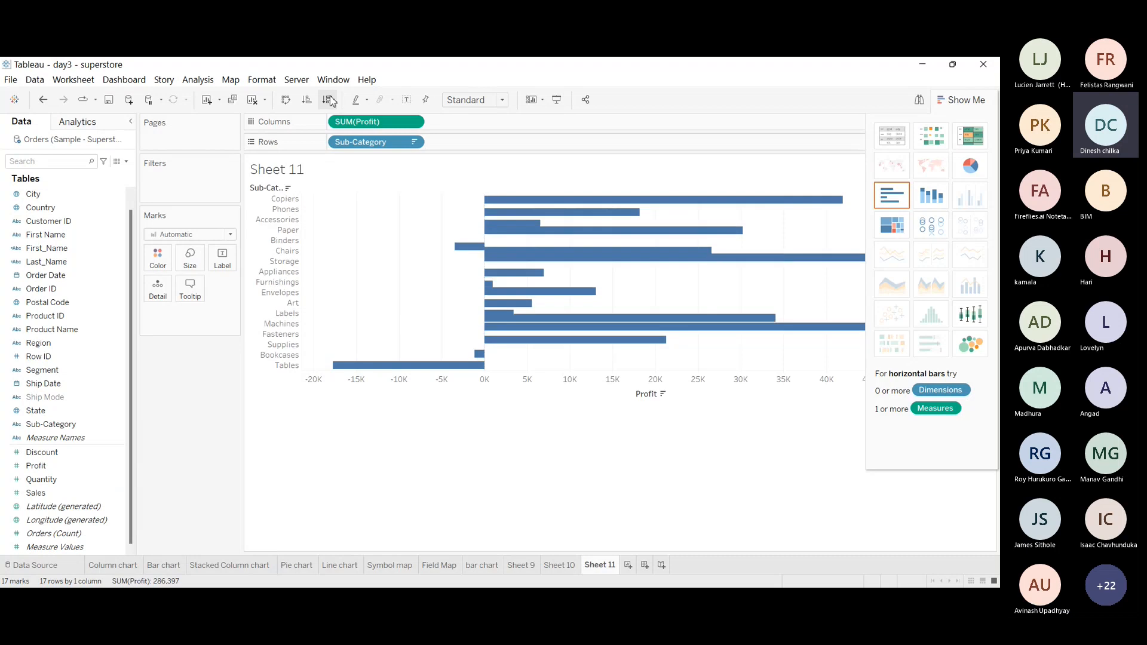
left_click(406, 100)
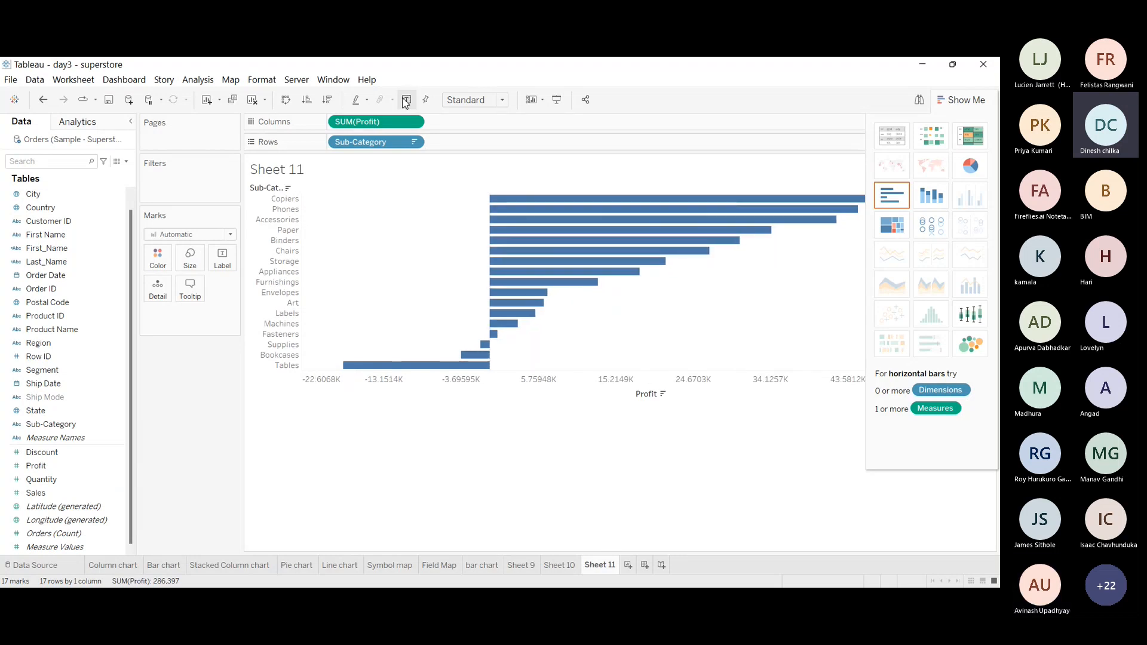
- Color the Sheet 11 bars by Profit, using stepped color with 2 steps
left_click_drag(35, 465, 157, 290)
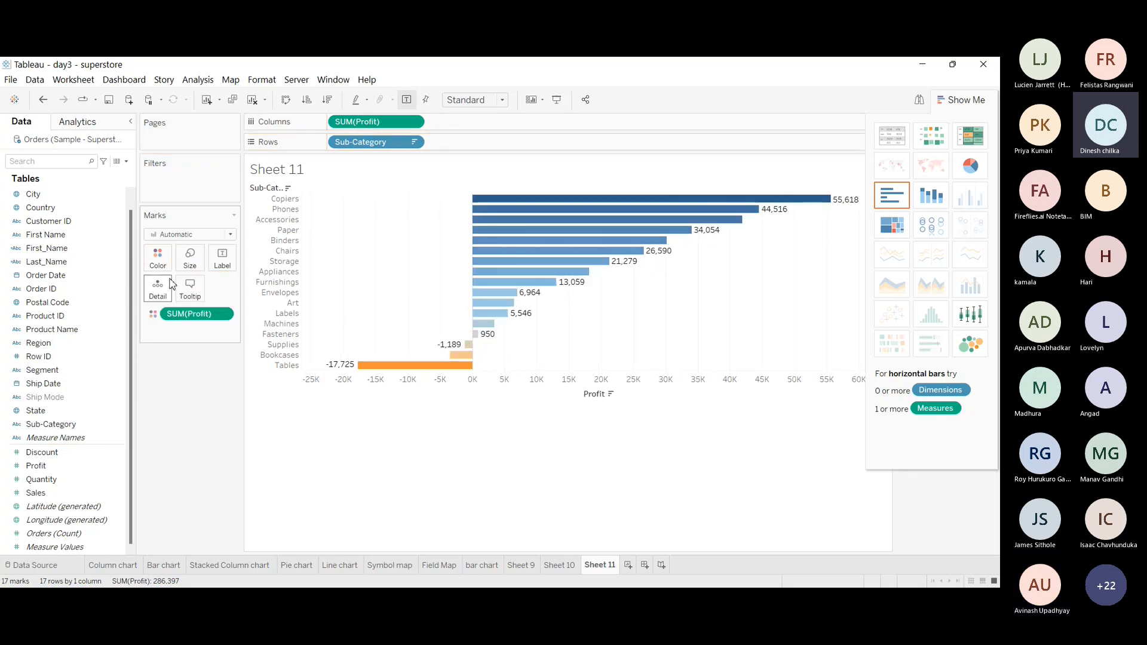
left_click(157, 257)
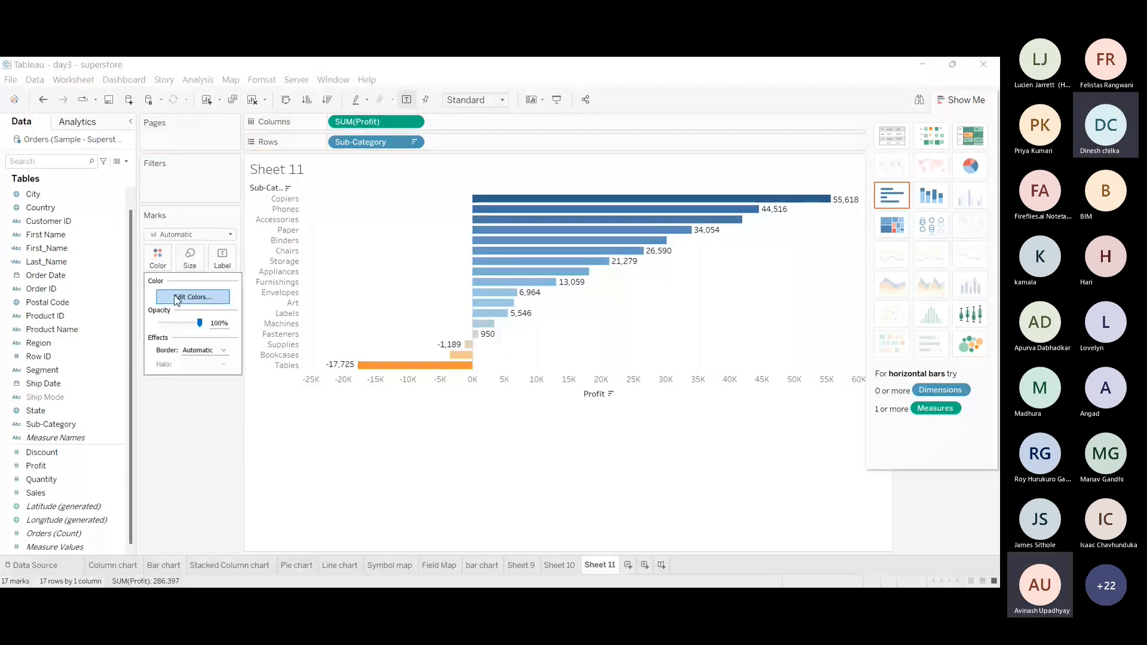
left_click(177, 299)
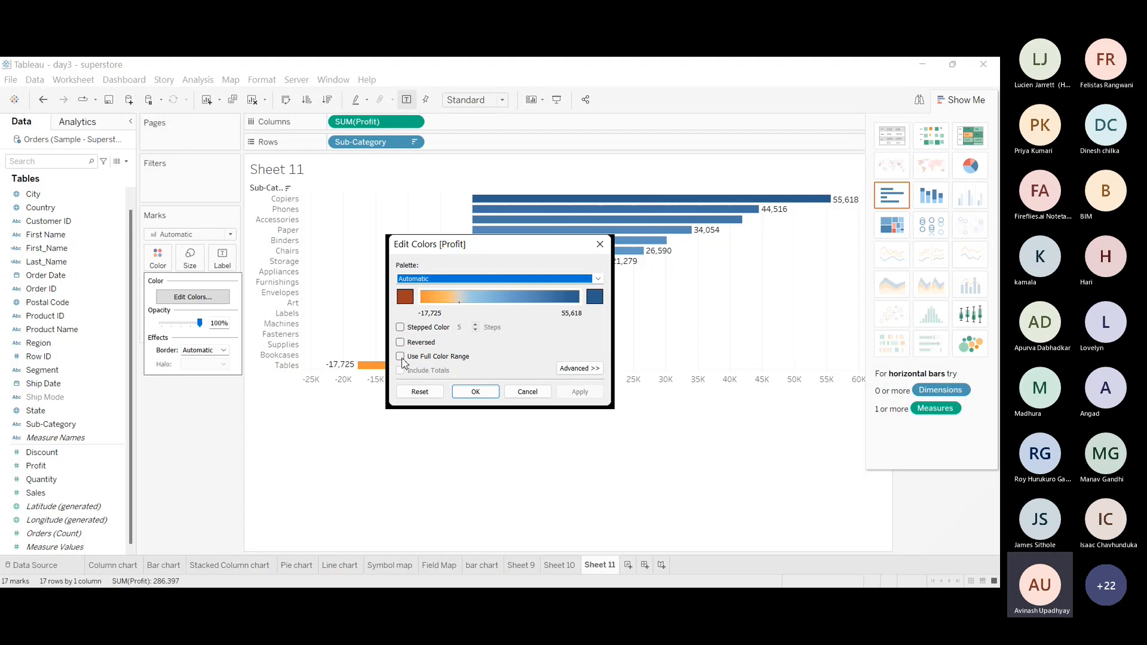
left_click(400, 328)
left_click(475, 330)
left_click(475, 330)
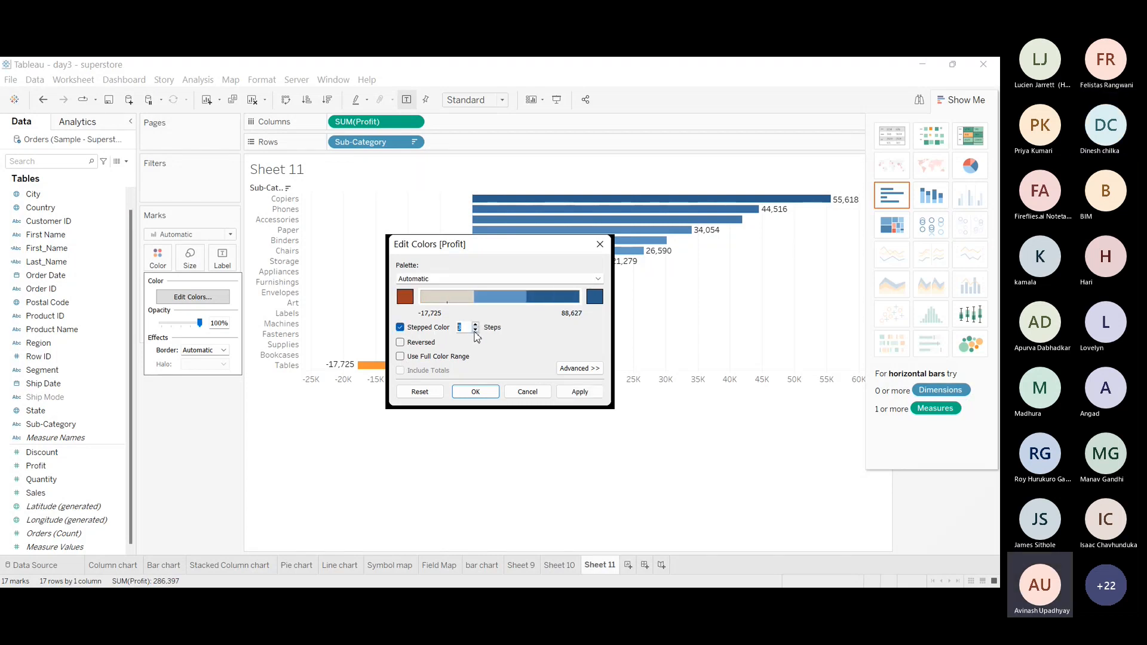
left_click(475, 331)
- Enable the start, end and center values in the advanced Profit color options and set the low end to red #9e2a06
left_click(580, 368)
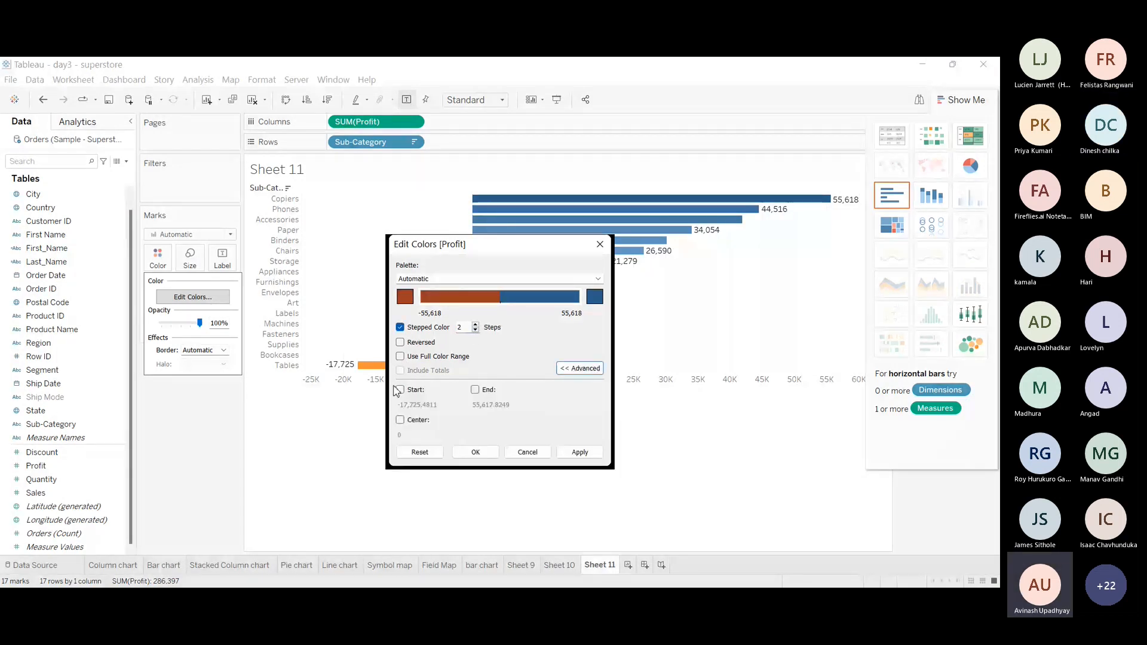
left_click(400, 389)
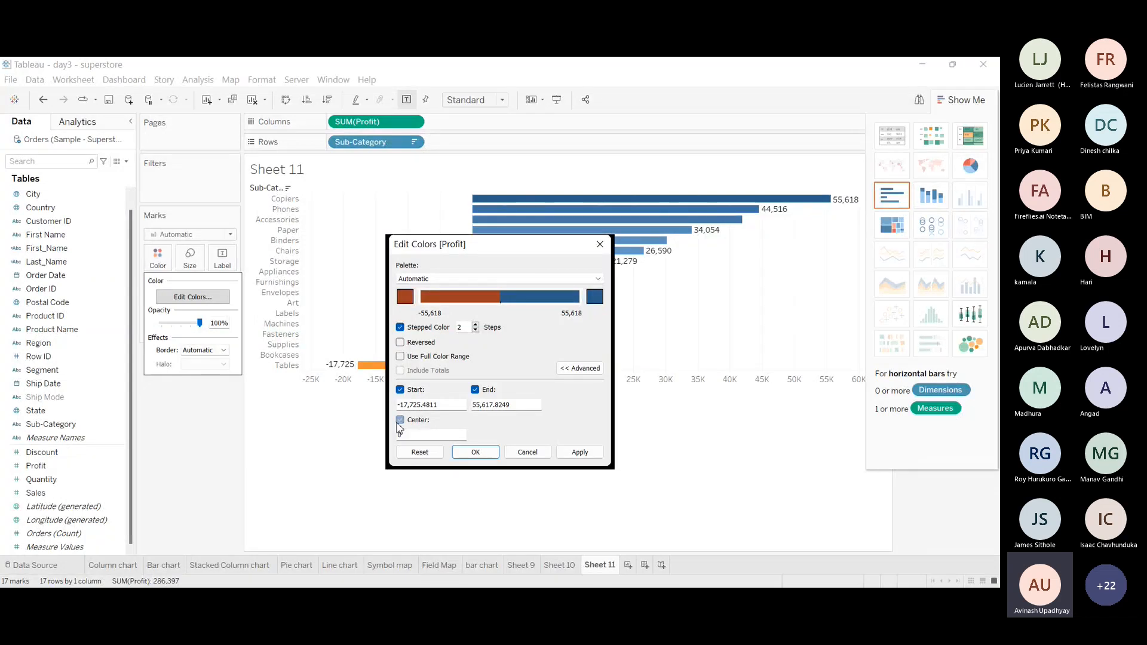
left_click(405, 296)
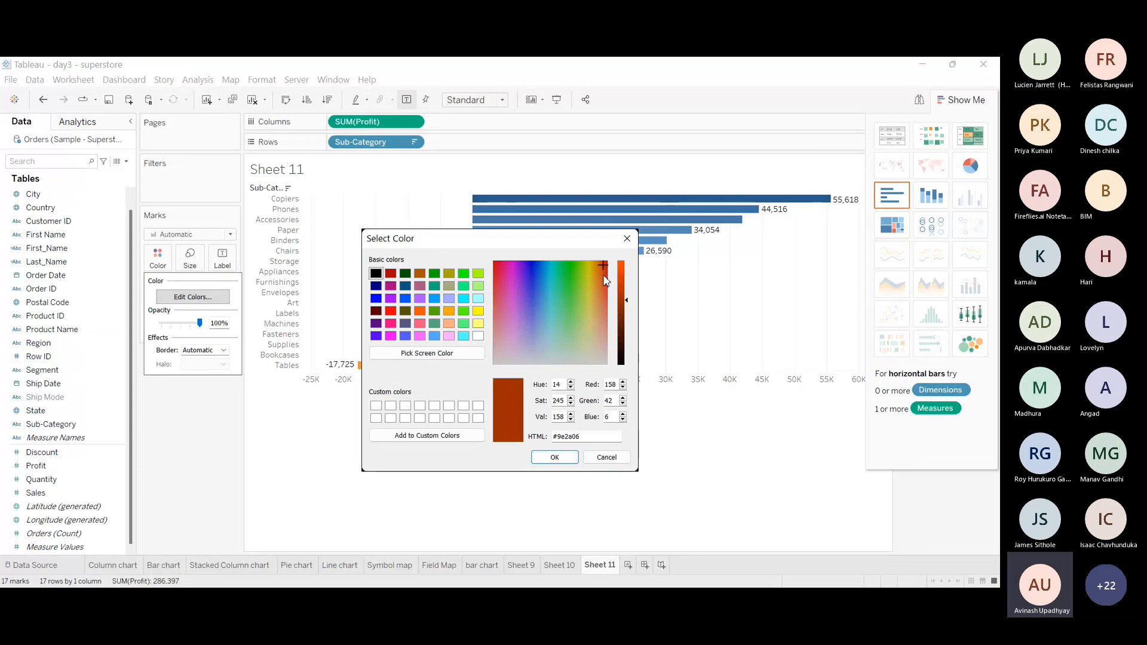
left_click(554, 456)
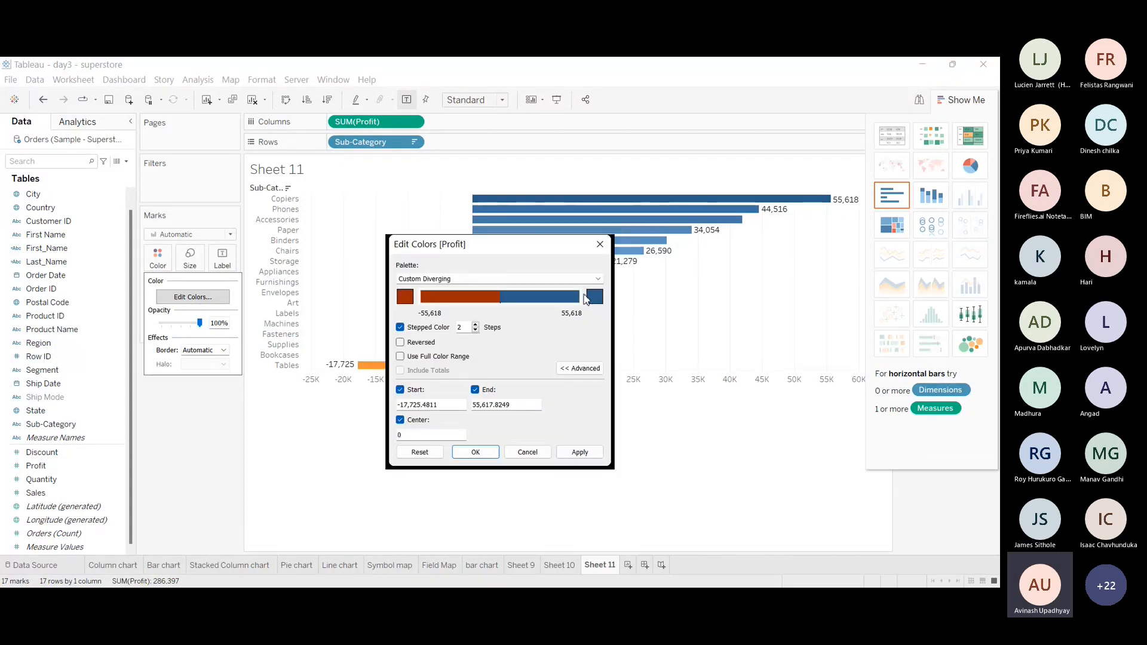
- Set the high end of the Profit color range to green #1a8a0e and accept the color edits
left_click(595, 296)
left_click(575, 274)
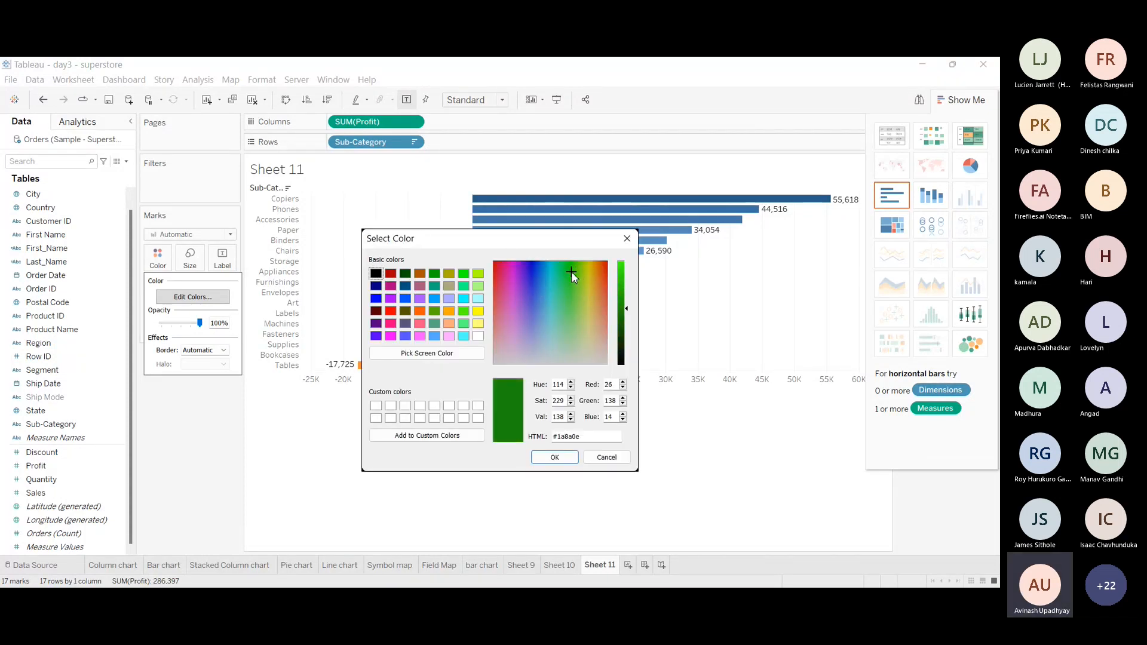
left_click(552, 457)
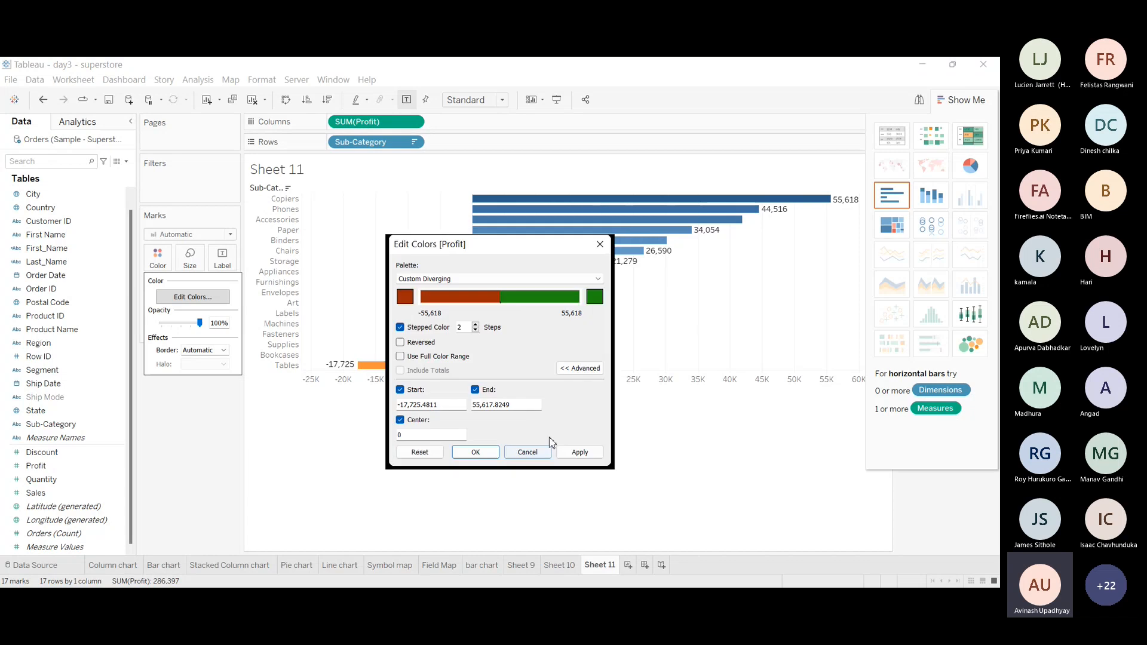
left_click(579, 452)
left_click(475, 452)
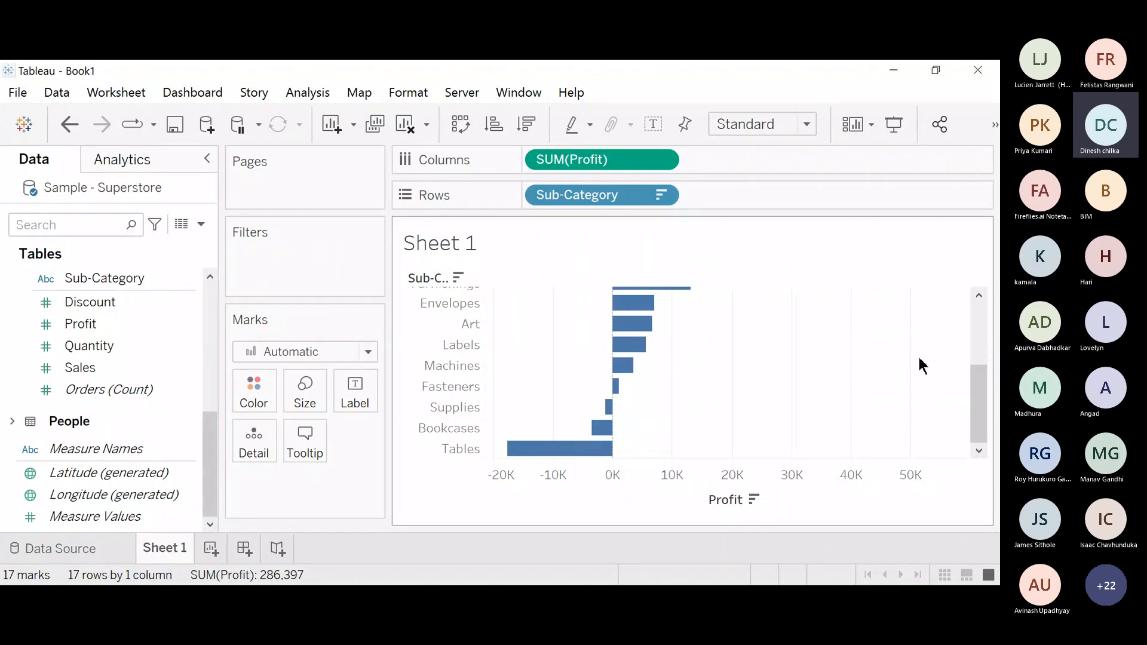
- Sort the Sheet 1 sub-categories ascending by Profit, and switch the sort order once more
mouse_move(692, 290)
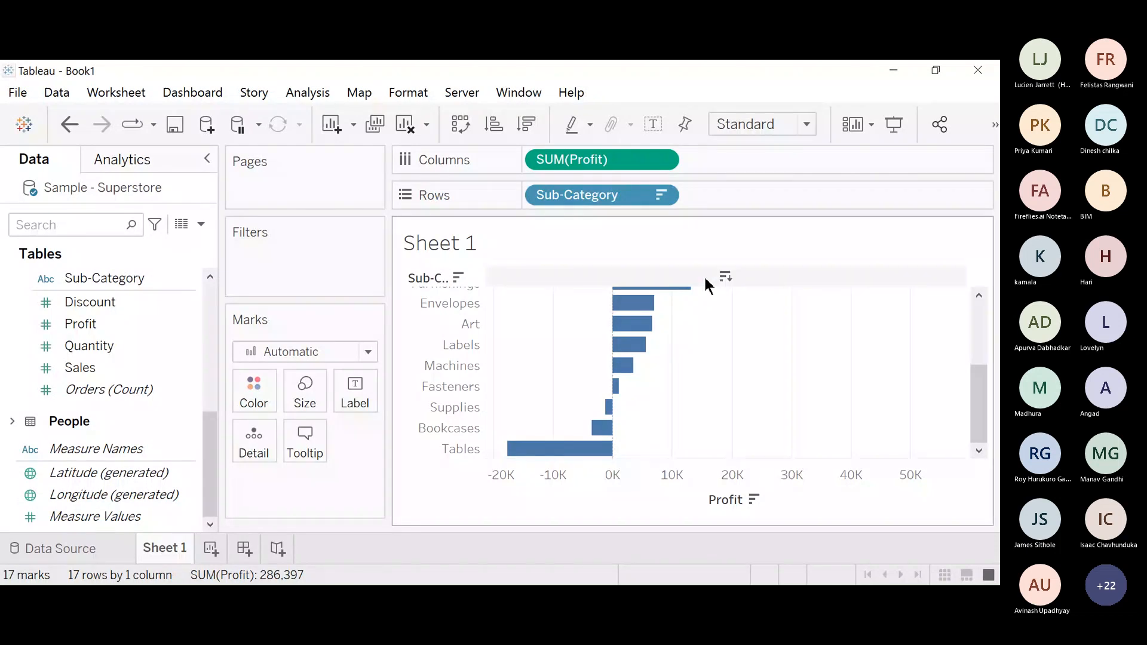
left_click(725, 277)
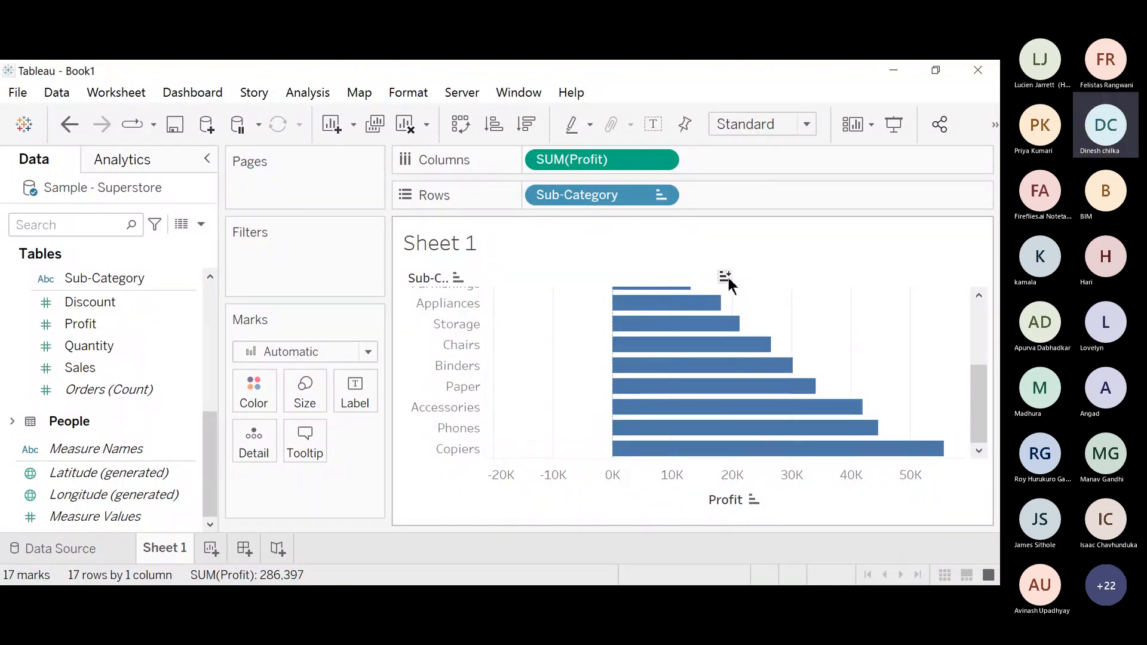
left_click(725, 277)
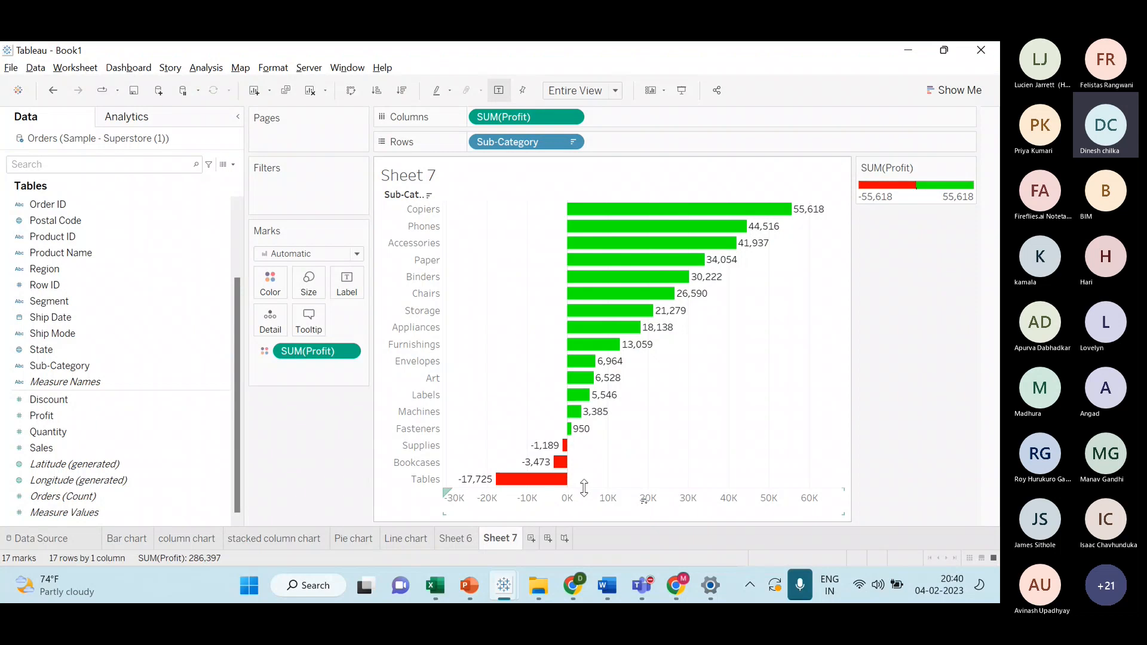
- Reduce the height of the Sheet 7 bar rows by raising the Profit axis, and lower the axis slightly again
left_click_drag(584, 488, 584, 482)
left_click_drag(584, 481, 601, 378)
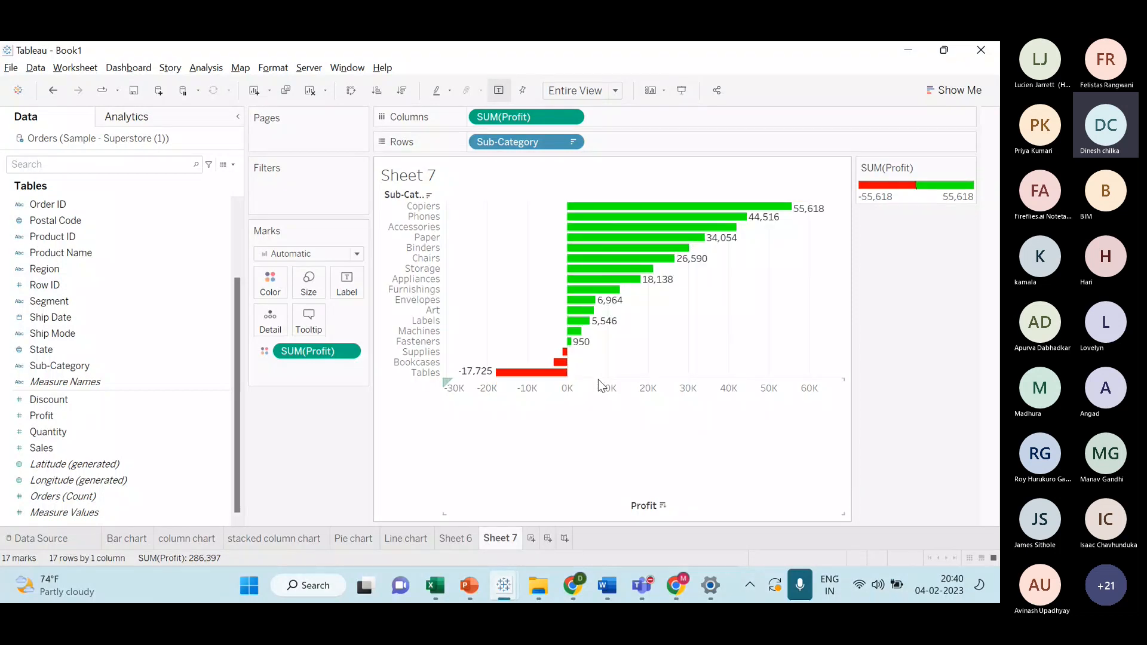
left_click_drag(599, 376, 612, 407)
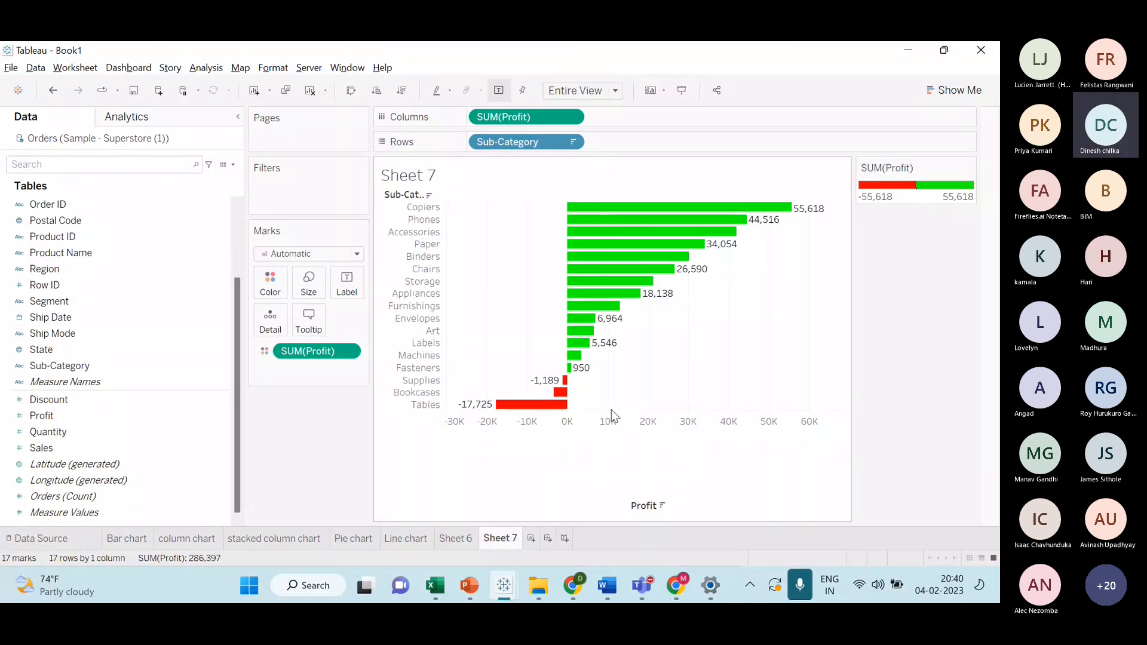
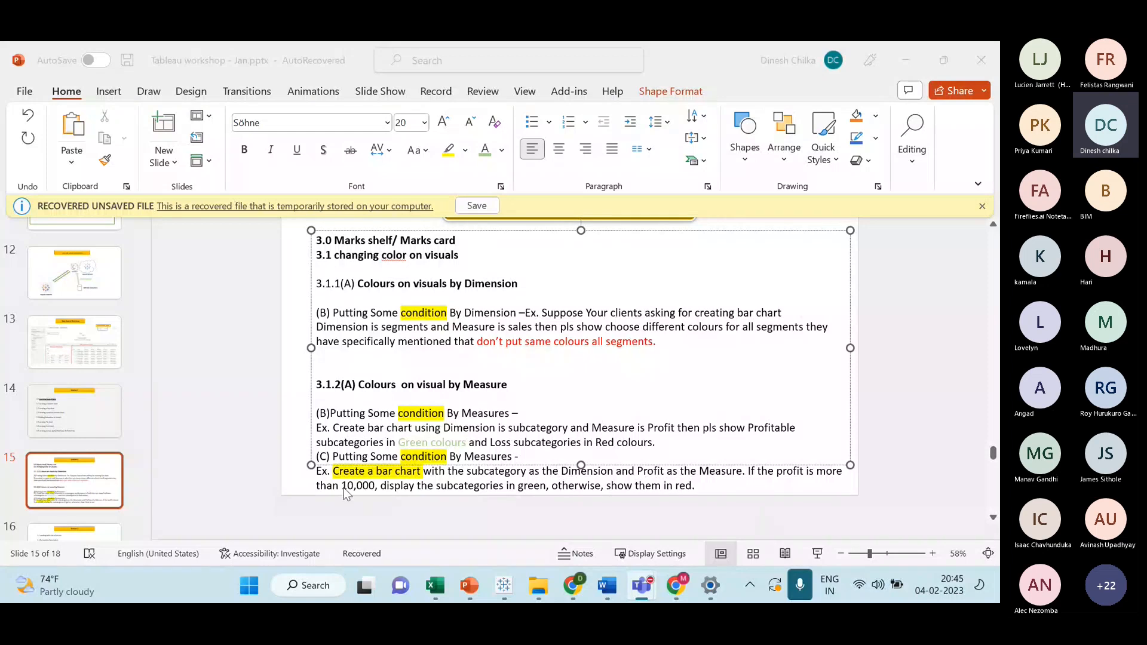
- Examine exercise (C) on slide 15, focusing on the 10,000 profit threshold and its color condition
left_click_drag(341, 486, 374, 486)
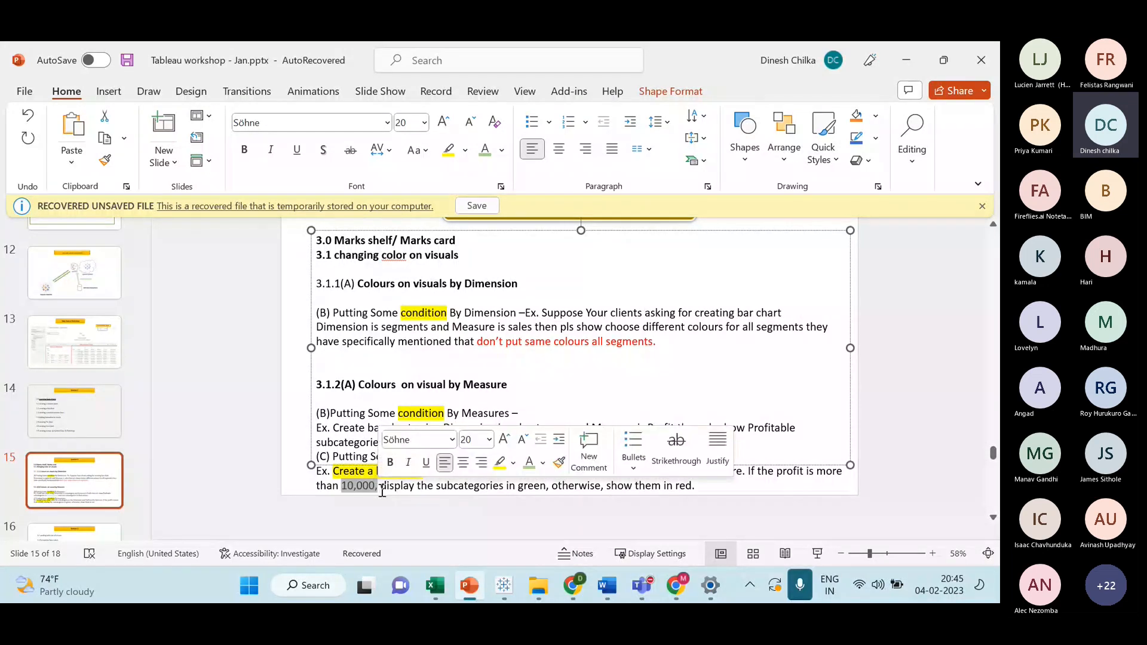
left_click_drag(748, 472, 695, 486)
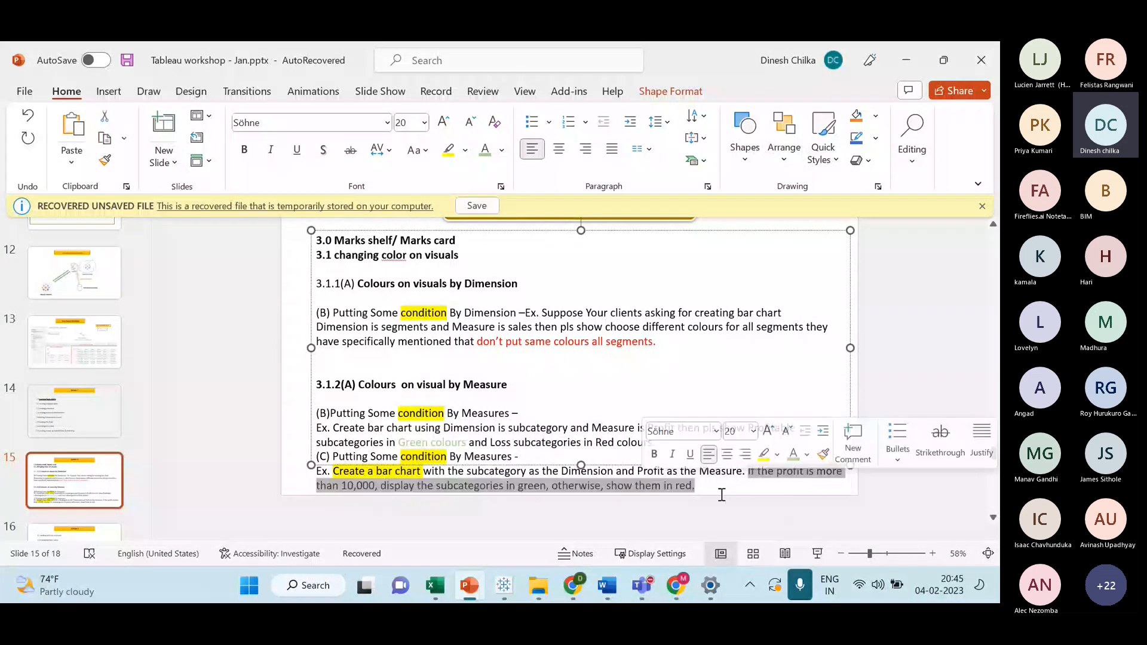
left_click(382, 486)
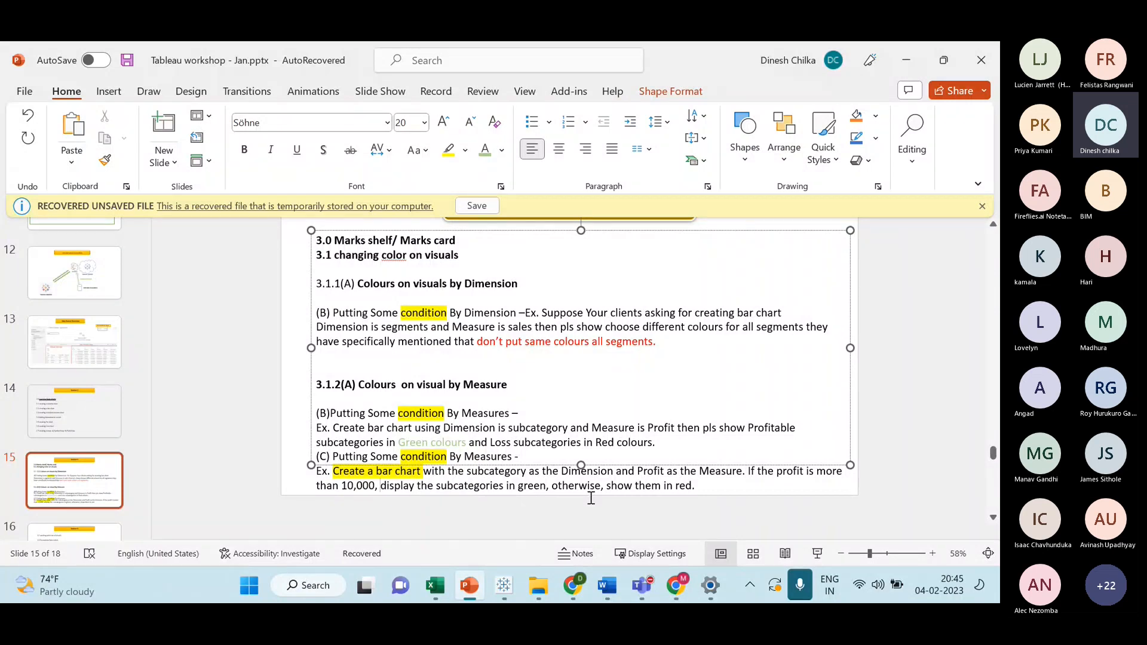
key("alt+Tab")
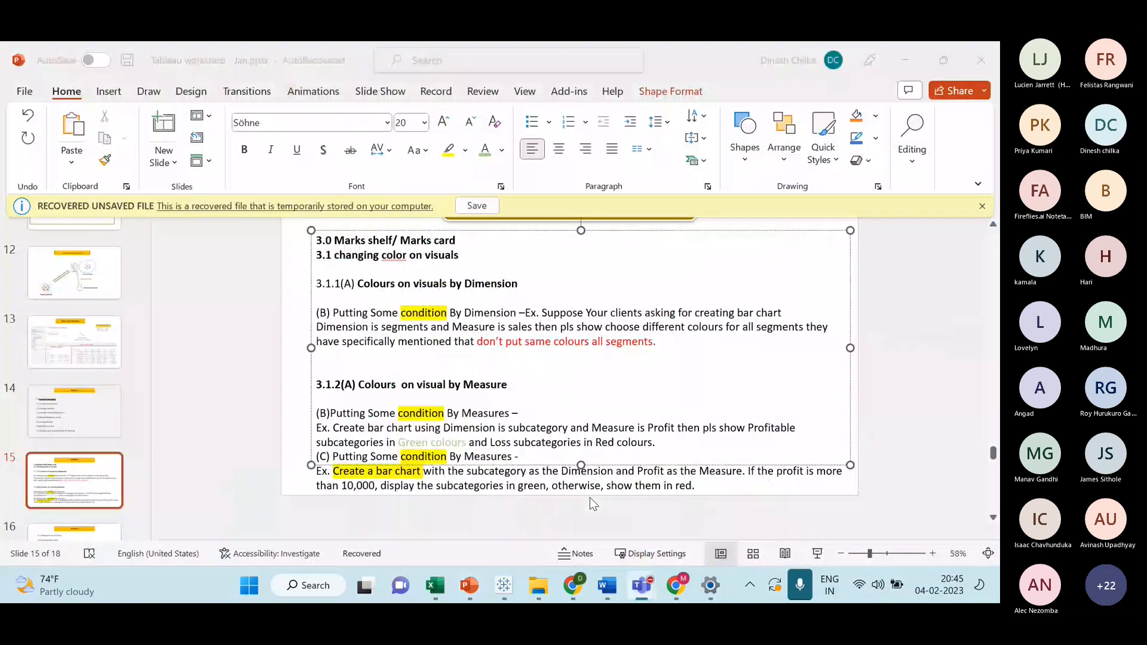
key("alt+Tab")
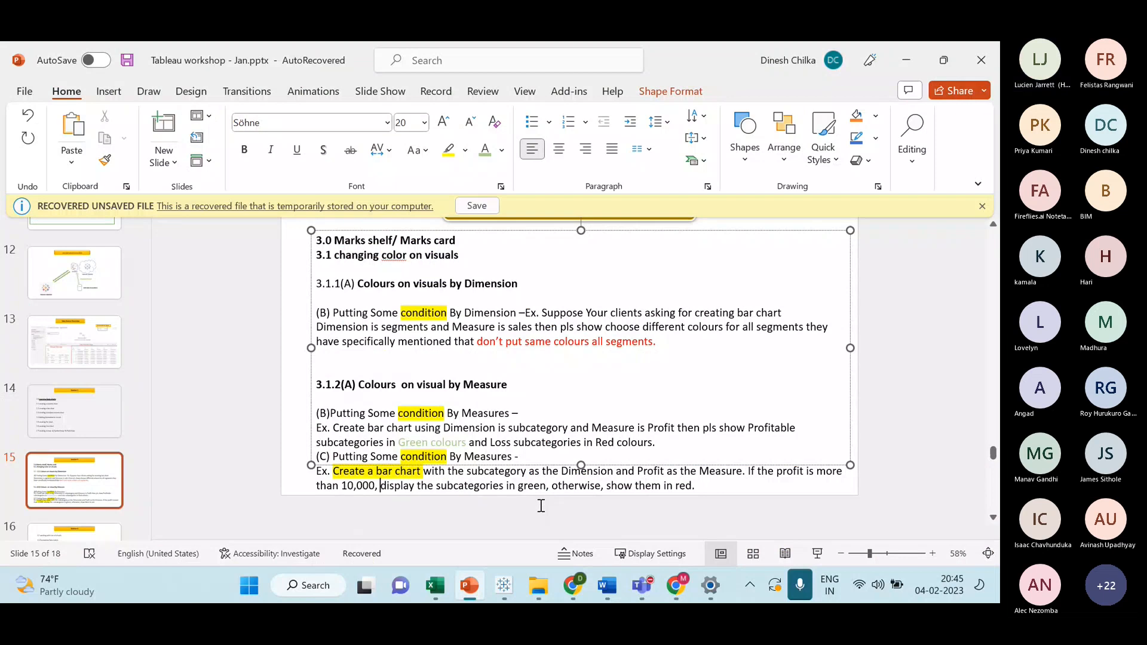
key("alt+Tab")
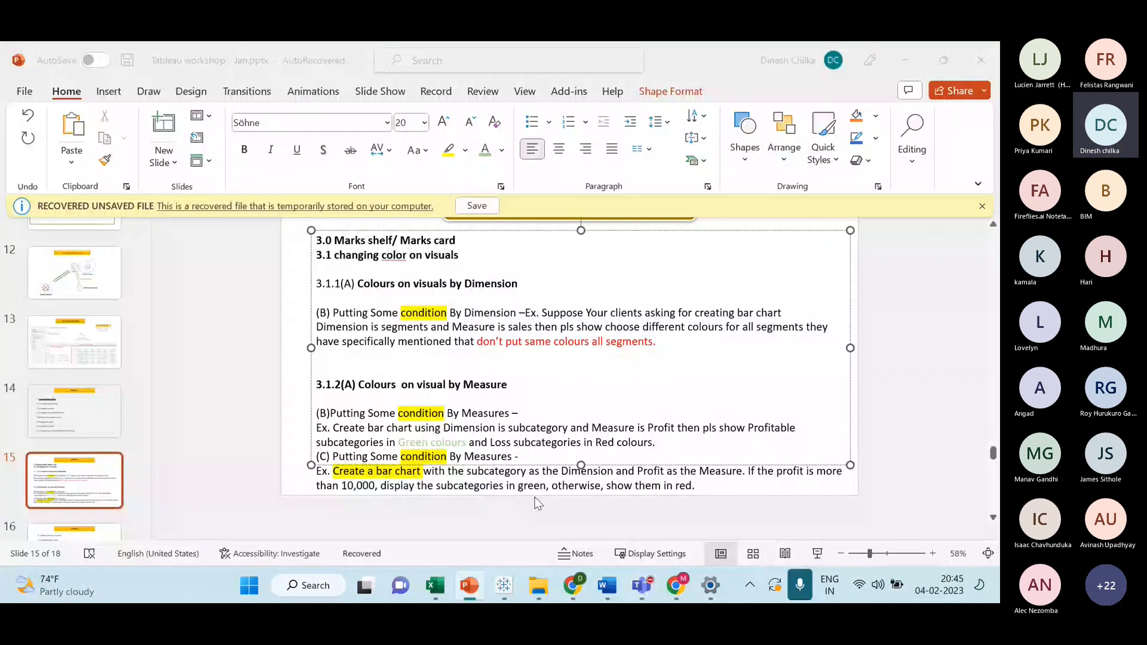
key("alt+Tab")
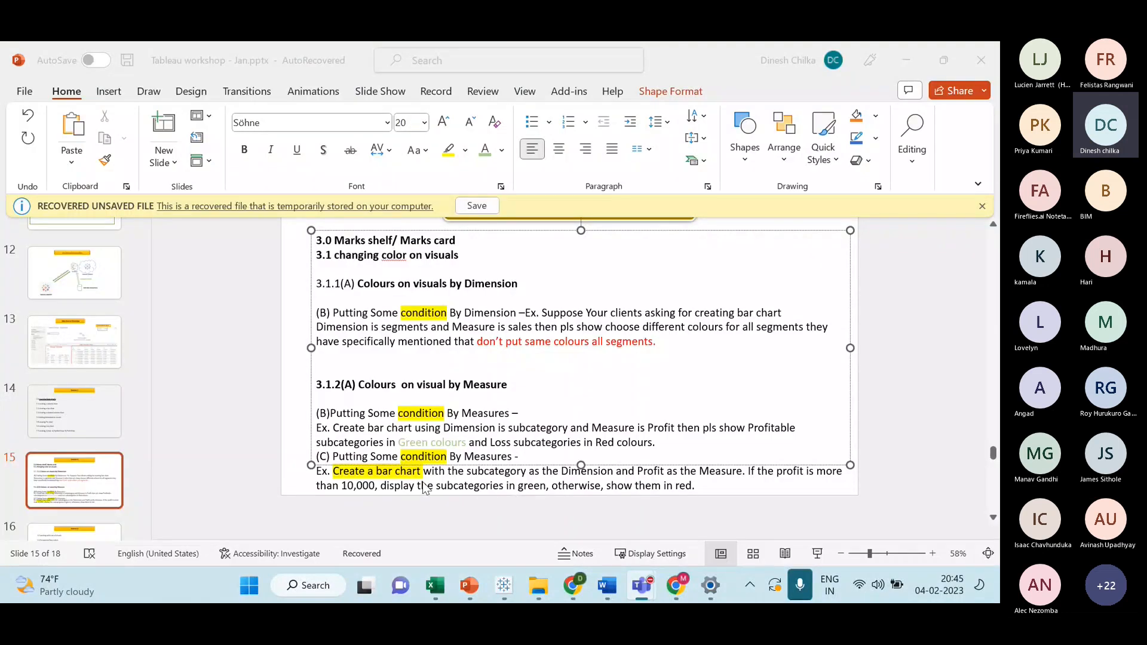
key("alt+Tab")
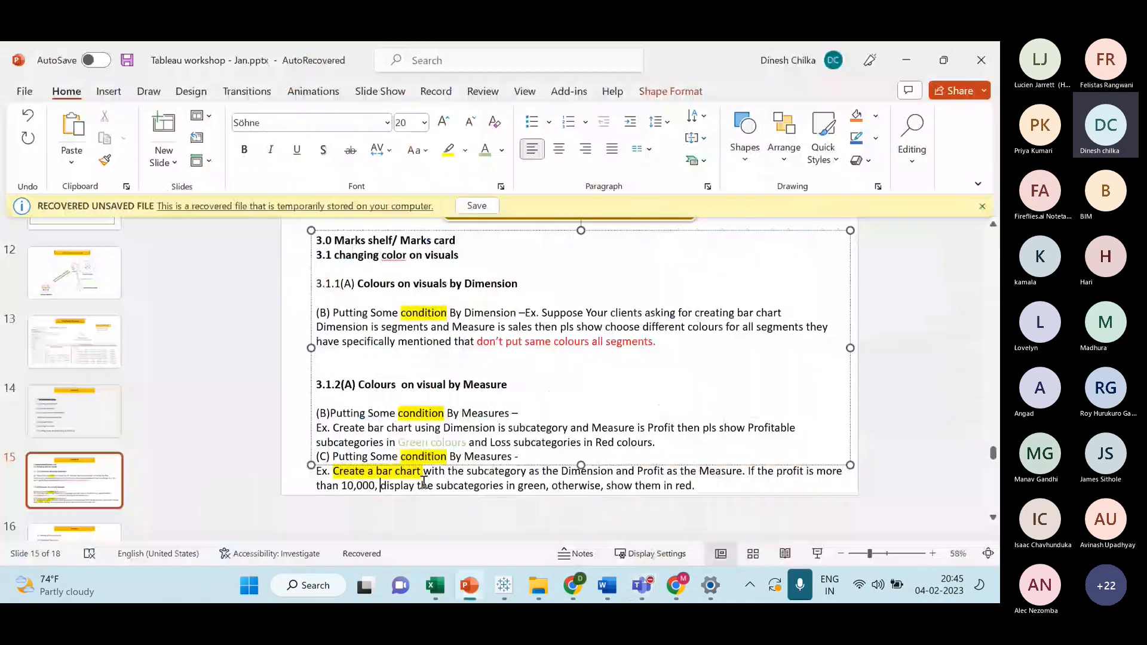
left_click_drag(341, 485, 374, 487)
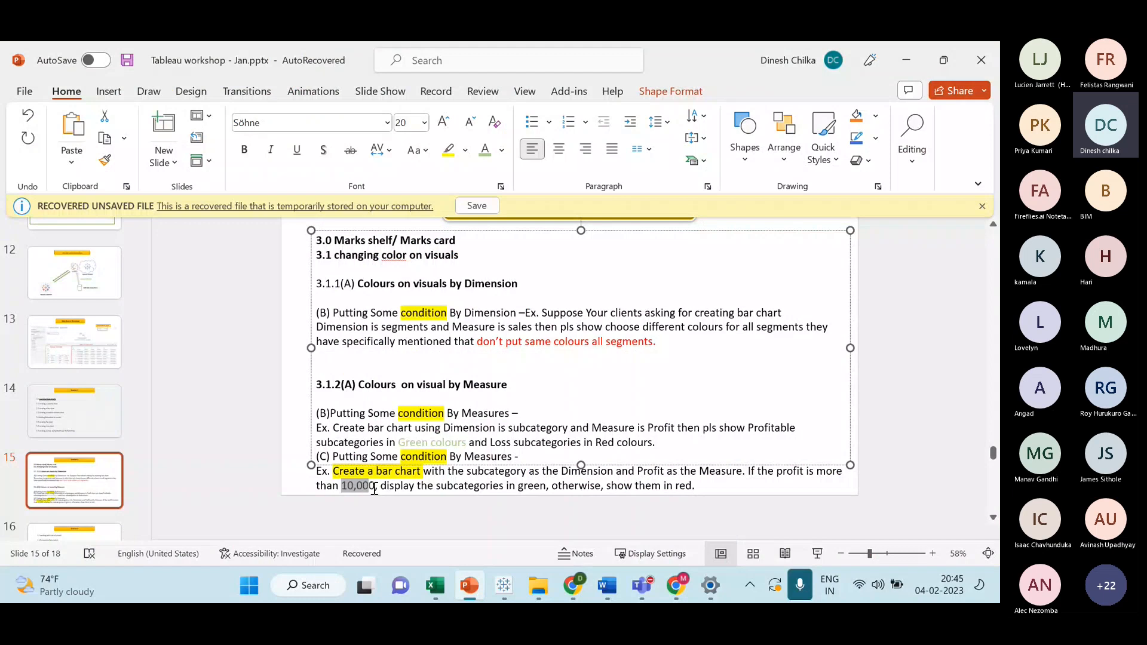
- Highlight the word "green" in exercise (C) on slide 15 with bright green
left_click_drag(518, 486, 541, 488)
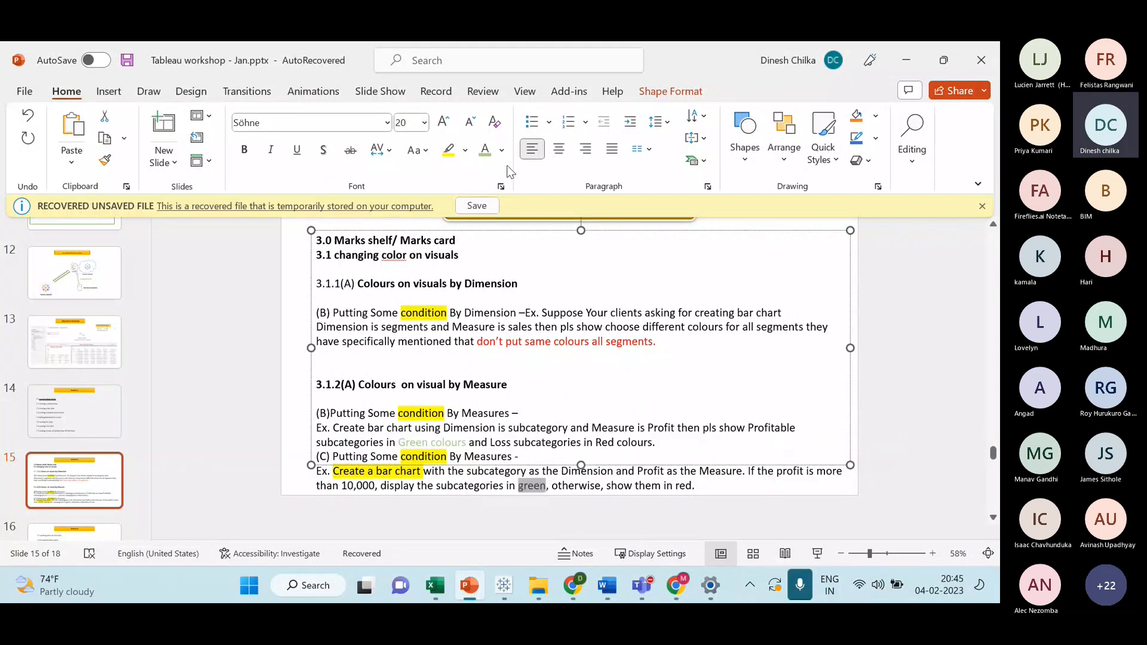
left_click(467, 152)
left_click(481, 180)
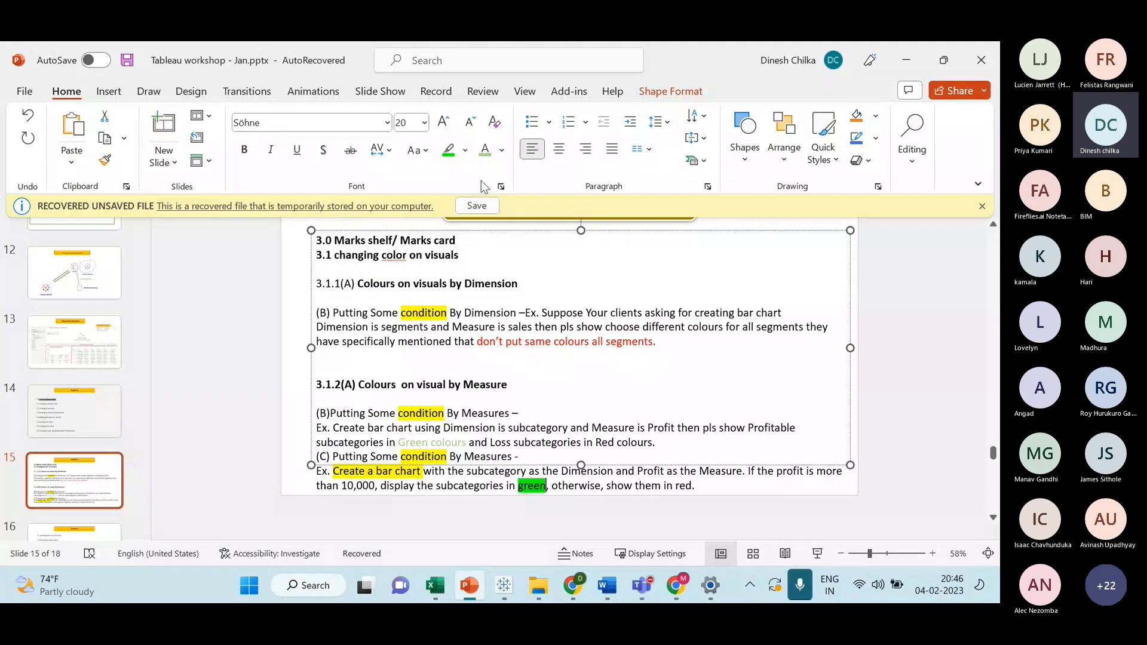
- Highlight the word "red" at the end of exercise (C) with red
left_click(637, 487)
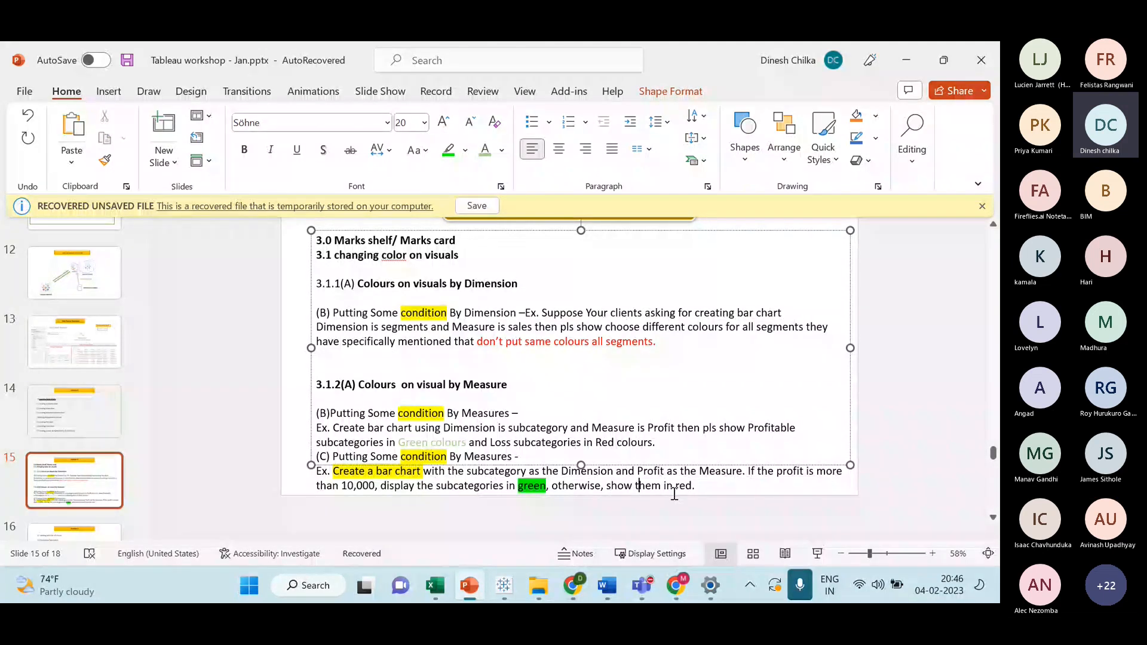
left_click_drag(674, 493, 697, 489)
left_click(465, 149)
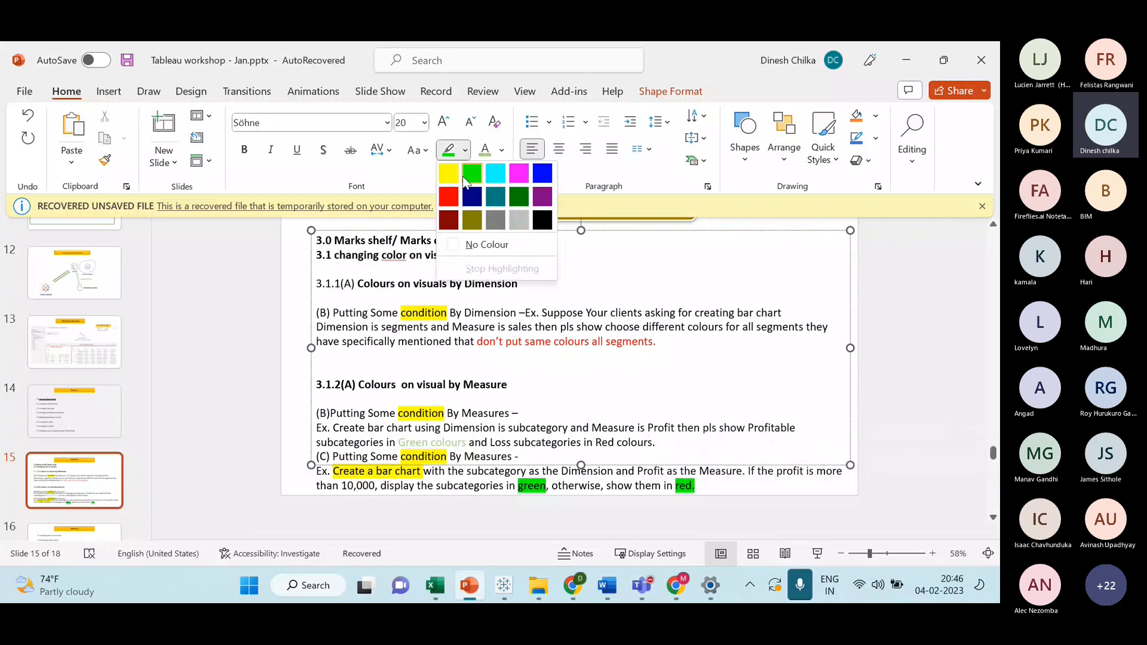
left_click(482, 181)
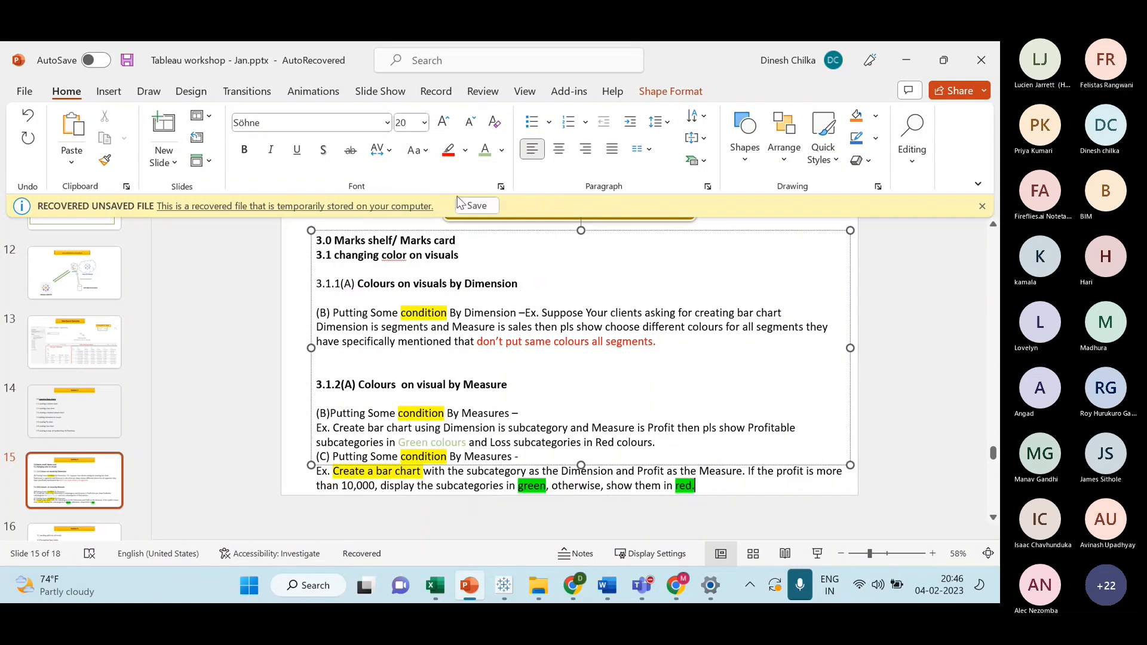
triple_click(685, 487)
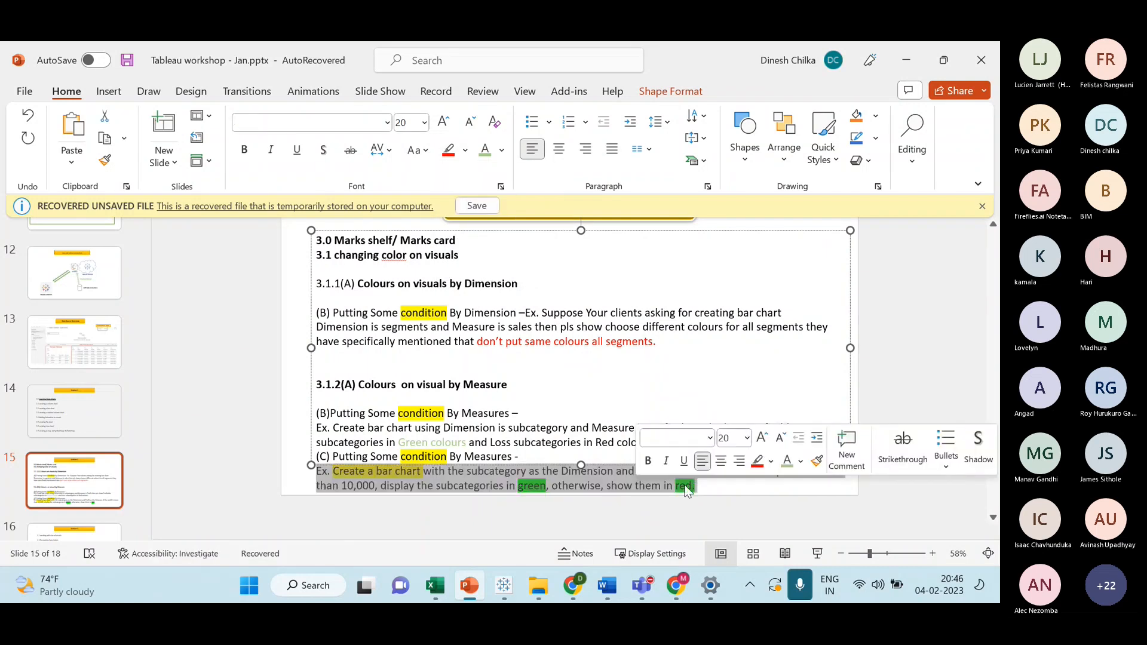
double_click(686, 487)
left_click(448, 150)
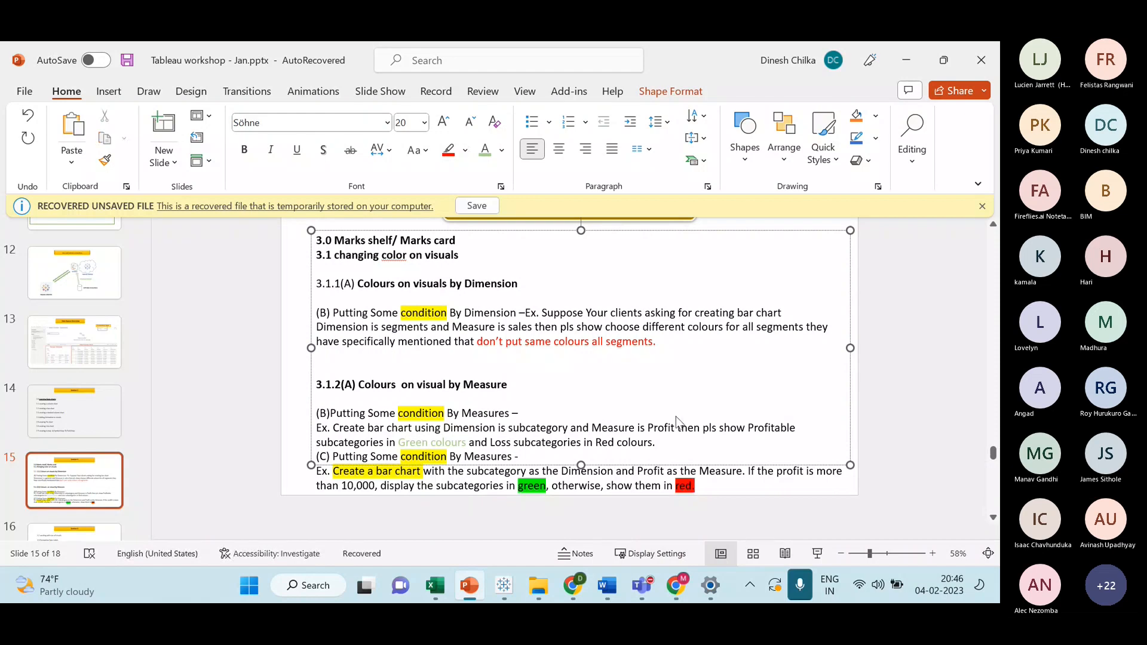
- Switch to the Teams meeting and admit the guest waiting in the lobby
key("alt+Tab")
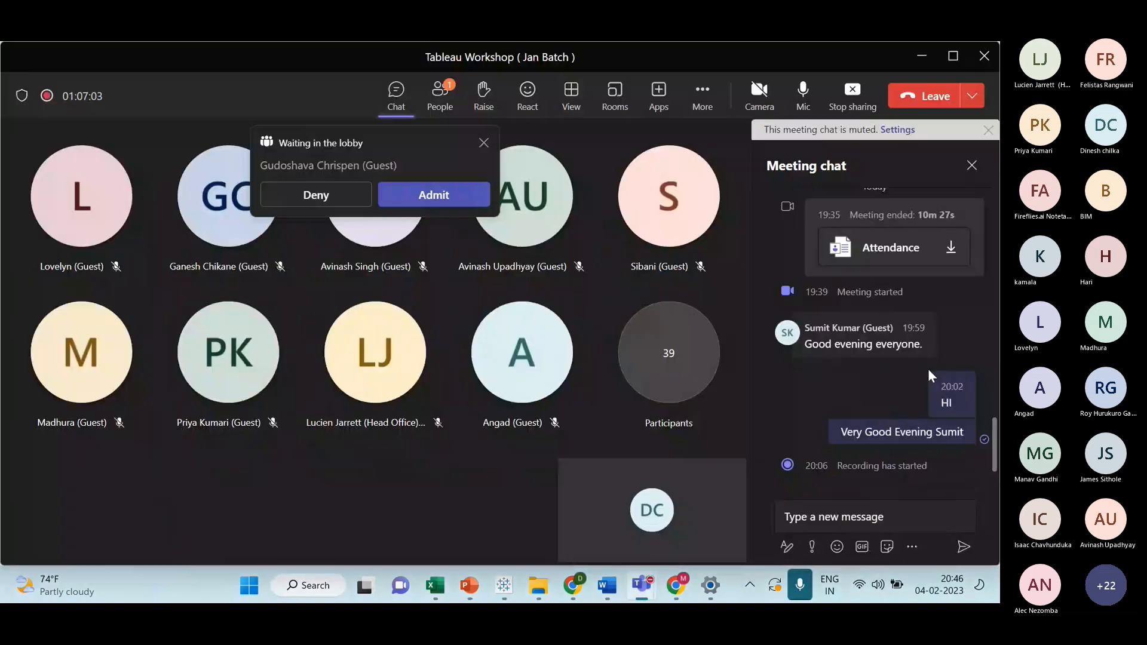
left_click(441, 196)
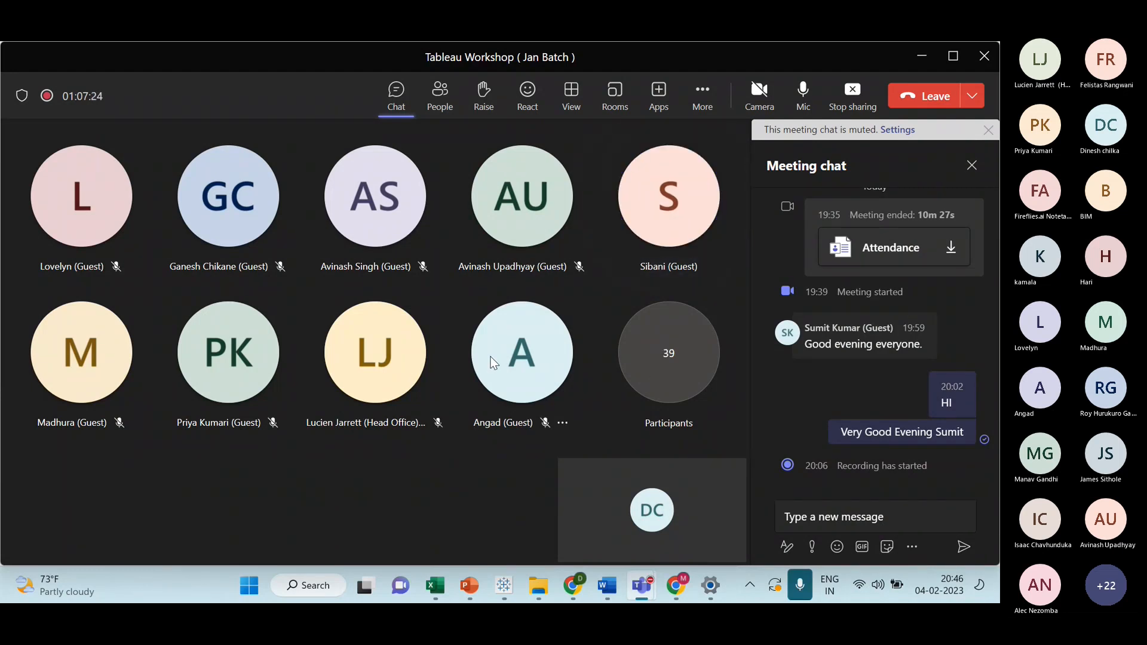
- Switch to the Tableau workbook and open the advanced color-editing options for Profit on the Dar Chart sheet
mouse_move(491, 355)
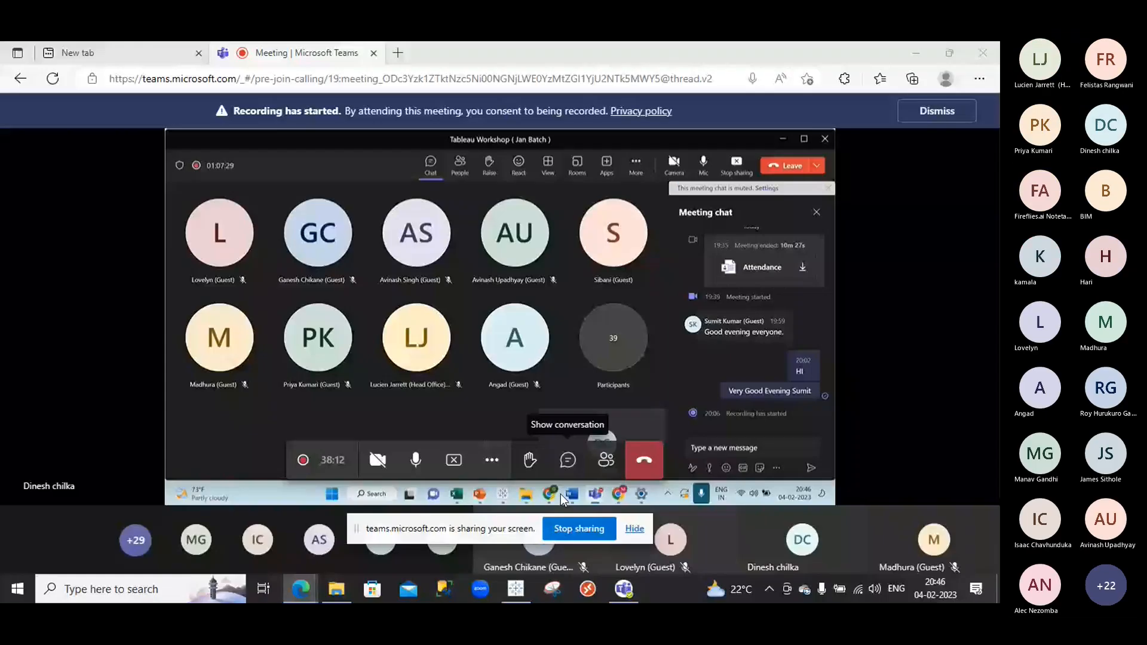
left_click(513, 588)
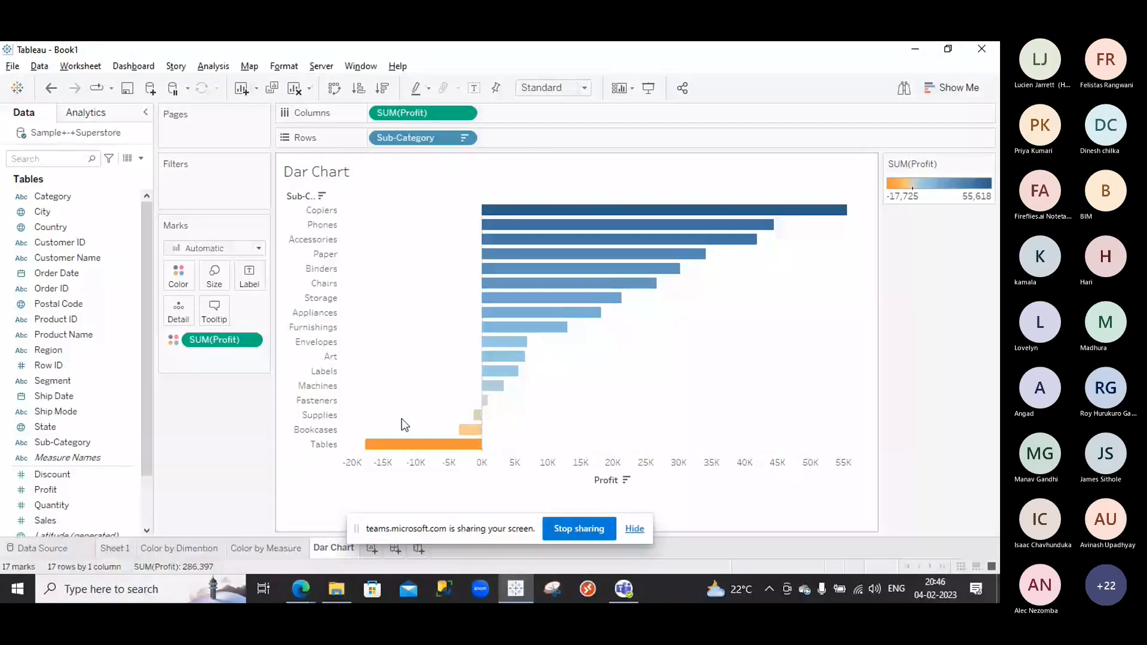
left_click(181, 278)
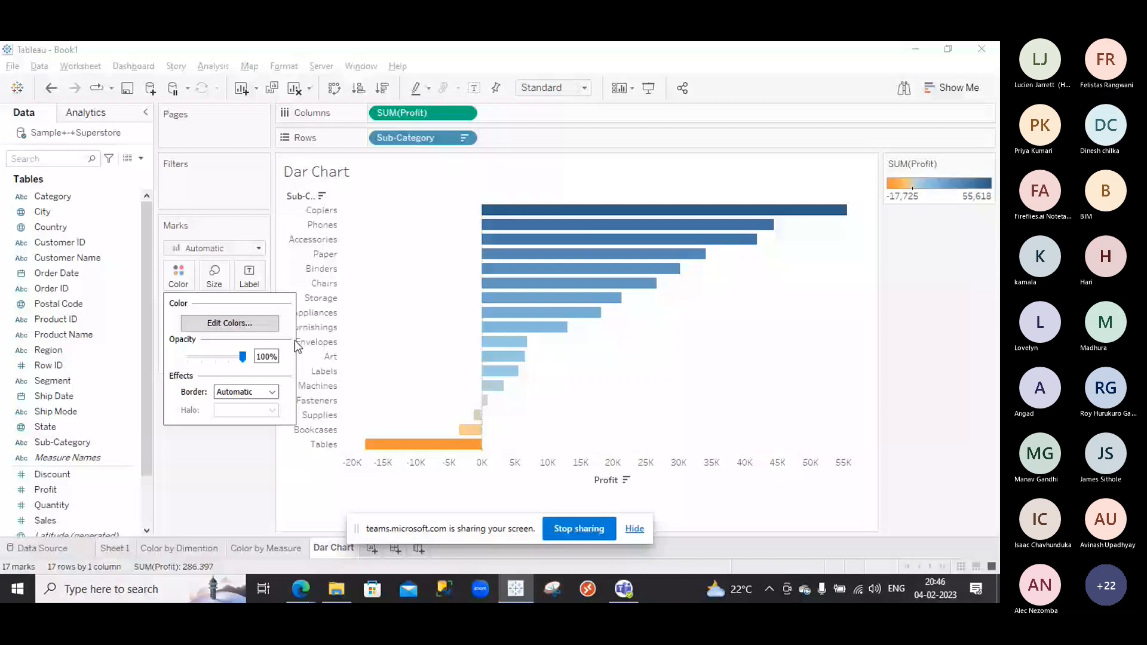
left_click(239, 322)
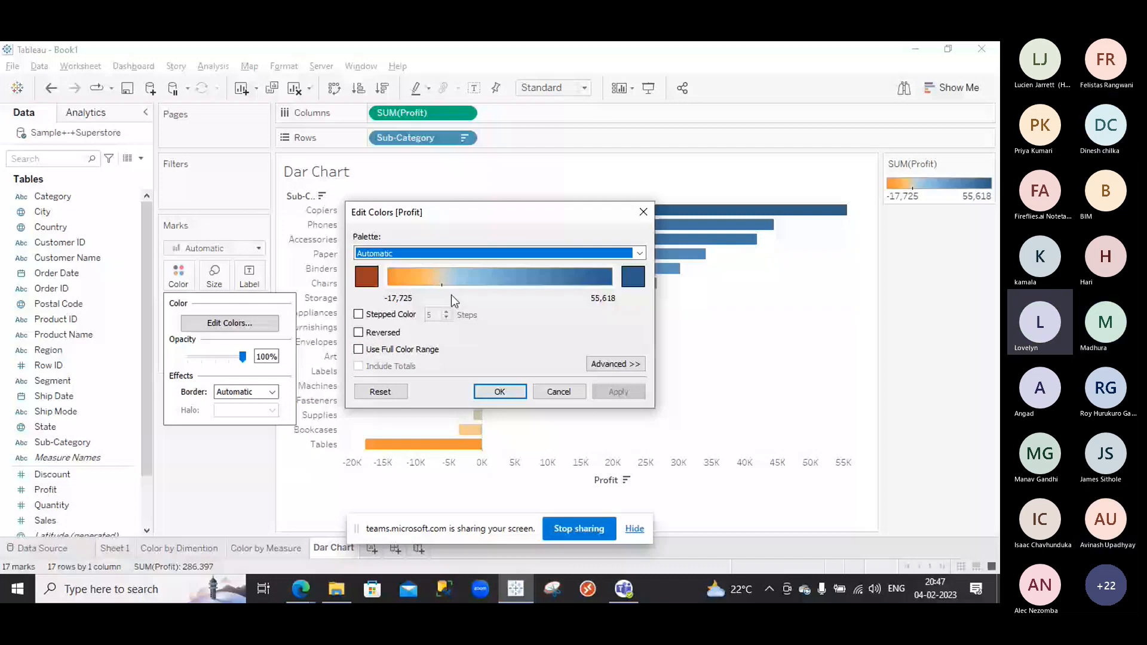
left_click(615, 364)
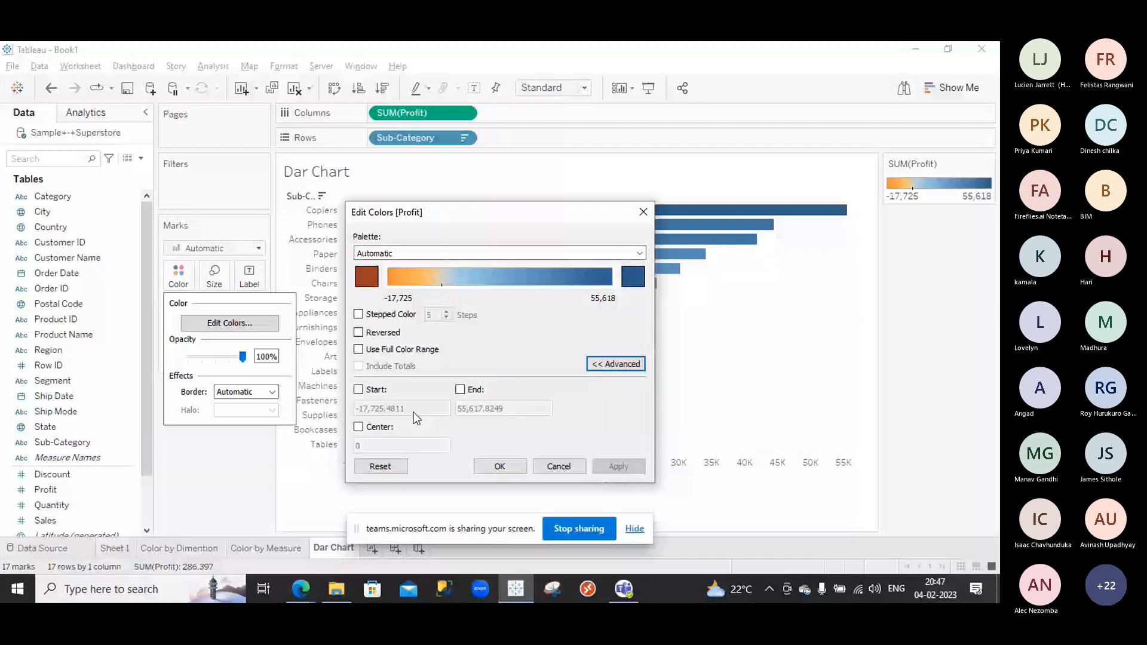
- Enable fixed start and end values for the Profit color range, keeping the default numbers
left_click(359, 390)
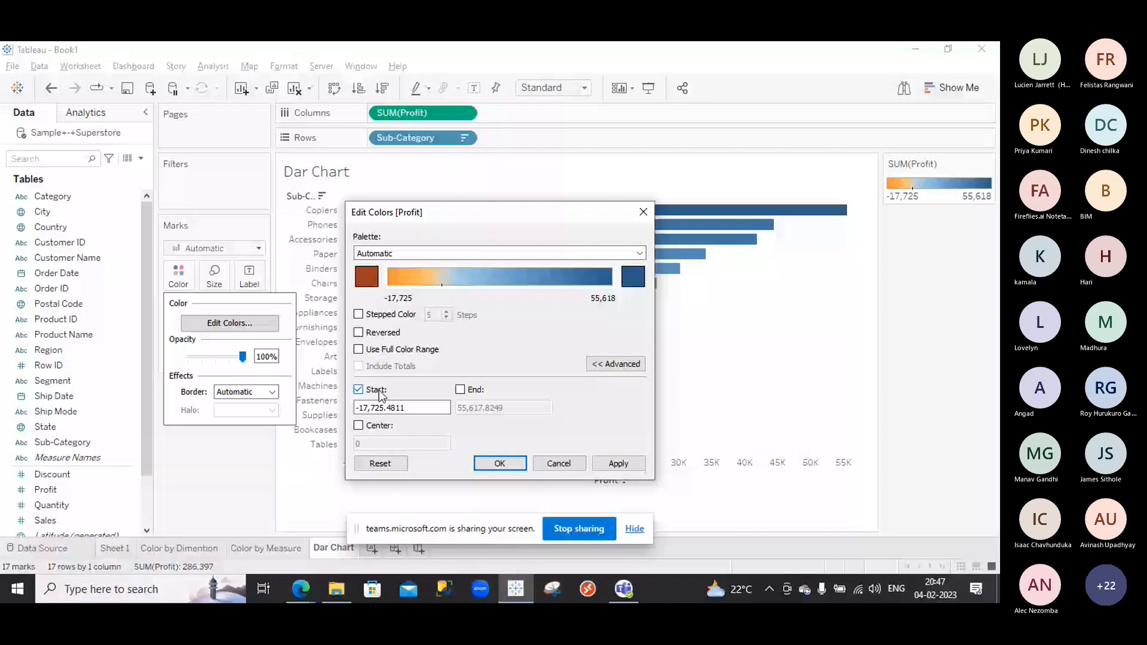
left_click(461, 390)
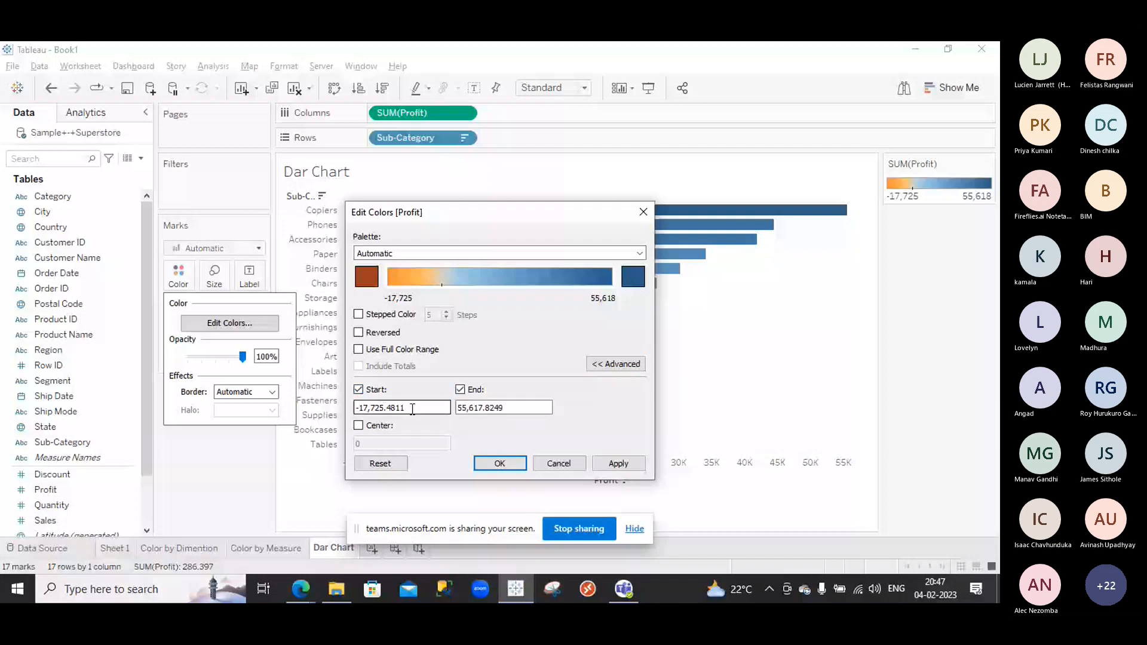
left_click(479, 408)
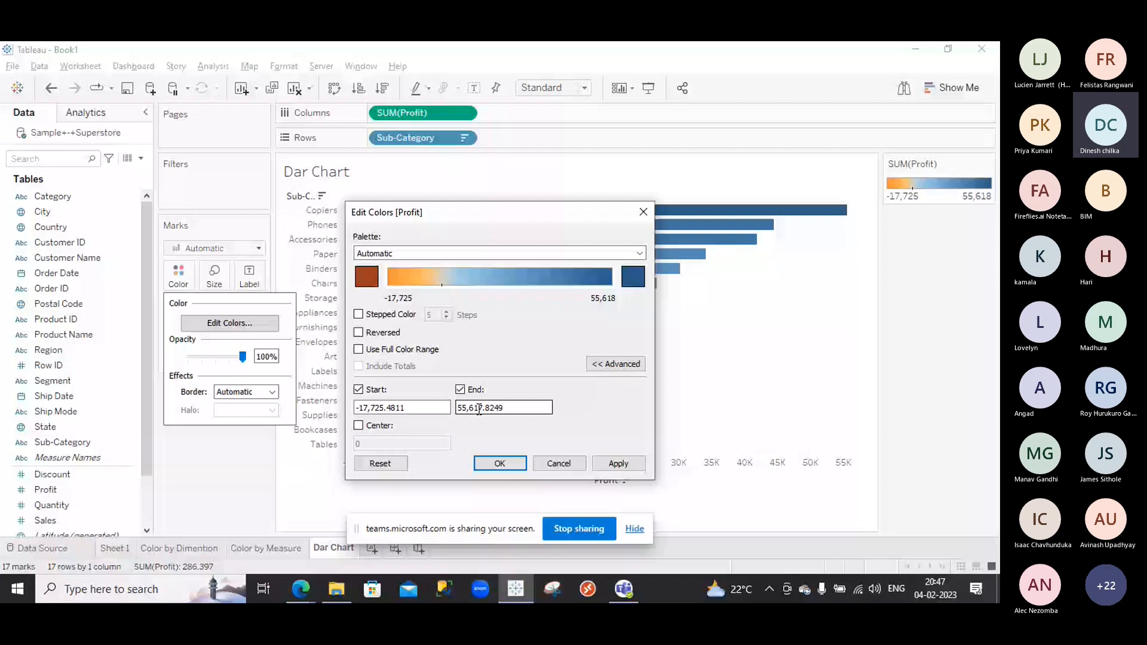
- Enable a custom center for the Profit color range and set it to 10000
left_click(359, 425)
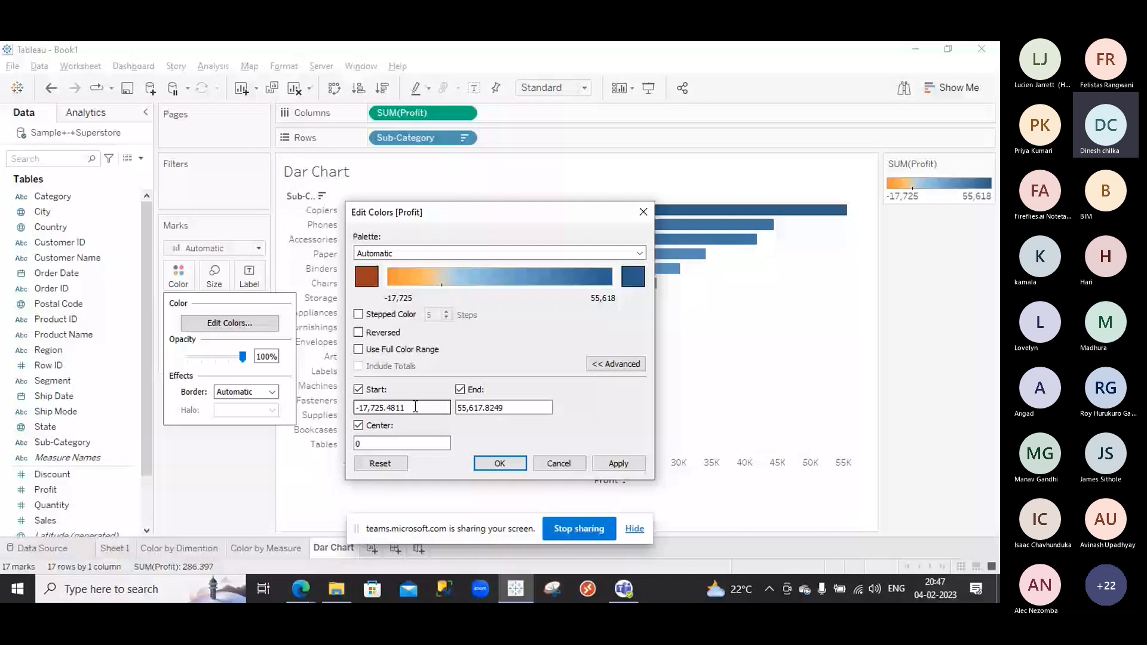
left_click(418, 443)
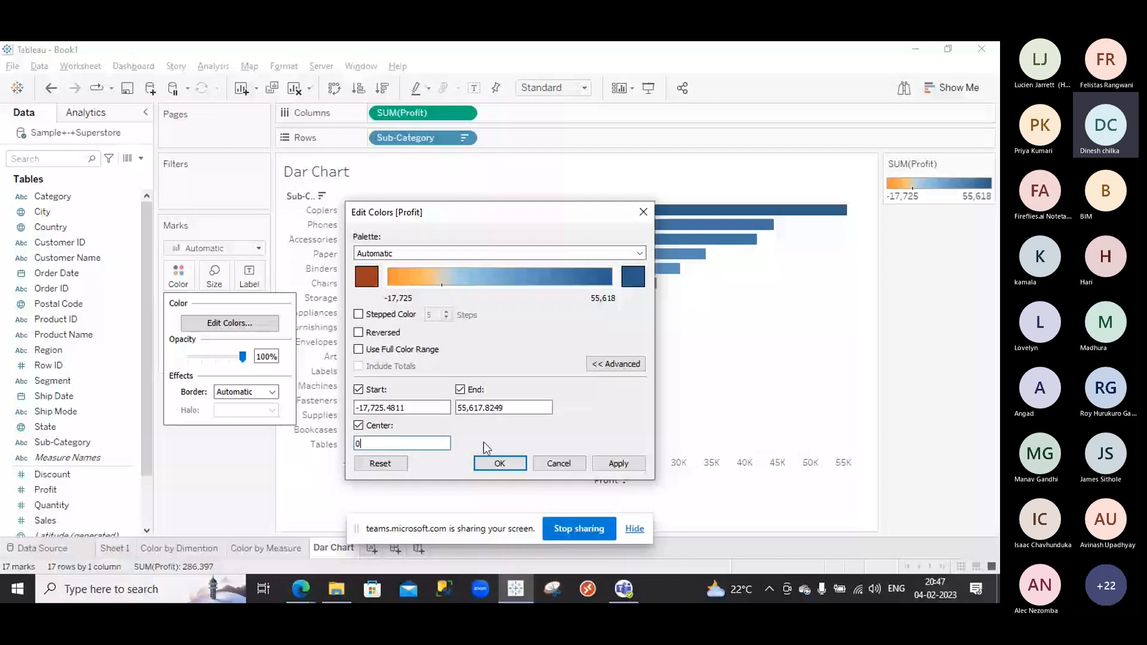
key("BackSpace")
type("10")
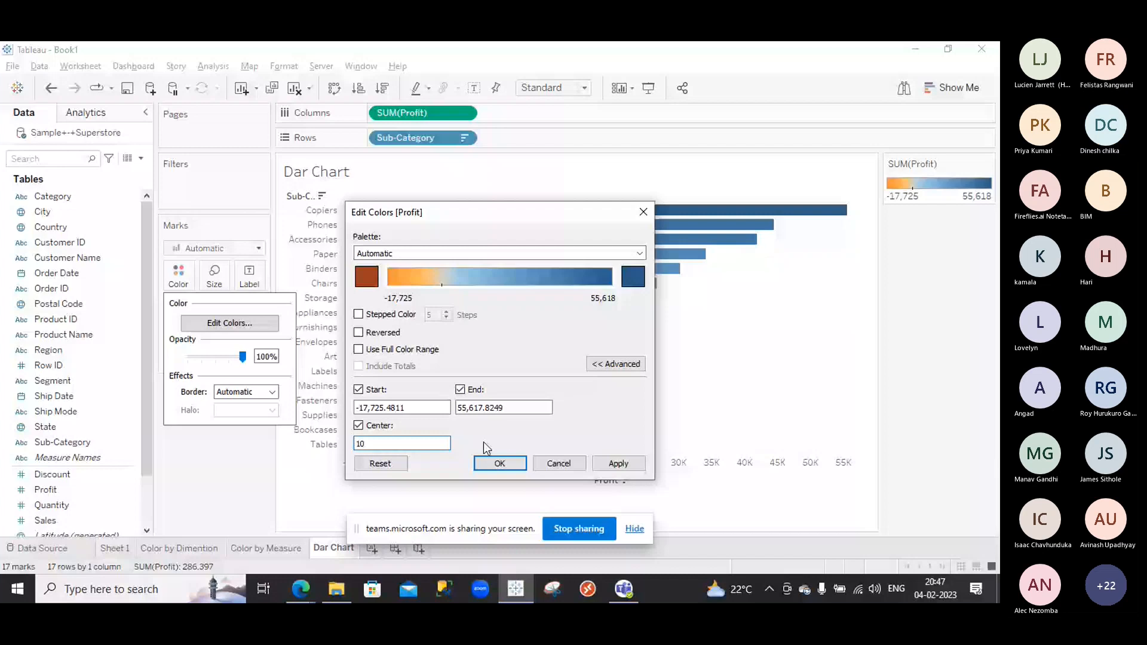
type("000")
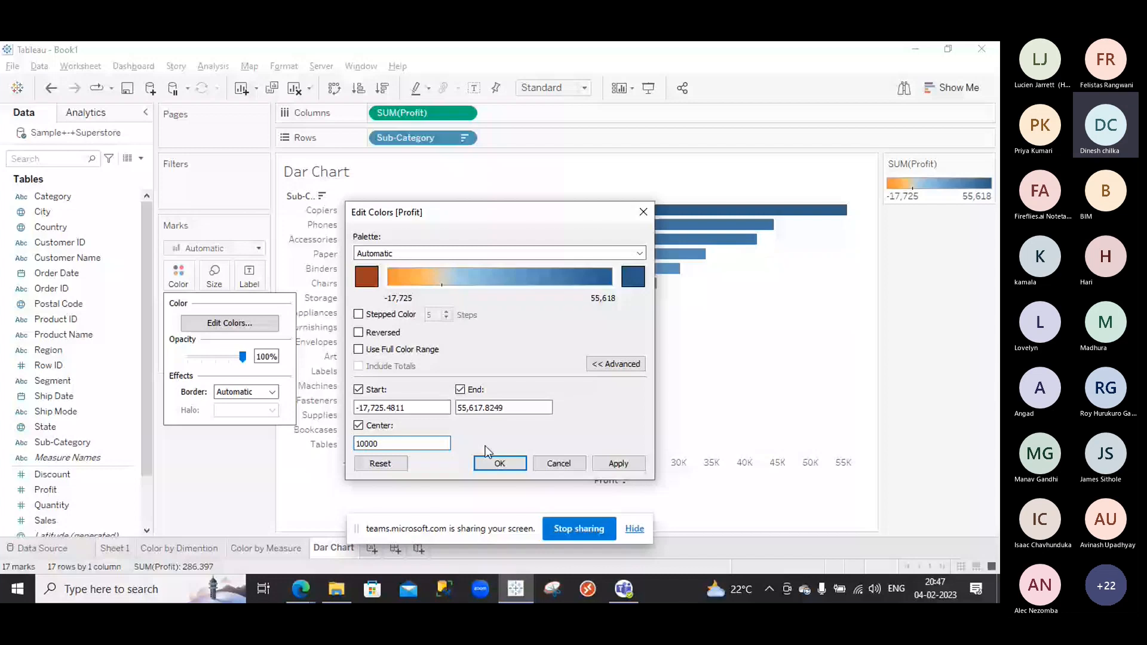
- Open the color selection for the high end of the Profit palette
left_click(633, 277)
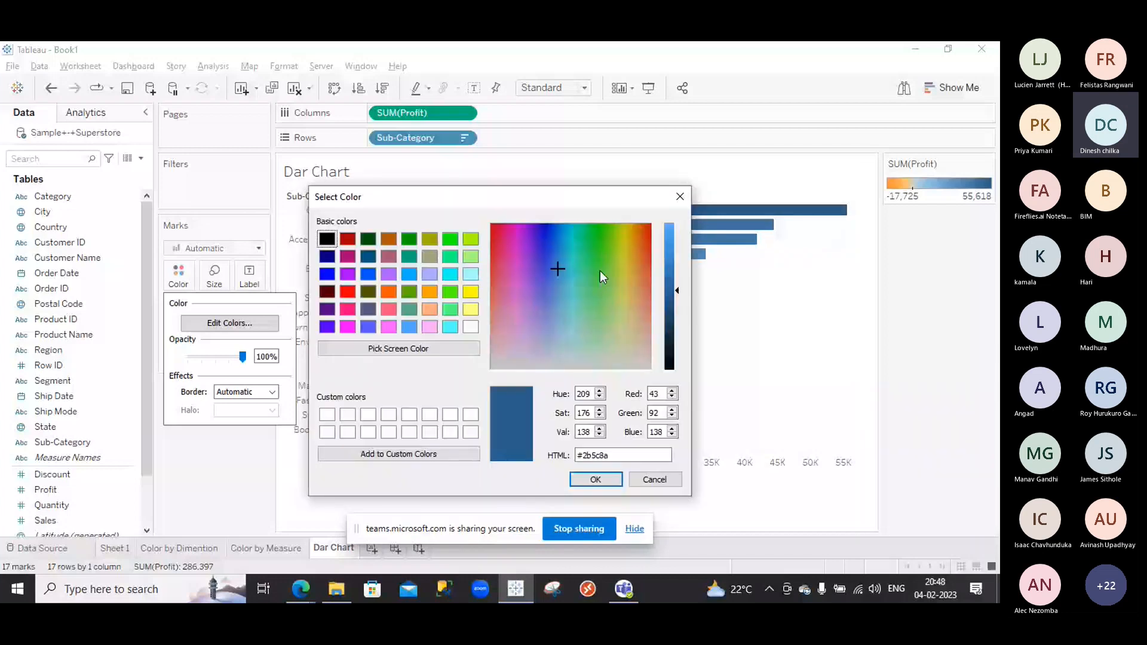
- Set the Profit color palette's high end to green #338a2c and its low end to red #ff0000
left_click(600, 271)
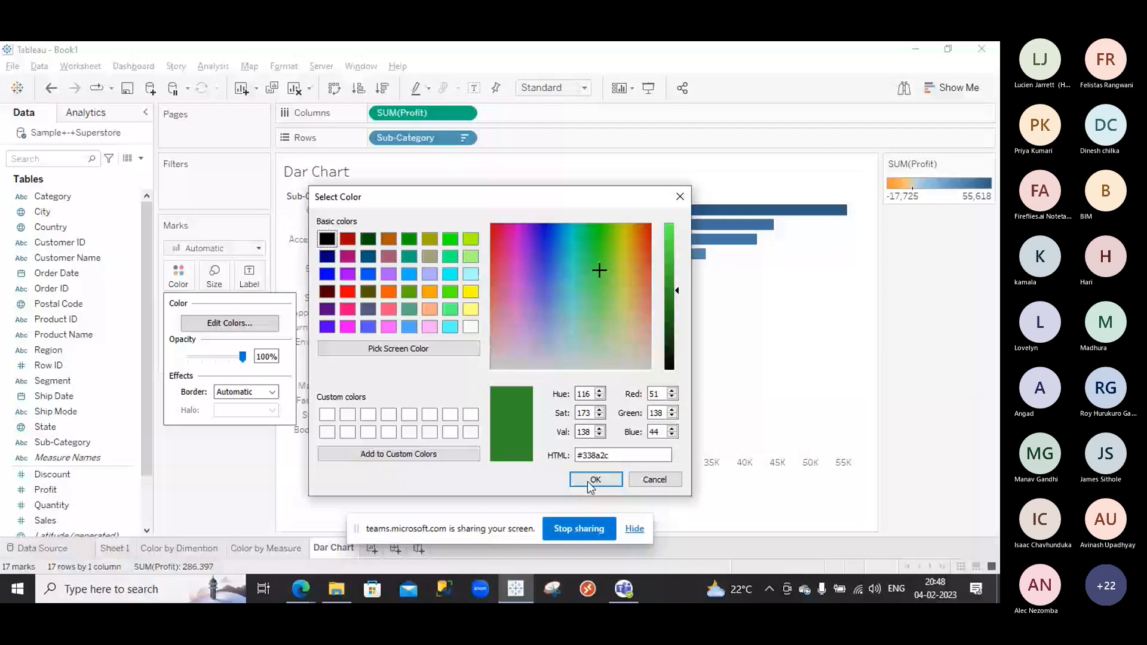
left_click(589, 481)
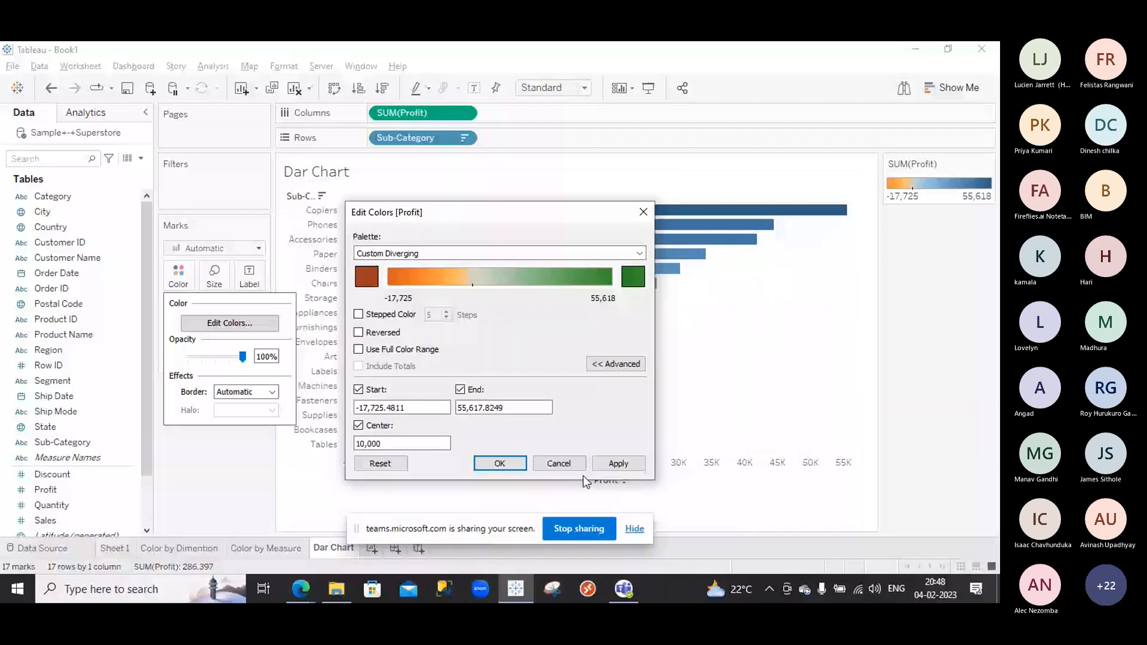
left_click(366, 276)
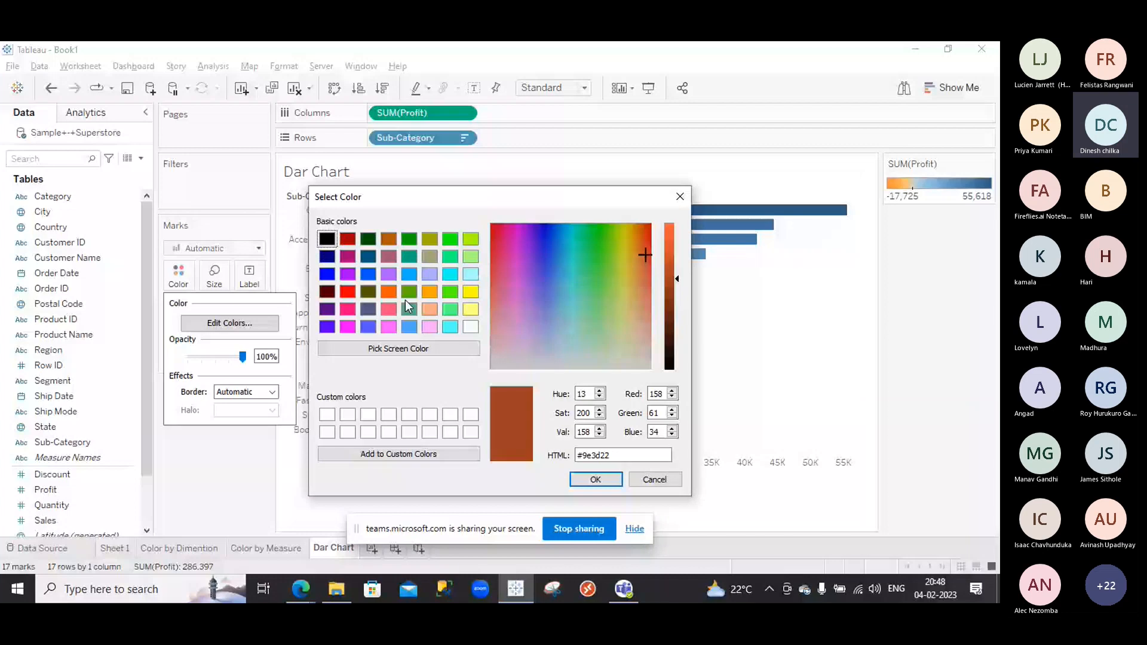
left_click(347, 291)
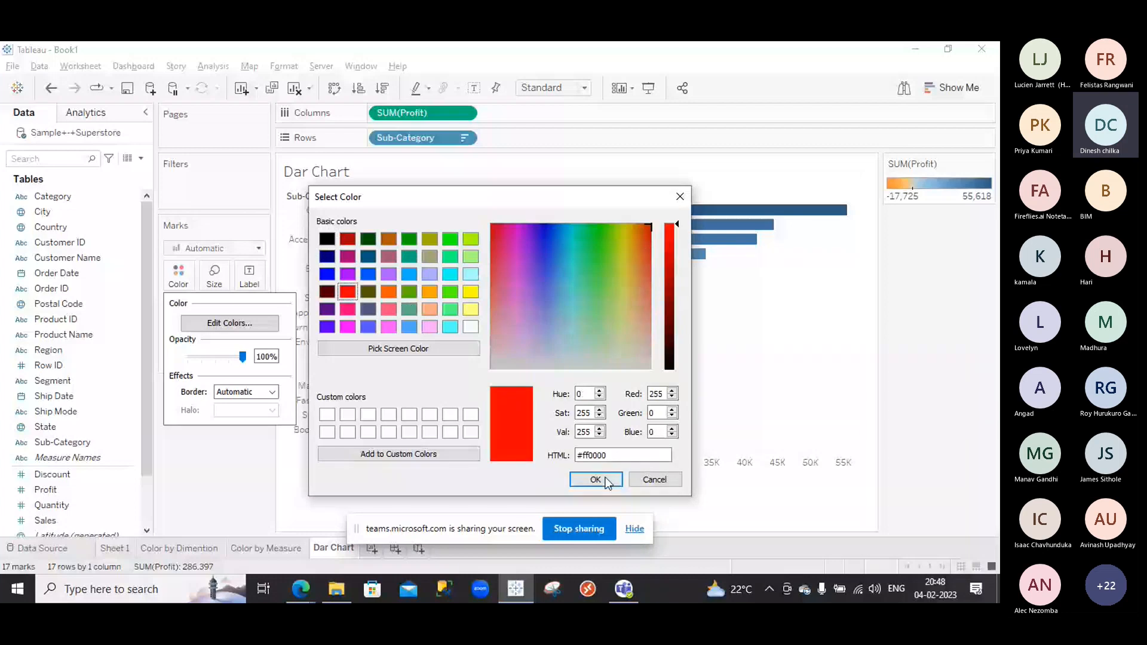
left_click(608, 482)
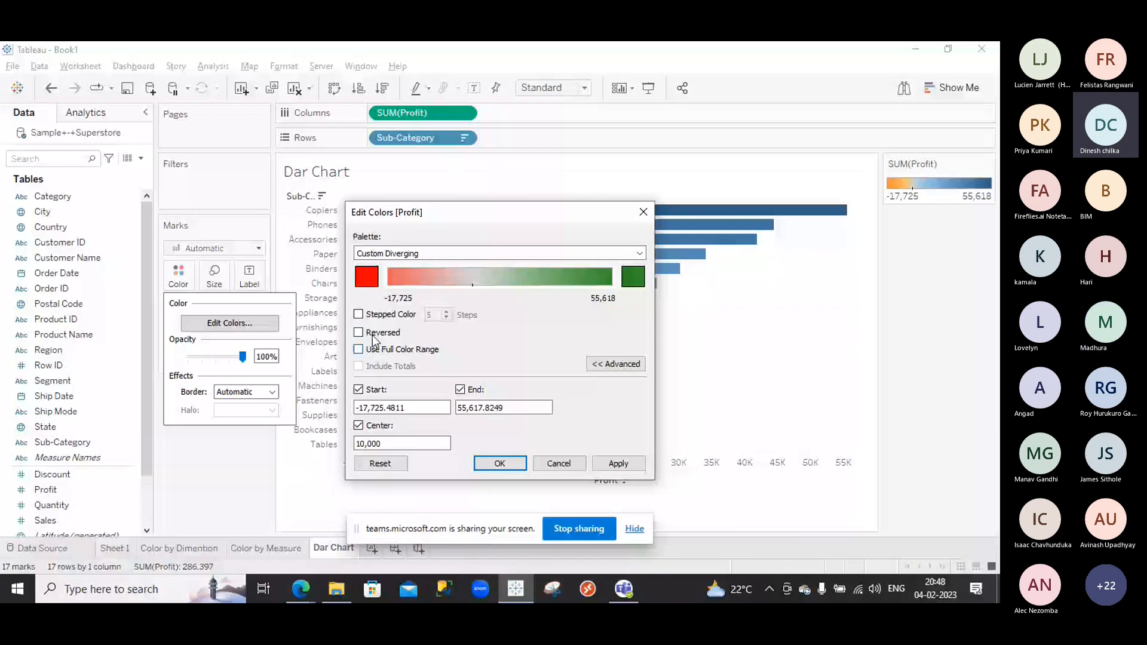
- Turn on stepped color with 2 steps for Profit and accept the color settings
left_click(358, 314)
left_click(446, 317)
left_click(446, 318)
left_click(446, 318)
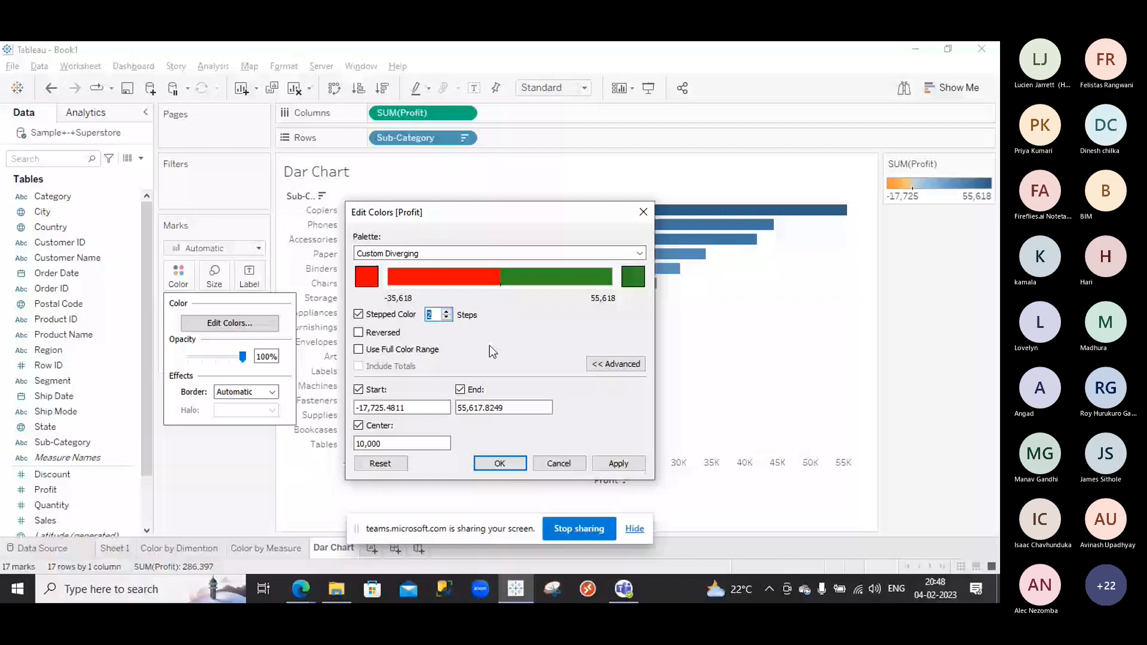
key("Return")
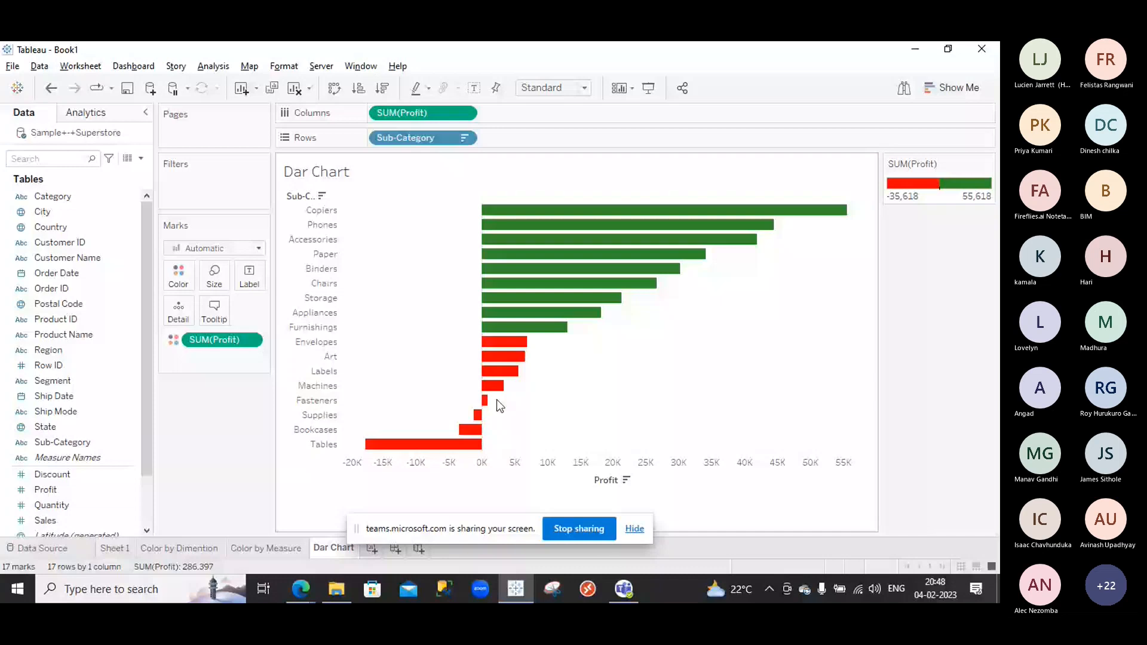
- Show mark labels with the profit values on the sub-category bars
mouse_move(476, 418)
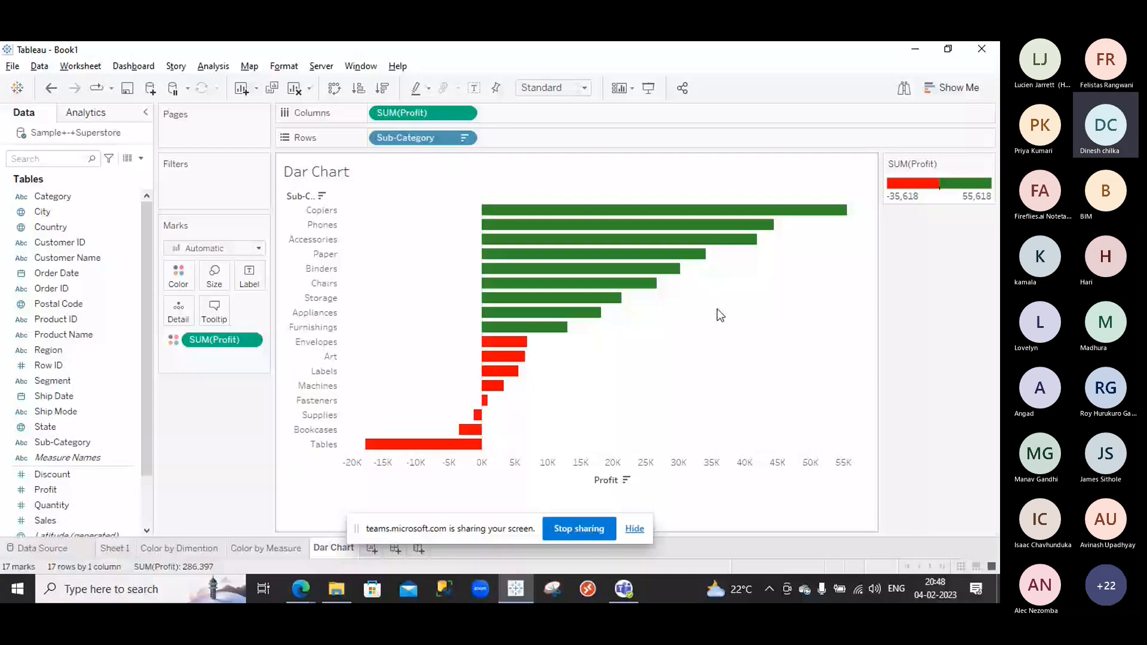
left_click(478, 92)
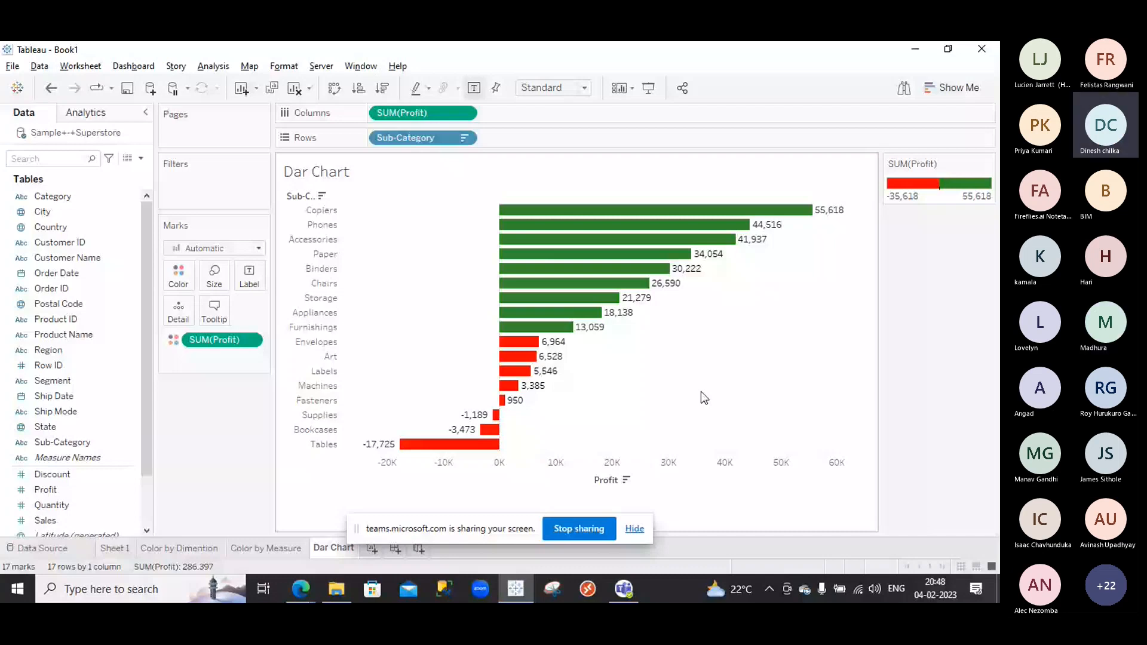
mouse_move(762, 249)
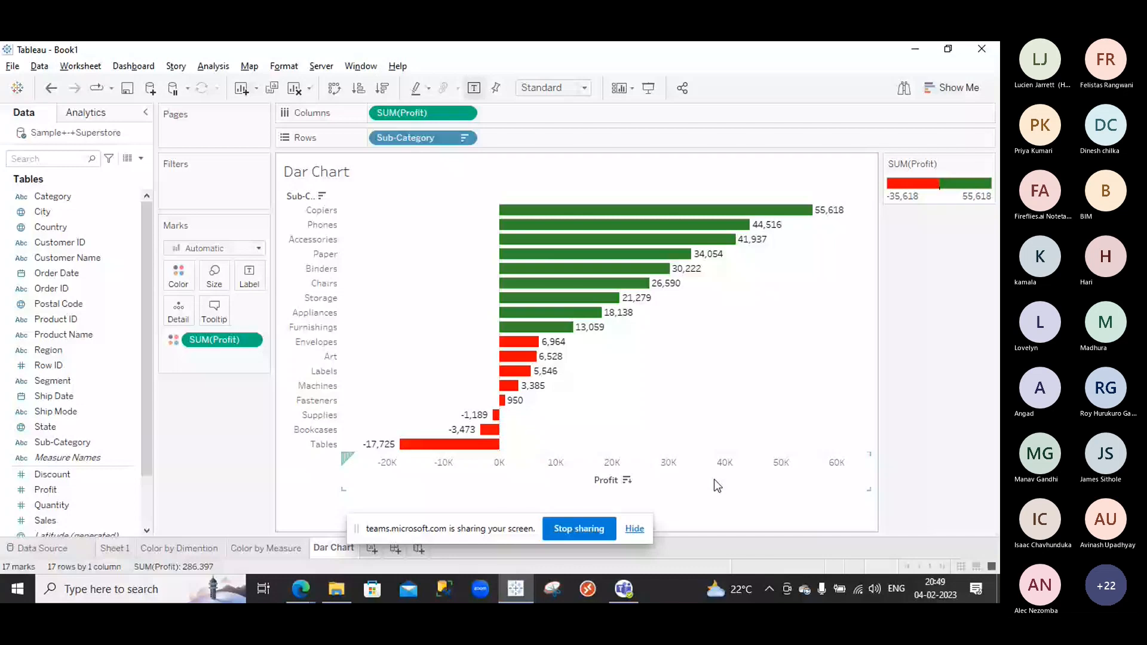
mouse_move(454, 455)
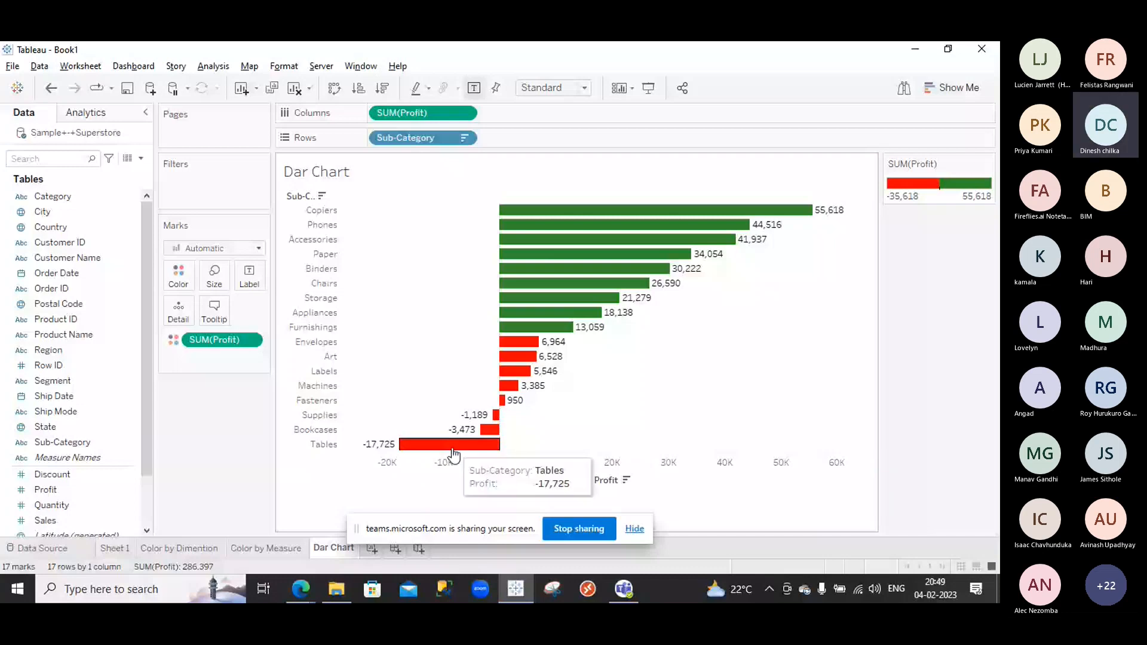
- Review the Profit color settings, including the stepped color and center value, and close them
left_click(183, 284)
left_click(230, 324)
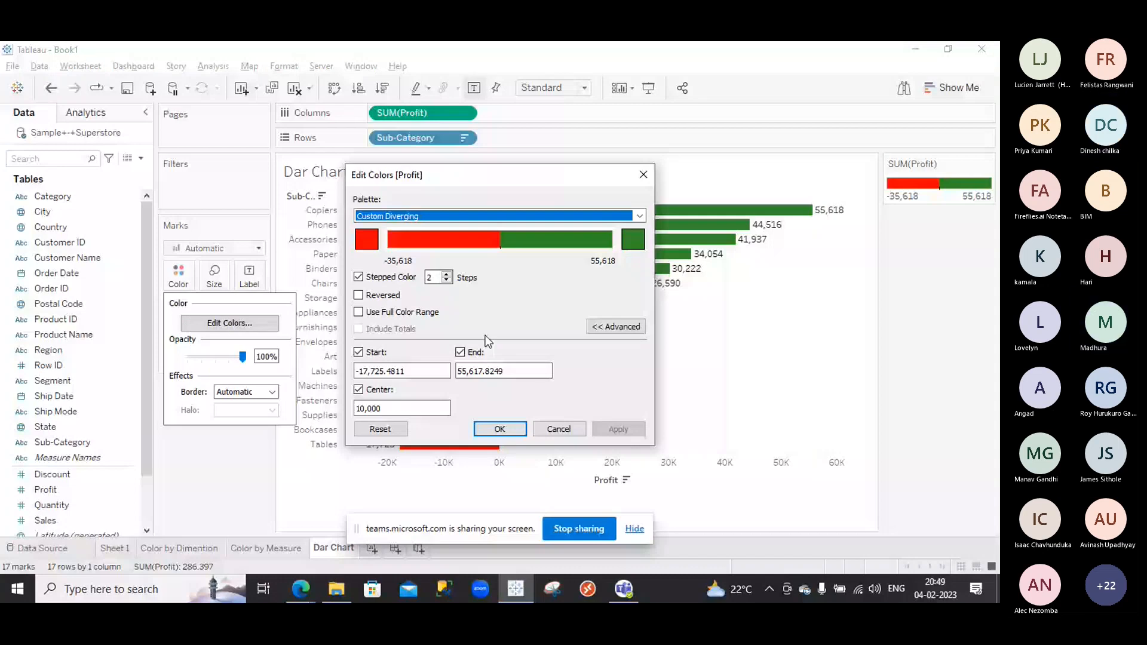
key("Return")
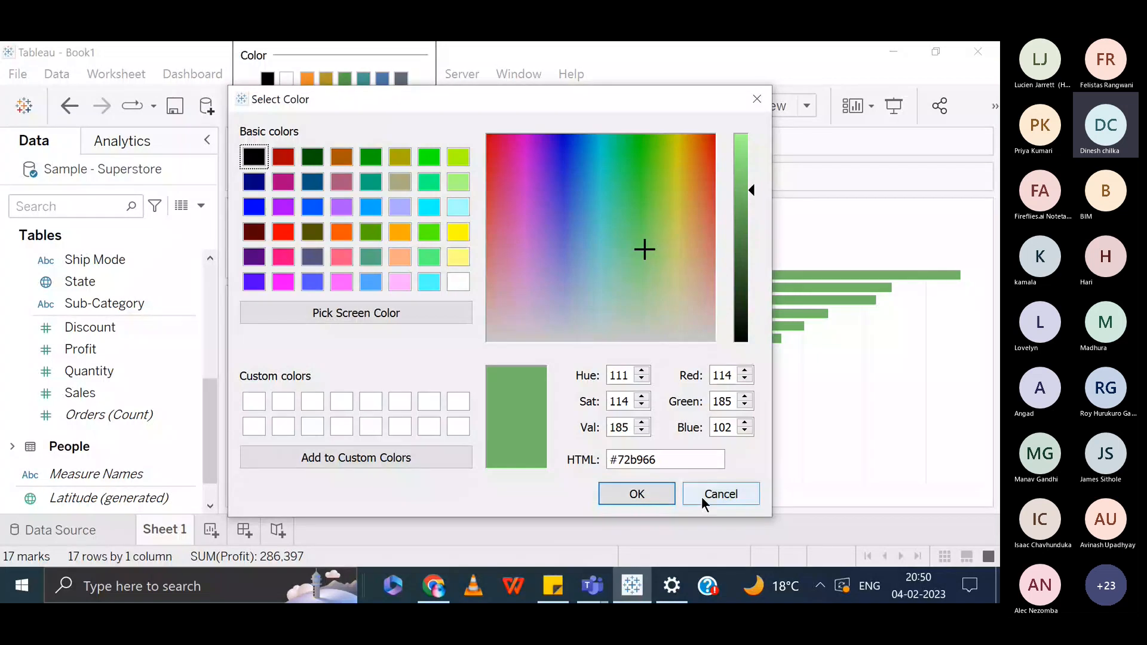
left_click(701, 497)
left_click(476, 517)
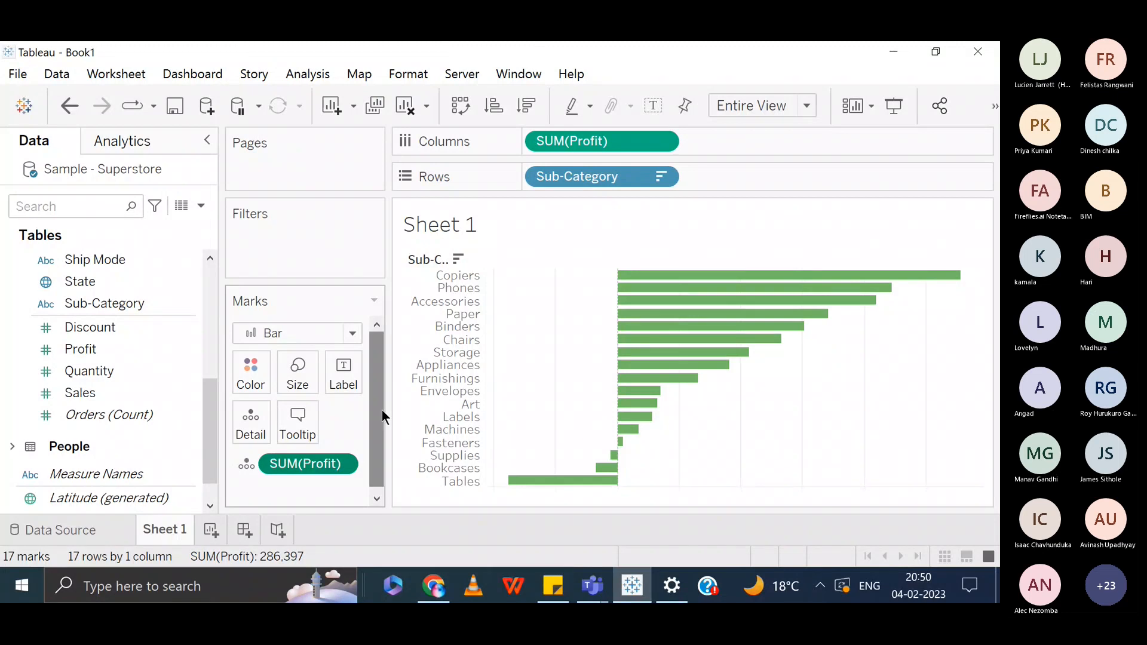
left_click_drag(382, 410, 380, 414)
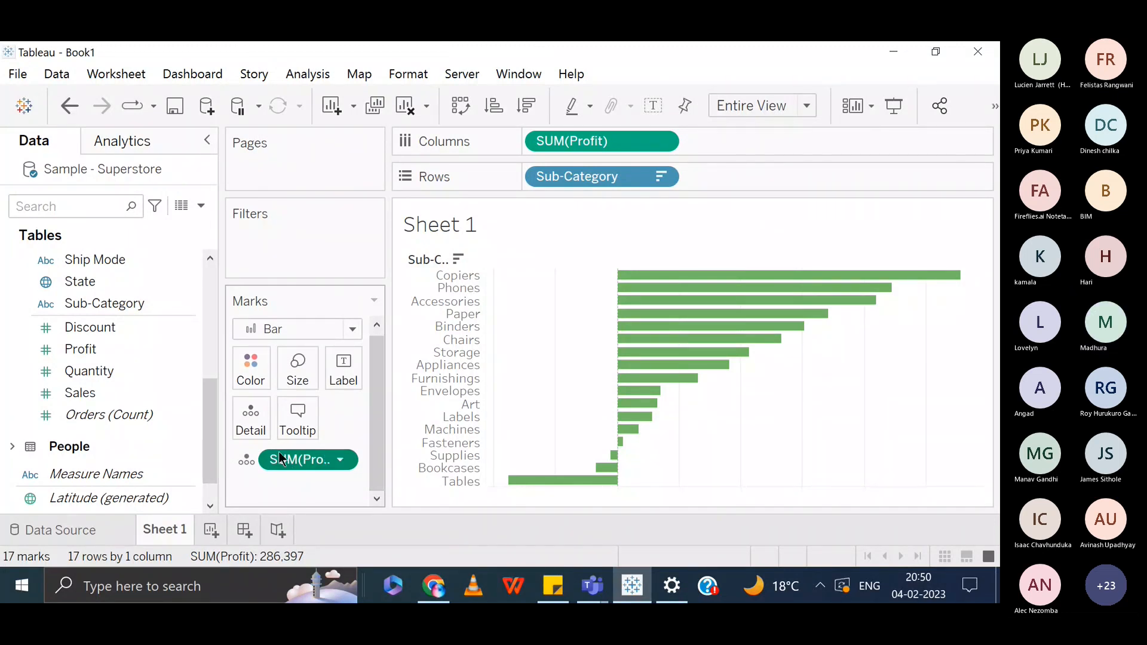
left_click(260, 383)
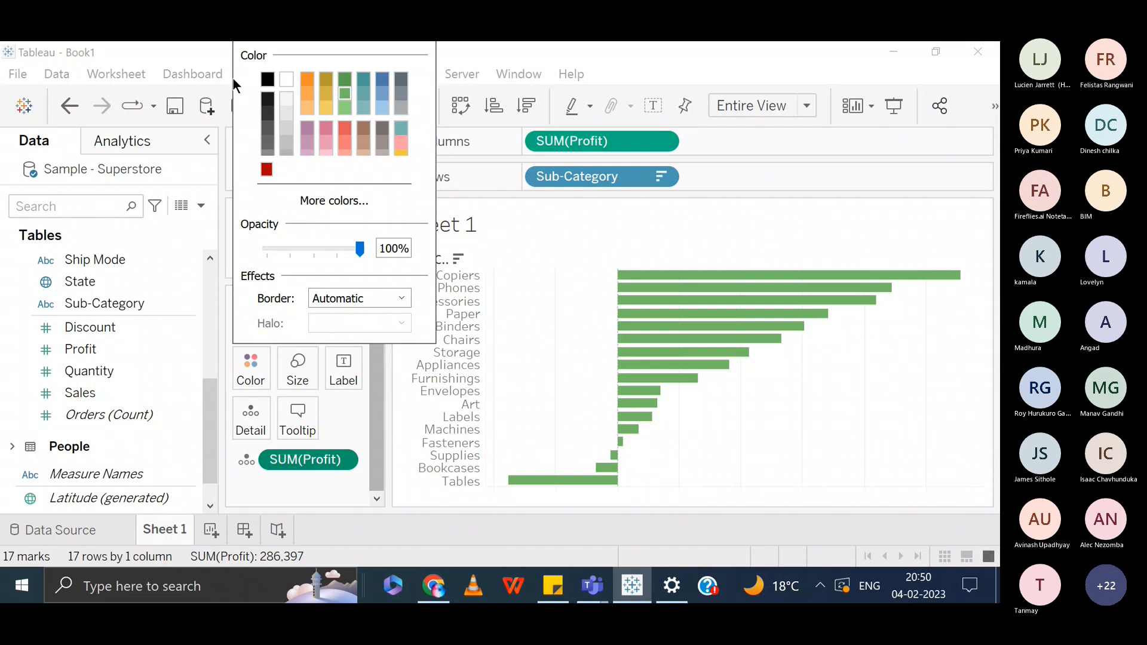
left_click(338, 199)
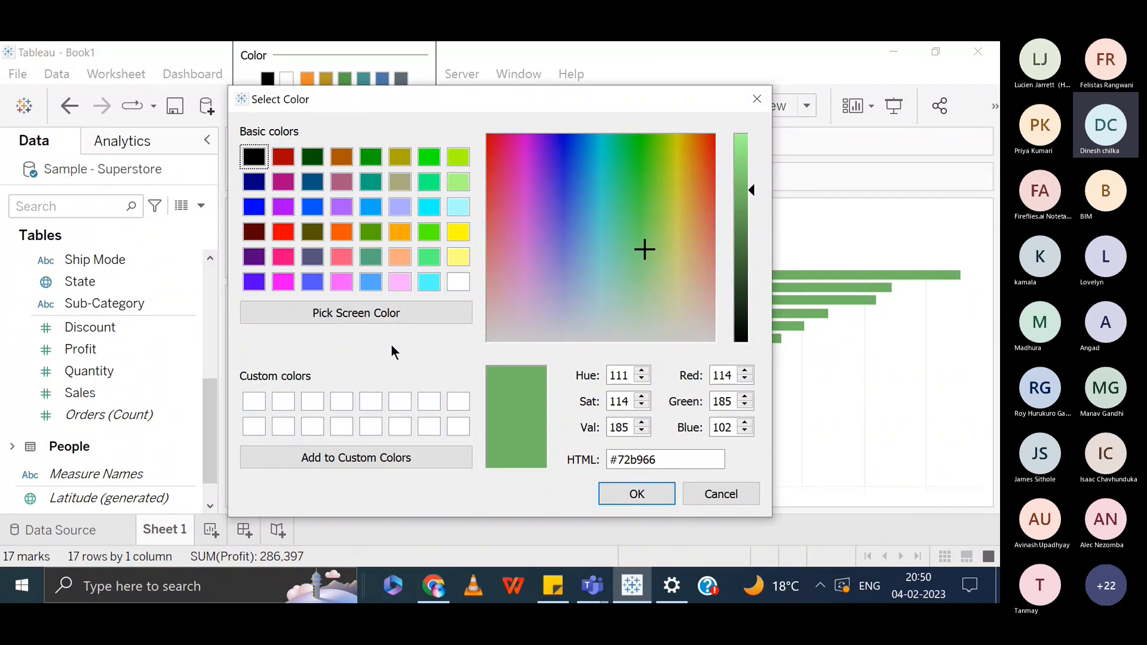
key("Escape")
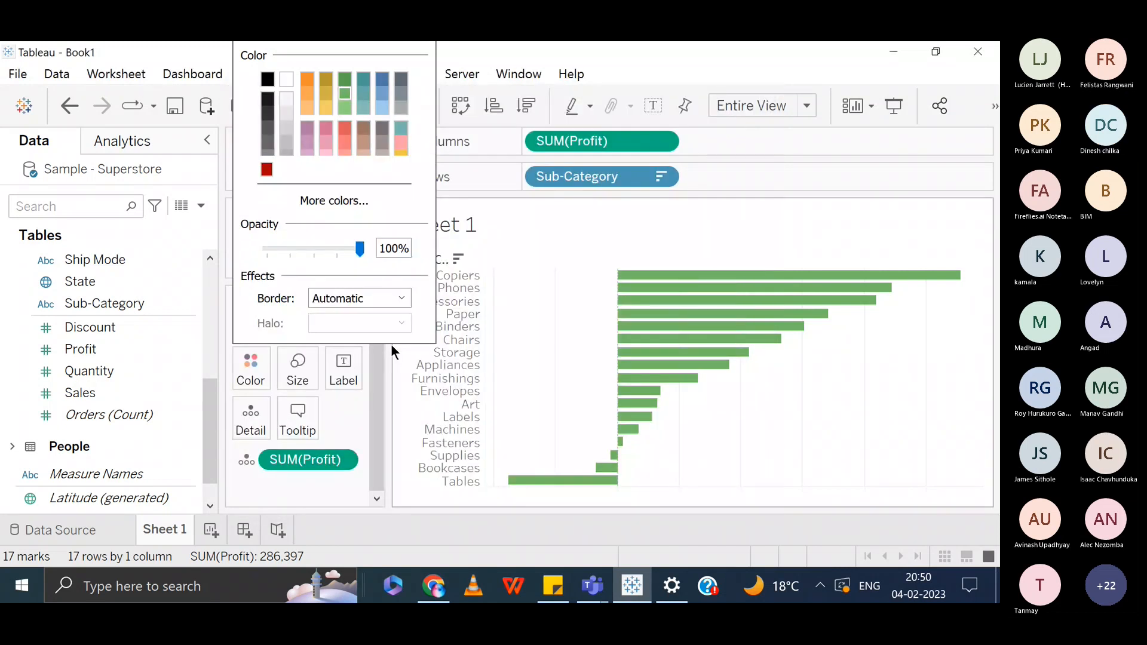
left_click(372, 385)
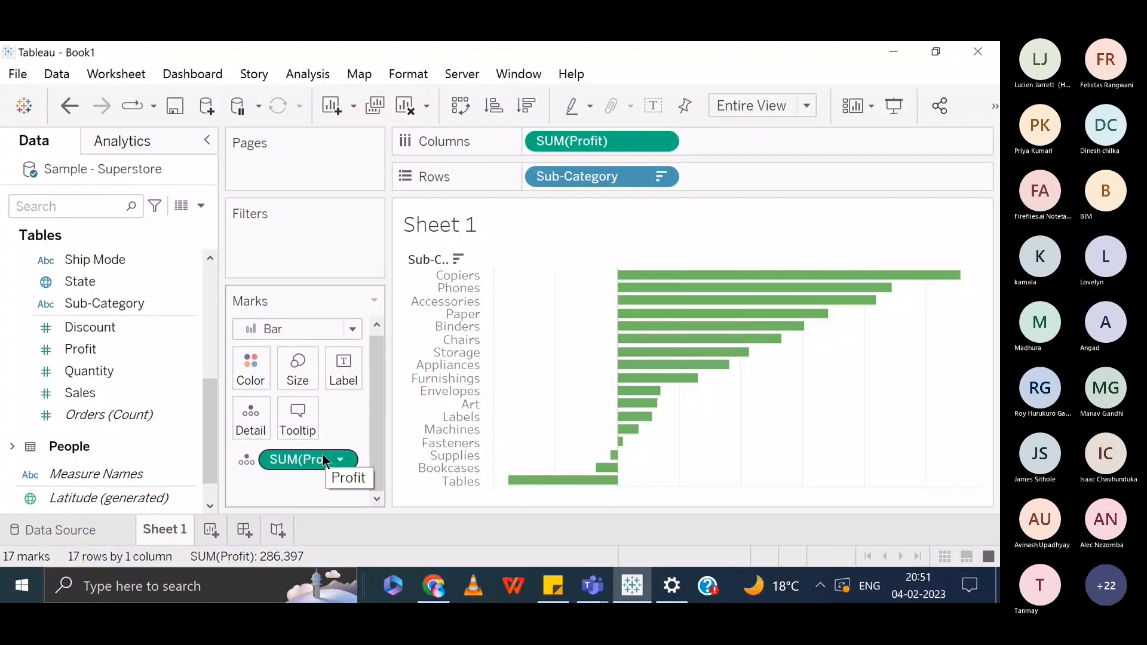
- Color the sub-category bars by SUM(Profit) on Sheet 1 and open the Profit color palette for editing
left_click_drag(322, 460, 270, 361)
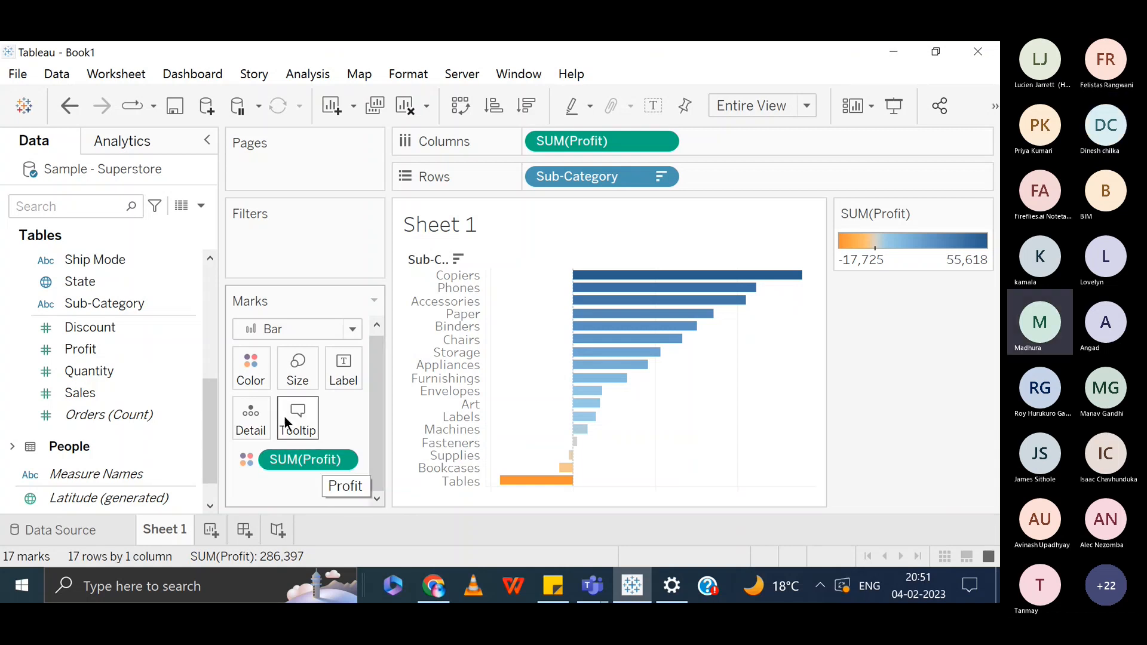
left_click(245, 353)
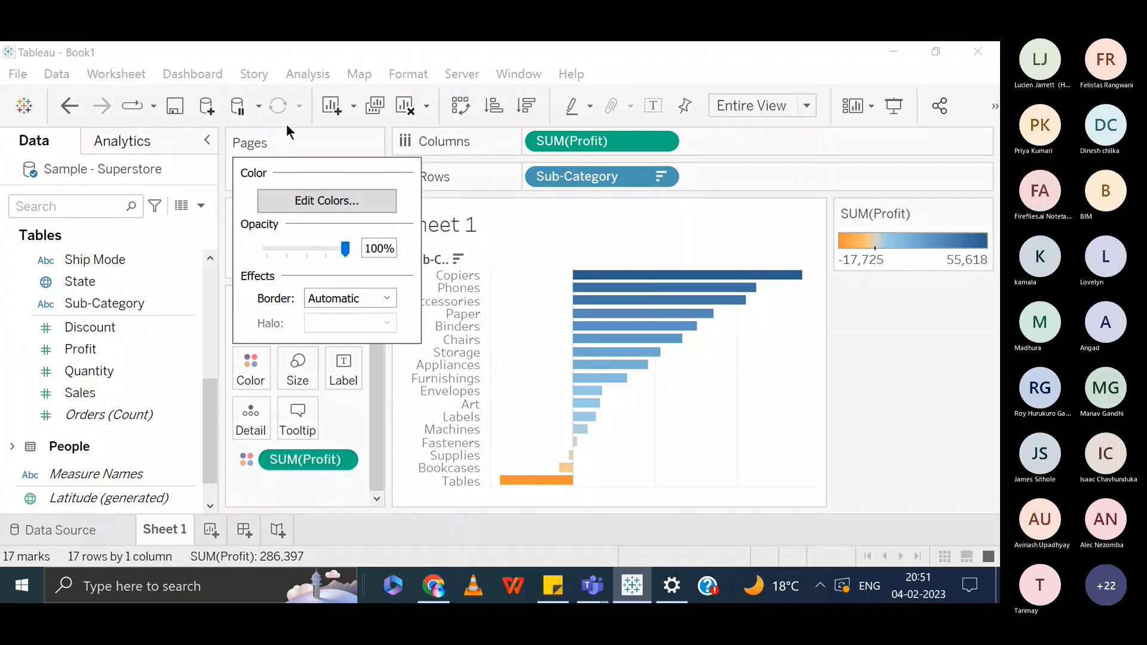
left_click(317, 197)
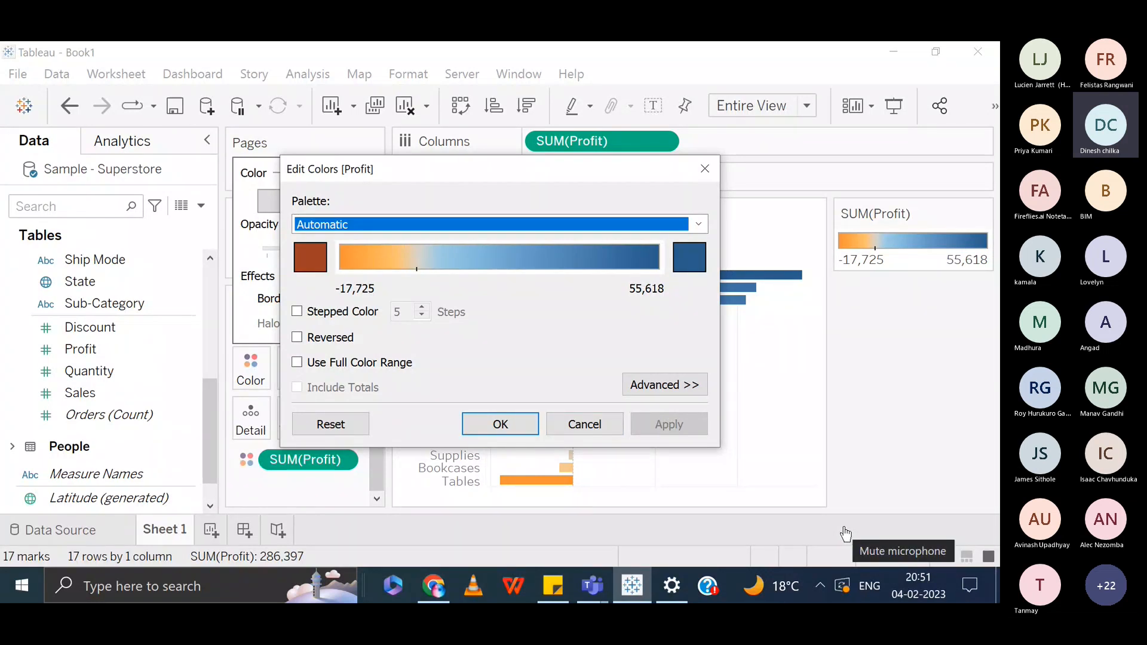
left_click(846, 533)
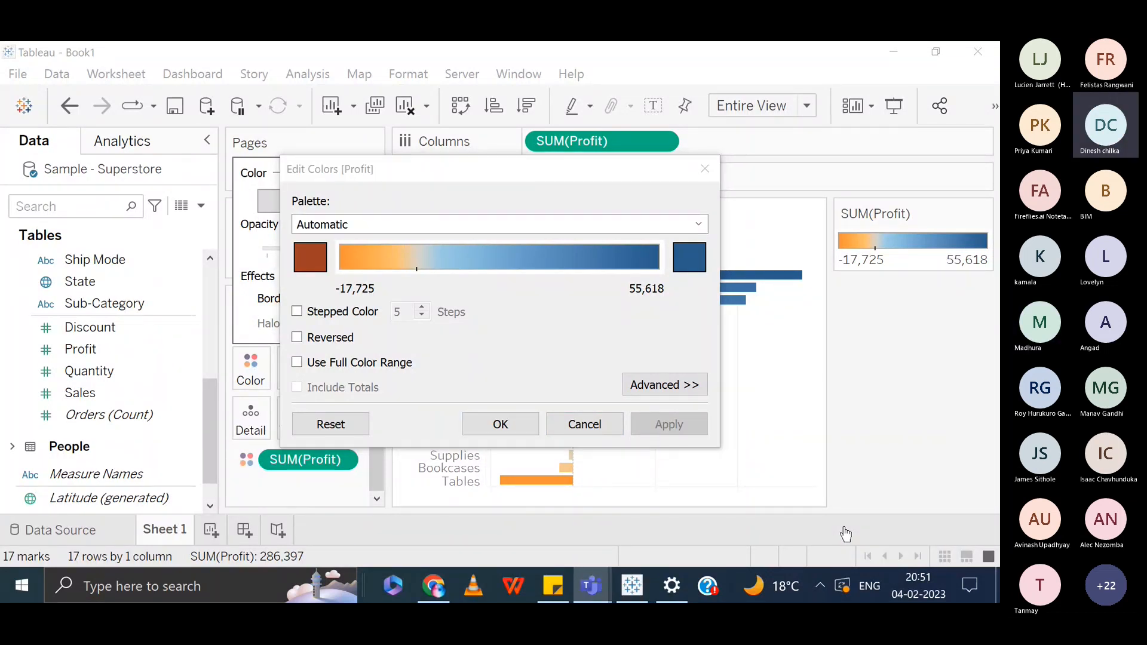
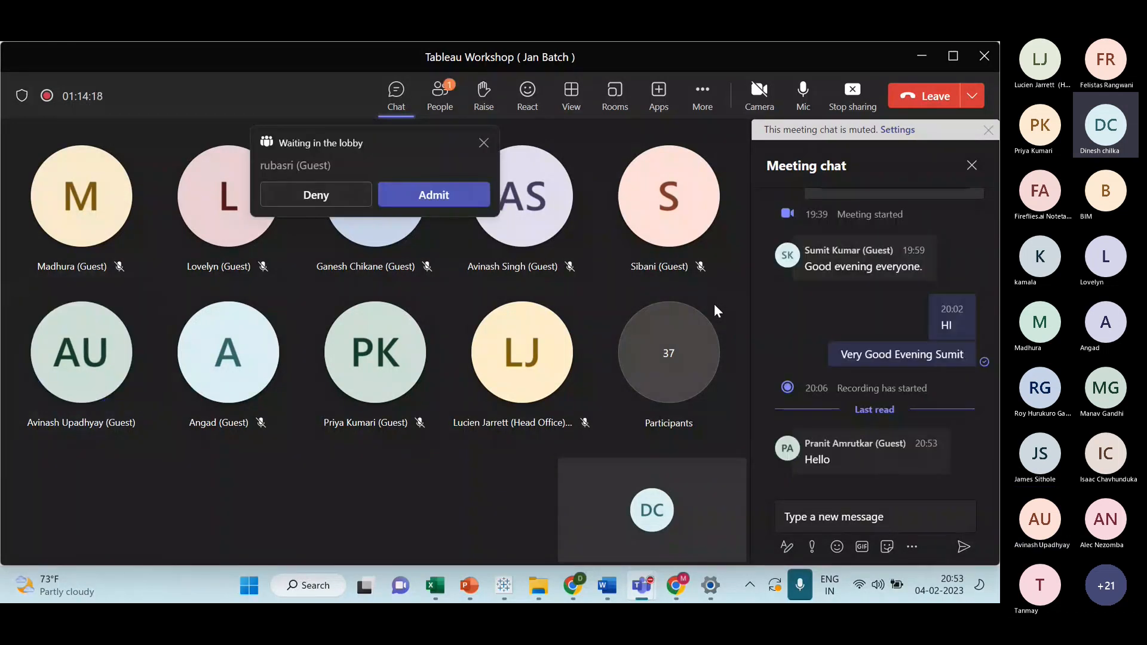
- Admit the guest waiting in the meeting lobby
left_click(477, 195)
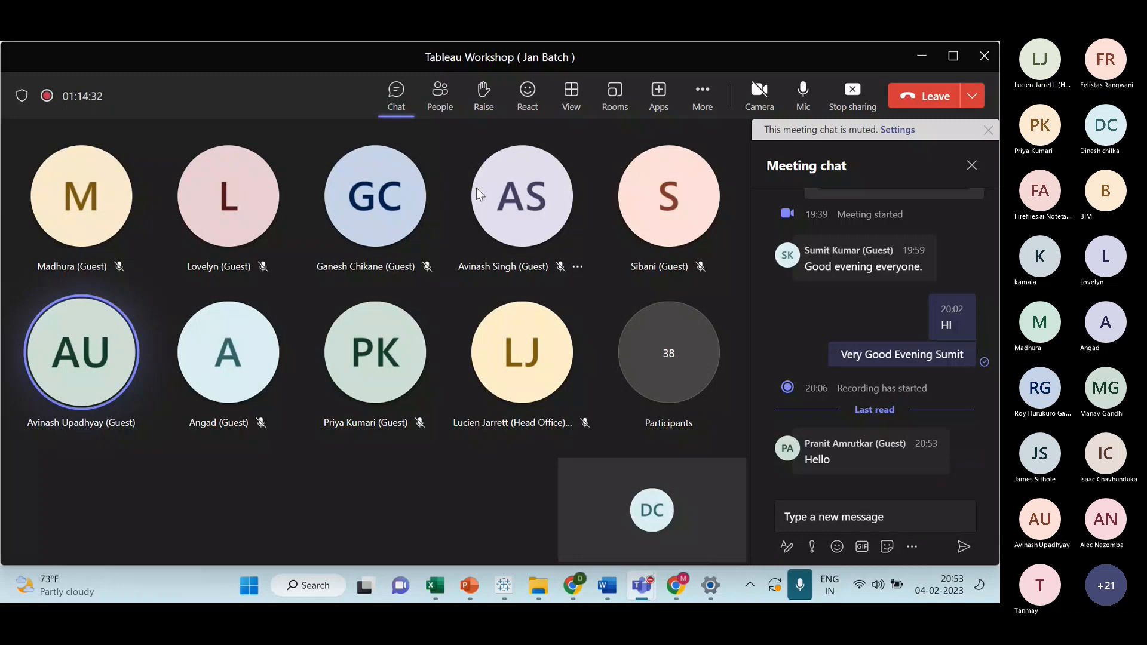
- Switch to the Tableau workbook and slightly reduce the bar size on the Bar chart sheet
key("alt+Tab")
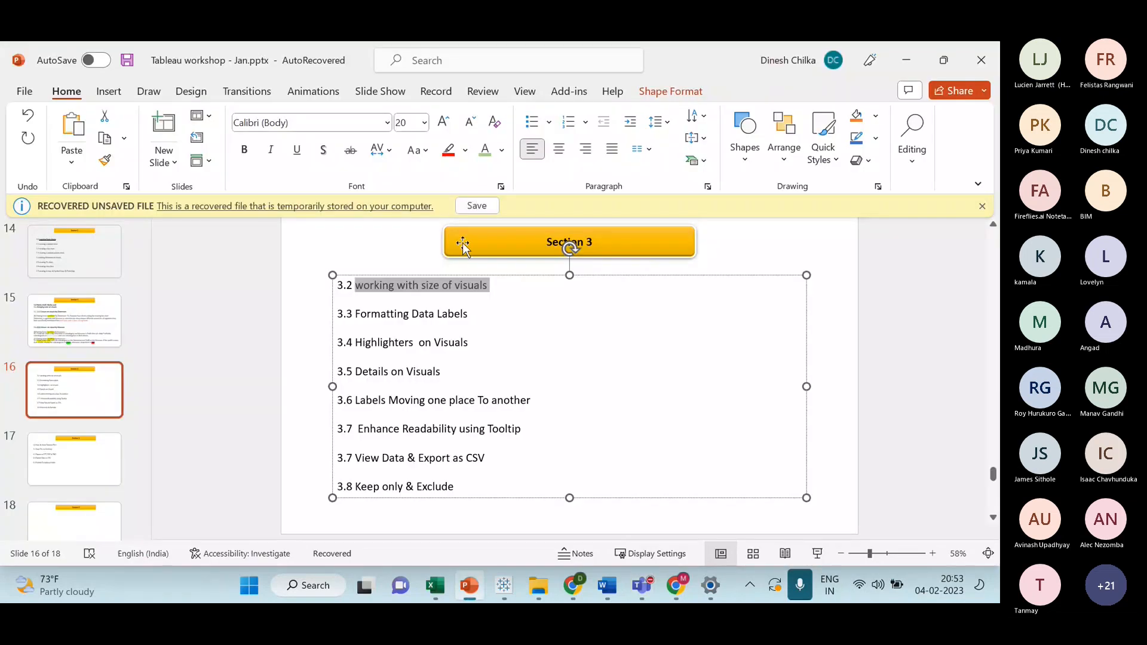
key("alt+Tab")
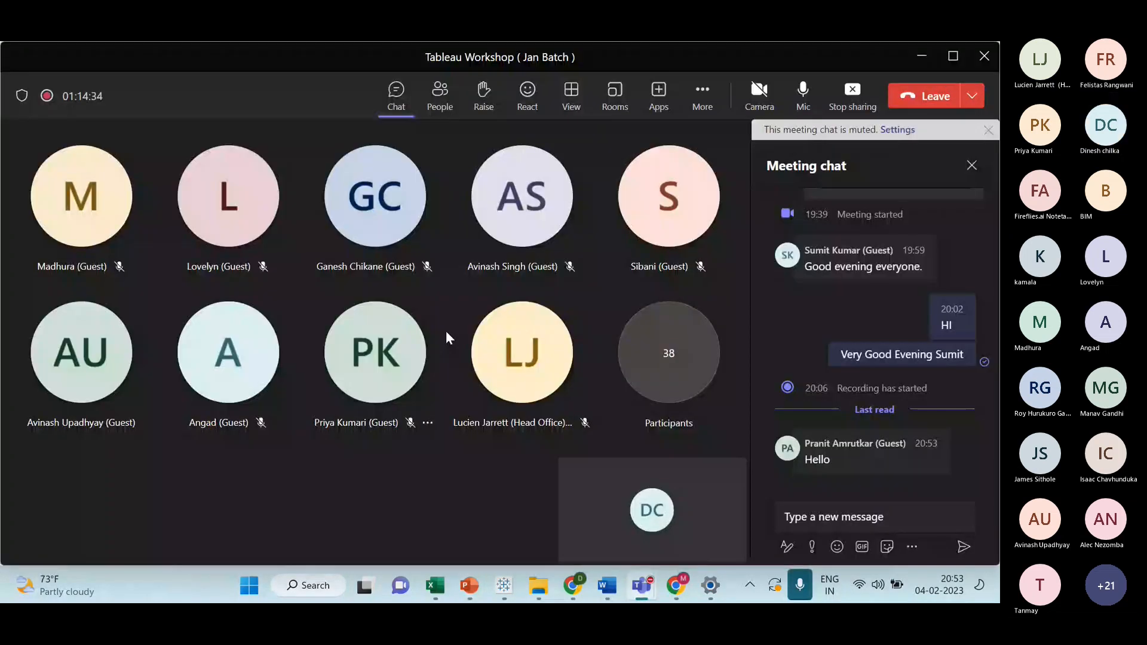
key("alt+Tab")
key("alt+Tab")
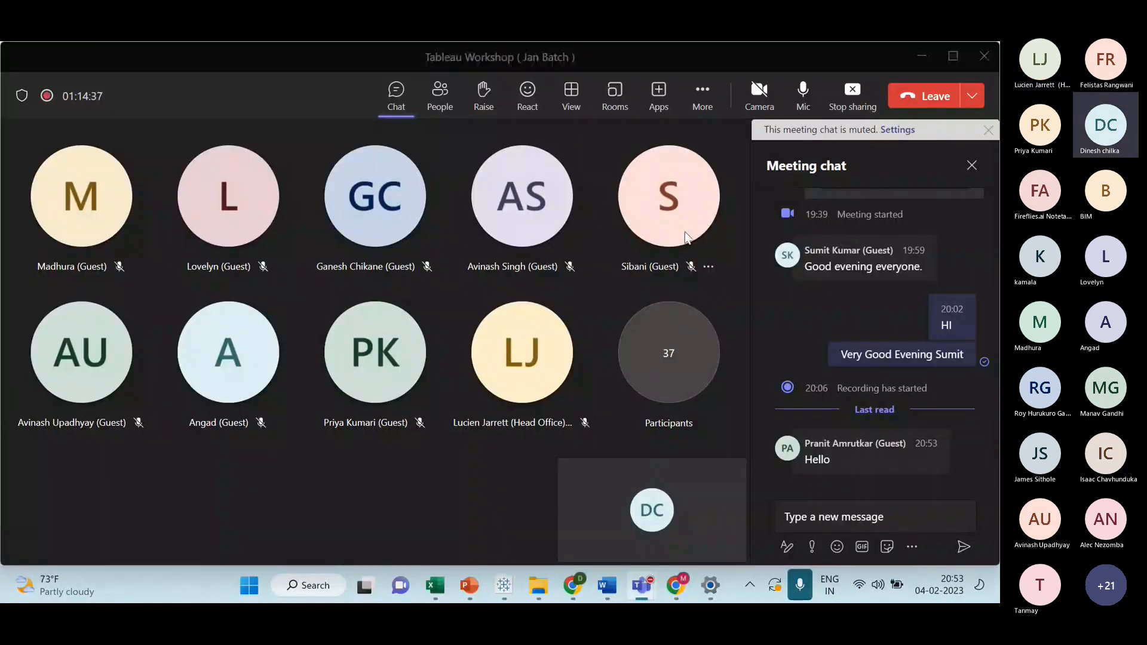
key("alt+Tab")
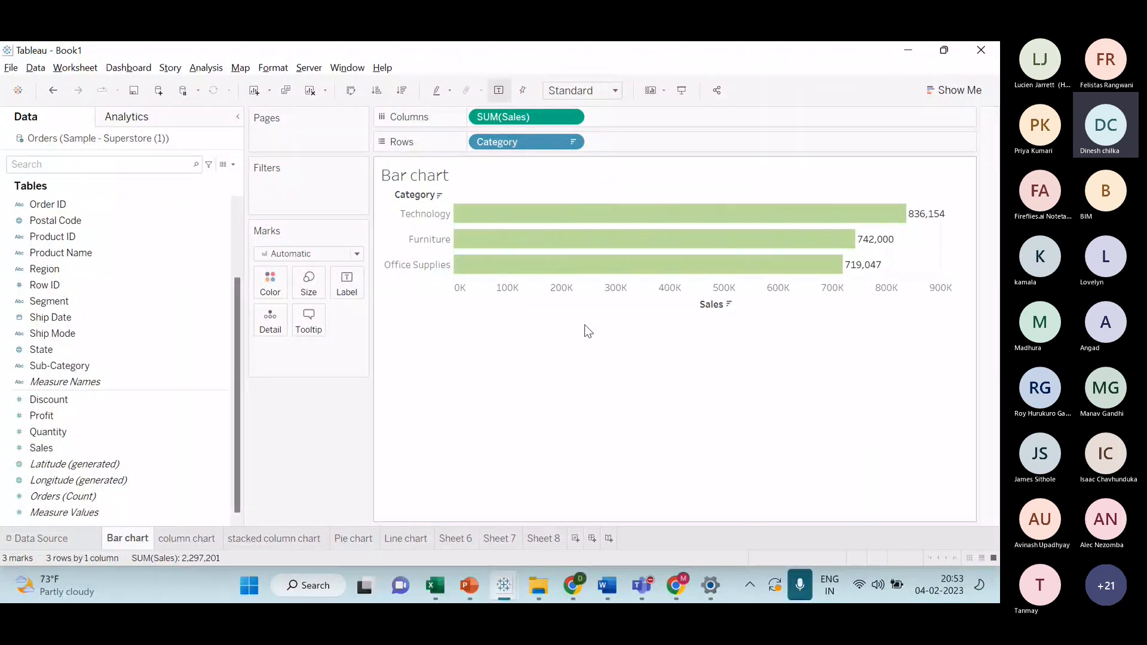
left_click(309, 286)
mouse_move(364, 317)
left_mouse_down()
mouse_move(328, 318)
mouse_move(358, 318)
left_mouse_up()
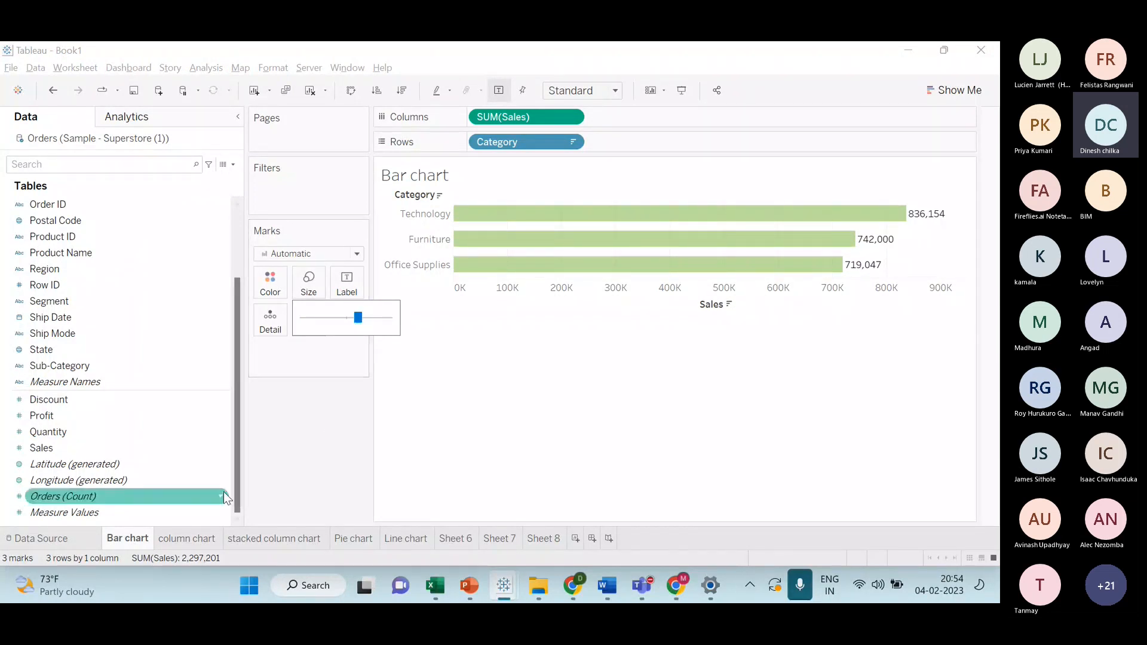
- On the column chart sheet, narrow the columns to about the middle of the size range and widen them again
left_click(191, 538)
left_click(309, 284)
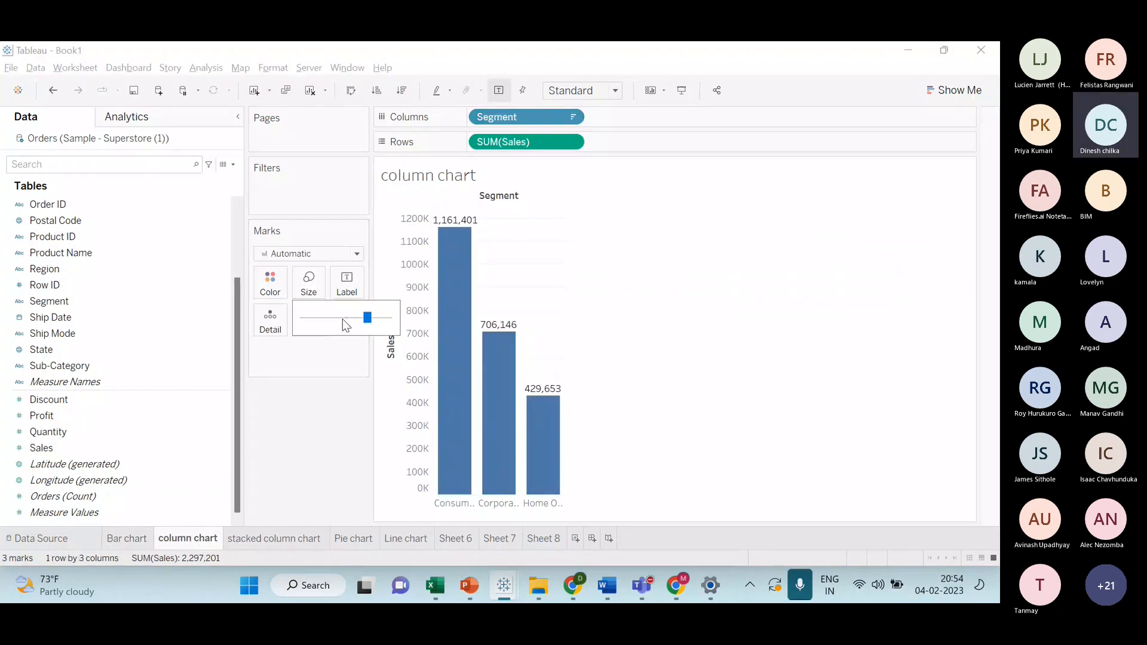
left_click(348, 317)
left_click(319, 418)
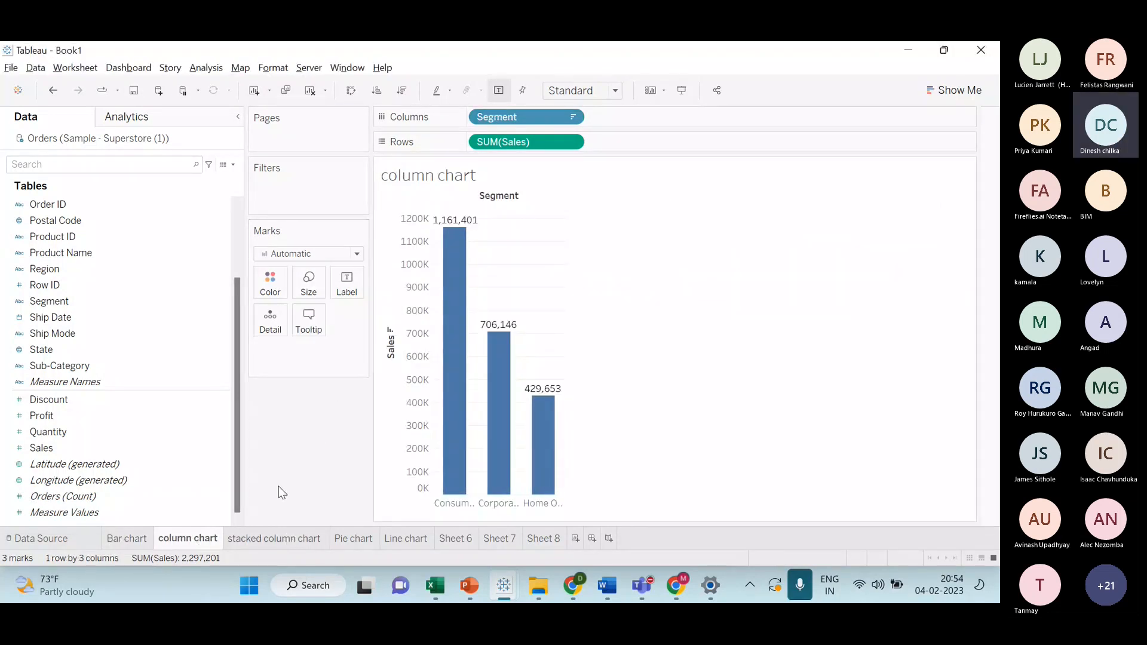
left_click(318, 283)
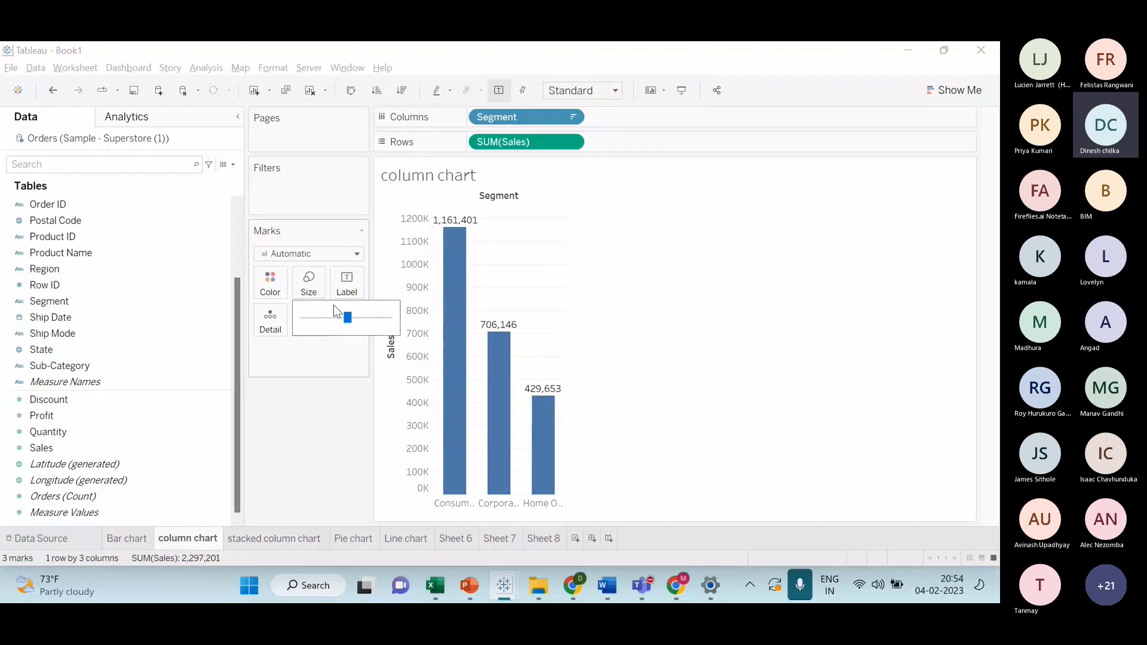
left_click_drag(348, 317, 363, 317)
- On the stacked column chart sheet, narrow the stacked columns to slightly above the middle of the size range
left_click(272, 537)
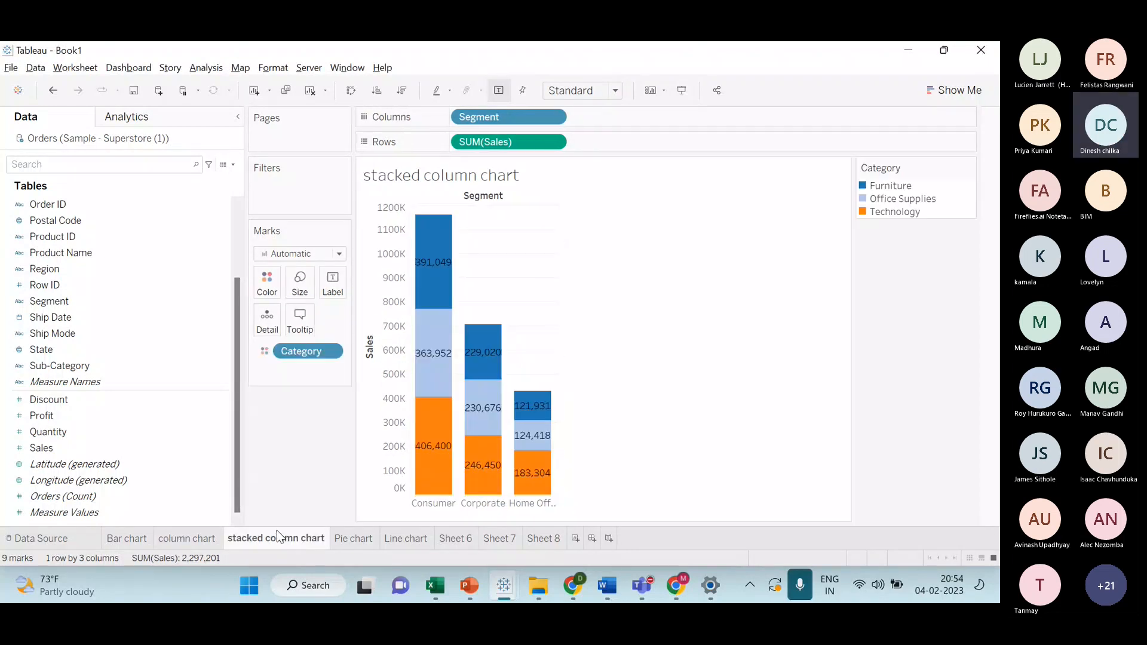
left_click(299, 282)
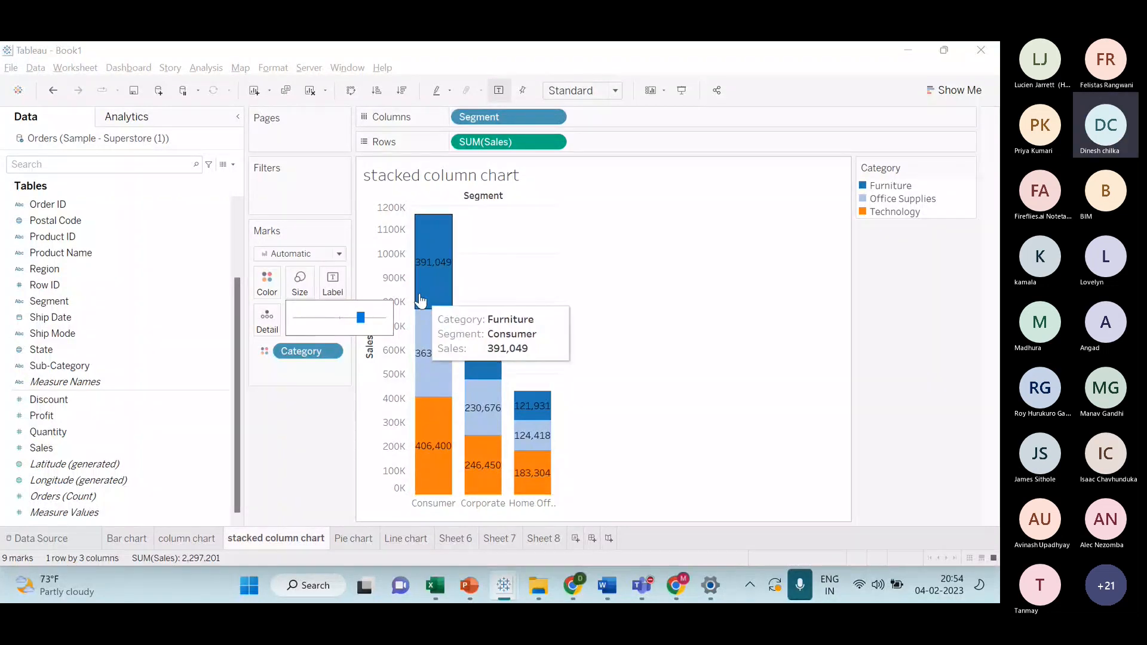
left_click(341, 318)
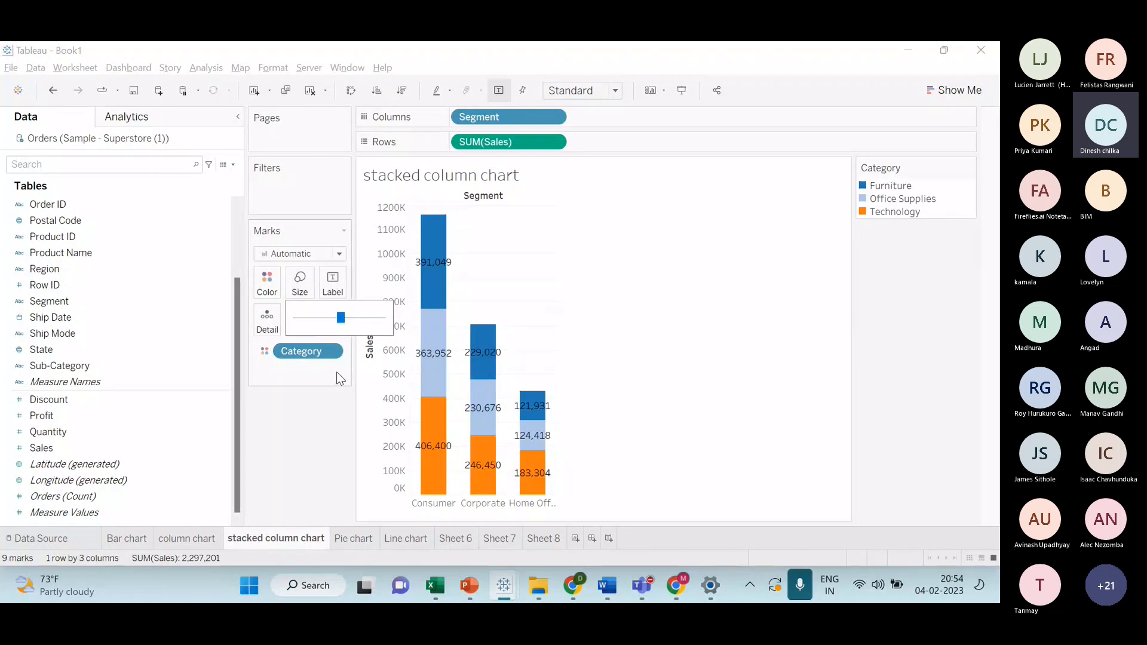
left_click(347, 318)
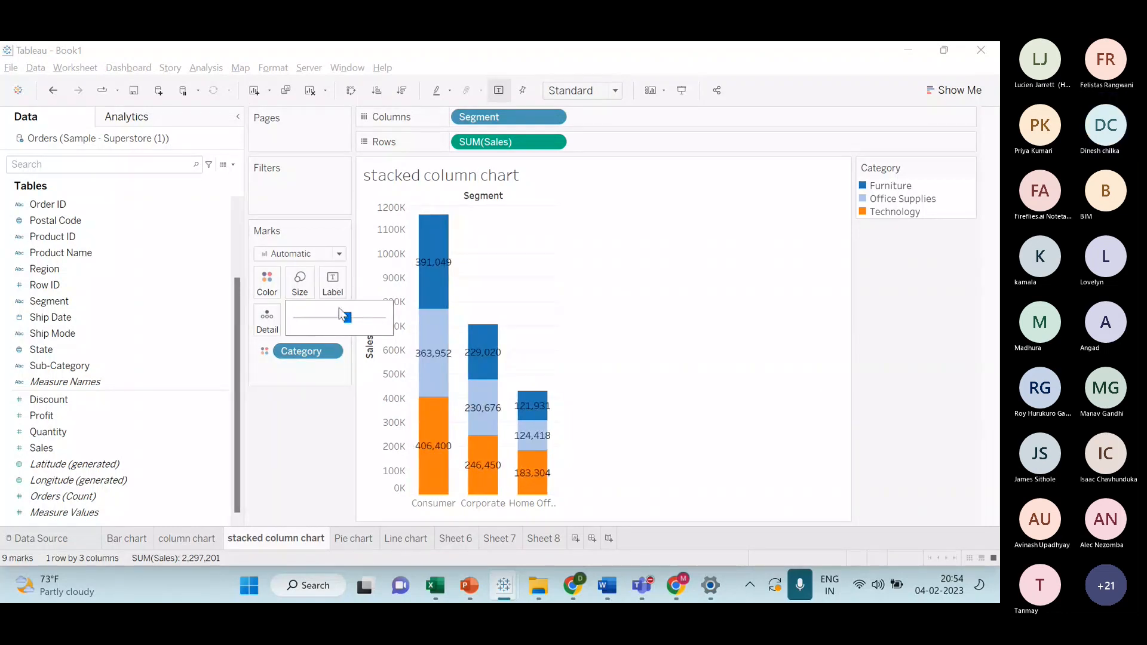
- On the Pie chart sheet, enlarge the pie until it overflows the view and reduce it until the whole circle fits
left_click(356, 540)
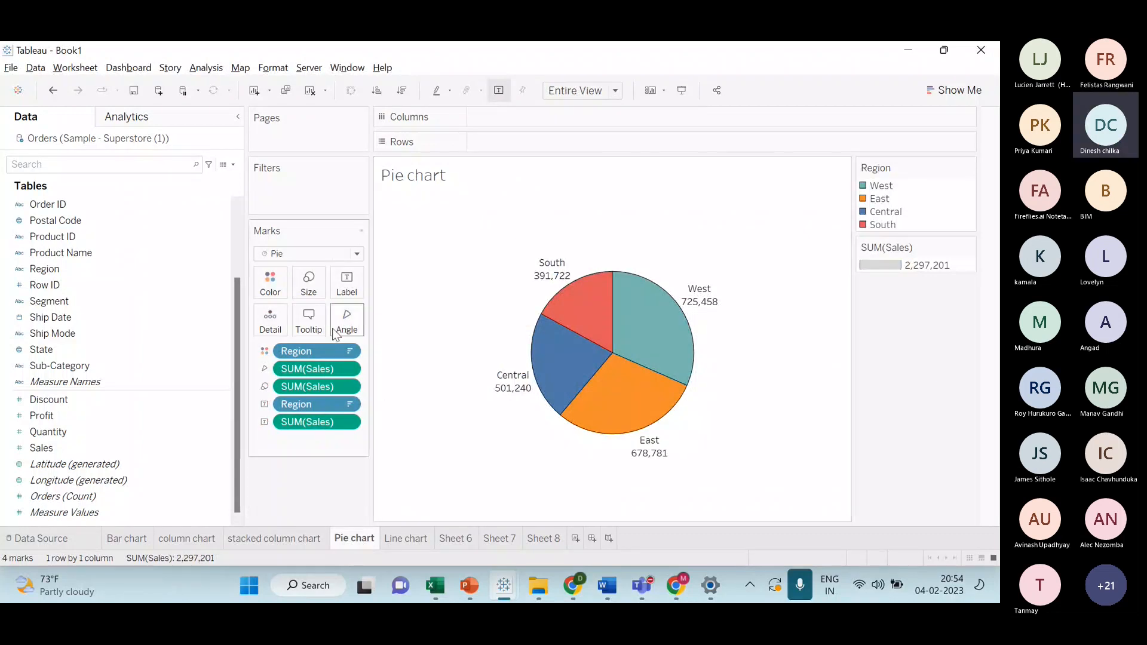
left_click(310, 285)
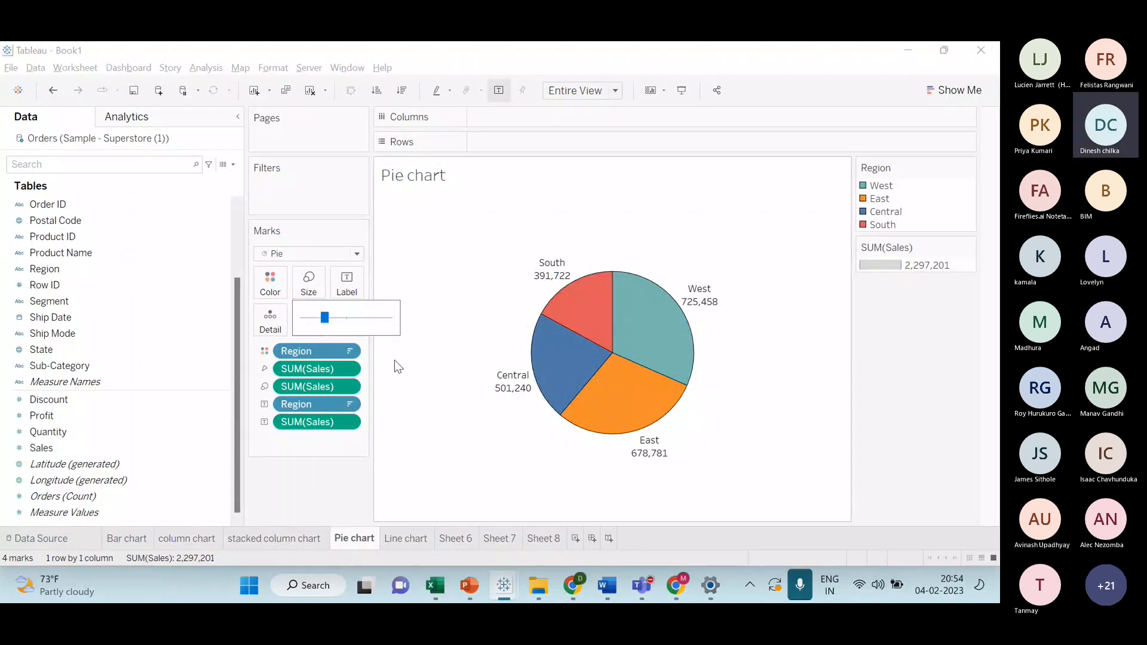
left_click_drag(332, 317, 344, 317)
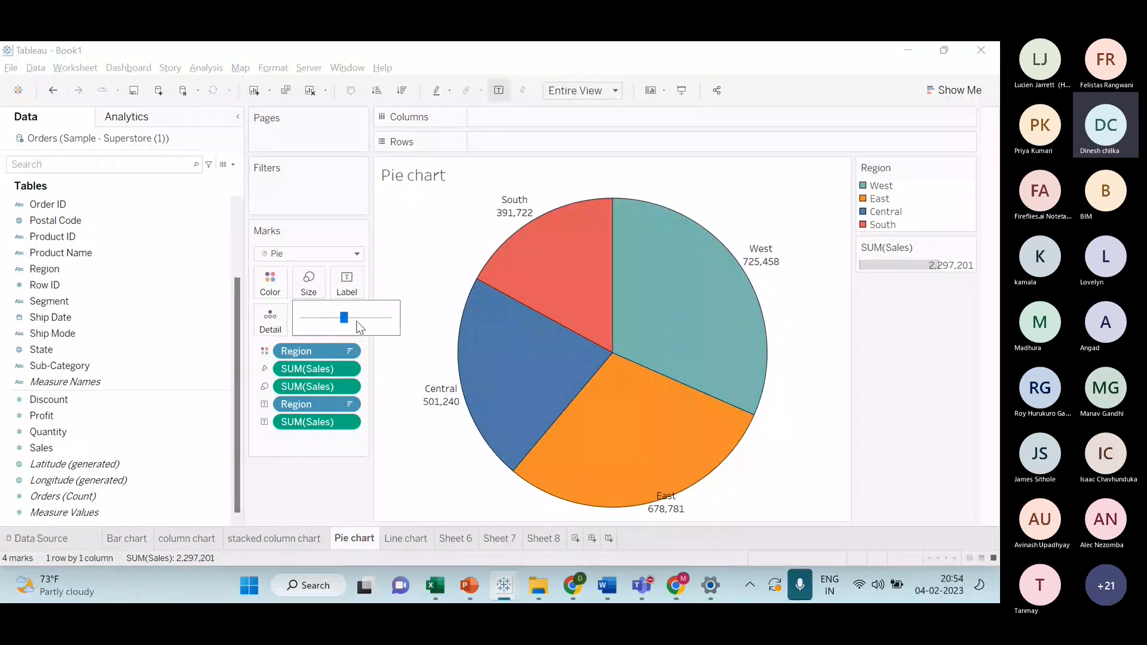
left_click(357, 318)
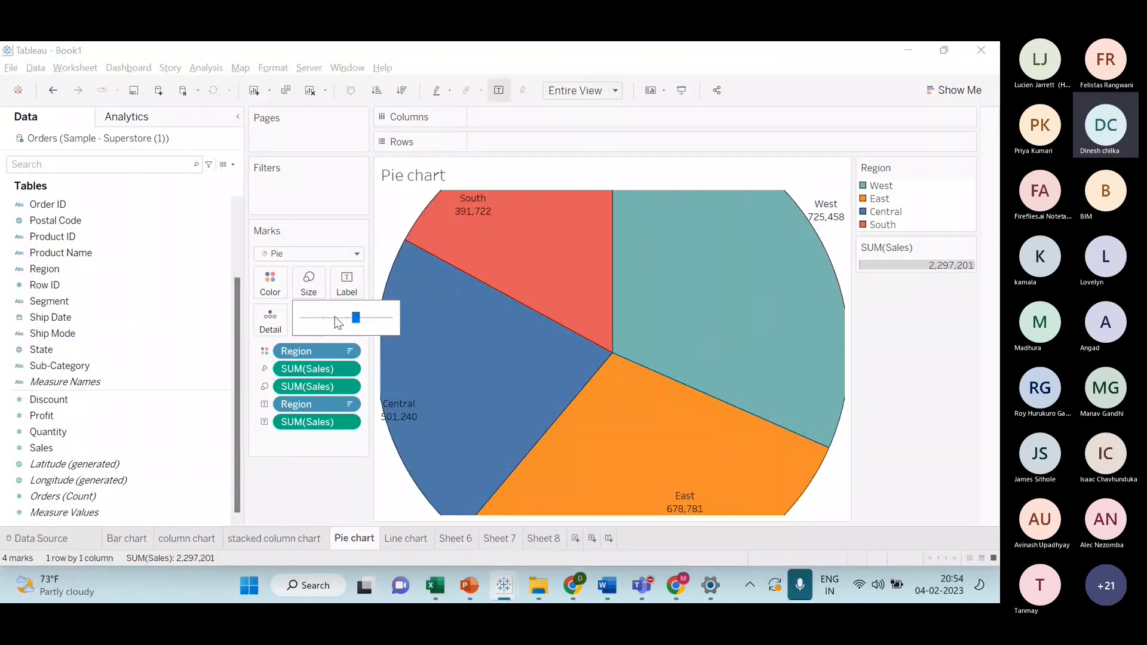
left_click(374, 318)
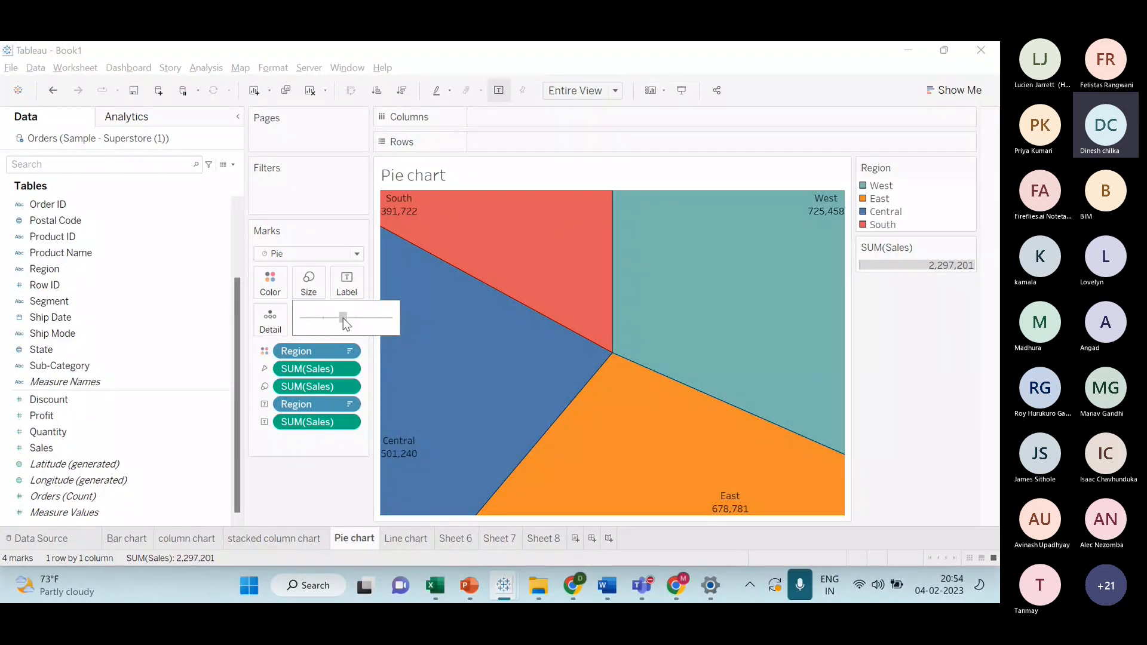
left_click(343, 318)
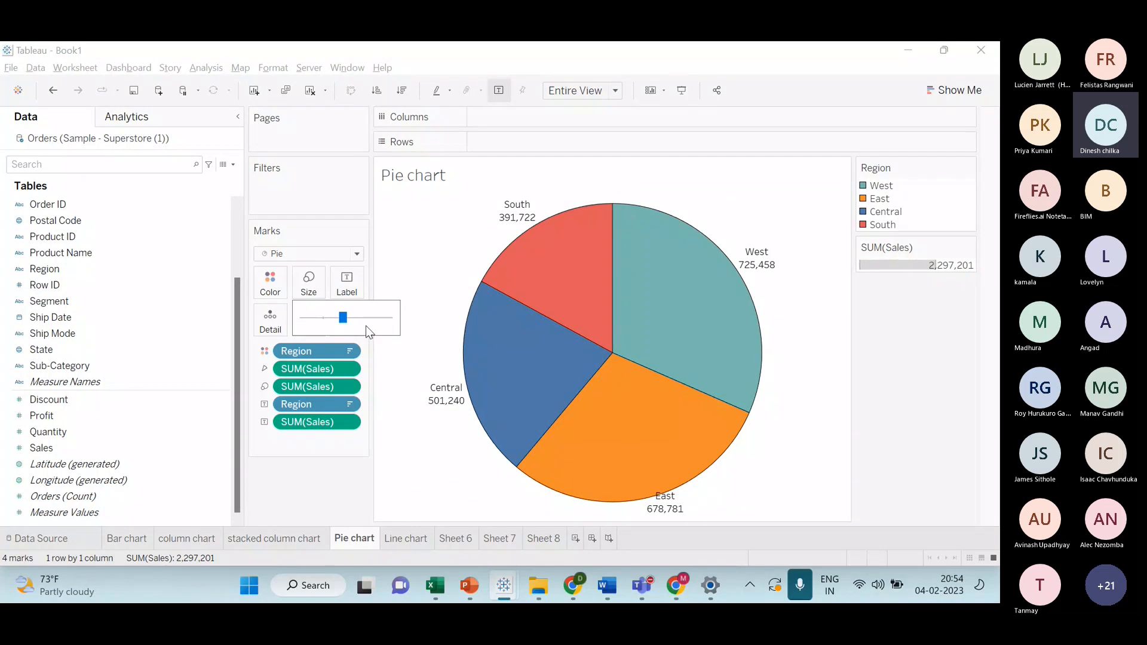
- On the Line chart sheet, try several line thicknesses and leave the profit line thicker, somewhat above the middle of the size range
left_click(405, 538)
left_click(309, 290)
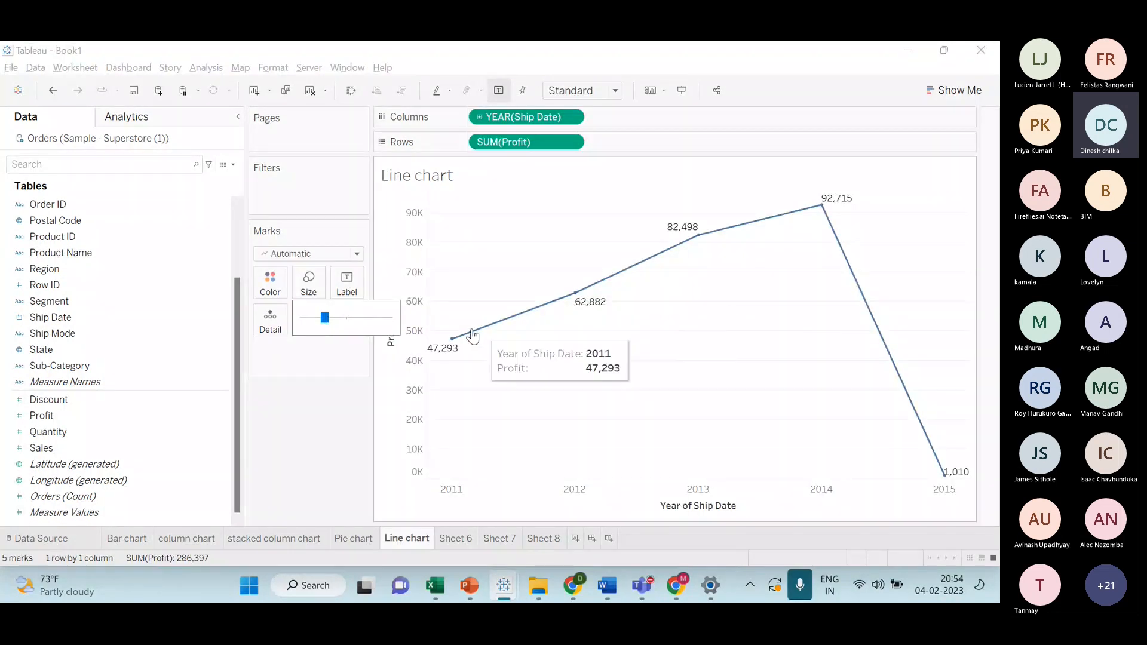
left_click(337, 317)
left_click(349, 319)
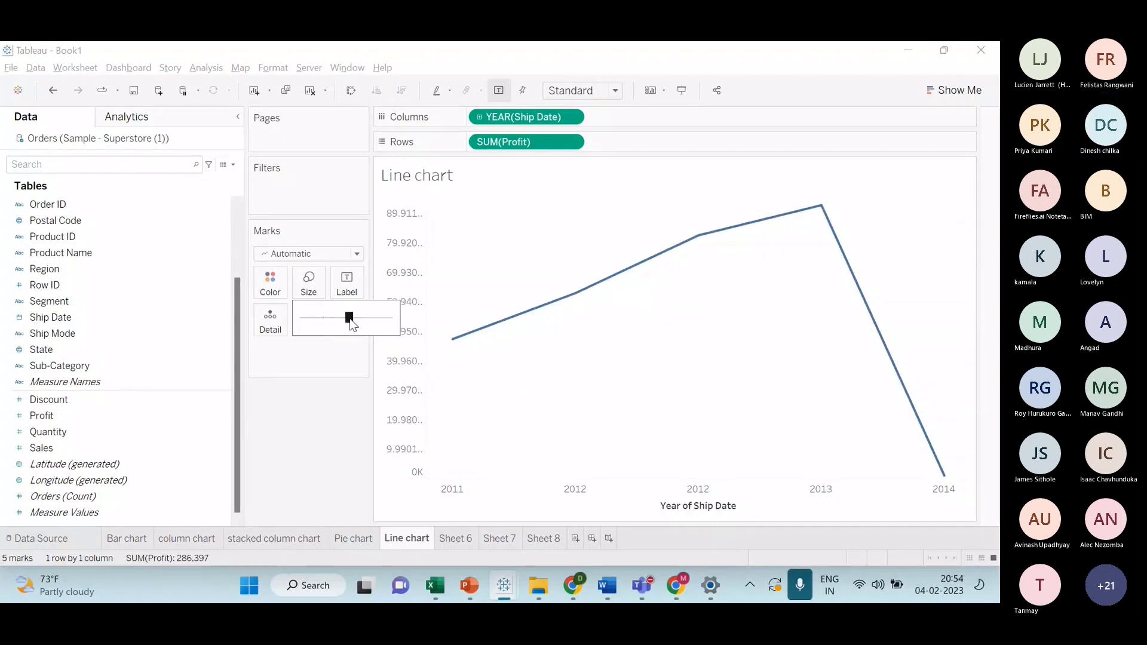
left_click(362, 319)
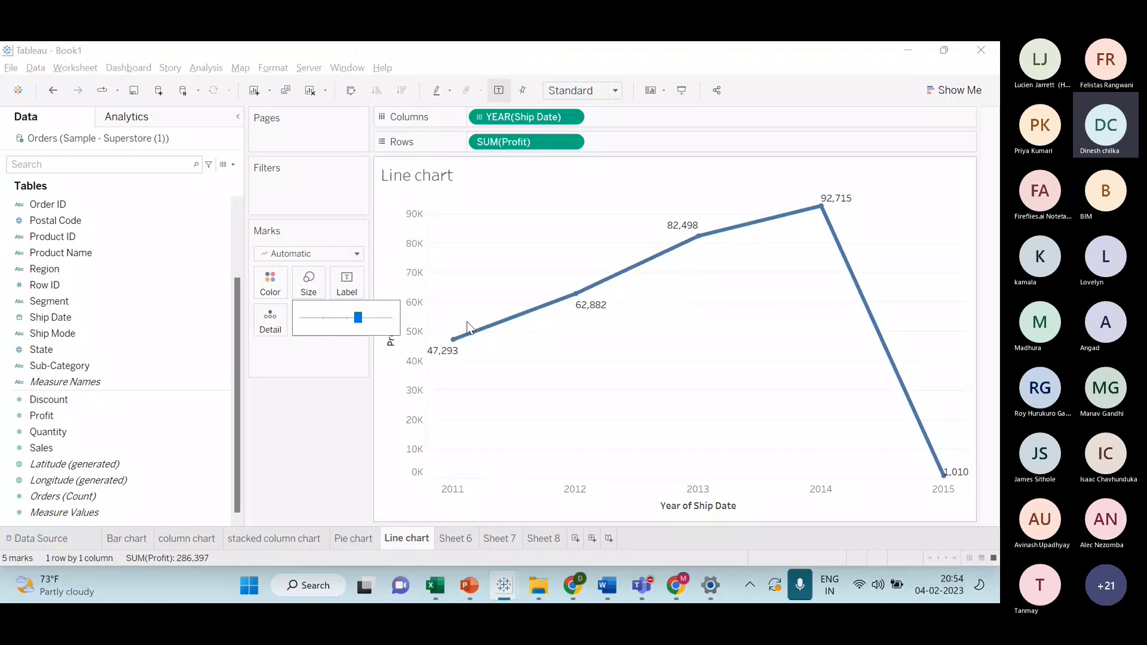
left_click(378, 325)
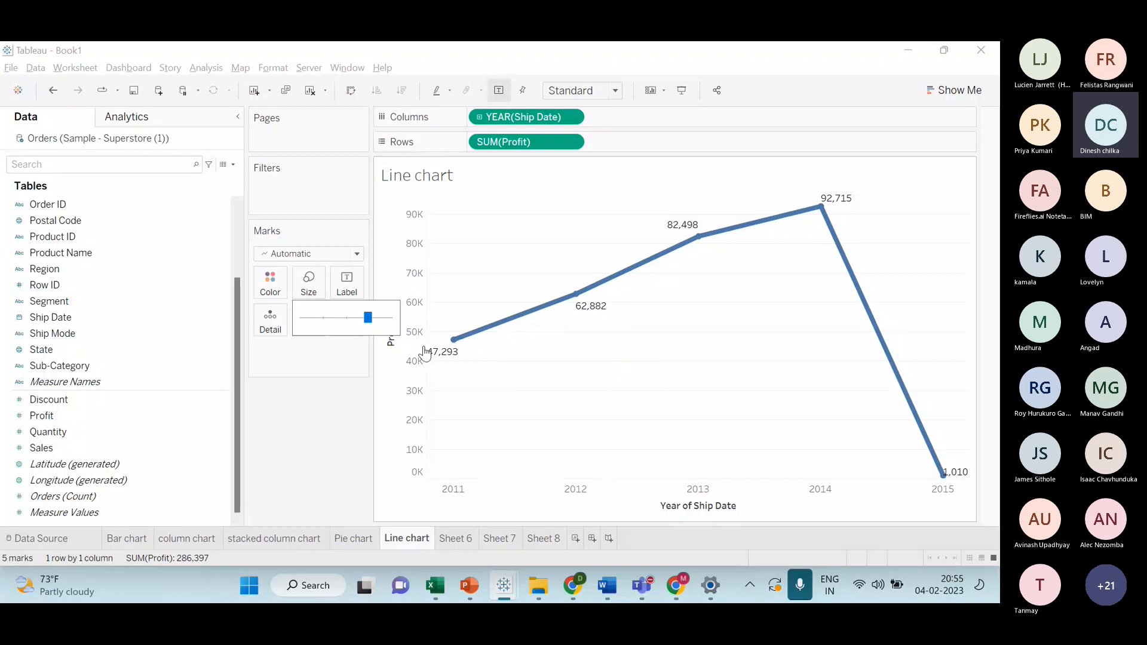
left_click(351, 318)
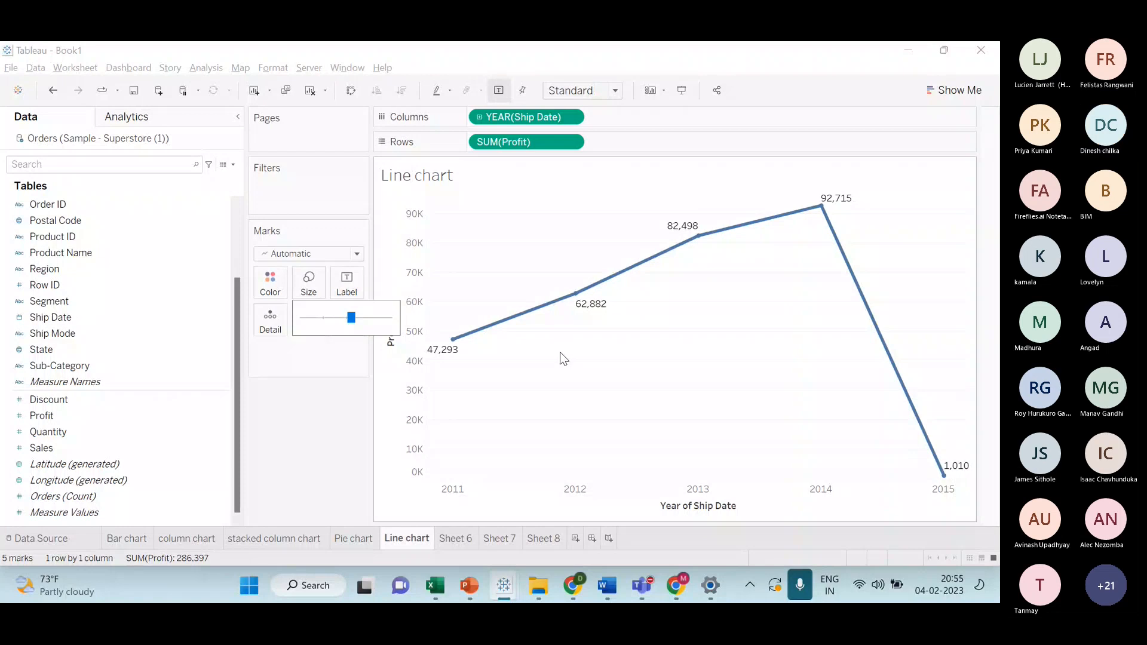
left_click(339, 318)
left_click_drag(347, 321, 360, 322)
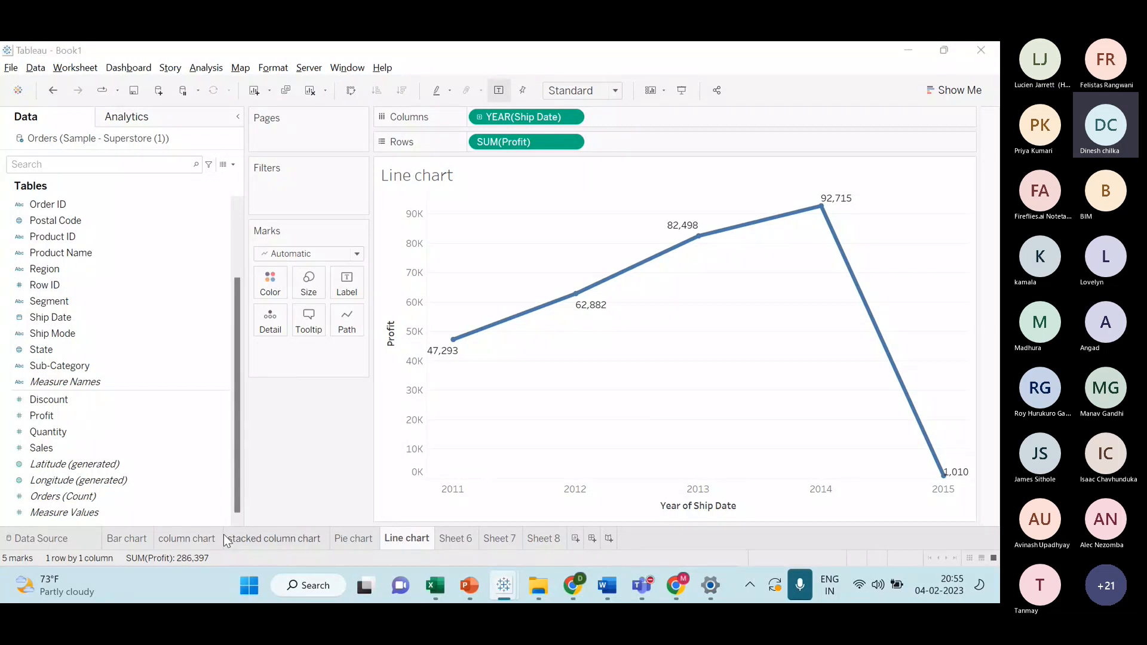
- Check the meeting window, return to Tableau's Pie chart sheet and shrink the pie to about a fifth of the size range
key("super+Tab")
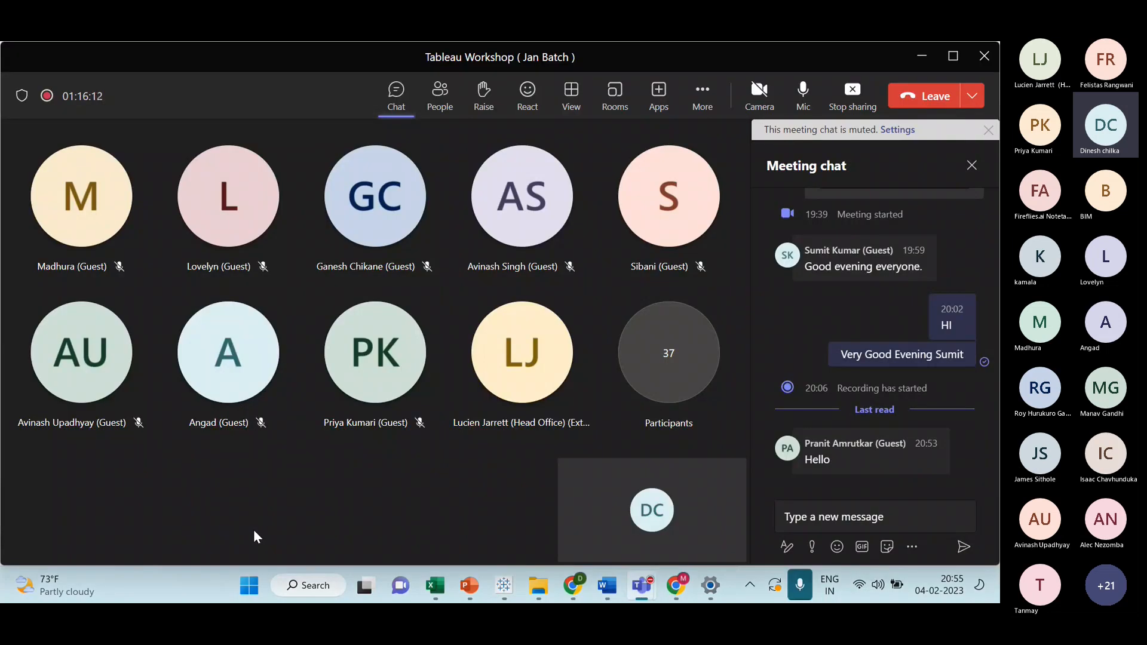
key("alt+Tab")
left_click(352, 538)
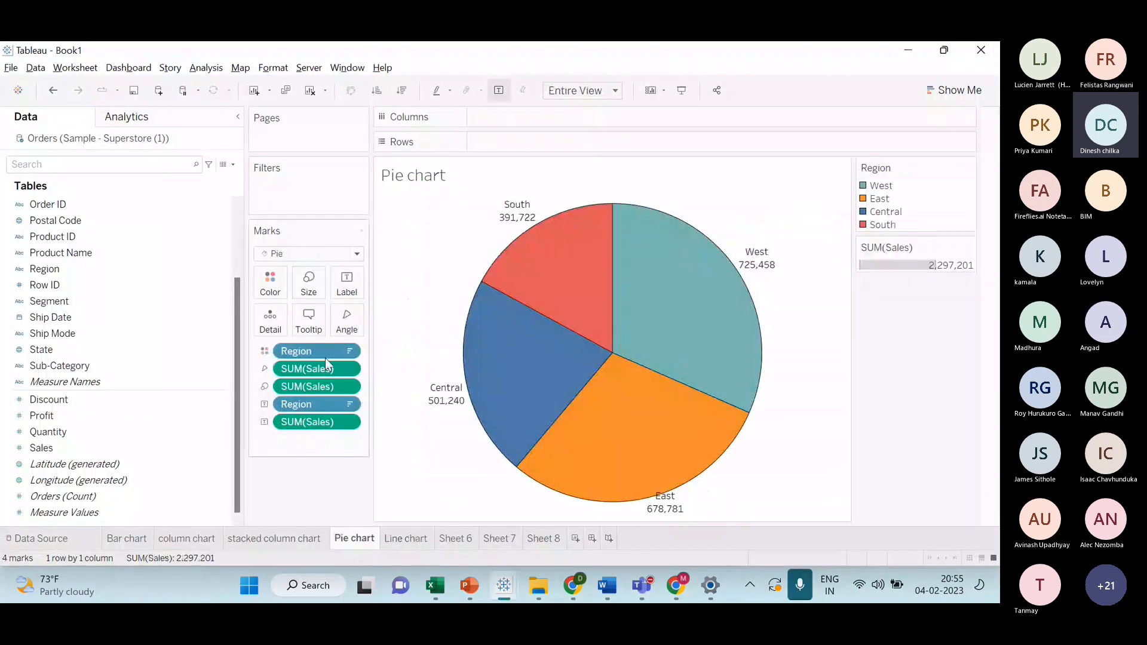
left_click(308, 282)
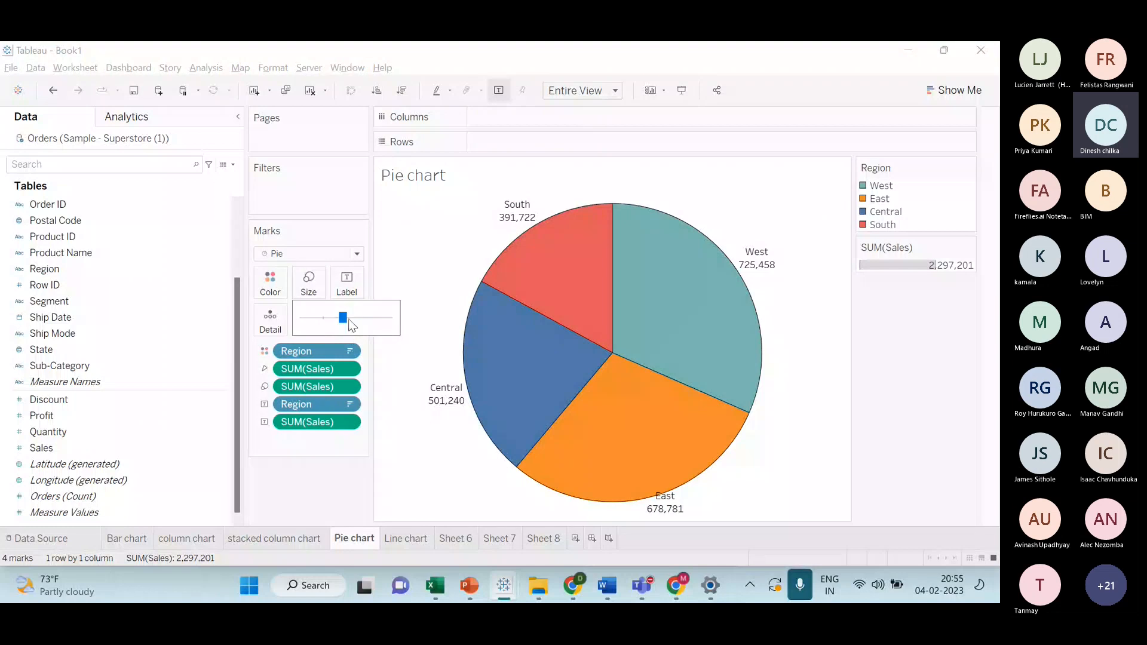
left_click_drag(370, 318, 309, 321)
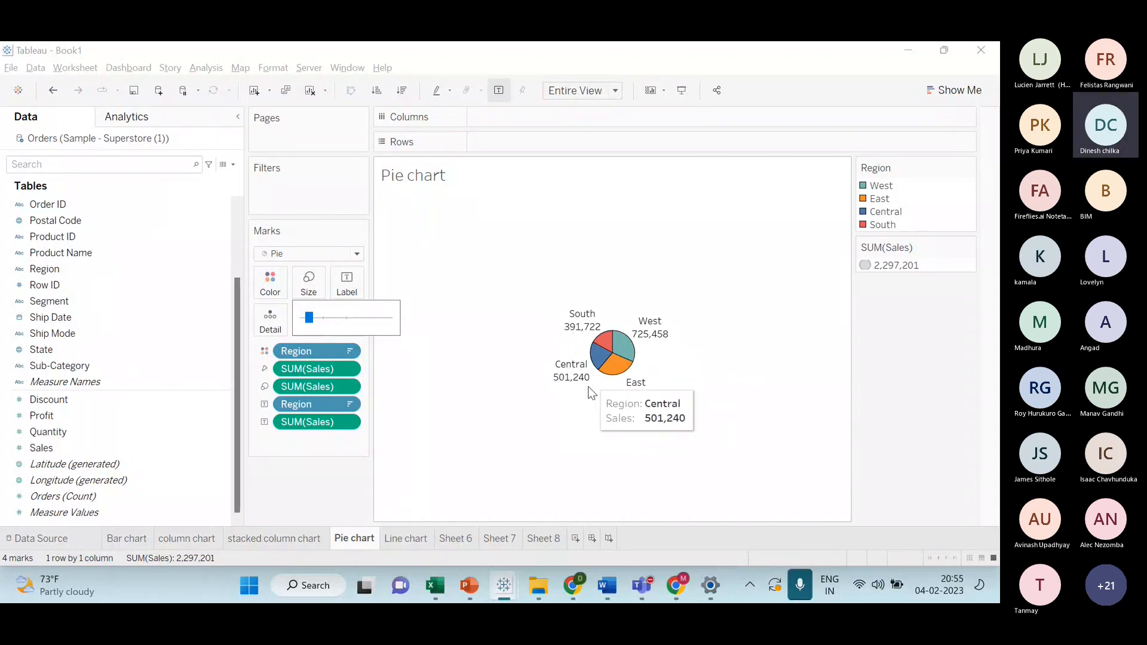
left_click_drag(309, 318, 319, 319)
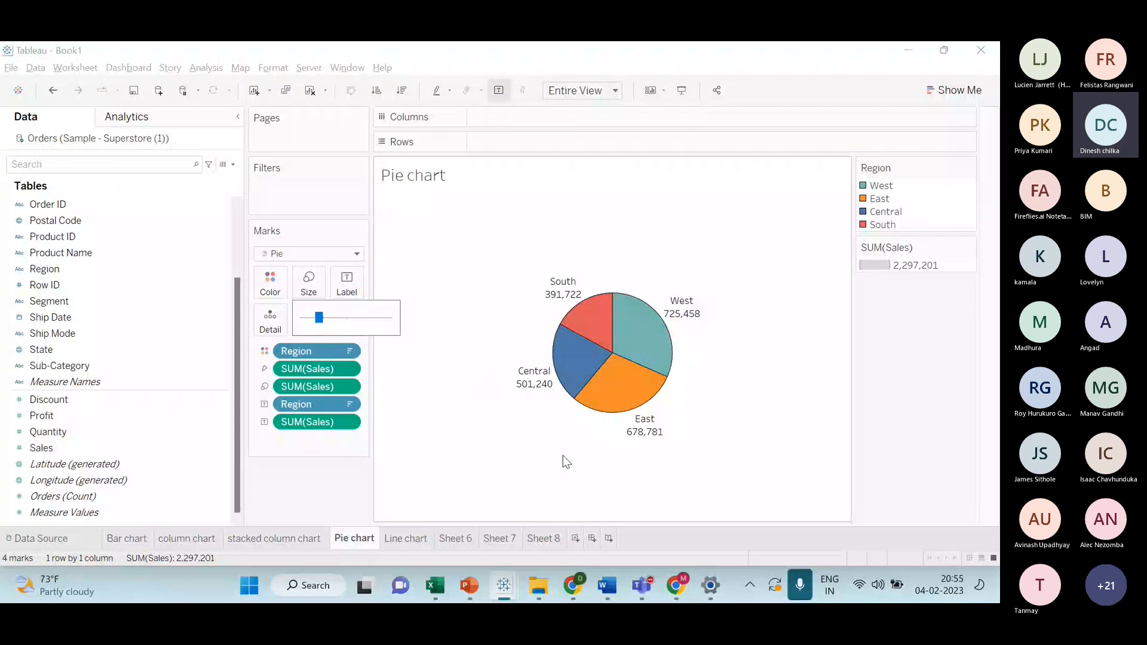
- Look at the Teams meeting window and return to the Tableau workbook
key("alt+Tab")
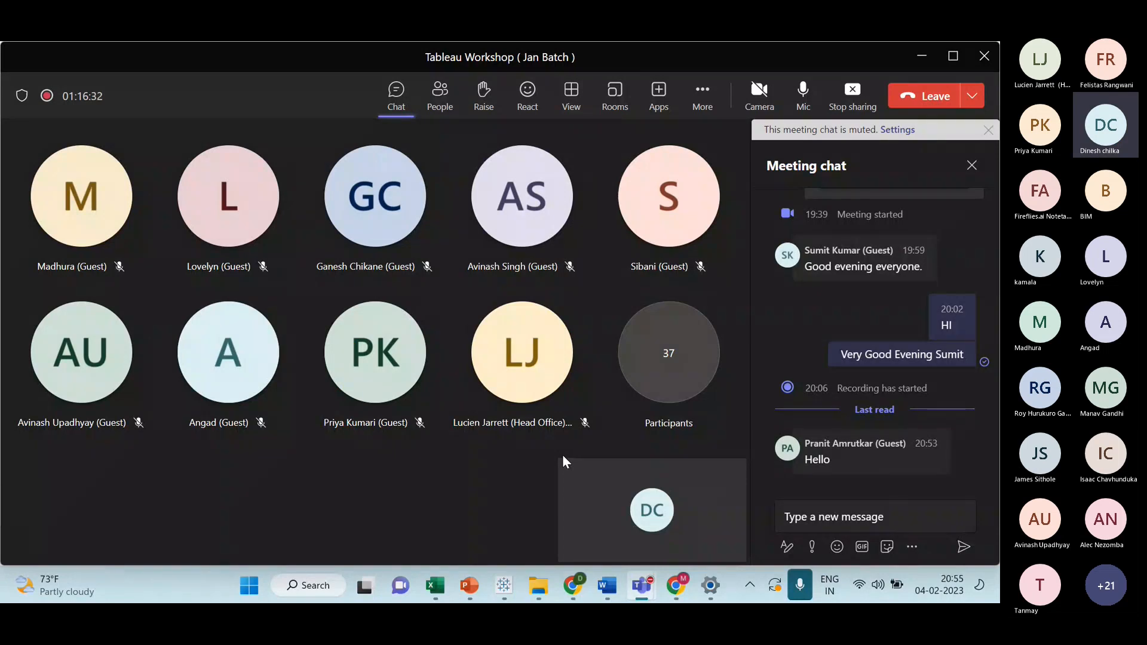
mouse_move(561, 475)
key("alt+Tab")
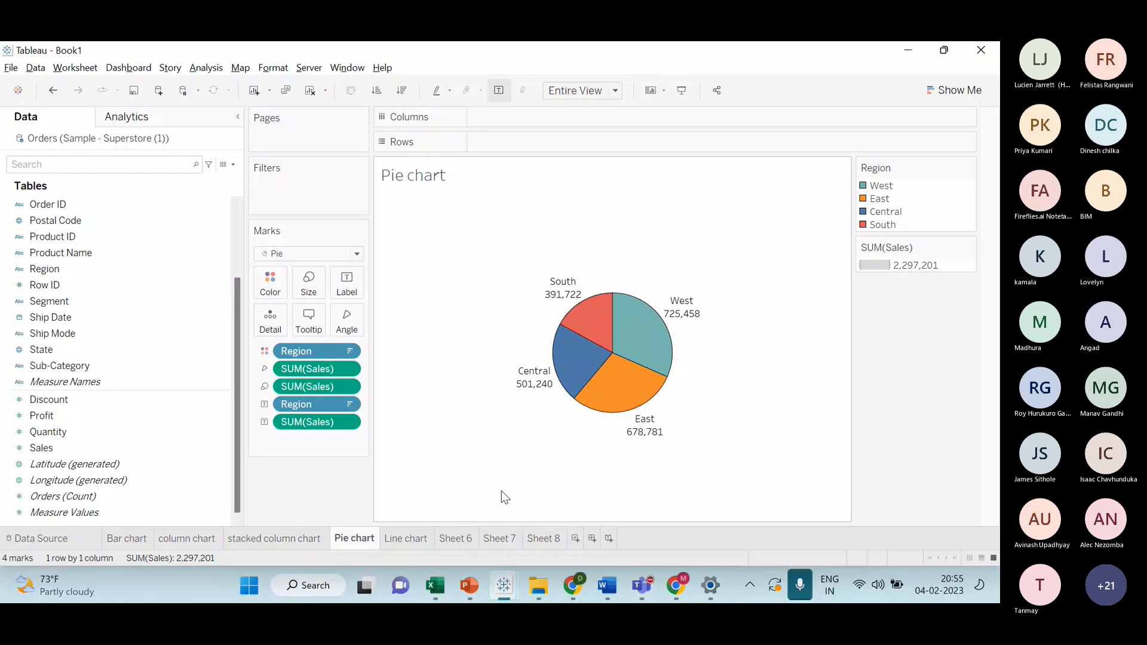
- Switch to the PowerPoint presentation and select the text "Formatting Data Labels" of topic 3.3 on the Section 3 slide
key("alt+Tab")
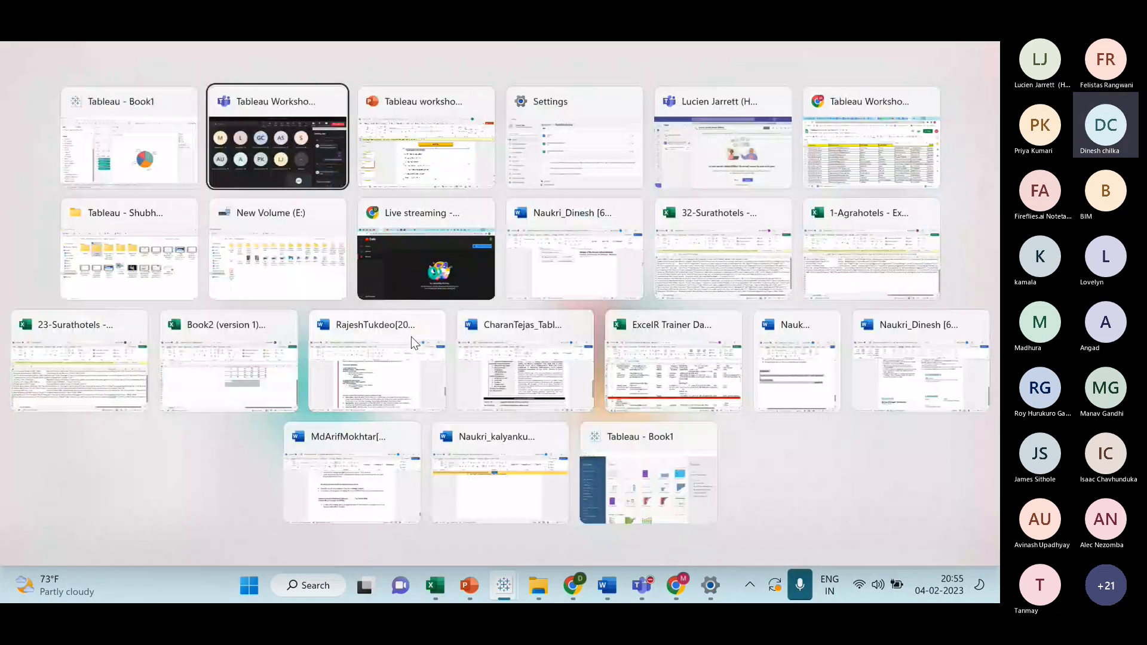
key("alt+Tab")
left_click(355, 313)
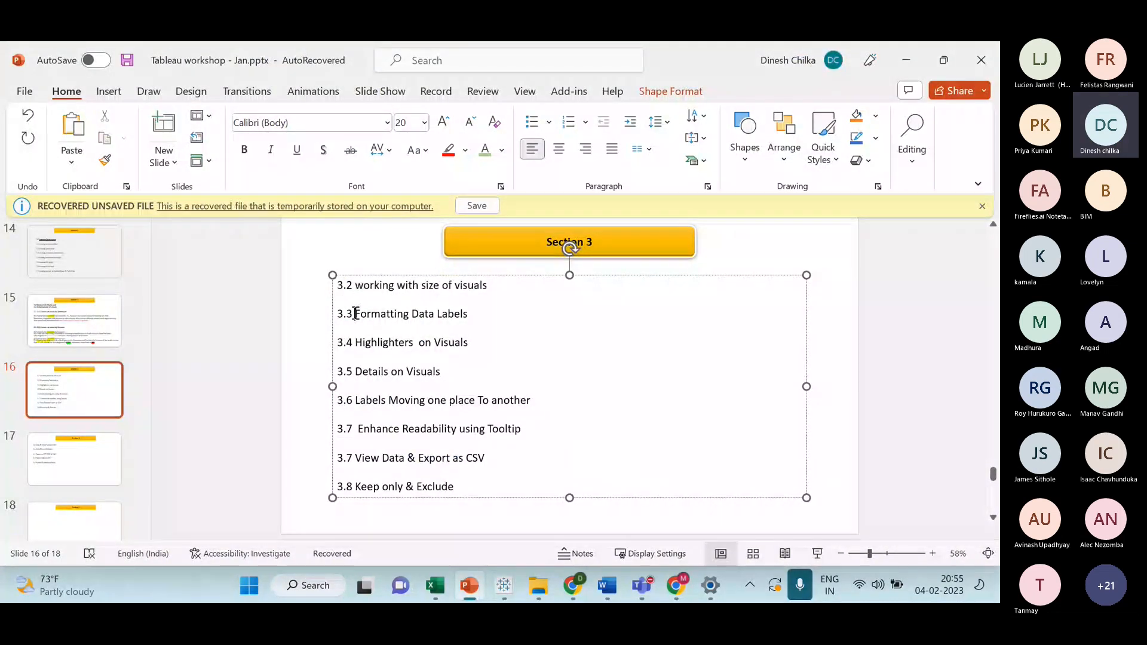
left_click_drag(355, 313, 465, 333)
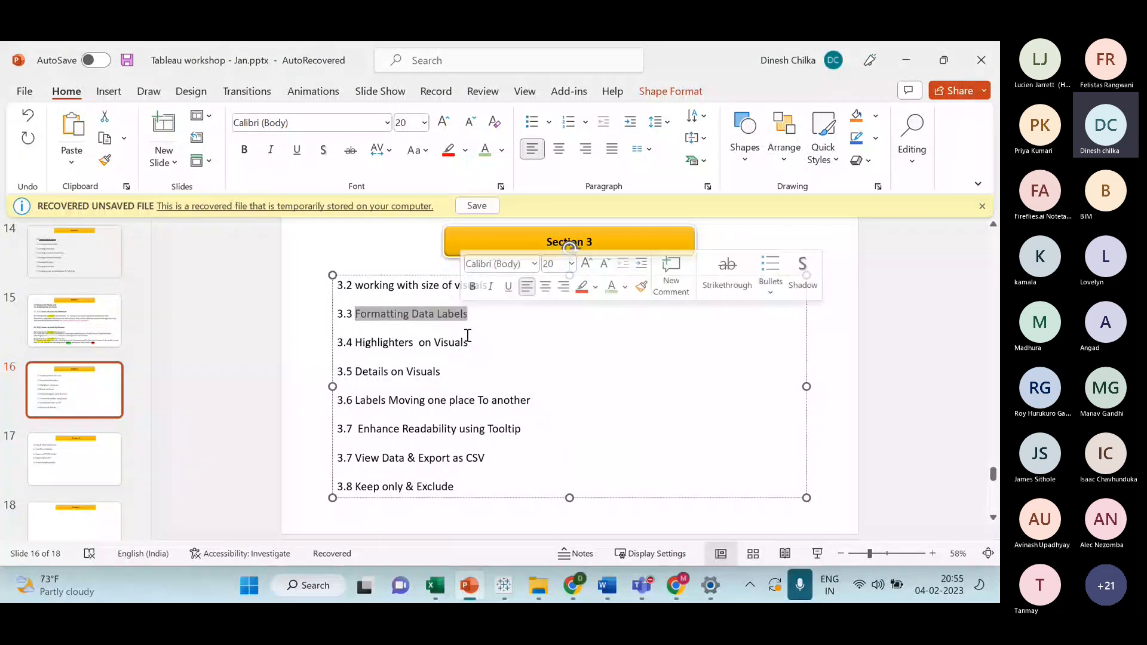
- Return from the topic slide to the Tableau workbook and review the Line chart and Pie chart sheets
key("alt+Tab")
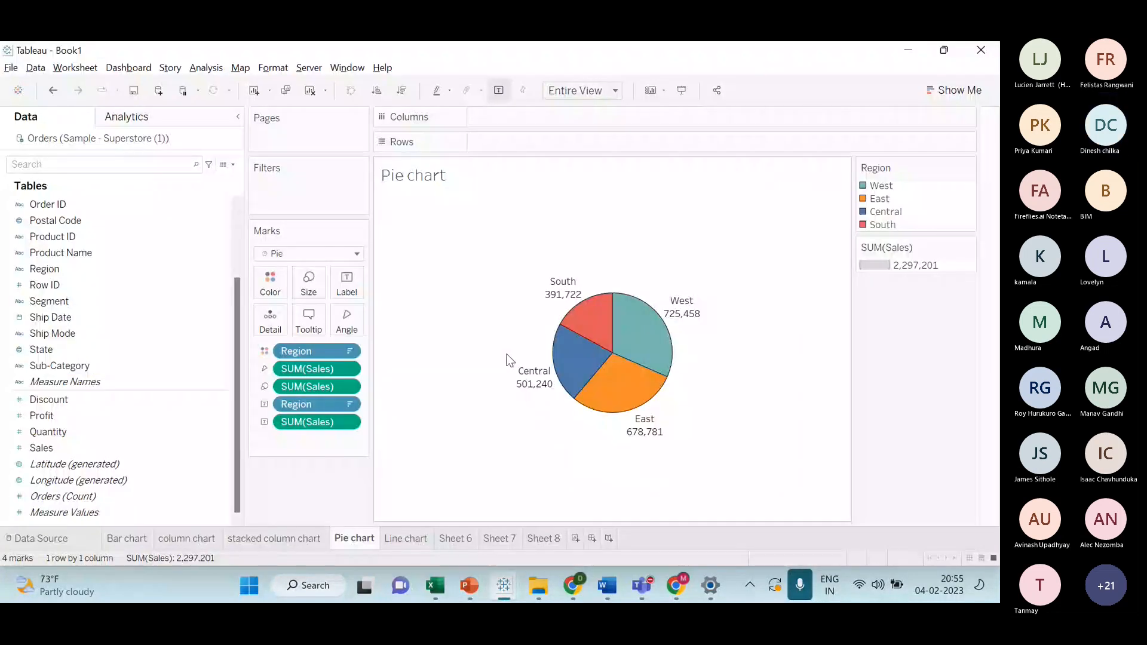
key("alt+Tab")
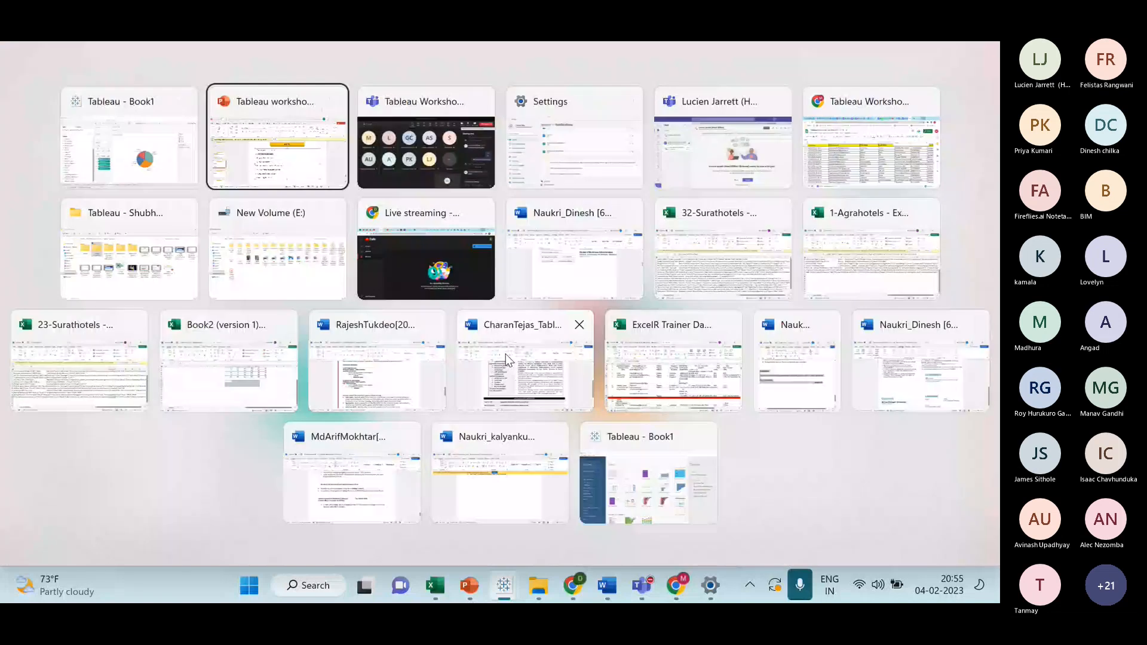
key("Escape")
key("alt+Tab")
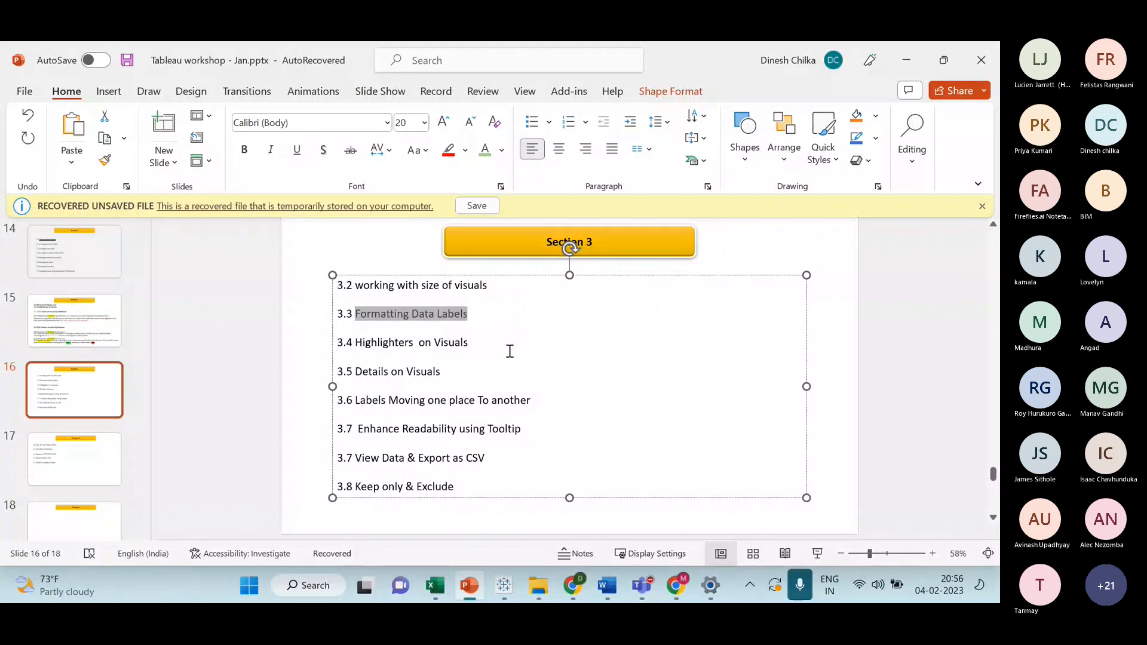
key("alt+Tab")
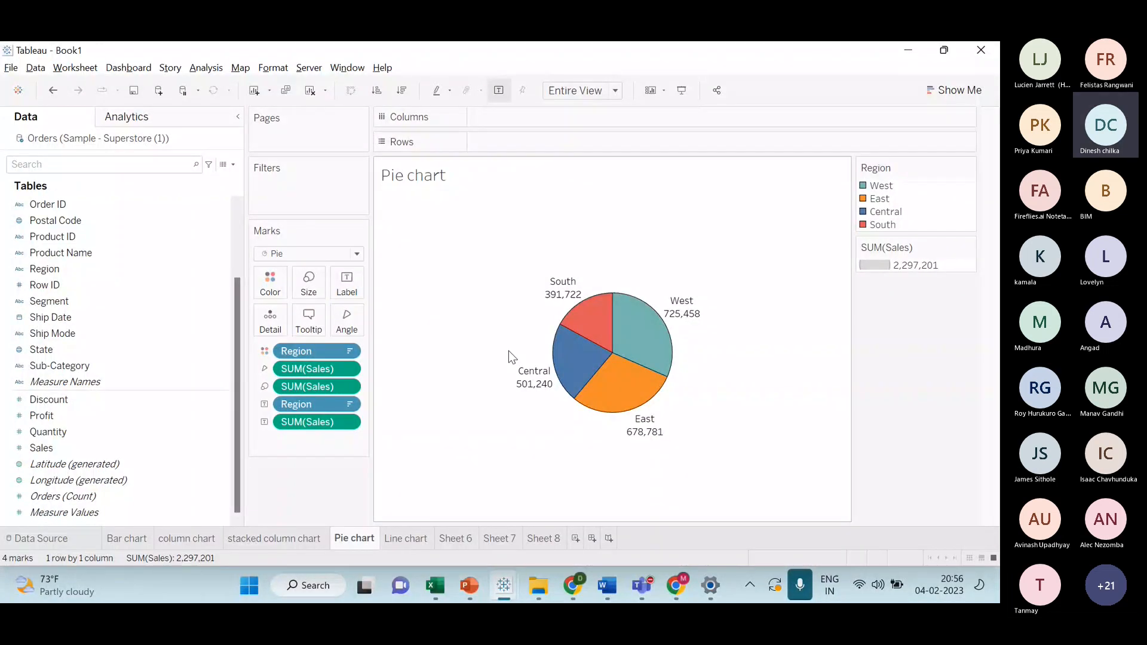
left_click(404, 539)
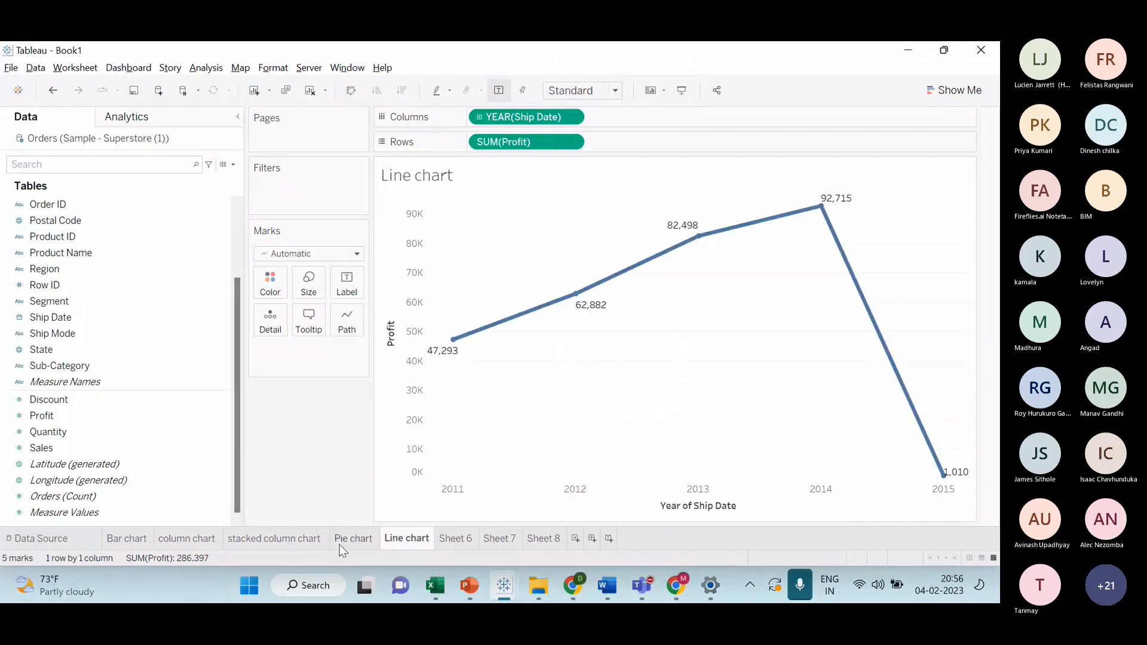
left_click(353, 539)
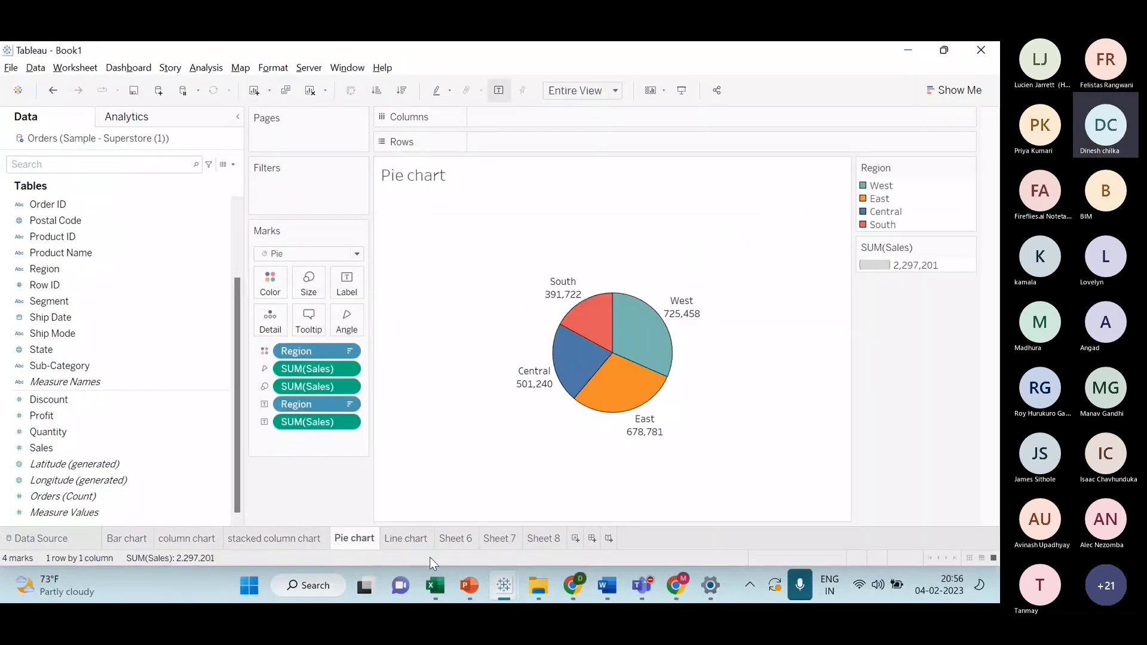
- Check the Teams meeting for participant responses and go back to Tableau's Bar chart sheet
key("alt+Tab")
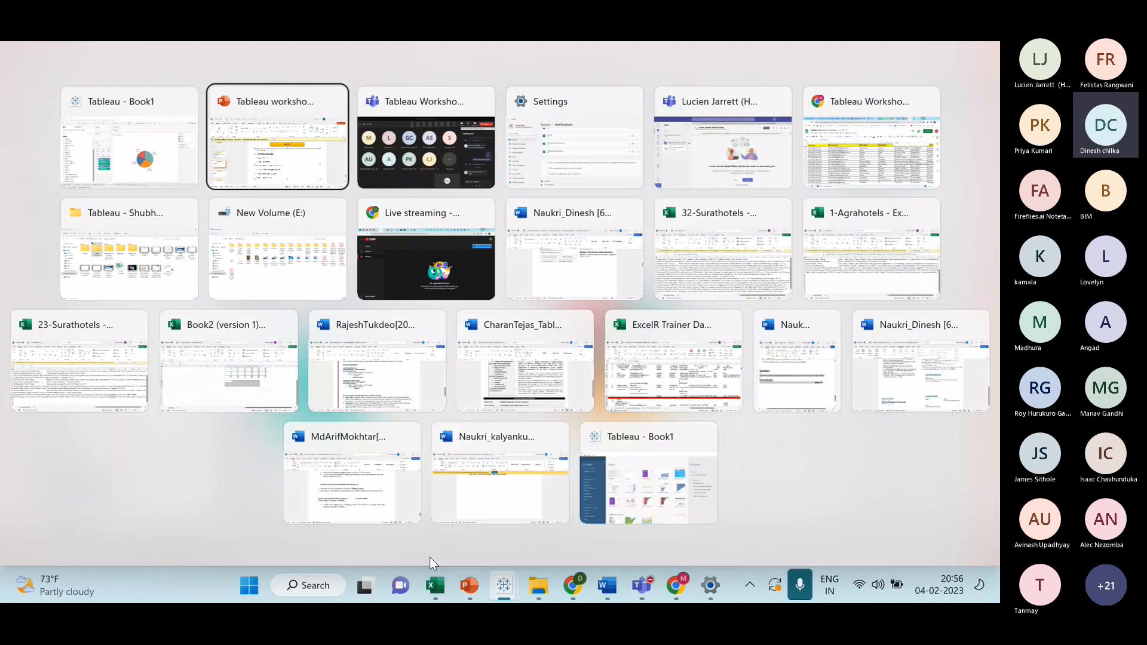
key("Tab")
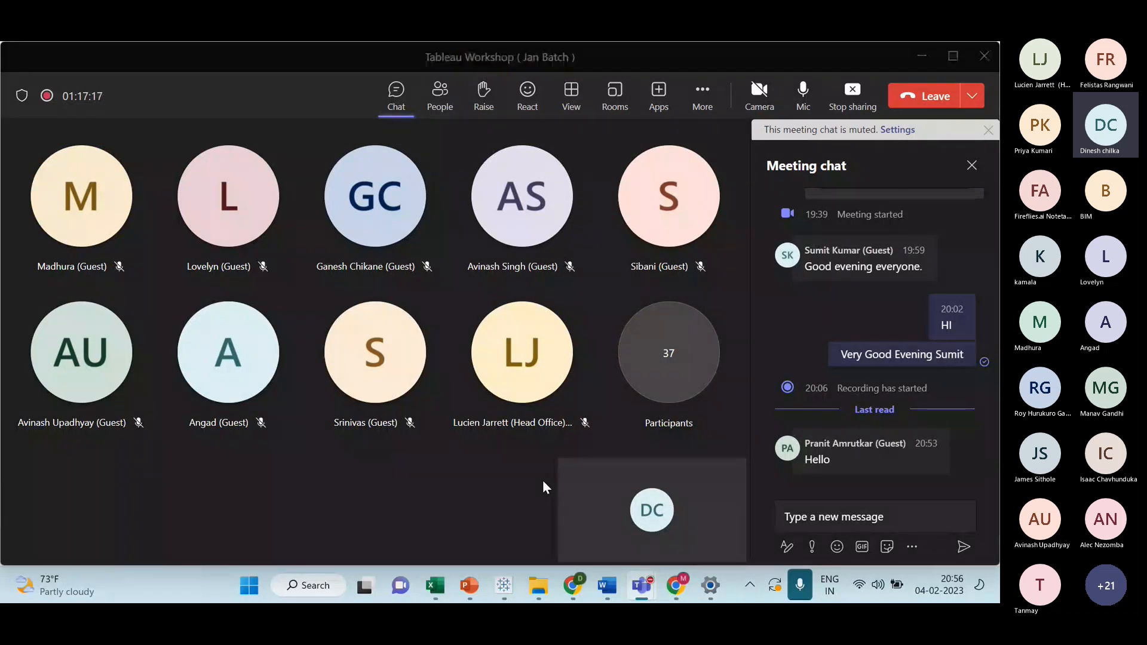
key("alt+Tab")
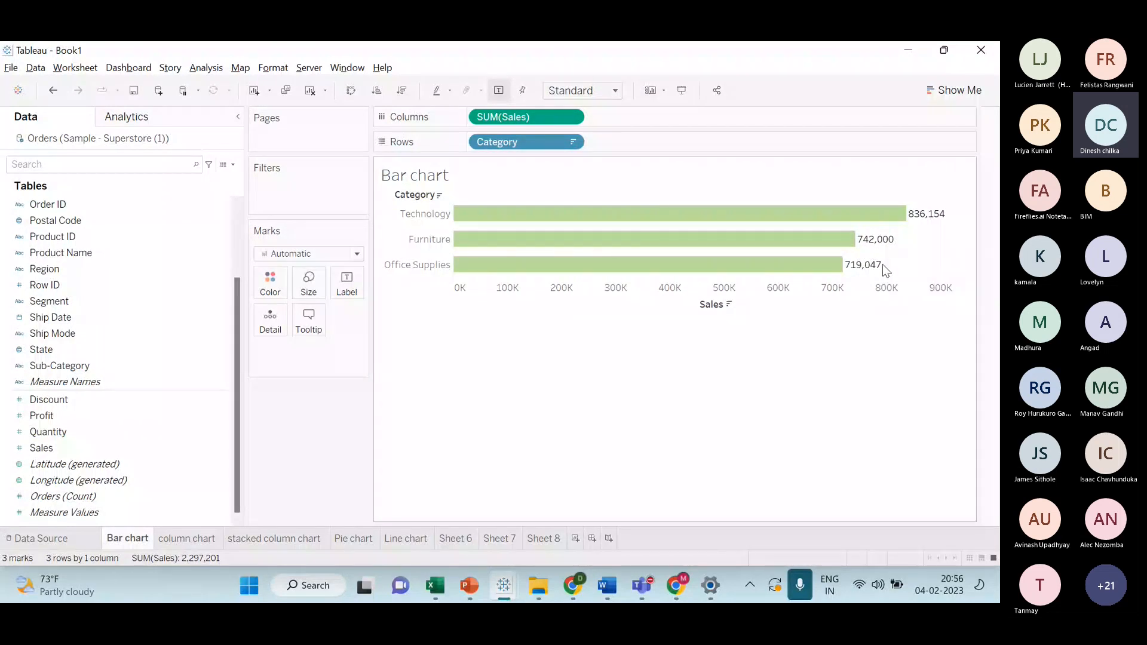
- Toggle the bar chart's mark labels off and on several times, leaving them shown
left_click(354, 293)
left_click(375, 314)
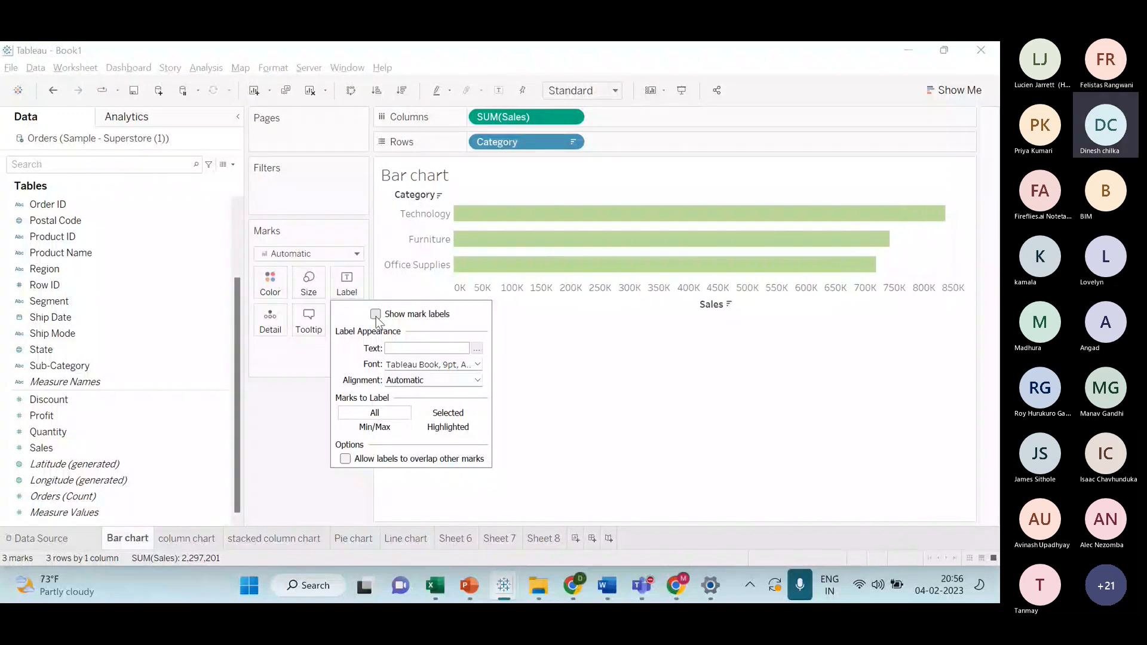
left_click(375, 314)
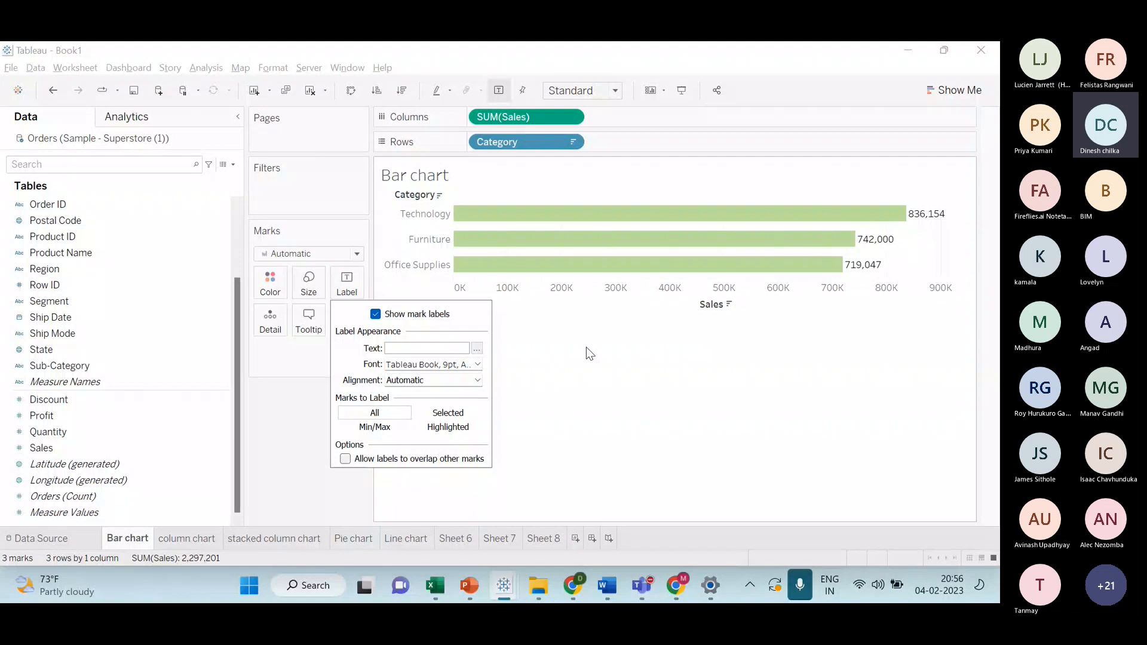
left_click(418, 317)
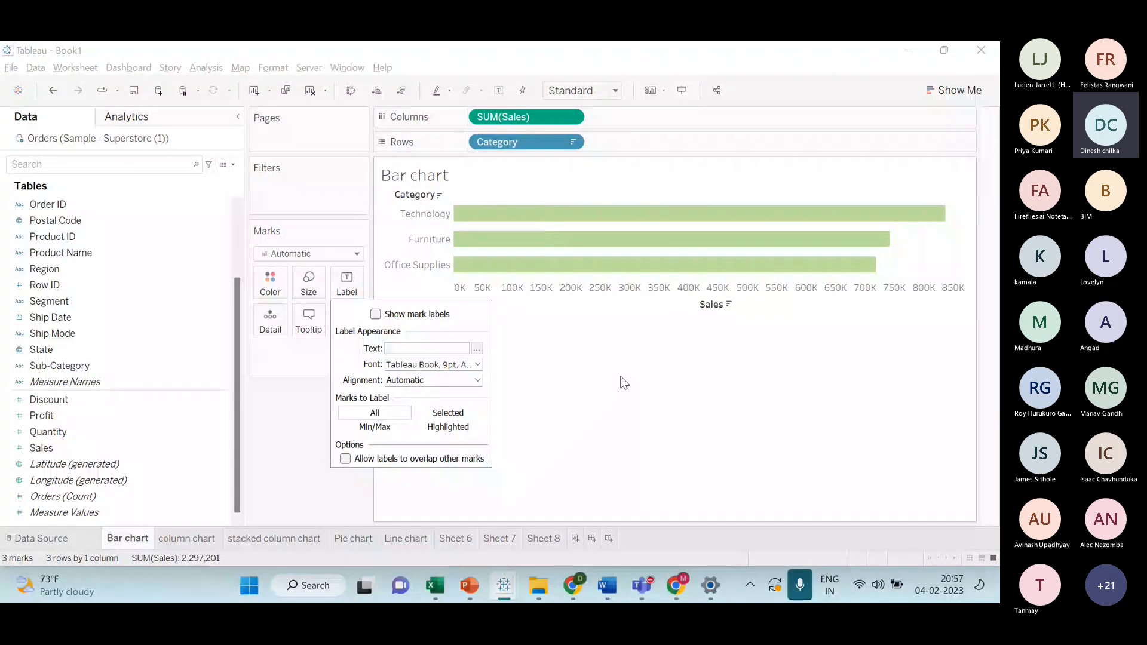
left_click(375, 314)
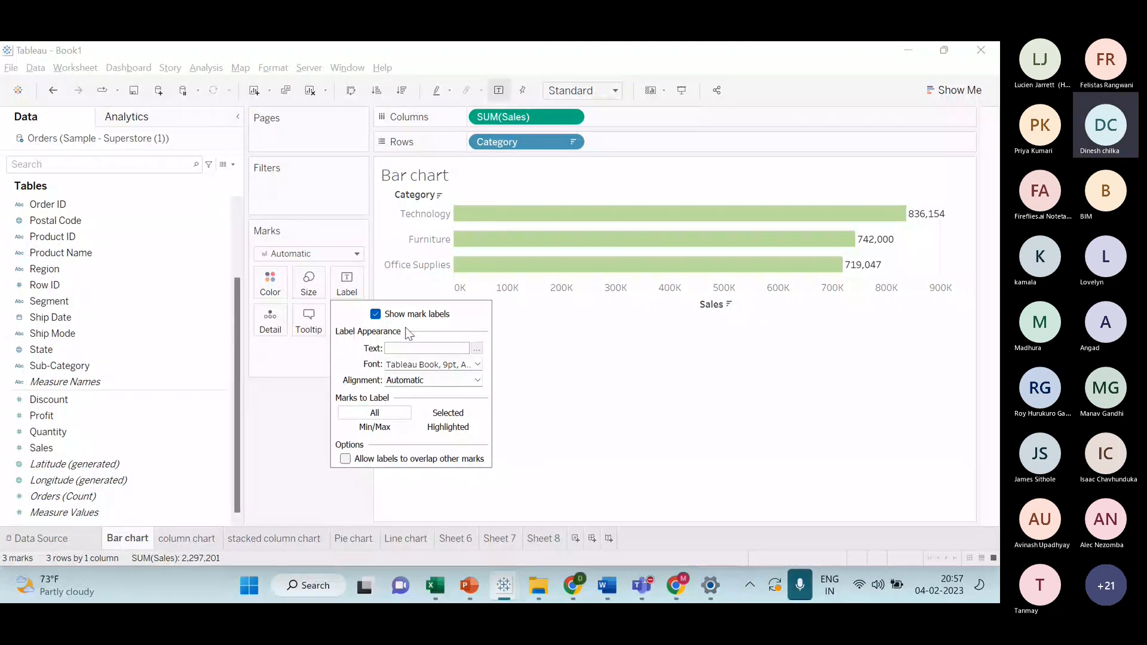
left_click(375, 314)
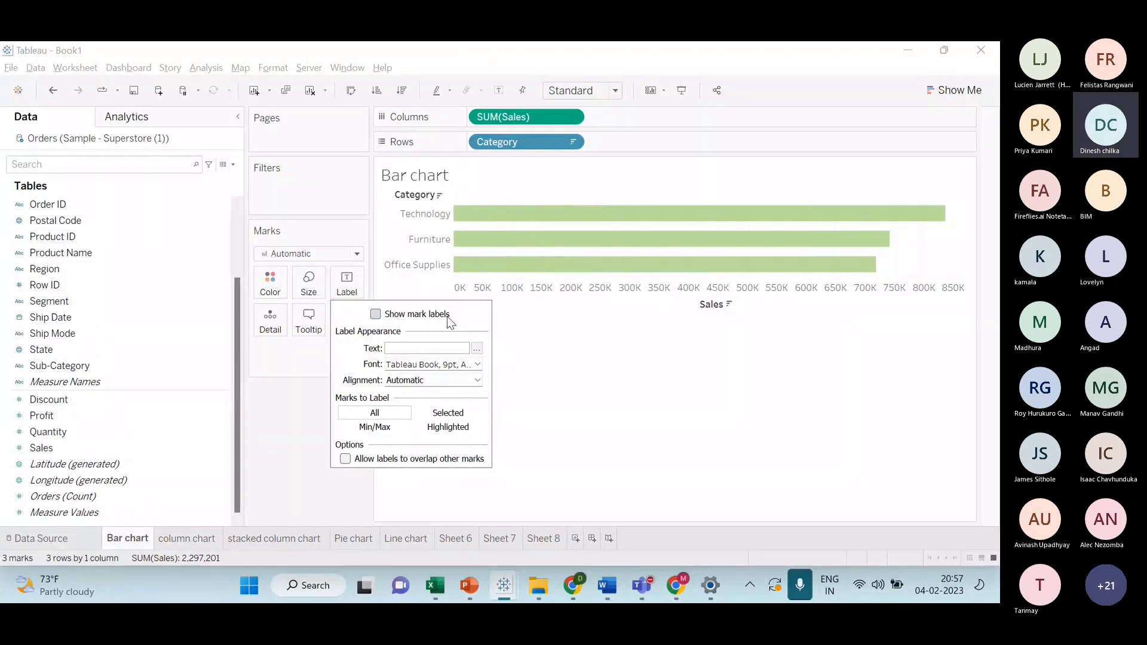
left_click(375, 314)
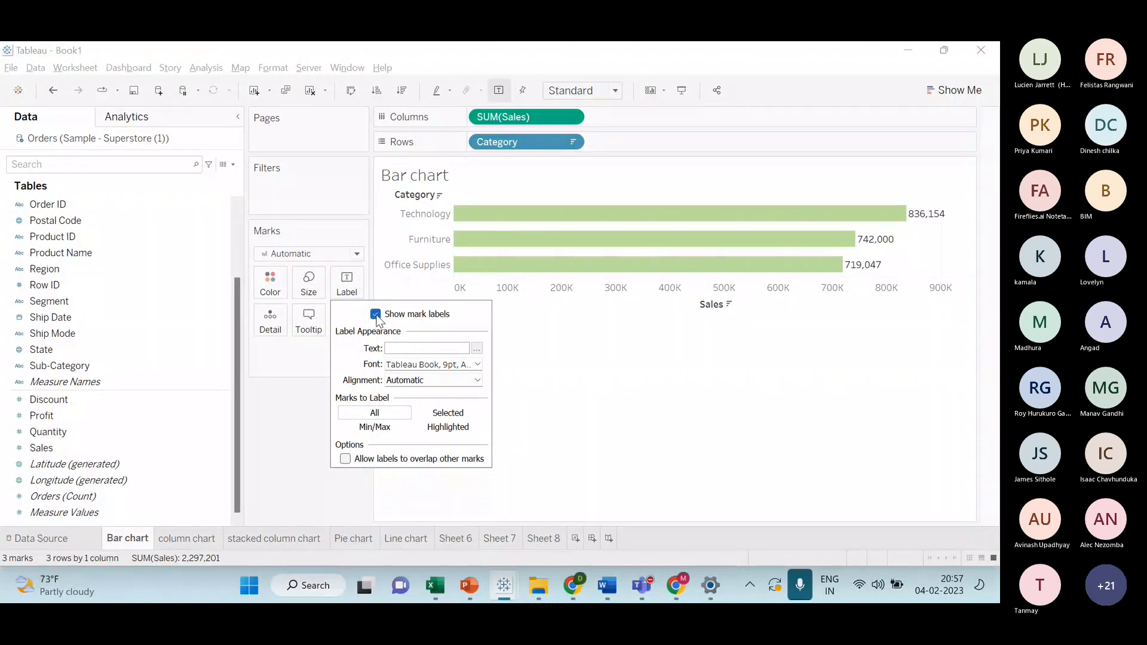
key("alt+Tab")
key("alt+Tab")
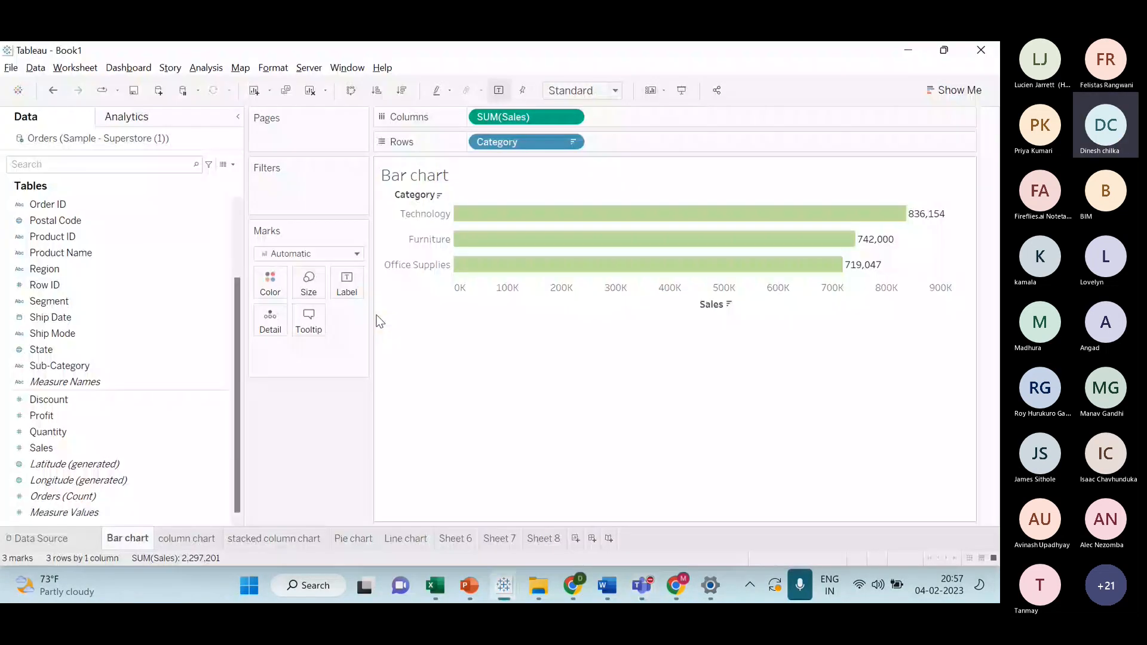
- Try the Wide Latin and Times New Roman fonts on the bar chart's mark labels
left_click(347, 283)
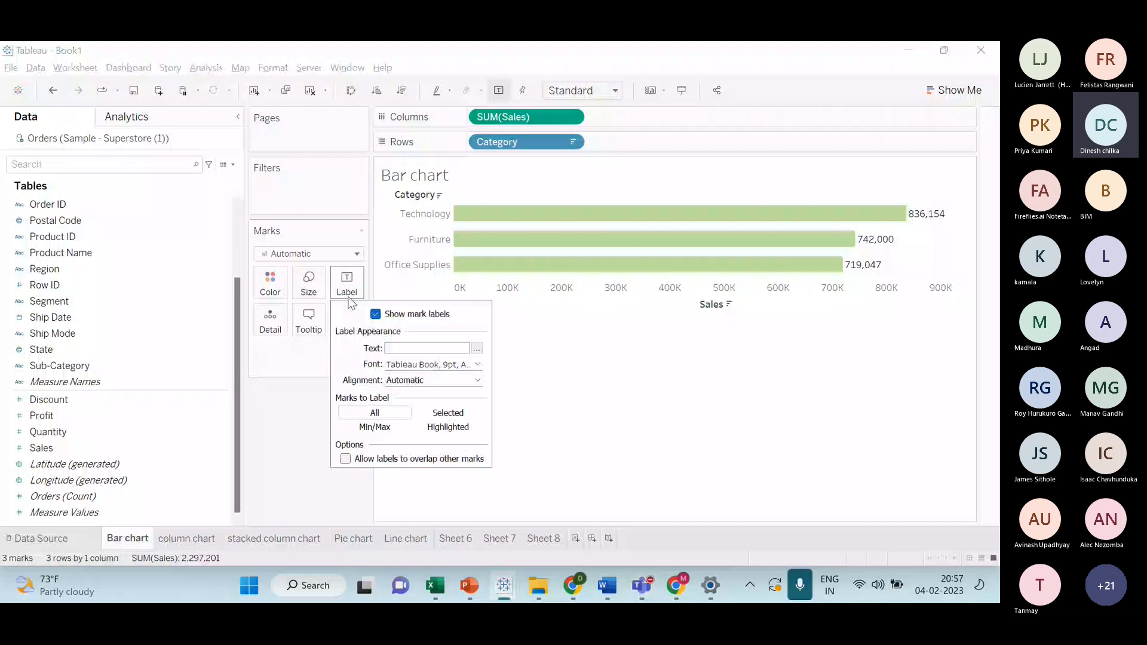
left_click(476, 365)
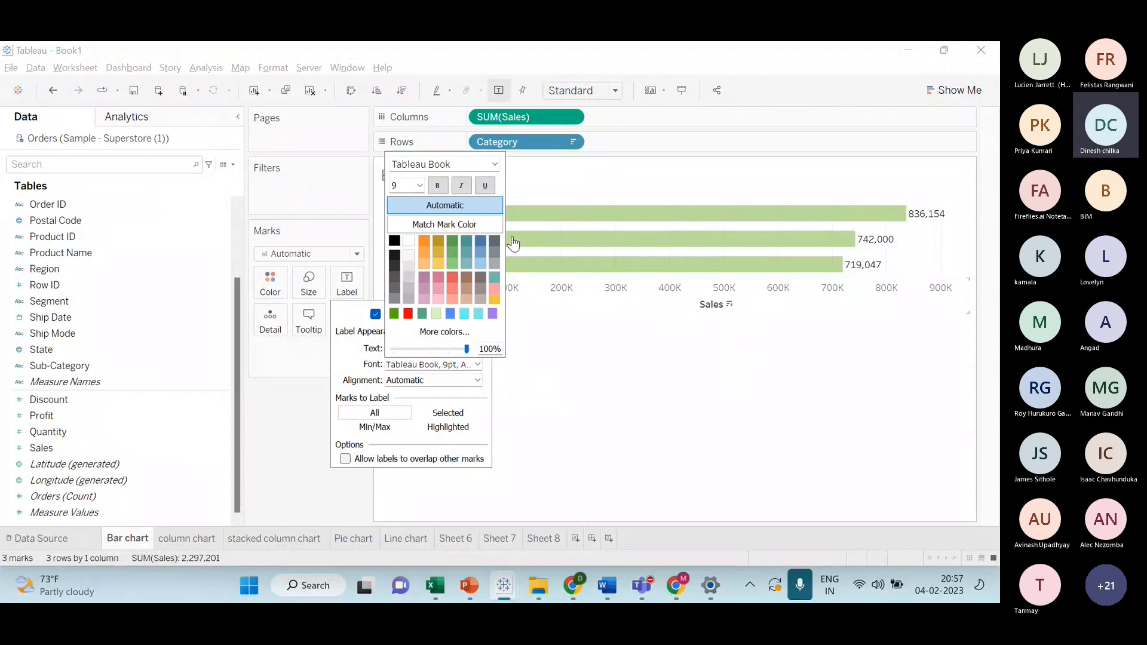
left_click(495, 164)
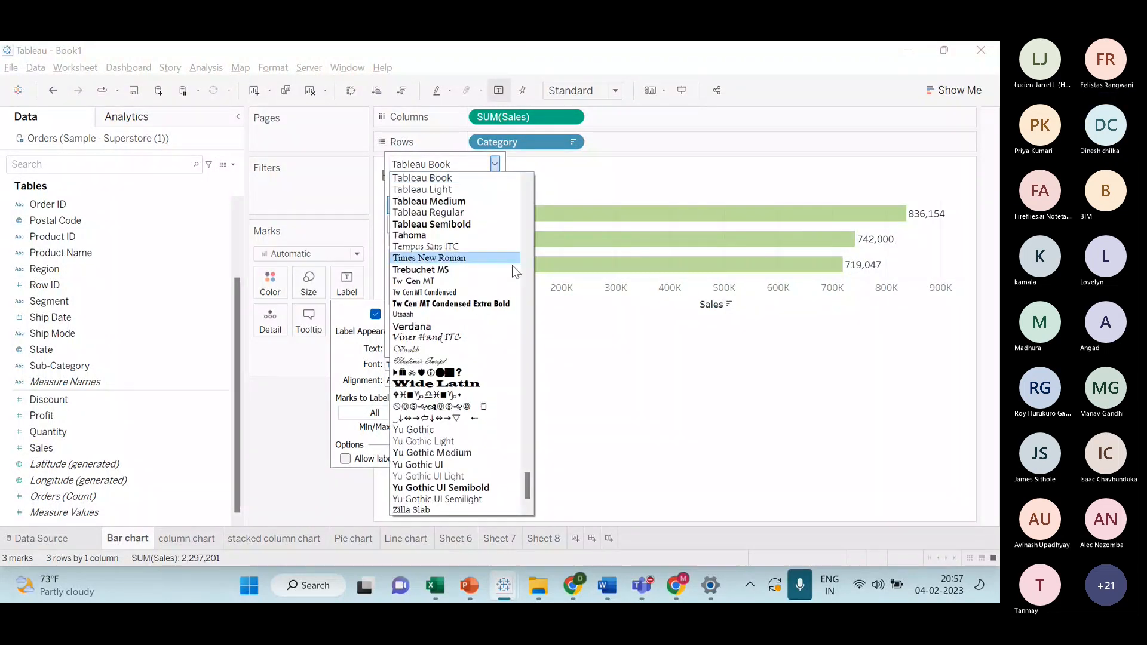
scroll(485, 345, "down", 1)
left_click(485, 347)
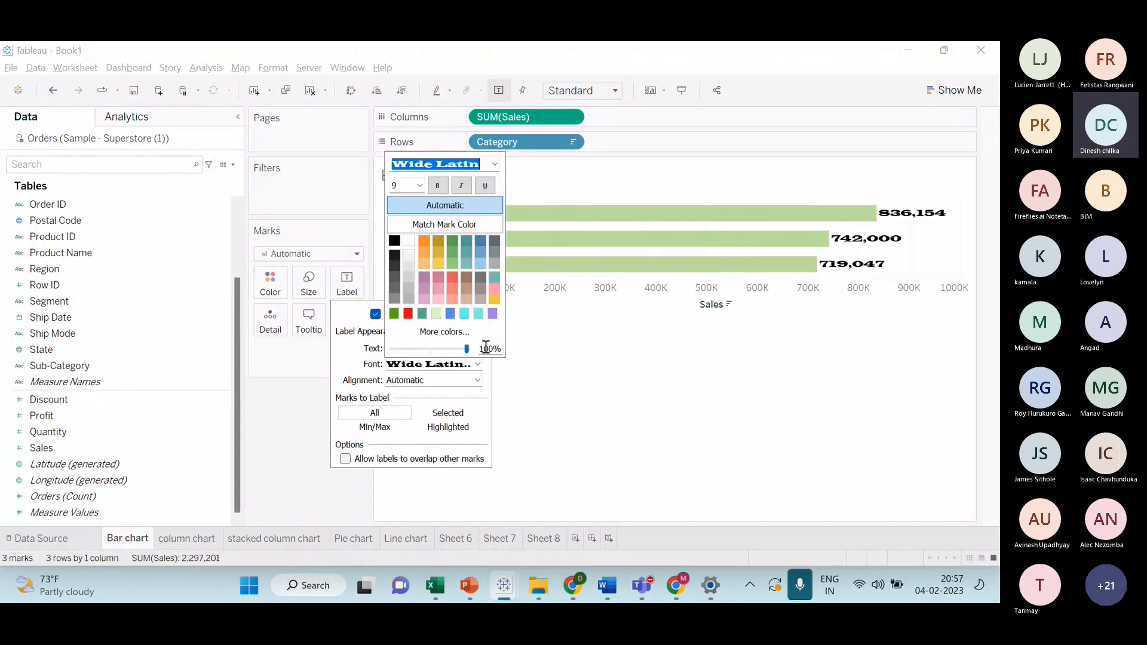
left_click(492, 165)
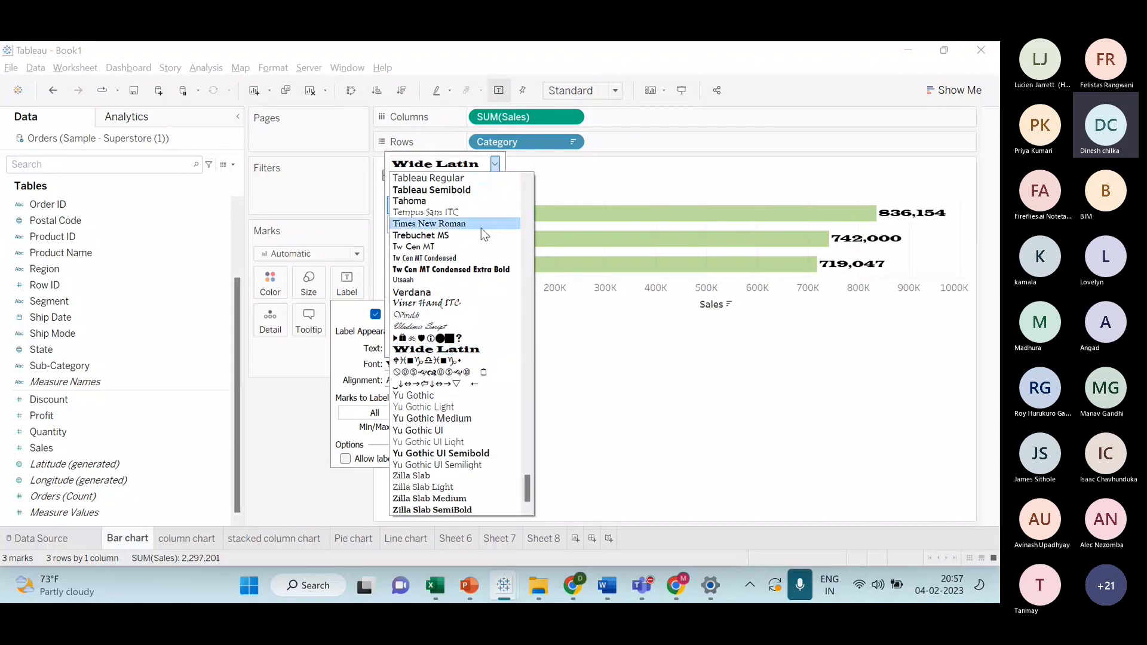
left_click(481, 225)
- Try the Verdana and Vivaldi fonts on the bar chart's mark labels
left_click(494, 164)
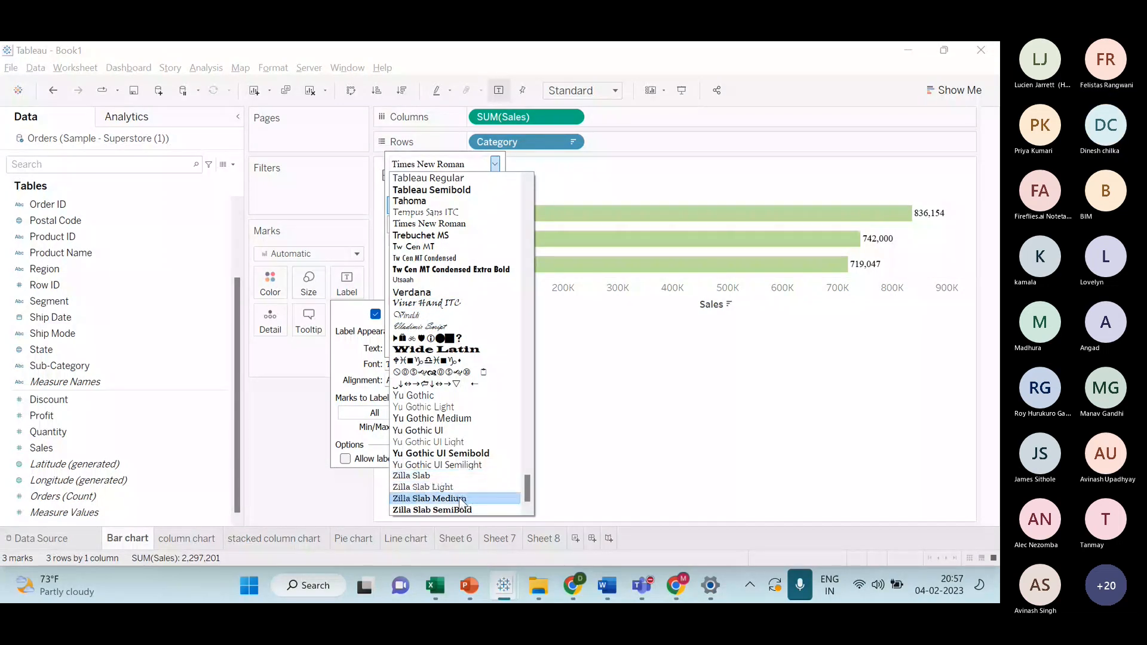
left_click(466, 292)
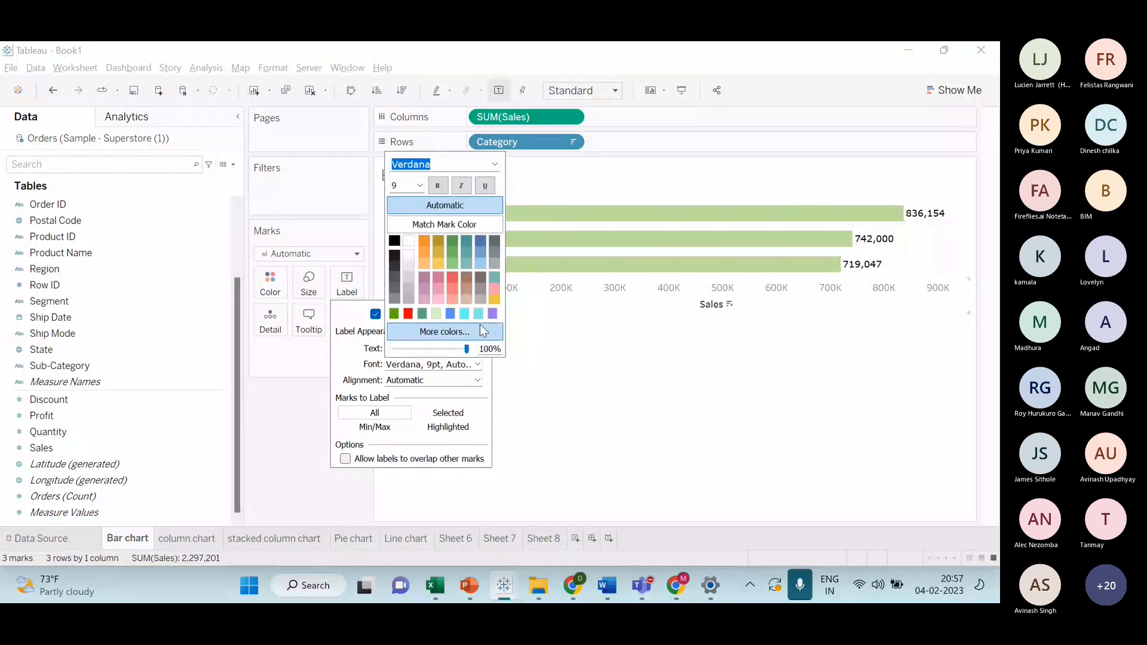
left_click(490, 170)
left_click(491, 167)
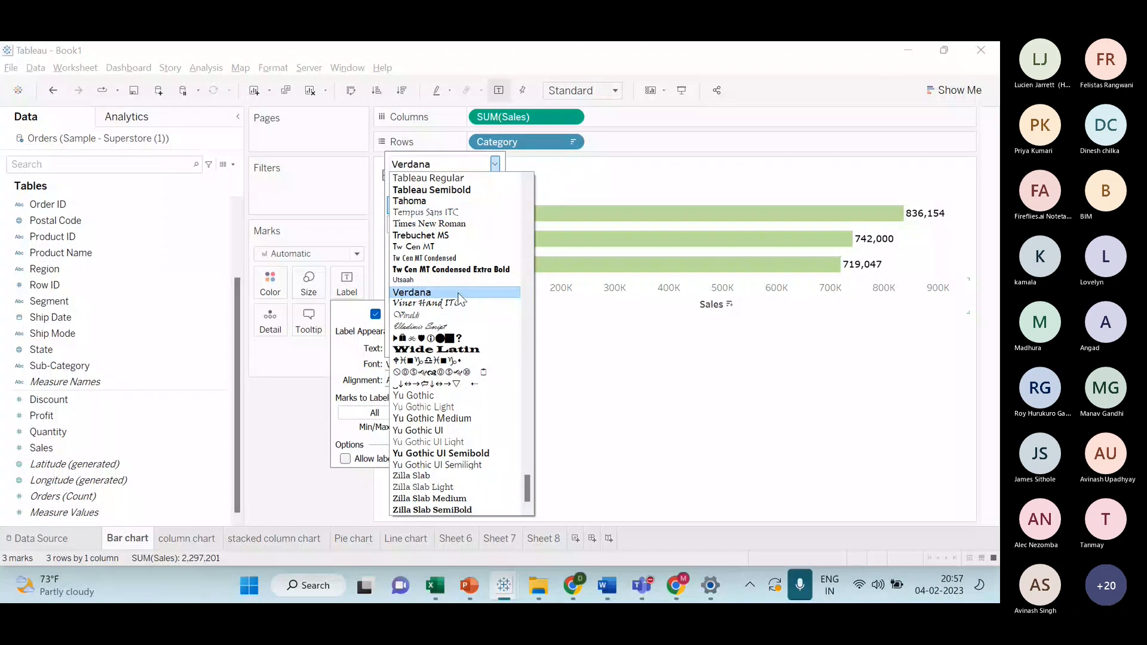
left_click(430, 303)
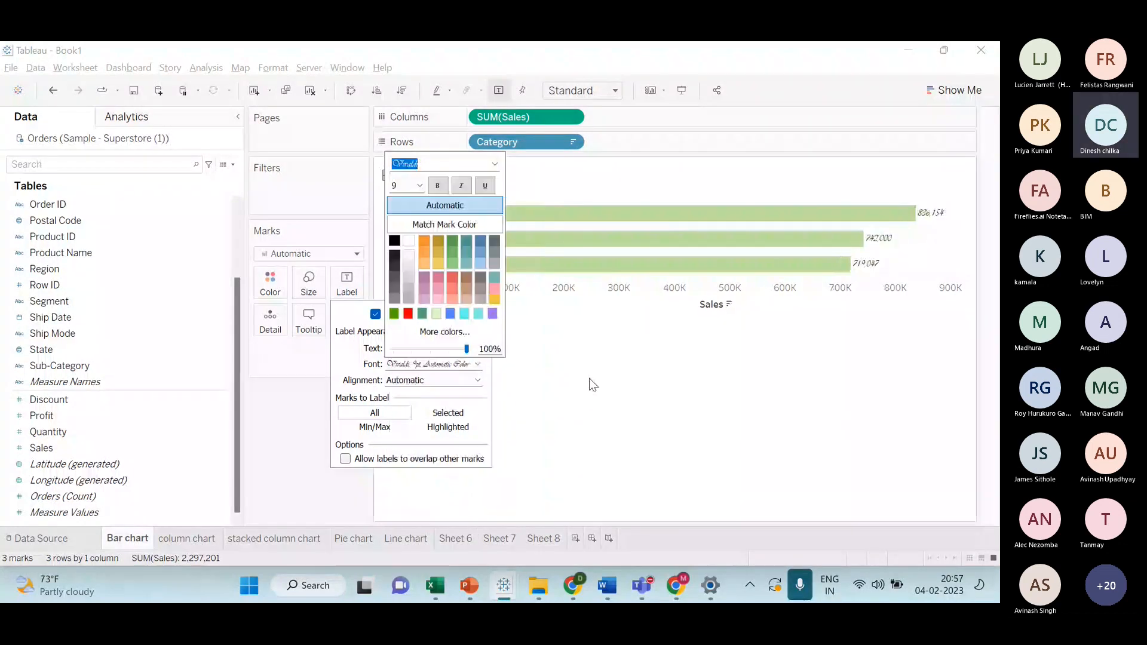
left_click(591, 381)
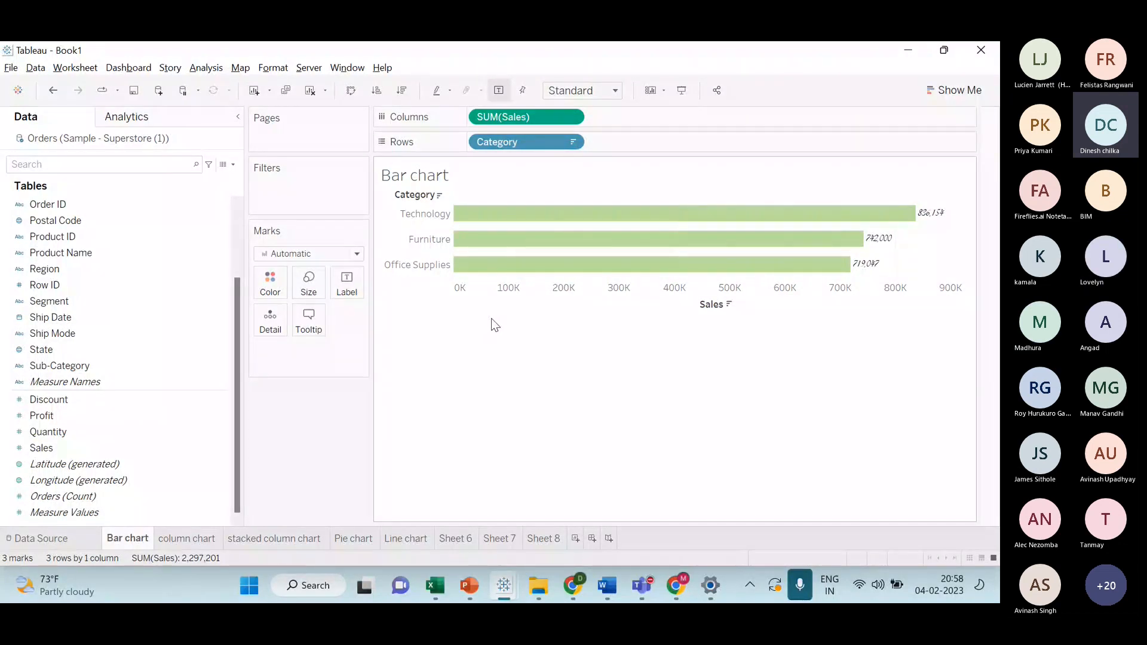
- Check the Teams meeting window for participant responses and return to the Tableau workbook
key("alt+Tab")
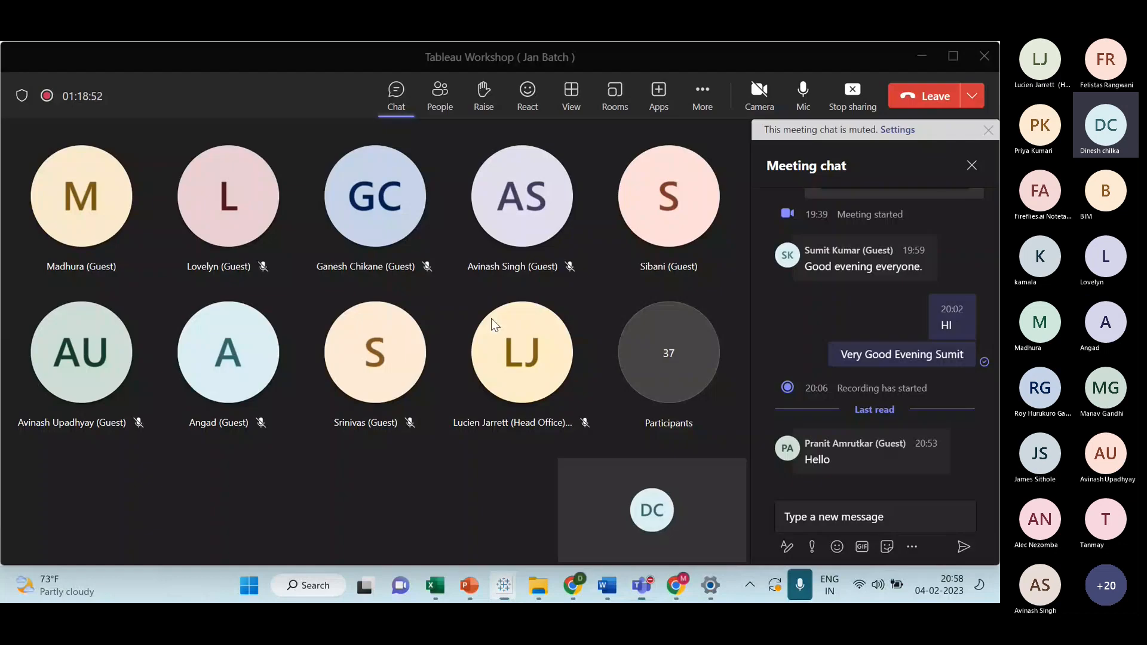
left_click(494, 324)
key("alt+Tab")
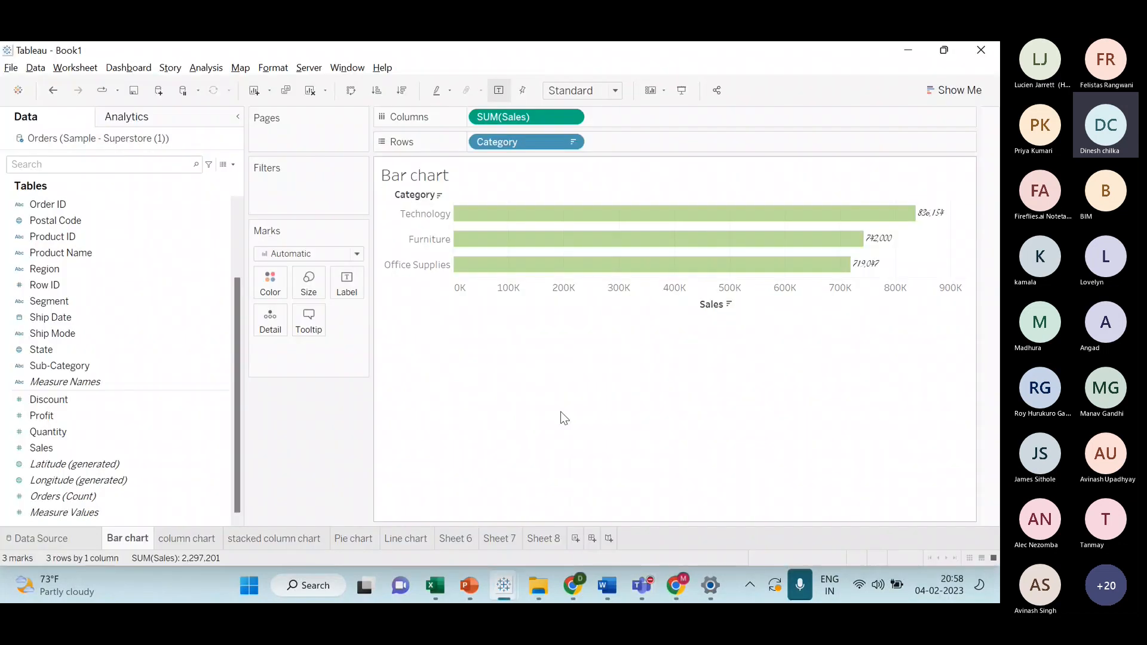
- Set the font of the bar chart's mark labels to Times New Roman
left_click(345, 285)
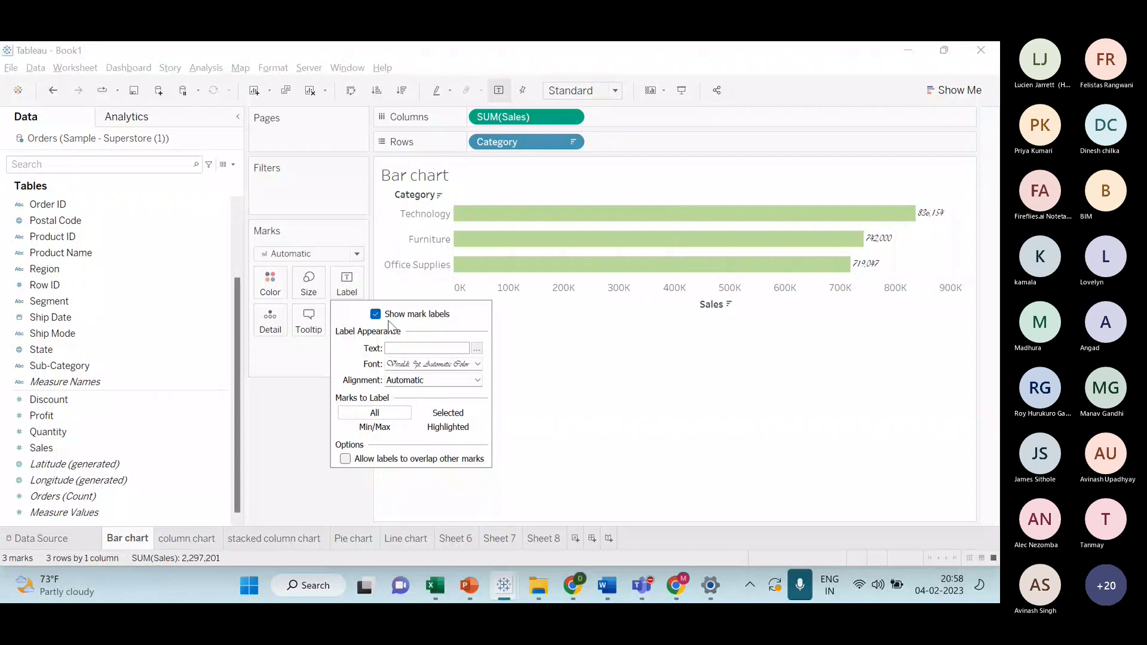
left_click(439, 365)
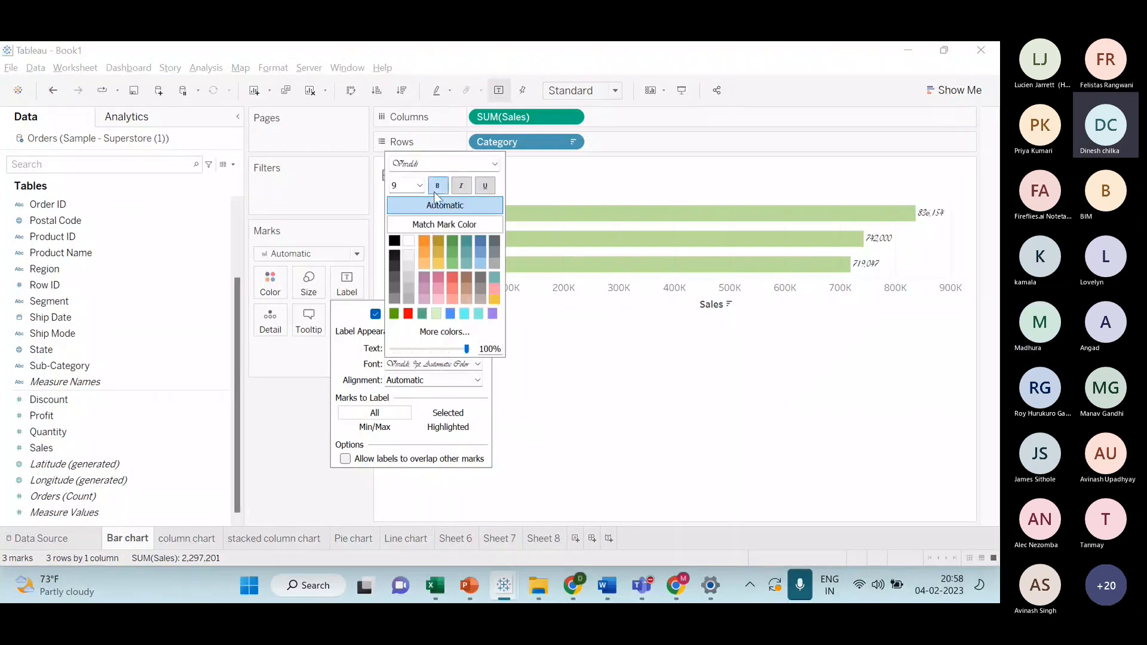
left_click(434, 166)
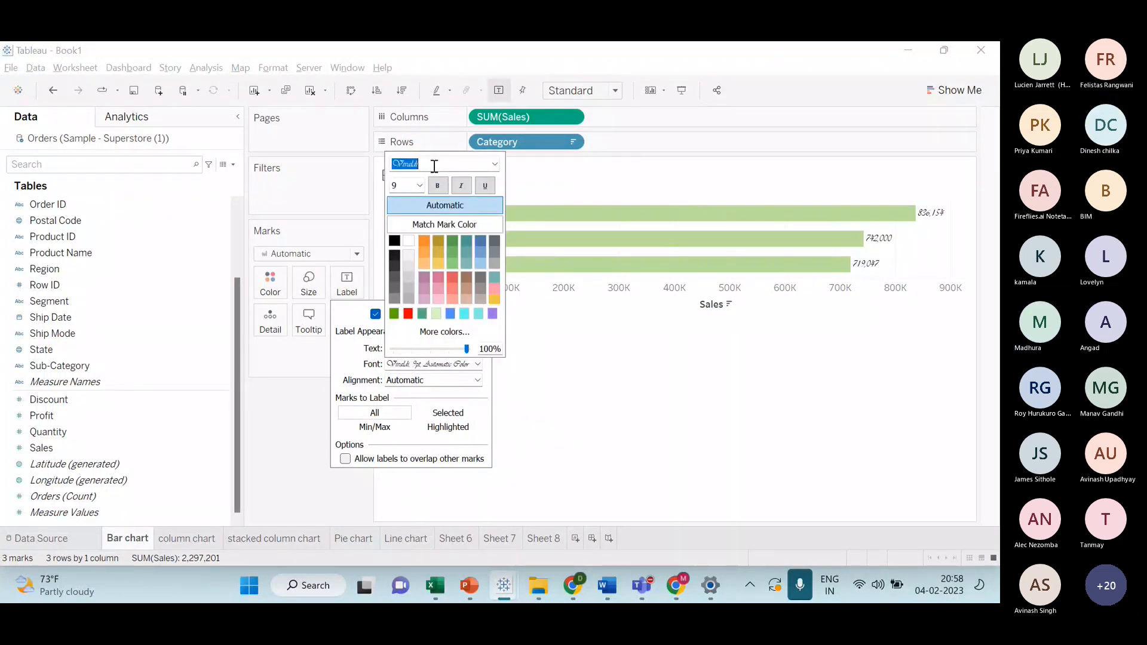
left_click(495, 164)
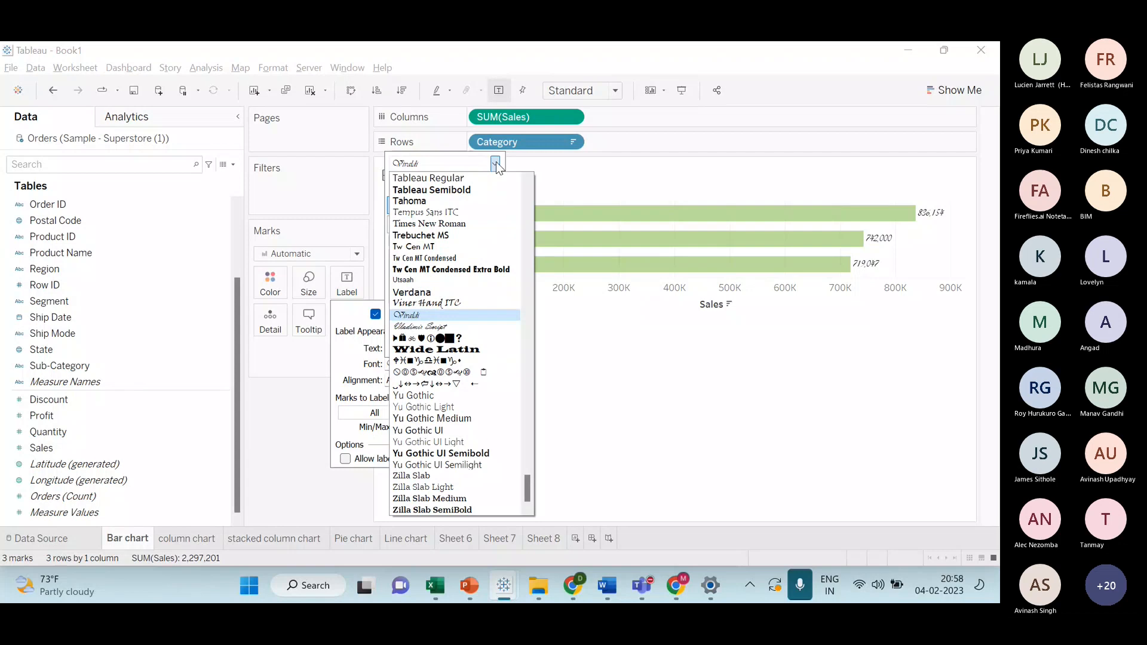
left_click(488, 223)
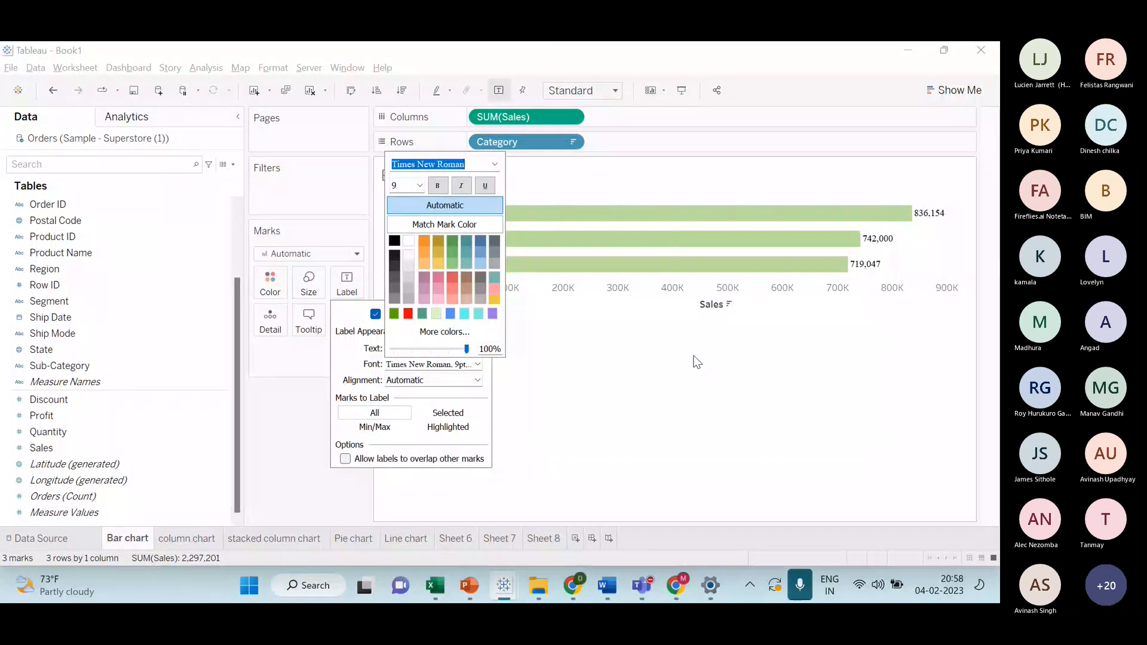
left_click(696, 361)
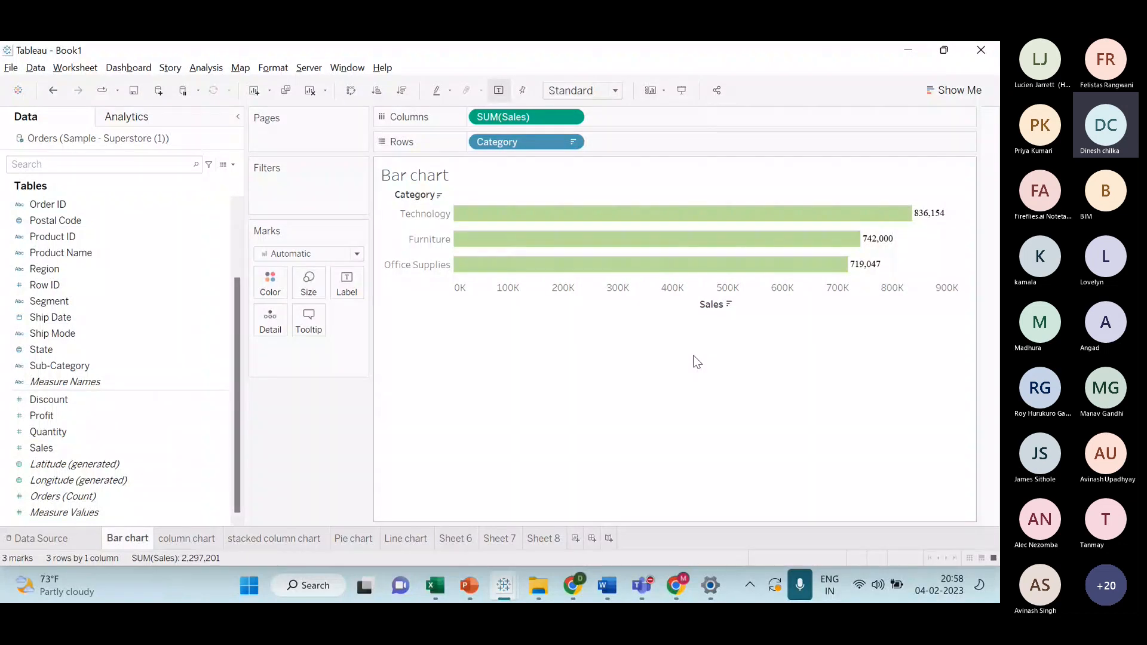
- Try font sizes 15, 14, 12, 18 and 26 on the bar chart's mark labels
left_click(346, 286)
left_click(461, 365)
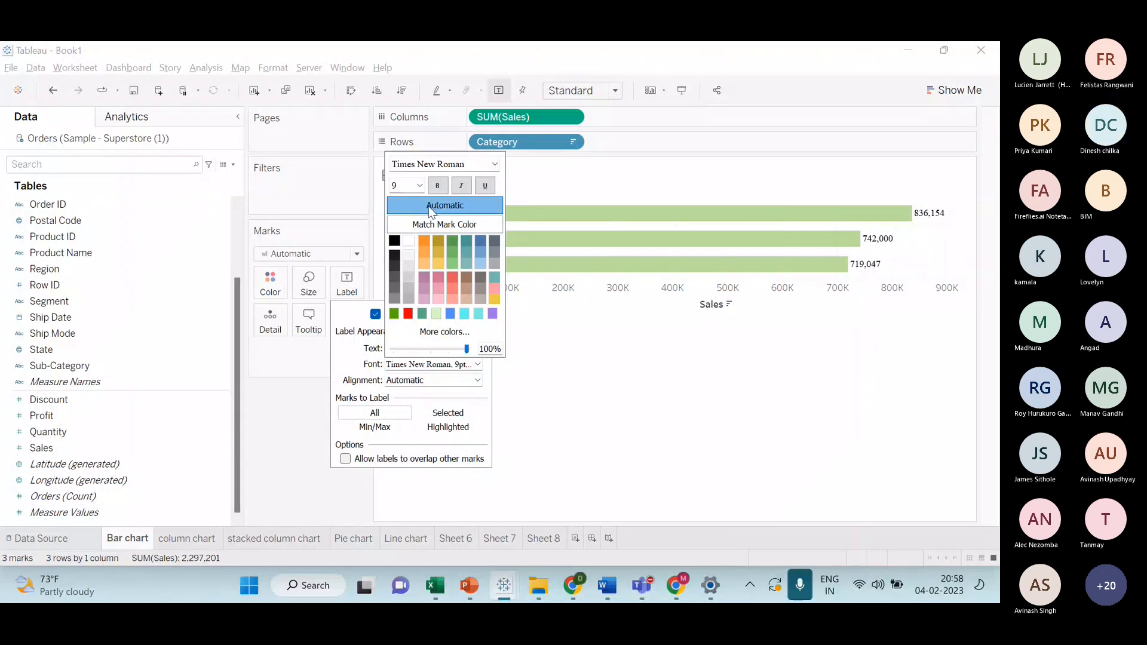
left_click(419, 186)
left_click(397, 277)
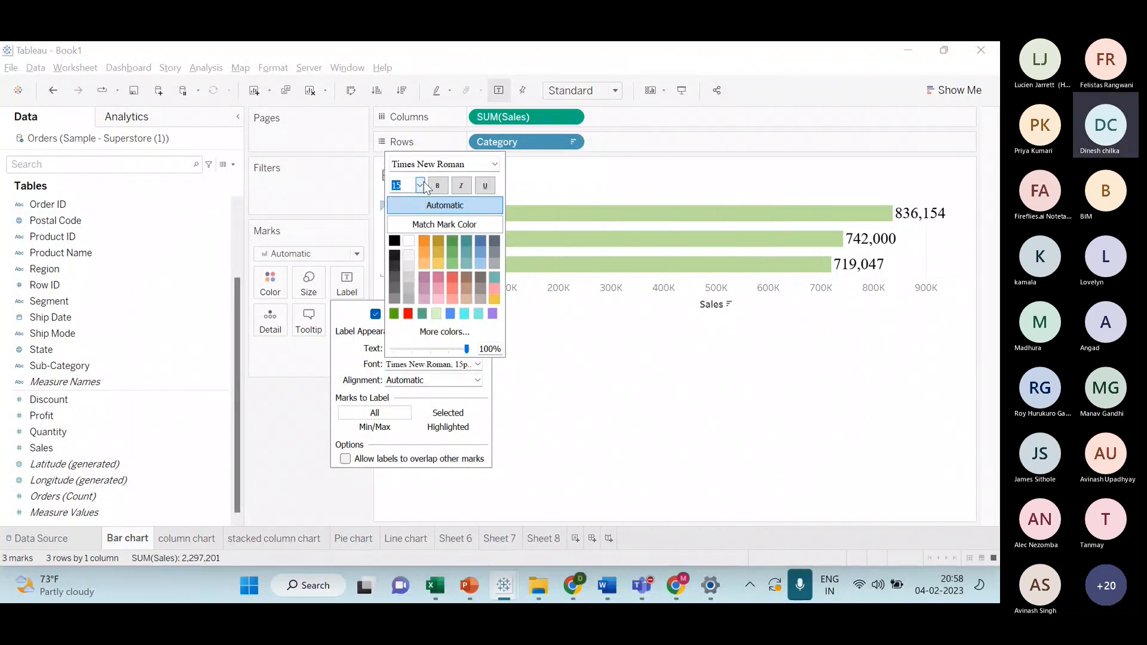
left_click(418, 188)
left_click(409, 258)
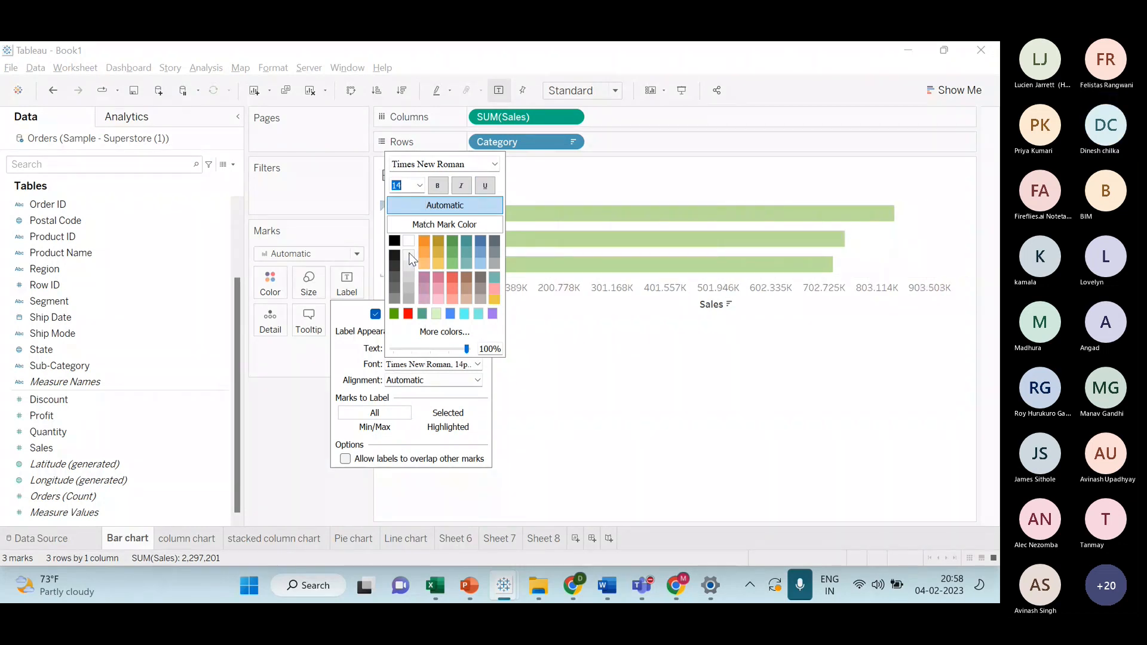
left_click(422, 187)
left_click(413, 238)
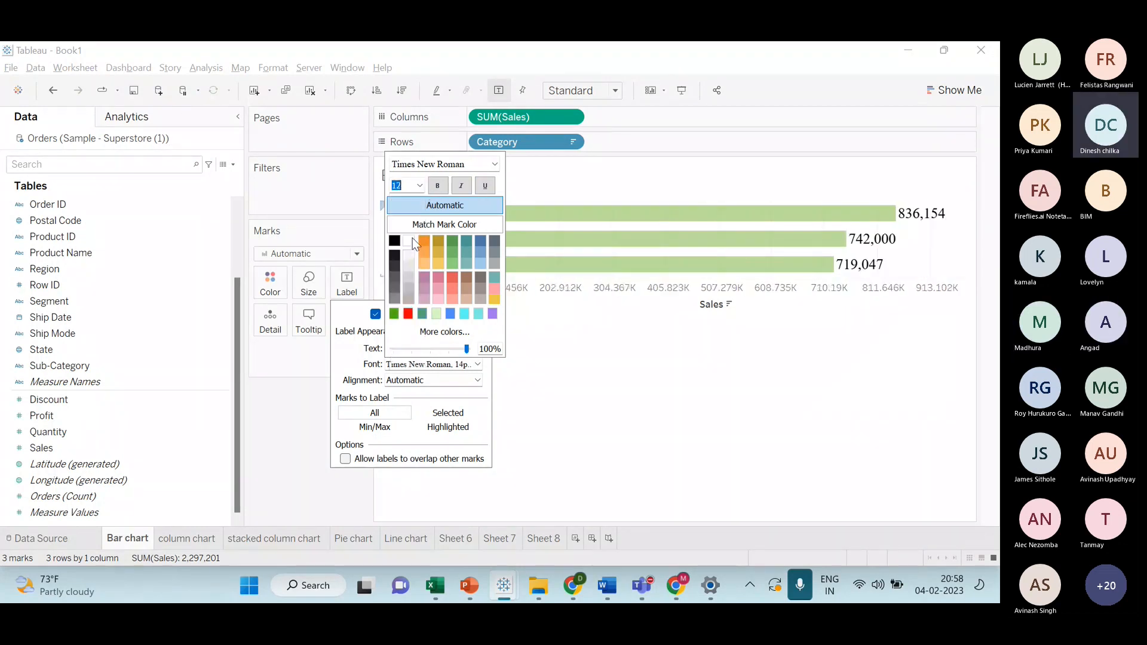
left_click(420, 185)
left_click(410, 283)
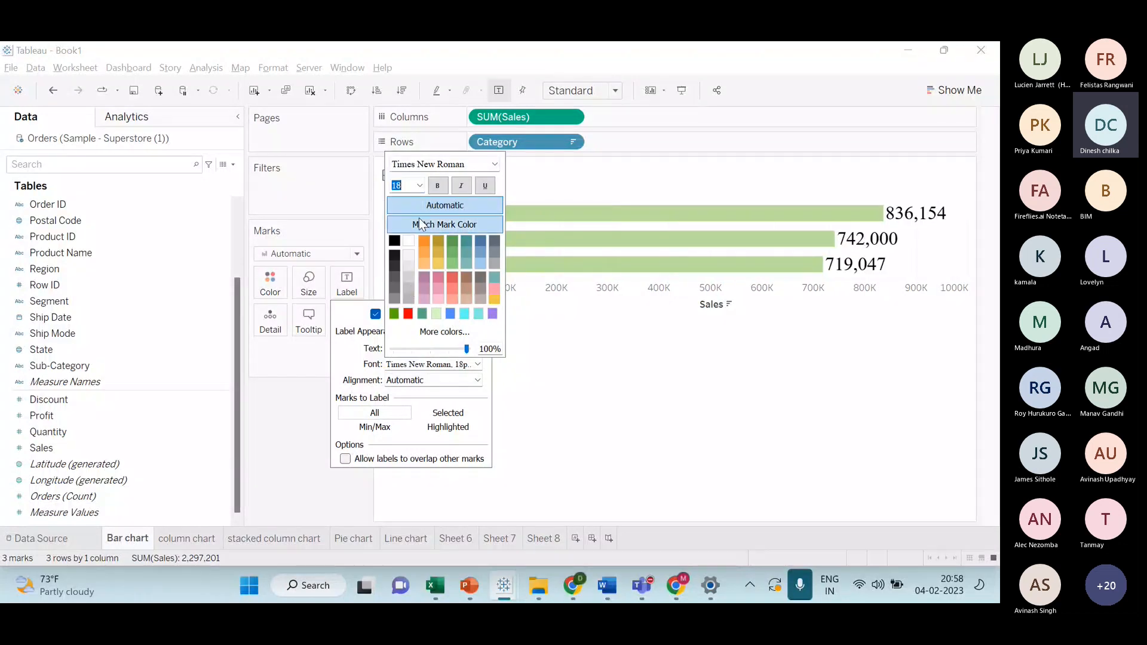
left_click(420, 186)
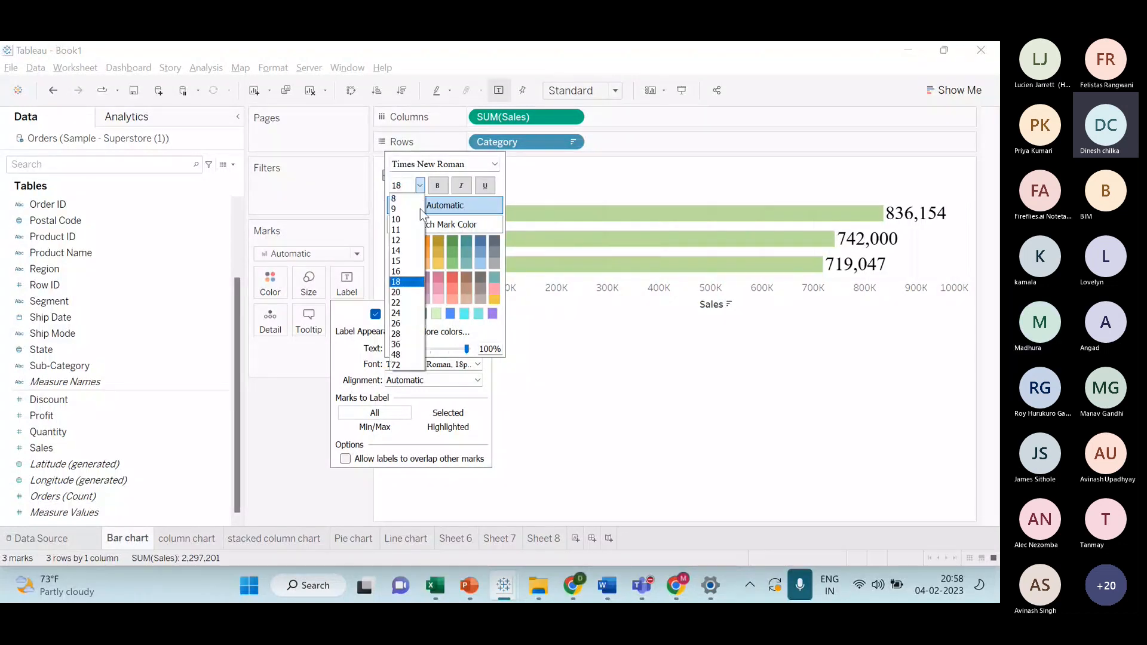
left_click(412, 325)
- Set the font size of the bar chart's mark labels to 16
left_click(420, 185)
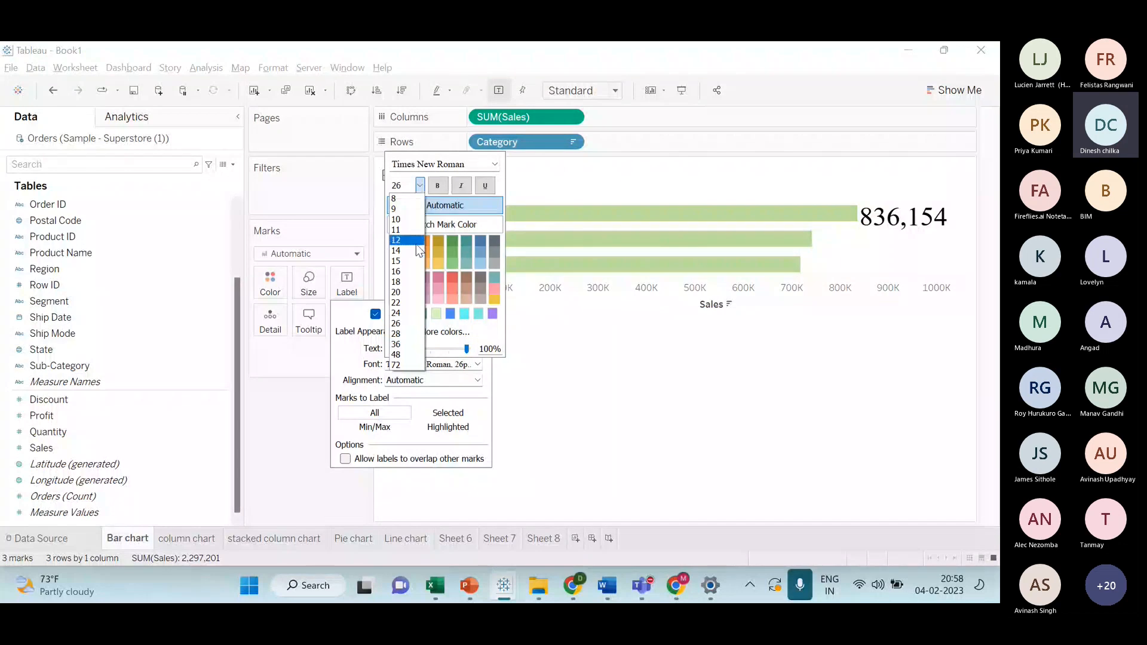
left_click(404, 269)
left_click(588, 352)
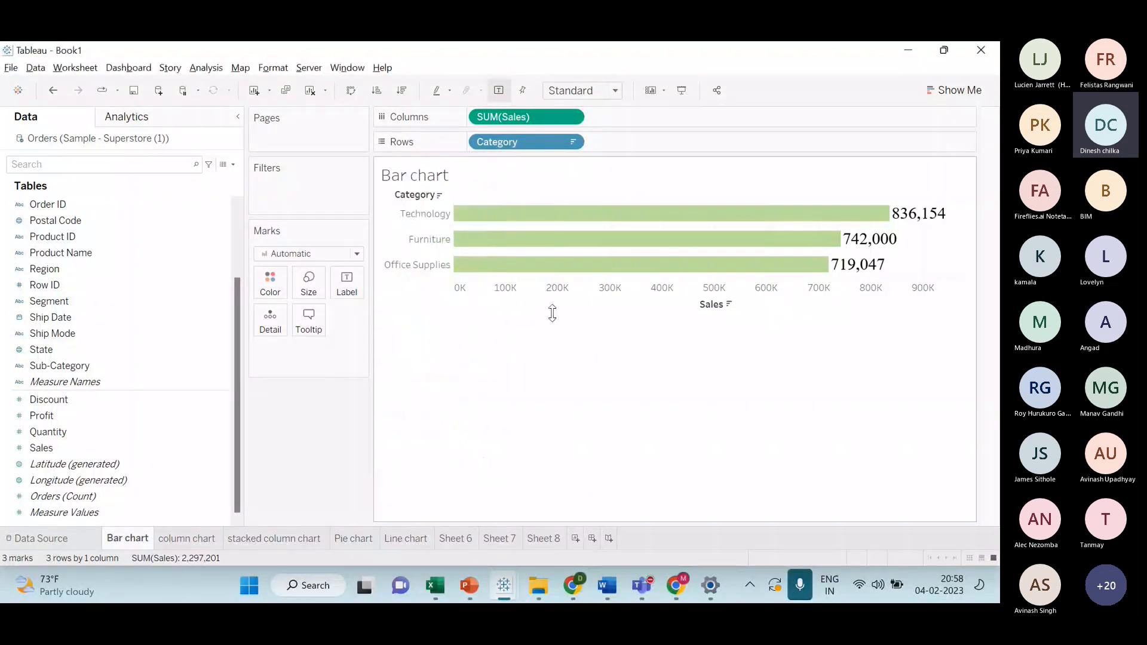
left_click(357, 285)
left_click(477, 366)
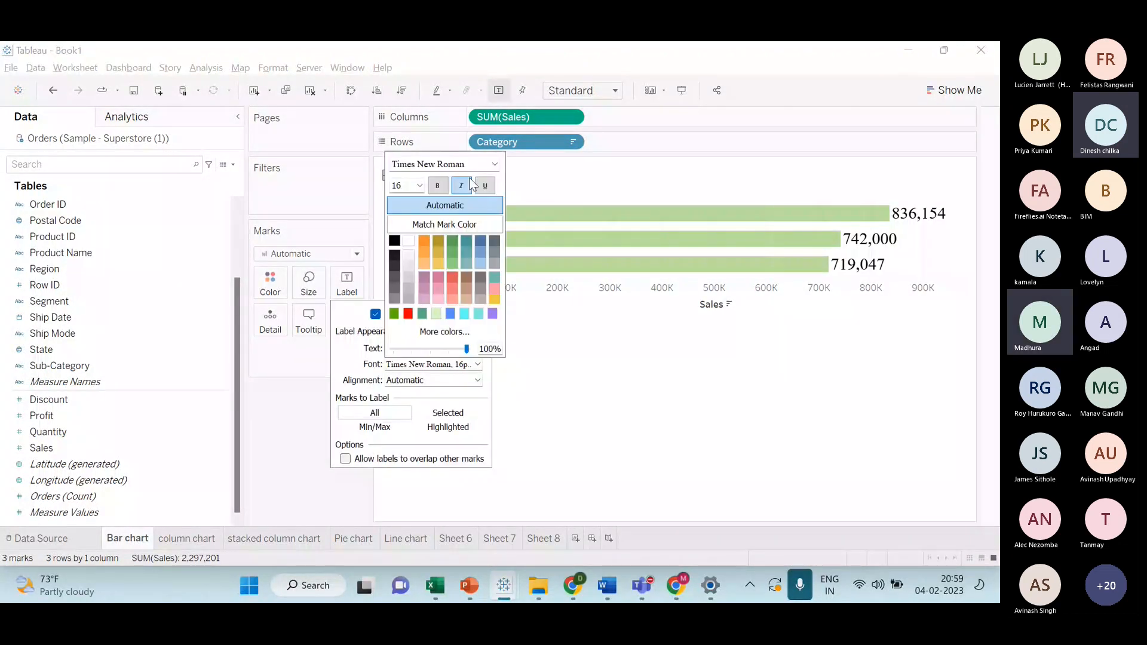
left_click(494, 164)
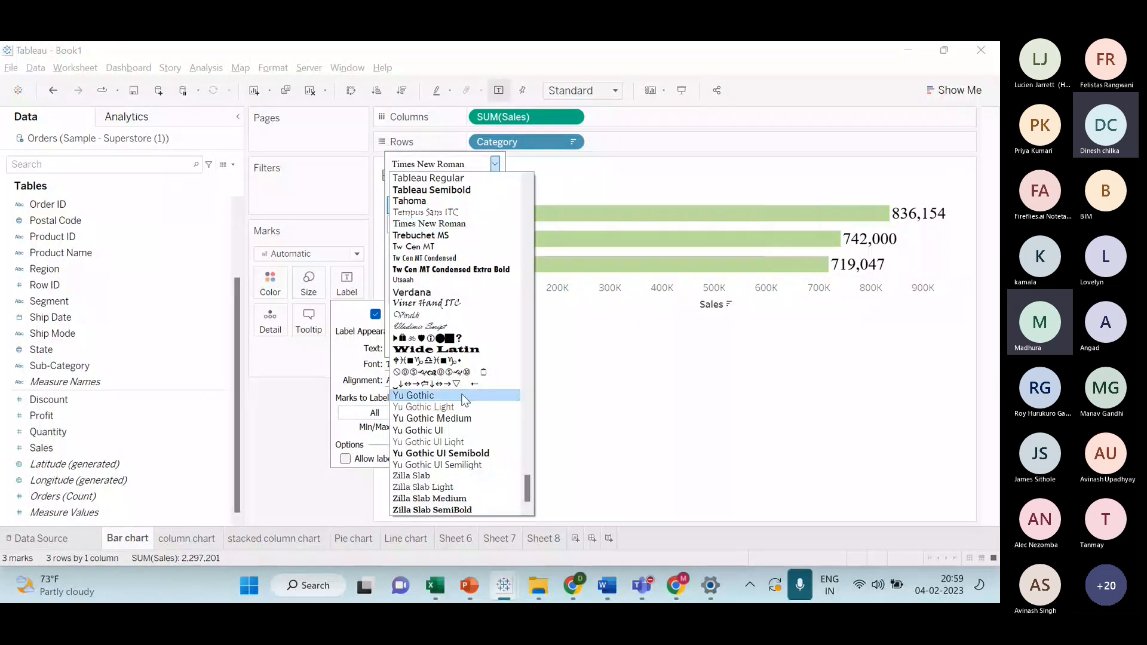
left_click(582, 363)
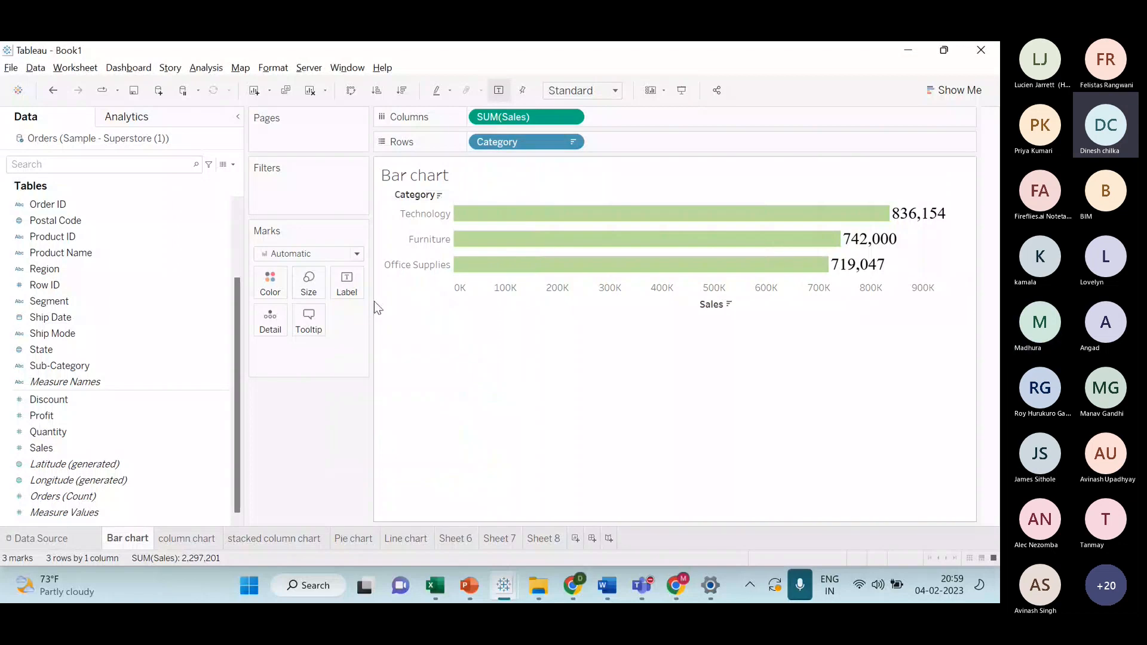
- Make the bar chart's mark labels bold, italic and underlined, and set their color to Match Mark Color
left_click(348, 285)
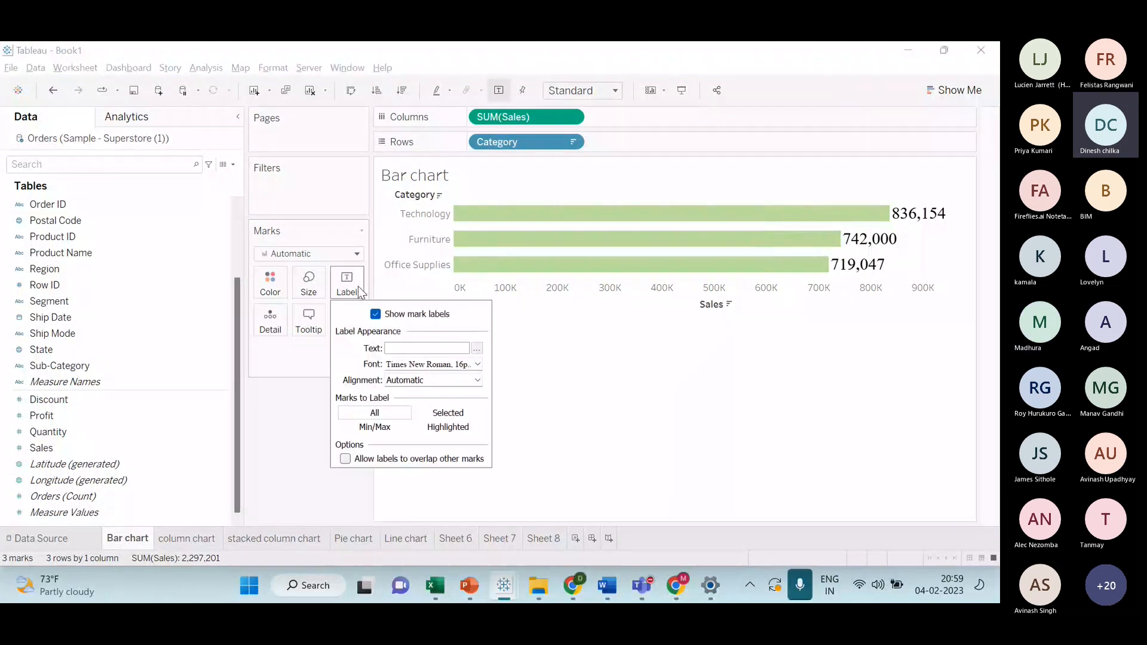
left_click(416, 369)
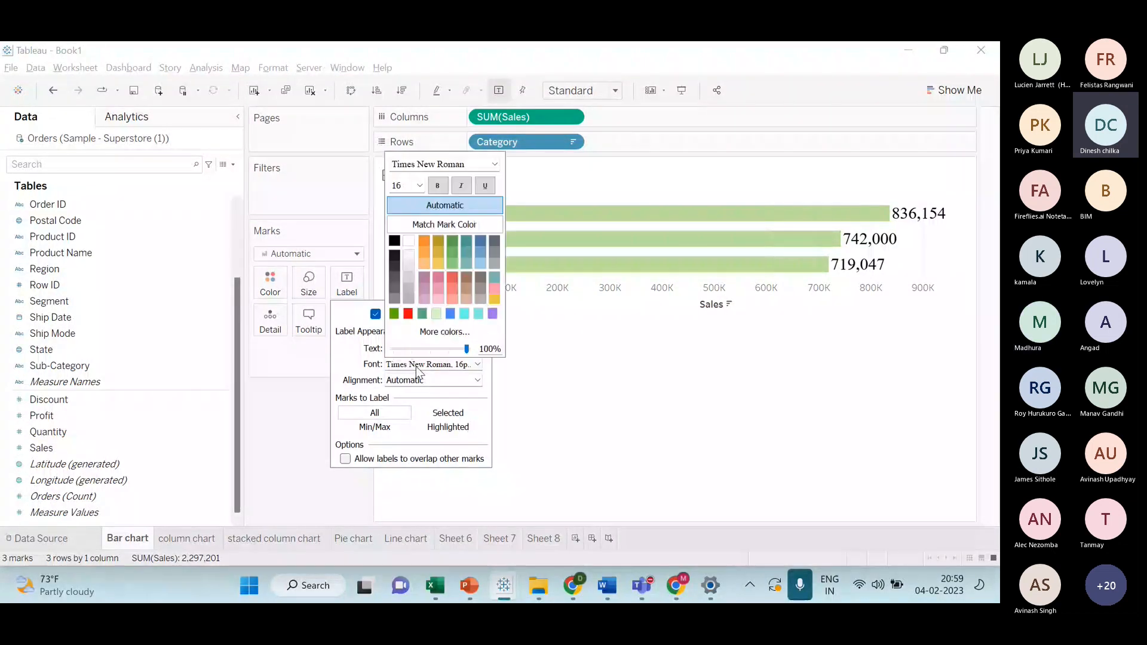
left_click(438, 185)
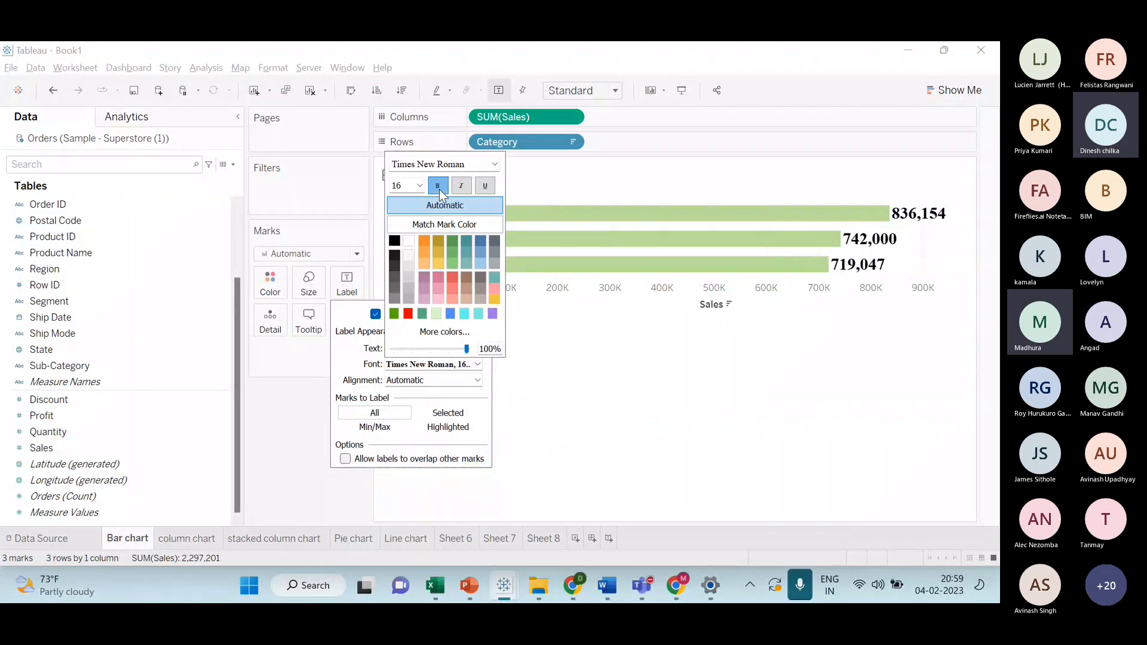
left_click(461, 186)
left_click(484, 186)
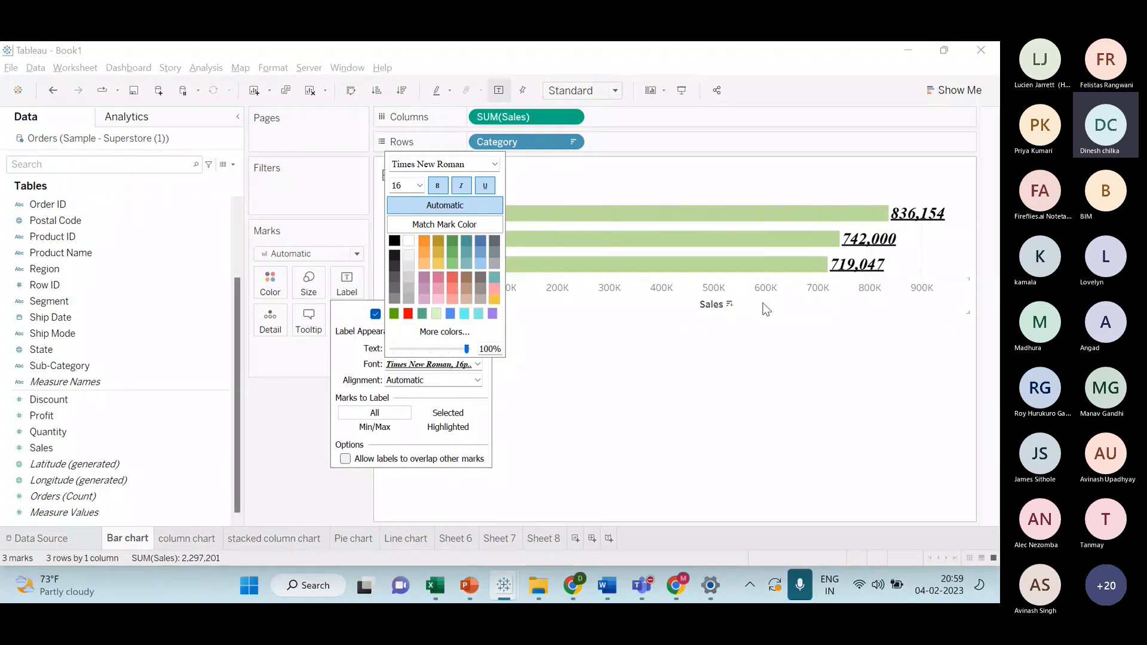
left_click(463, 226)
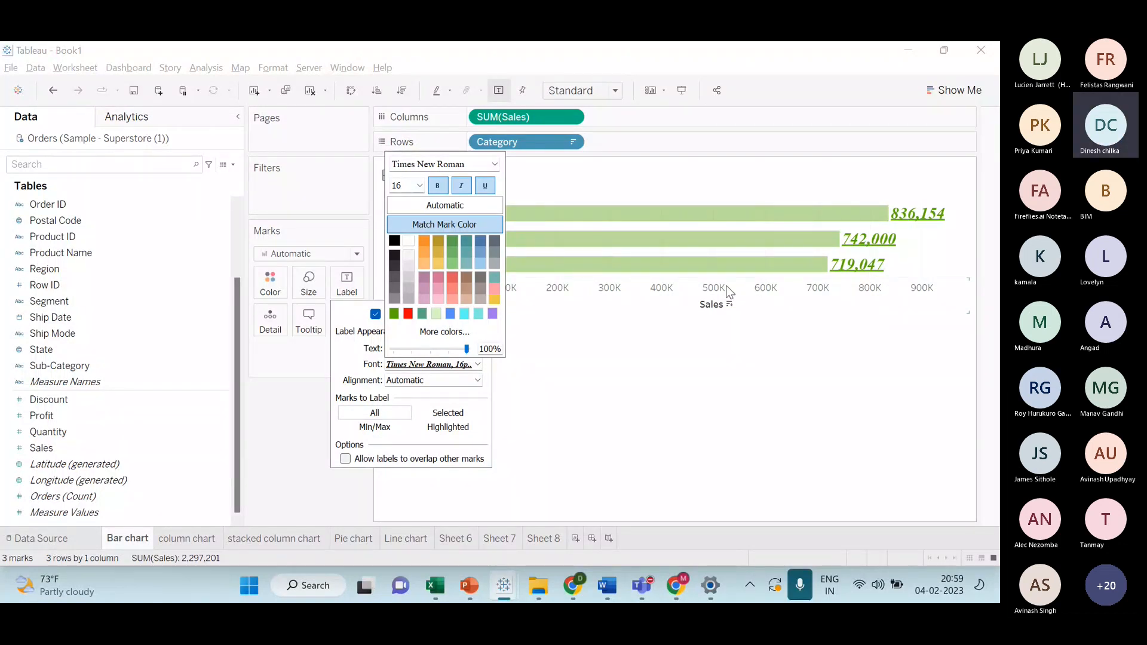
- Switch between the Tableau workbook and the Teams meeting to check participant responses and view the participant's shared screen
key("alt+Tab")
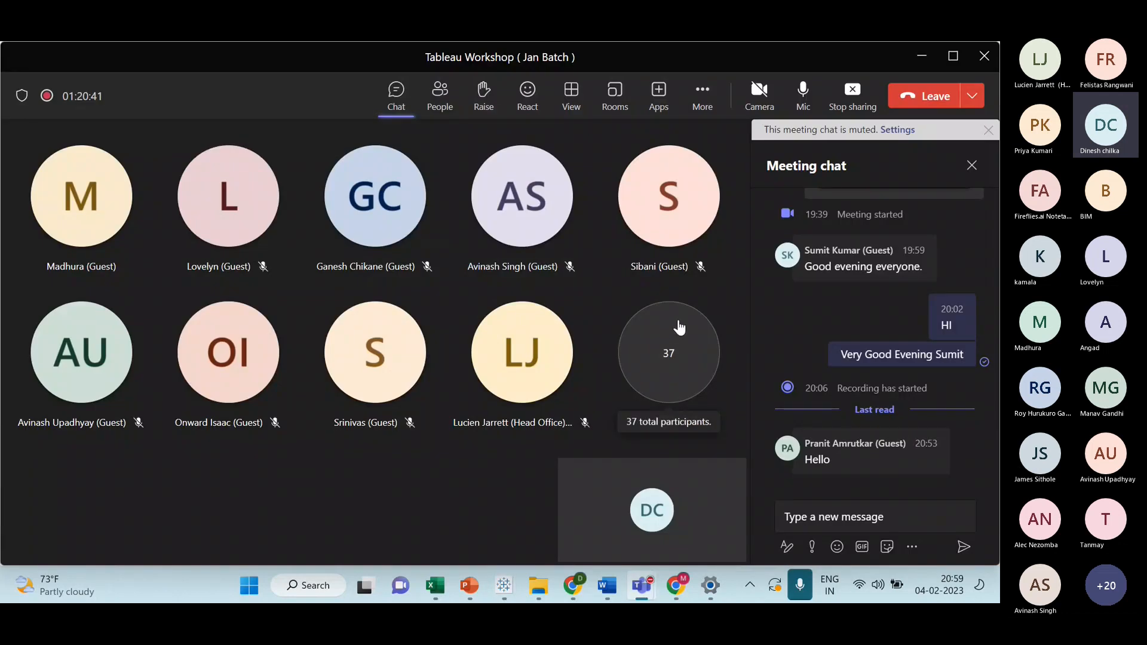
key("alt+Tab")
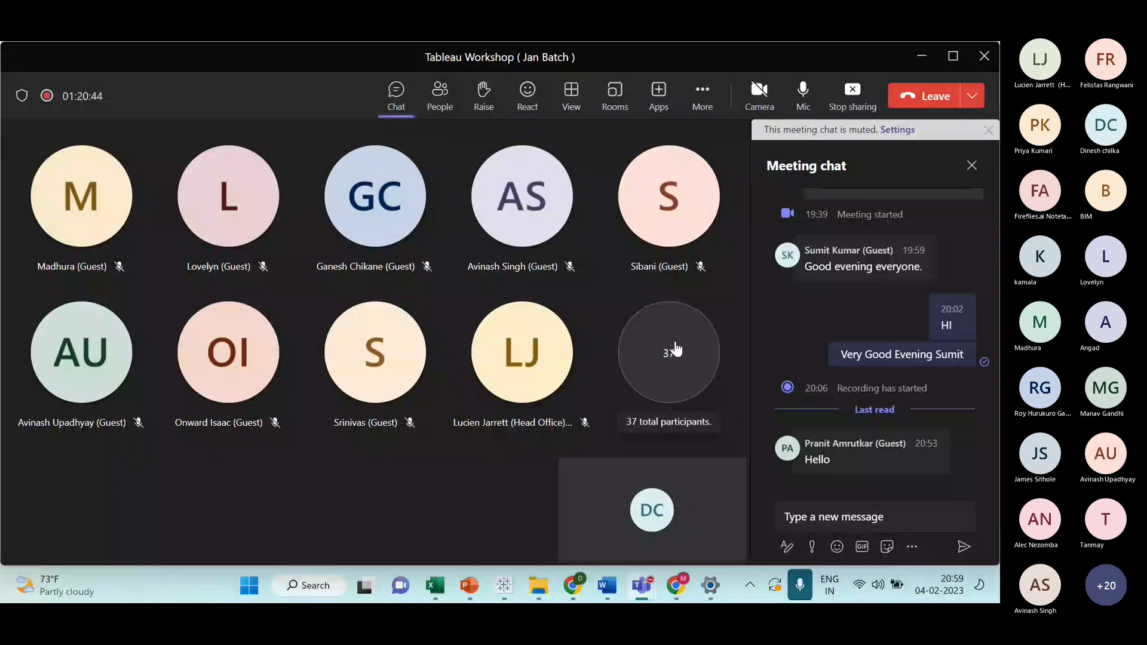
key("alt+Tab")
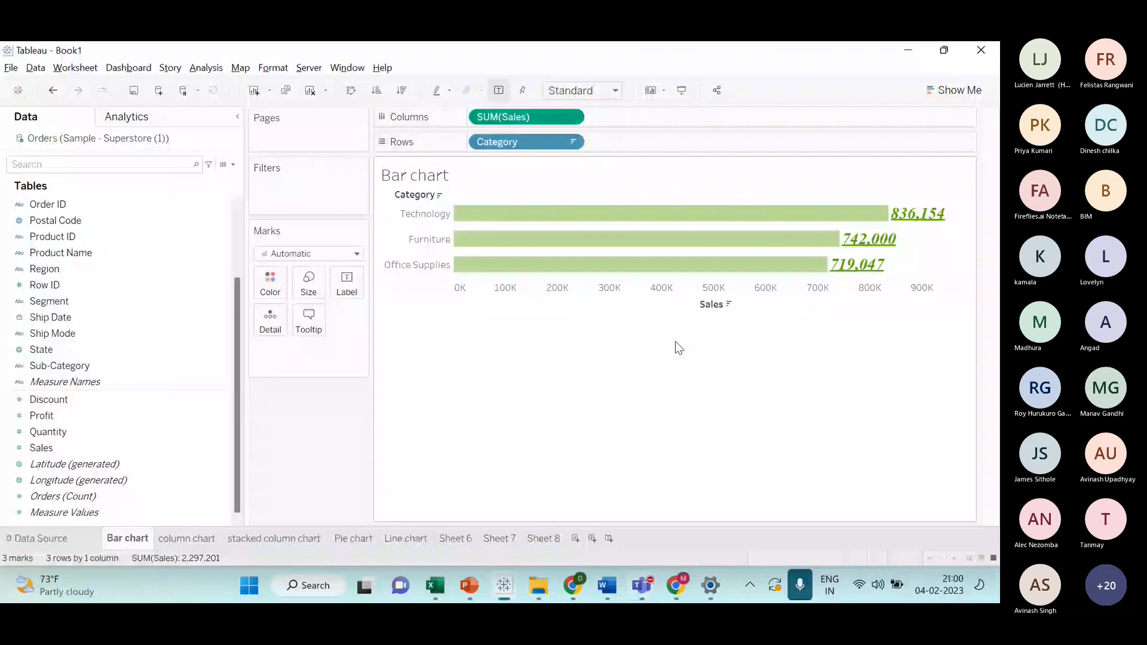
key("alt+Tab")
key("alt+Tab")
key("alt+Tab")
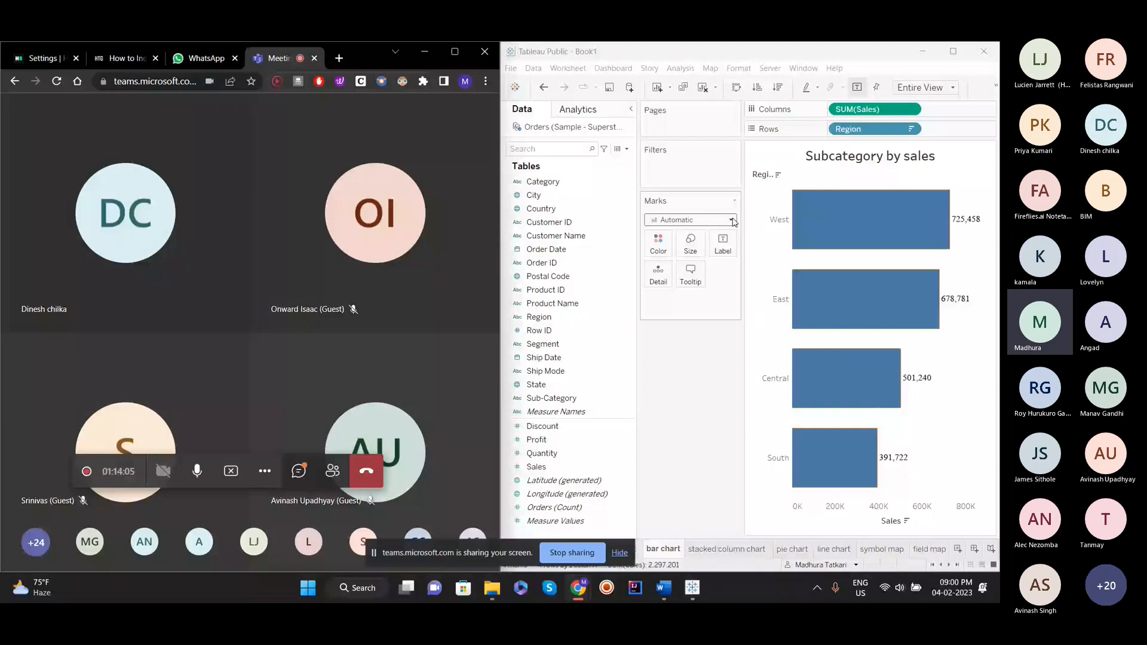
- Set the mark label color of the participant's Subcategory by sales bar chart to Match Mark Color
left_click(723, 245)
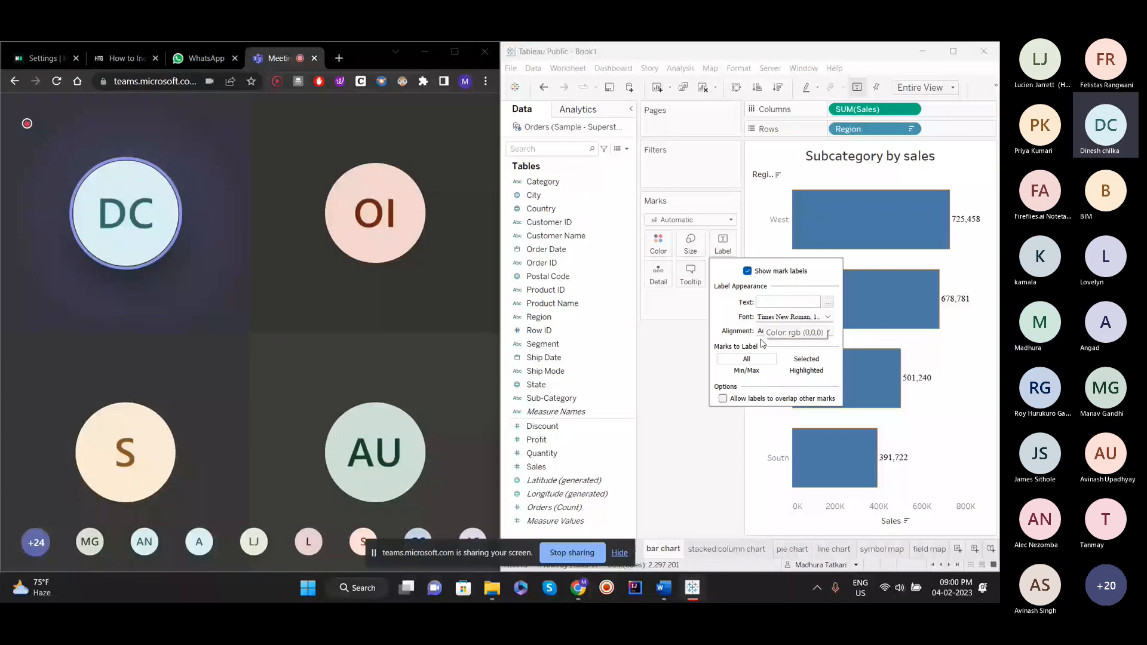
left_click(828, 318)
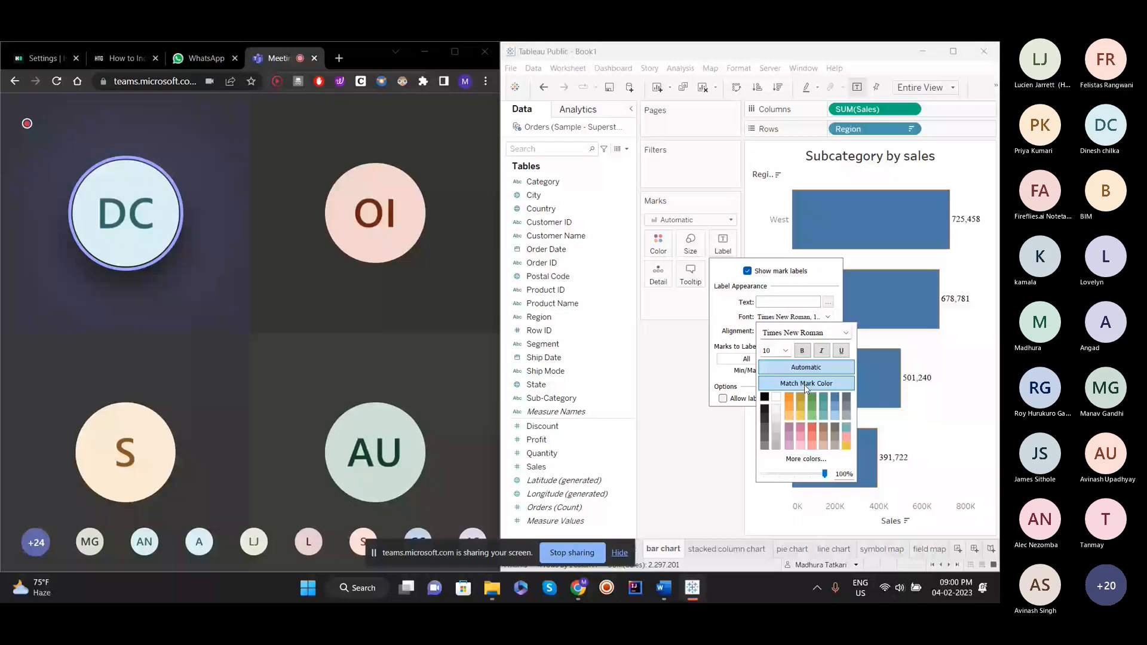
left_click(805, 385)
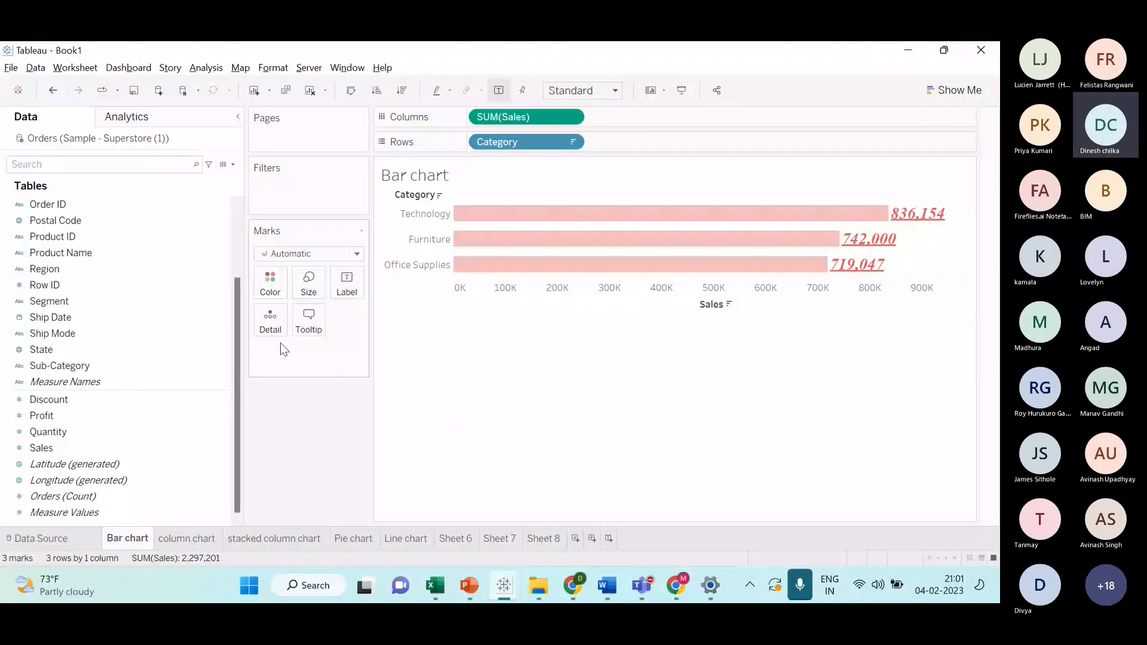
- Try orange, light blue and near-black on the bar chart's marks, and settle on mauve
left_click(281, 286)
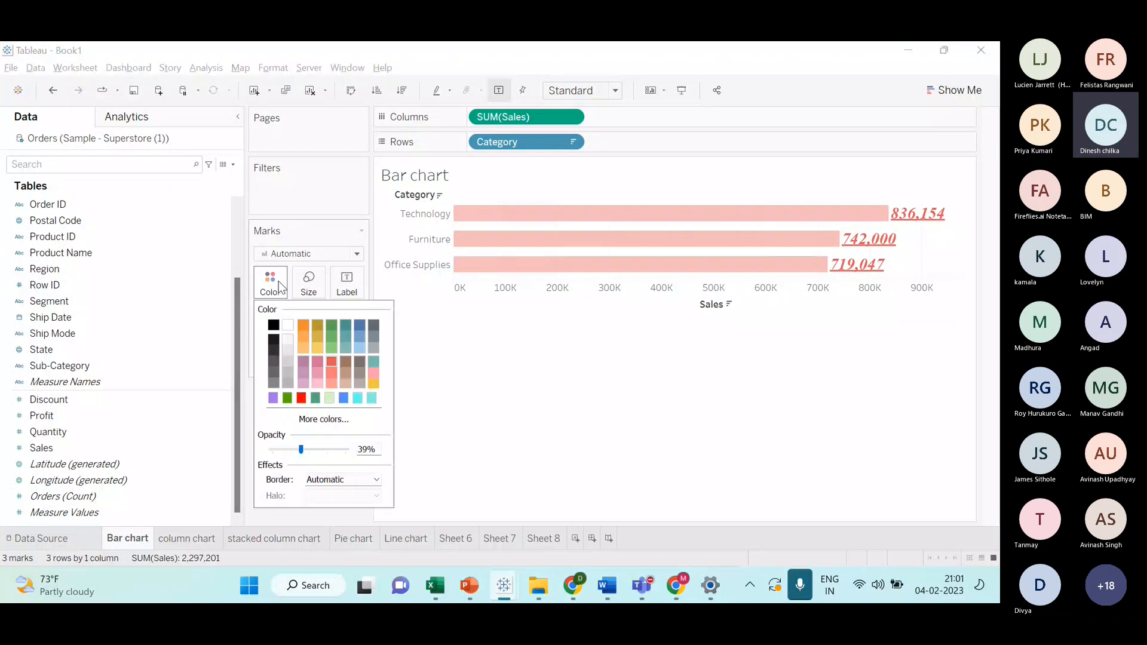
left_click(309, 328)
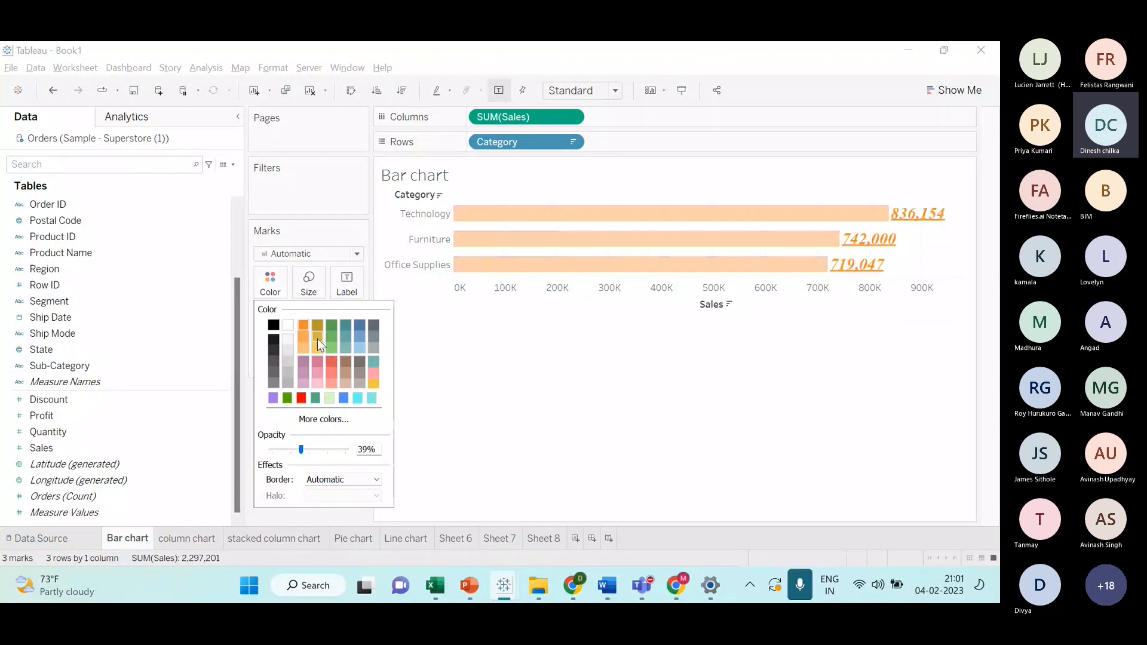
left_click(356, 351)
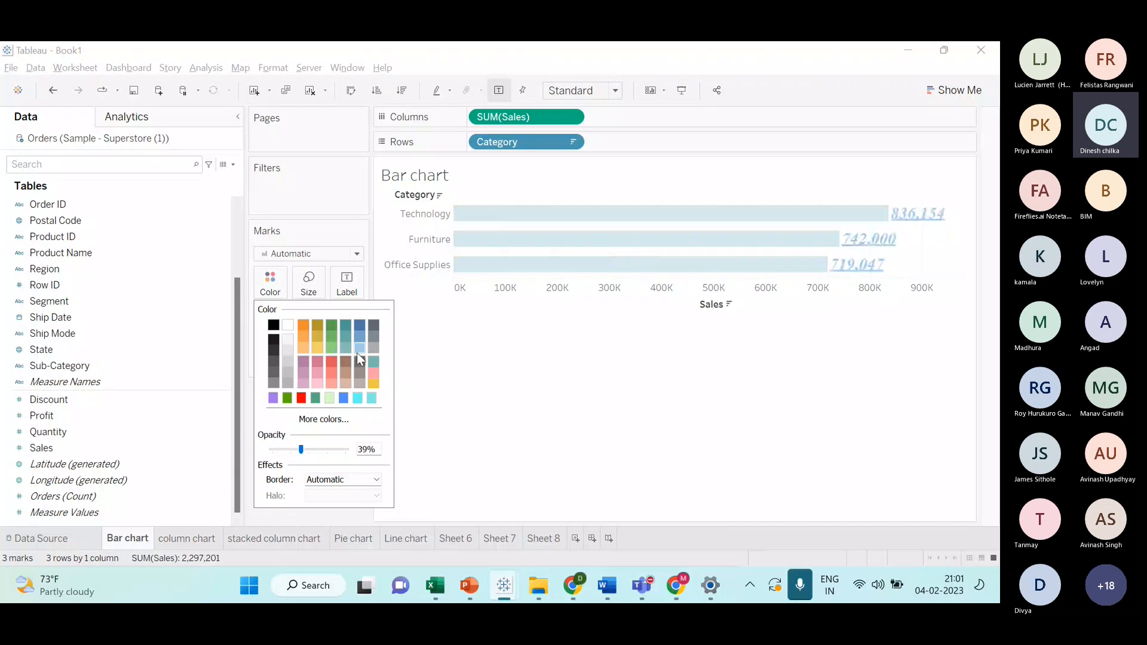
left_click(280, 353)
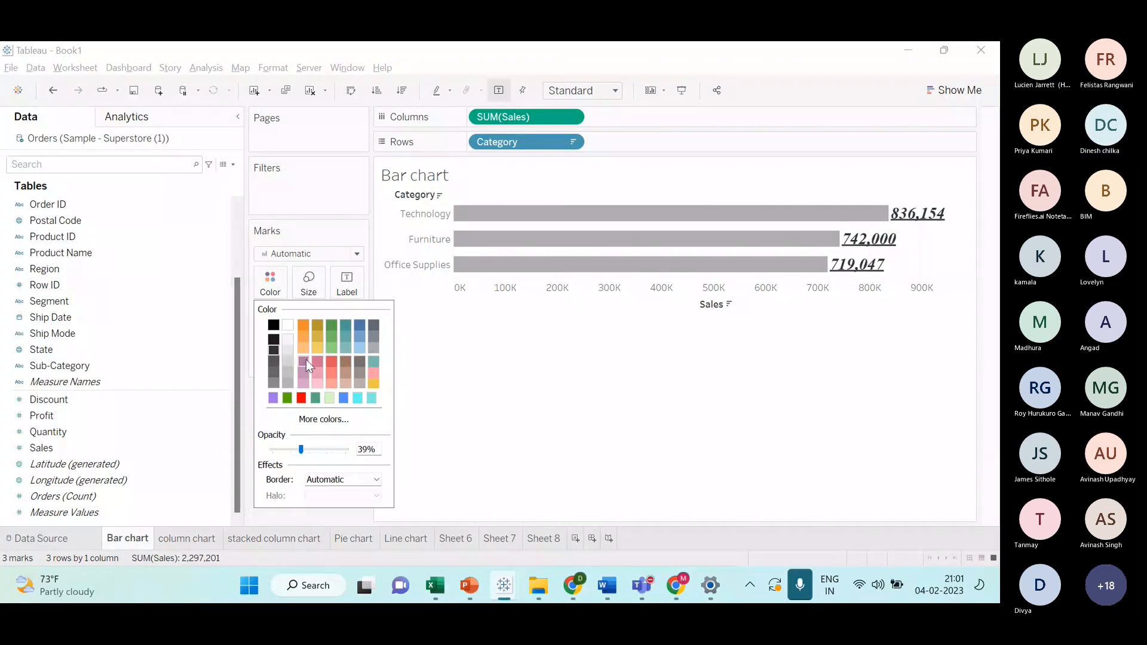
left_click(306, 360)
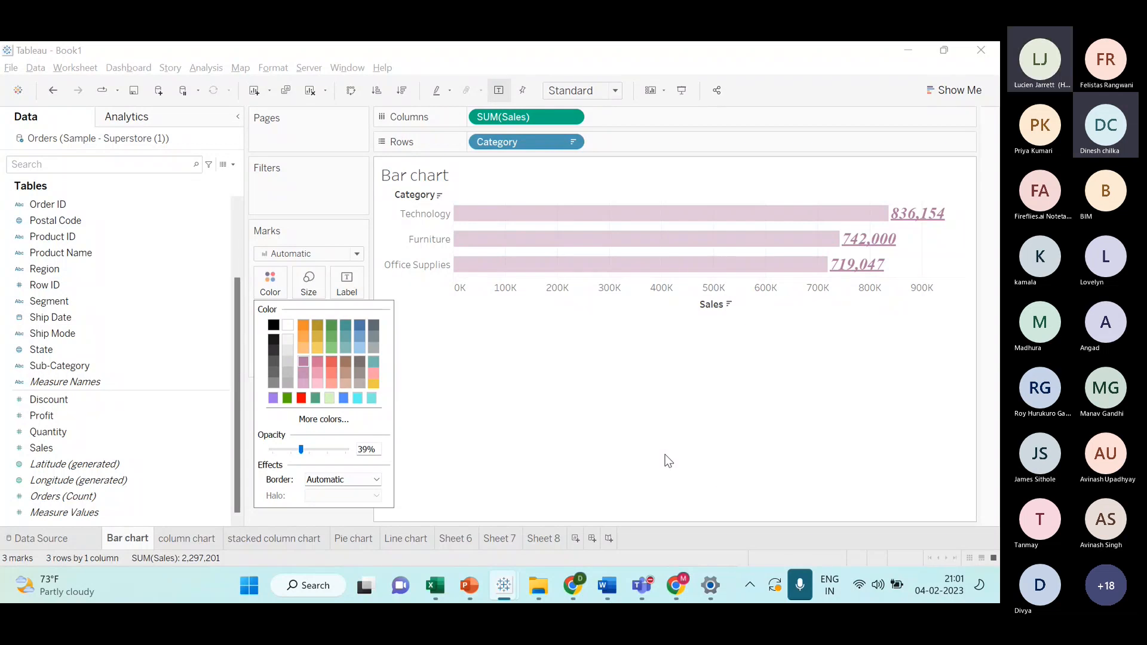
- Check the Teams meeting window for participant responses, alternating with a look at the bars and label colors in the Tableau workbook
key("alt+Tab")
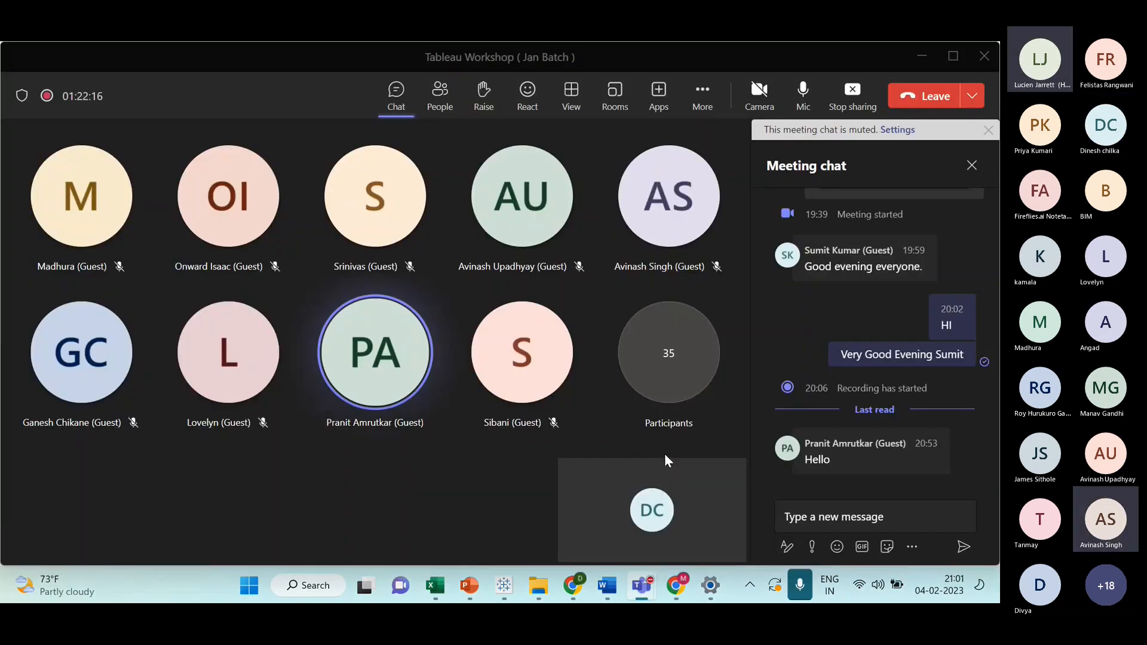
key("alt+Tab")
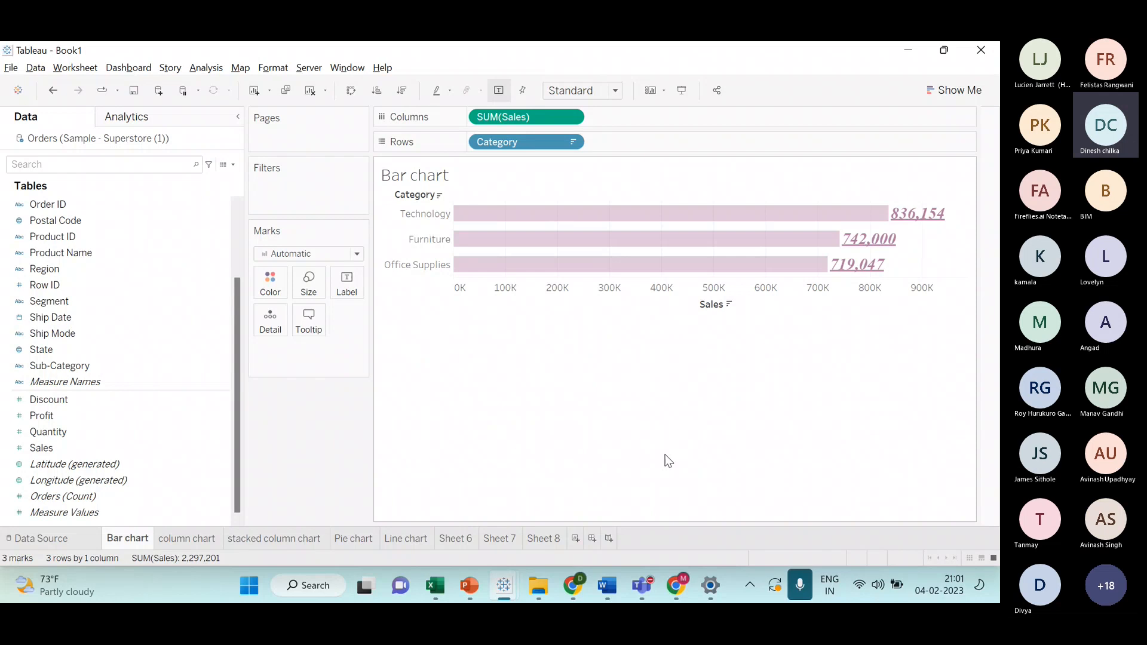
key("alt+Tab")
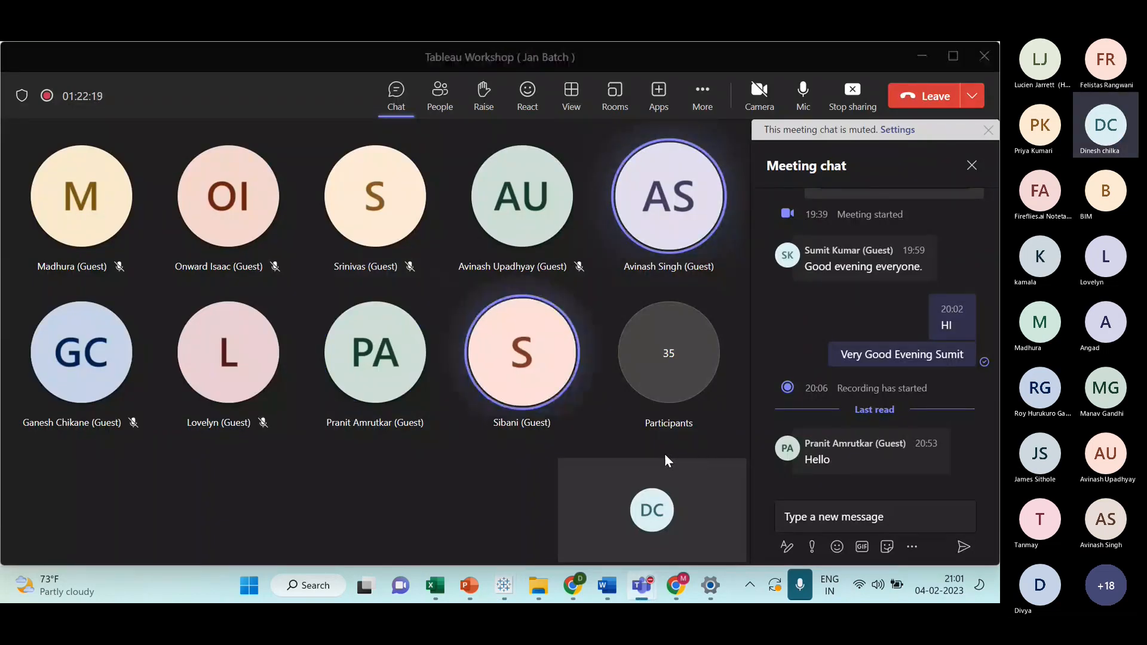
key("alt+Tab")
left_click(270, 282)
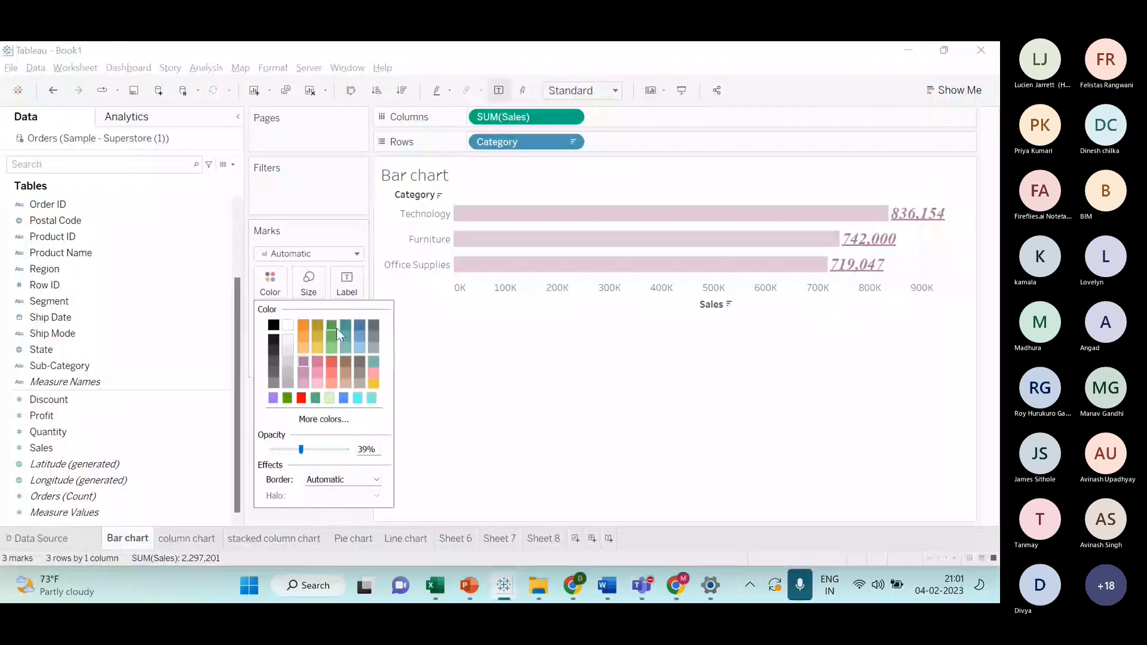
left_click(455, 336)
mouse_move(836, 209)
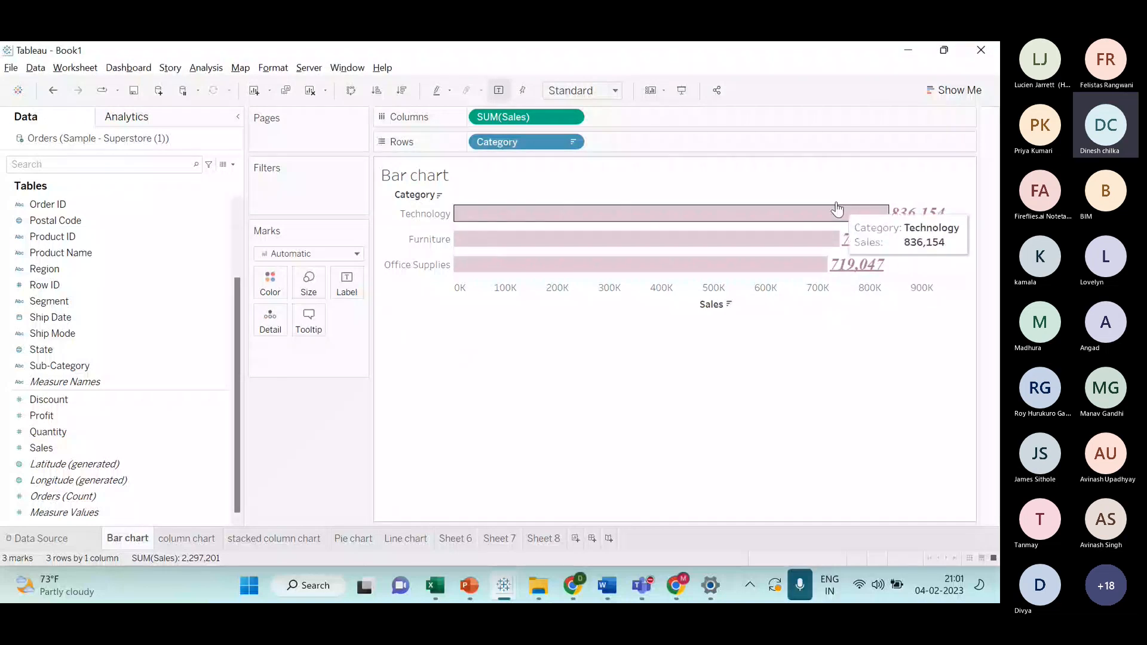
key("alt+Tab")
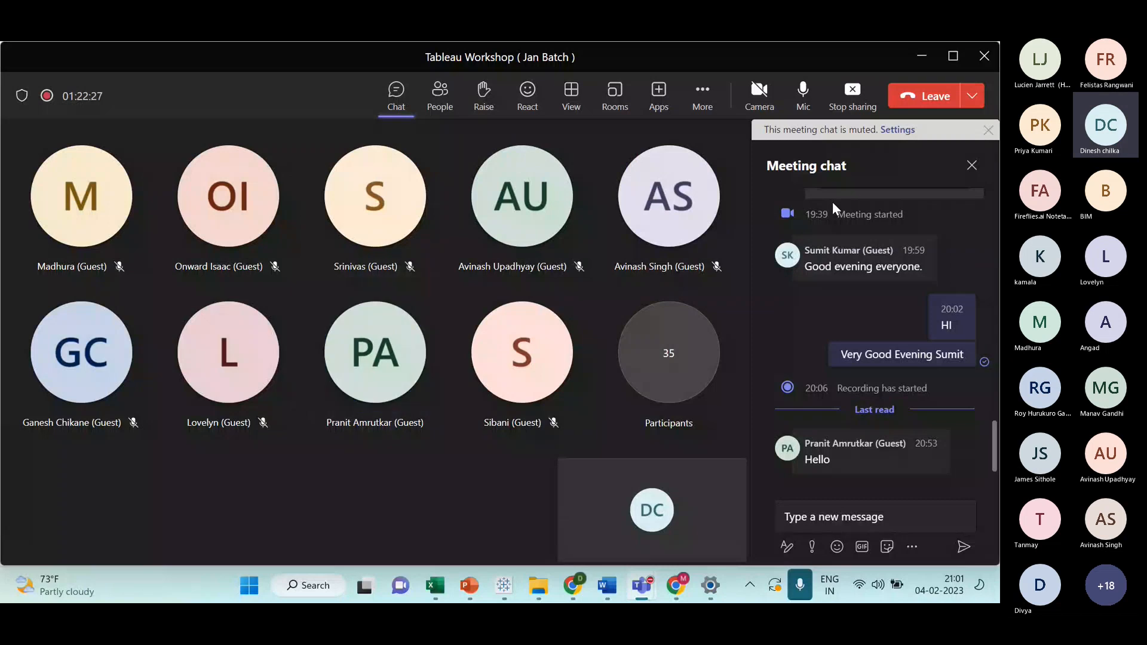
key("alt+Tab")
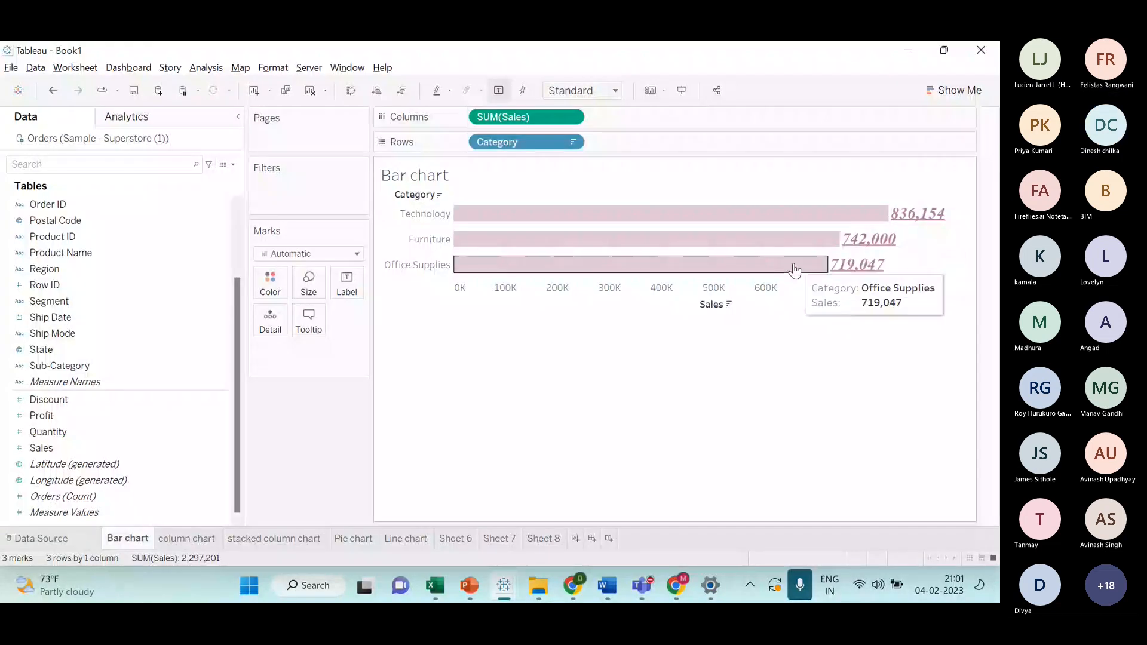
key("alt+Tab")
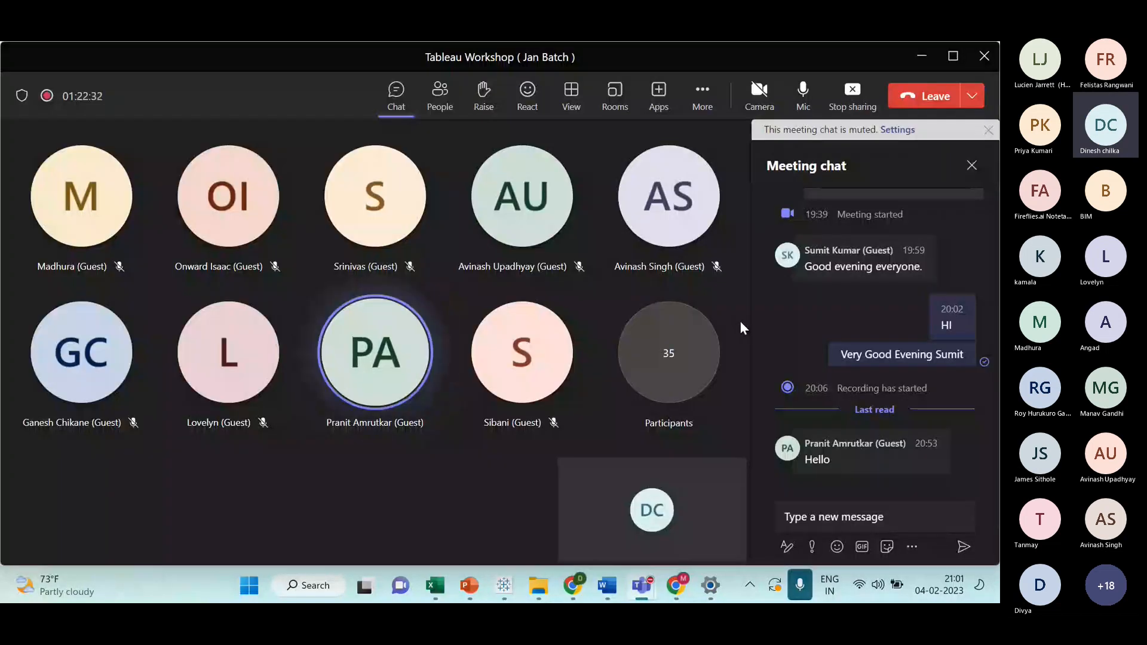
key("alt+Tab")
- Try brown and gray on the bar chart's mark labels and restore their color to Match Mark Color
left_click(339, 292)
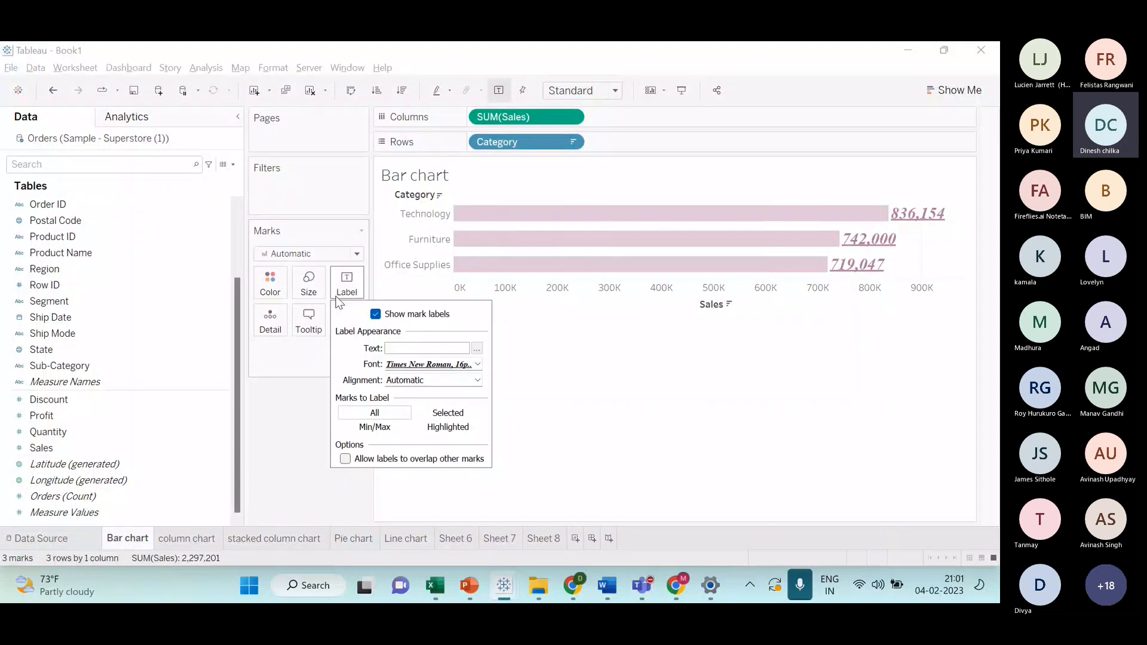
left_click(442, 364)
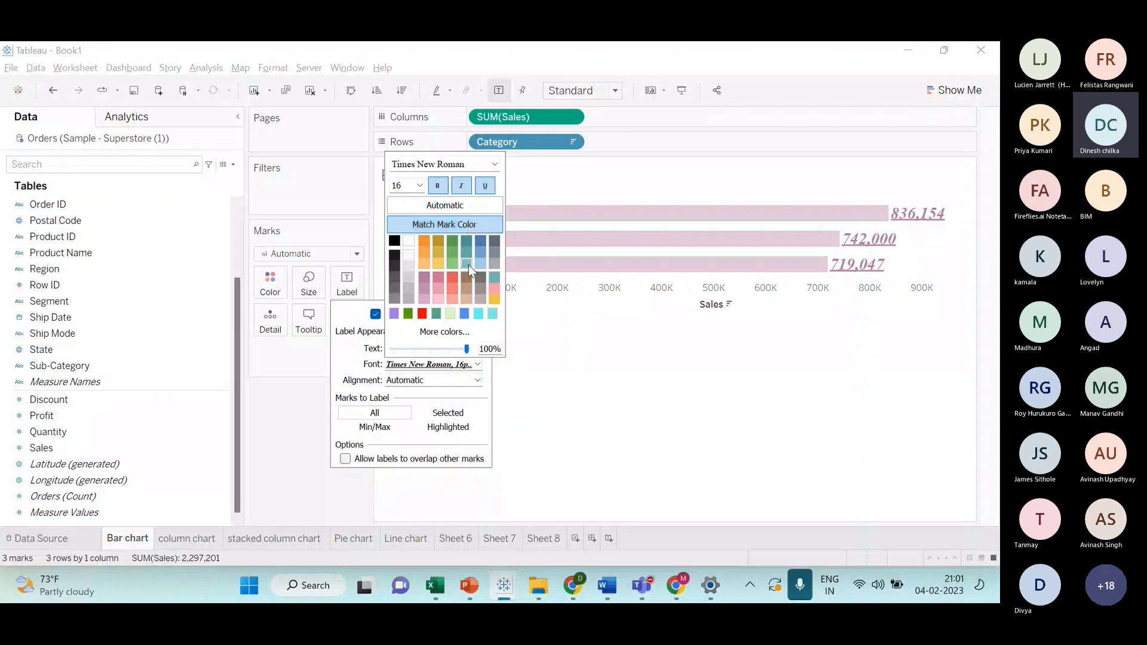
left_click(466, 290)
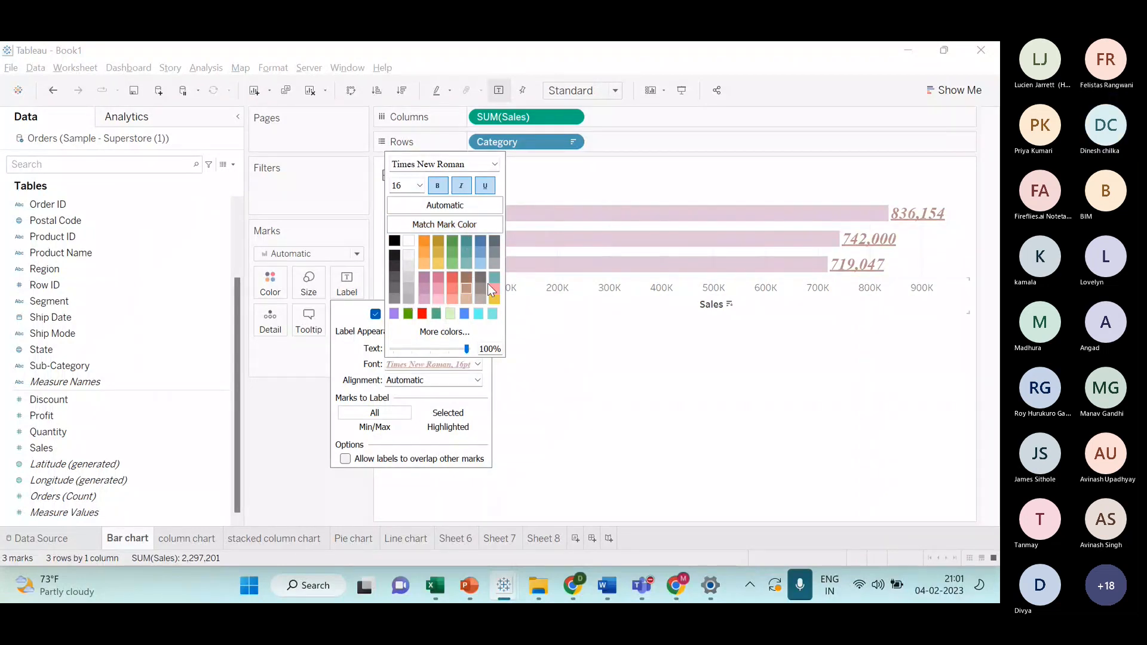
left_click(481, 278)
left_click(467, 224)
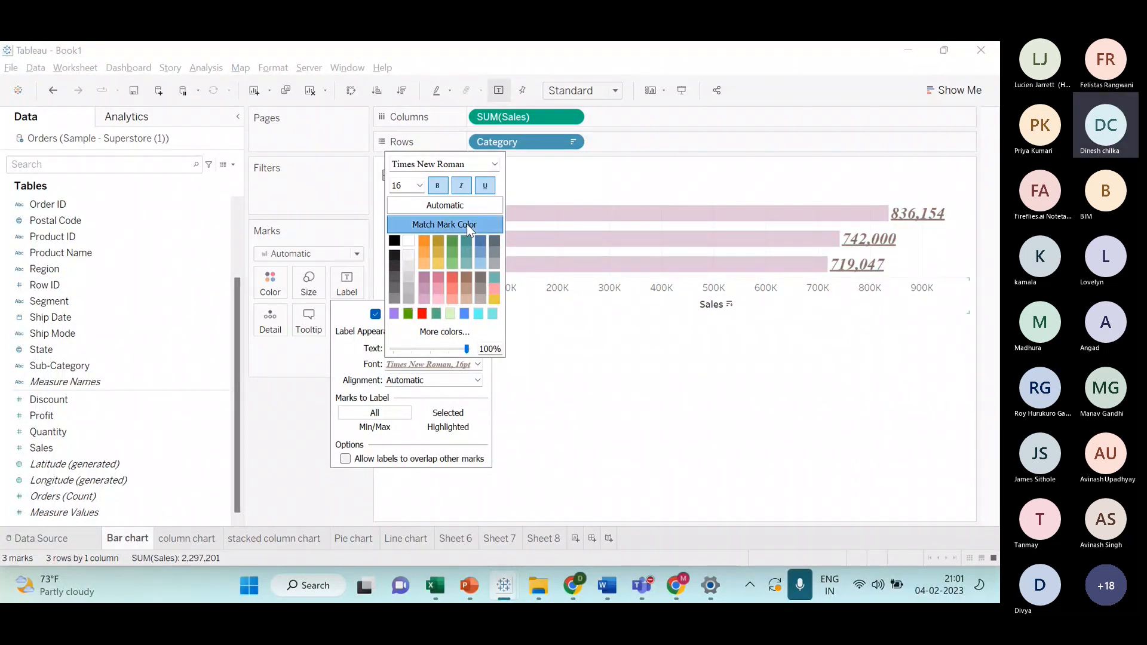
left_click(517, 282)
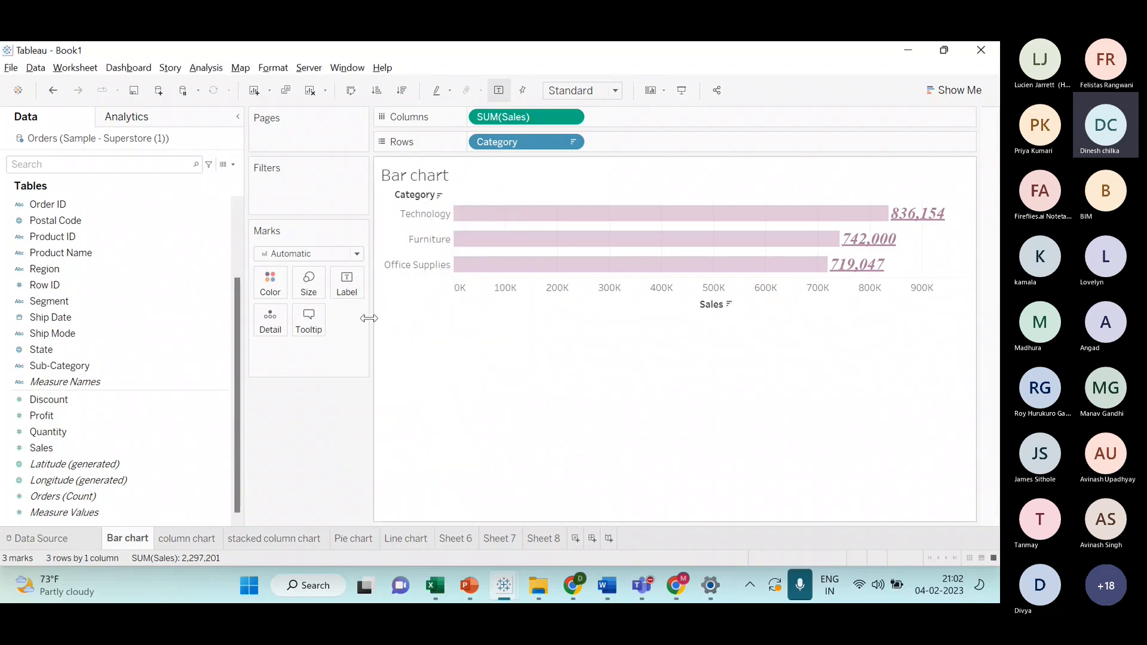
- Set the font color of the bar chart's mark labels to the mauve swatch
left_click(355, 291)
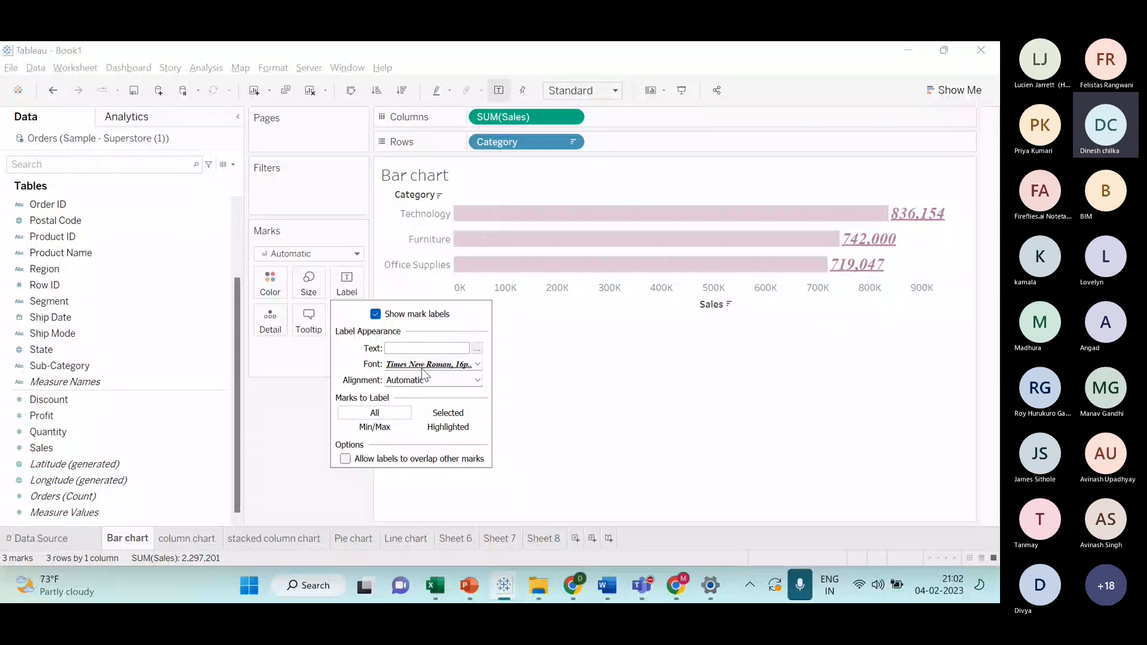
left_click(422, 366)
left_click(429, 279)
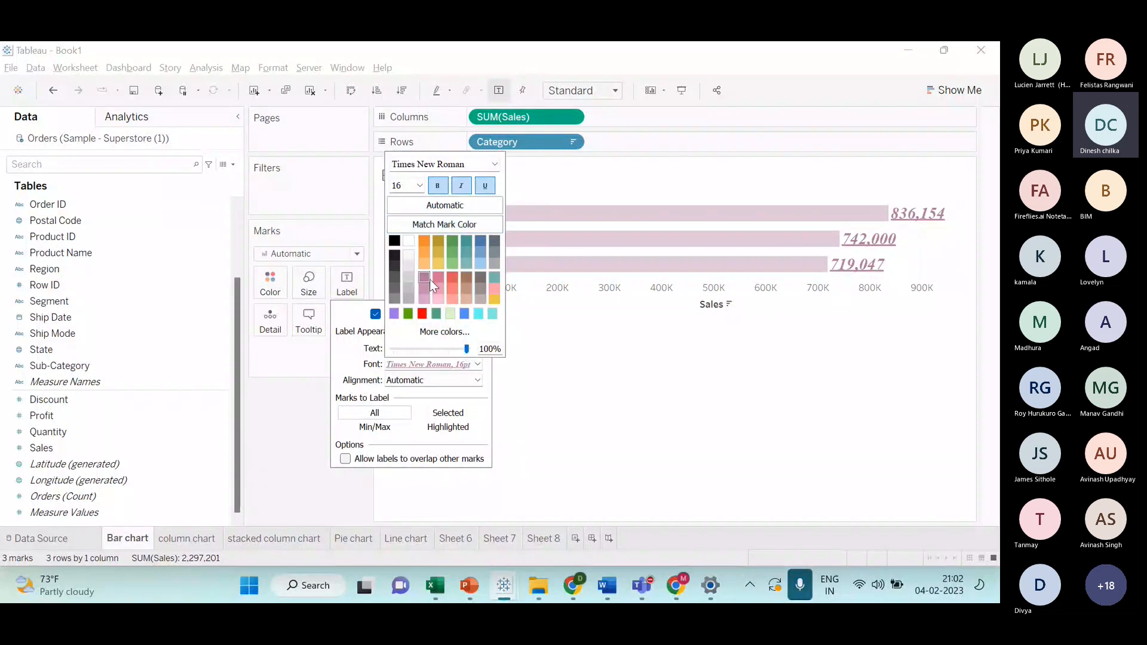
- Try blue and light gray as the color of the bar chart's marks
left_click(270, 283)
left_click(359, 325)
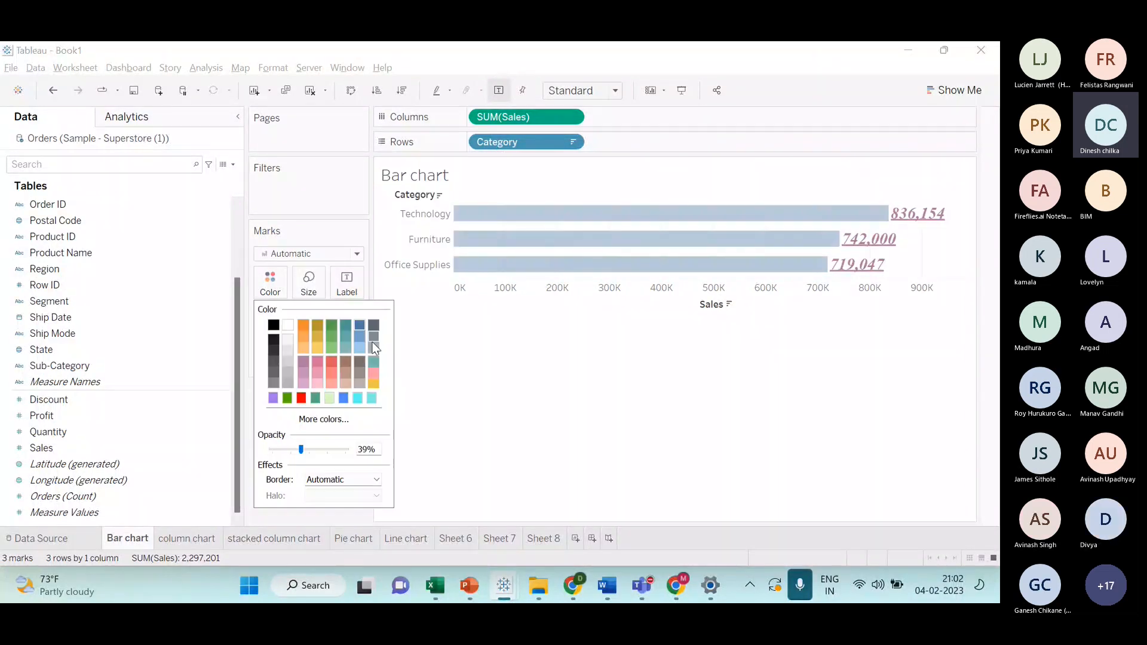
left_click(374, 348)
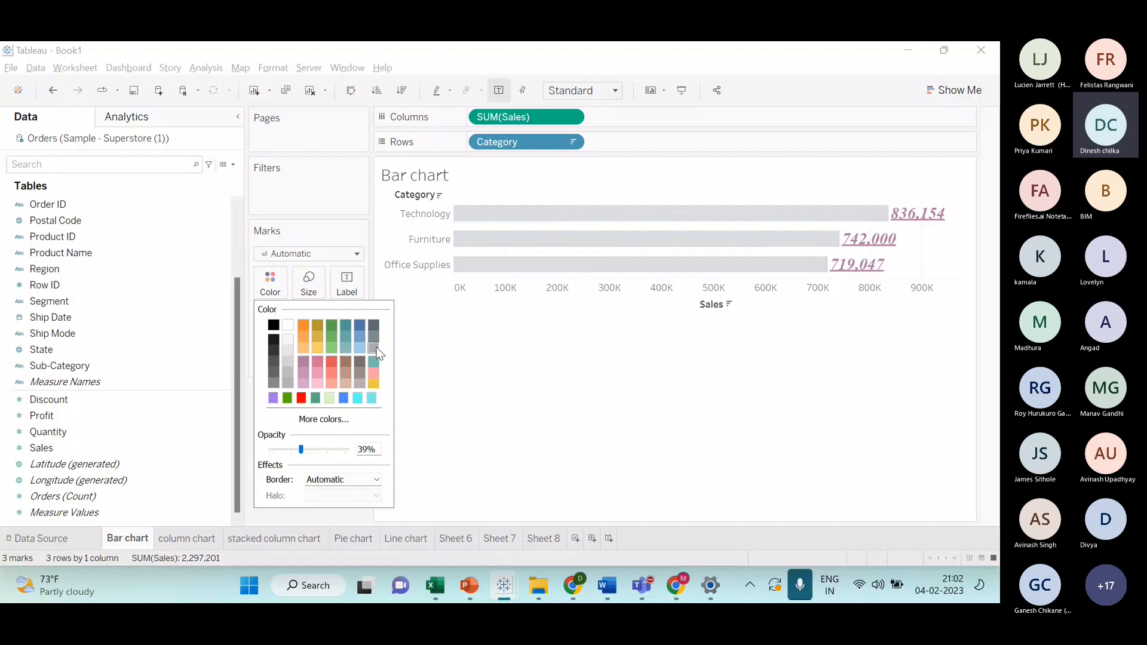
- Set the font color of the bar chart's mark labels to Match Mark Color and review the Automatic and Match Mark Color options
left_click(347, 283)
left_click(472, 364)
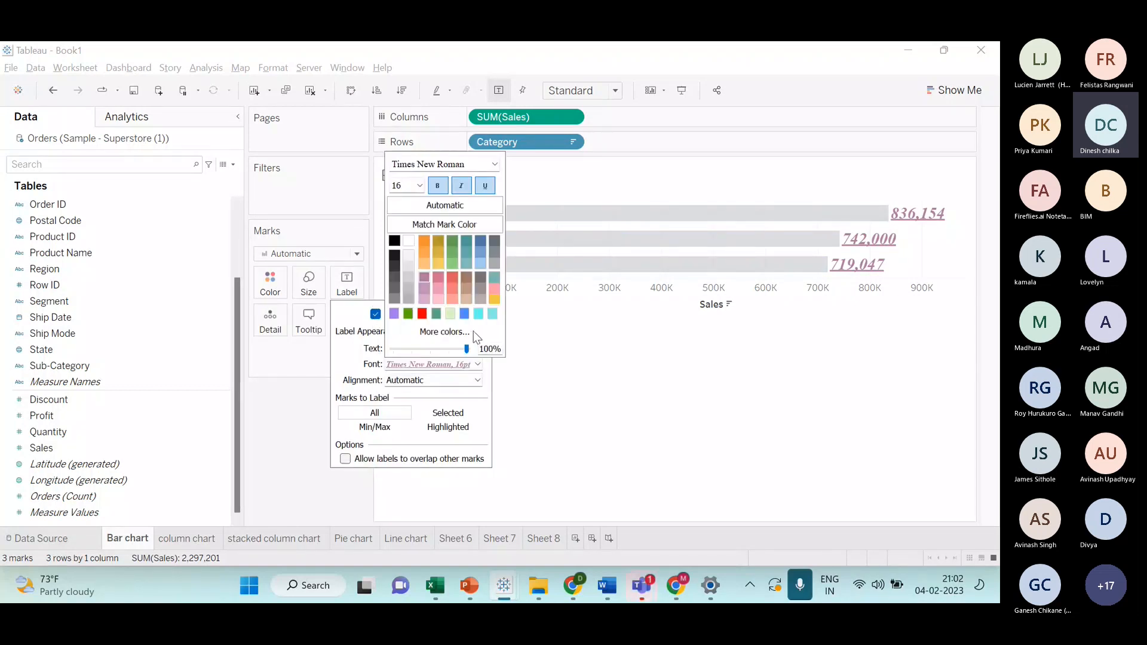
left_click(582, 325)
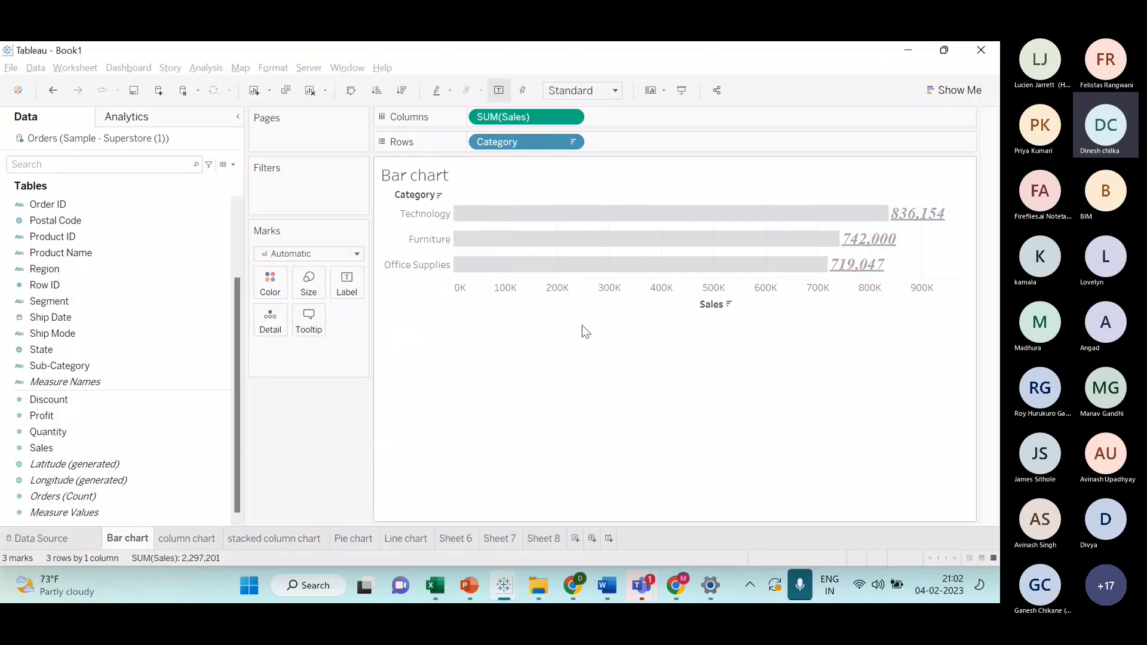
left_click(344, 287)
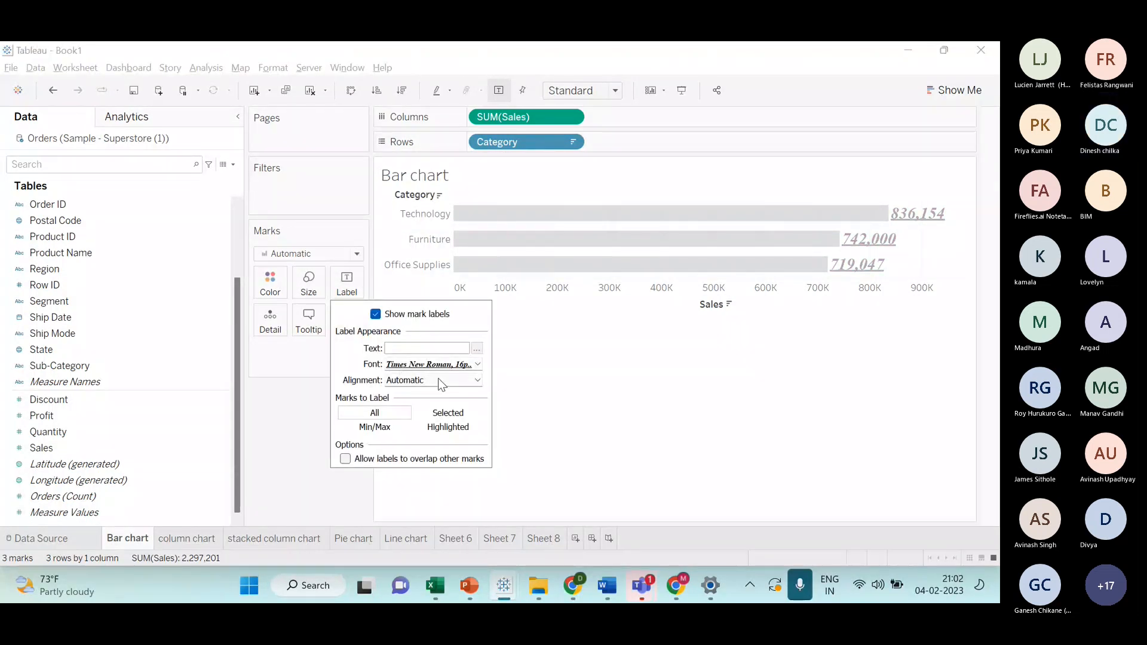
left_click(450, 367)
mouse_move(647, 249)
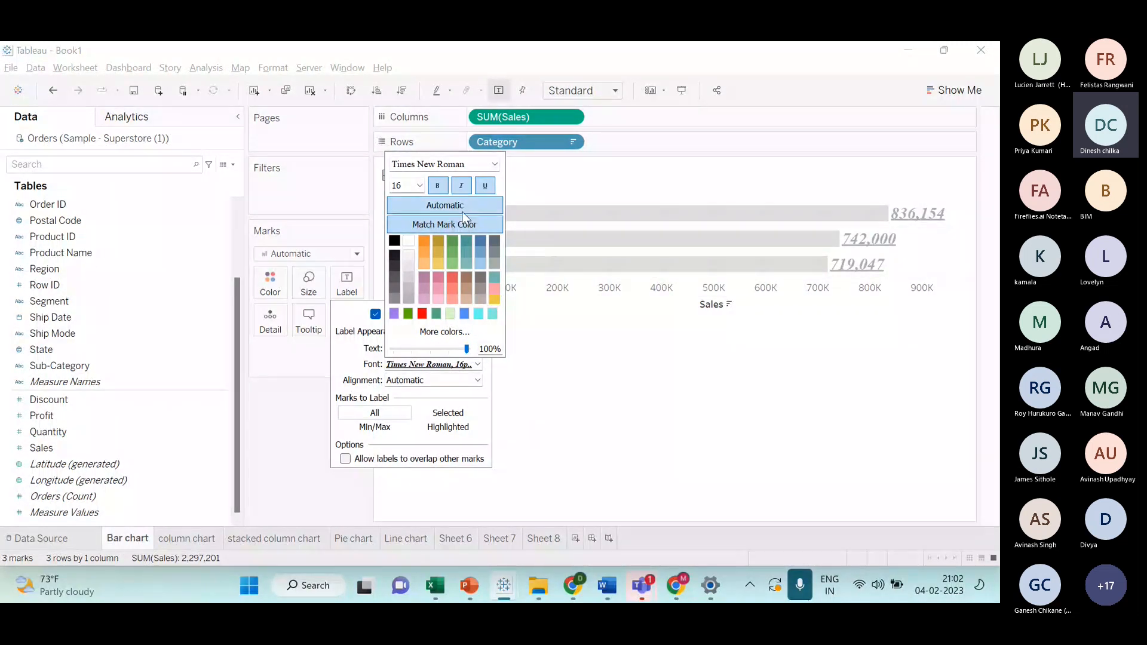
left_click(583, 304)
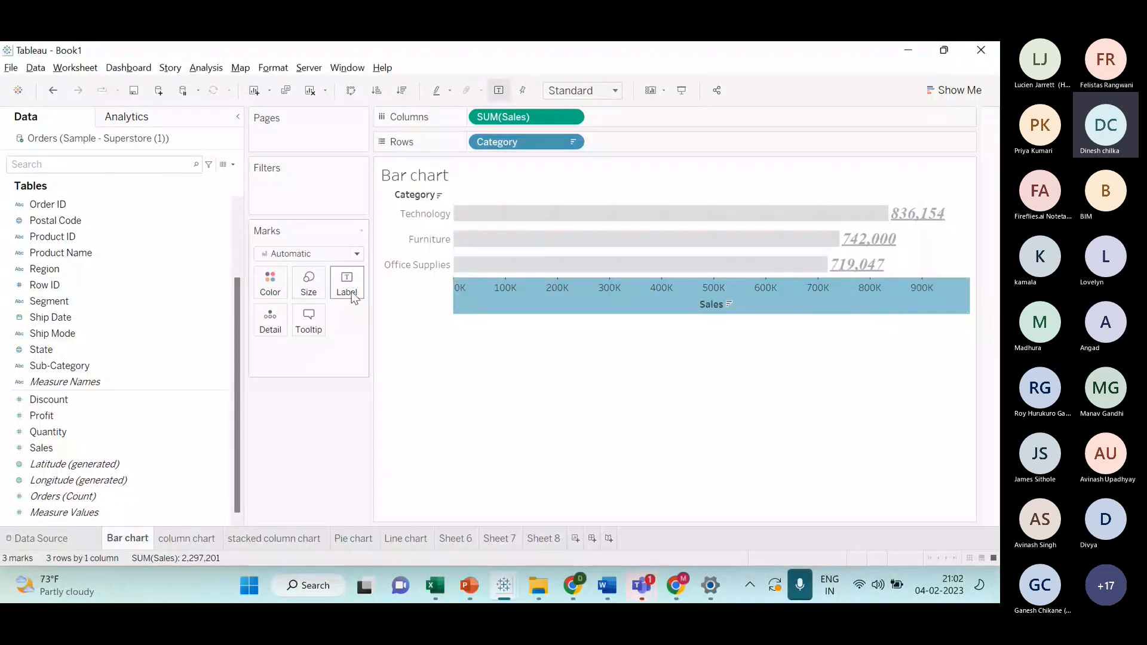
- Try teal and gray on the bar chart's marks, and set the mark labels' font color to Automatic
left_click(271, 281)
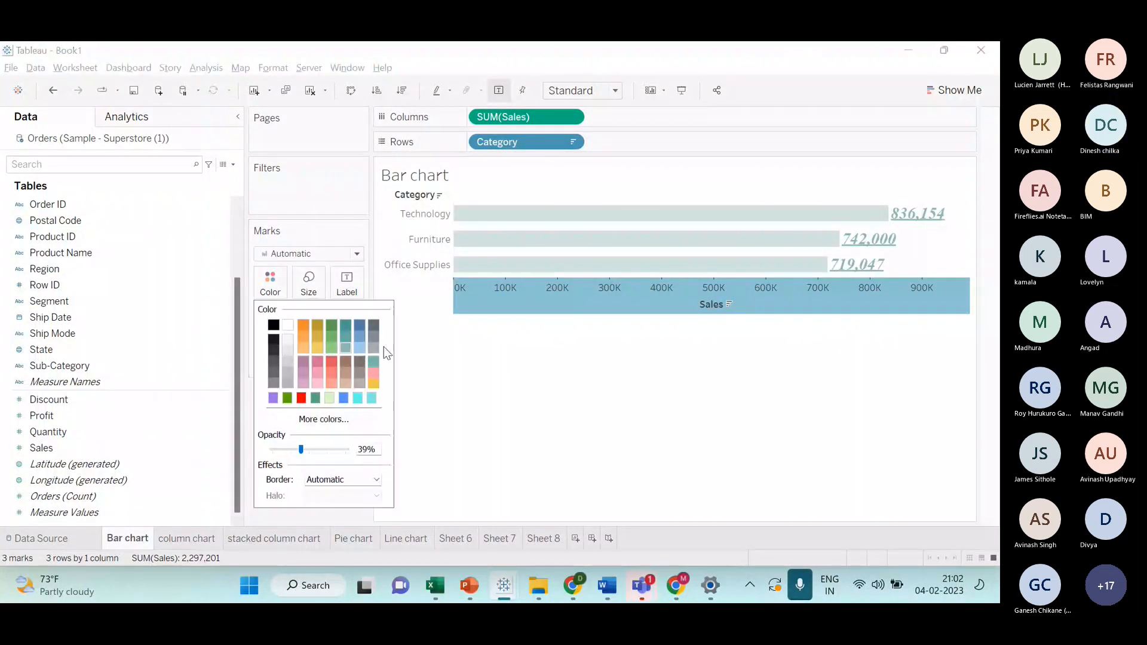
left_click(374, 347)
left_click(347, 283)
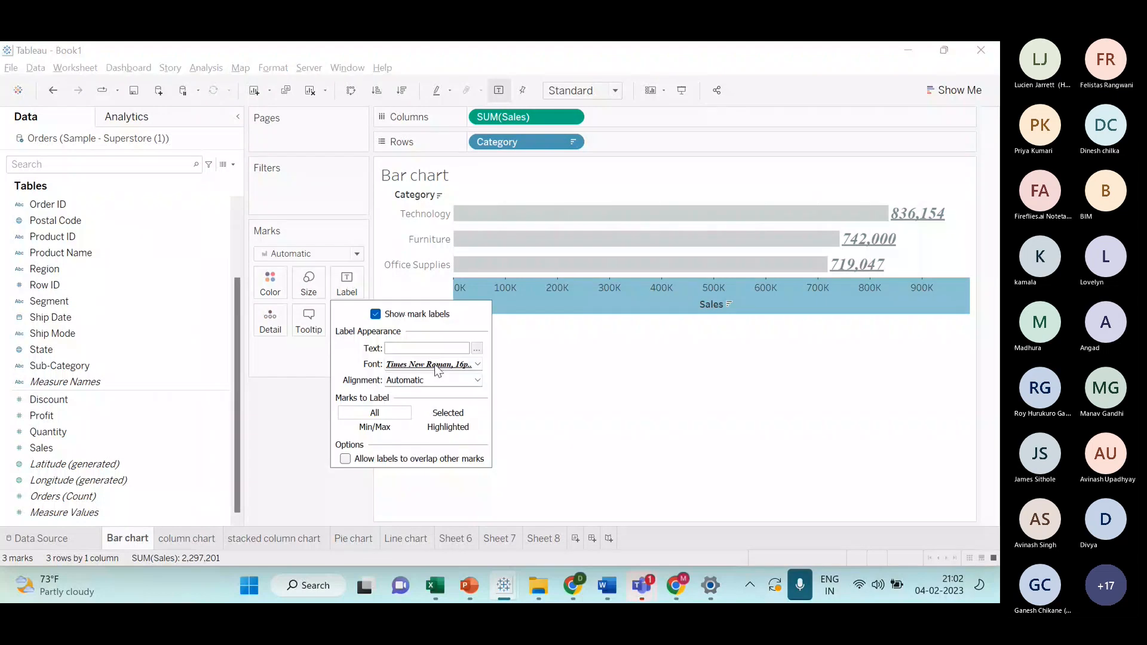
left_click(431, 363)
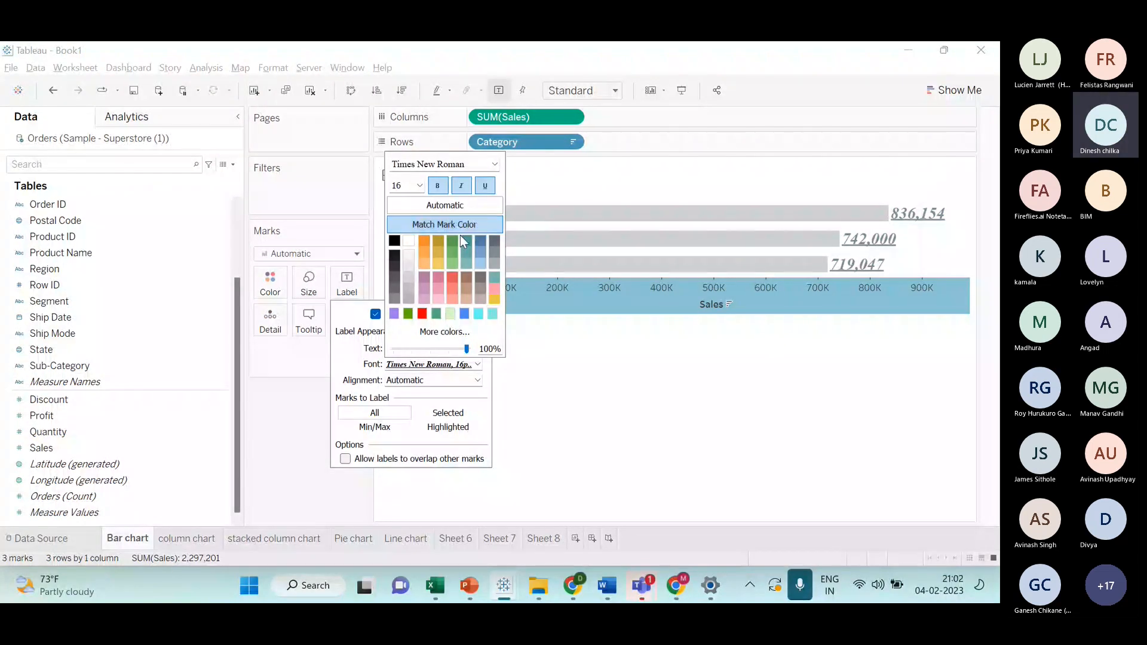
- Color the bar chart's marks teal and set the mark labels' font color to Match Mark Color
left_click(285, 292)
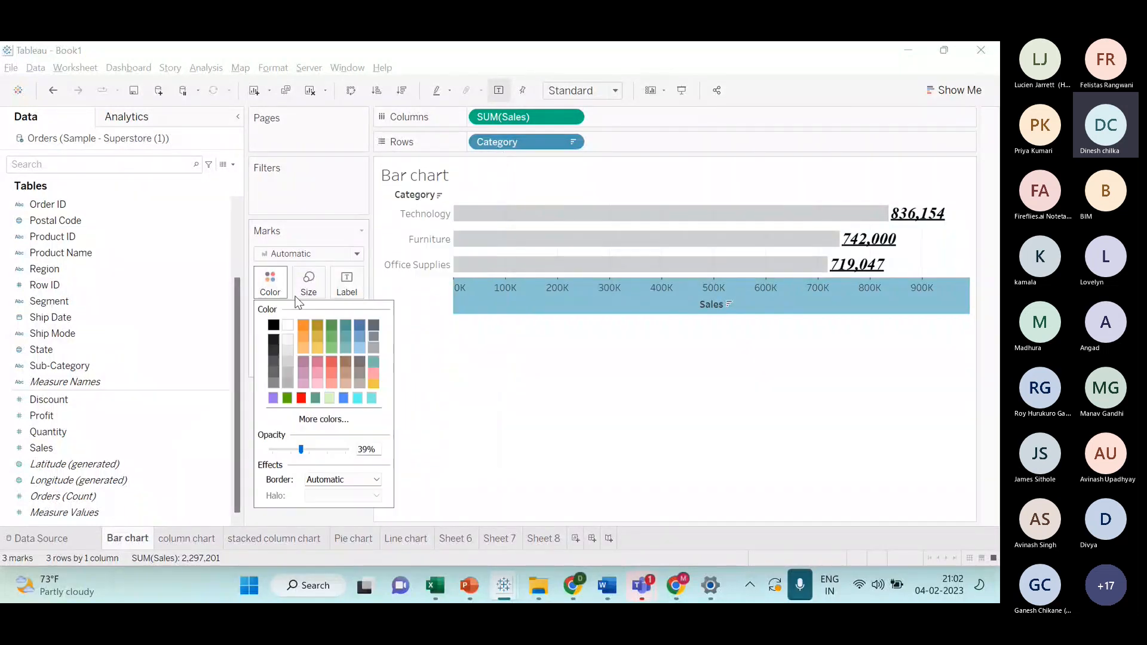
left_click(346, 336)
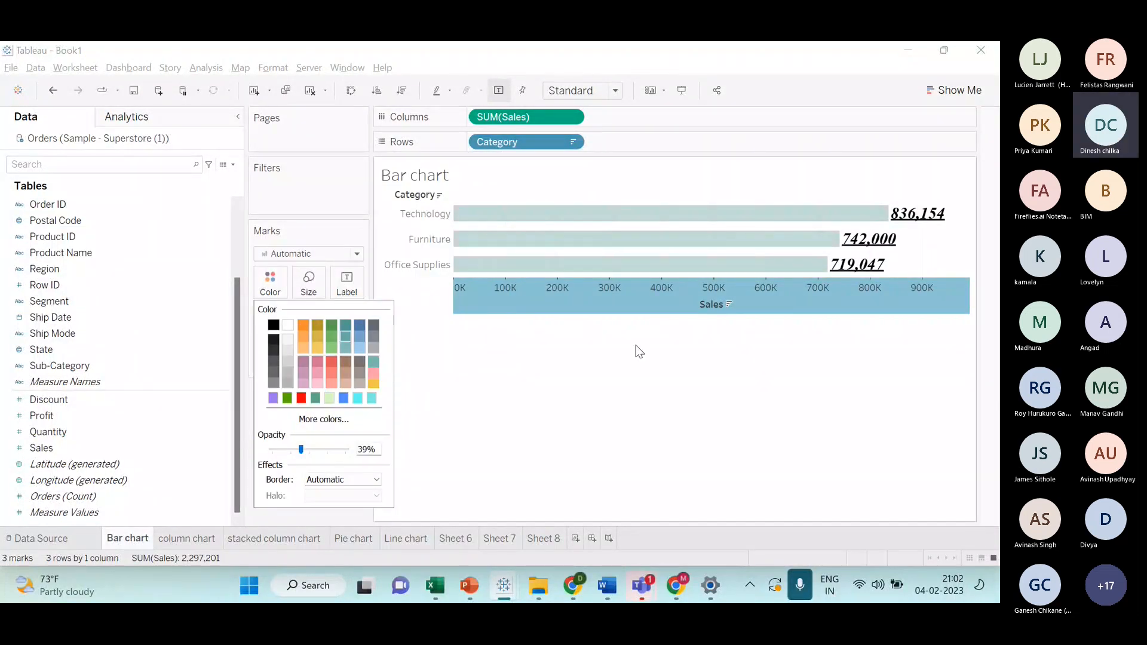
left_click(369, 289)
left_click(352, 285)
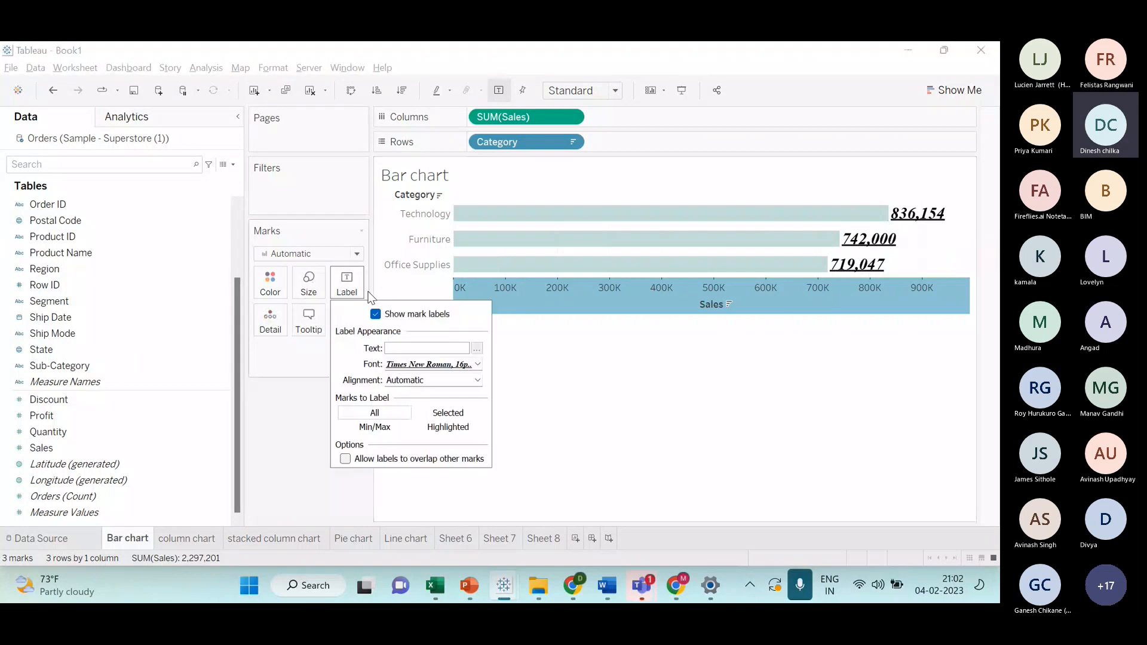
left_click(420, 377)
left_click(430, 365)
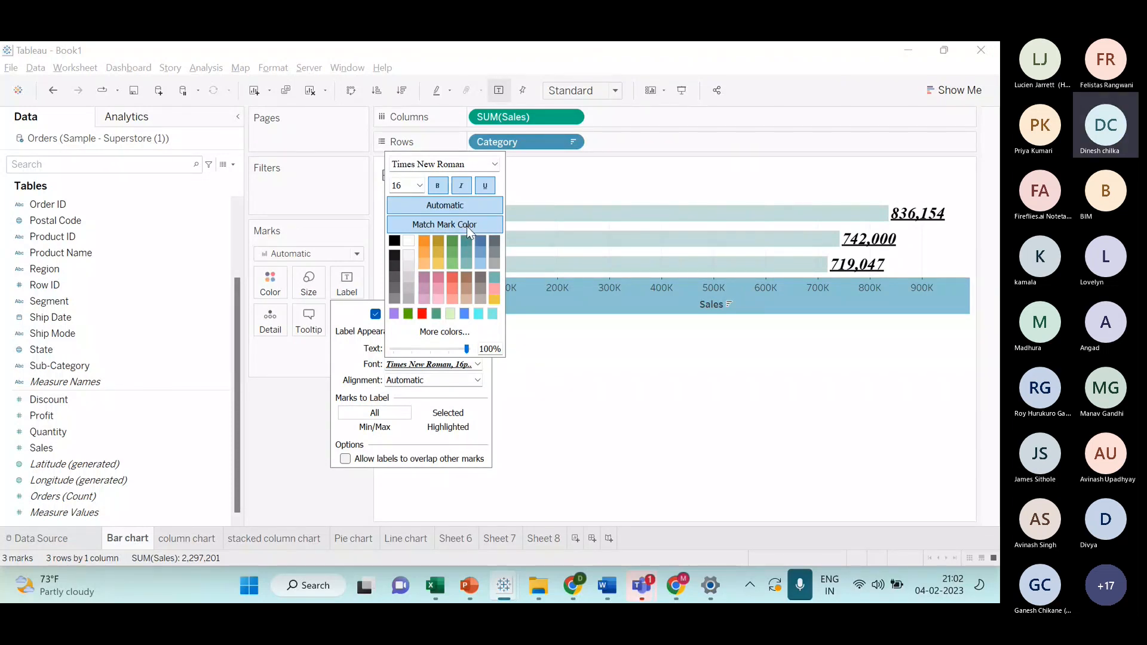
left_click(467, 226)
- Try gray-brown on the bar chart's marks and settle on red
left_click(270, 282)
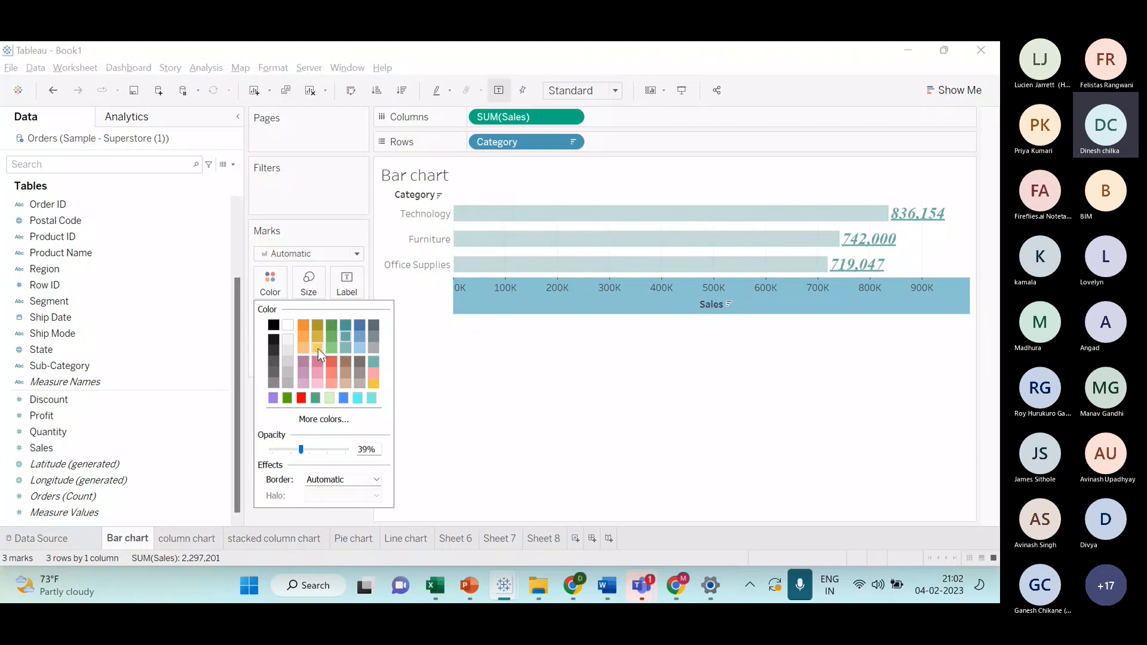
left_click(359, 373)
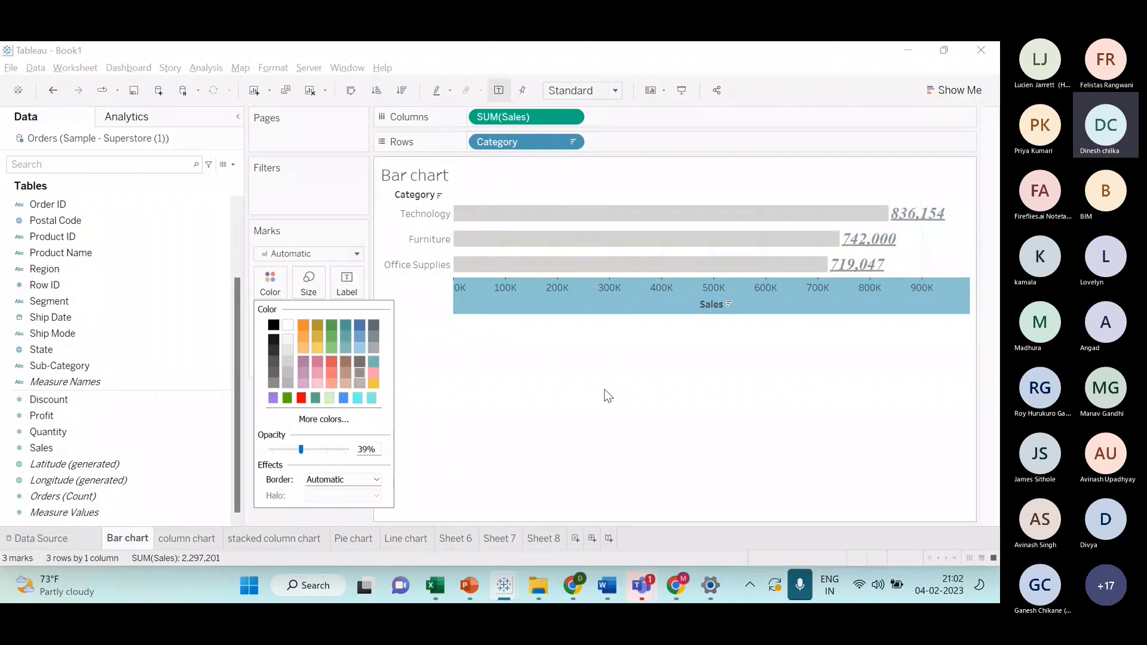
left_click(301, 398)
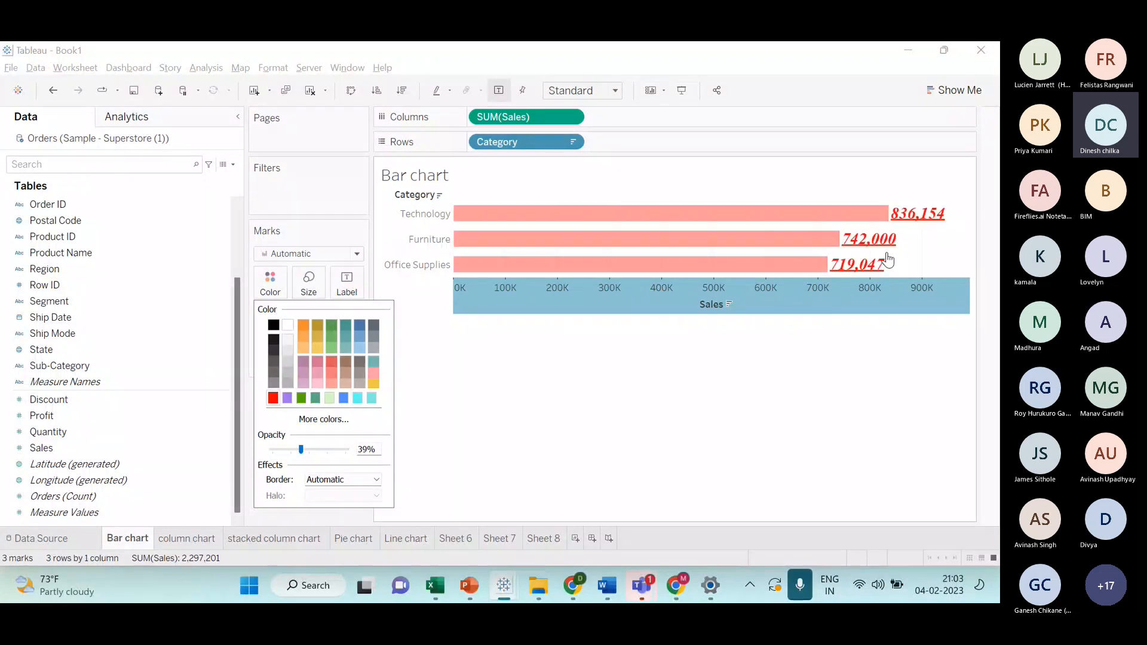
- Alternate the mark labels' font color between Automatic and Match Mark Color on the red bars, finishing on Automatic
left_click(358, 287)
left_click(427, 365)
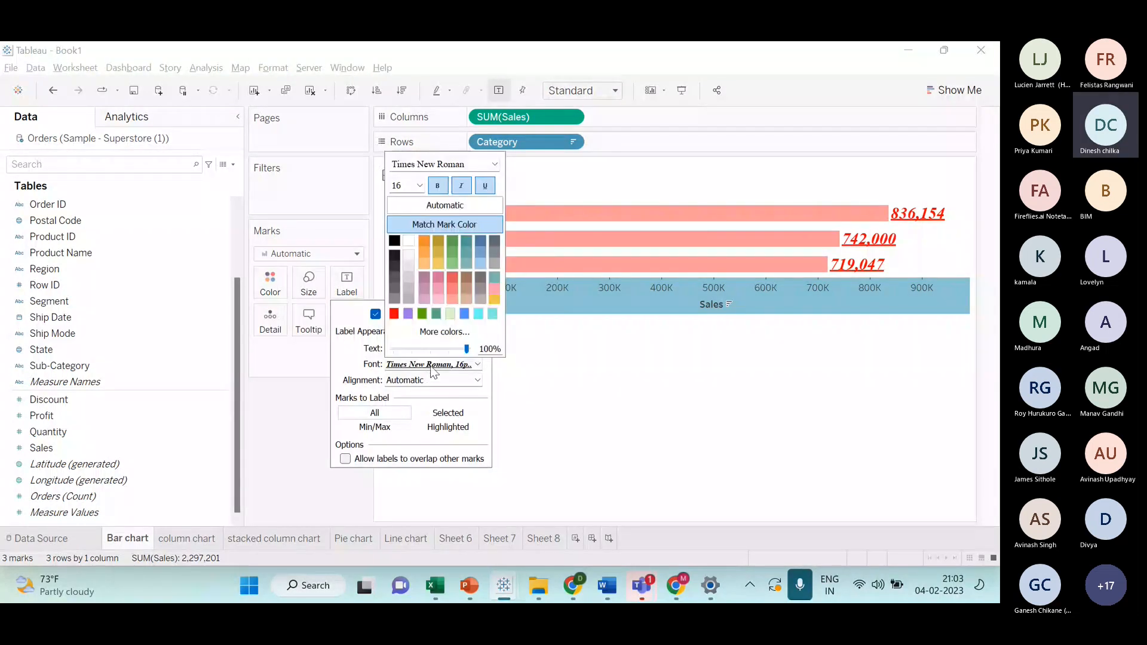
left_click(445, 206)
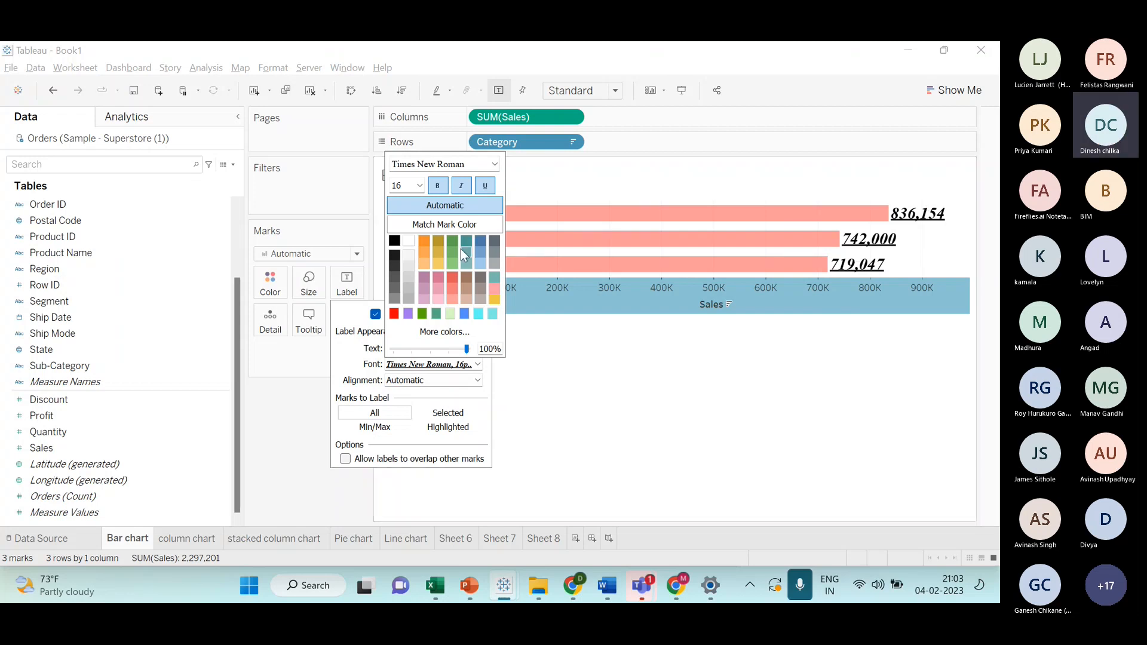
left_click(460, 225)
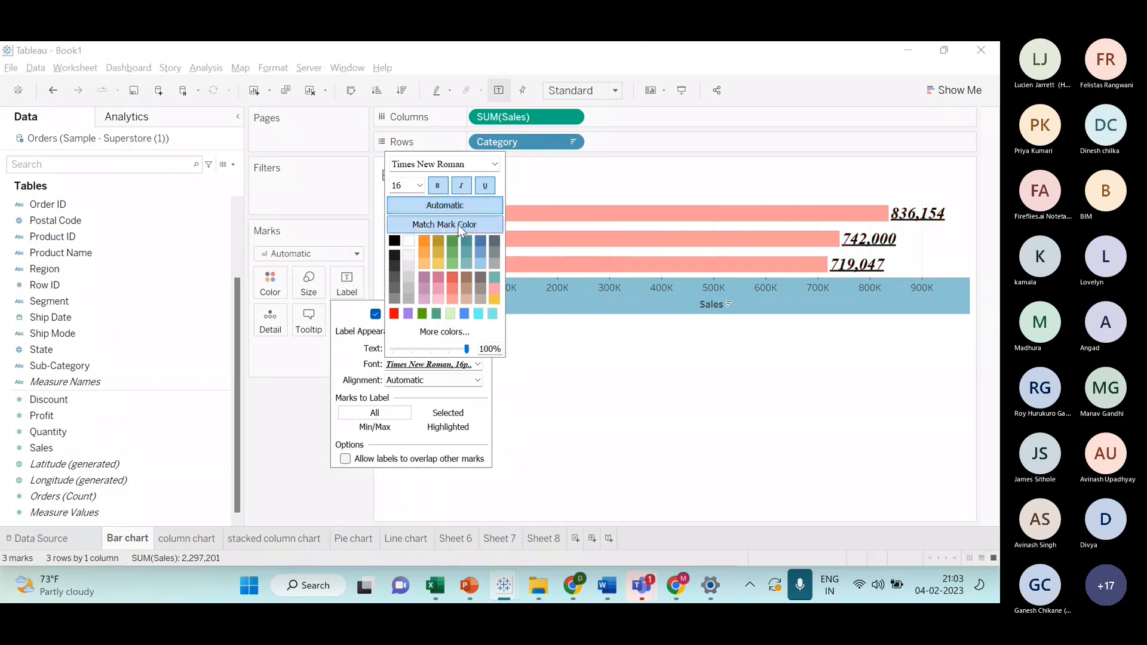
left_click(470, 211)
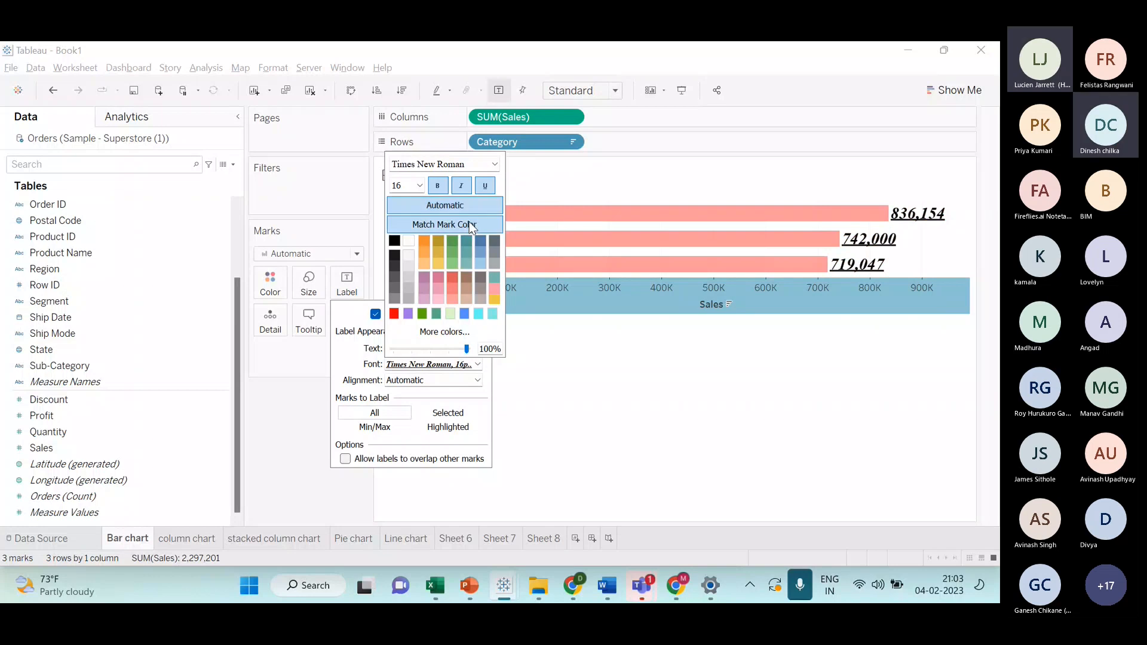
left_click(473, 219)
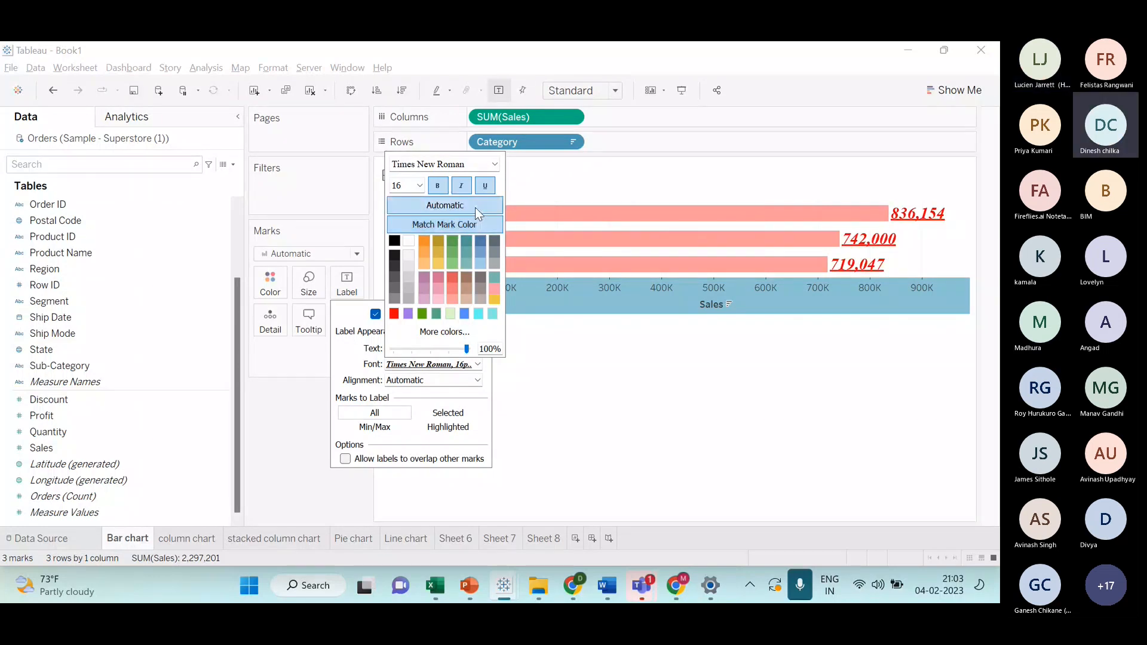
left_click(475, 206)
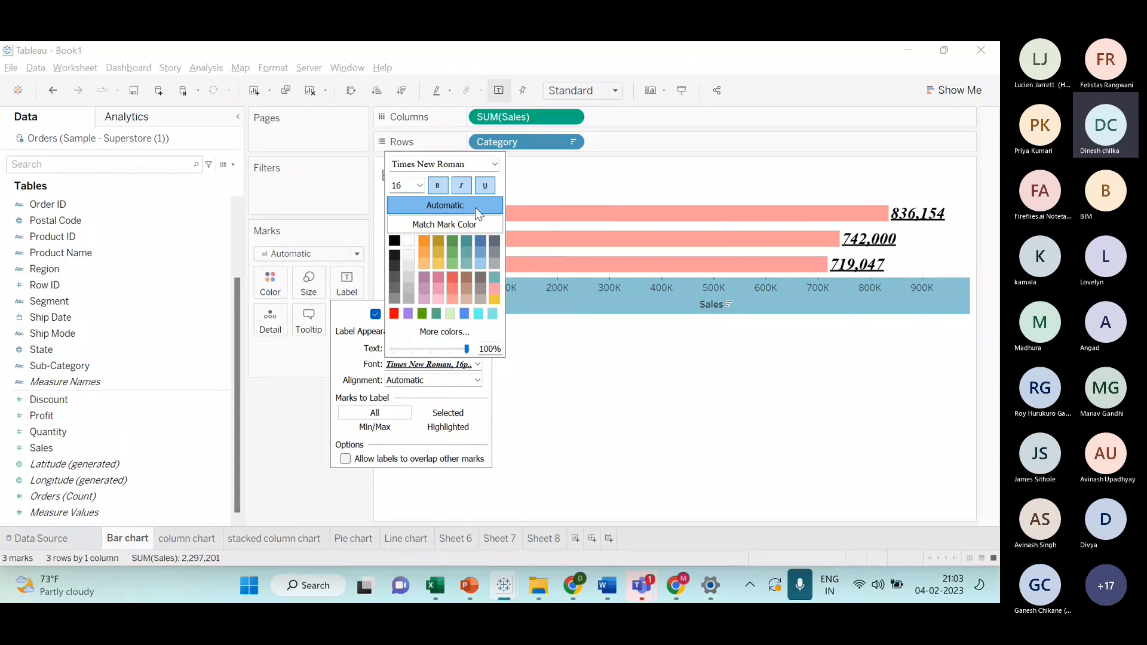
- Try teal, tan and turquoise as the font color of the bar chart's mark labels
left_click(465, 264)
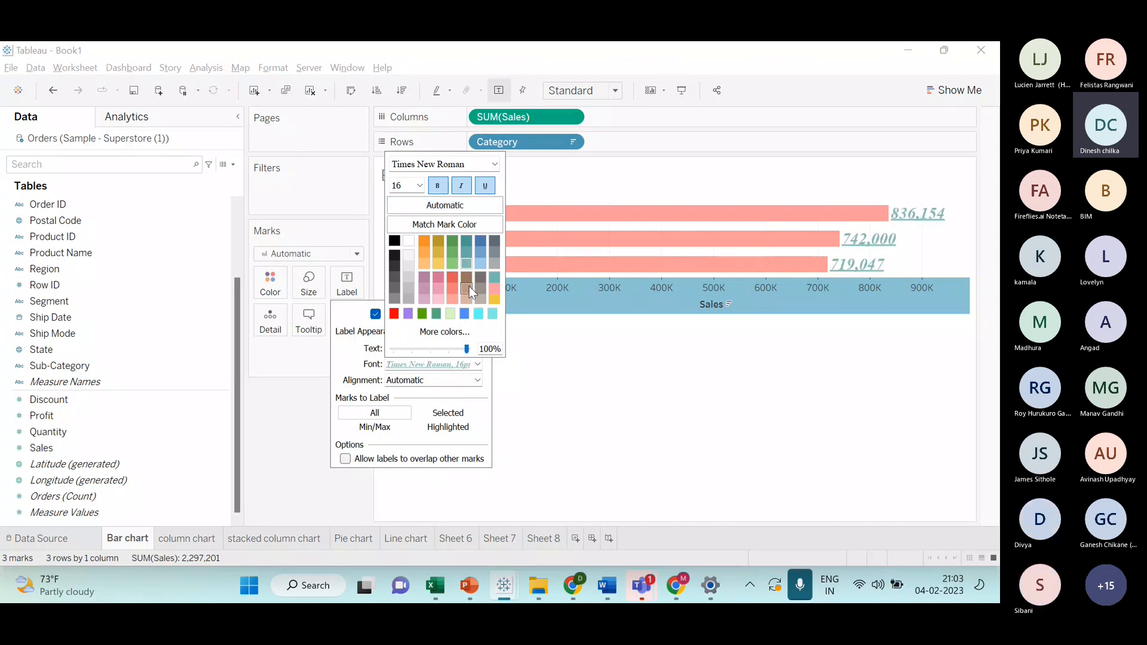
left_click(467, 288)
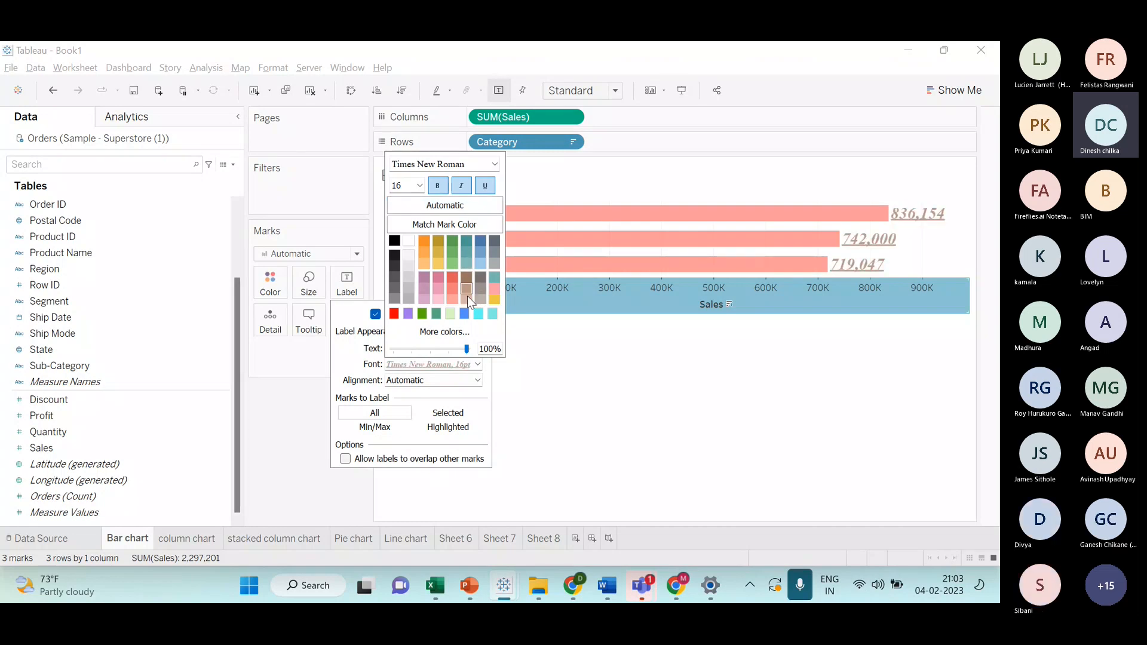
left_click(499, 313)
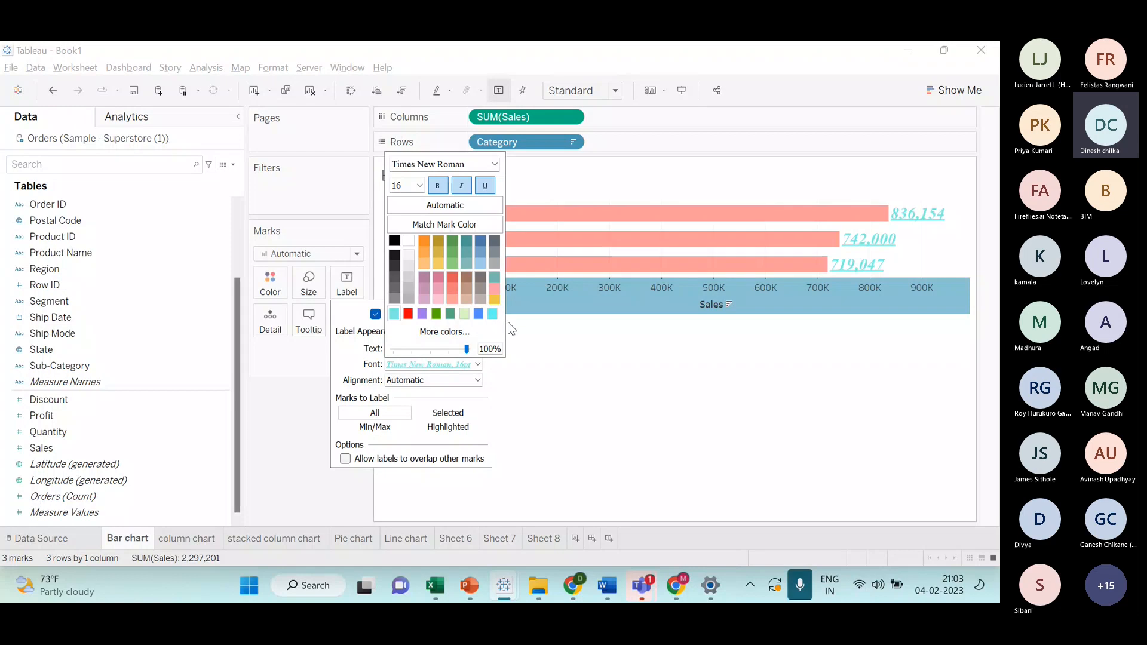
left_click(533, 347)
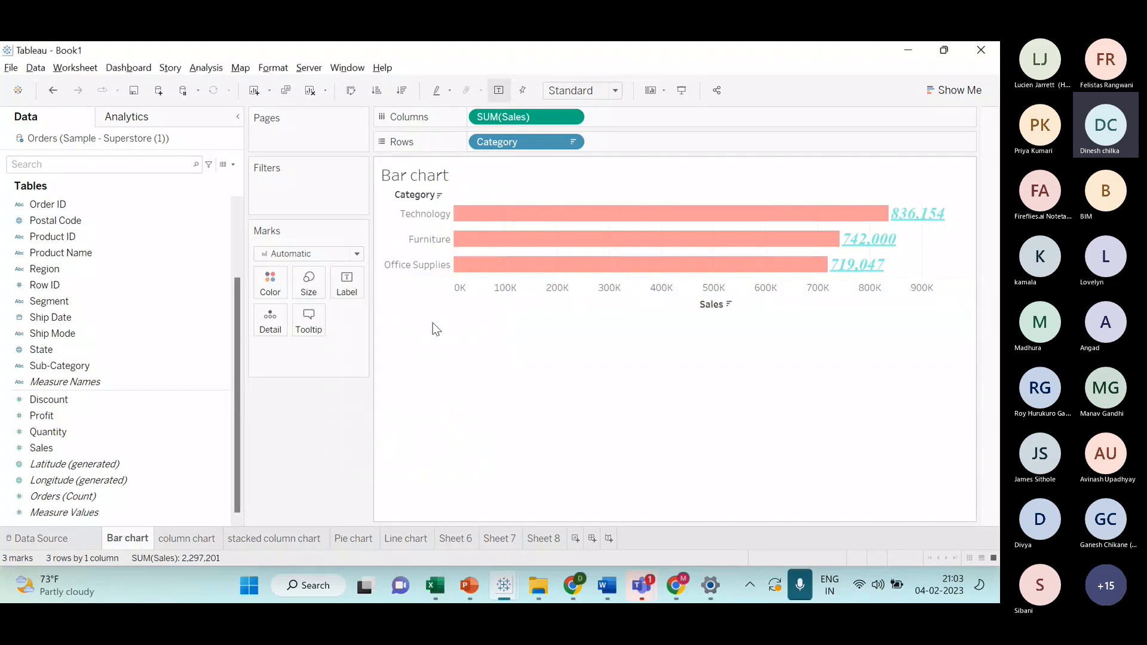
- Review the mark labels' font and size choices, try brown as their font color, and set it to red
left_click(363, 292)
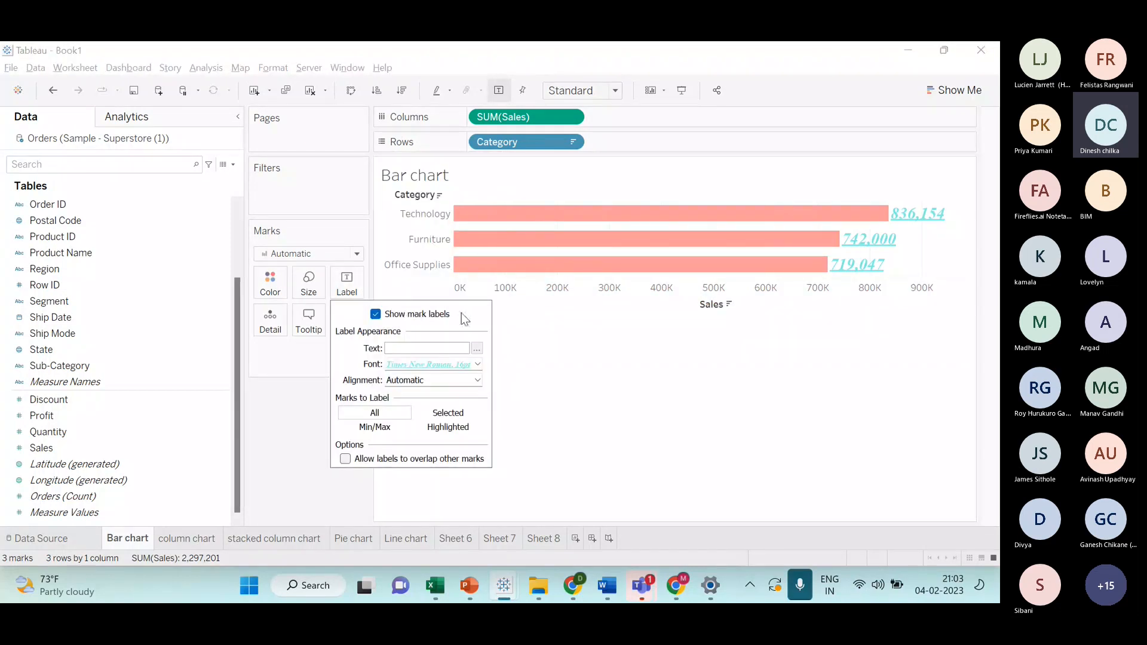
left_click(478, 365)
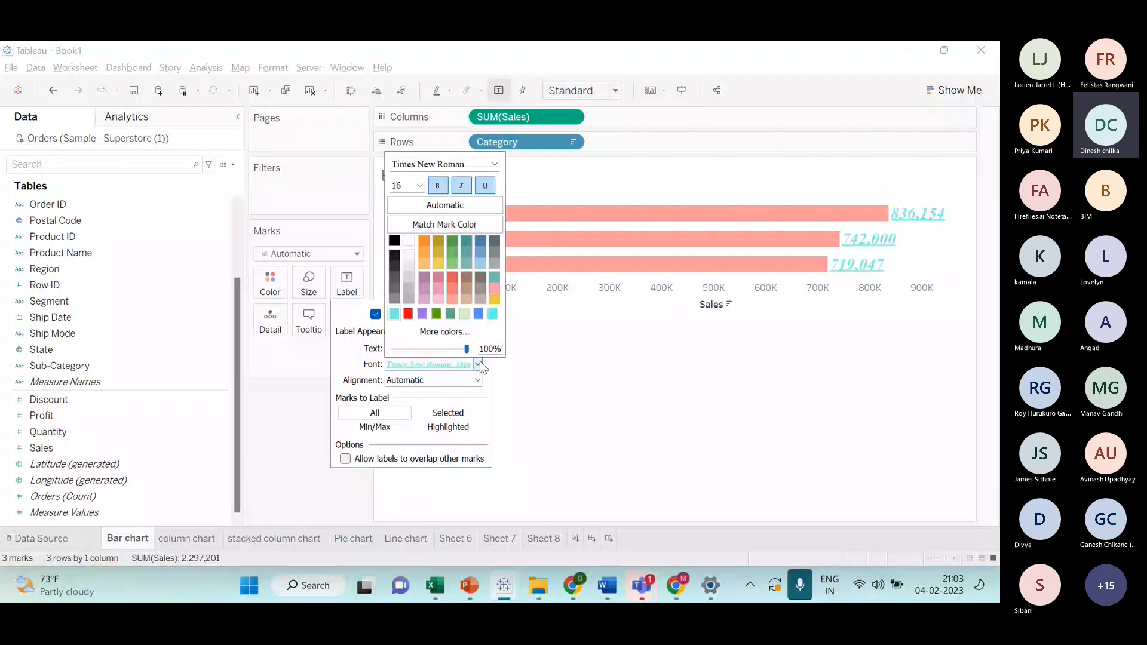
left_click(494, 164)
left_click(494, 163)
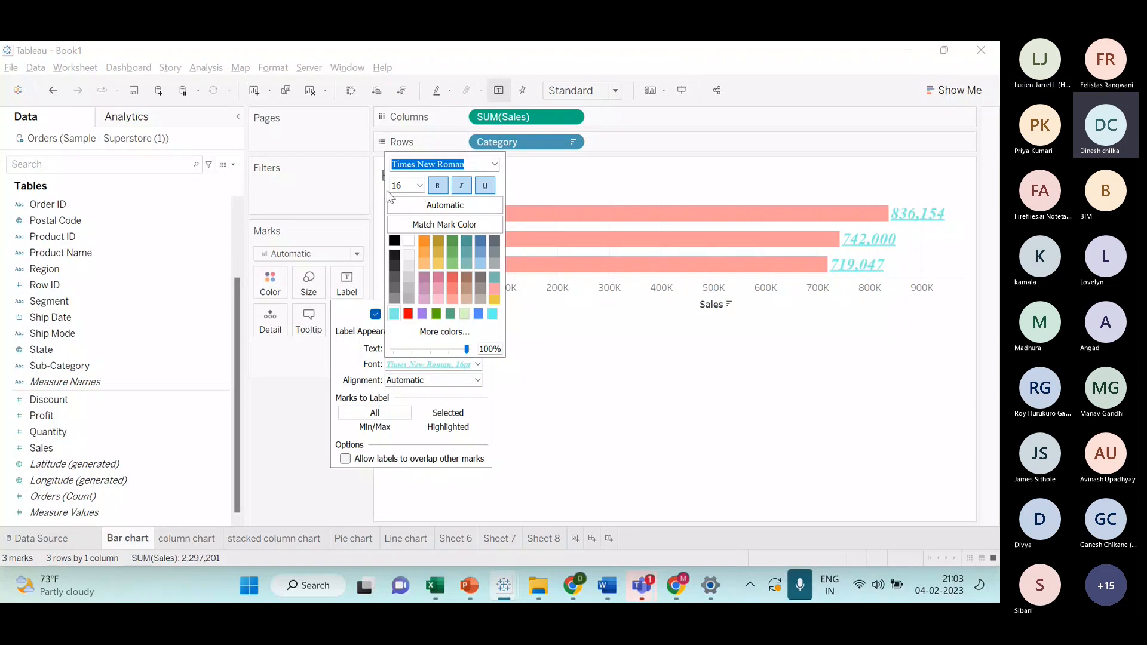
left_click(406, 187)
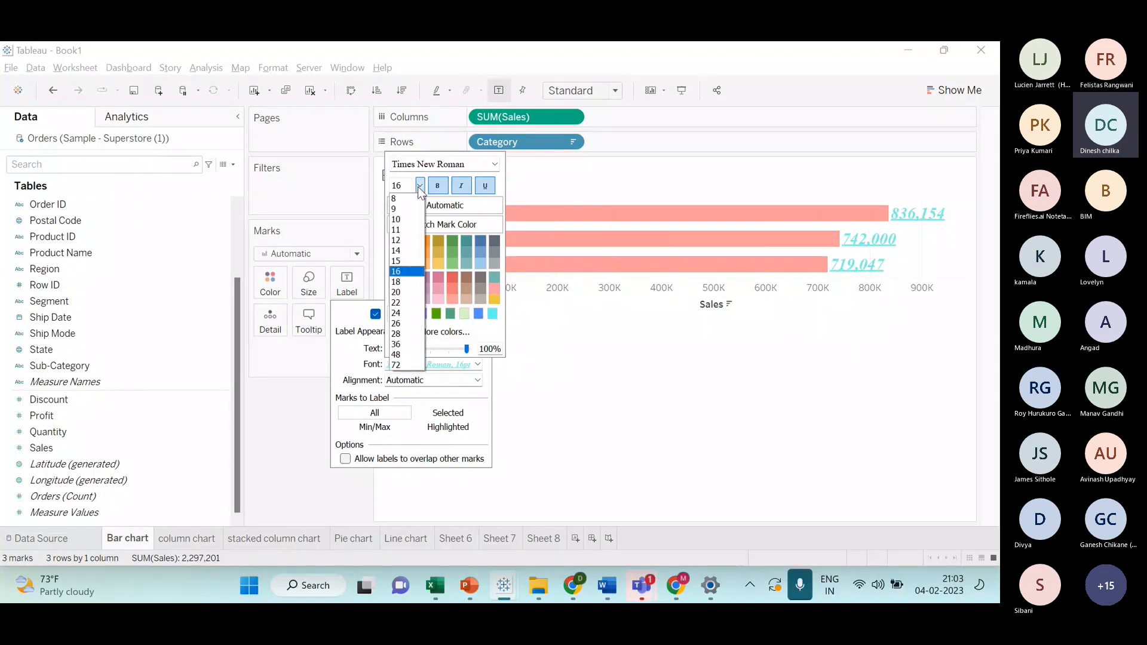
left_click(420, 186)
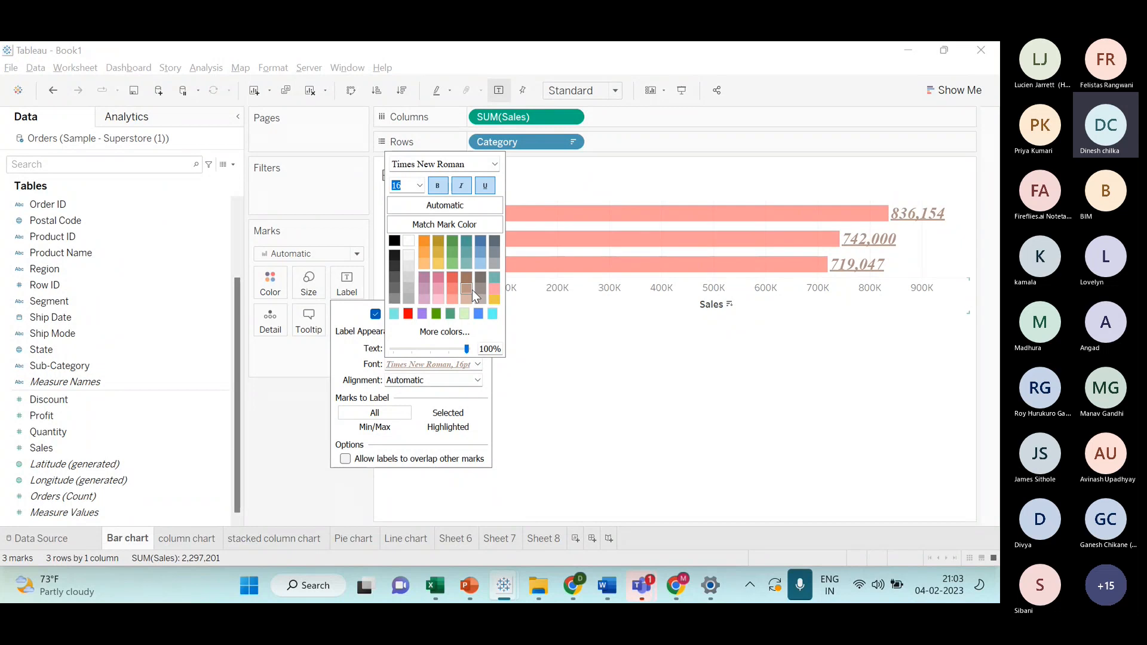
left_click(409, 314)
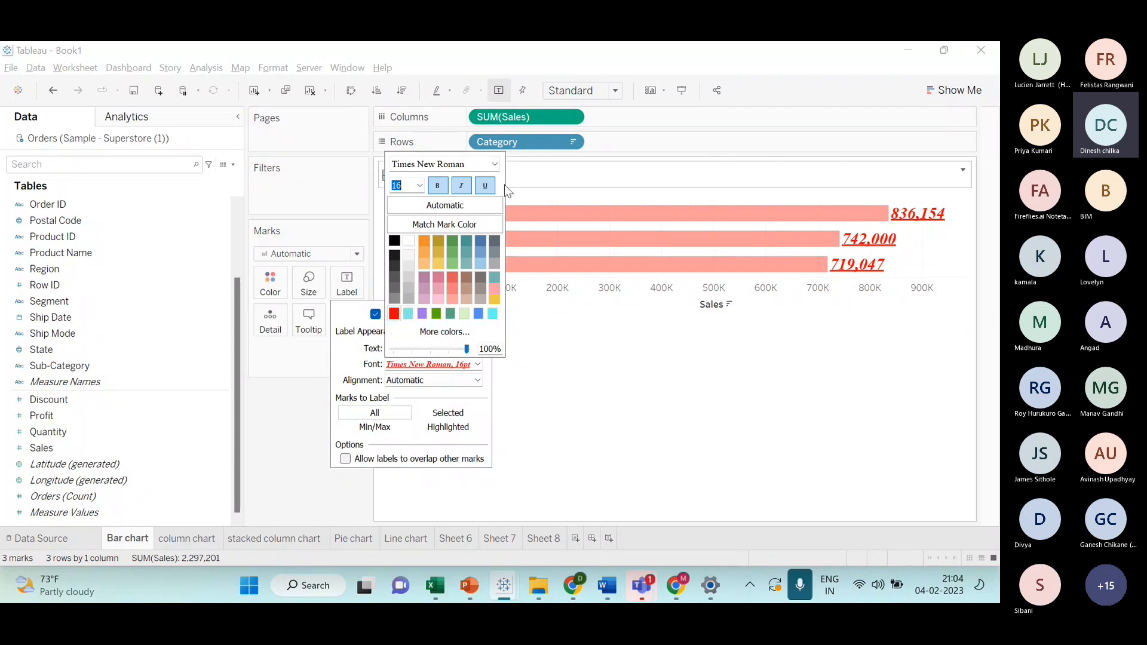
left_click(523, 174)
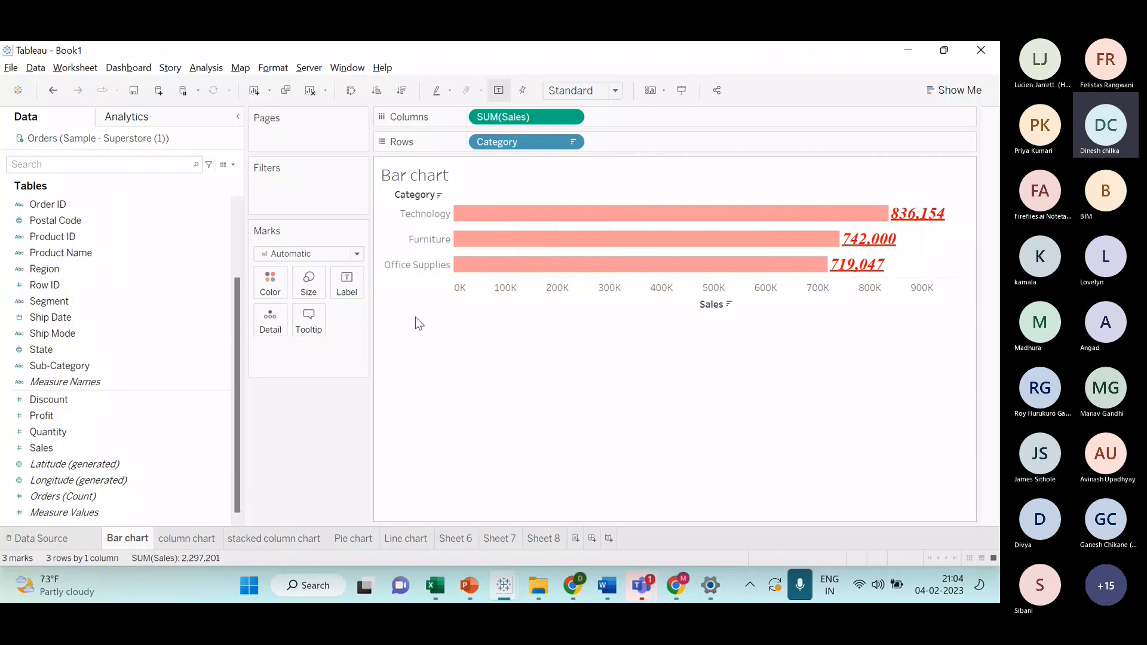
- Switch to the Teams meeting window and check it for participant responses
key("alt+Tab")
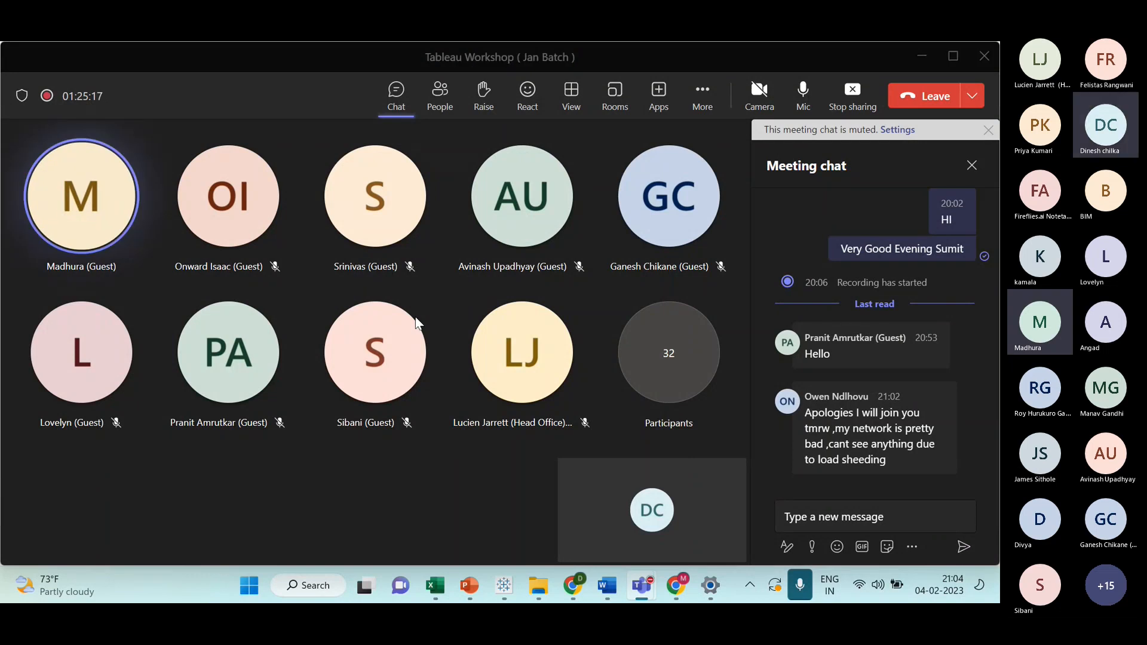
- Switch back to Tableau and try different opacities for the mark labels' font color, from 91% through 100% down to 48%
key("alt+Tab")
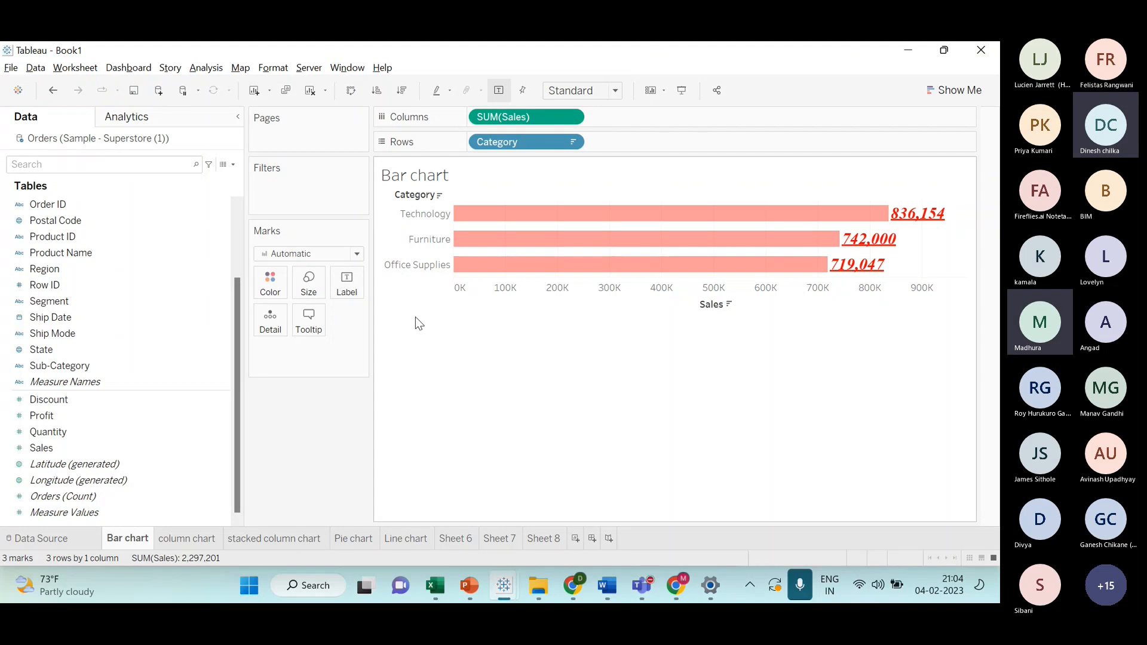
left_click(345, 280)
left_click(473, 364)
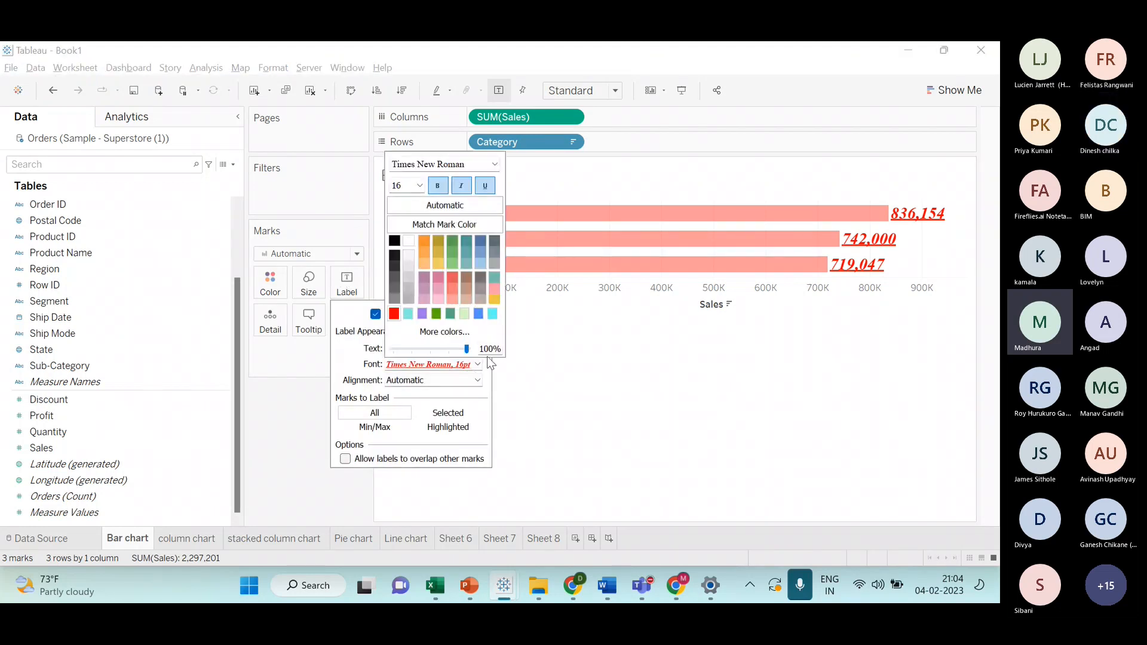
mouse_move(466, 352)
left_mouse_down()
mouse_move(403, 354)
mouse_move(460, 353)
left_mouse_up()
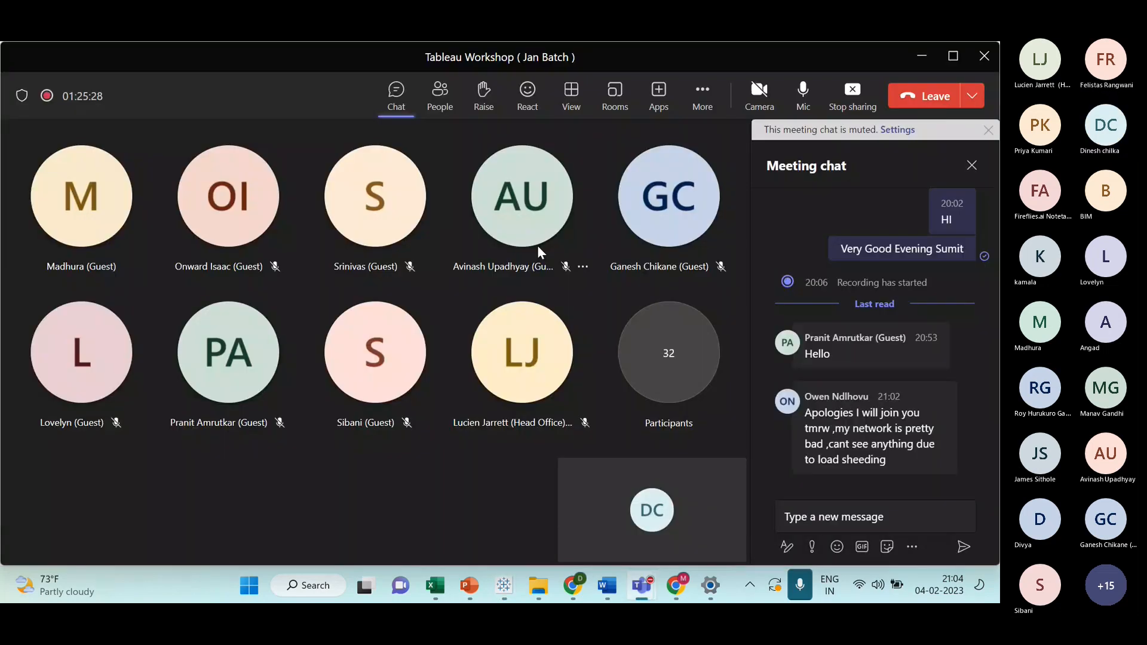
left_click(524, 296)
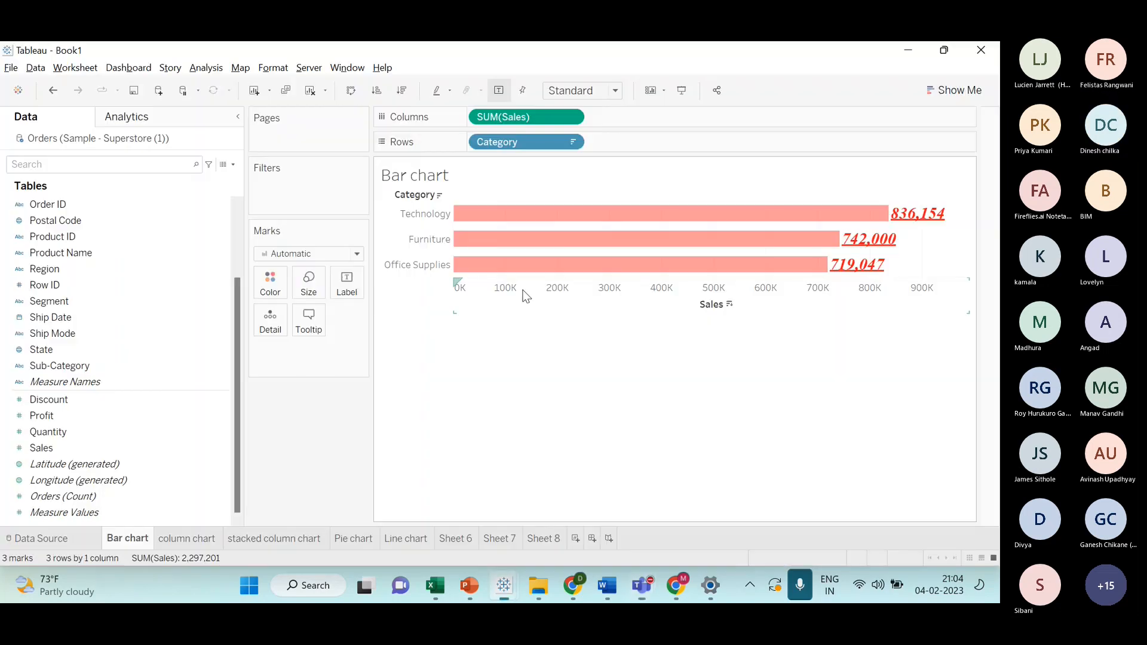
left_click(360, 289)
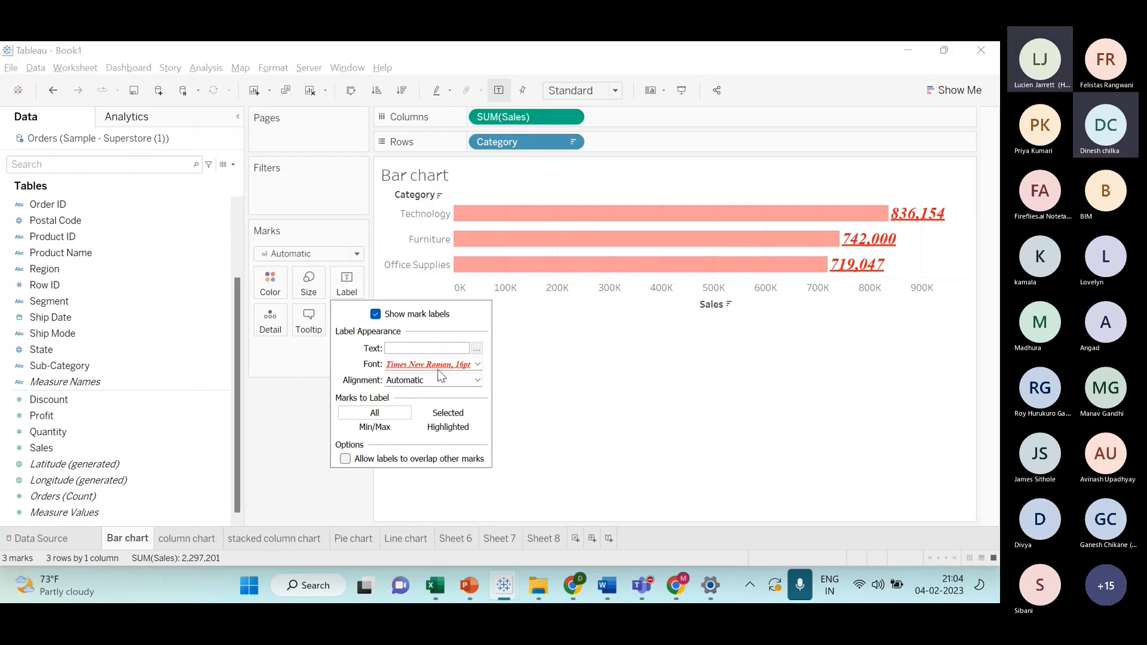
left_click(457, 364)
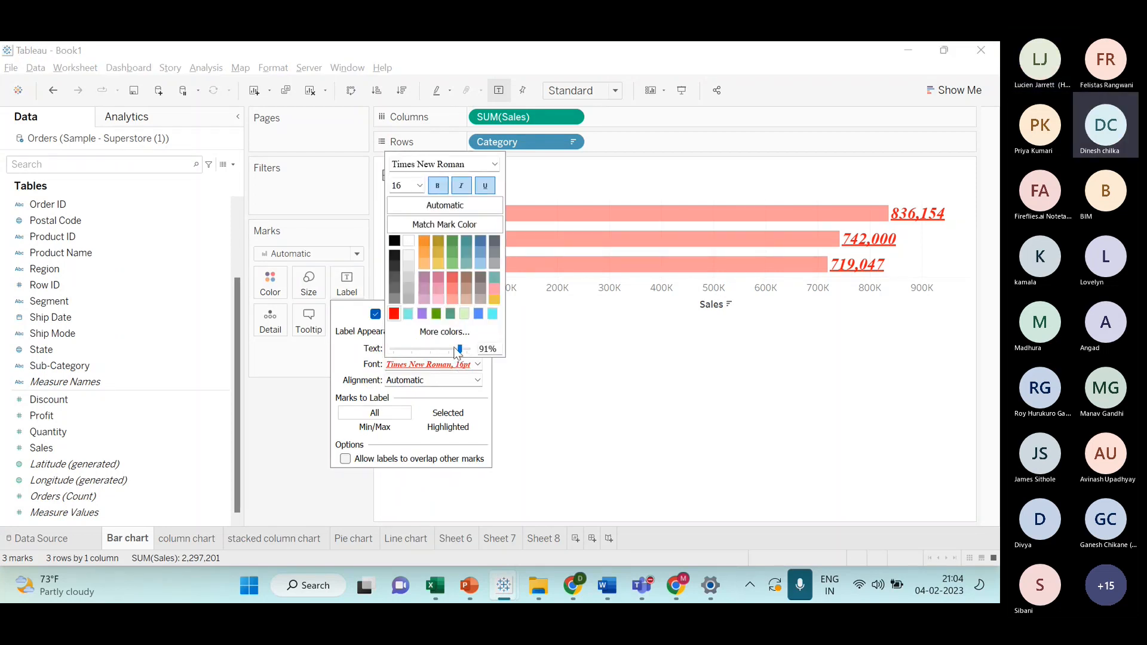
mouse_move(459, 349)
left_mouse_down()
mouse_move(394, 353)
mouse_move(469, 353)
left_mouse_up()
left_click_drag(469, 353, 428, 353)
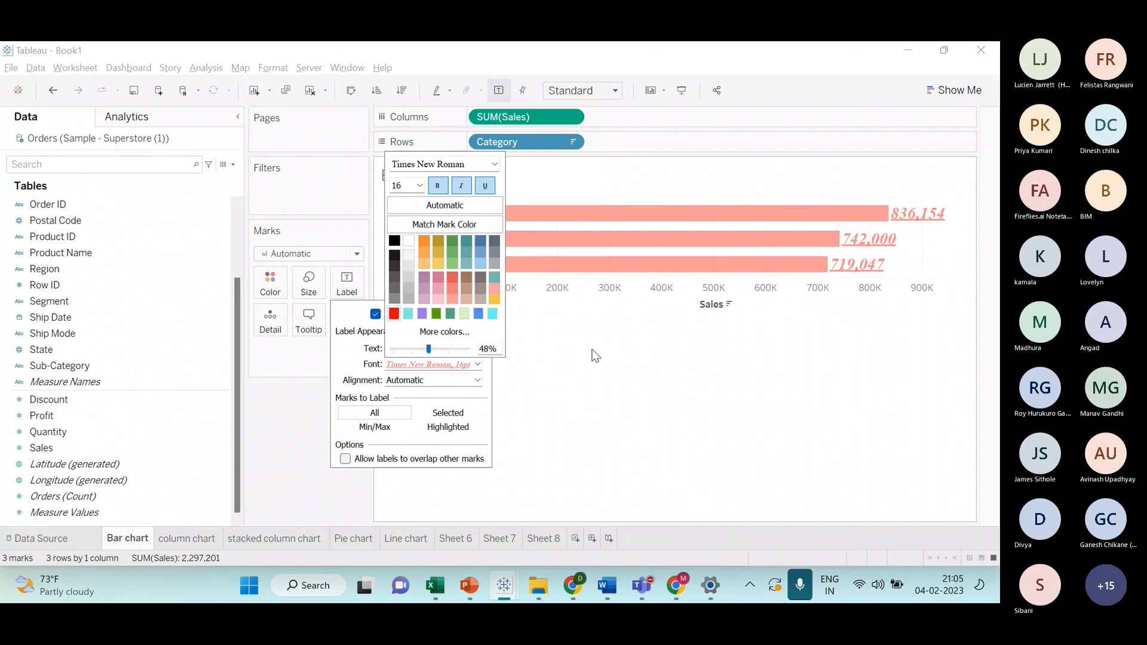
- Switch to the Teams meeting and mute all other participants
key("alt+Tab")
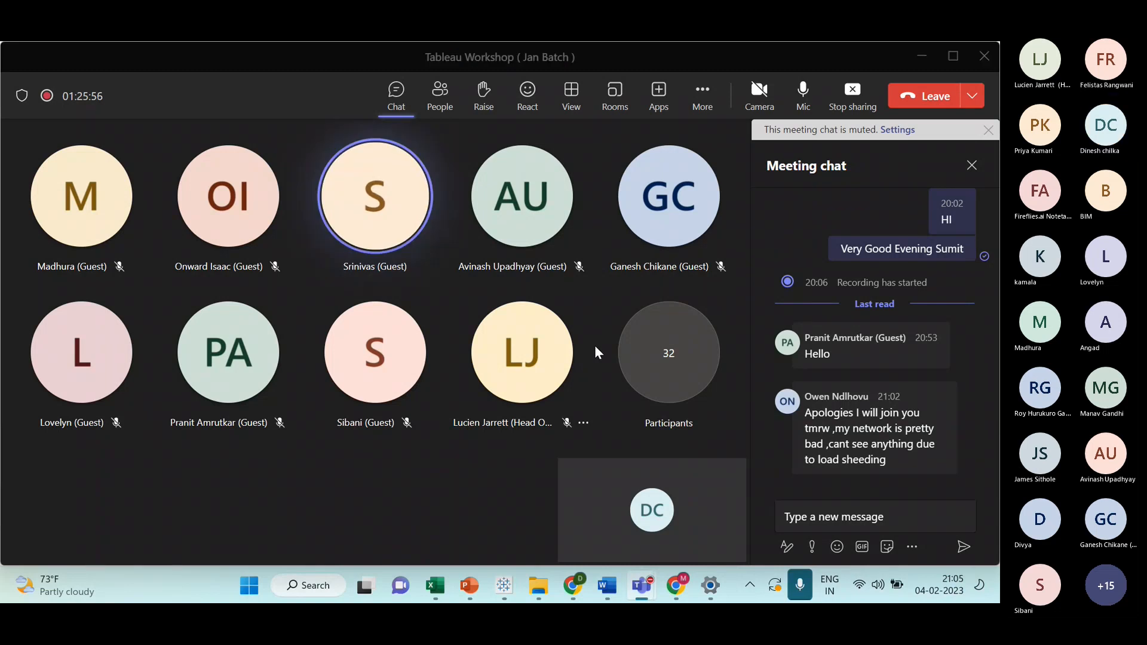
key("alt+Tab")
left_click(347, 284)
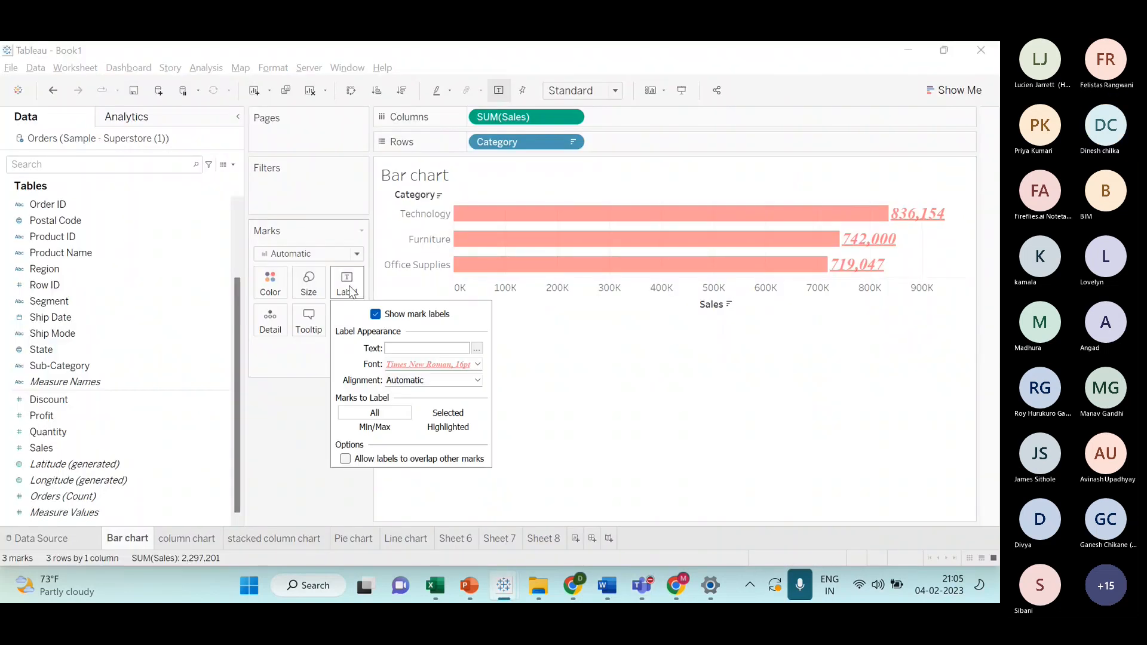
left_click(428, 366)
key("alt+Tab")
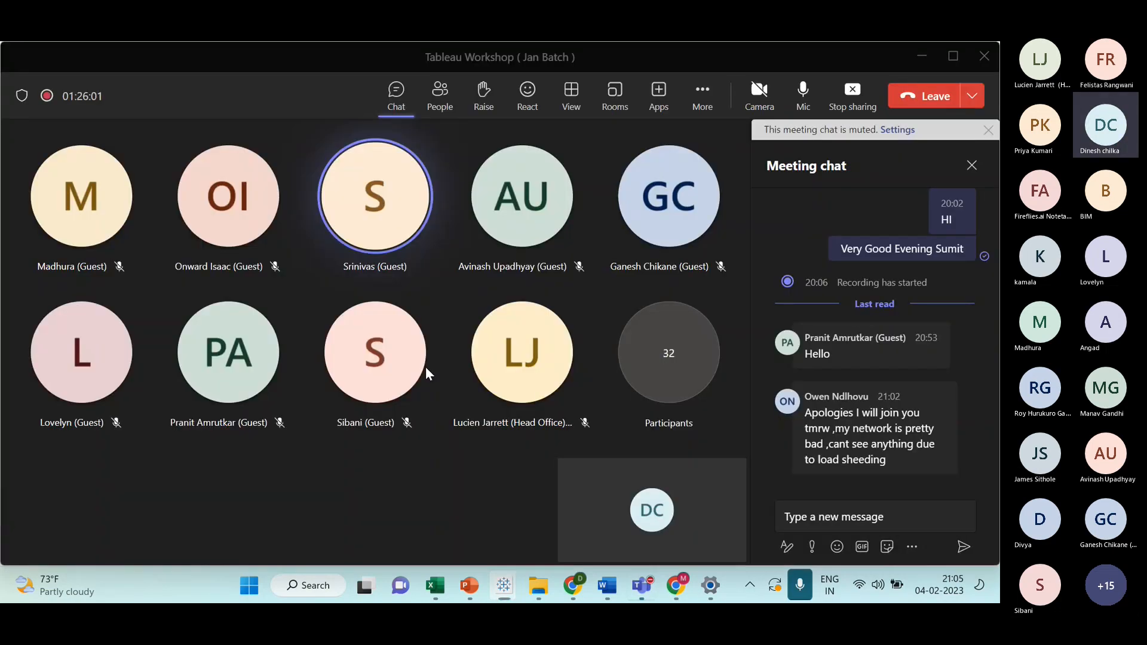
mouse_move(425, 367)
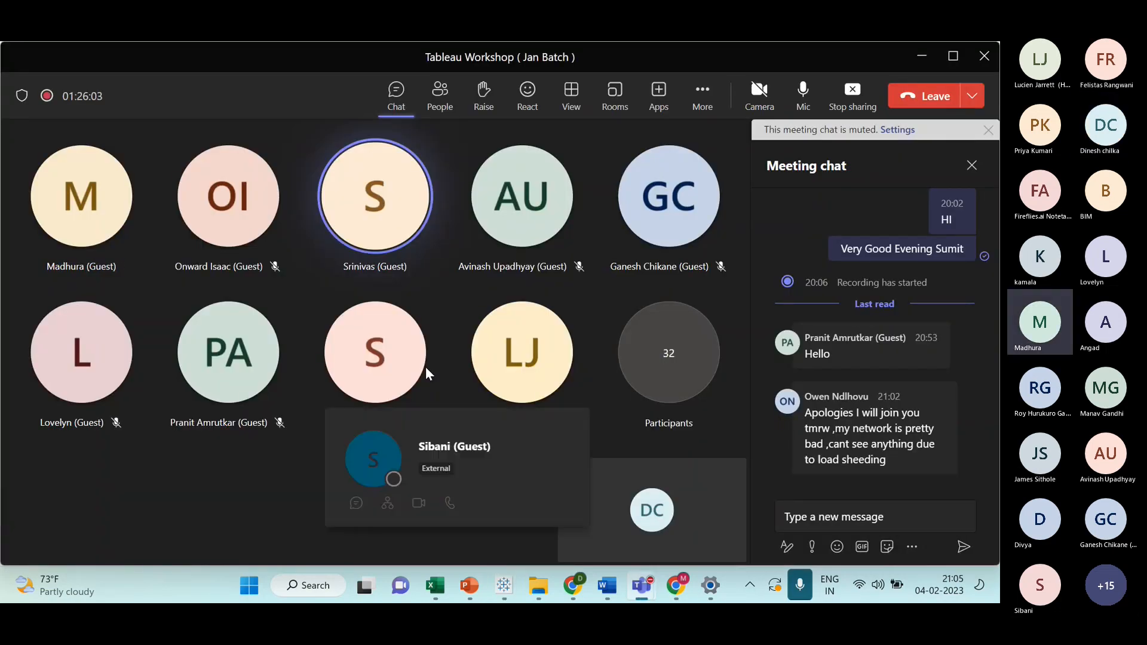
left_click(439, 95)
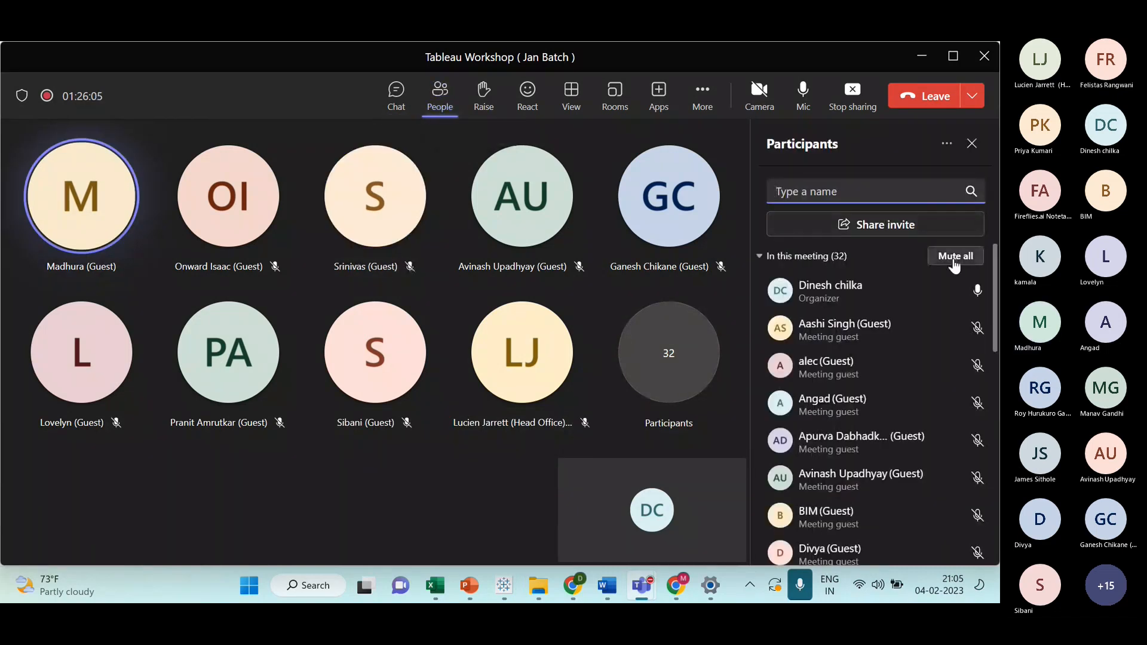
left_click(954, 258)
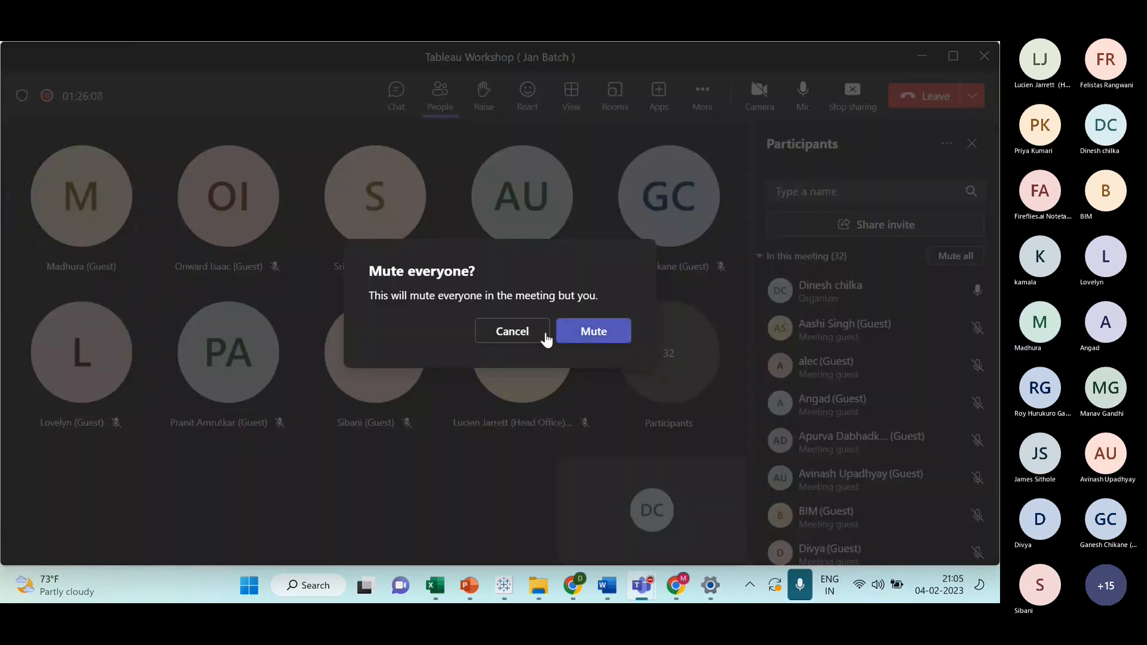
left_click(568, 329)
- Return to Tableau and vary the mark labels' font color opacity through 0%, 62% and 26%, finishing on 100%
key("alt+Tab")
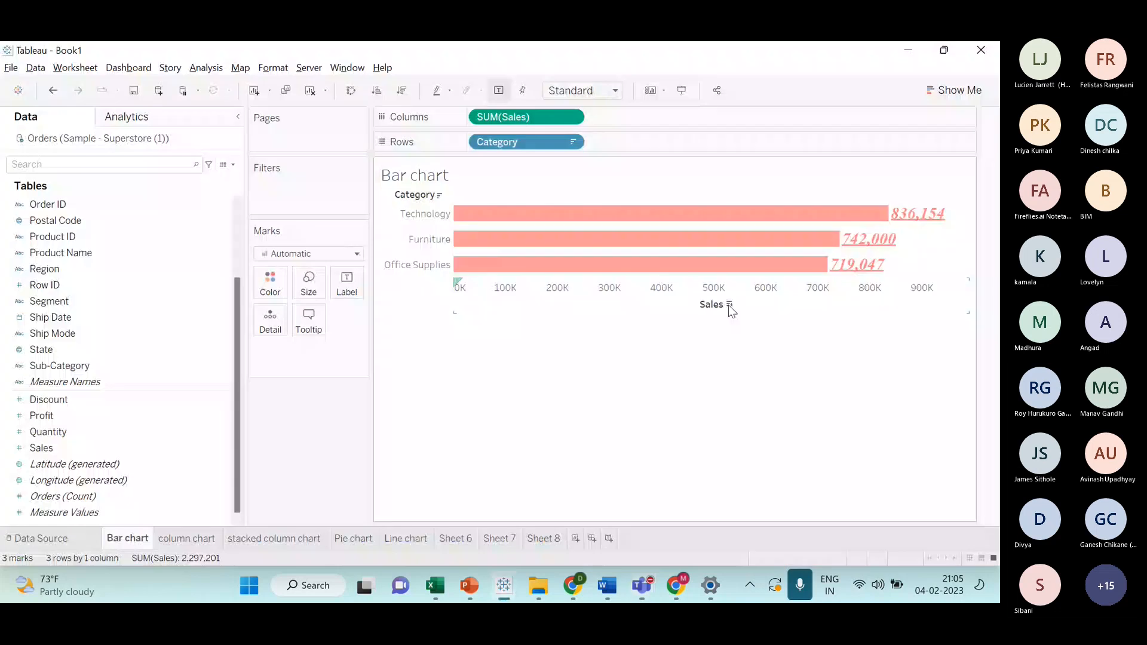
key("alt+Tab")
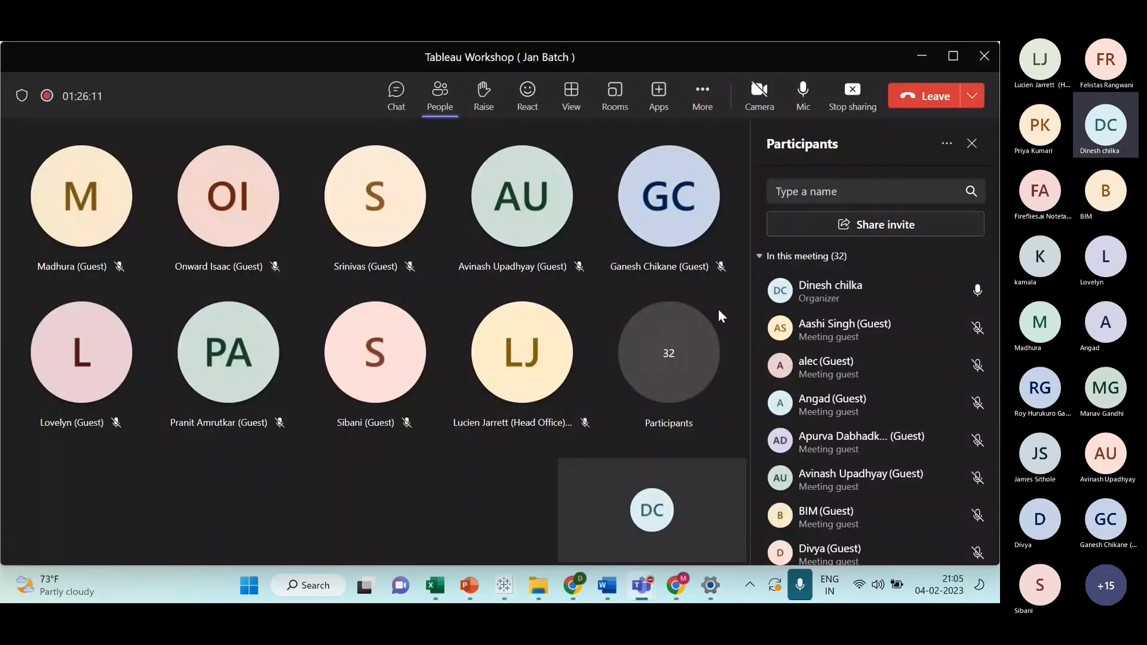
key("alt+Tab")
left_click(347, 284)
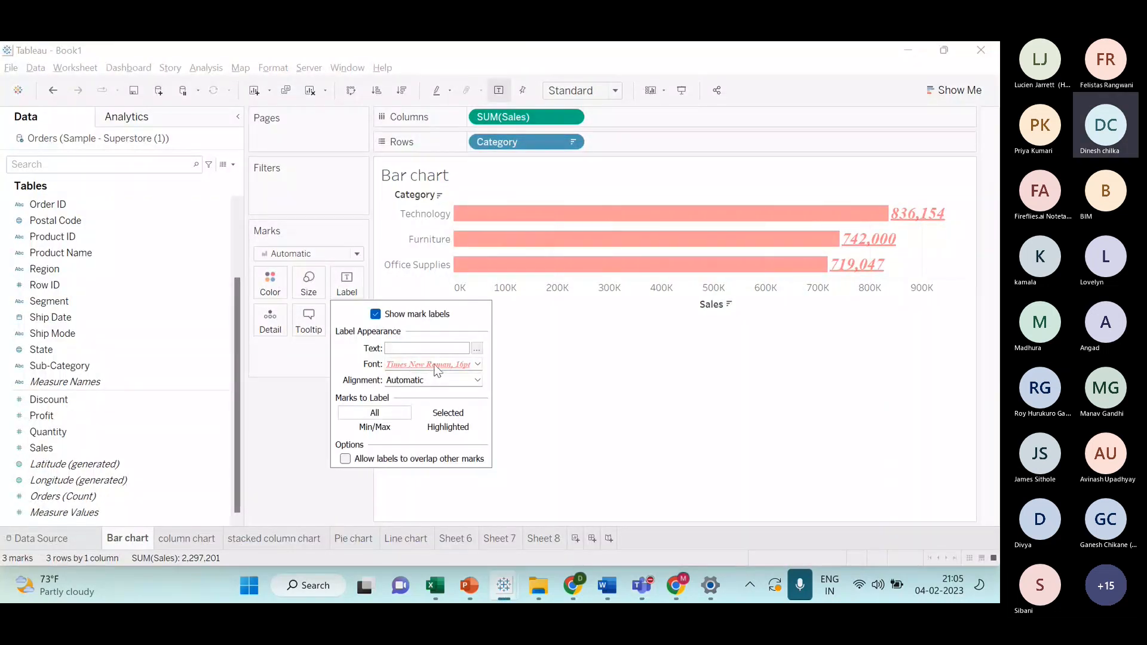
left_click(433, 365)
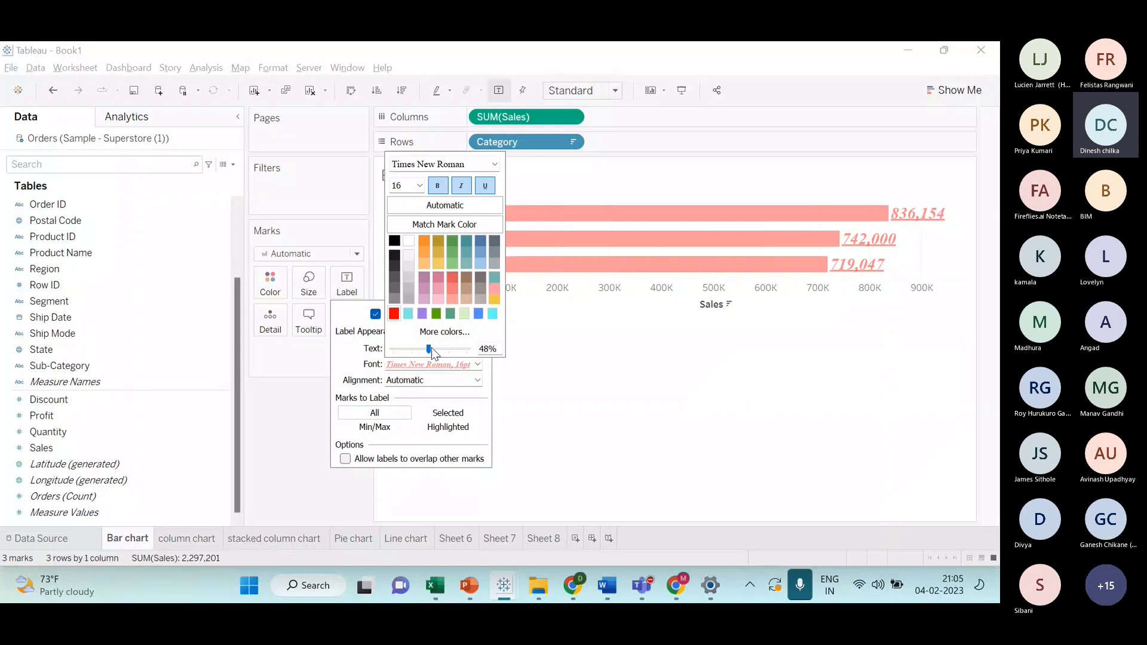
left_click_drag(429, 349, 393, 350)
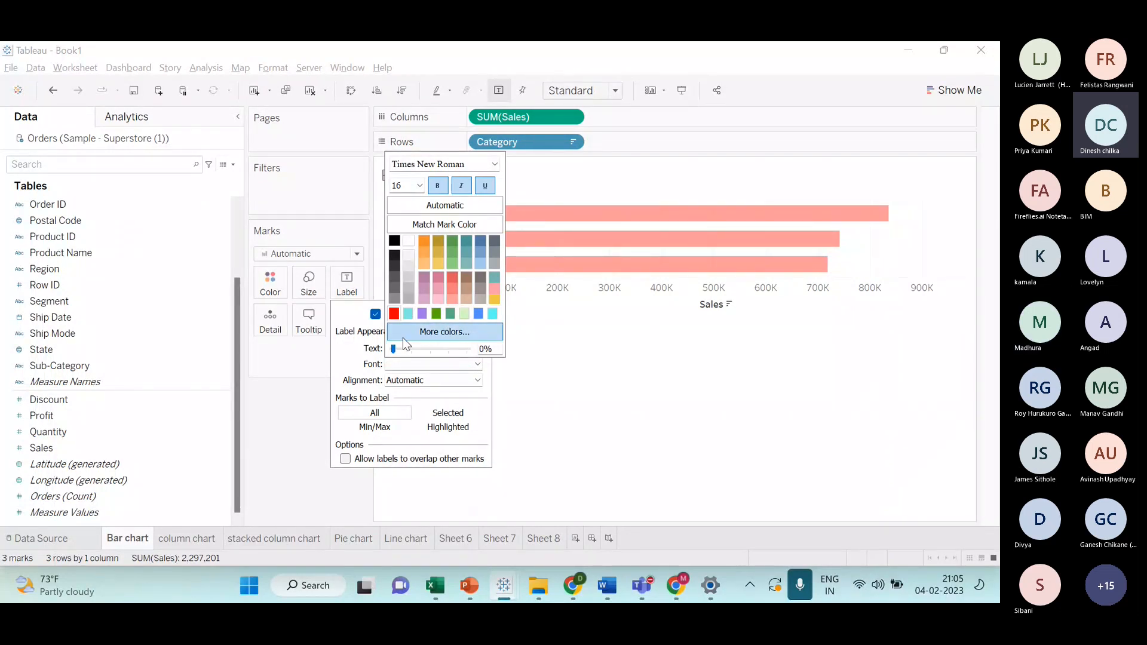
left_click_drag(393, 349, 439, 349)
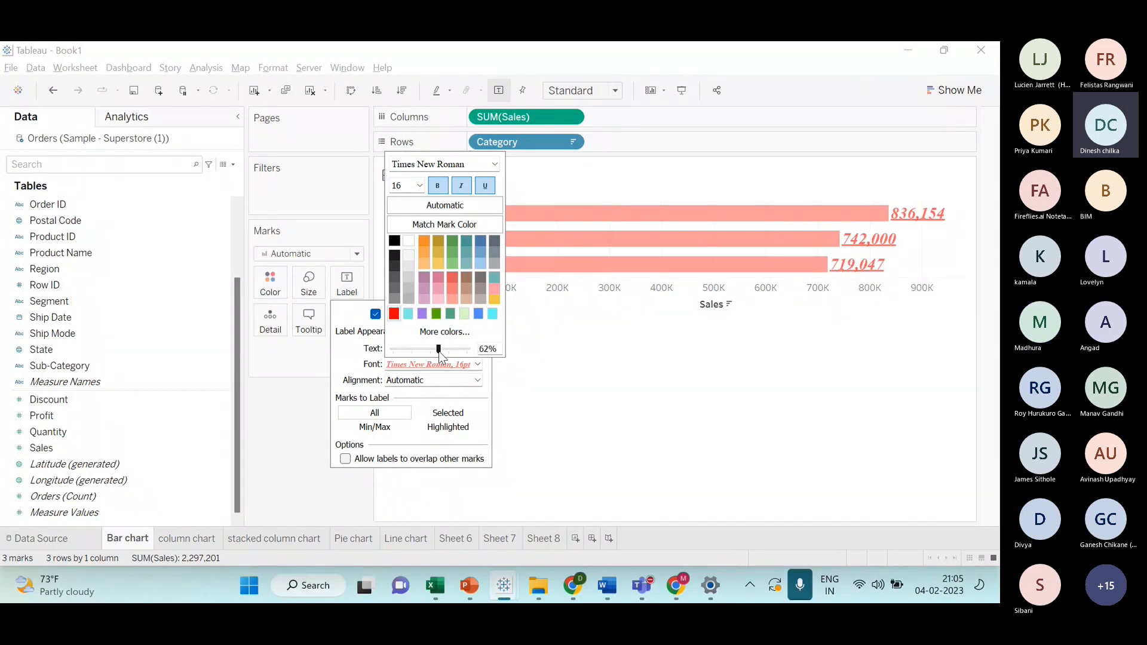
left_click_drag(438, 349, 412, 349)
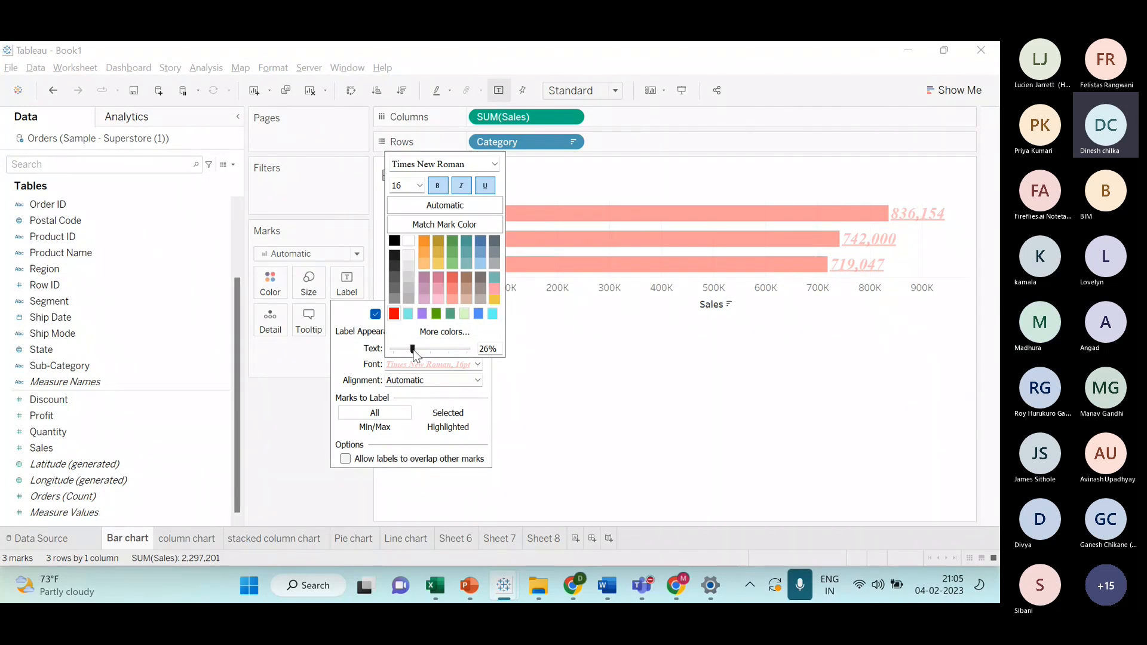
left_click_drag(413, 351, 648, 386)
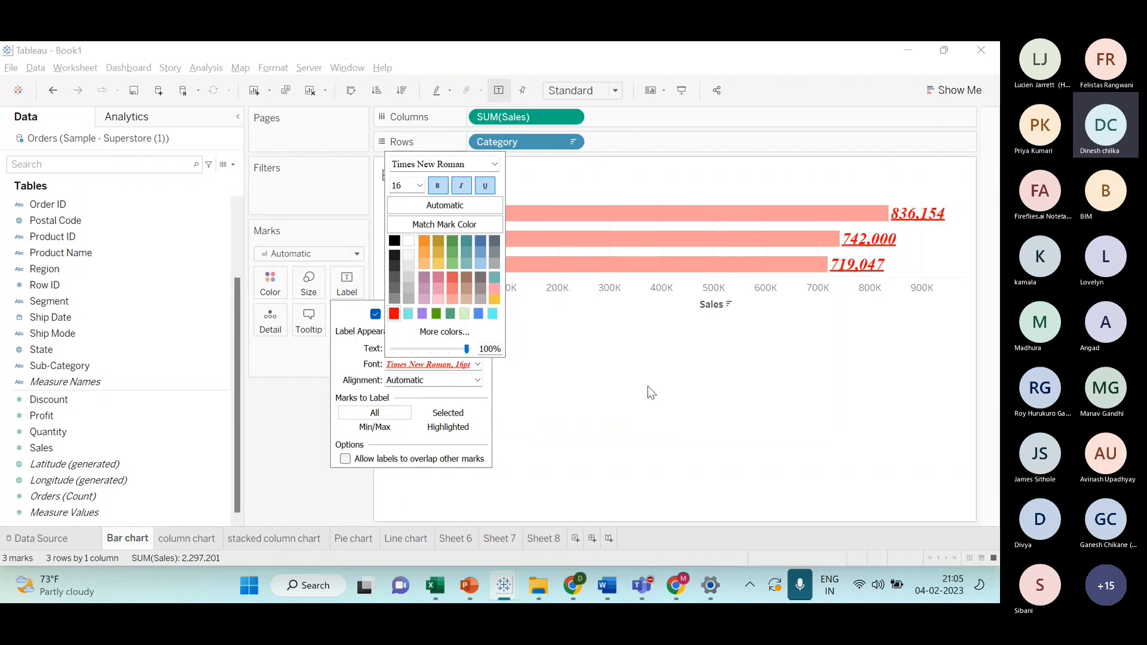
left_click(647, 386)
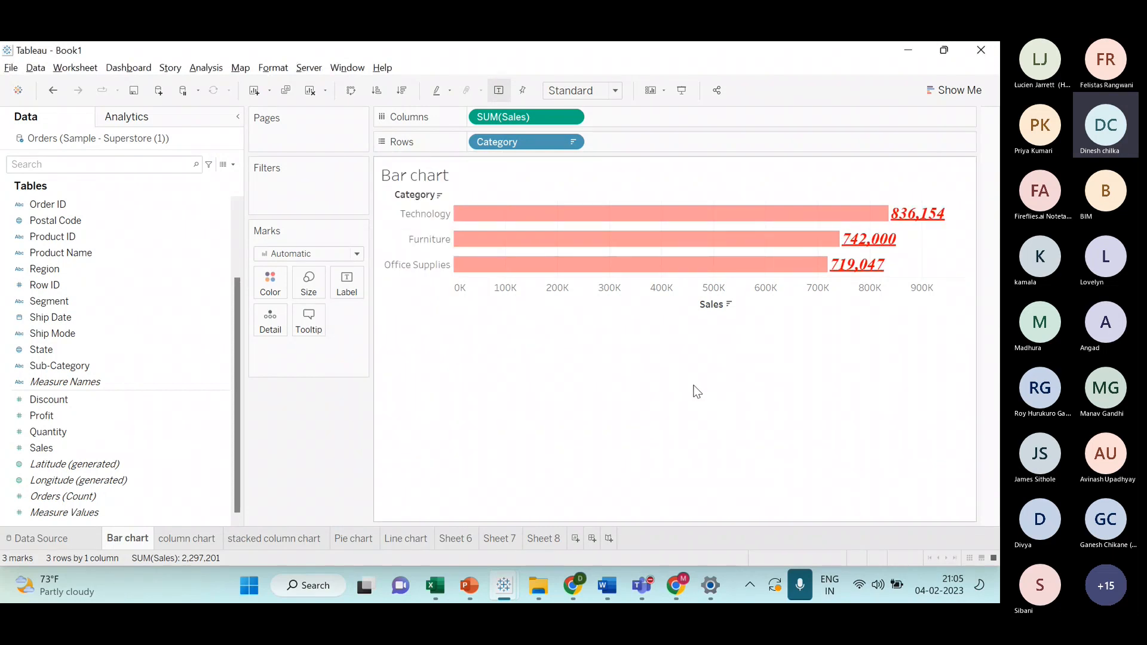
- Check the bars' mark color and opacity settings, and look through the Teams meeting's participant list
left_click(270, 284)
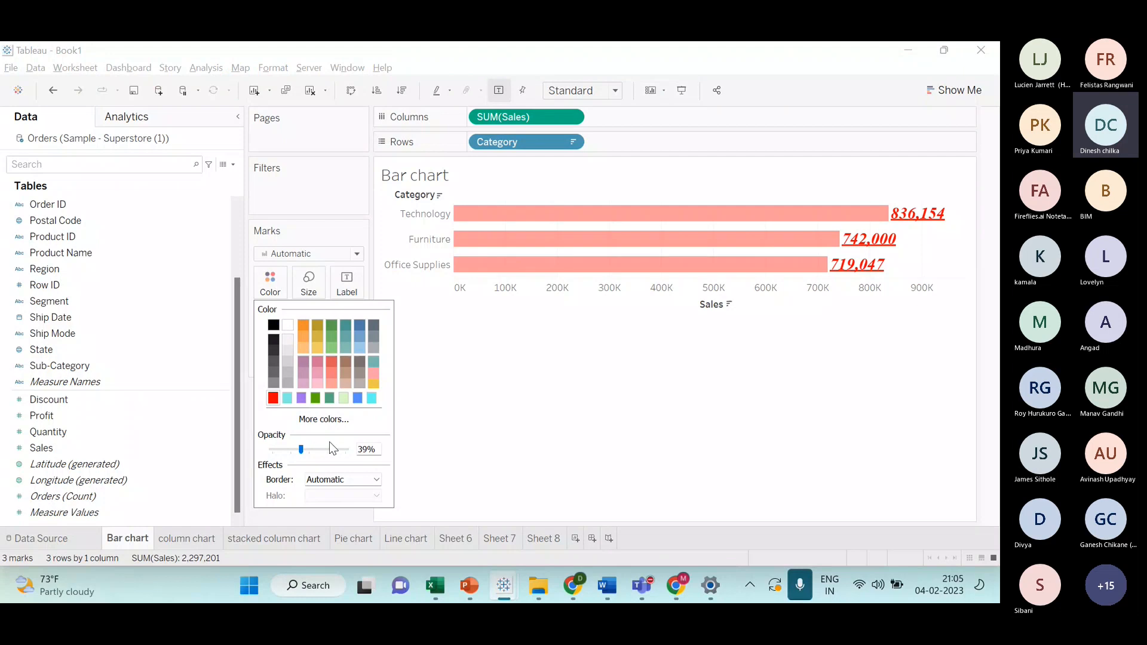
key("alt+Tab")
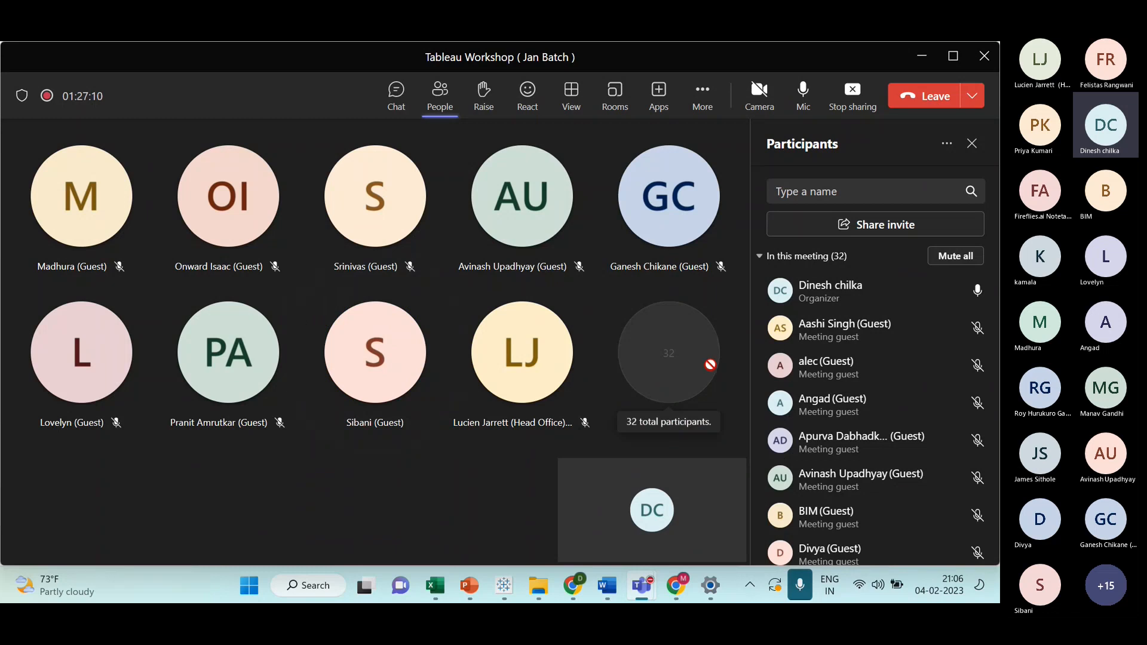
scroll(822, 458, "down", 6)
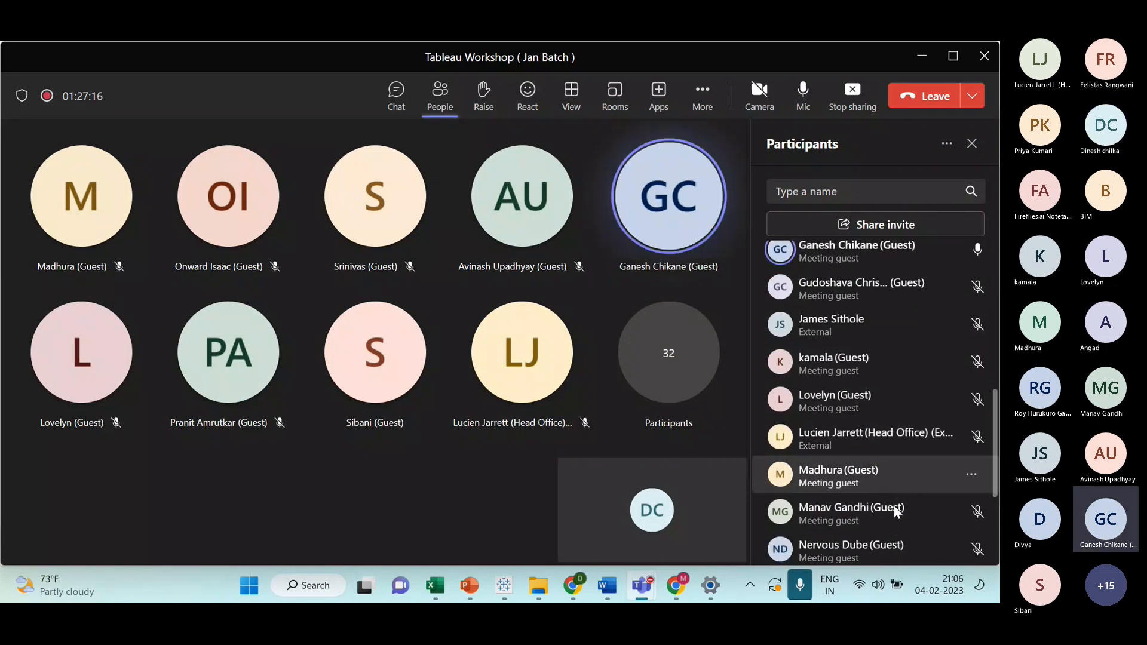
scroll(894, 505, "down", 3)
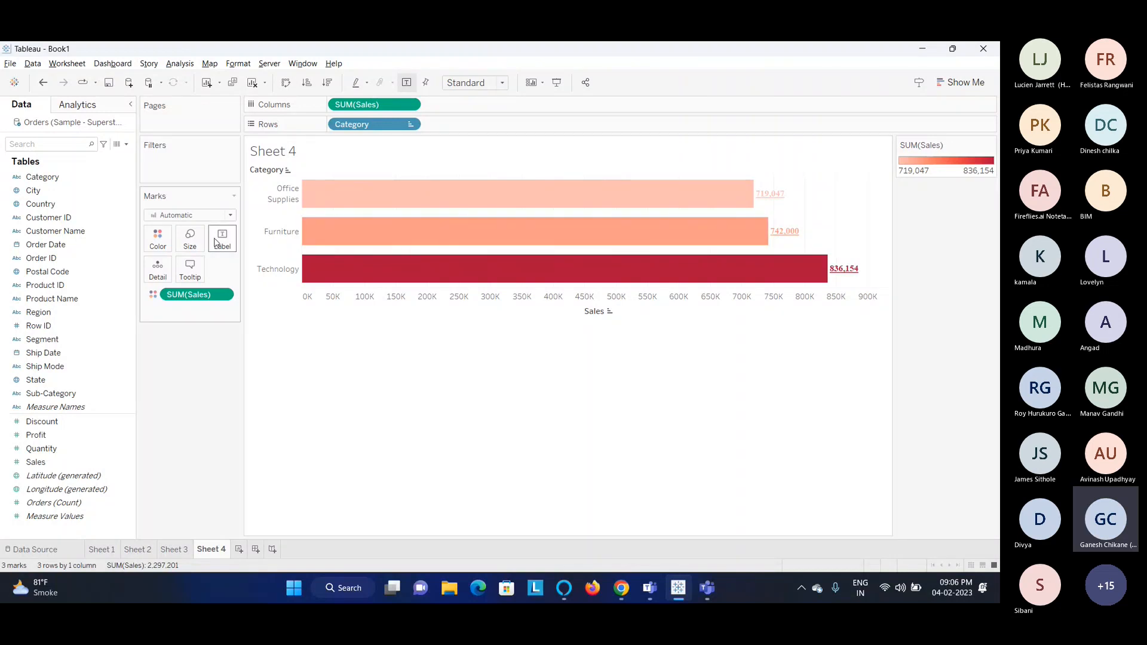
- On Sheet 4, try Automatic, orange and black as the mark labels' font color, finishing on Match Mark Color
left_click(217, 241)
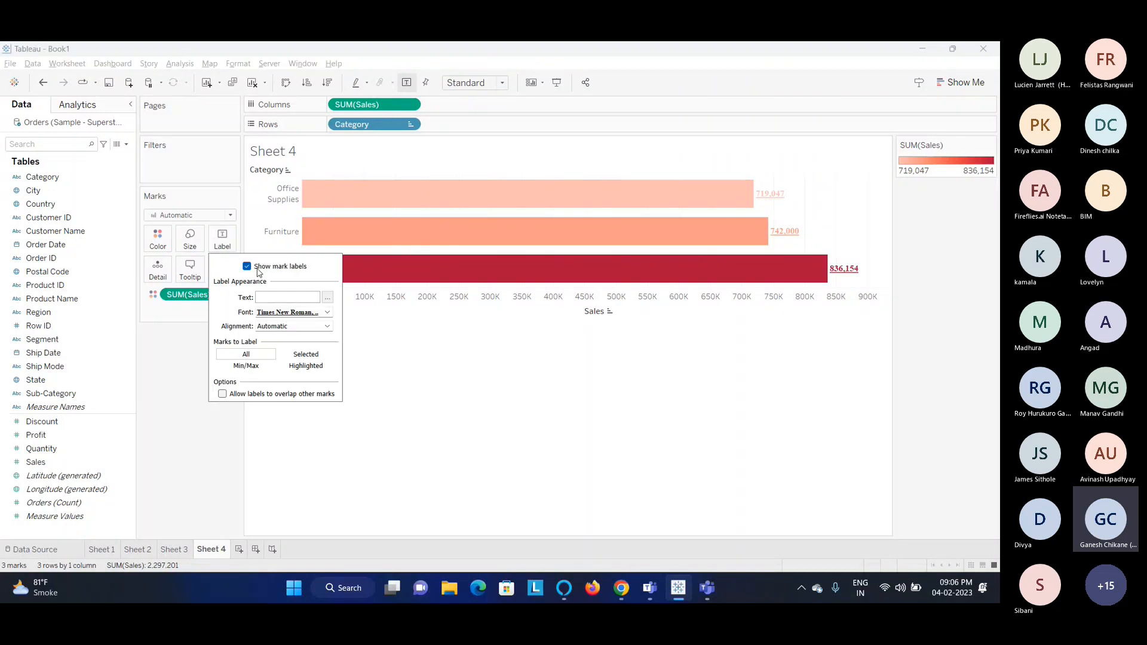
left_click(327, 313)
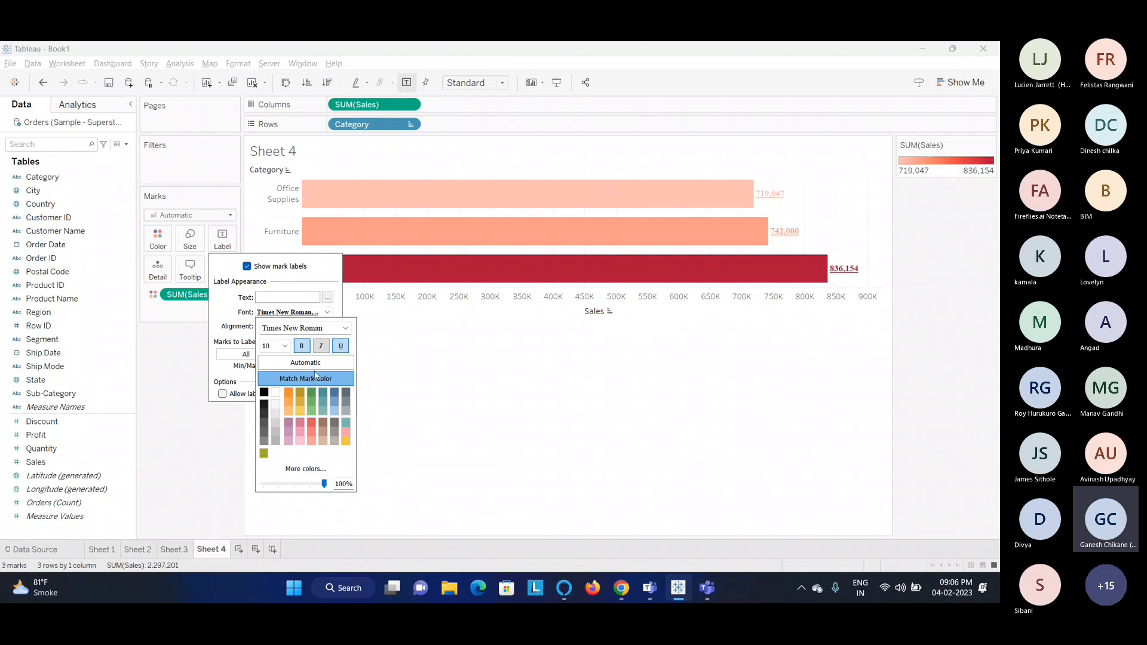
left_click(316, 363)
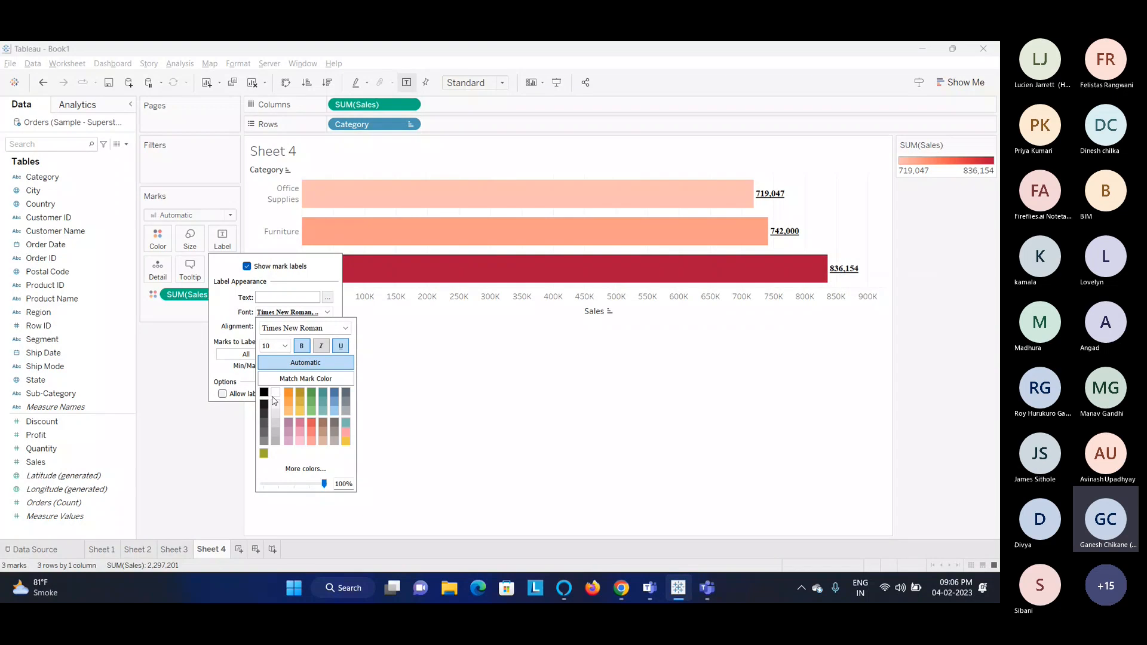
left_click(290, 395)
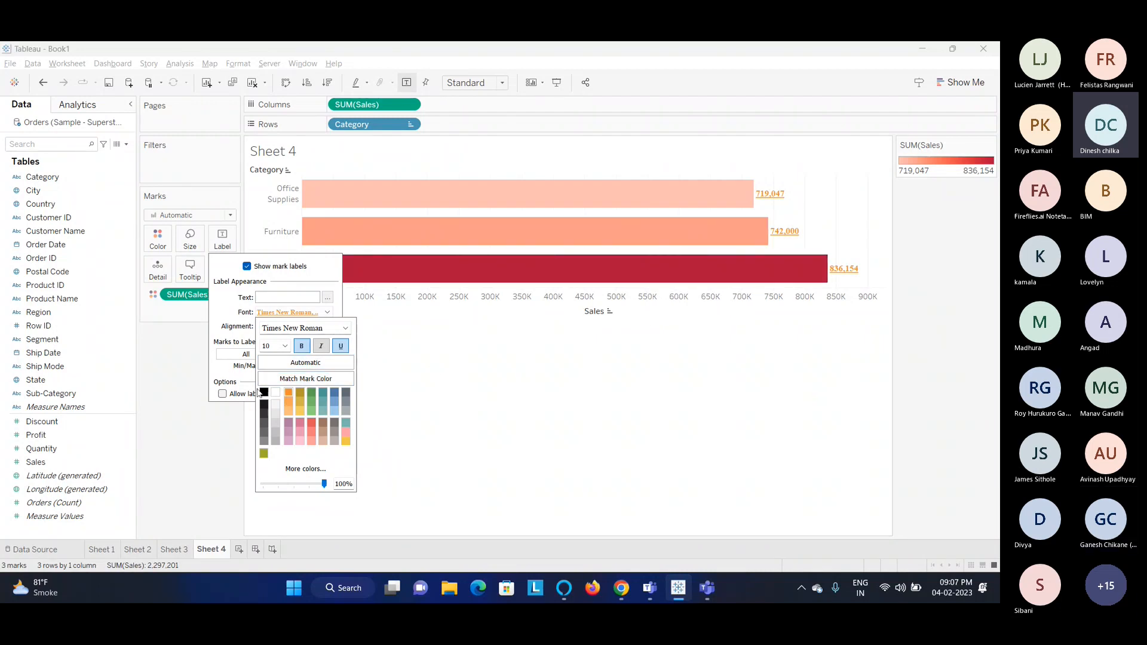
left_click(263, 391)
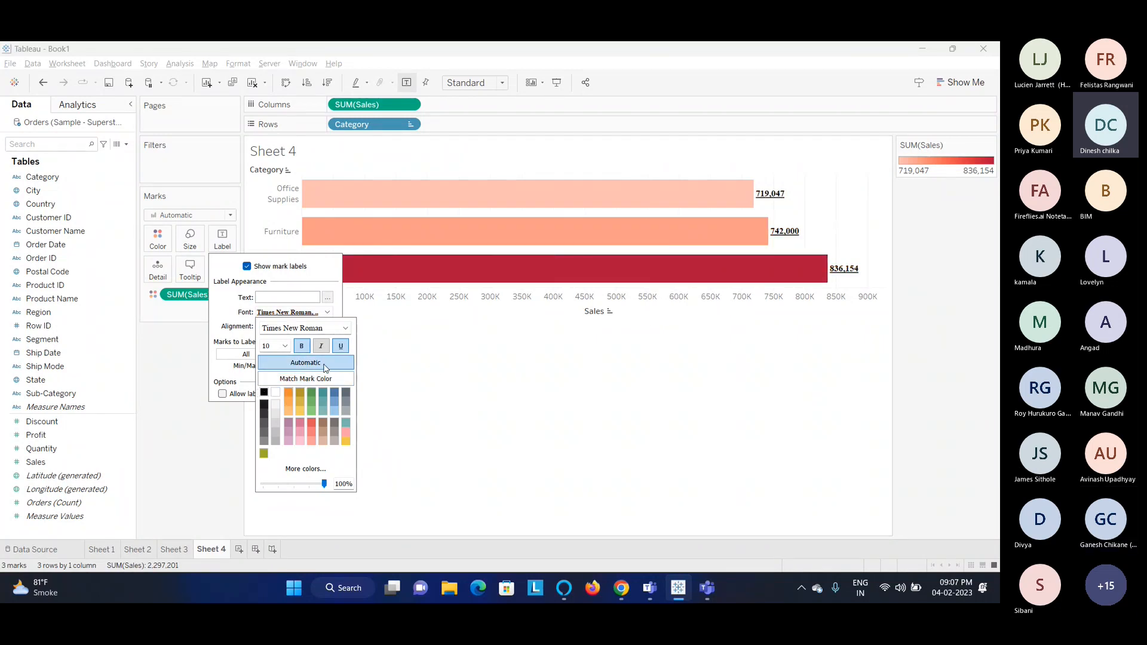
left_click(306, 378)
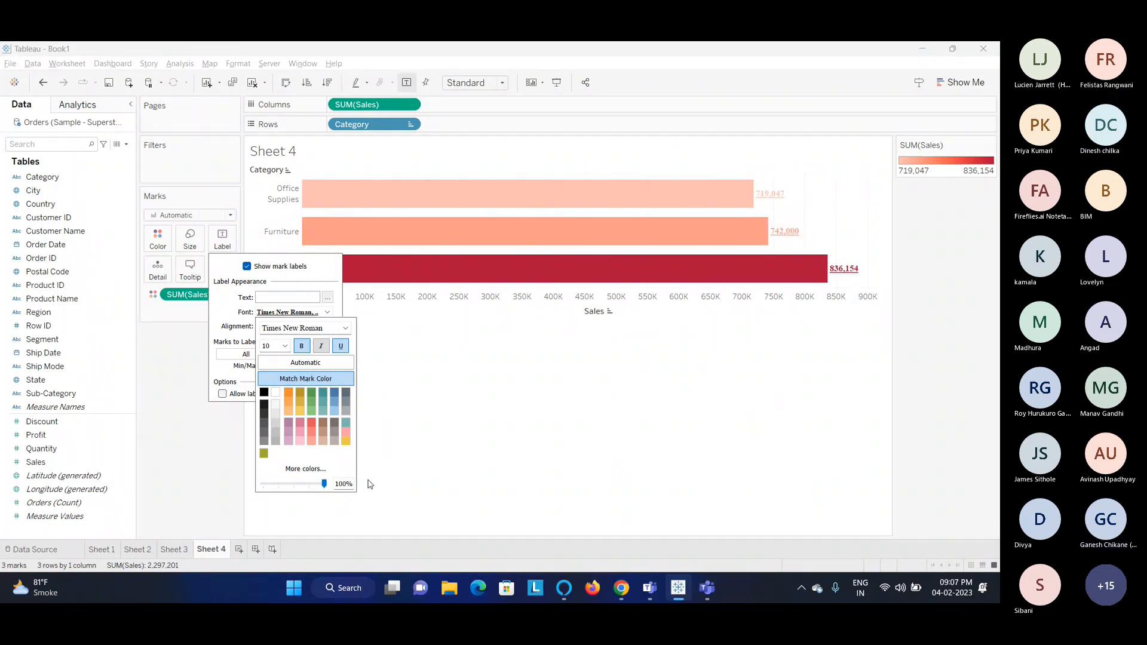
- Restrict Sheet 4's mark labels to Min/Max, and stop sharing the screen in the Teams meeting
left_click(242, 365)
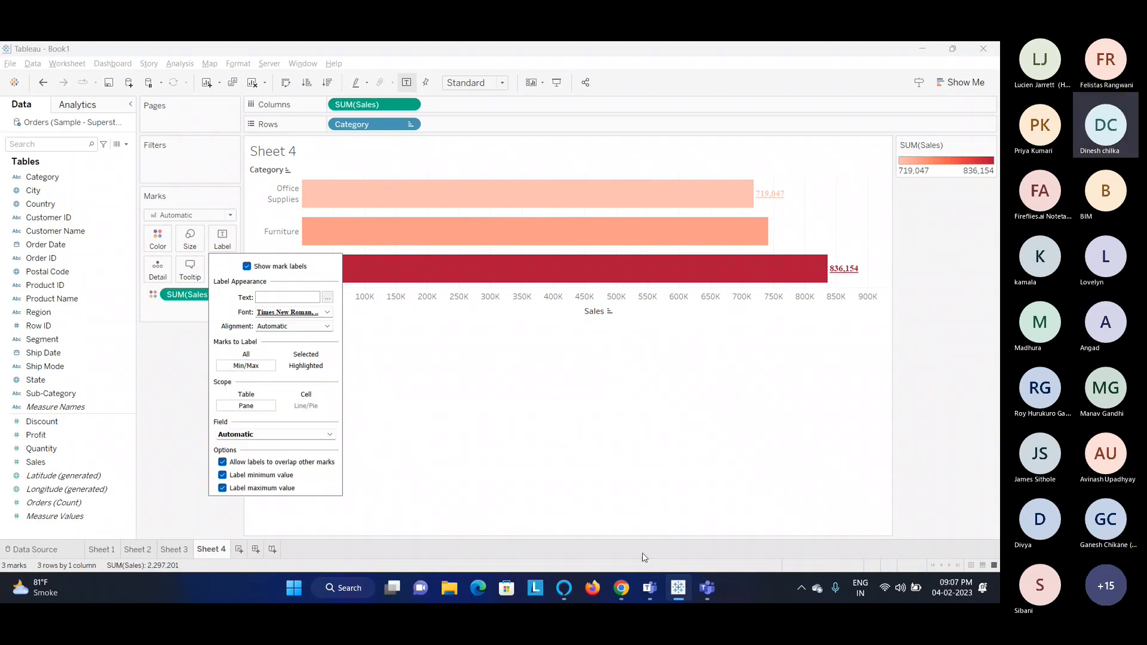
left_click(717, 587)
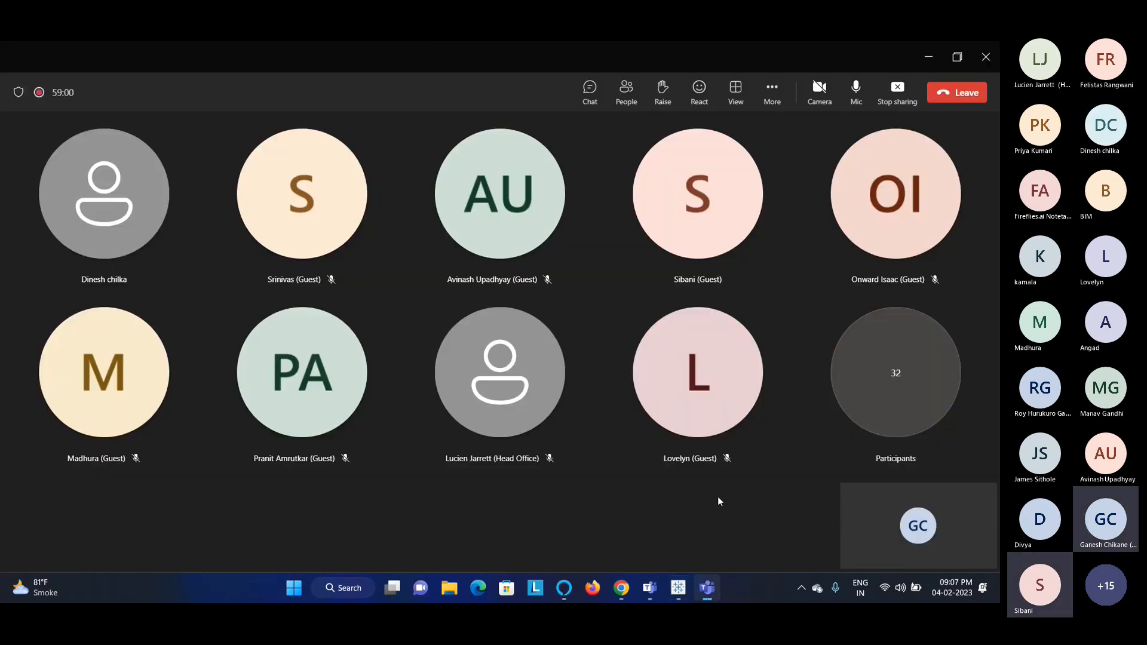
left_click(897, 90)
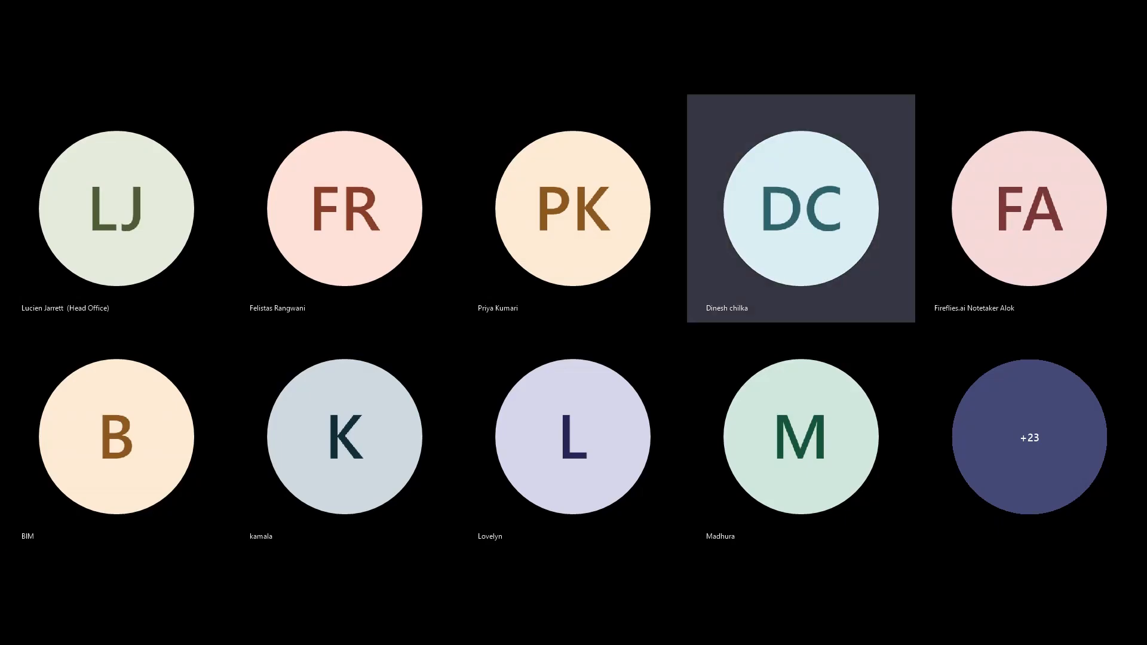
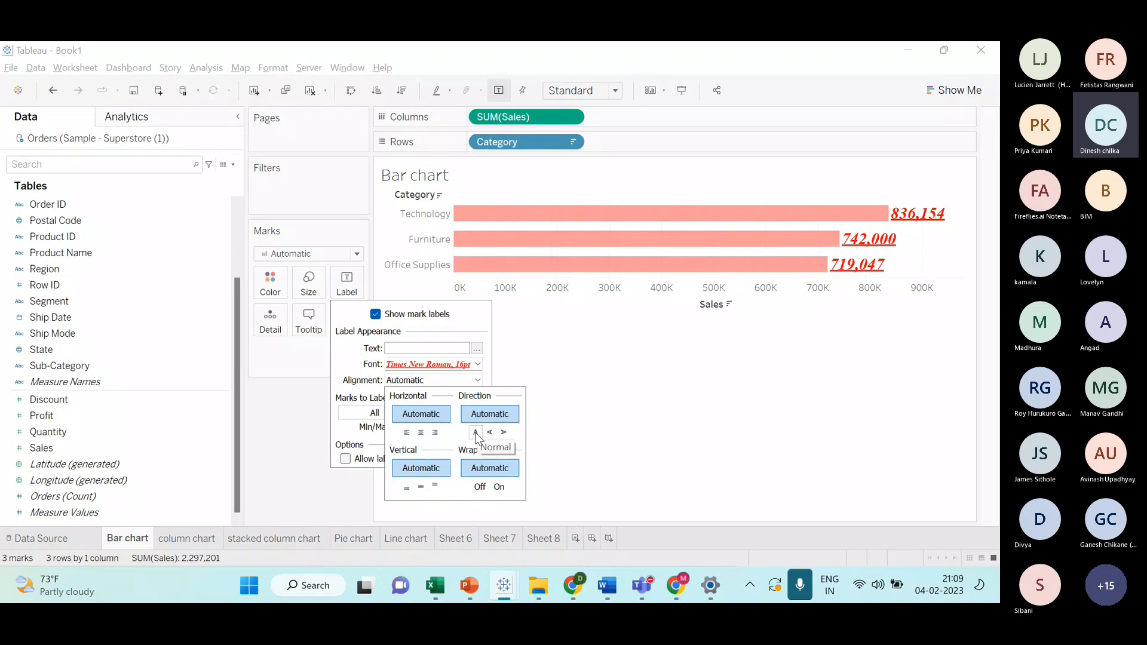
- Try the rotated text directions for the bar chart's mark labels, finishing on Normal
left_click(490, 434)
left_click(504, 434)
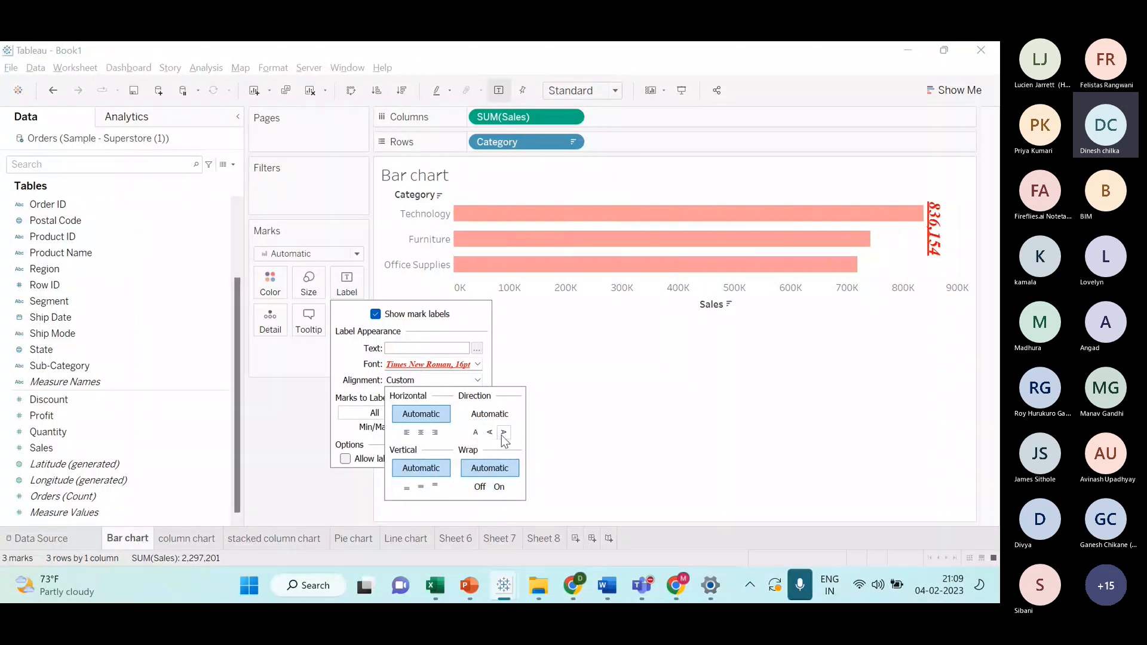
left_click(475, 433)
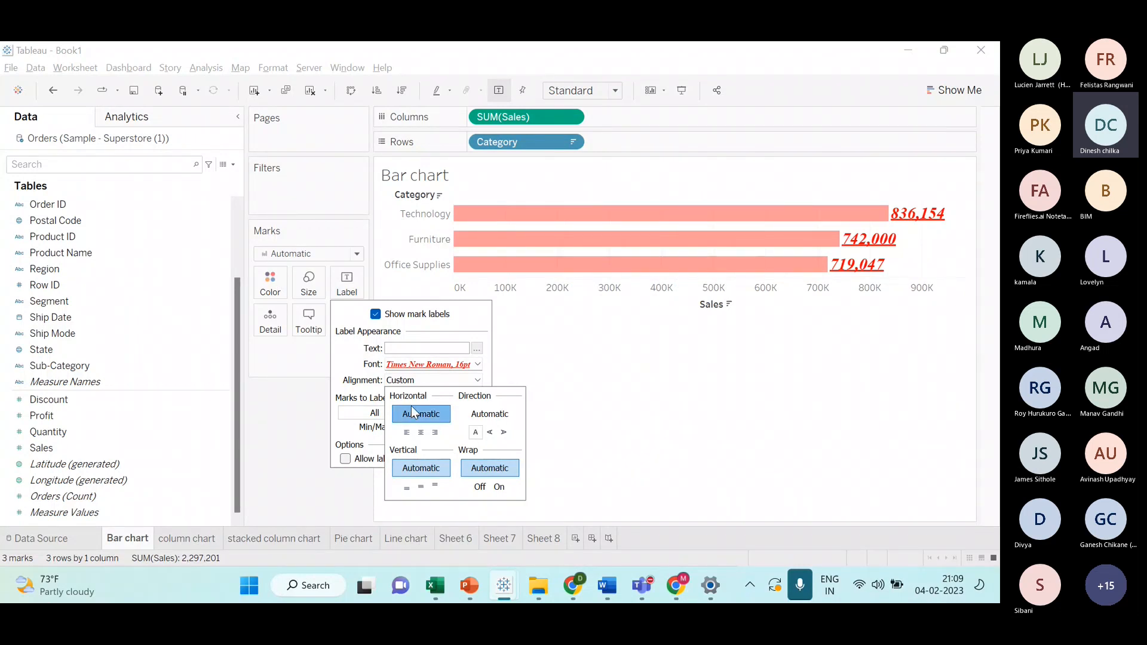
- Vary the bar chart labels' horizontal alignment through Center, Left and Right, finishing on Left
left_click(420, 433)
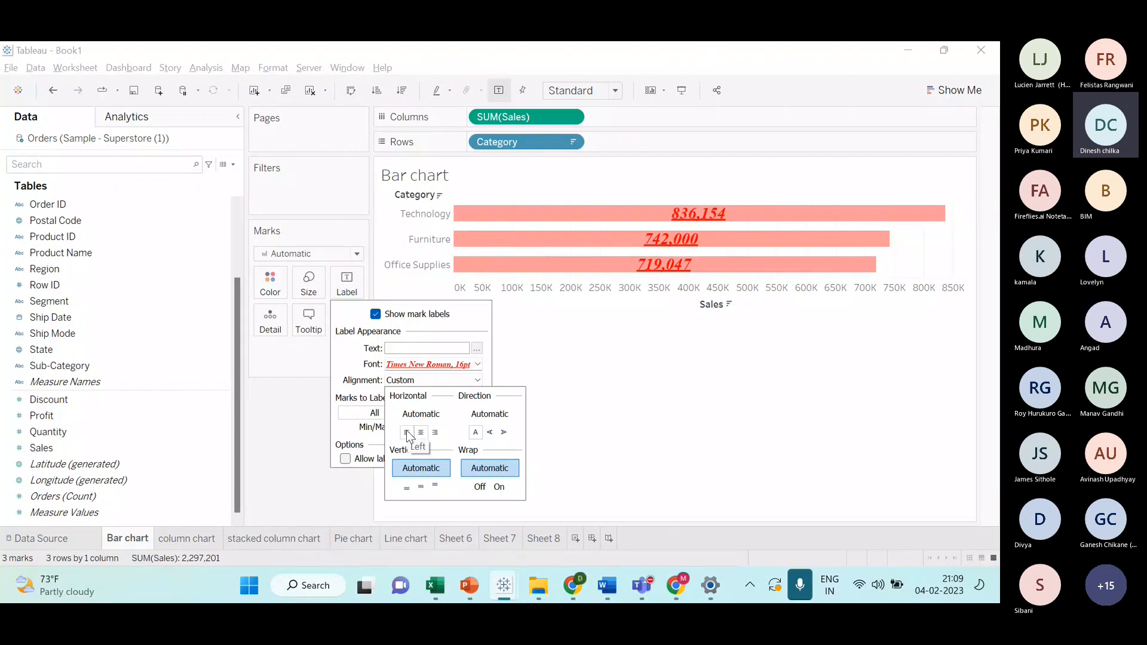
left_click(406, 432)
left_click(435, 433)
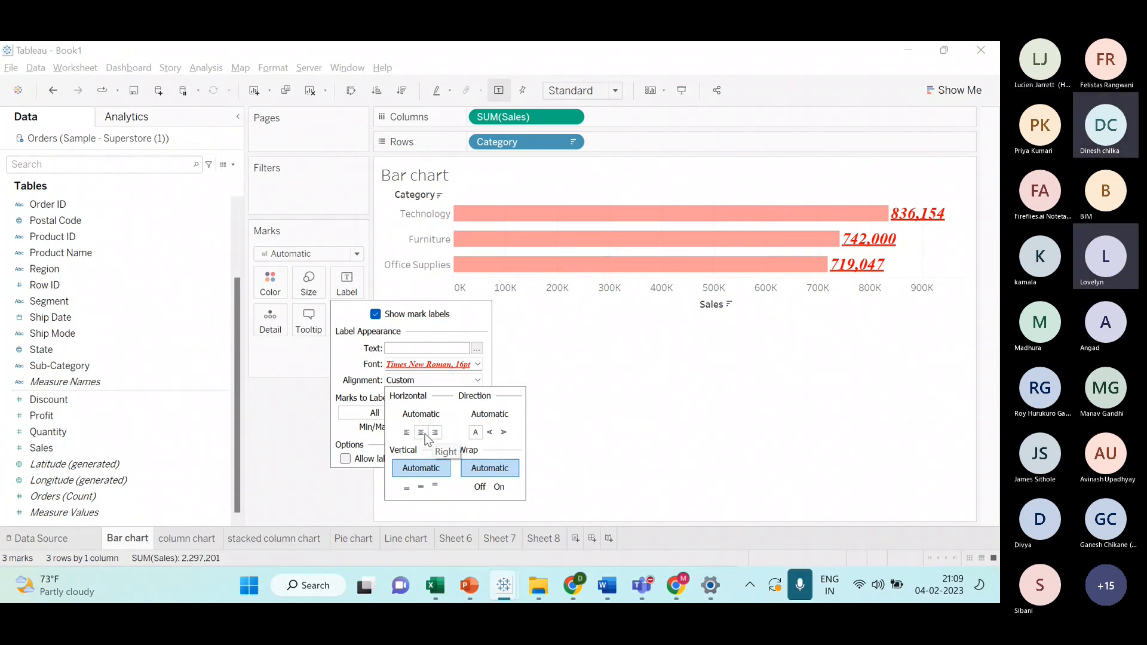
left_click(423, 432)
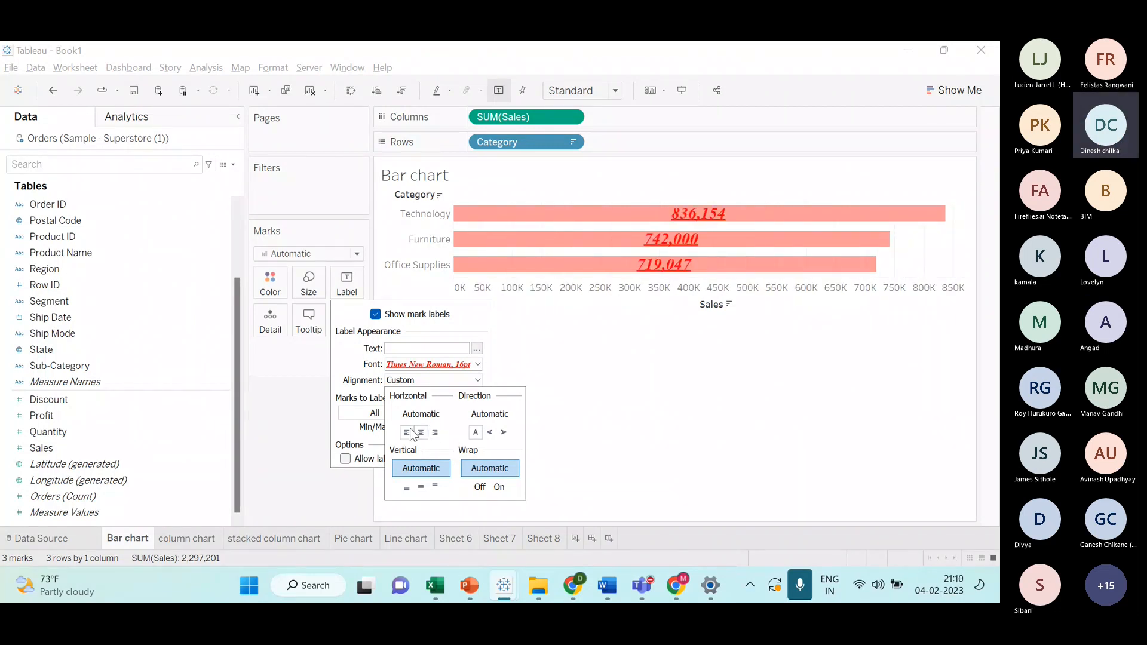
left_click(410, 434)
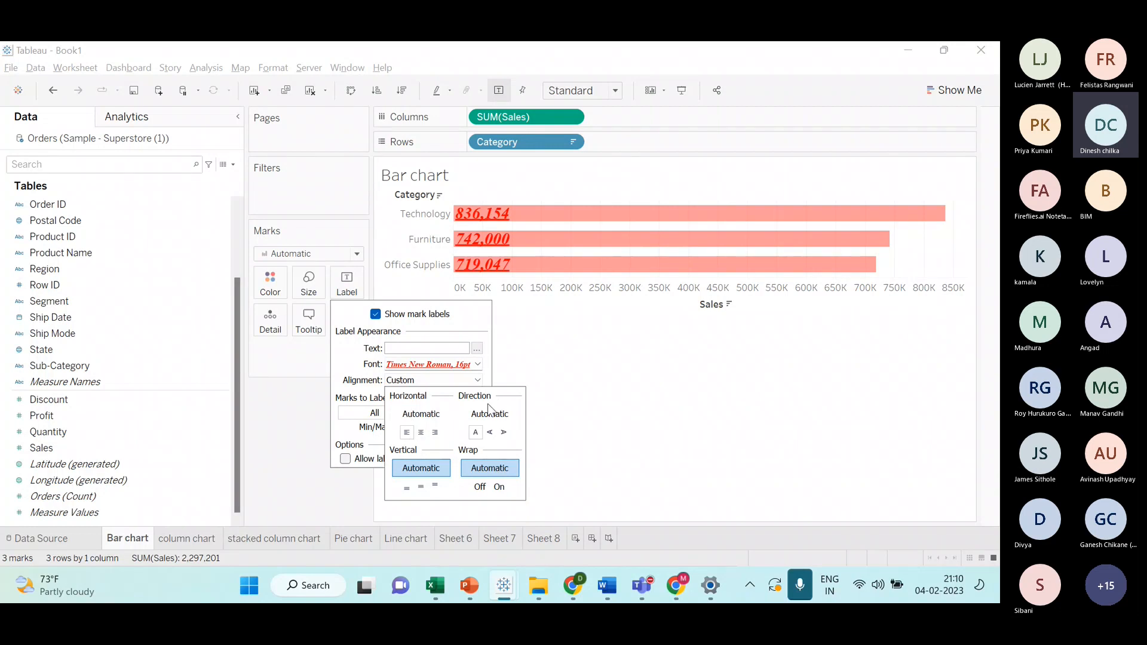
left_click(420, 433)
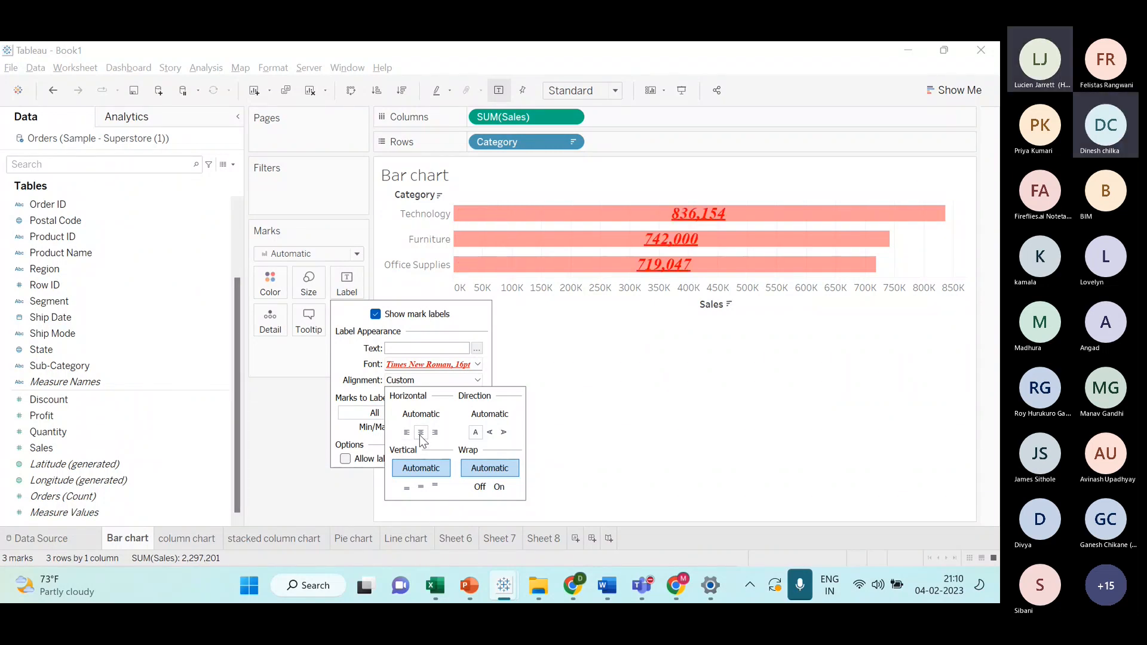
left_click(406, 433)
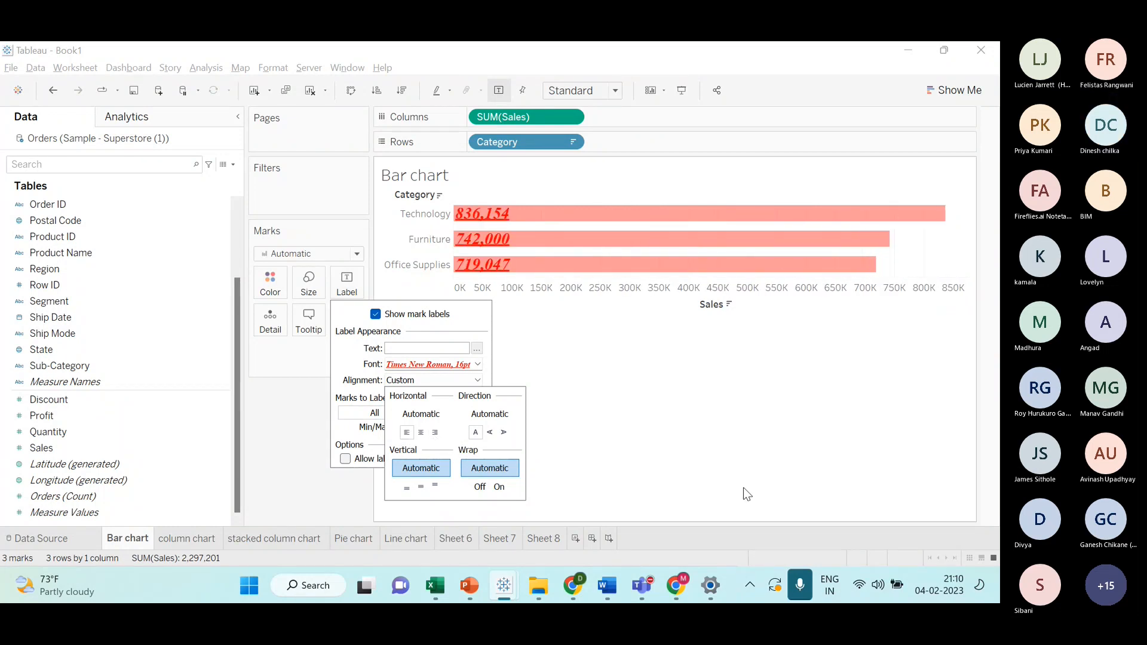
- Check the Teams meeting, set the bar labels' vertical alignment to Bottom, and try Wrap On before restoring Automatic
left_click(810, 499)
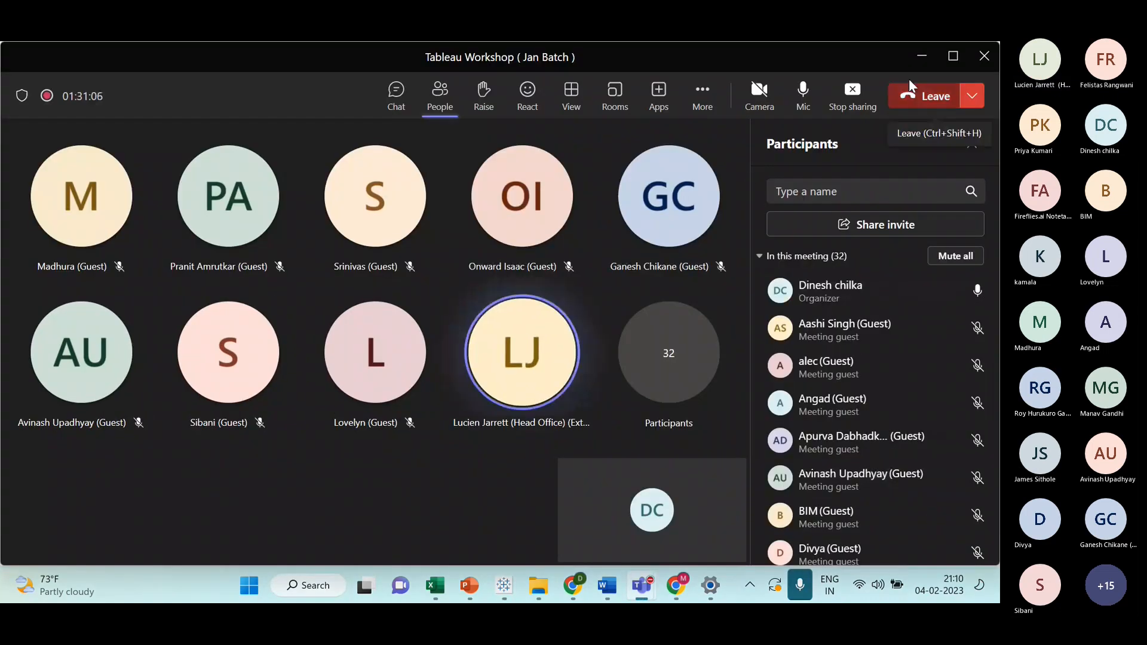
left_click(915, 65)
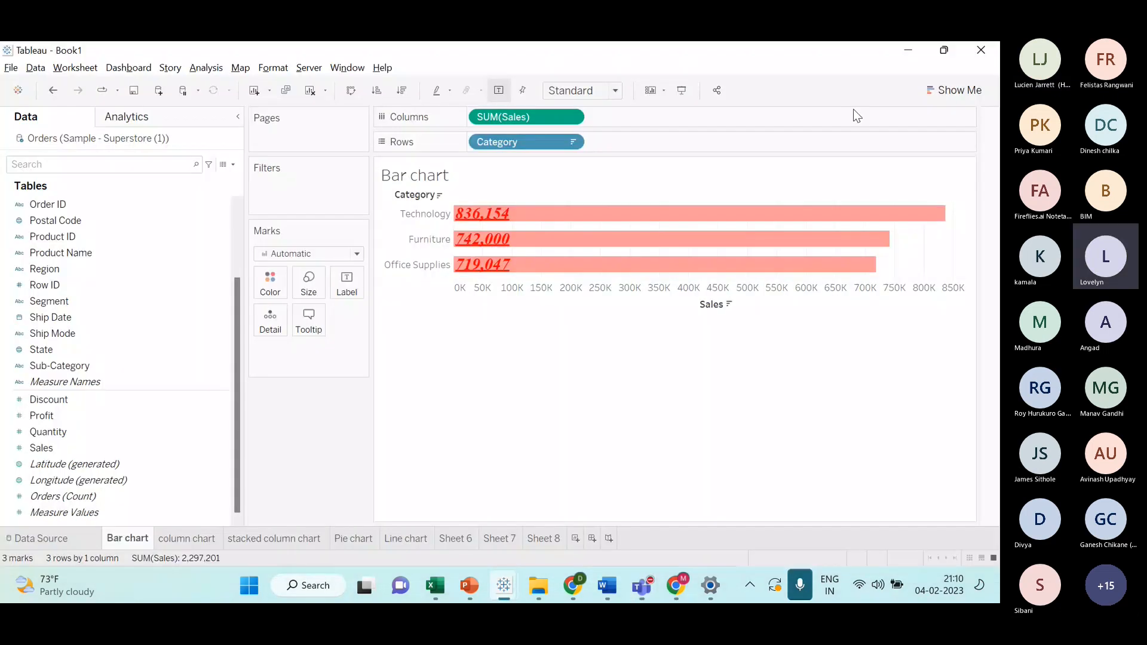
left_click(353, 292)
left_click(410, 383)
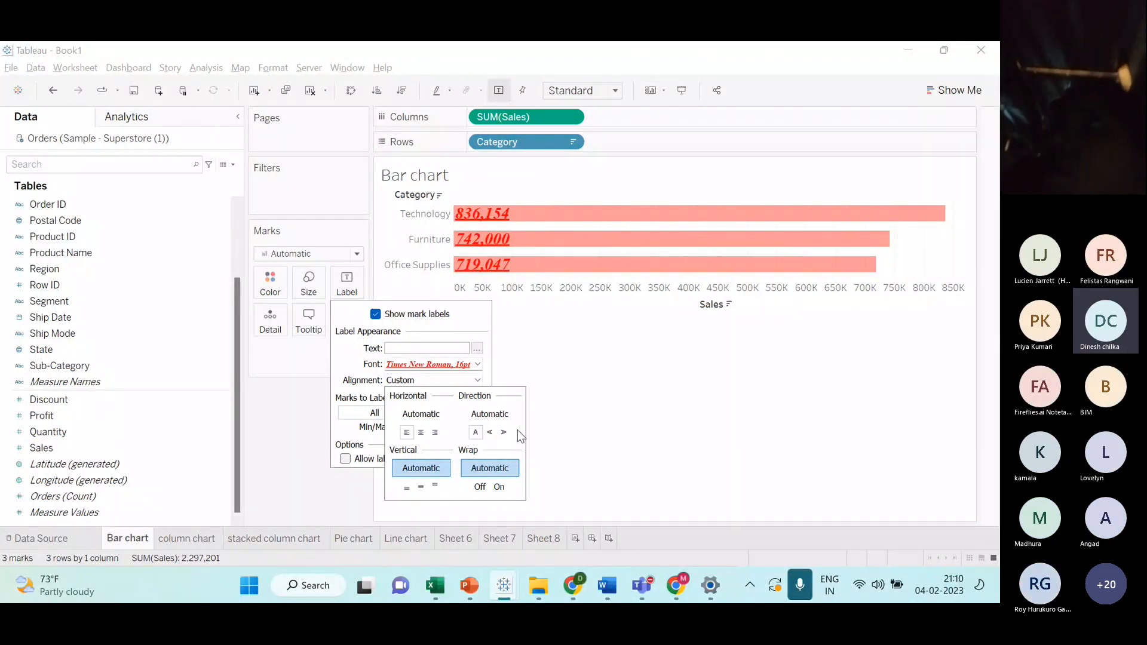
left_click(494, 464)
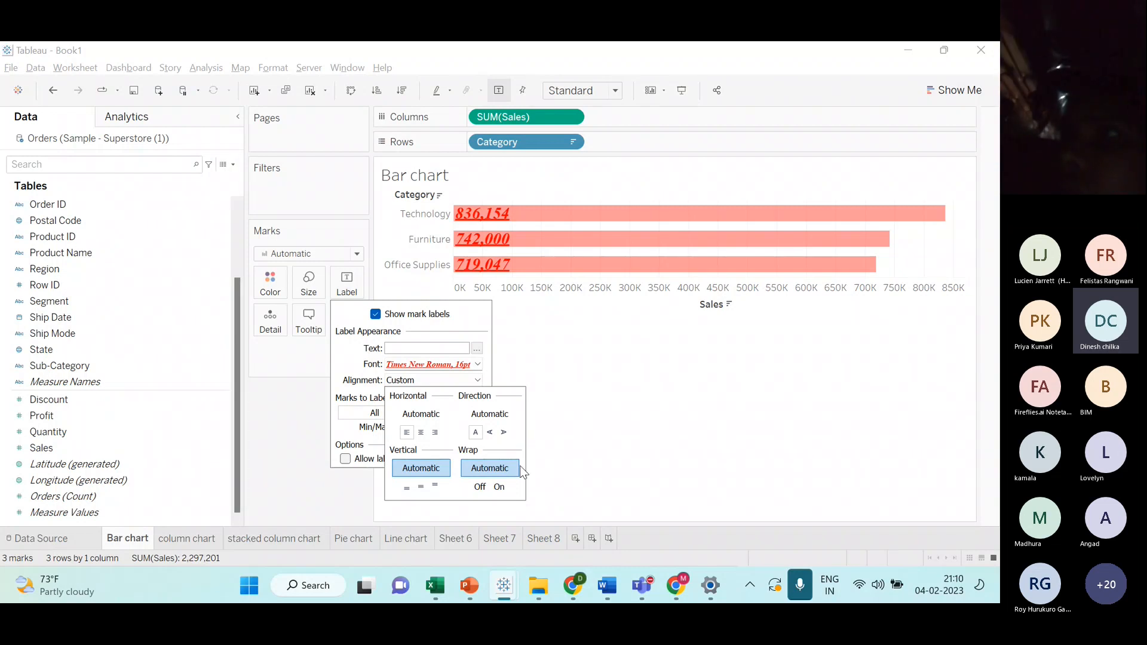
left_click(411, 488)
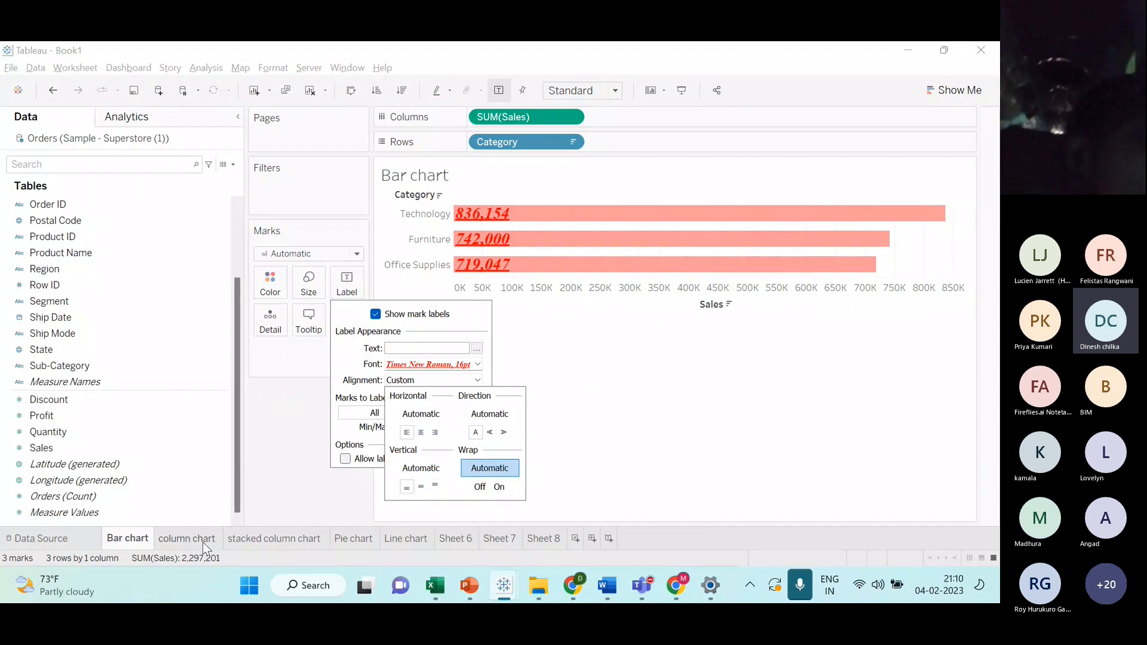
left_click(499, 486)
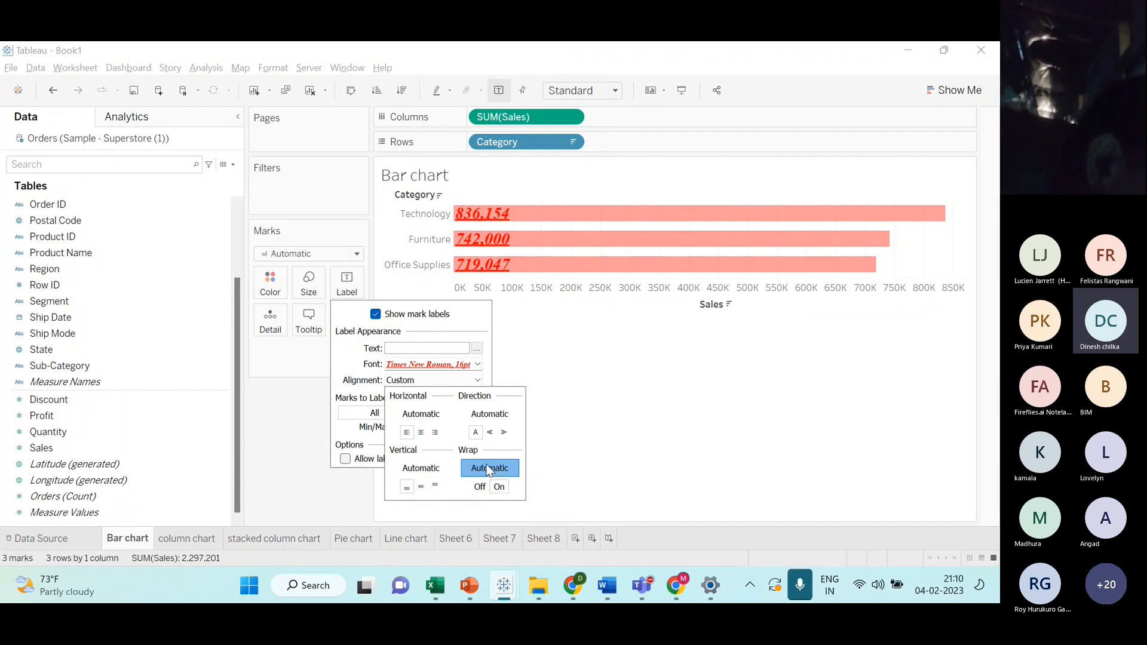
left_click(489, 469)
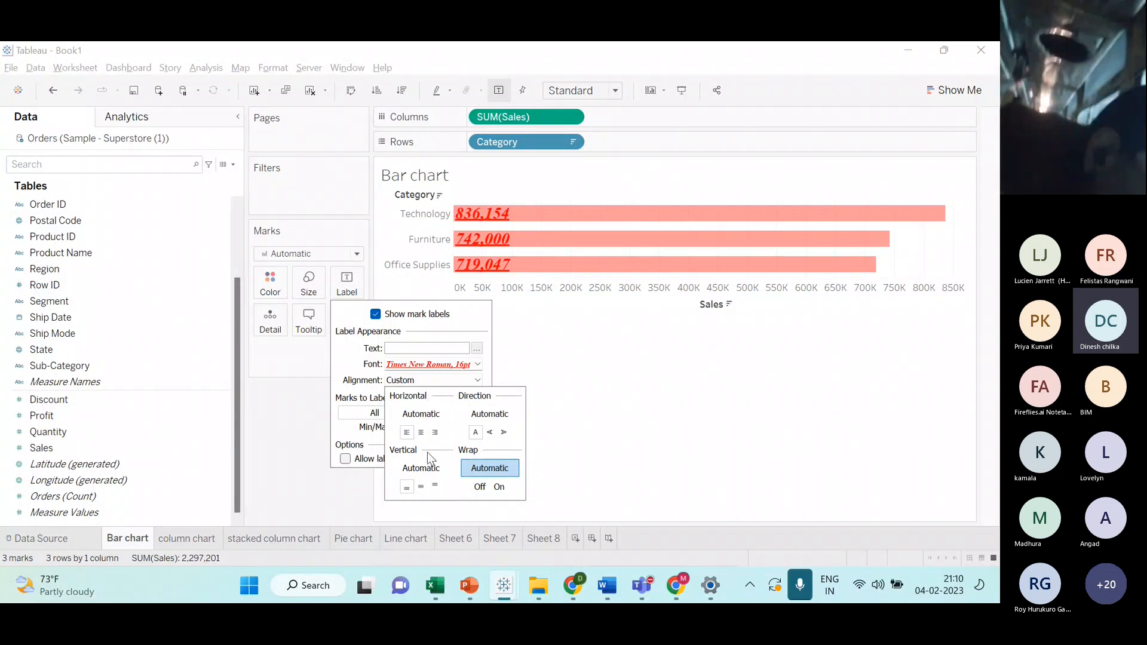
- On the stacked column chart, explore the mark labels' vertical alignment options and turn Wrap On
left_click(564, 408)
left_click(307, 539)
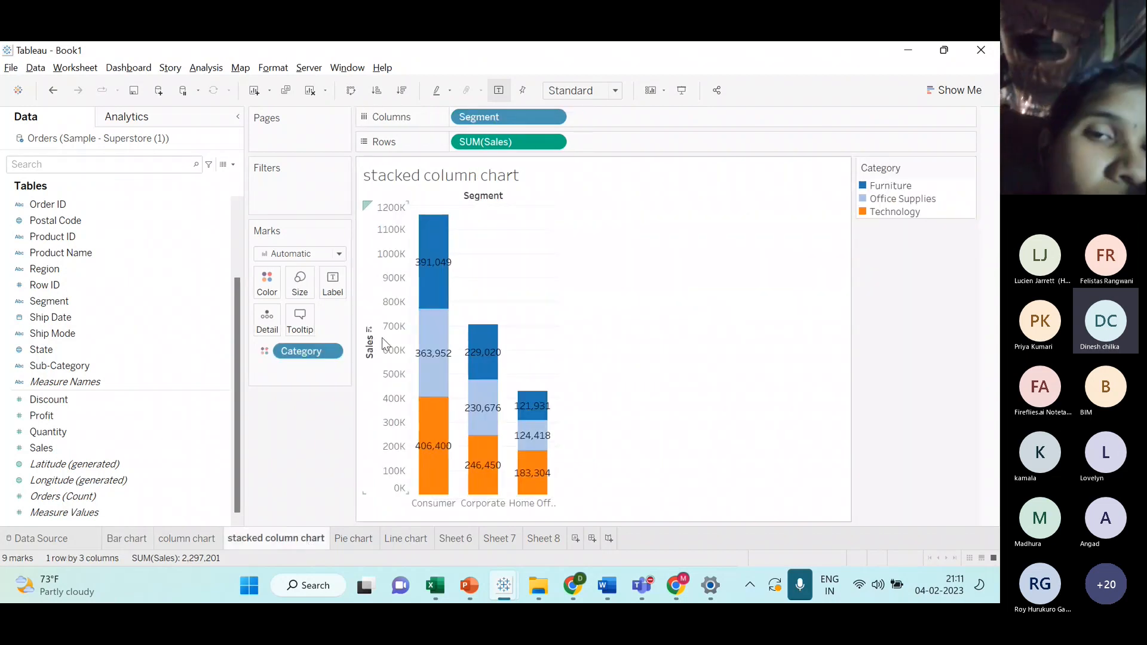
left_click(333, 285)
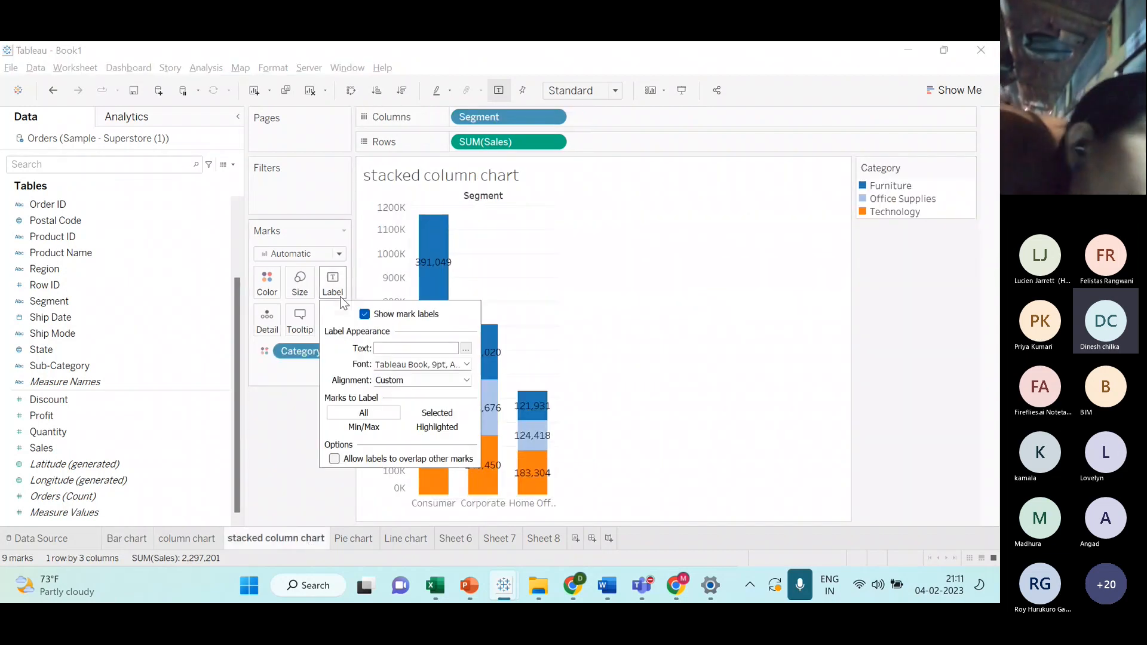
left_click(427, 383)
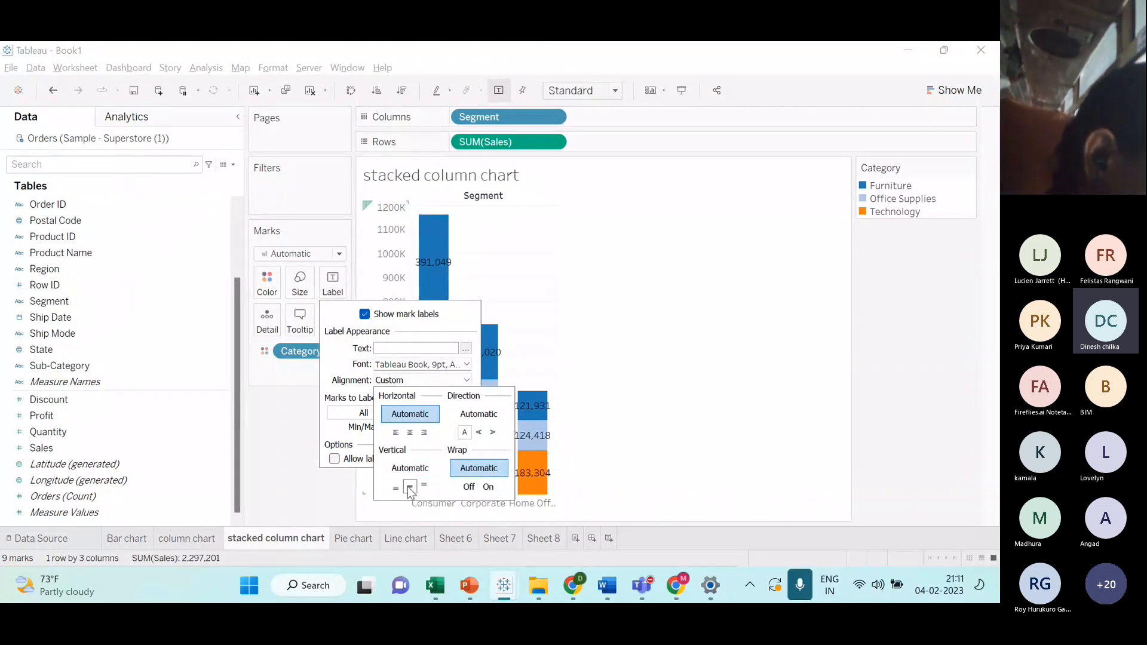
left_click(425, 488)
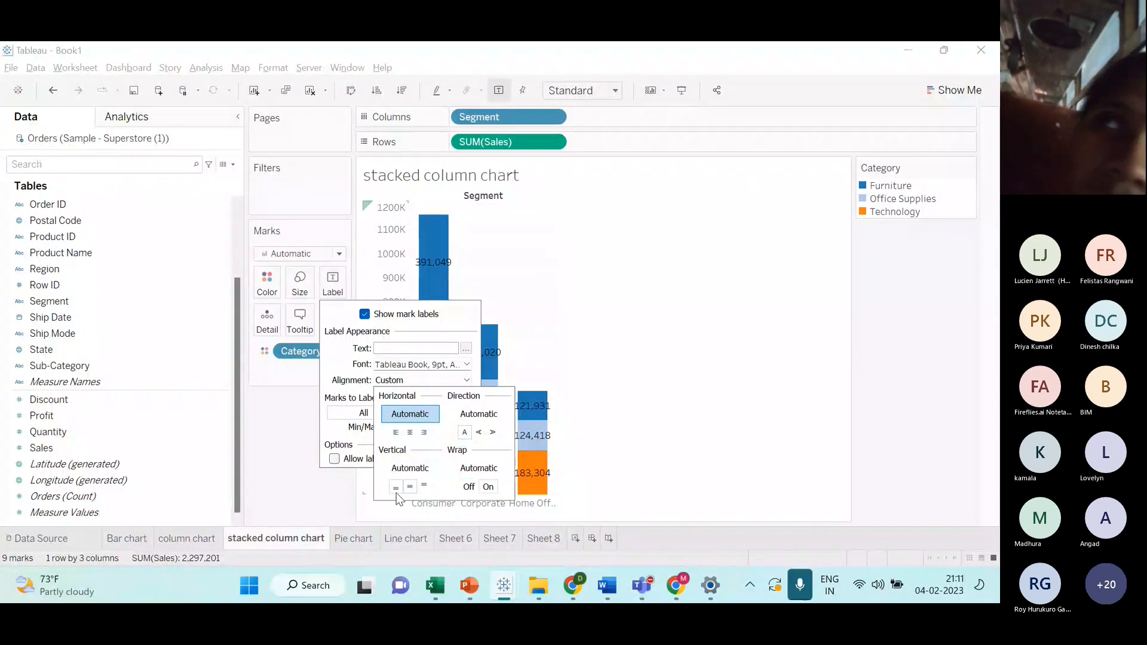
- Go to the Line chart sheet by way of Sheet 6, and check the Teams meeting's participants
left_click(406, 538)
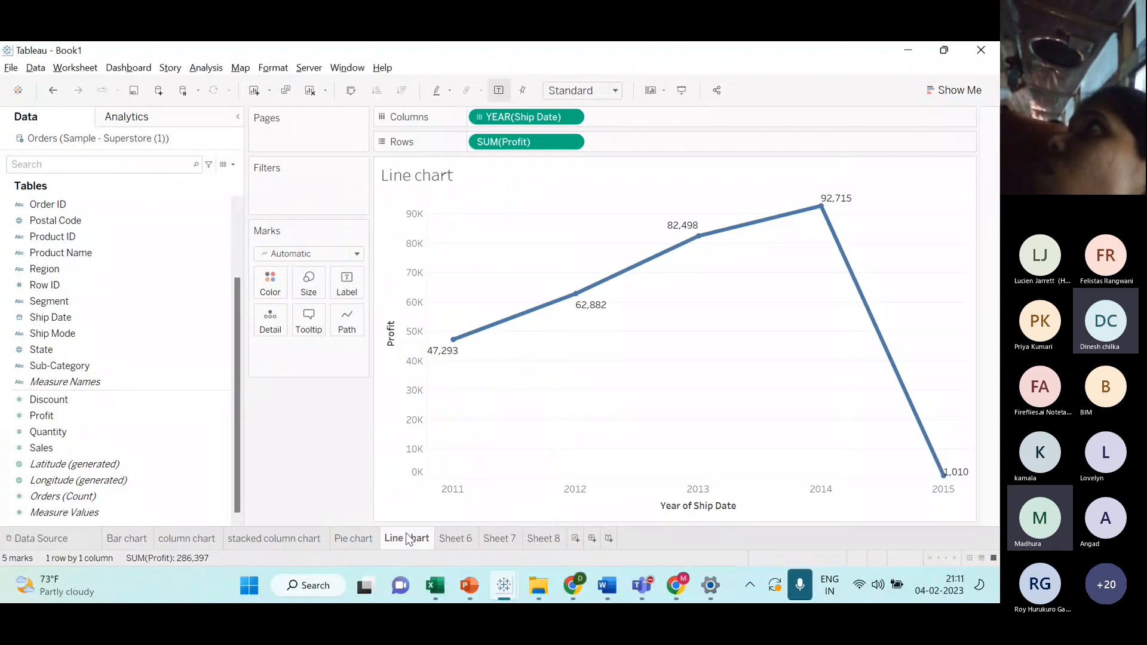
left_click(455, 539)
left_click(416, 545)
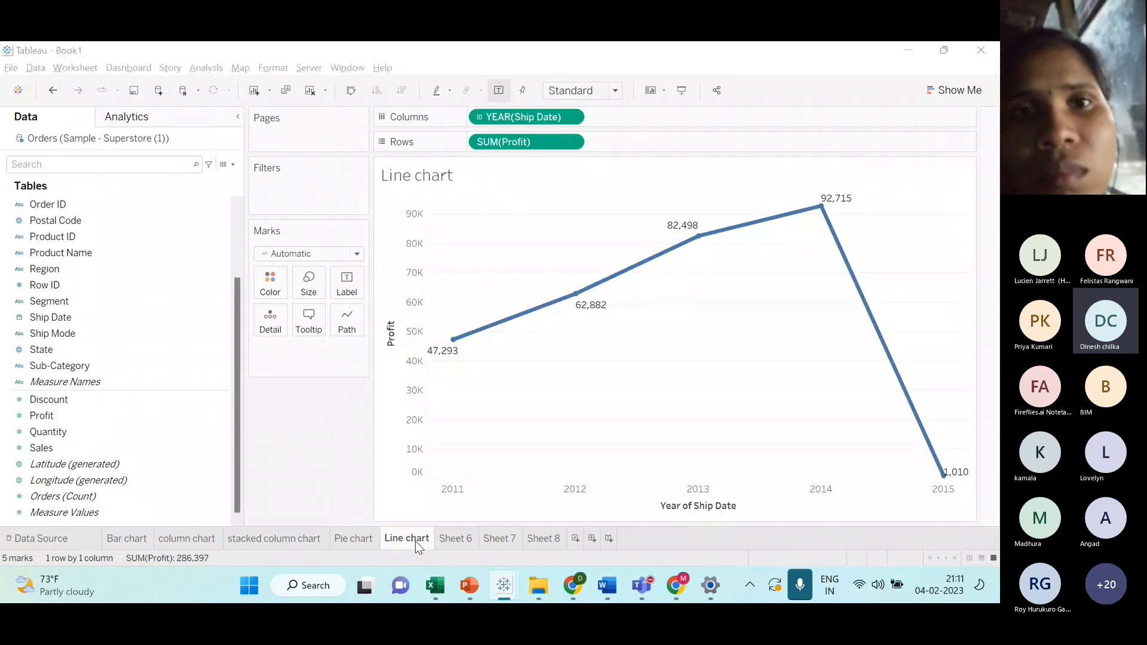
key("alt+Tab")
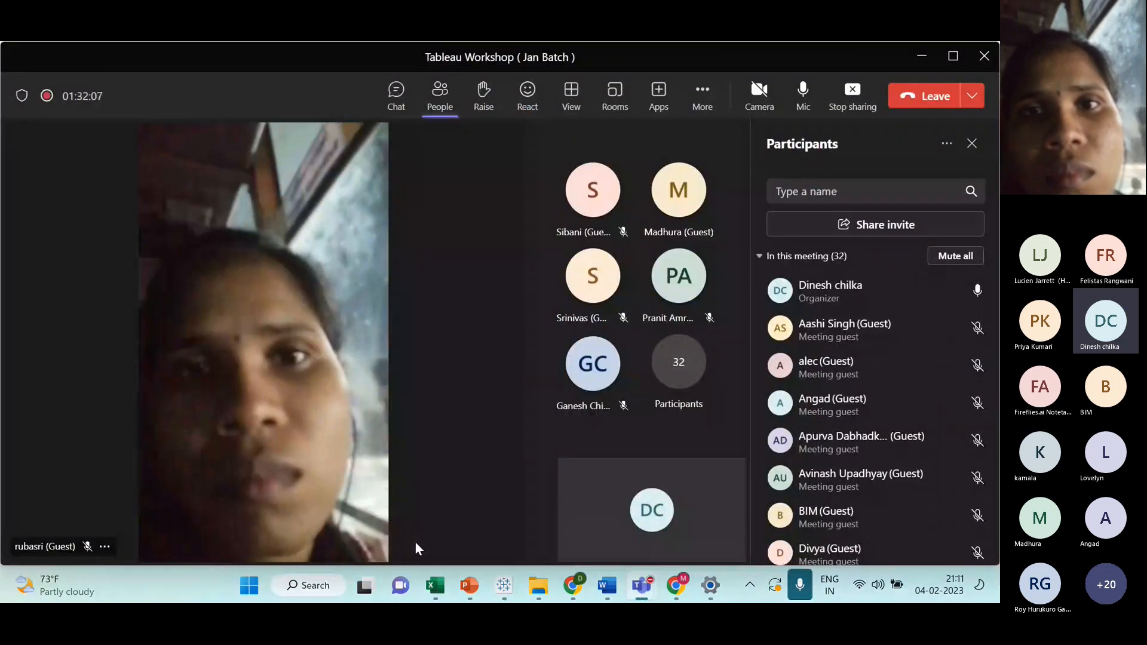
key("alt+Tab")
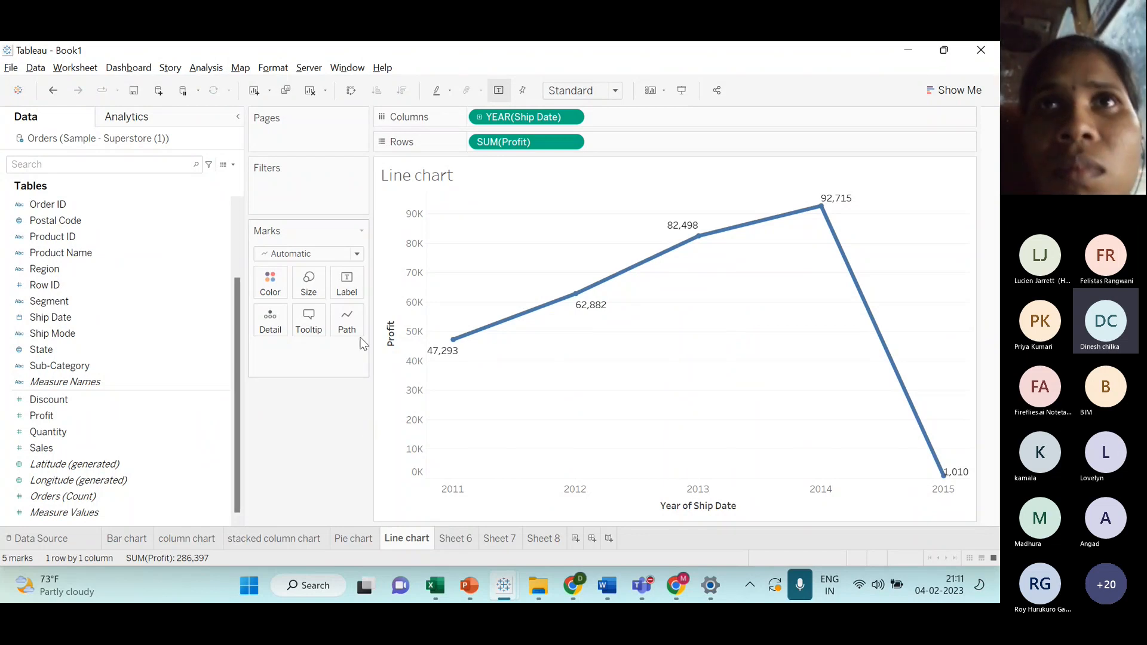
- Review the font and color options for the line chart's mark labels
left_click(363, 288)
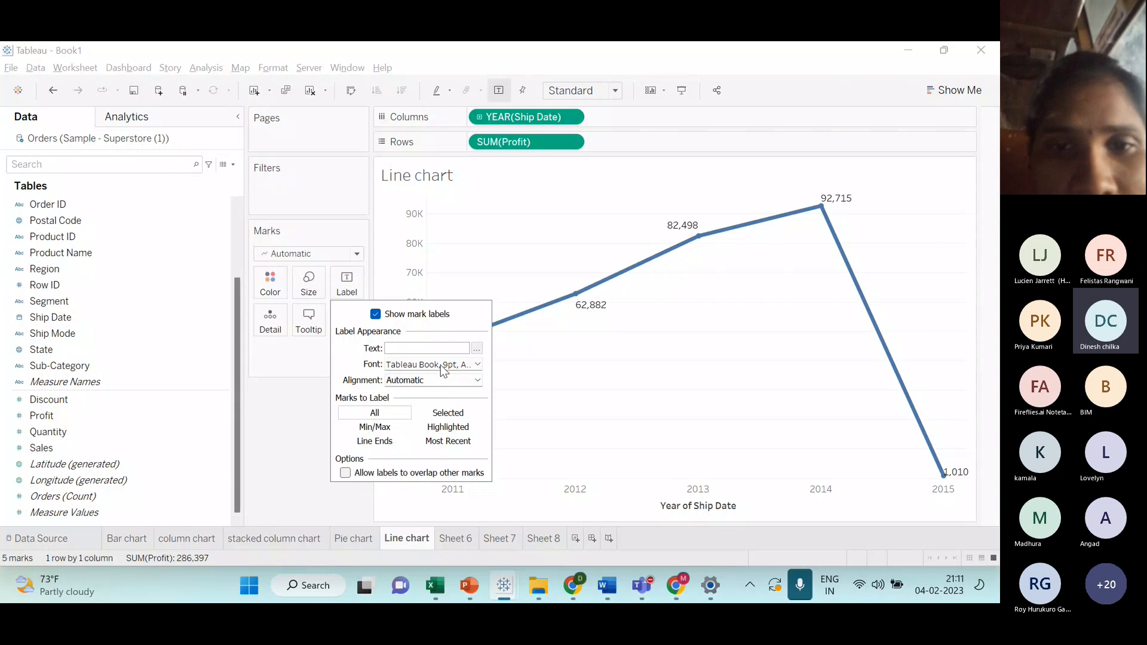
left_click(440, 365)
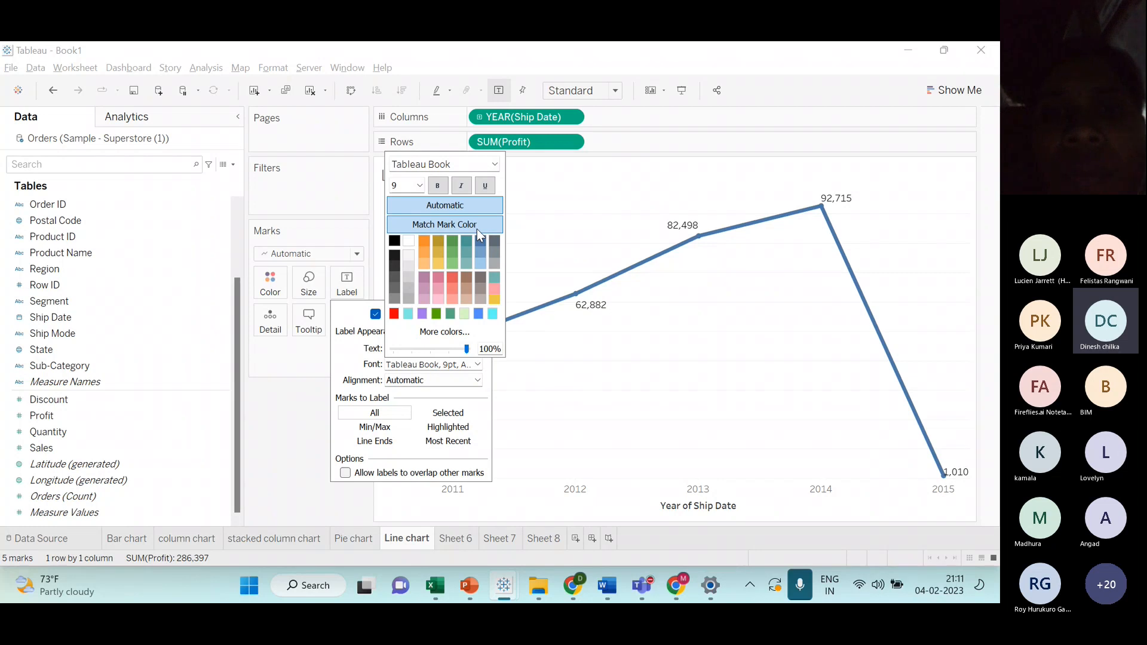
left_click(551, 383)
- Set the line chart's mark label alignment to Center horizontally and Middle vertically
left_click(357, 295)
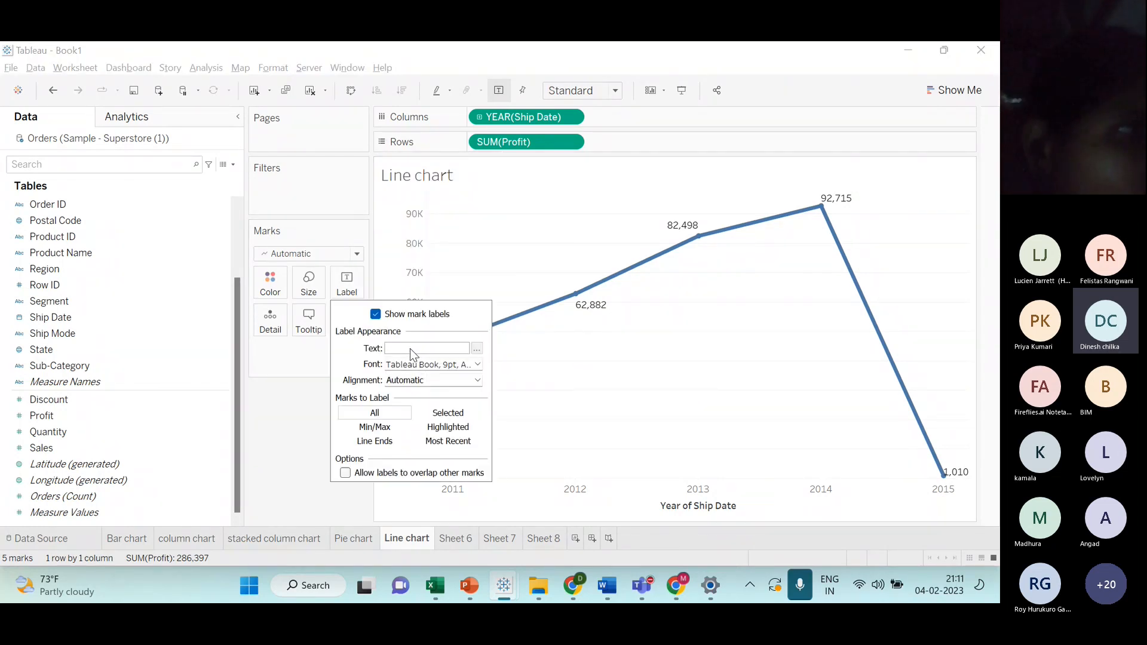
left_click(412, 381)
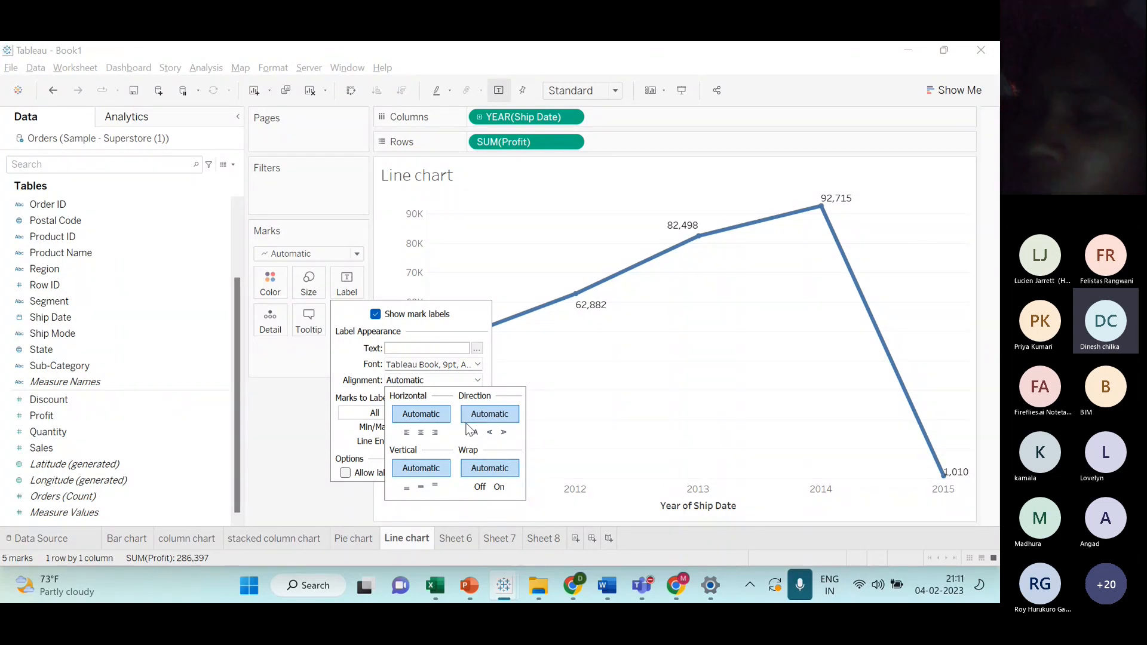
left_click(421, 432)
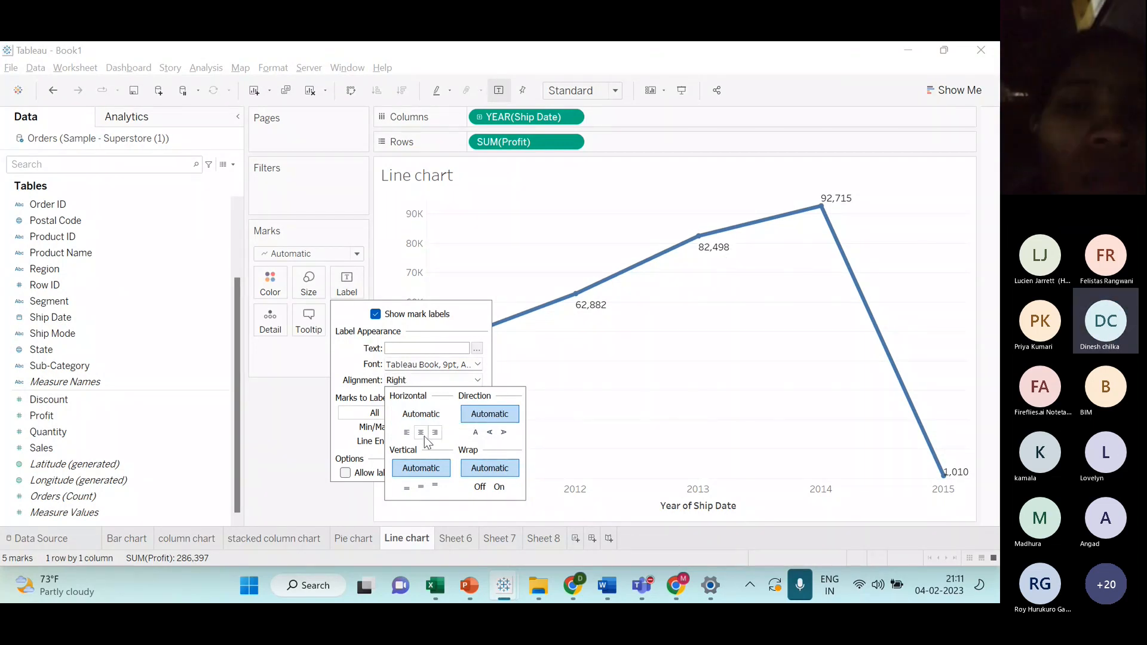
left_click(421, 486)
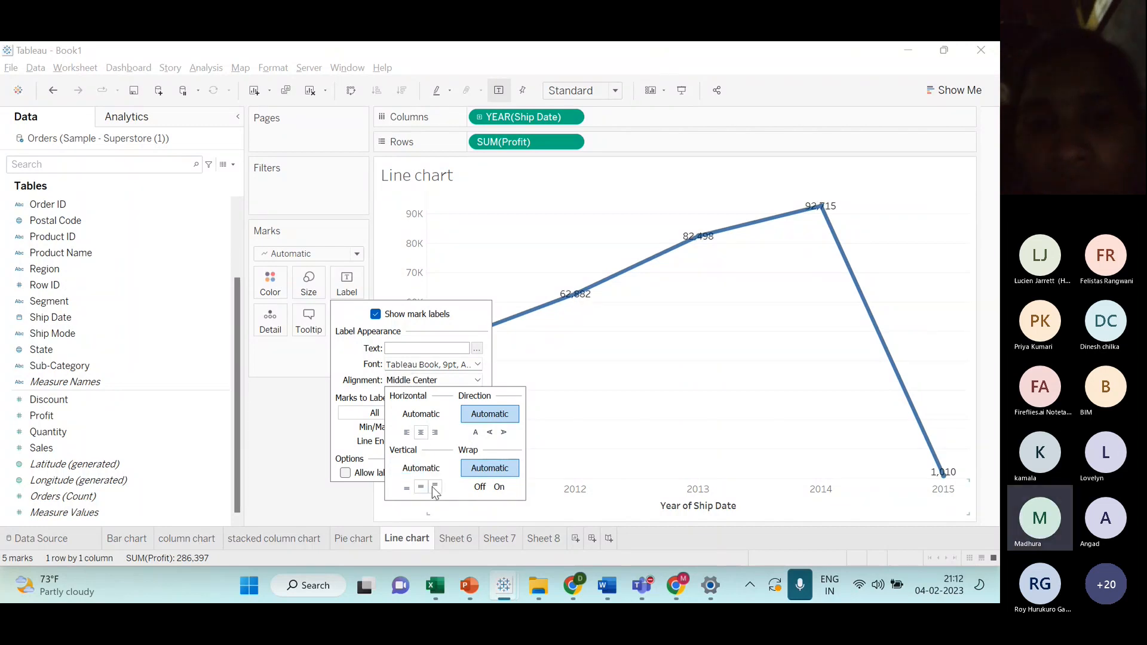
- Compare Right, Left and Center horizontal alignment for the line chart's labels, finishing on Middle Right
left_click(435, 431)
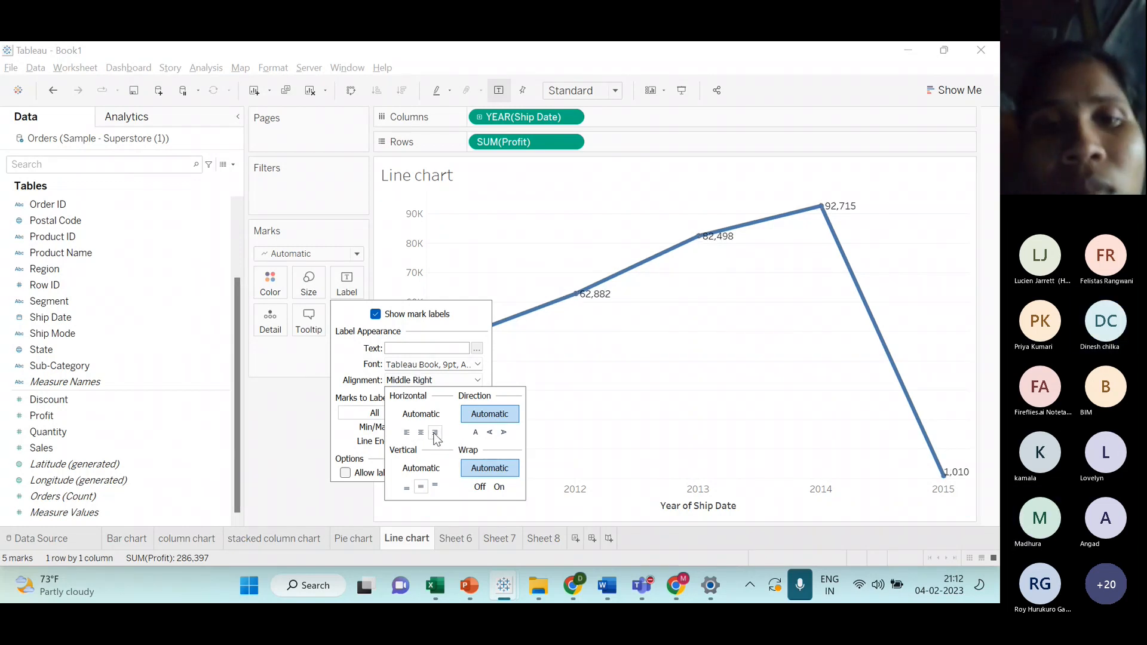
left_click(434, 432)
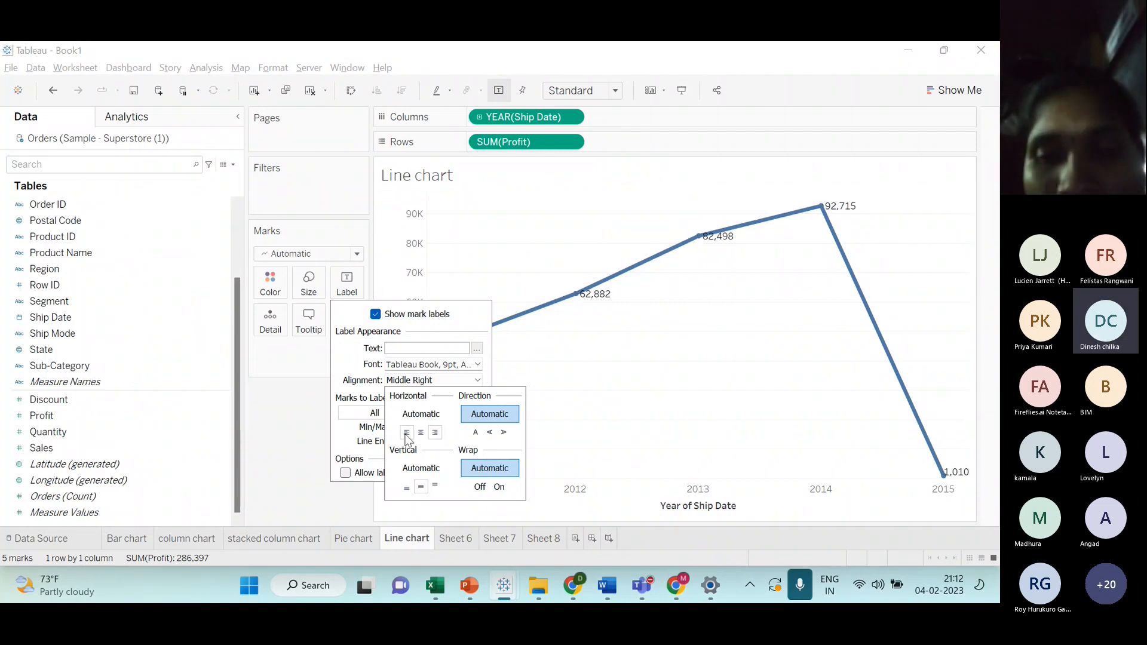
left_click(406, 432)
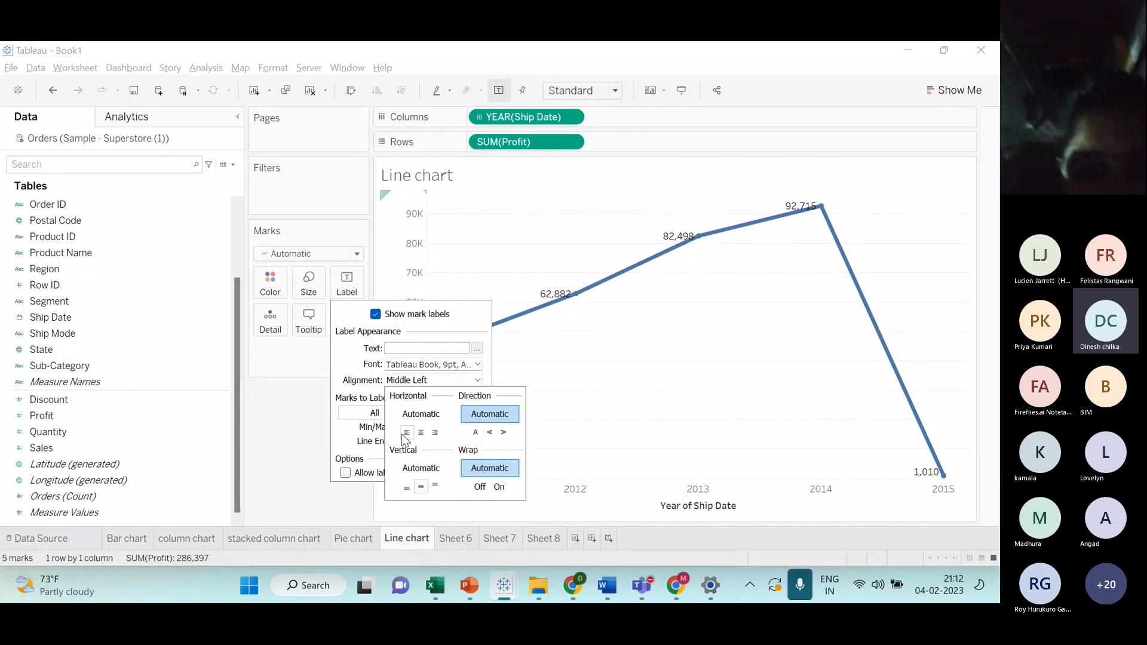
left_click(421, 432)
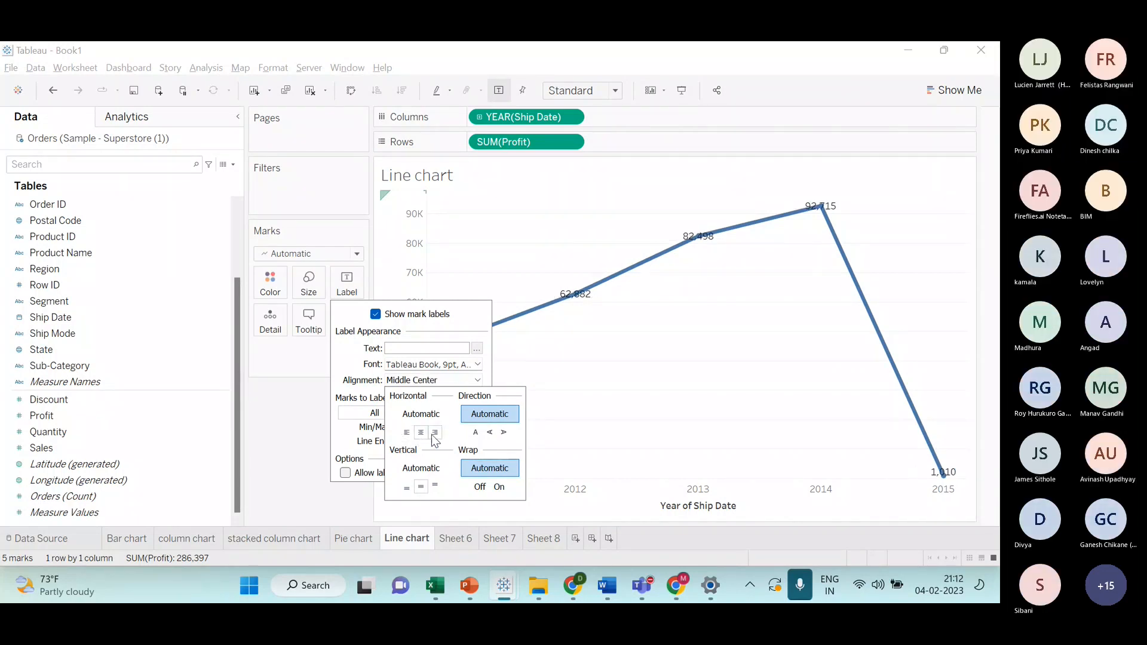
left_click(435, 432)
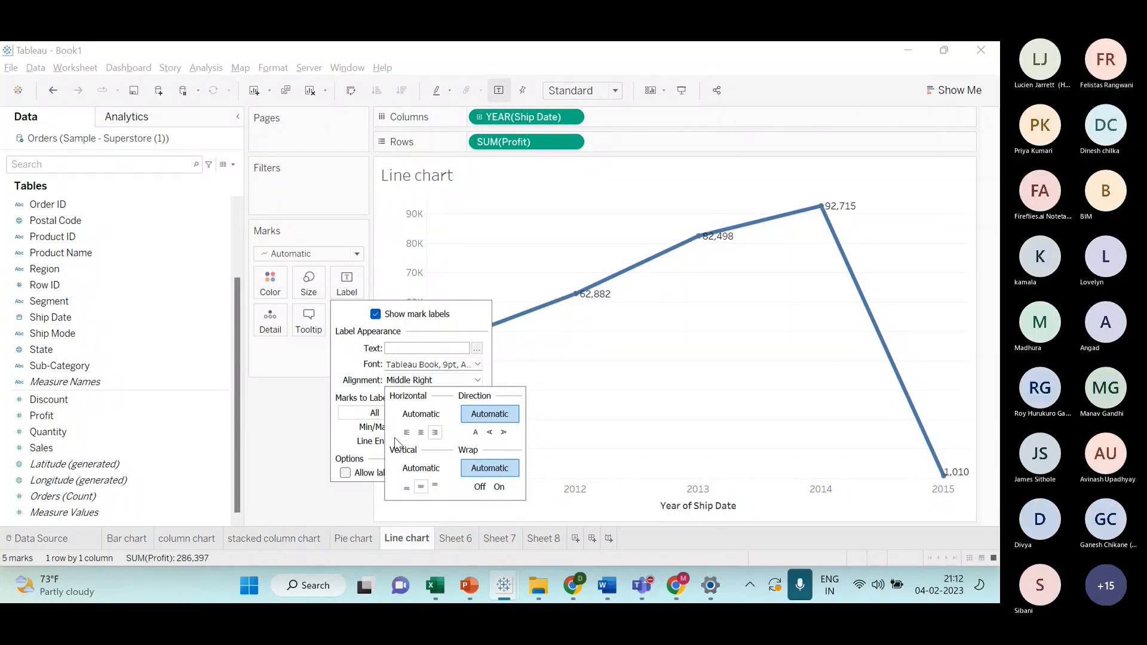
- Align the line chart's labels Left and compare Top, Middle and Bottom vertical alignment, finishing on Middle Left
left_click(406, 431)
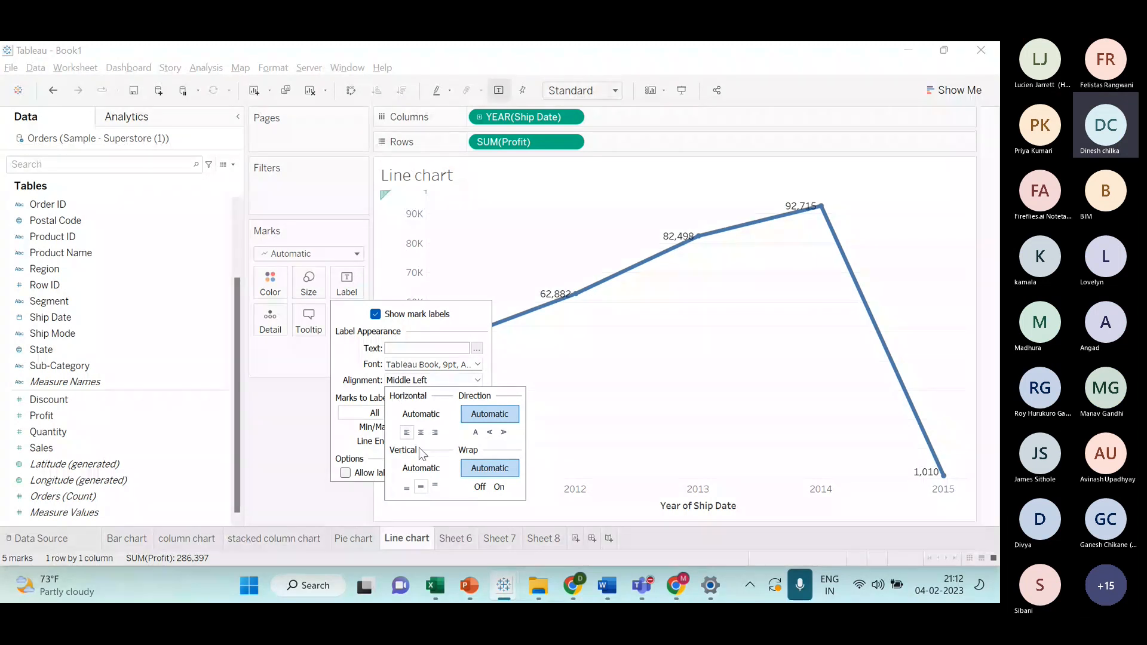
left_click(435, 485)
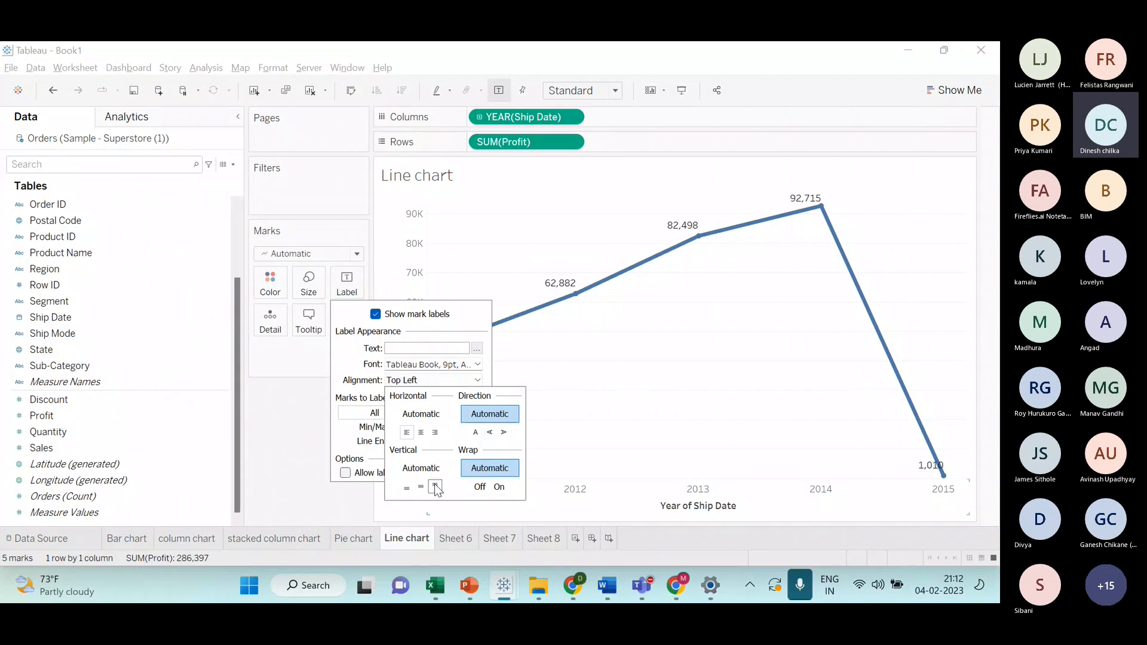
left_click(421, 488)
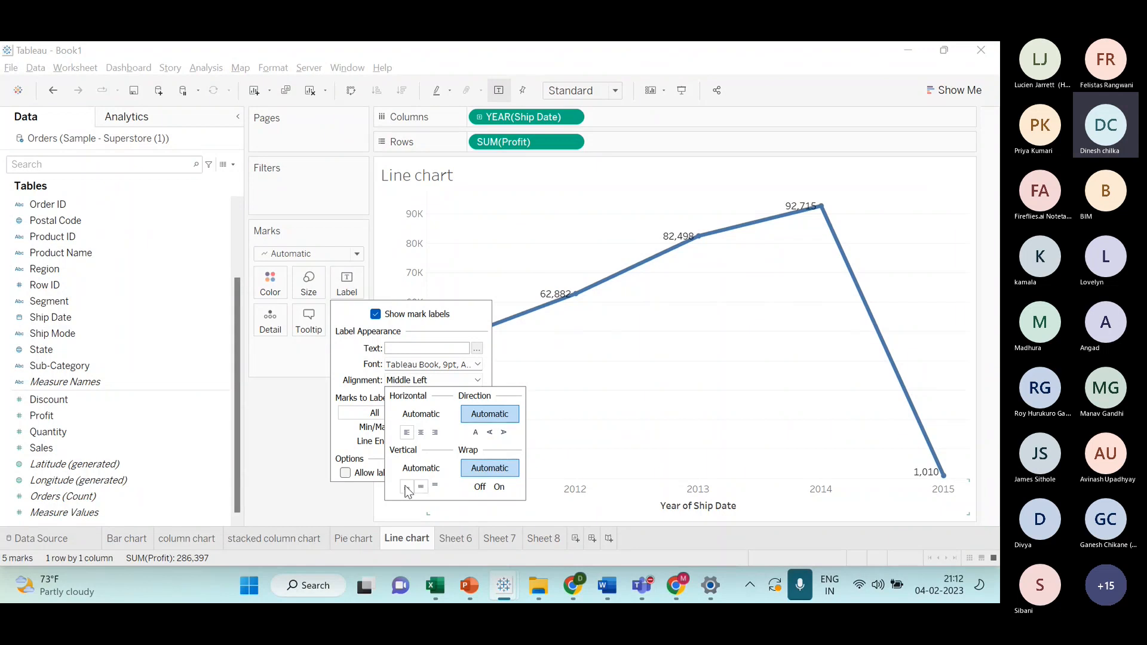
left_click(407, 488)
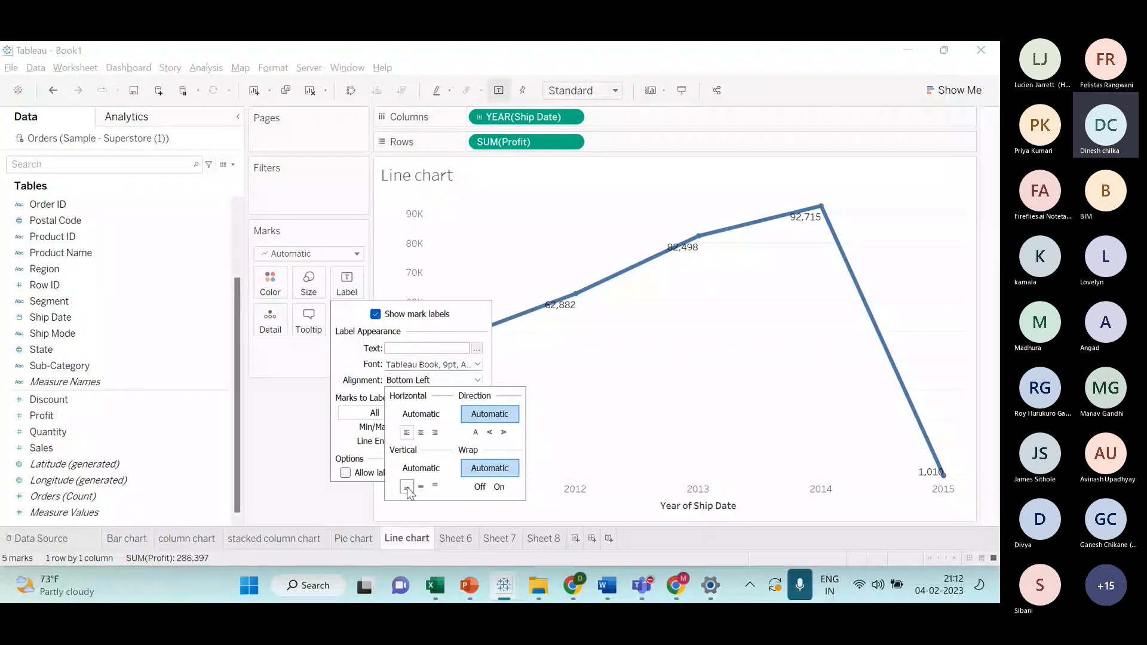
left_click(420, 488)
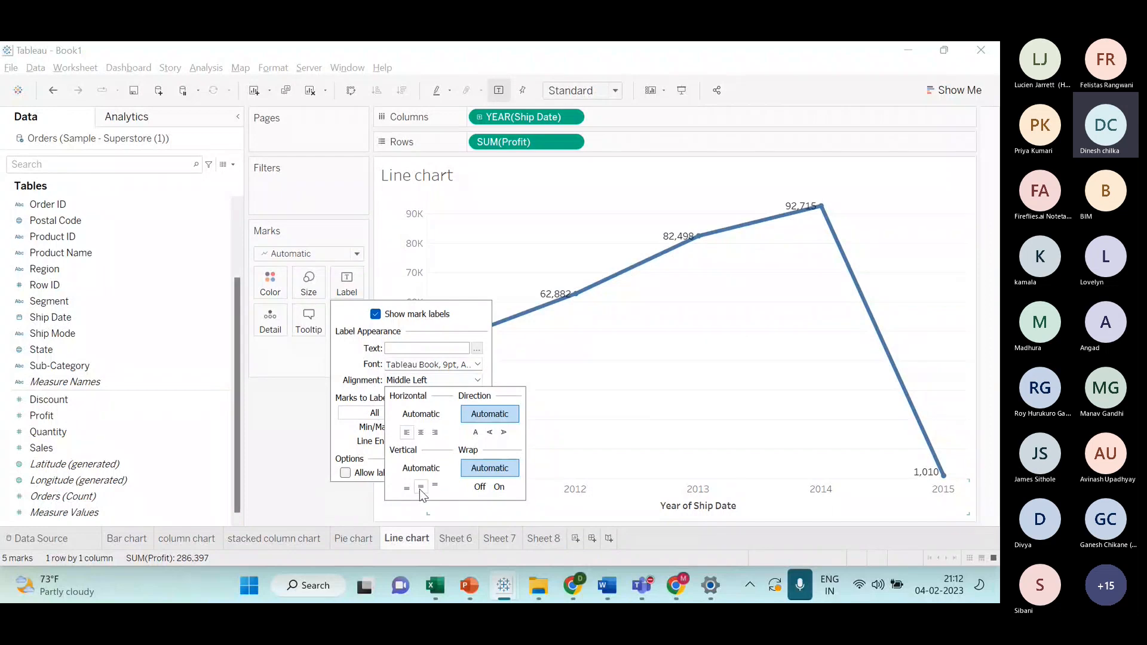
left_click(437, 486)
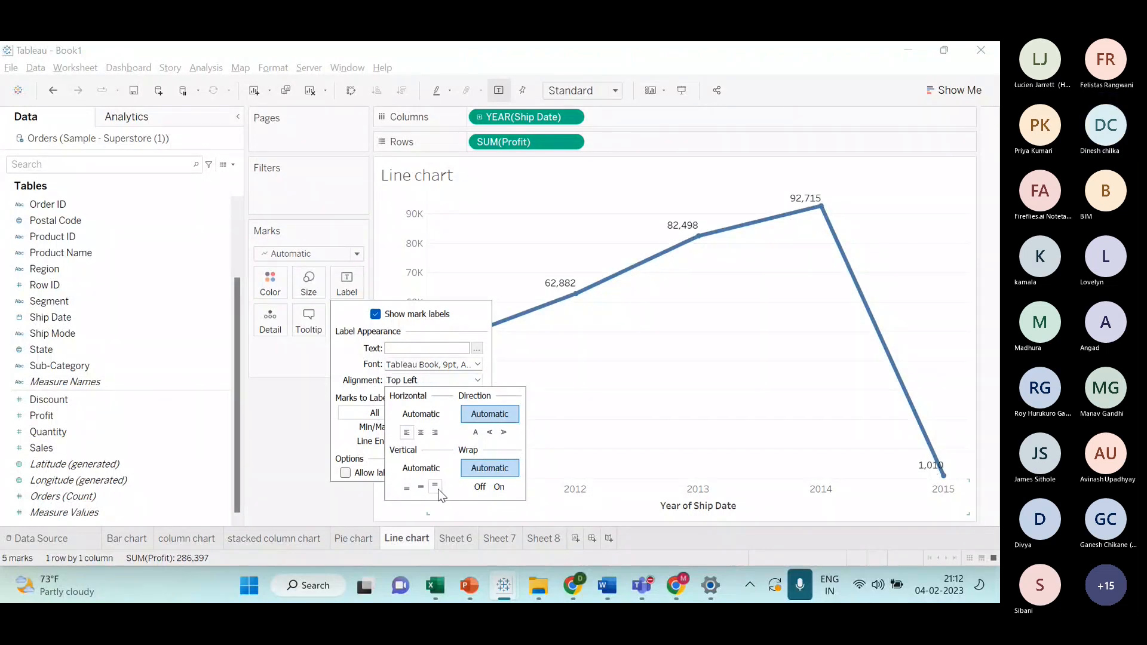
left_click(407, 487)
left_click(421, 487)
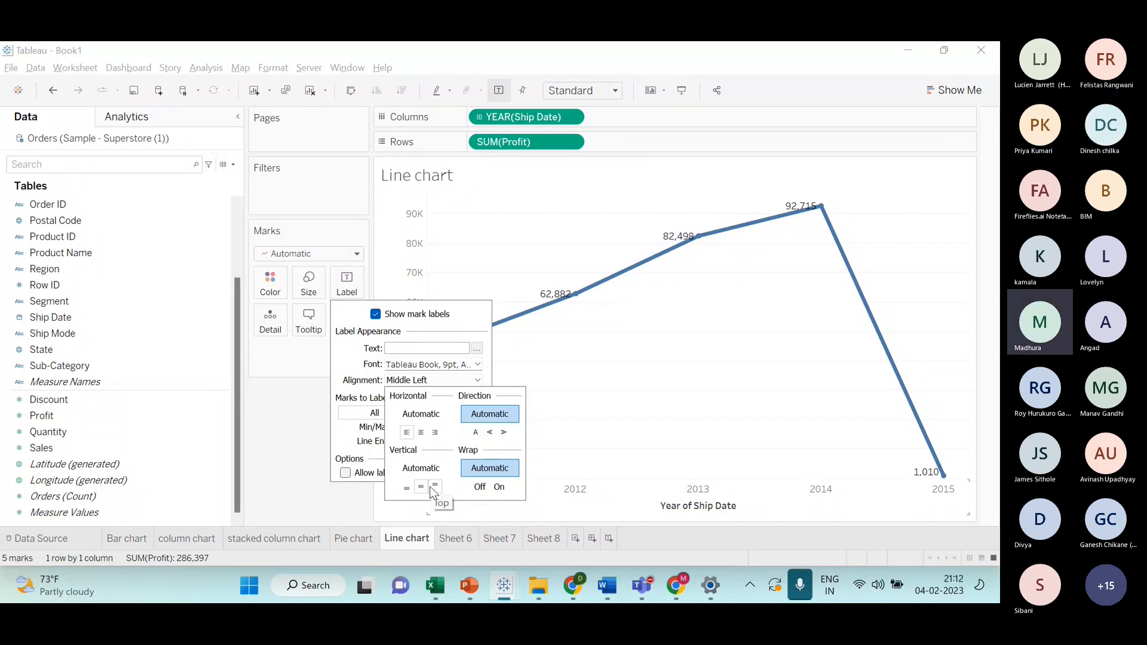
left_click(435, 487)
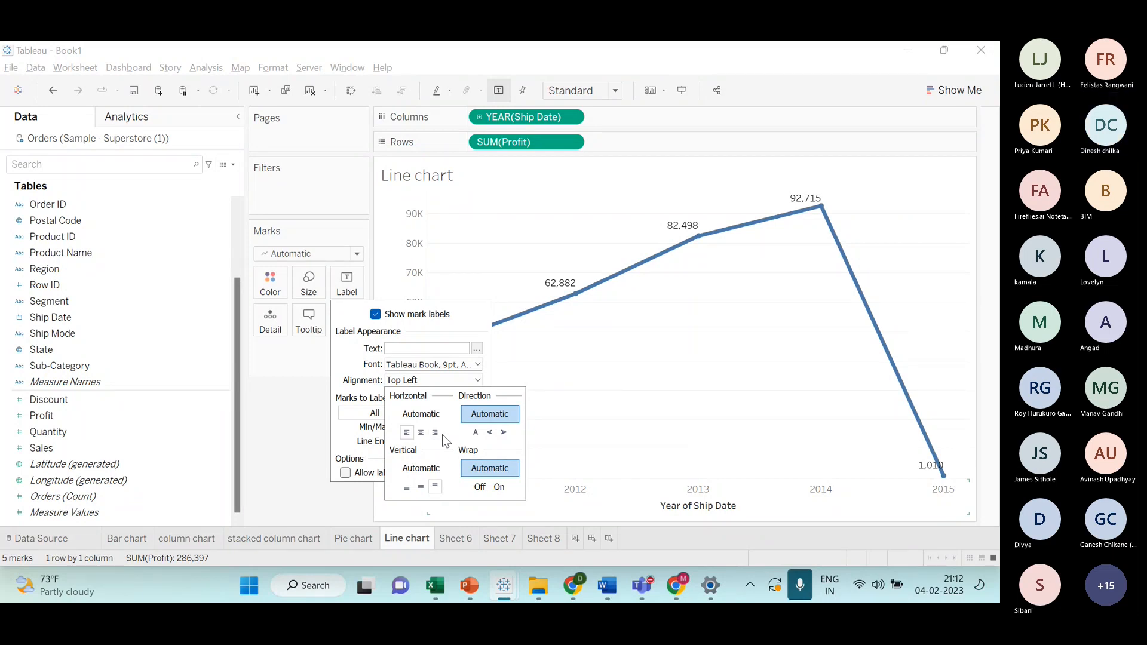
left_click(421, 487)
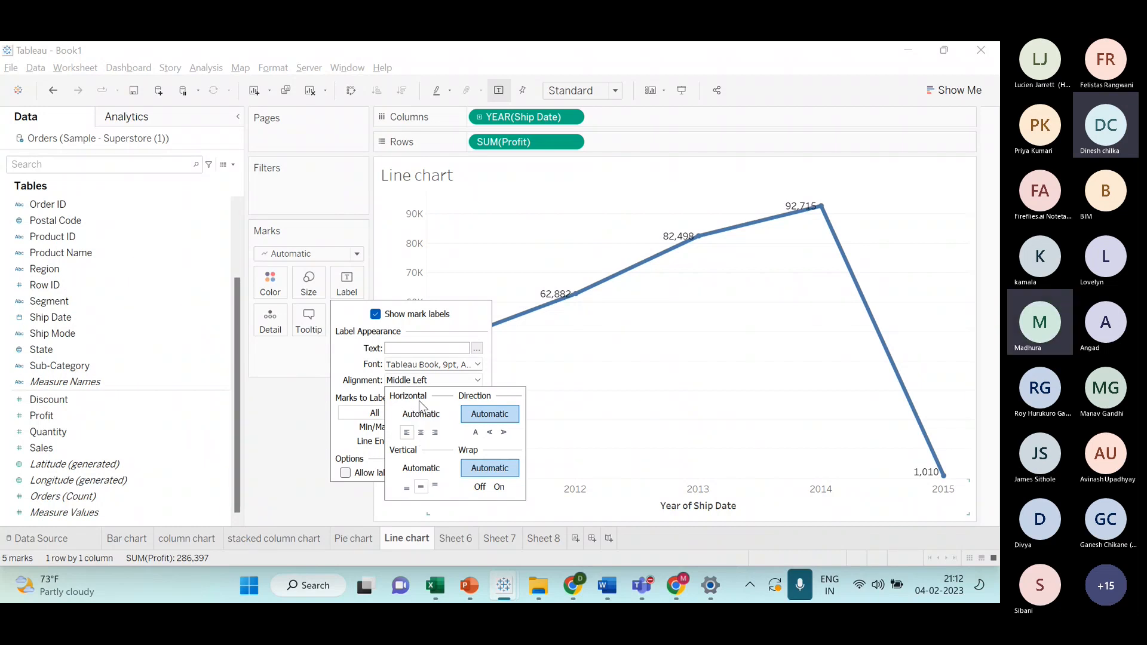
left_click(419, 487)
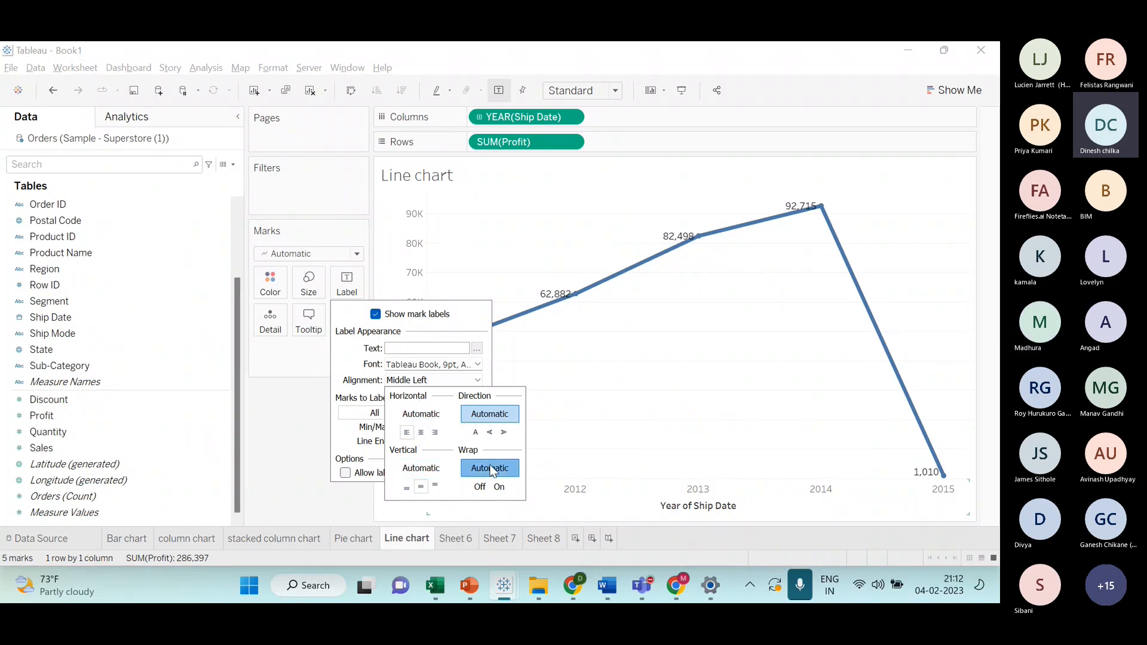
- Compare the two rotated text directions for the line chart's labels, finishing on the upright, unrotated direction
left_click(490, 433)
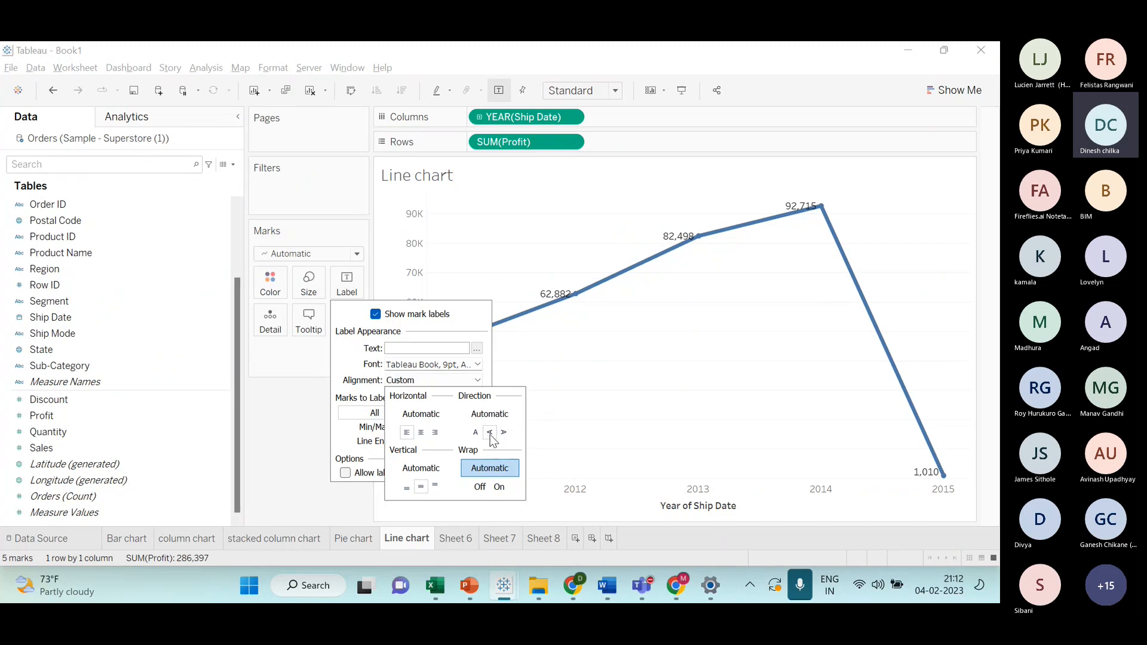
left_click(503, 433)
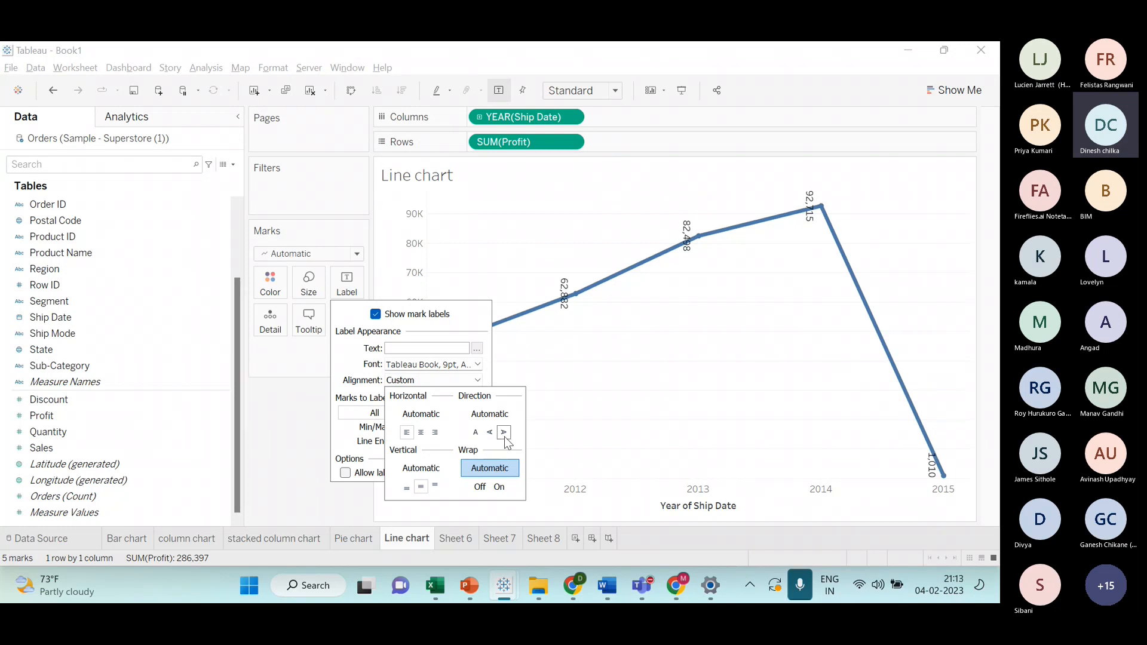
left_click(477, 435)
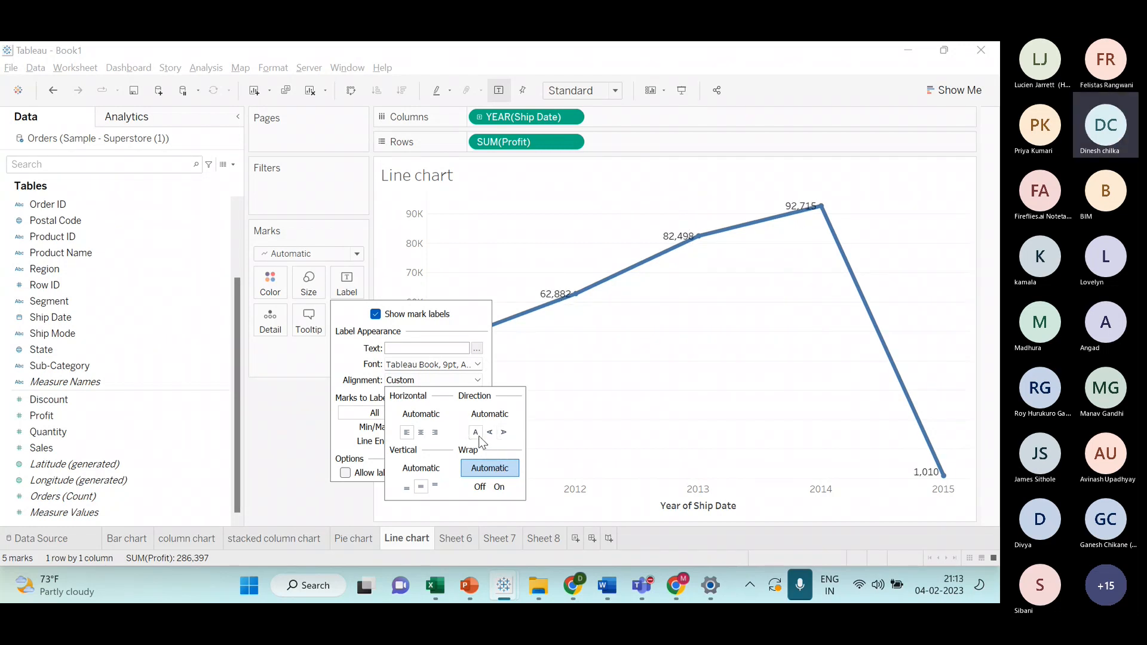
- Review the line chart's label font and alignment options, and set the label text wrap to On
left_click(463, 367)
left_click(460, 364)
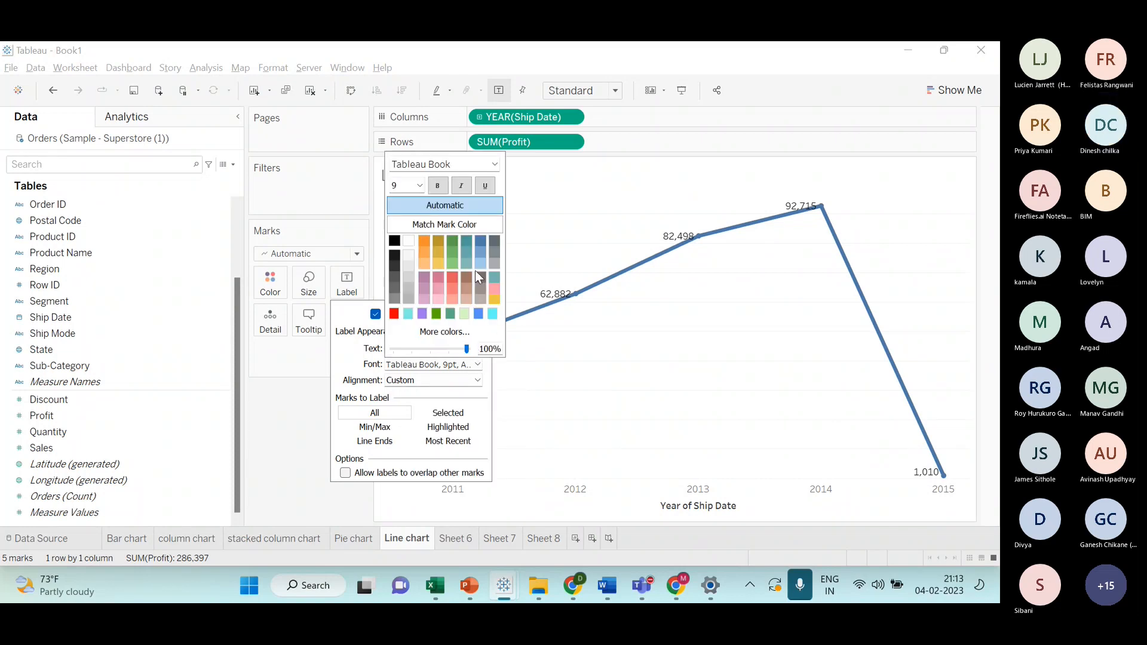
left_click(460, 376)
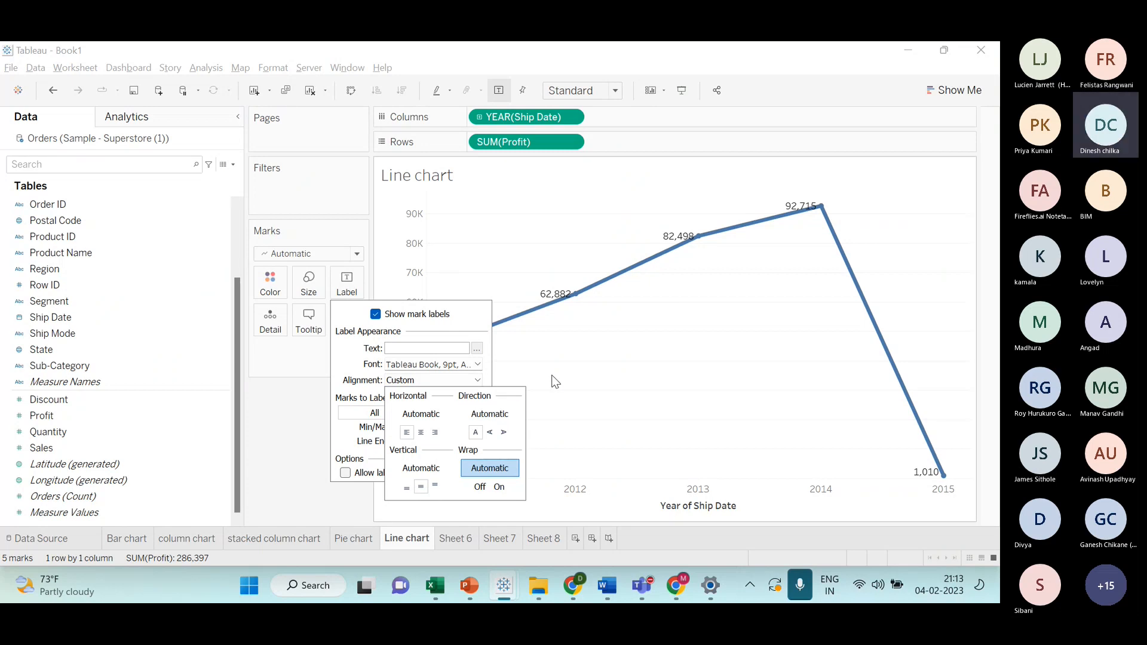
left_click(475, 383)
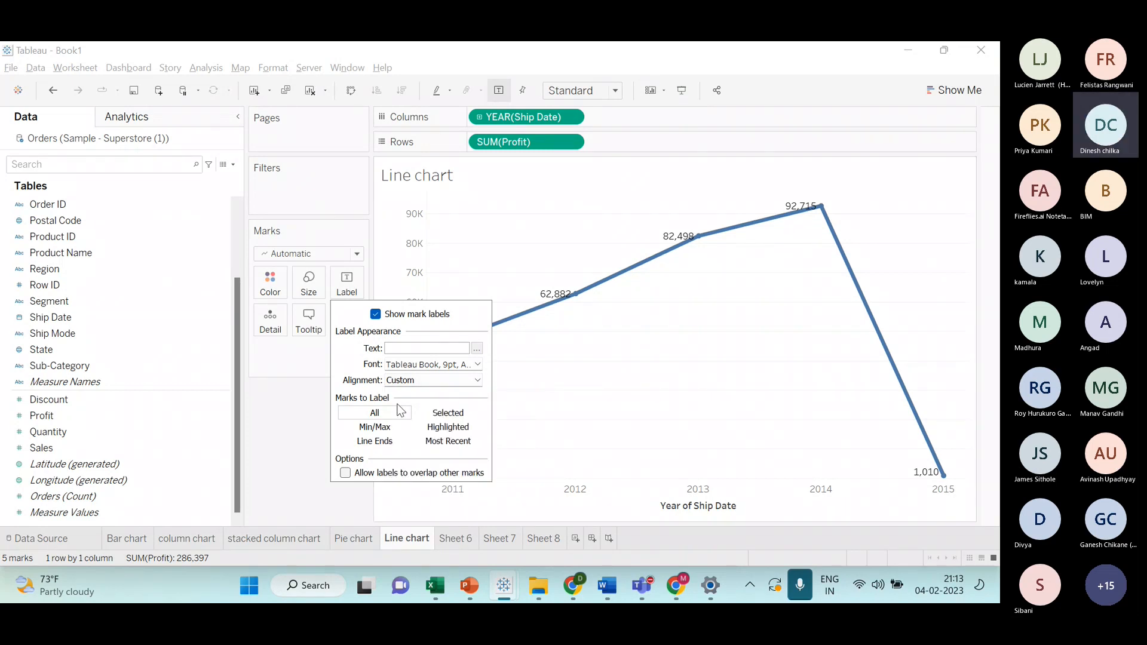
left_click(459, 379)
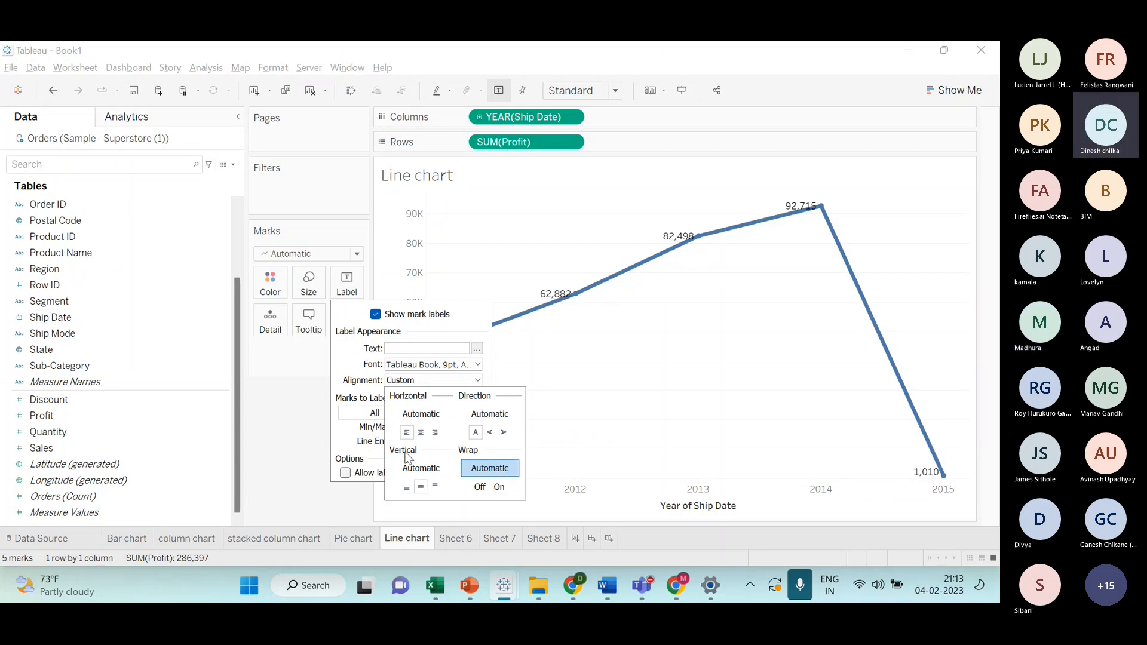
left_click(478, 467)
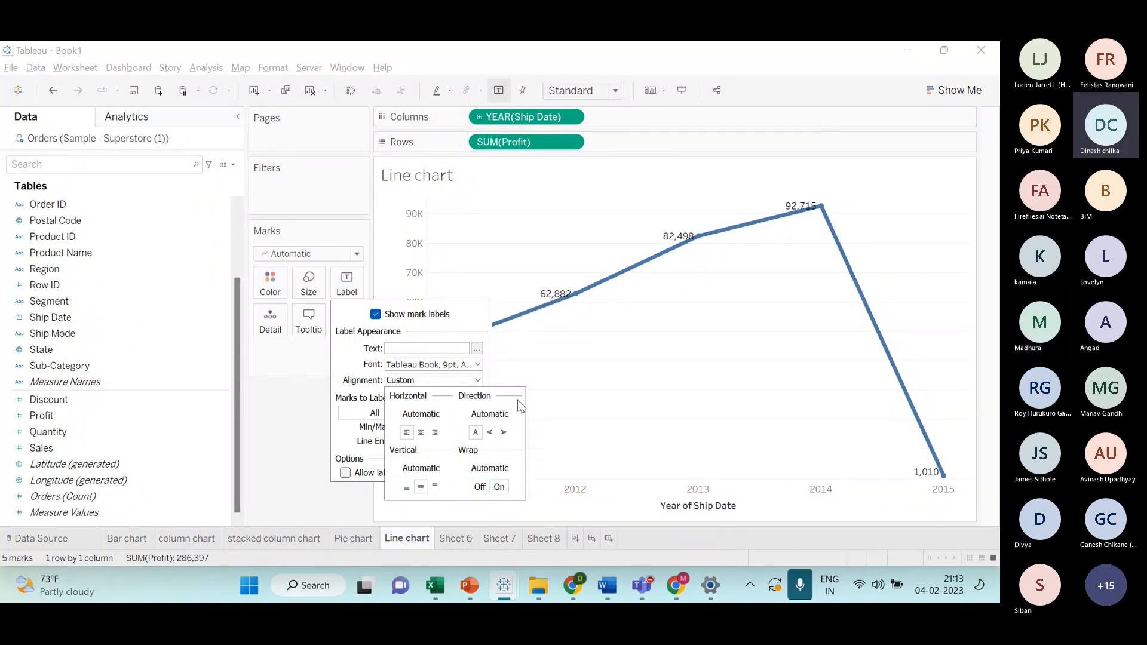
left_click(545, 402)
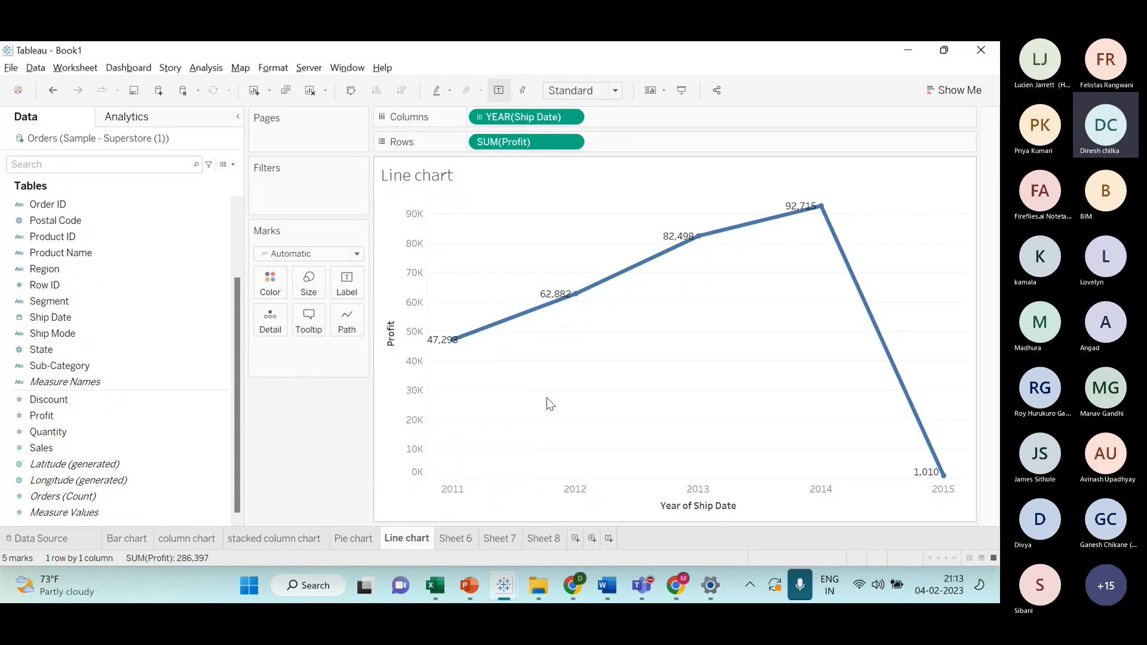
- Restrict the line chart's mark labels to the Most Recent mark
left_click(346, 287)
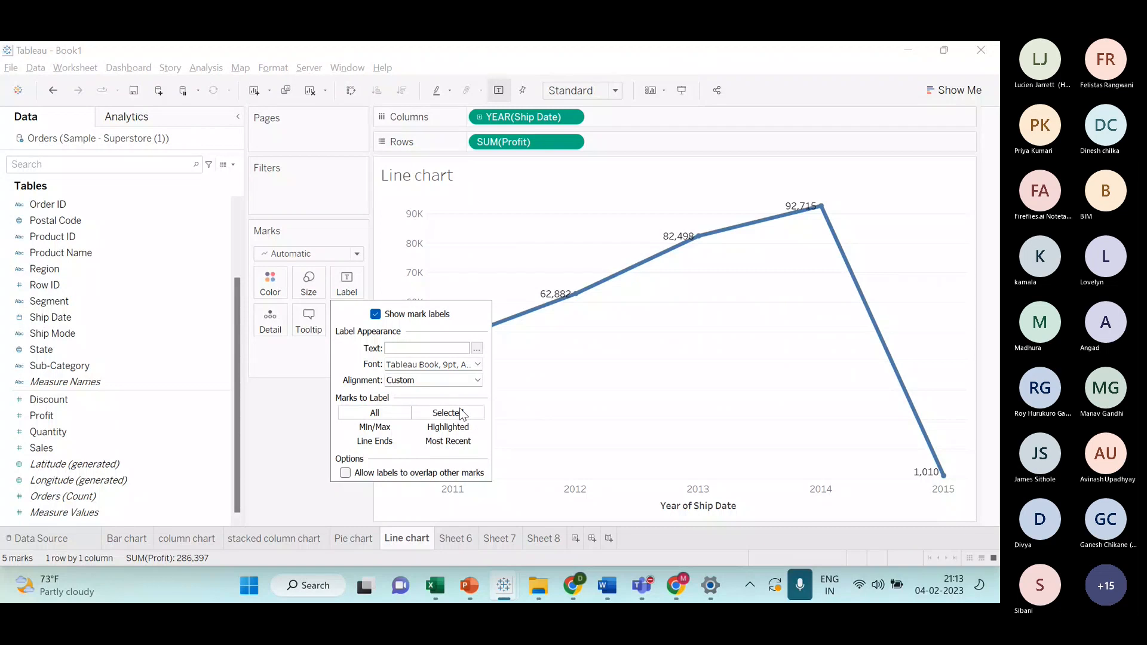
left_click(528, 352)
left_click(353, 290)
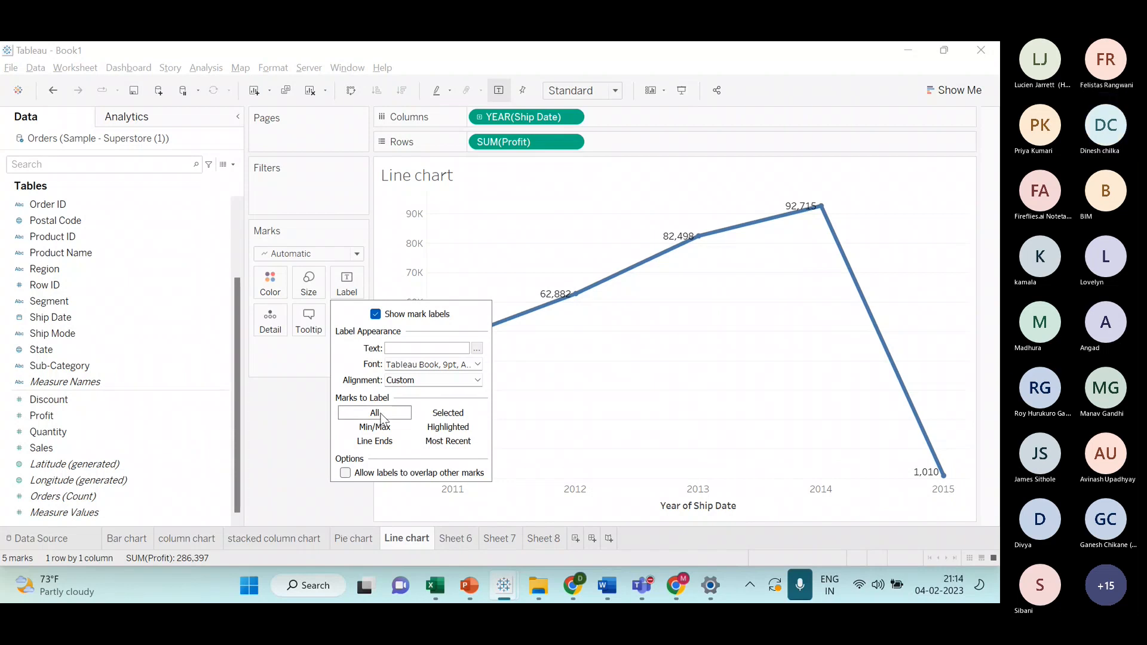
left_click(448, 442)
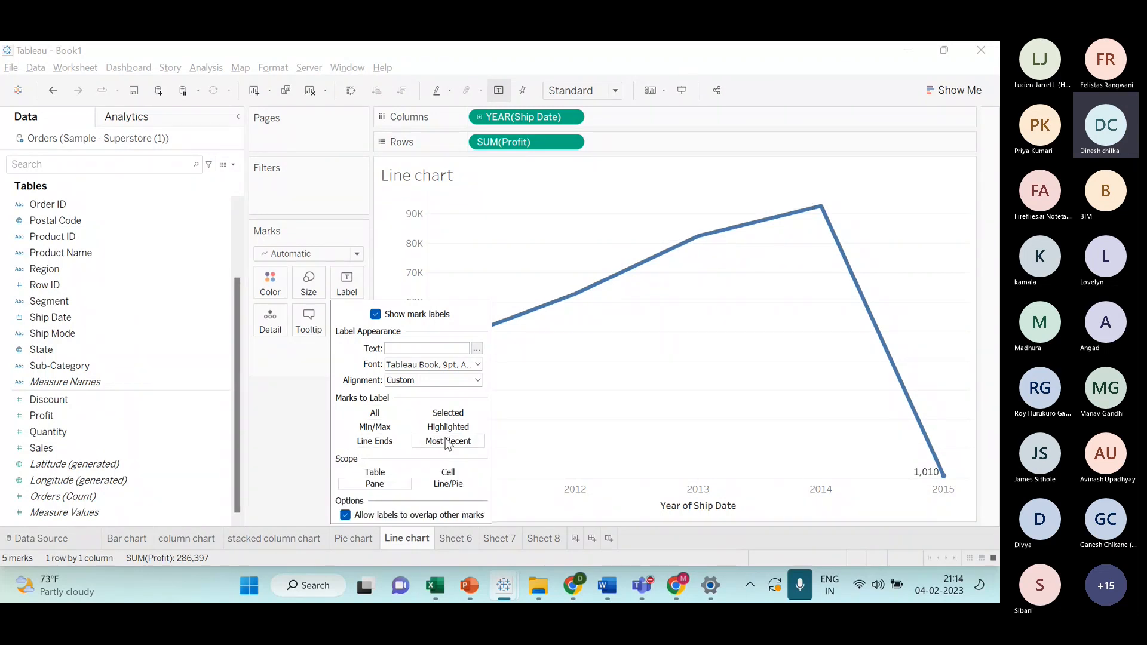
left_click(578, 349)
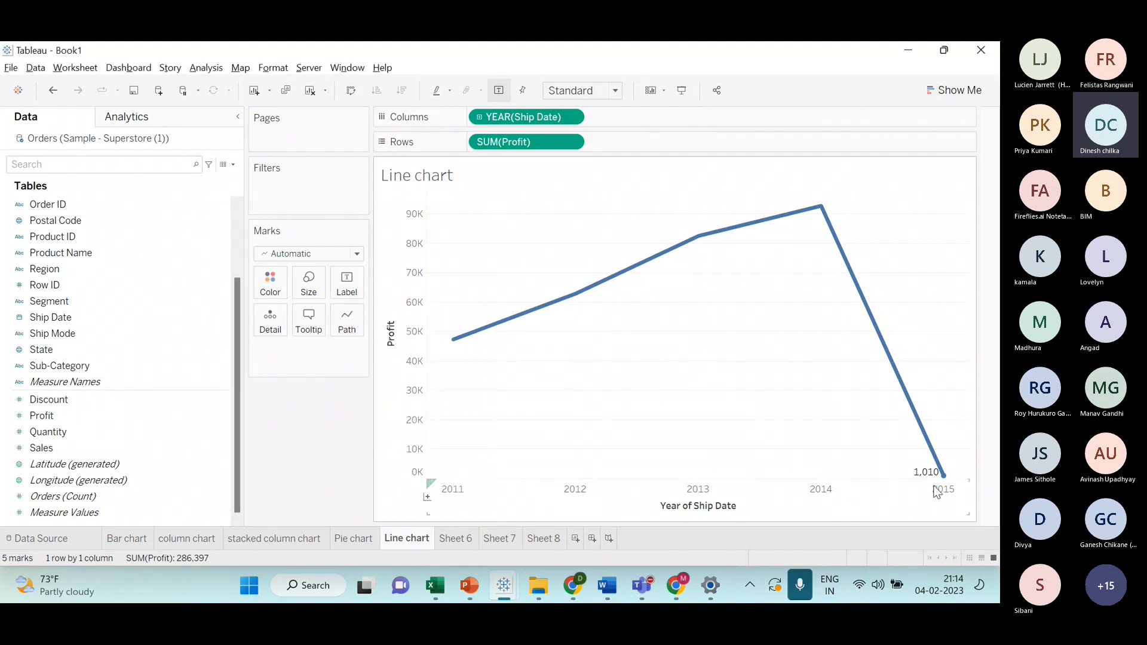
- Label all marks again, restrict the labels to Min/Max, and inspect the 2014 peak on the line
left_click(353, 286)
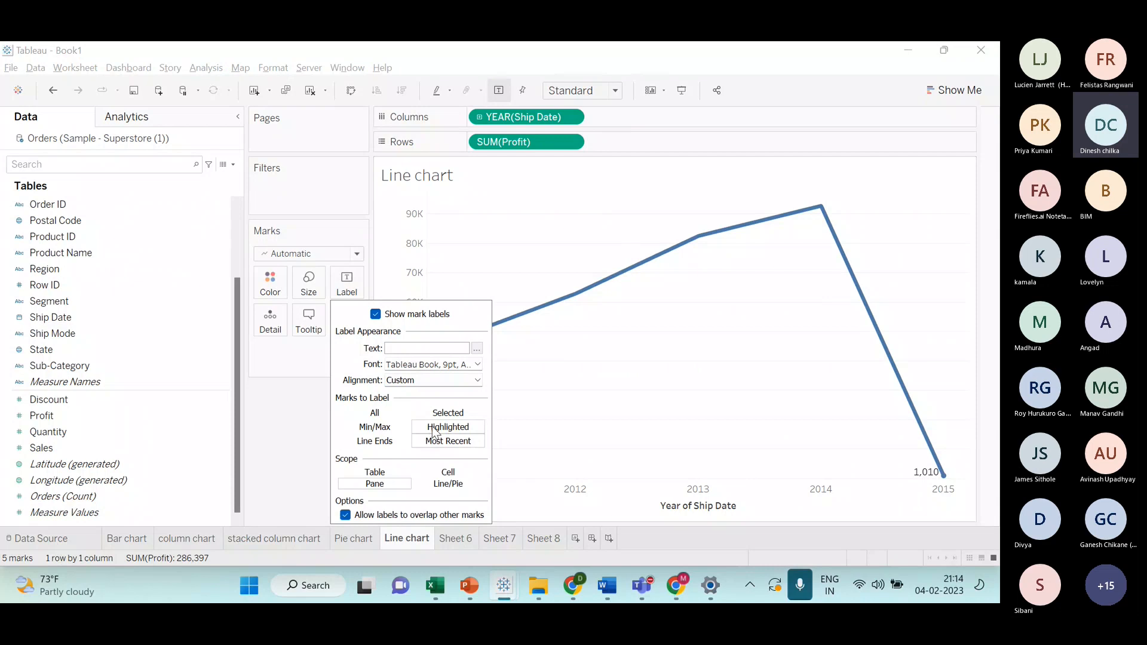
left_click(375, 413)
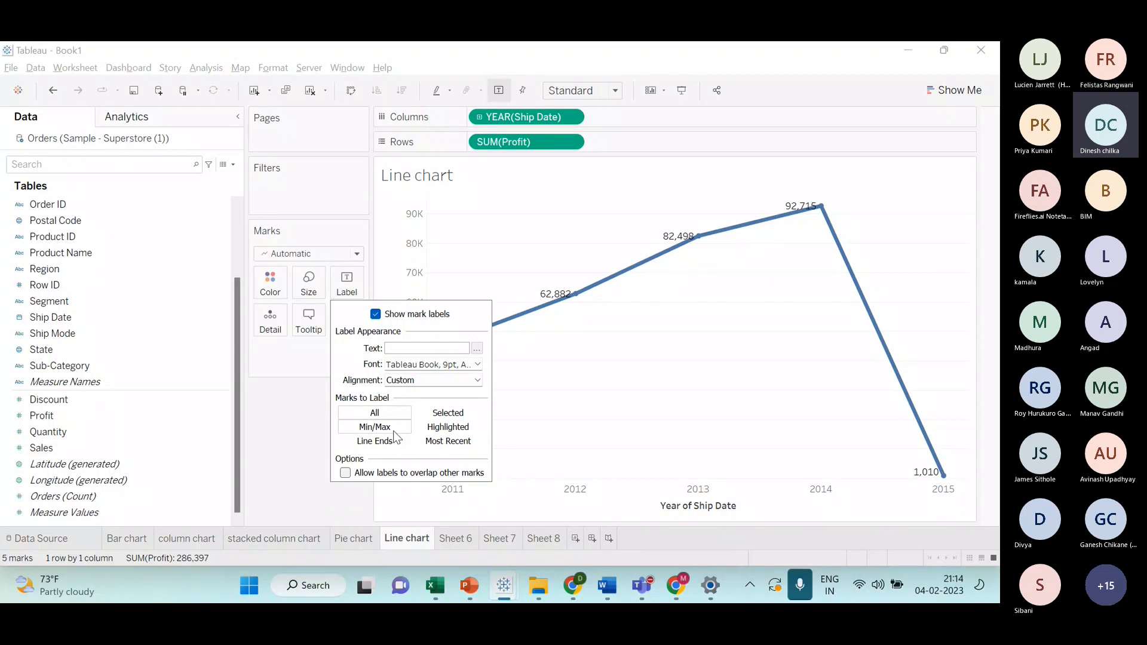
left_click(375, 427)
left_click(523, 349)
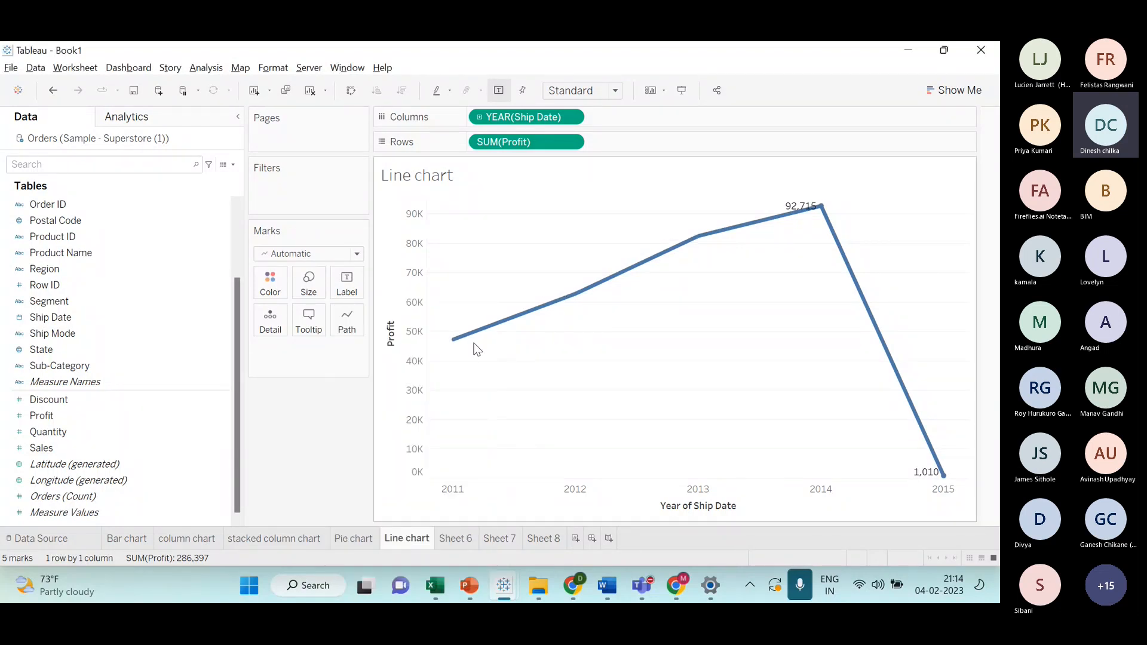
mouse_move(815, 218)
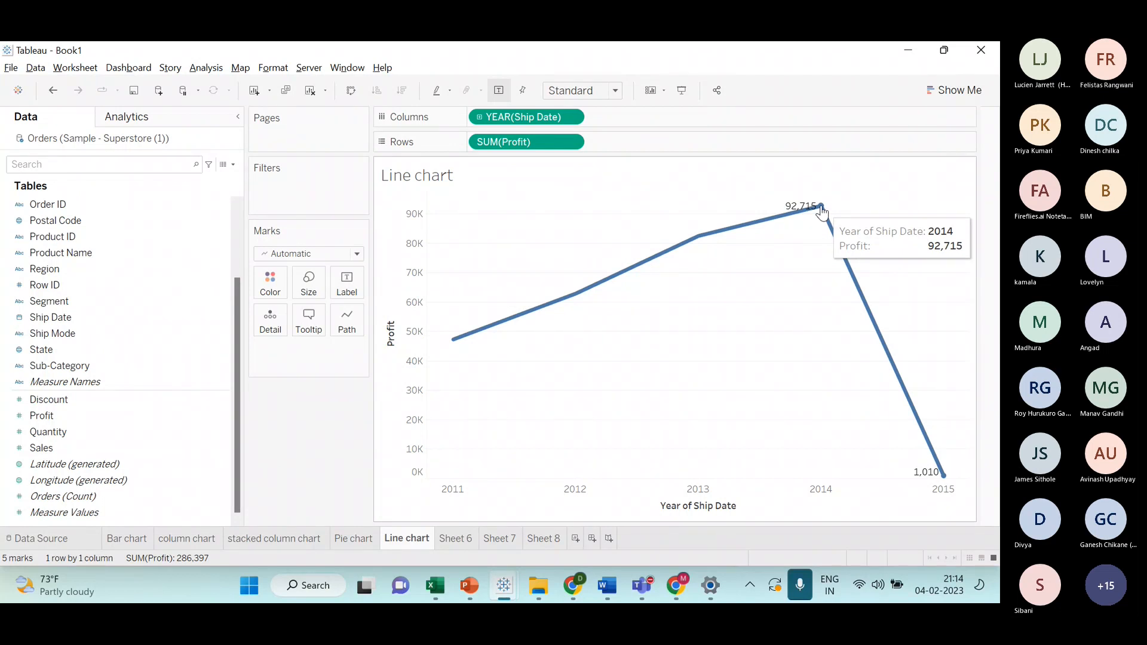
- Try labeling only the Line Ends of the chart, and return the marks to label to All
left_click(345, 280)
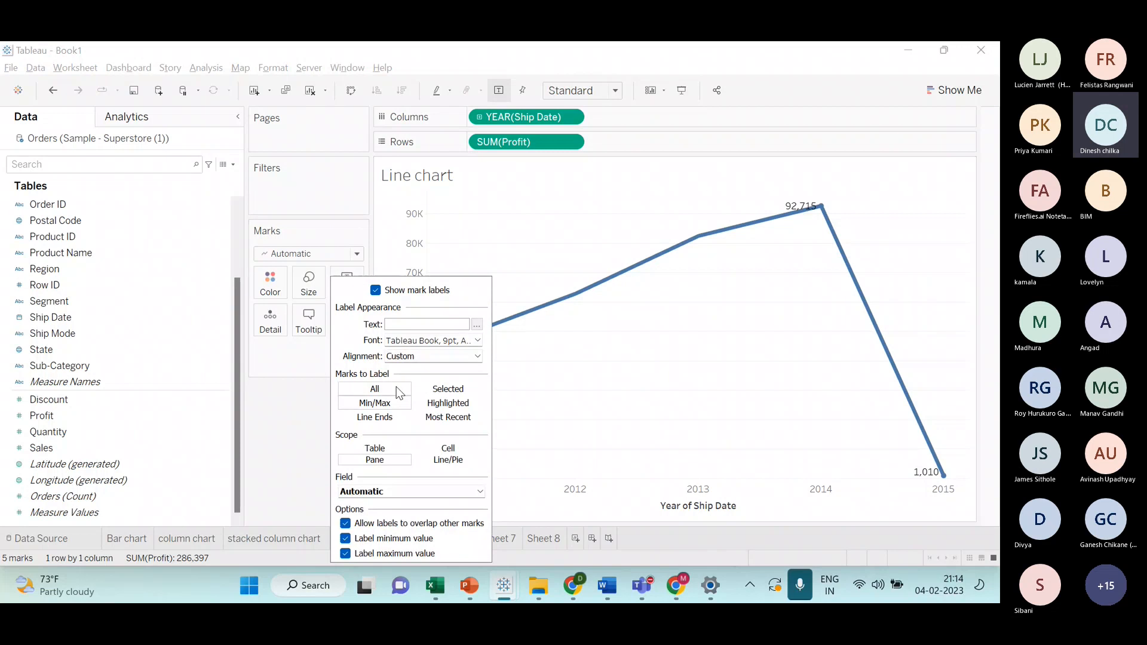
left_click(399, 417)
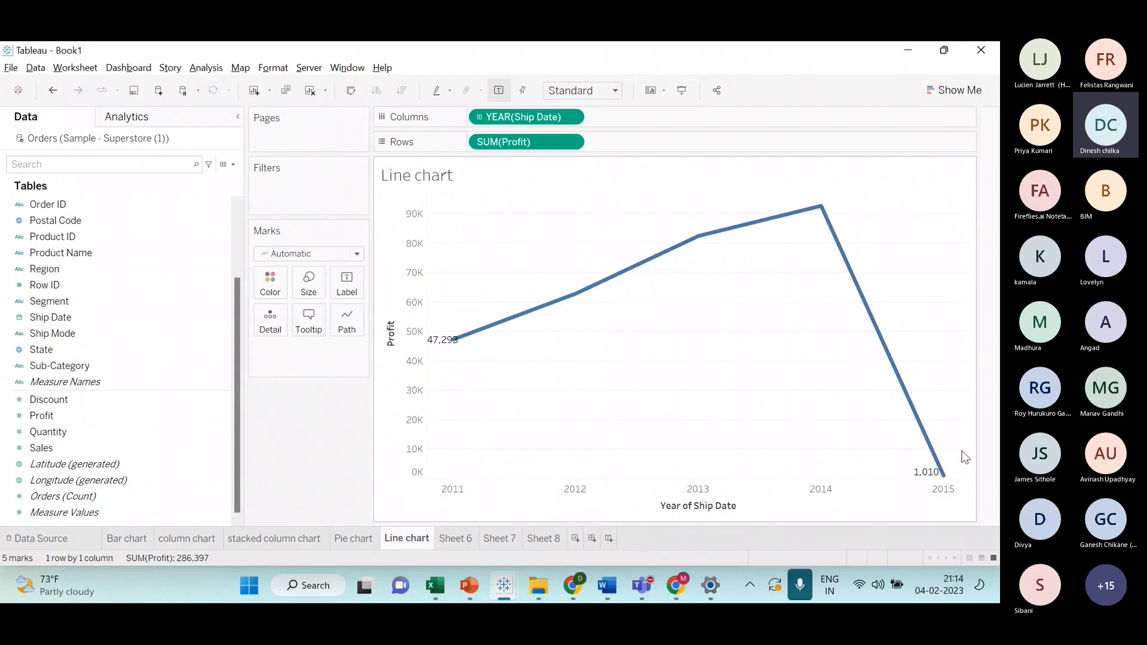
left_click(351, 289)
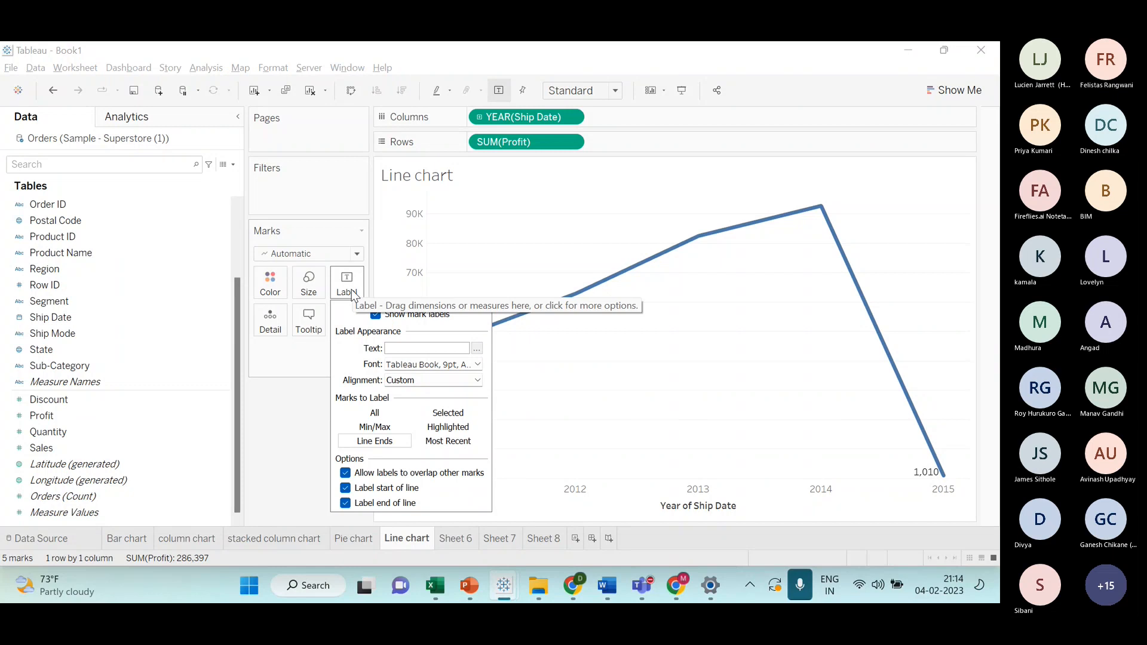
left_click(403, 411)
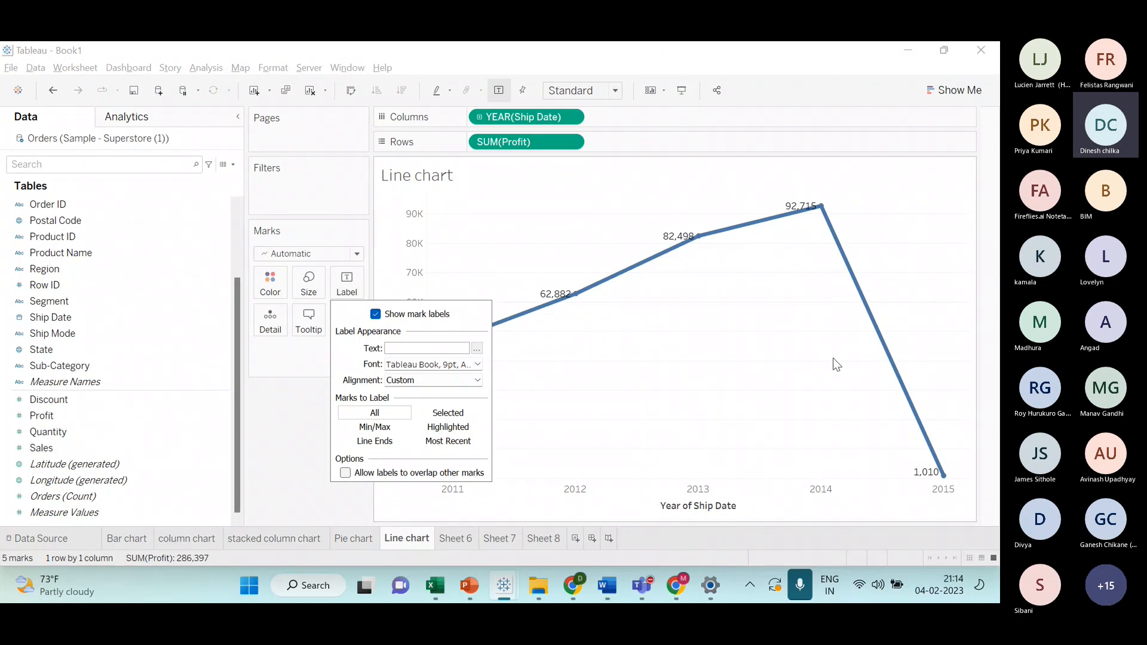
- Compare the Min/Max and Selected labeling options for the line chart, finishing on Highlighted
left_click(391, 428)
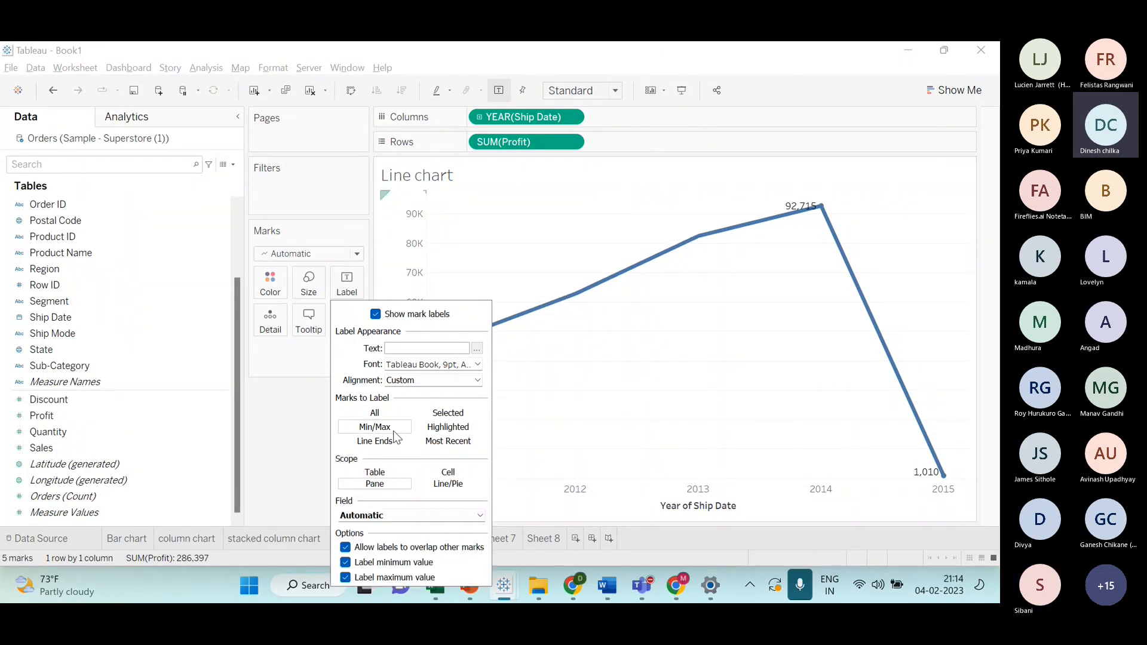
left_click(453, 415)
left_click(545, 378)
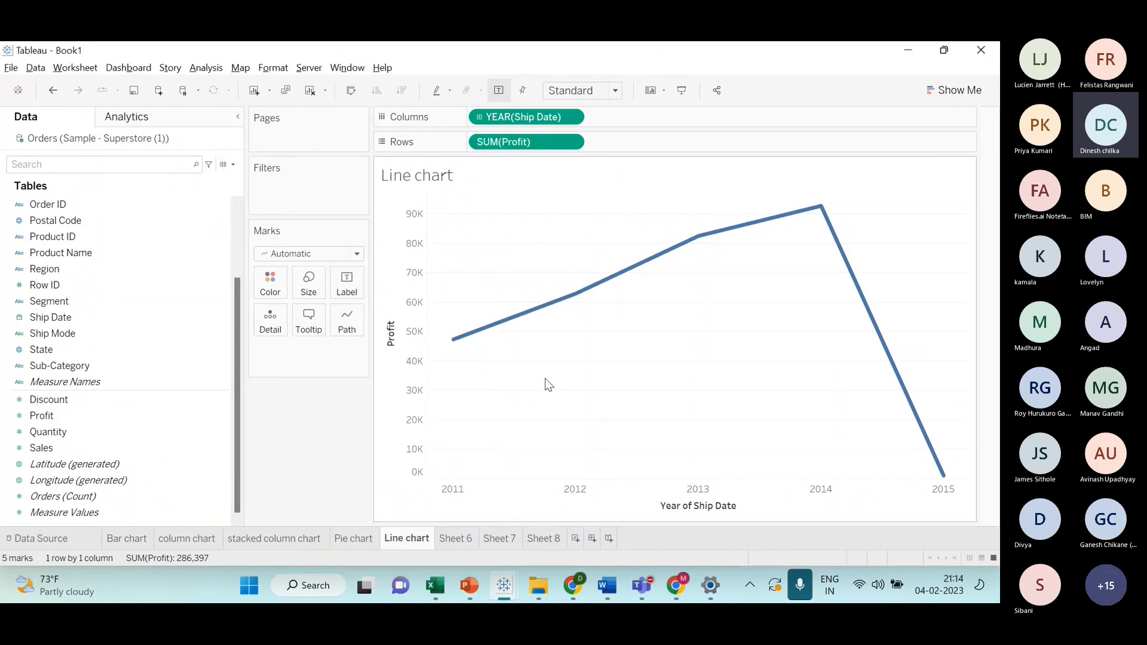
left_click(357, 276)
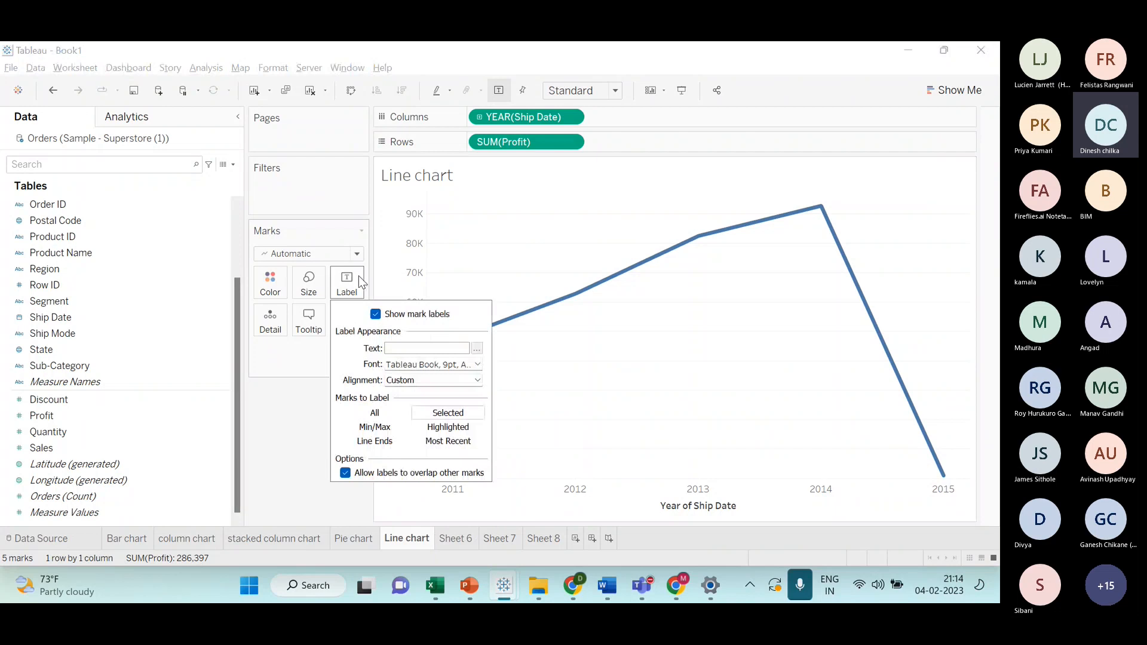
left_click(443, 427)
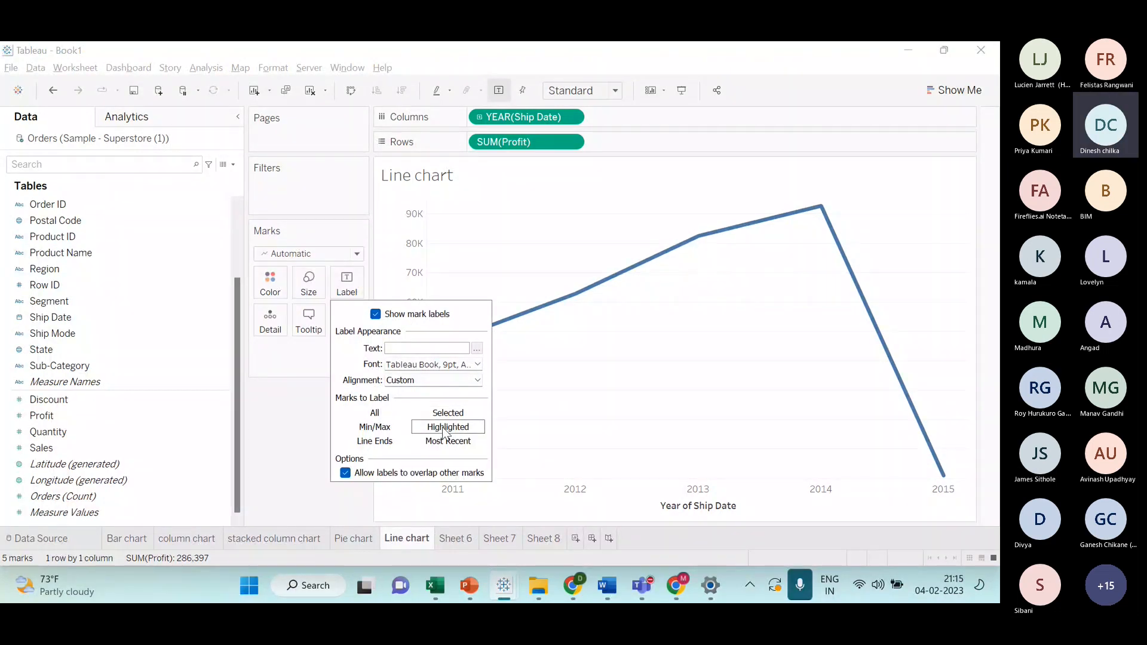
- Compare the Selected, Highlighted, Most Recent, All and Min/Max options for which marks to label on the line chart
left_click(459, 414)
left_click(459, 430)
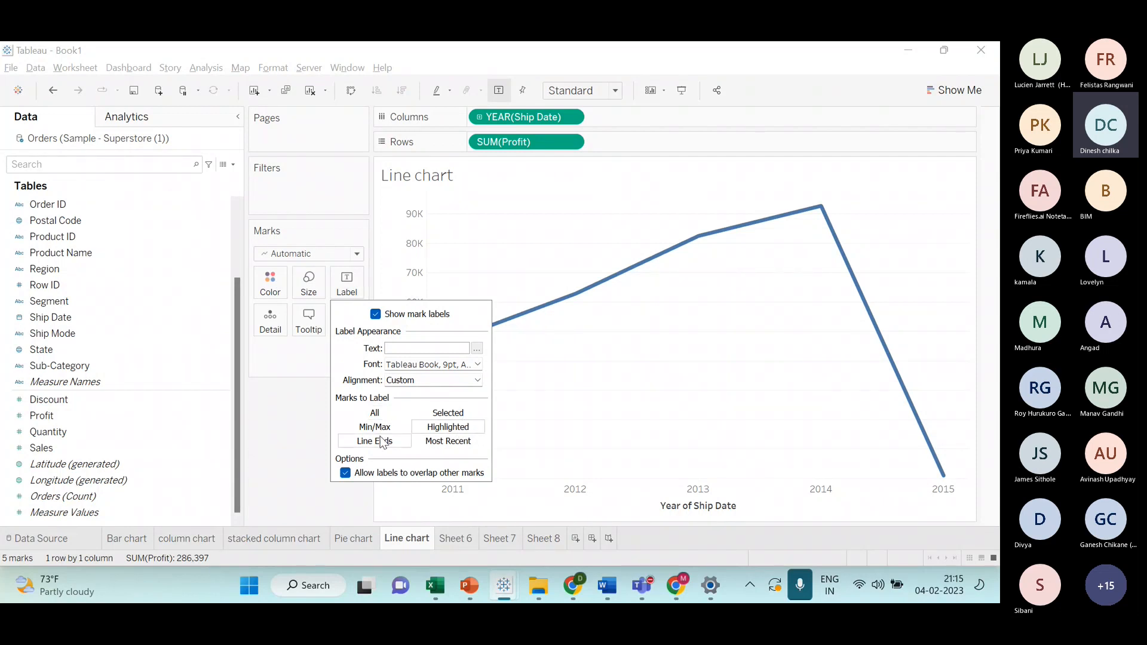
left_click(445, 443)
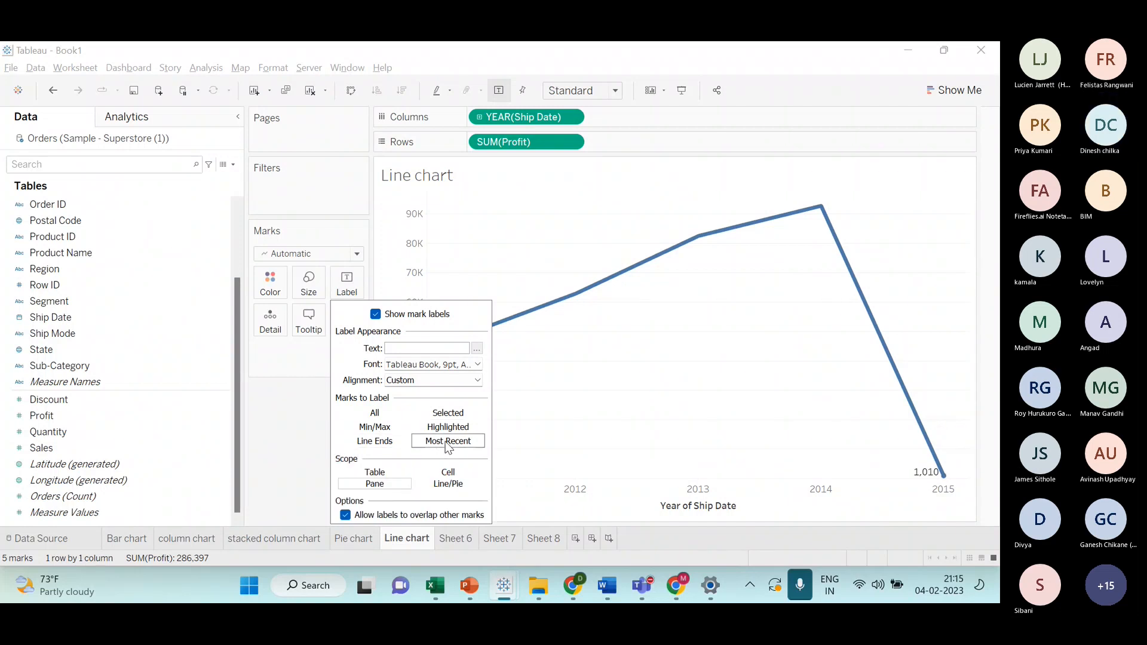
left_click(375, 413)
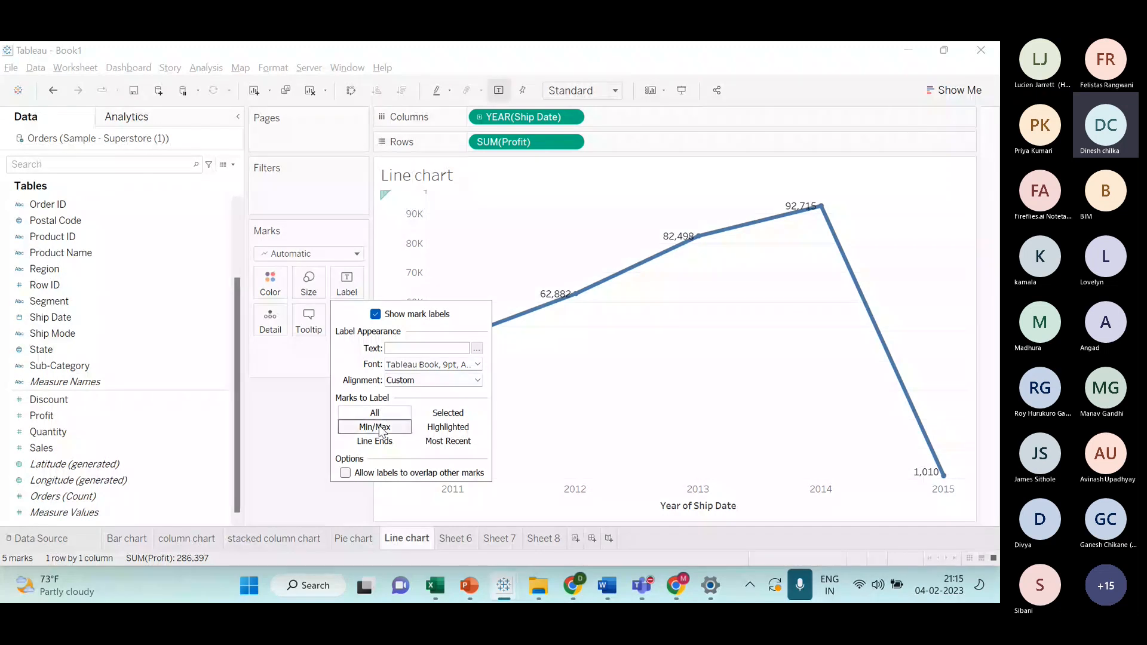
left_click(377, 427)
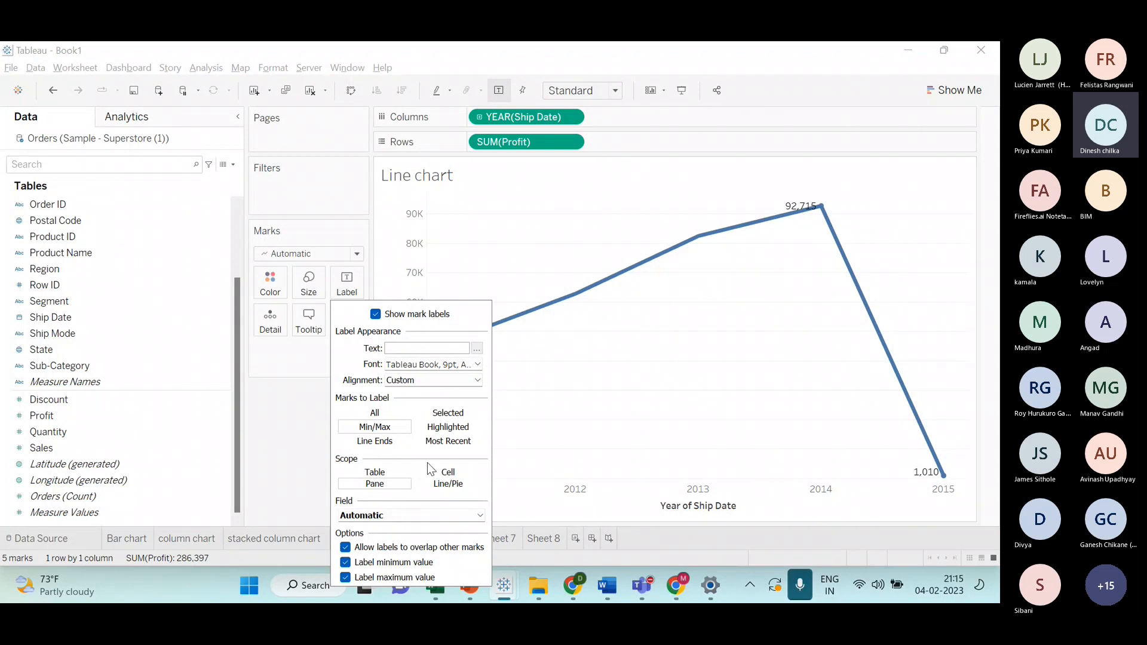
- Label only the Line Ends of the line chart and inspect the 2011 mark
left_click(396, 442)
left_click(532, 344)
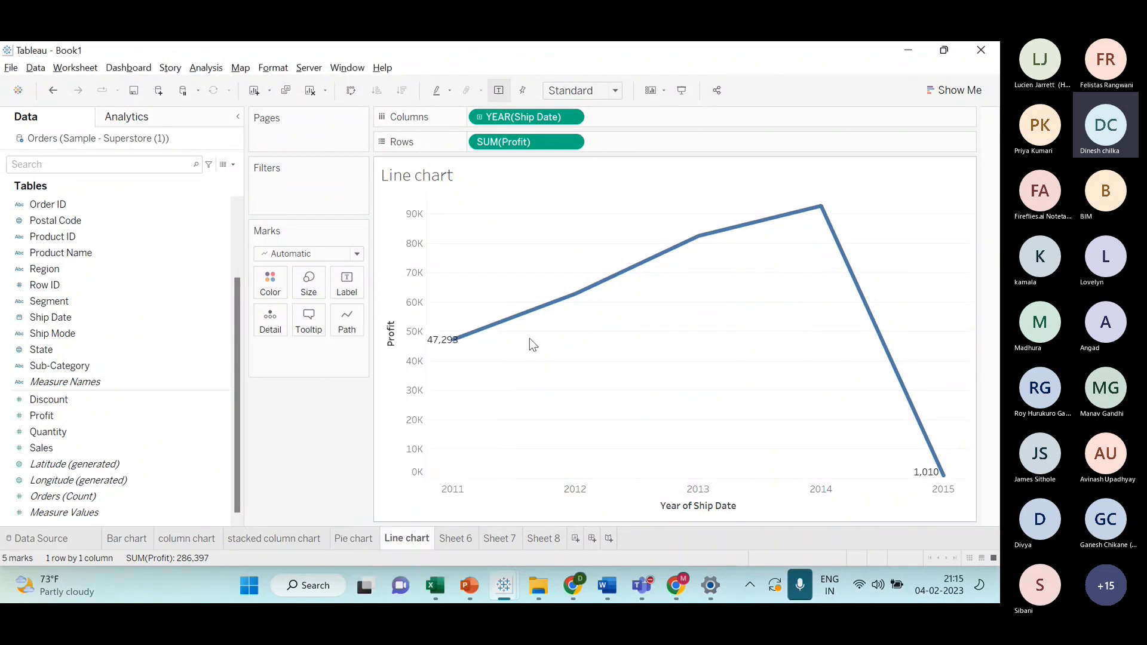
mouse_move(453, 350)
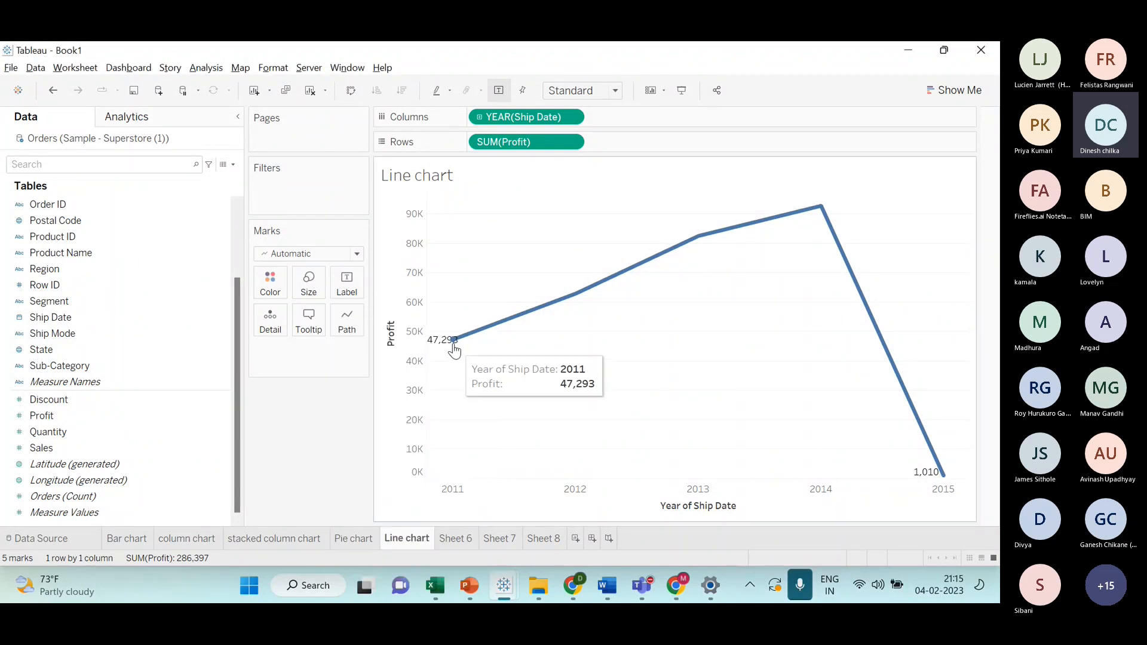
- Restrict the line chart's labels to the Most Recent mark and review the label options
left_click(353, 293)
left_click(460, 444)
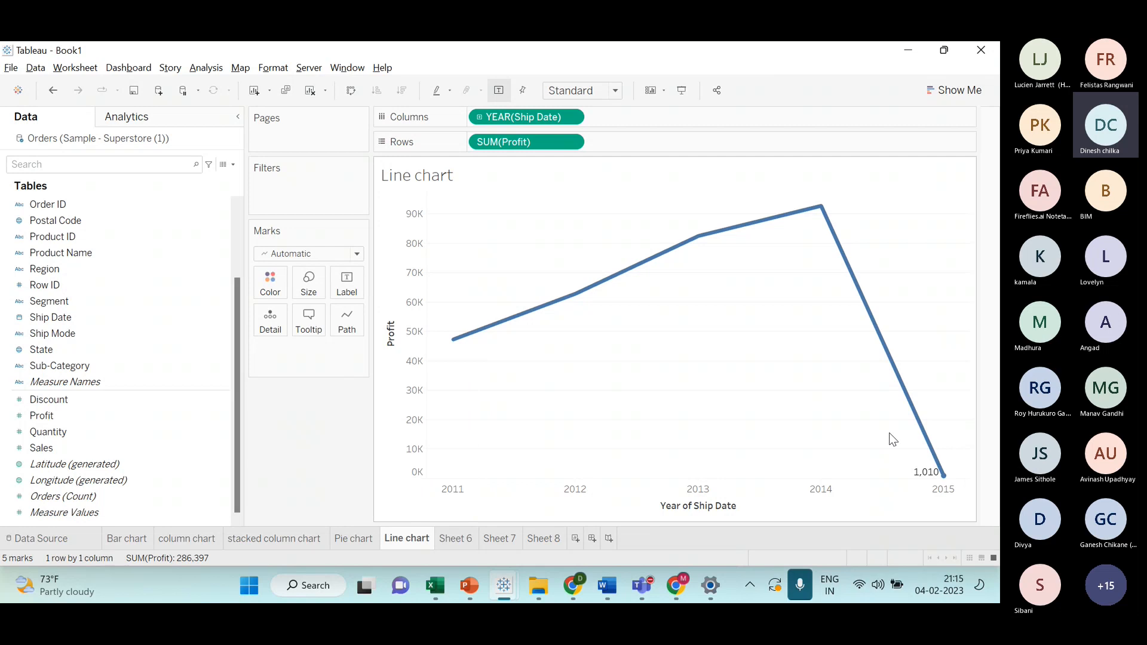
left_click(347, 283)
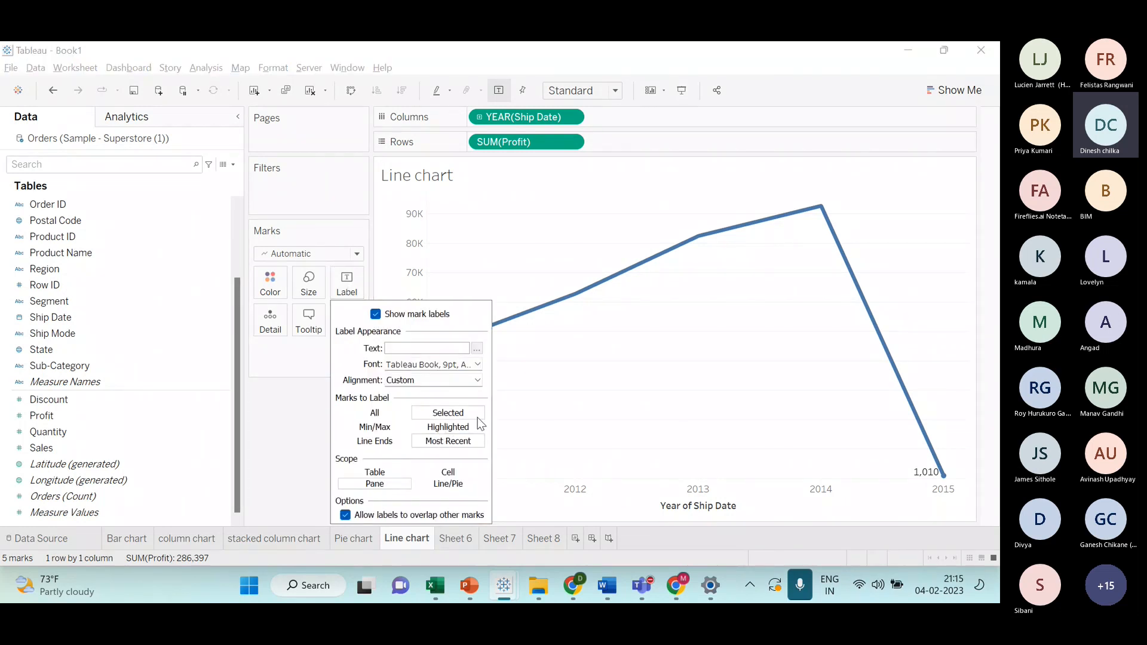
- Switch to the PowerPoint workshop slide and highlight "Highlighters on Visuals" in item 3.4 in red
key("alt+Tab")
key("alt+Tab")
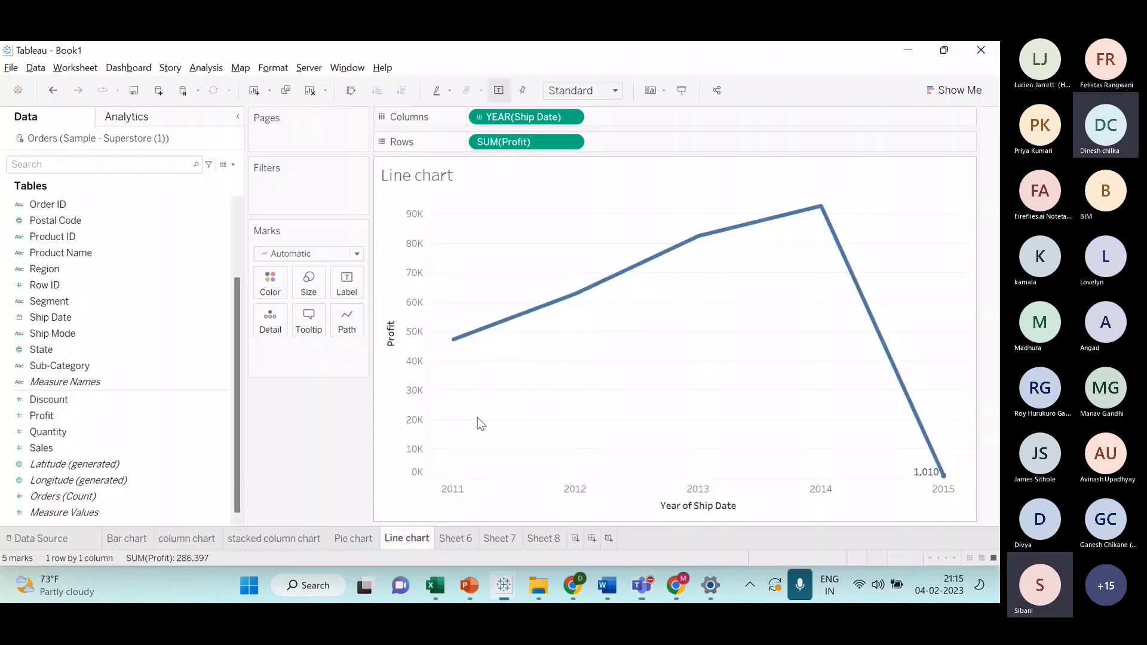
key("alt+Tab")
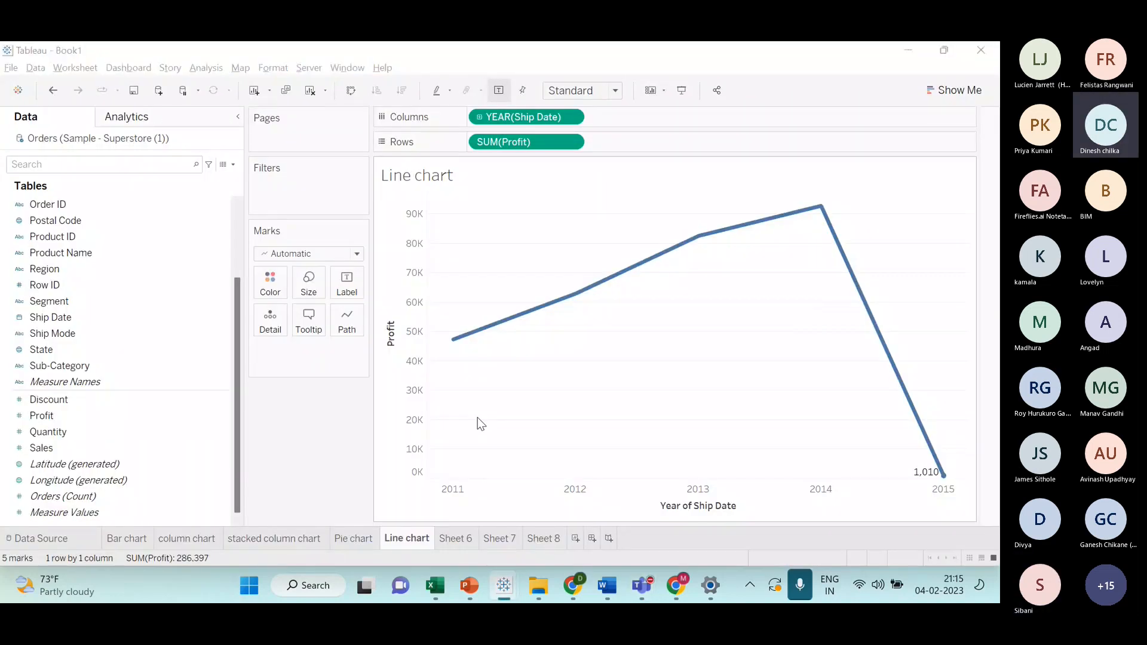
key("alt+Tab")
left_click_drag(357, 342, 466, 341)
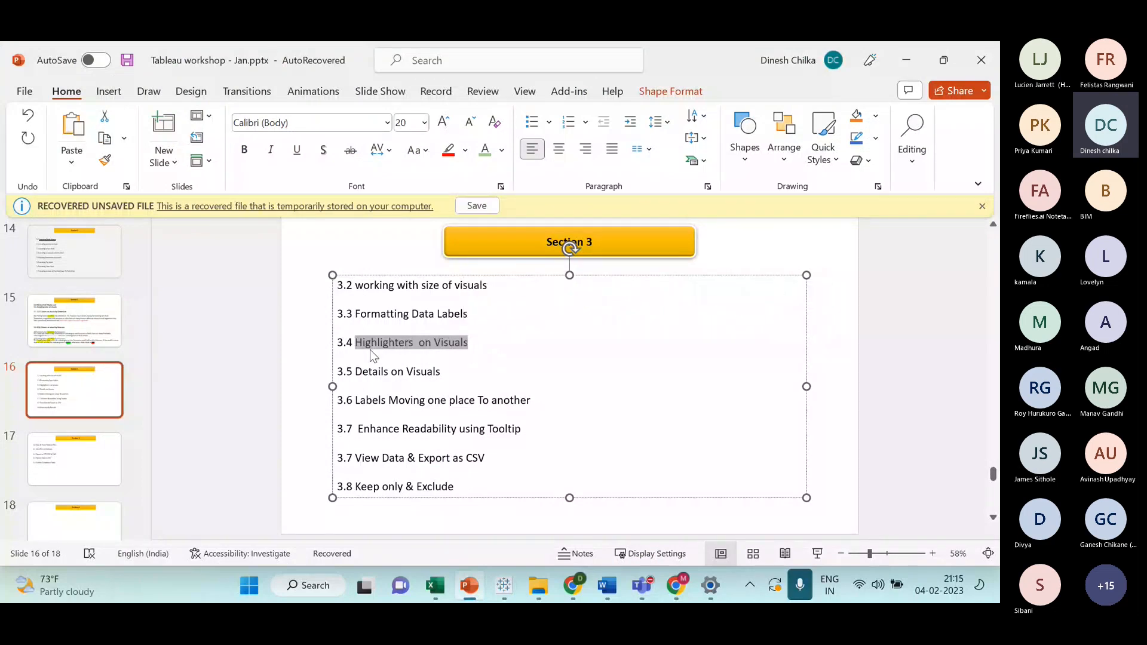
left_click(448, 150)
left_click(518, 353)
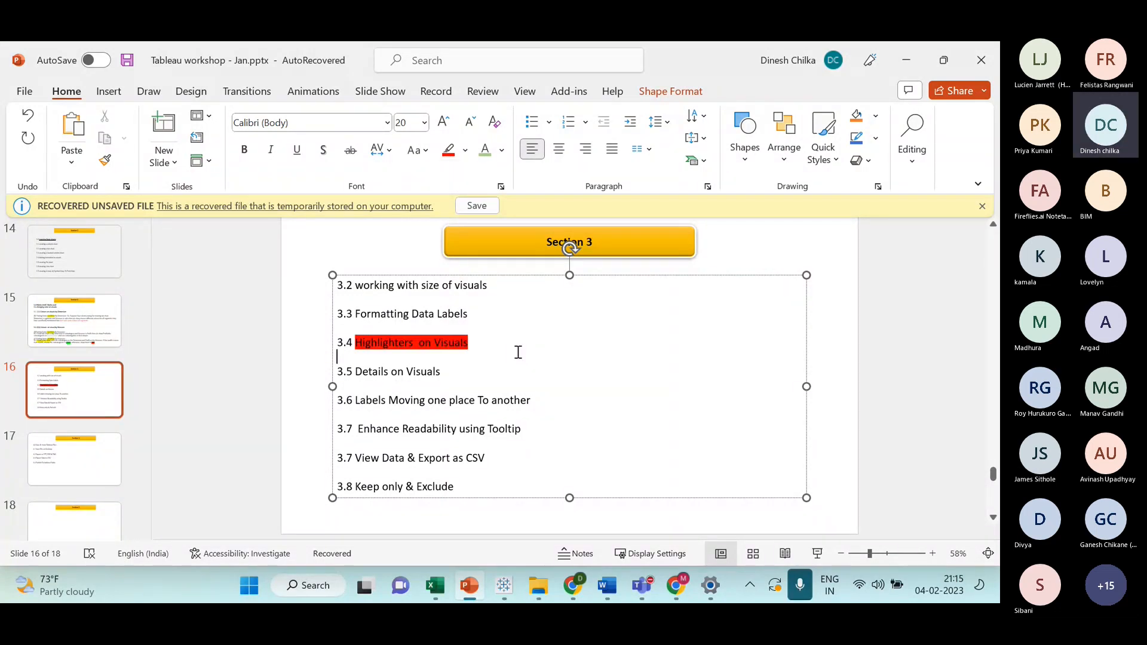
- Switch back to Tableau, review the line chart's label options, and go to the column chart sheet
key("alt+Tab")
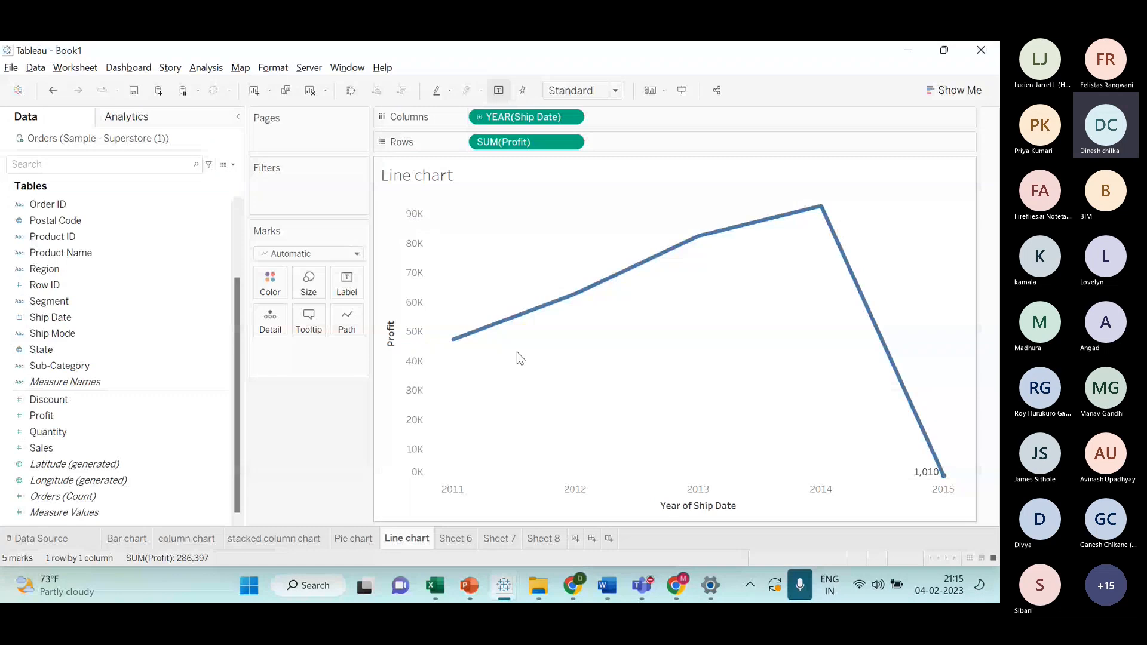
key("alt+Tab")
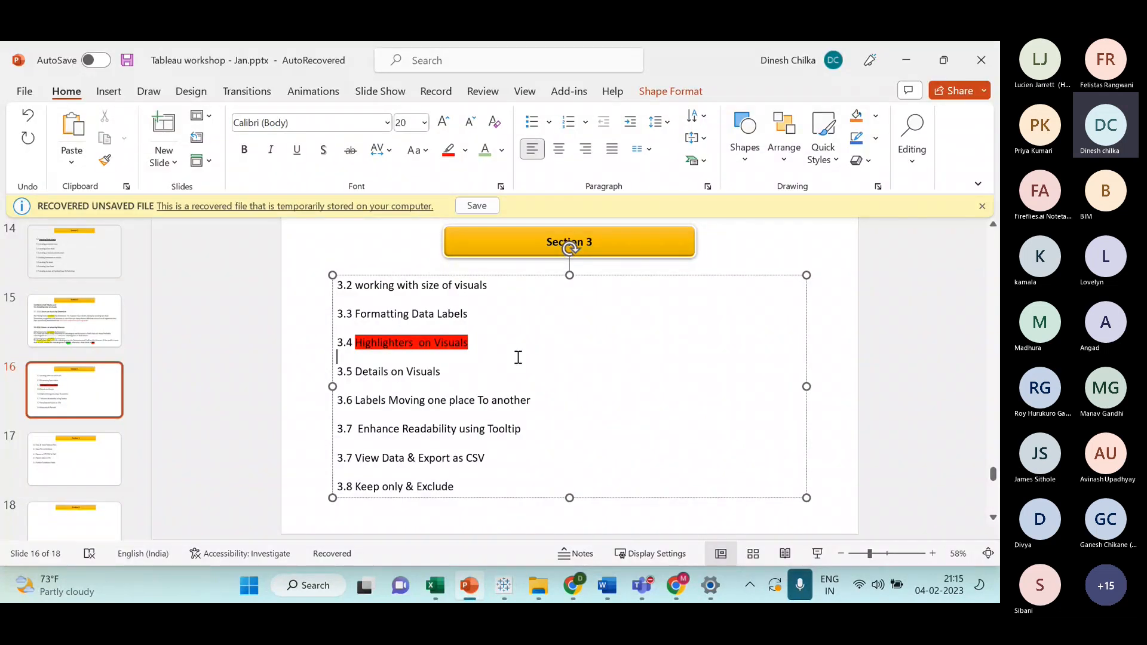
key("alt+Tab")
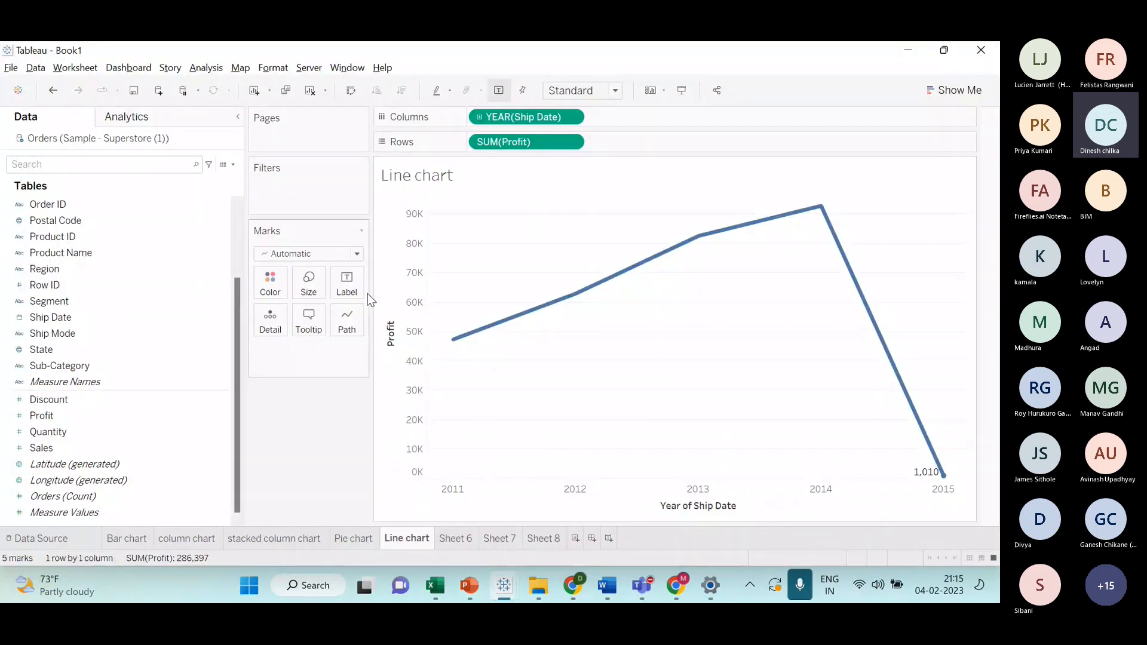
left_click(346, 284)
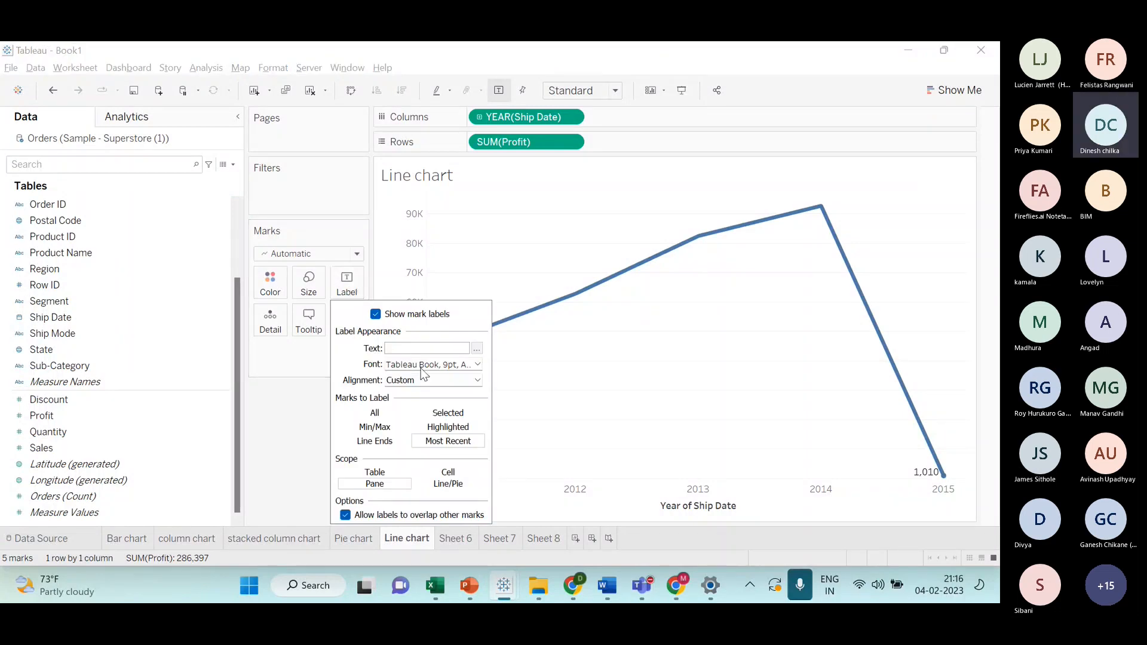
left_click(505, 458)
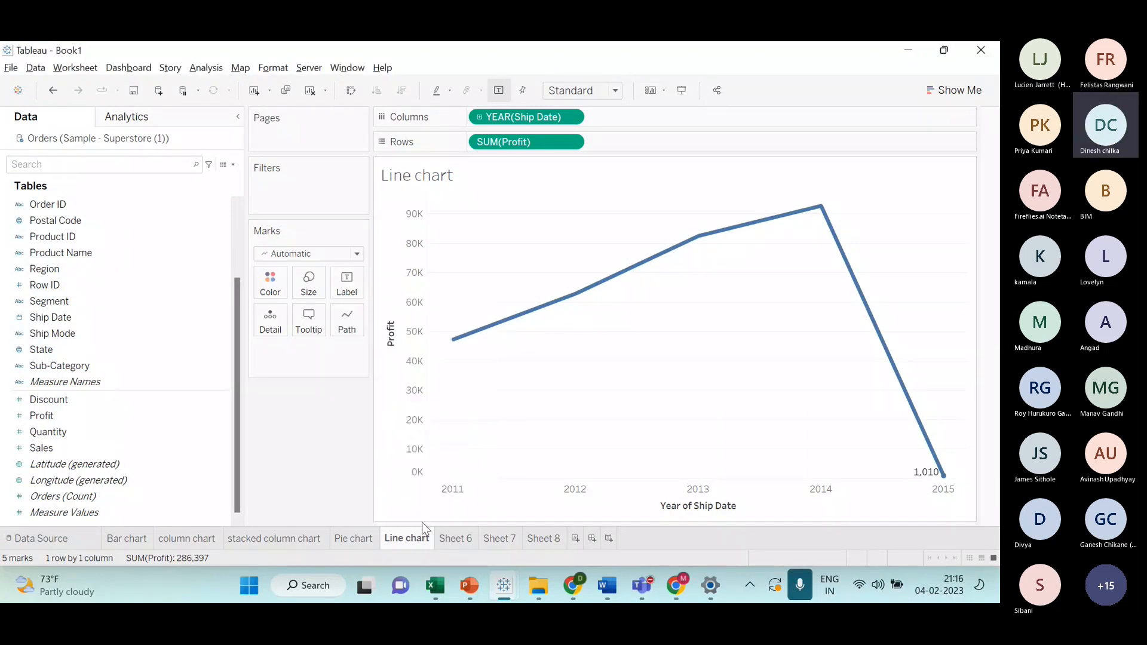
left_click(185, 540)
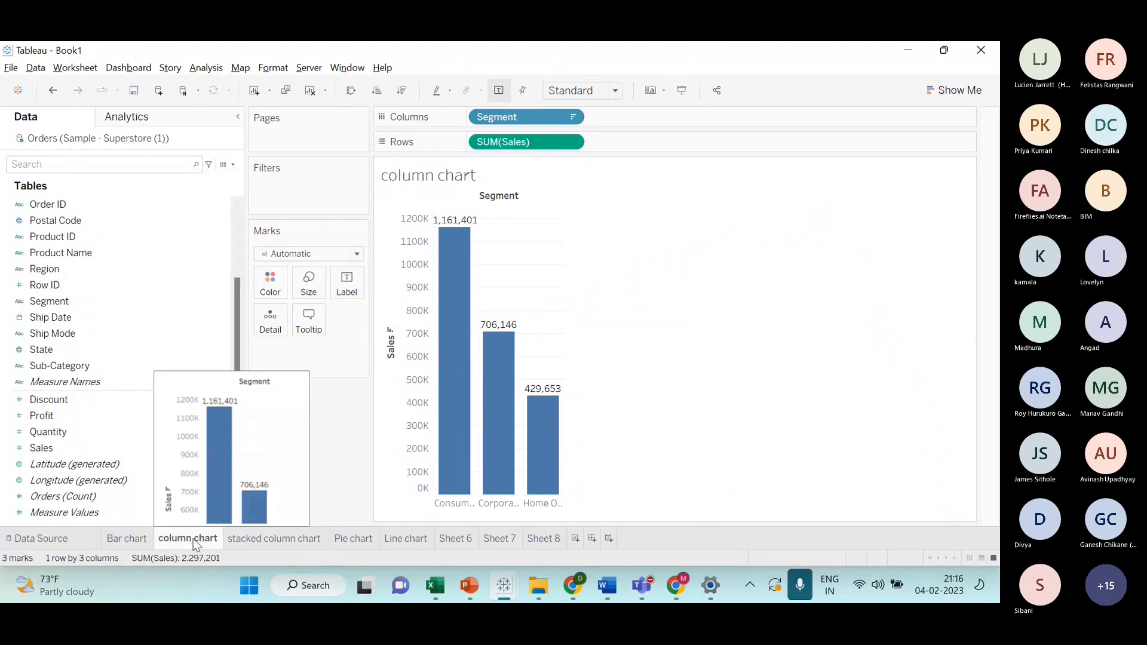
mouse_move(463, 449)
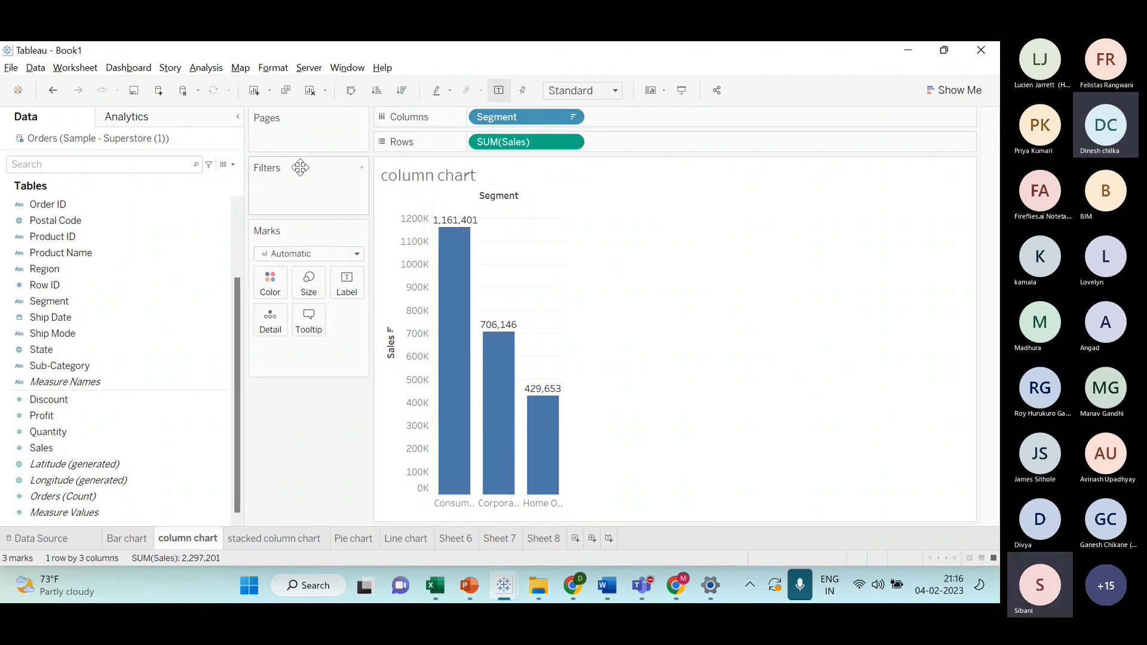
- Show a Segment highlighter for the column chart and use it to highlight Consumer
left_click(206, 68)
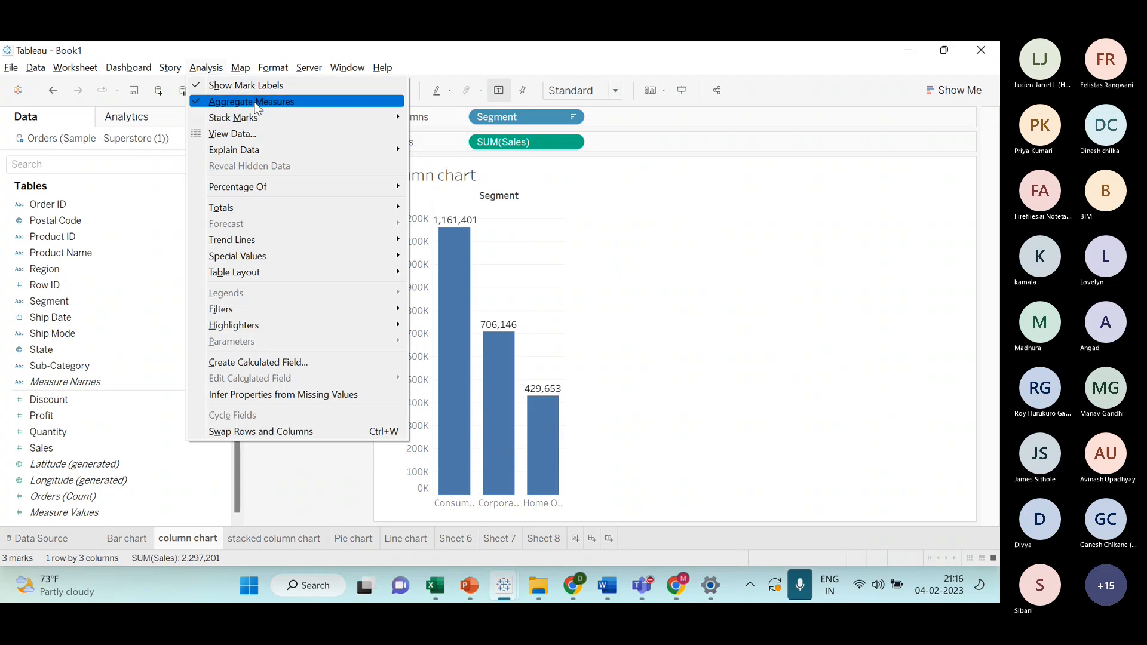
mouse_move(309, 328)
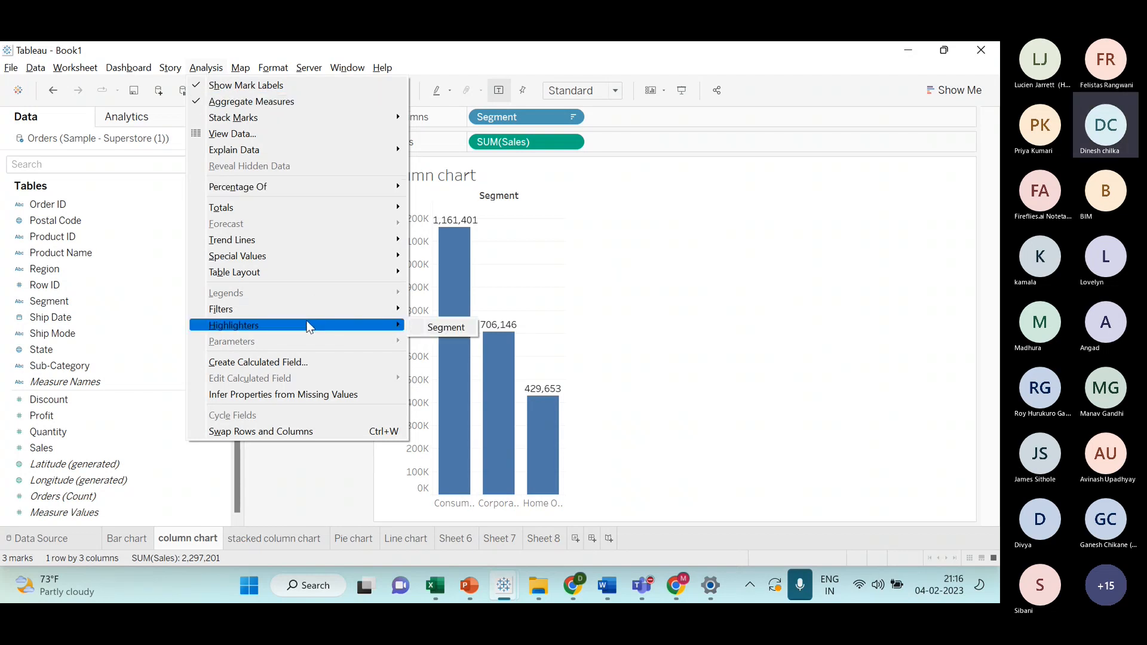
left_click(421, 327)
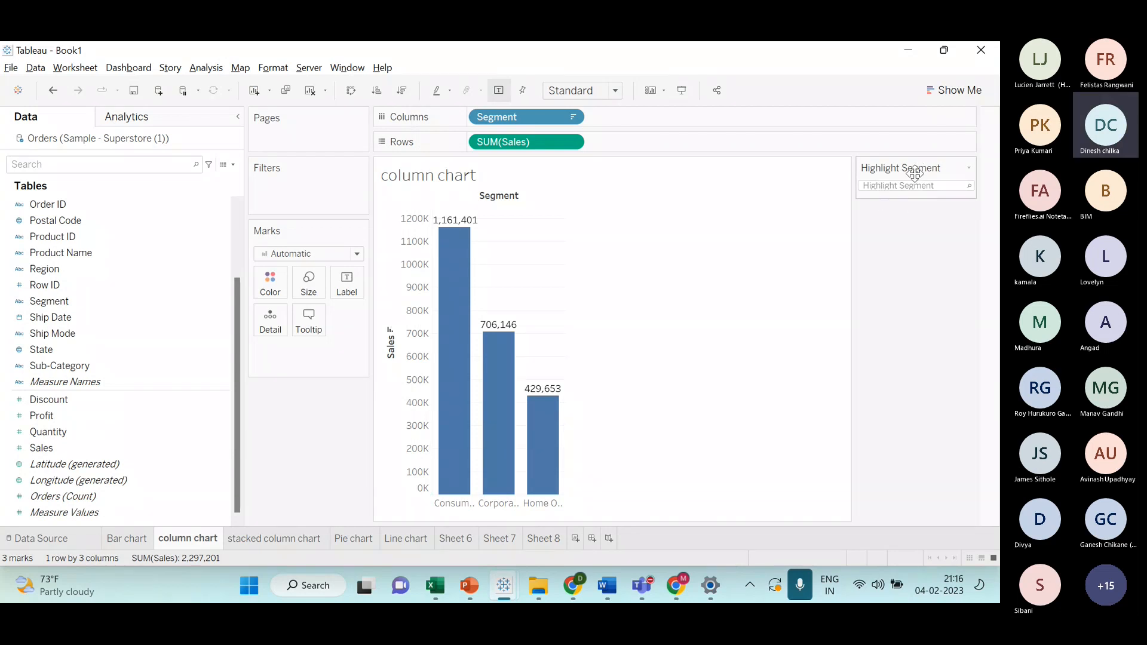
left_click(946, 185)
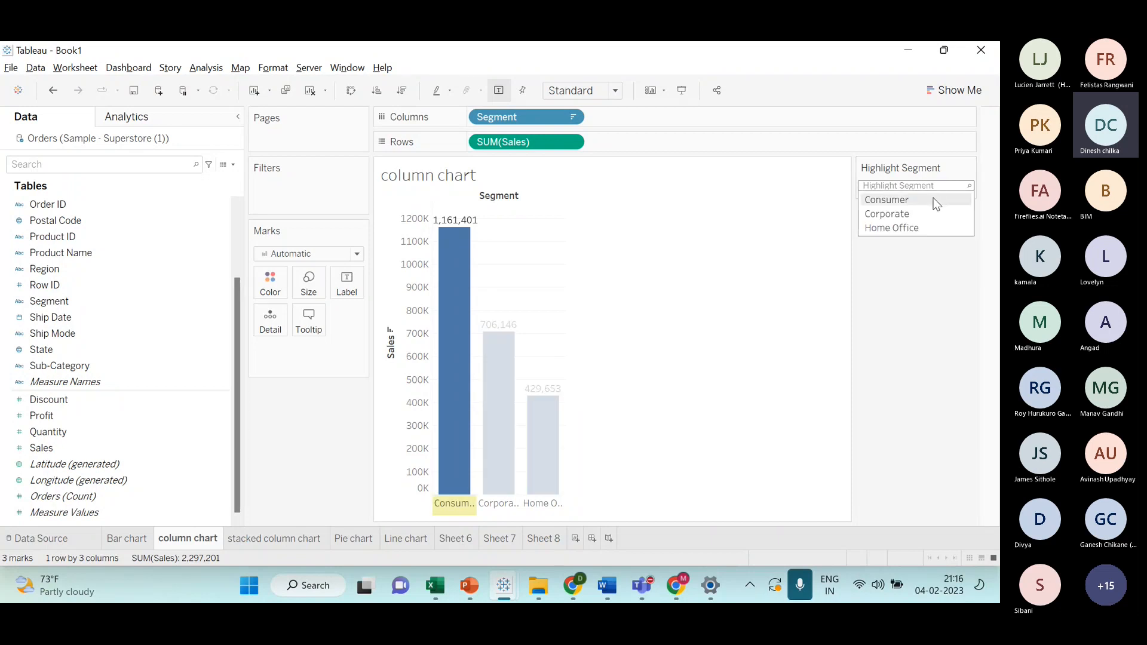
left_click(933, 199)
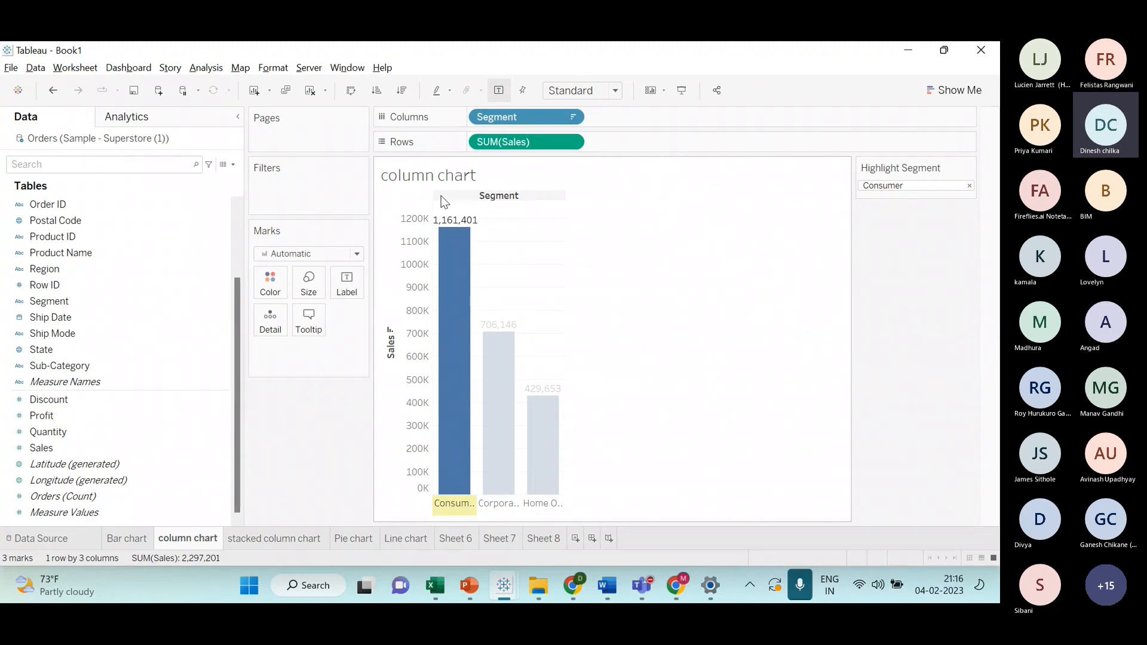
- Highlight the Corporate segment with the highlighter, and select the Corporate and Consumer bars directly on the chart for comparison
left_click(508, 480)
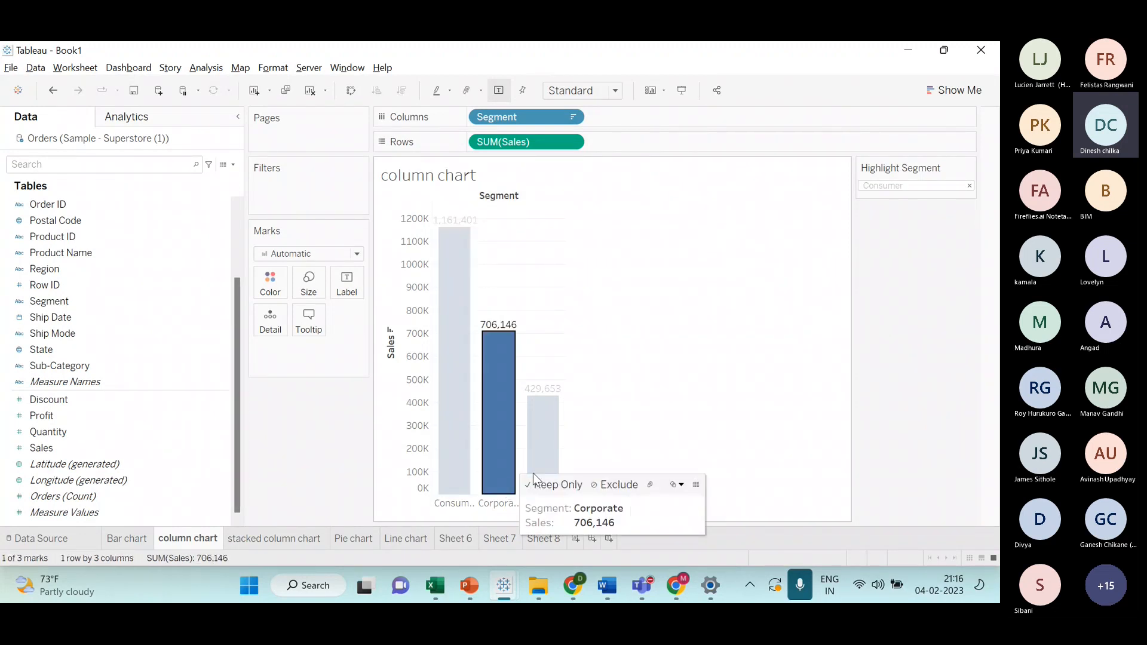
left_click(913, 186)
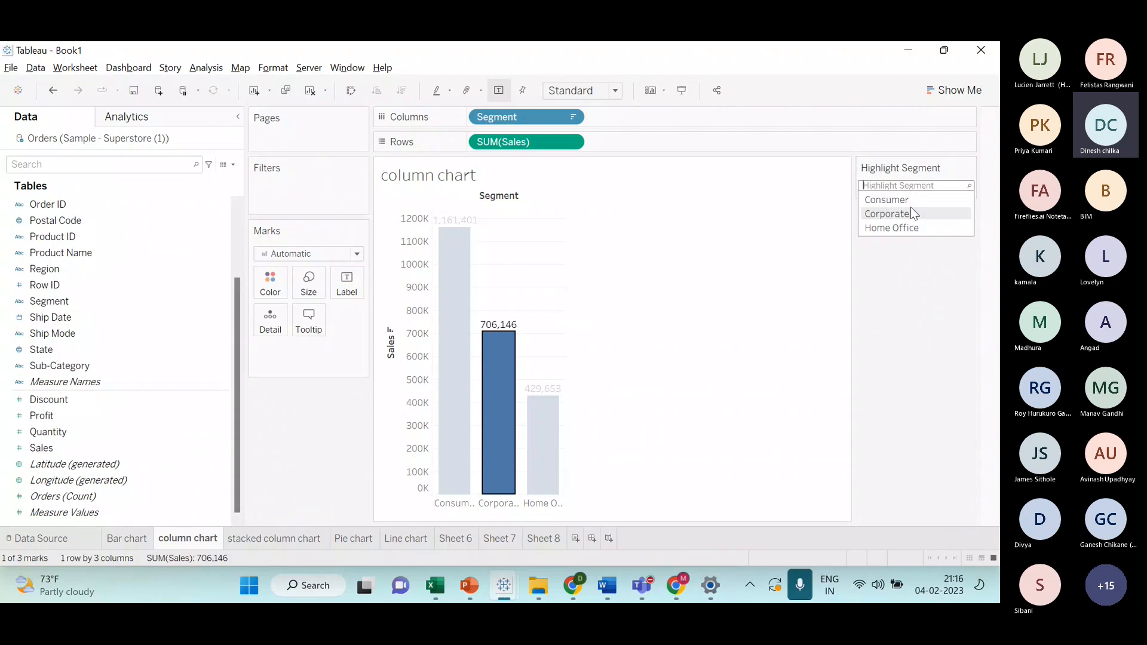
left_click(912, 213)
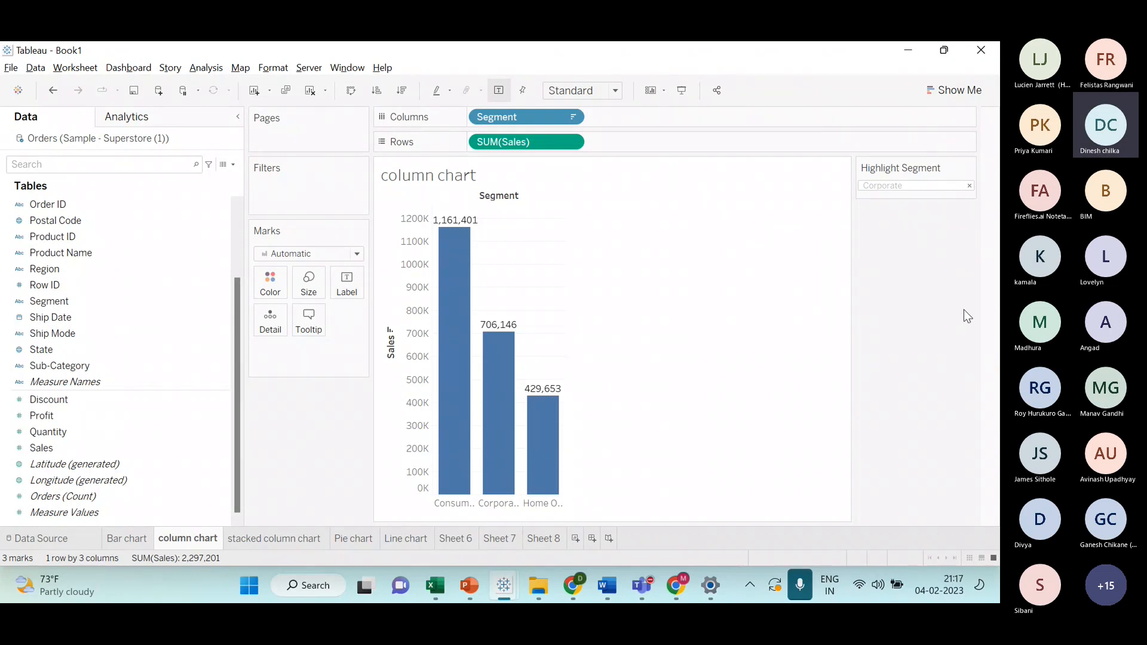
left_click(502, 415)
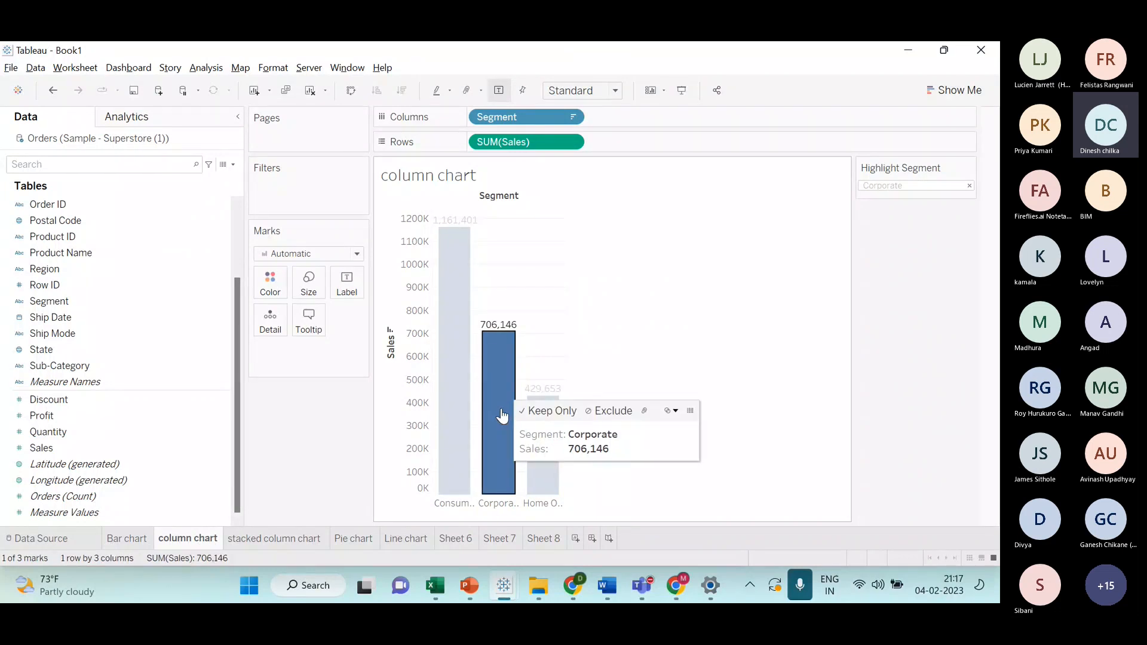
left_click(456, 298)
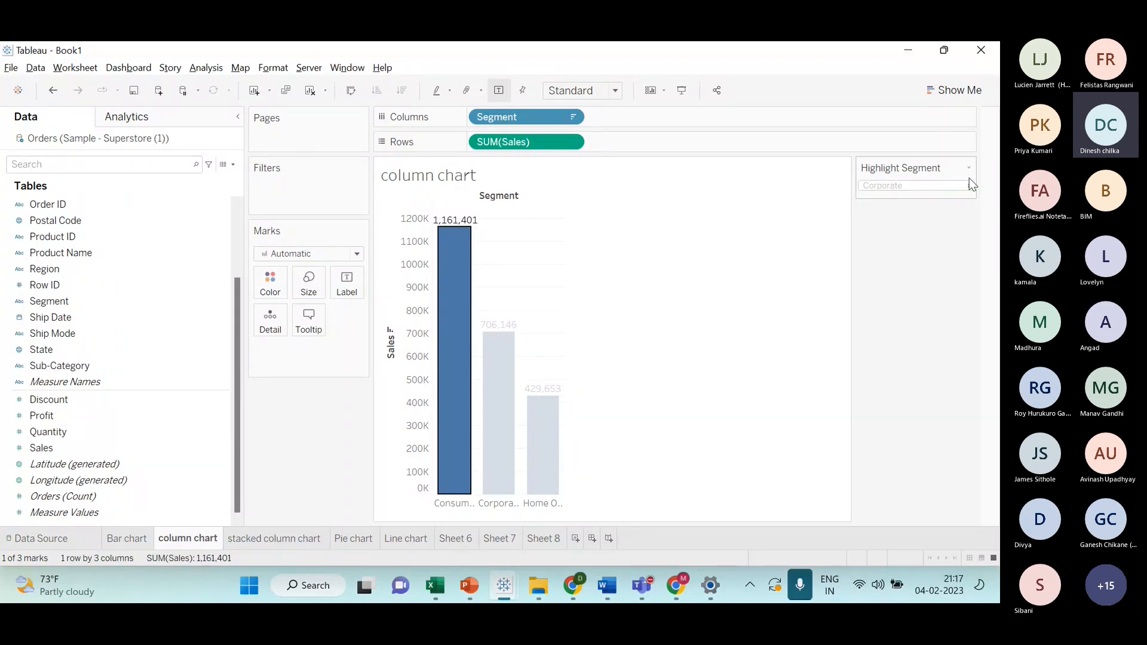
- Revisit the Segment highlighter setting for the column chart and highlight Home Office
left_click(208, 68)
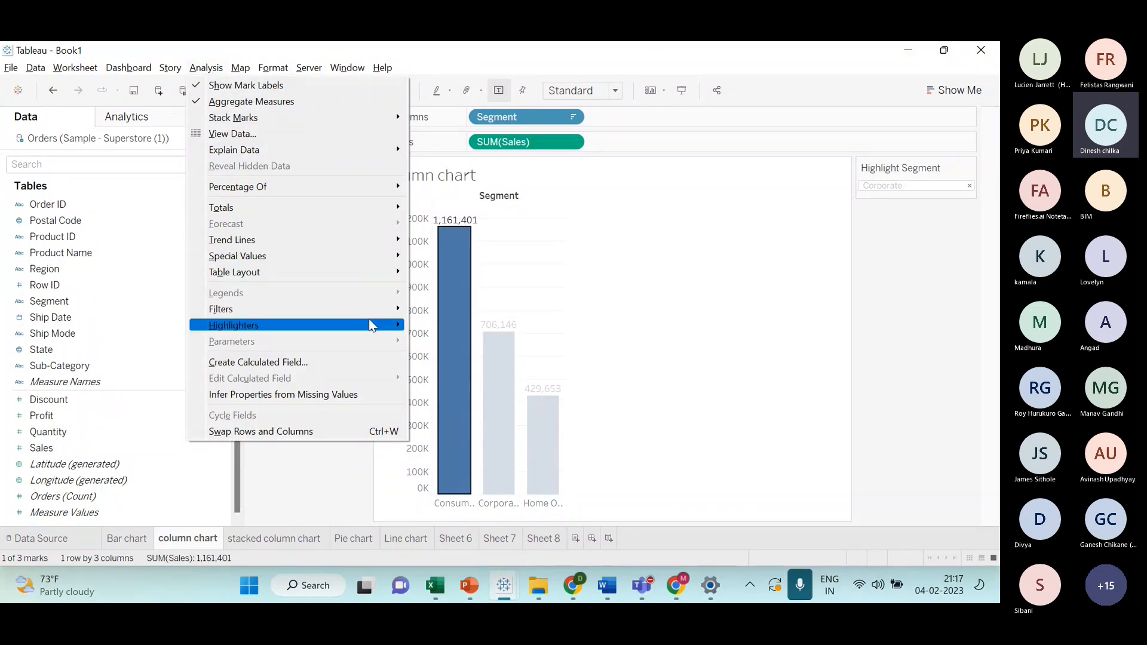
mouse_move(369, 323)
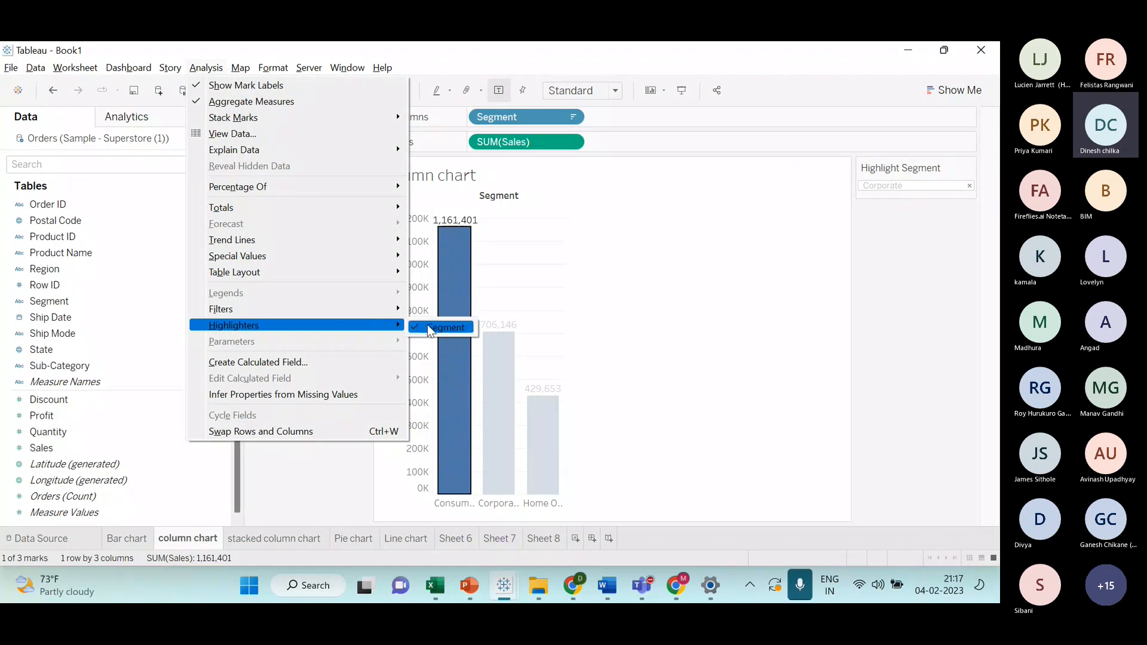
left_click(443, 327)
left_click(206, 67)
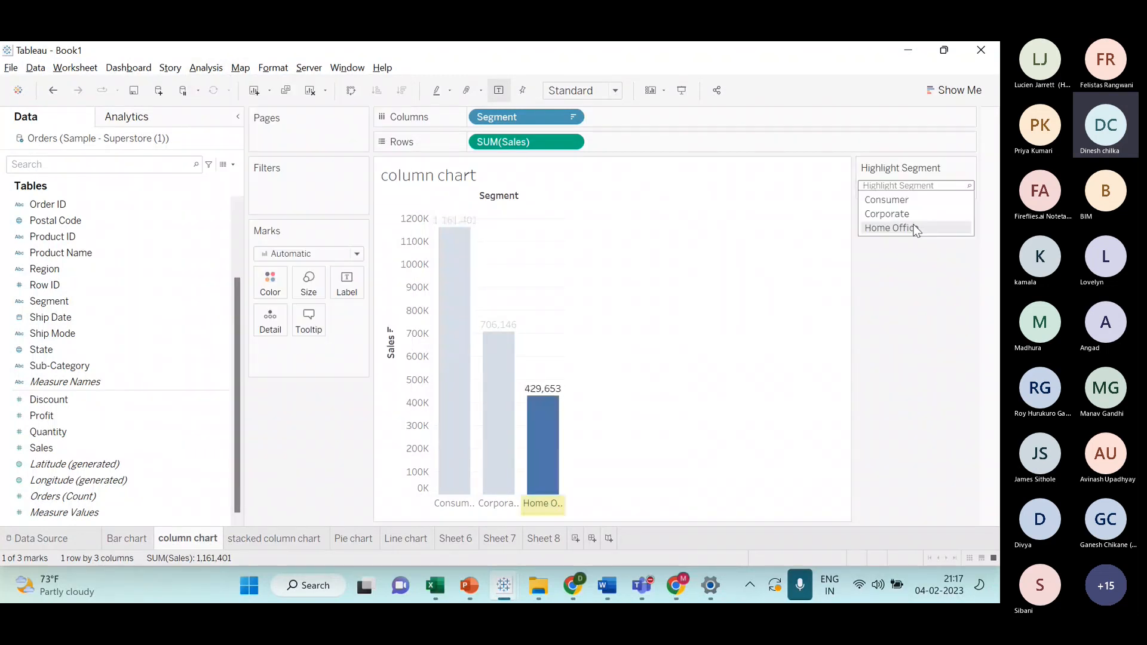
left_click(912, 228)
left_click(891, 296)
- Highlight Consumer with the column chart's Segment highlighter and bring up the overview of open windows
left_click(898, 186)
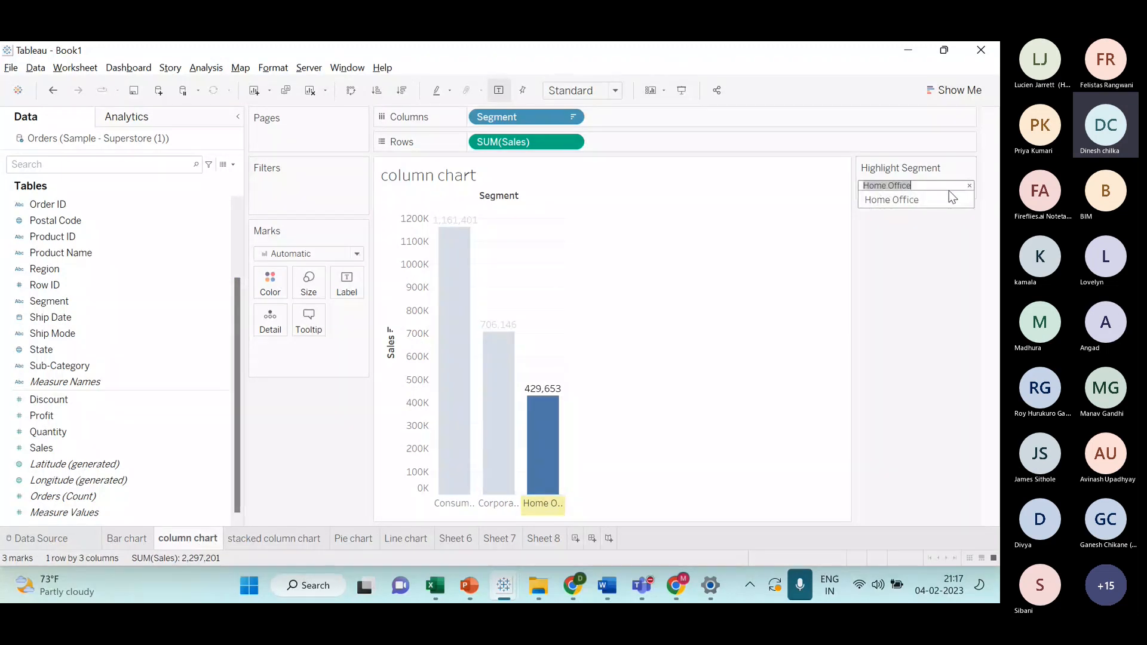
left_click(925, 196)
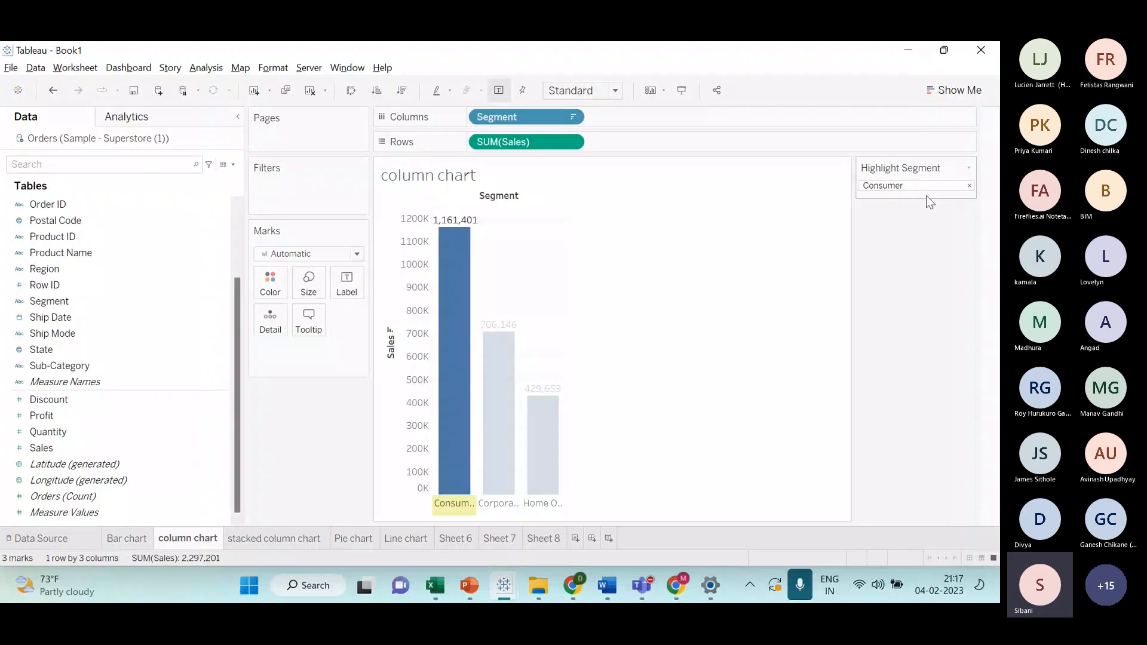
key("alt+Tab")
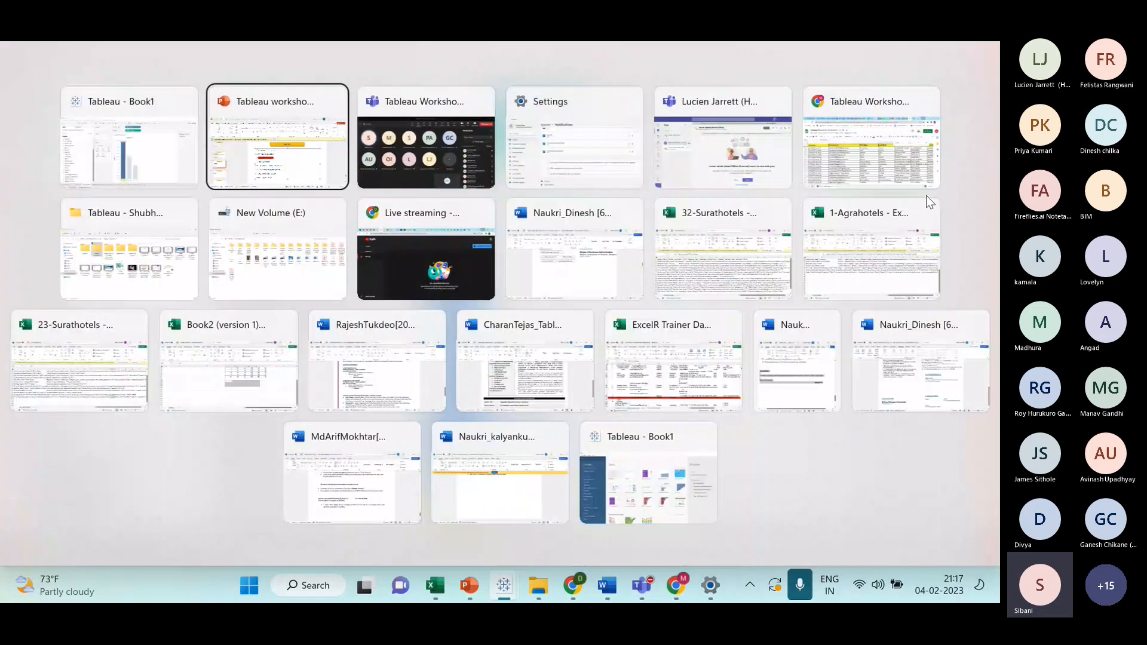
key("alt+Tab")
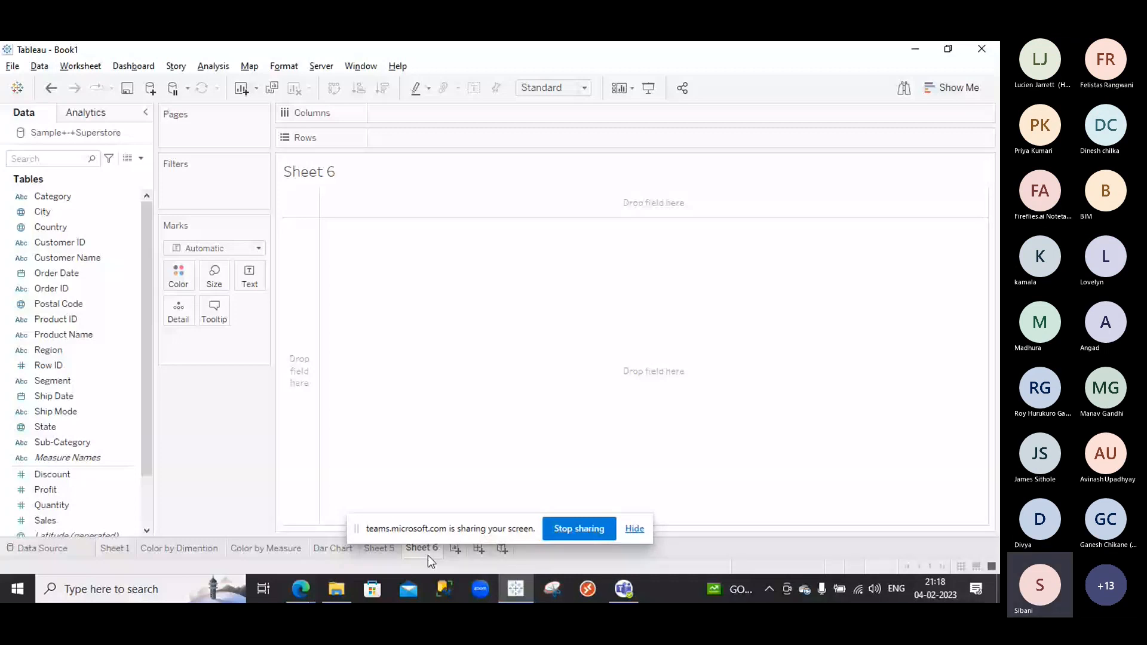
- Build a horizontal bar chart on Sheet 6 with Category on rows and Sales on columns
left_click(61, 442)
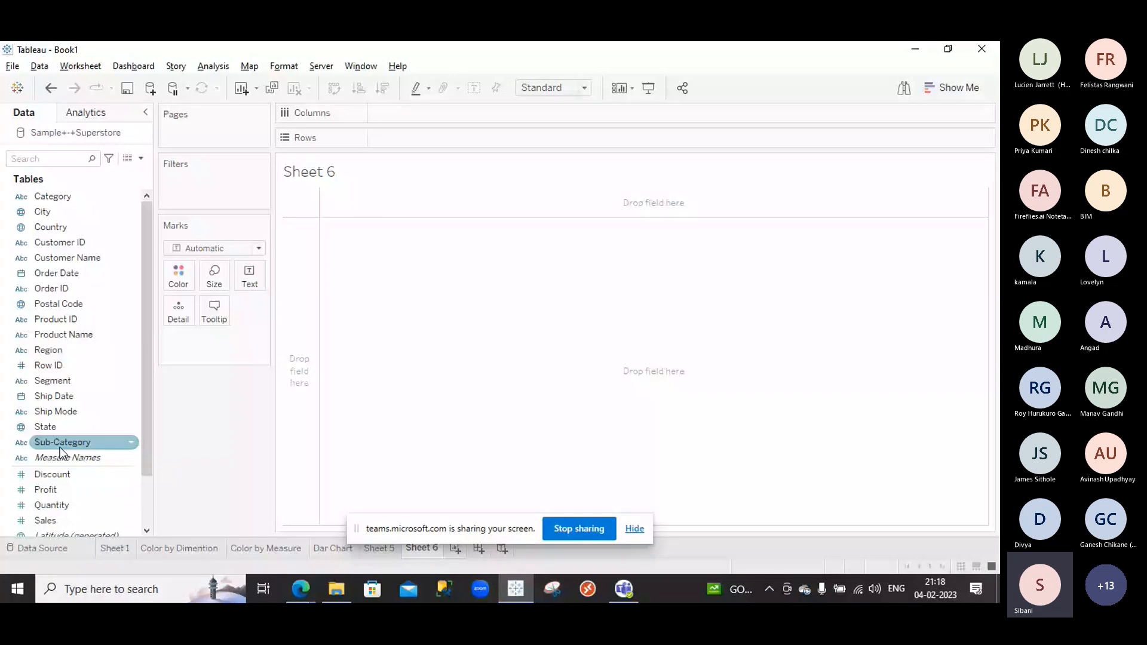
left_click(51, 197)
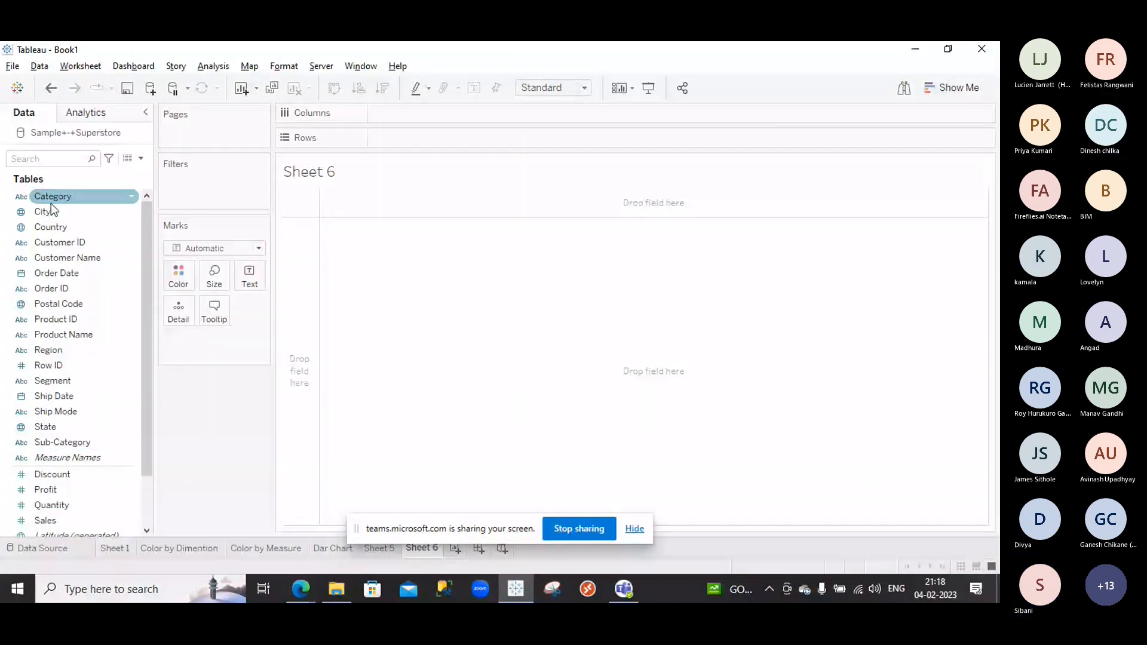
left_click_drag(51, 207, 402, 151)
left_click(43, 521)
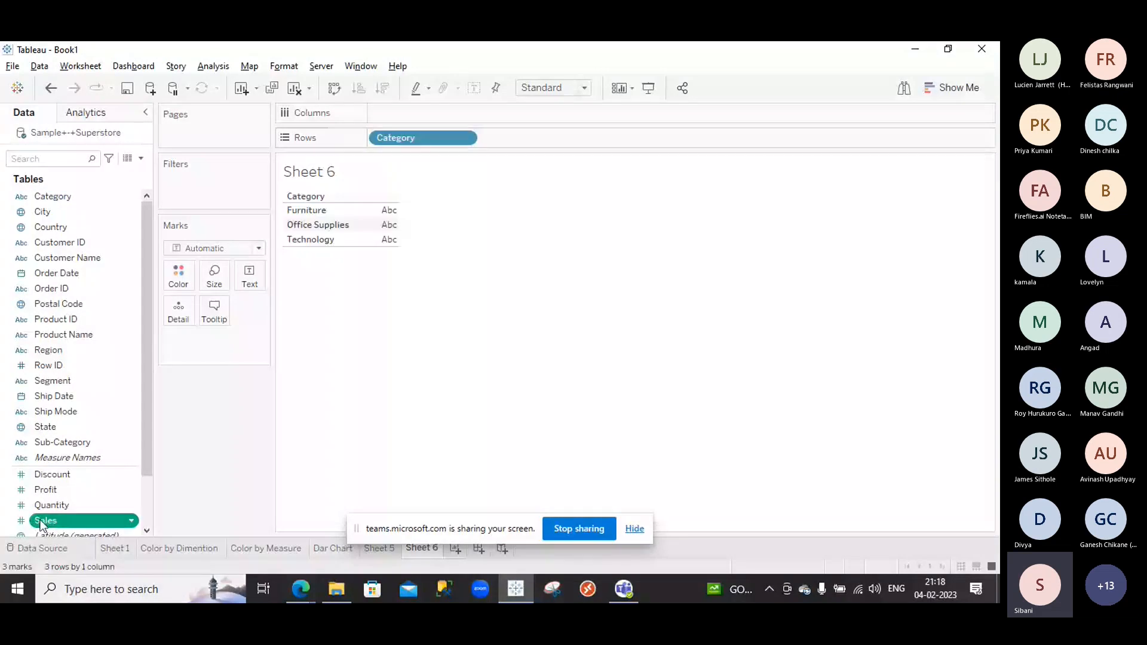
left_click_drag(42, 524, 381, 113)
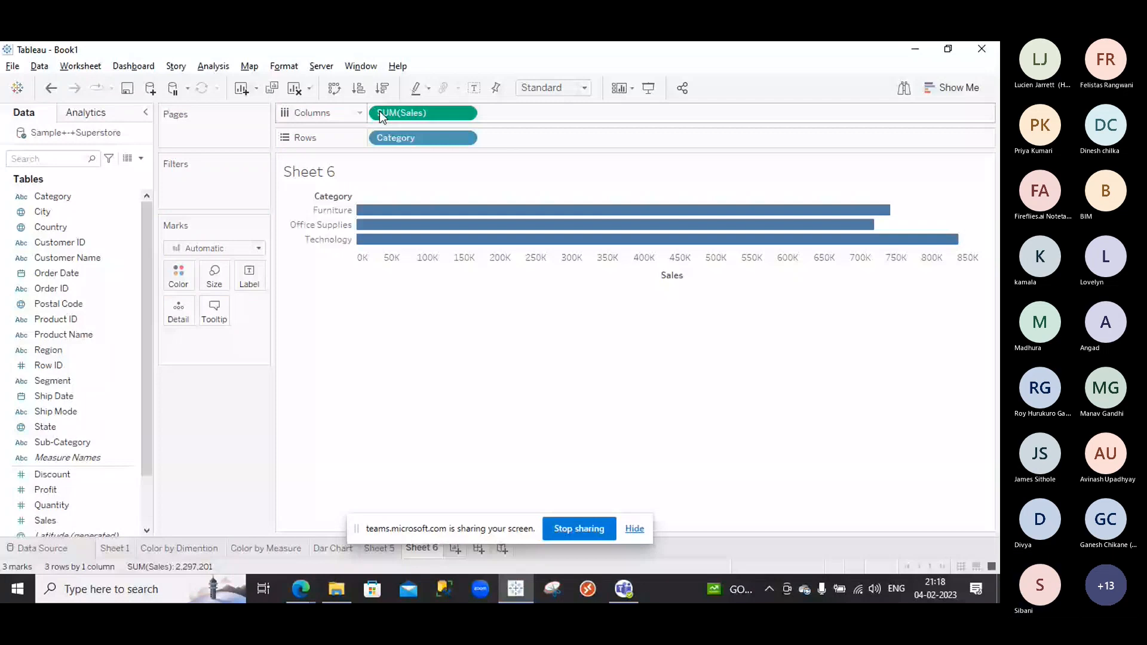
- Sort the categories in ascending order of sales and check individual bars, clearing the selection at the end
left_click(359, 88)
left_click(359, 89)
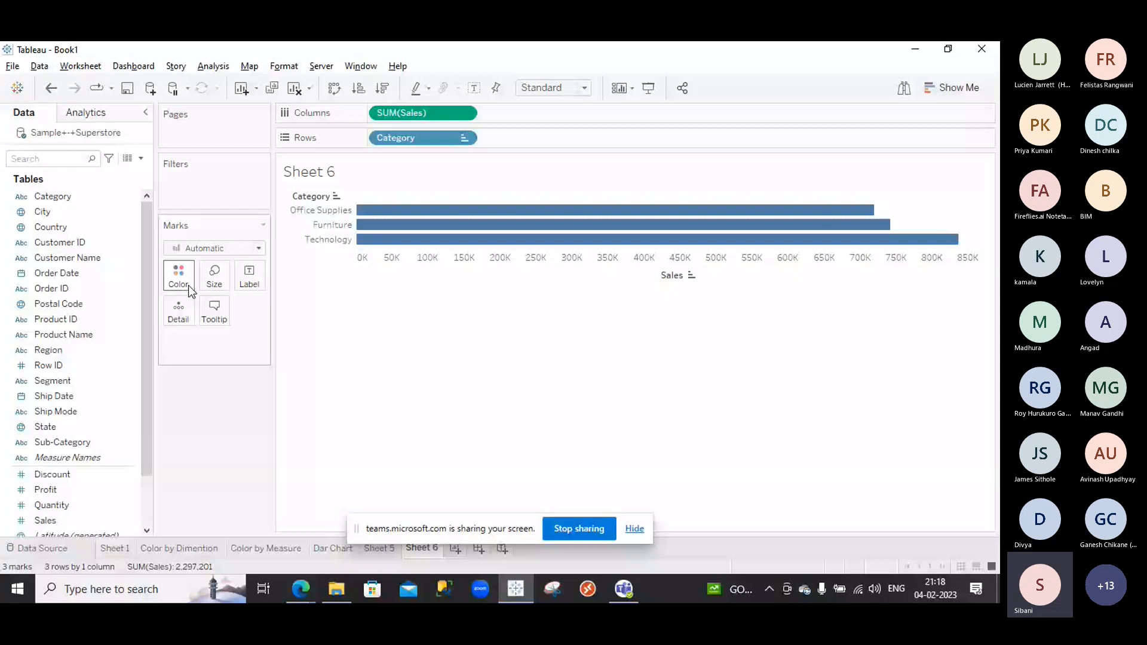
mouse_move(410, 214)
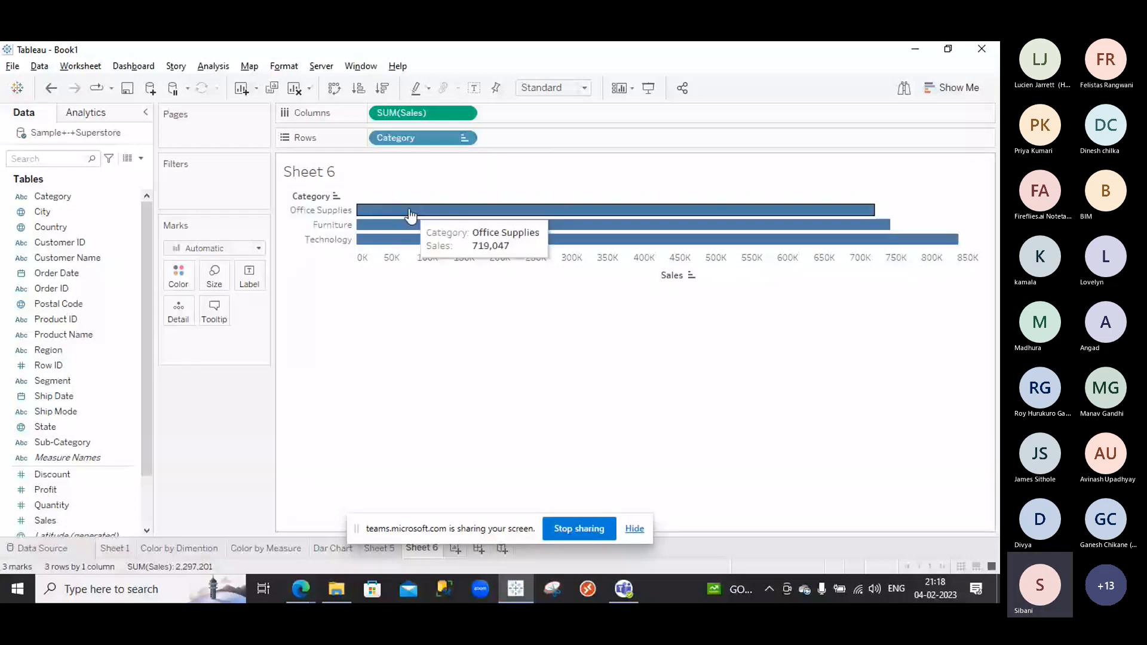
left_click(407, 233)
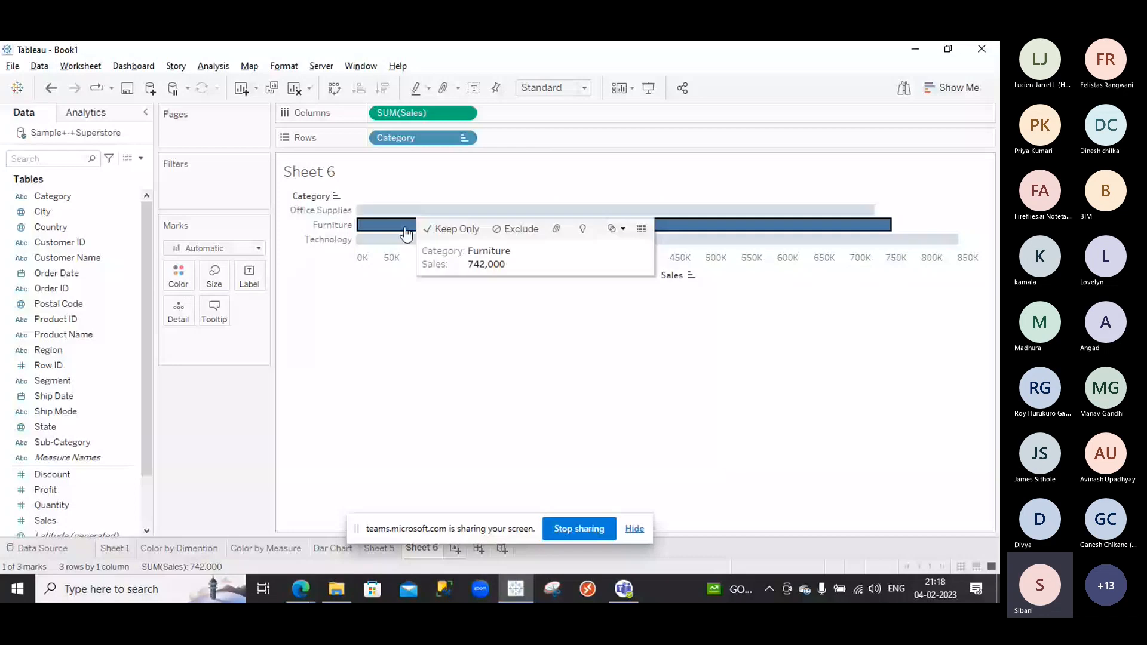
left_click(389, 240)
left_click(312, 279)
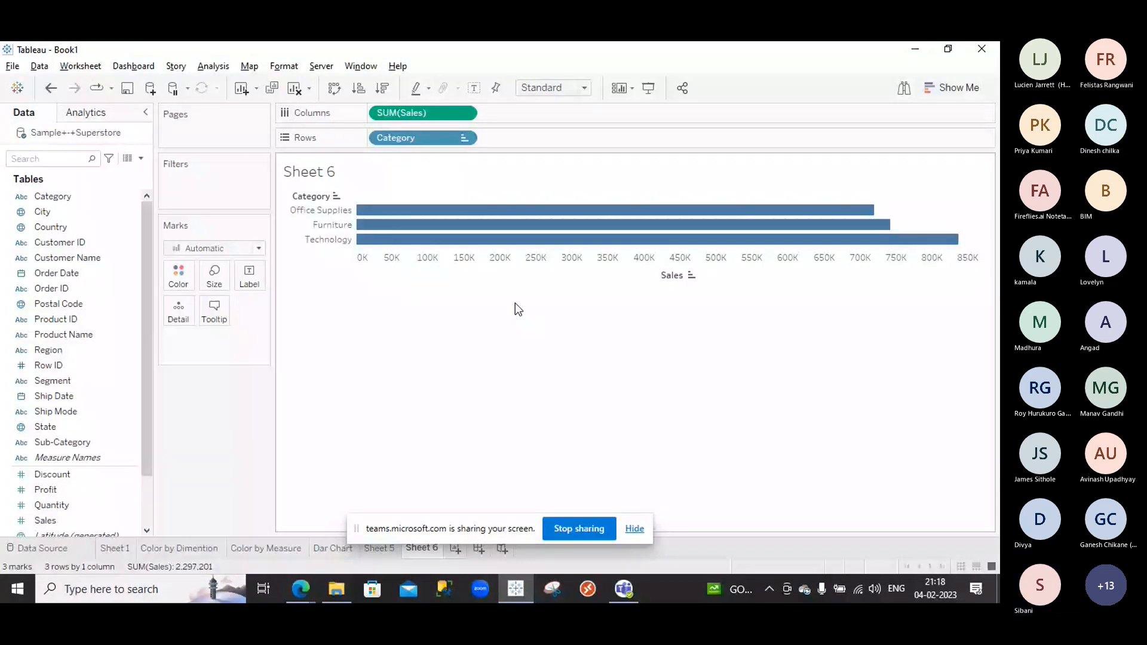
- Show mark labels on the category bars and sort them in descending order of sales
left_click(474, 89)
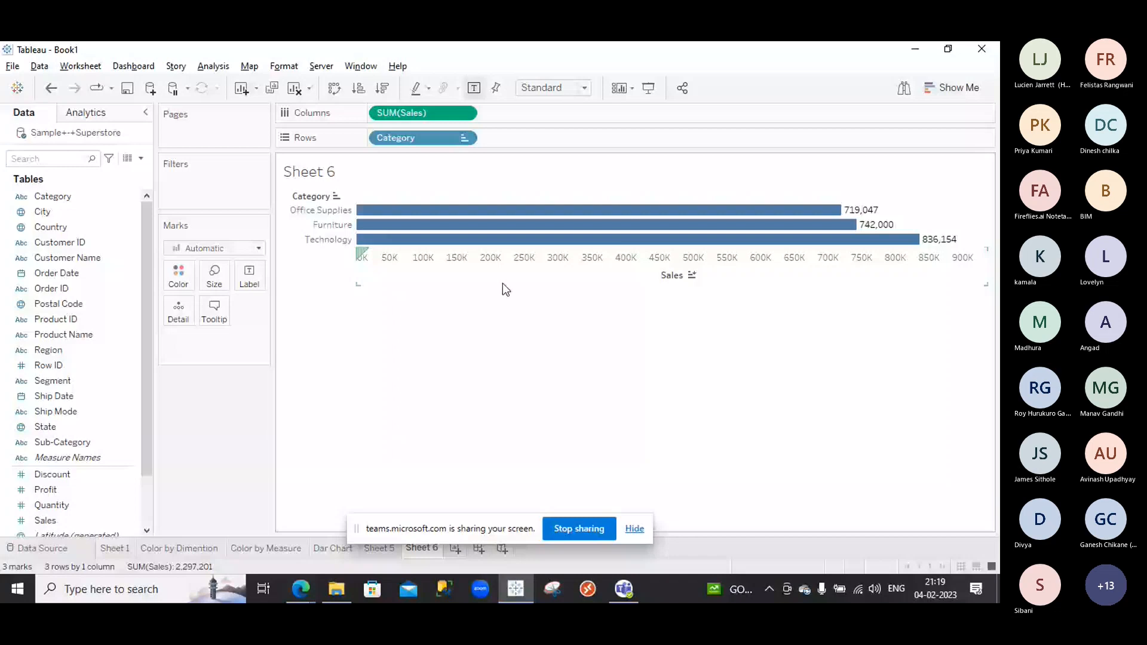
left_click(380, 90)
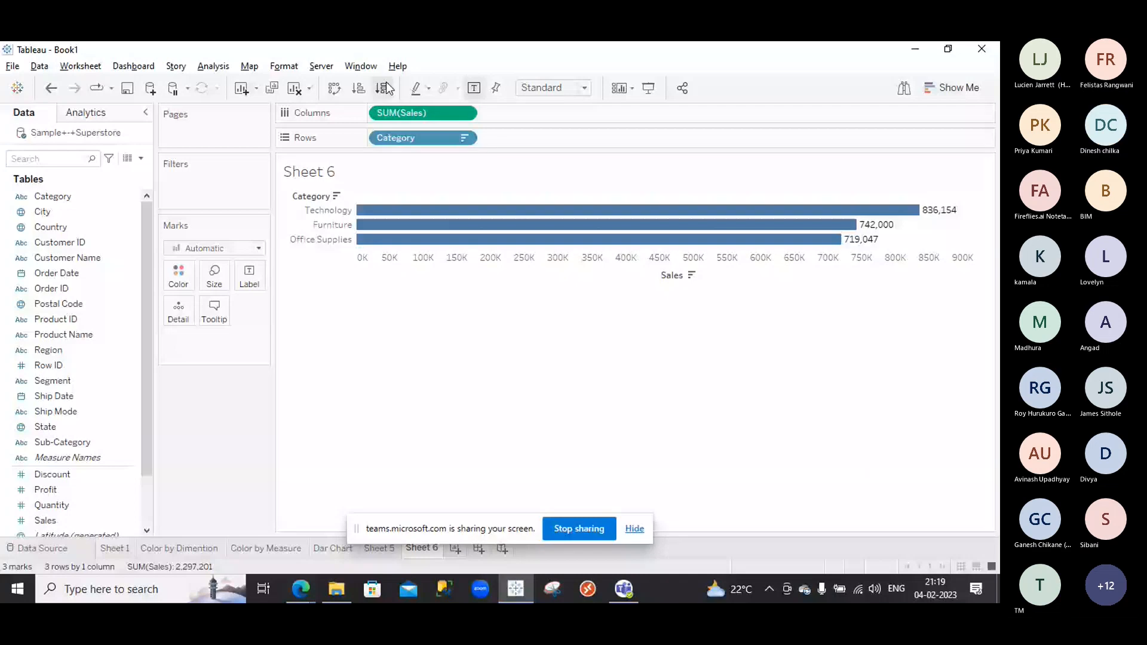
- Show a Category highlighter for the bar chart on Sheet 6
left_click(201, 70)
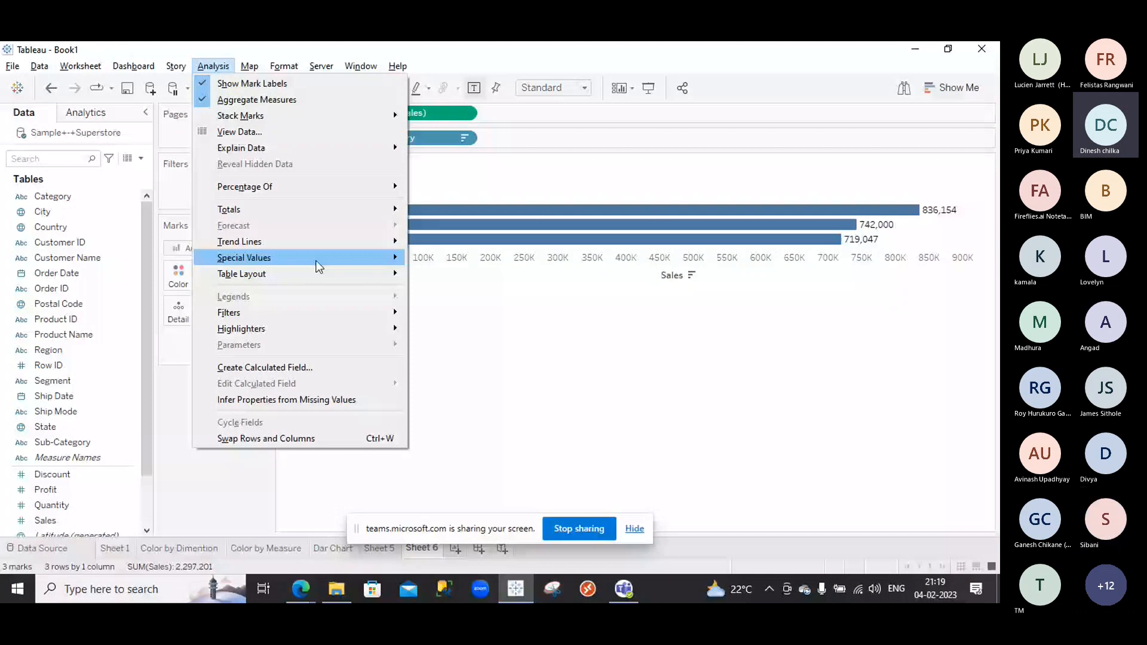
mouse_move(391, 329)
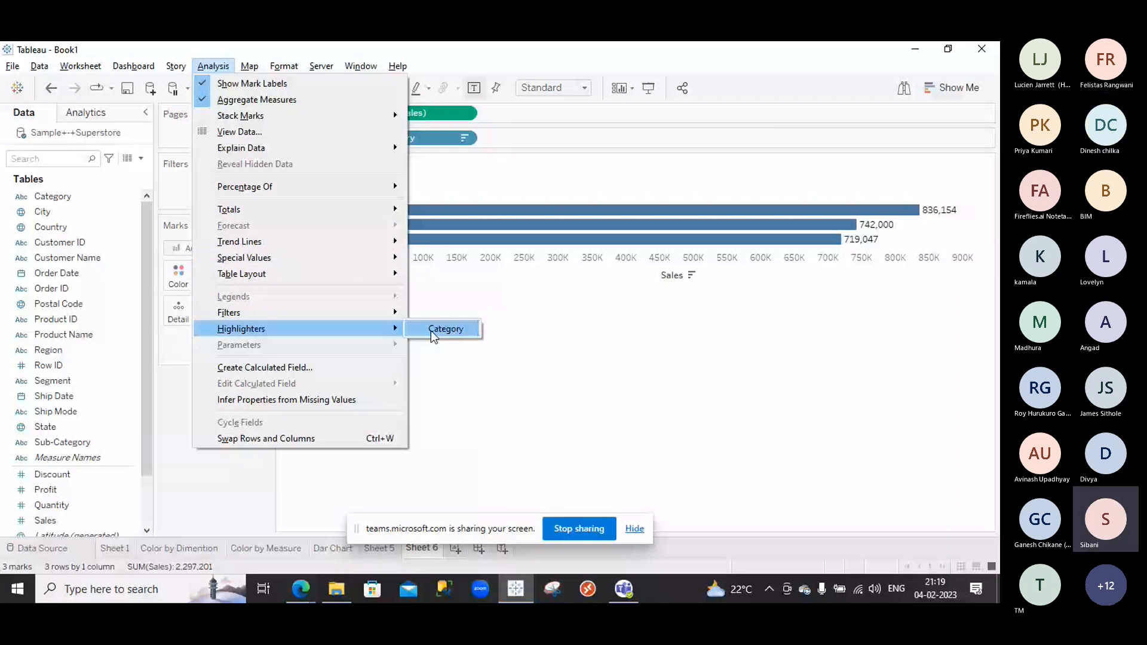
left_click(431, 331)
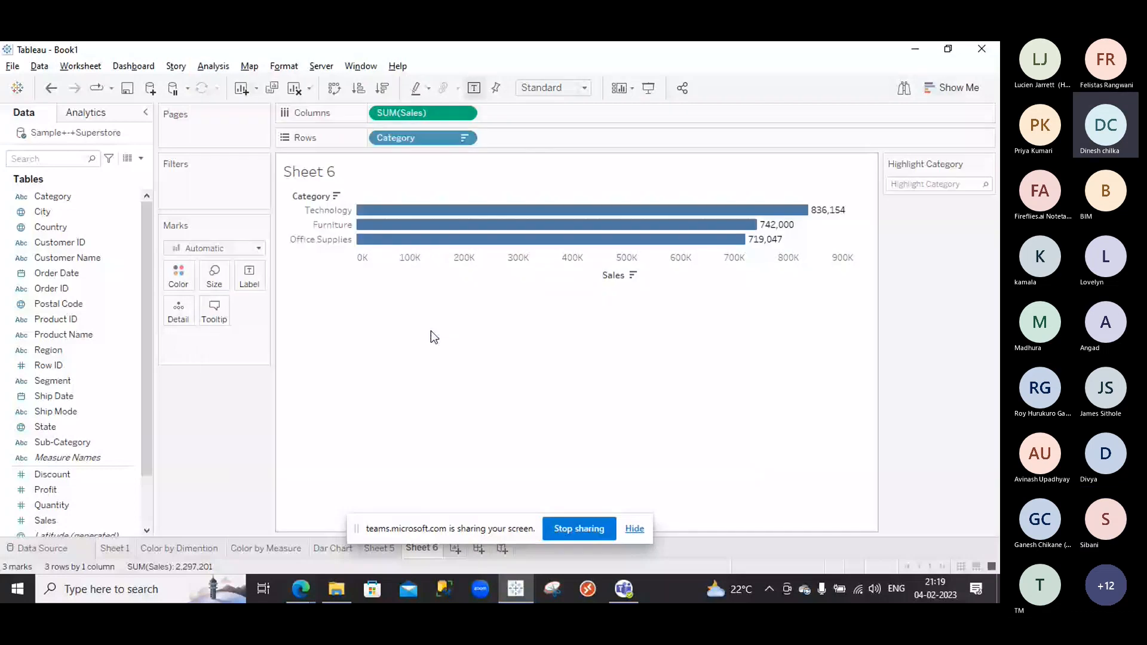
mouse_move(990, 163)
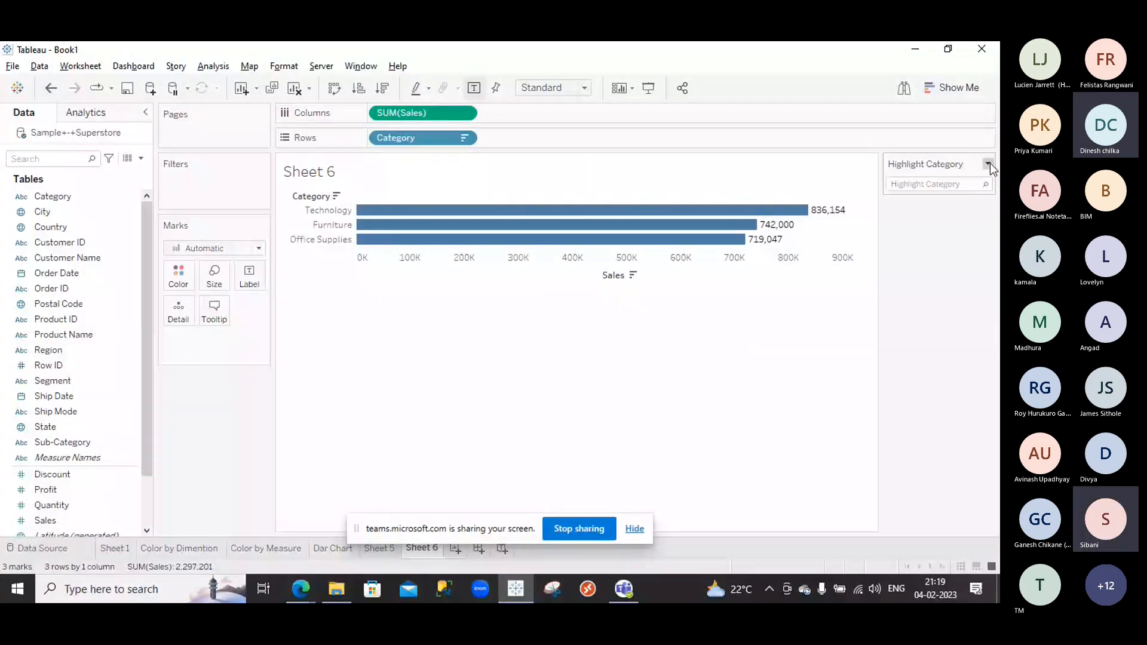
- Highlight Technology with the Category highlighter and stop sharing the screen
left_click(988, 164)
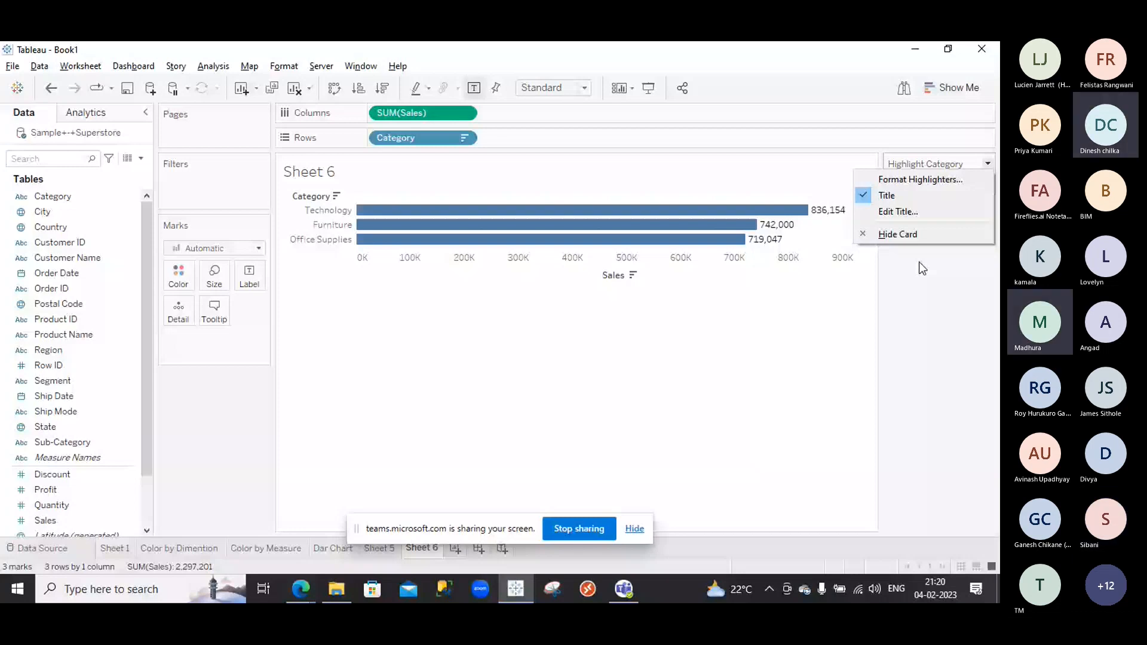
left_click(982, 168)
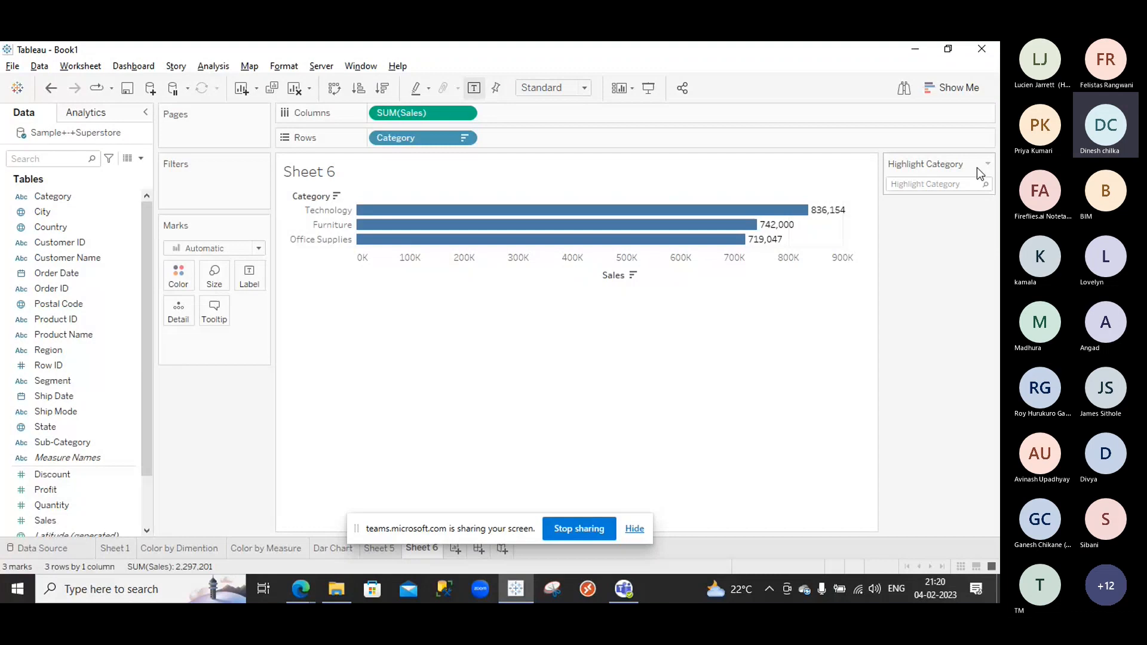
left_click(953, 184)
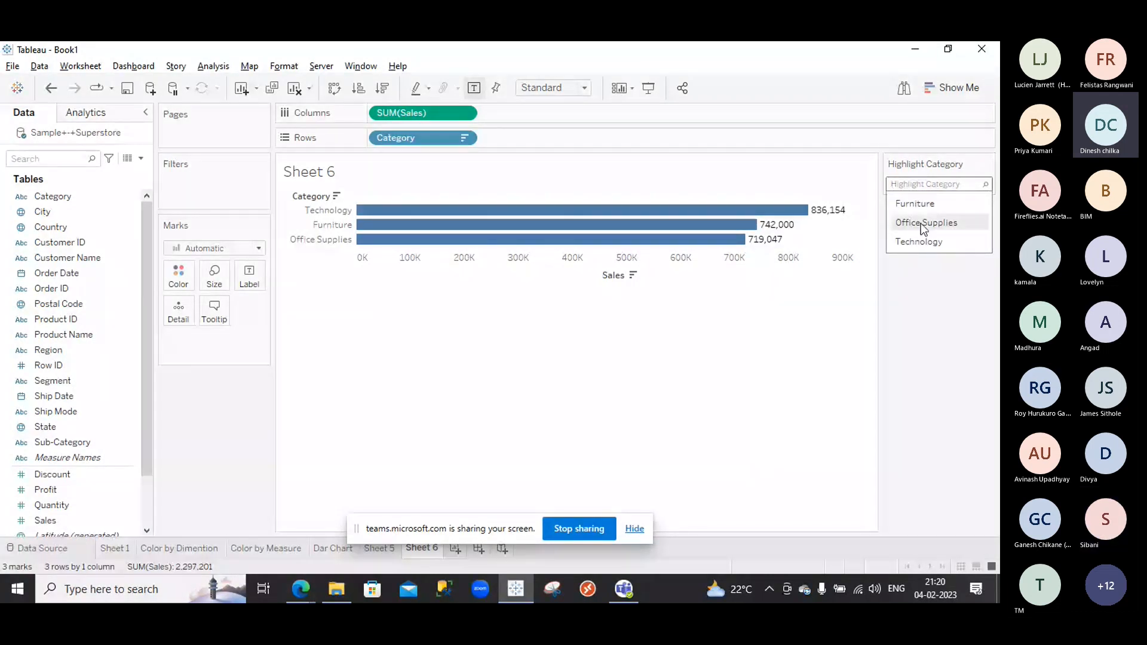
left_click(920, 241)
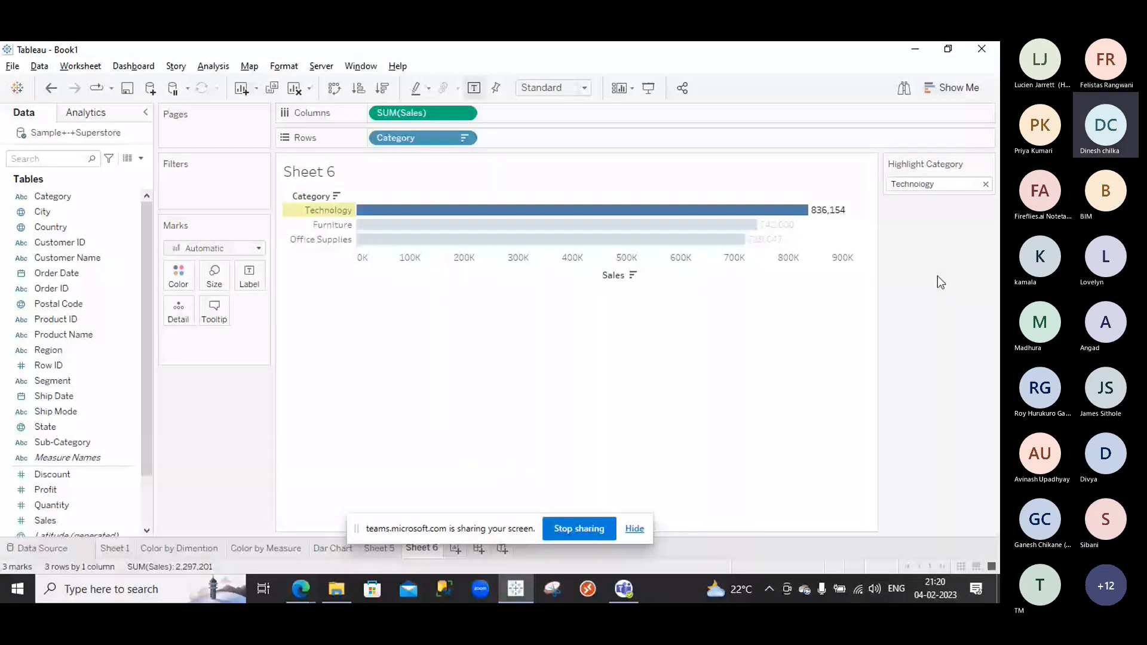
left_click(597, 535)
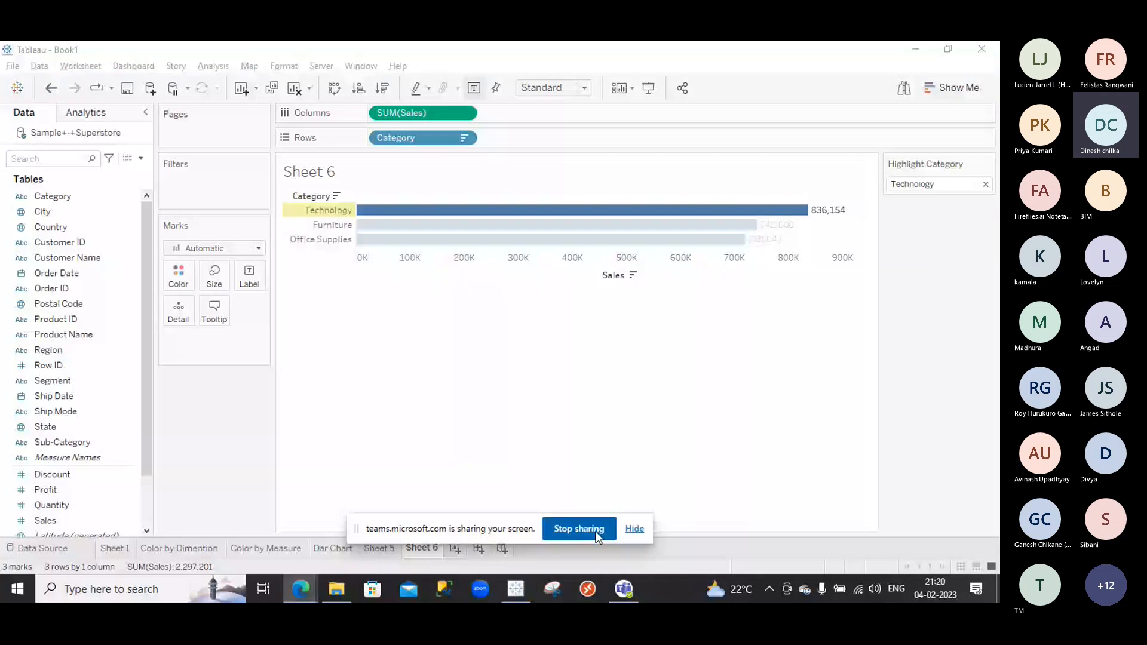
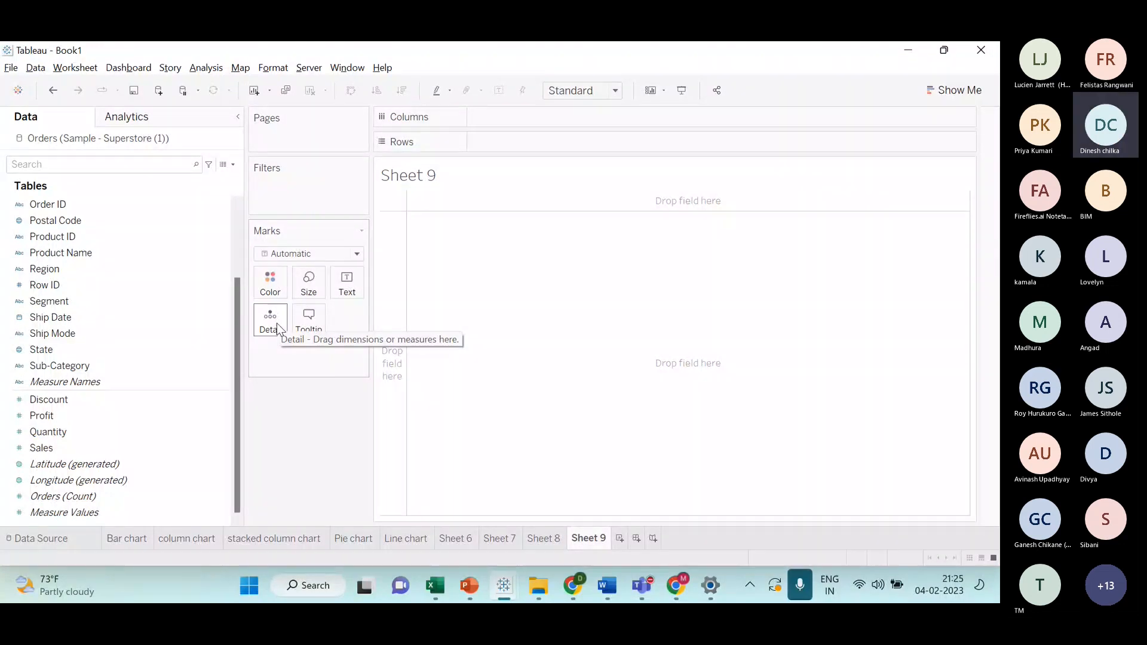
- Create a pie chart of Sales by Region on Sheet 9 and fit it to Entire View
left_click(141, 268)
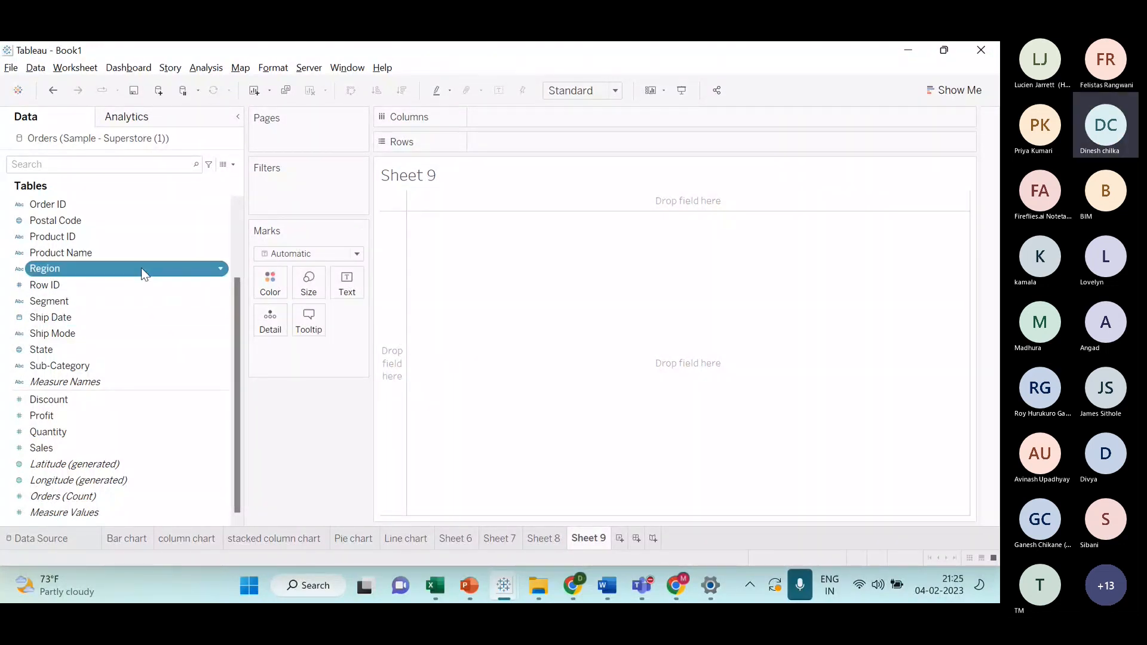
left_click(146, 448, "ctrl")
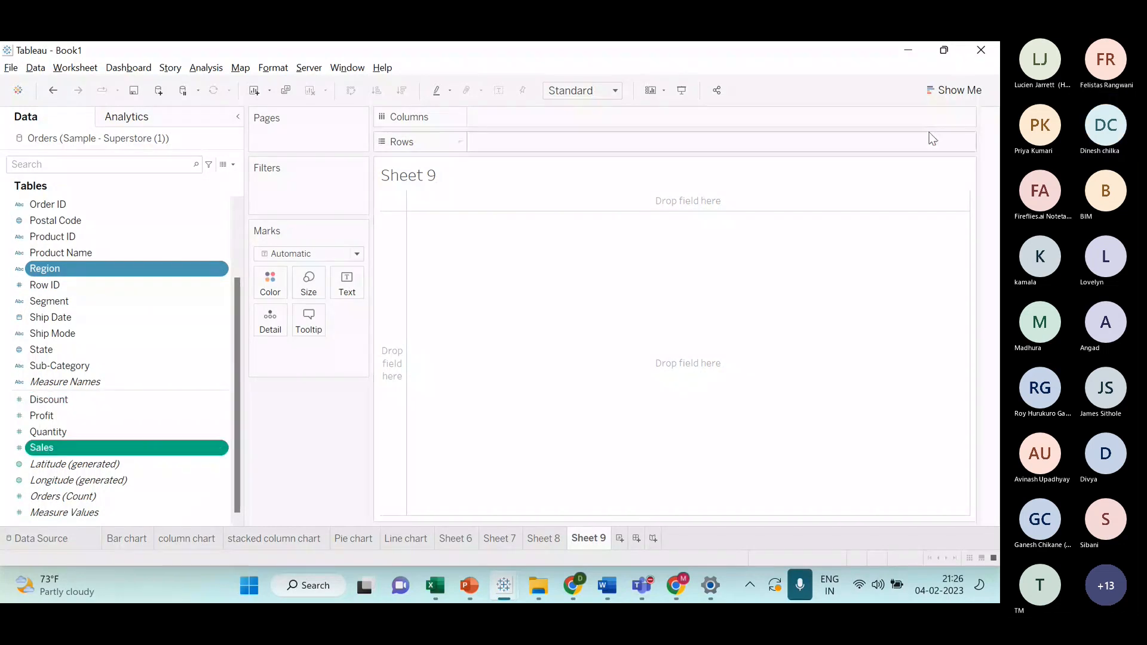
left_click(969, 94)
left_click(961, 167)
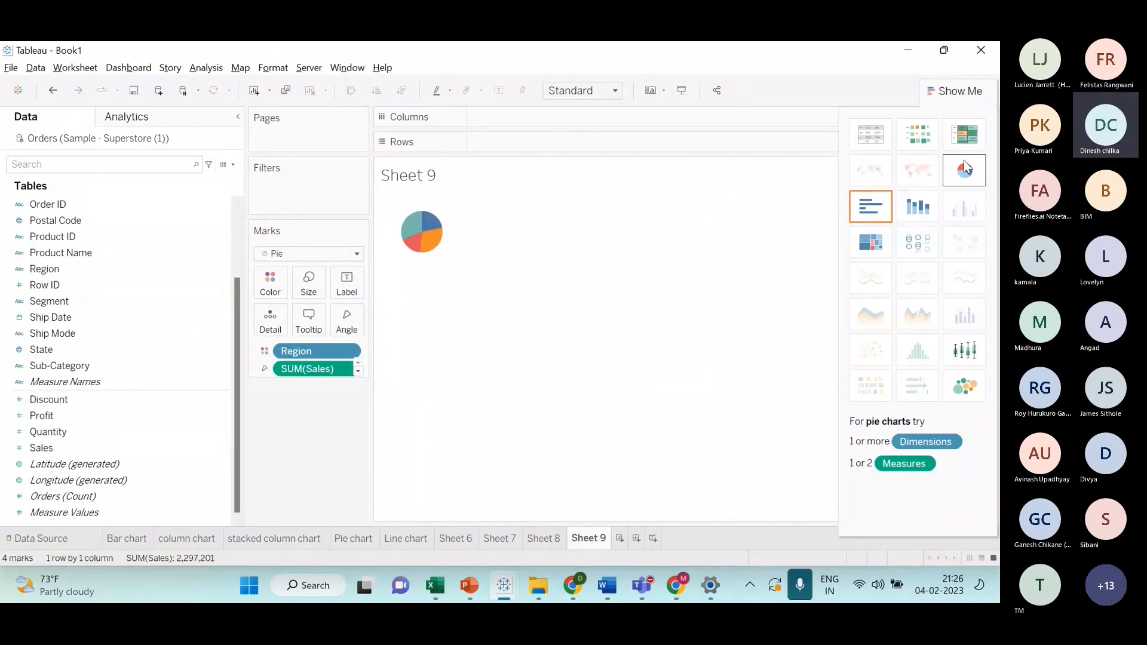
left_click(615, 90)
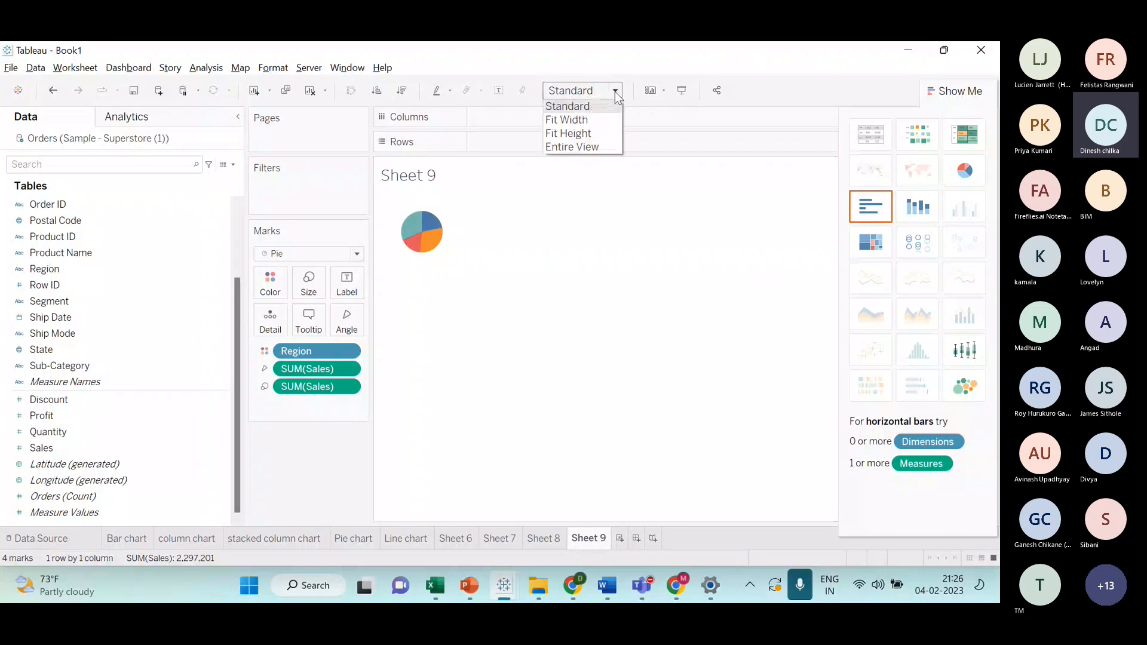
left_click(588, 147)
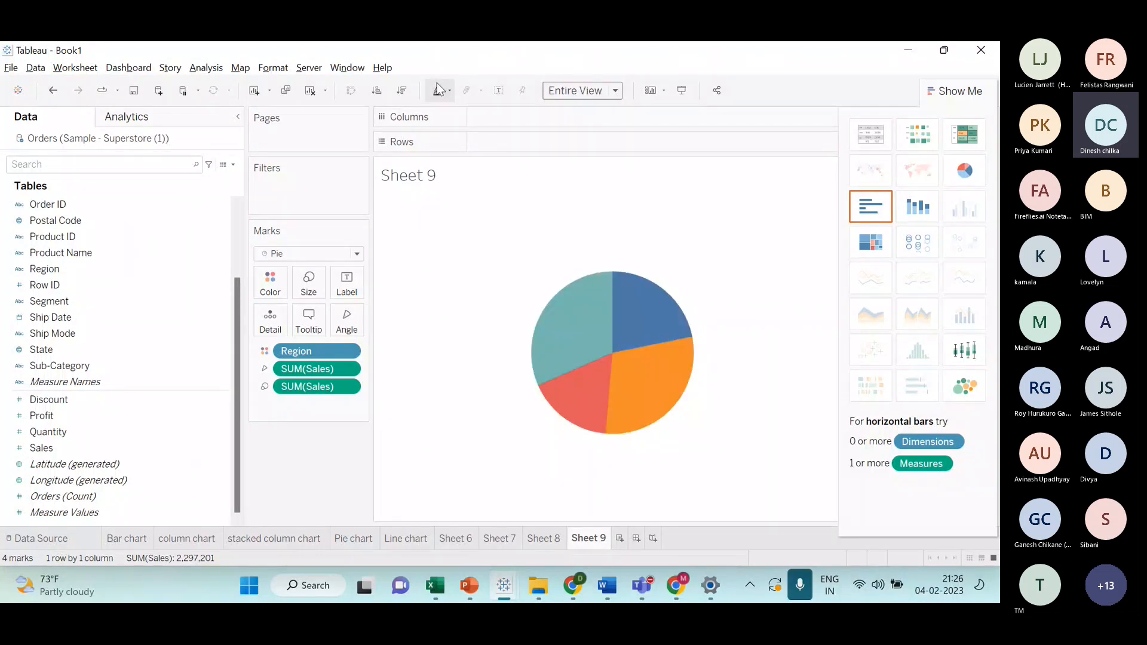
- Sort the pie slices in descending order of sales and show their mark labels
left_click(402, 90)
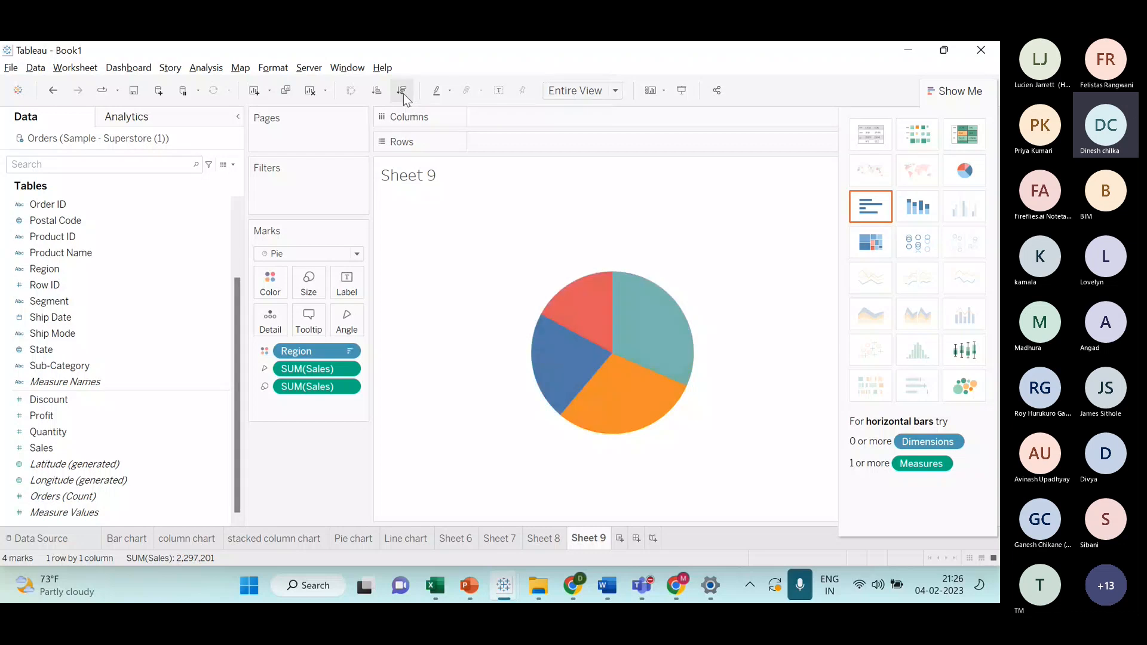
left_click(500, 91)
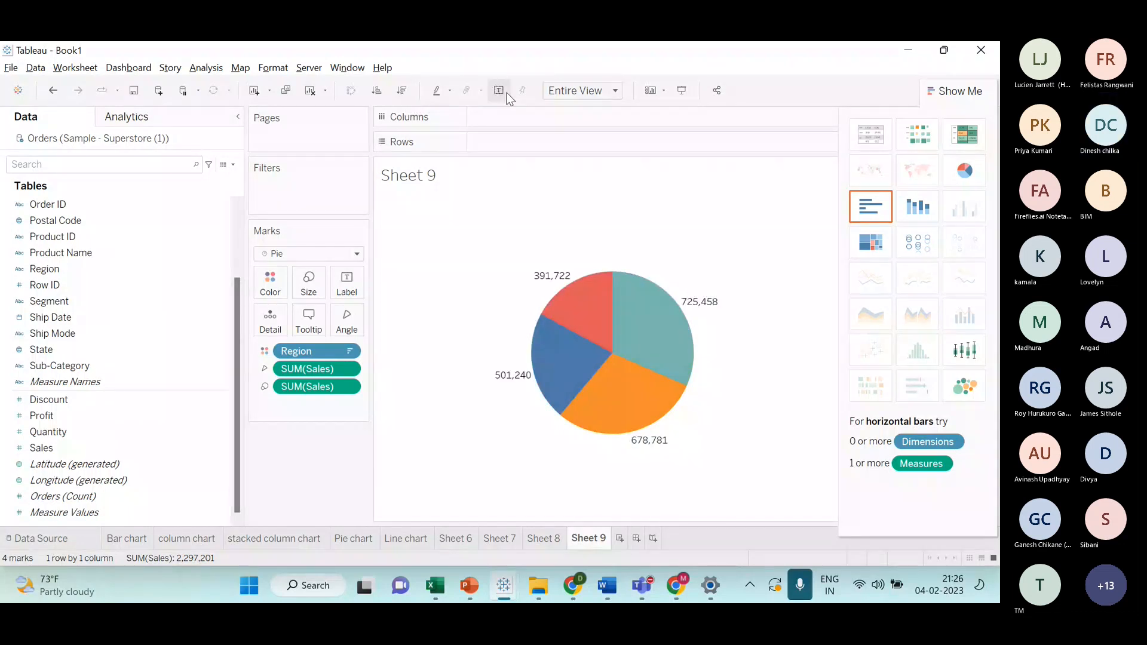
- Give the pie slices a black border through the color effects
left_click(278, 295)
left_click(326, 387)
left_click(307, 443)
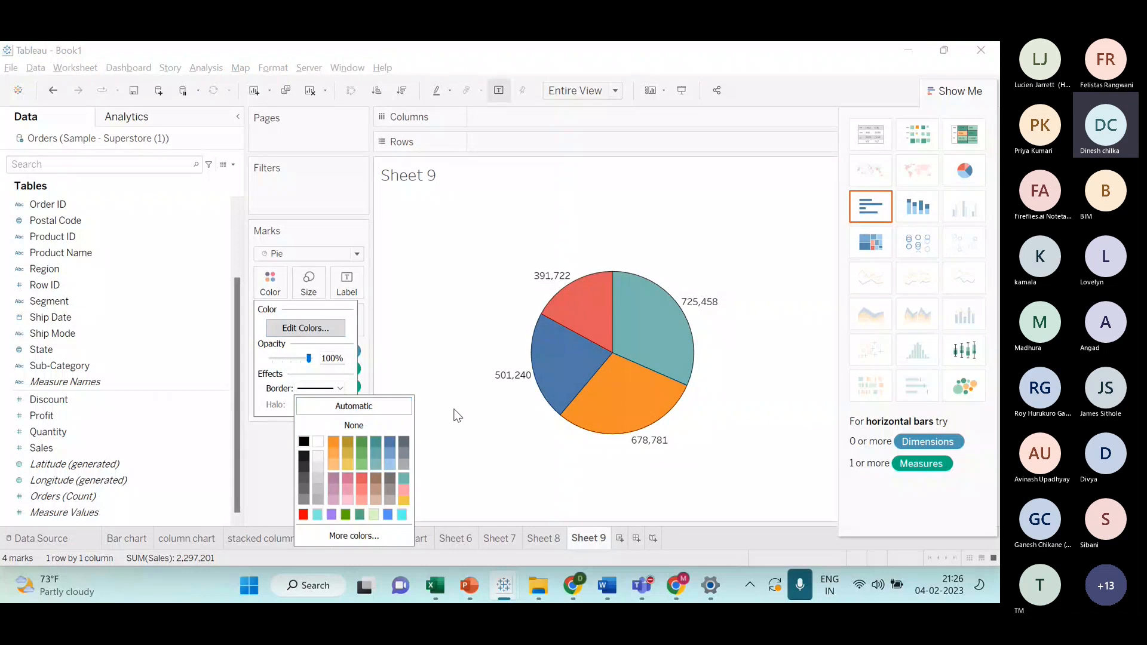
left_click(457, 415)
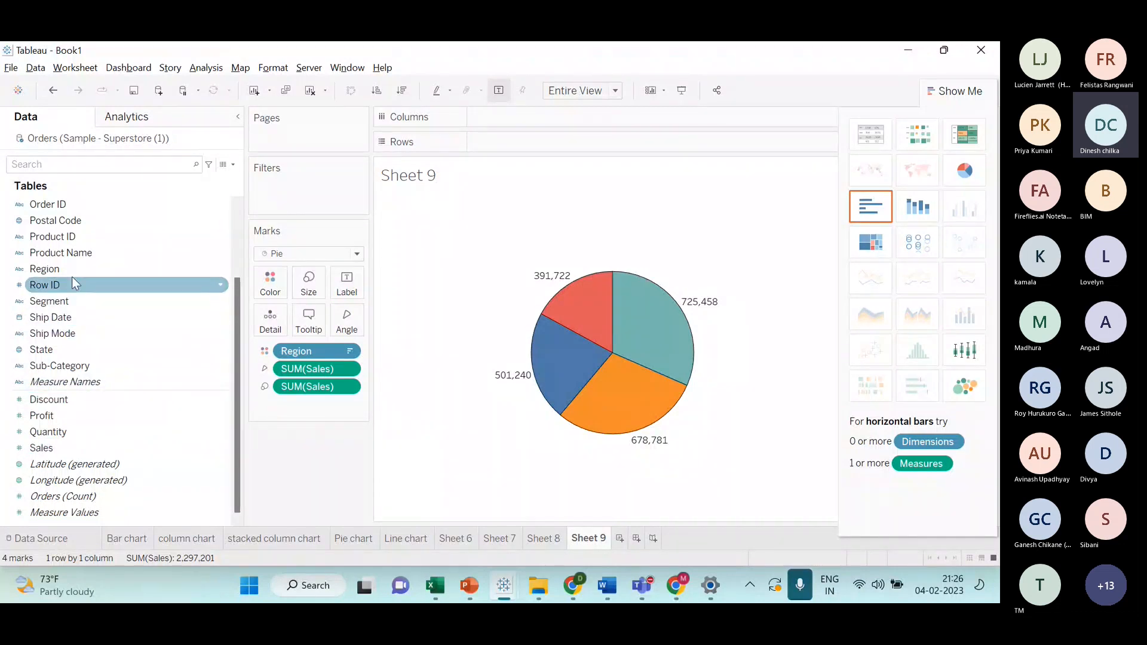
- Add Region and Sales to the pie chart's labels and check the details of the labelled slices
left_click_drag(72, 272, 359, 281)
left_click_drag(42, 448, 342, 290)
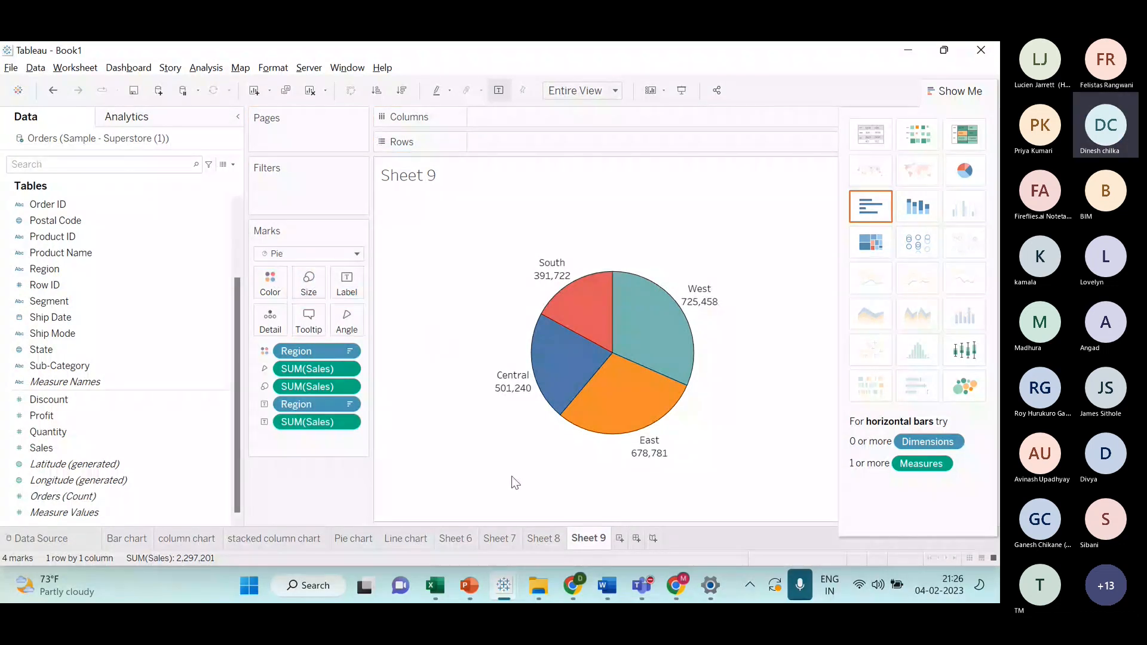
mouse_move(671, 320)
mouse_move(618, 334)
mouse_move(684, 347)
mouse_move(673, 441)
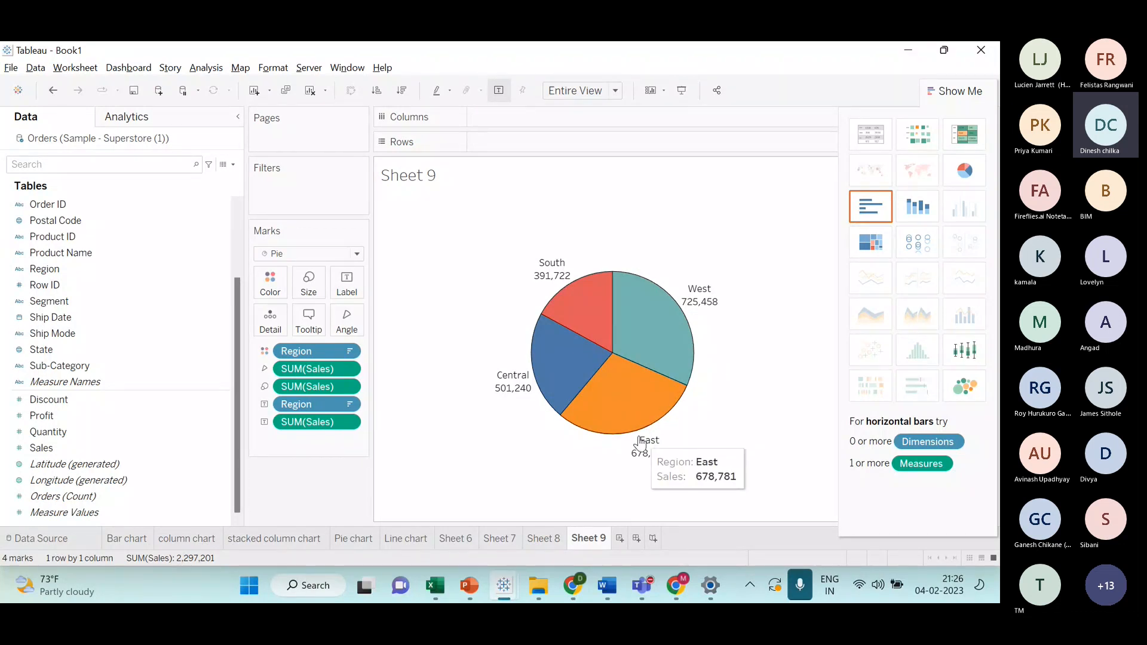
- Add Category as detail to the regional pie chart and inspect the details of West and East category slices
mouse_move(553, 316)
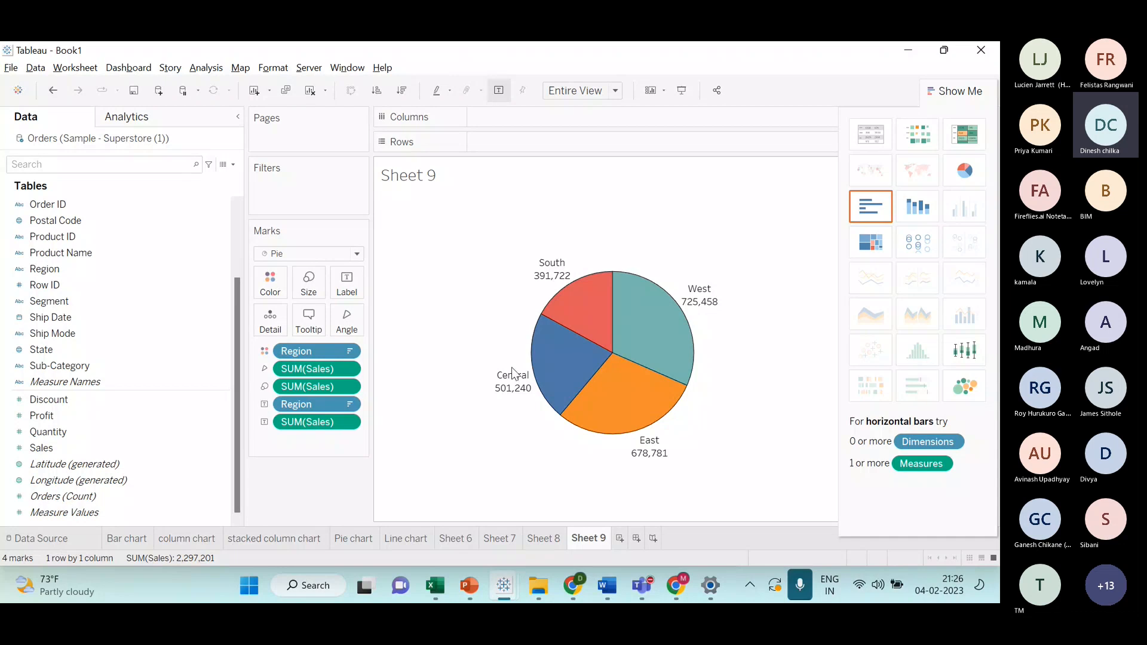
scroll(141, 400, "up", 2)
left_click_drag(152, 206, 283, 330)
left_click(637, 297)
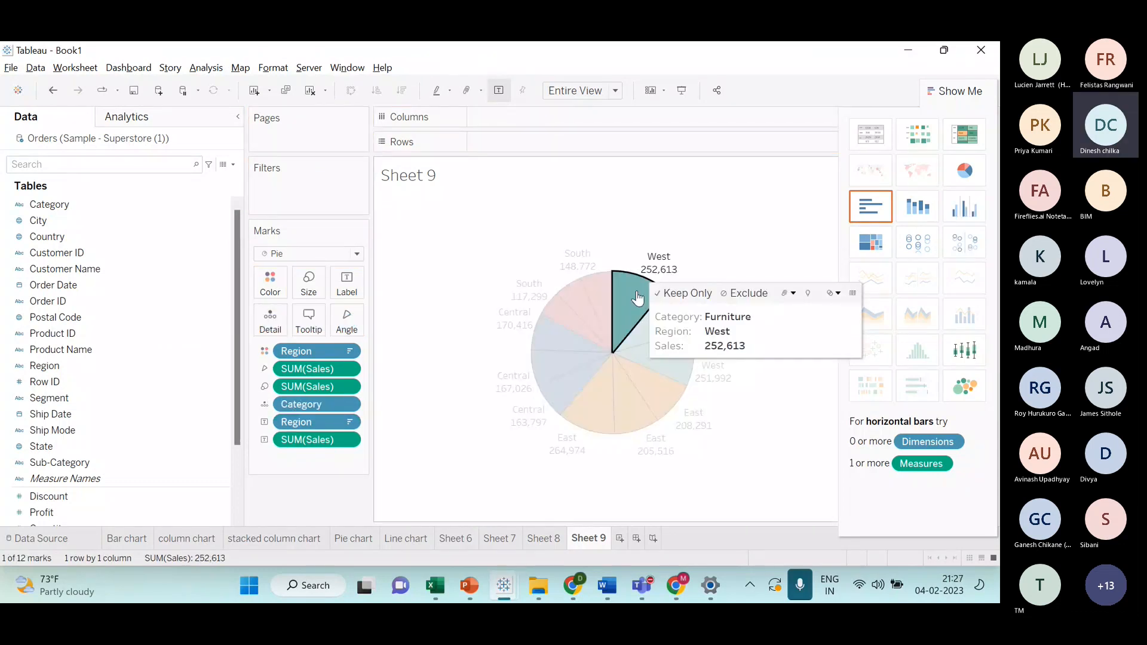
left_click(704, 268)
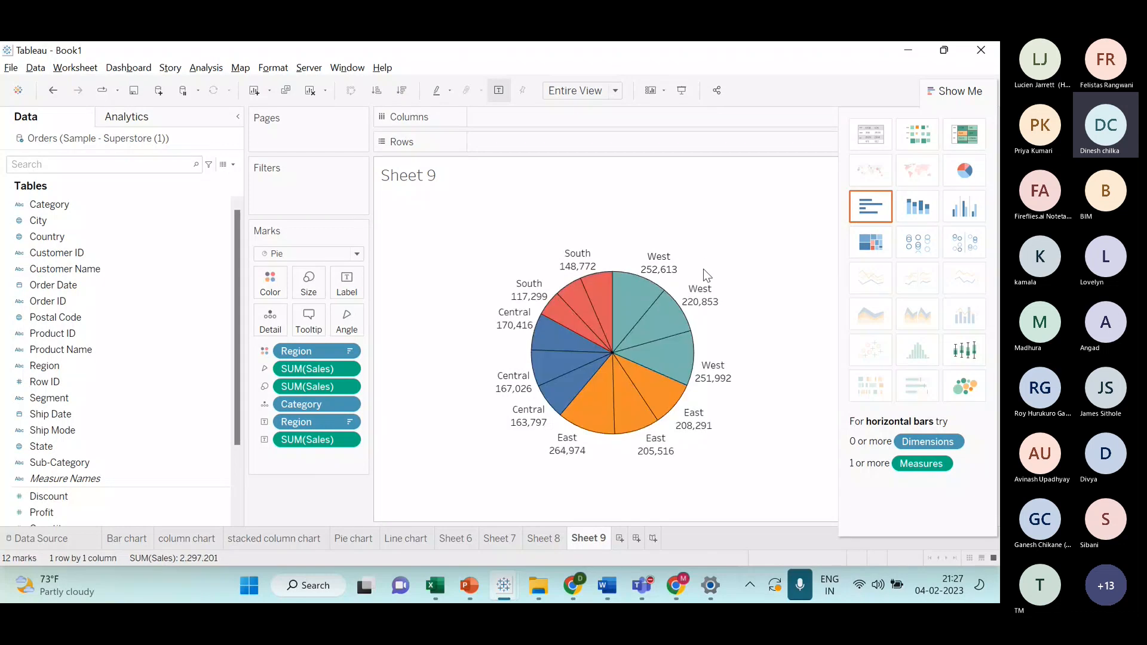
left_click(678, 362)
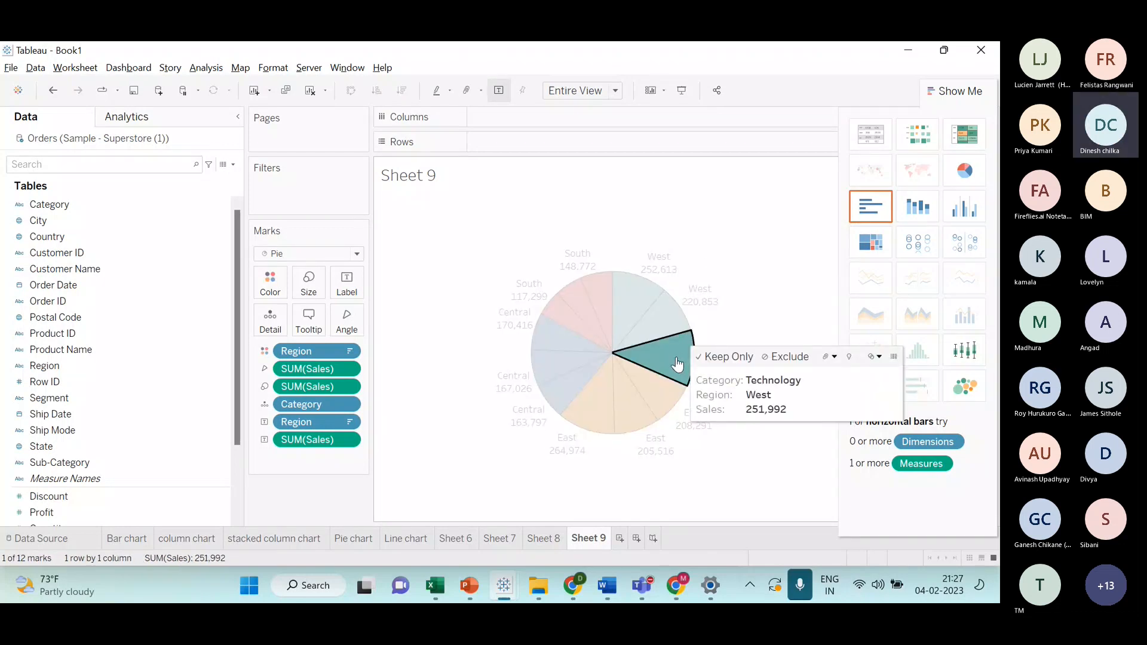
left_click(656, 397)
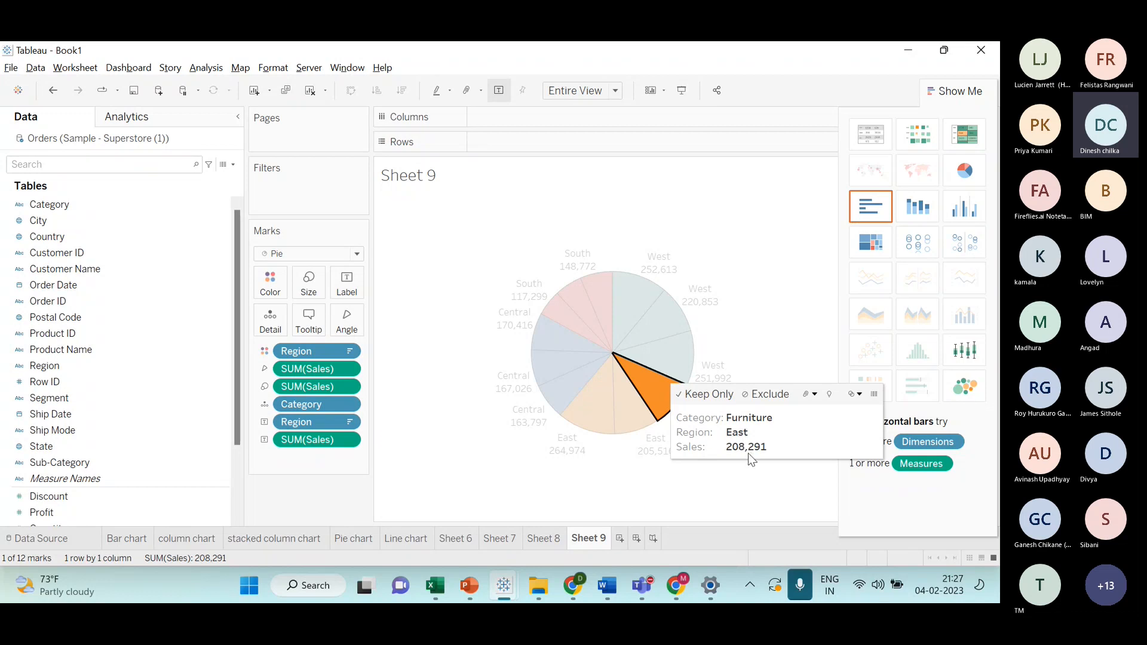
left_click(749, 328)
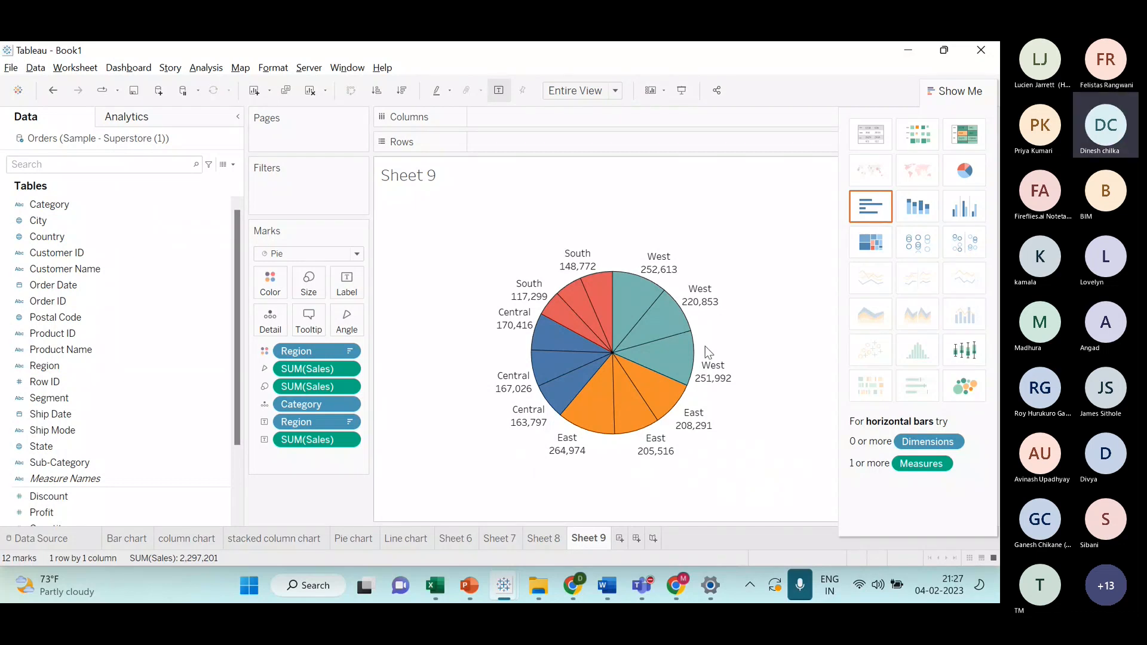
- Enlarge the pie chart by increasing its mark size
left_click(351, 291)
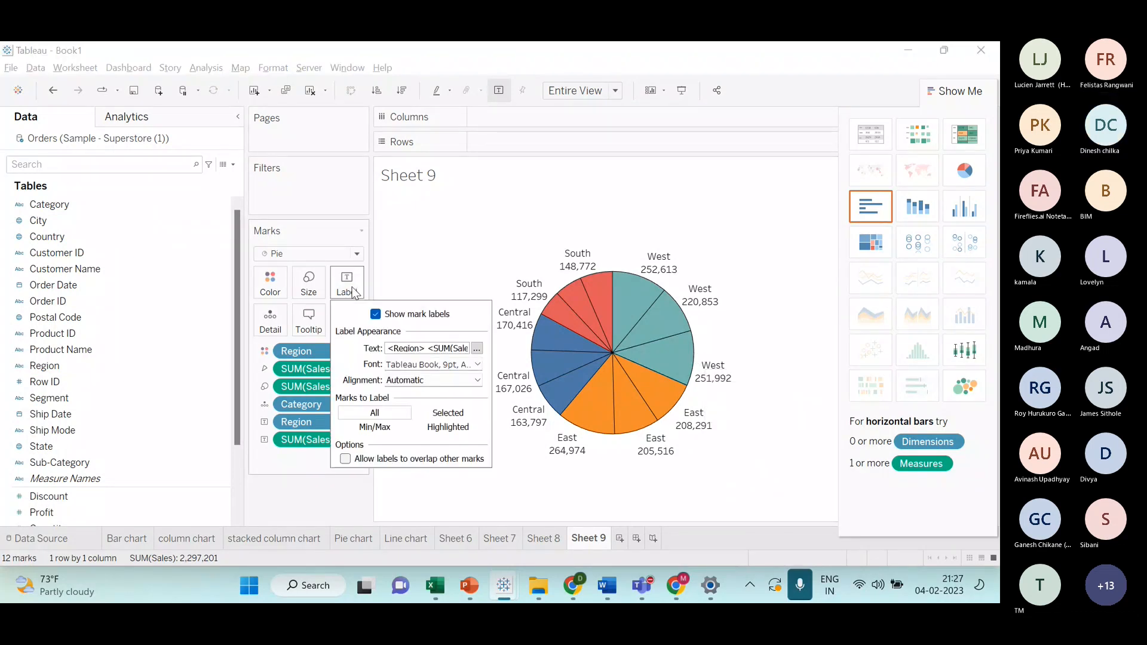
left_click(312, 288)
left_click(343, 321)
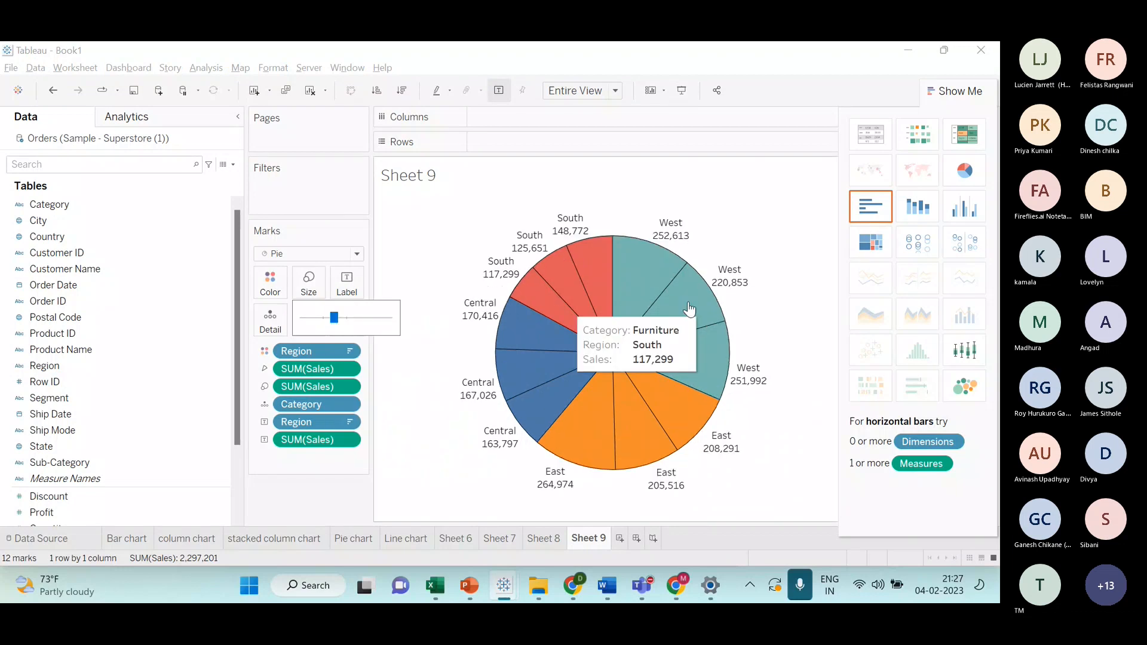
left_click(754, 299)
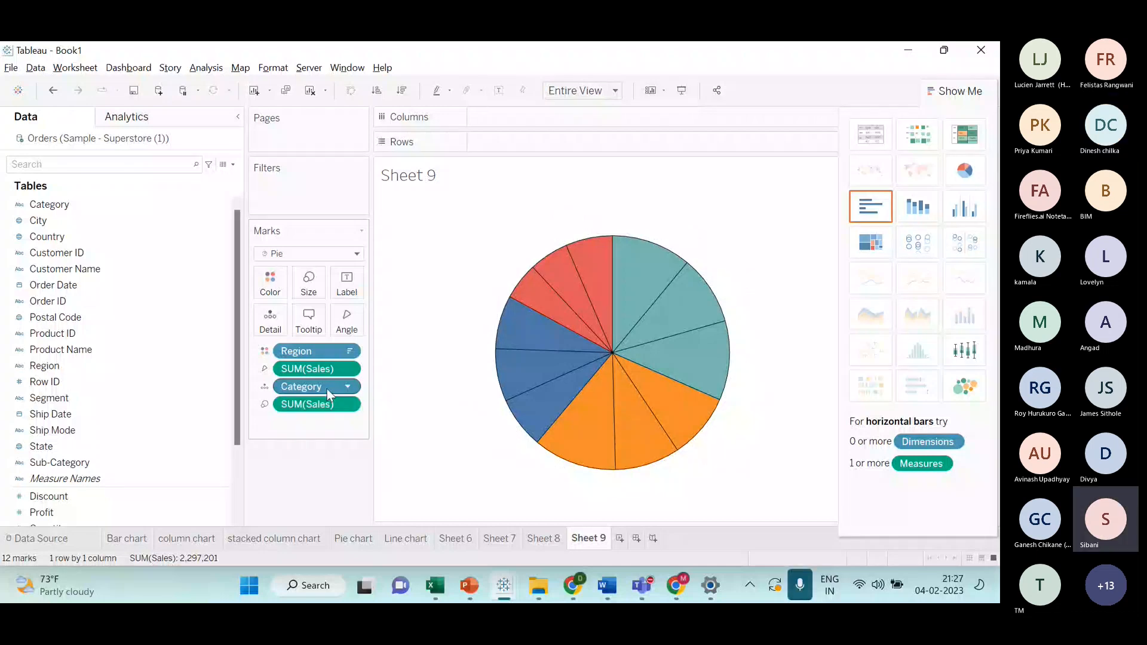
- Remove all fields from the pie chart's marks, including Category, Sales and Region, to empty Sheet 9
left_click_drag(327, 388, 325, 445)
left_click_drag(318, 387, 317, 412)
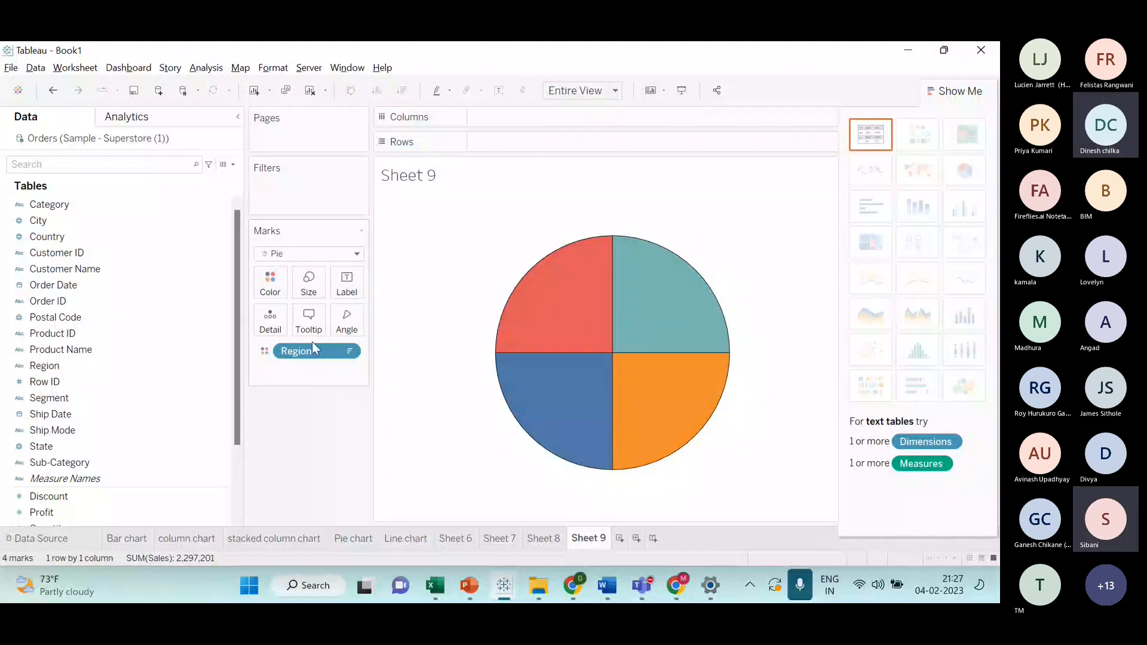
left_click_drag(312, 349, 163, 361)
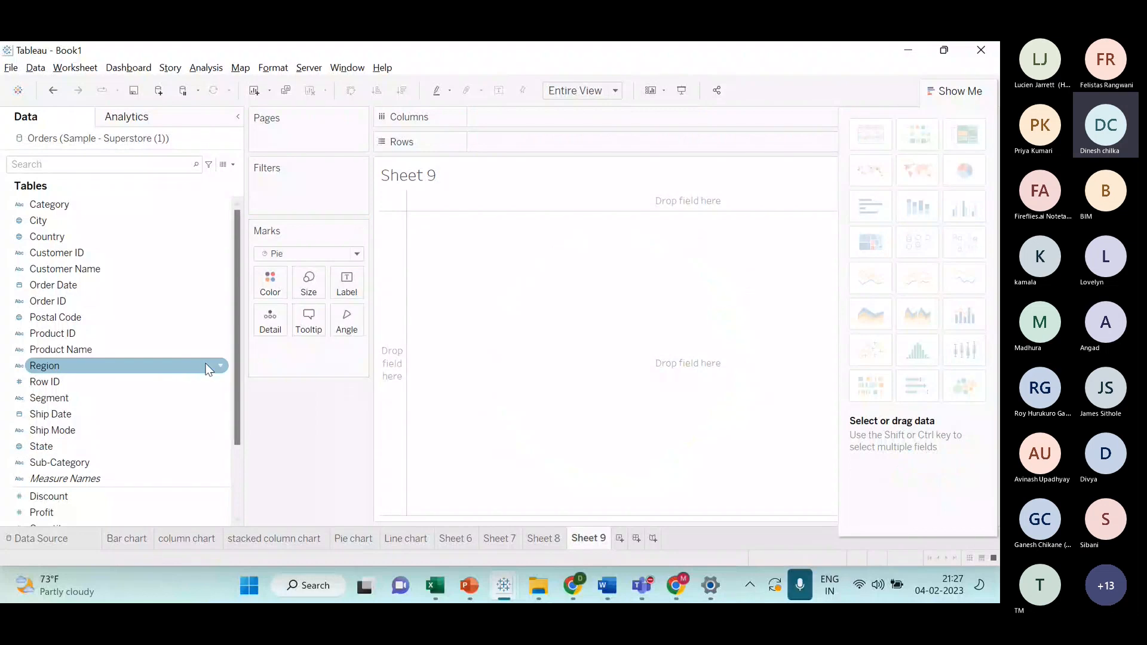
- Rebuild the pie chart from Region and Sales on the empty sheet and fit it to Entire View
scroll(208, 368, "down", 3)
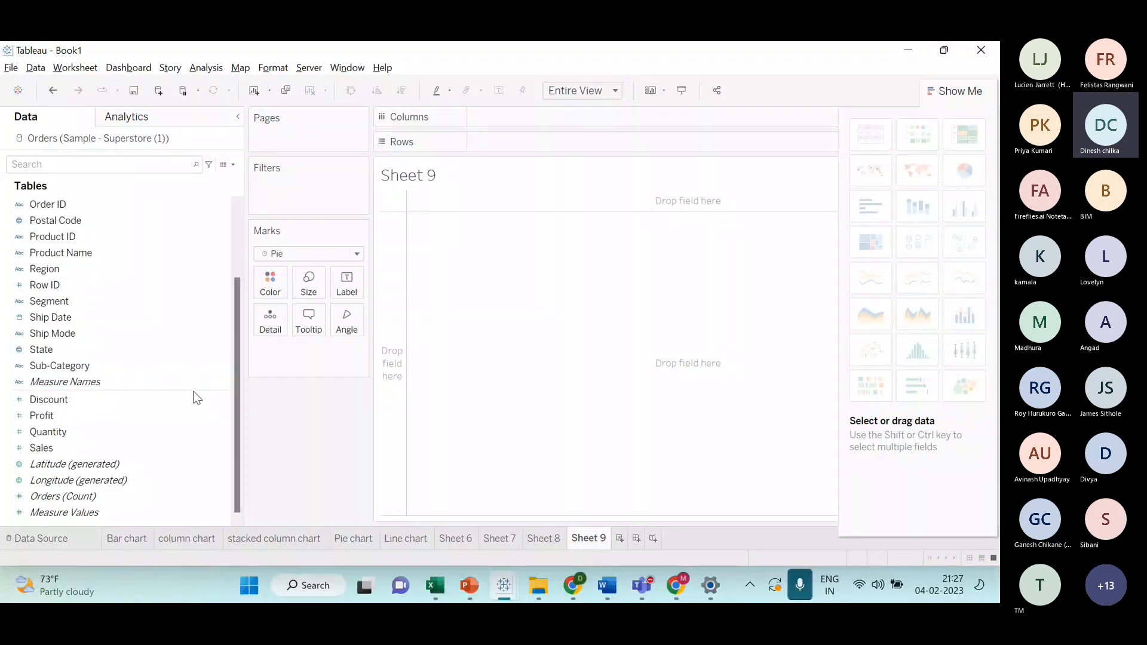
left_click(159, 270)
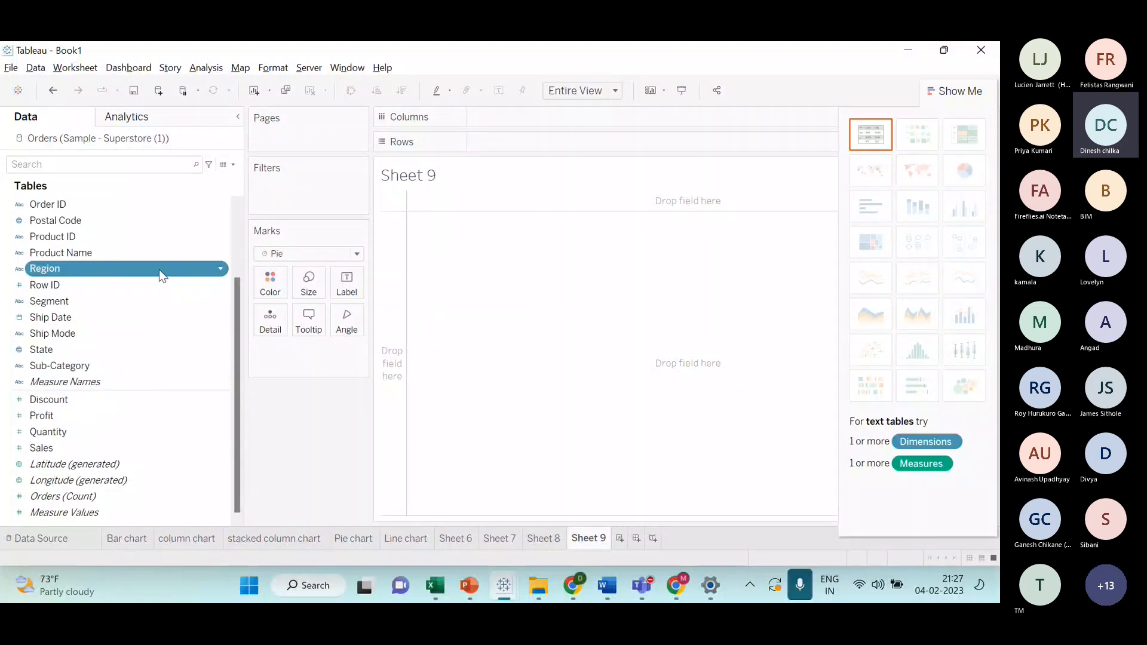
left_click(179, 448, "ctrl")
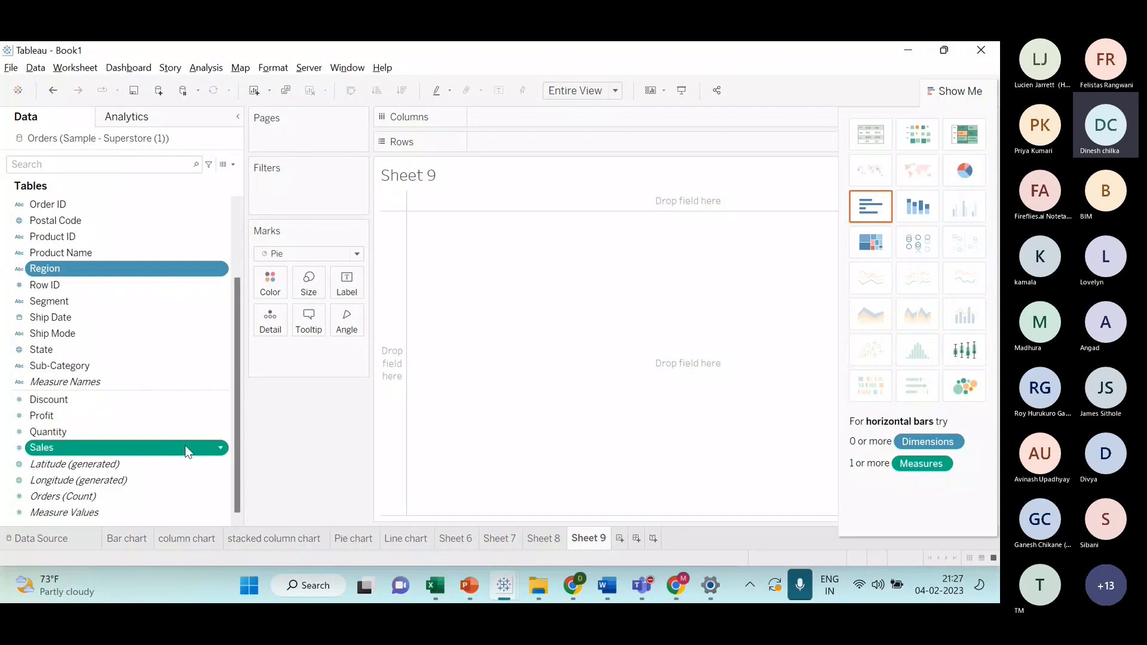
left_click(961, 180)
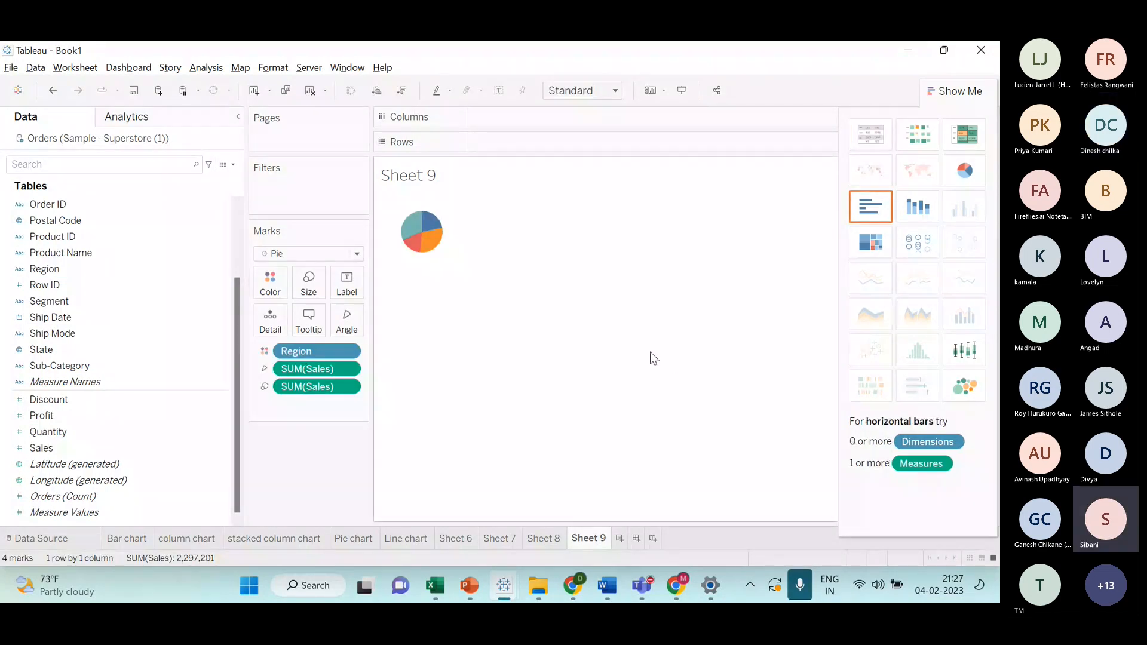
left_click(615, 91)
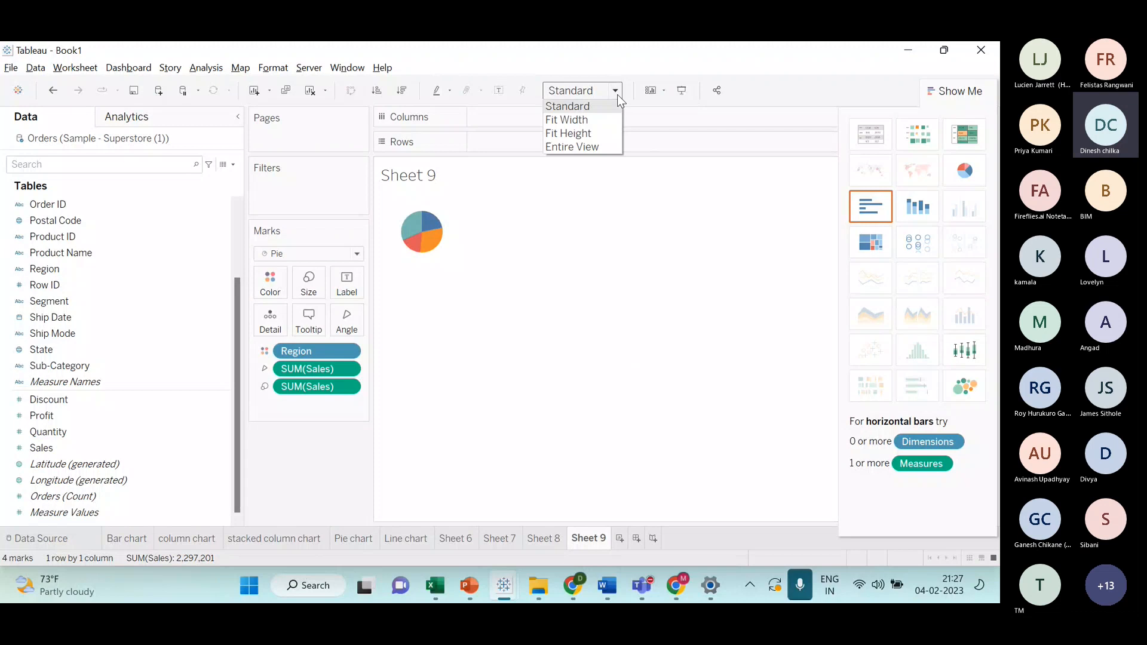
left_click(619, 147)
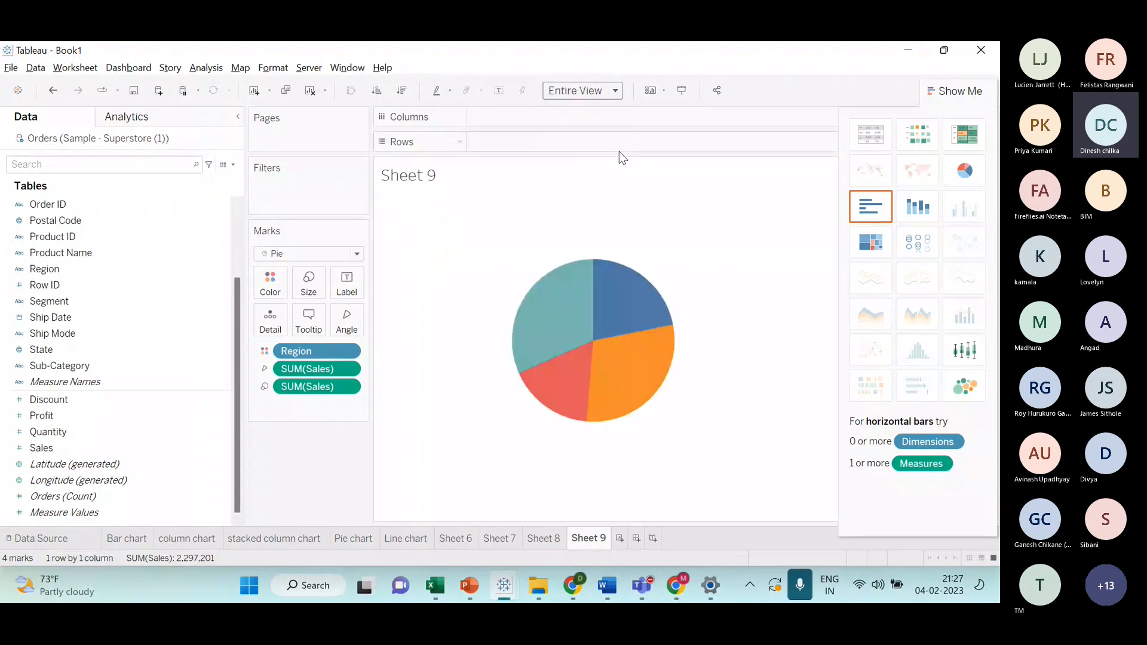
- Show the mark labels on the rebuilt pie chart and sort its slices in descending order of sales
left_click(499, 90)
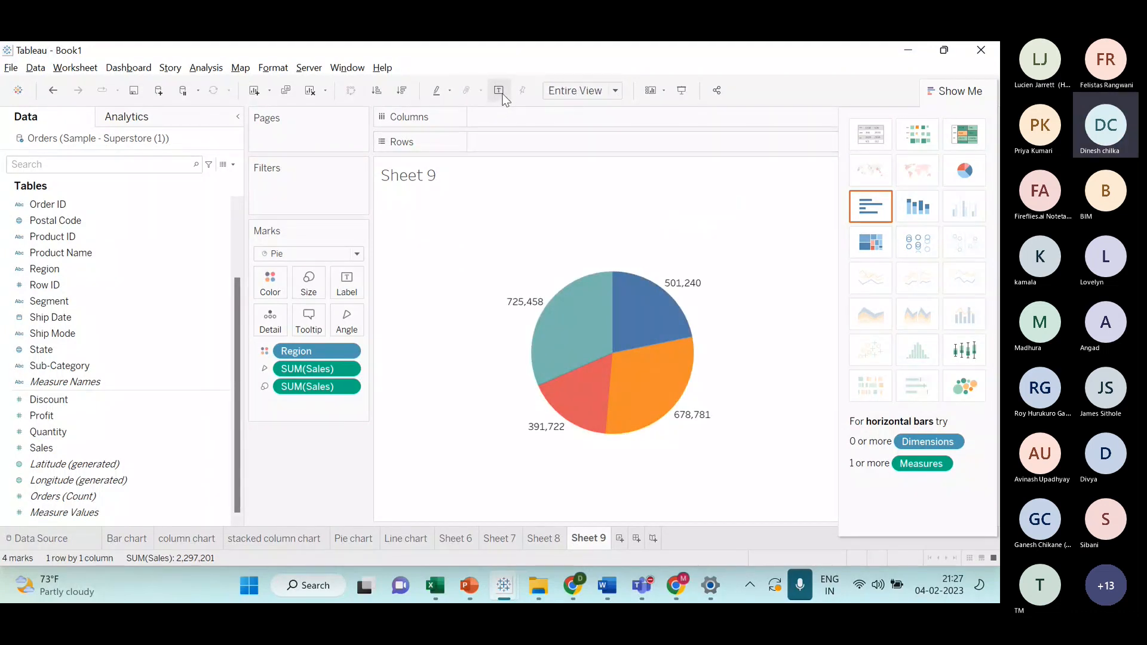
left_click(401, 91)
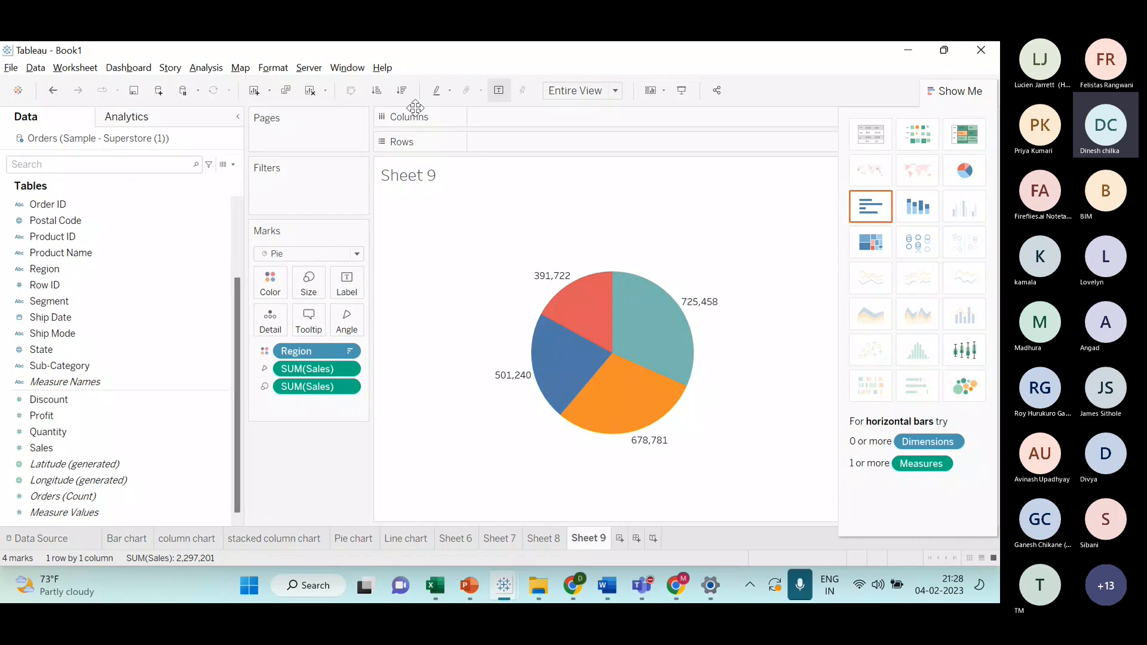
- Set the border effect of the rebuilt pie chart's slices to black
left_click(277, 288)
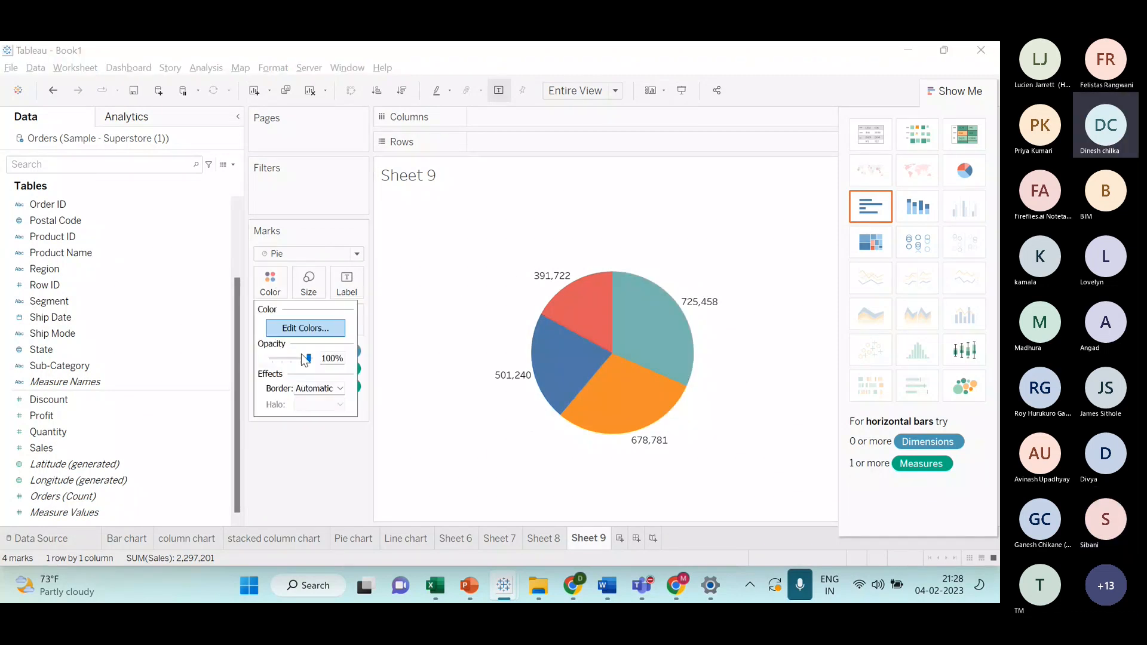
left_click(311, 392)
left_click(304, 442)
left_click(512, 442)
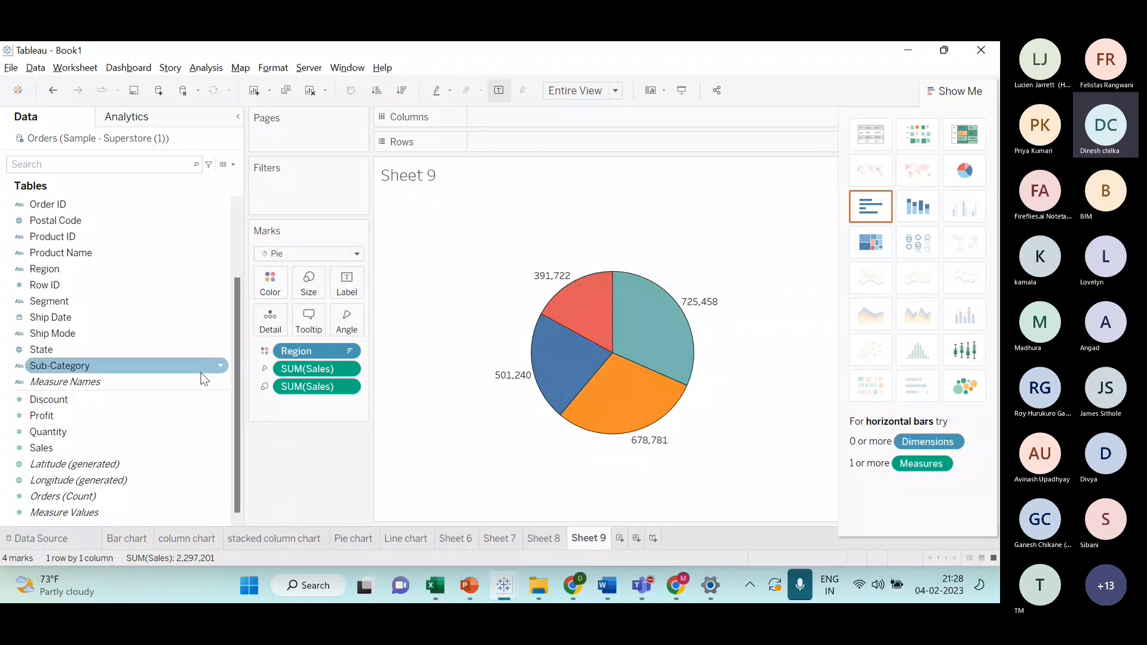
- Label each slice of the rebuilt pie chart with its Region and Sales, and look over the labelled slices
left_click_drag(127, 268, 347, 282)
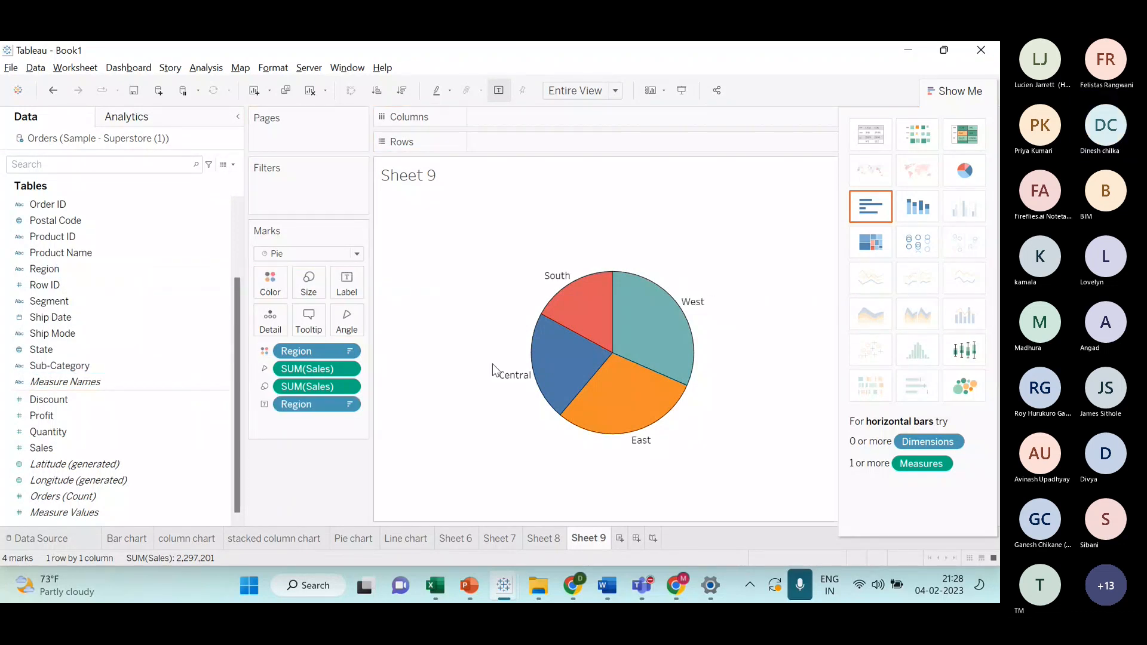
left_click_drag(84, 447, 337, 293)
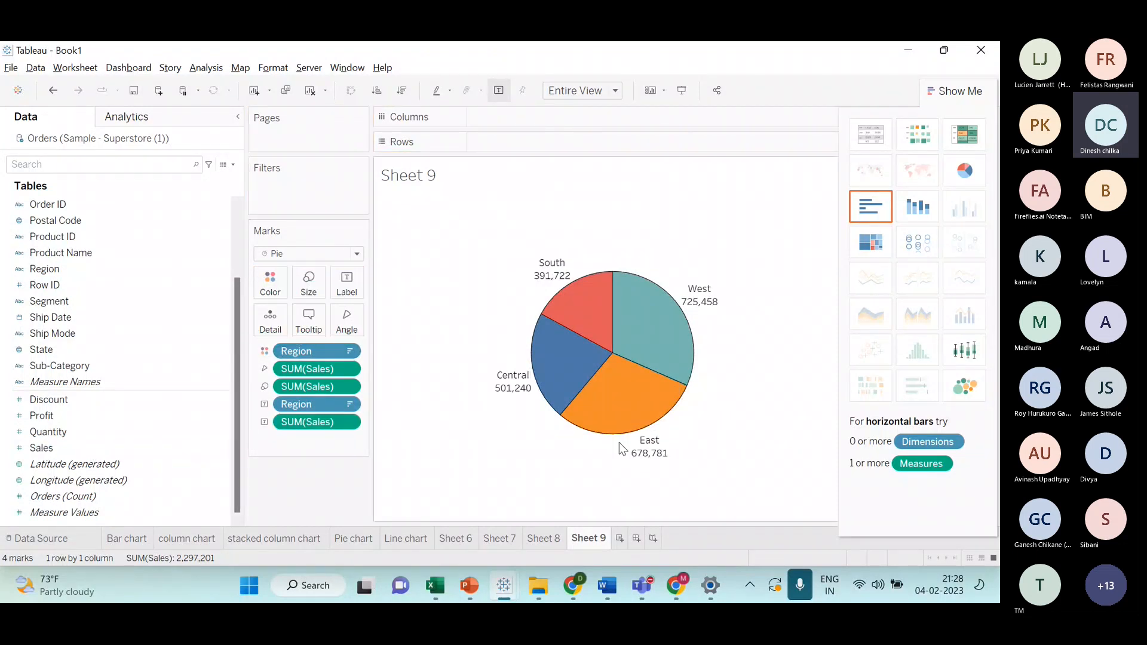
mouse_move(684, 336)
mouse_move(543, 391)
mouse_move(628, 388)
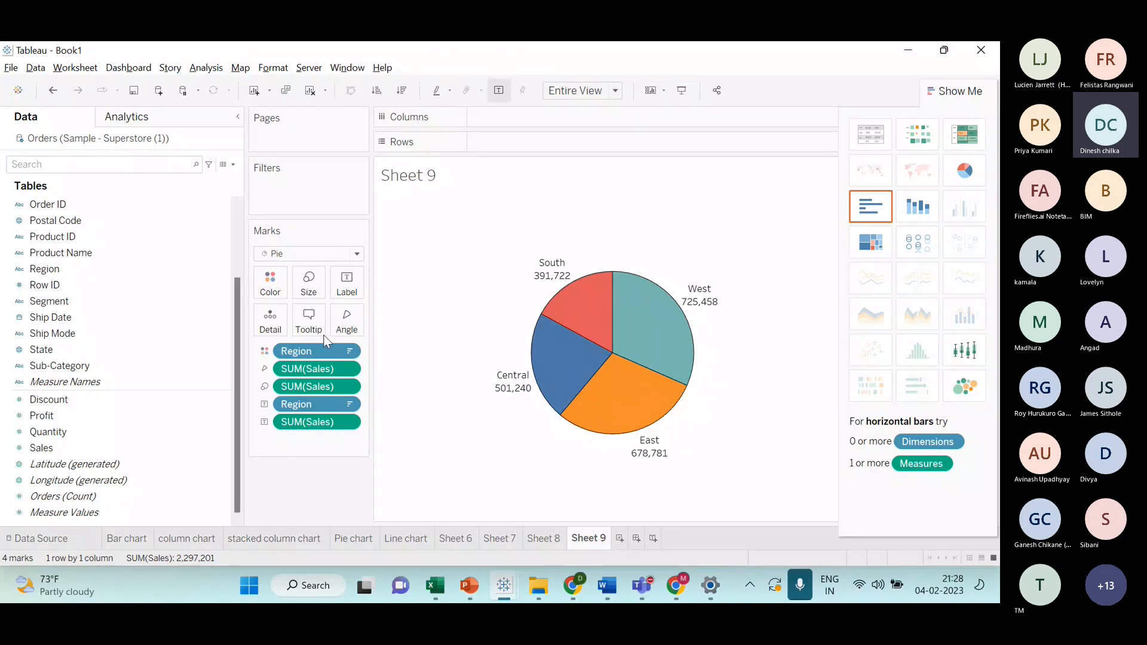
- Split the region pie slices by Category as detail and add Category to the slice labels
scroll(85, 276, "up", 3)
left_click_drag(80, 205, 272, 326)
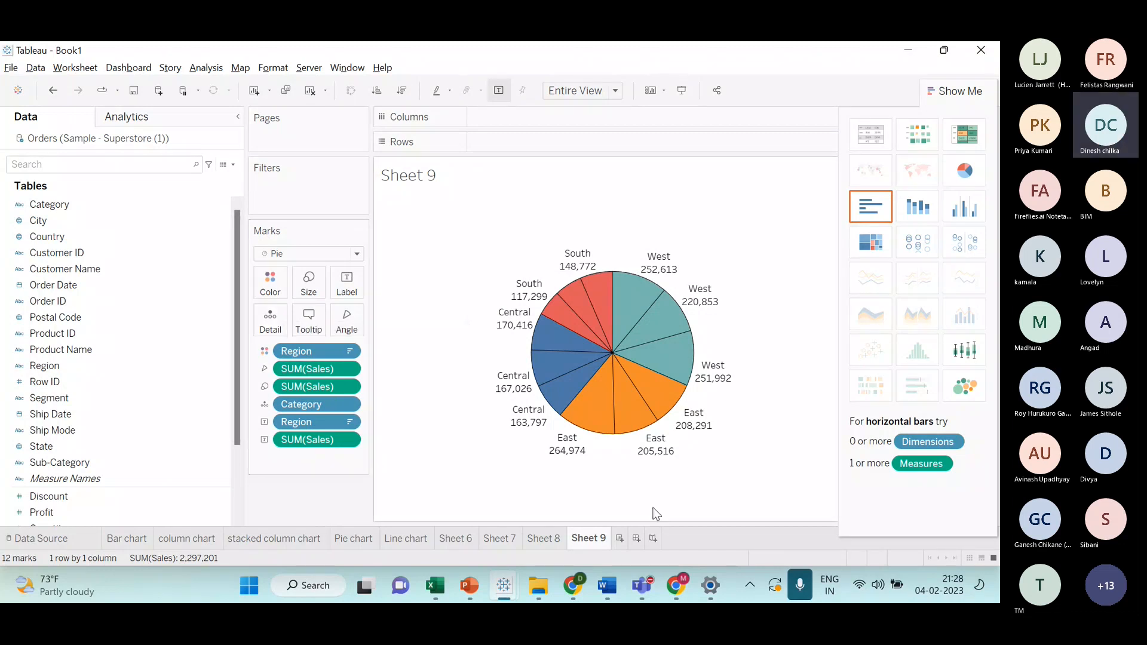
mouse_move(630, 297)
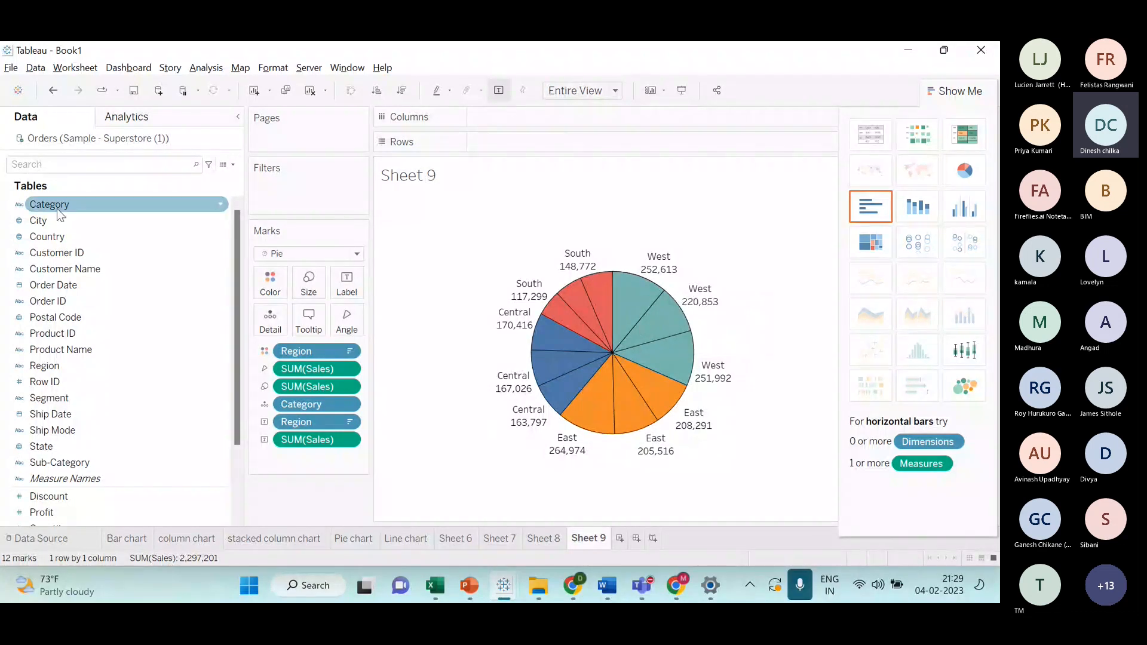
left_click_drag(112, 238, 346, 291)
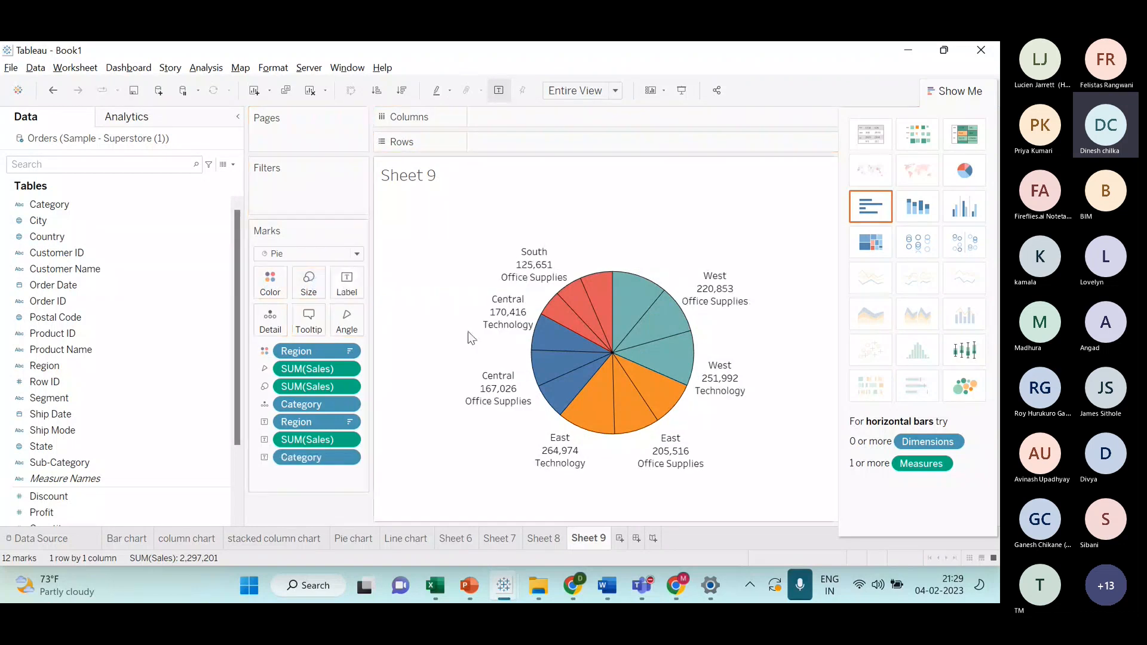
mouse_move(700, 290)
mouse_move(606, 324)
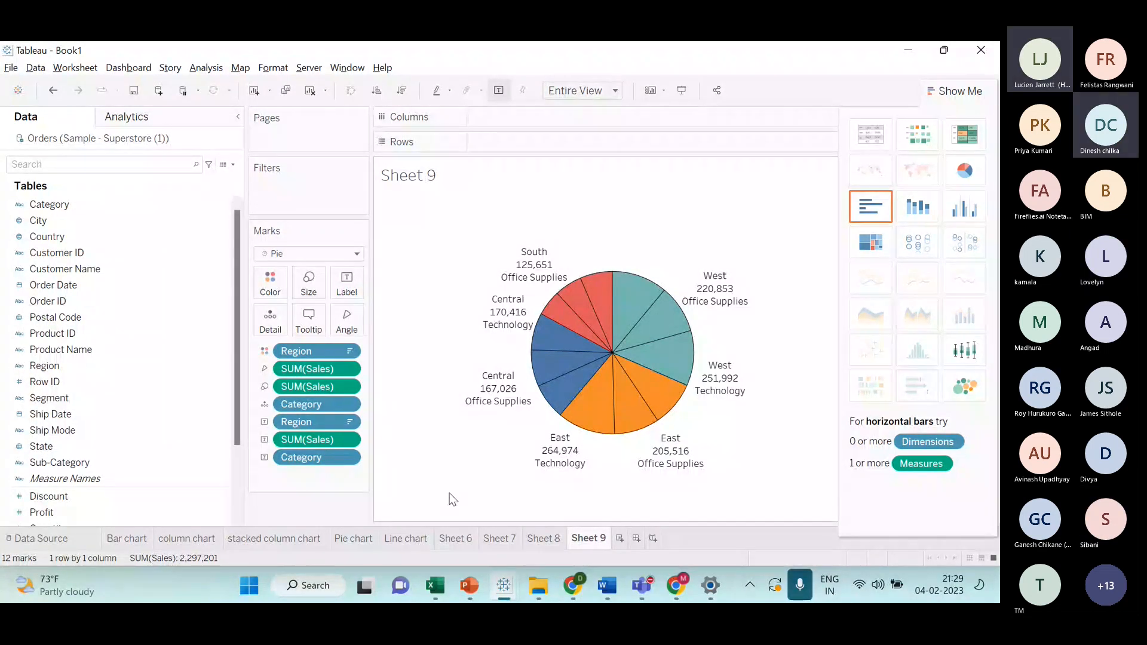
mouse_move(646, 311)
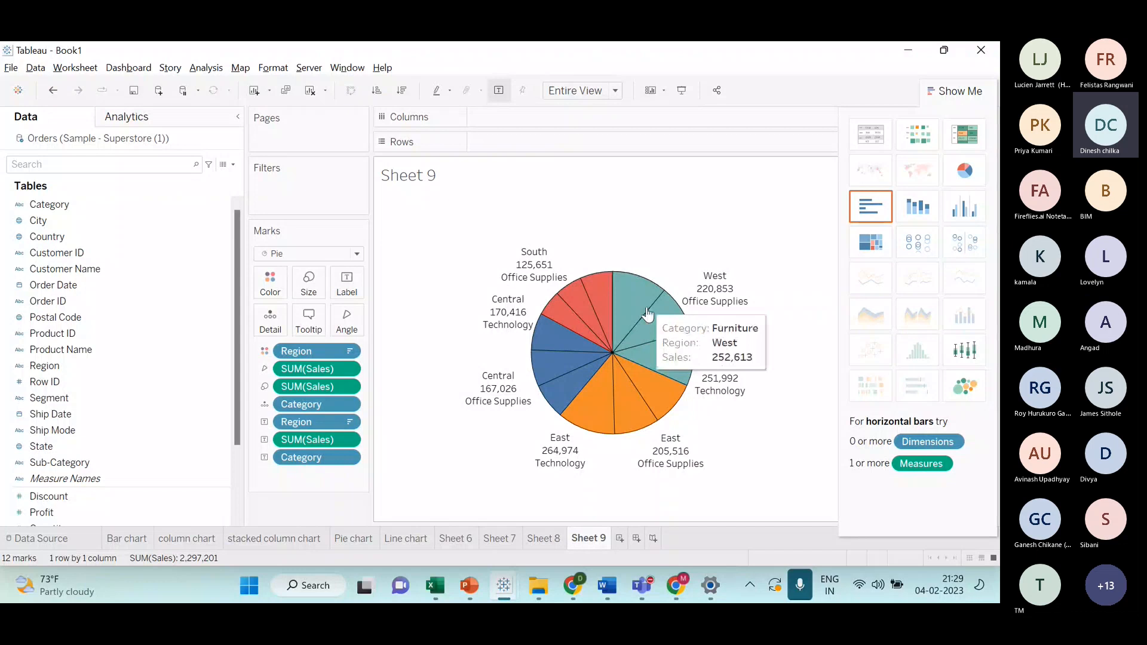
- Enlarge the pie chart by increasing the mark size
left_click(347, 286)
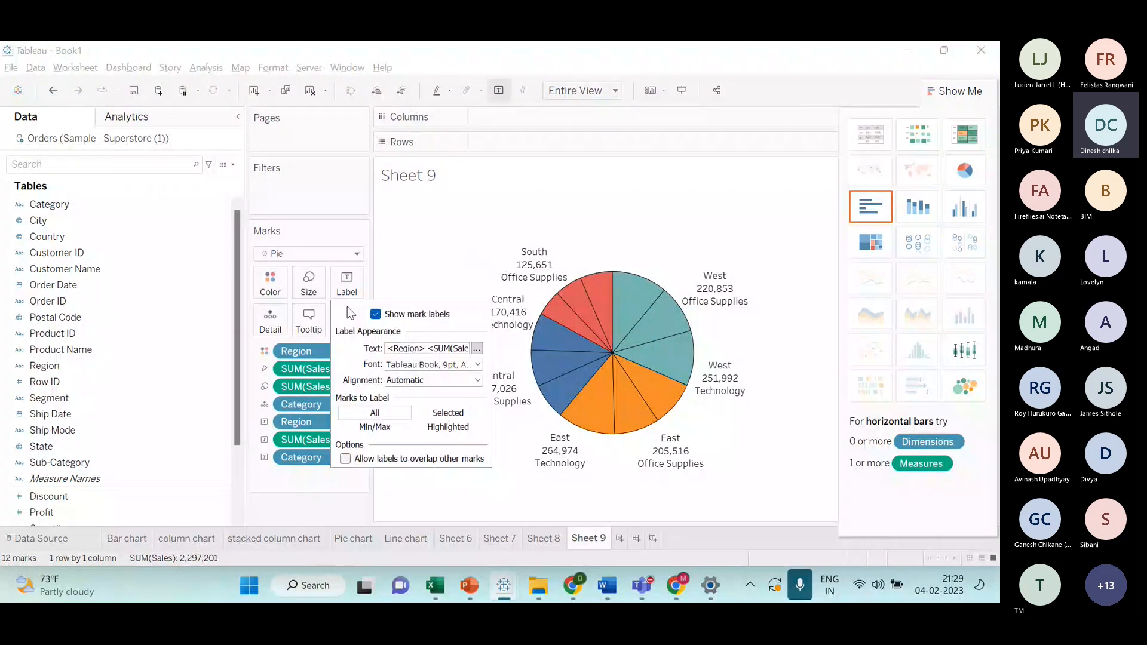
left_click(308, 281)
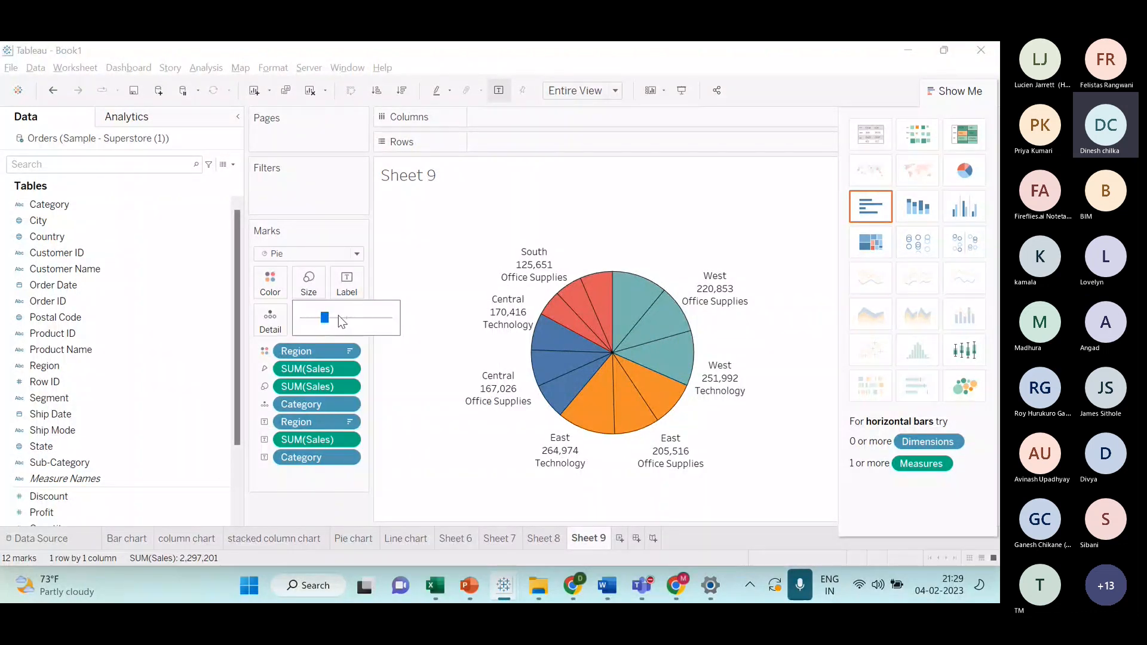
left_click(338, 317)
- Reorder the label fields so that Category comes before SUM(Sales) in each slice label
left_click(686, 310)
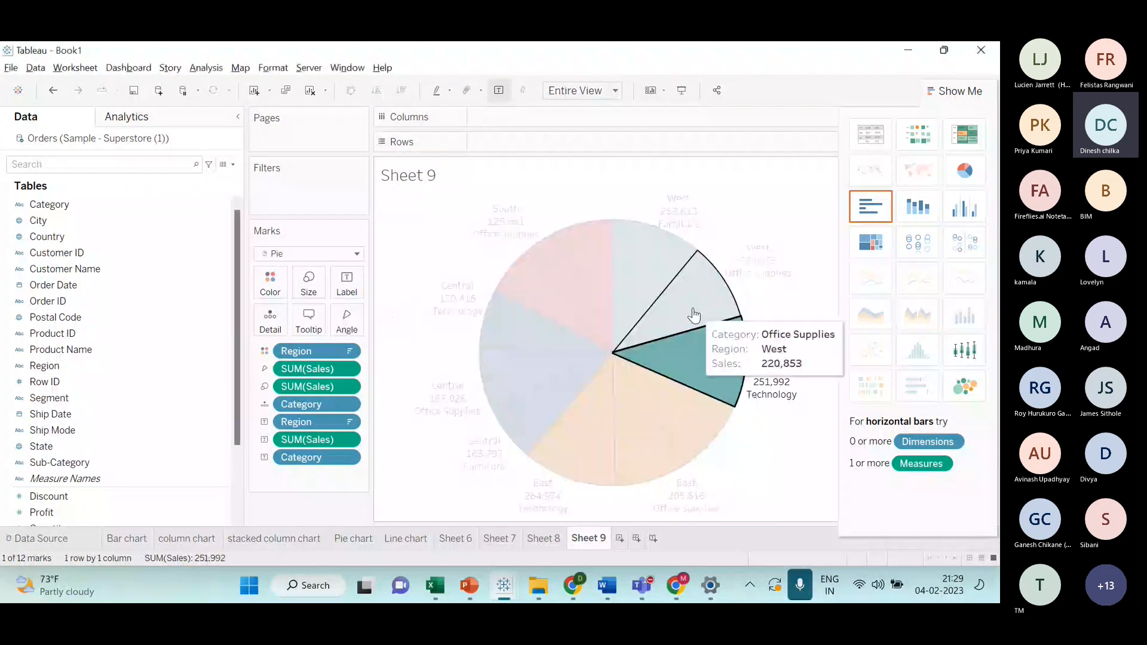
left_click(680, 254)
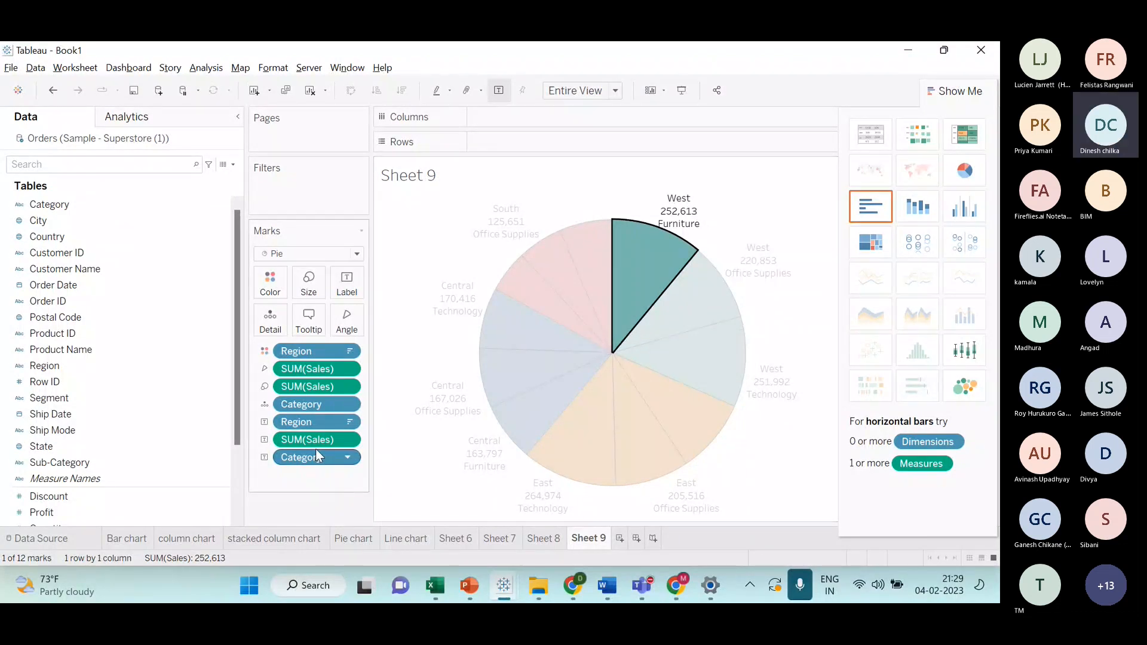
left_click_drag(316, 442, 315, 475)
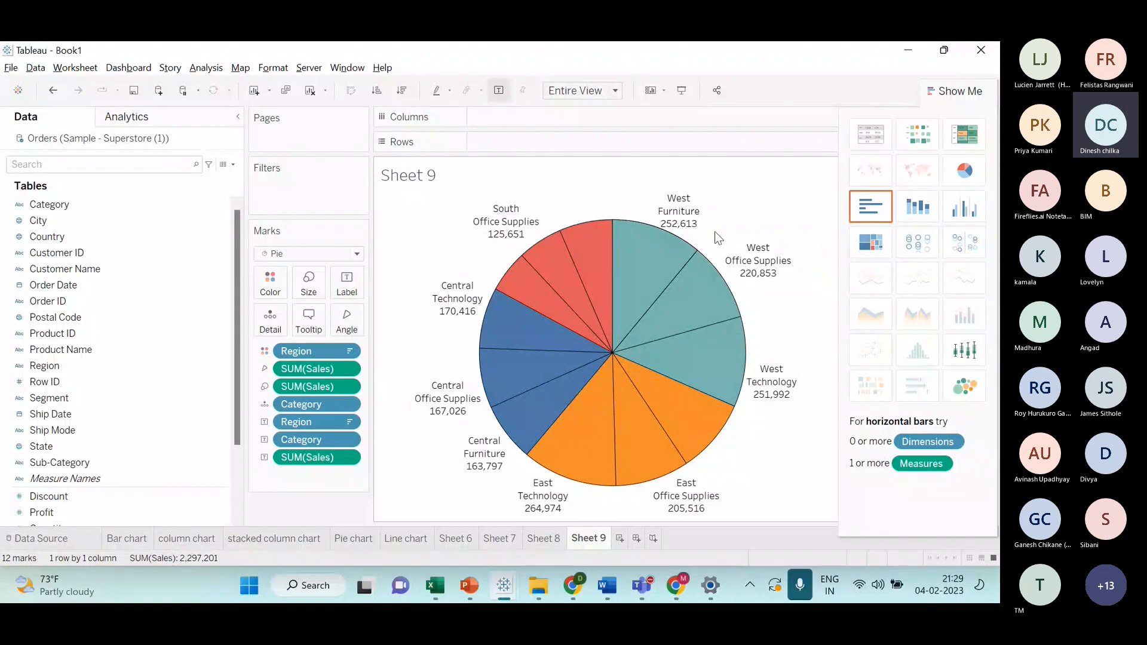
mouse_move(692, 239)
mouse_move(509, 216)
mouse_move(760, 262)
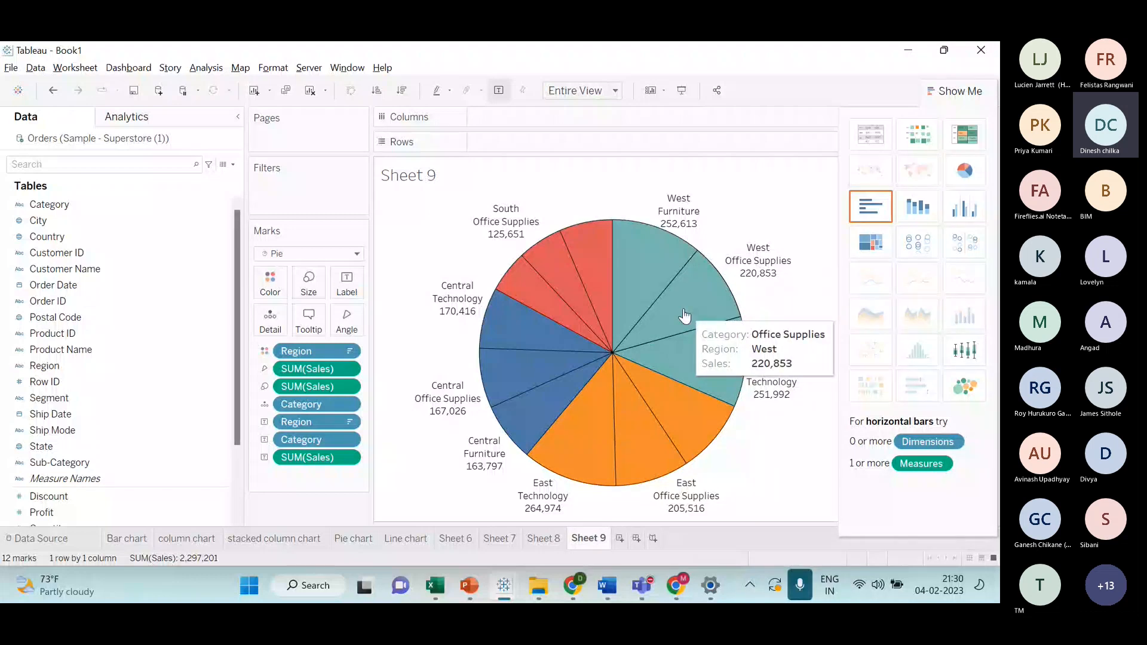
- Examine the individual West, South, Central and East slices for their category, region and sales details, and clear the selection
left_click(684, 315)
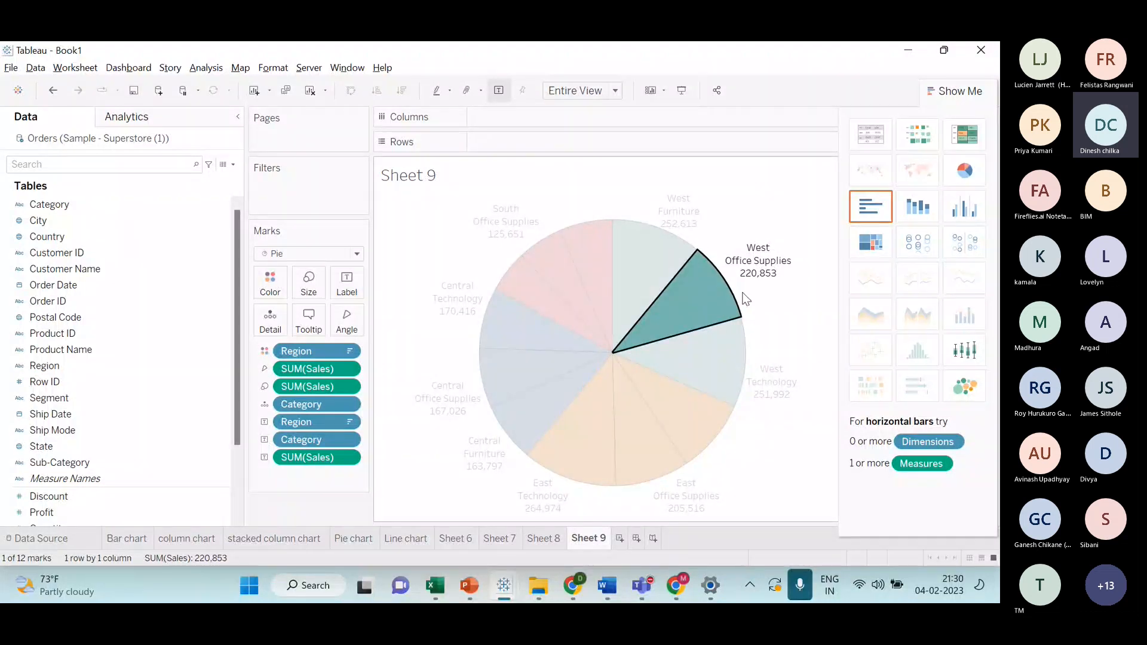
mouse_move(758, 253)
left_click(540, 299)
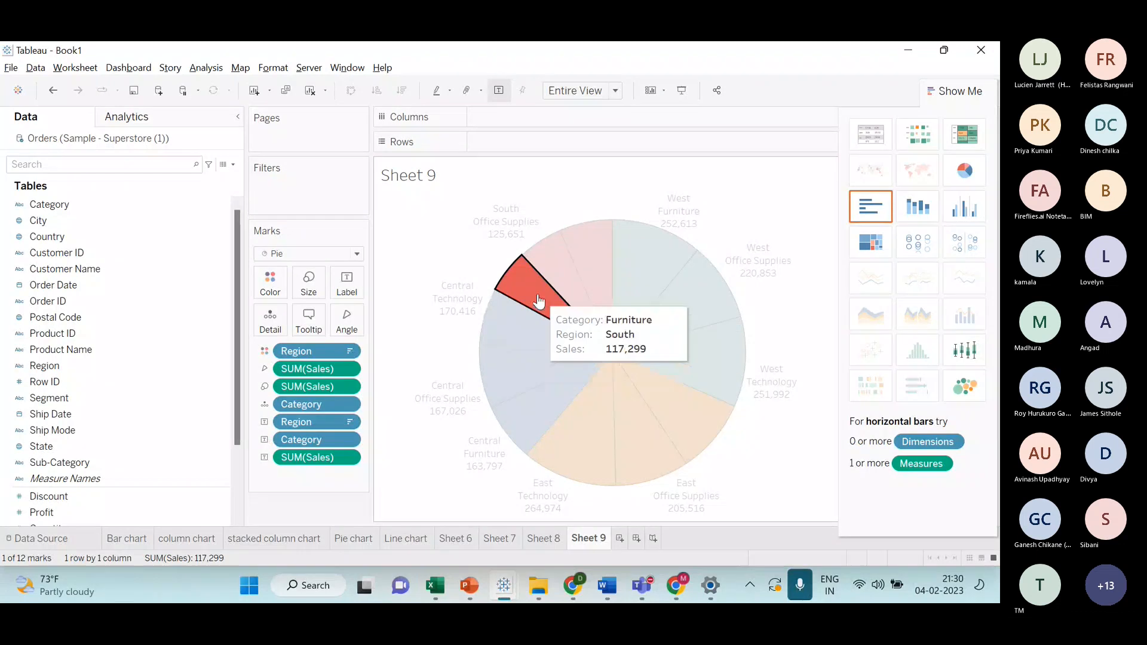
left_click(508, 306)
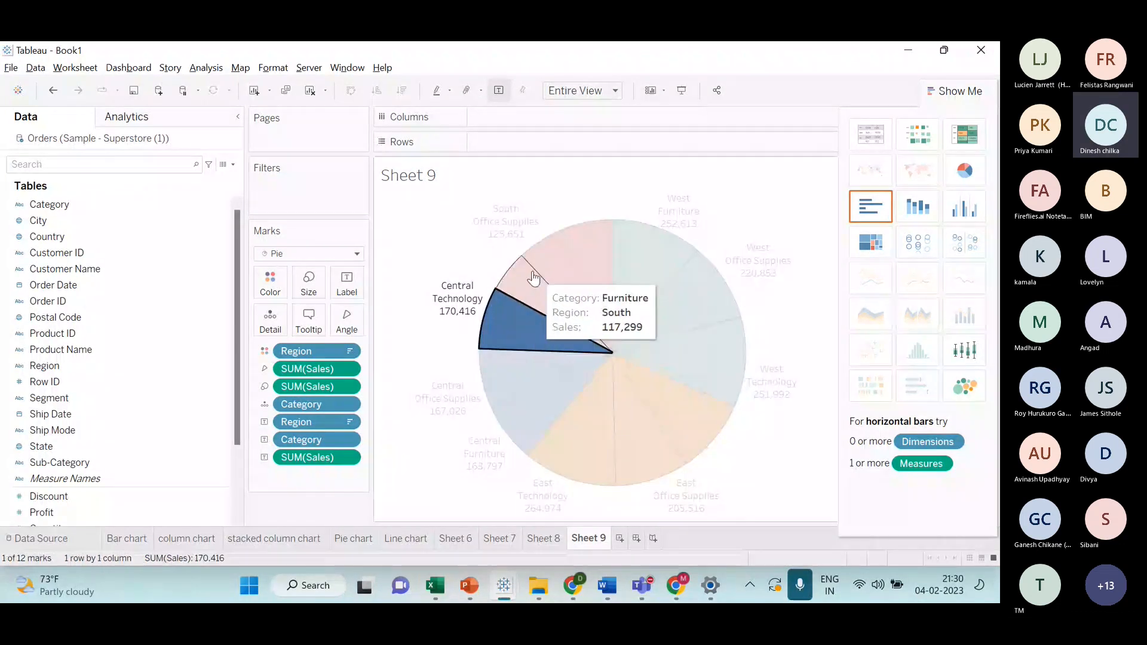
left_click(670, 247)
left_click(673, 358)
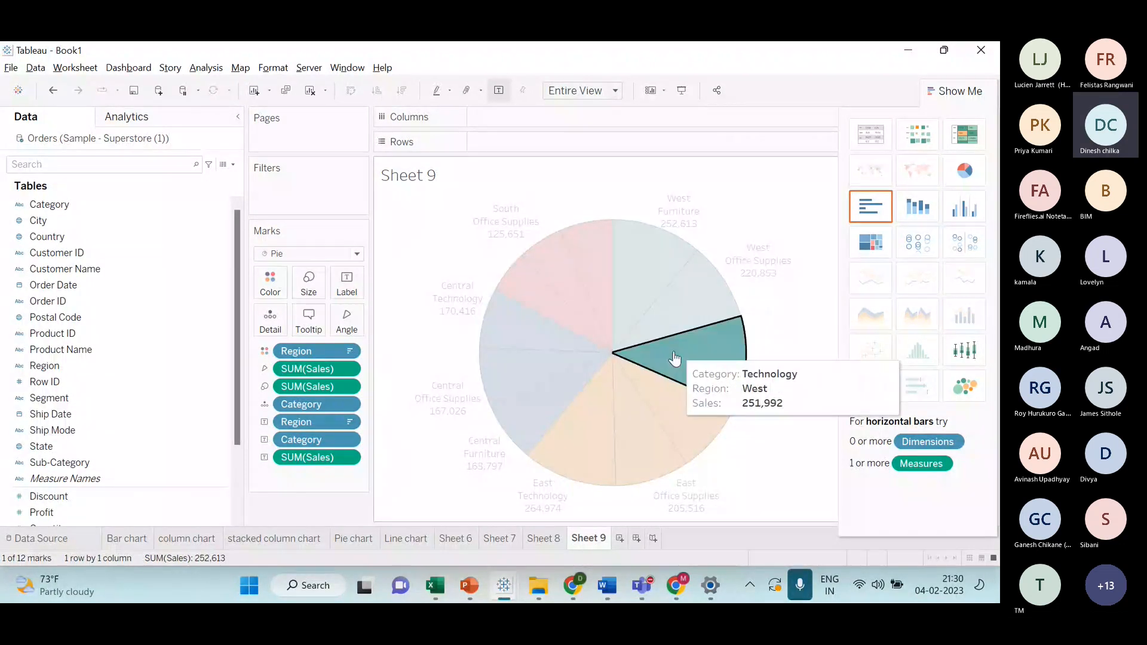
left_click(634, 409)
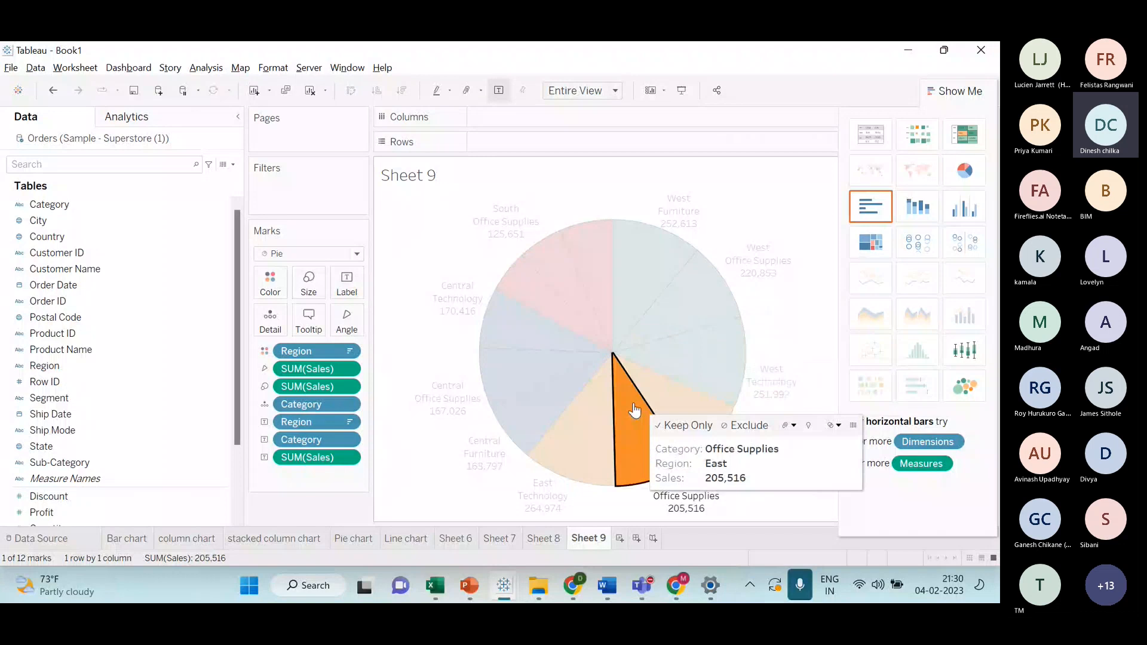
left_click(752, 199)
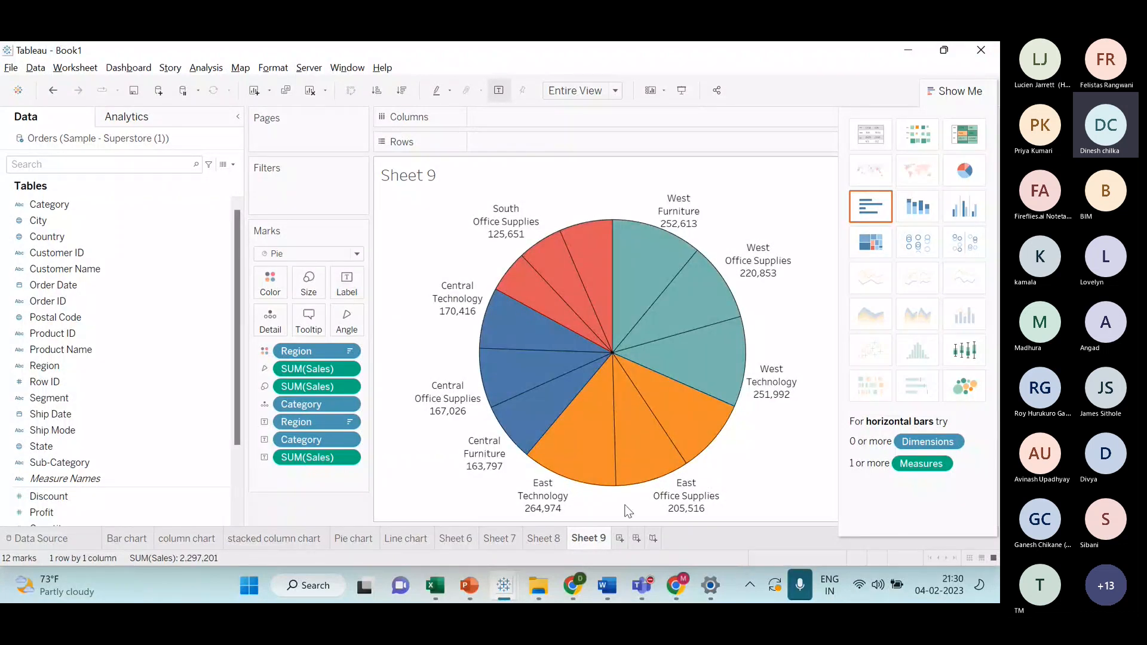
mouse_move(577, 473)
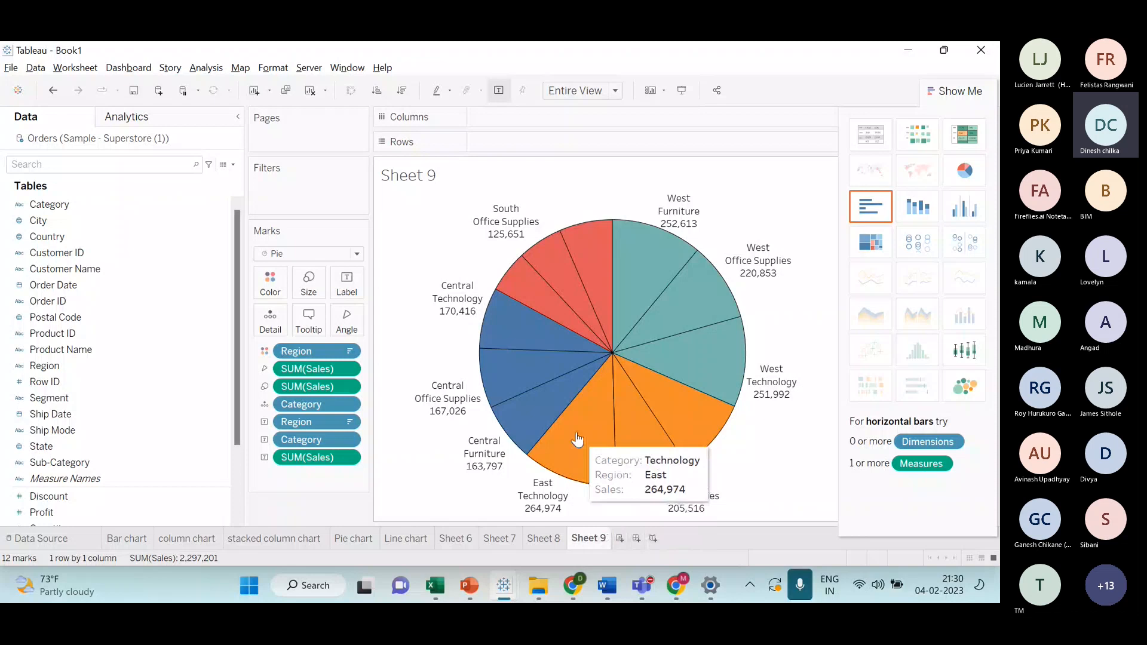
left_click(576, 440)
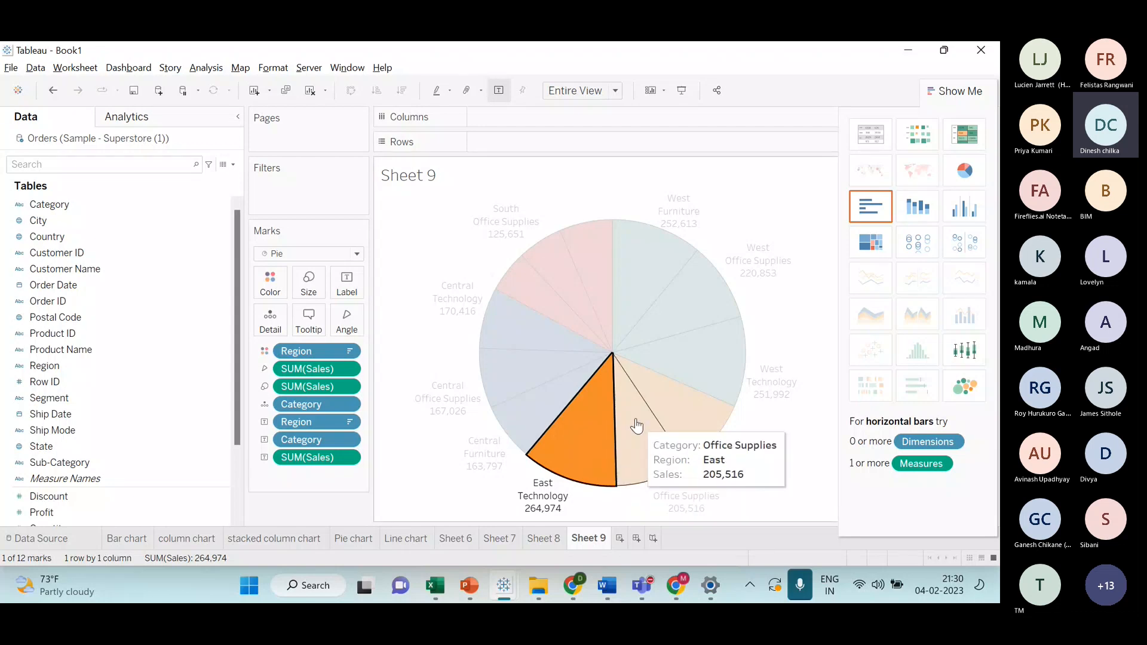
left_click(637, 426)
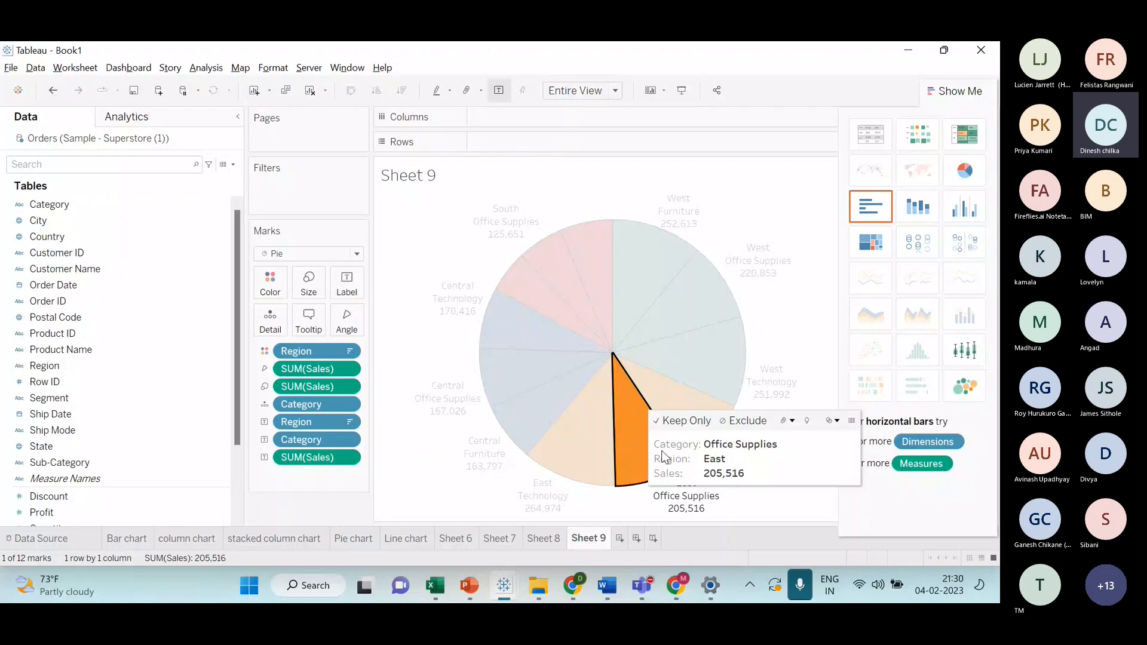
left_click(664, 405)
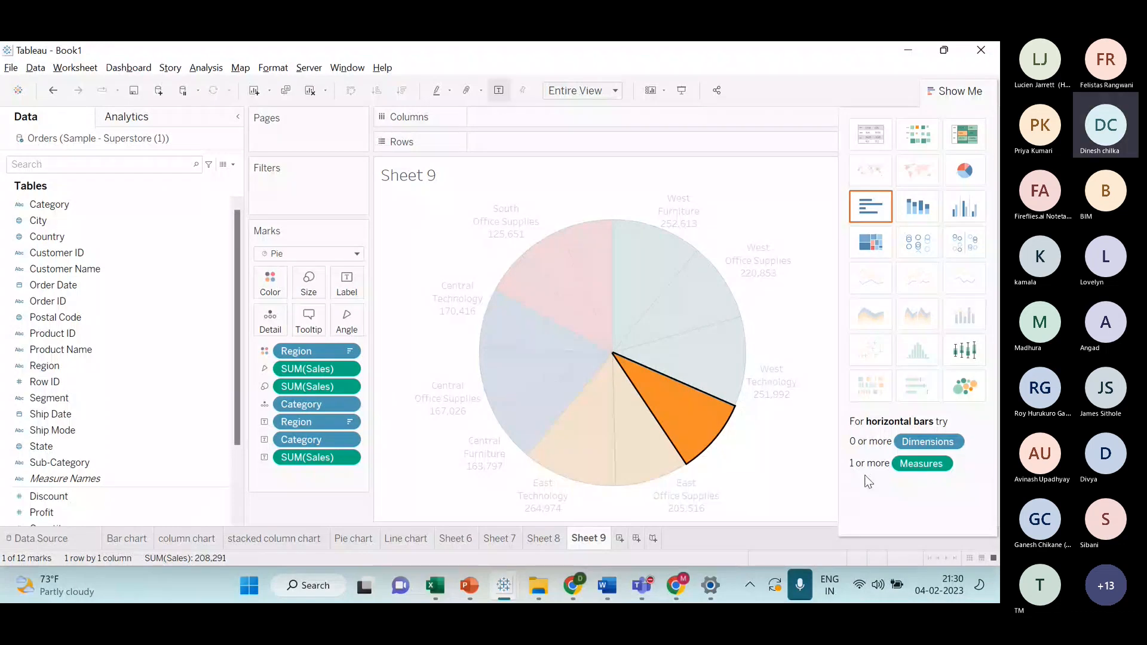
left_click(786, 461)
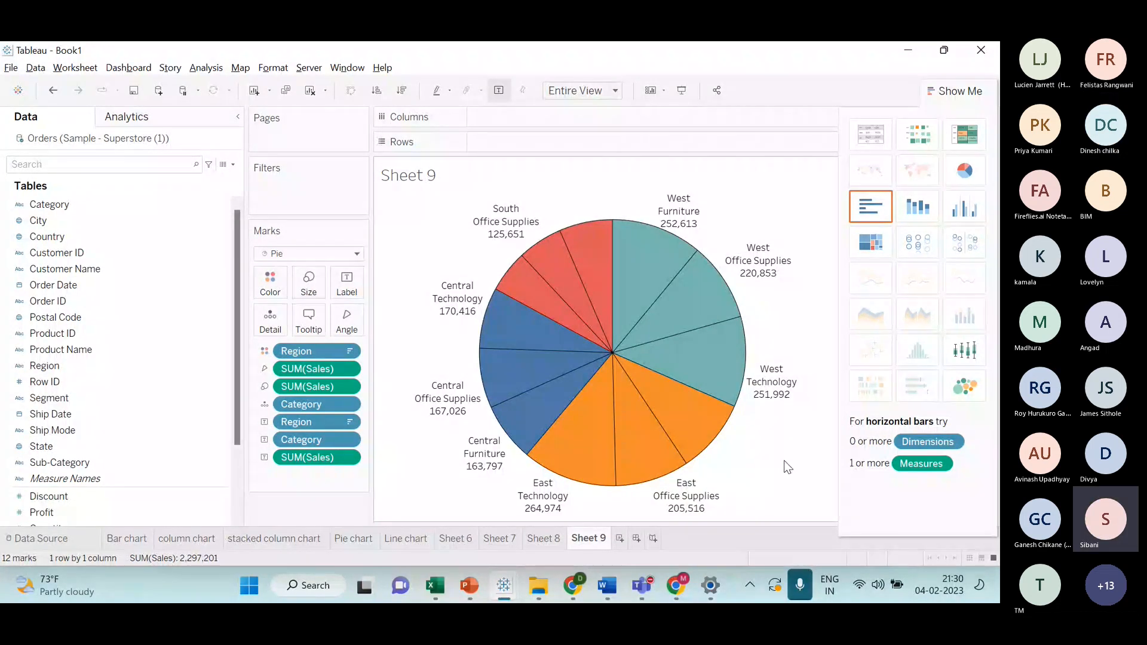
- Switch to the Teams meeting window and look through the participants list
key("alt+Tab")
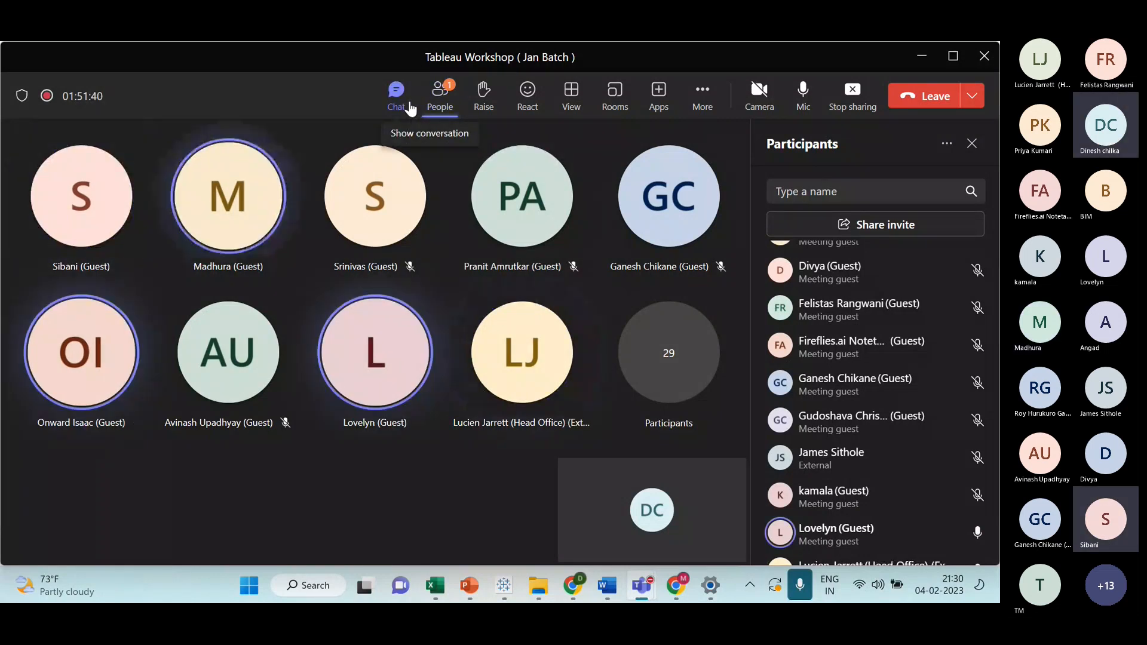
scroll(883, 392, "up", 6)
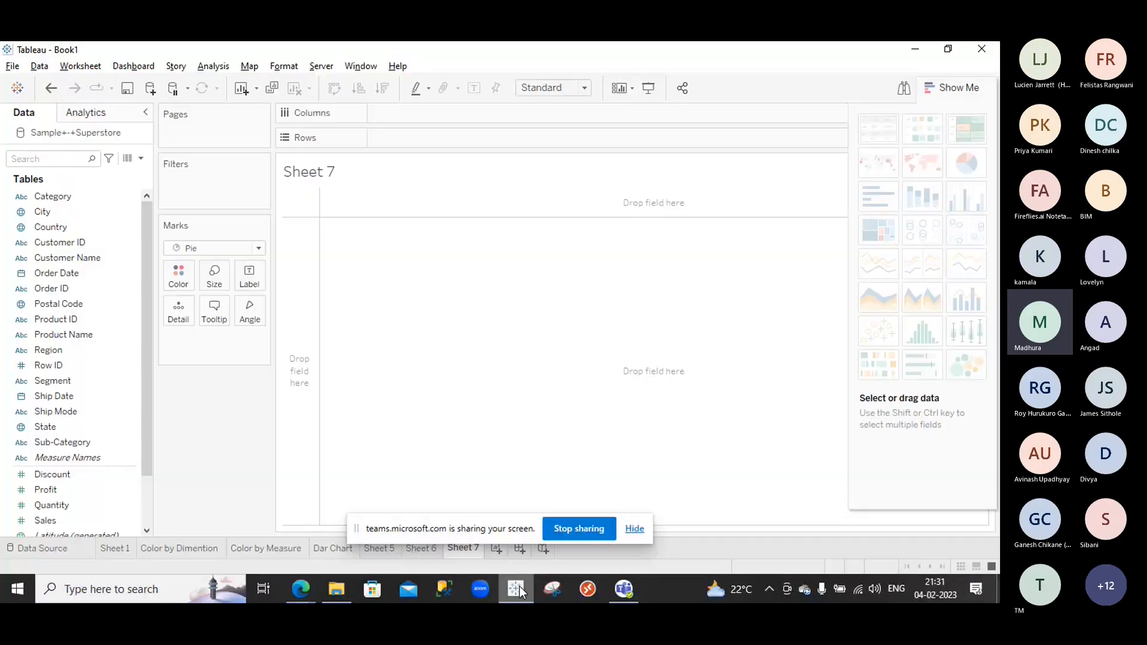
- Place Region on Rows and Sales on Columns in Sheet 7
left_click(63, 397)
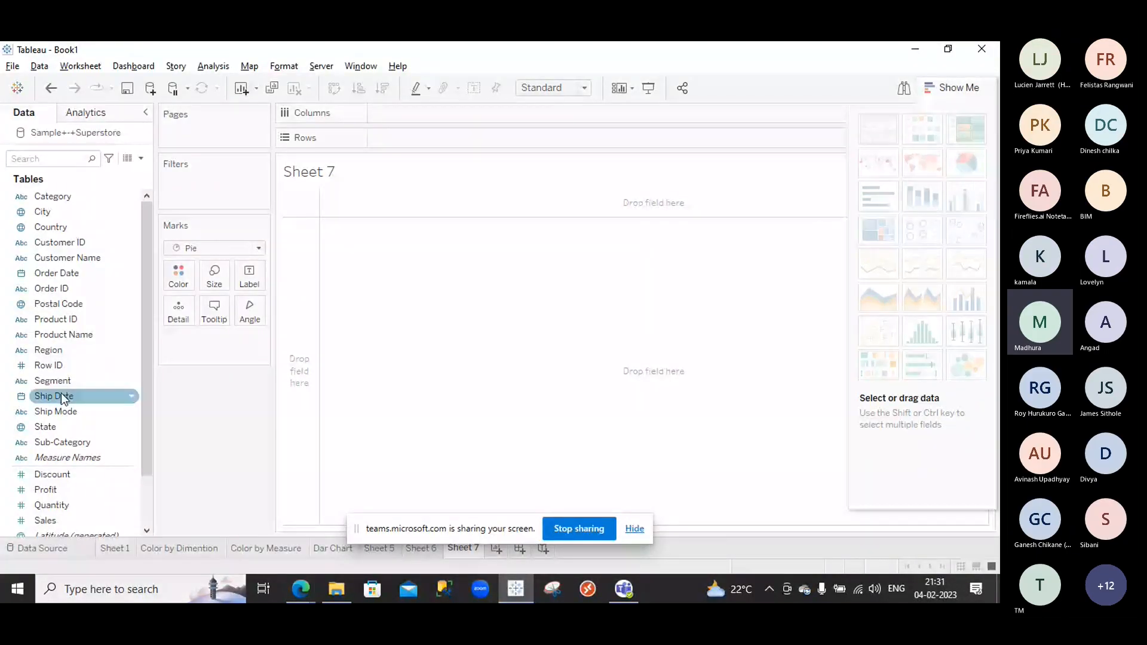
left_click(79, 352)
left_click_drag(82, 357, 454, 133)
left_click(61, 523)
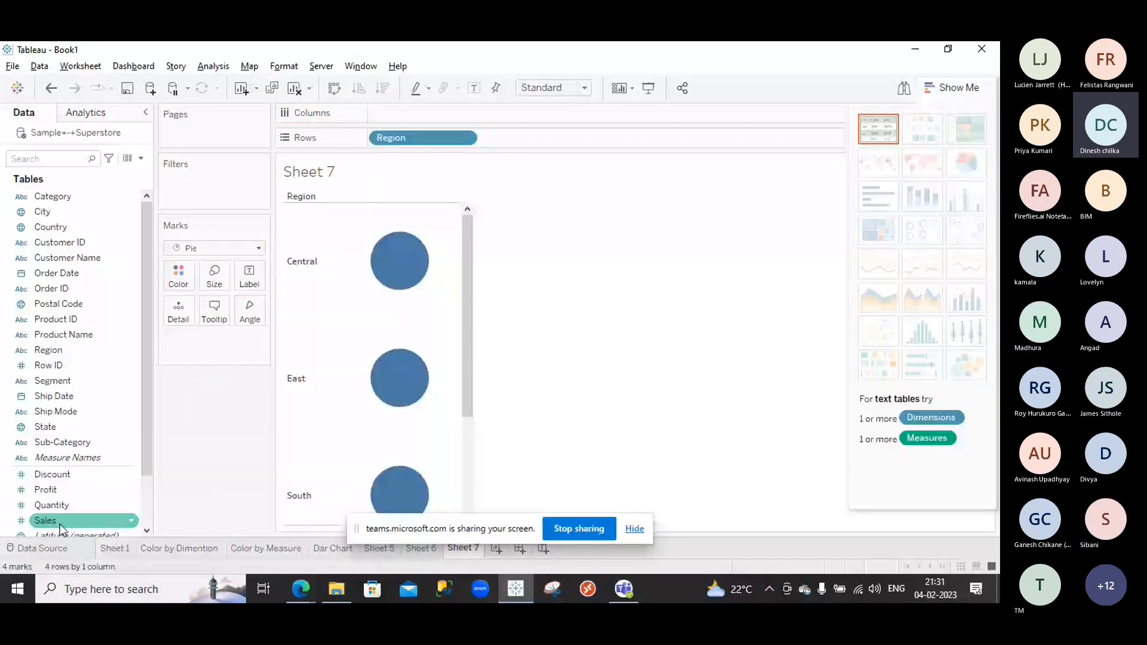
left_click_drag(62, 527, 530, 113)
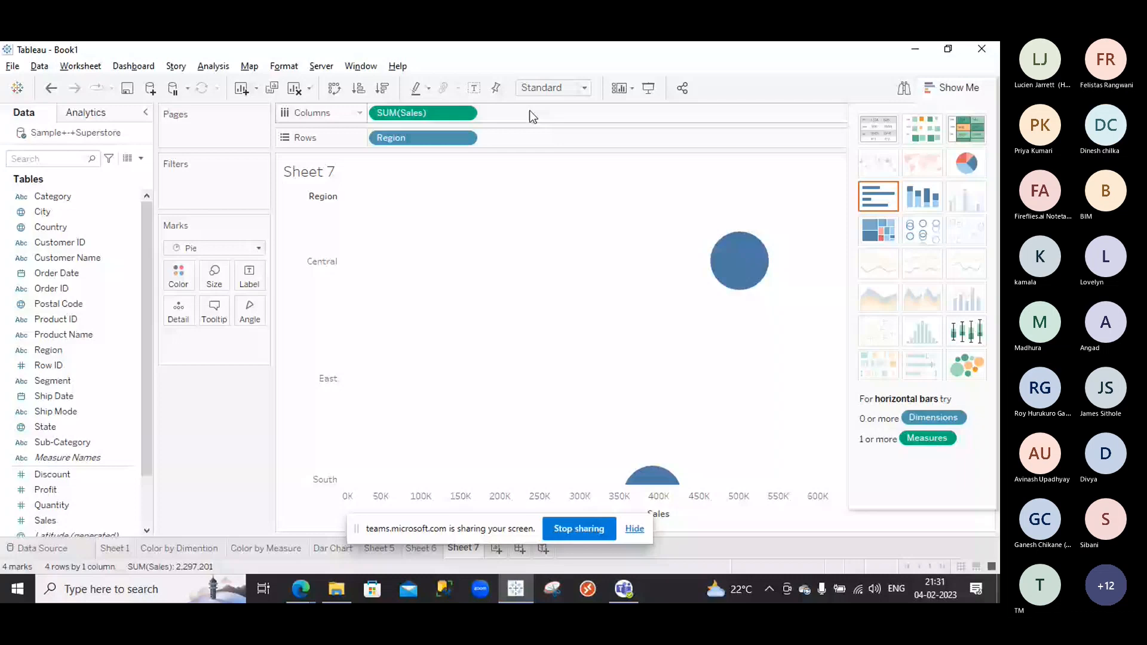
- Convert the Region and Sales view to a pie chart and fit it to Entire View
left_click(966, 163)
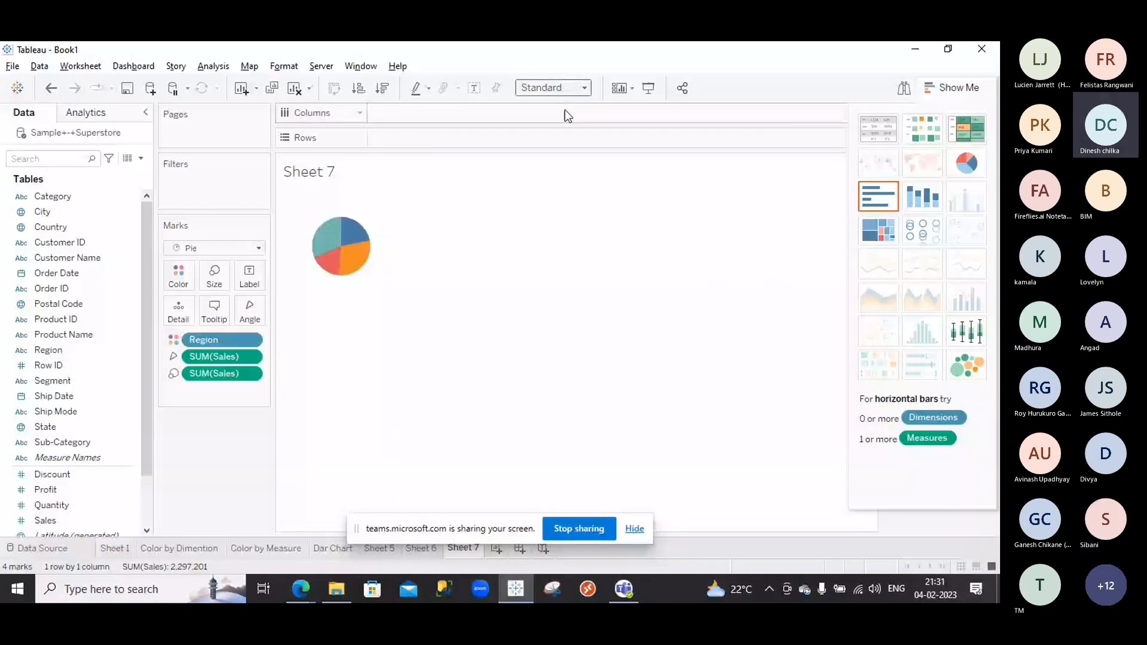
left_click(557, 145)
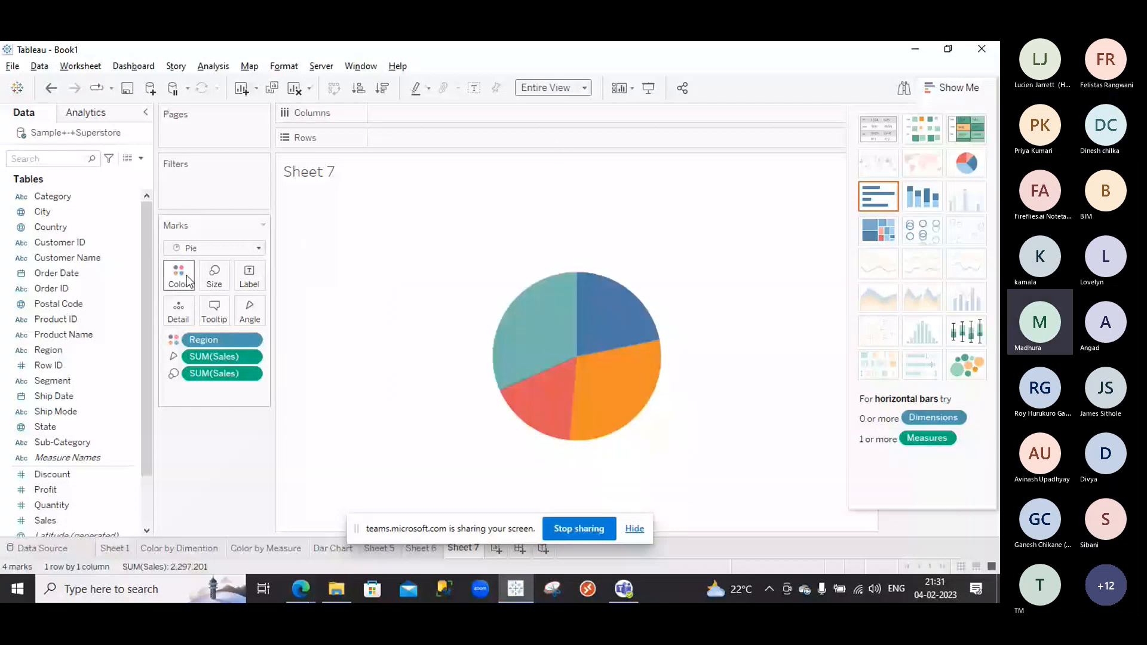
- Give the pie slices a black border
left_click(182, 276)
left_click(252, 396)
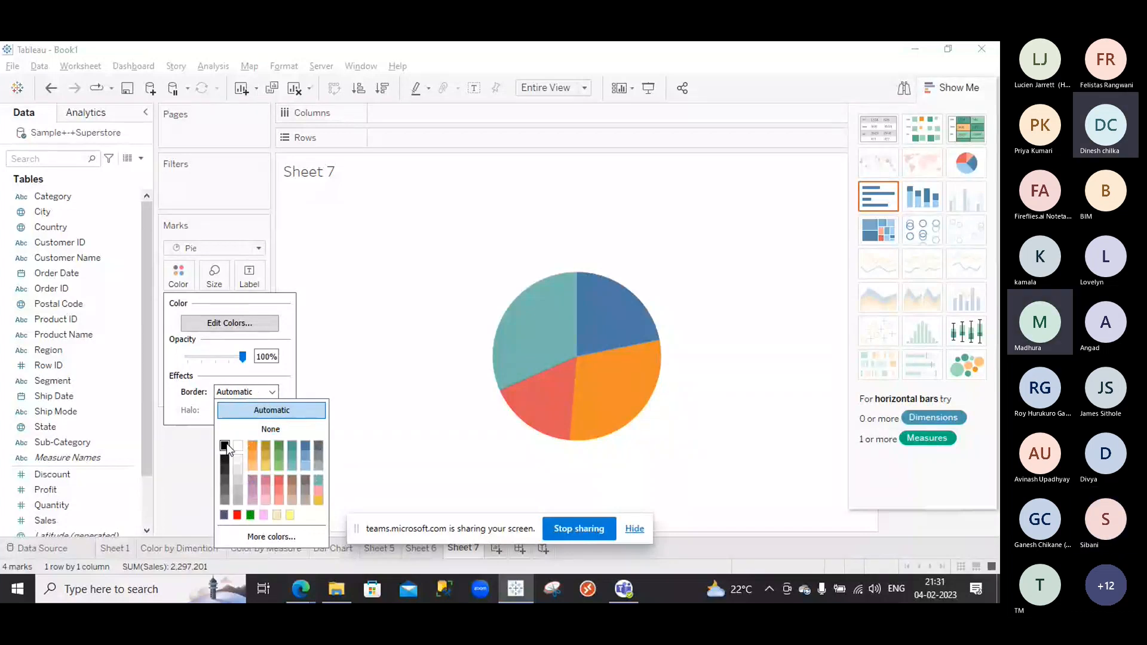
left_click(225, 445)
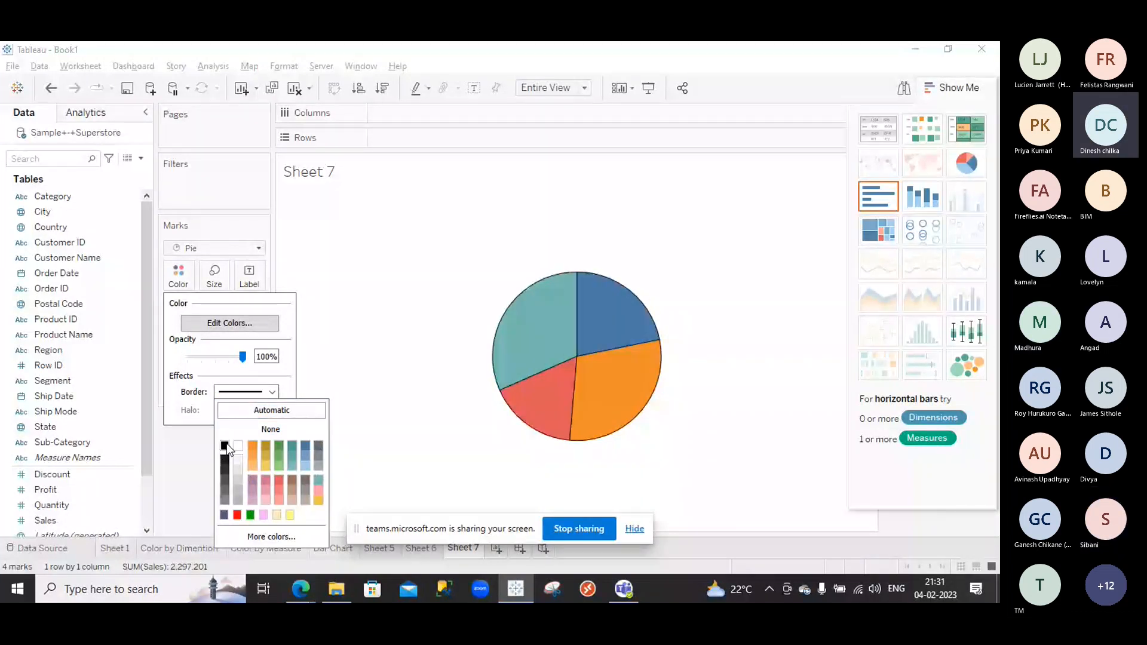
left_click(399, 426)
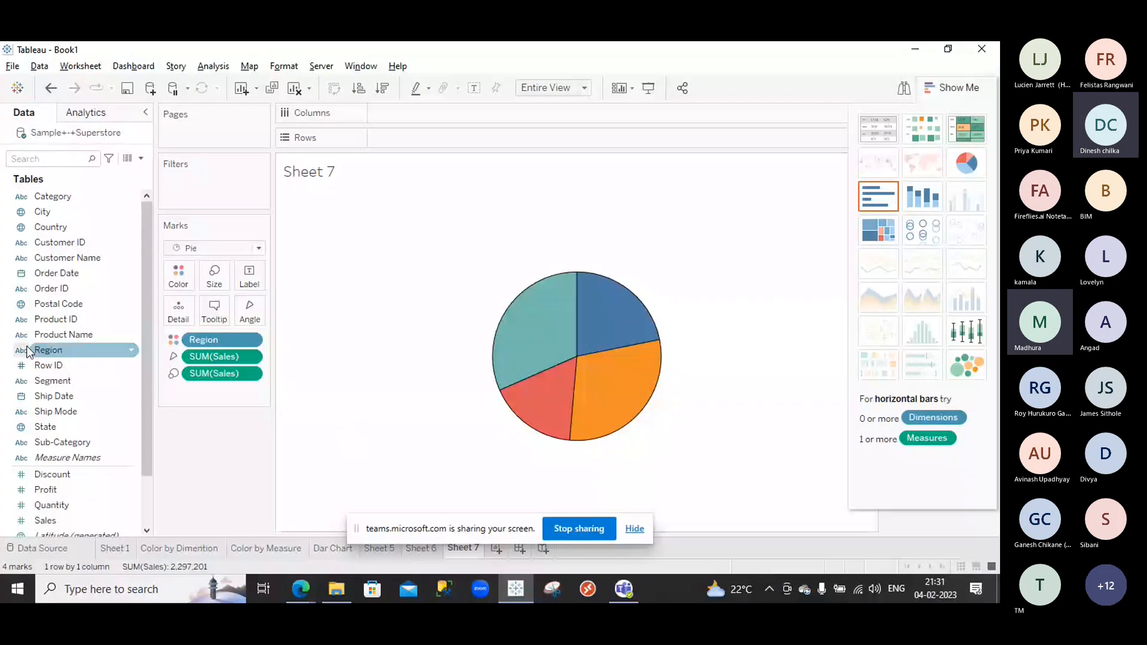
- Split the pie slices by Category as detail and label them with Region
left_click_drag(57, 197, 181, 305)
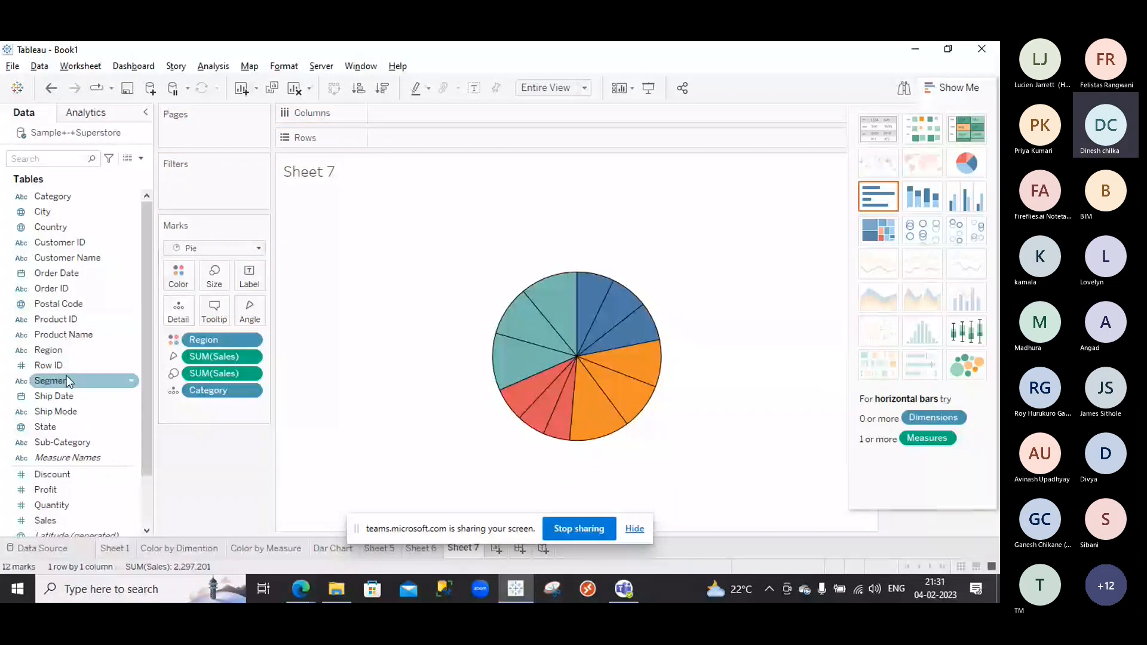
left_click(67, 348)
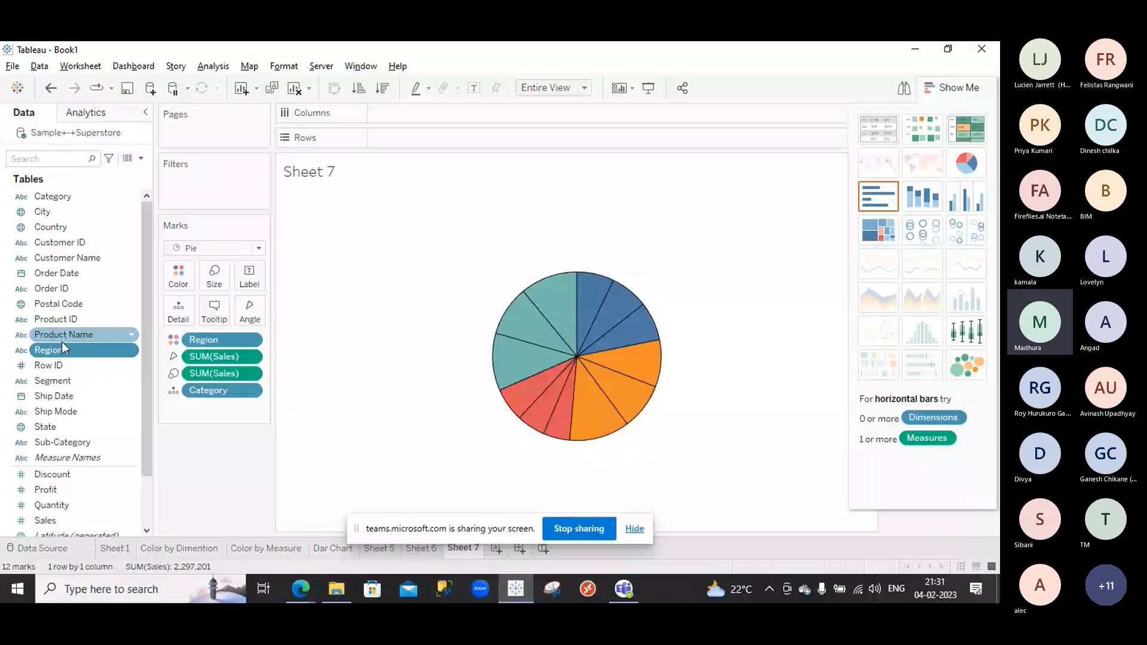
left_click_drag(63, 347, 251, 280)
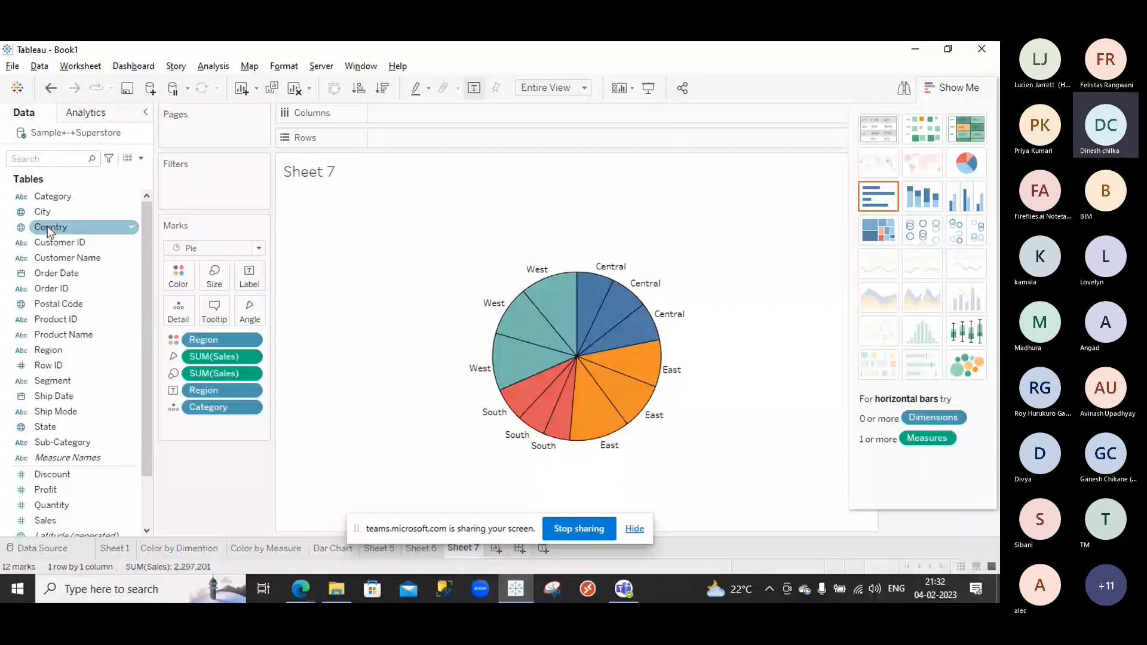
- Add Category and Sales to the labels of the Sheet 7 pie chart
left_click_drag(60, 200, 257, 272)
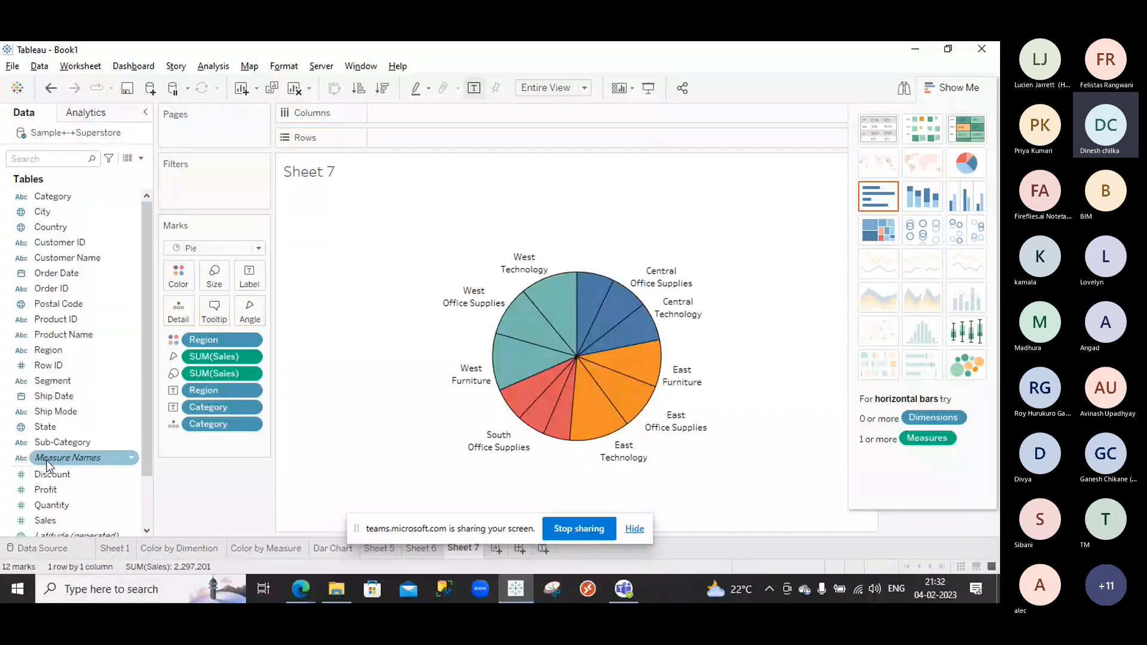
left_click_drag(39, 518, 245, 275)
mouse_move(543, 304)
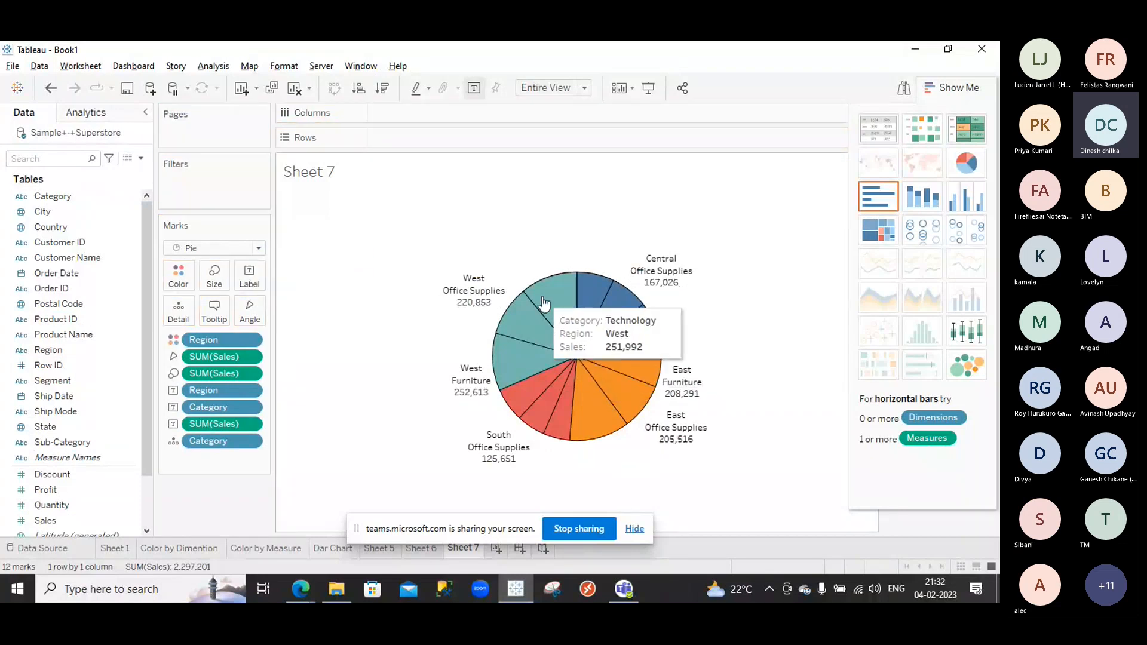
left_click(543, 303)
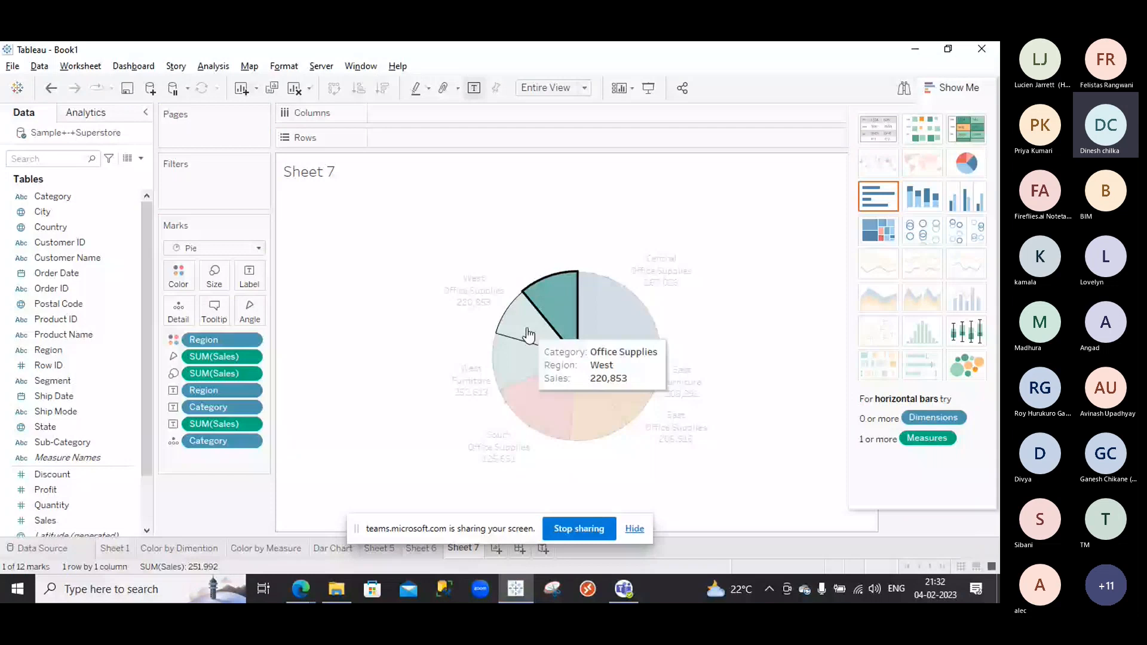
left_click(398, 399)
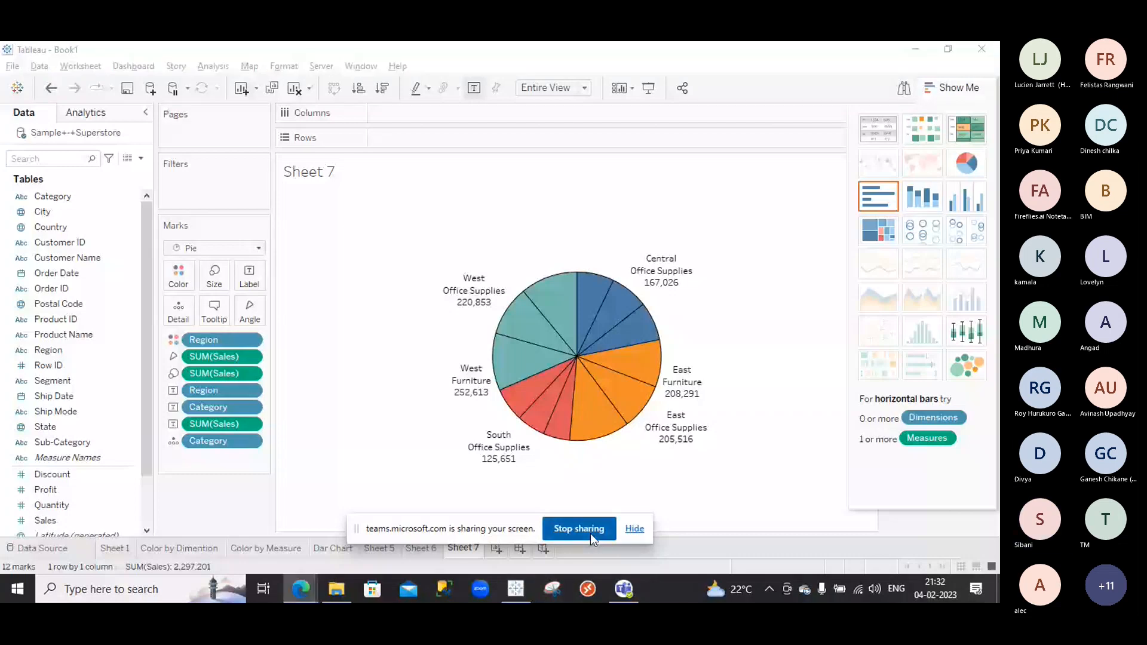
- Stop sharing the screen and inspect the West Furniture slice in the Pie Chart sheet
left_click(590, 533)
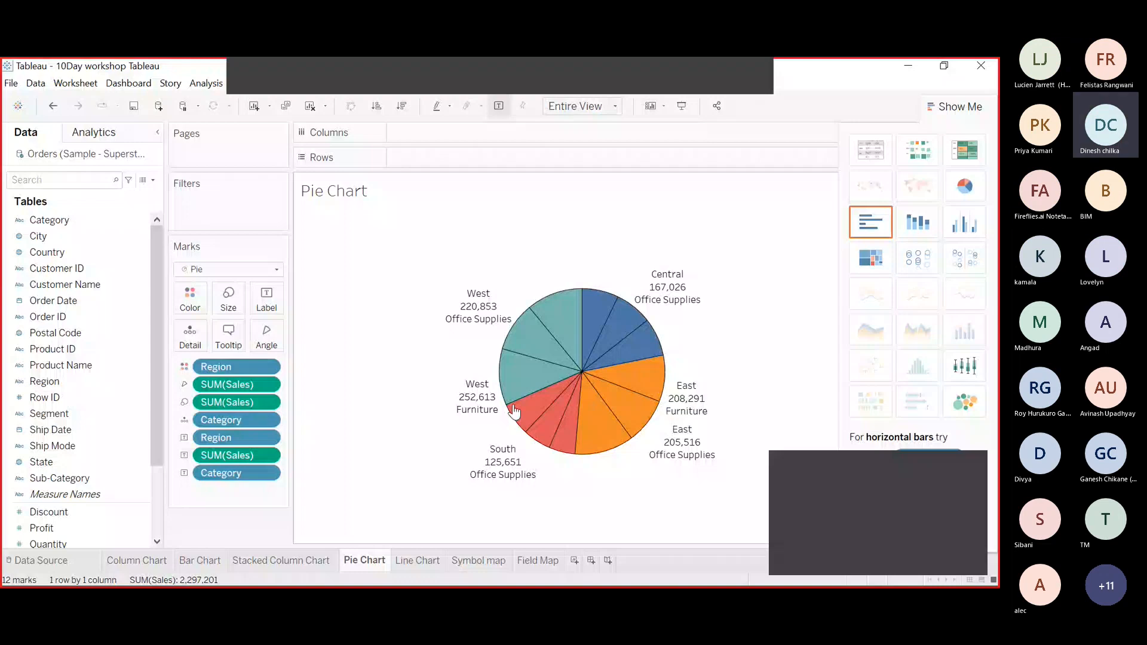
mouse_move(523, 406)
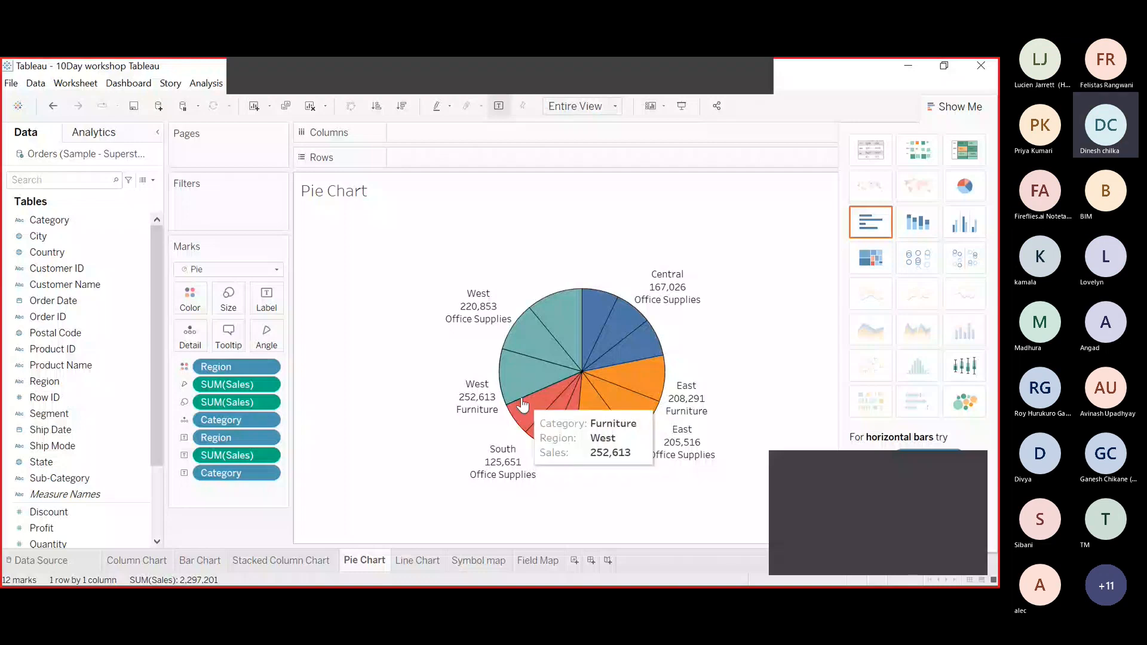
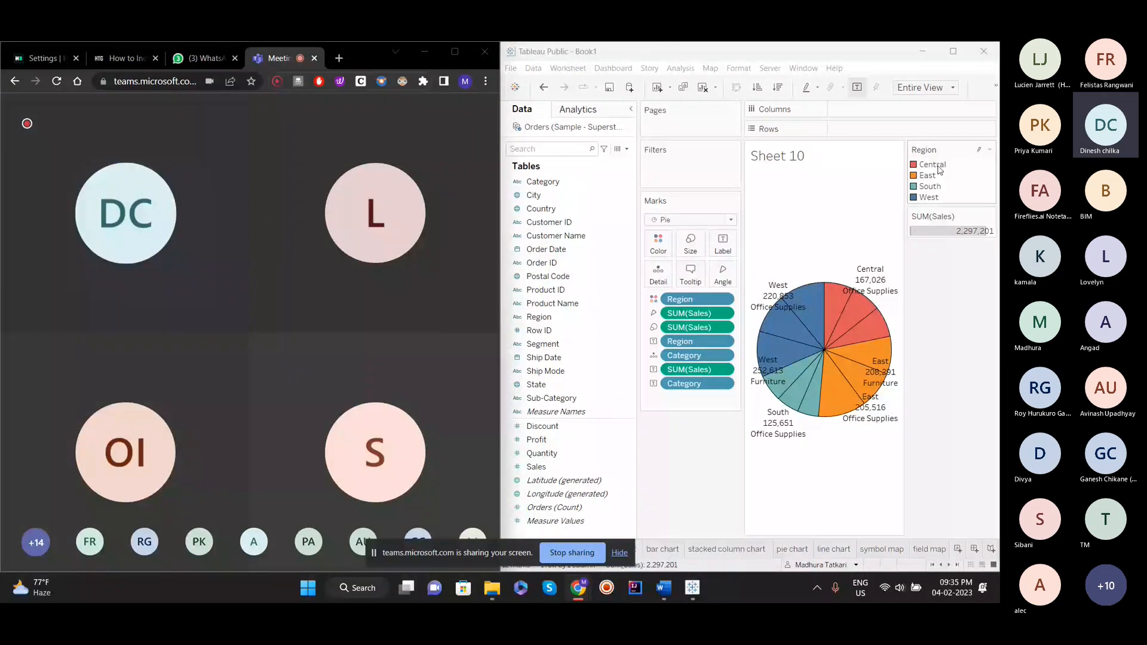
- Hide the Region and SUM(Sales) legend cards on Sheet 9
left_click(989, 150)
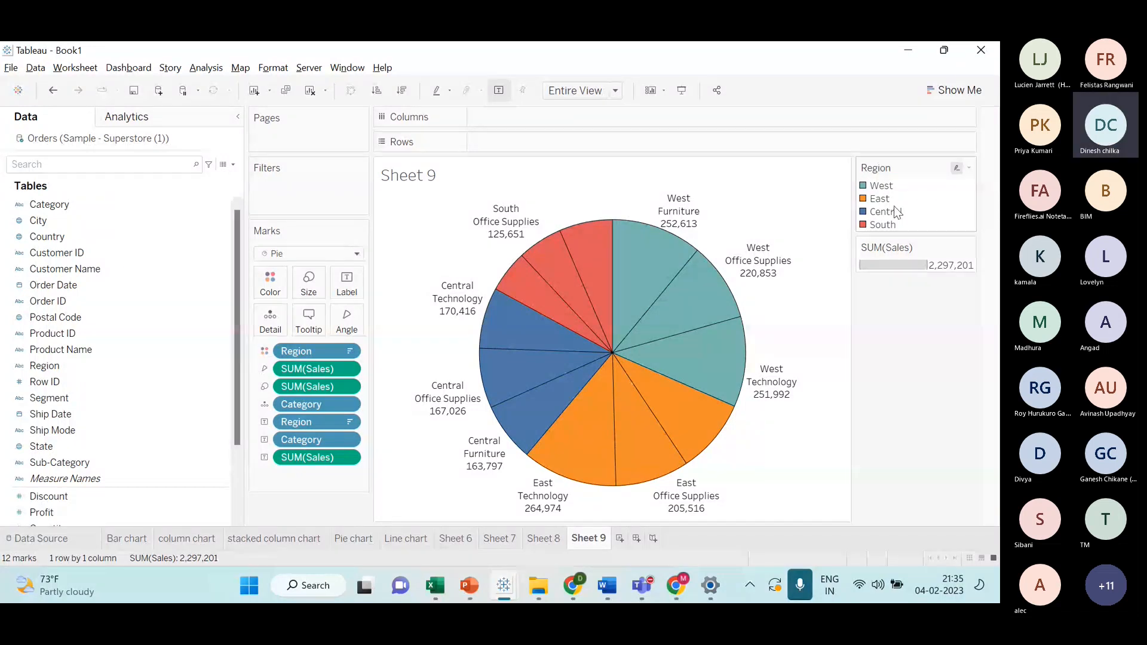
left_click(969, 172)
left_click(927, 304)
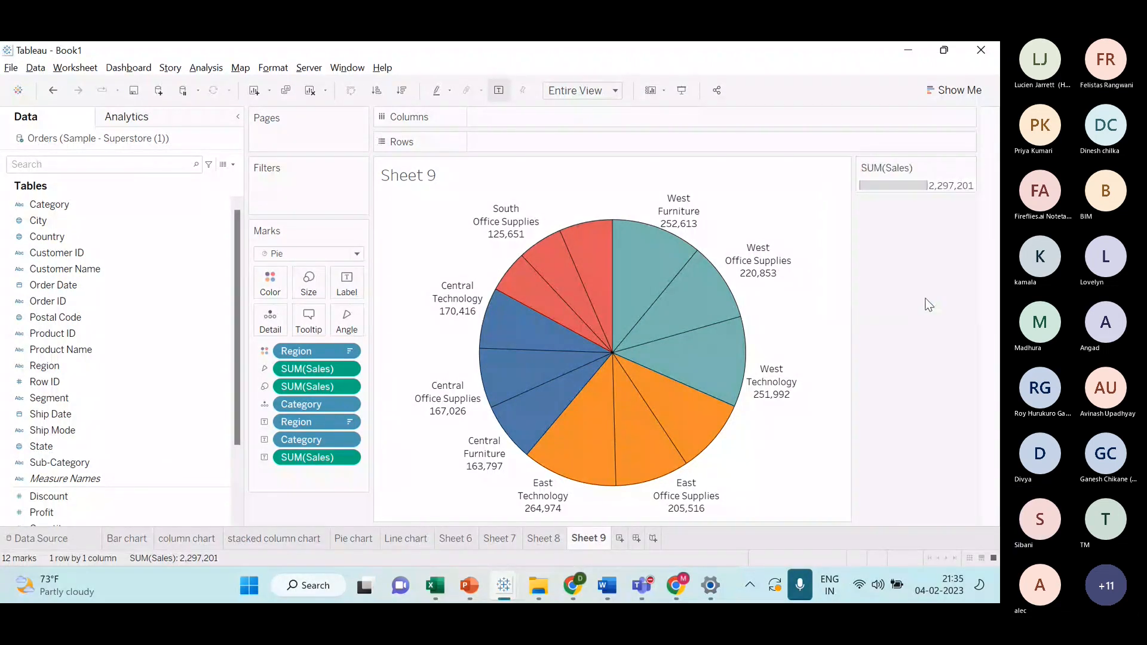
left_click(970, 168)
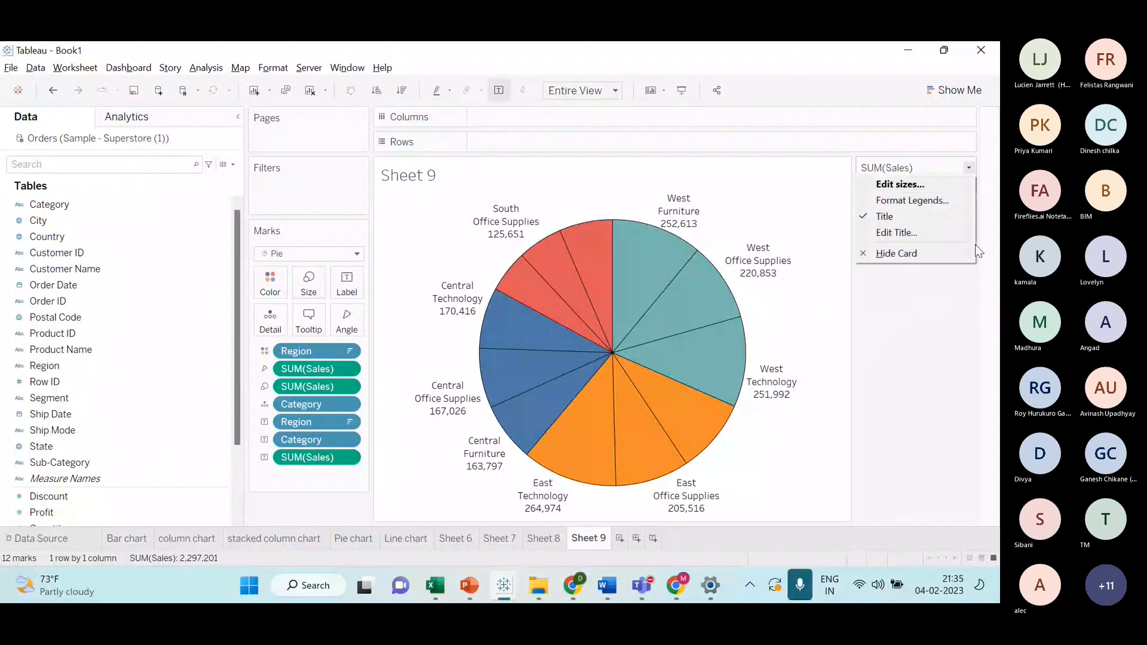
left_click(958, 253)
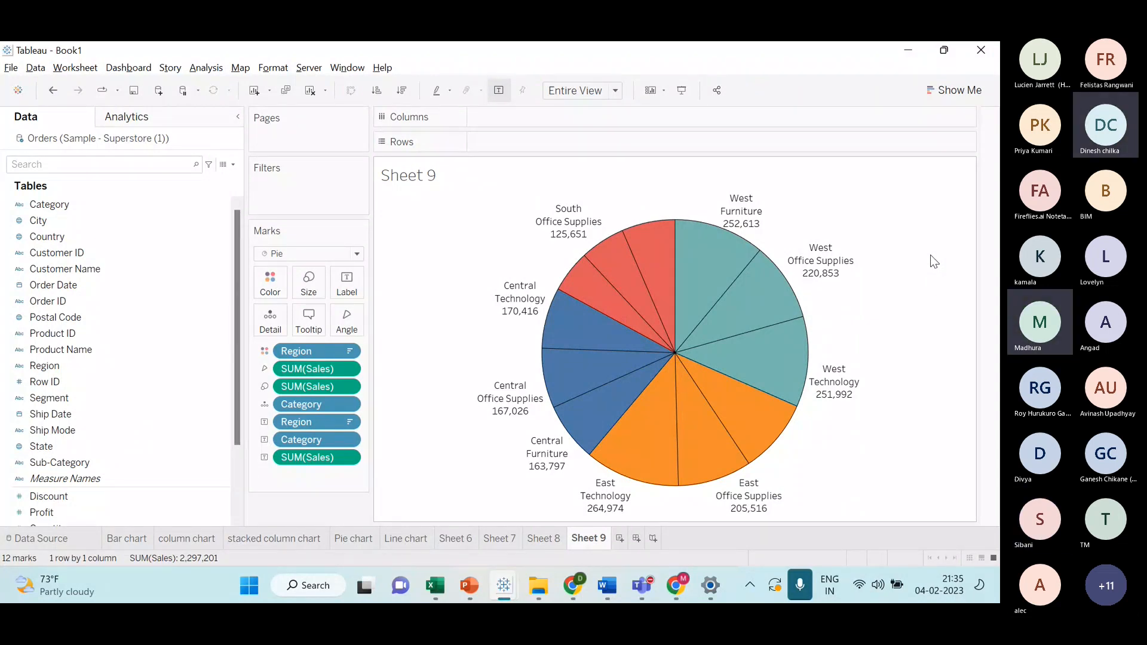
- Undo the last changes to the pie's size and label order on Sheet 9, and switch to the meeting window
key("ctrl+z")
key("ctrl+z")
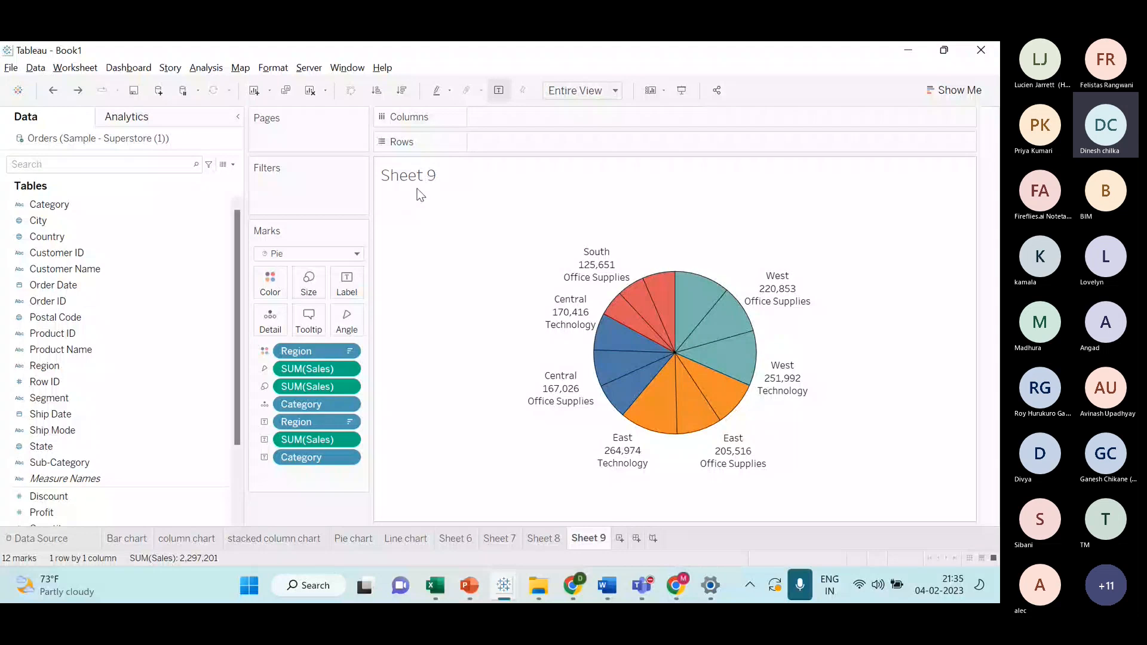
key("super+Tab")
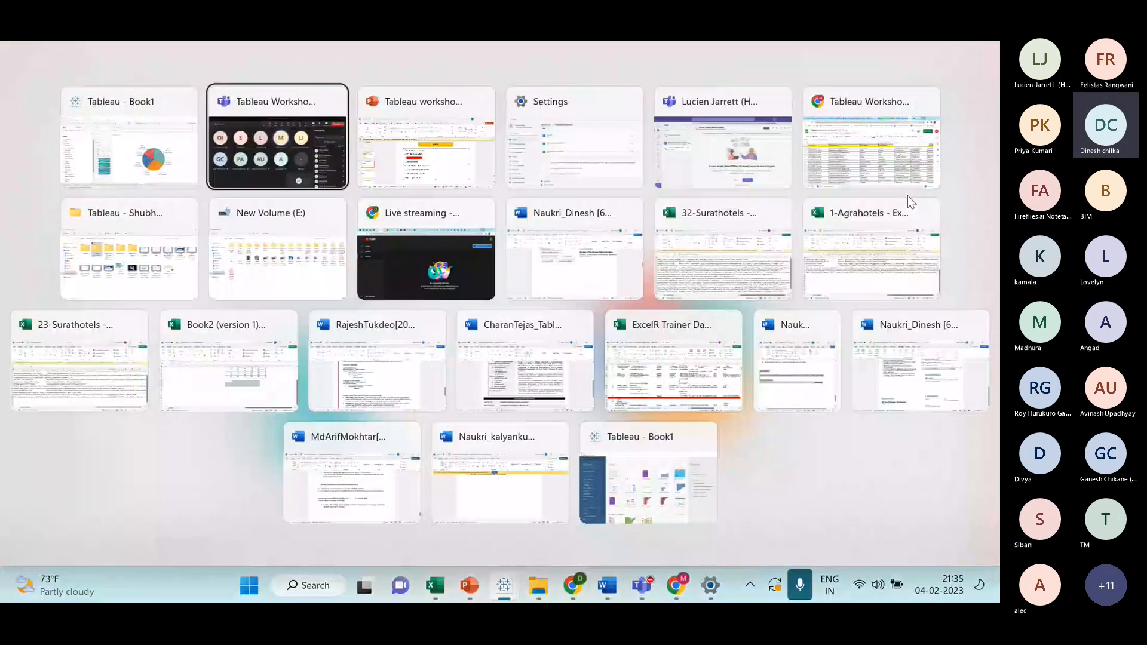
key("Return")
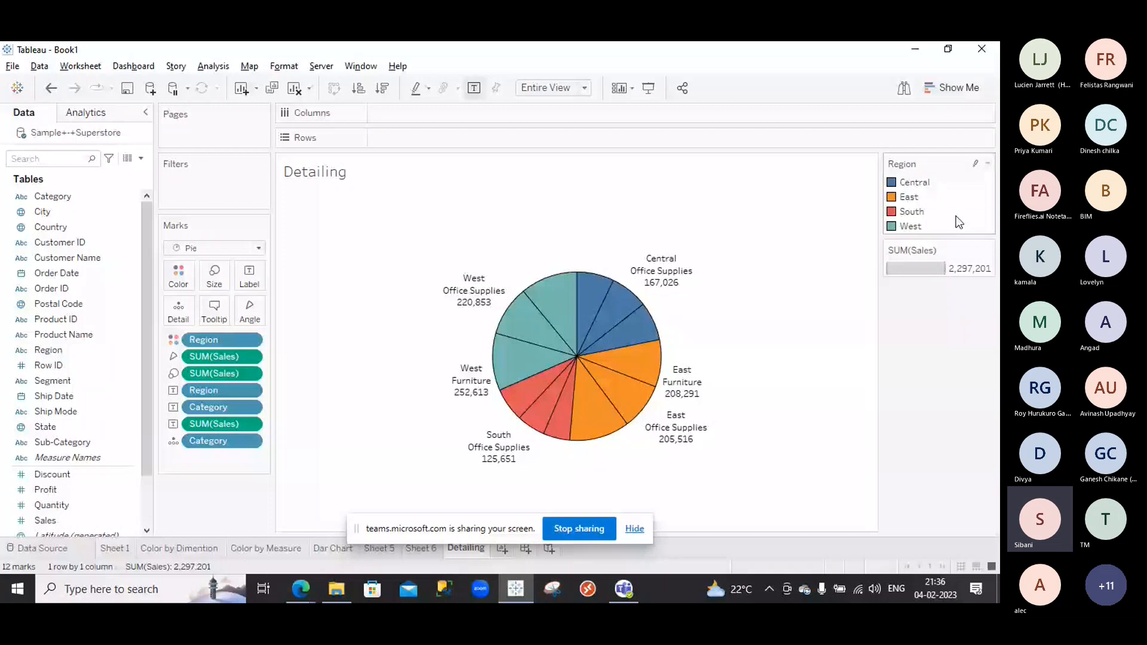
- Turn on highlighting of selected items for the Region legend on the Detailing sheet
left_click(988, 165)
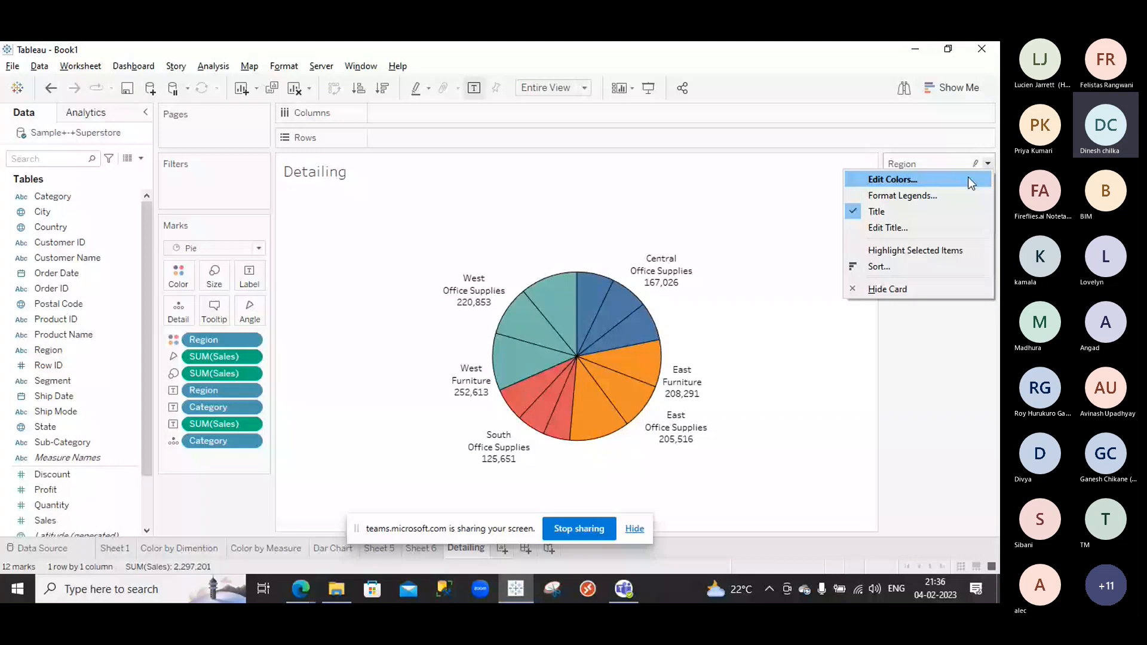
left_click(931, 342)
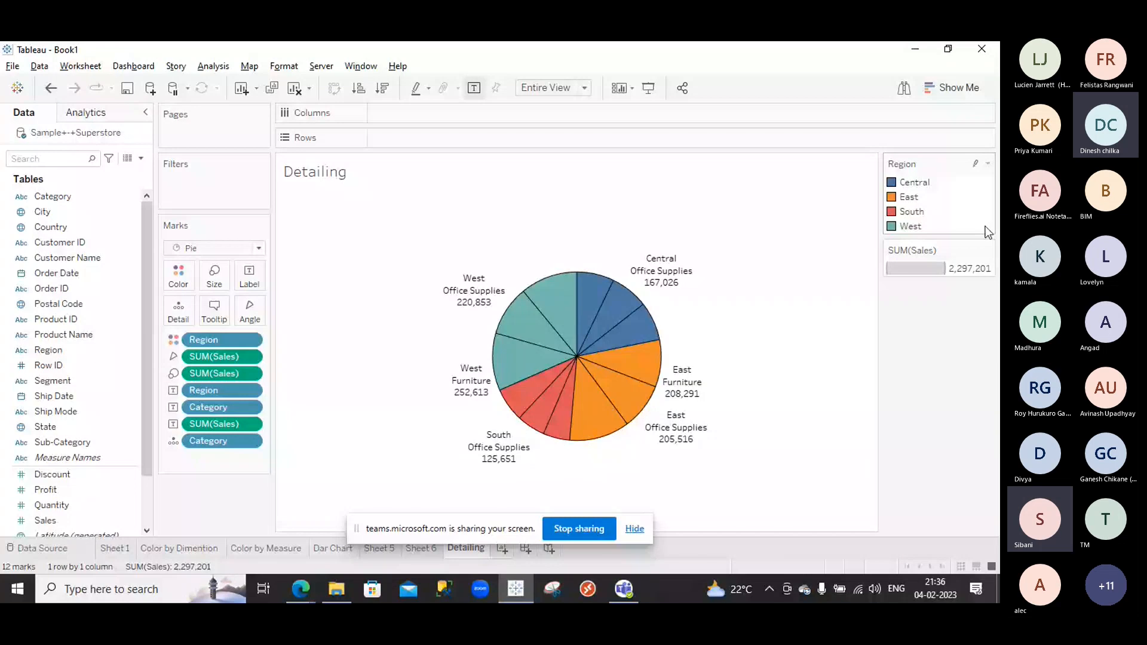
left_click(974, 164)
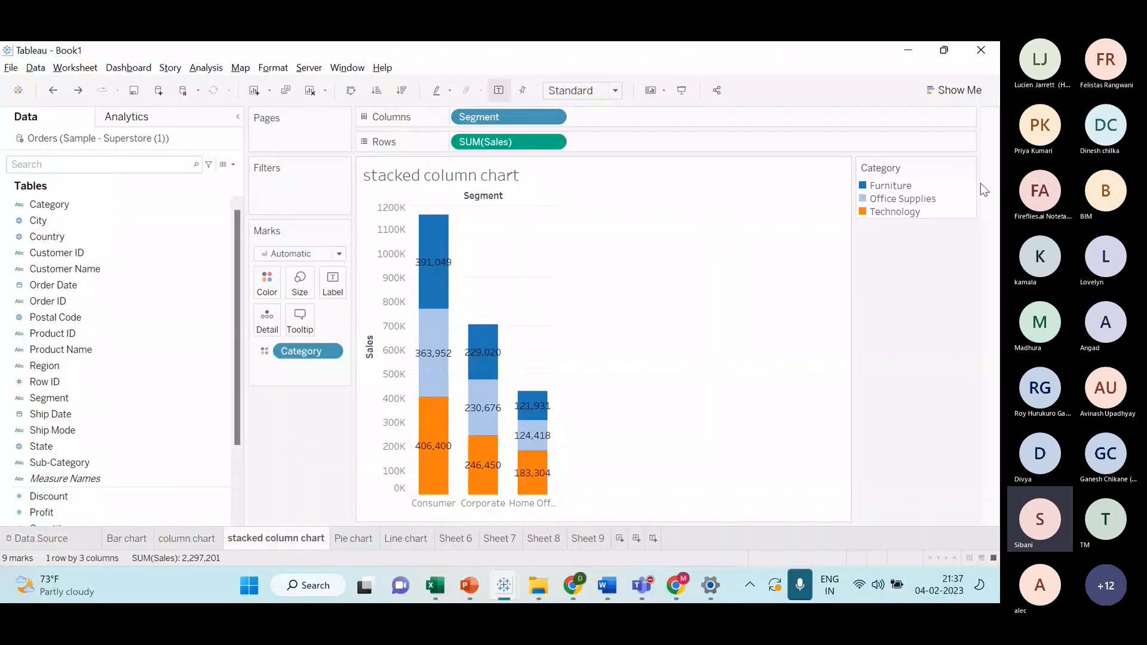
- Hide the Category legend card on the stacked column chart sheet and switch to the meeting window
left_click(968, 169)
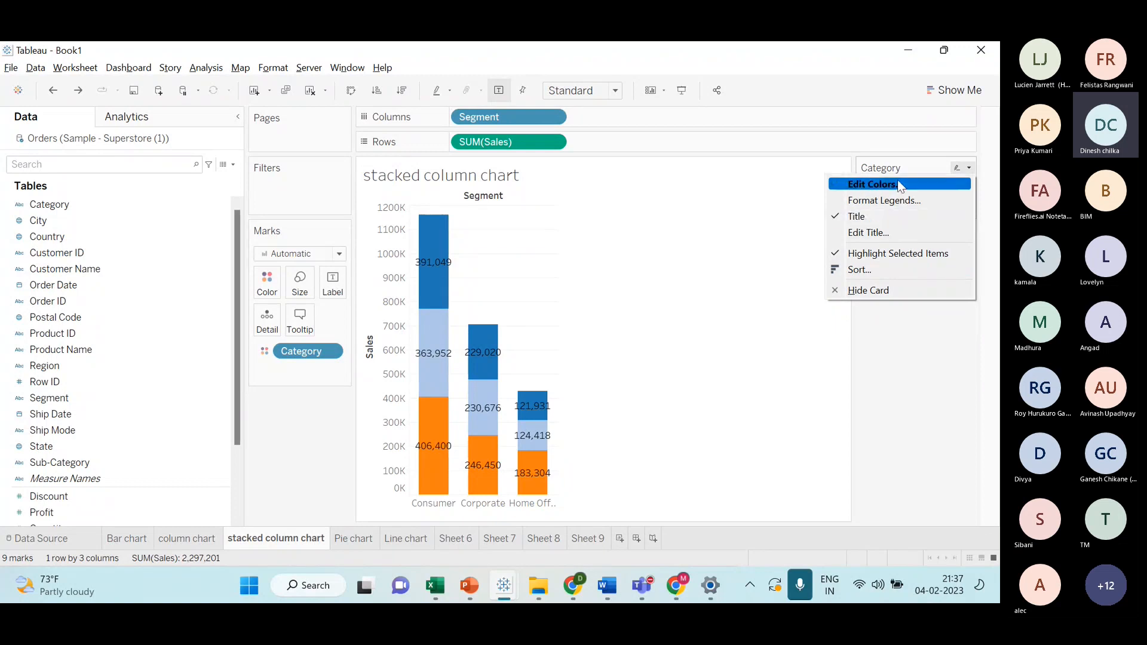
left_click(895, 297)
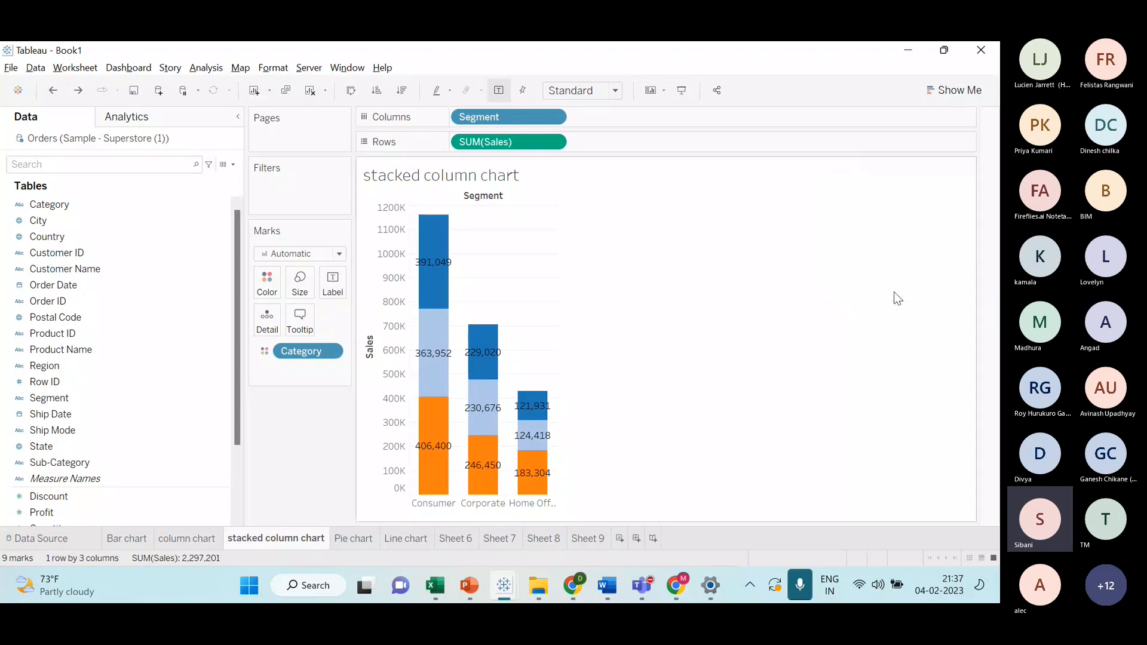
key("alt+Tab")
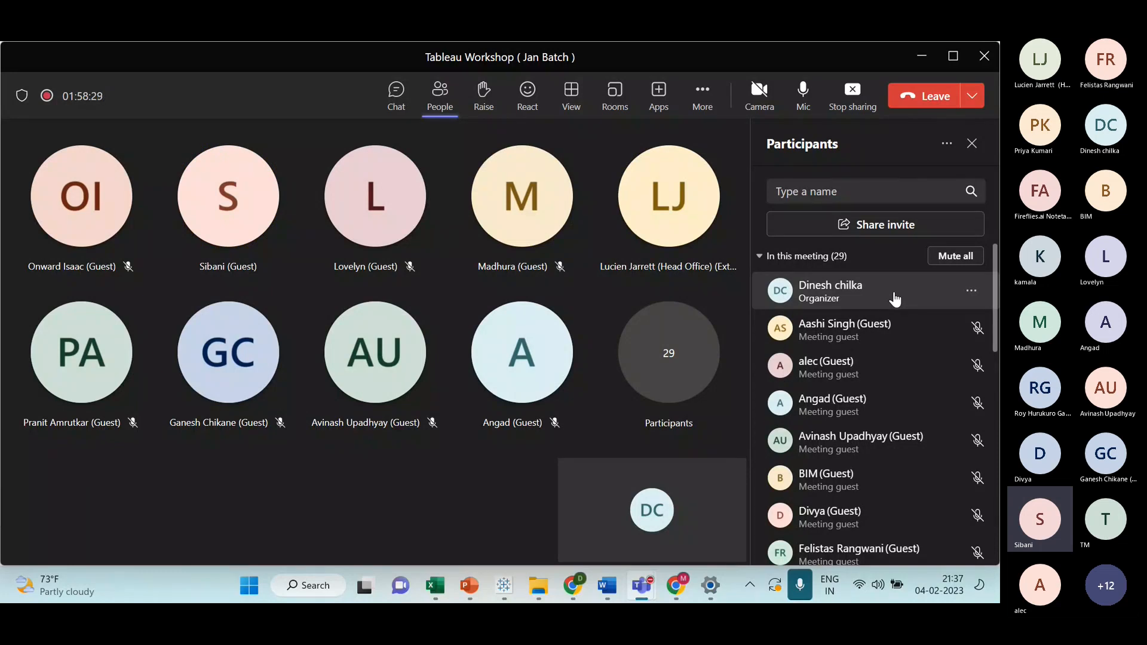
key("alt+Tab")
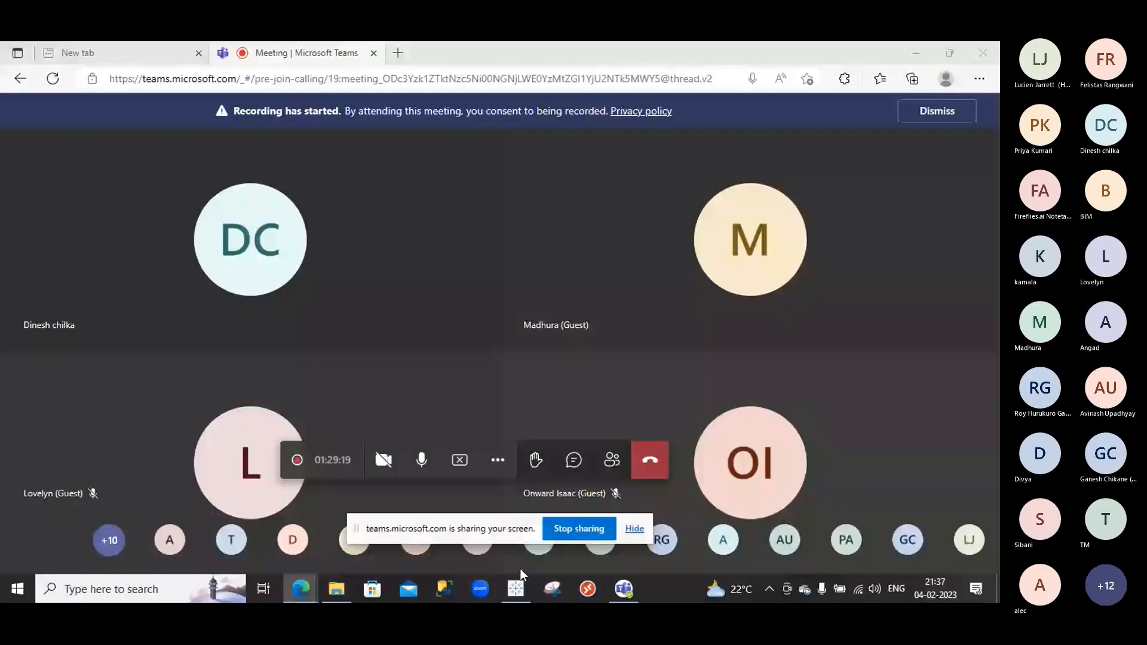
- Switch to the Tableau workbook, add Category to the Detailing pie as a second detail field and remove that duplicate
left_click(515, 586)
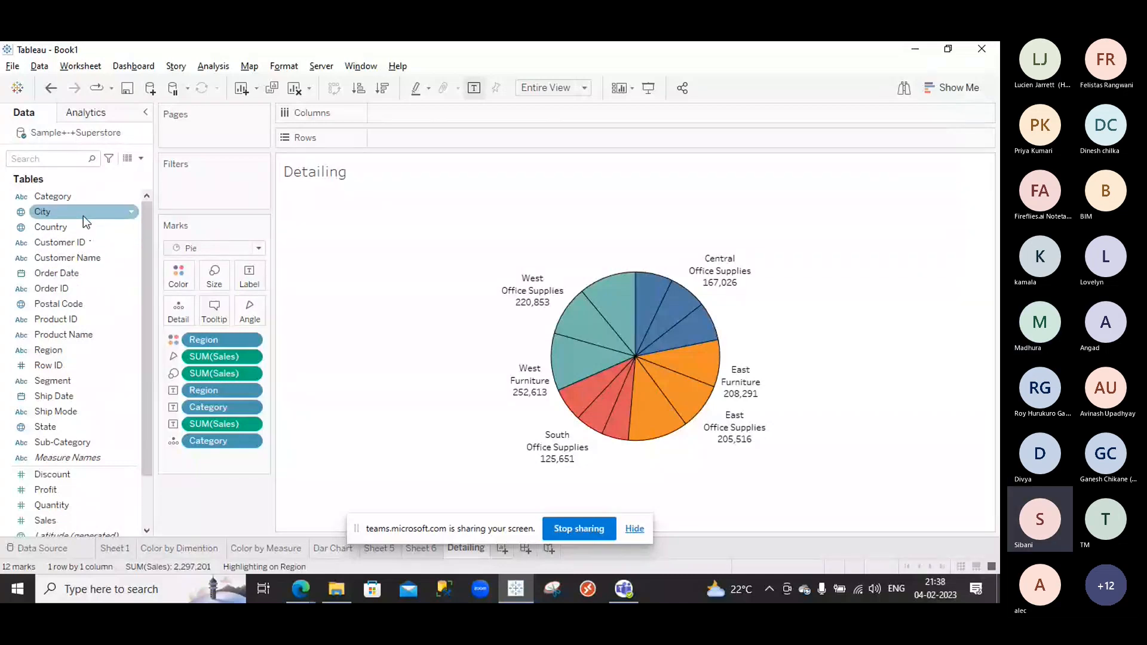
left_click(62, 204)
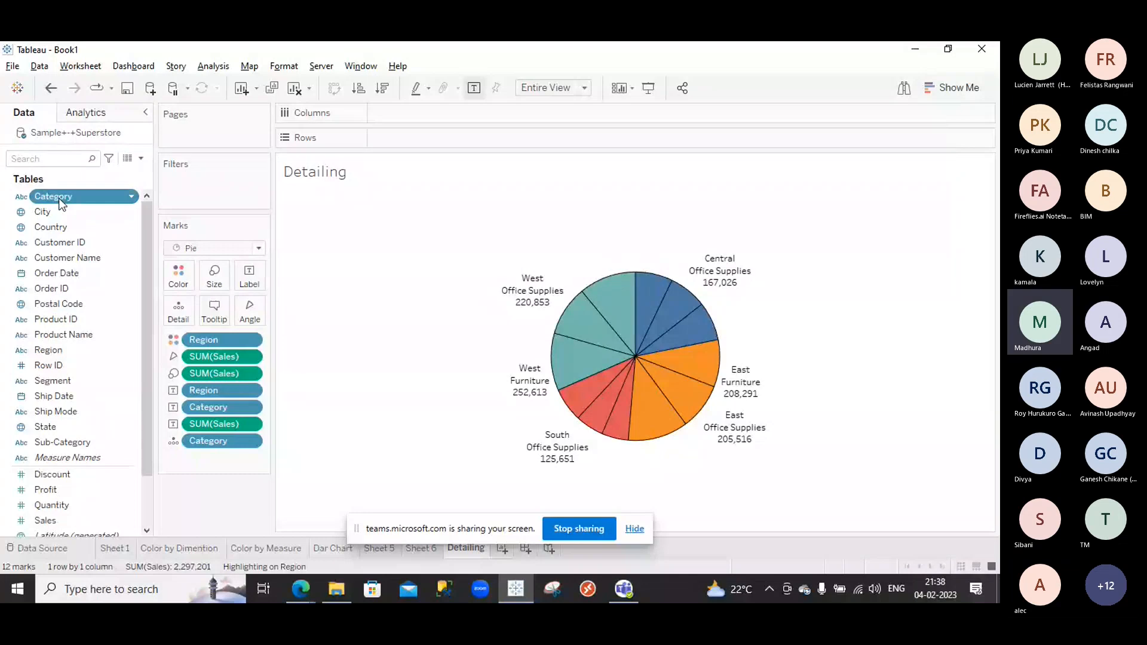
left_click(356, 223)
left_click_drag(63, 205, 207, 456)
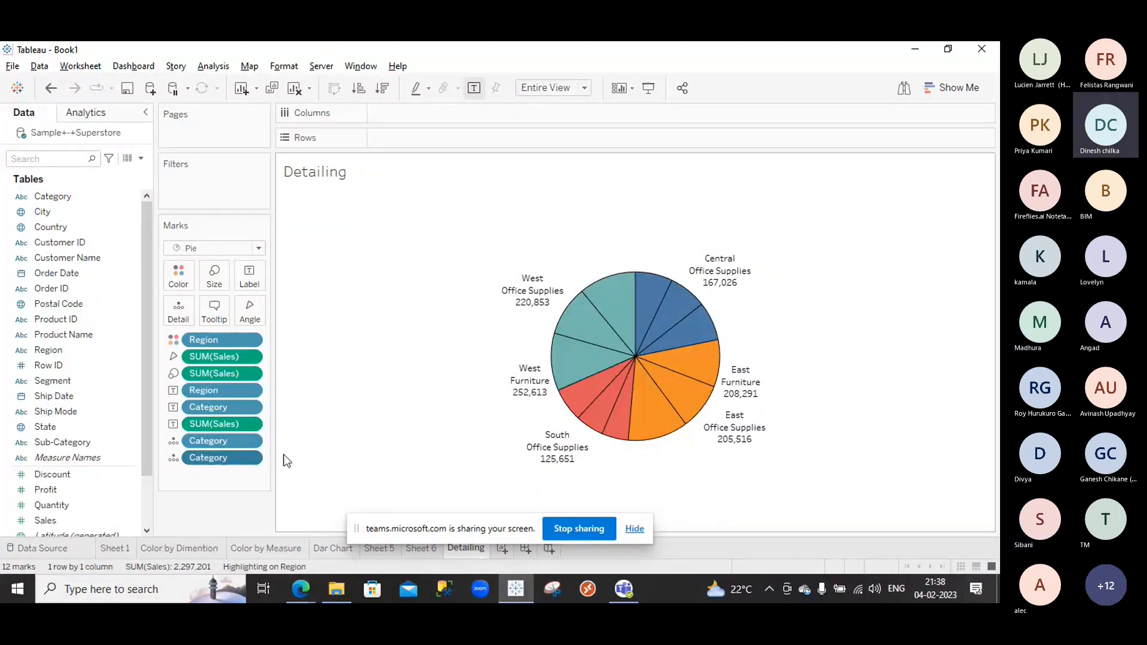
left_click_drag(221, 457, 86, 478)
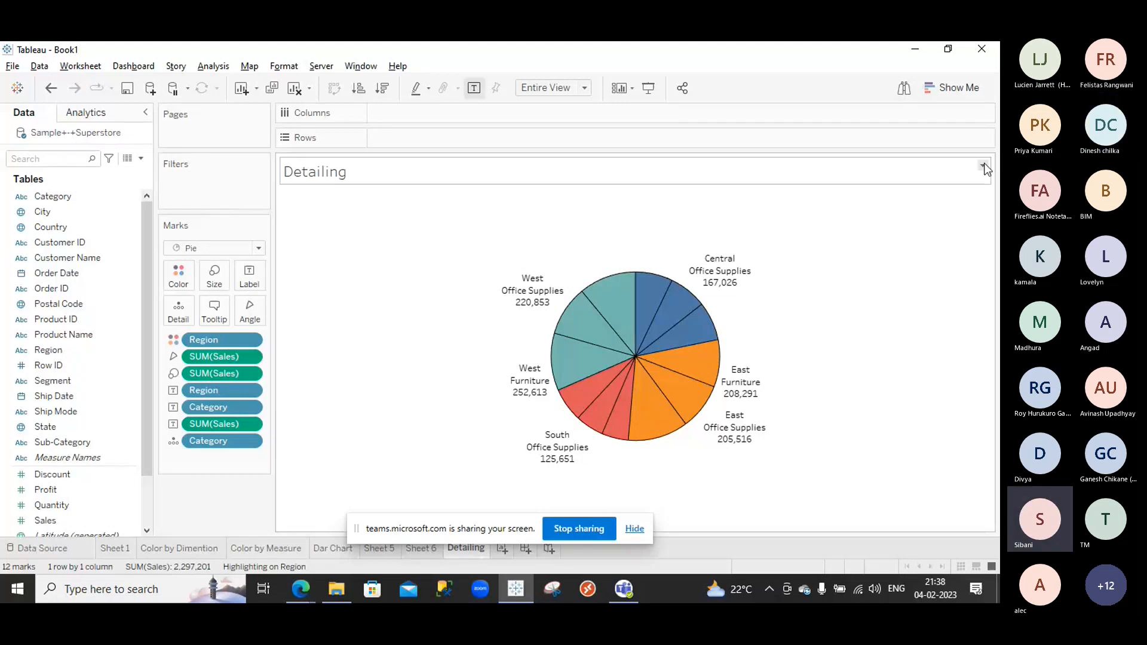
- Look through the title, field list and analytics options of the Detailing sheet for a way to restore the hidden legends
left_click(981, 168)
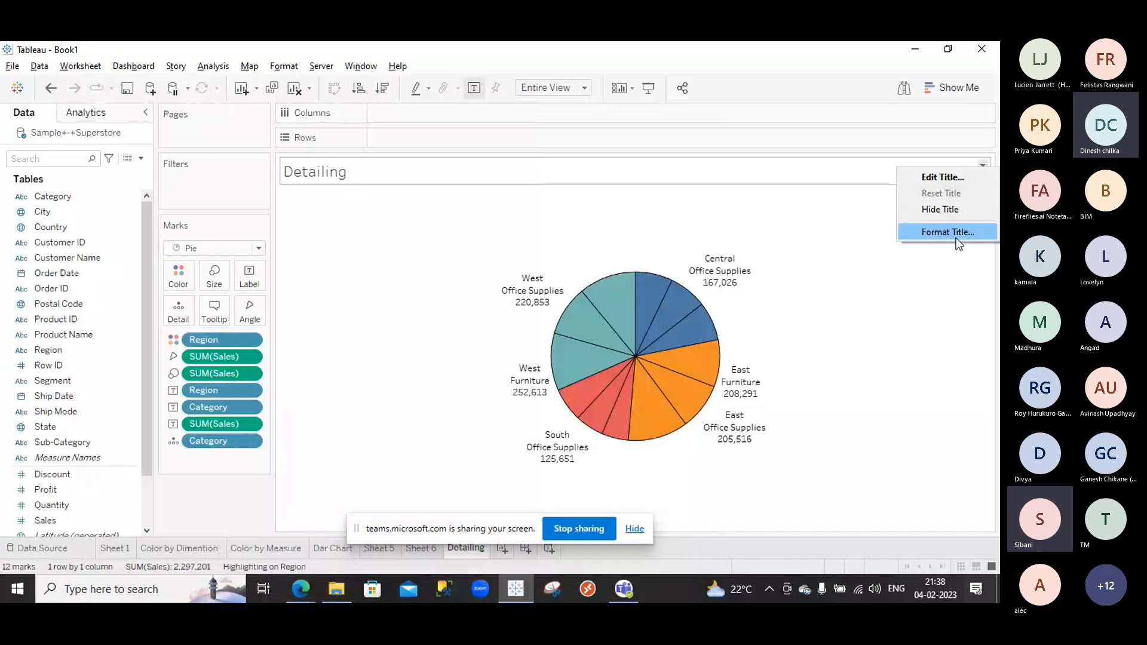
left_click(945, 251)
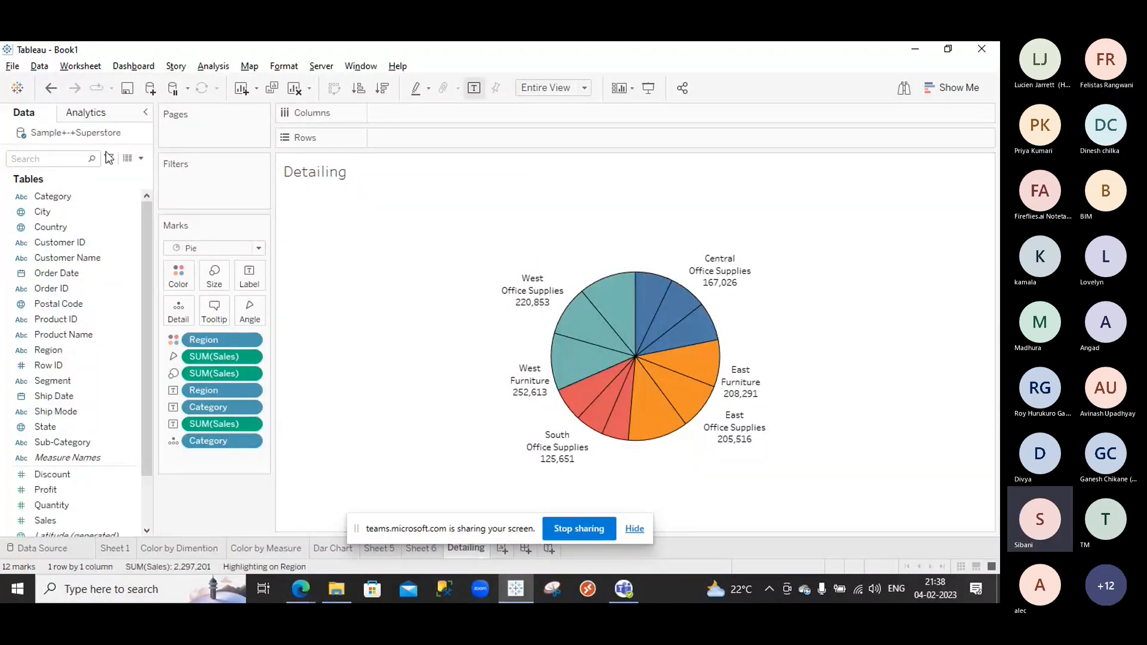
left_click(144, 162)
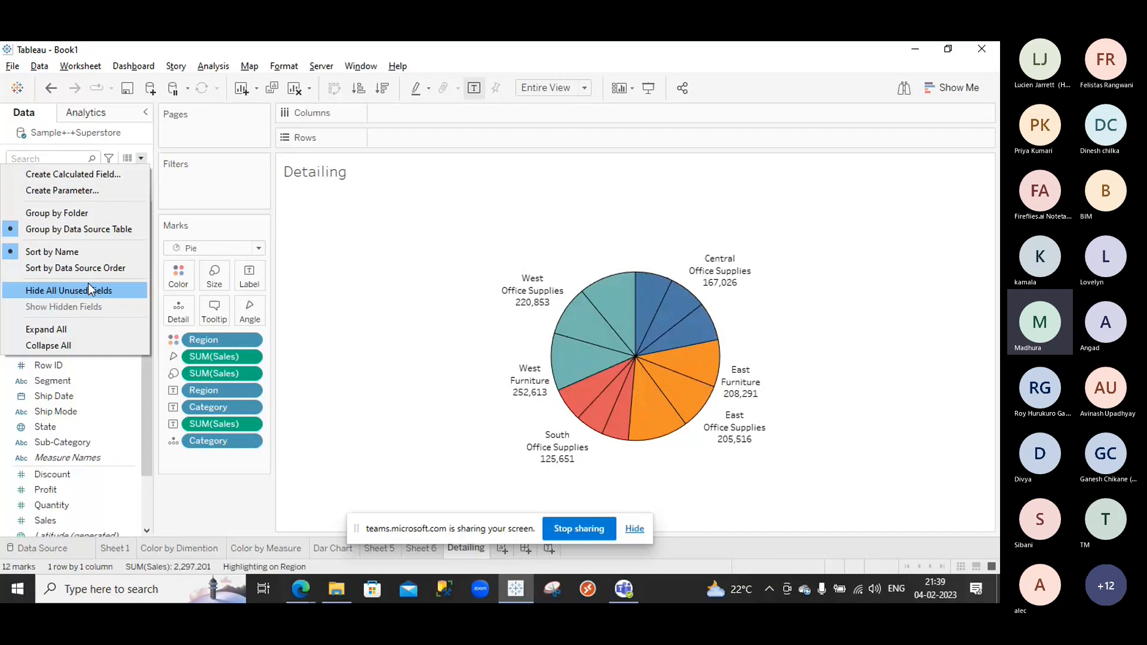
left_click(241, 221)
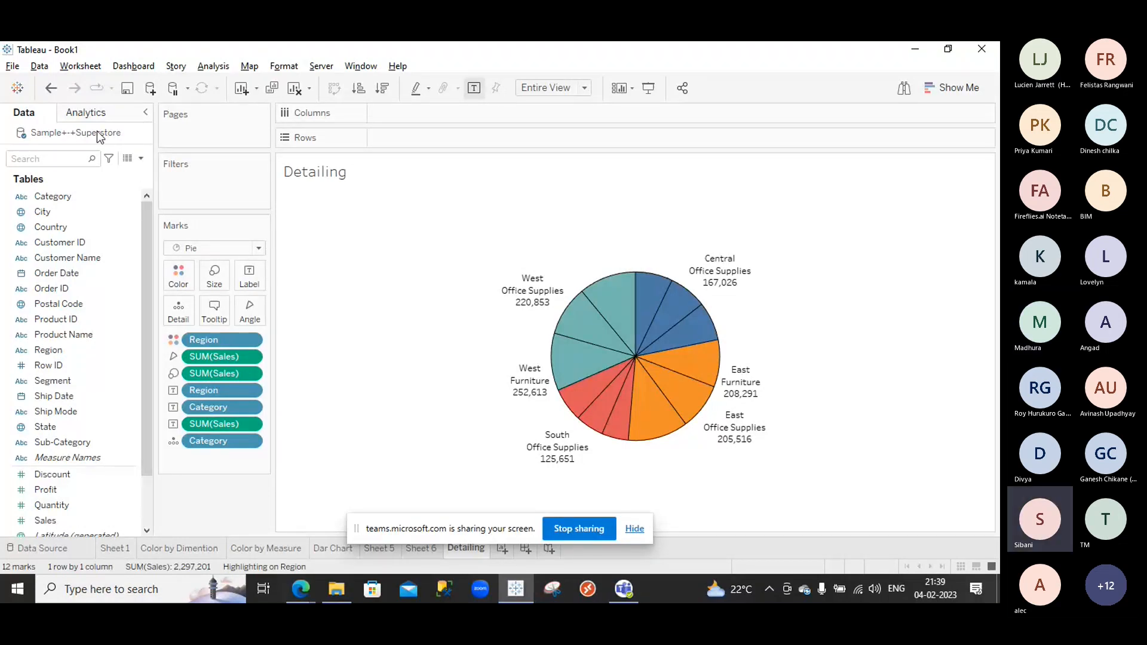
left_click(121, 114)
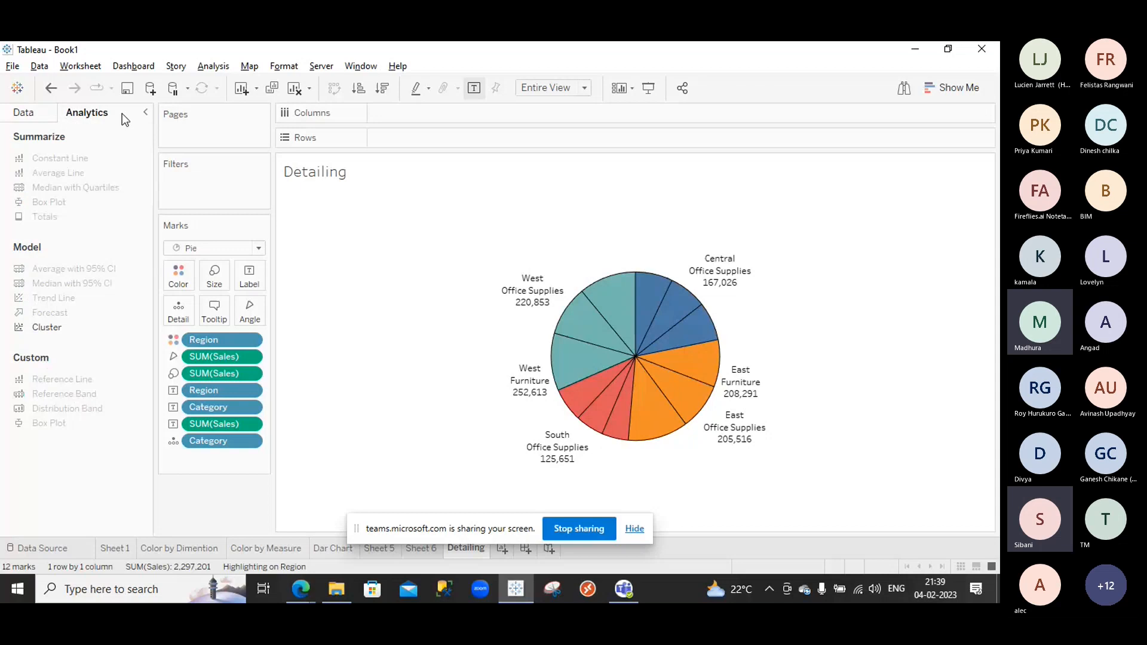
left_click(27, 118)
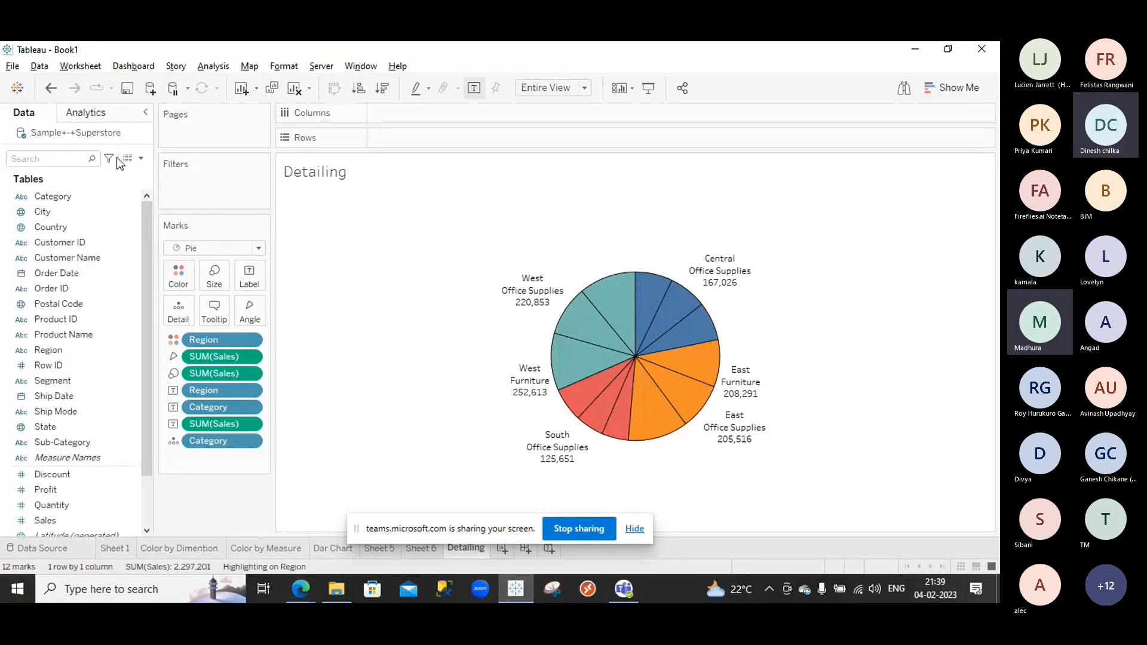
left_click(141, 159)
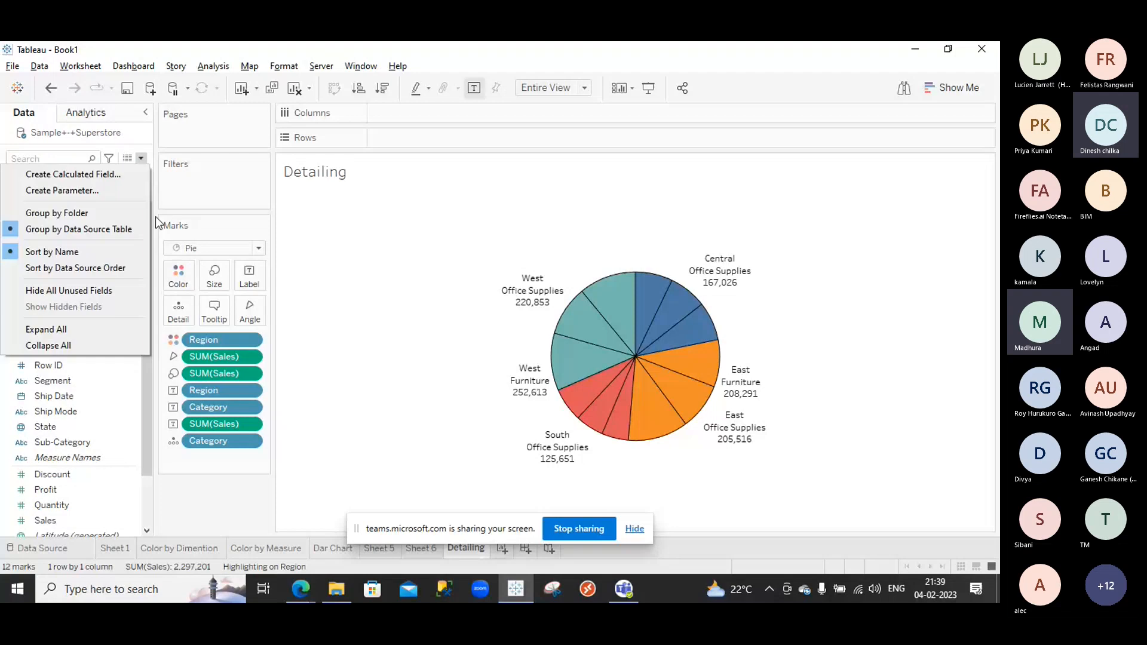
left_click(315, 315)
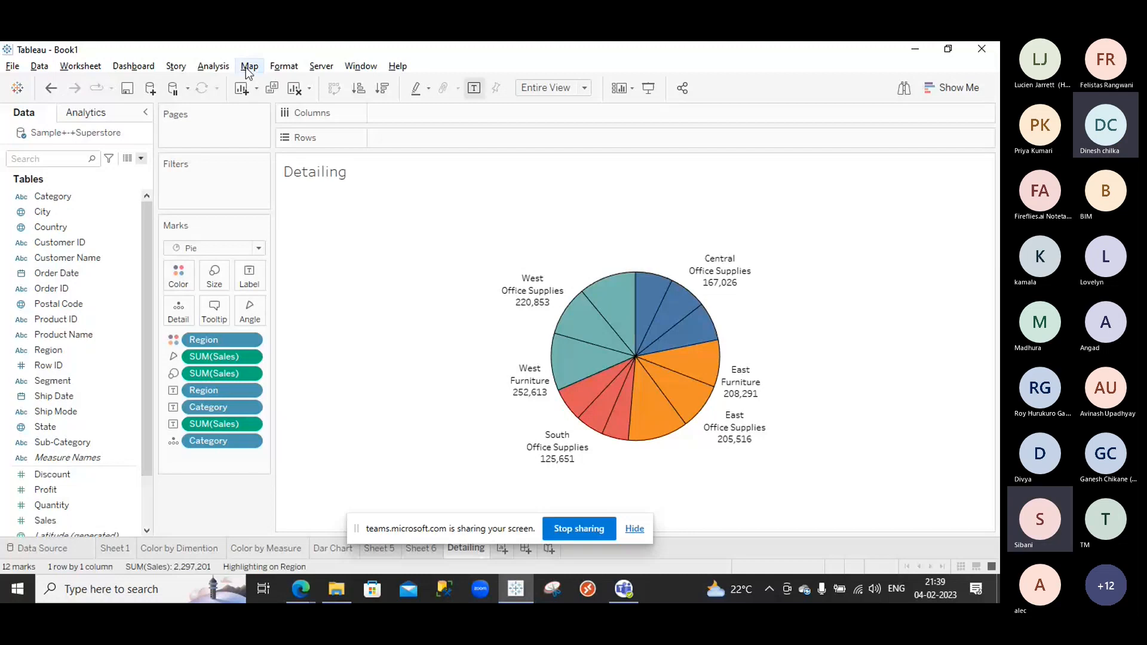
- Open the legend formatting settings for the Detailing sheet
left_click(296, 70)
mouse_move(321, 67)
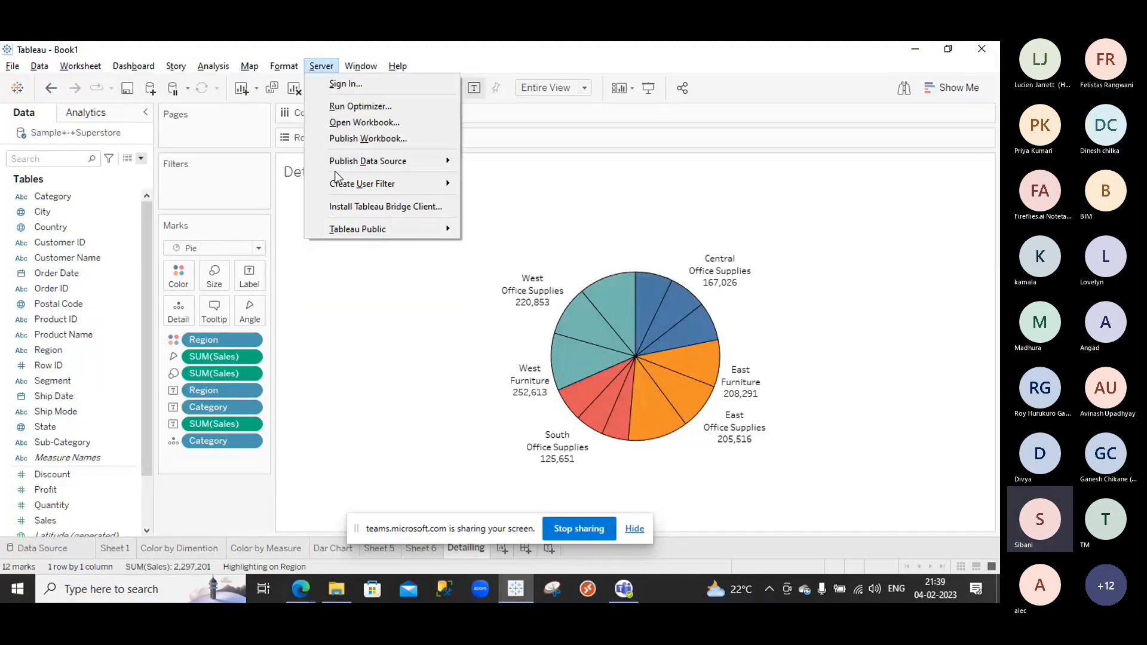
mouse_move(284, 67)
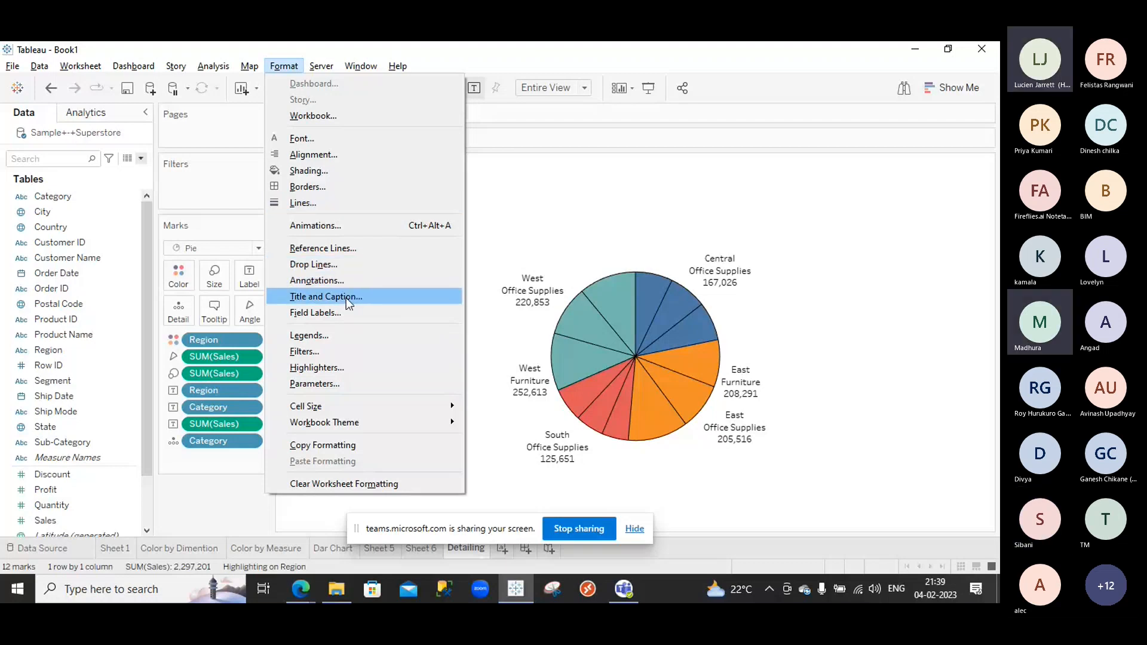
left_click(322, 335)
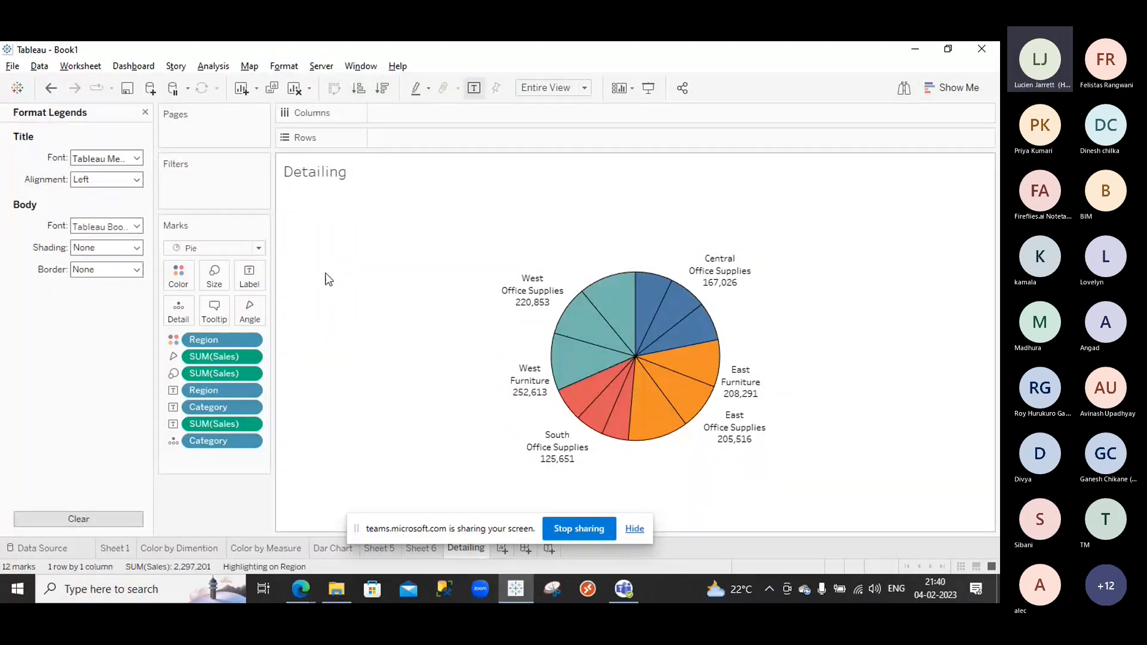
- Show the Sales size legend on the Detailing sheet and hide its card again
left_click(206, 64)
mouse_move(382, 296)
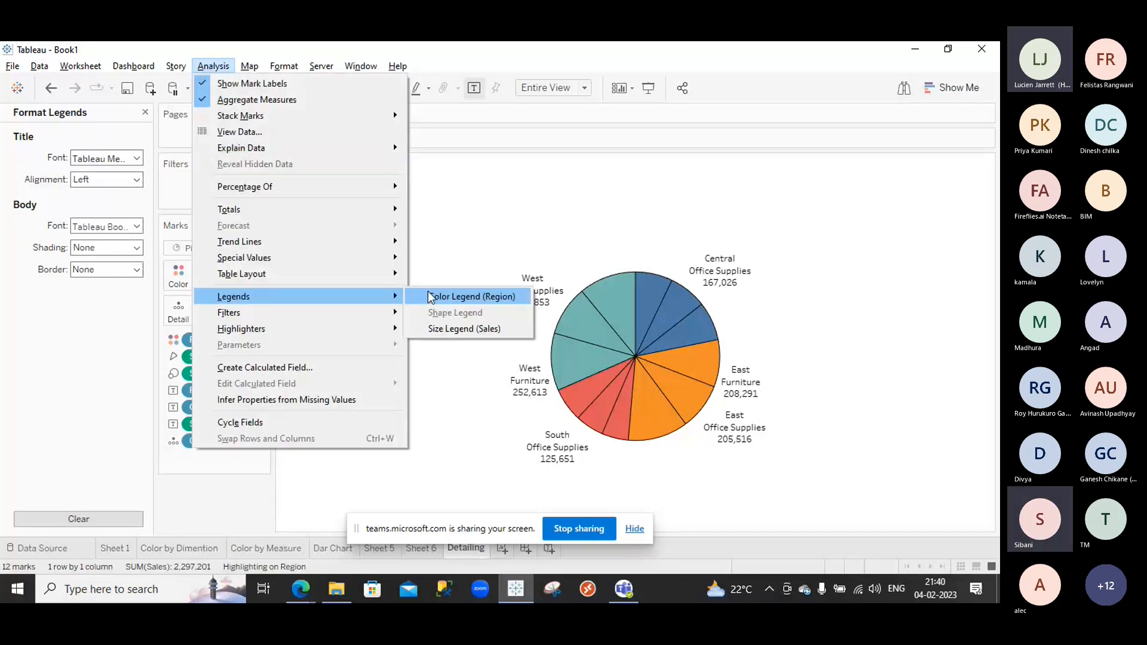
left_click(471, 329)
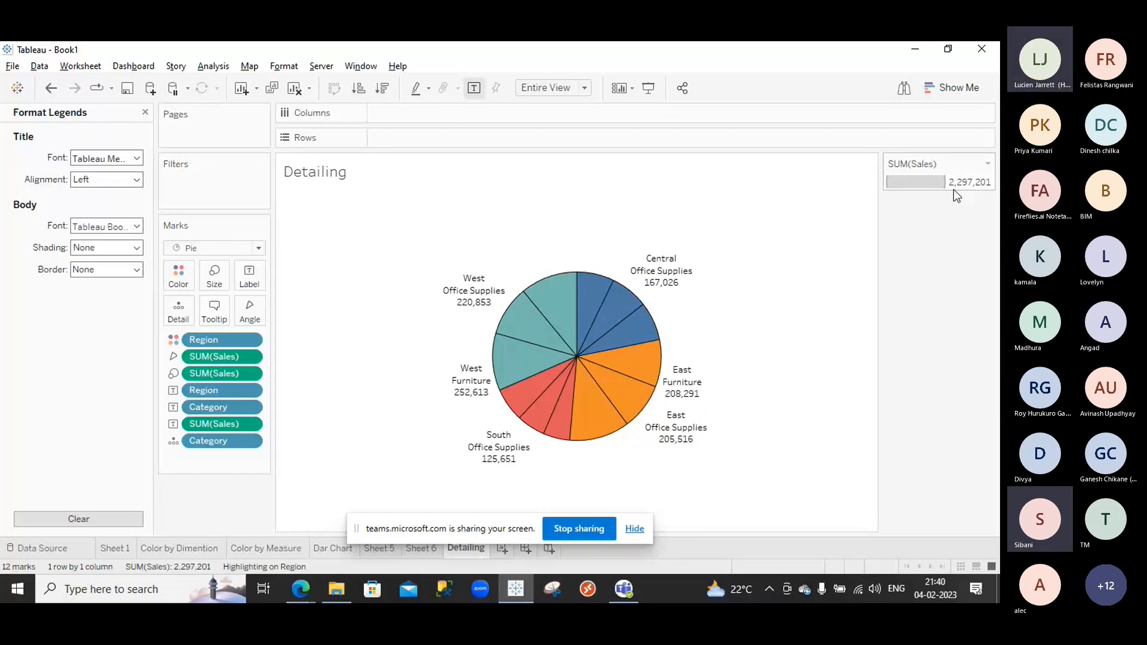
left_click(988, 163)
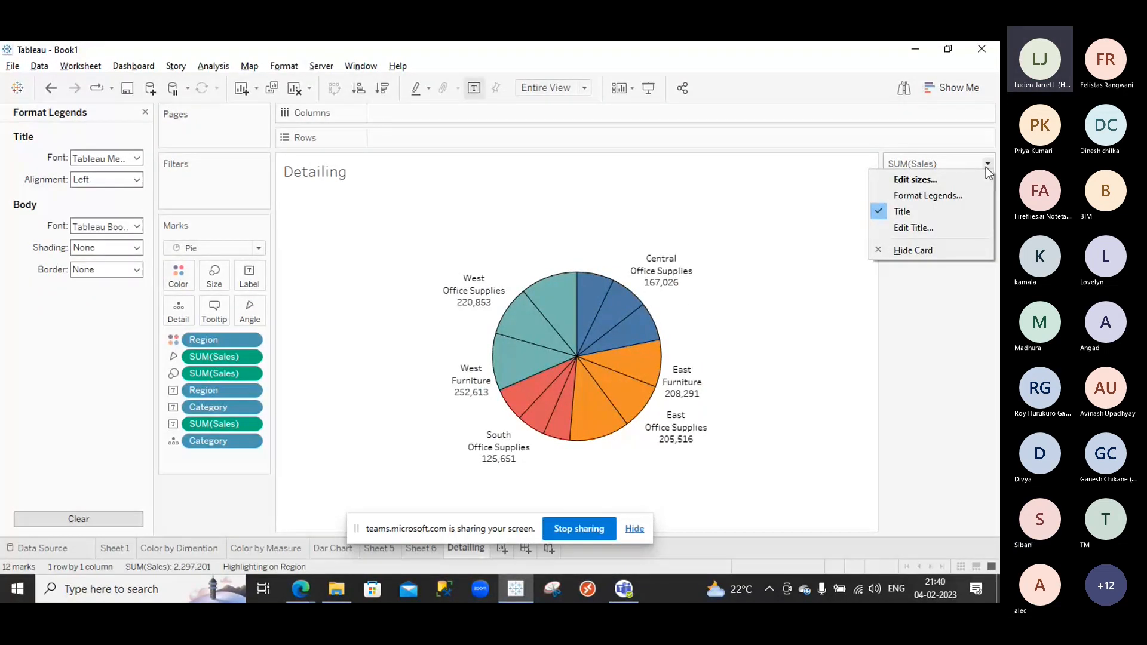
left_click(942, 257)
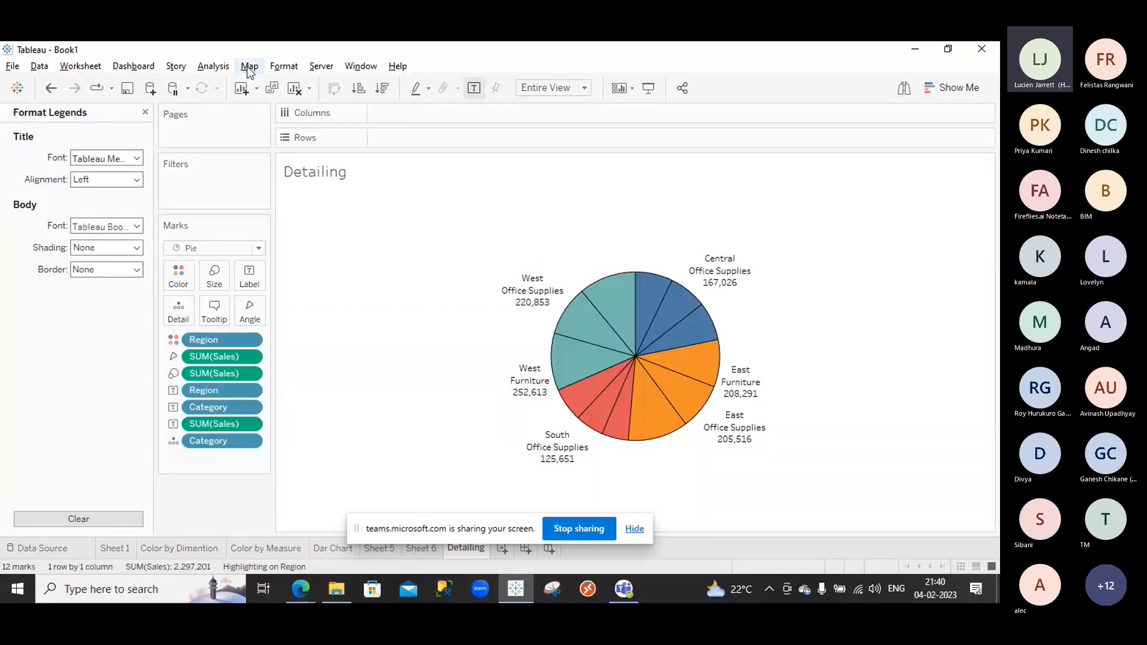
- Show the Region color legend on the Detailing sheet and try to hide its card
left_click(213, 65)
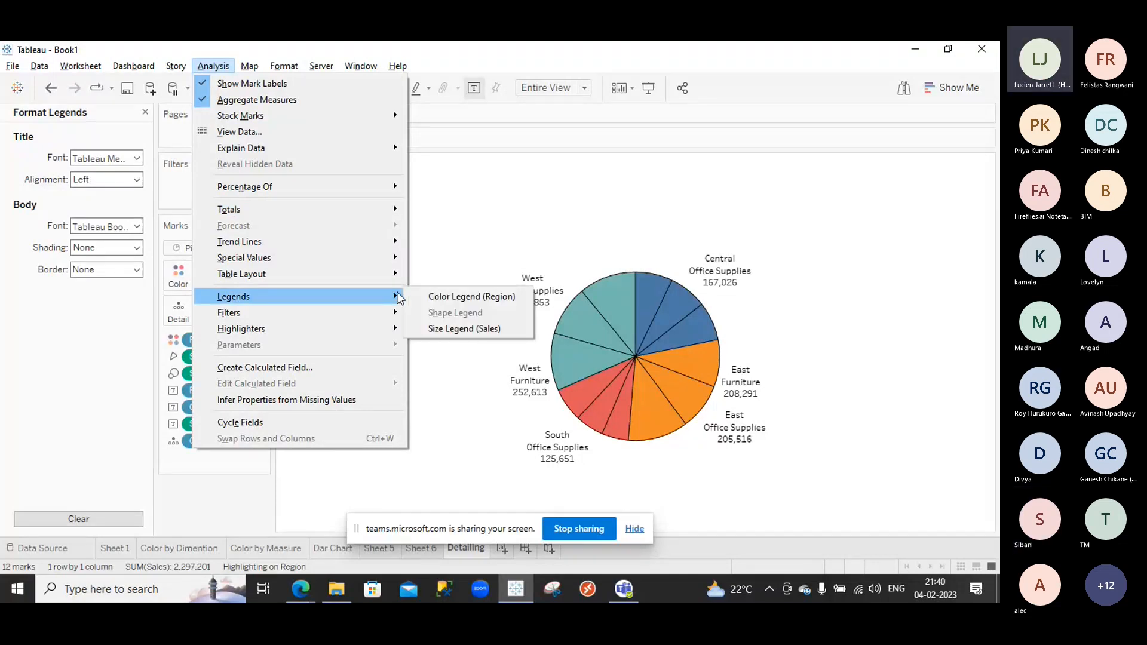
left_click(434, 300)
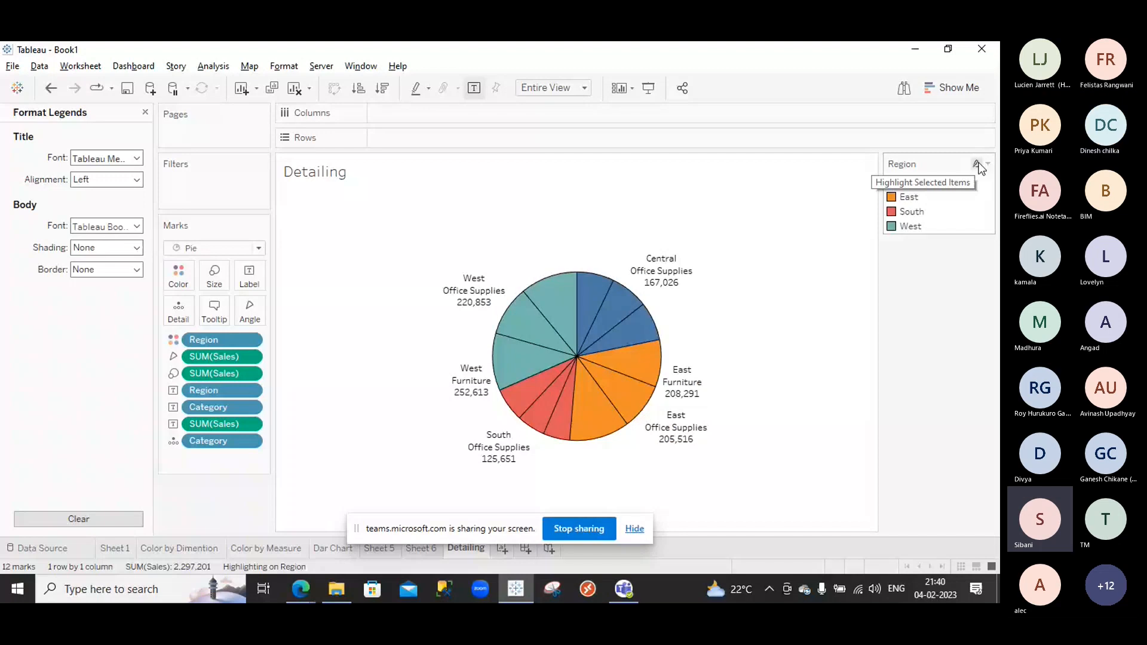
left_click(987, 164)
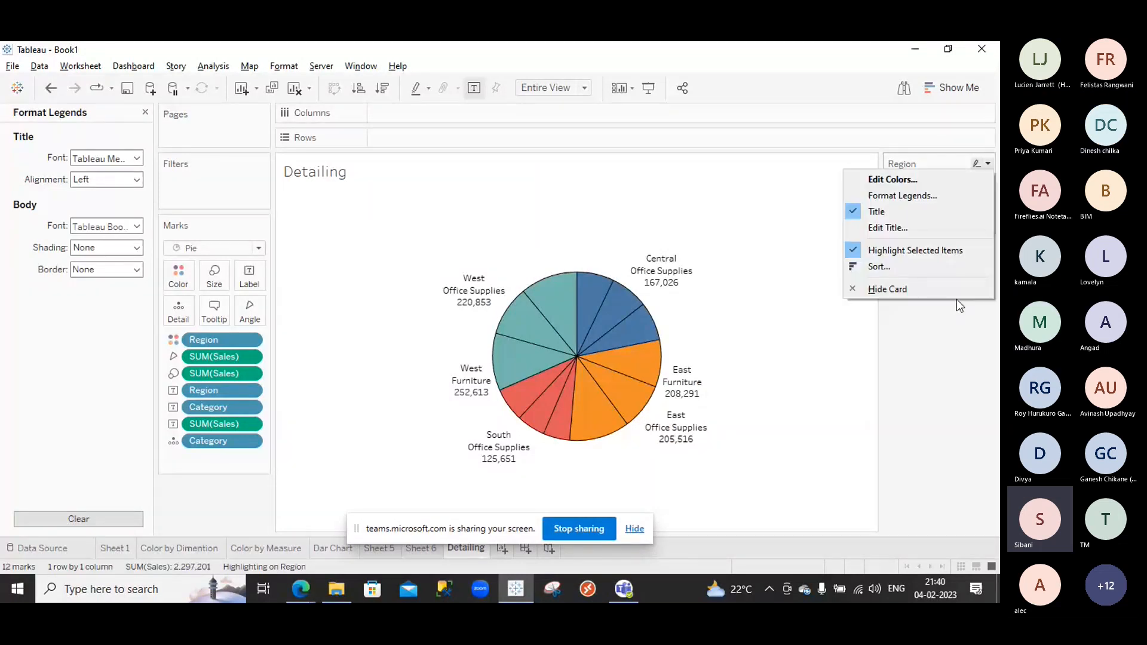
left_click(955, 299)
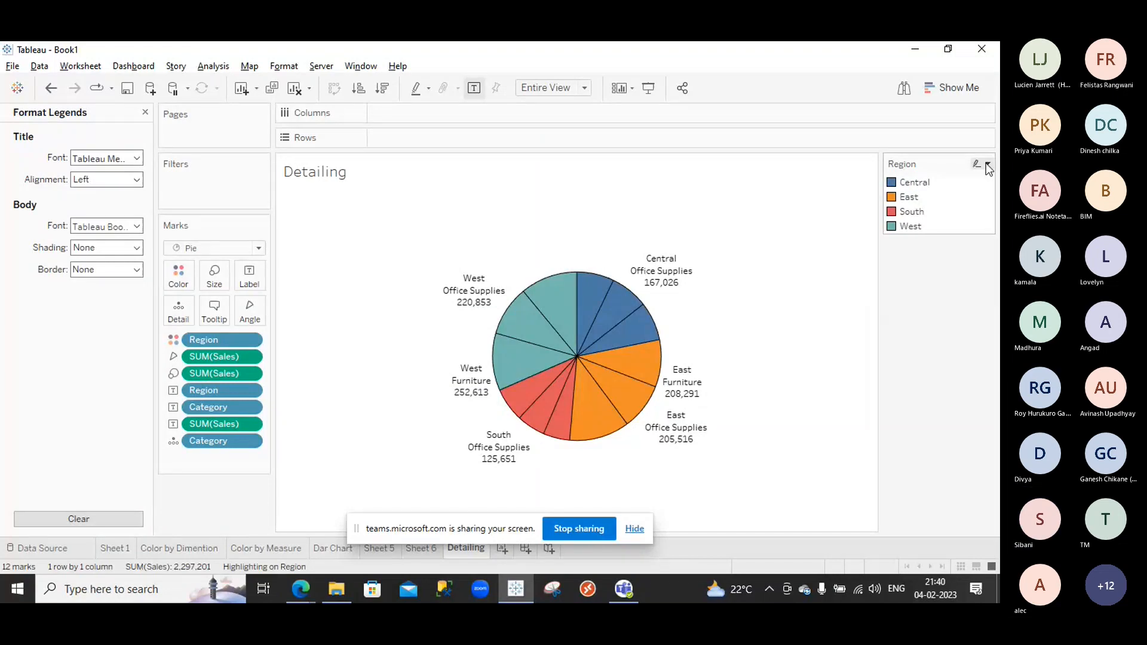
left_click(989, 169)
left_click(934, 309)
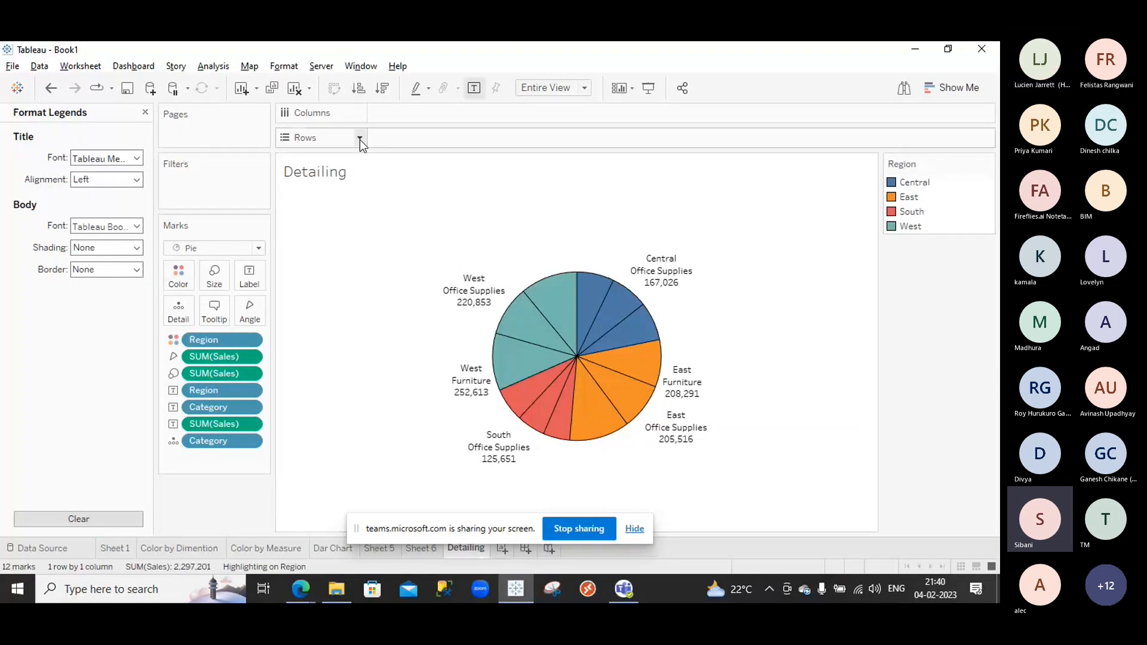
- Show the Sales size legend below the Region color legend
left_click(215, 66)
mouse_move(379, 297)
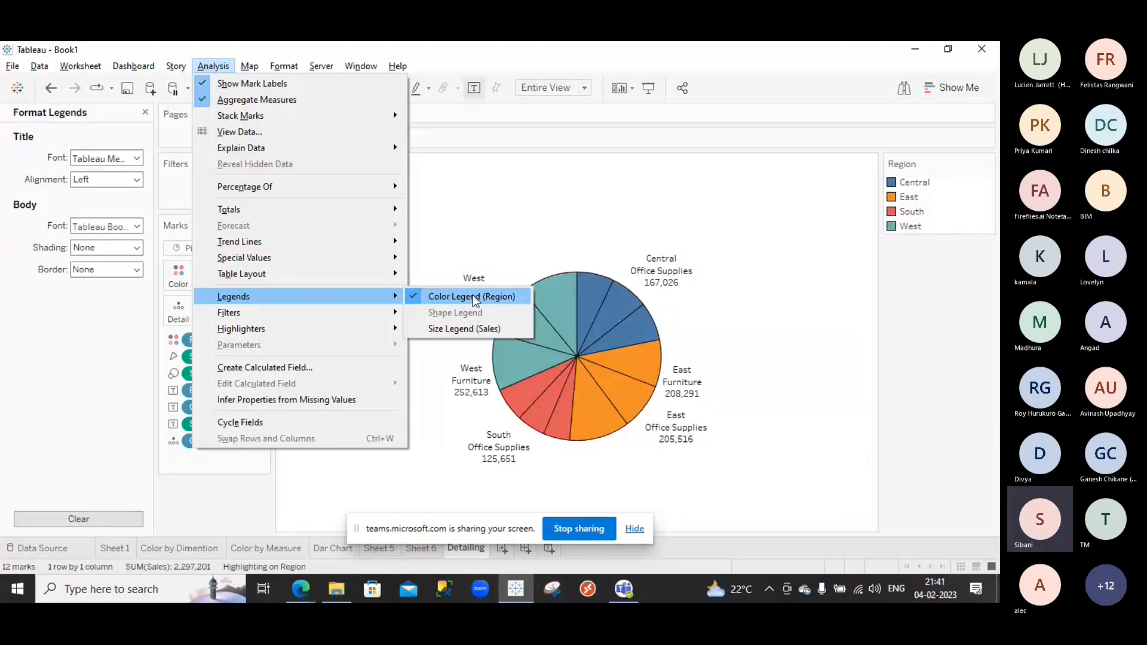
left_click(457, 330)
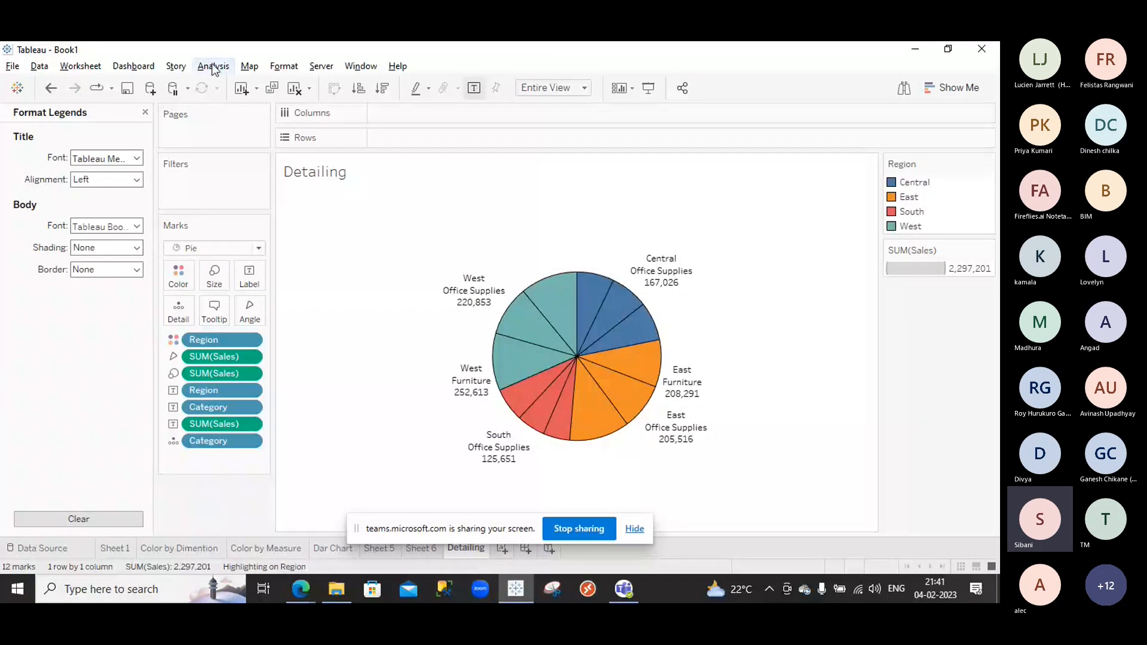
- Hide both the Region color legend card and the Sales size legend card
mouse_move(982, 162)
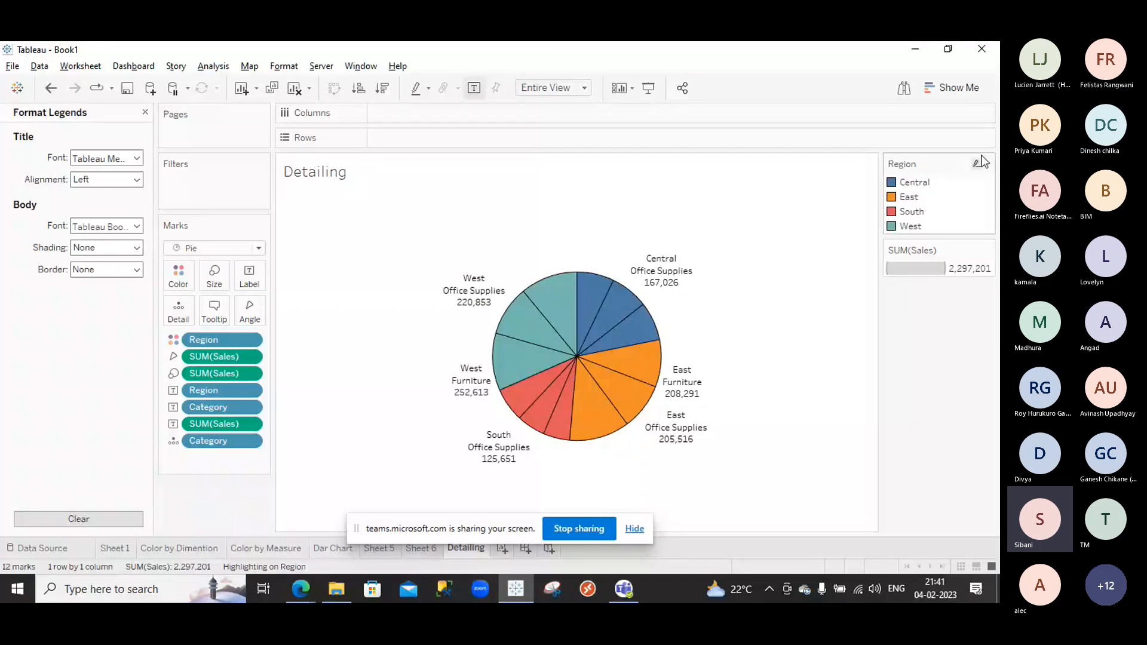
left_click(983, 162)
left_click(931, 287)
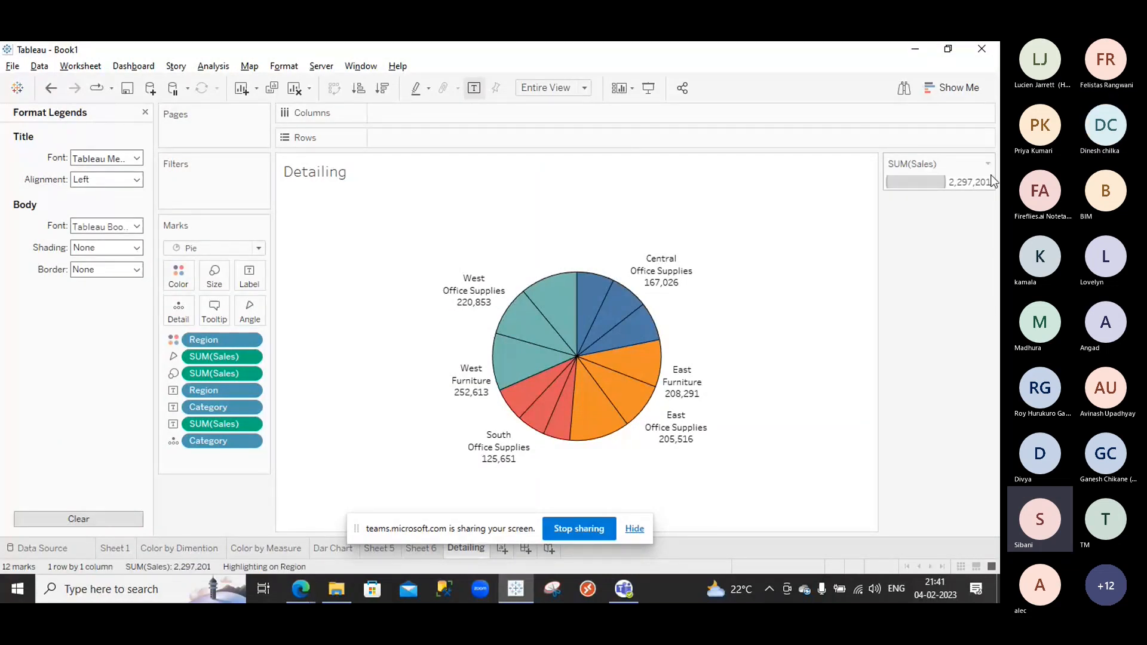
left_click(990, 165)
left_click(937, 247)
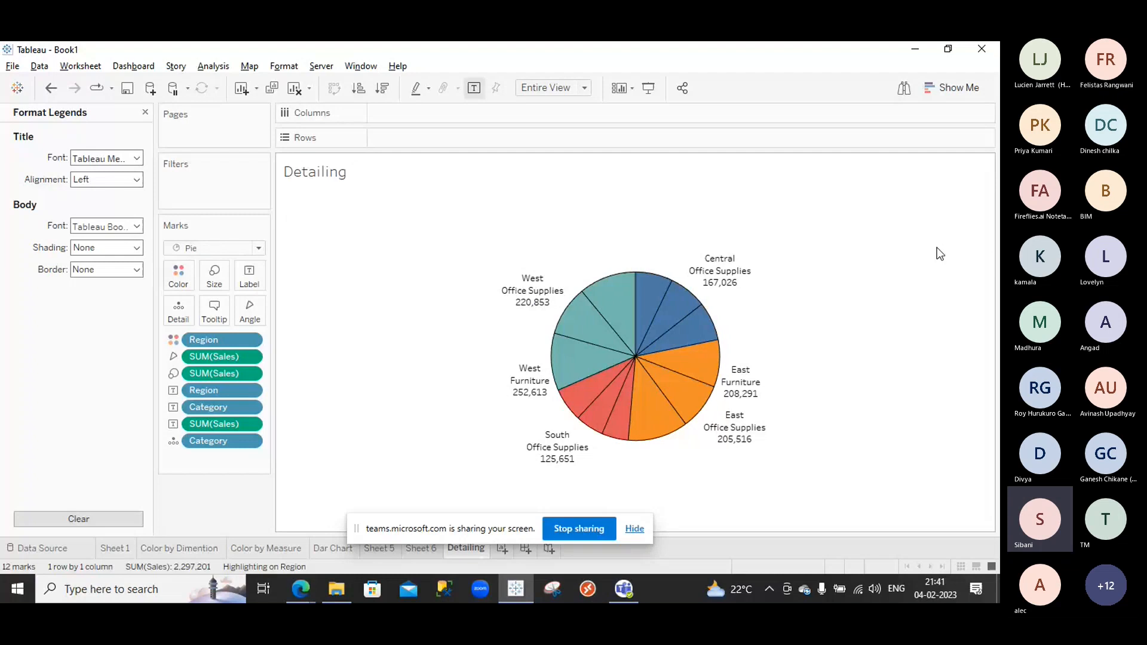
- Restore the Region color legend and the Sales size legend on the Detailing sheet
left_click(221, 67)
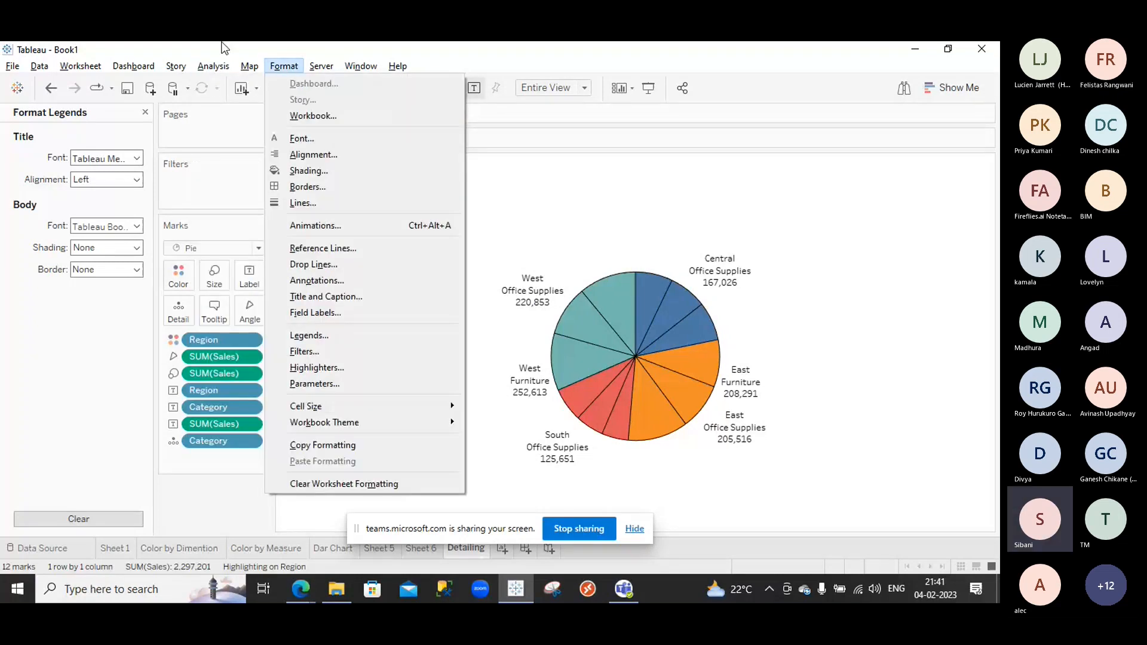
mouse_move(320, 297)
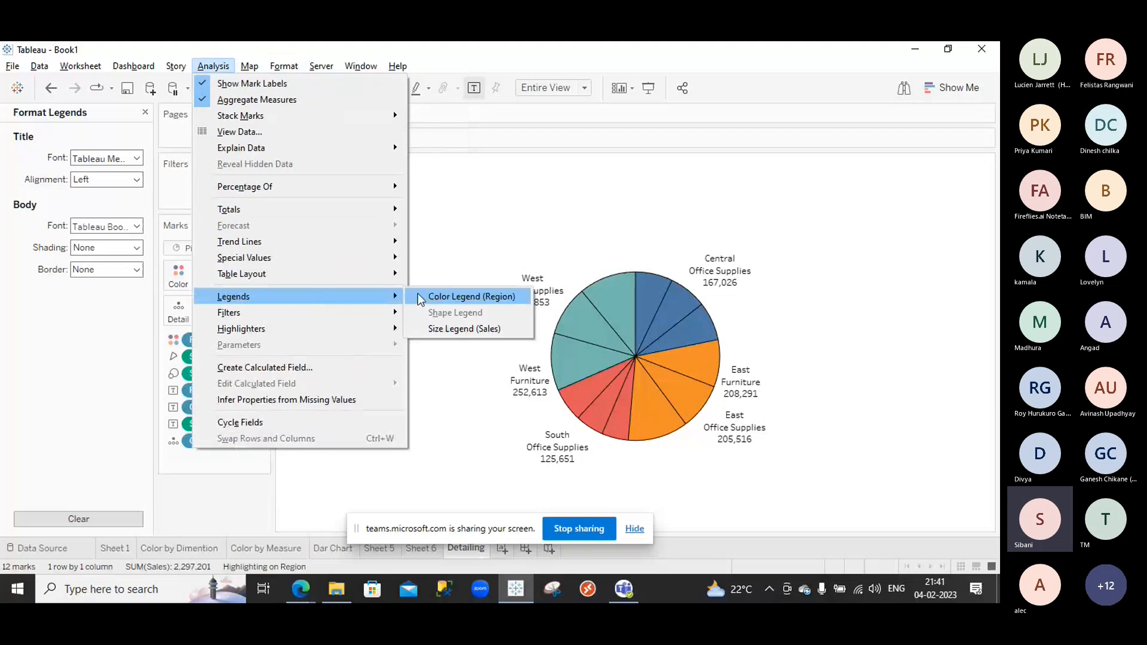
left_click(450, 296)
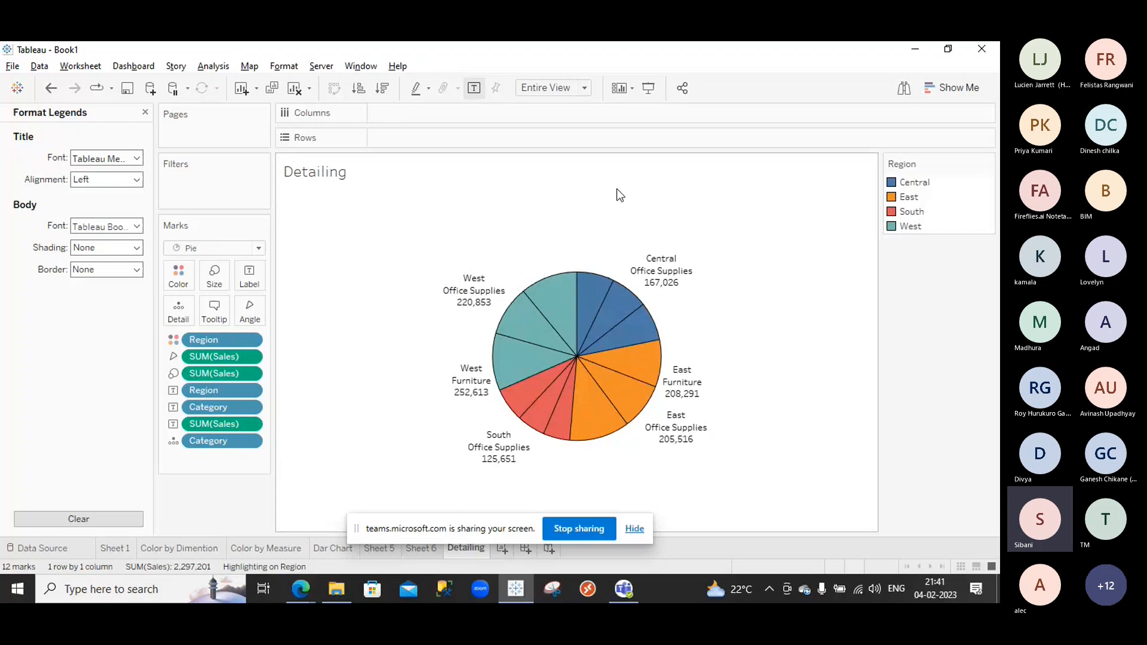
left_click(210, 67)
mouse_move(399, 301)
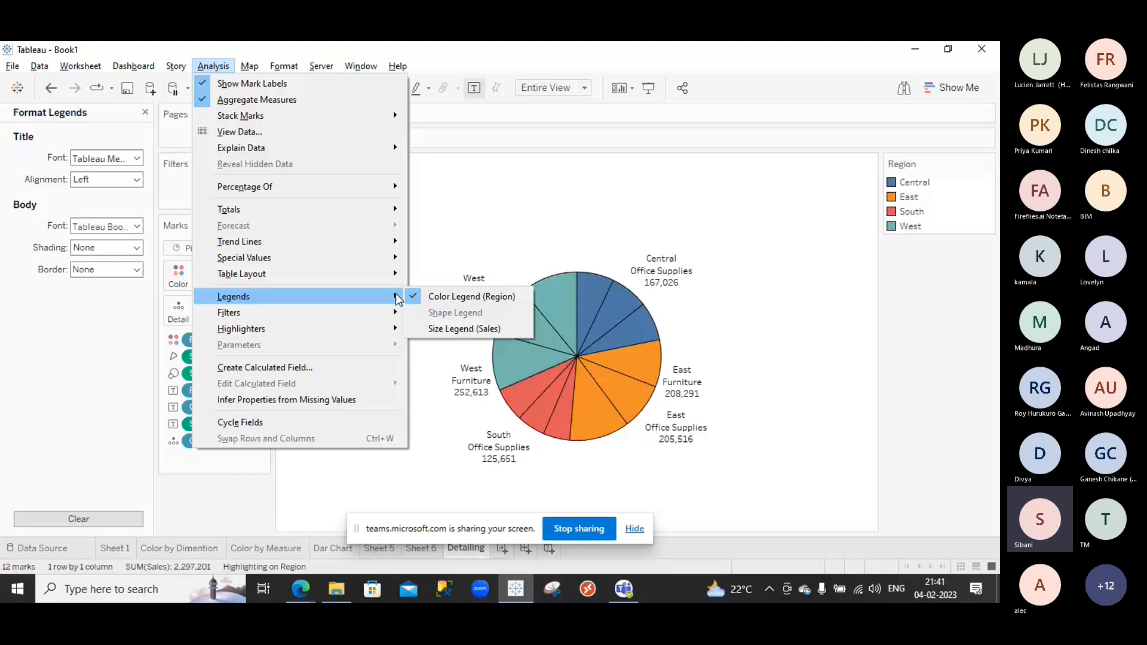
left_click(459, 329)
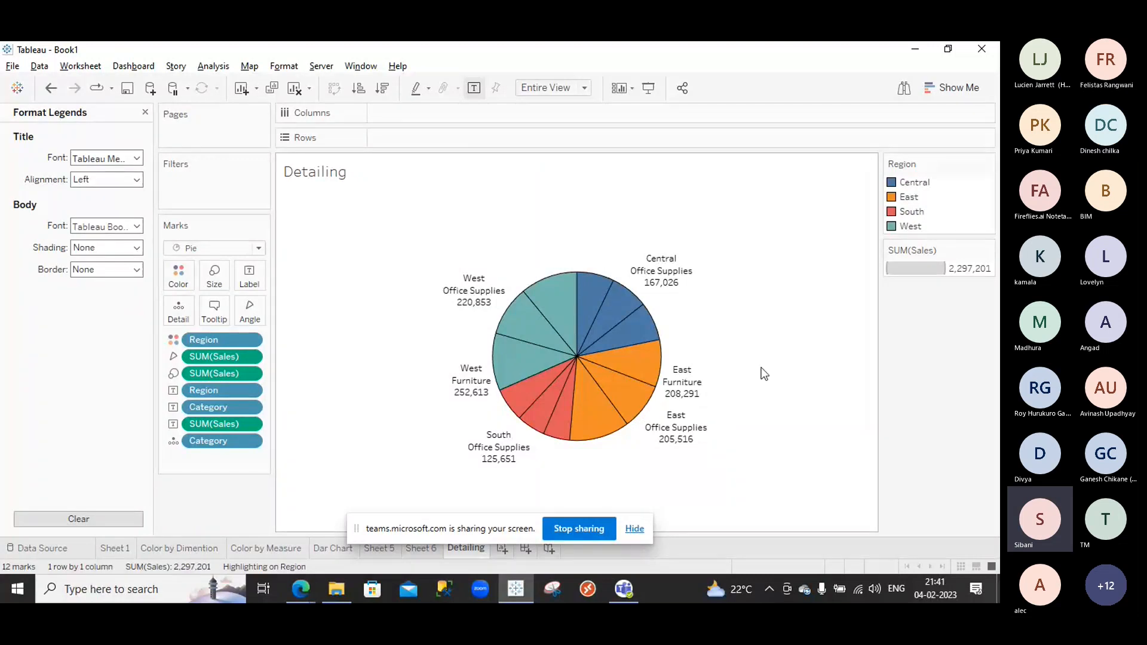
- Examine the category, region and sales details of the Central, South and West slices in the Detailing pie
mouse_move(682, 274)
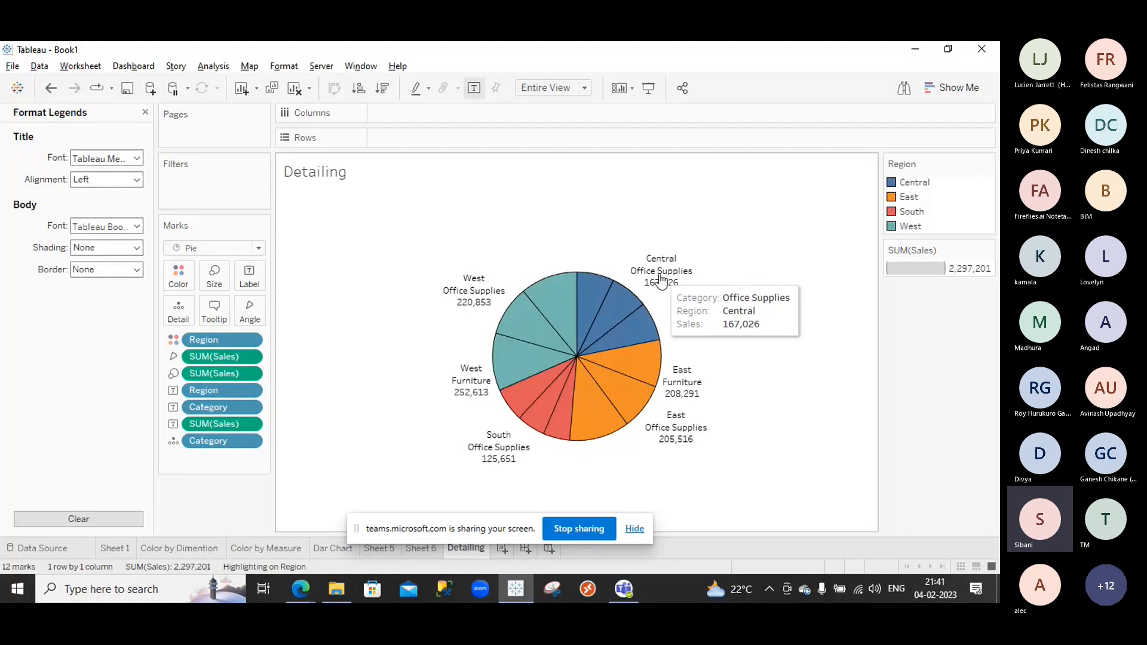
mouse_move(500, 452)
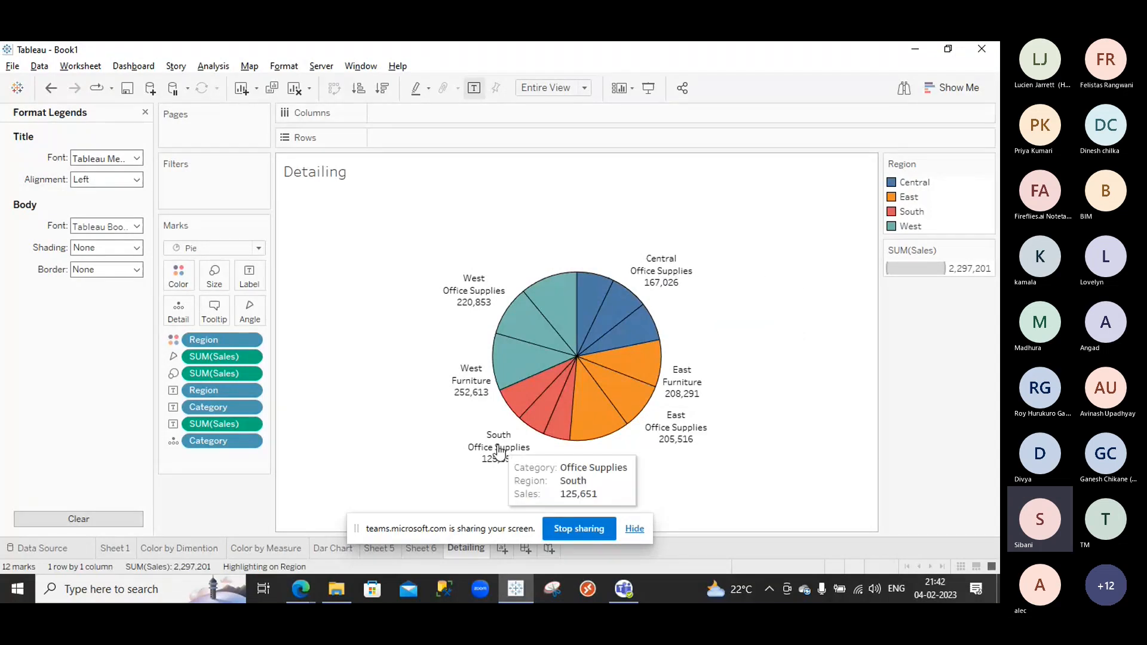
mouse_move(555, 306)
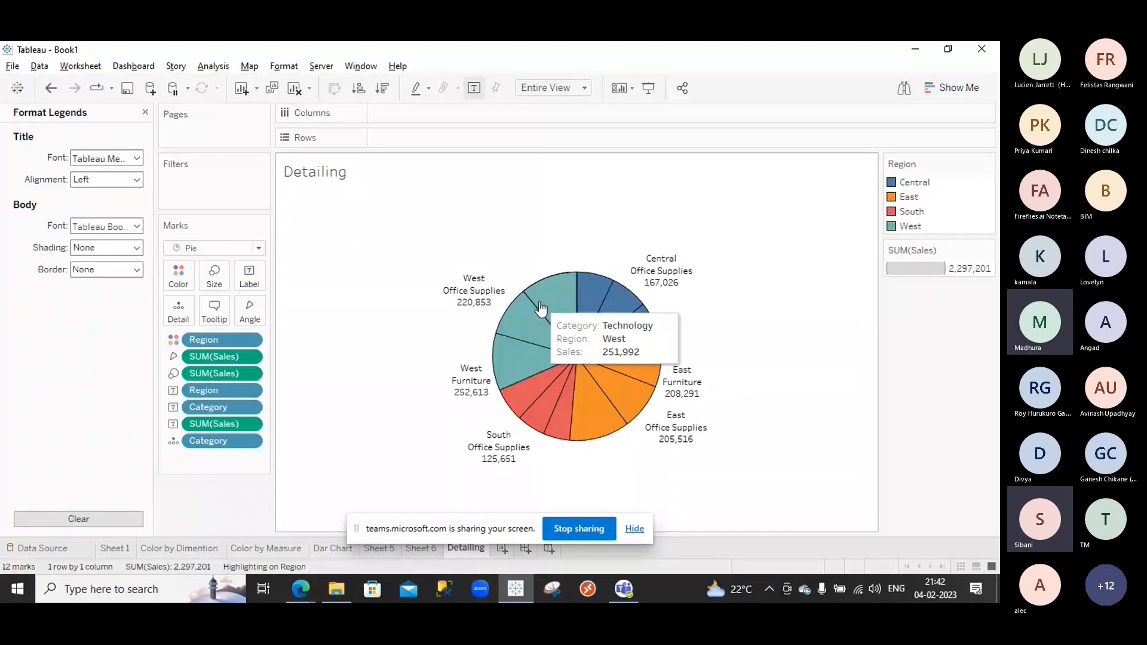
mouse_move(478, 306)
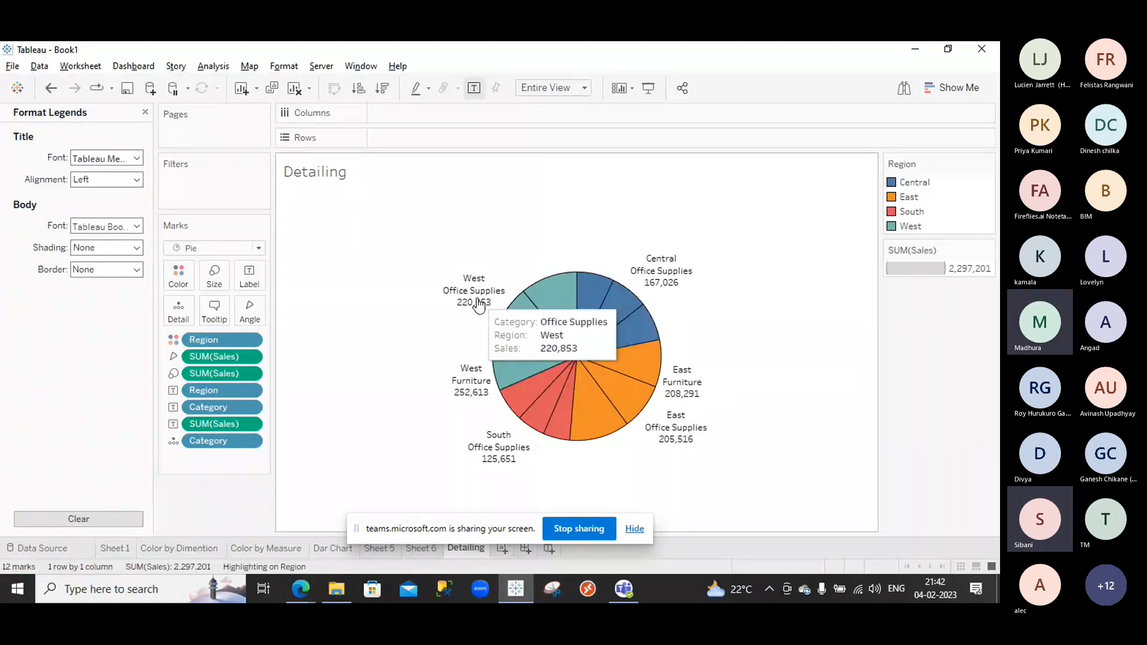
mouse_move(623, 306)
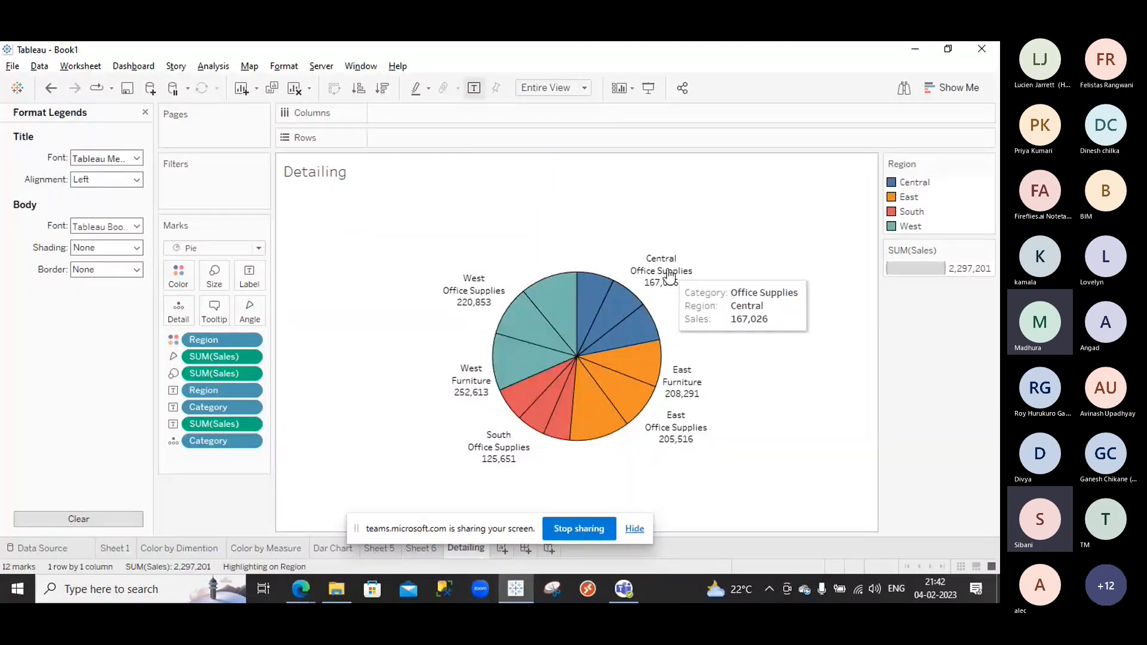
- Enlarge the Detailing pie so that the labels of most category slices fit around it
mouse_move(639, 382)
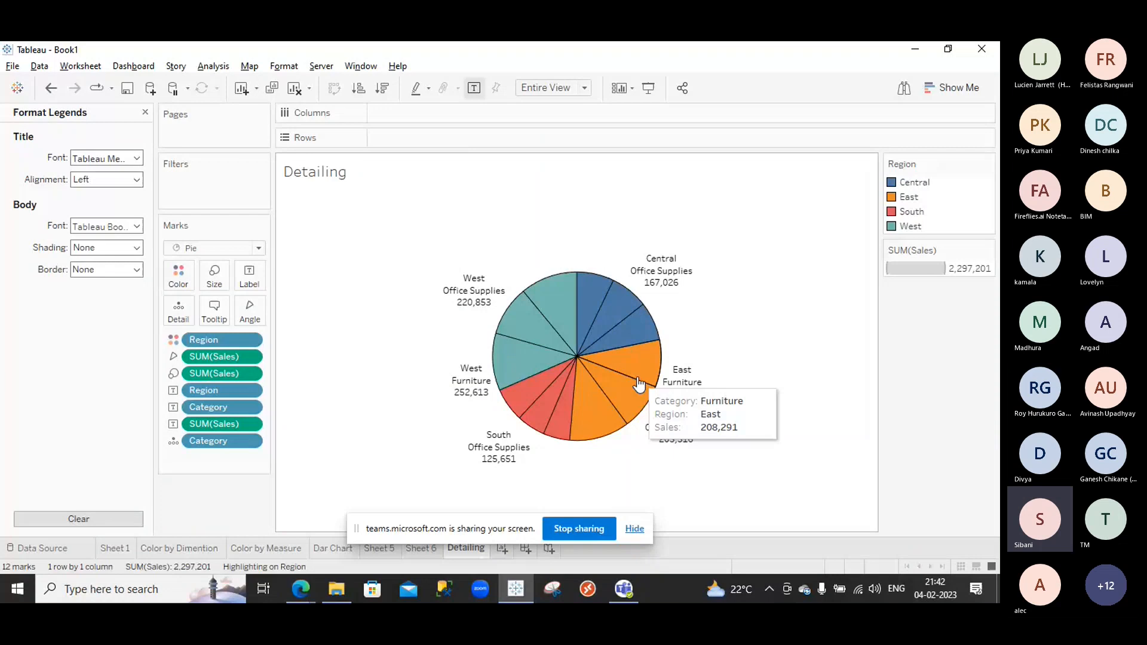
mouse_move(538, 438)
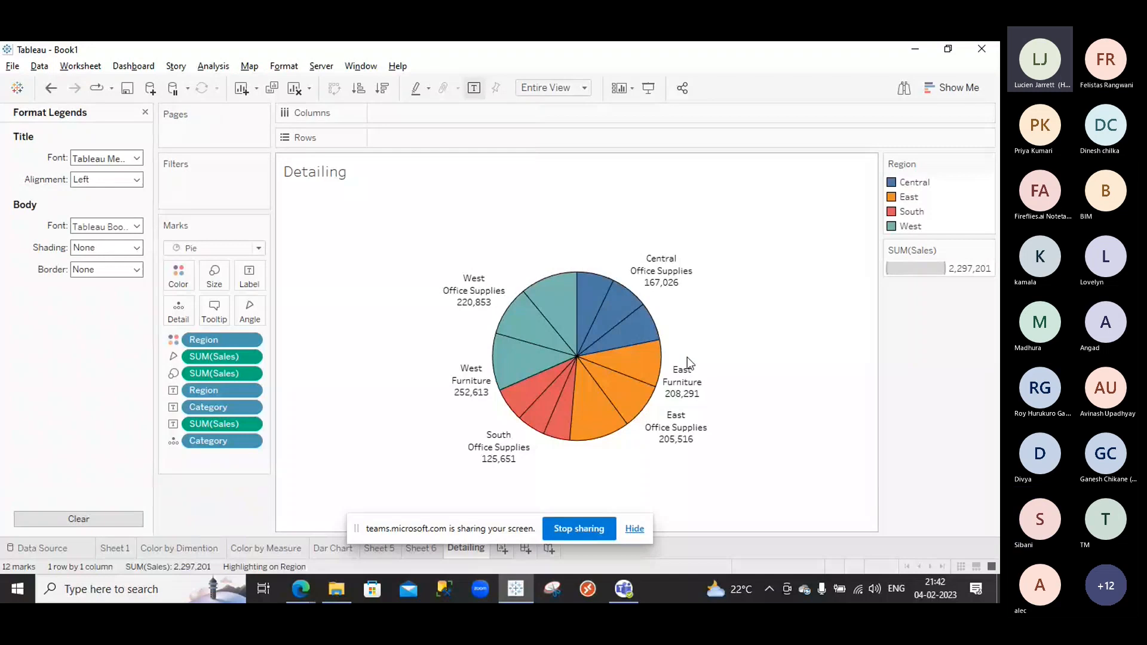
left_click(215, 276)
left_click_drag(240, 312, 264, 311)
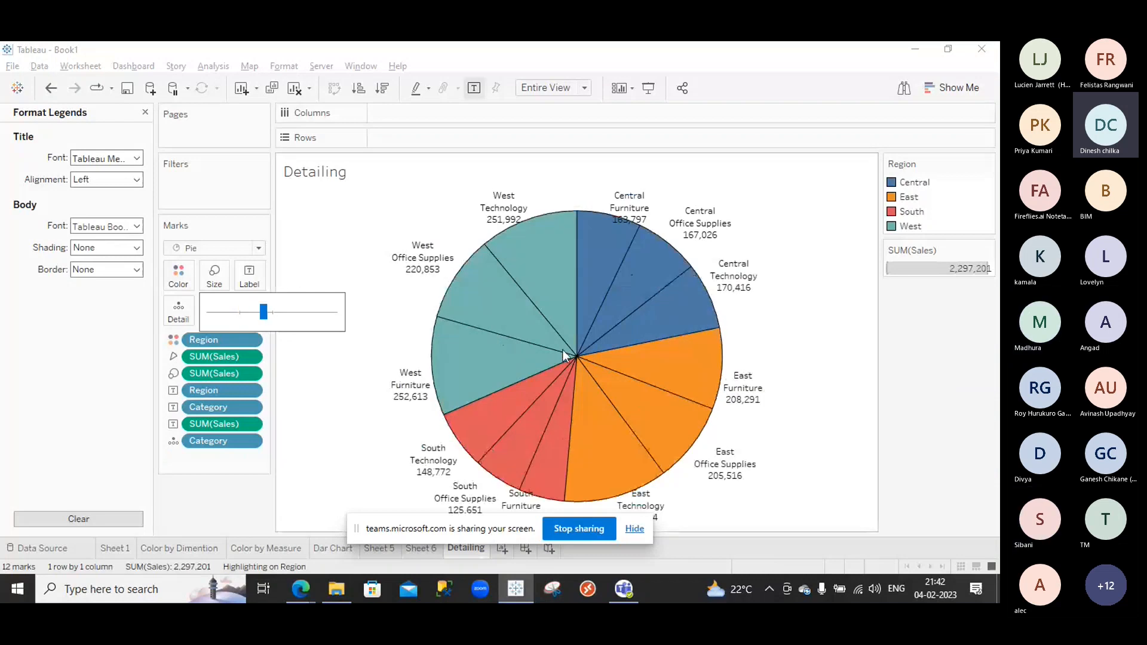
mouse_move(632, 195)
left_click(271, 314)
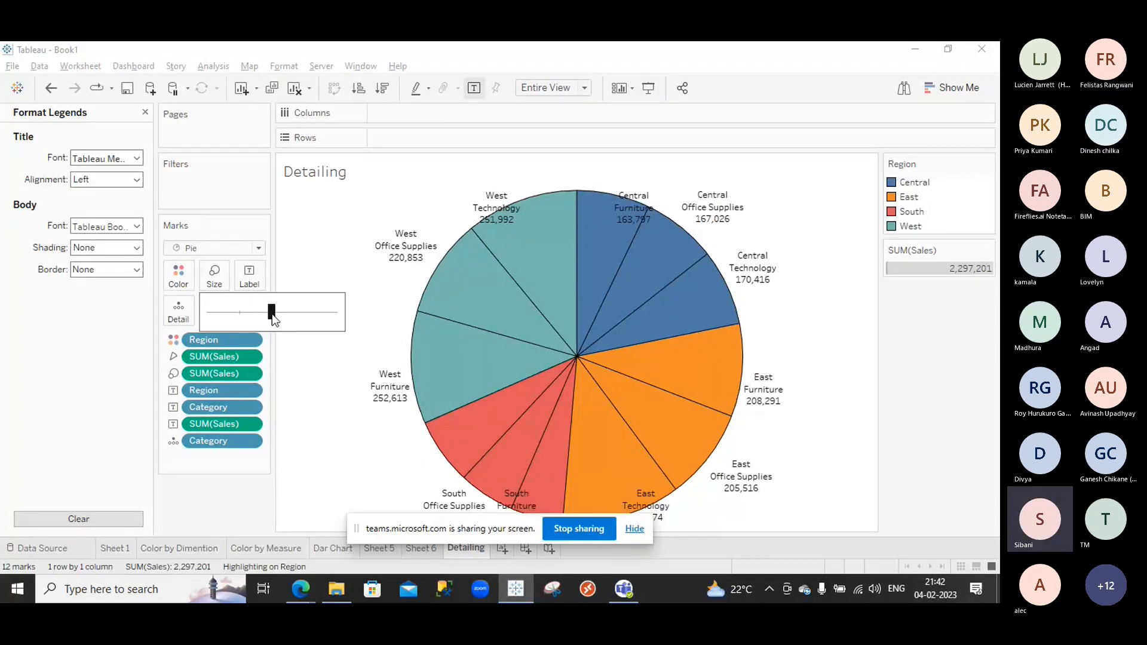
mouse_move(271, 311)
left_mouse_down()
mouse_move(293, 310)
mouse_move(275, 312)
left_mouse_up()
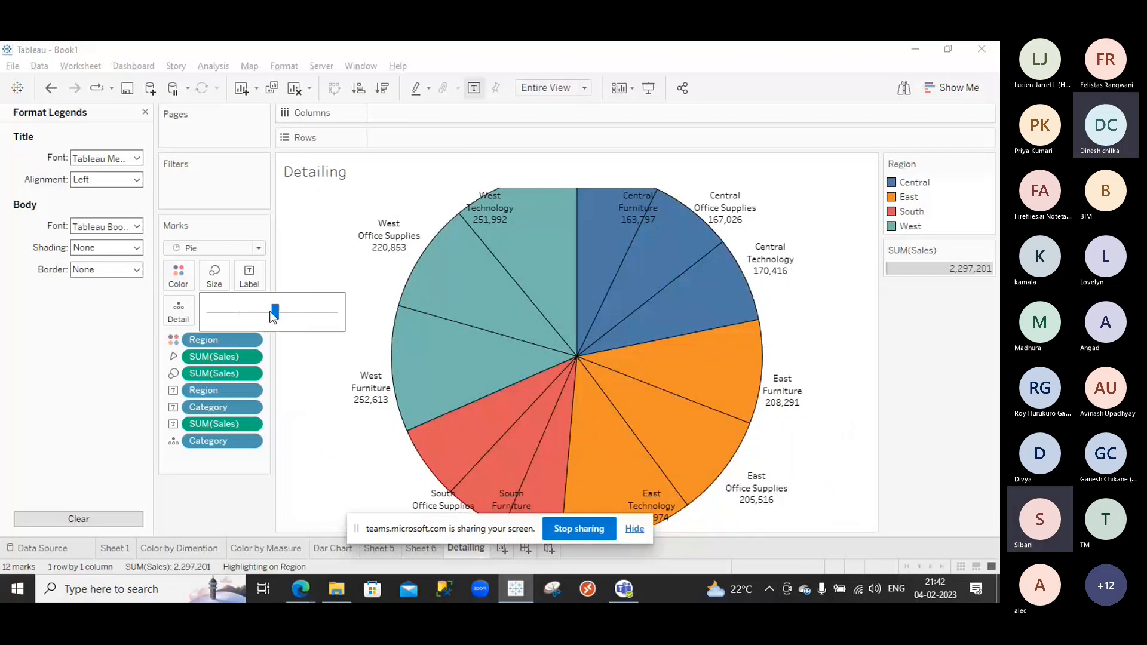
left_click_drag(273, 315, 260, 312)
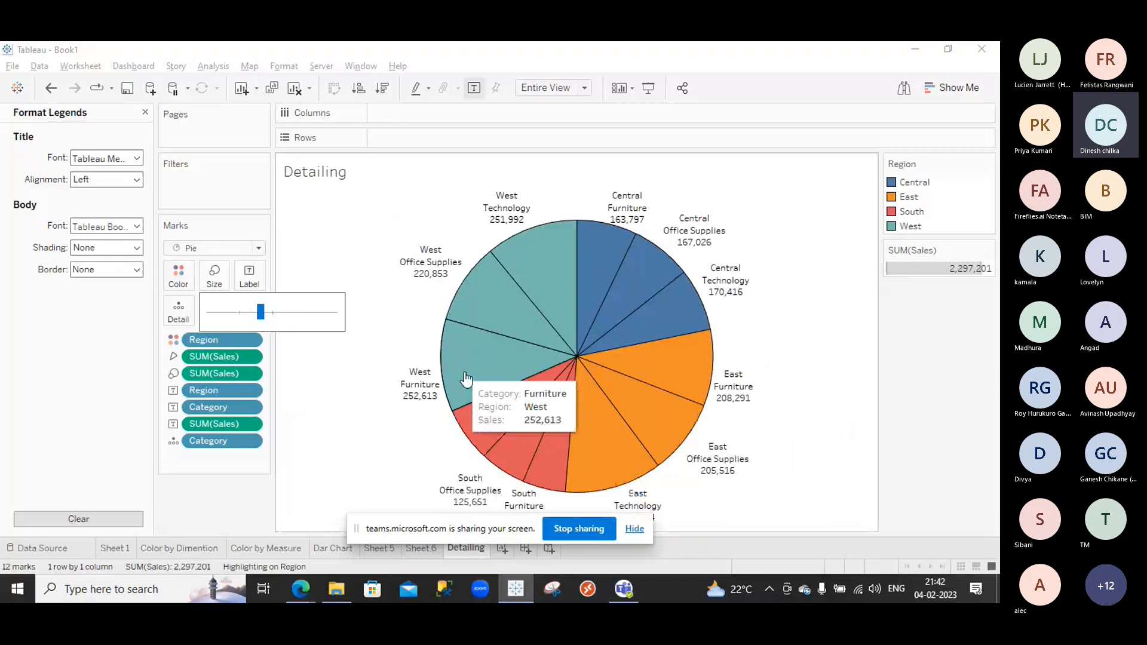
left_click(388, 424)
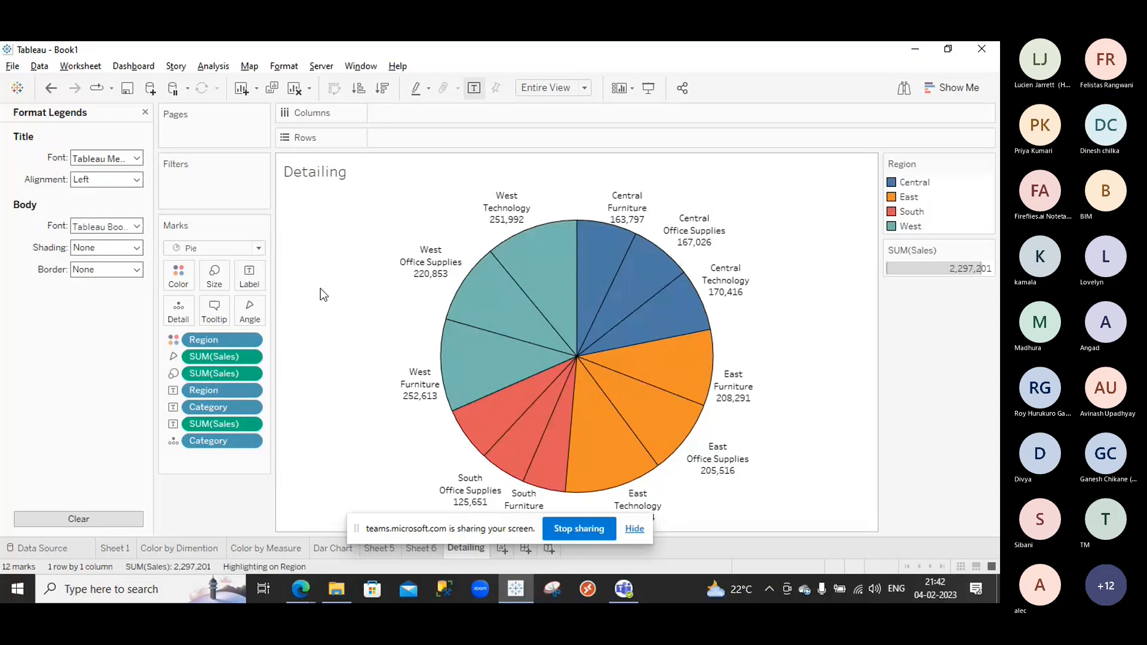
- Shrink the Detailing pie to a small circle and turn its mark labels off and back on
left_click(216, 282)
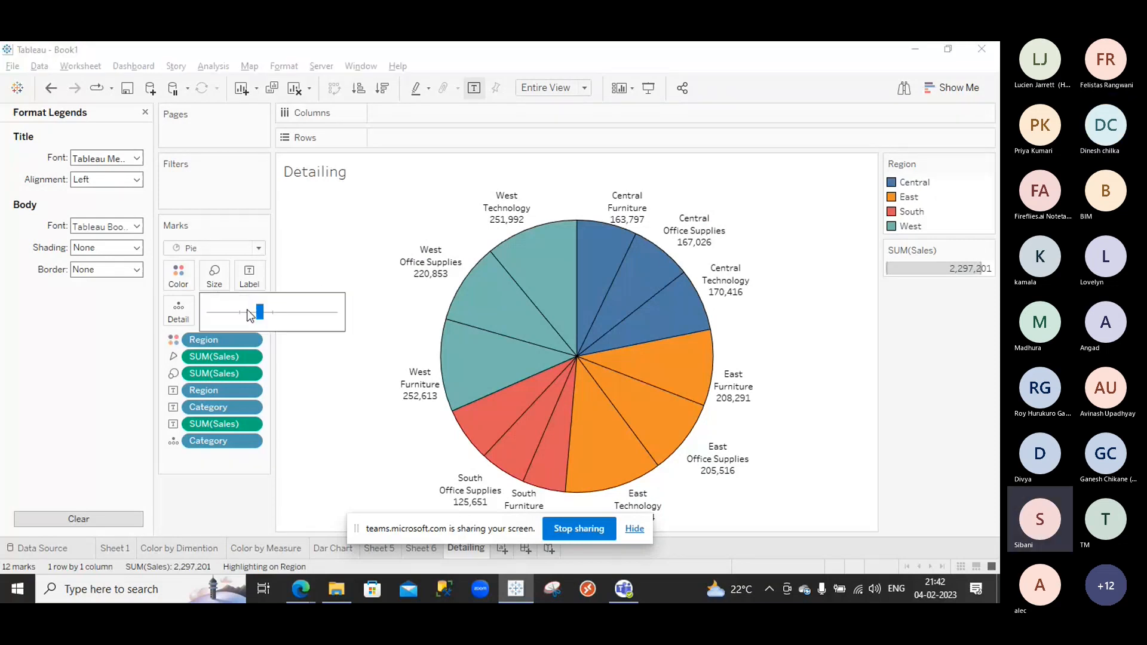
left_click_drag(249, 316, 225, 315)
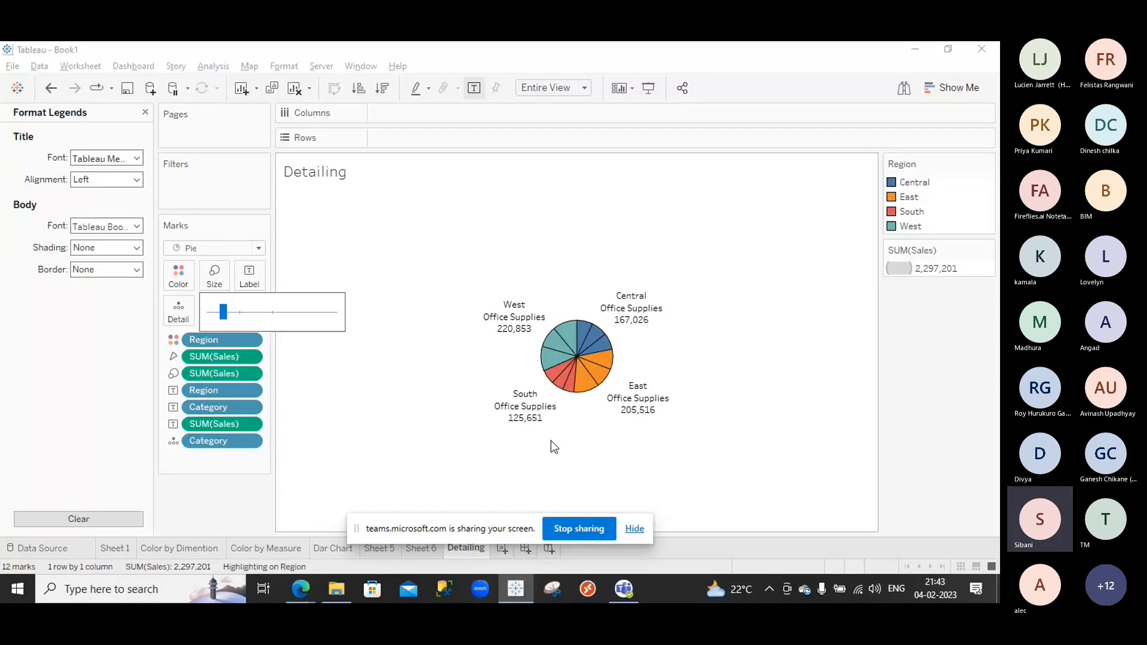
left_click(474, 89)
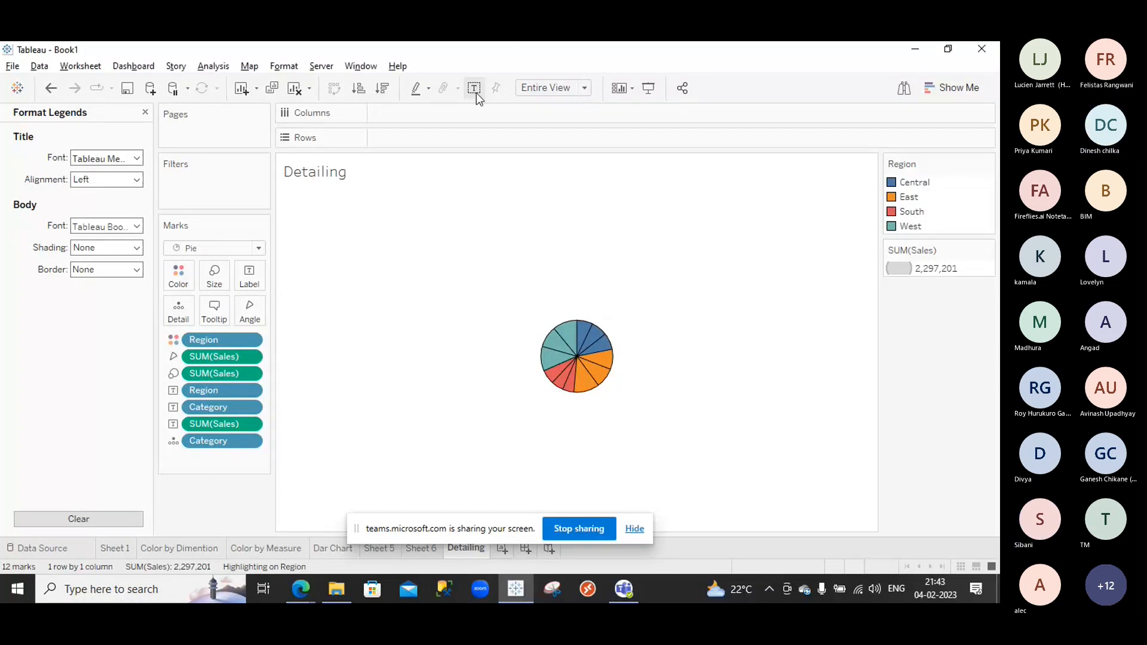
left_click(474, 89)
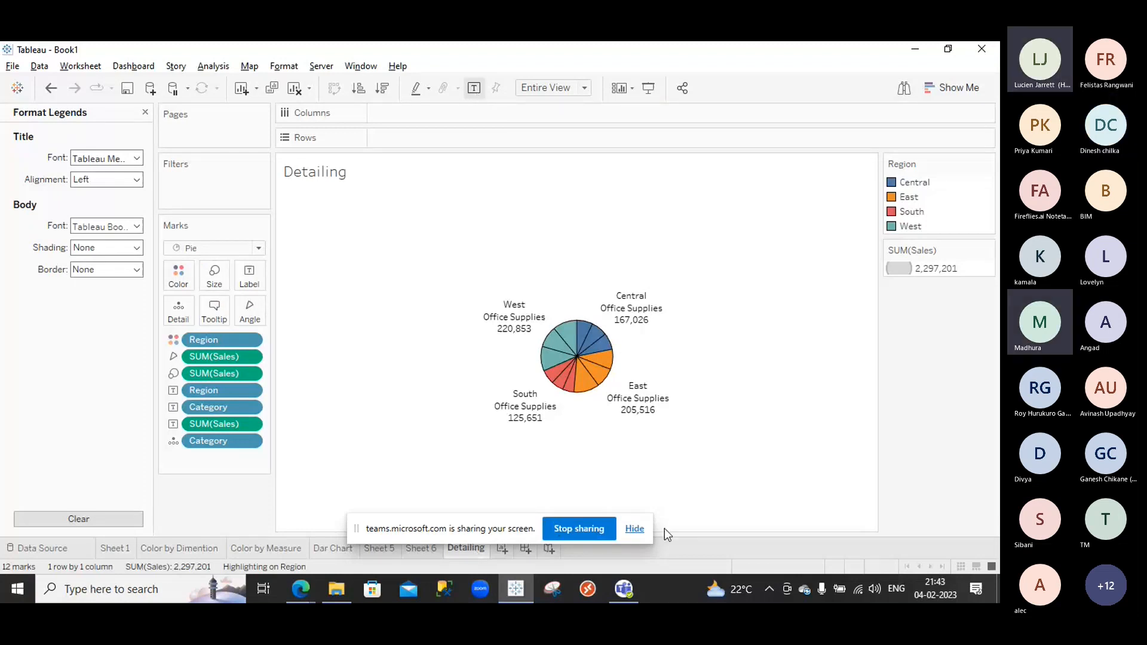
- Stop sharing the screen in the Teams meeting
left_click(586, 534)
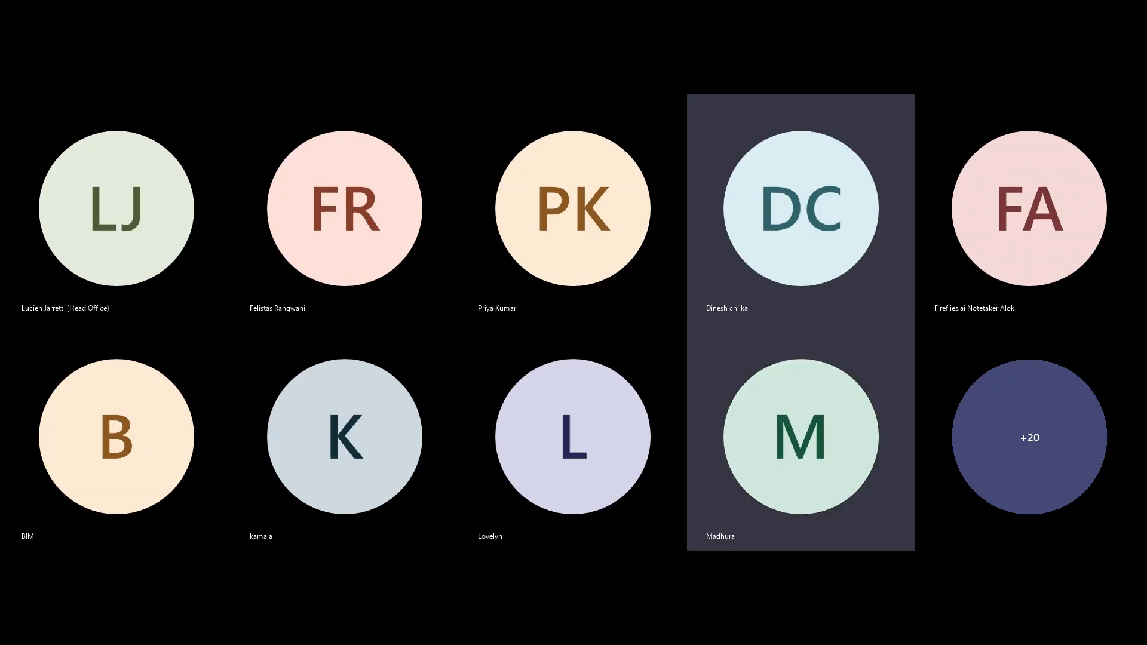
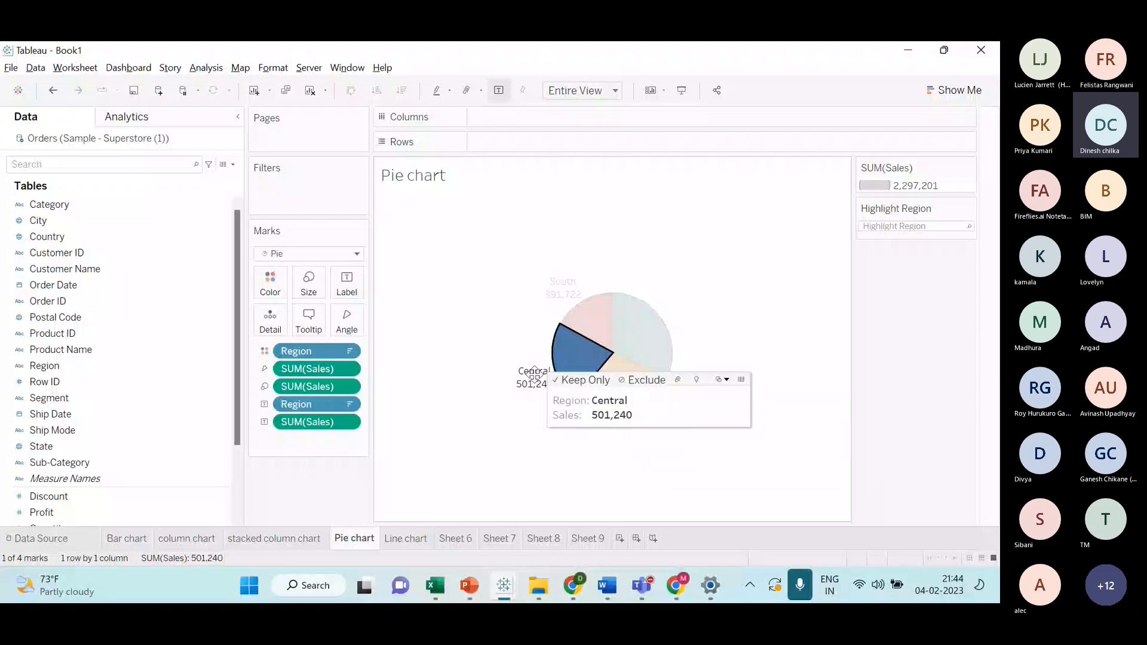
- Move the Central and South labels inside their pie slices and center the West label within its slice
left_click_drag(533, 374, 582, 359)
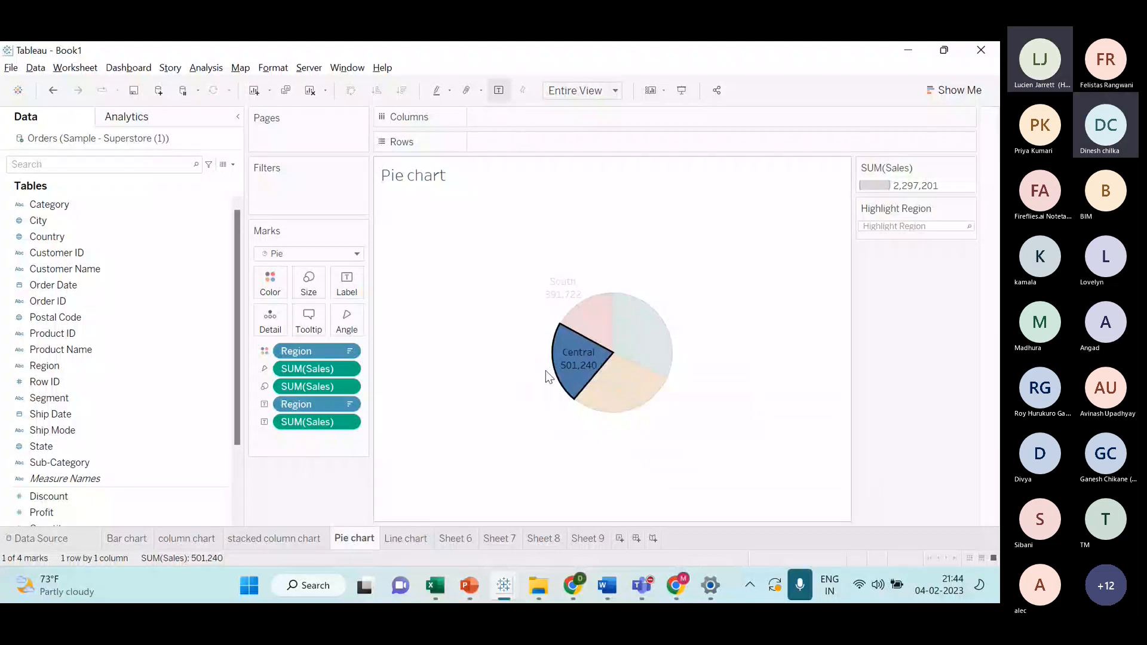
left_click(562, 285)
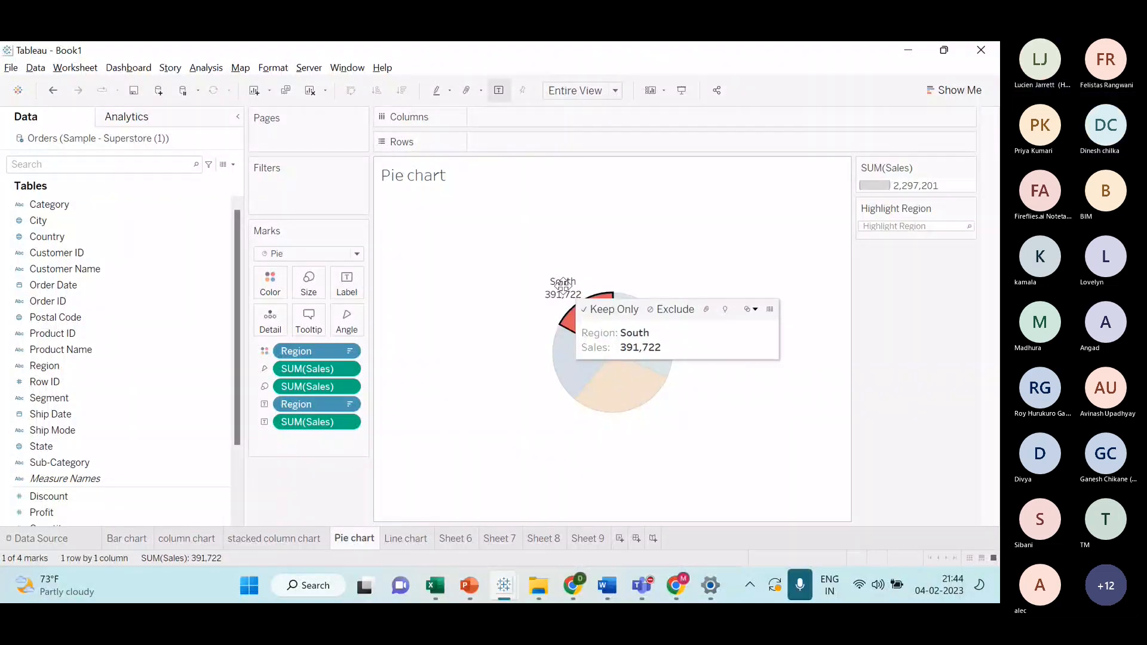
left_click_drag(563, 285, 586, 315)
left_click(675, 271)
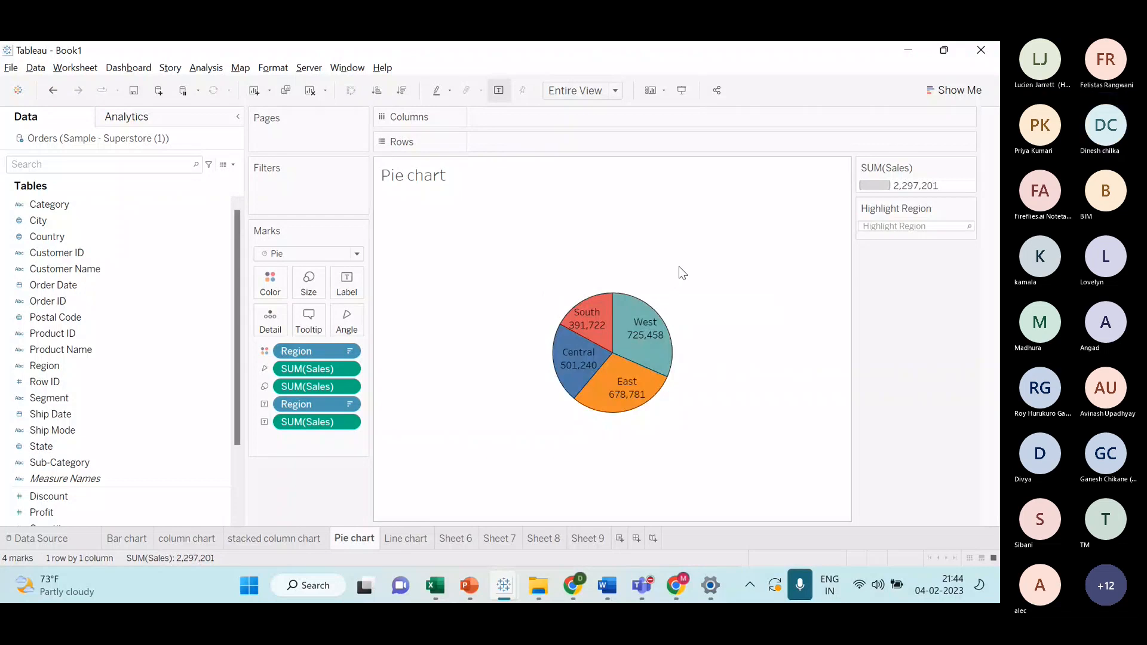
left_click(660, 322)
left_click_drag(642, 335, 641, 336)
left_click(740, 293)
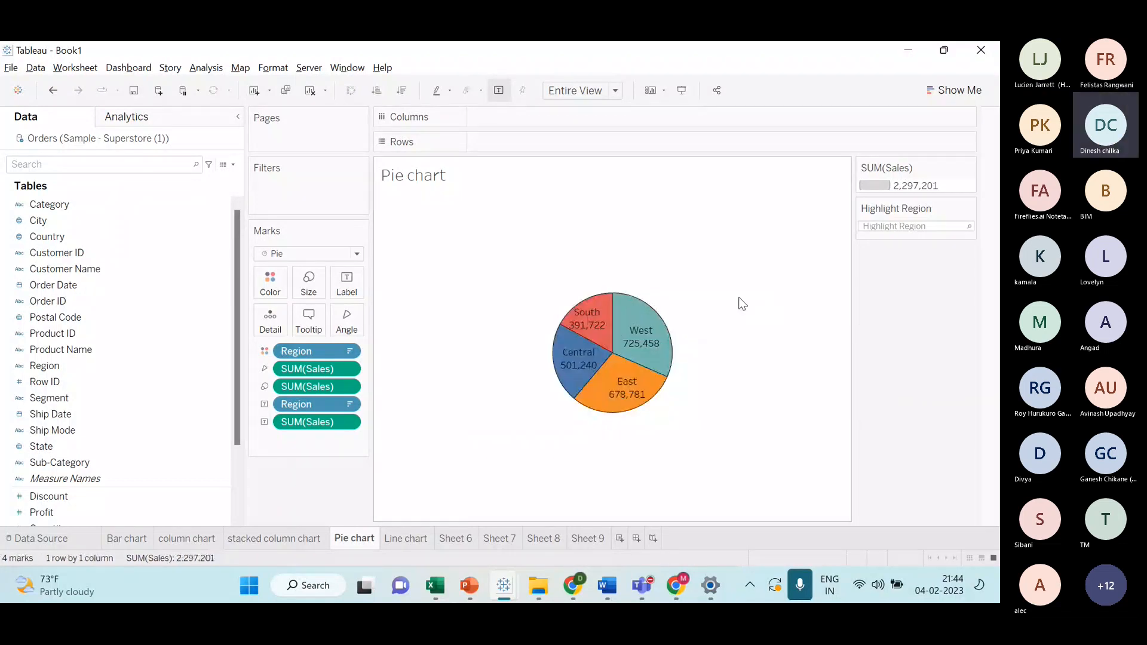
- Check the Section 3 topic list in the PowerPoint workshop deck and return to the Tableau pie chart
key("alt+Tab")
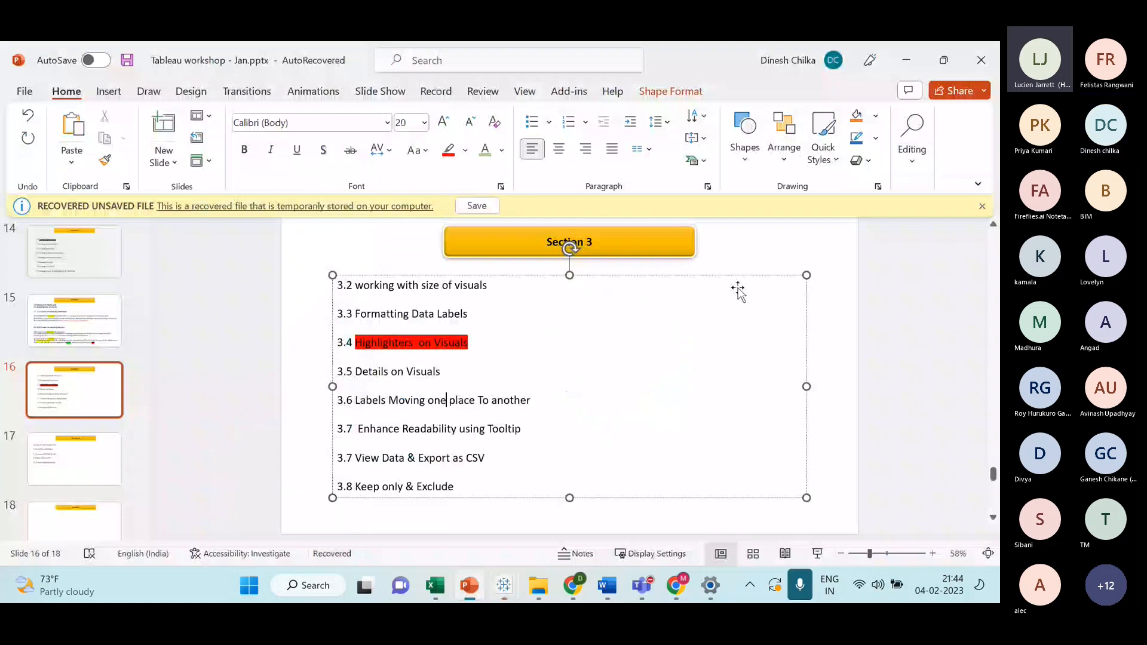
key("alt+Tab")
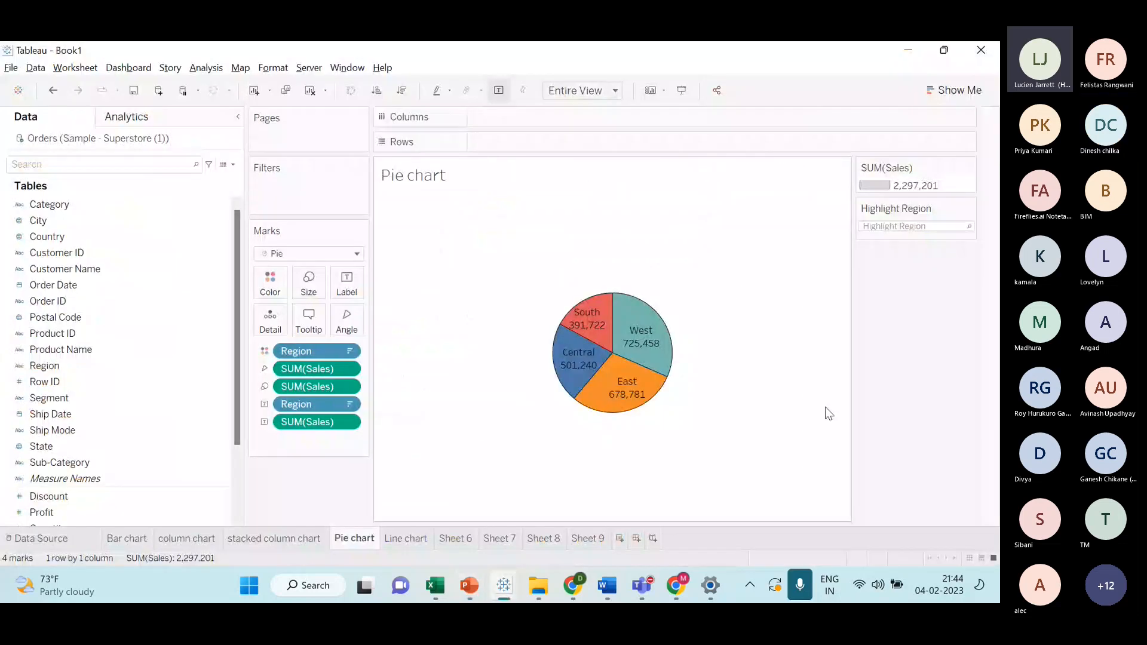
mouse_move(648, 370)
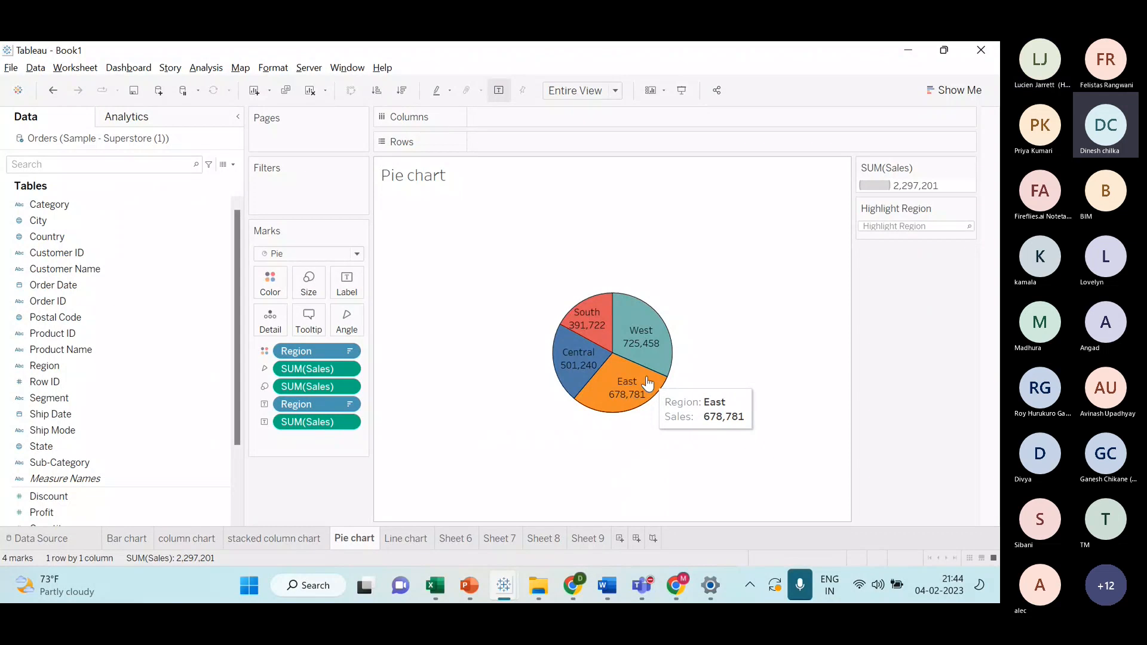
- Move all four labels off the pie: West and Central to its upper right, South to its left, East below it
left_click(639, 339)
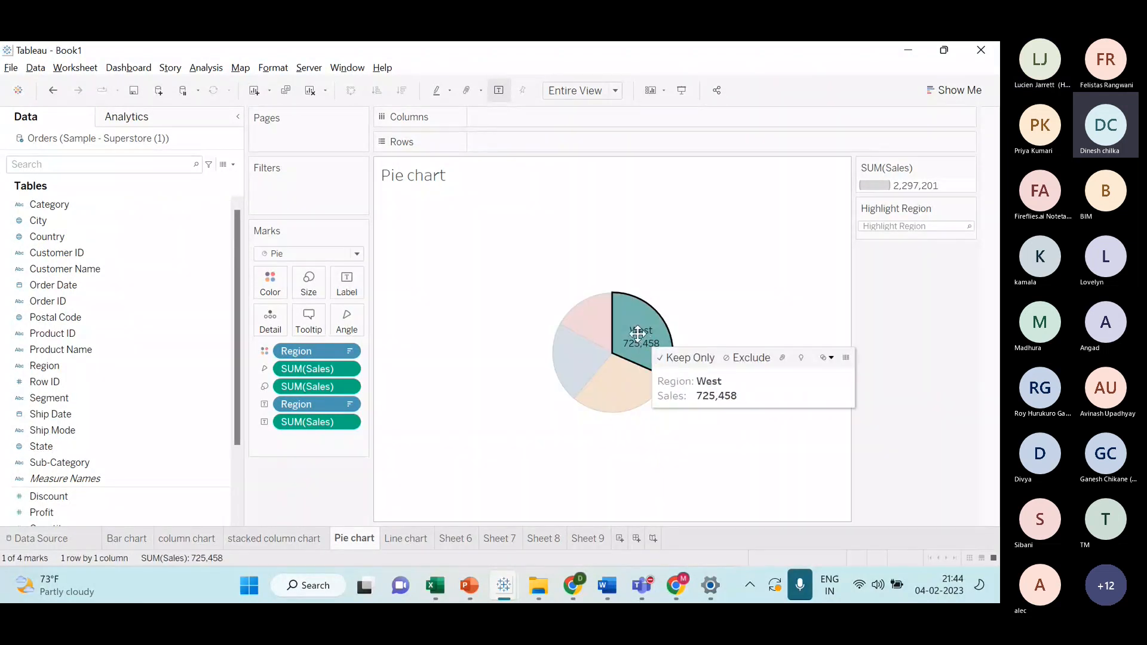
left_click_drag(638, 335, 750, 262)
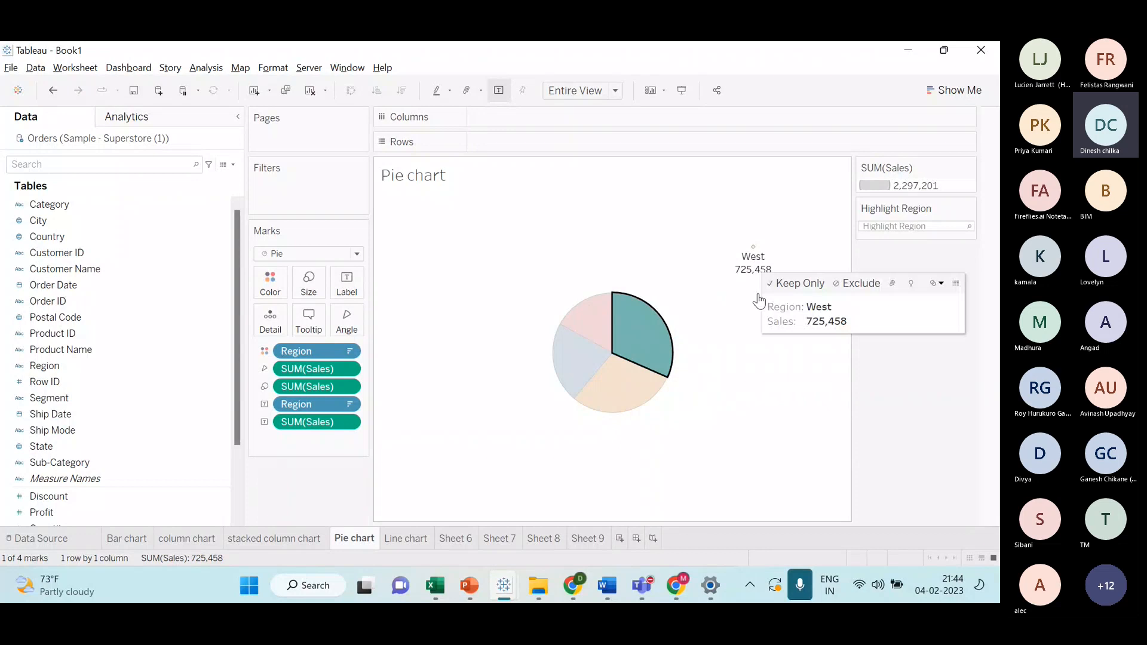
left_click(758, 300)
left_click(574, 335)
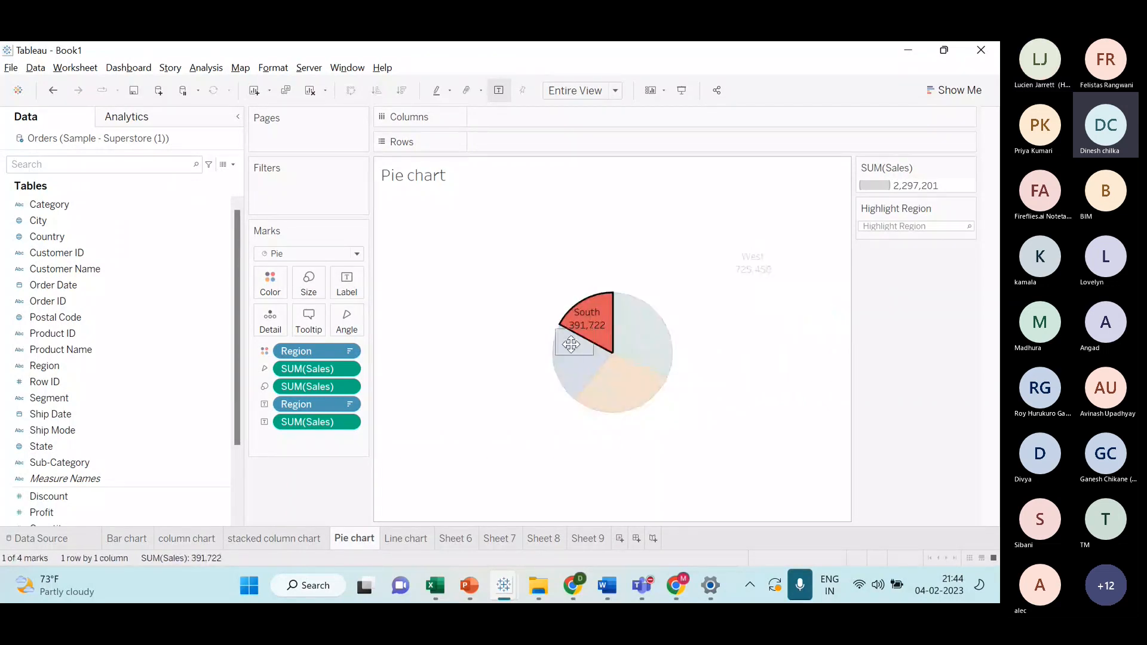
left_click_drag(571, 344, 424, 371)
left_click(566, 420)
left_click_drag(576, 358, 741, 196)
left_click(617, 383)
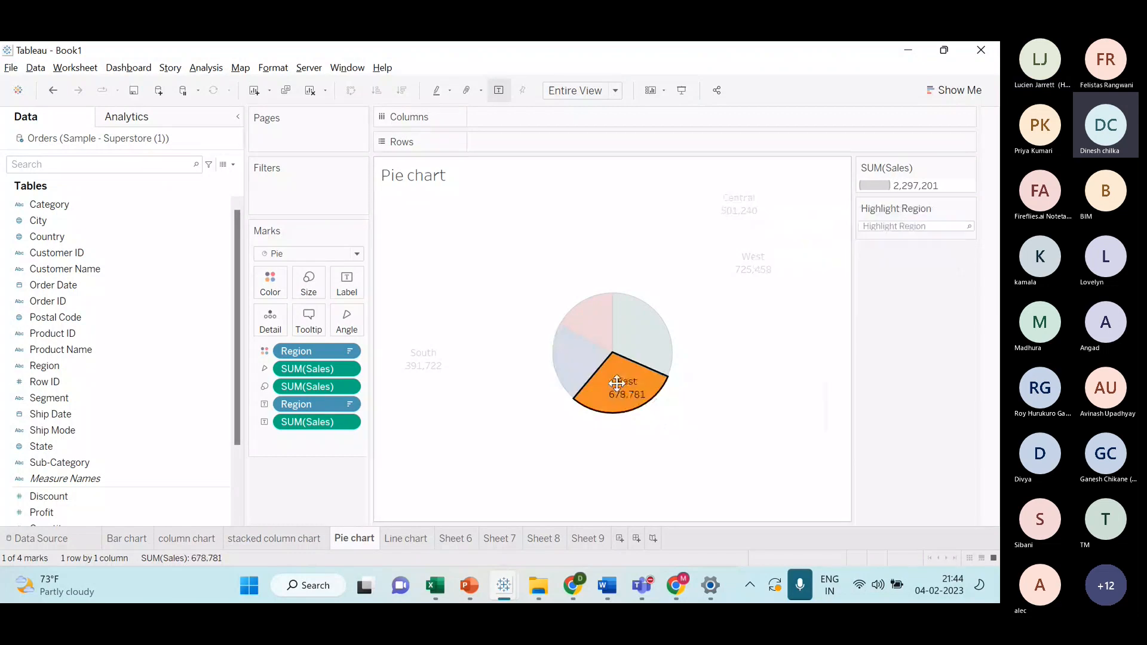
left_click_drag(617, 383, 537, 467)
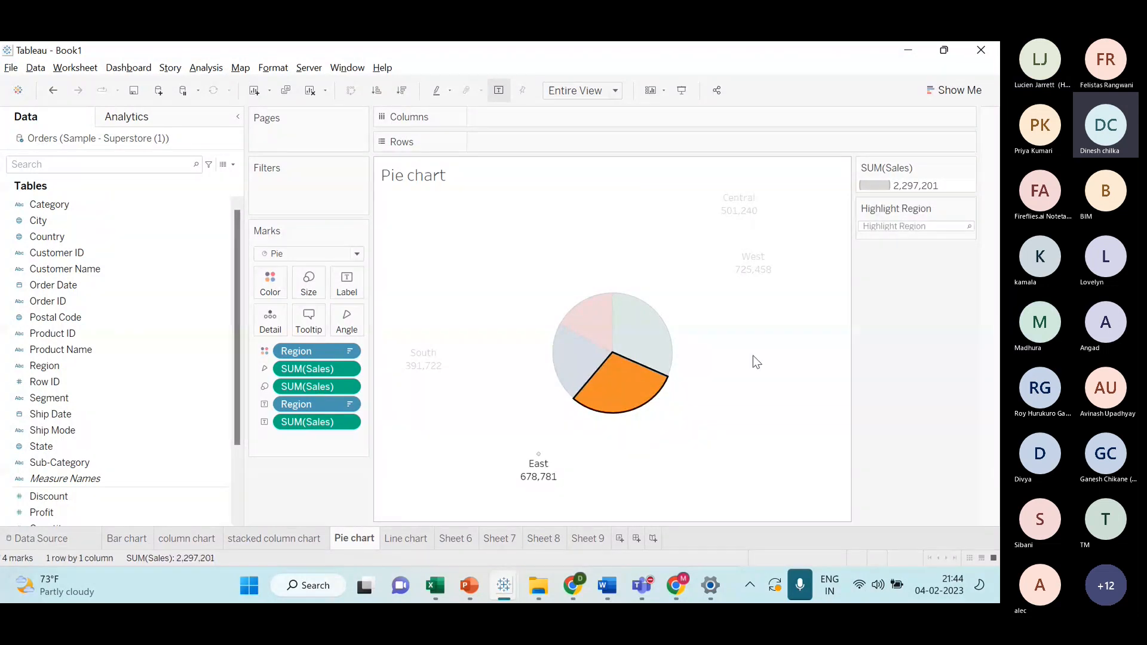
left_click(607, 484)
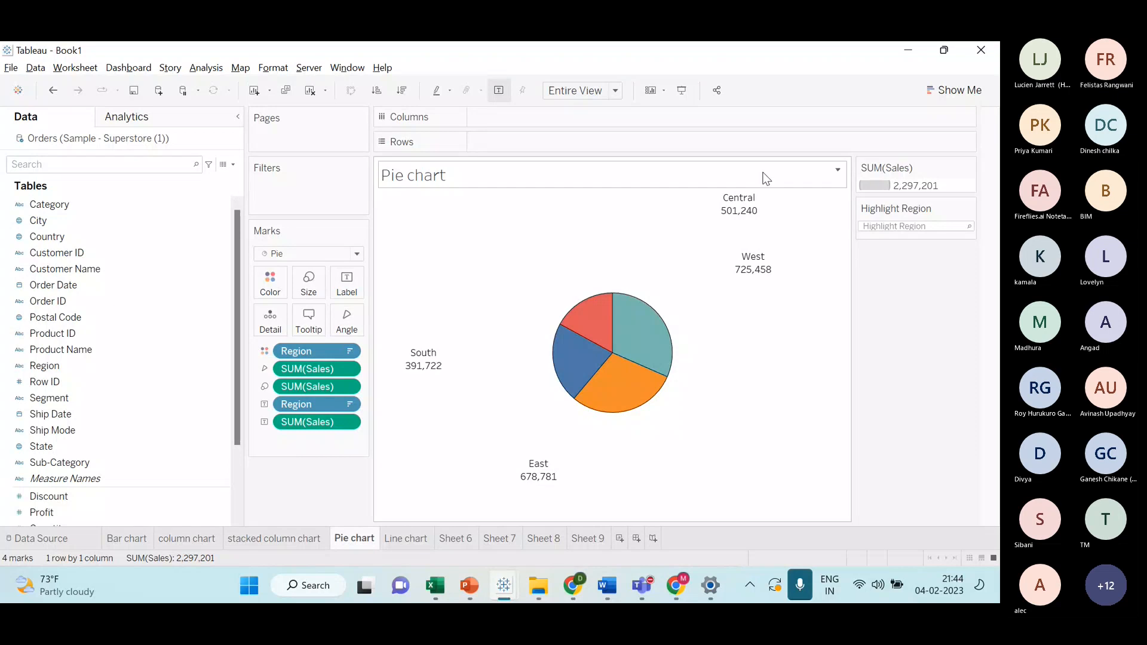
- Stack the Central and West labels at the chart area's upper right edge, with Central above West
left_click(741, 203)
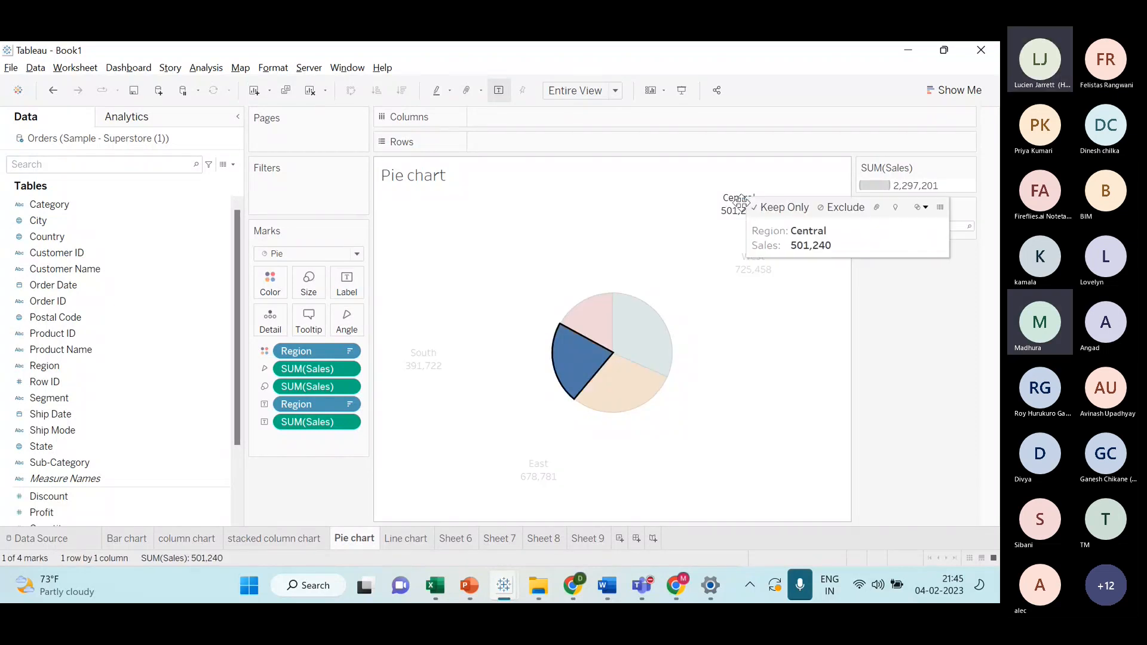
left_click_drag(740, 203, 827, 203)
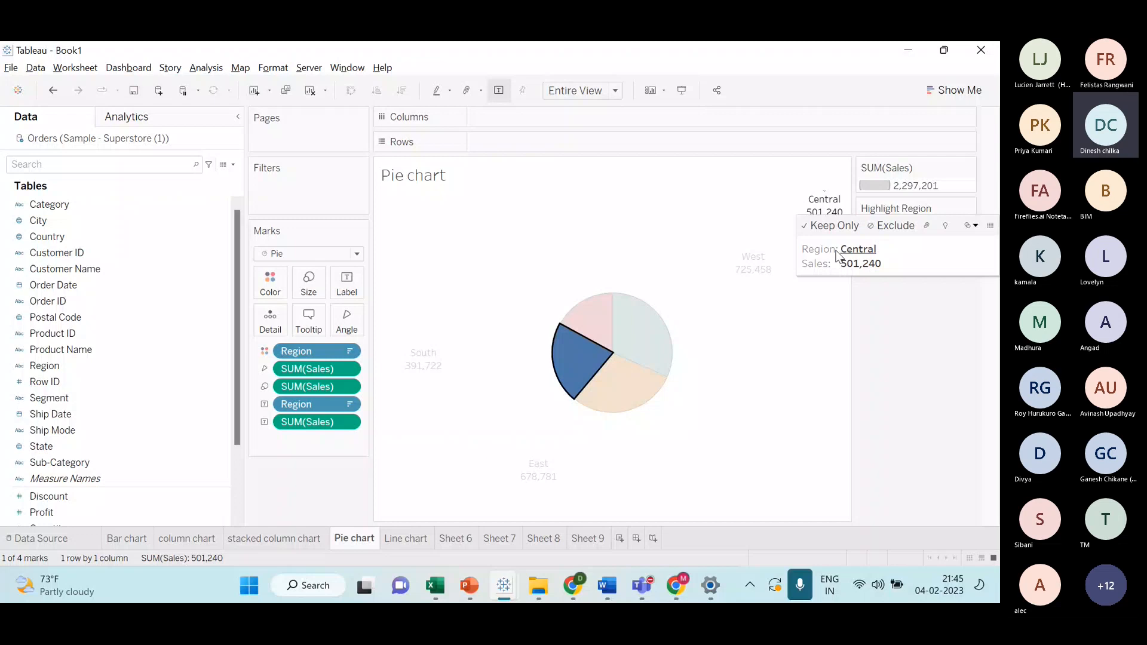
left_click(772, 313)
left_click(748, 274)
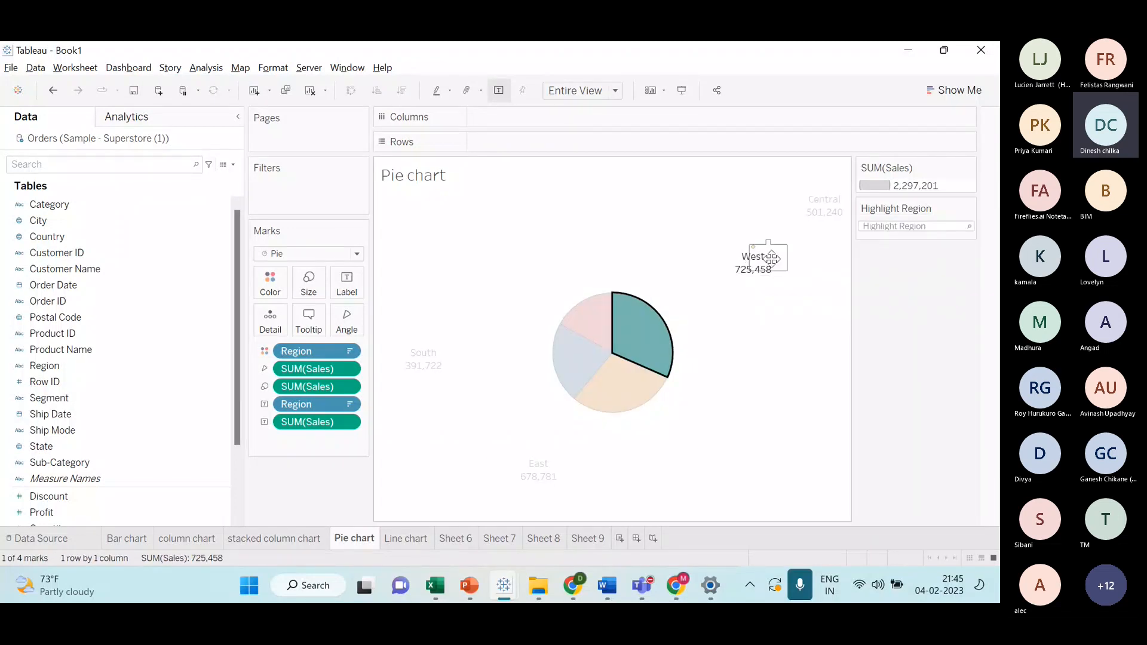
left_click_drag(772, 258, 844, 237)
left_click(801, 295)
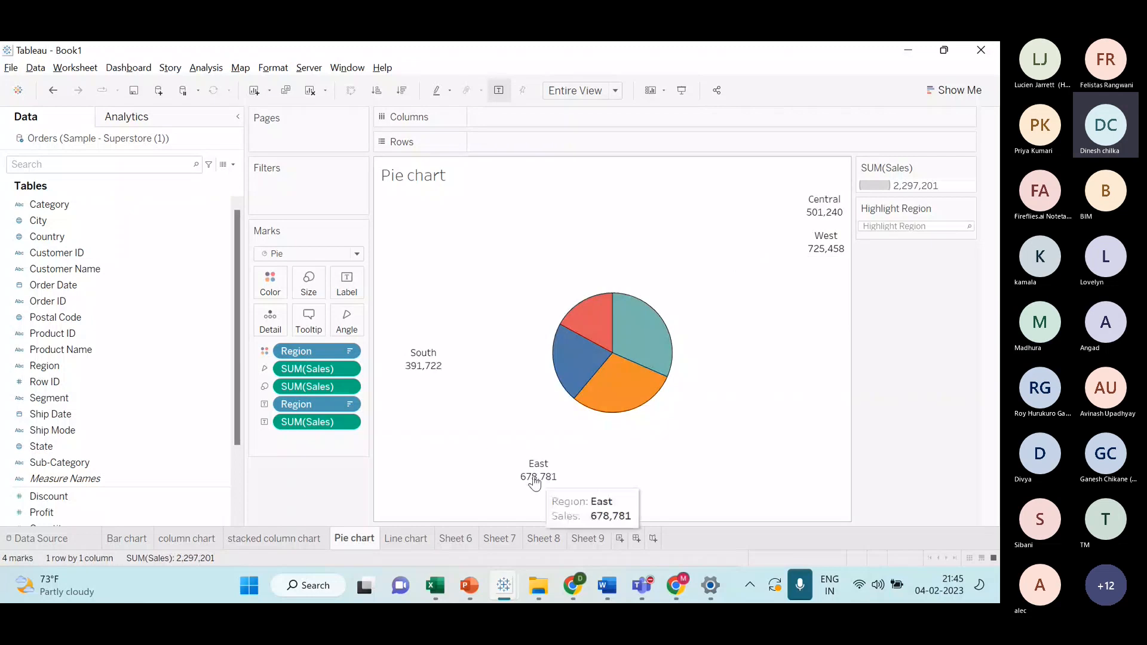
- Line up the East and South labels beneath the West label along the chart area's right edge and select South
left_click(536, 475)
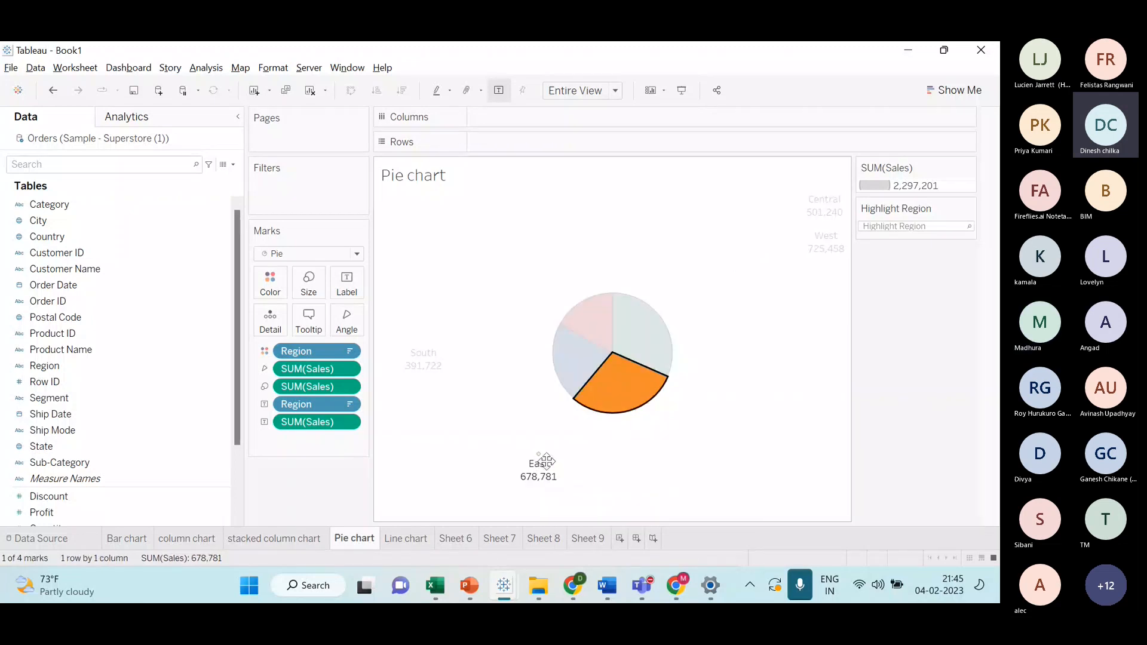
mouse_move(544, 464)
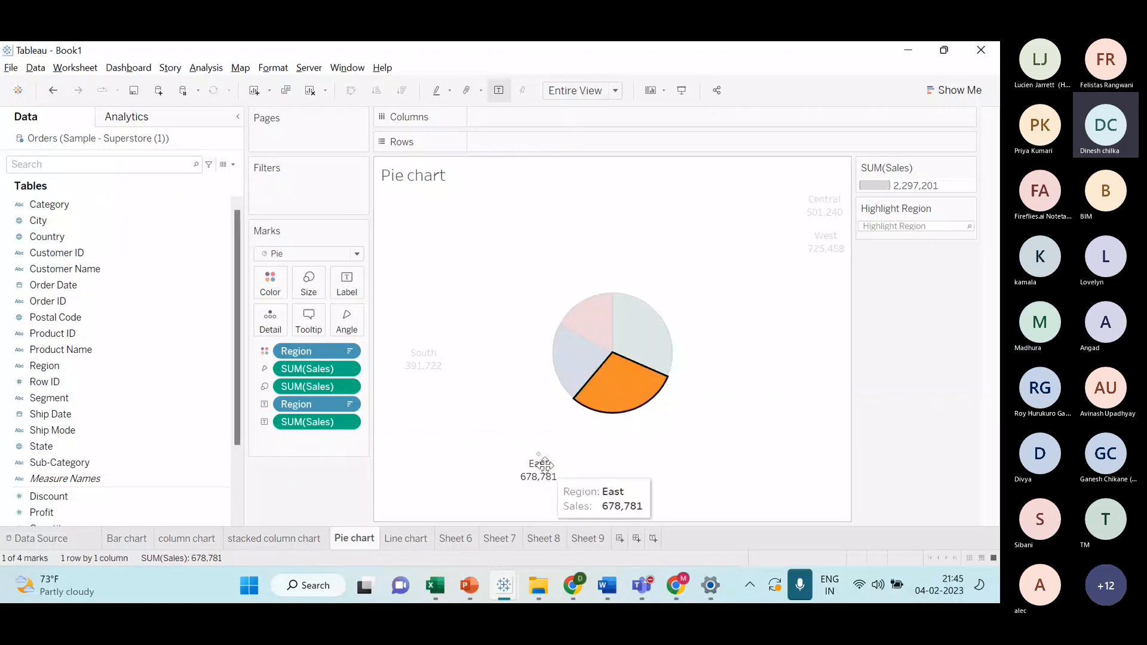
left_click_drag(538, 470, 848, 281)
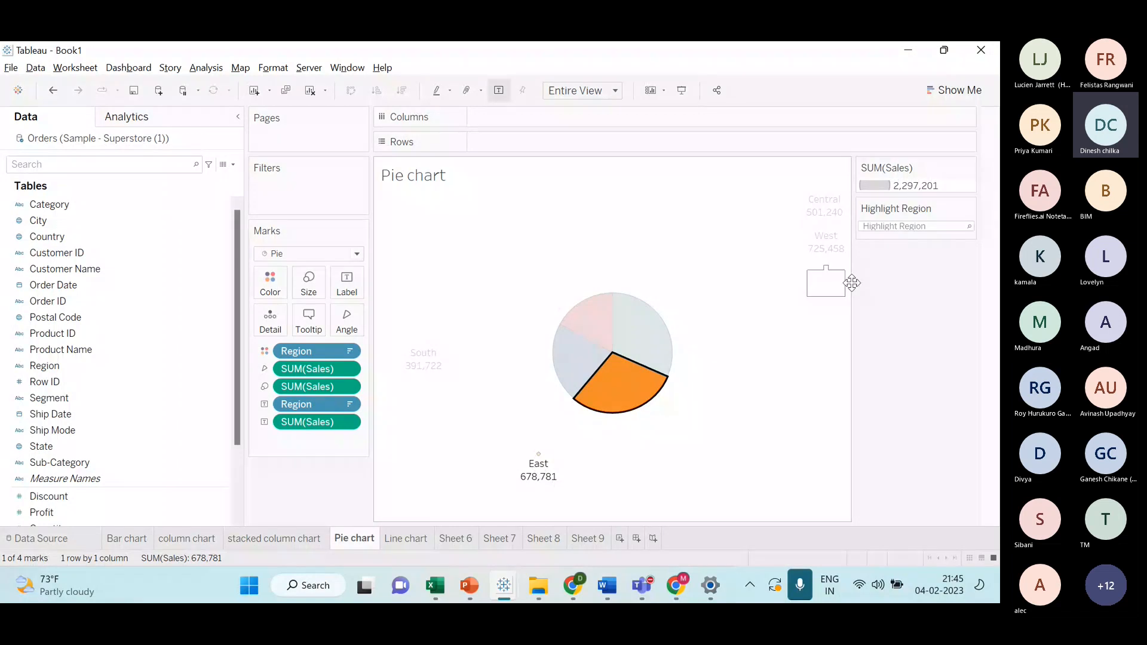
left_click_drag(412, 360, 829, 325)
left_click(765, 333)
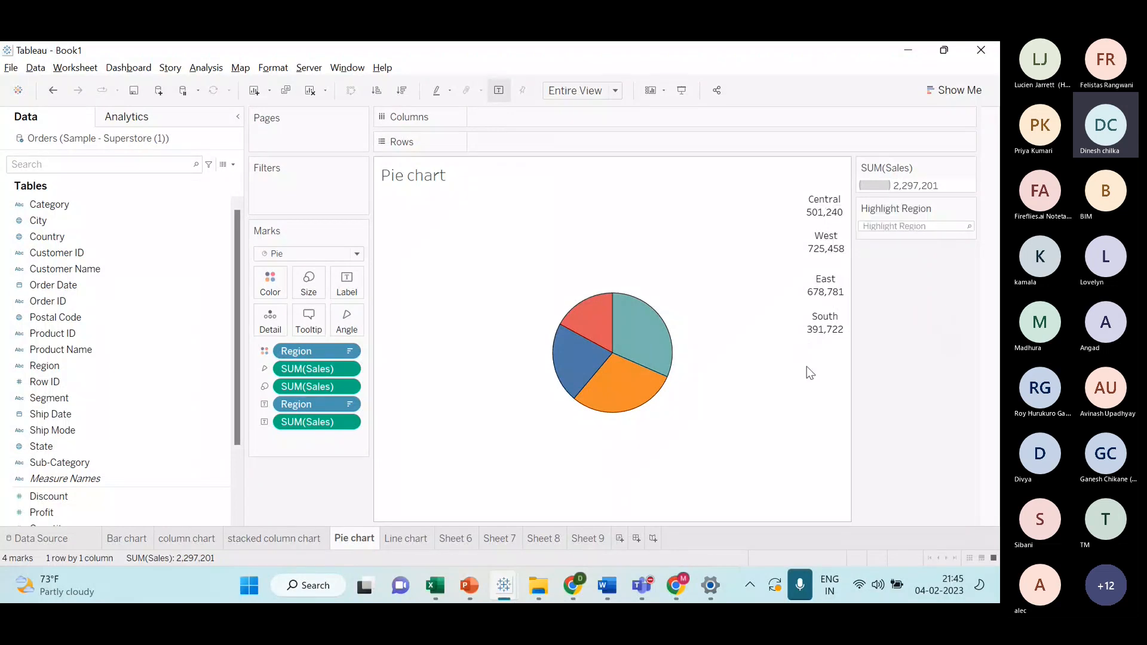
left_click(825, 324)
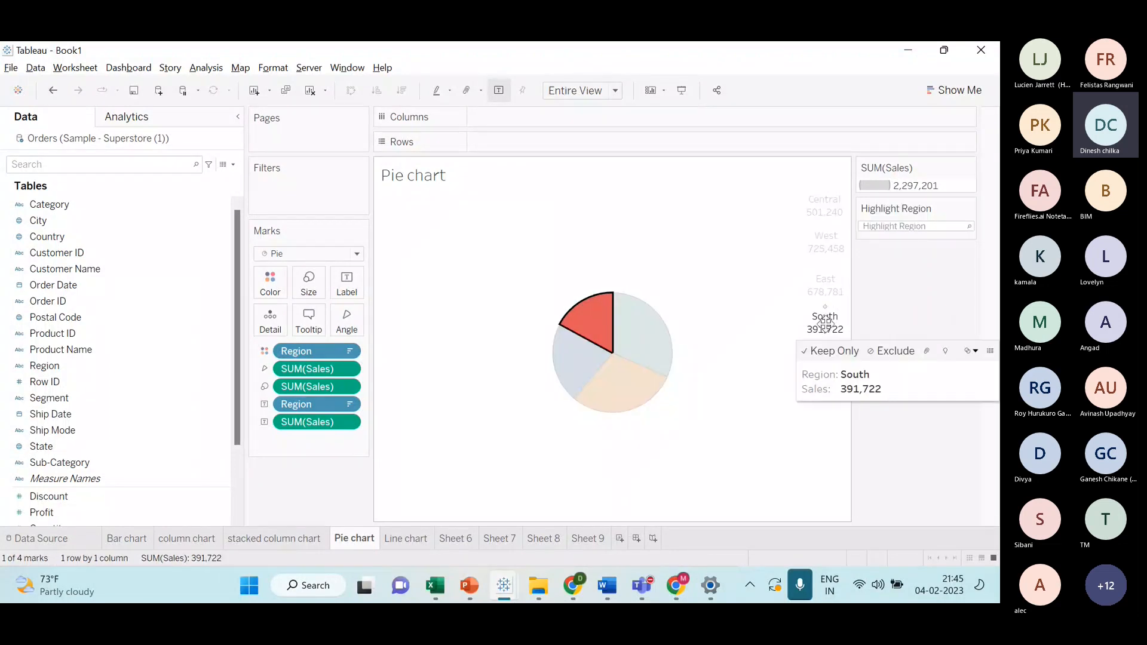
- Move the South label onto the teal slice and the East label onto the orange slice, and select the West mark
left_click_drag(825, 323, 643, 336)
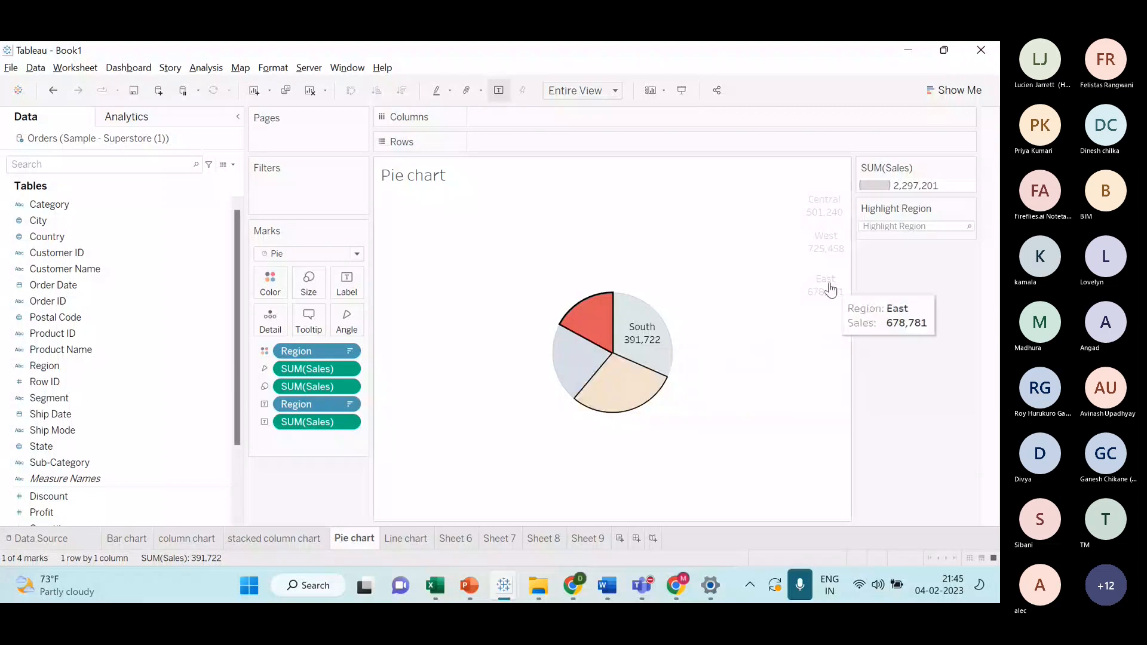
left_click(830, 289)
left_click(831, 247)
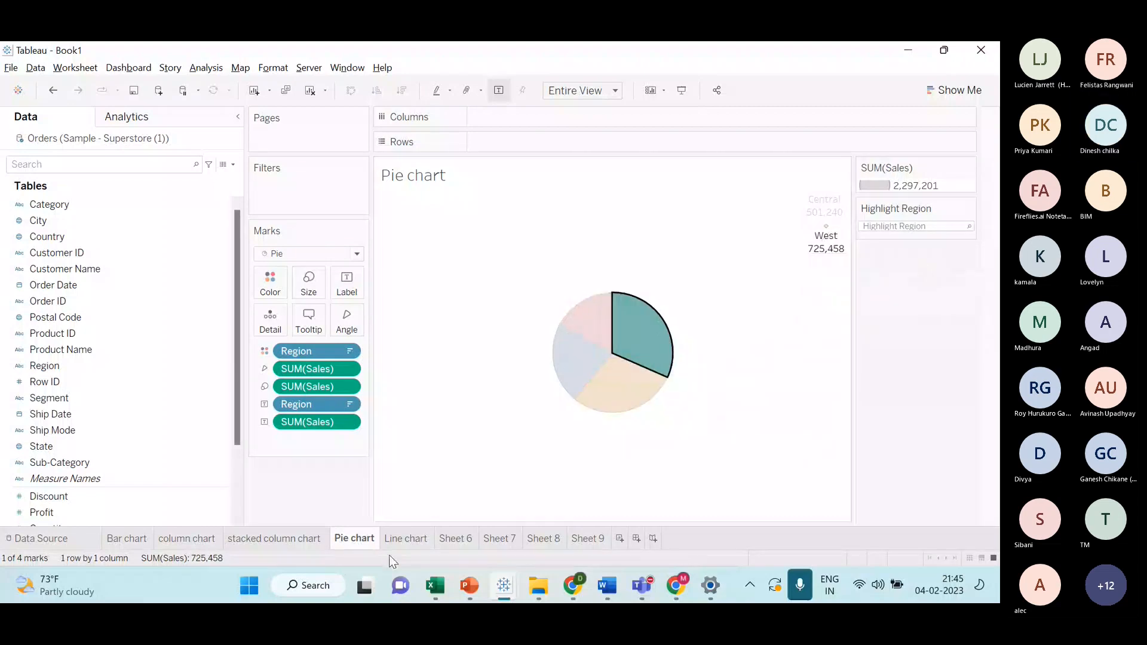
- Look through the stacked column and bar chart sheets, inspect the Technology bar's label, and return to the pie chart
left_click(303, 541)
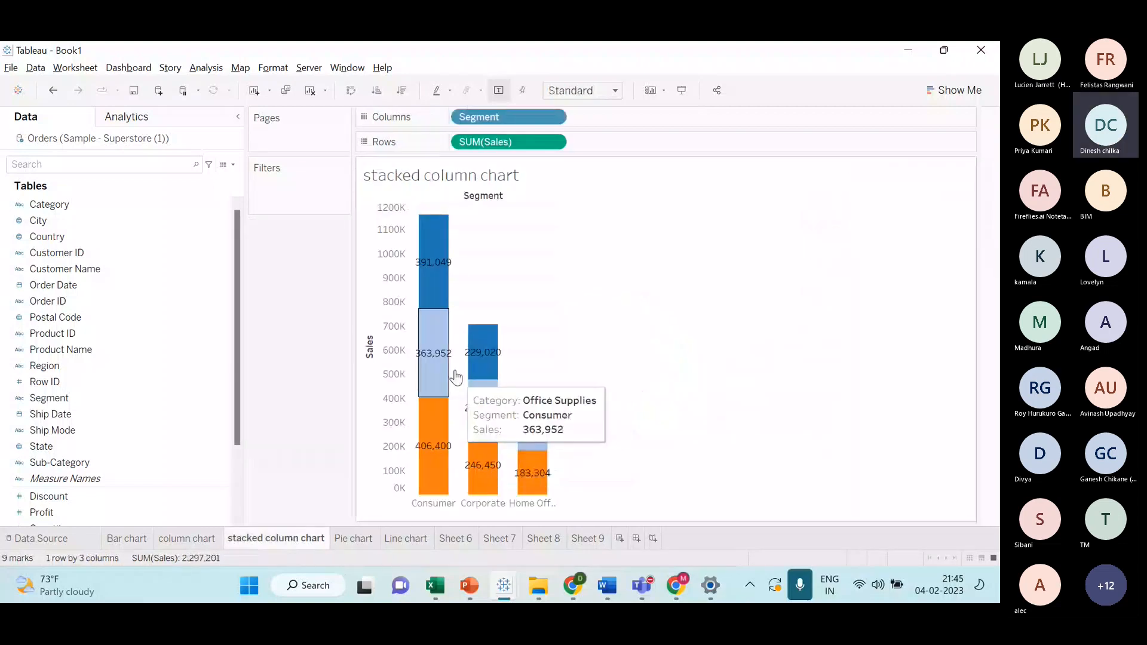
left_click(354, 539)
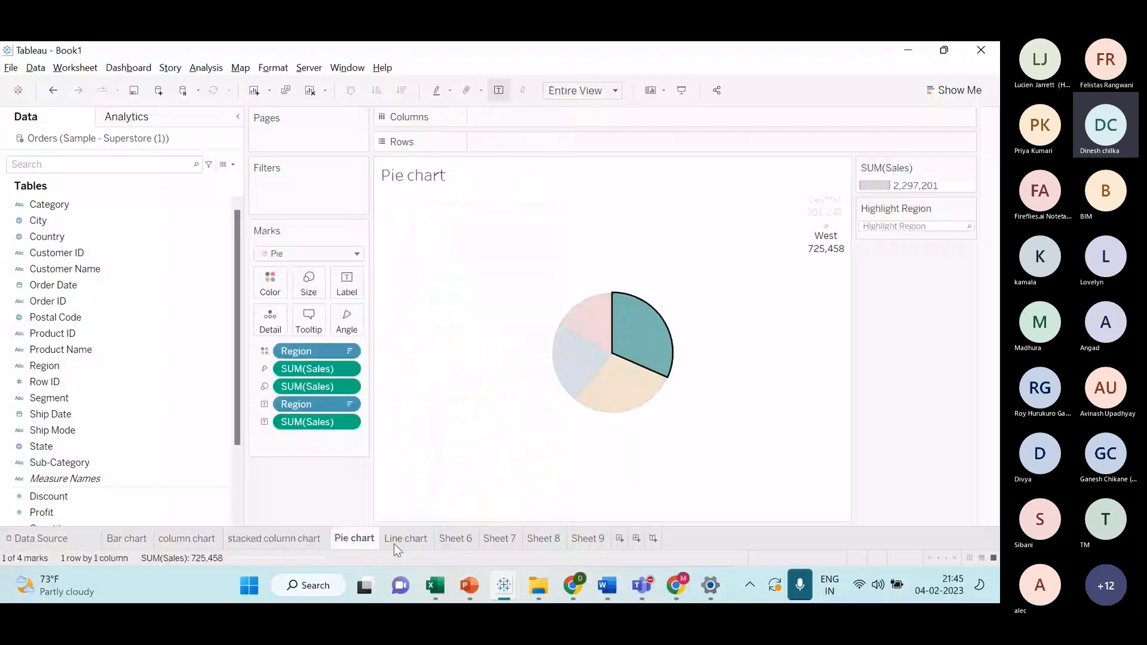
left_click(393, 541)
left_click(127, 538)
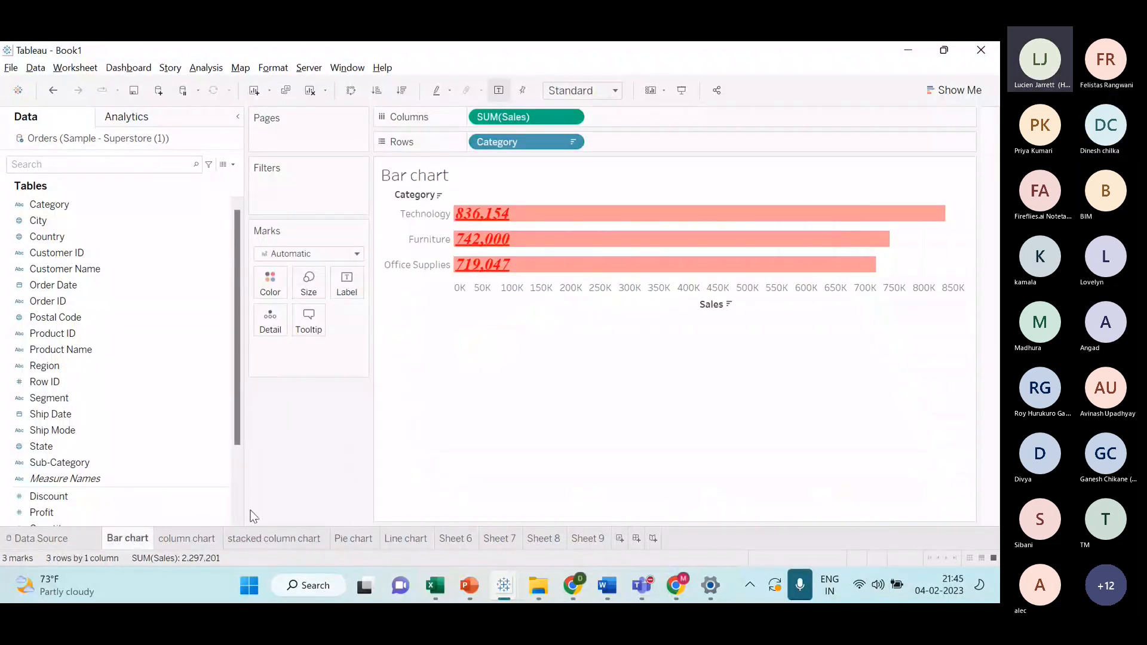
mouse_move(492, 219)
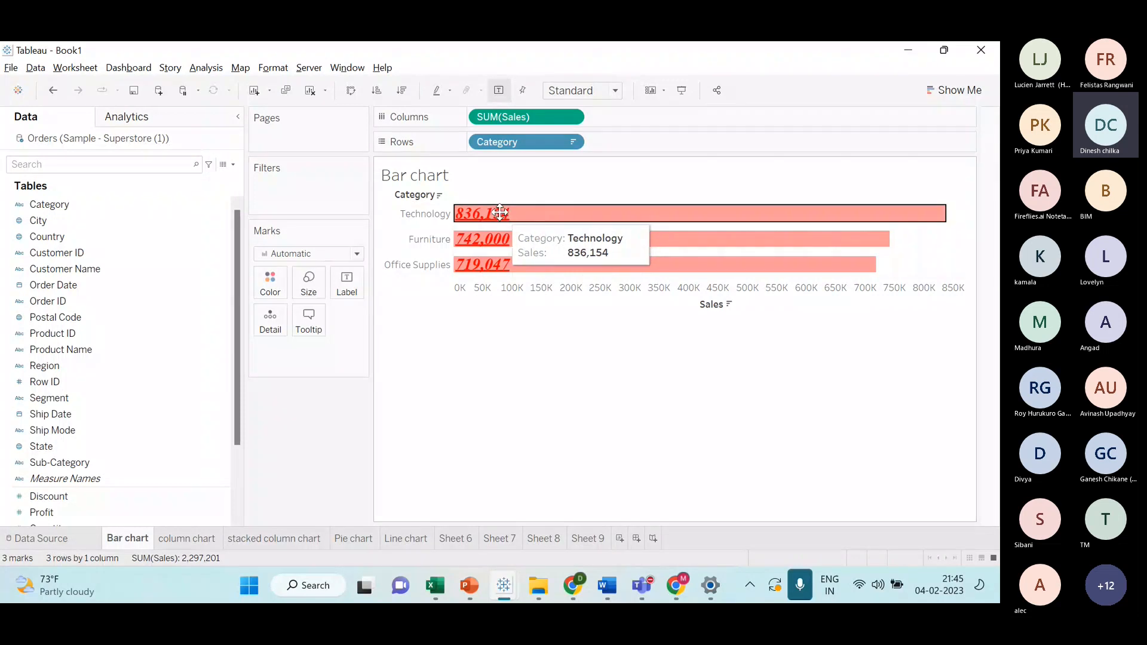
left_click(500, 213)
left_click(508, 303)
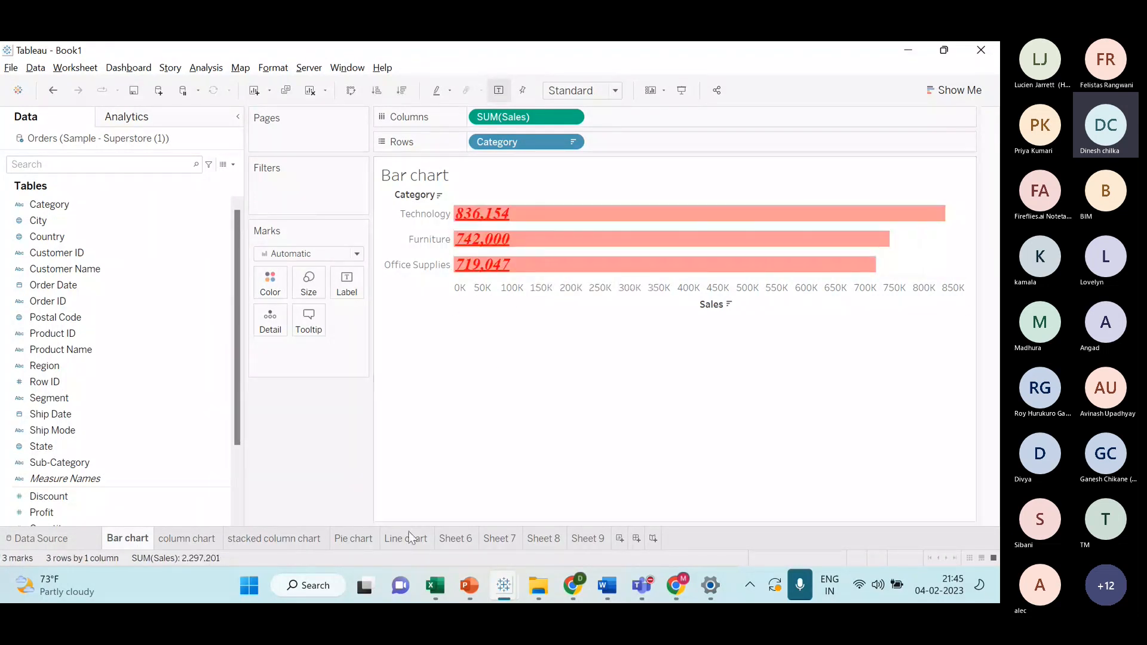
left_click(401, 538)
left_click(353, 538)
left_click(842, 372)
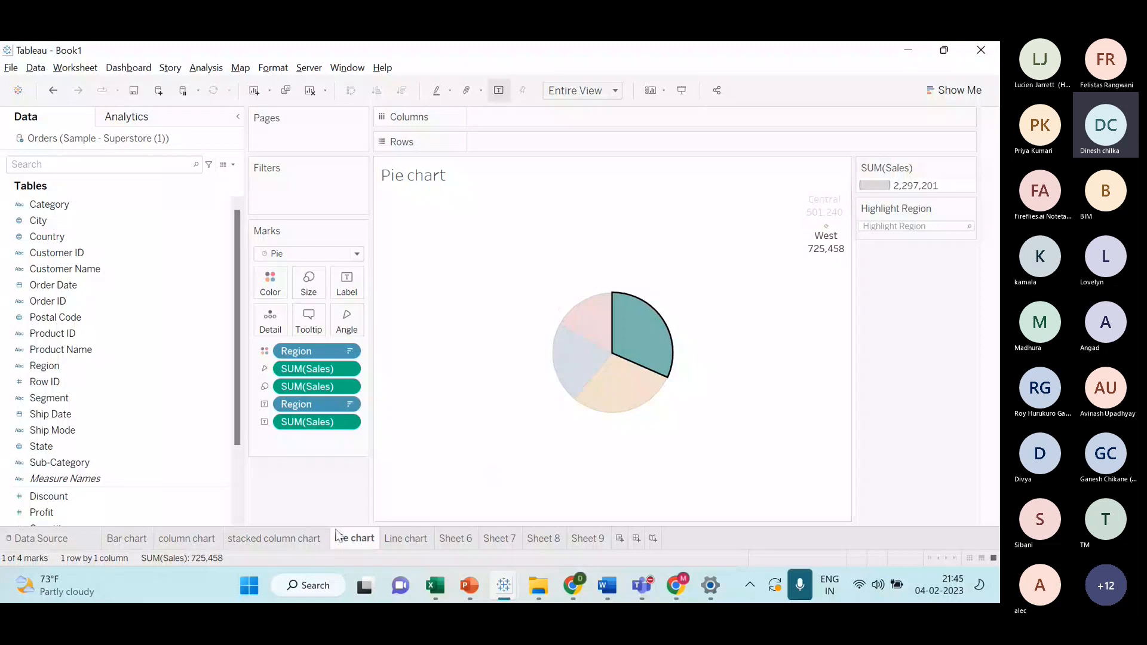
- On the stacked column chart, move the Corporate and Home Office Furniture labels above the Home Office column, with the Corporate one on top
left_click(292, 539)
left_click(489, 351)
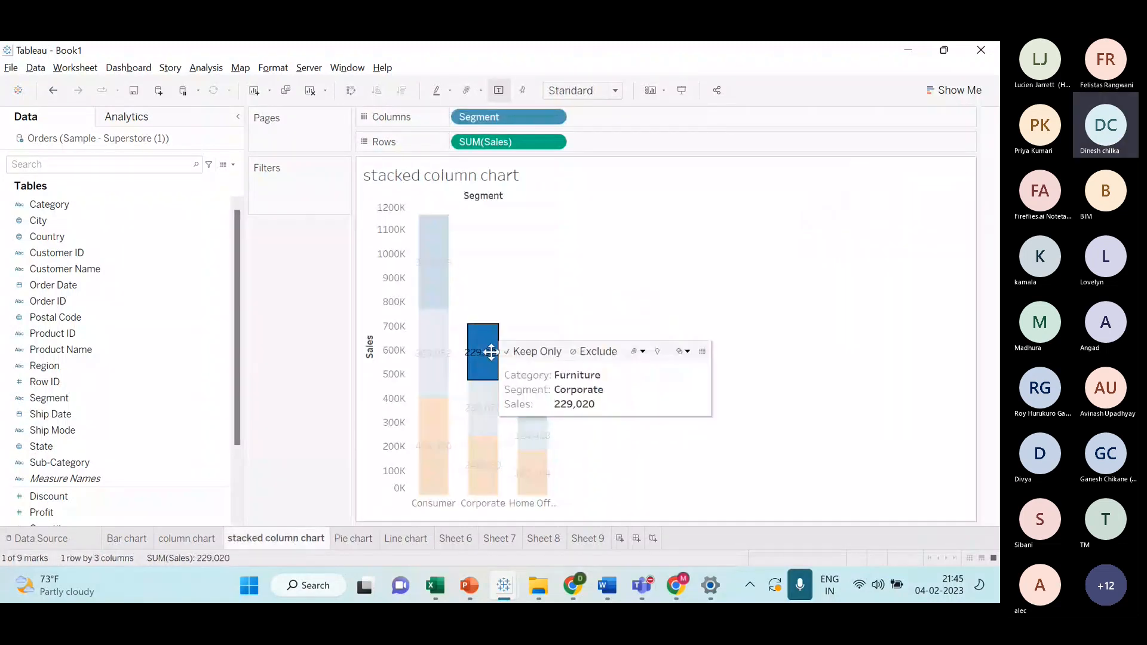
left_click_drag(490, 352, 544, 315)
left_click(589, 406)
left_click(537, 412)
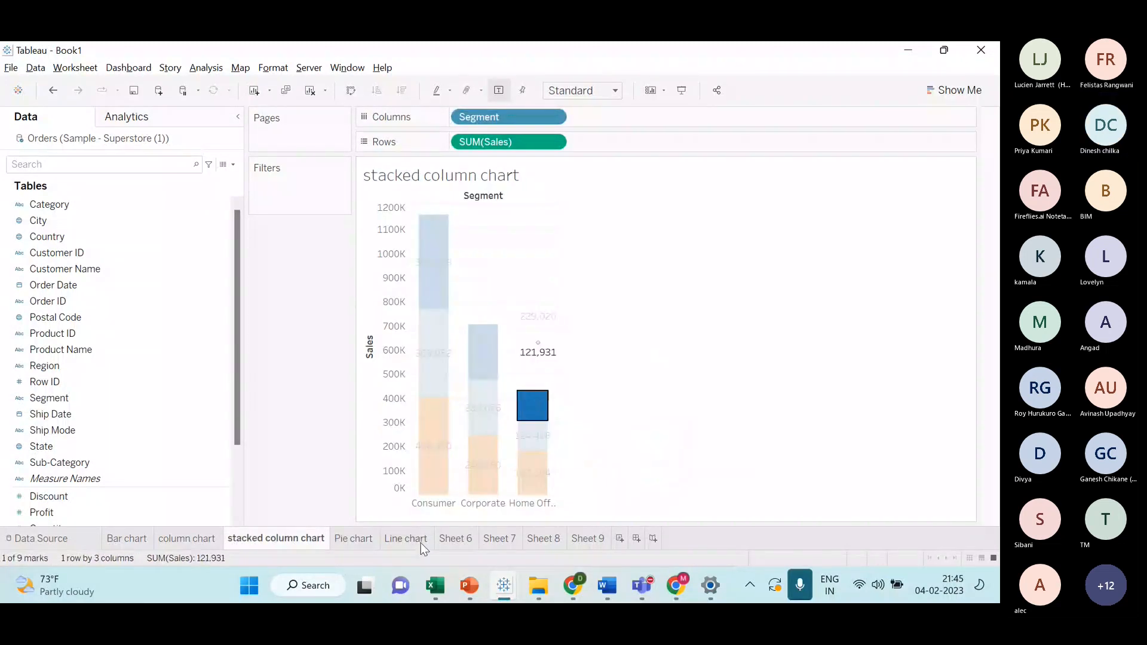
- On the pie chart, move the West label onto the red slice and the Central label onto the blue slice
left_click(353, 538)
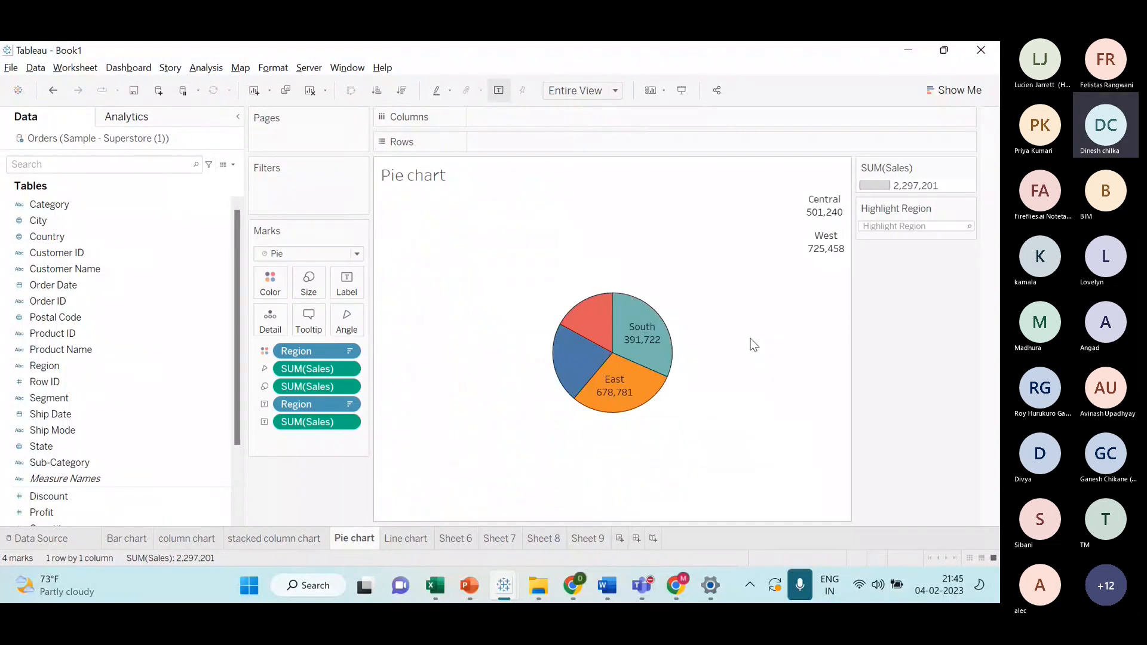
left_click(832, 234)
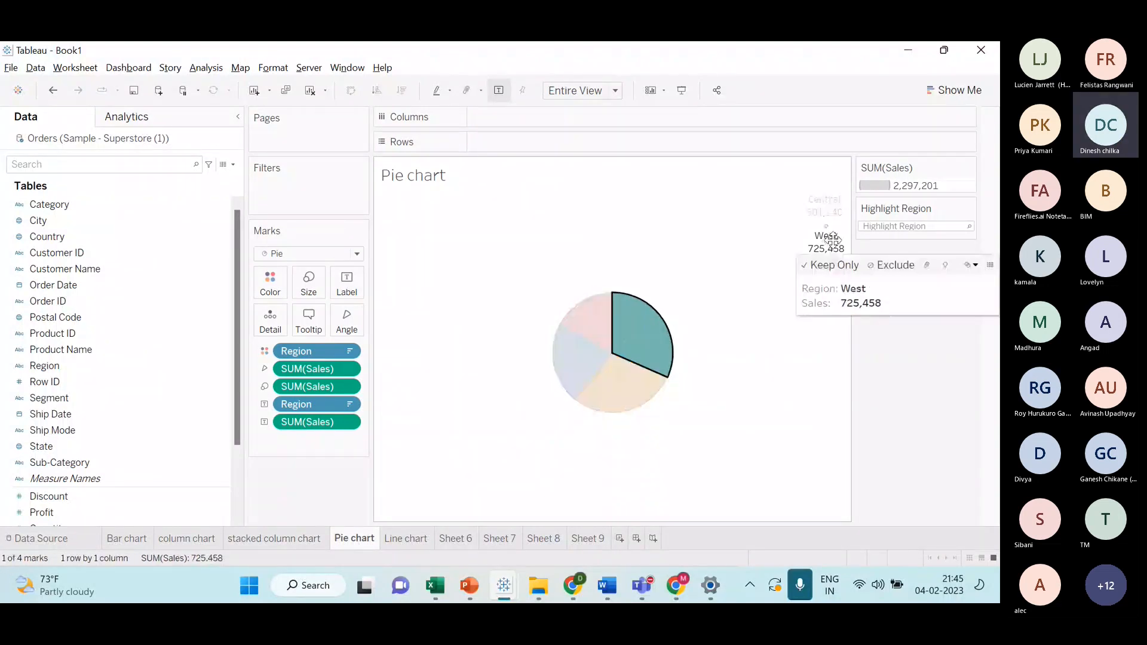
left_click_drag(832, 234, 597, 316)
left_click(832, 199)
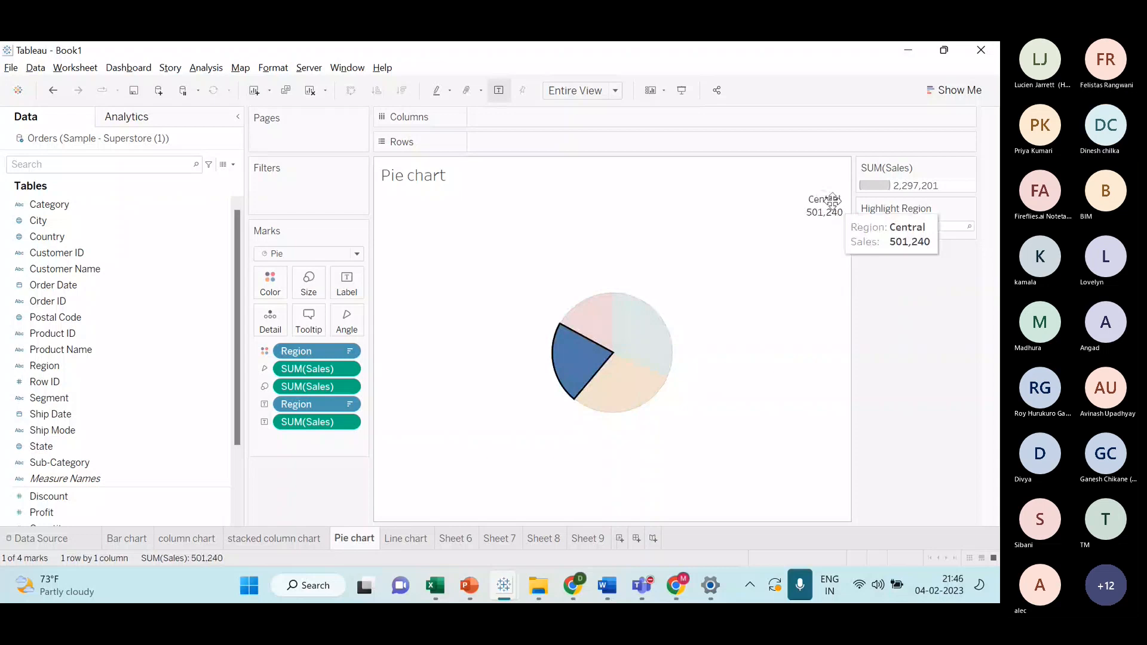
left_click_drag(832, 200, 575, 355)
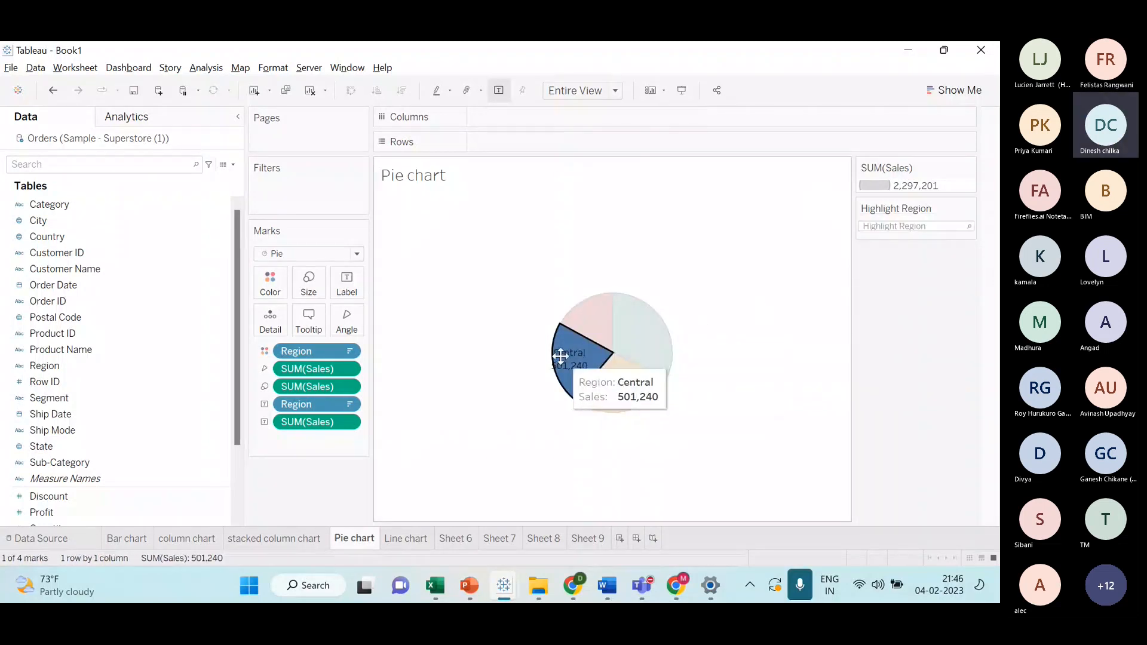
left_click(918, 408)
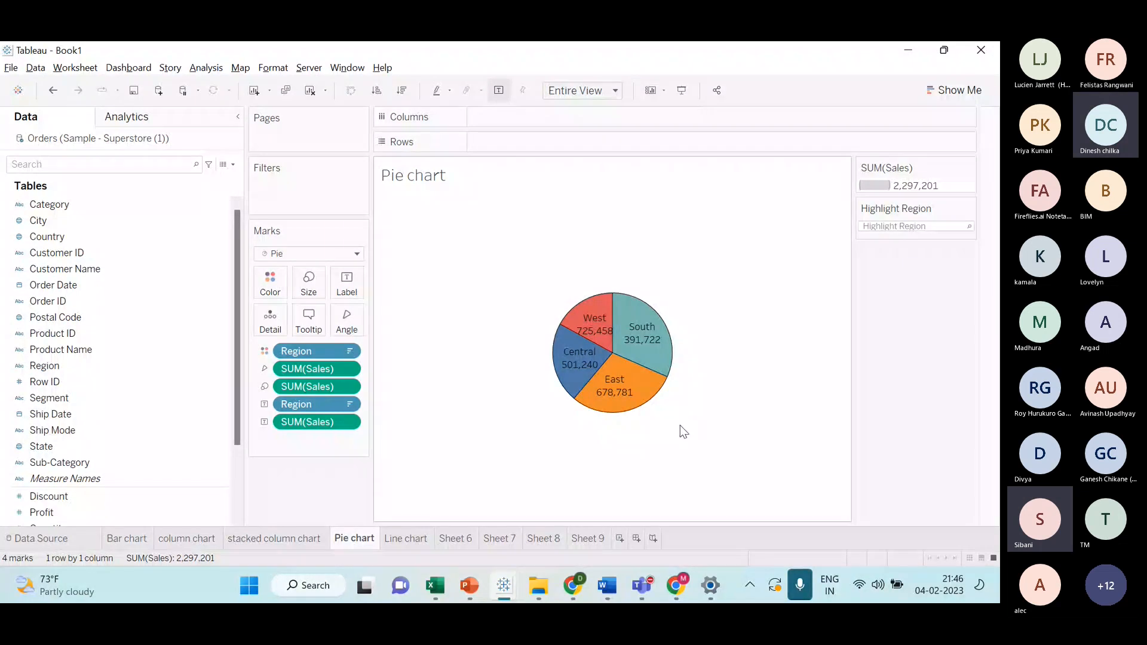
- Check the Section 3 topic list in the PowerPoint workshop deck, return to the Tableau pie chart and review its analysis options
key("alt+Tab")
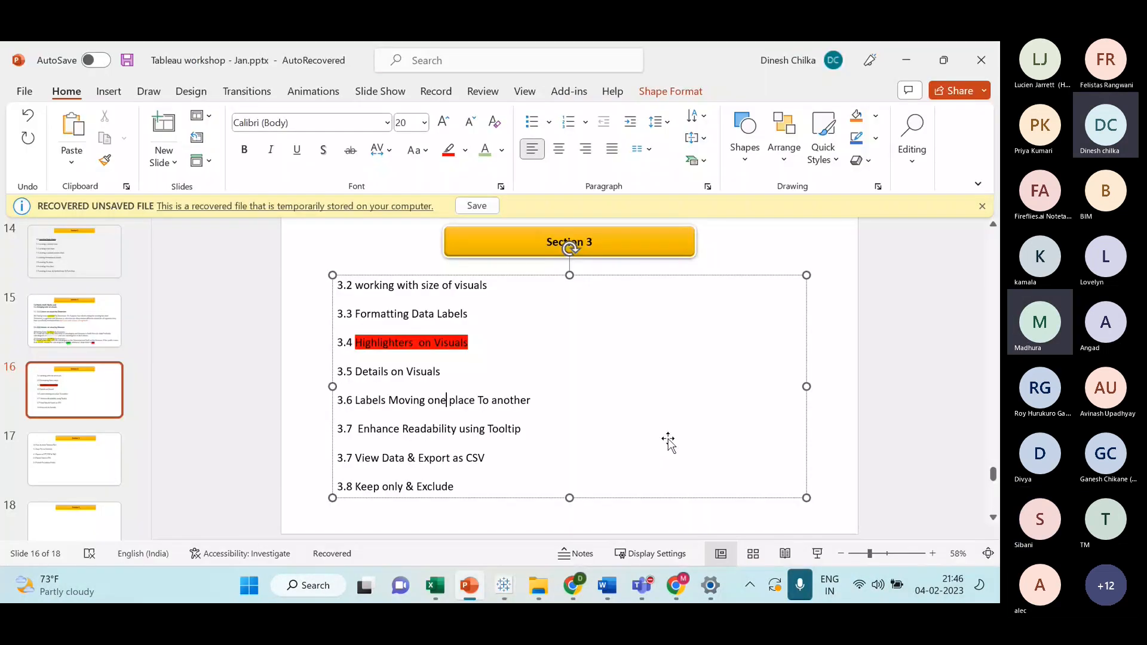
key("alt+Tab")
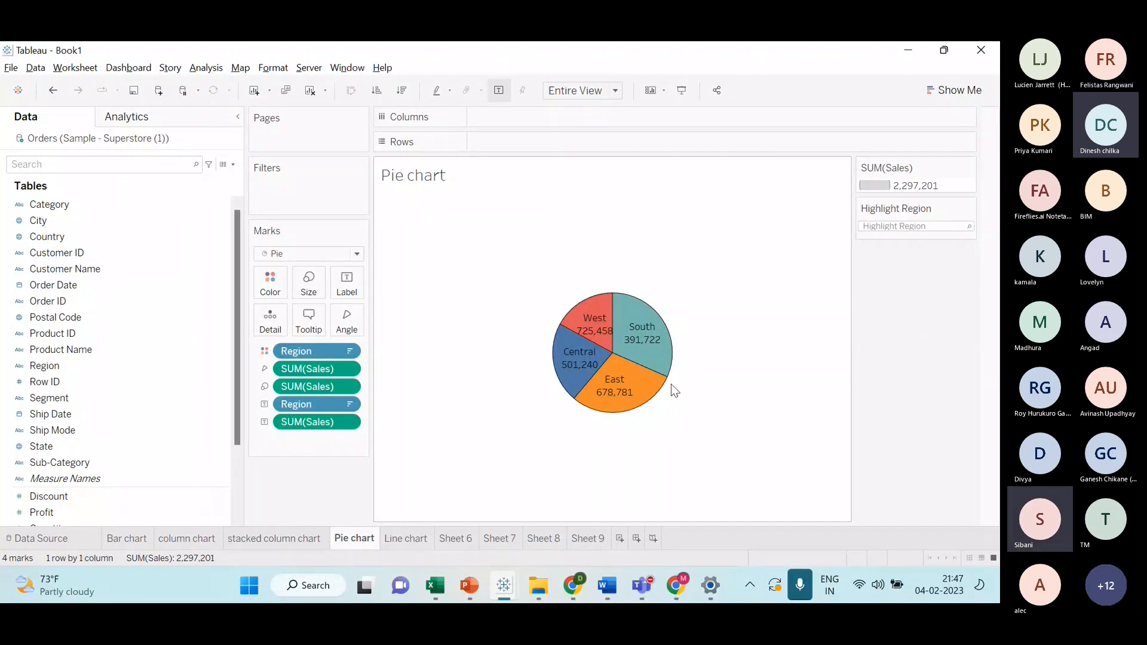
left_click(204, 70)
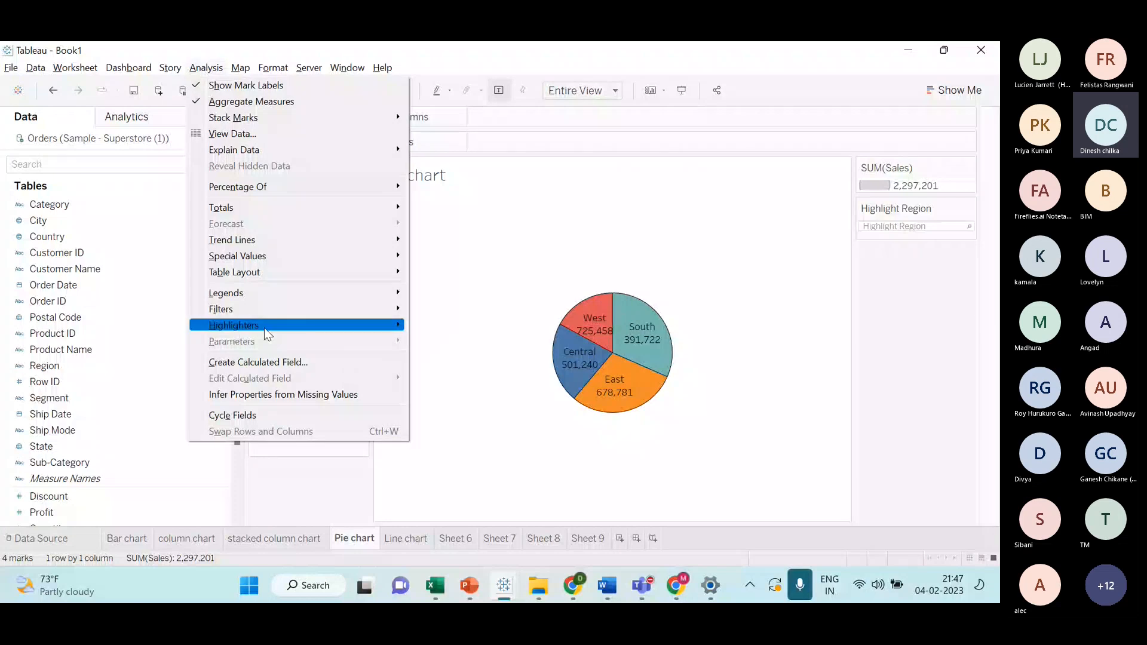
left_click(557, 172)
- Open the workbook's animation settings and bring up the stacked column chart sheet
left_click(273, 68)
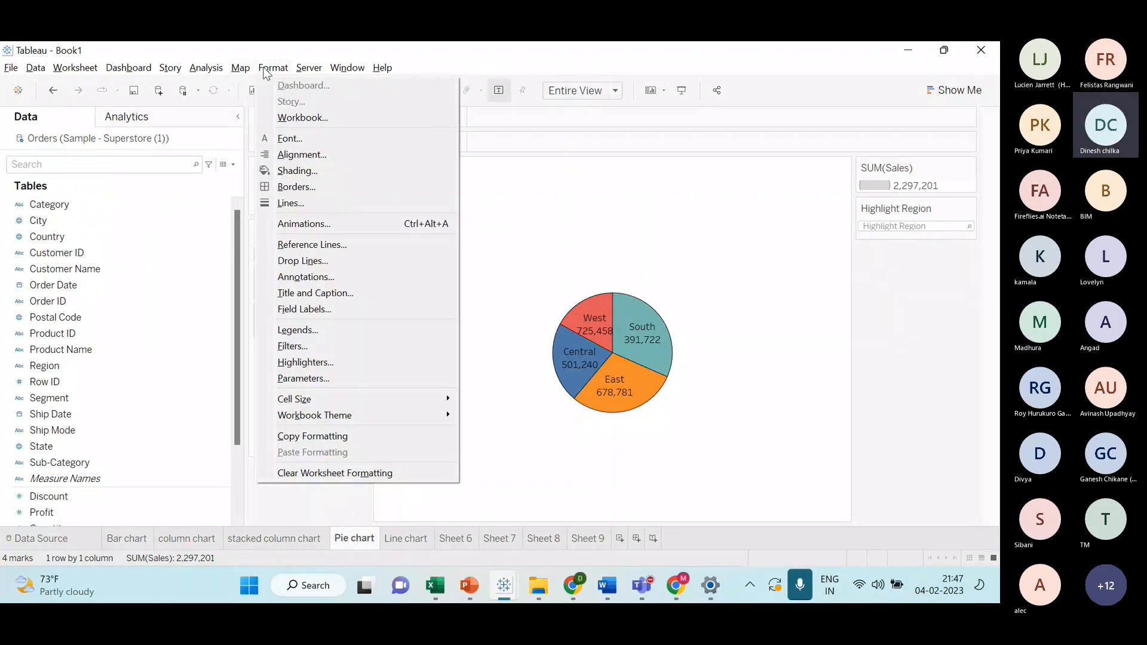
left_click(349, 221)
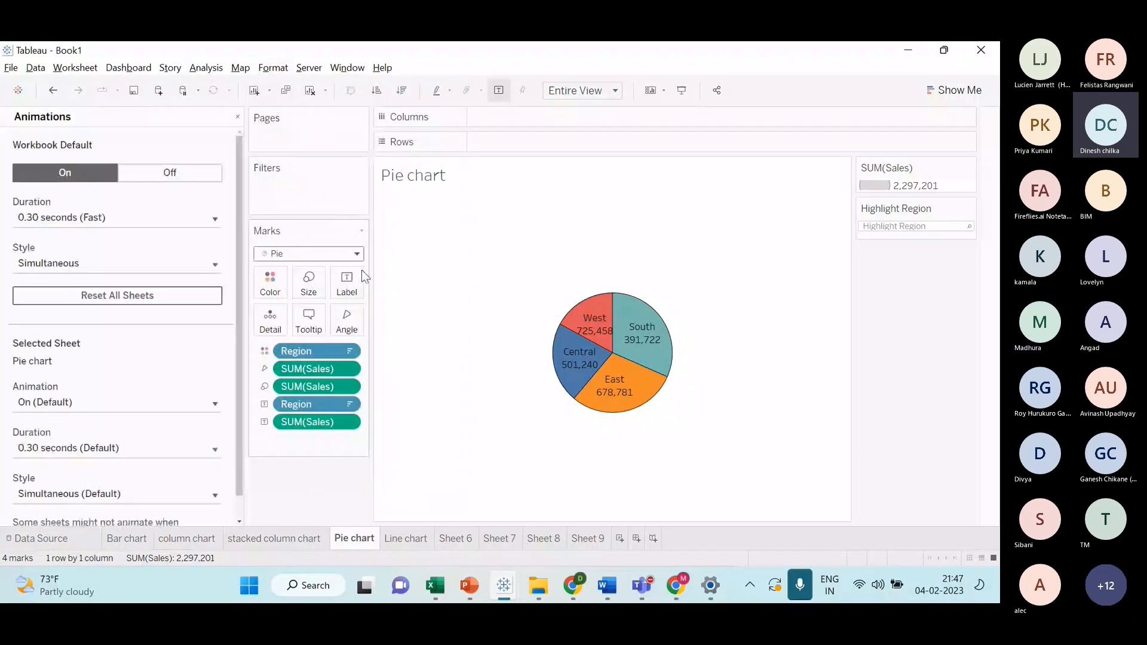
left_click(400, 539)
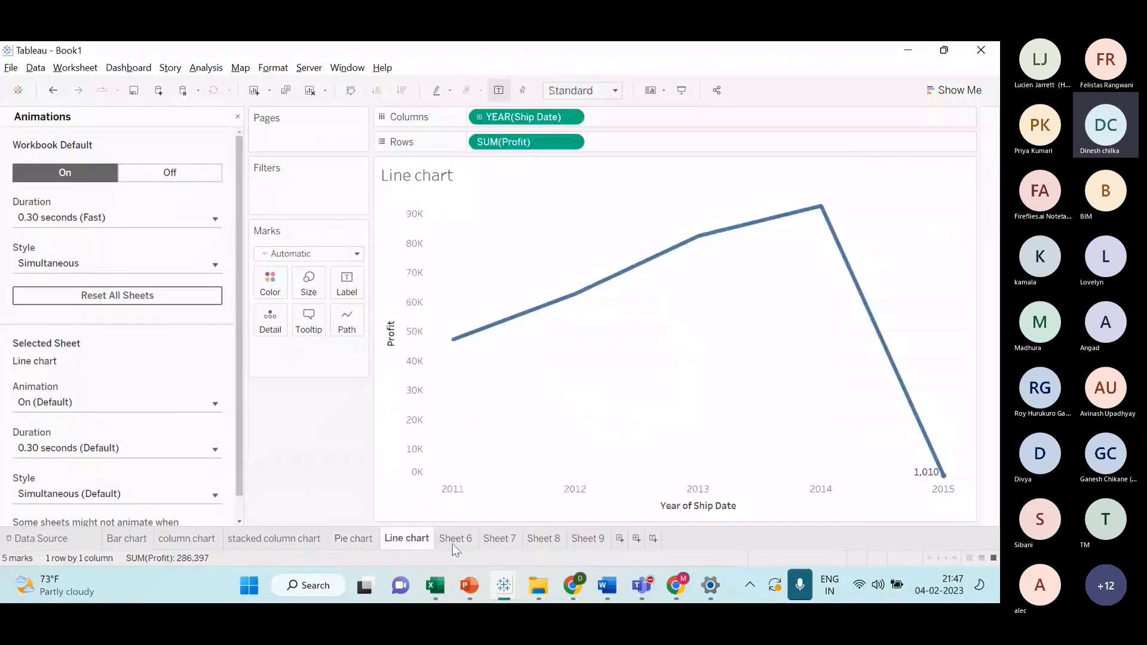
left_click(351, 539)
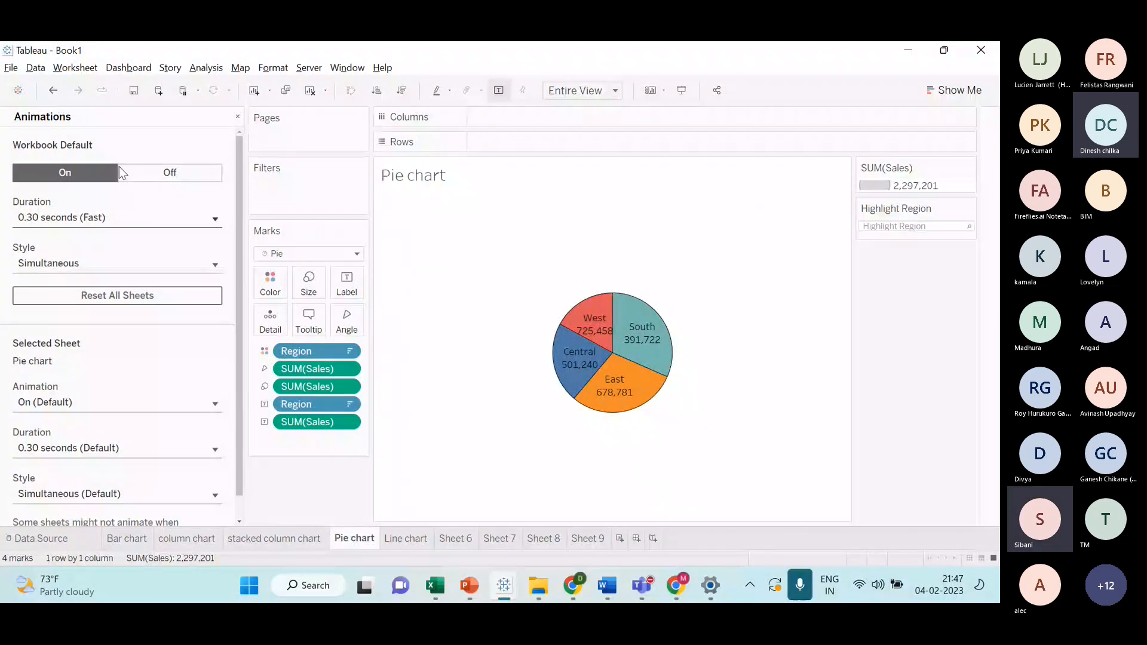
left_click(292, 537)
- Switch the workbook default animations off and on again, and set their duration to 2.00 seconds (Very Slow)
left_click(139, 219)
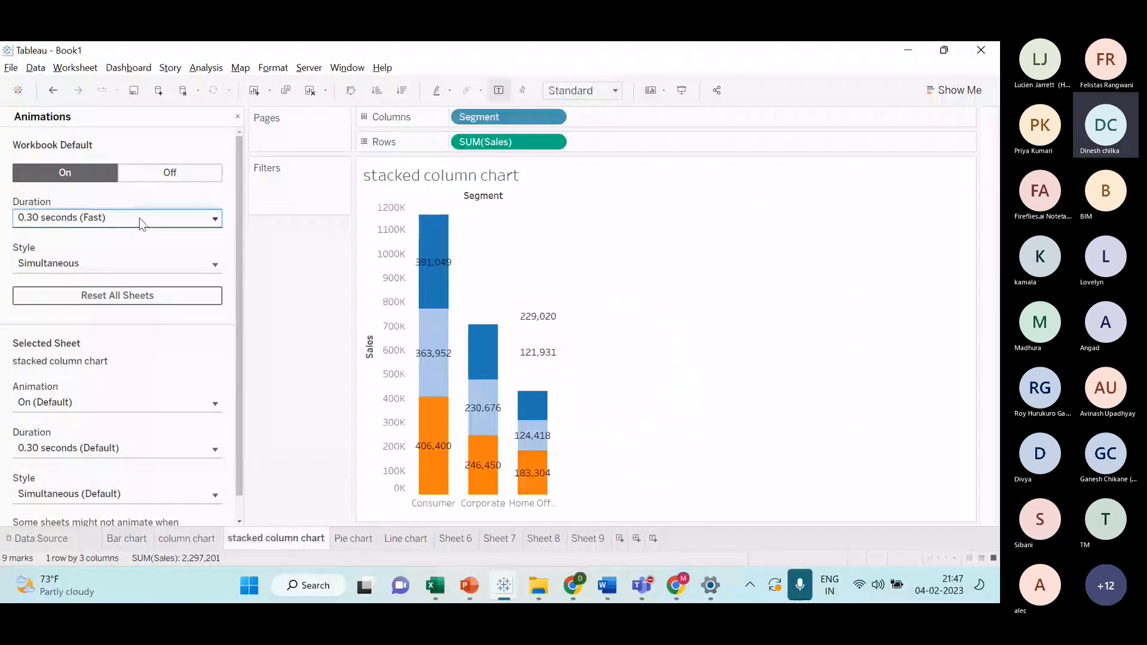
left_click(145, 293)
left_click(124, 177)
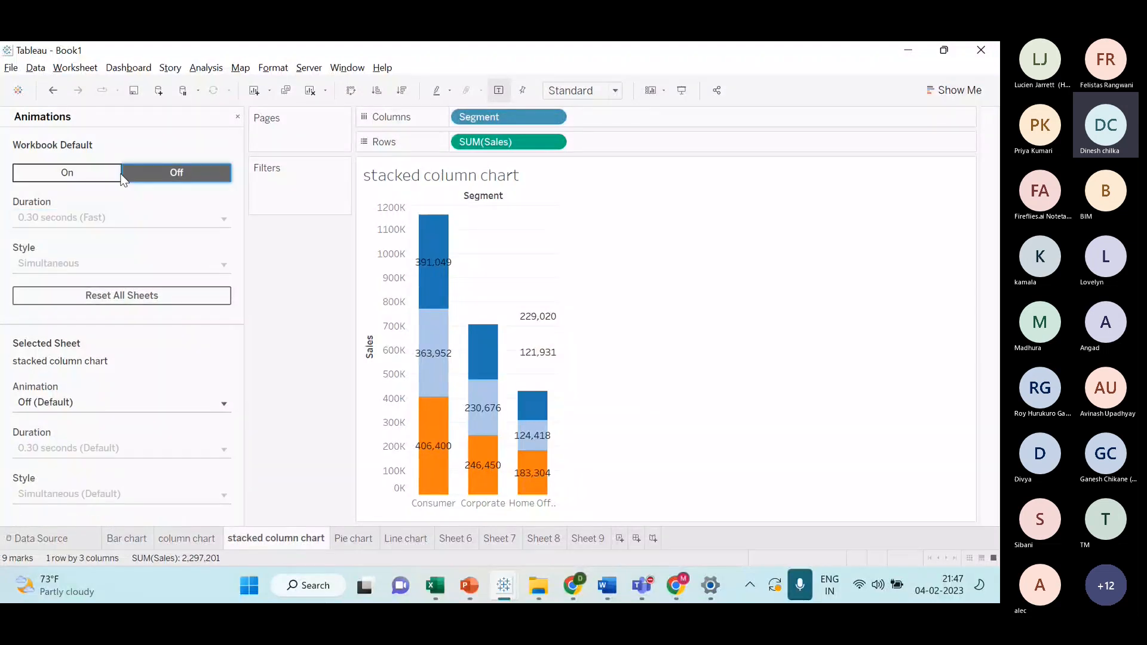
left_click(120, 173)
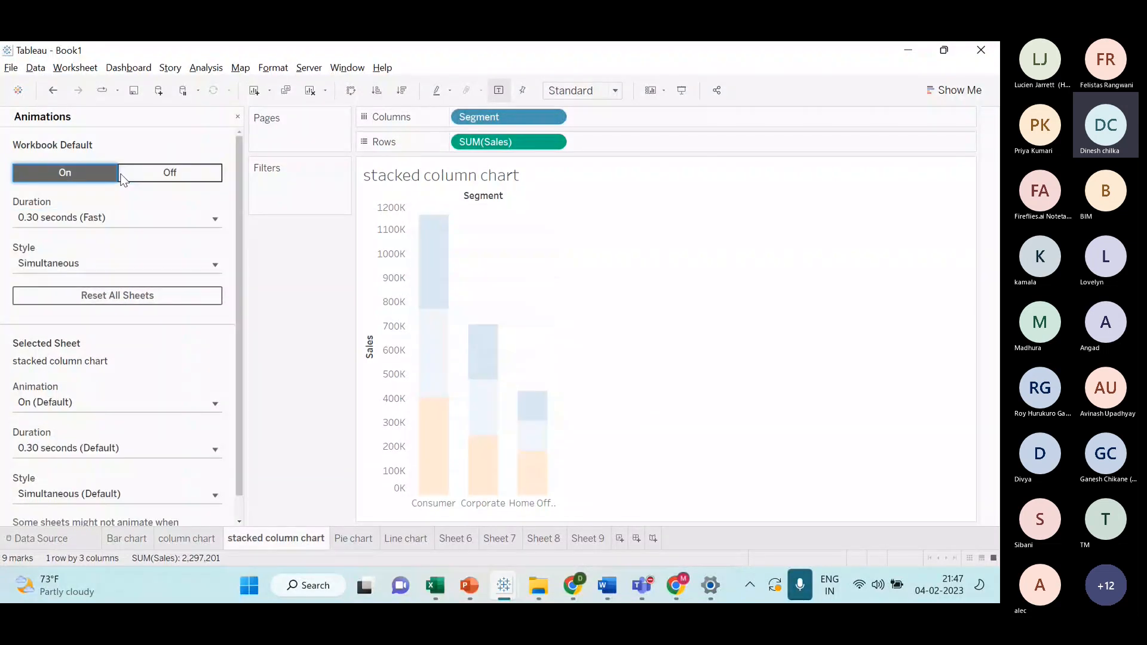
left_click(143, 221)
left_click(140, 280)
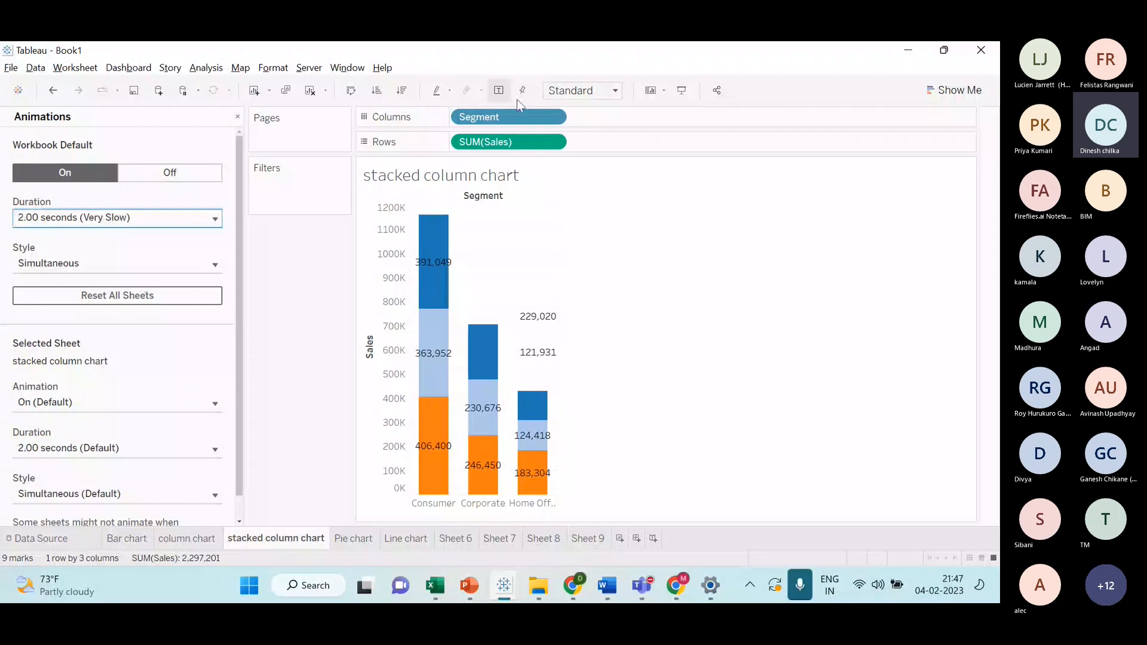
- Play the animation by sorting the segments by sales descending, ascending and descending again
left_click(403, 93)
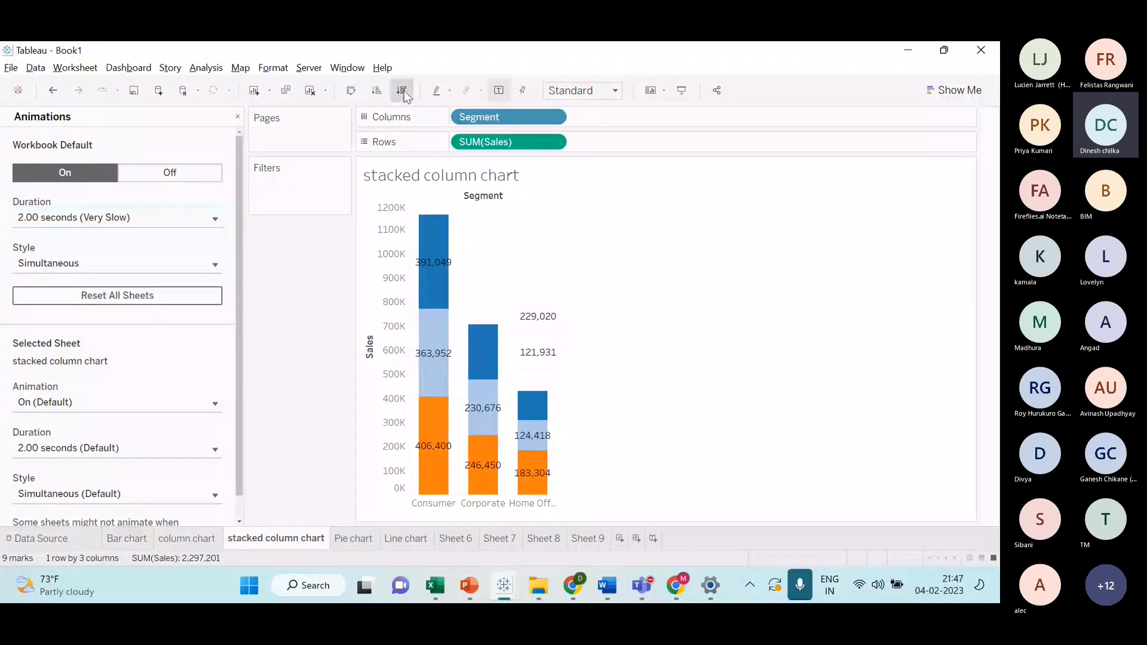
left_click(378, 92)
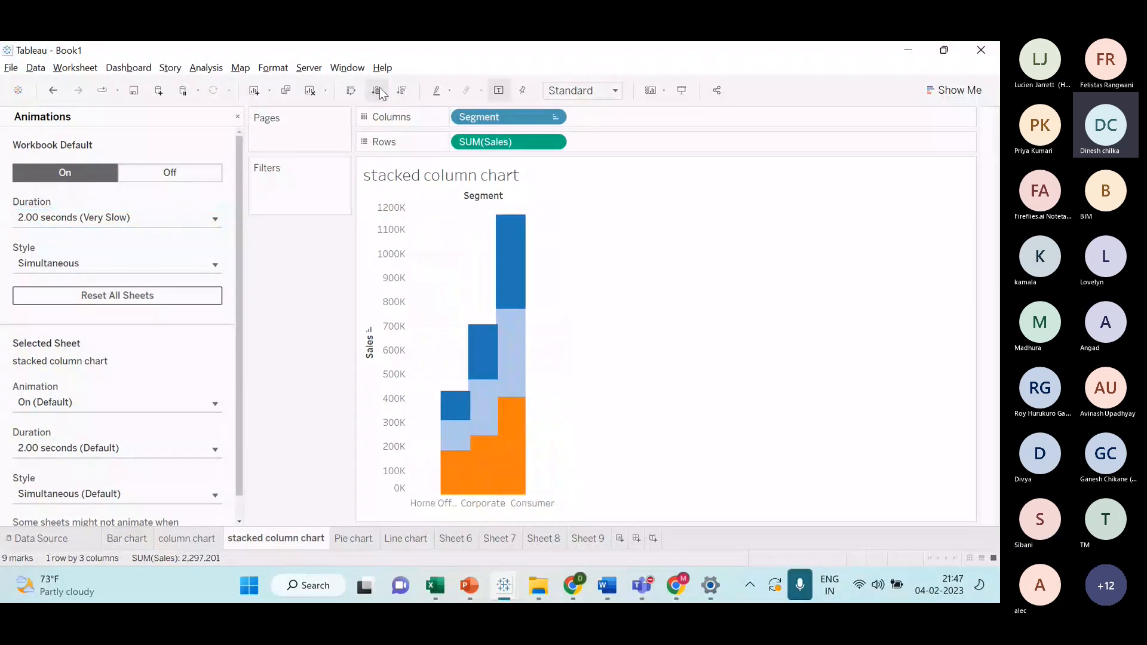
left_click(398, 94)
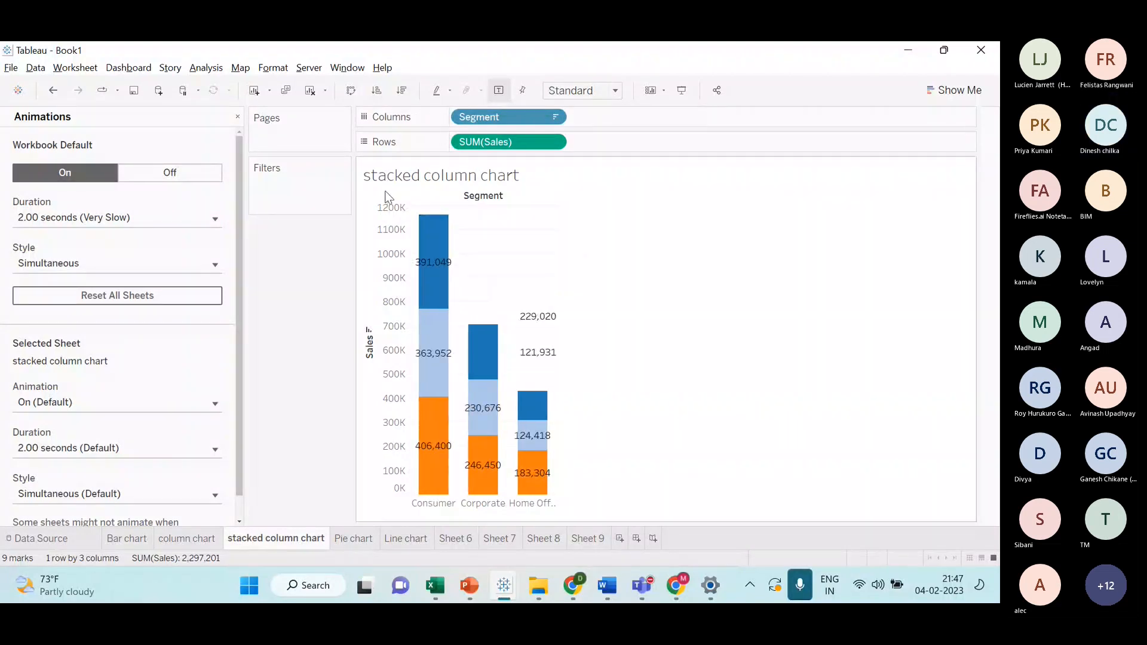
left_click(219, 69)
left_click(612, 248)
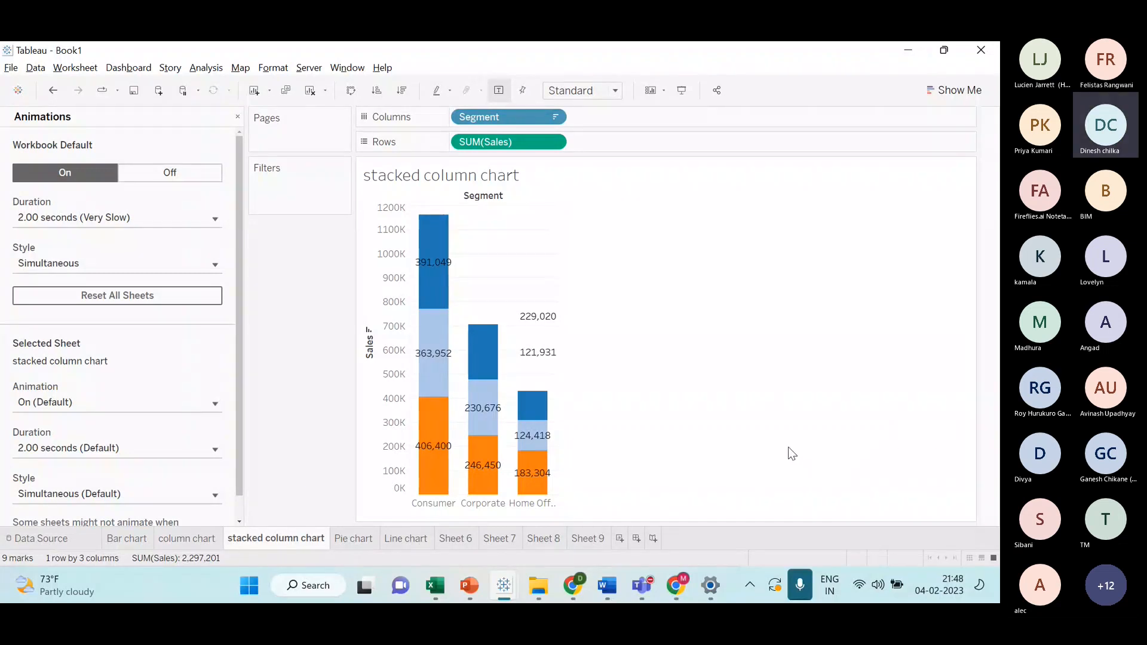
- Check the participant list in the Teams meeting window between looks at the Consumer Technology mark in Tableau's stacked column chart
left_click(802, 476)
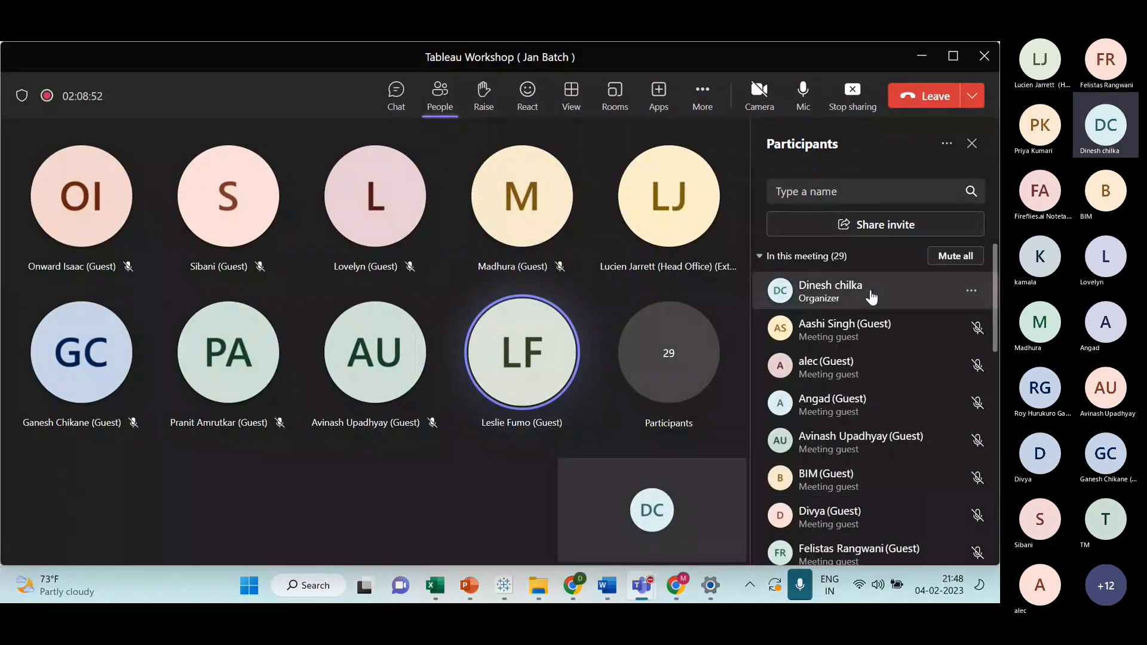
key("alt+Tab")
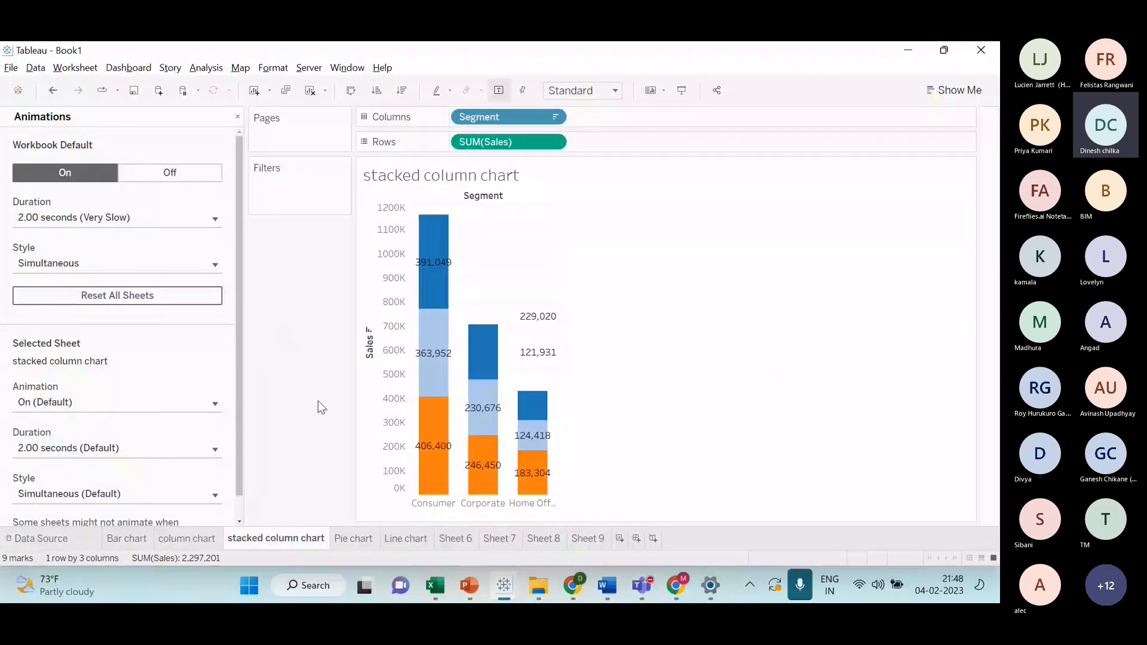
key("alt+Tab")
key("alt+Tab")
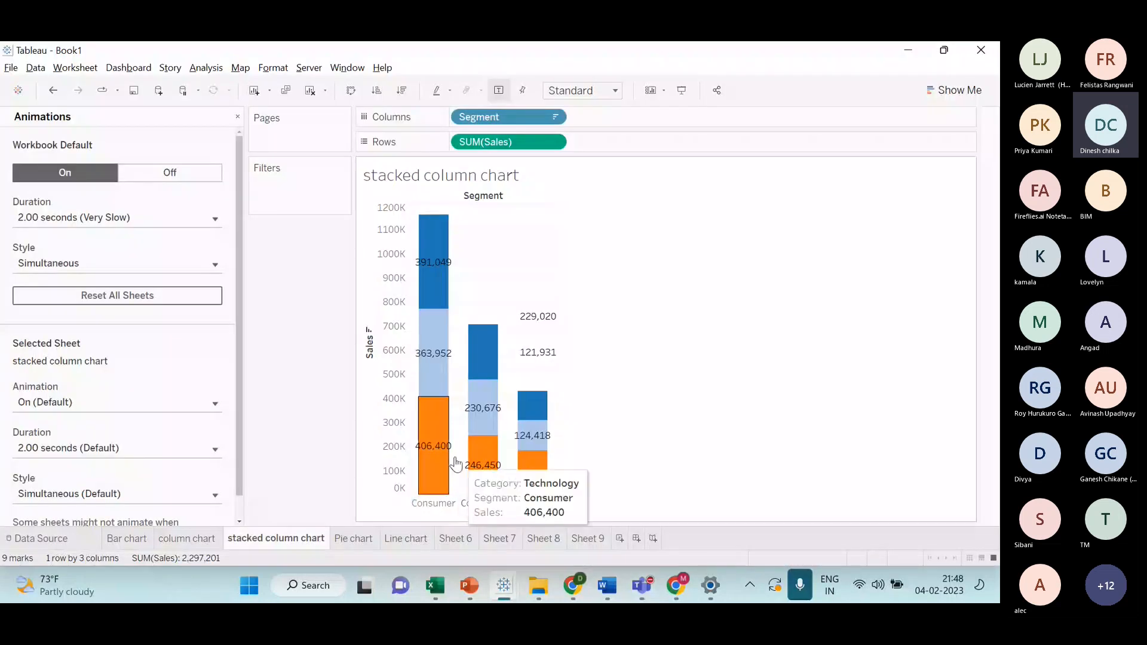
left_click(438, 441)
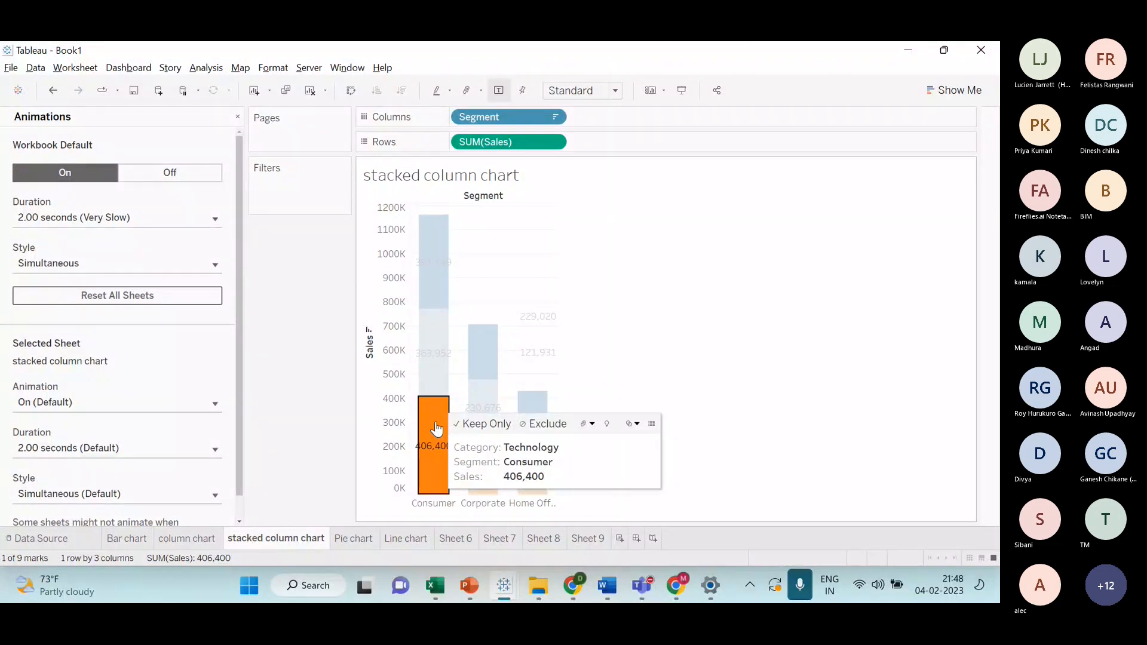
key("alt+Tab")
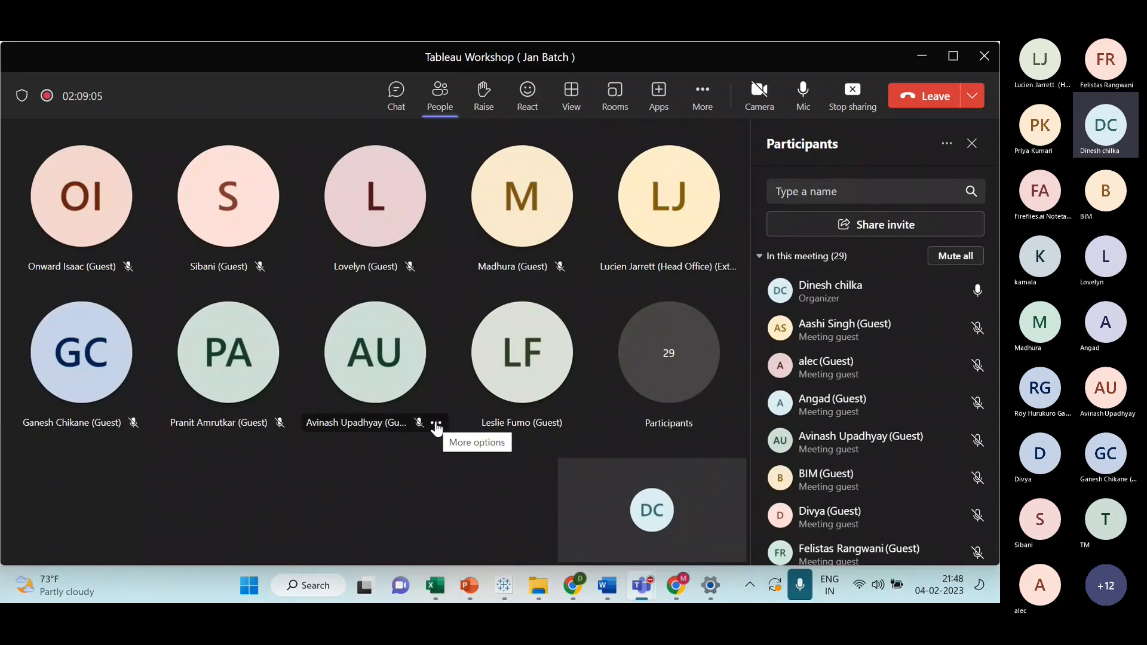
- Check the Teams meeting window, return to Tableau's stacked column chart and close the animation settings
key("alt+Tab")
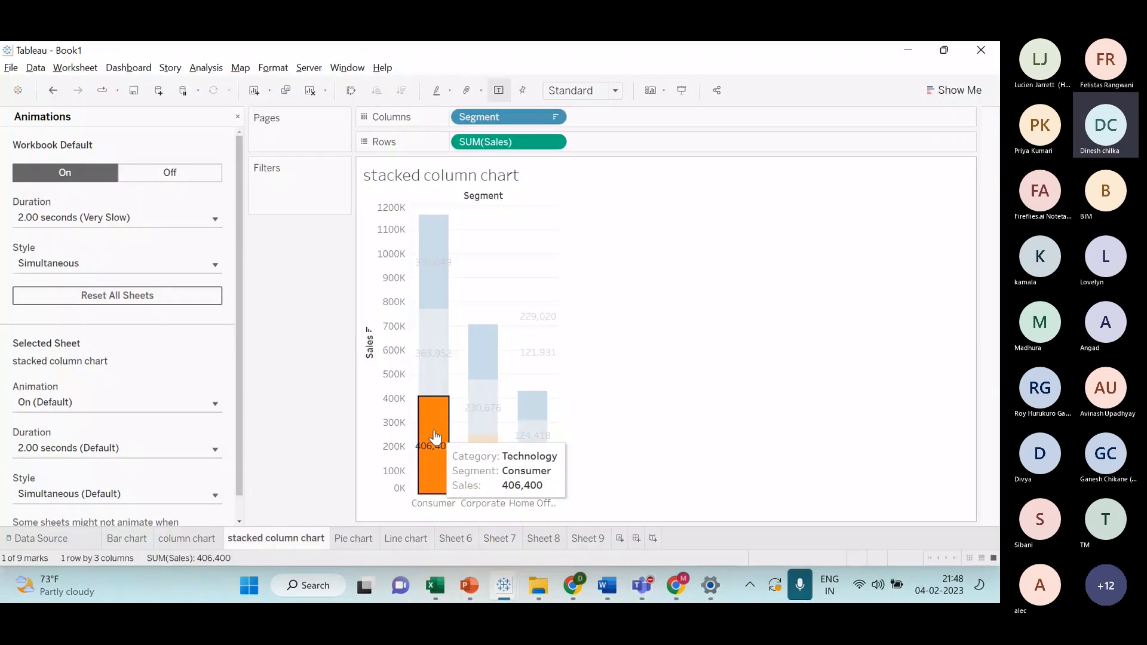
key("alt+Tab")
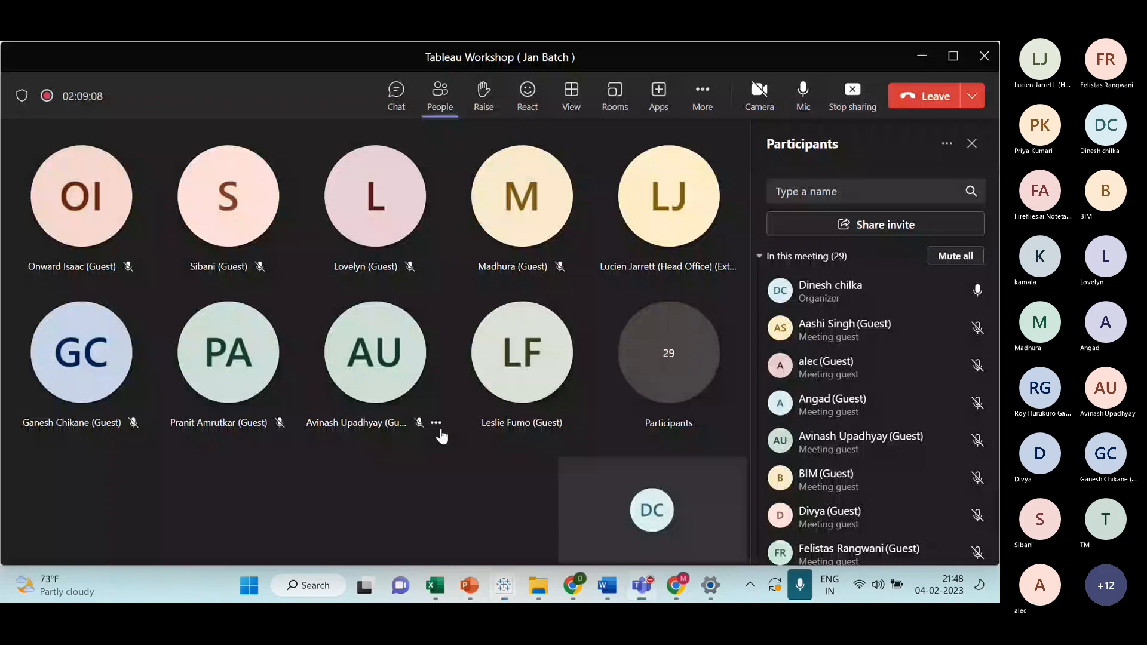
key("alt+Tab")
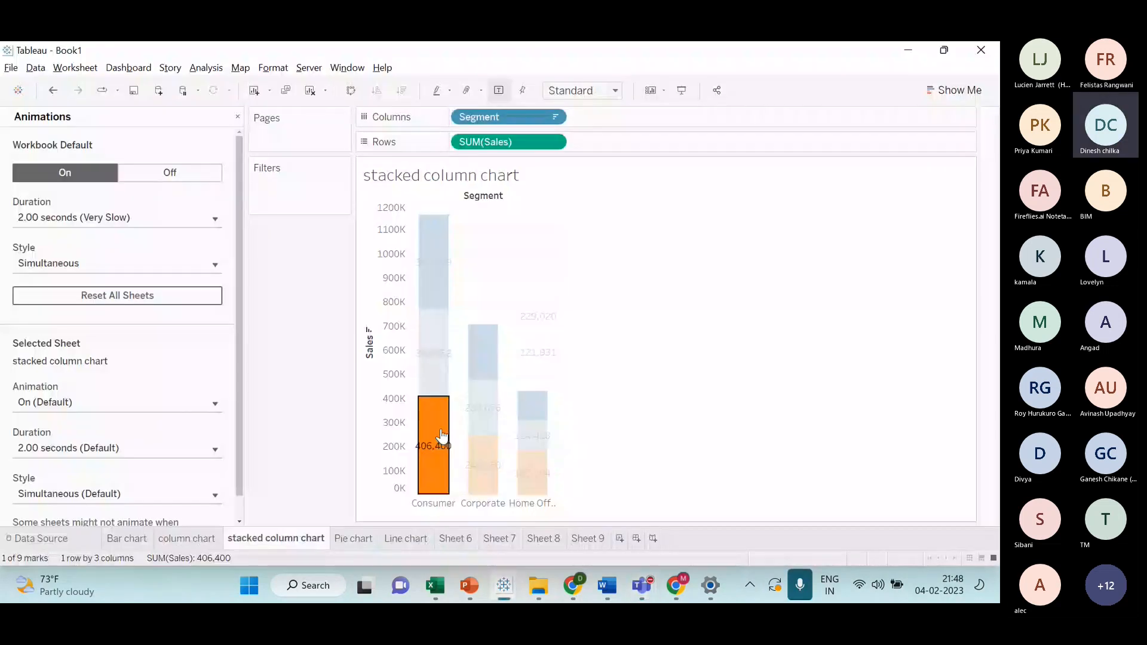
left_click(237, 117)
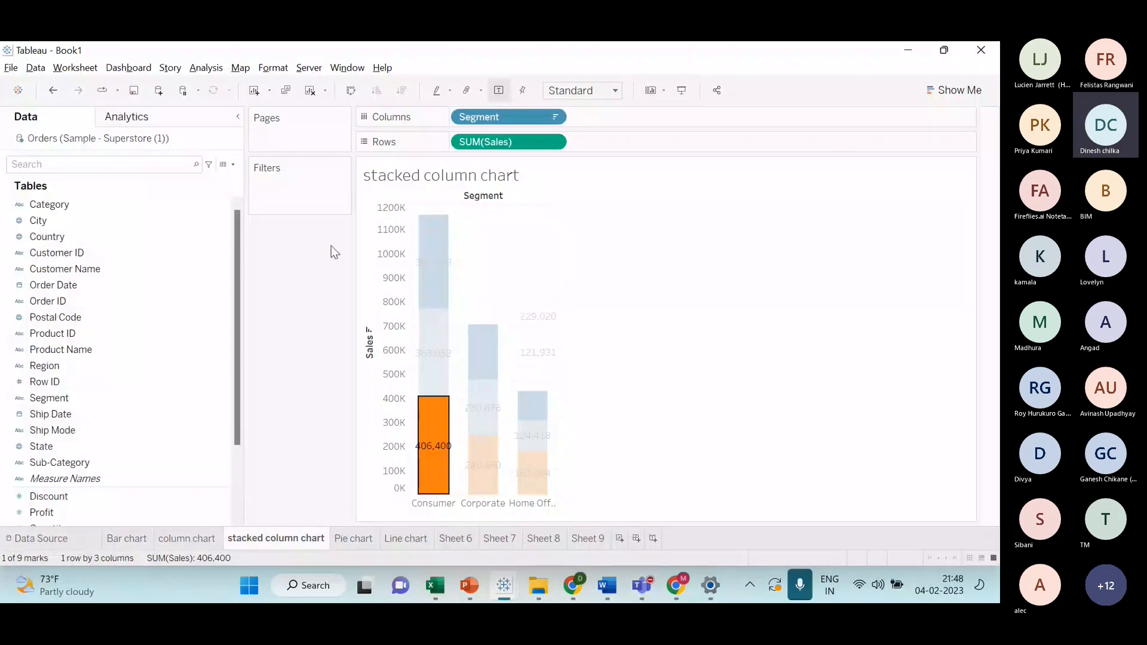
- Go through the column chart and stacked column chart sheets to the Pie chart sheet
left_click(187, 539)
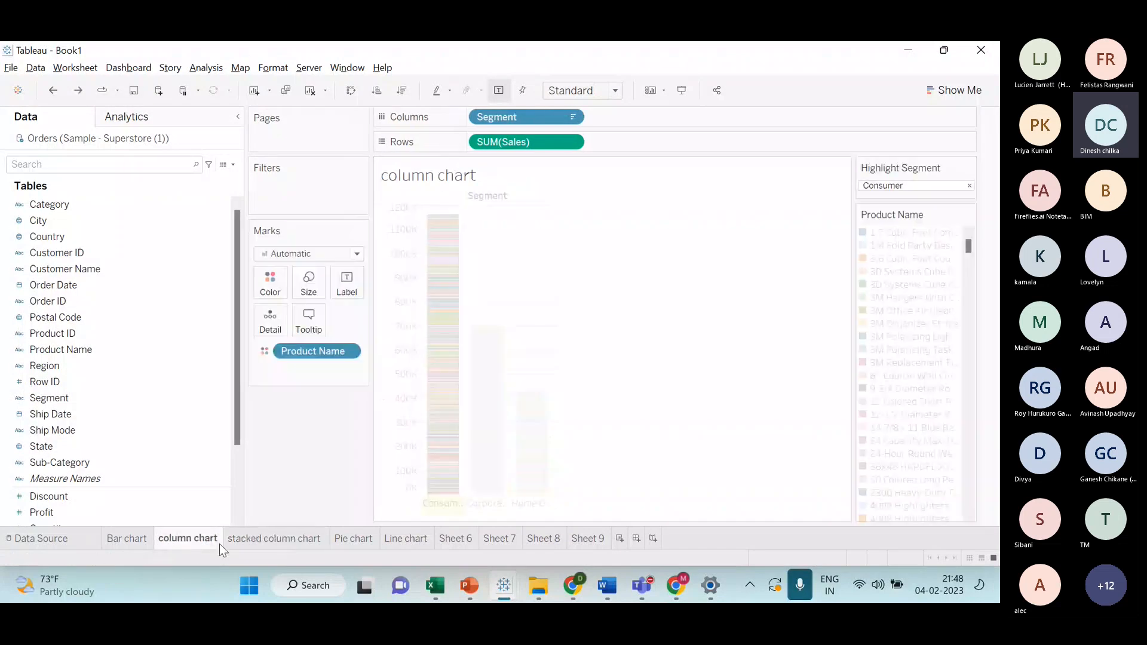
left_click(294, 540)
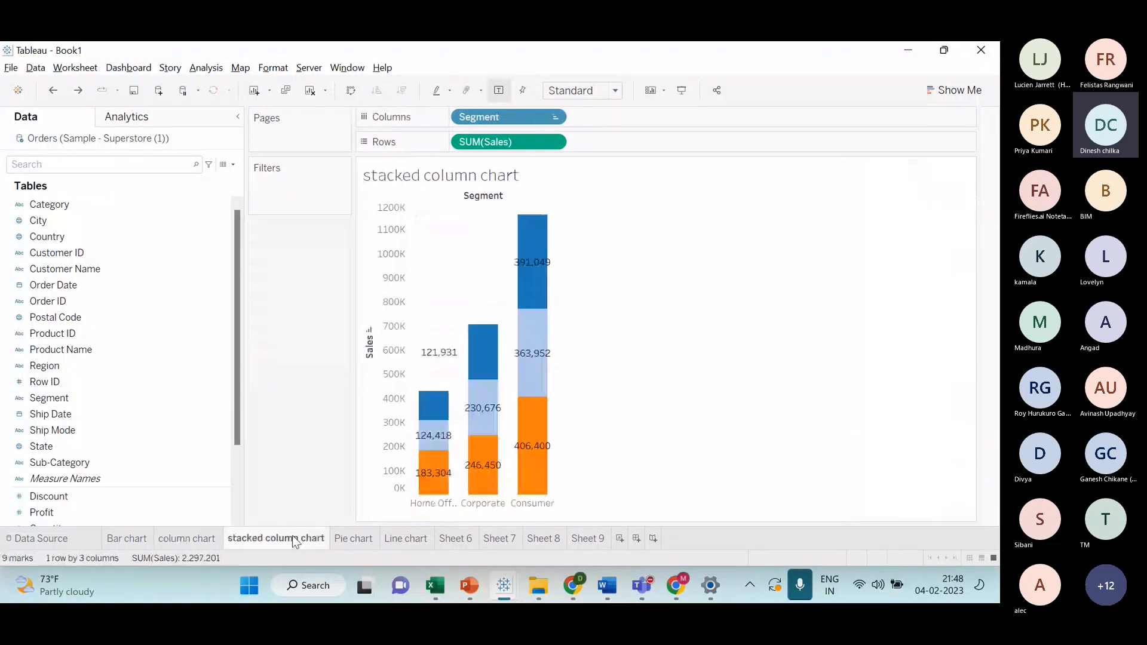
left_click(335, 540)
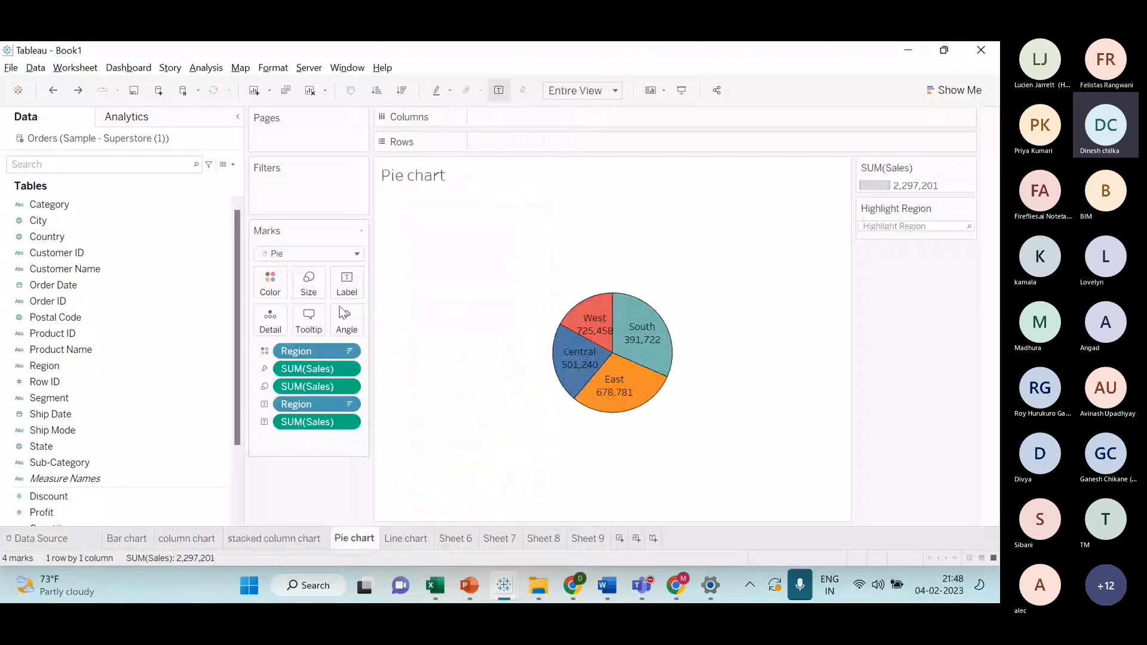
left_click(270, 283)
left_click(305, 328)
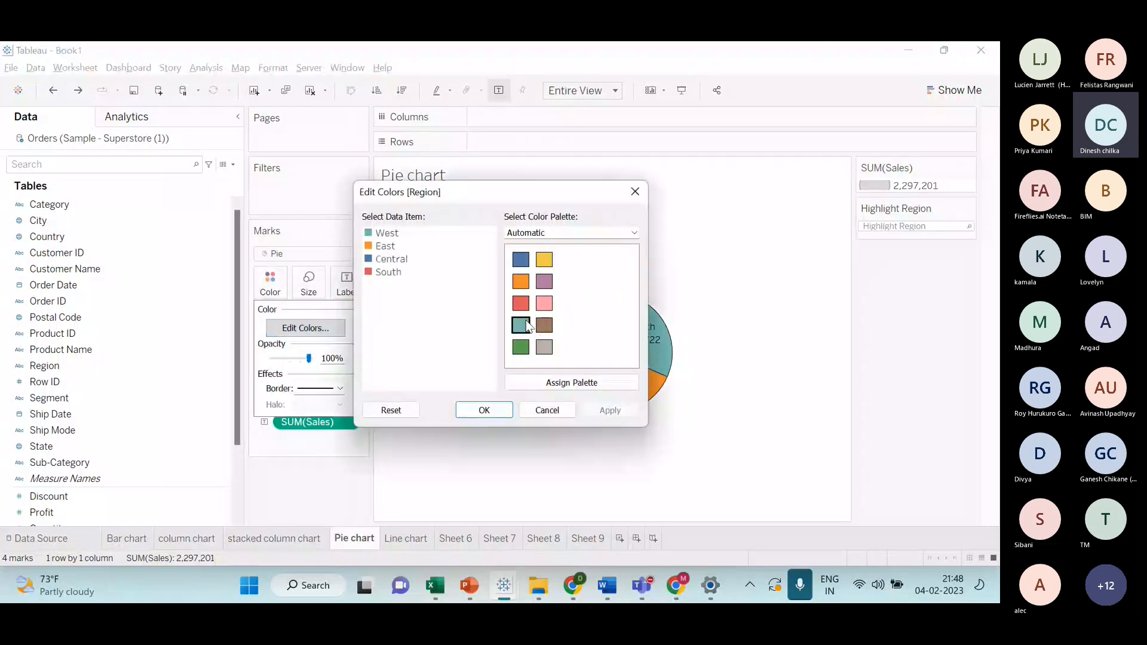
left_click(556, 385)
left_click(547, 410)
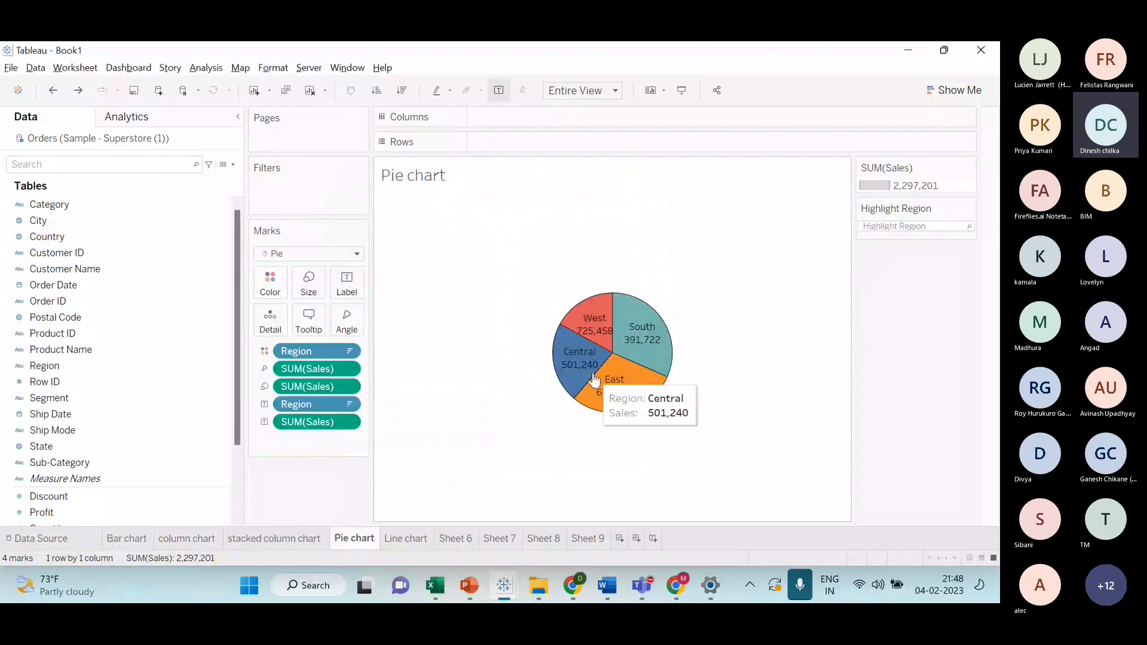
left_click(593, 358)
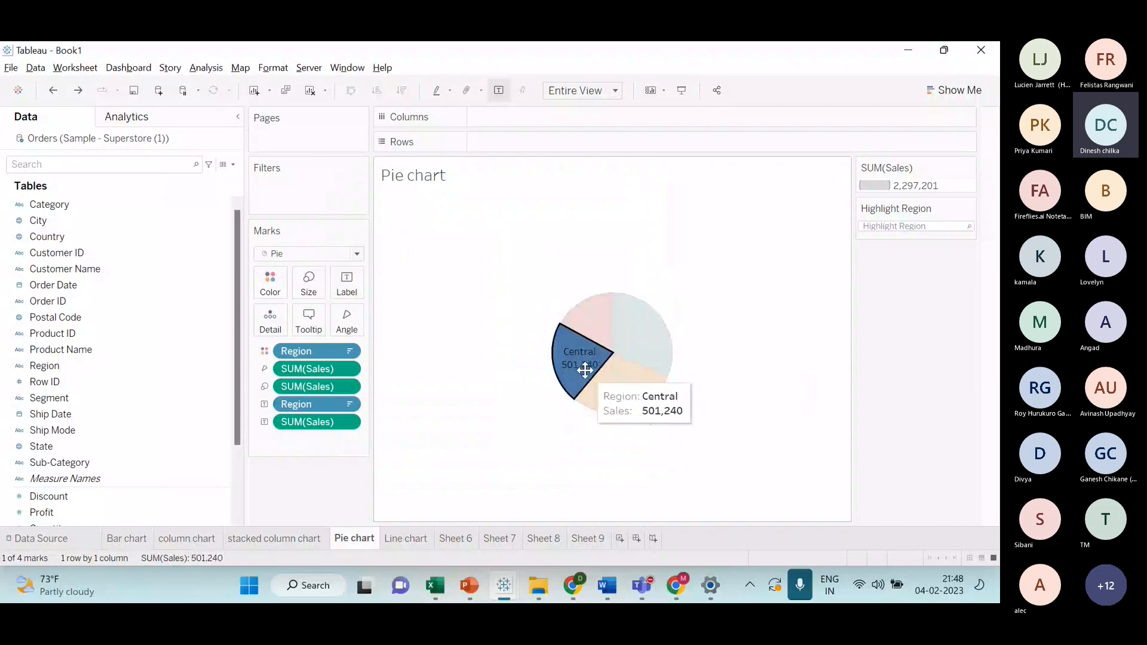
left_click(266, 285)
left_click(306, 328)
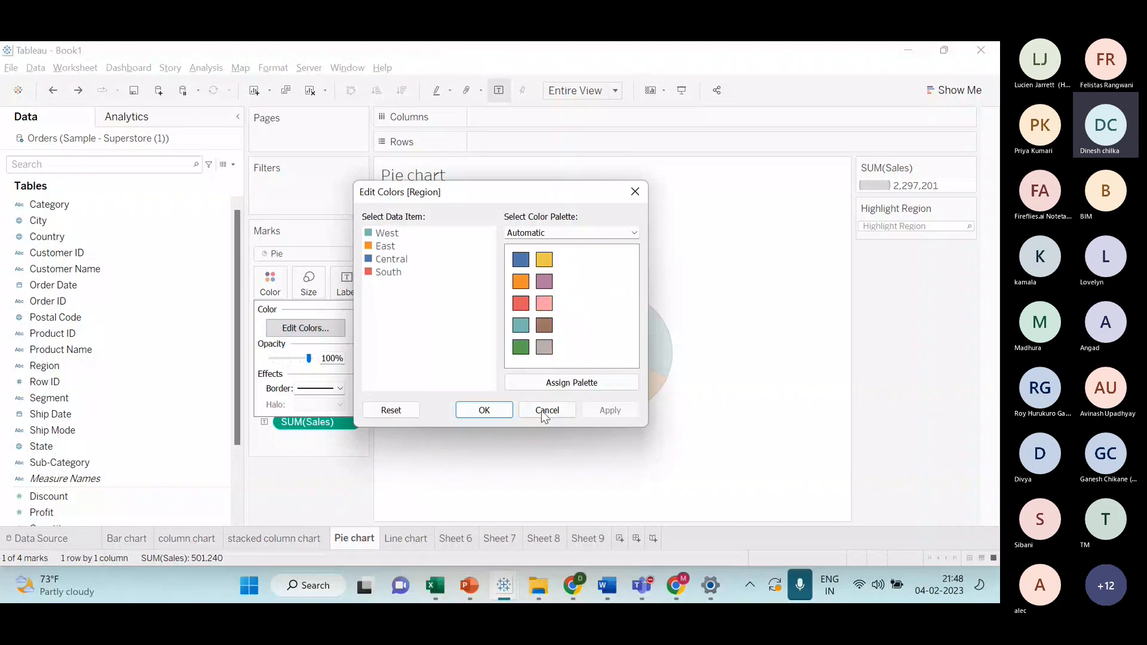
left_click(507, 410)
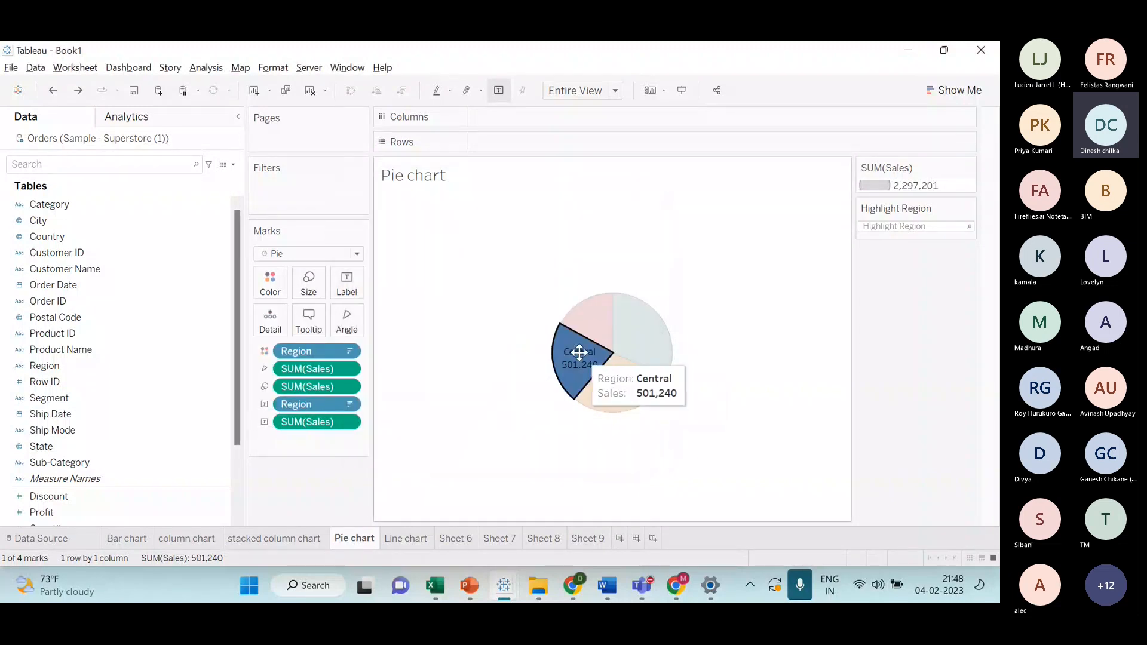
- Recolour the Central region pink in the pie chart and assign the Automatic palette to the other regions
left_click(281, 288)
left_click(305, 328)
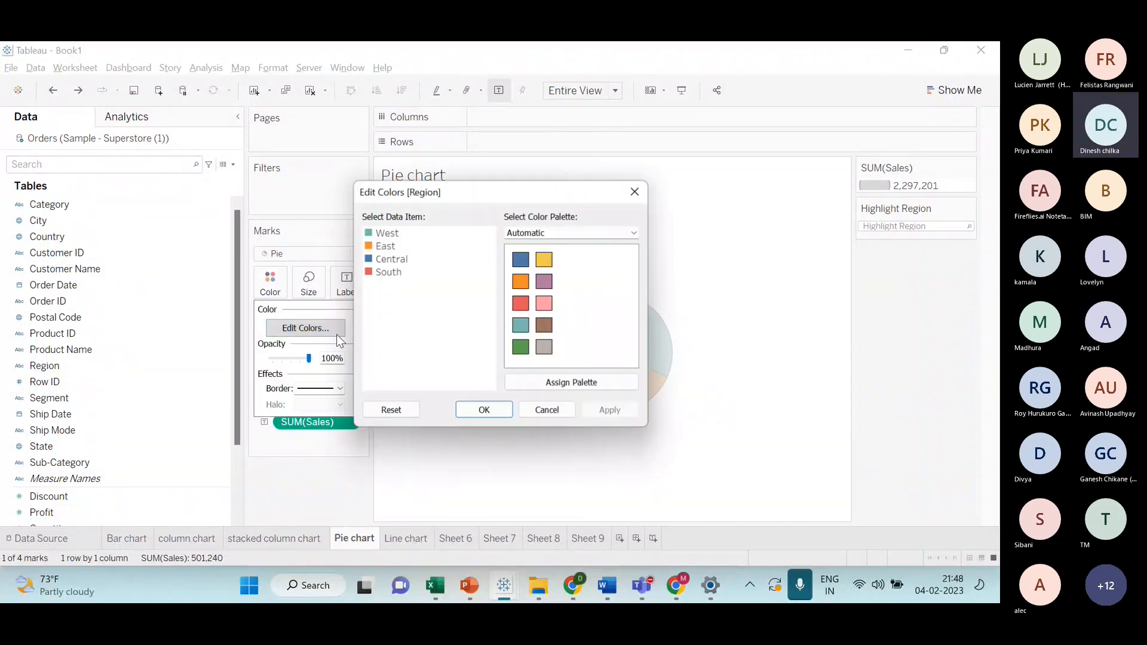
left_click(390, 259)
left_click(544, 304)
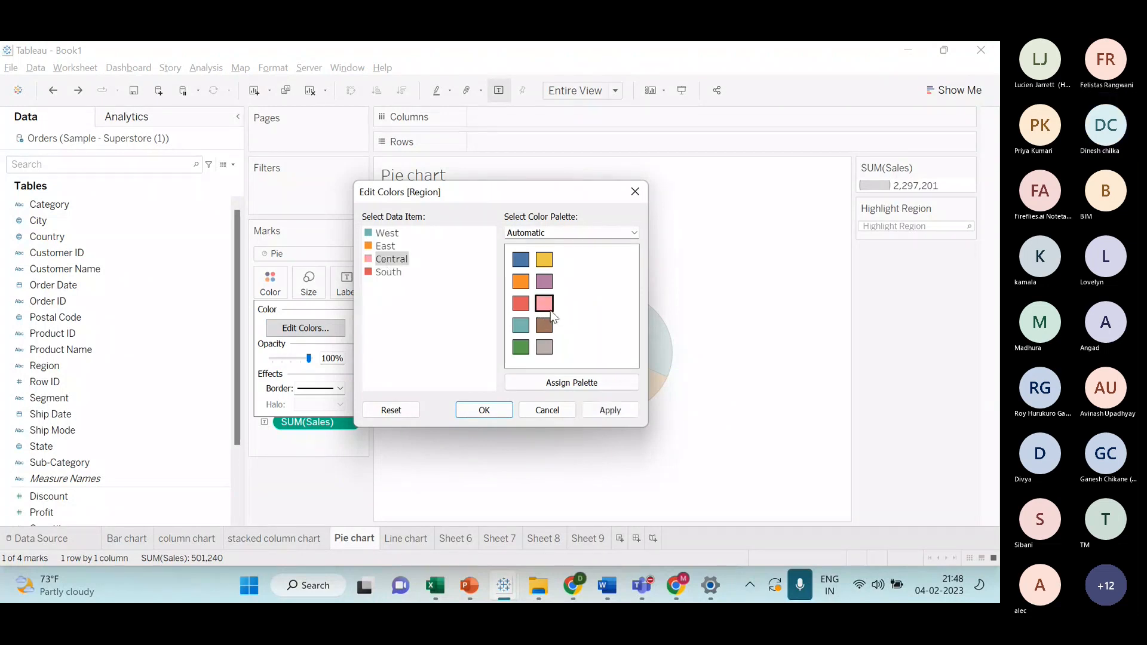
left_click(581, 386)
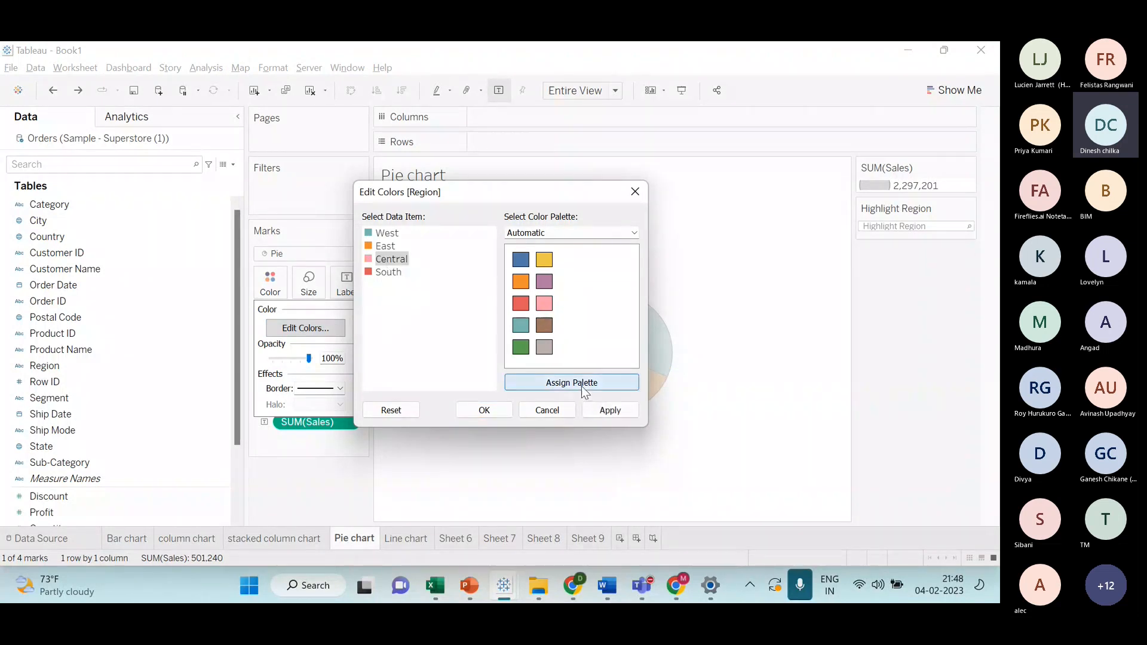
left_click(627, 412)
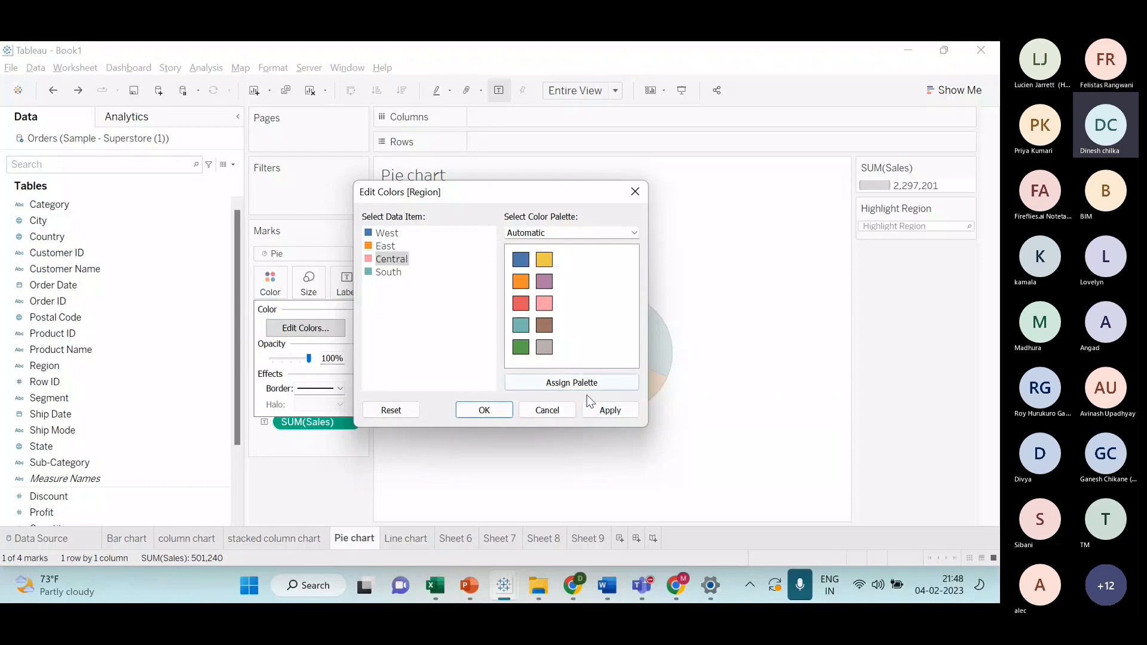
left_click(502, 410)
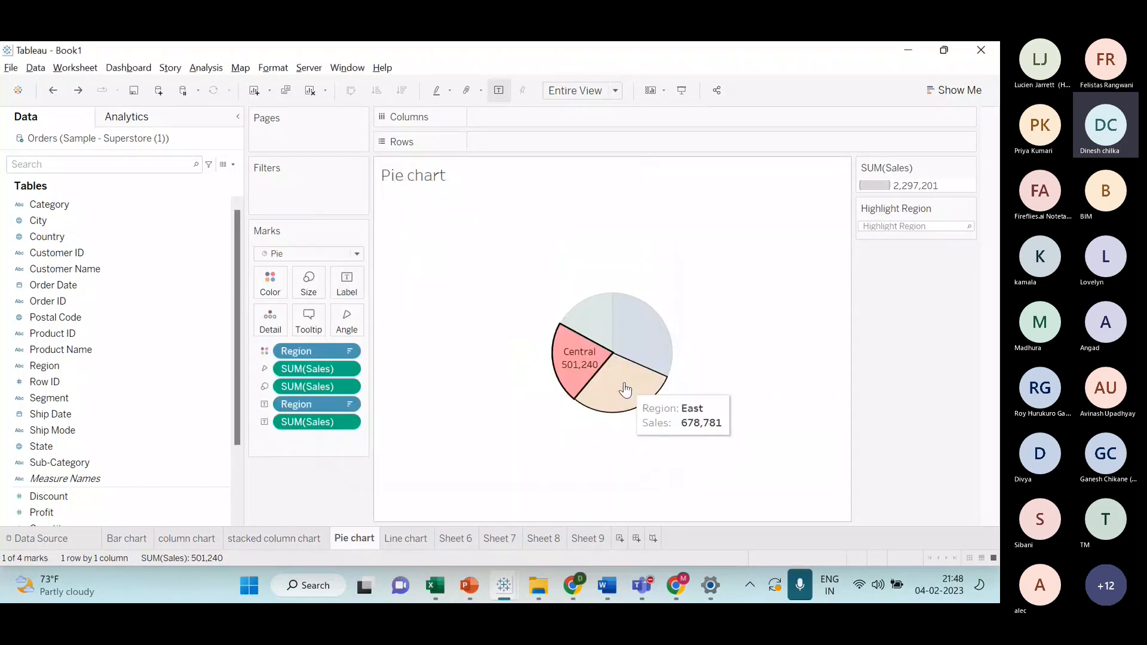
- Reassign the Automatic palette to the pie chart's regions and set the East region's colour to blue
left_click(625, 389)
left_click(270, 283)
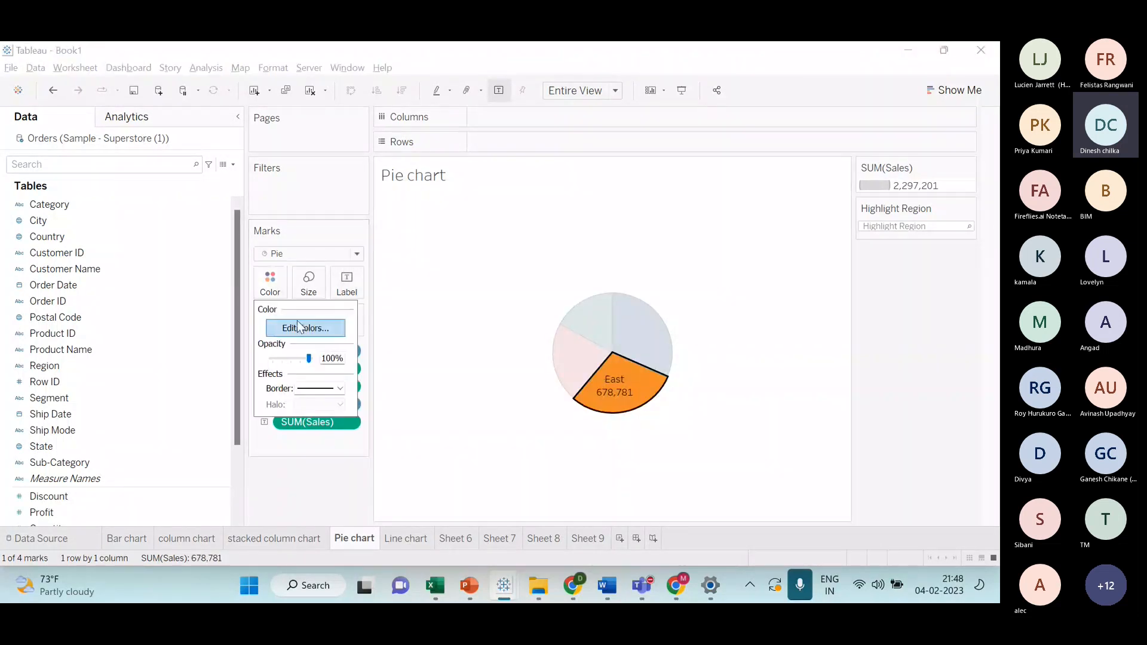
left_click(305, 328)
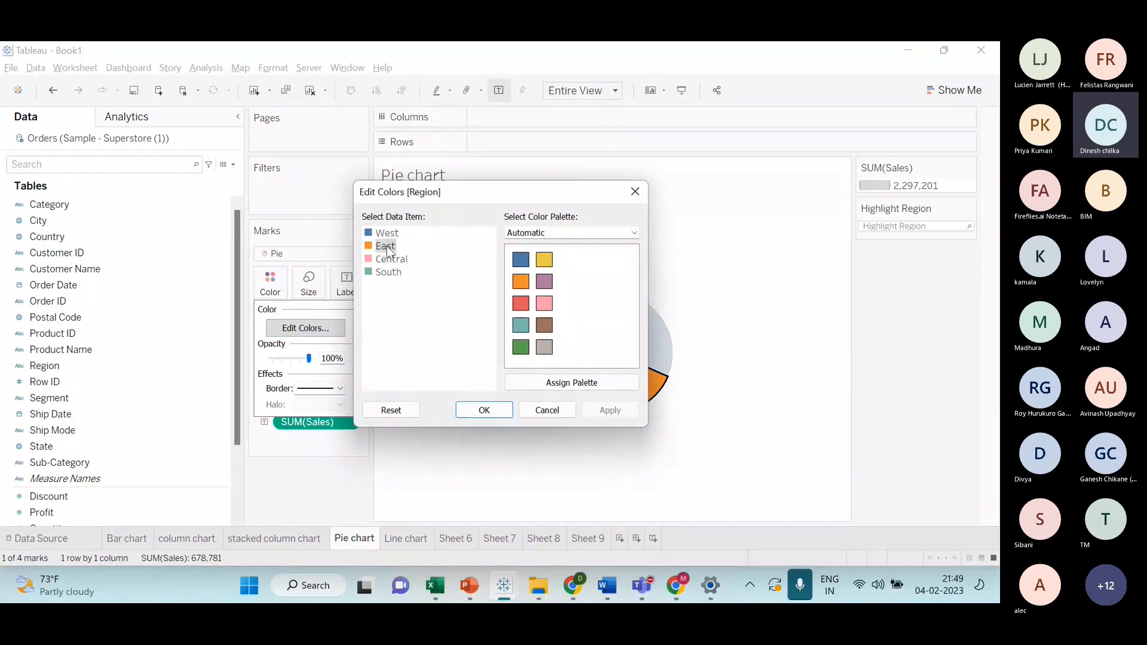
left_click(610, 385)
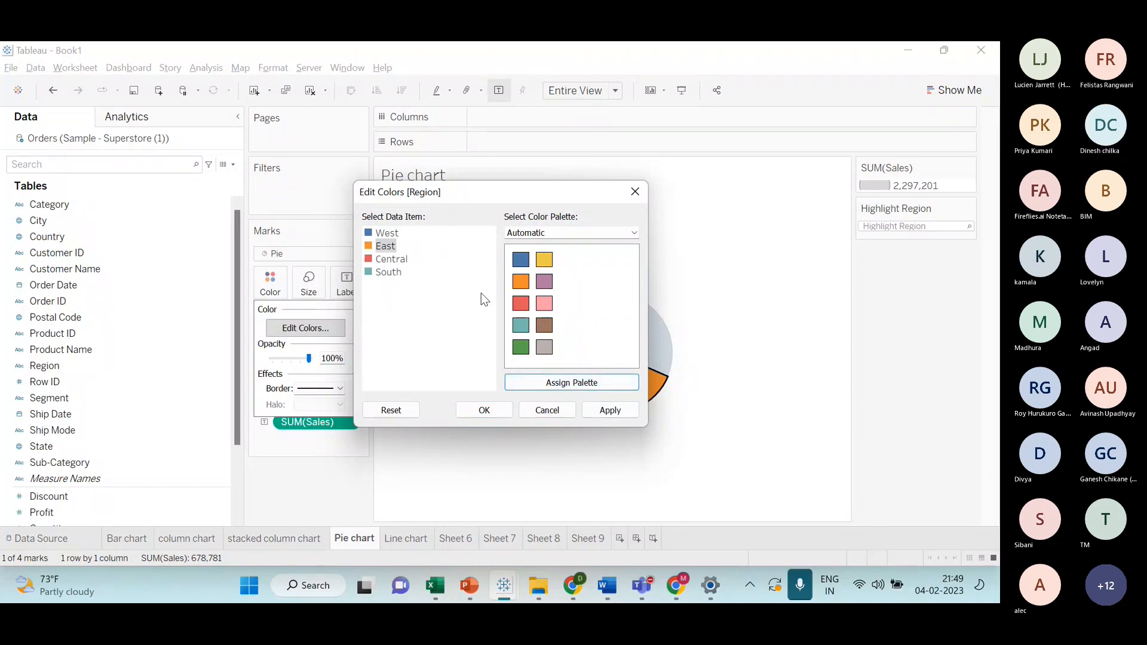
left_click(425, 249)
left_click(526, 260)
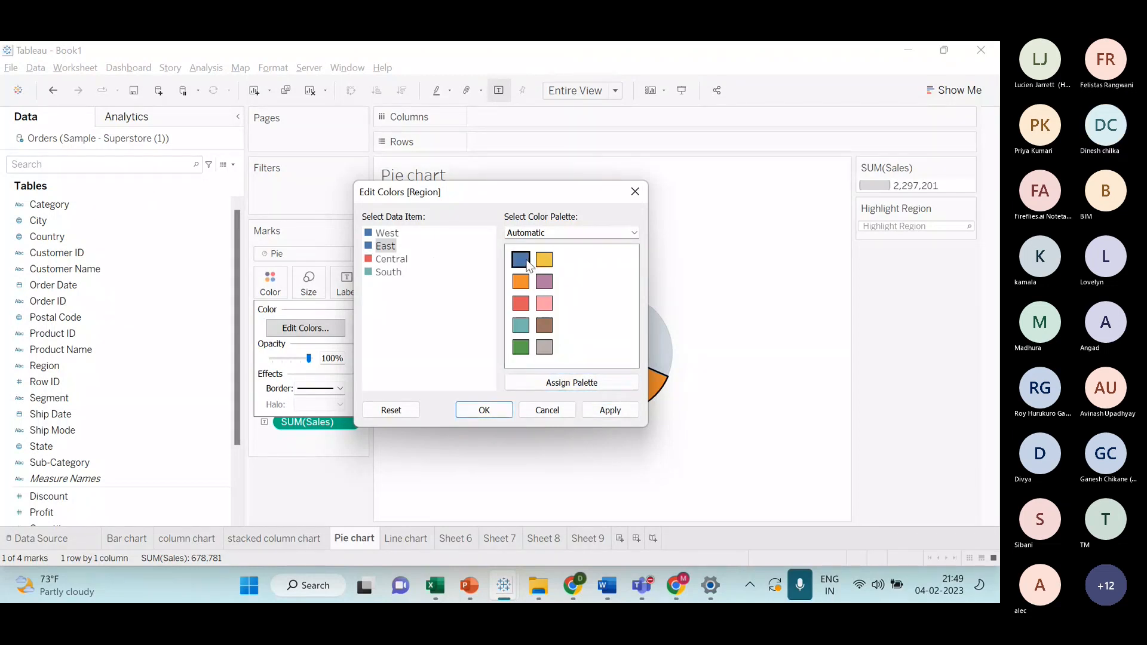
left_click(502, 411)
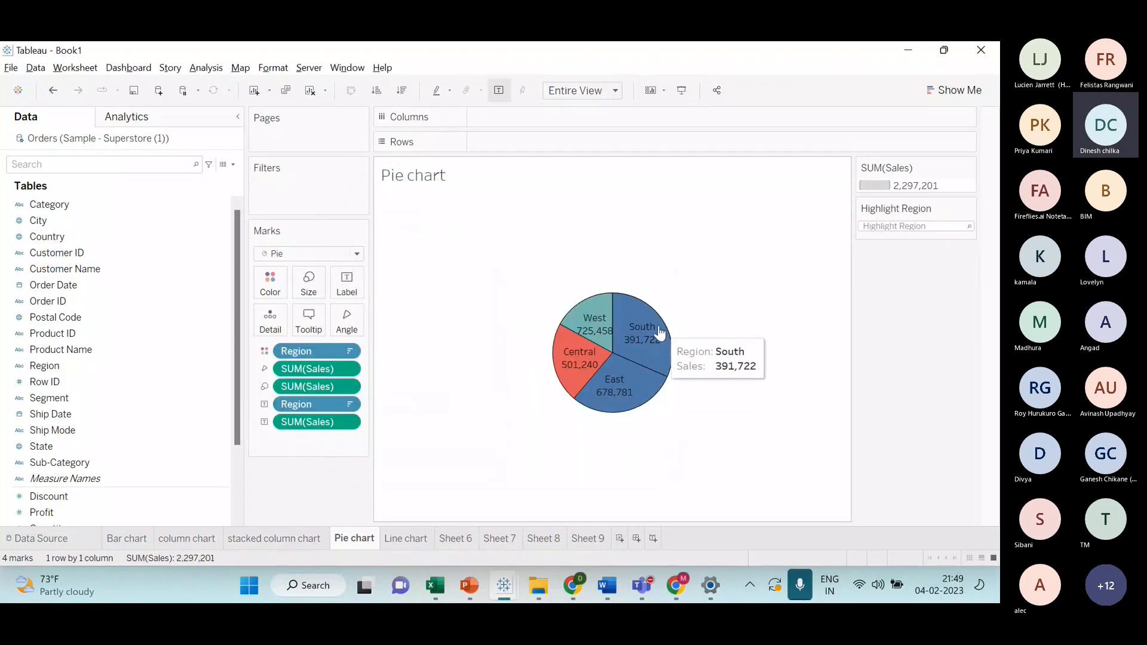
- Set the Central region's colour in the pie chart to the same blue as East
left_click(592, 354)
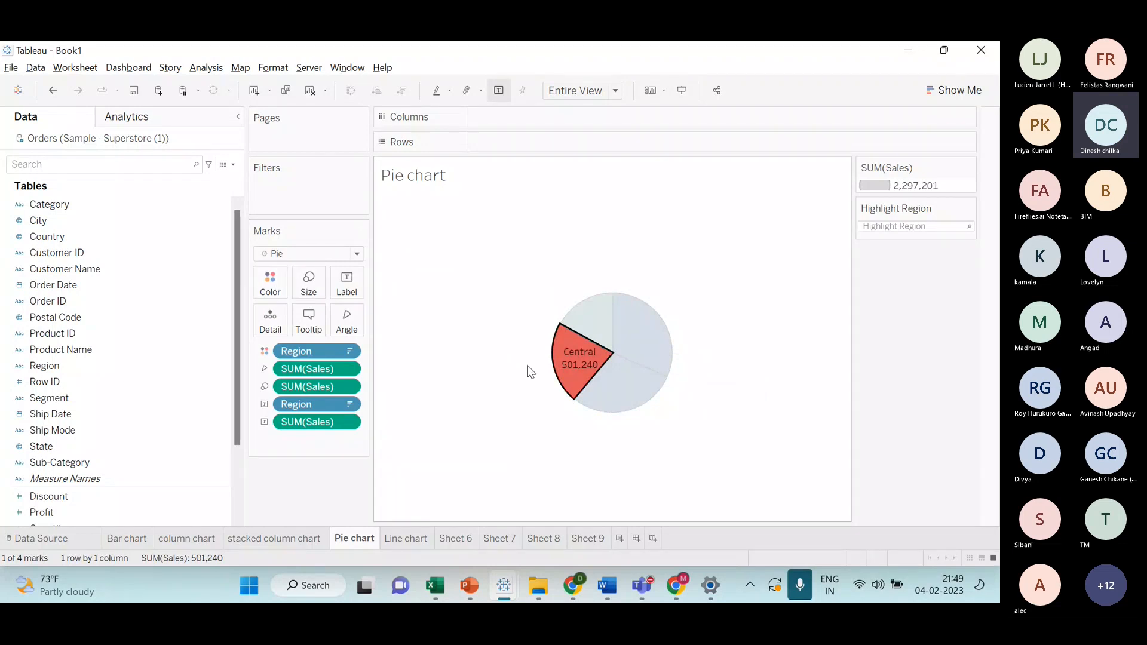
left_click(657, 385)
left_click(575, 360)
left_click(280, 292)
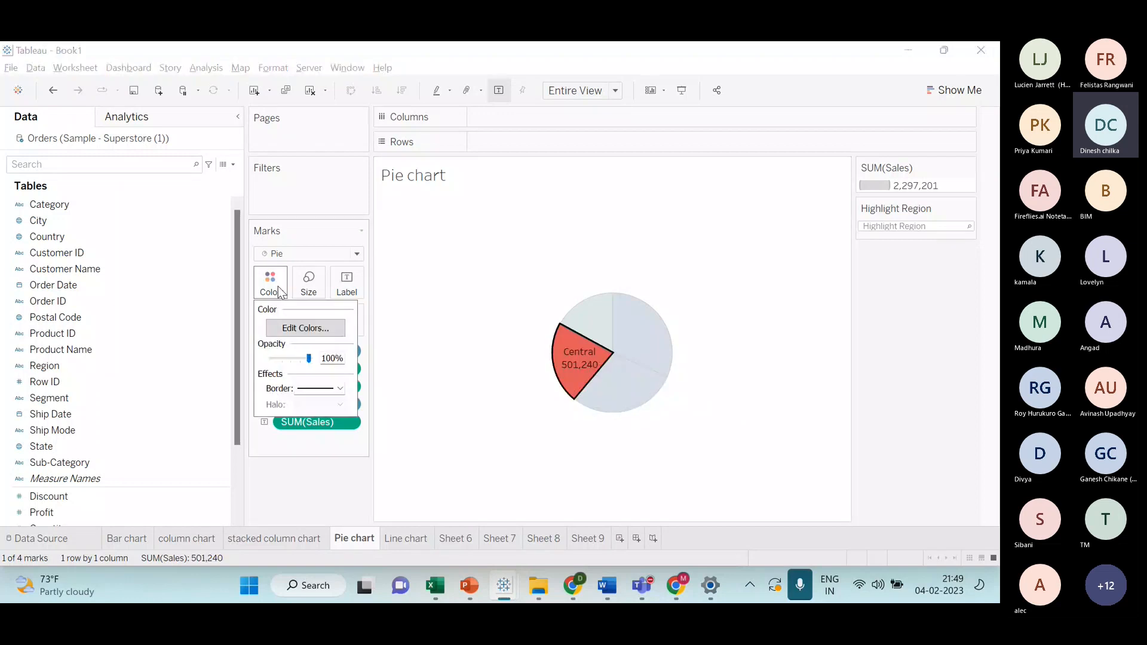
left_click(305, 328)
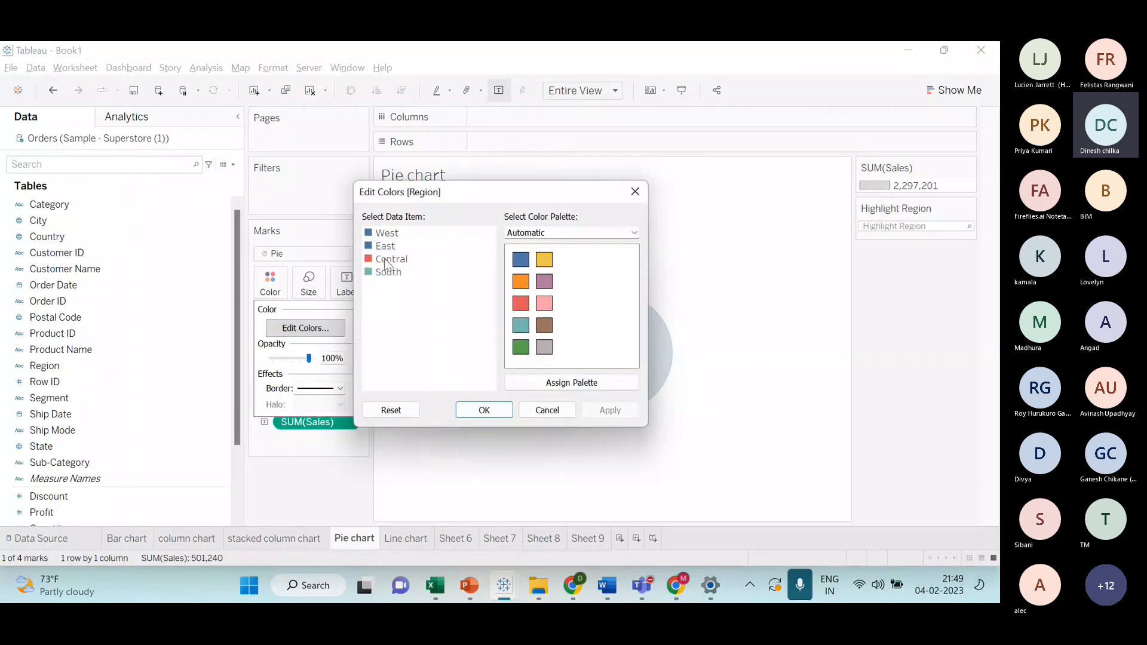
left_click(388, 260)
left_click(526, 266)
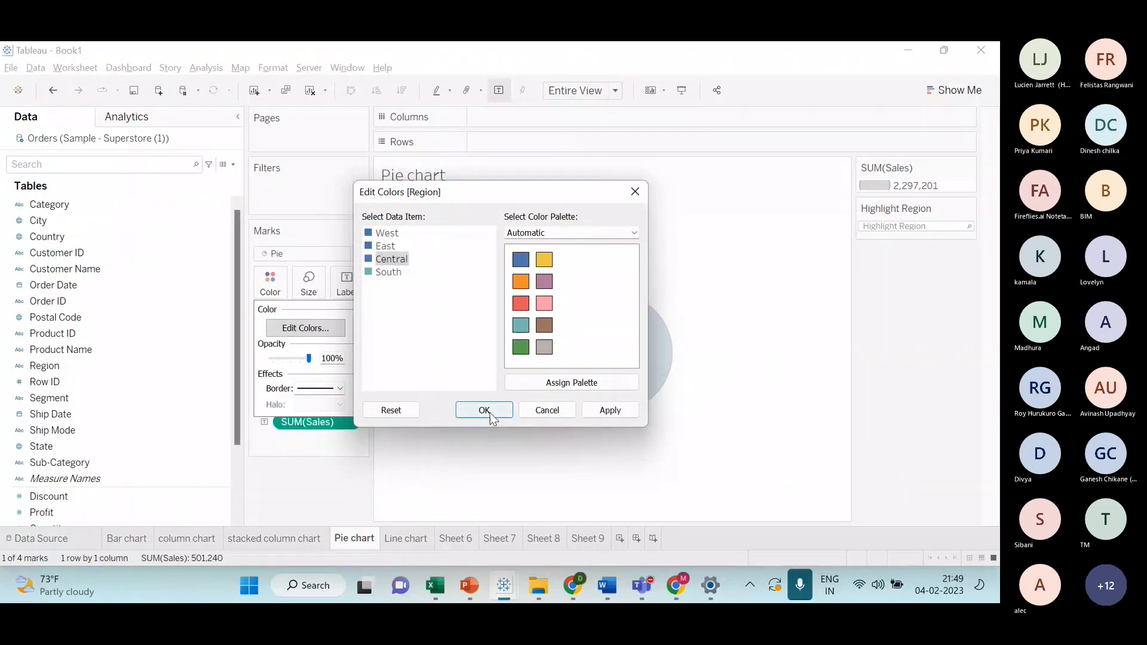
left_click(485, 410)
- Set the South region's colour to blue so that all pie slices share one colour, and clear the mark selection
left_click(590, 327)
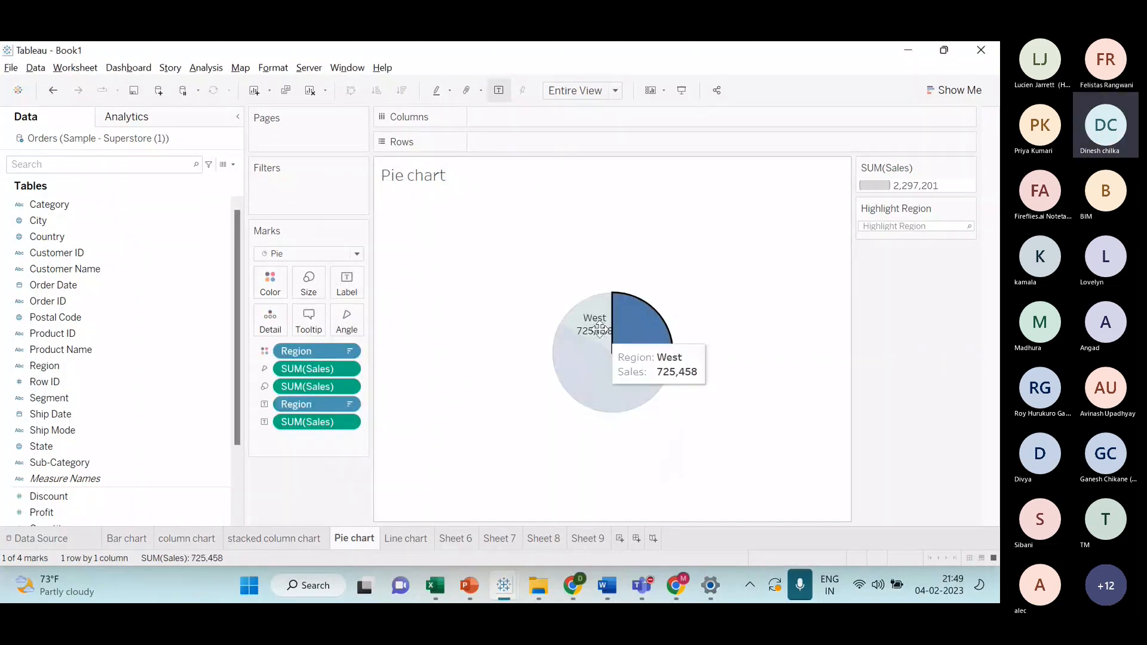
left_click(576, 336)
left_click(576, 336)
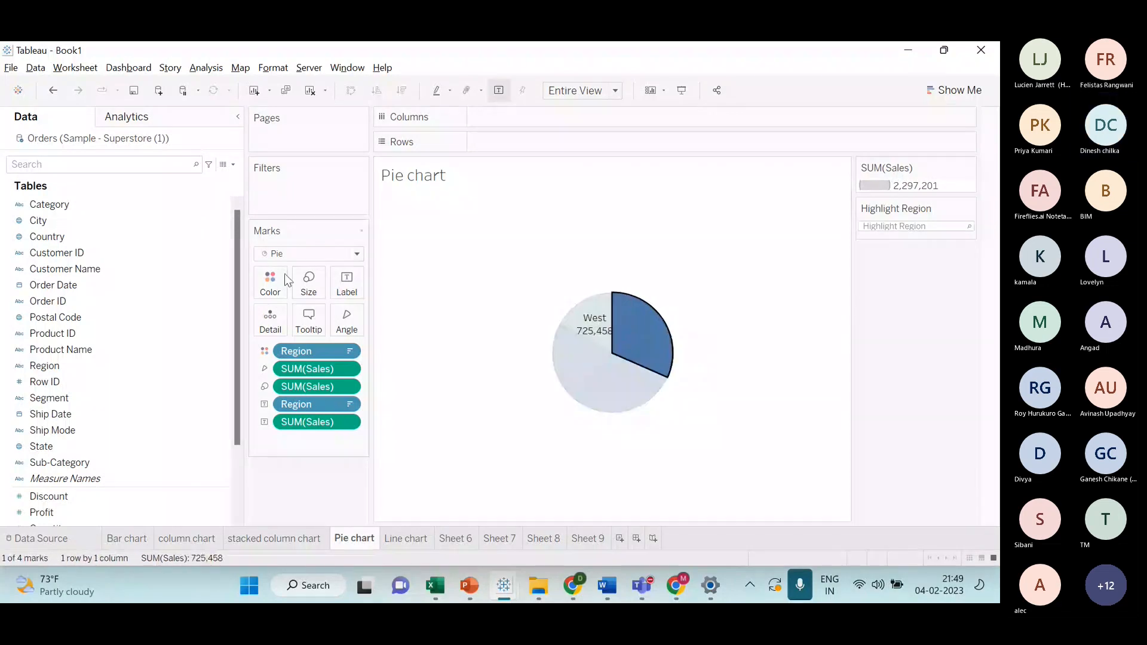
left_click(285, 275)
left_click(305, 329)
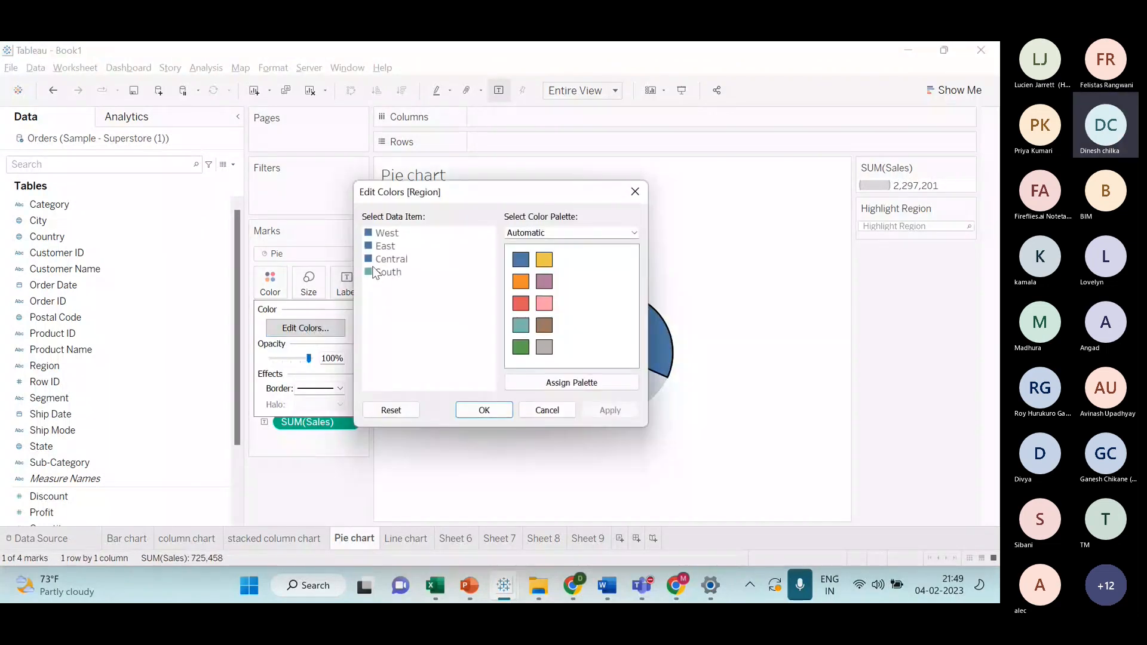
left_click(385, 272)
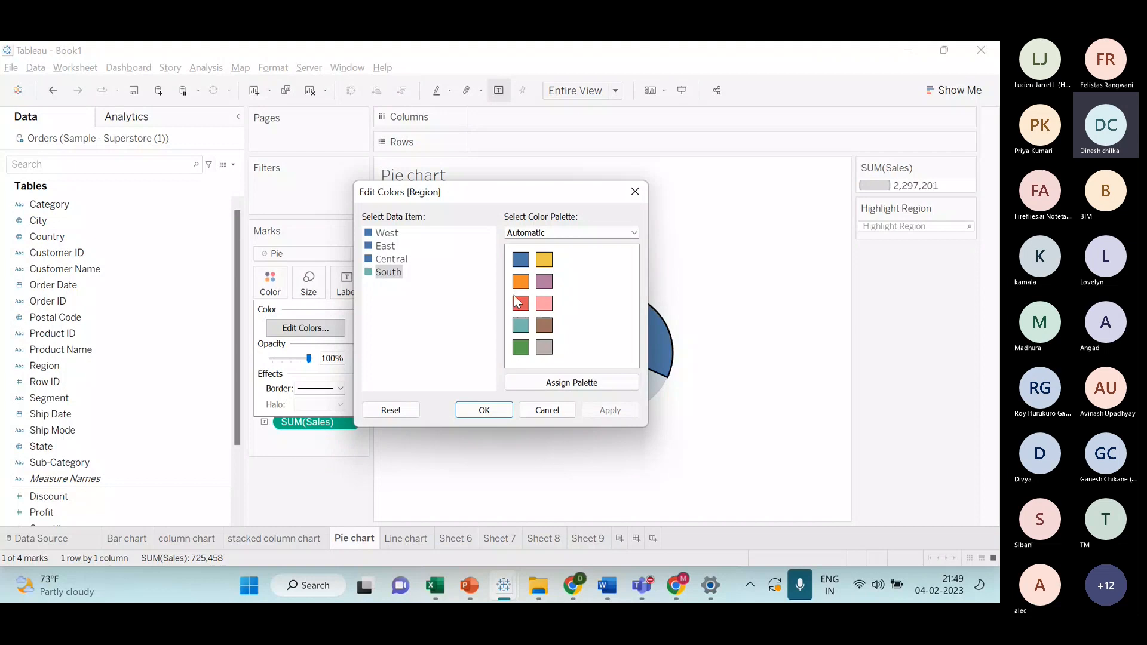
left_click(520, 259)
left_click(501, 411)
left_click(714, 328)
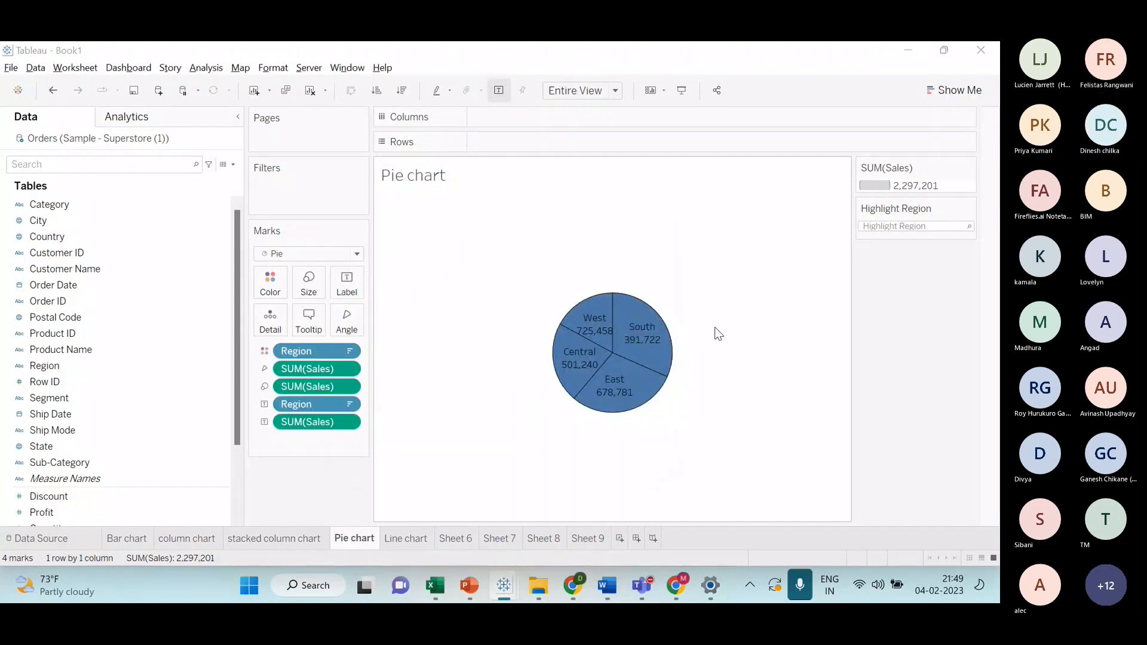
- Switch to the Teams meeting window and look through the rest of the participant list
key("alt+Tab")
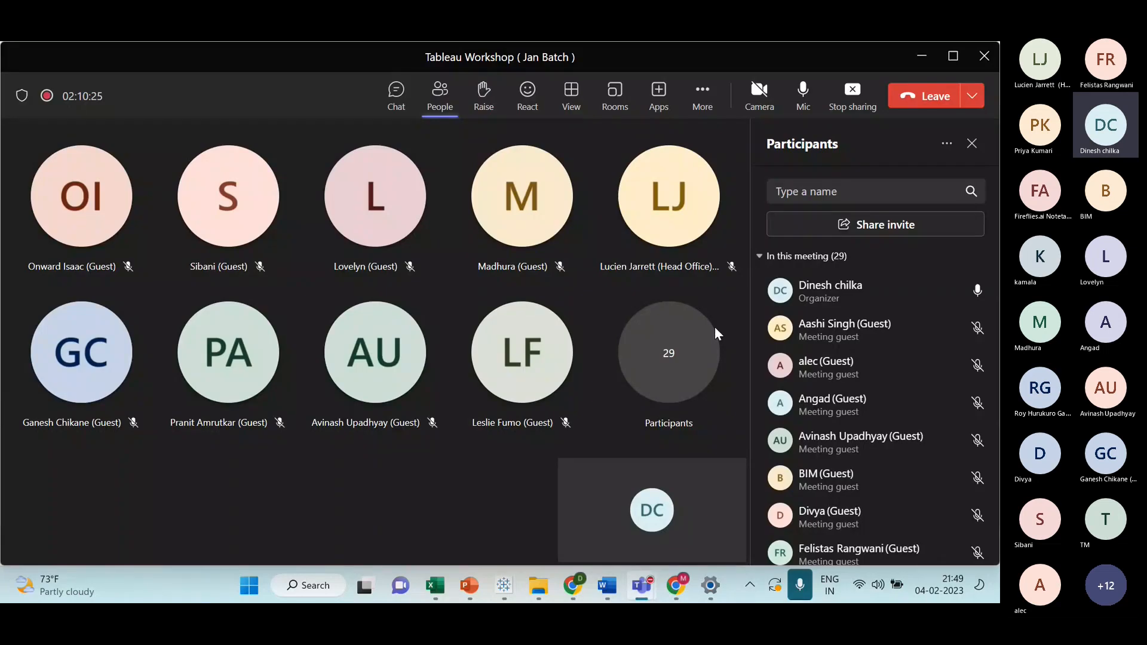
key("alt+Tab")
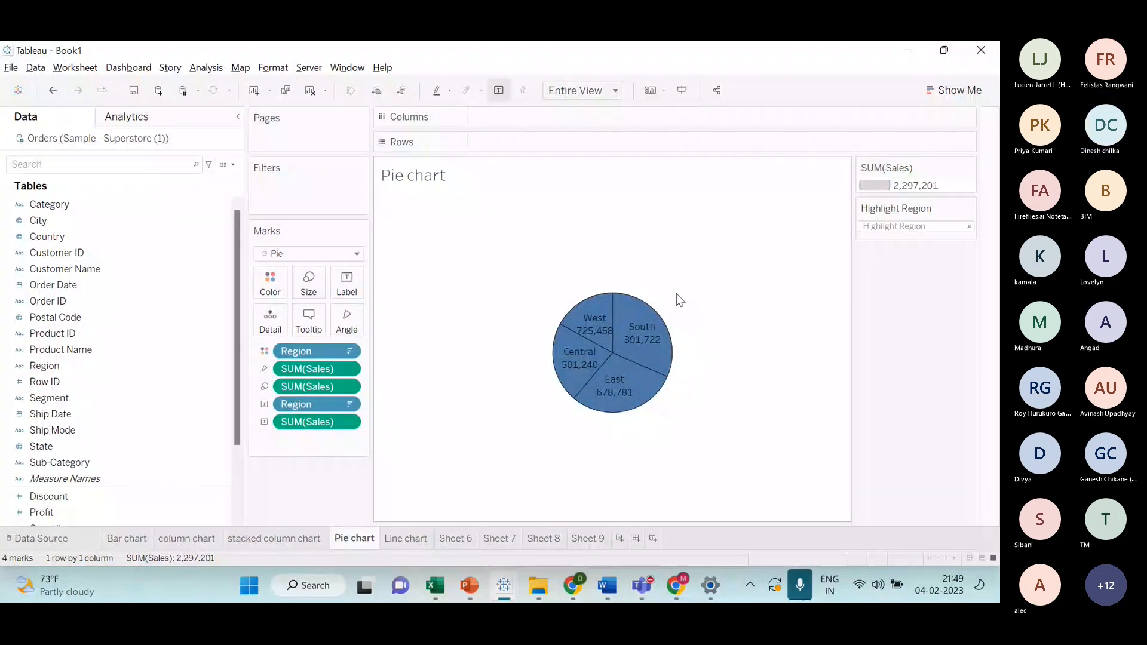
key("alt+Tab")
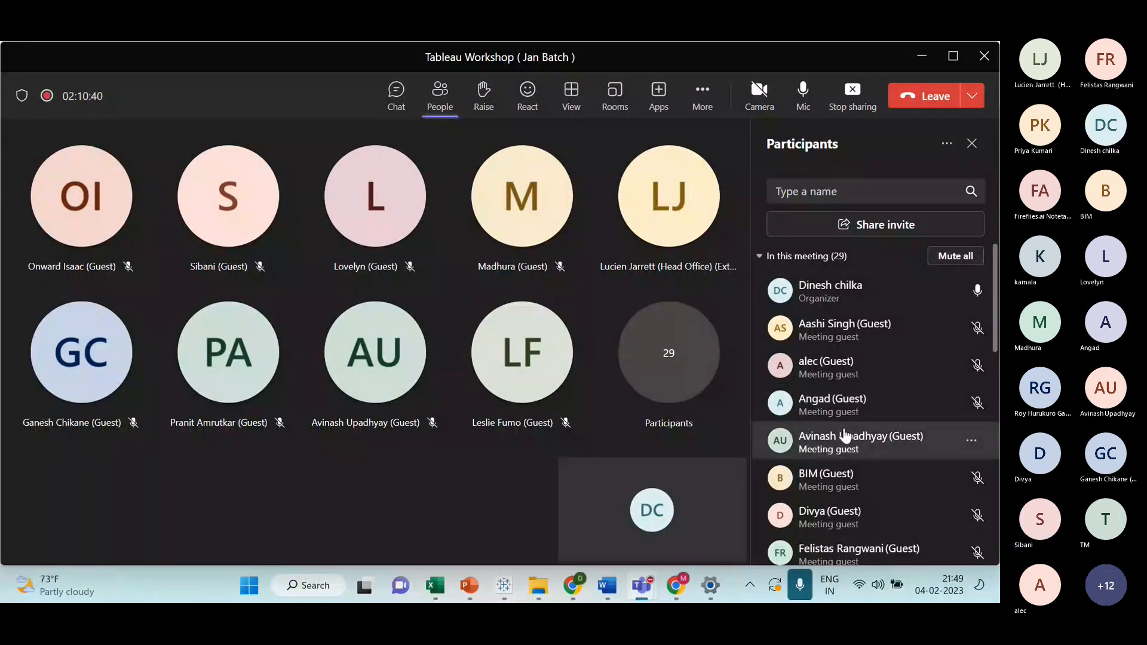
scroll(847, 442, "down", 5)
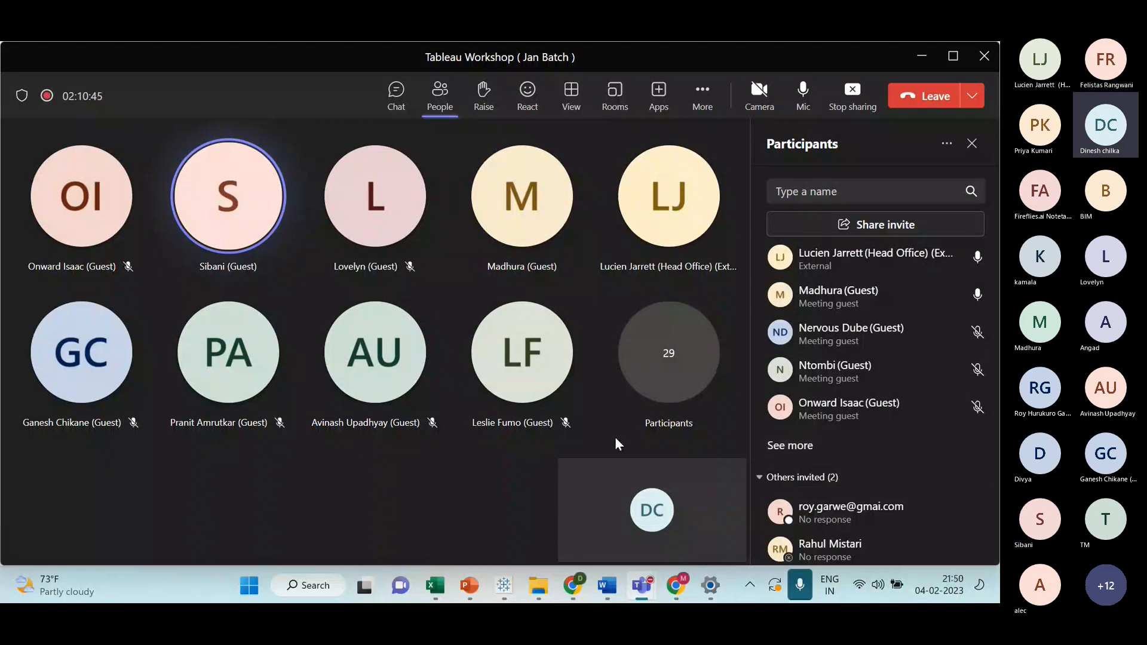
- Switch to the Tableau workshop presentation in PowerPoint and read the Section 3 topics, selecting the text "Enhance Readability using Tooltip"
left_click(885, 442)
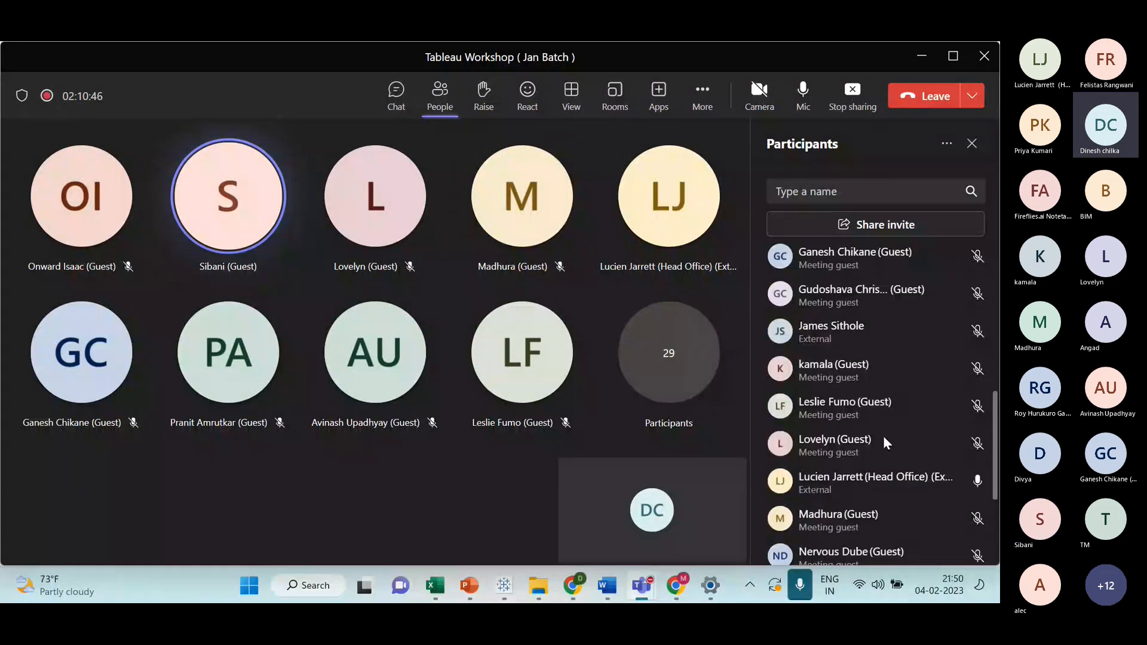
key("alt+Tab")
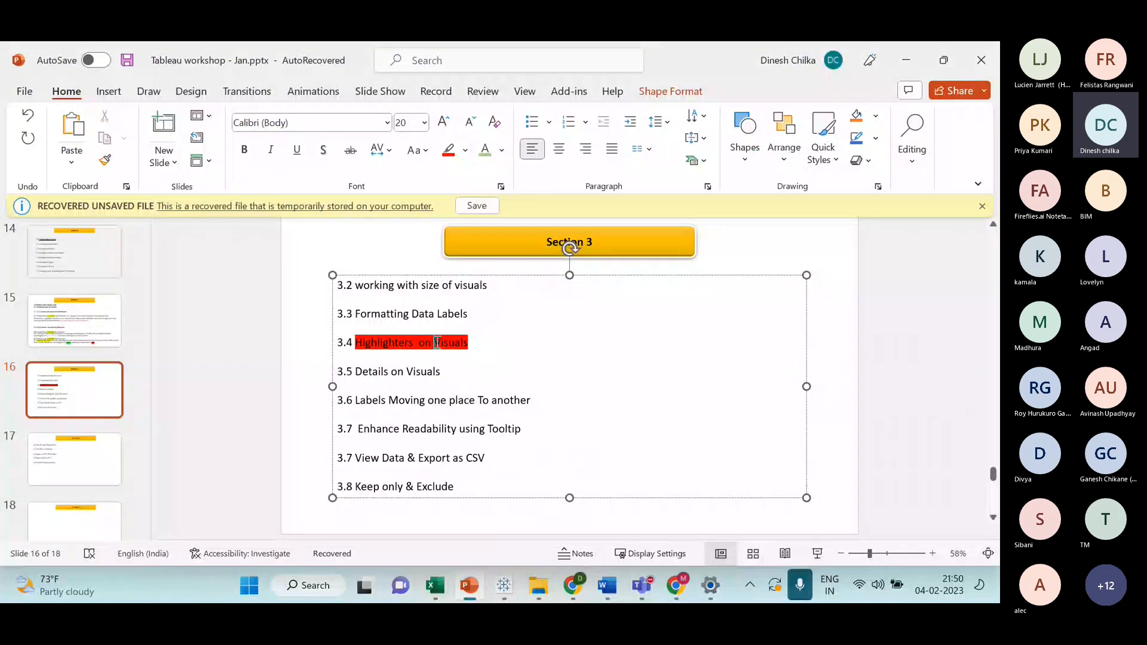
left_click(447, 372)
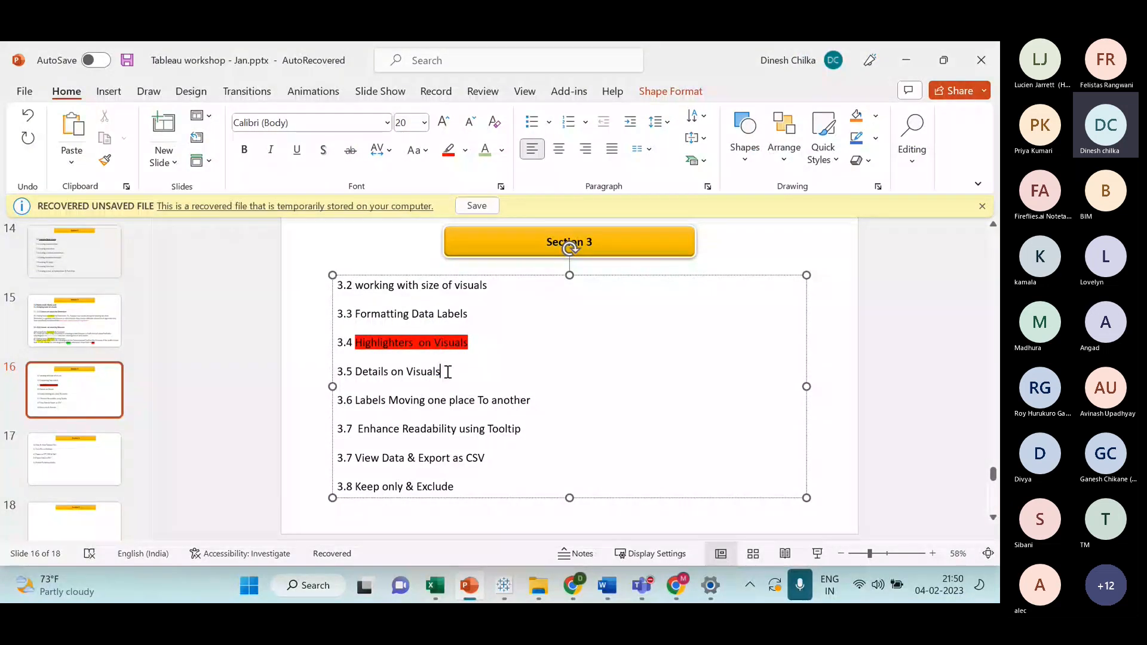
left_click(449, 400)
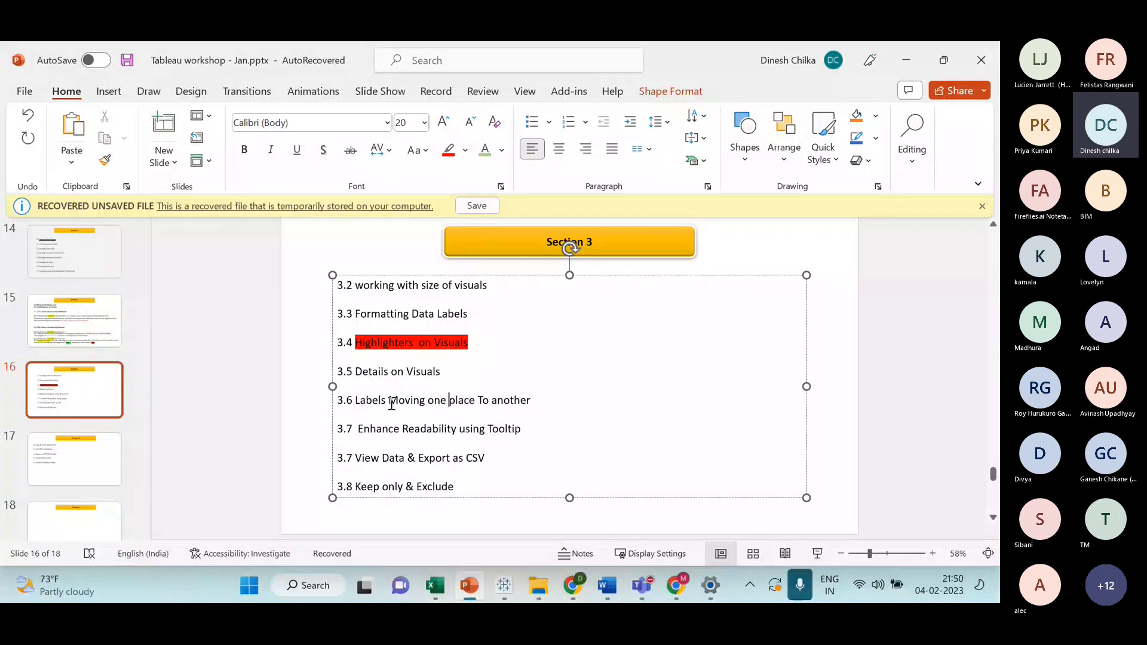
left_click(530, 429)
left_click_drag(530, 429, 358, 430)
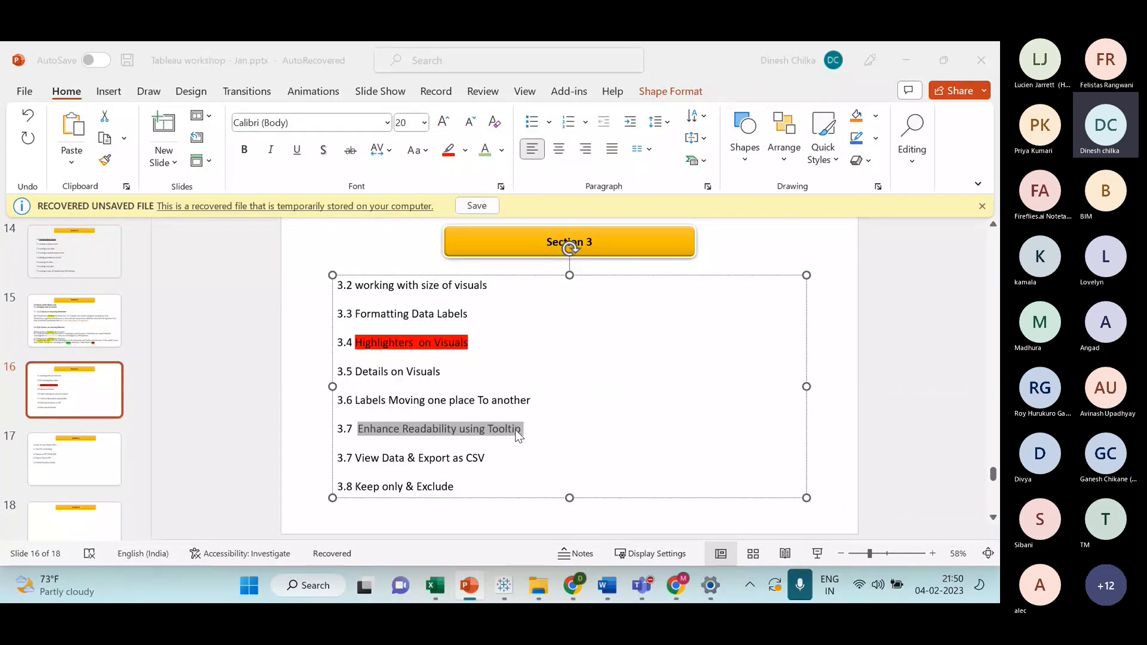
- Switch to the Book1 workbook in Tableau and look through the bar, column, stacked column and pie chart sheets
key("alt+Tab")
mouse_move(496, 584)
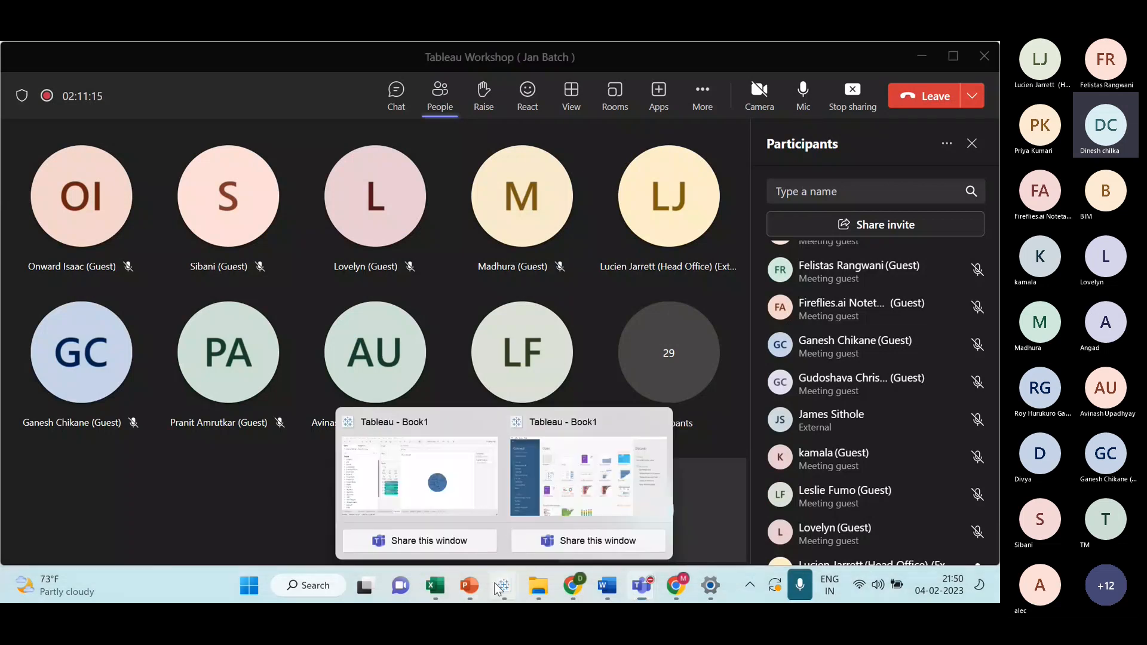
left_click(447, 483)
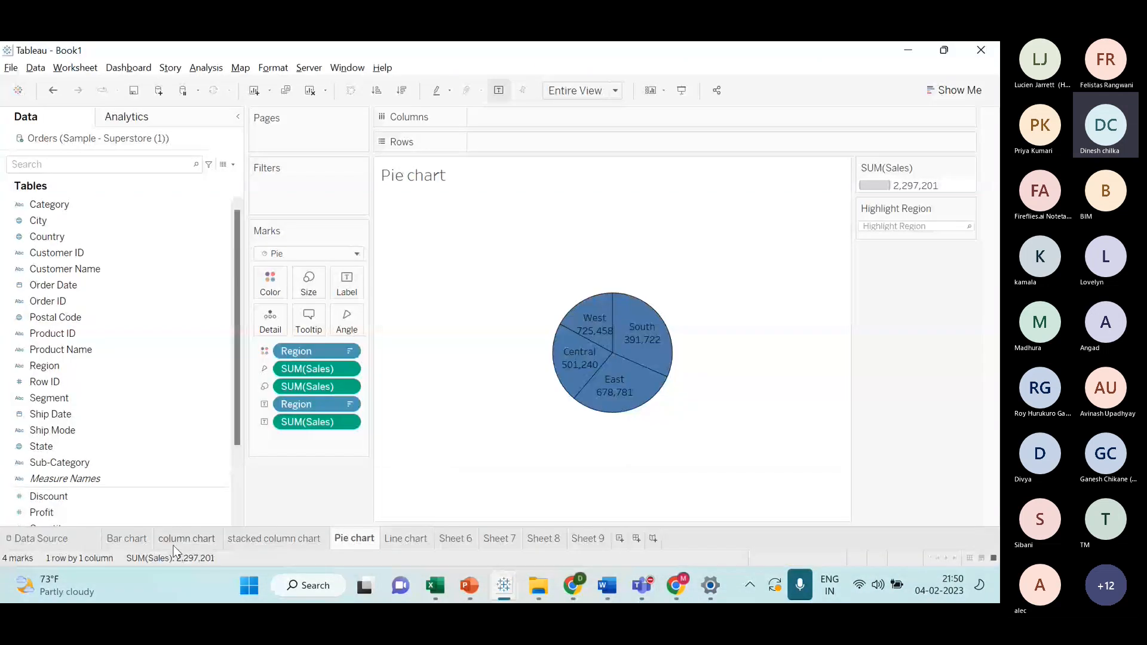
left_click(126, 539)
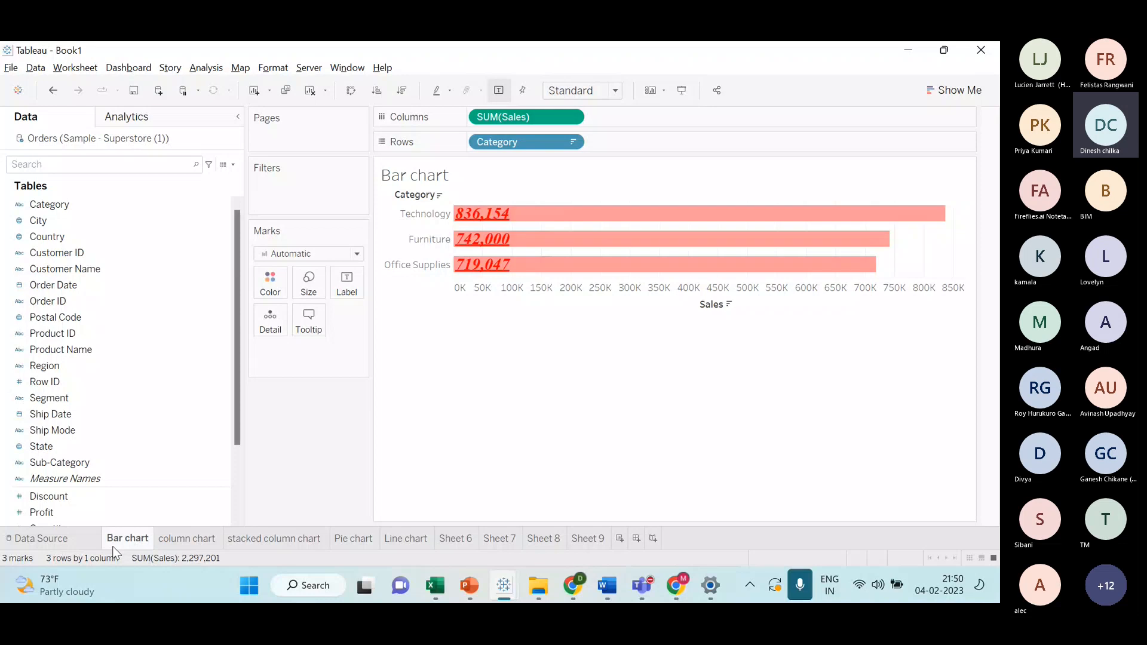
left_click(186, 539)
left_click(258, 538)
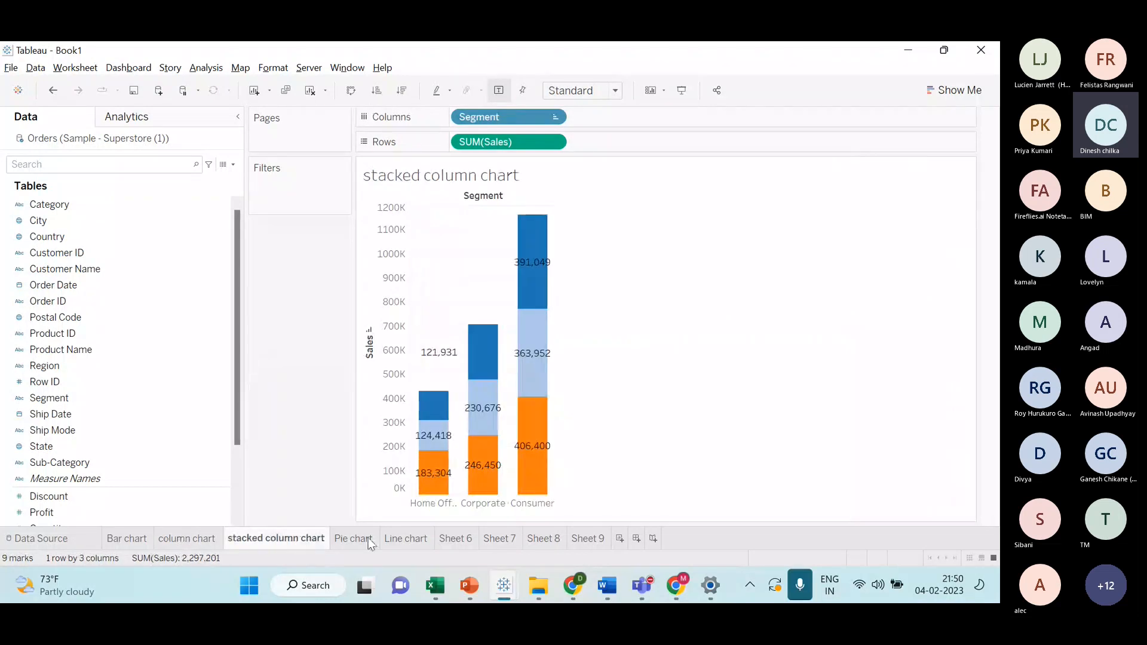
left_click(354, 539)
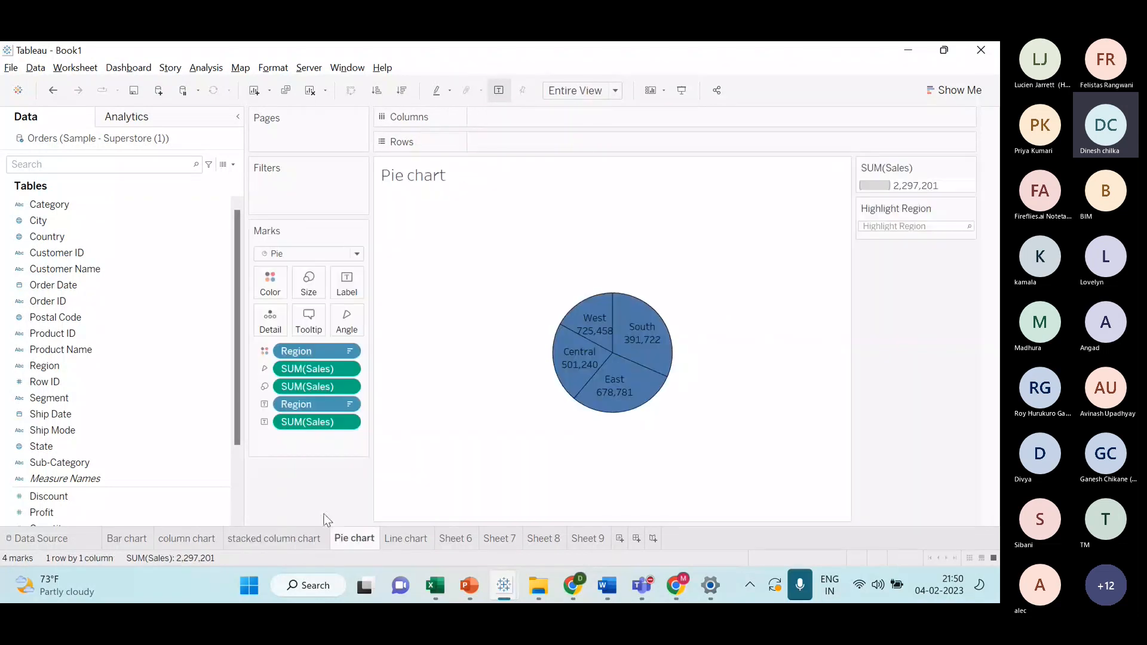
- Open the Sheet 6 sales map and examine the tooltip of a state mark
left_click(457, 538)
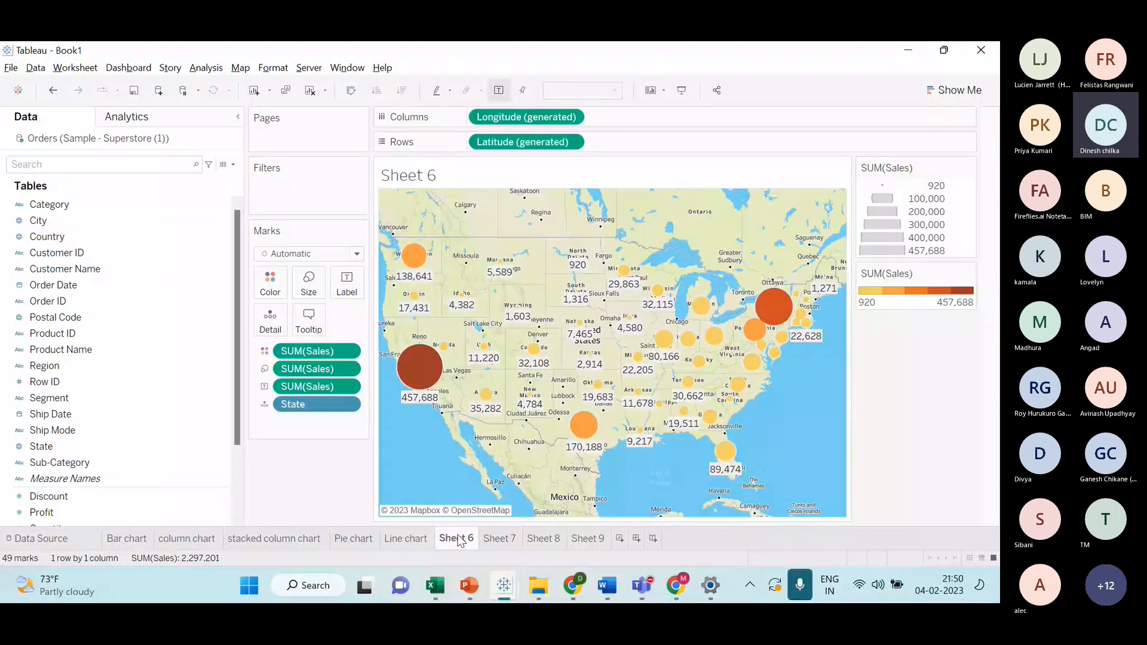
mouse_move(601, 357)
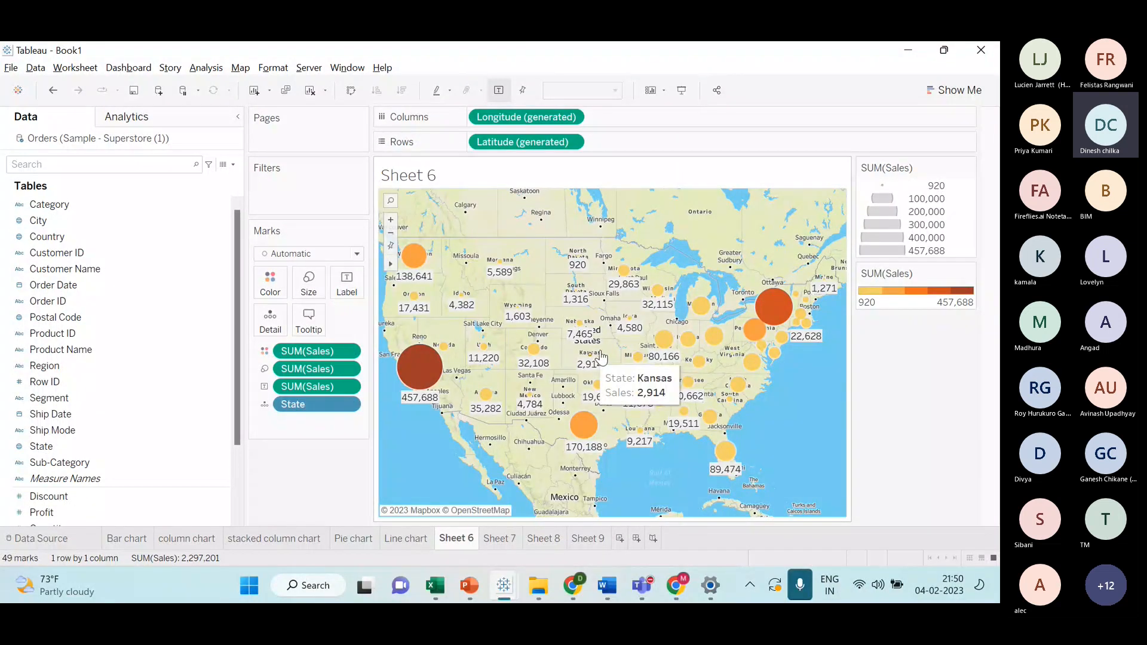
mouse_move(613, 289)
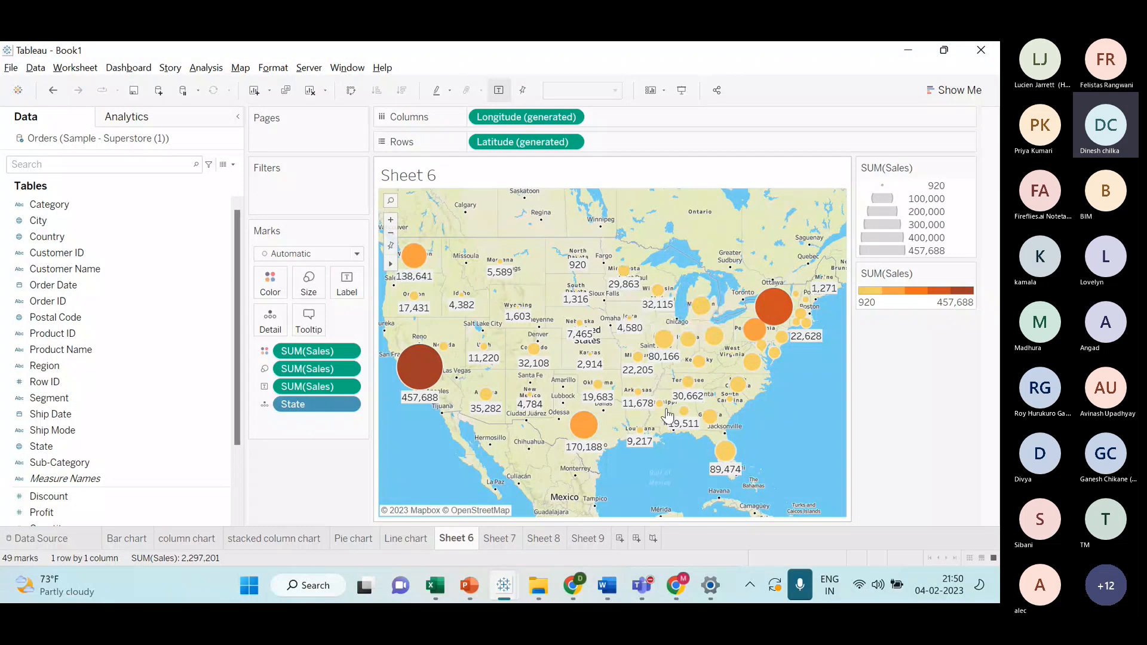
- Open the map's tooltip for editing, centre all of its text and delete the State label before the <State> field
left_click(309, 321)
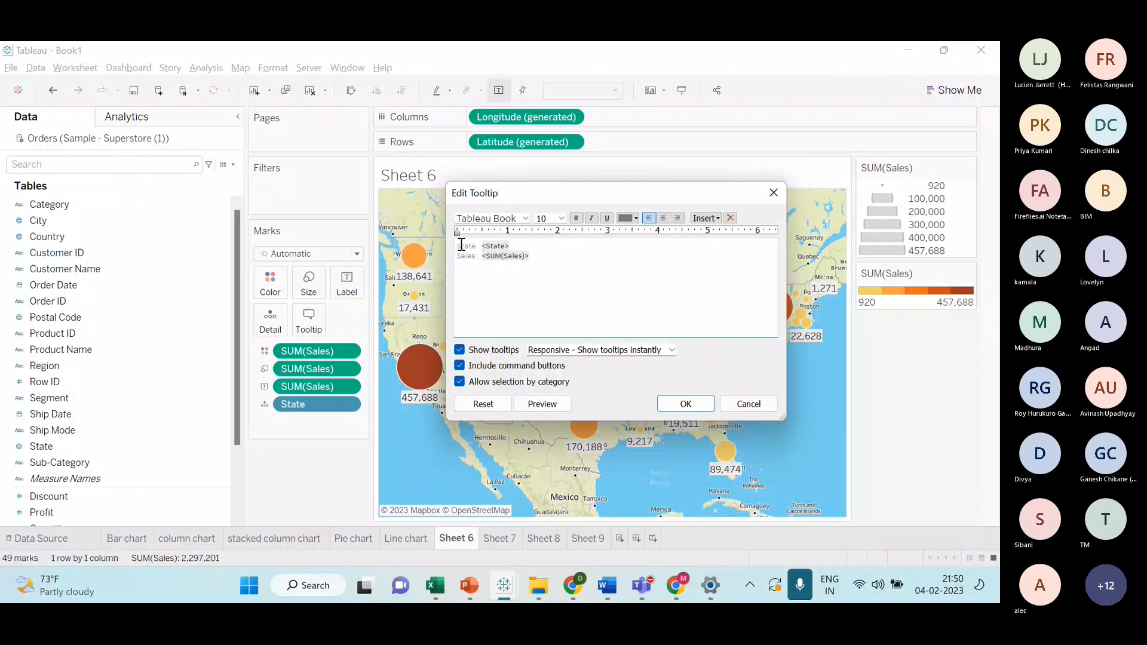
key("ctrl+a")
left_click(663, 218)
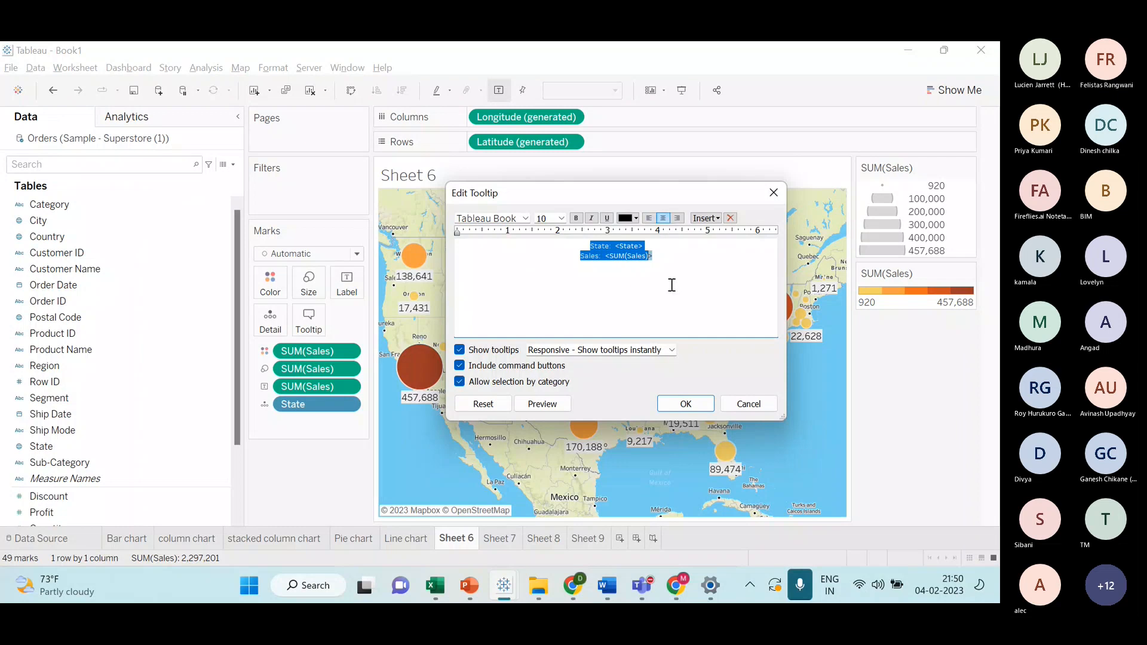
double_click(600, 247)
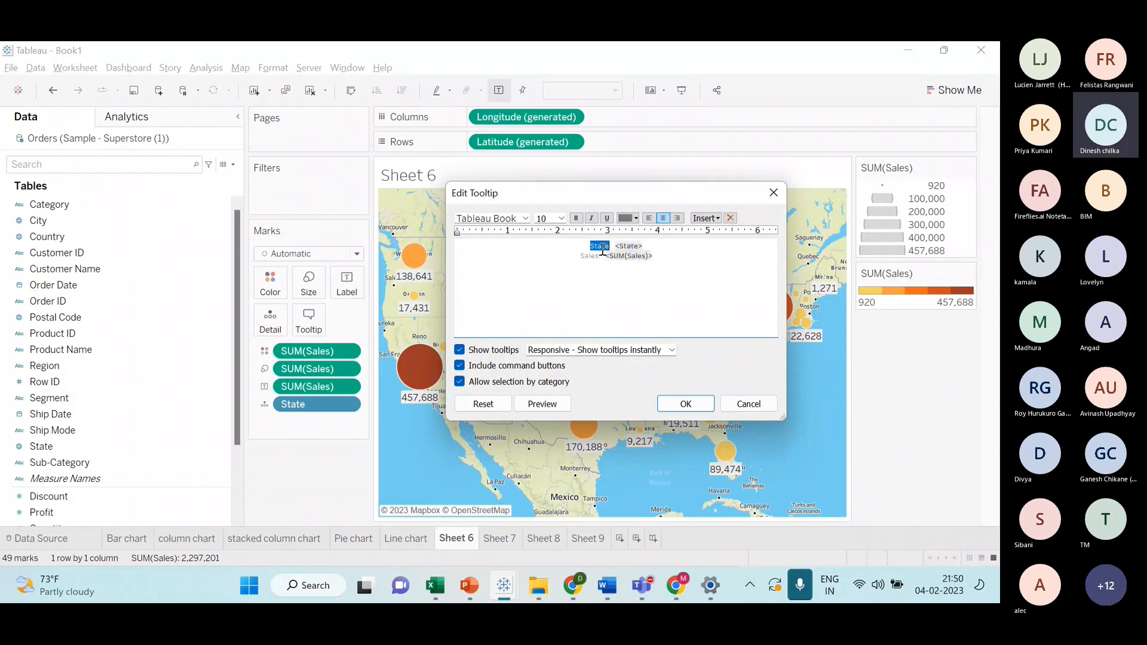
key("Delete")
- Format the <State> line of the tooltip in orange at font size 26
double_click(634, 247)
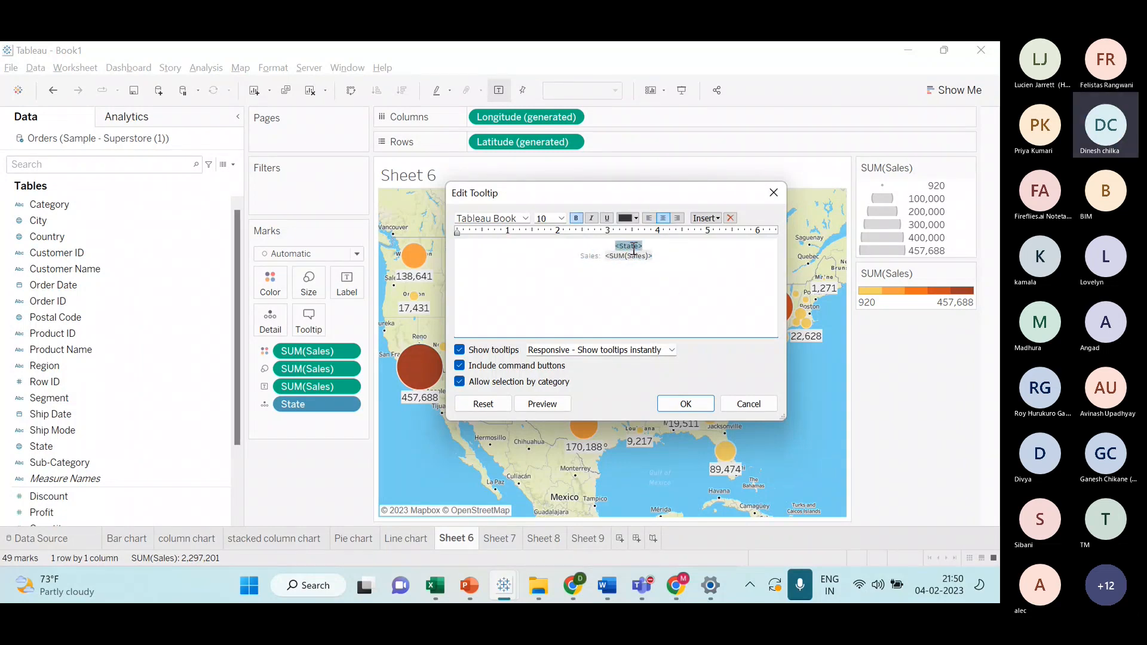
triple_click(634, 247)
left_click(637, 218)
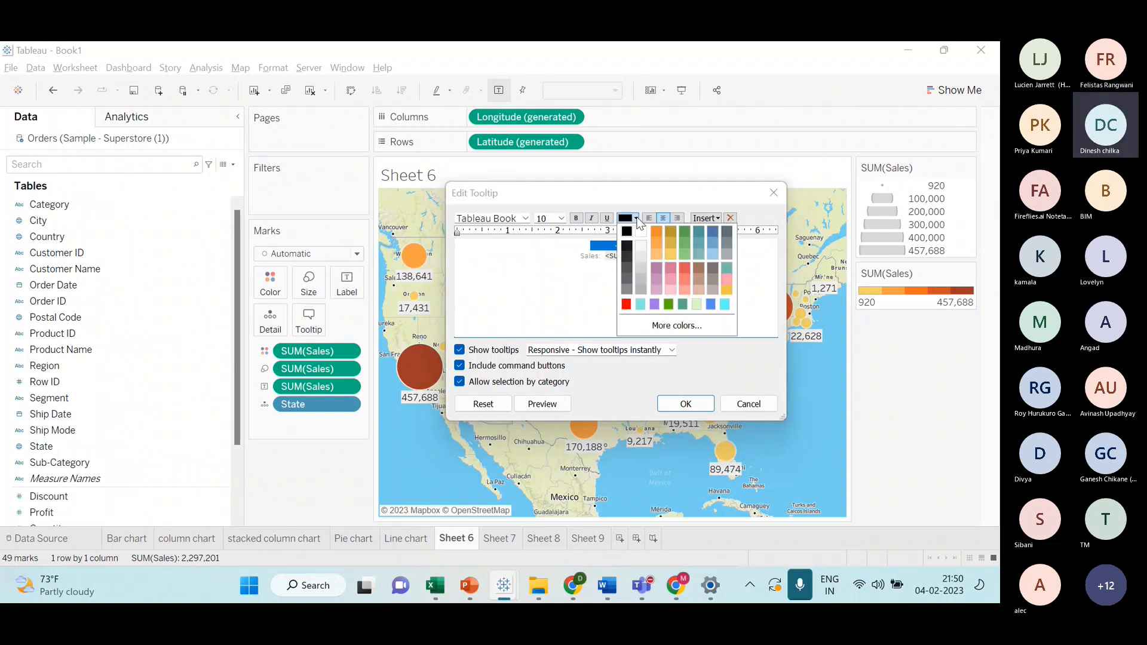
left_click(656, 234)
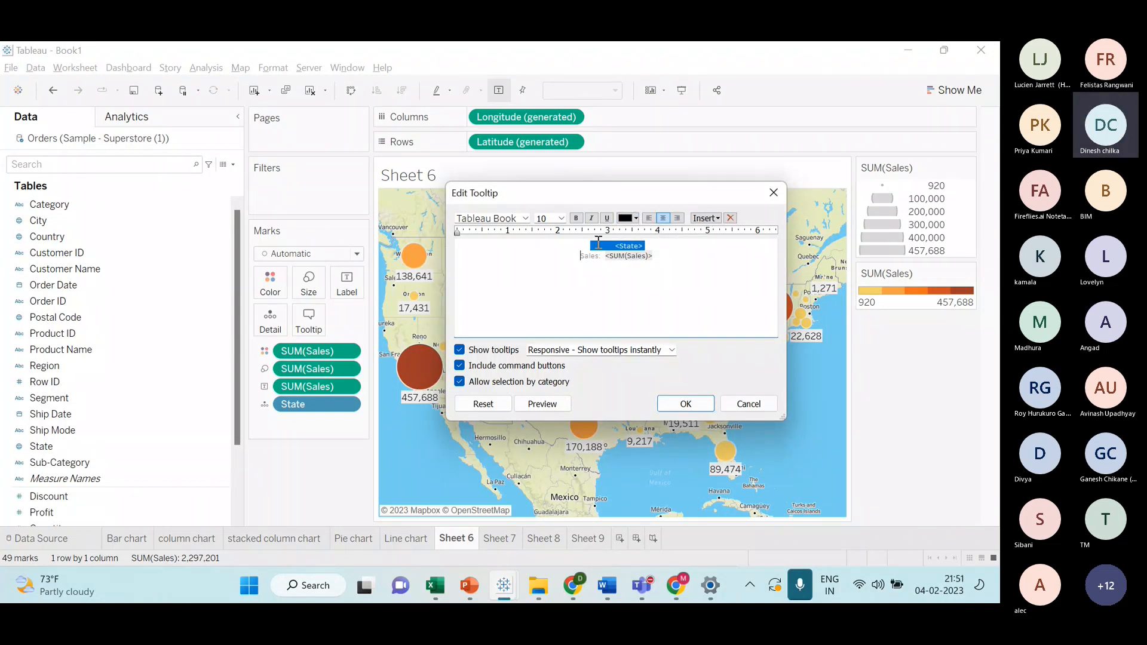
left_click(561, 218)
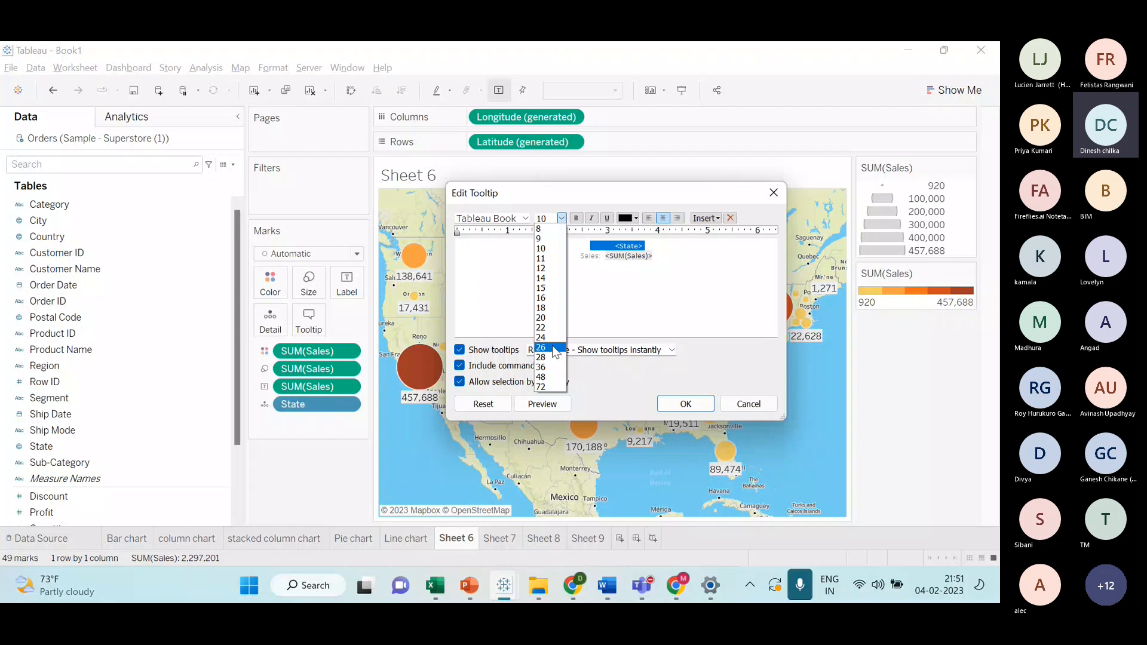
left_click(541, 347)
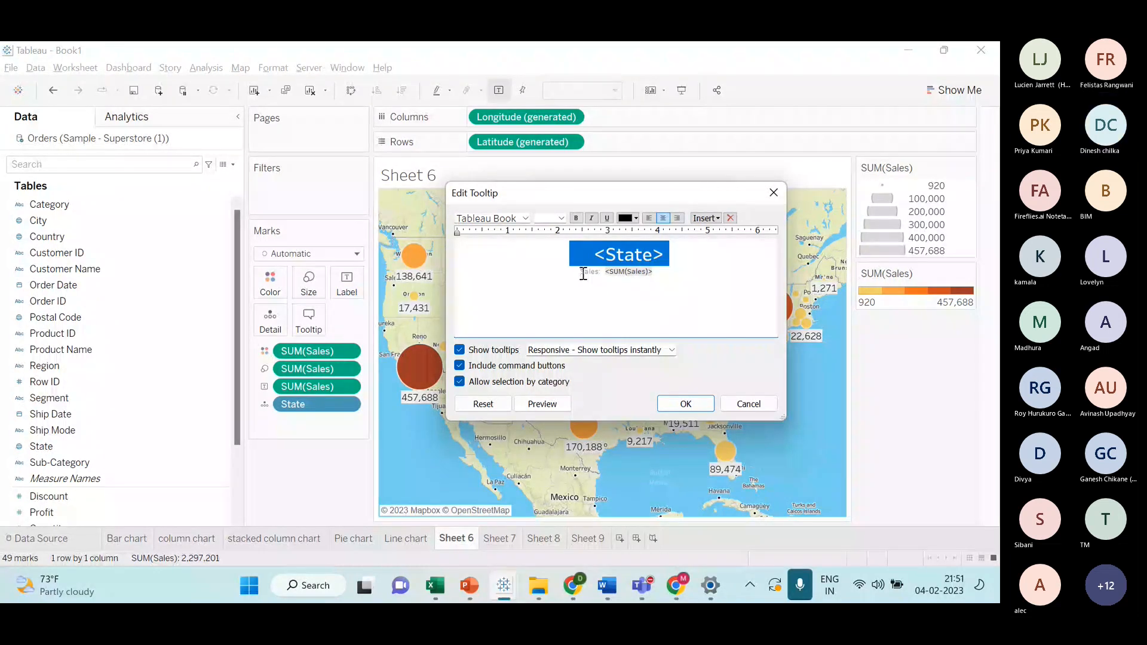
- Add the word "total" before the Sales label in the tooltip and remove the gap in front of <SUM(Sales)>
type("Total")
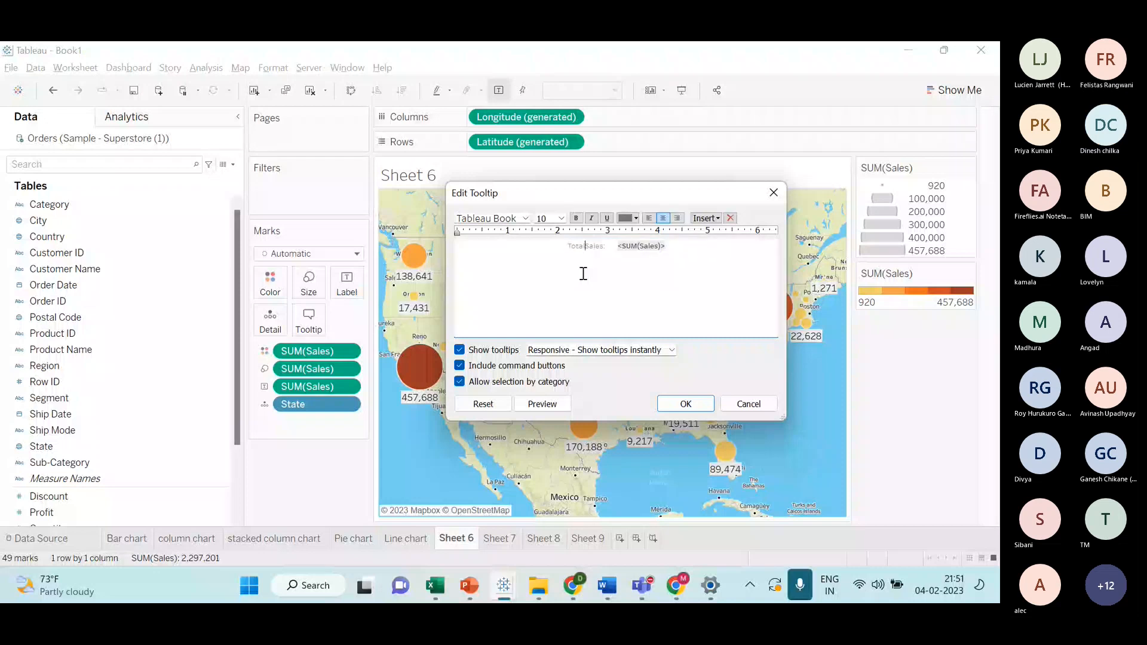
key("ctrl+z")
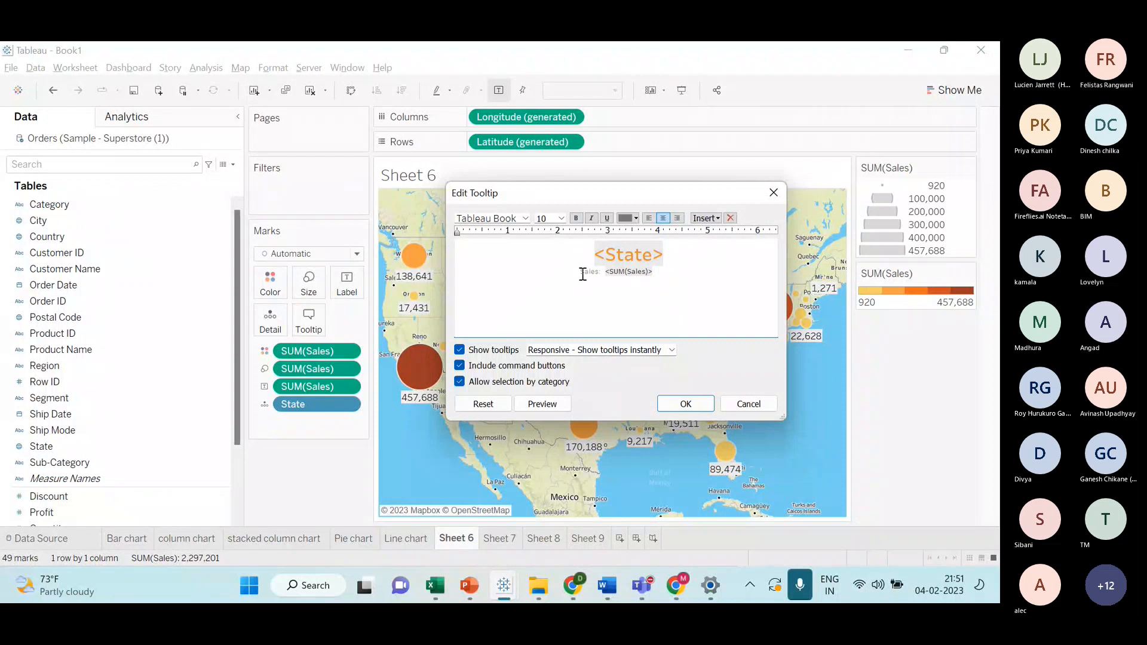
type("total")
left_click(628, 272)
key("BackSpace")
- Colour the <SUM(Sales)> field in the tooltip purple and preview the tooltip
double_click(628, 271)
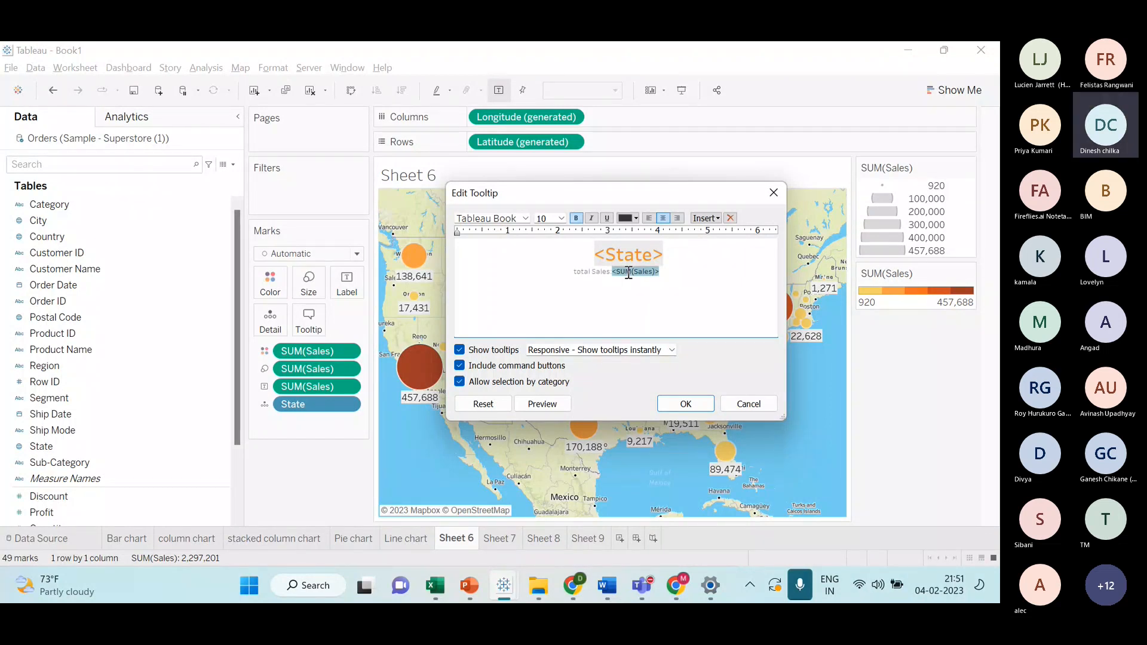
triple_click(628, 272)
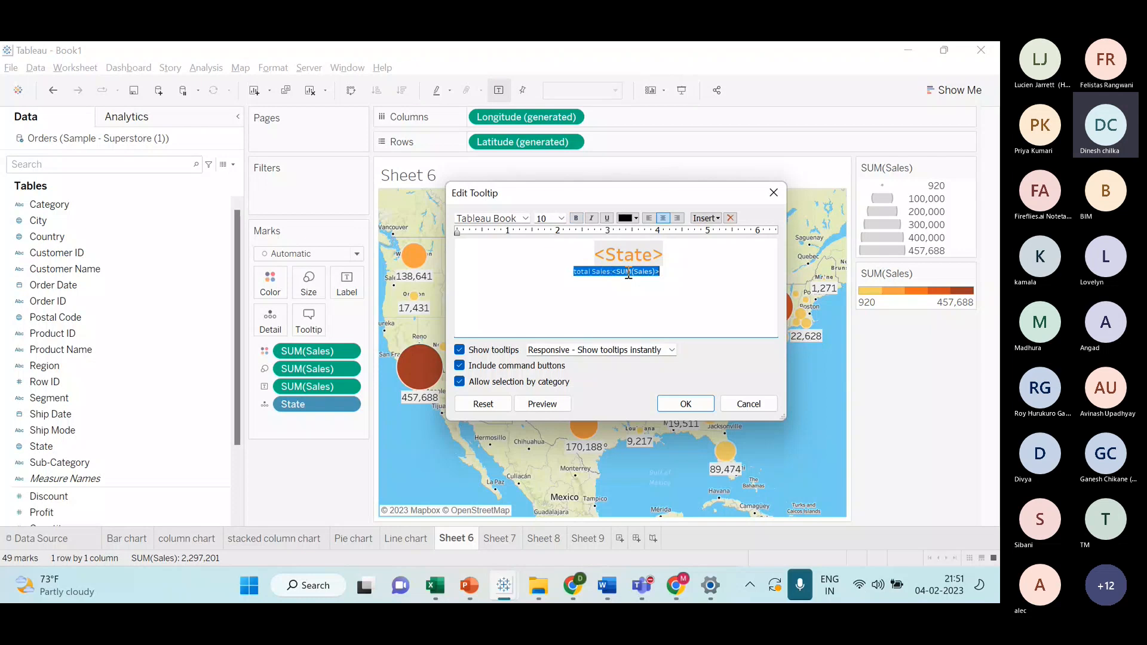
left_click(616, 276)
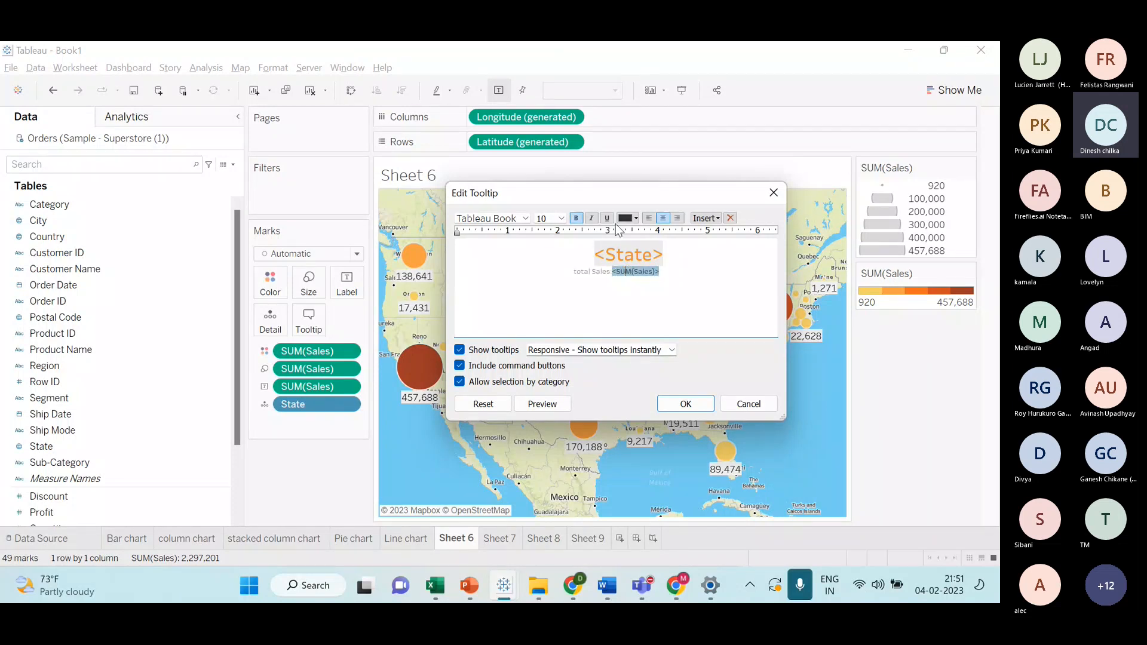
left_click(635, 218)
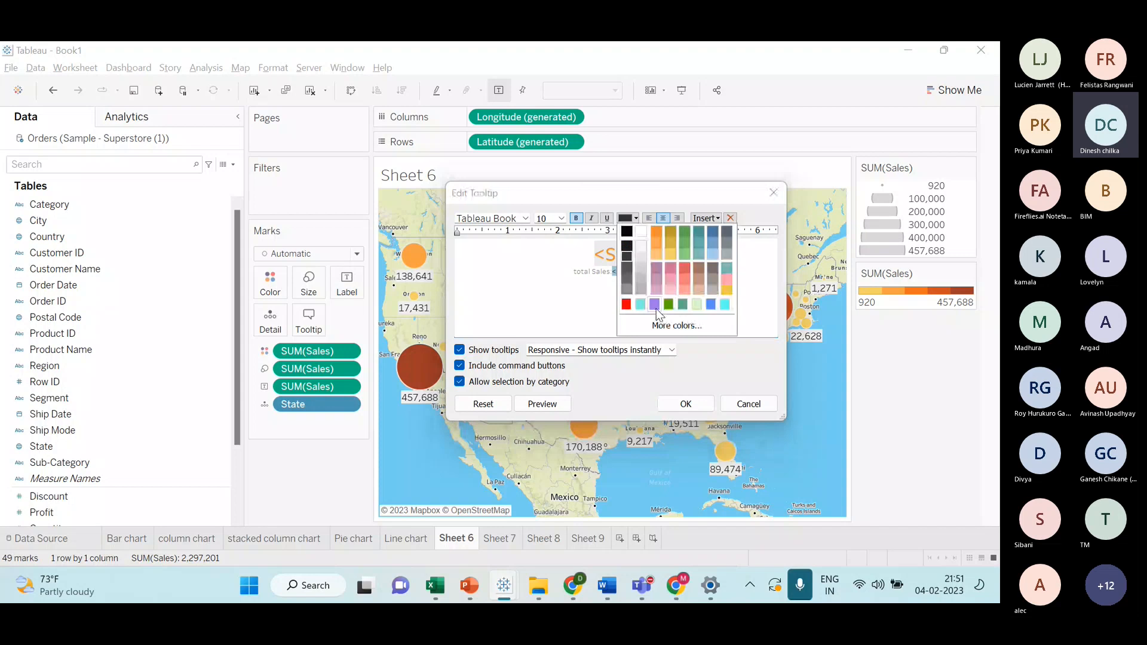
left_click(654, 304)
left_click(553, 406)
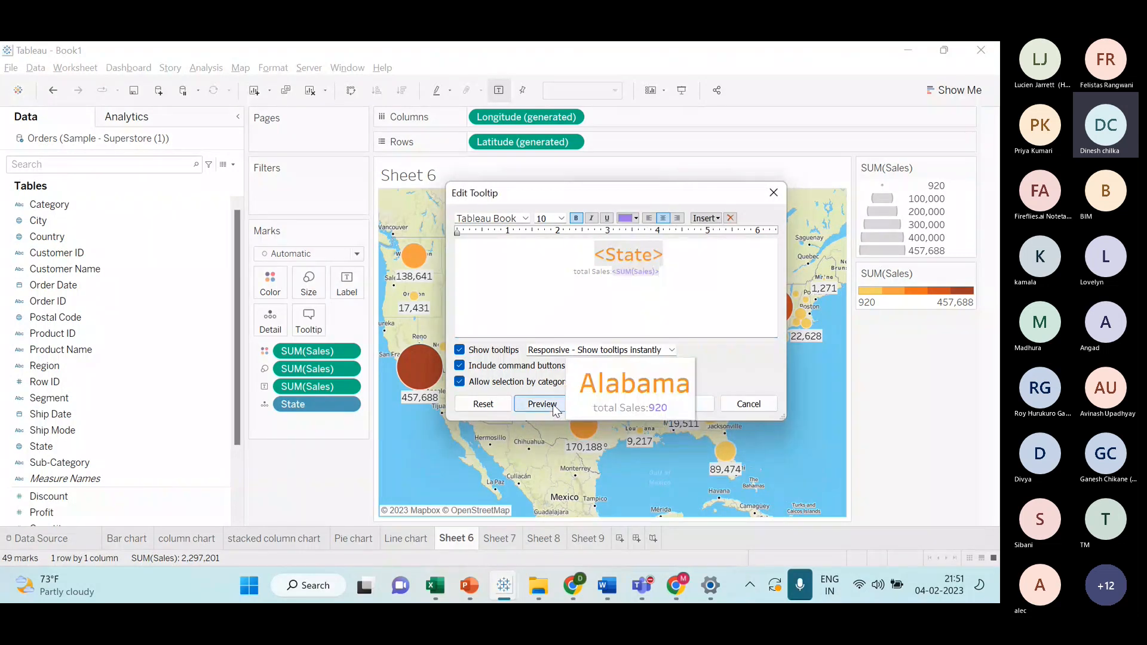
- Change the font colour of the "total Sales" label, preview the tooltip and apply the tooltip edits to the map
left_click(641, 330)
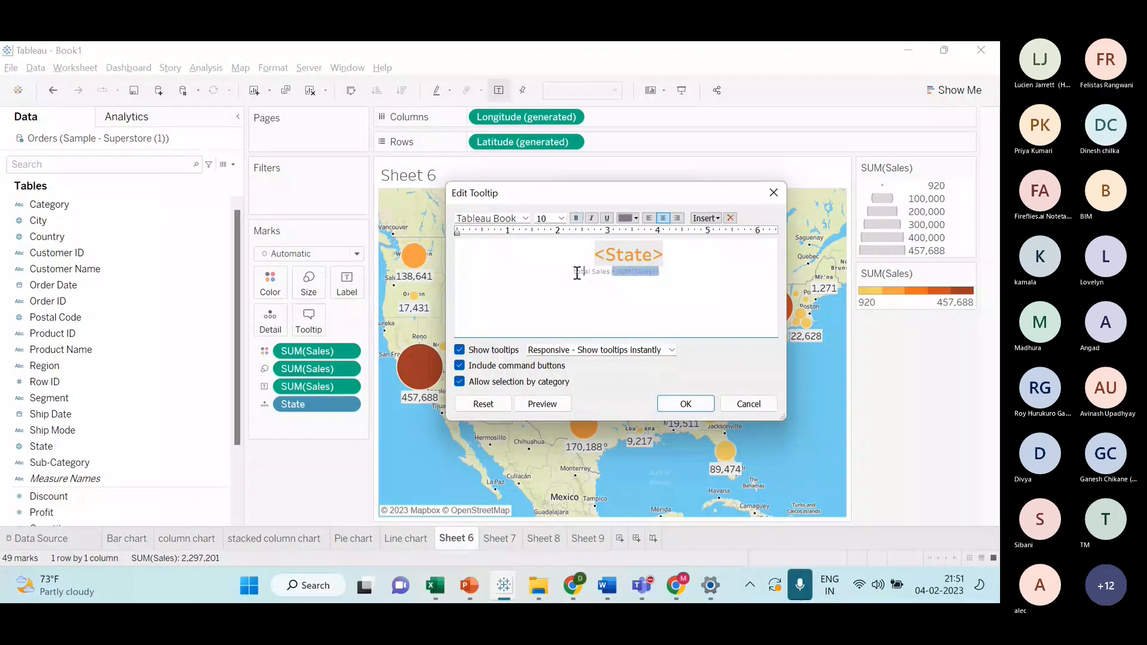
left_click_drag(571, 270, 610, 272)
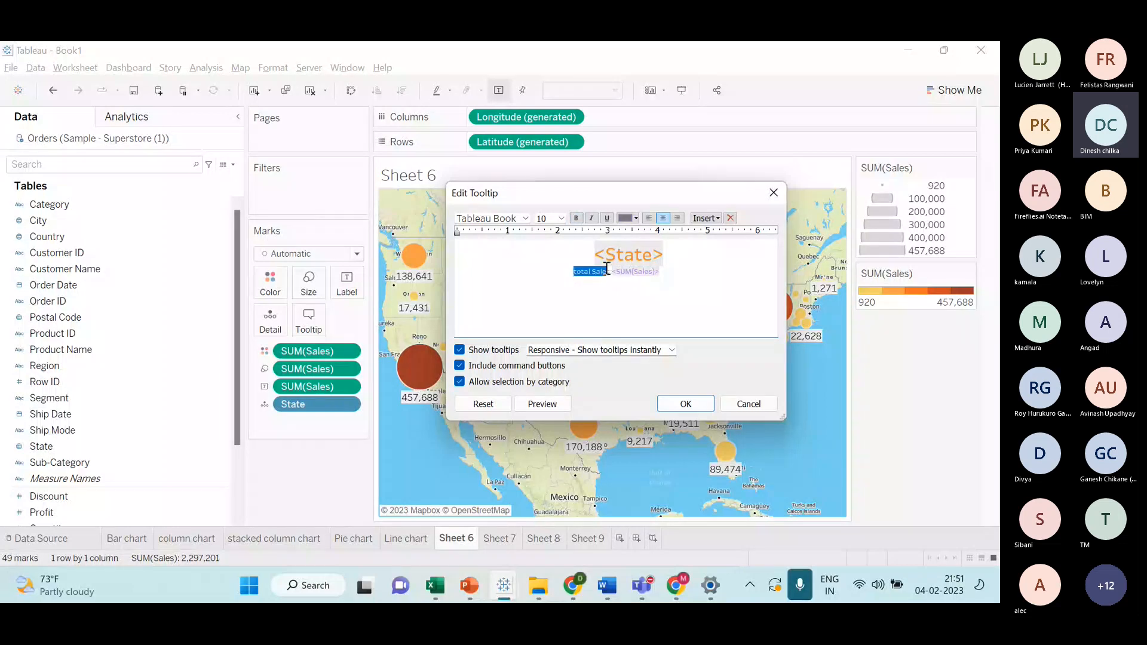
left_click(635, 218)
left_click(640, 304)
left_click(541, 404)
left_click(639, 327)
left_click(689, 410)
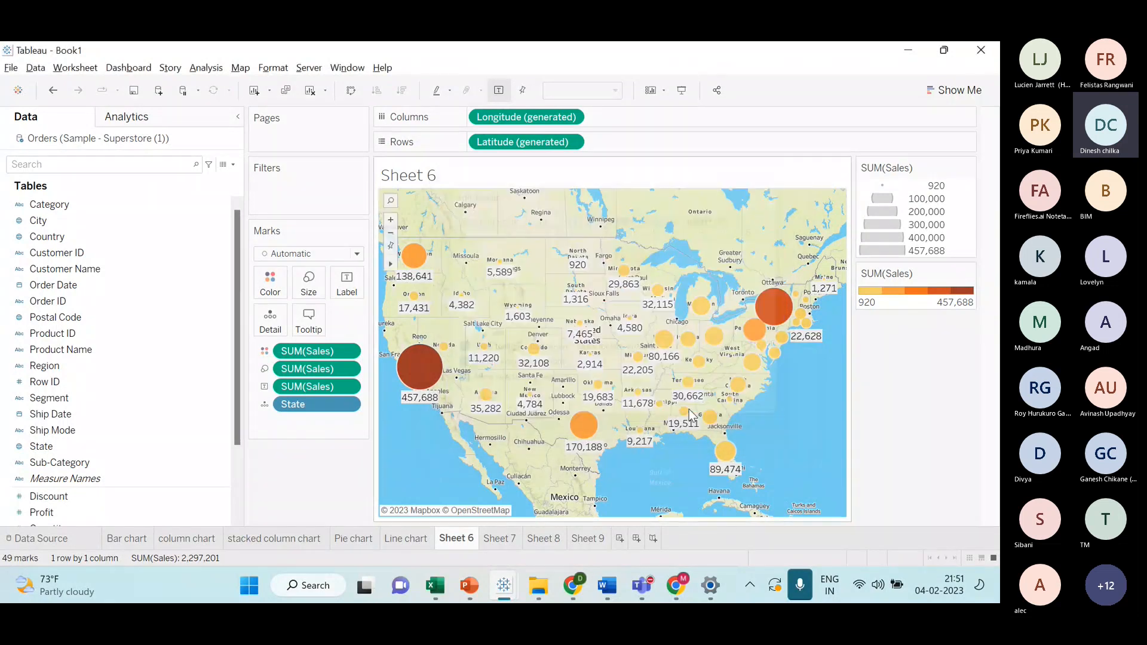
- Check the formatted tooltip on the New York, California, Washington and Texas marks of the map
mouse_move(781, 344)
mouse_move(774, 317)
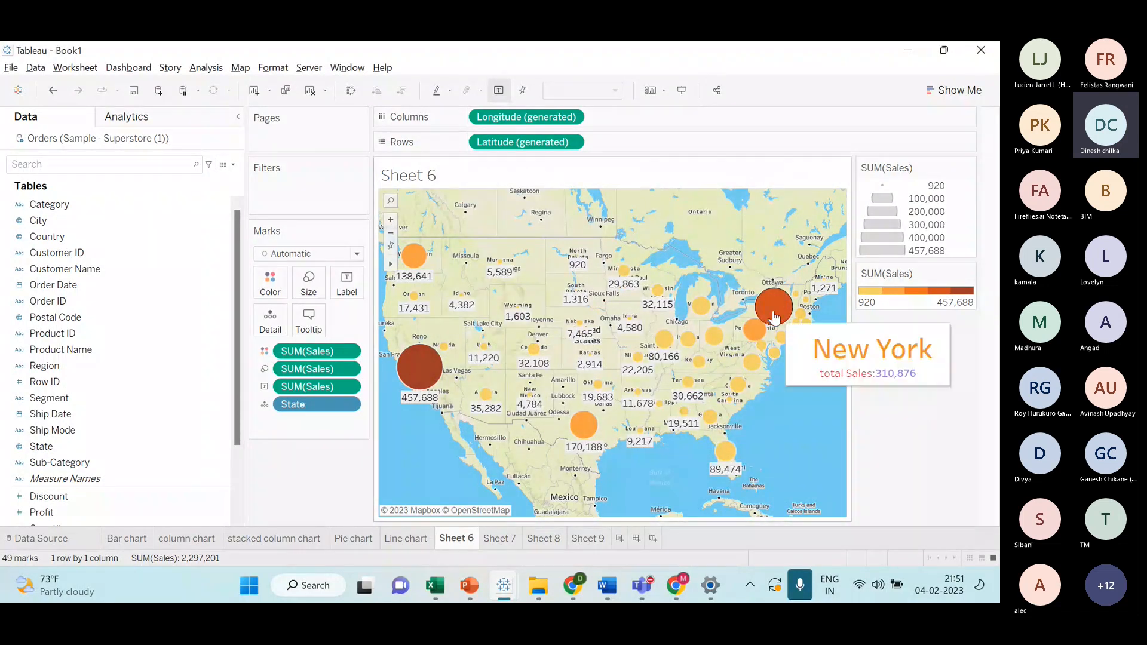
mouse_move(412, 377)
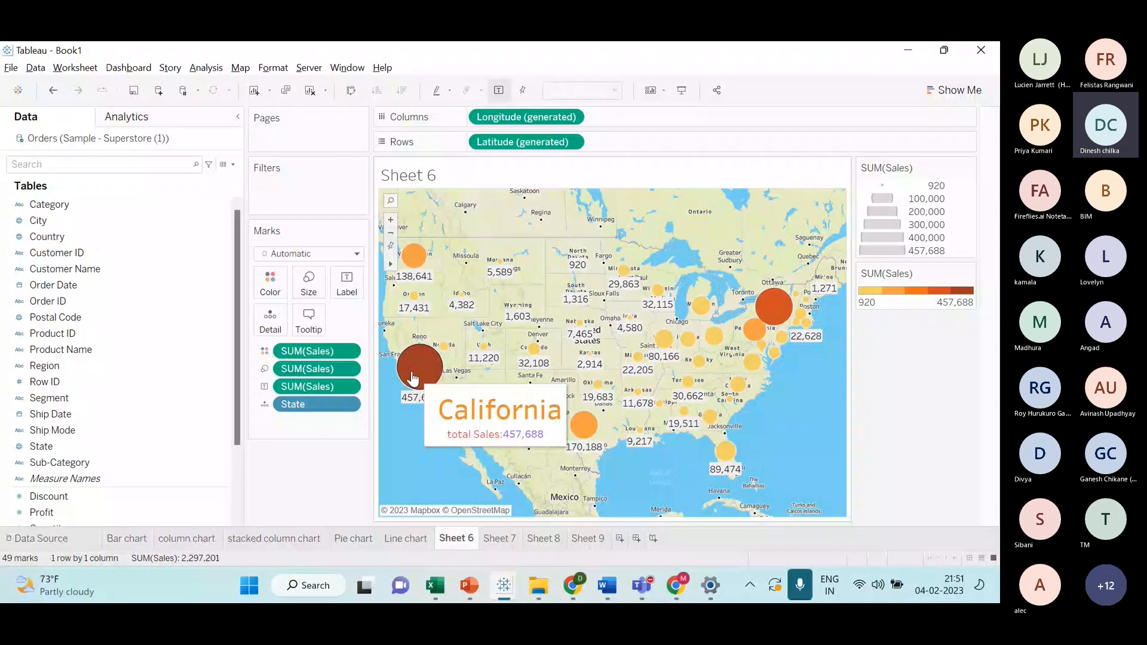
mouse_move(409, 263)
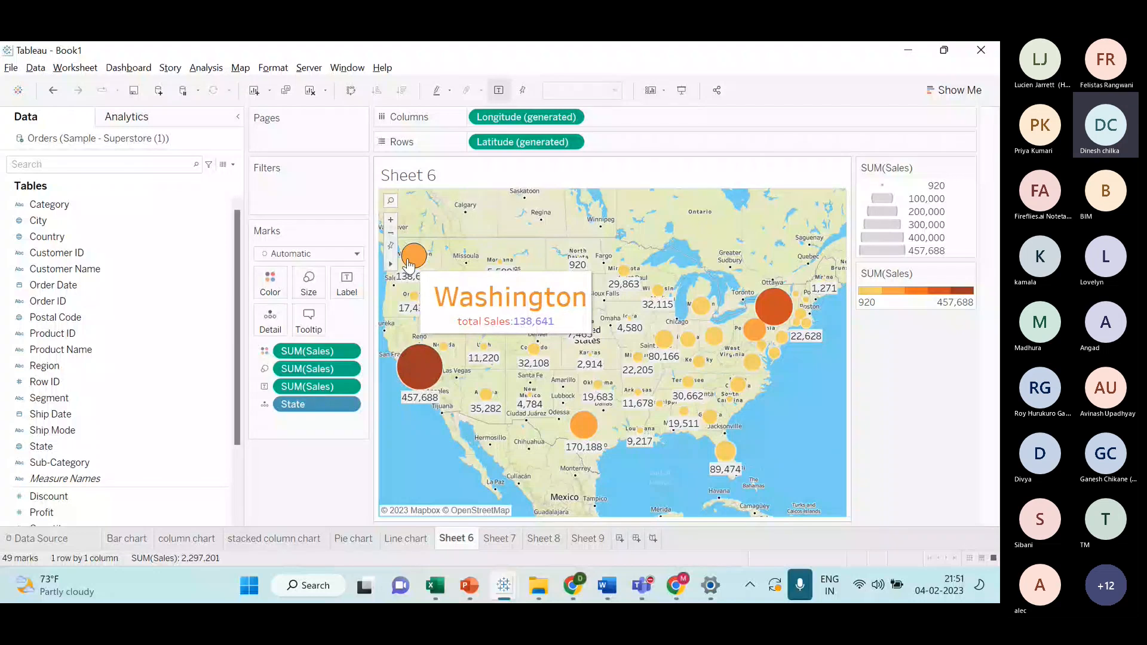
mouse_move(587, 427)
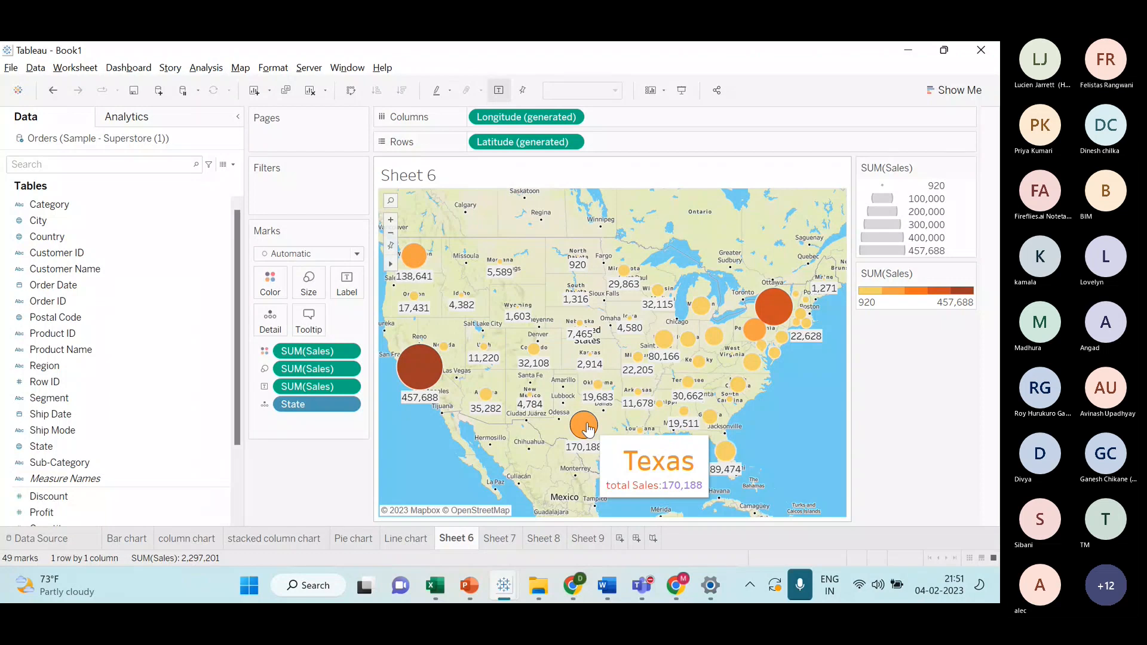
- Check the customised tooltip on the Oklahoma, Utah, Nevada and California marks of the map
mouse_move(602, 392)
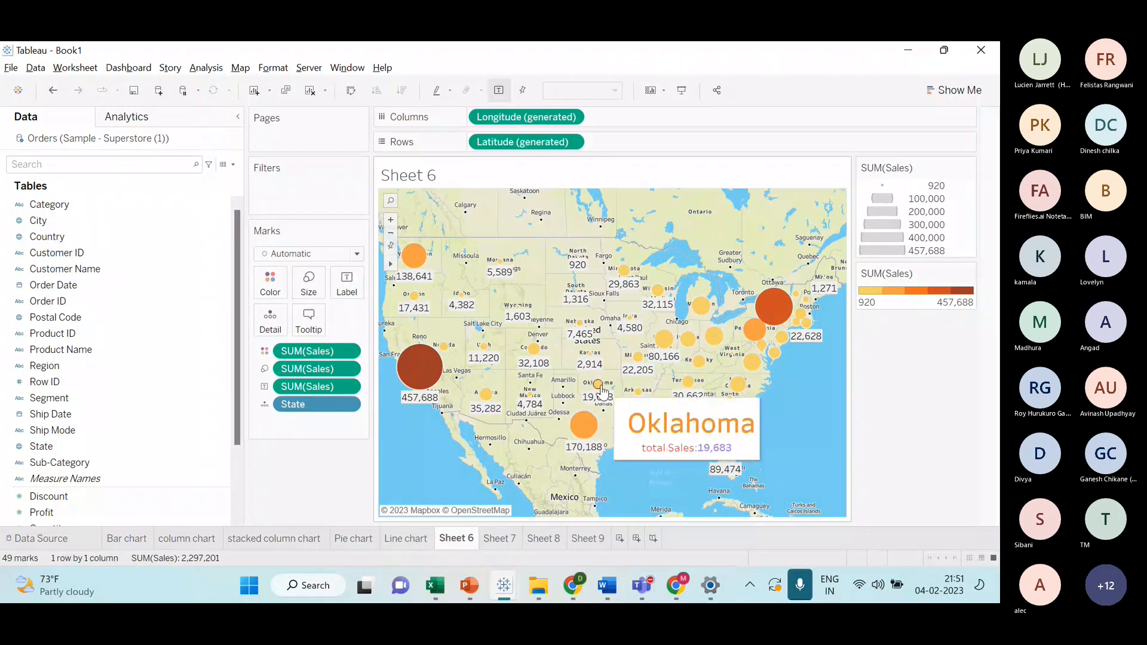
mouse_move(623, 274)
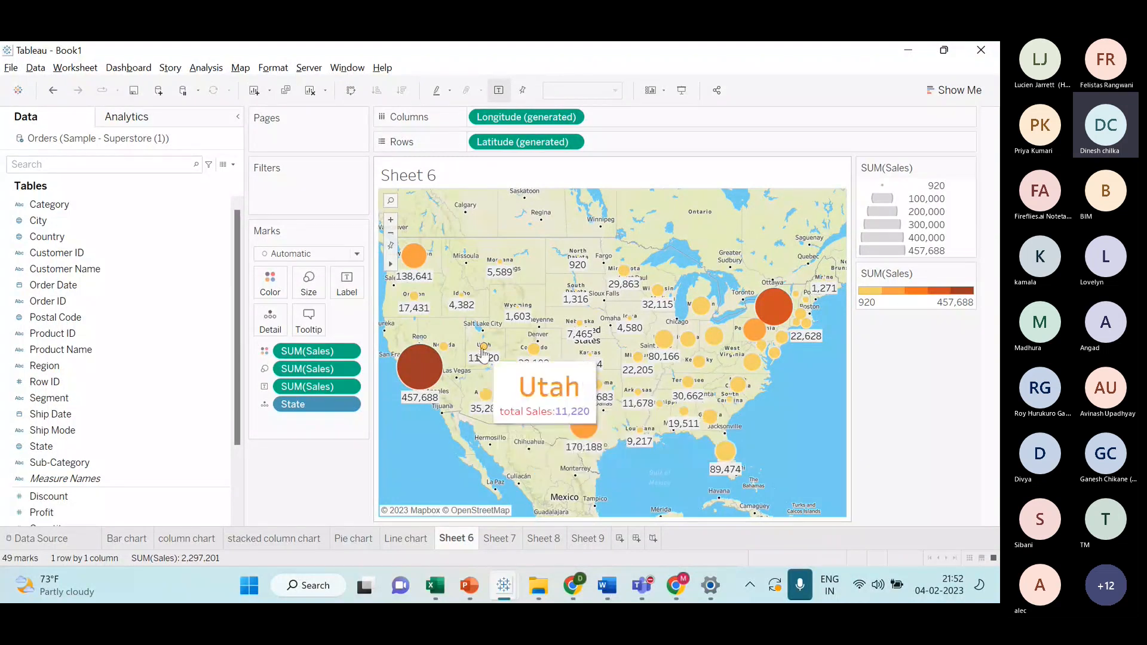
mouse_move(448, 350)
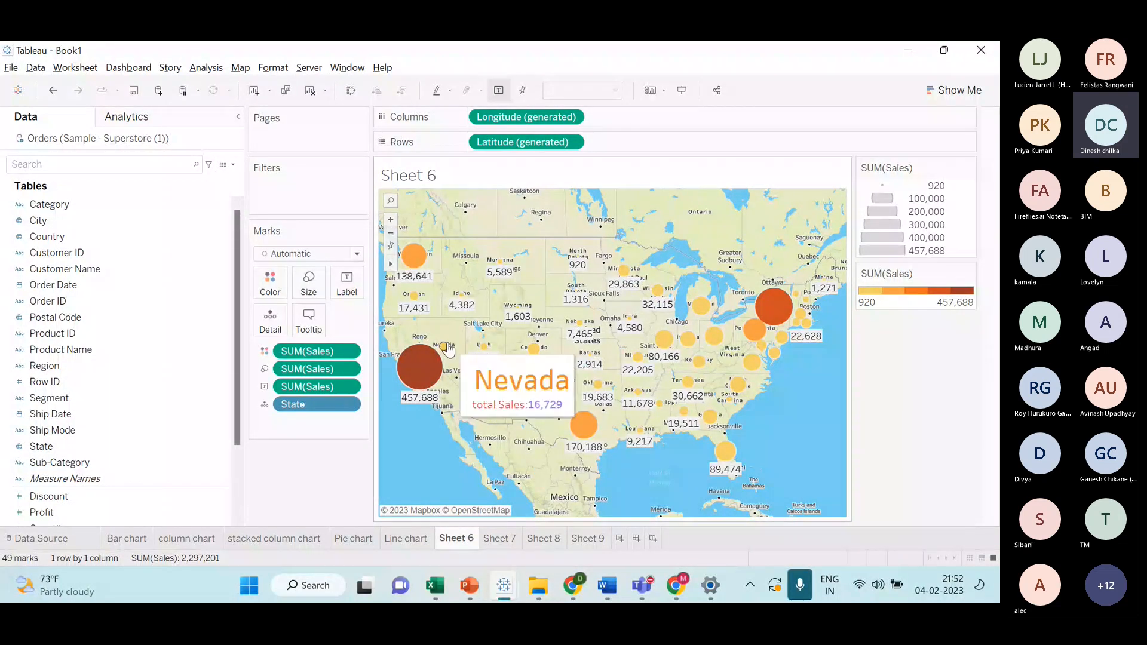
mouse_move(490, 275)
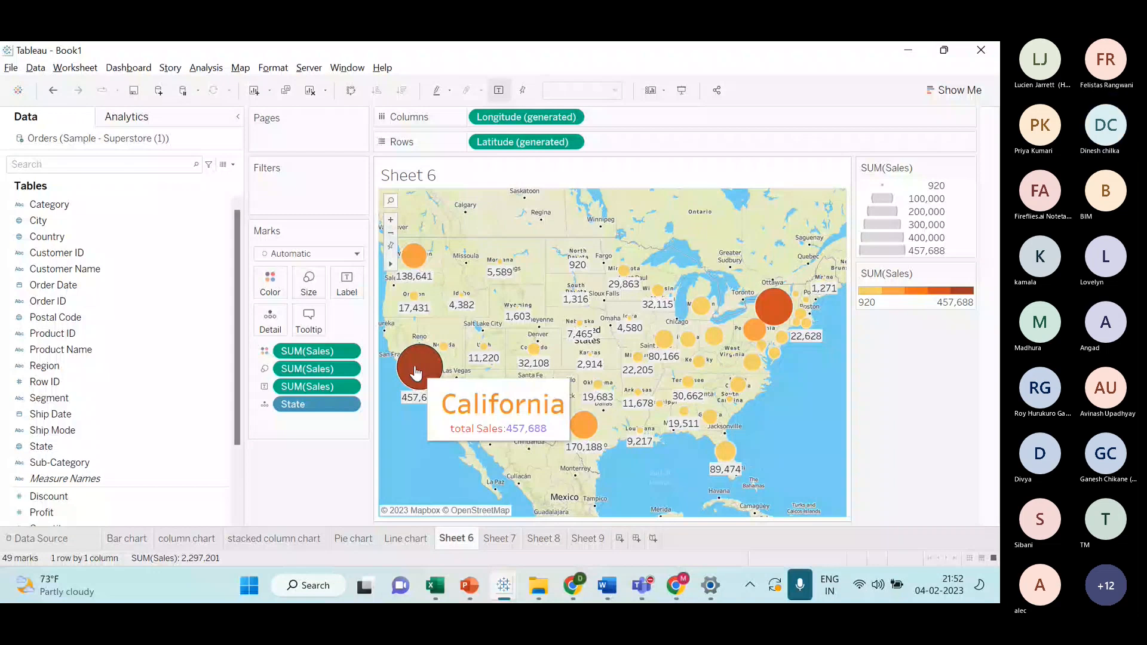
mouse_move(765, 312)
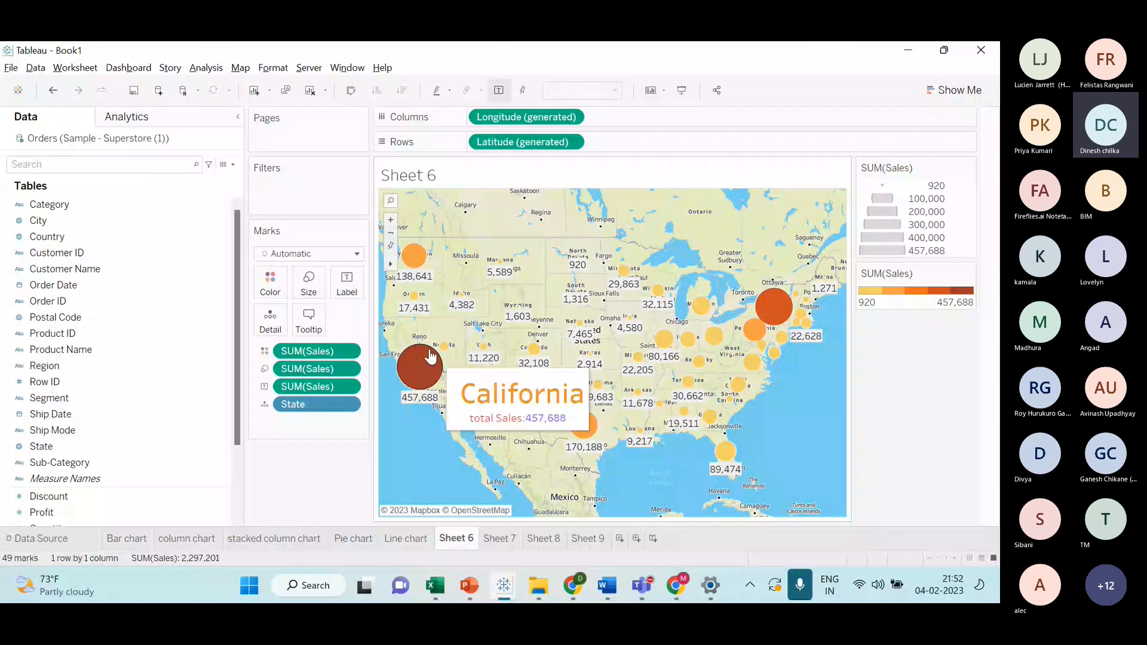
- Try enlarging the "total Sales" line in the map's tooltip to font size 20, and close the tooltip editor without applying
left_click(303, 330)
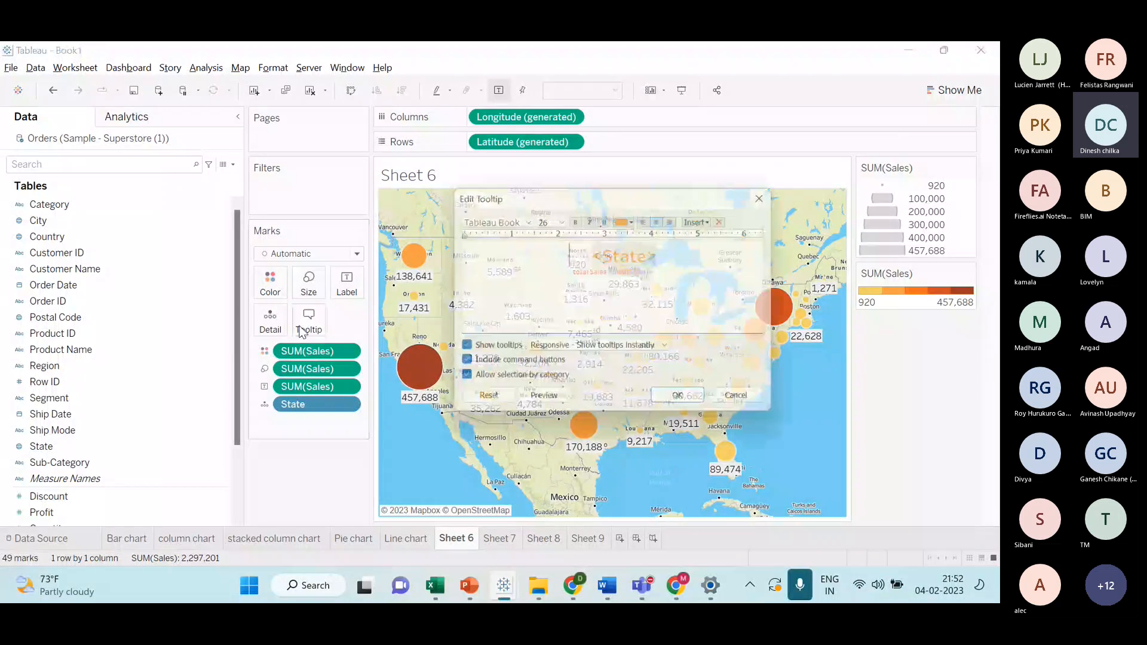
left_click_drag(573, 263, 676, 280)
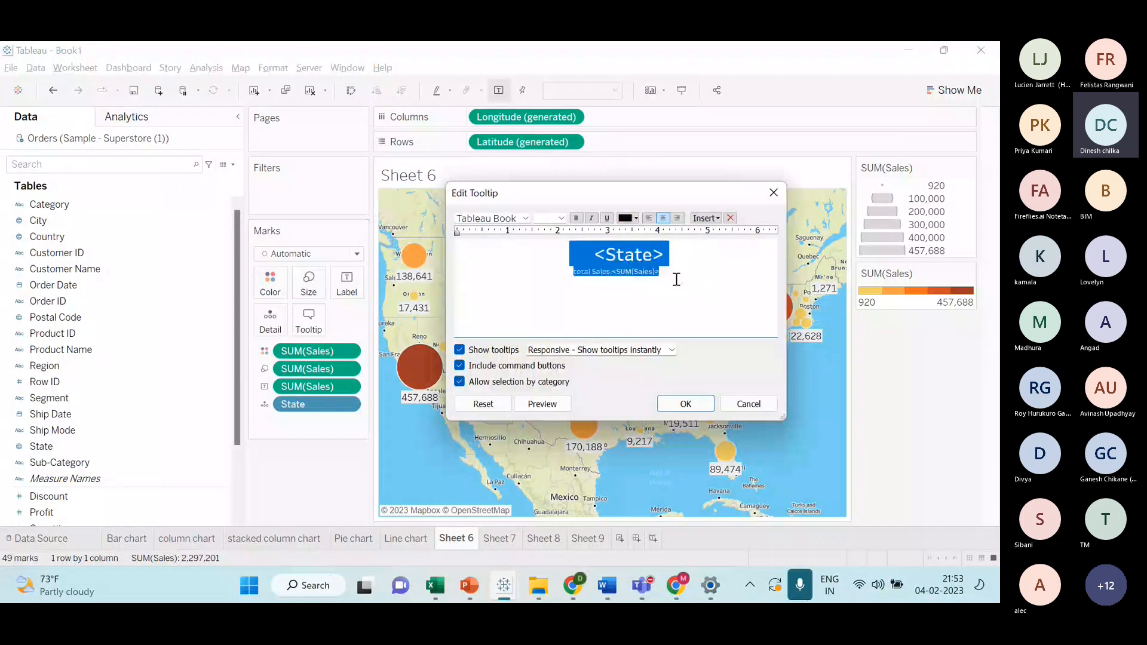
left_click(677, 283)
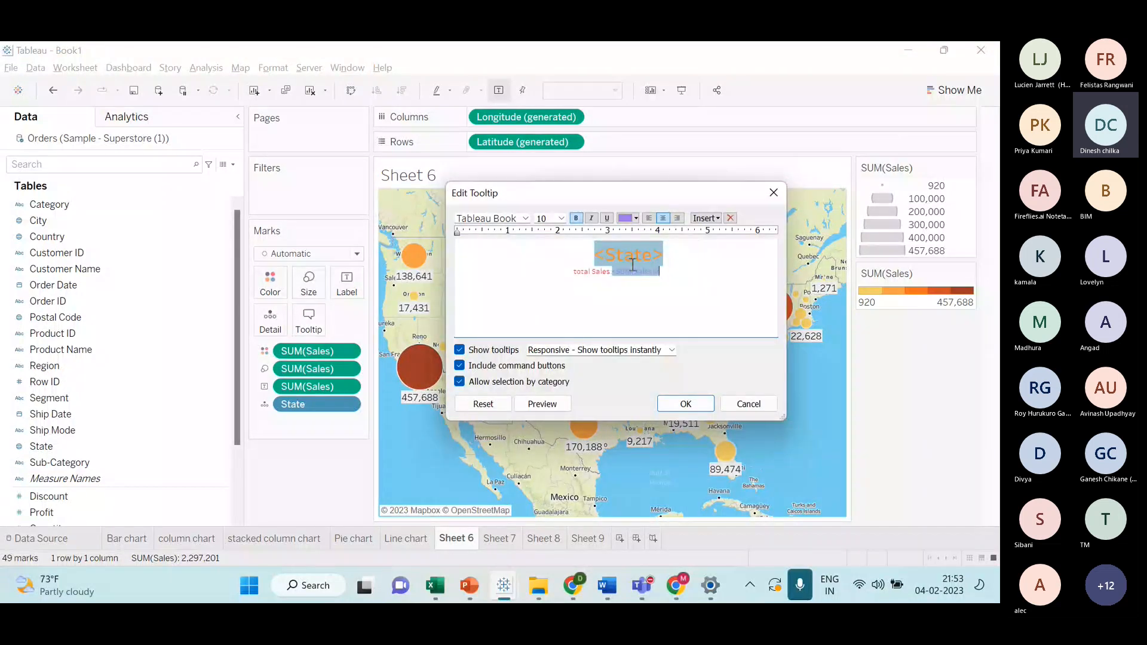
left_click(597, 254)
left_click_drag(596, 254, 680, 259)
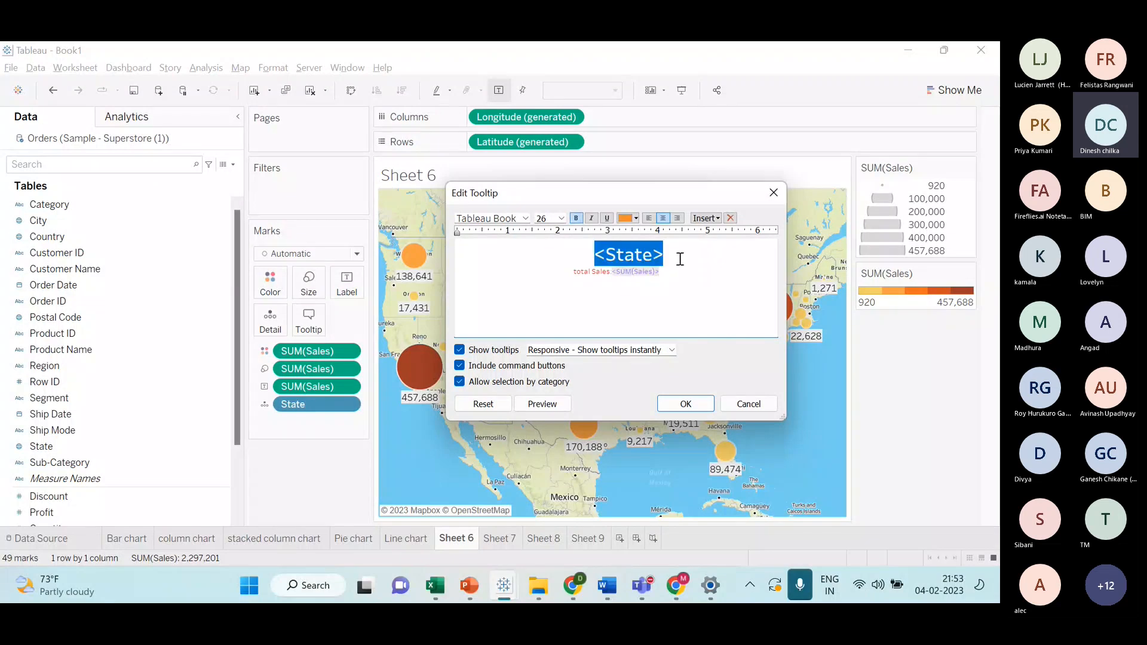
left_click(561, 218)
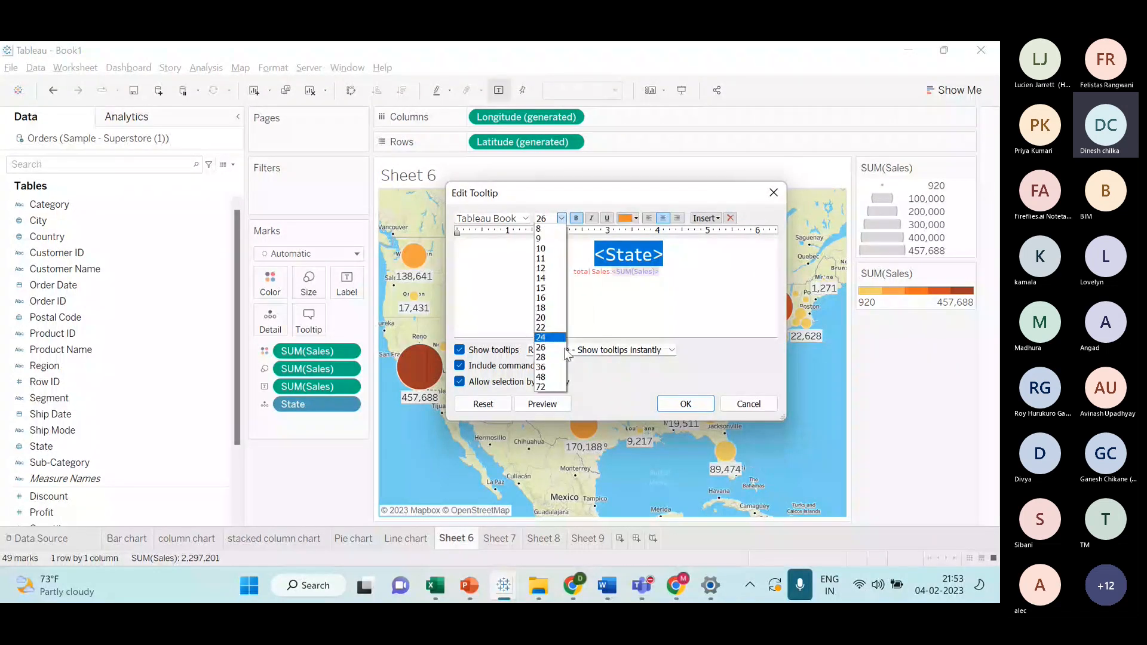
left_click_drag(573, 272, 655, 282)
left_click(562, 218)
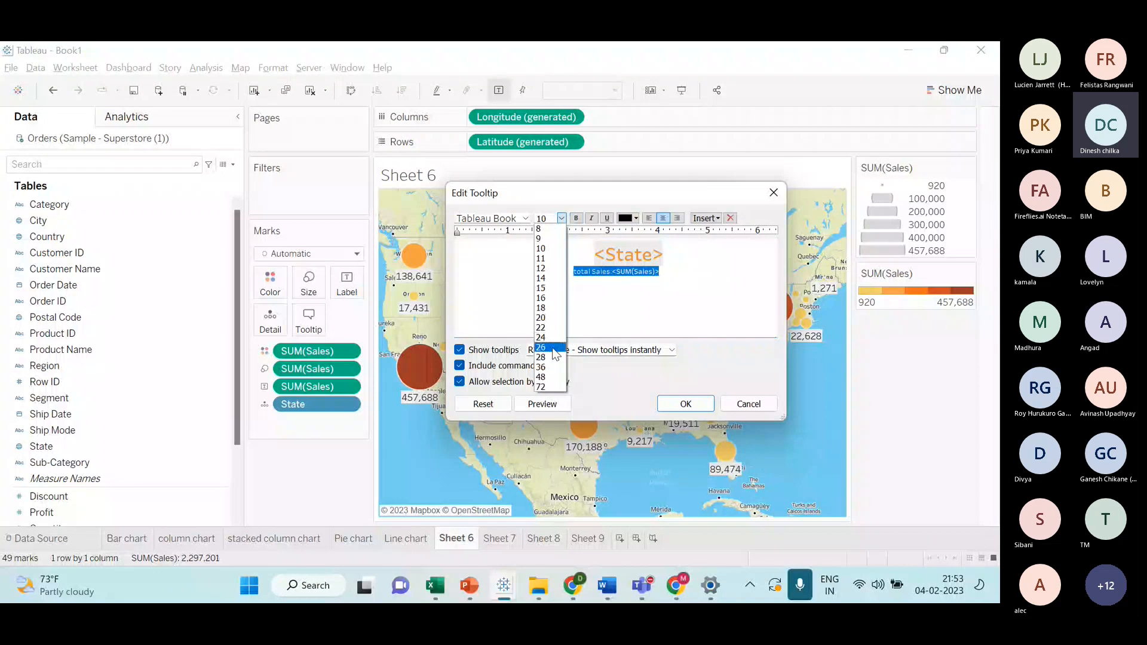
left_click(548, 351)
left_click(623, 300)
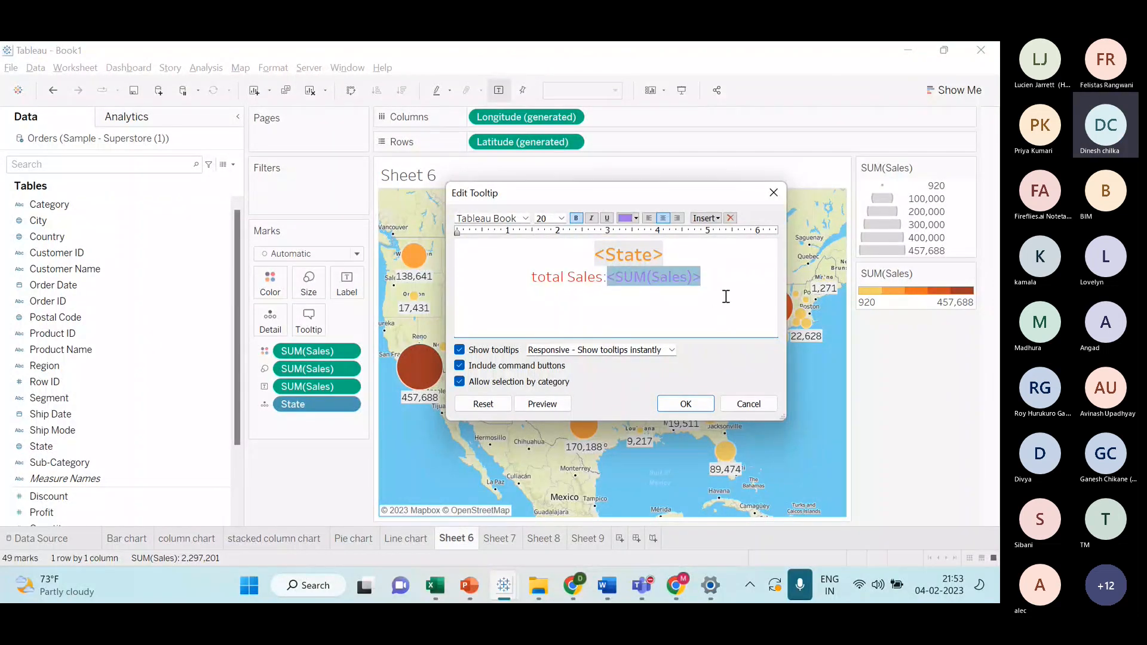
left_click(773, 193)
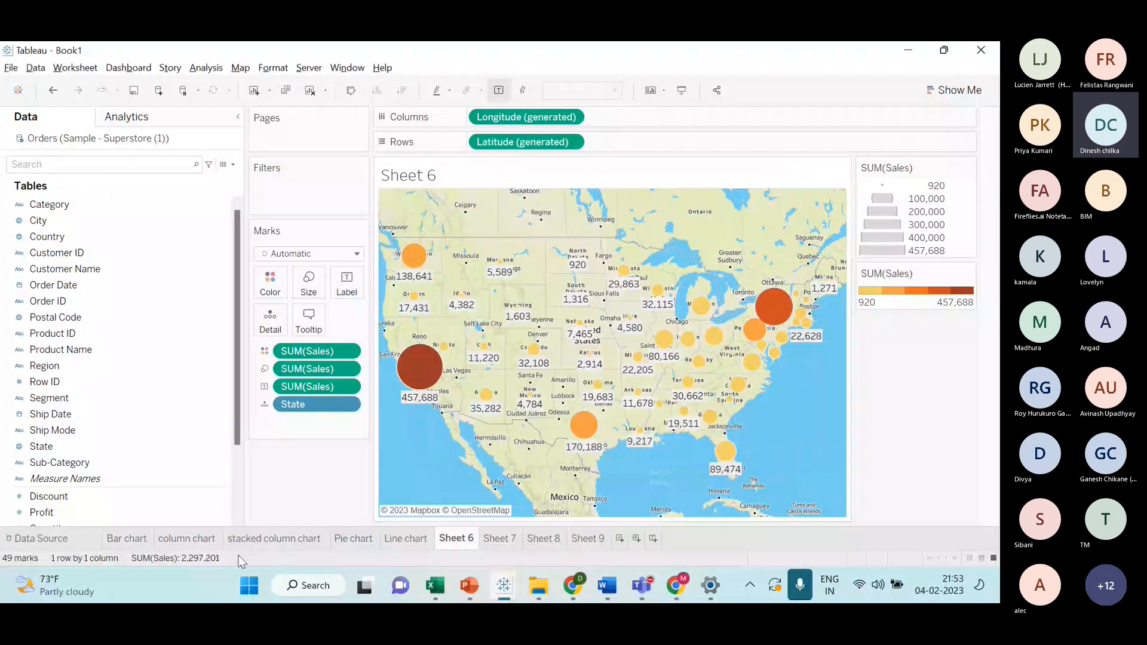
- Assign the Automatic colour palette to the regions on the Pie chart sheet and apply the new colours
left_click(253, 540)
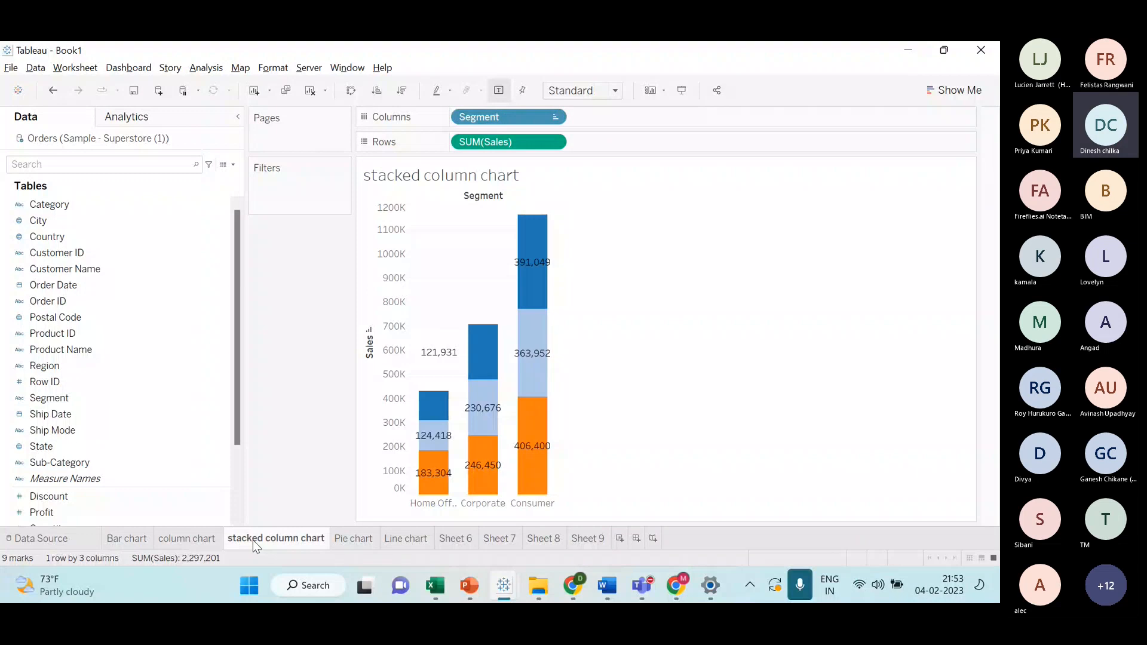
left_click(359, 538)
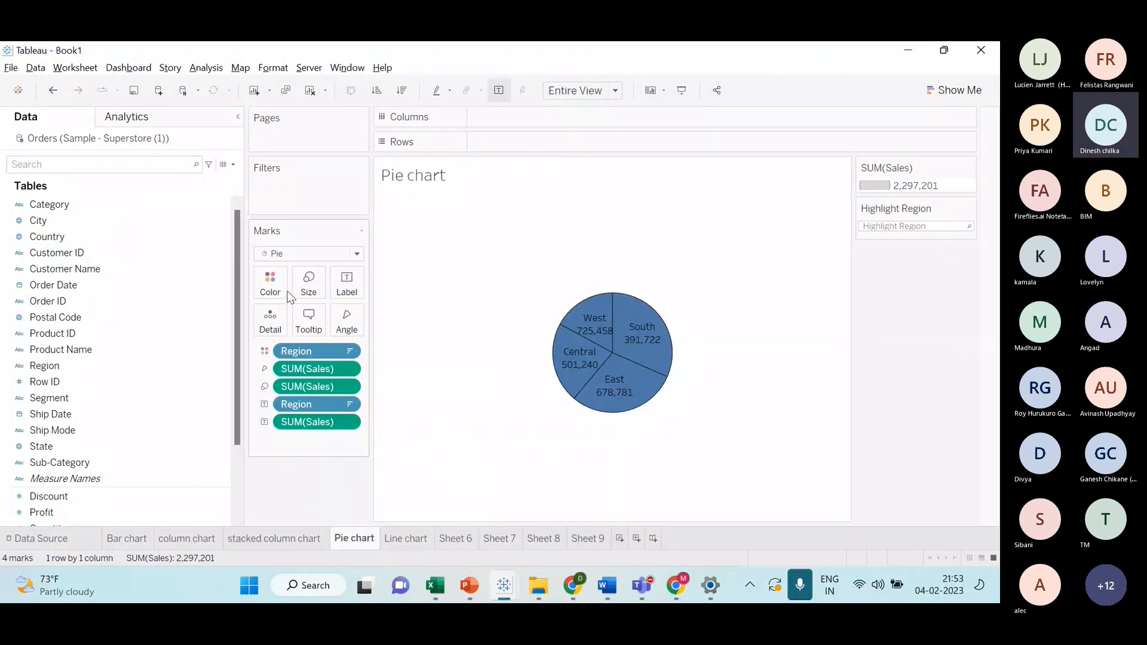
left_click(272, 285)
left_click(305, 328)
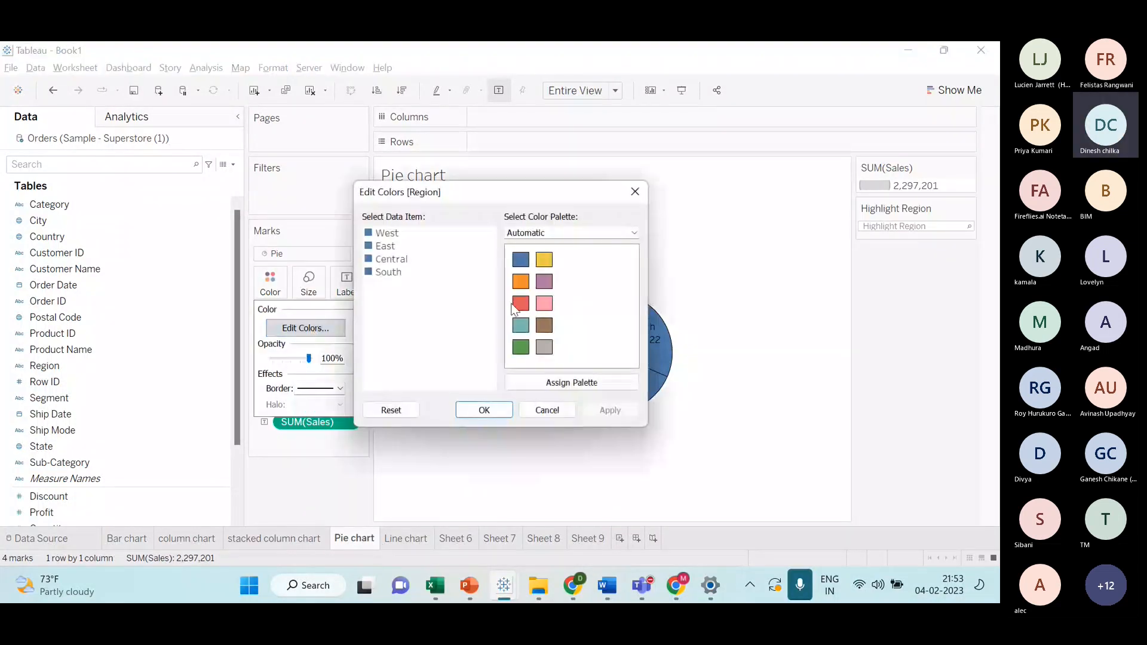
left_click(560, 383)
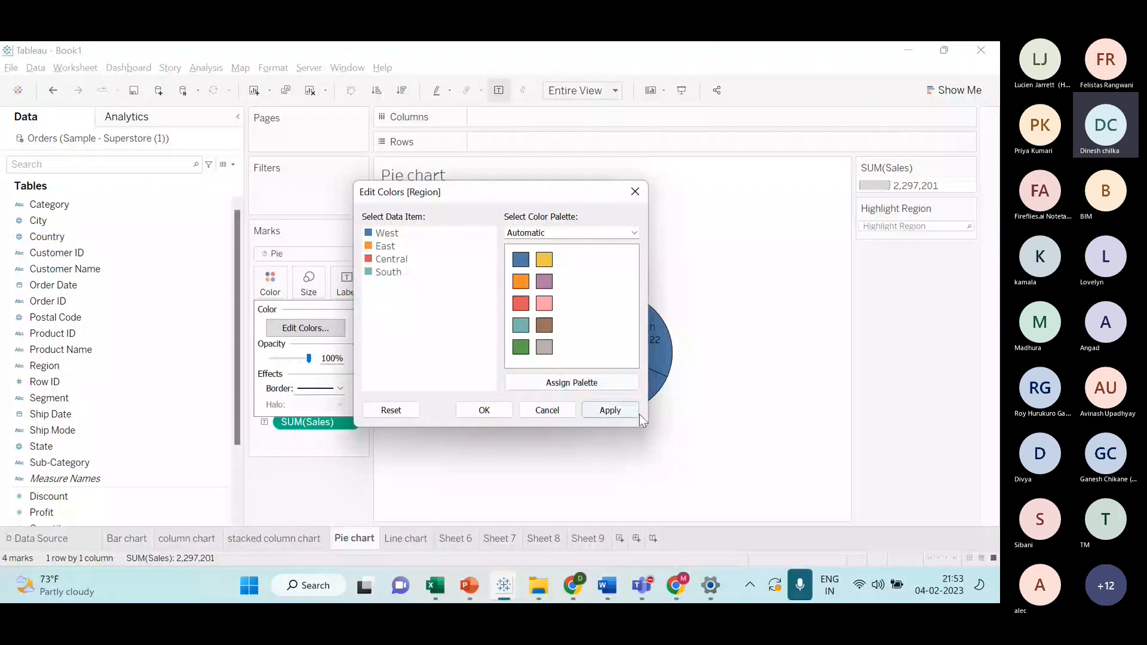
left_click(609, 410)
left_click(481, 410)
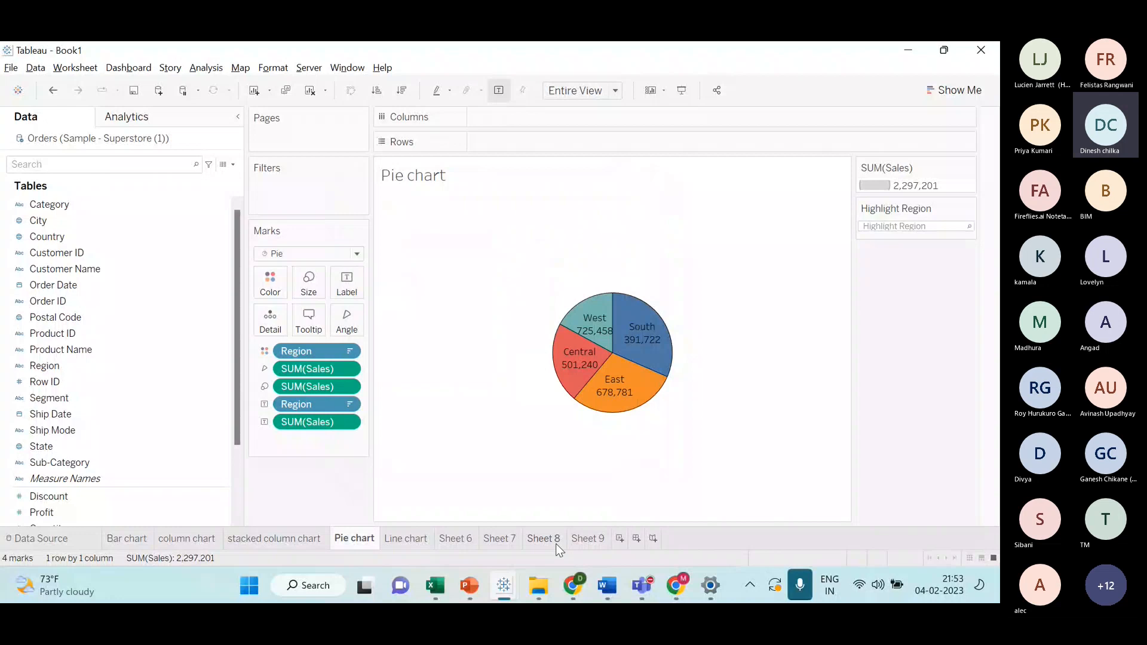
- Insert the Pie chart sheet into the tooltip of the Sheet 6 map, in front of <State>
left_click(517, 540)
left_click(525, 540)
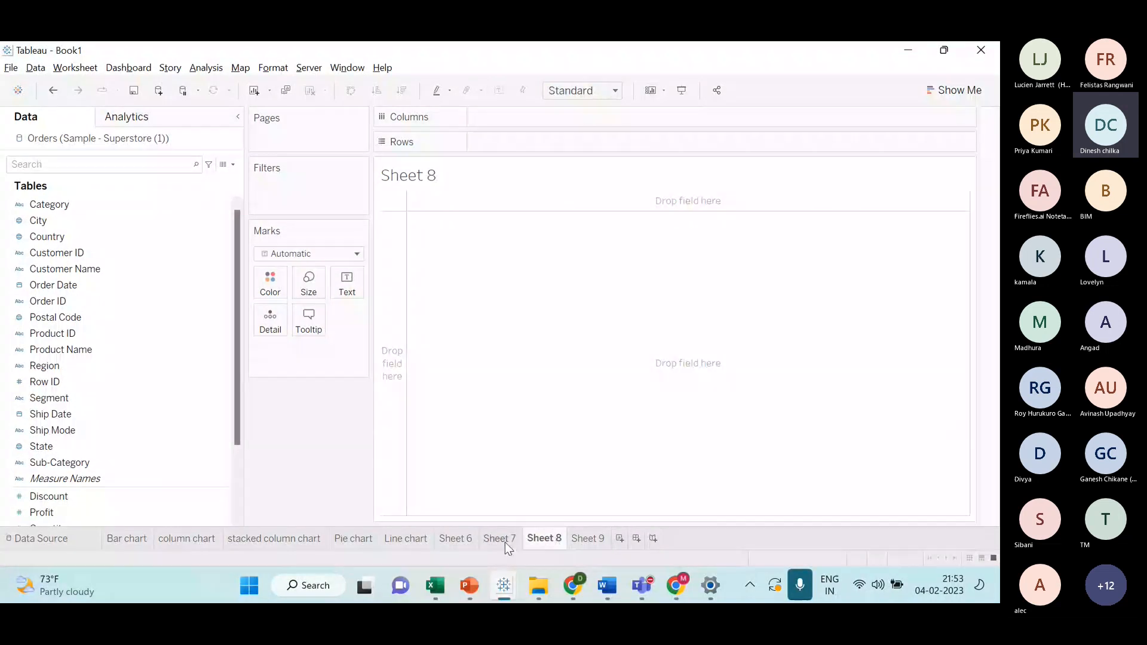
left_click(454, 540)
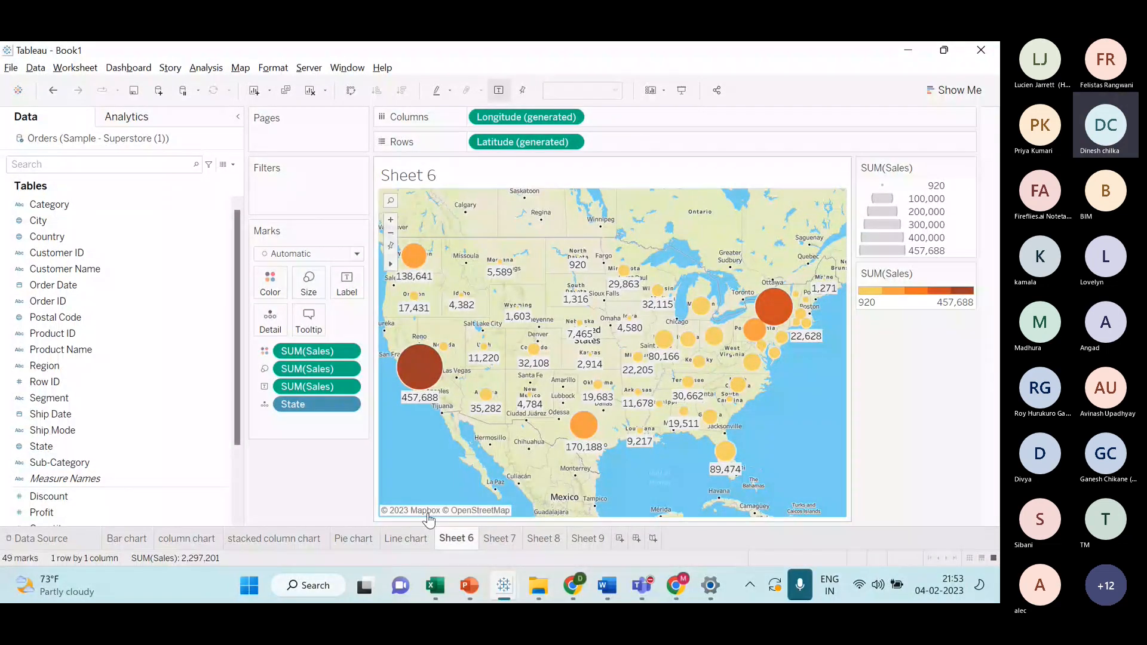
left_click(311, 321)
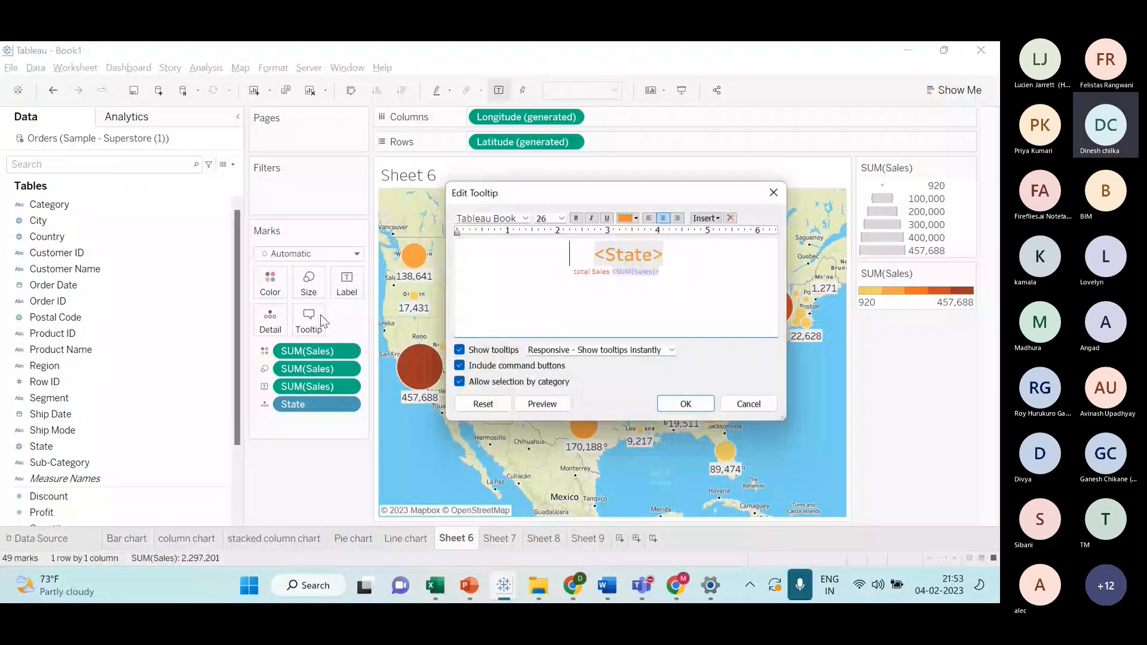
left_click(705, 218)
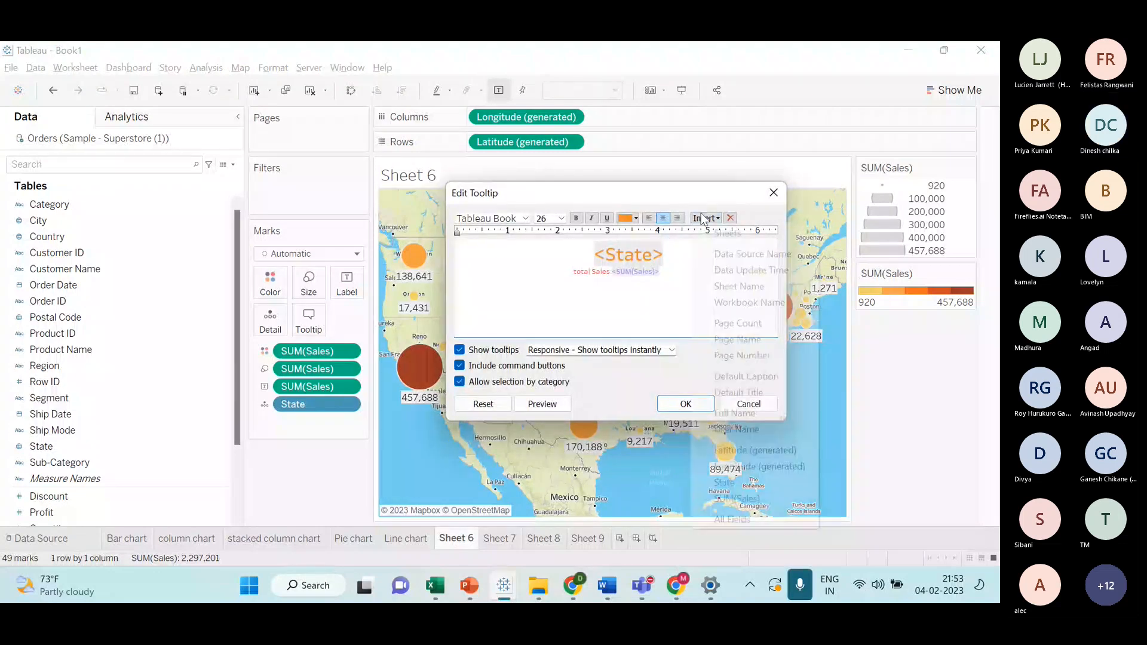
mouse_move(724, 240)
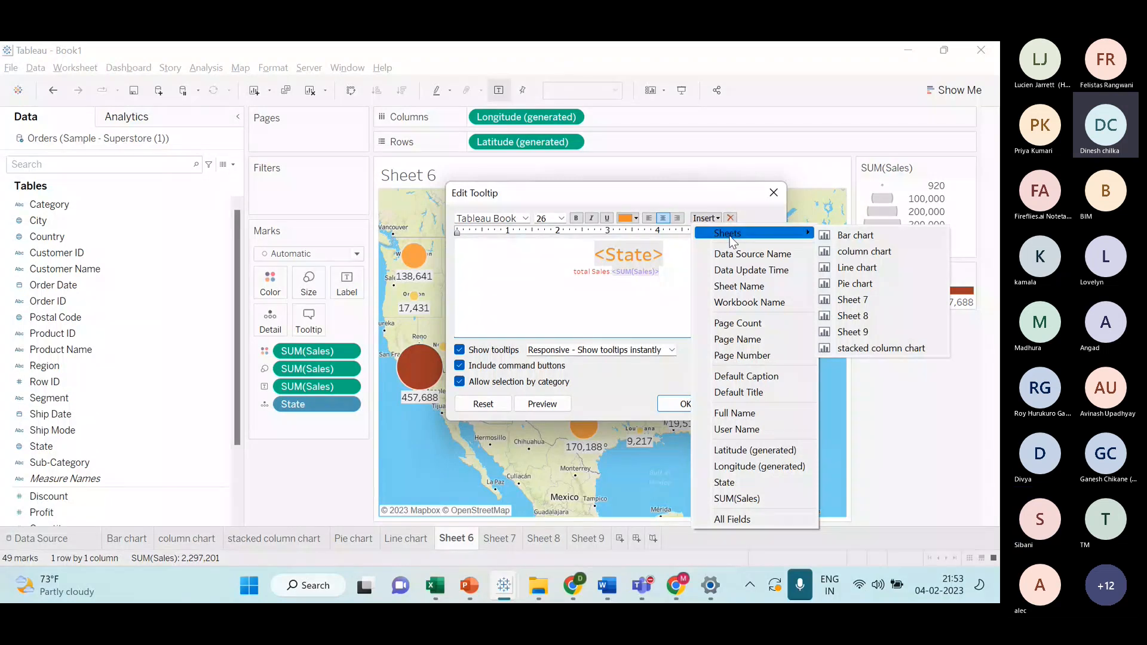
left_click(846, 285)
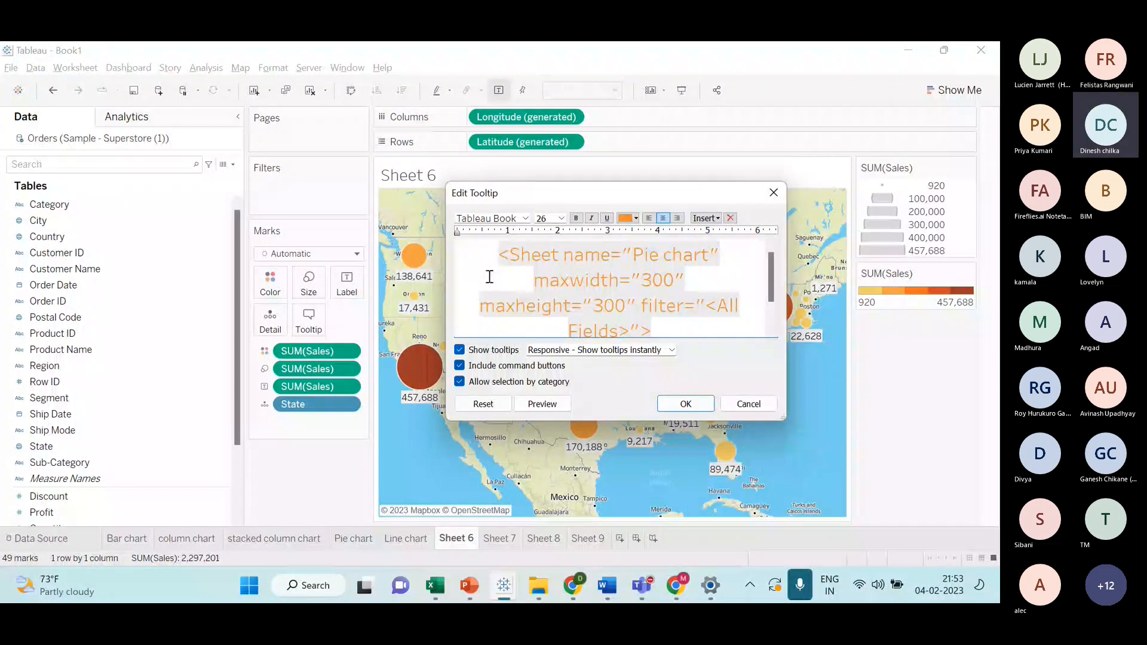
- Set the font size of the inserted Pie chart sheet reference to 16
left_click_drag(498, 254, 652, 329)
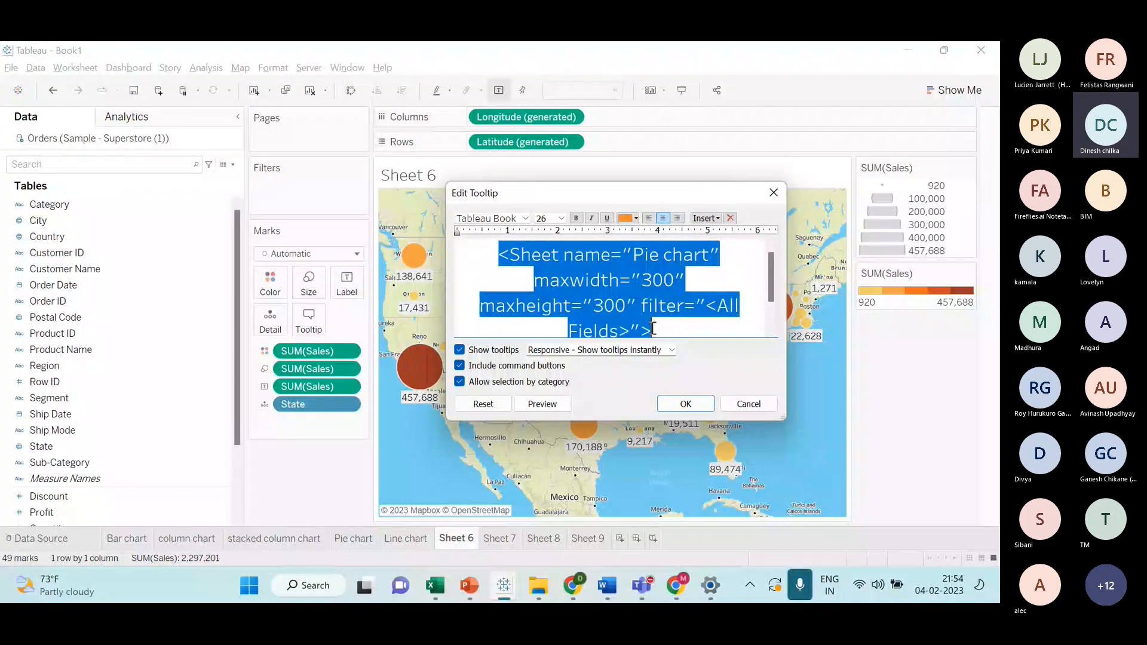
left_click(561, 218)
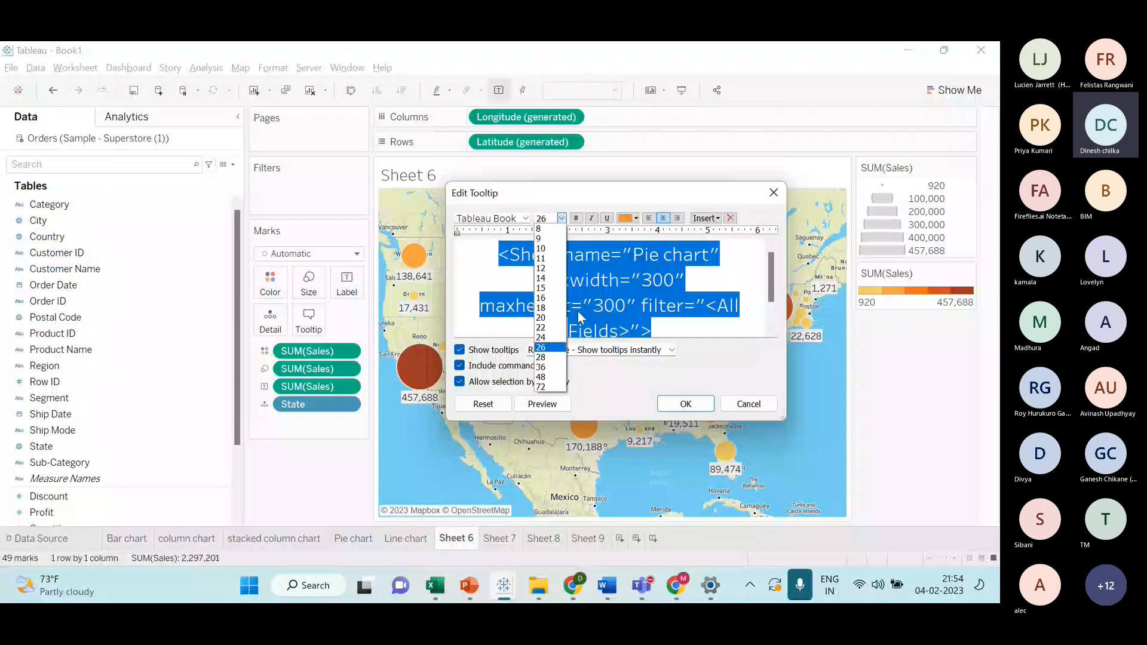
left_click(547, 300)
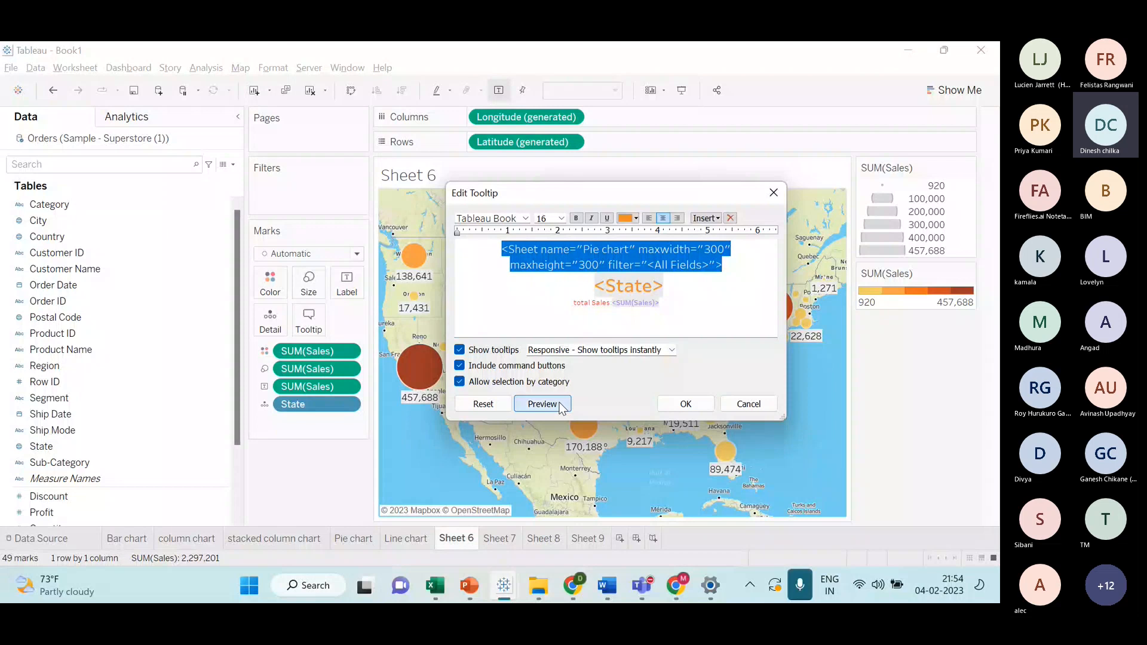
- Set the embedded pie chart's maxwidth to 400 and maxheight to 600, apply the tooltip and check it on the California mark
left_click(584, 265)
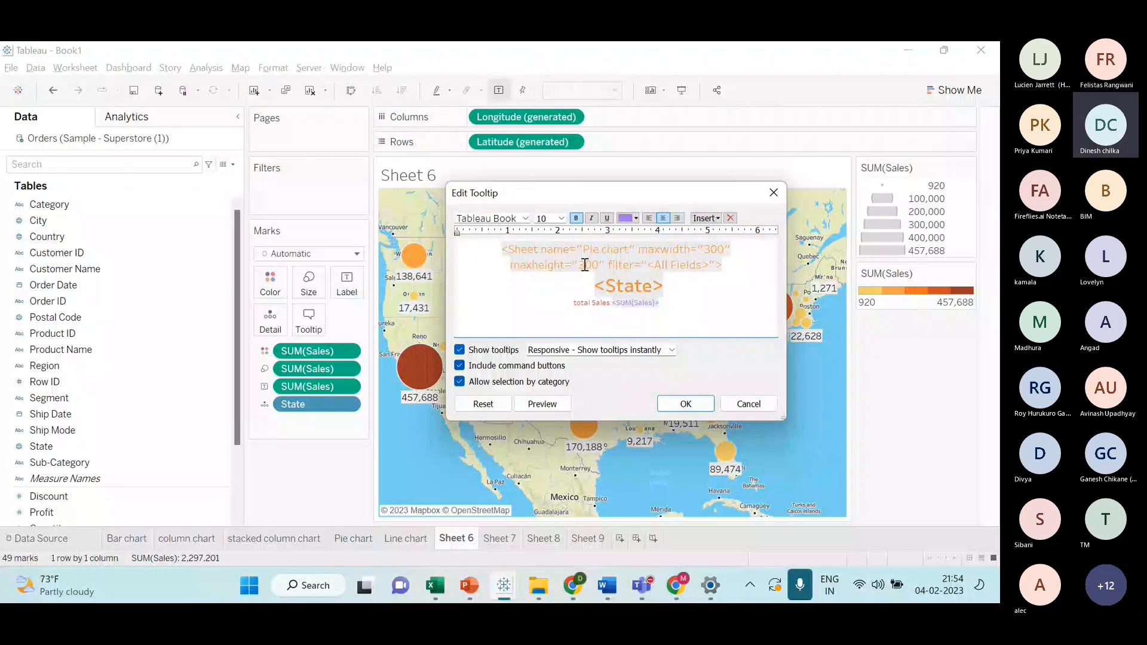
triple_click(631, 270)
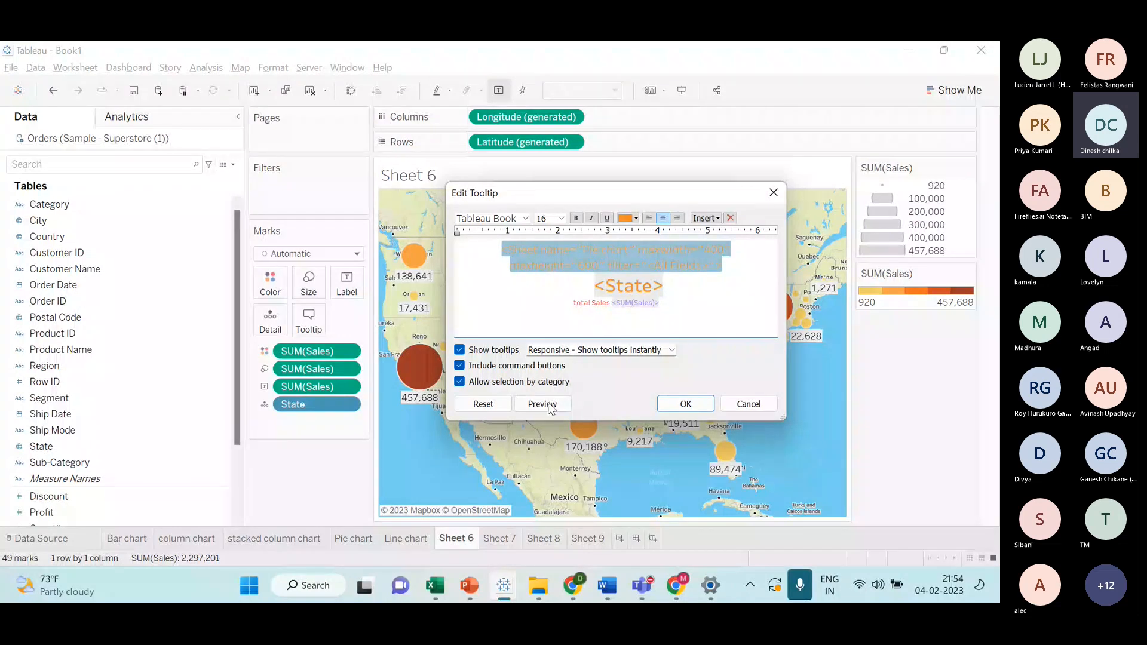
left_click(543, 332)
left_click(686, 407)
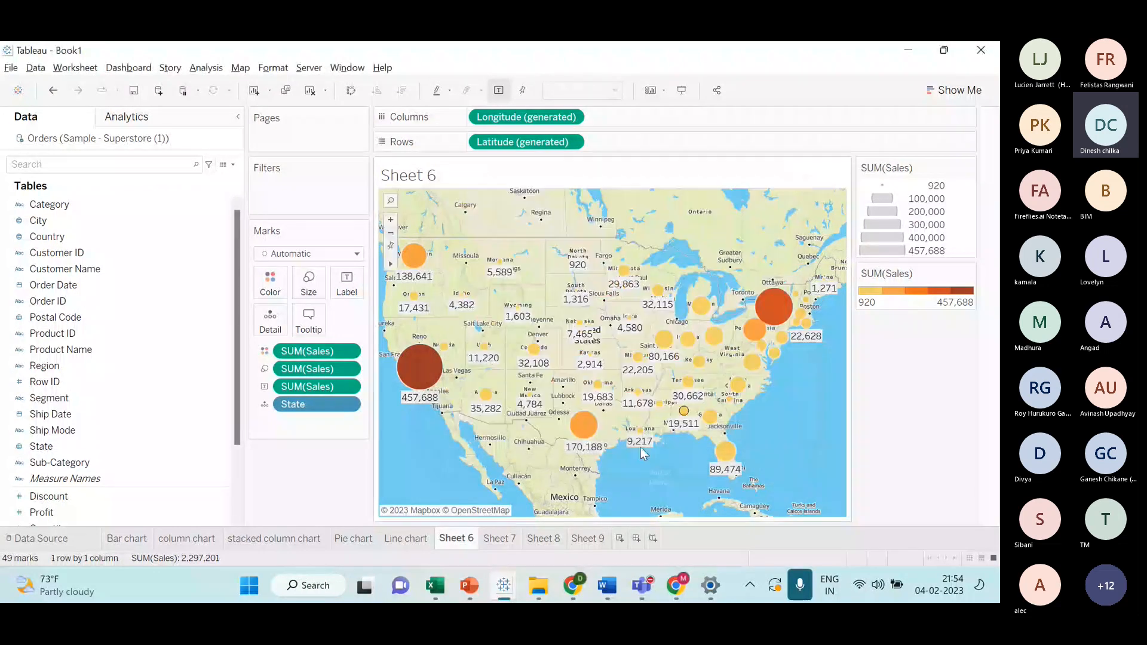
mouse_move(422, 365)
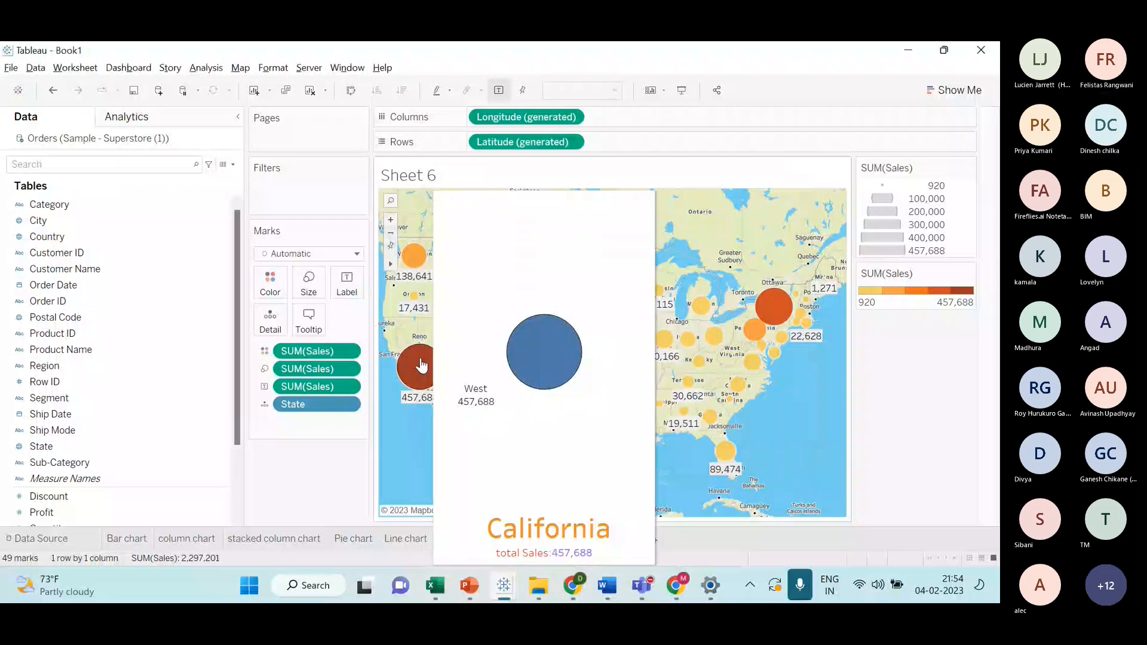
mouse_move(758, 344)
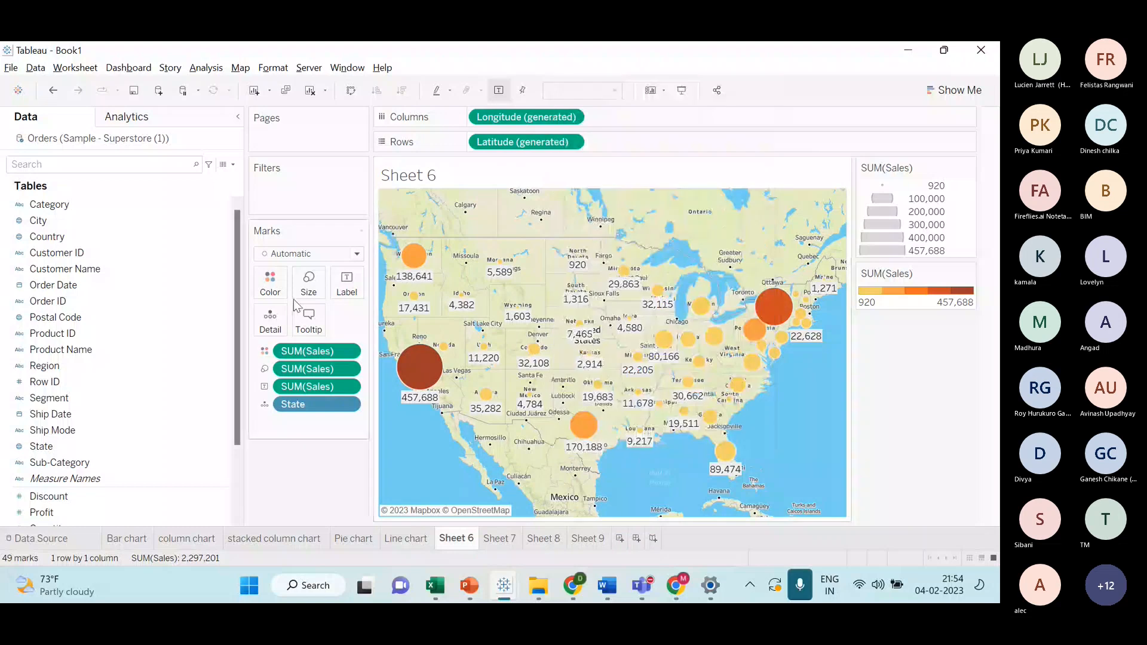
- Reopen the map's tooltip for editing and add an empty line between the Pie chart sheet reference and <State>
left_click(308, 320)
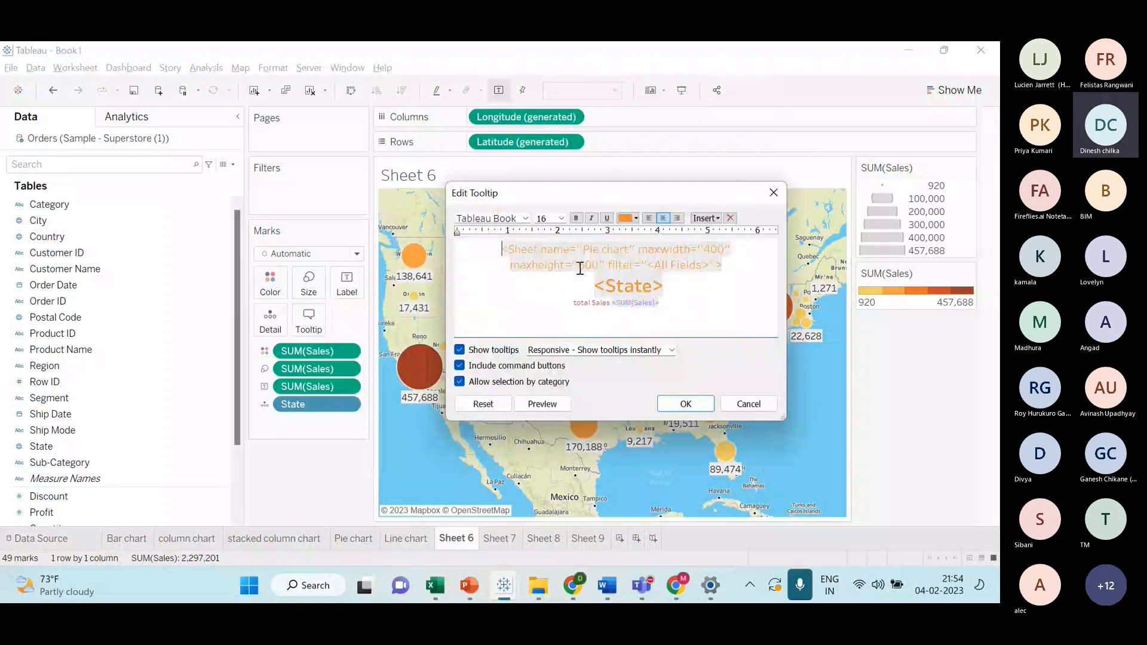
left_click(730, 272)
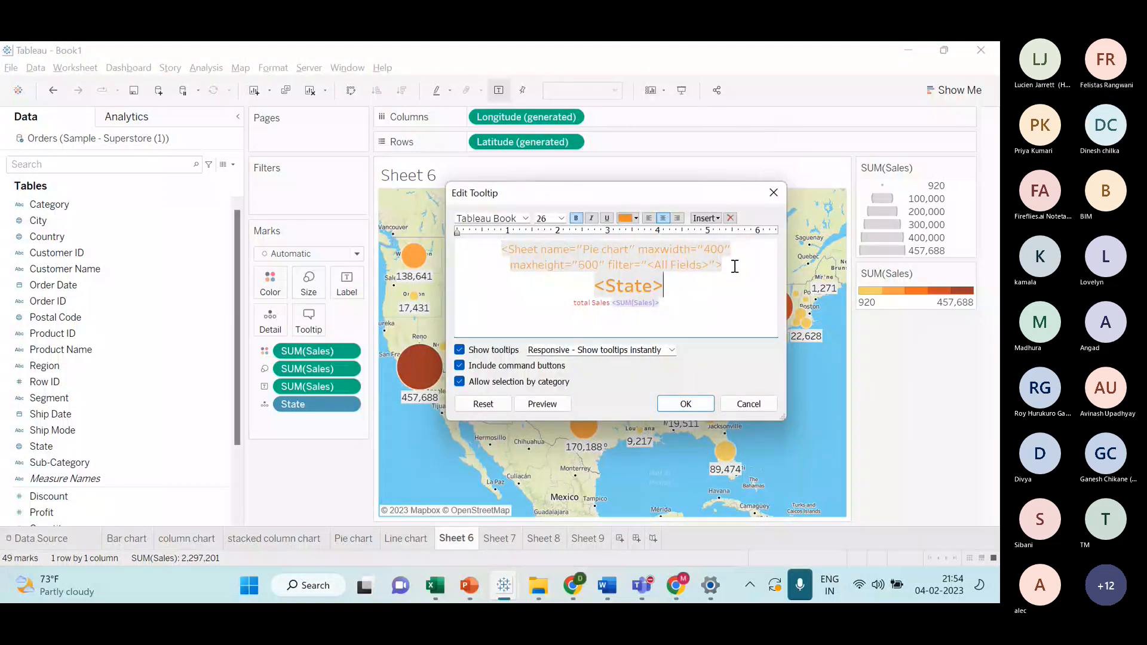
left_click(735, 266)
key("Return")
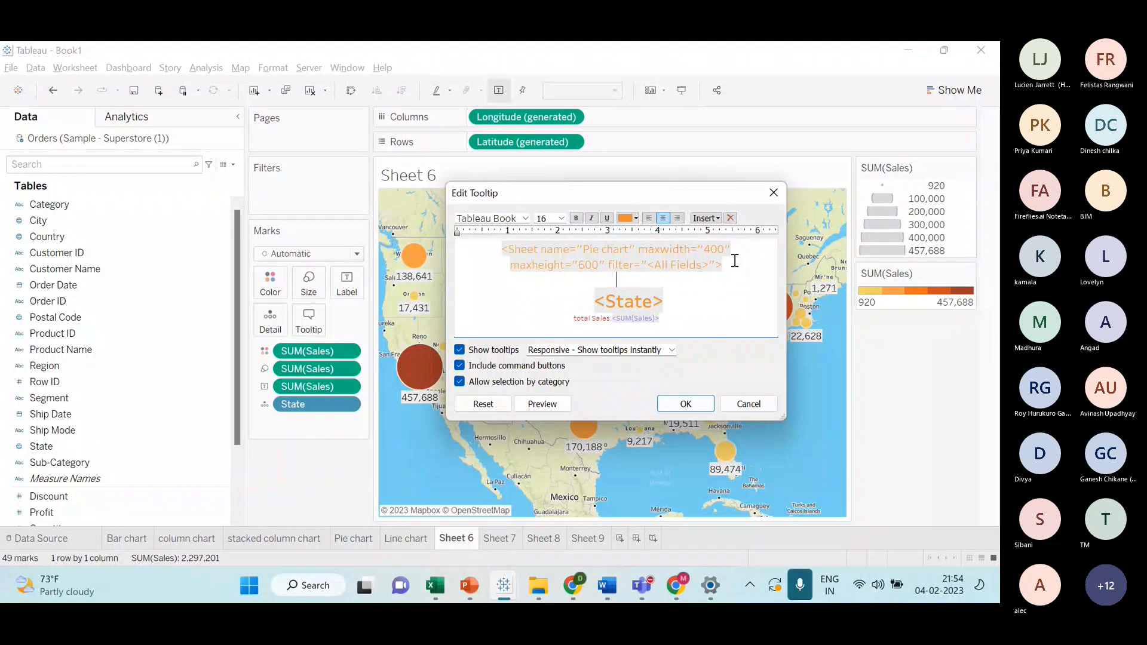
- Preview the tooltip with the embedded pie chart and apply it to the Sheet 6 map
left_click(563, 406)
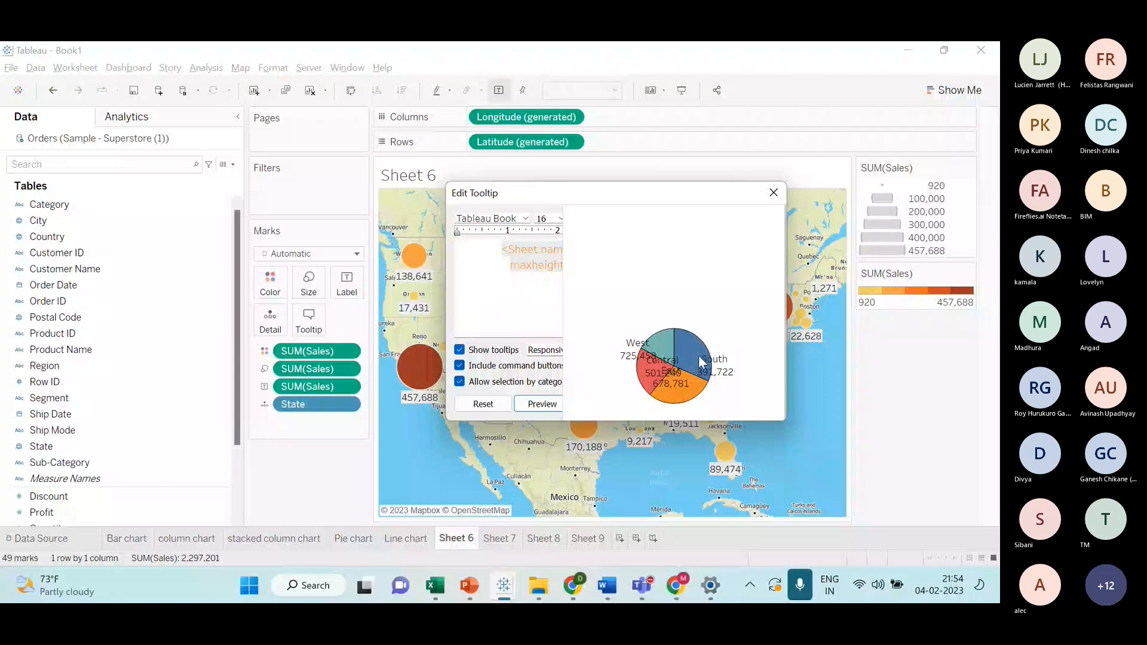
left_click(499, 299)
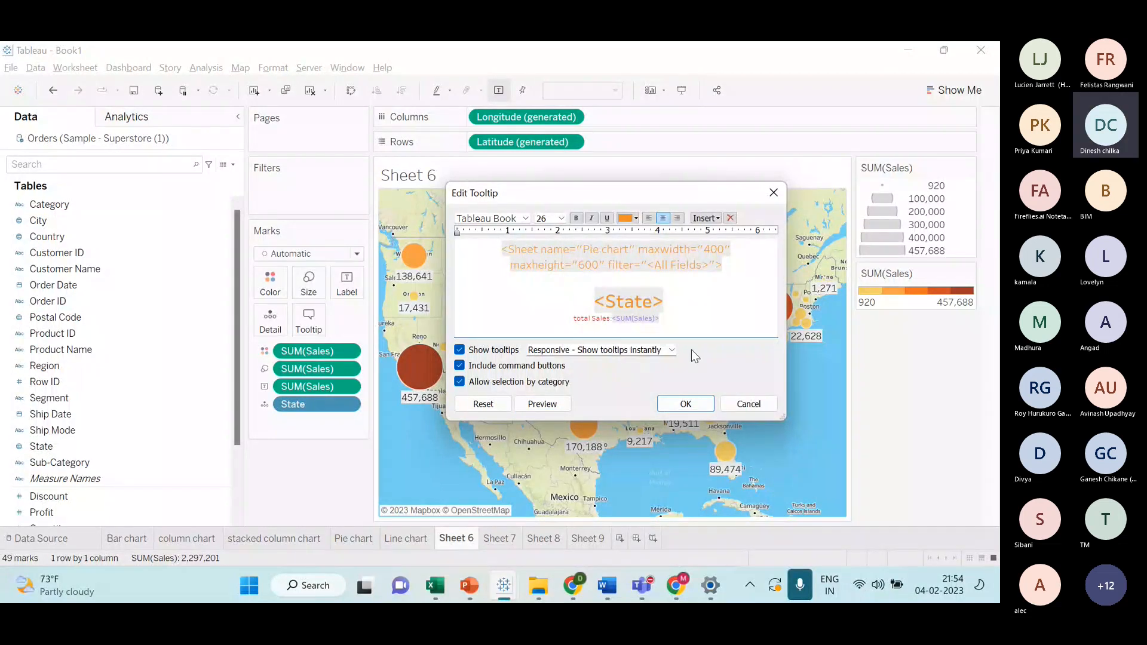
left_click(685, 404)
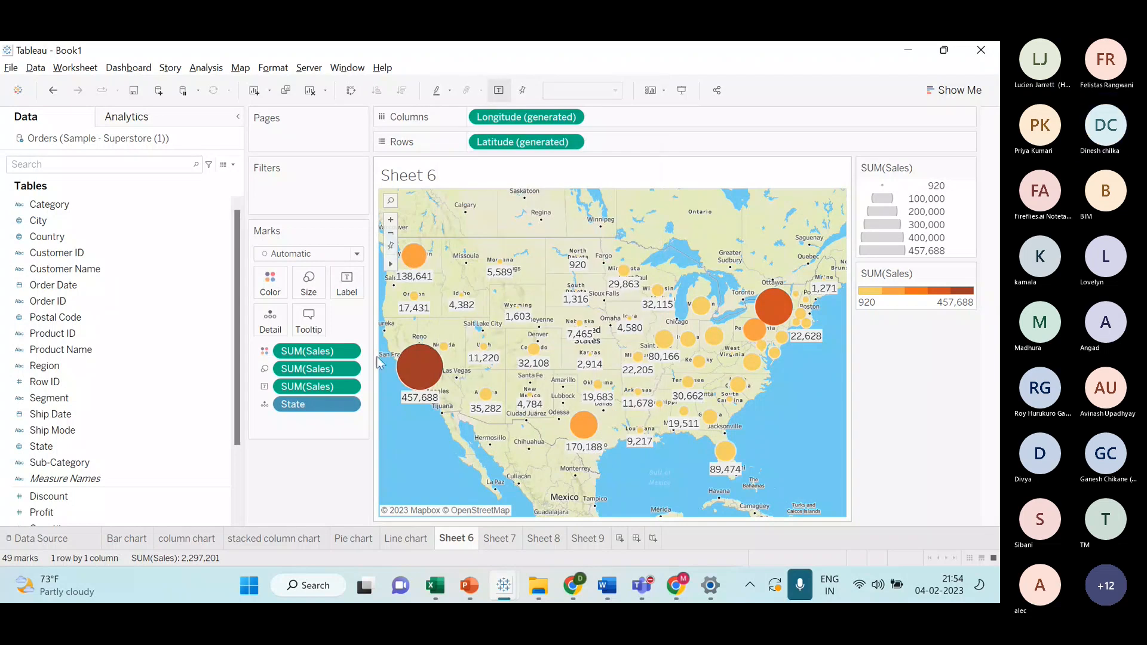
- Reopen the map's tooltip and insert the Line chart sheet above the Pie chart reference, separated by an empty line
left_click(308, 319)
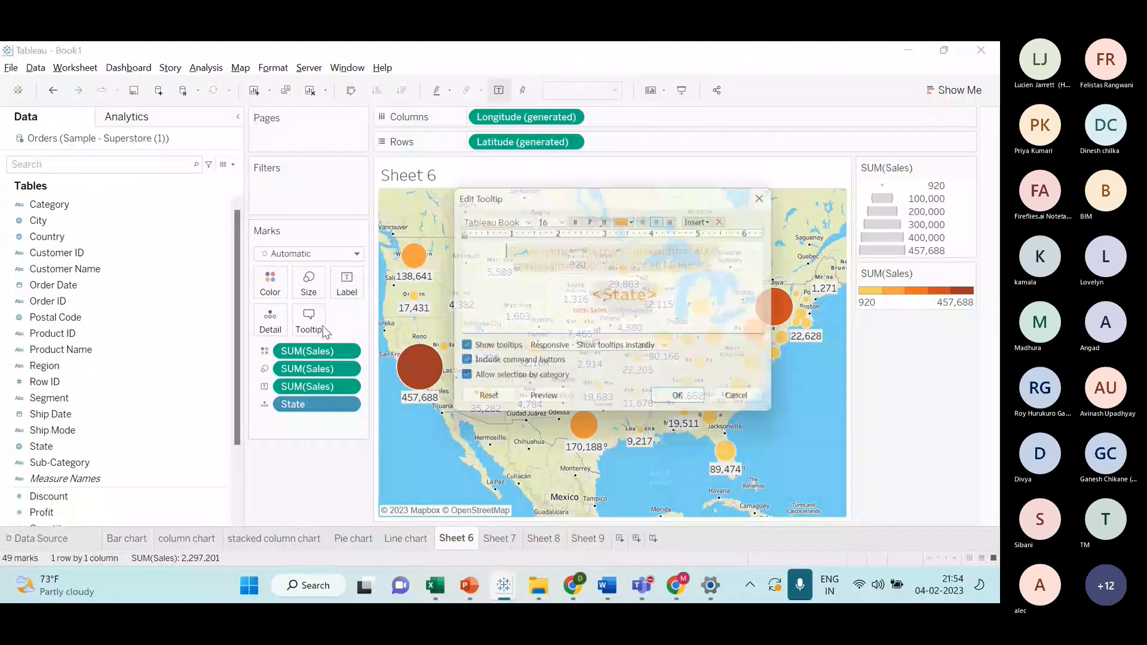
left_click(704, 218)
mouse_move(731, 238)
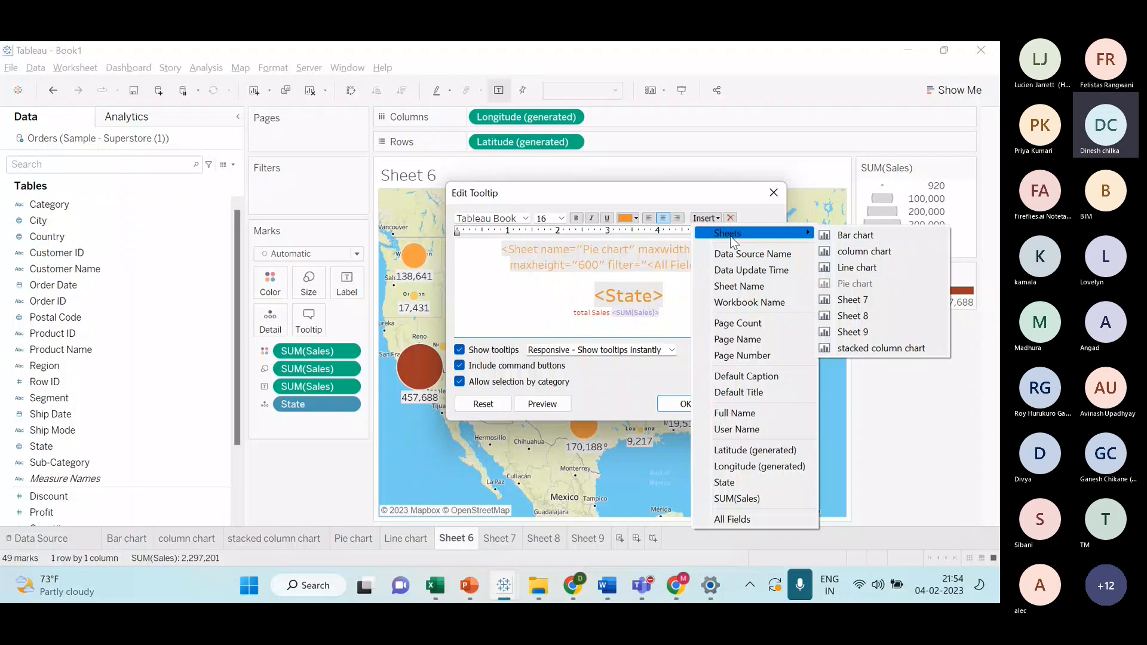
left_click(846, 265)
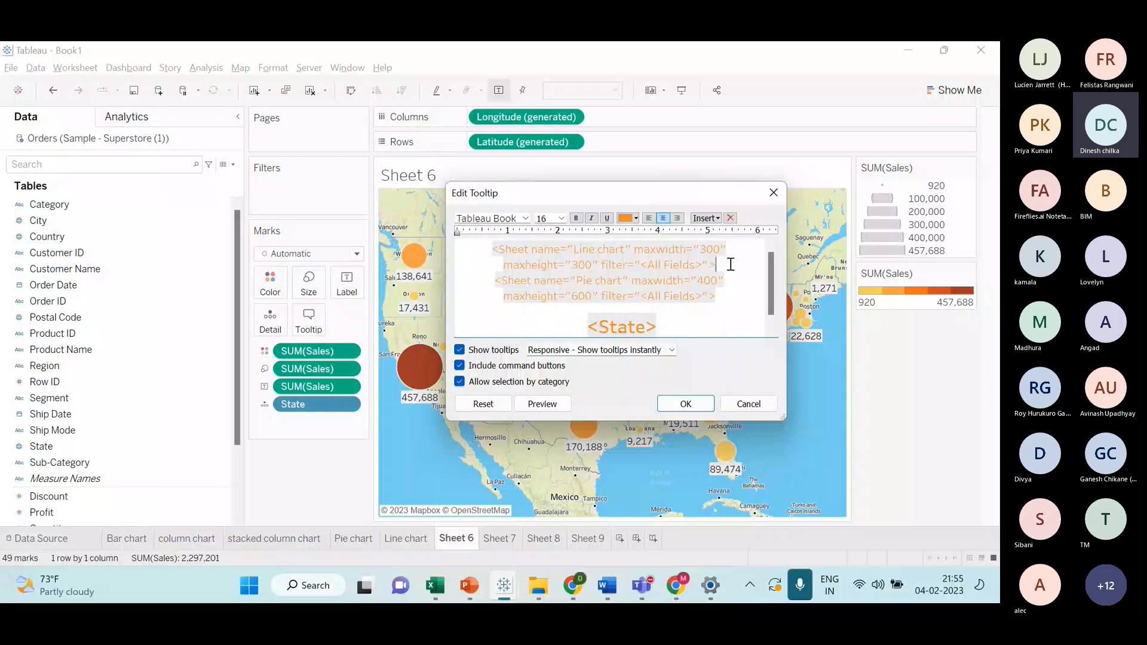
key("Return")
- Set the Line chart and Pie chart sheet references to font size 12 and a dark grey colour
left_click_drag(493, 248, 719, 311)
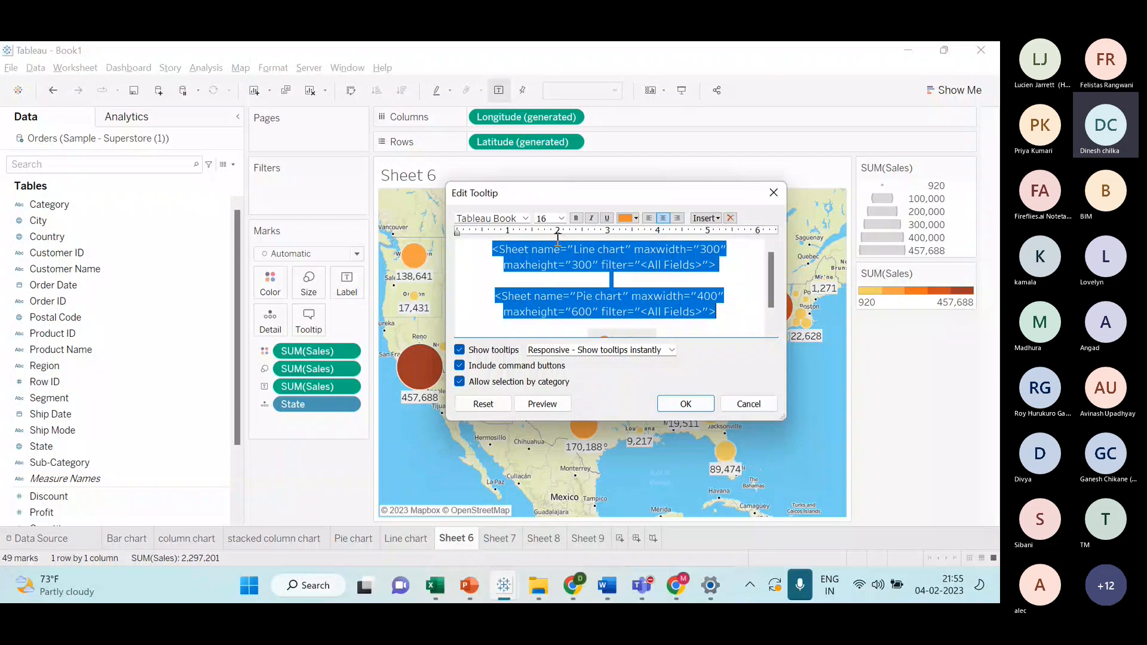
left_click(561, 219)
left_click(546, 272)
left_click(636, 219)
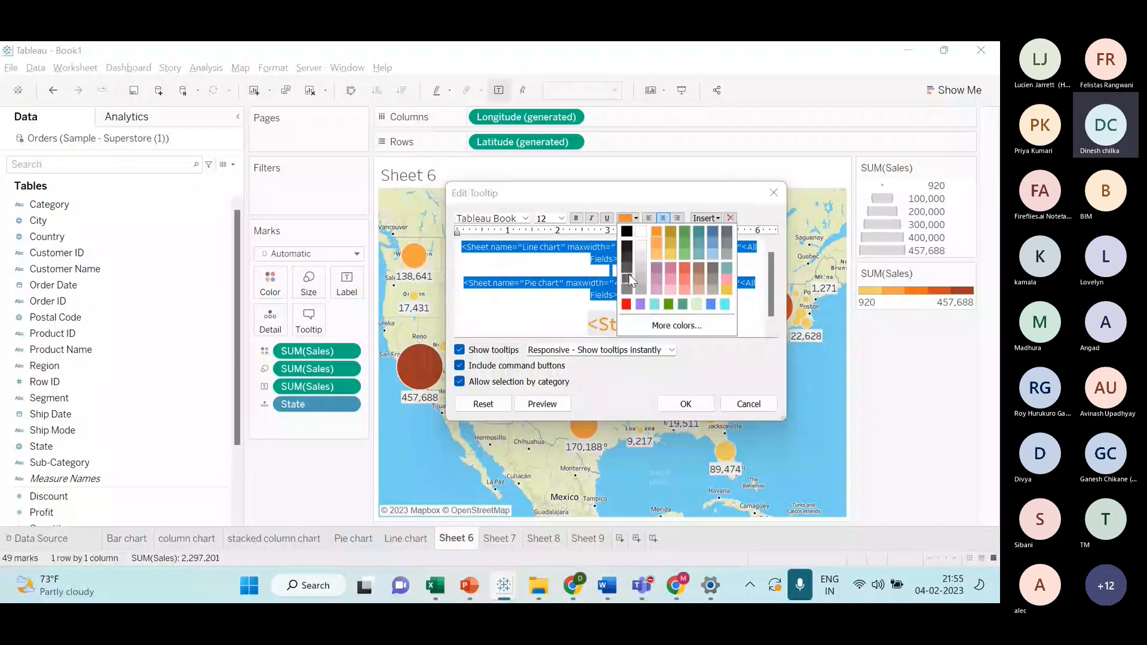
left_click(628, 279)
left_click(640, 256)
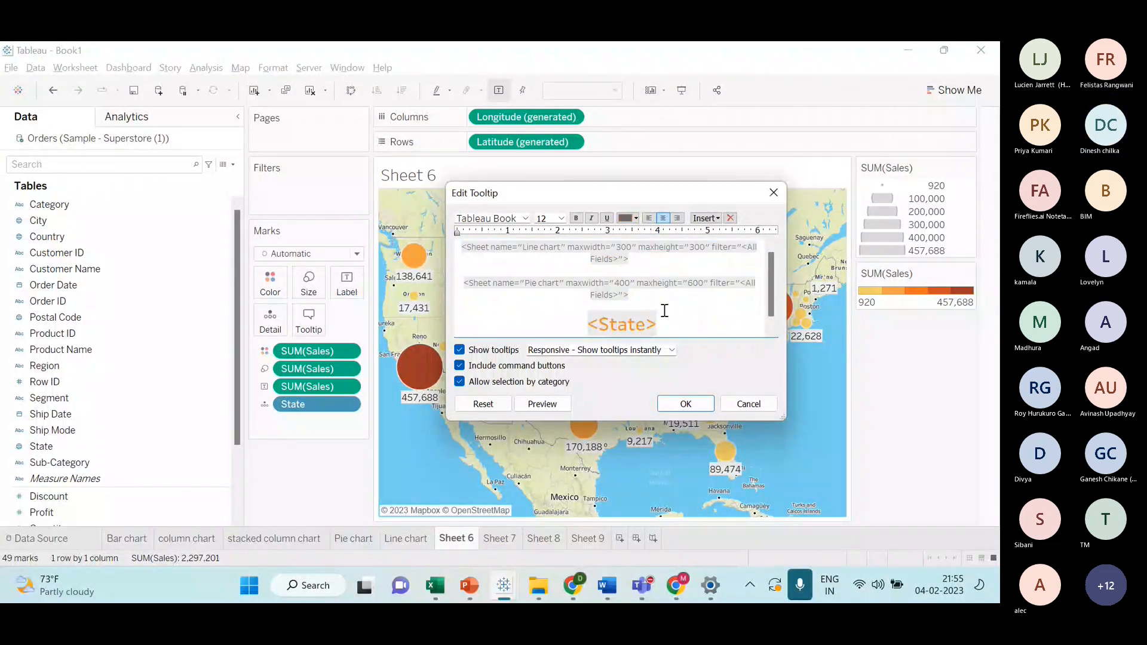
- Preview the tooltip with both embedded charts, apply it and check it on the California mark
scroll(665, 310, "down", 1)
left_click(542, 405)
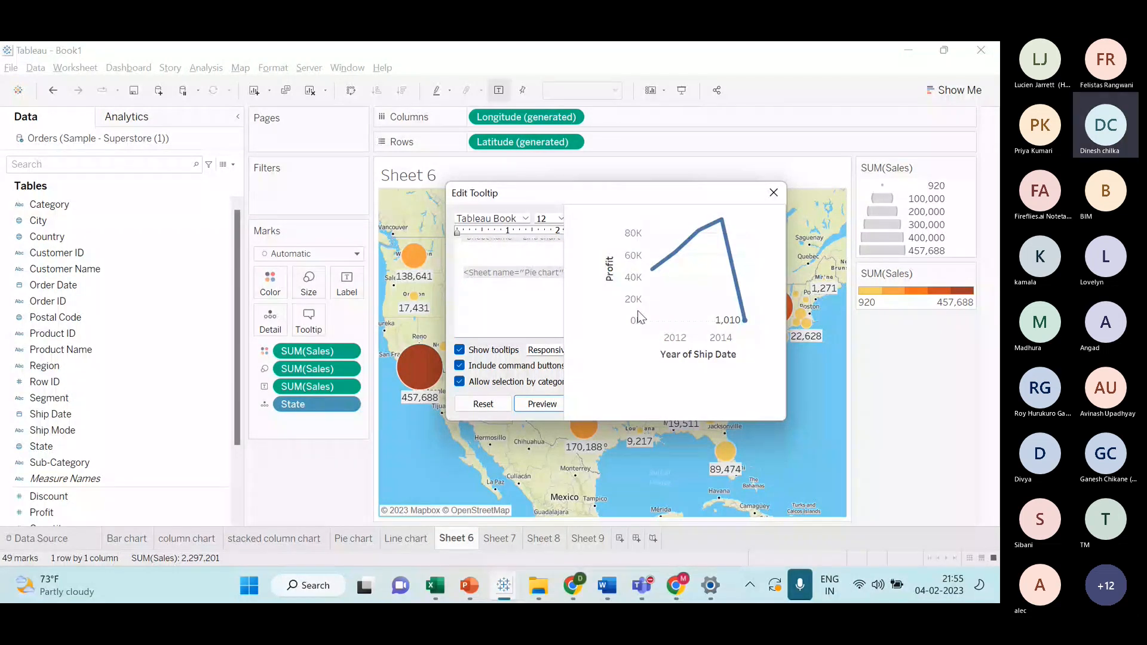
scroll(603, 295, "up", 1)
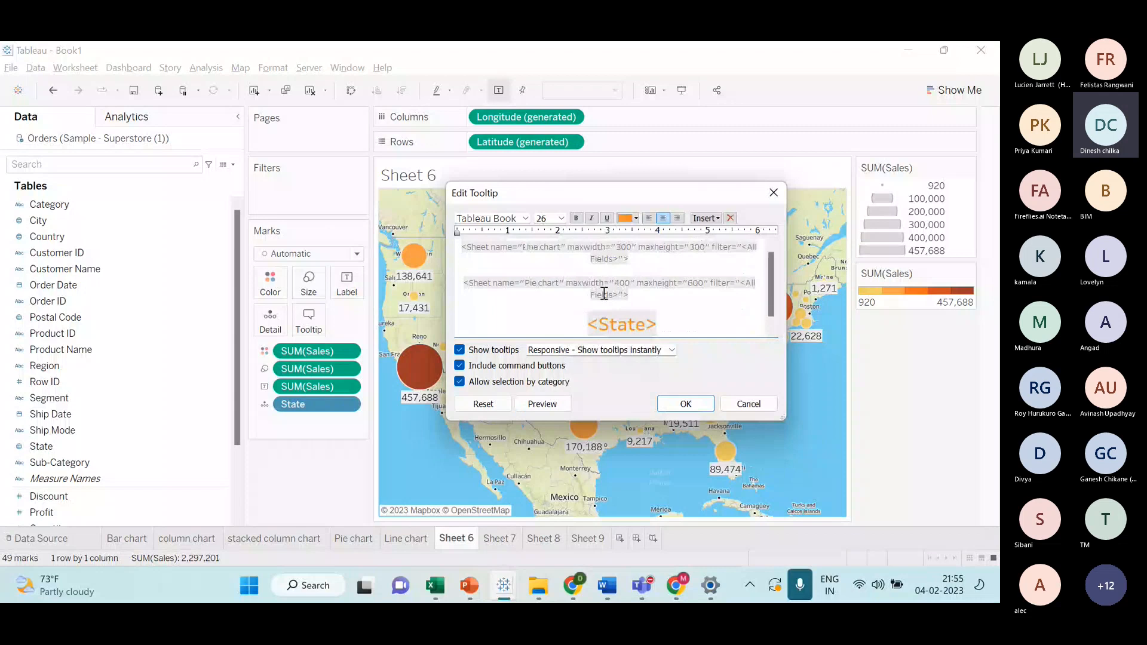
triple_click(613, 250)
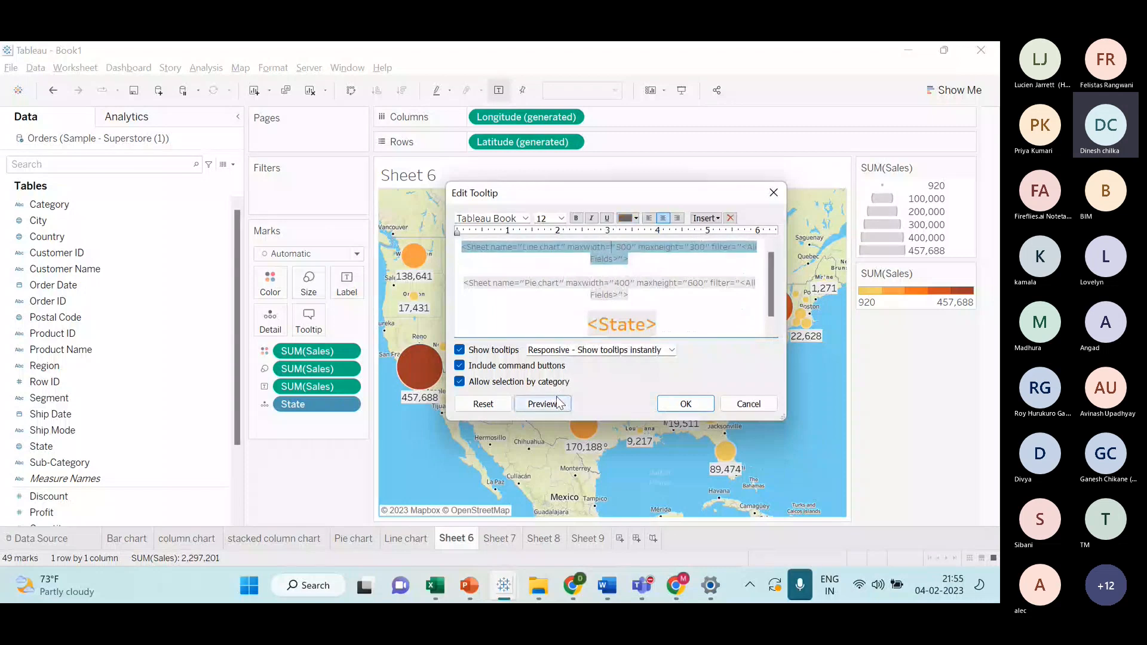
left_click(557, 400)
triple_click(592, 290)
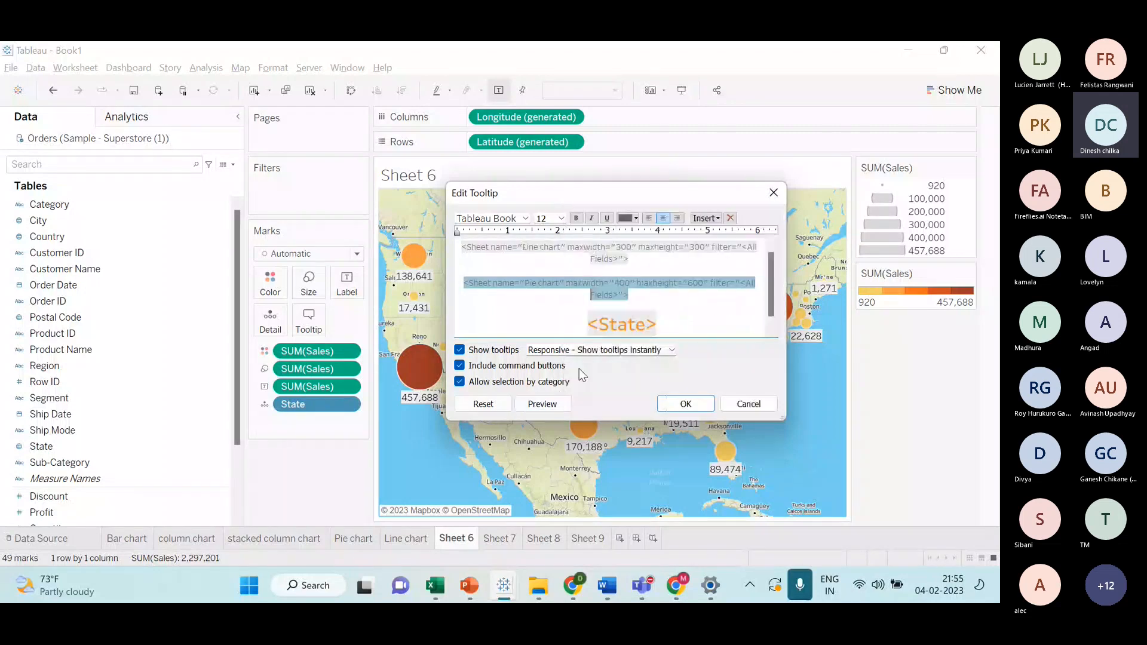
left_click(675, 409)
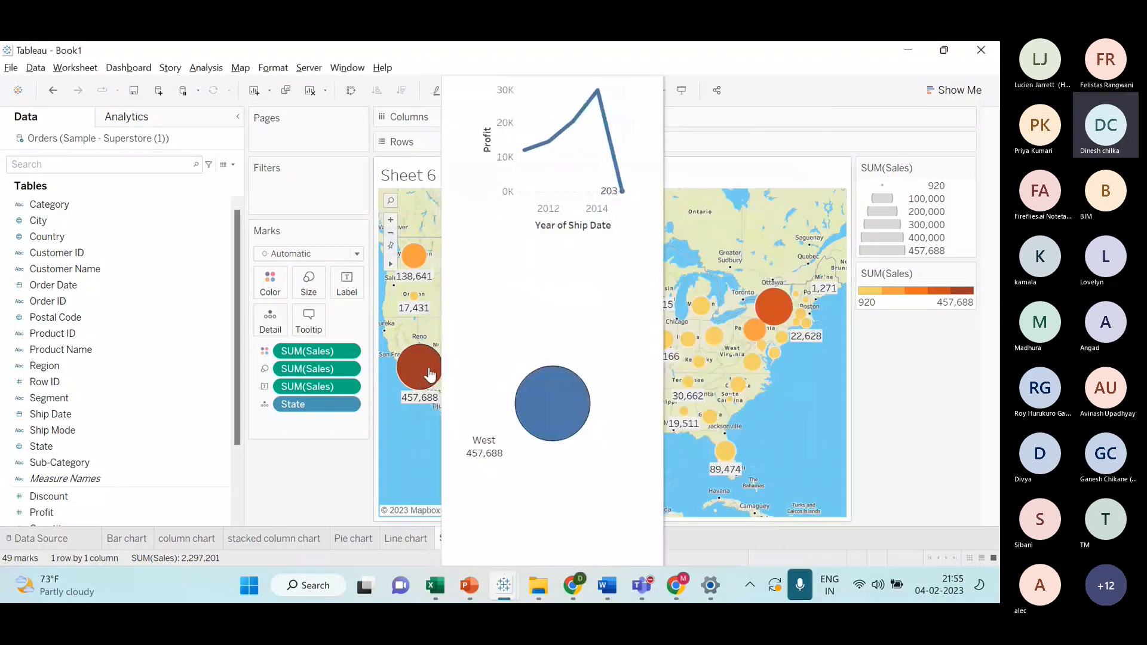
mouse_move(417, 261)
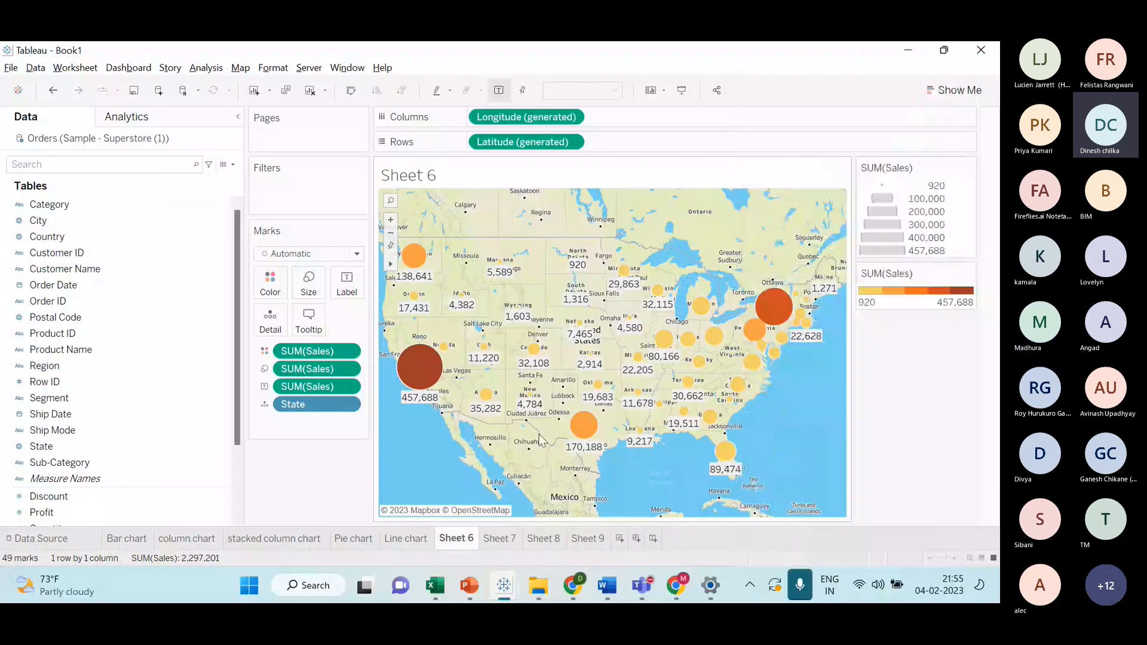
mouse_move(495, 408)
- Try a maxheight of 100 for both the Line chart and Pie chart references, apply the tooltip and check it on the map
left_click(347, 282)
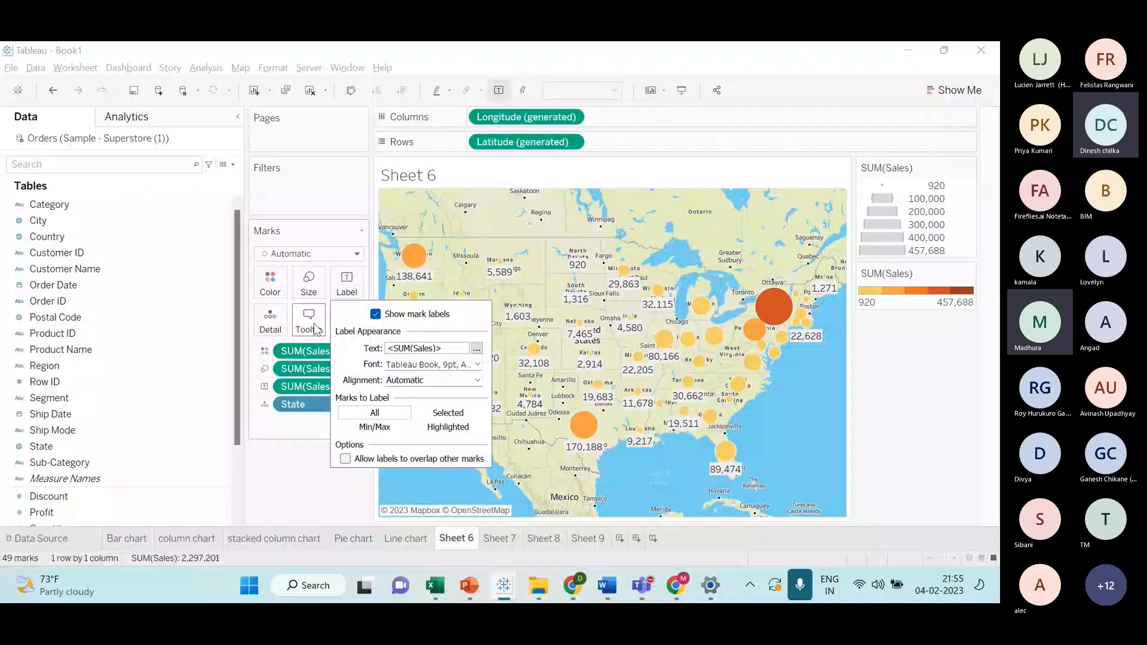
left_click(316, 328)
double_click(591, 248)
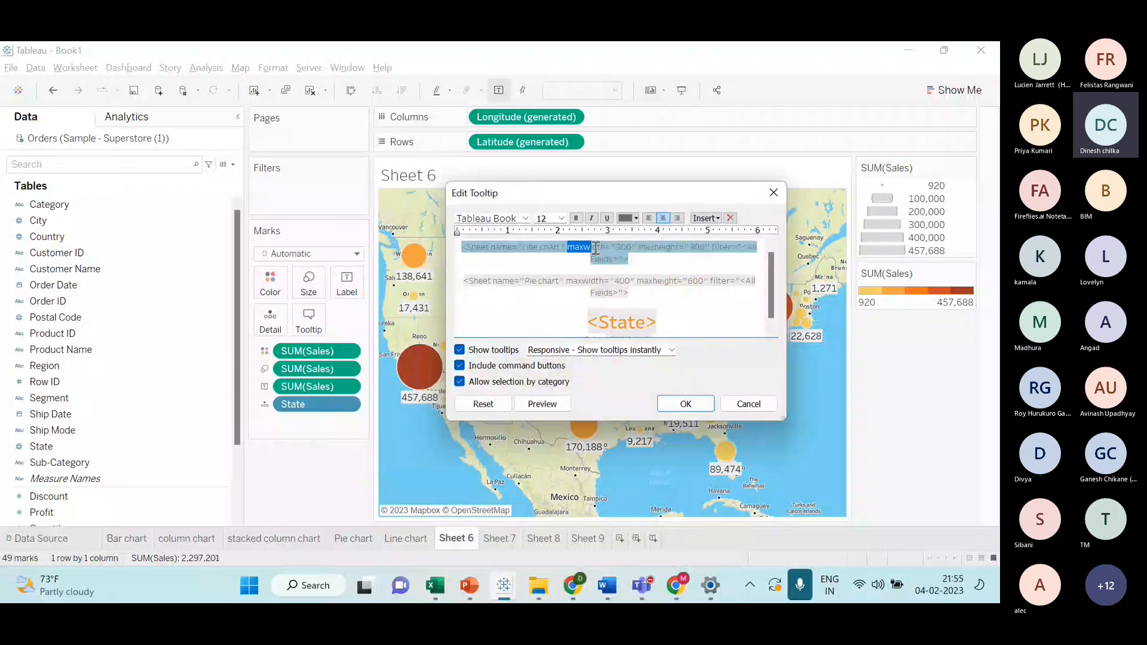
left_click_drag(649, 246, 671, 247)
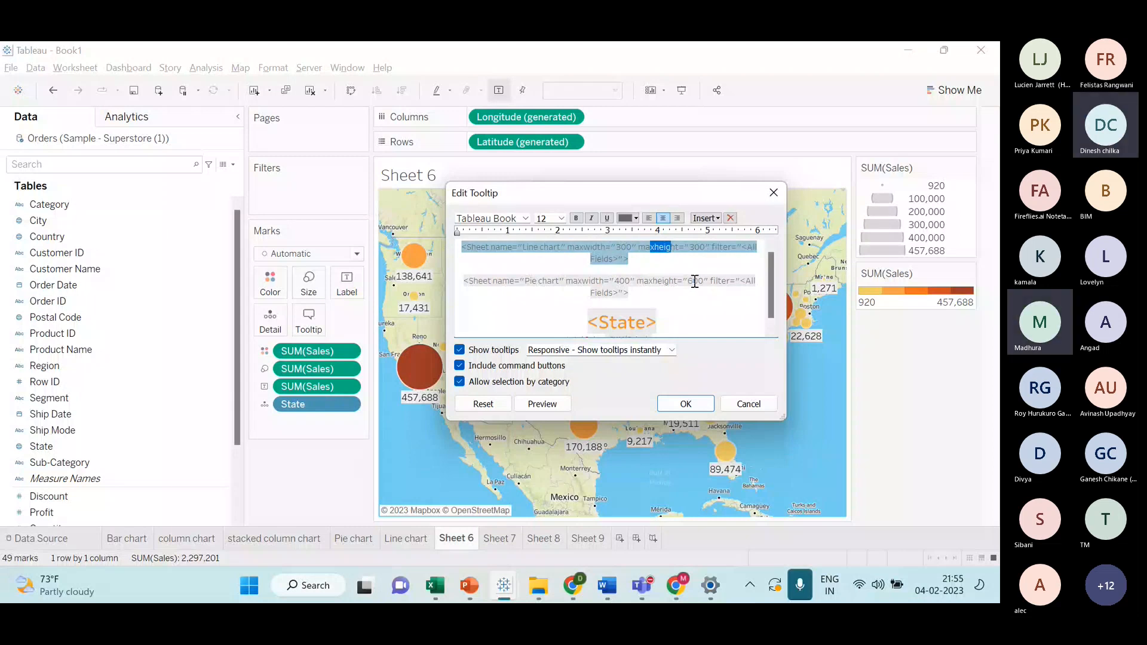
left_click(694, 280)
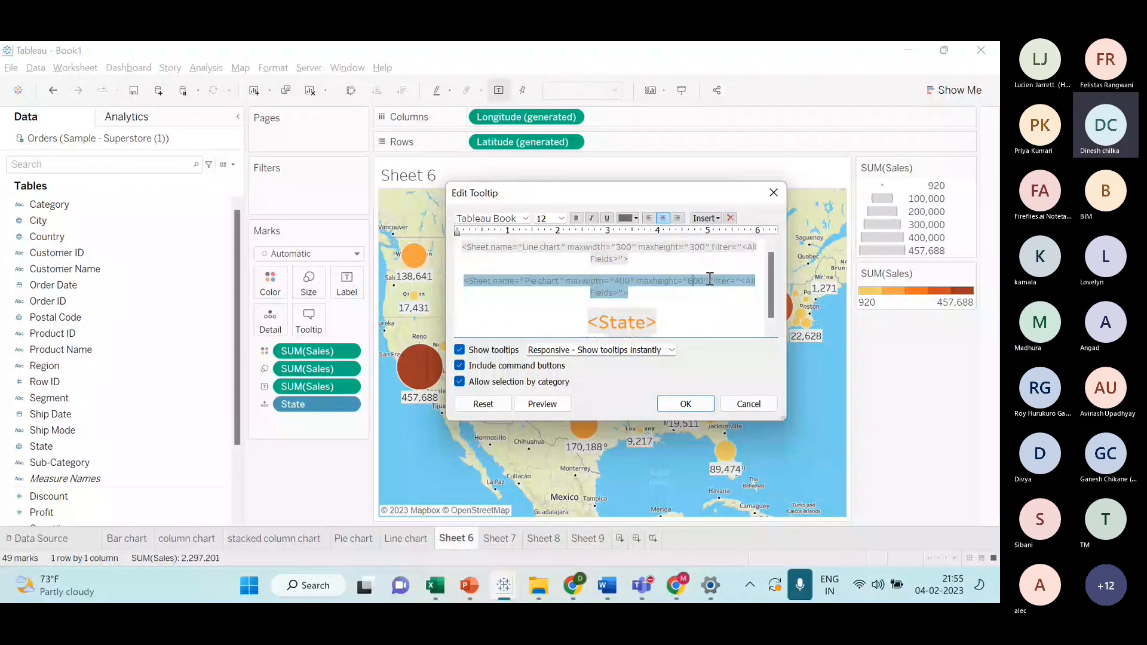
key("BackSpace")
type("1")
left_click(695, 246)
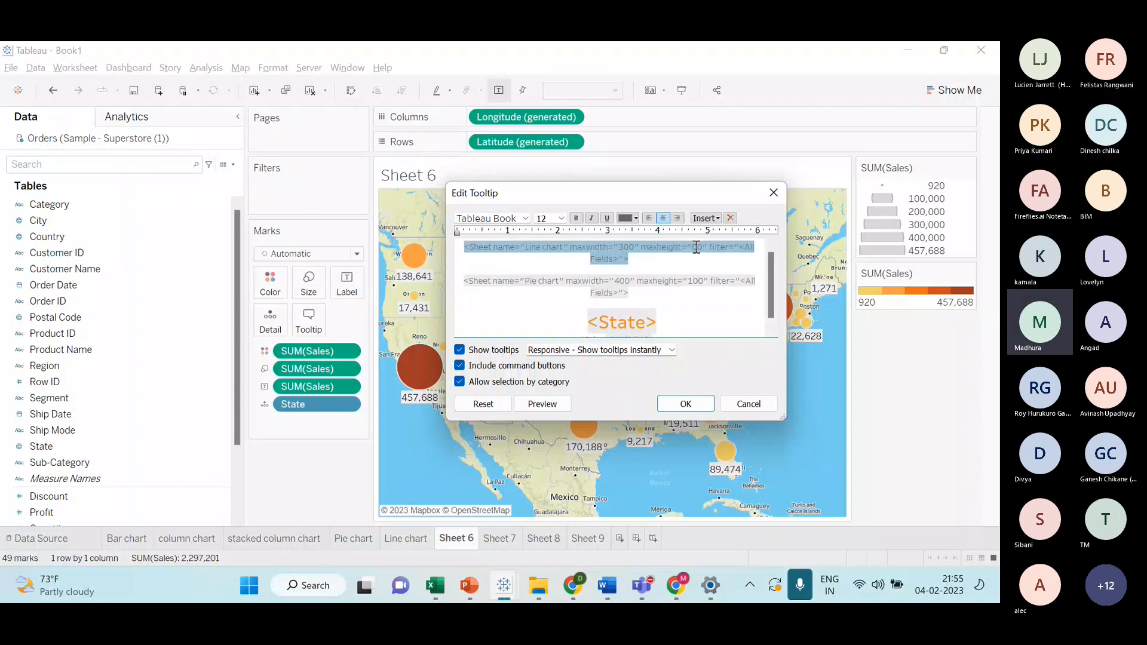
left_click(542, 404)
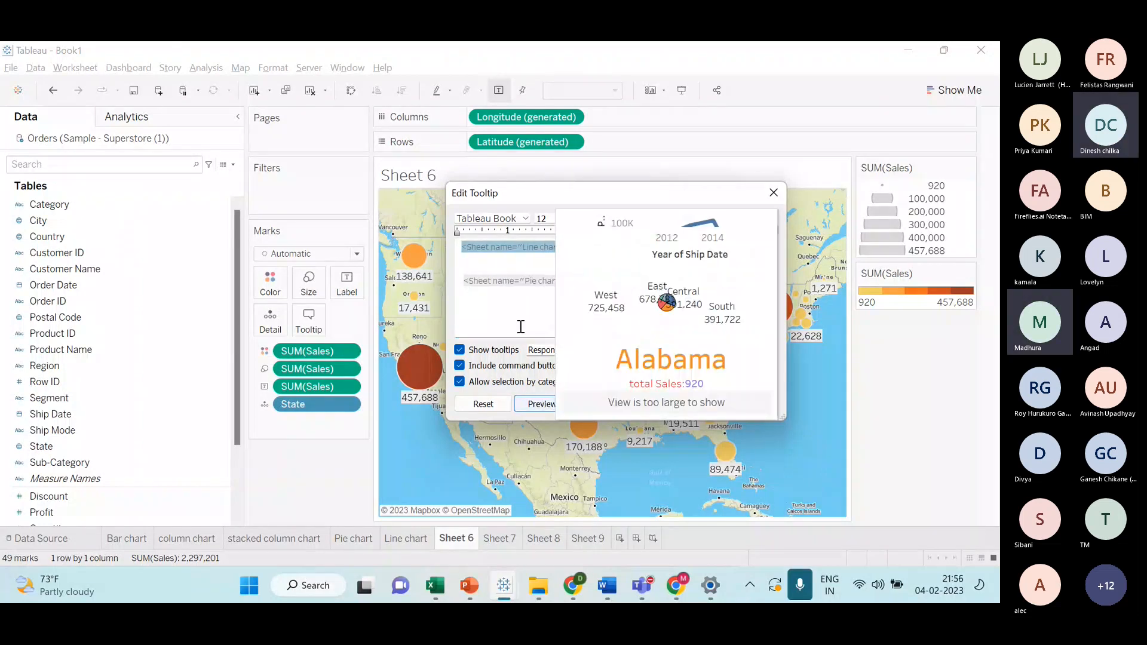
left_click(685, 404)
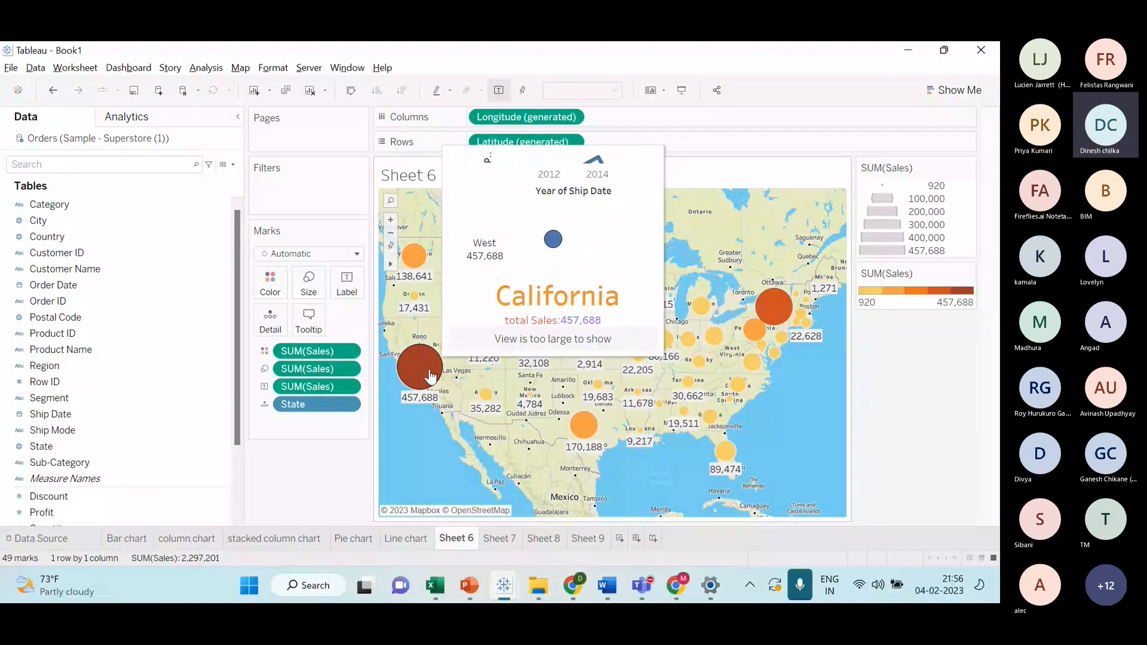
mouse_move(588, 420)
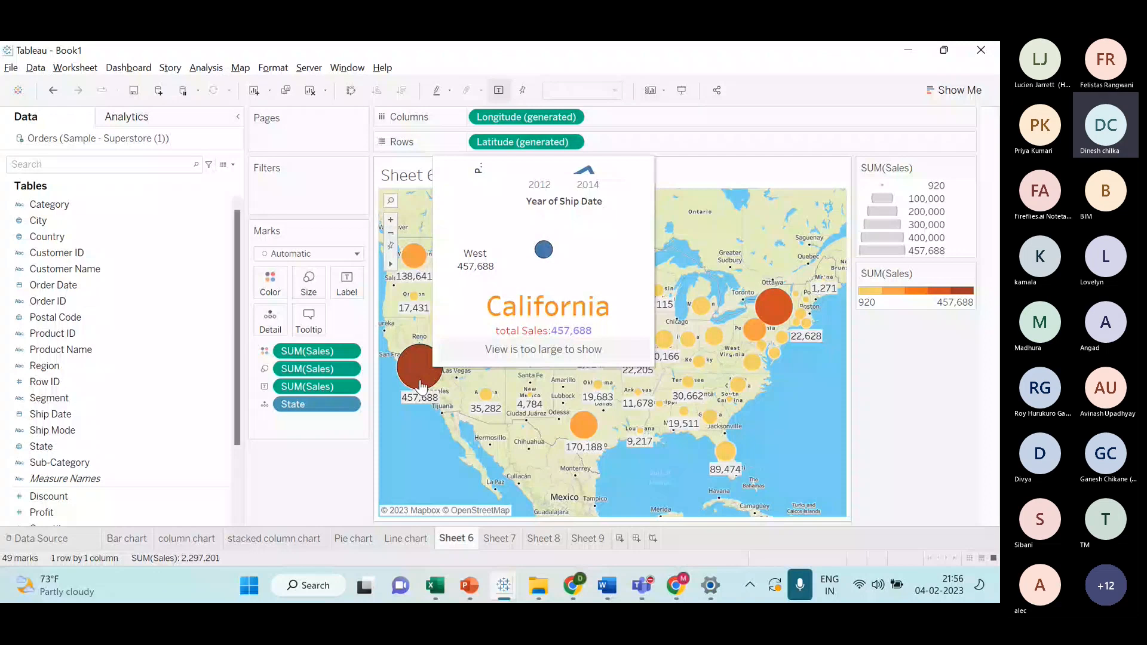
- Reopen the map's tooltip and set the embedded Pie chart's maxheight to 400
left_click(346, 282)
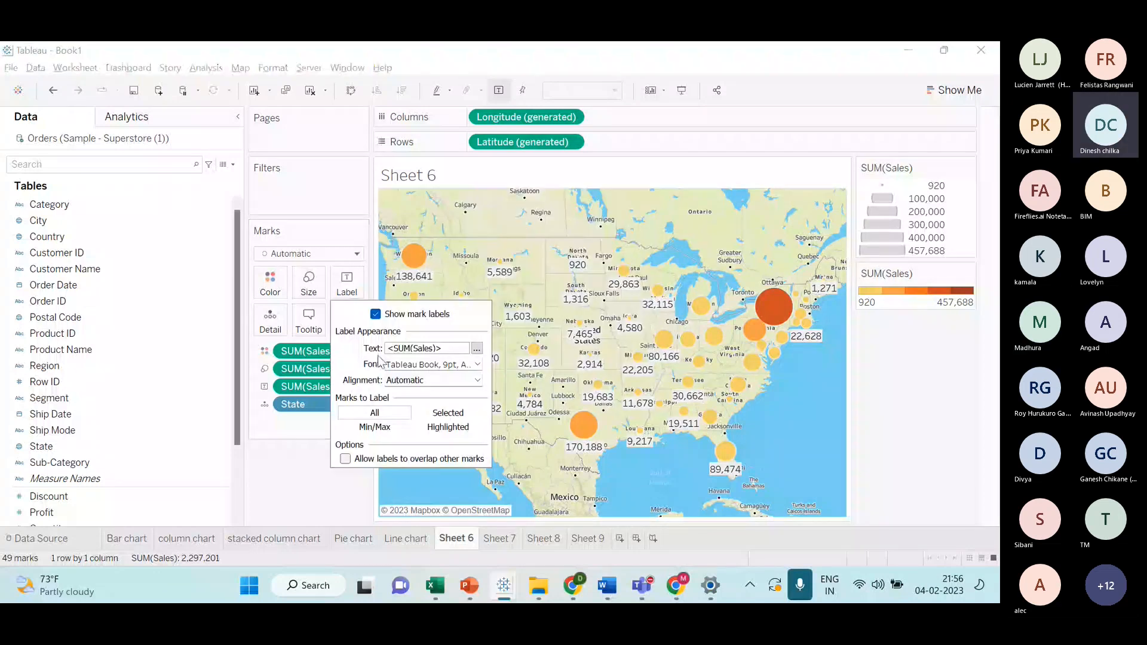
left_click(308, 321)
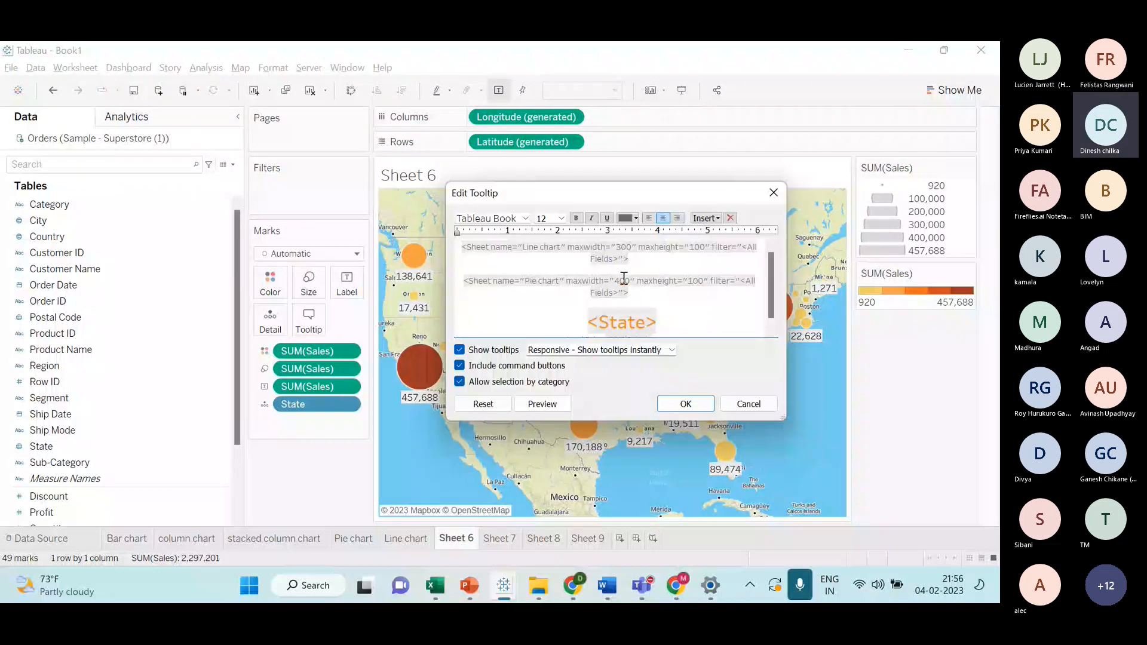
triple_click(626, 279)
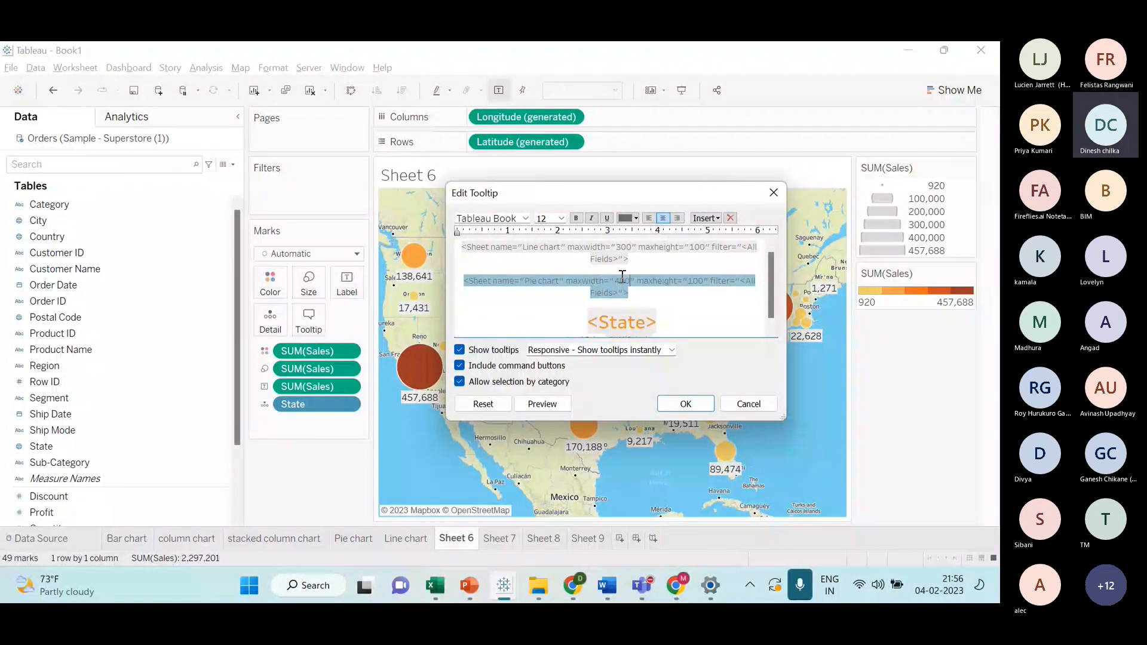
key("Right")
key("Right")
key("Right")
key("Right")
key("Right")
key("Right")
key("Right")
key("Right")
key("Right")
key("Right")
key("Right")
key("Right")
key("Right")
key("Right")
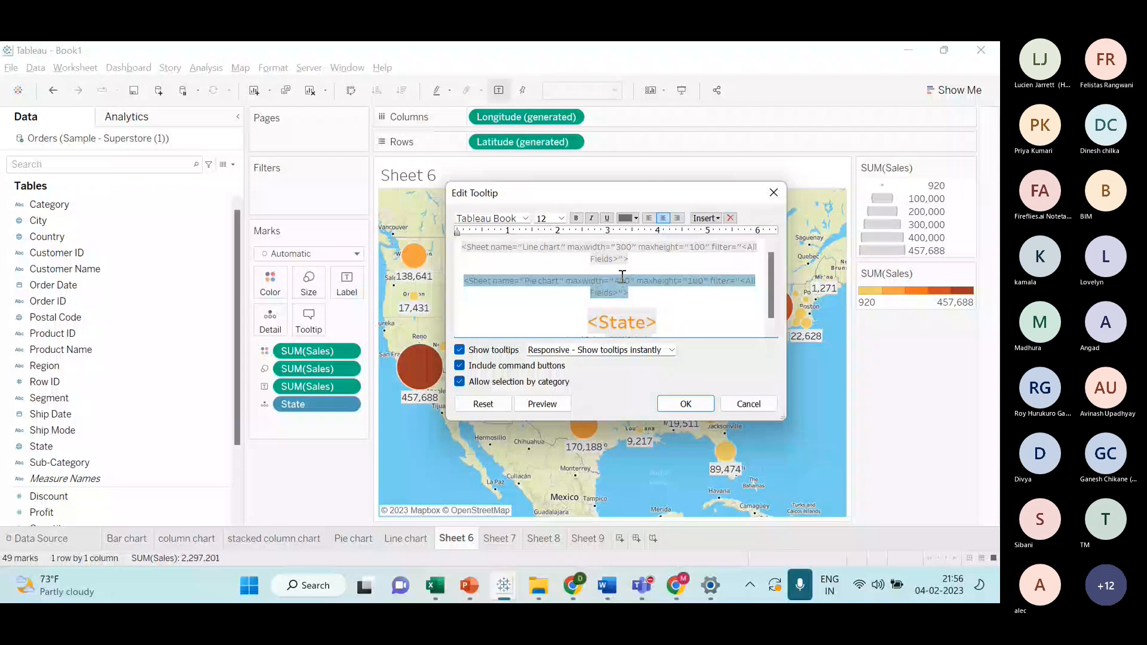
key("BackSpace")
type("4")
- Set the embedded Line chart's maxheight to 300, apply the tooltip and check it on the Texas, California and New York marks
key("Up")
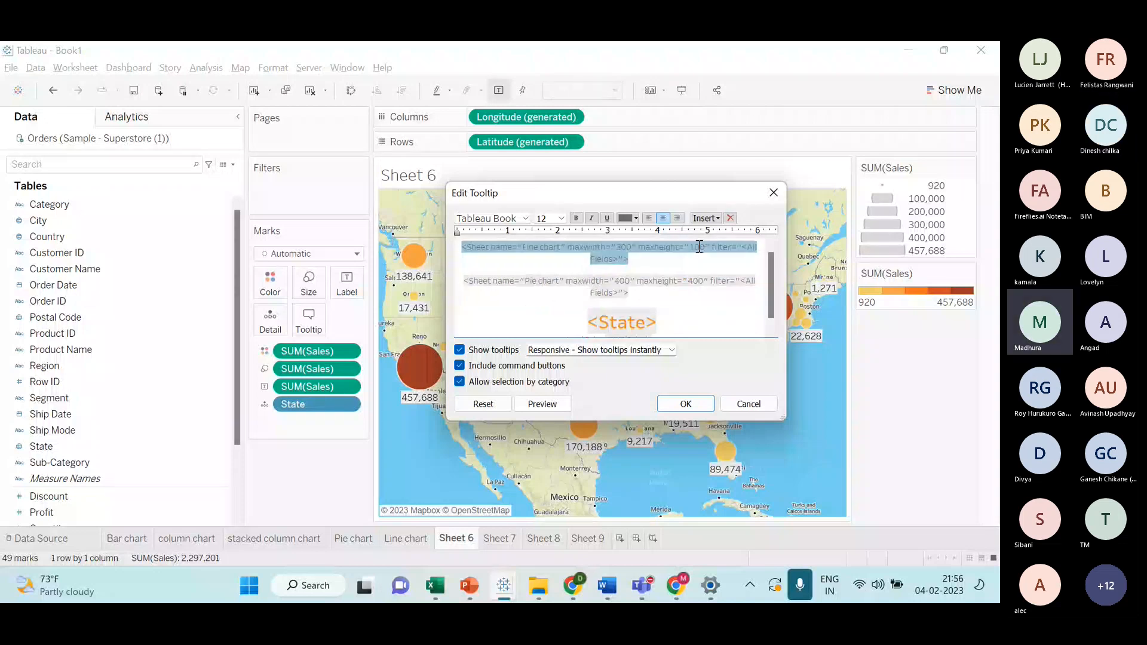
key("BackSpace")
type("3")
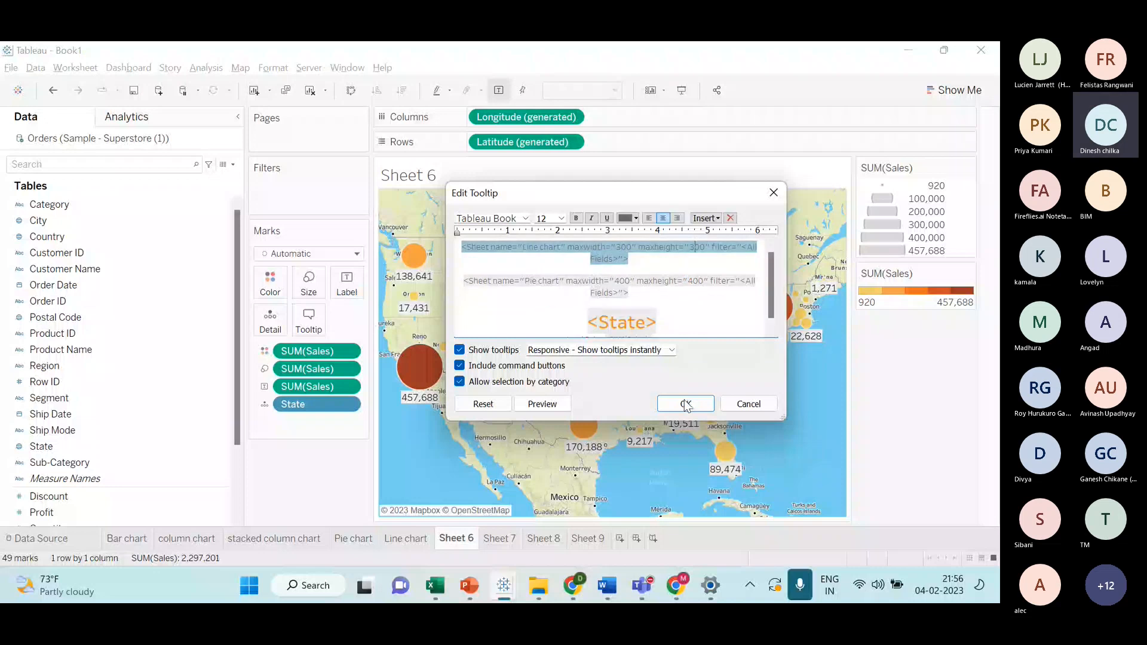
key("Down")
key("Down")
key("Down")
key("Down")
key("Down")
key("Down")
left_click(688, 402)
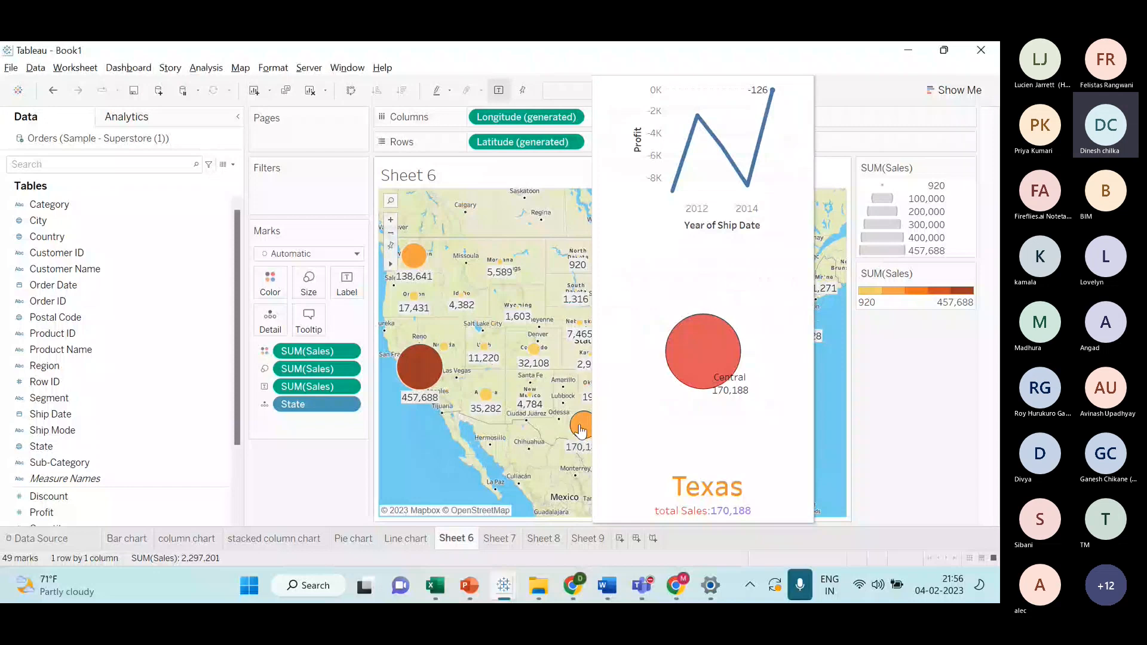
mouse_move(417, 373)
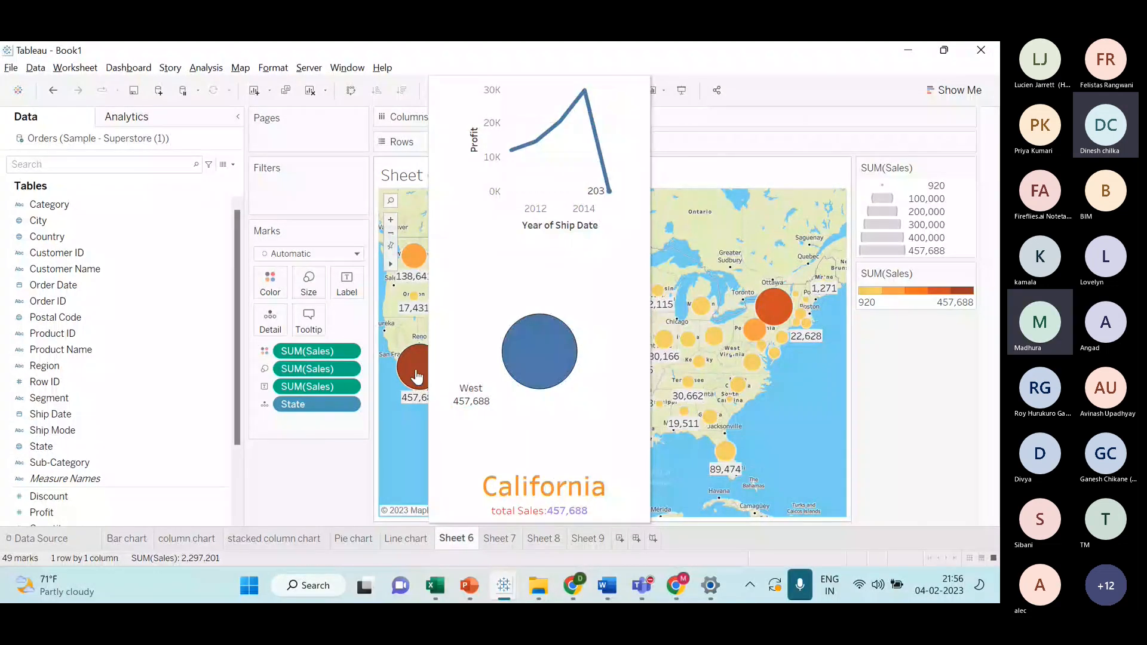
mouse_move(765, 304)
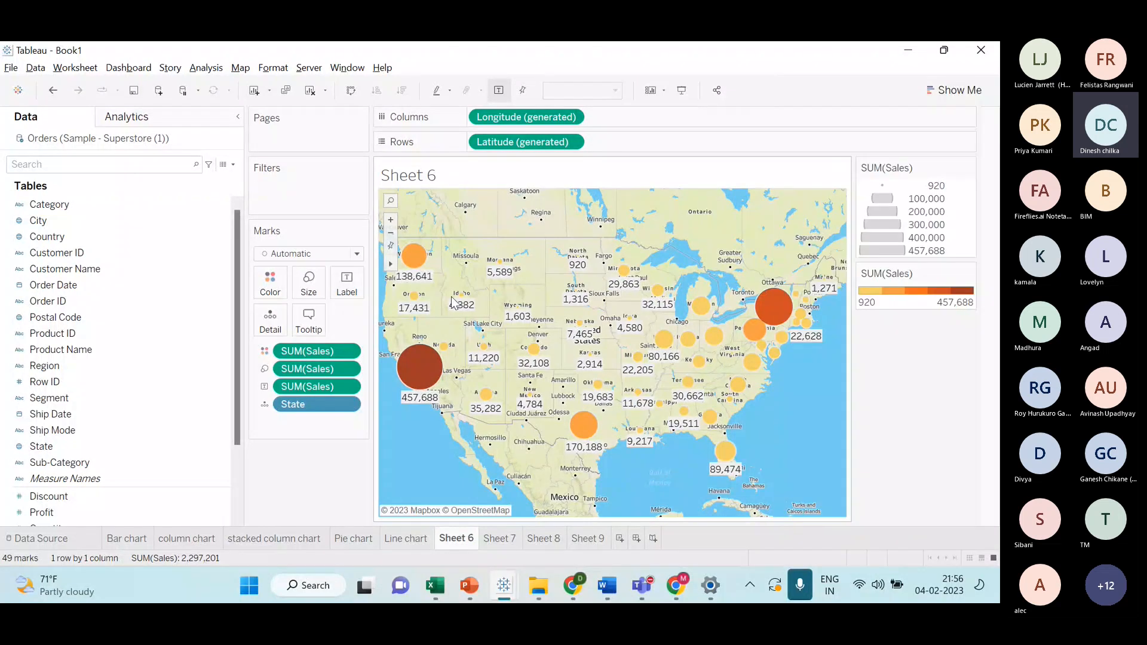
- Review the filter setting of the Pie chart reference in the tooltip, close without changes and view California's tooltip
left_click(308, 318)
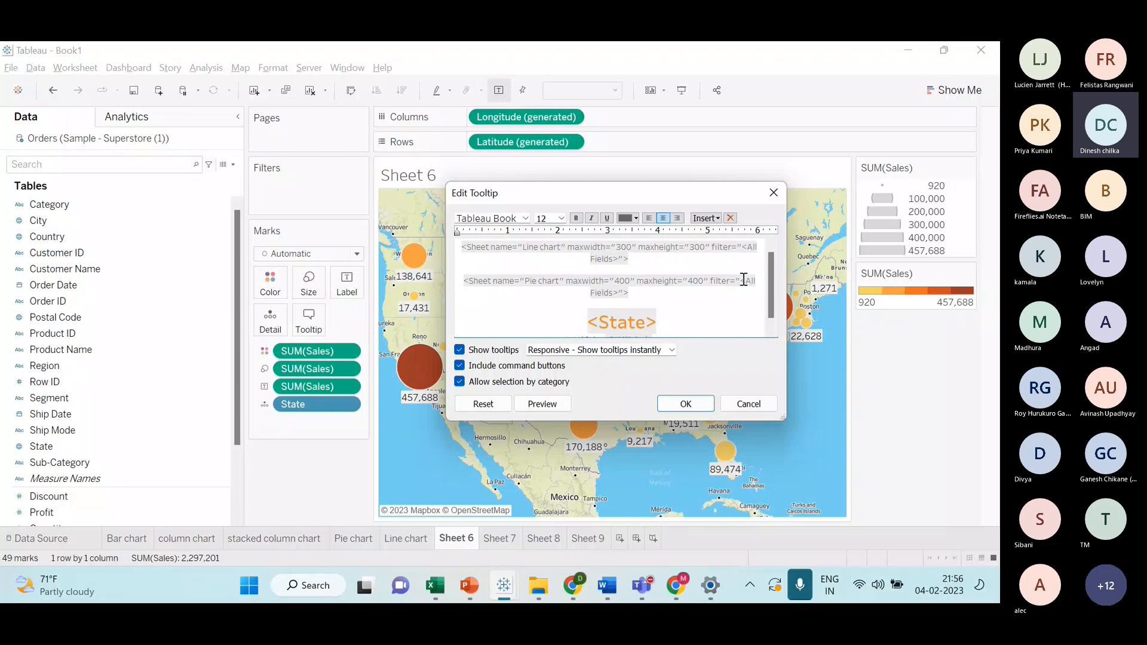
triple_click(744, 280)
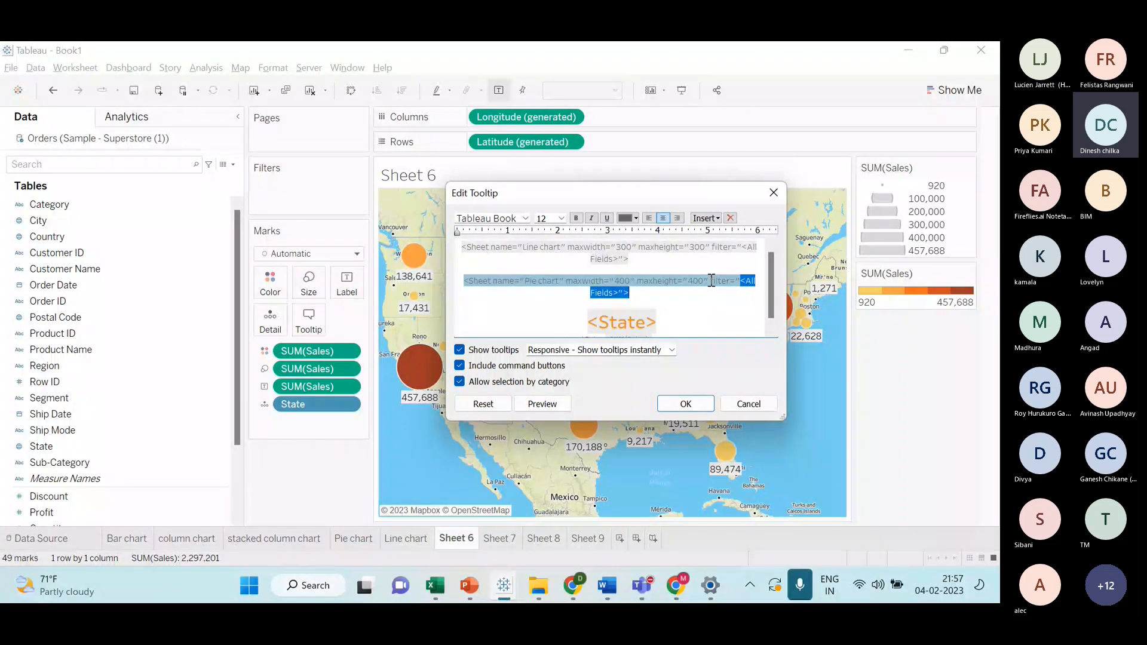
left_click(774, 192)
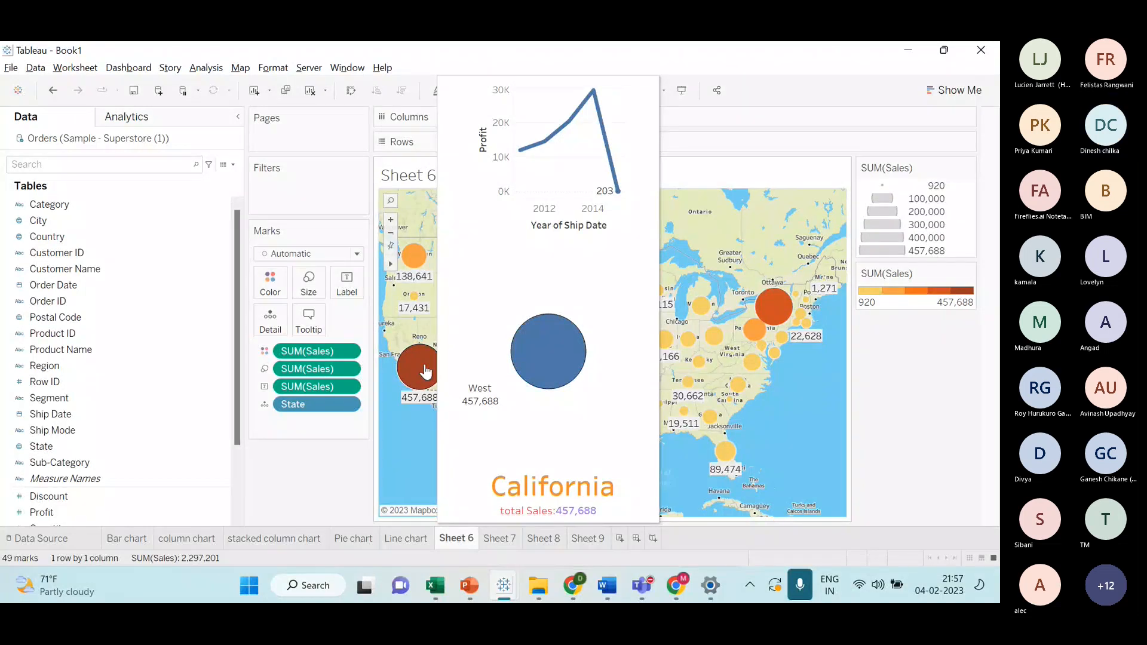
- Check the embedded charts in the tooltips of several state marks, including Montana and Wisconsin
mouse_move(499, 261)
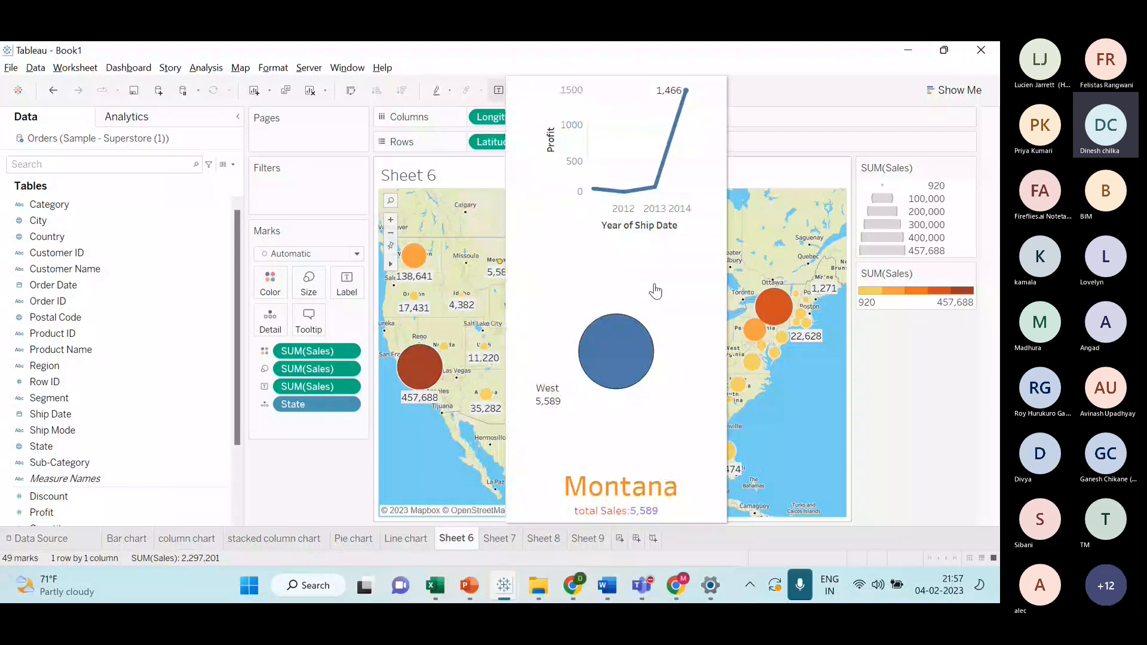
mouse_move(660, 299)
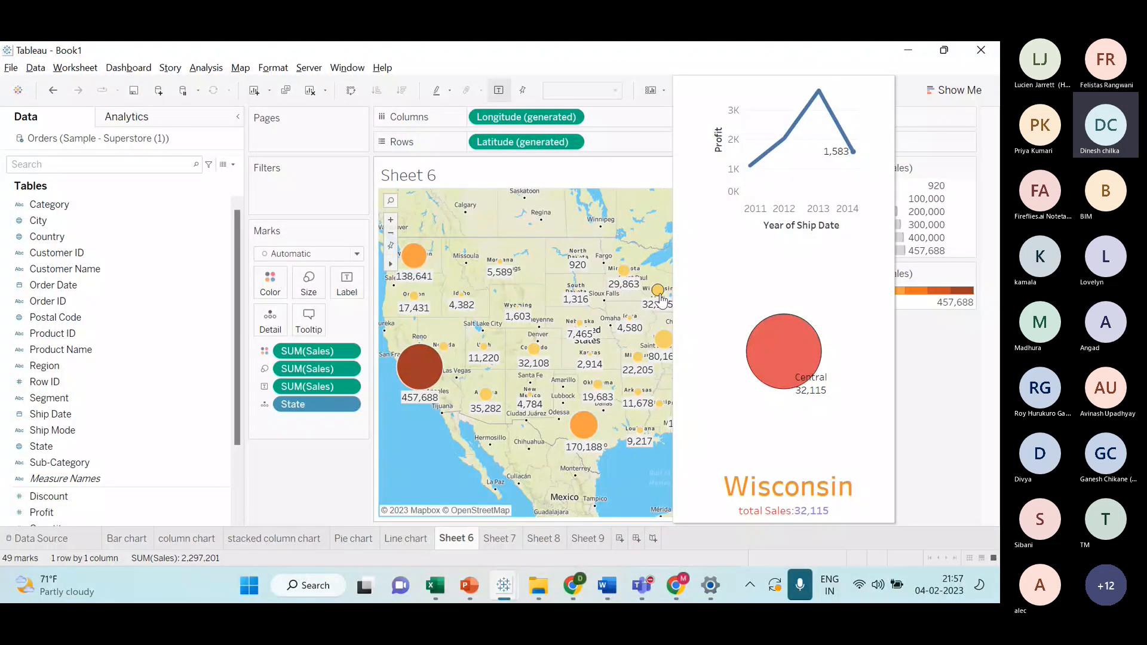
mouse_move(432, 355)
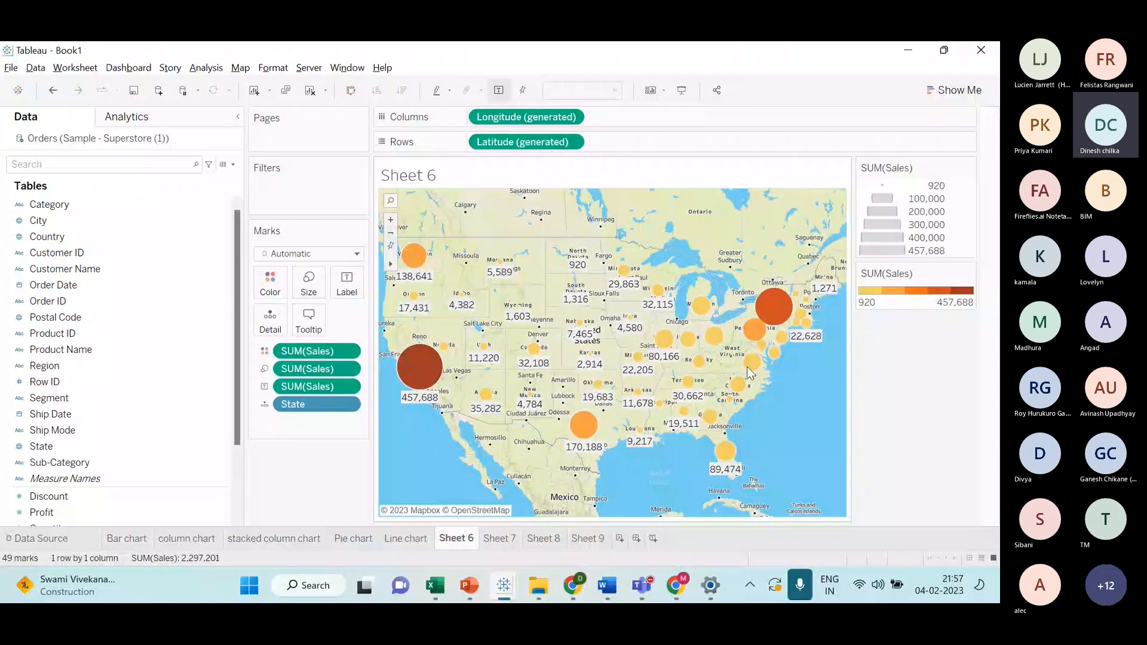
mouse_move(750, 371)
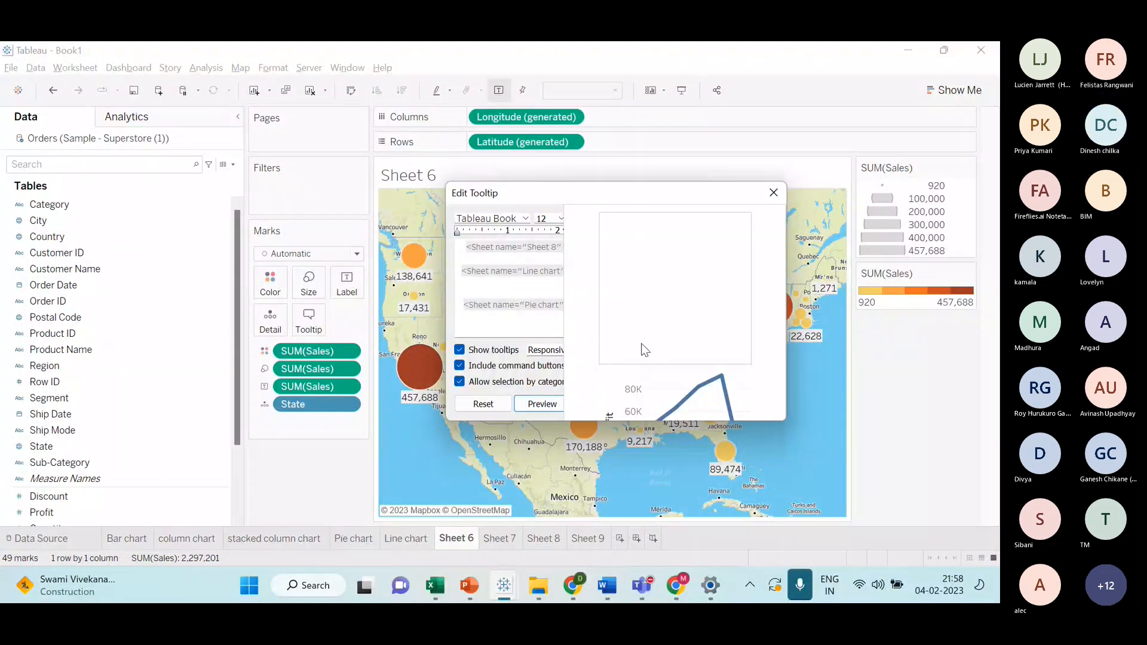
left_click(563, 310)
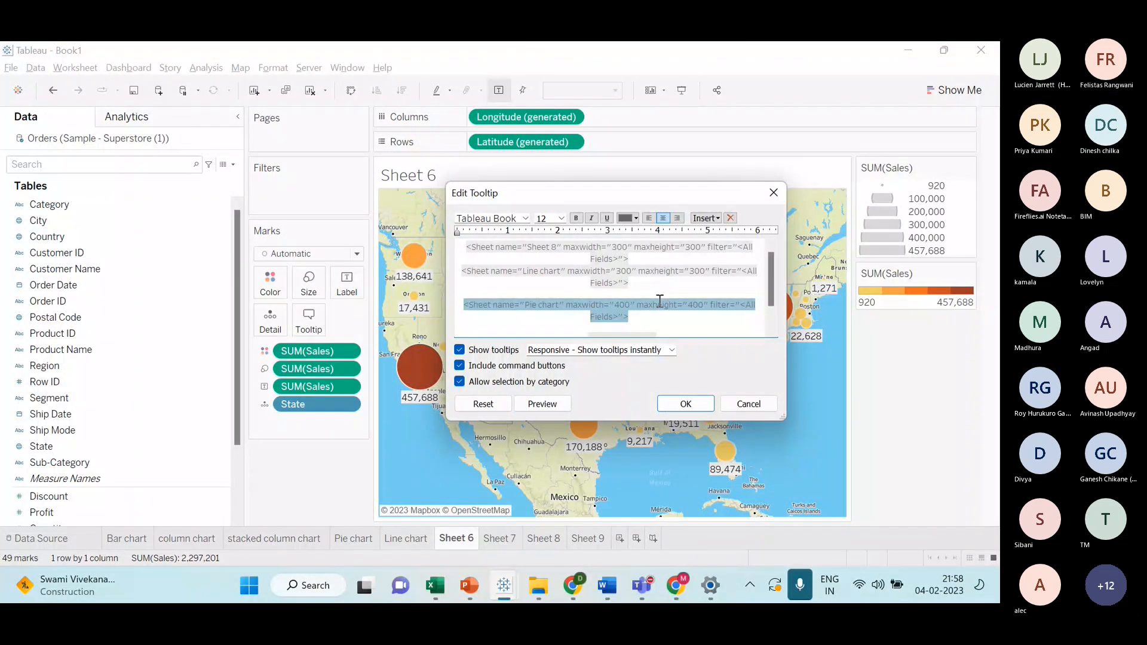
left_click(706, 219)
left_click(706, 218)
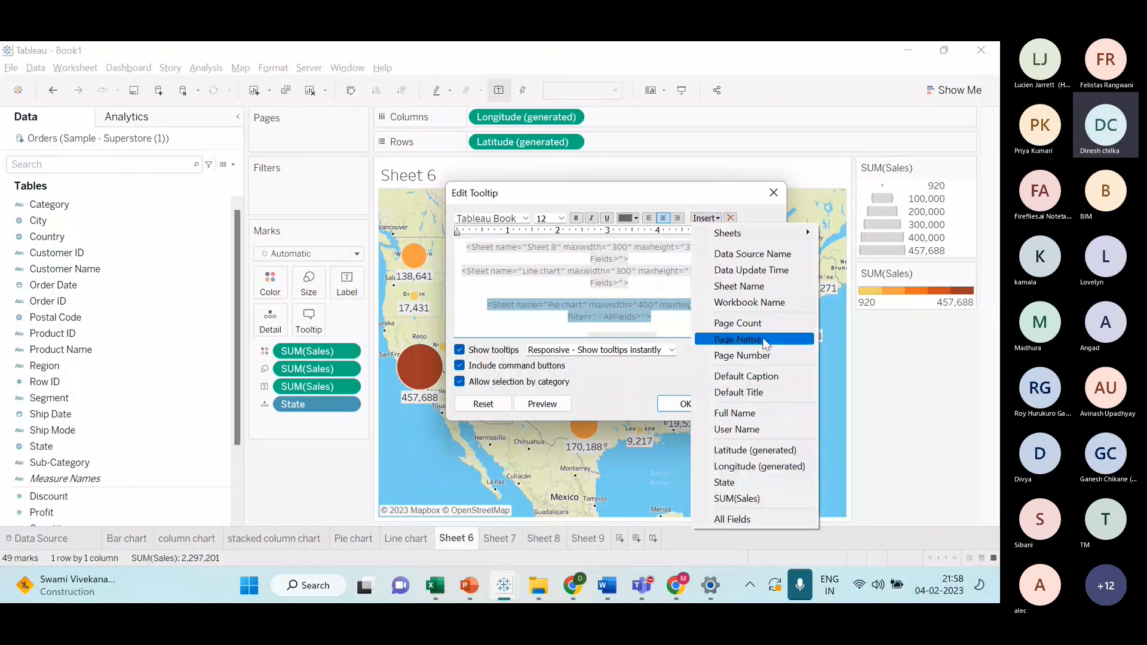
left_click(502, 545)
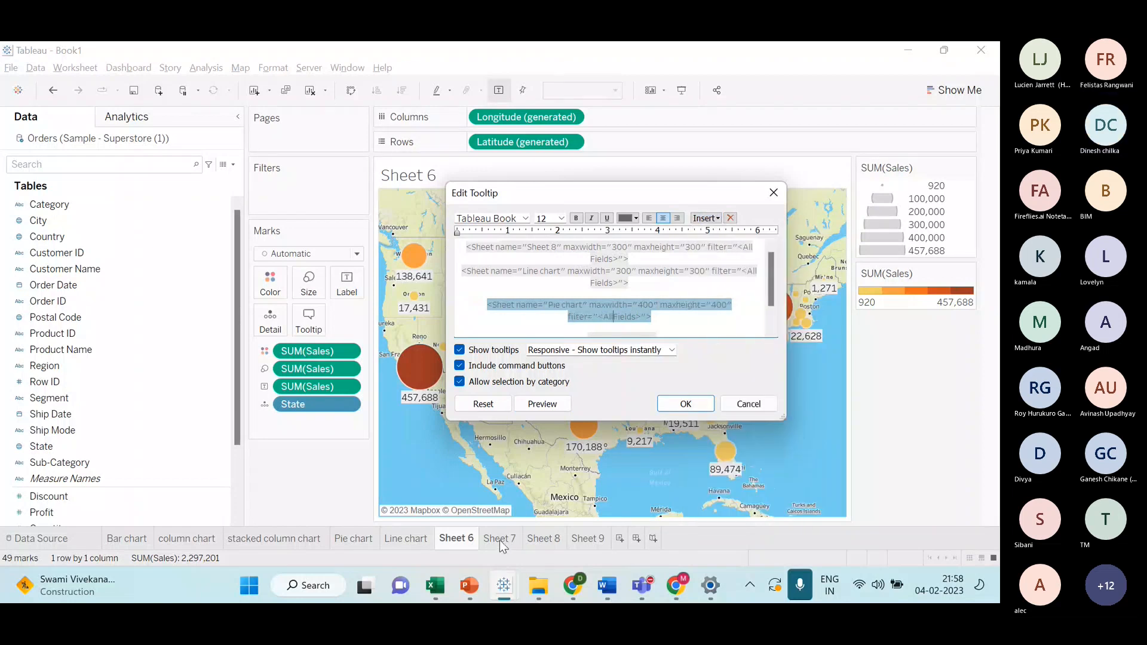
left_click(774, 193)
- Review Sheet 7's sub-category profit chart and its tooltip, close the editor without changes and return to Sheet 6
left_click(493, 535)
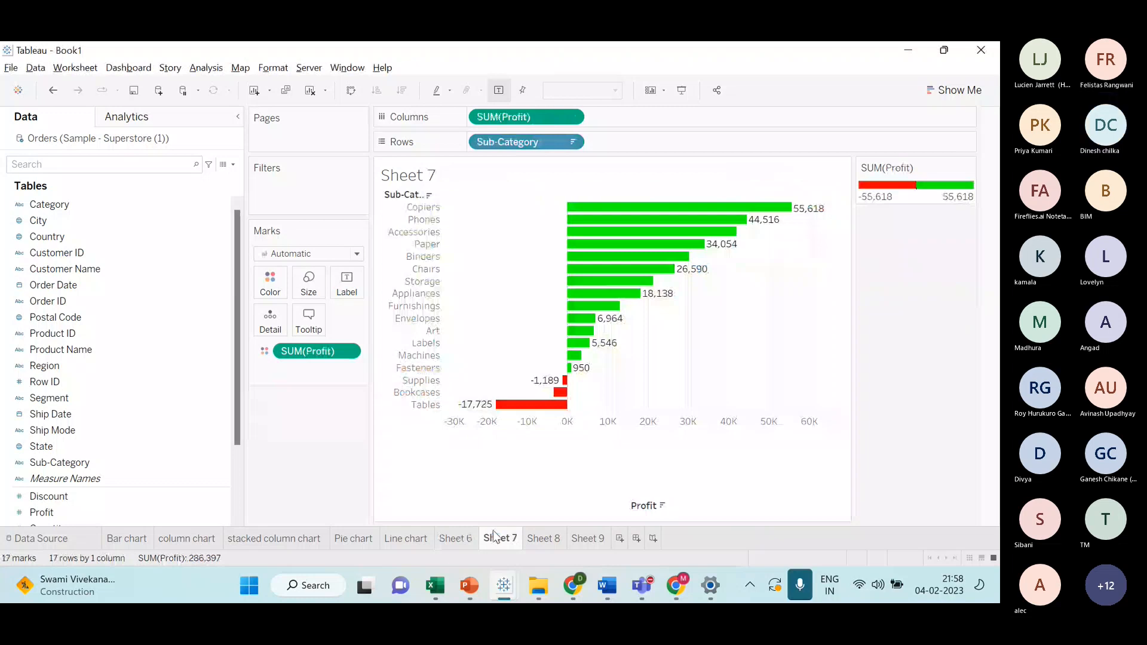
left_click(319, 325)
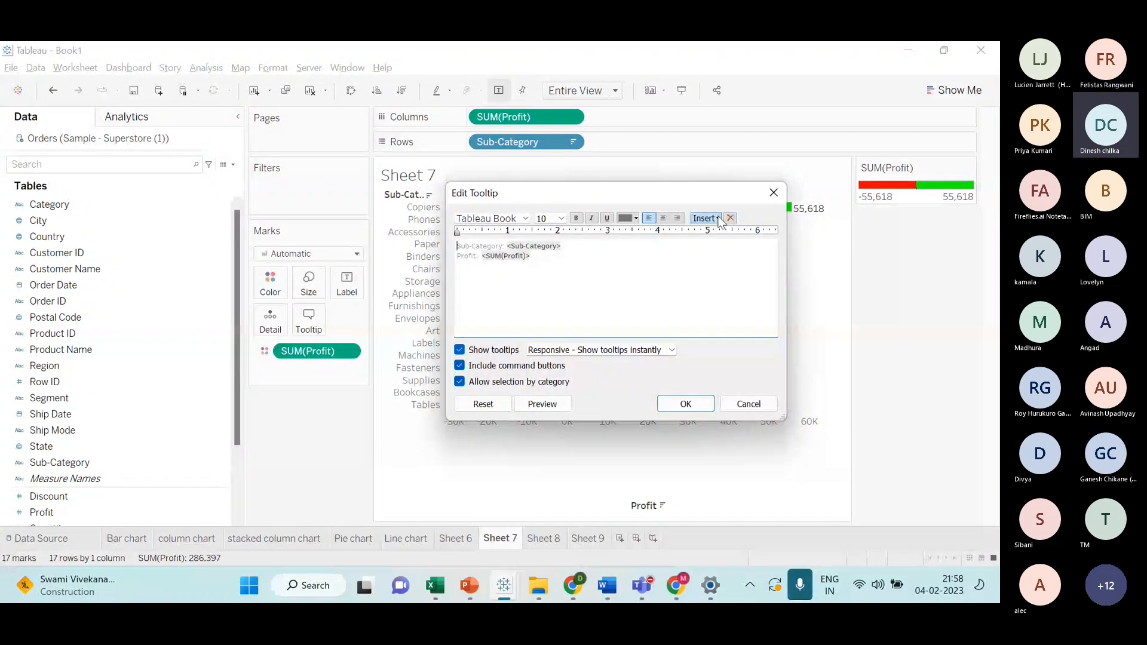
left_click(773, 193)
left_click(463, 540)
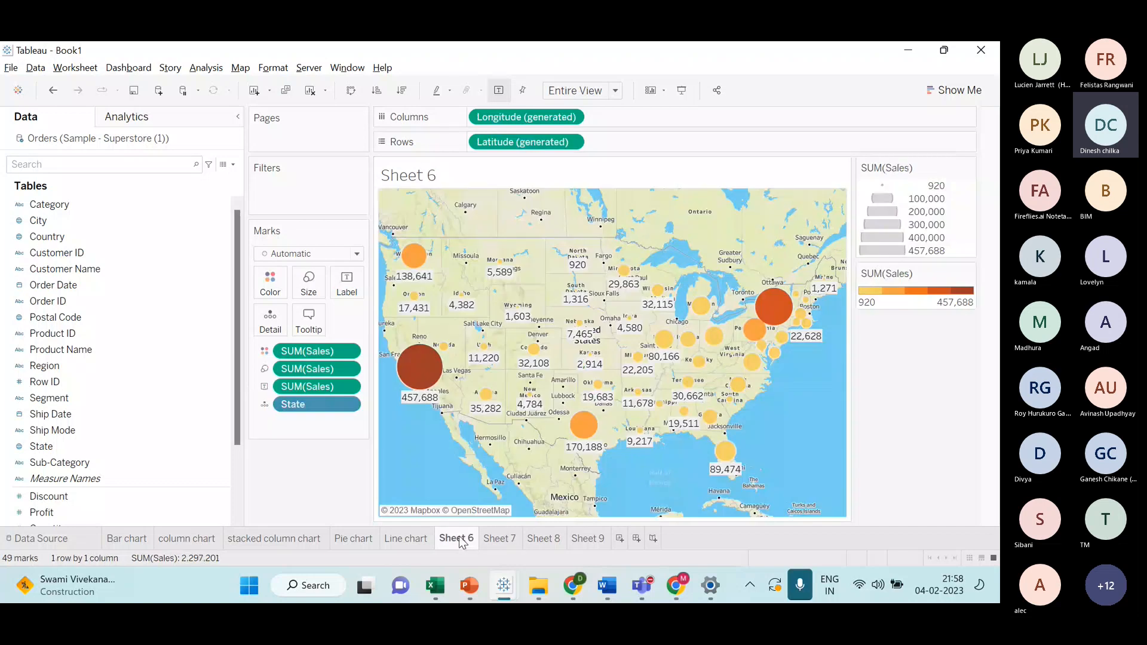
- Insert Sheet 7 above the Line chart in the map's tooltip, apply it and check the Arizona and California marks
left_click(305, 321)
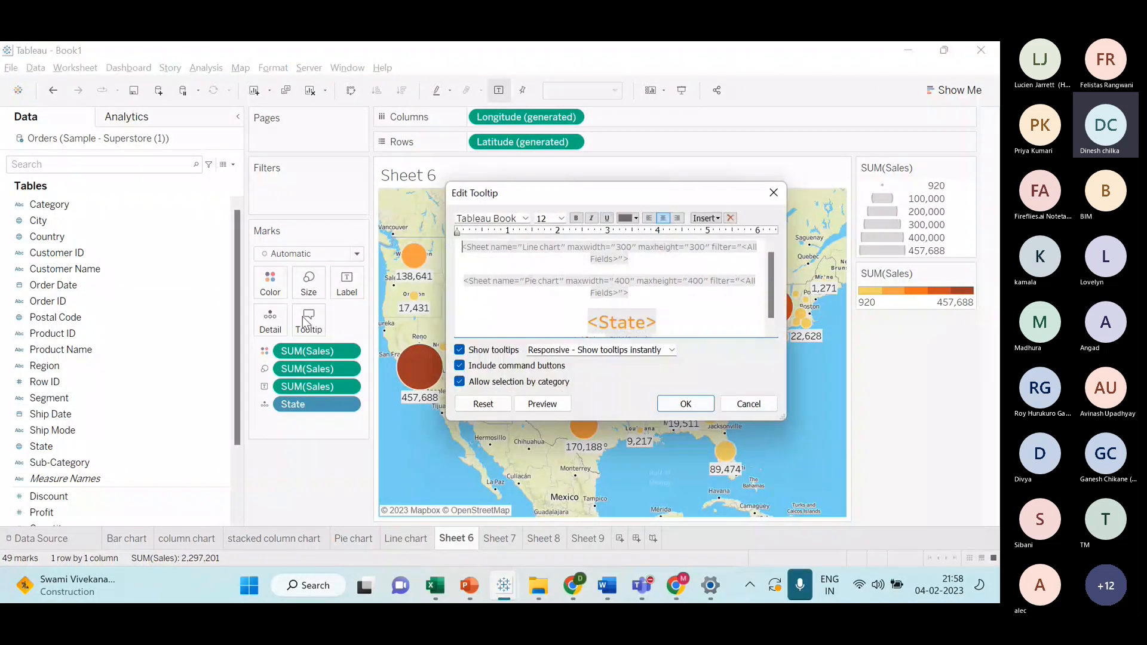
left_click(707, 218)
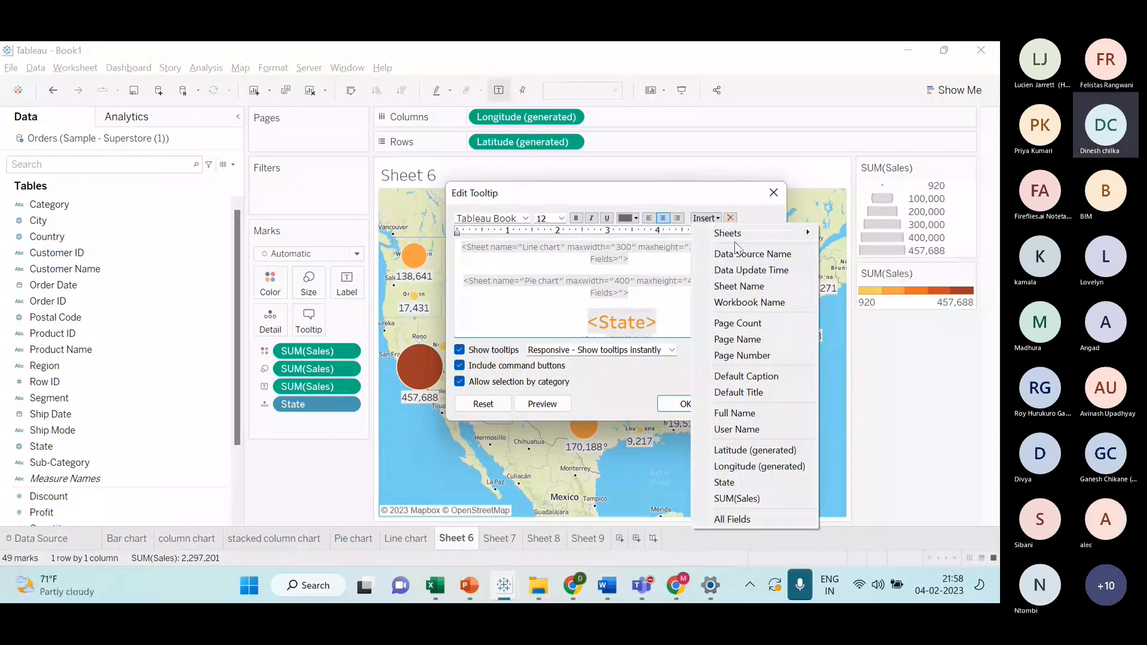
left_click(873, 295)
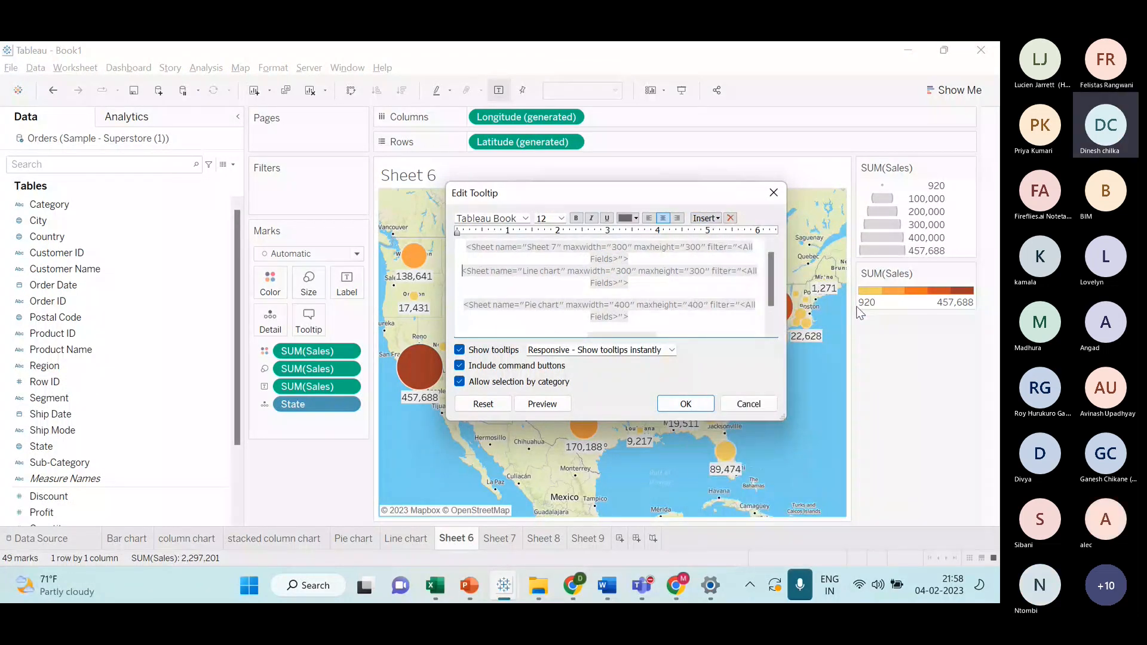
left_click(685, 403)
mouse_move(444, 395)
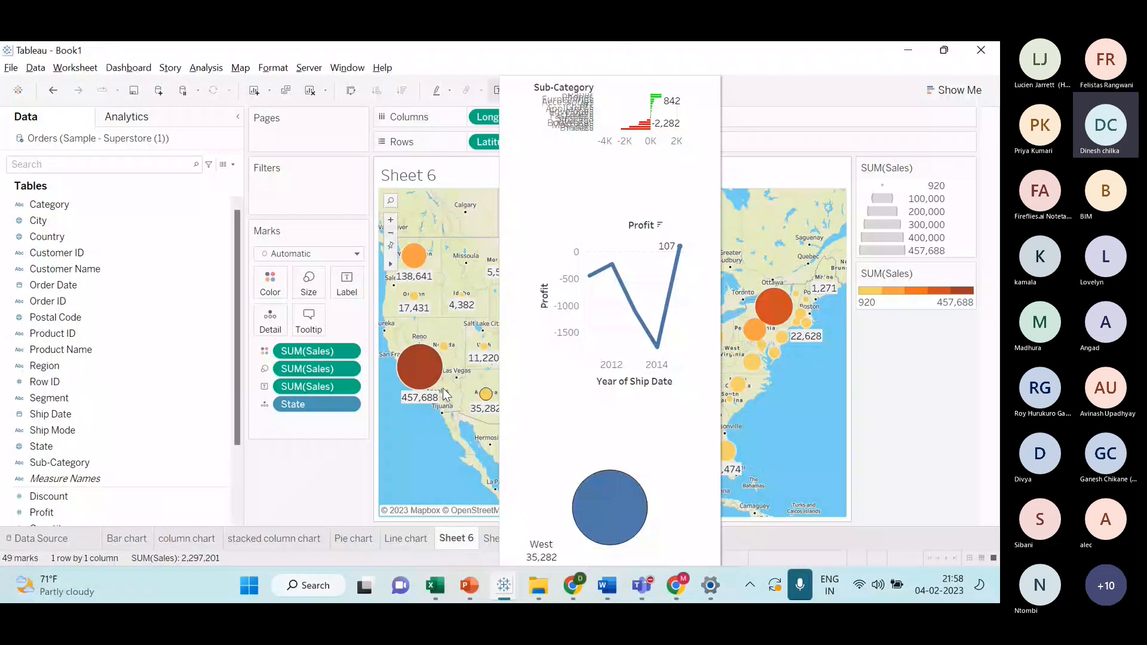
mouse_move(425, 374)
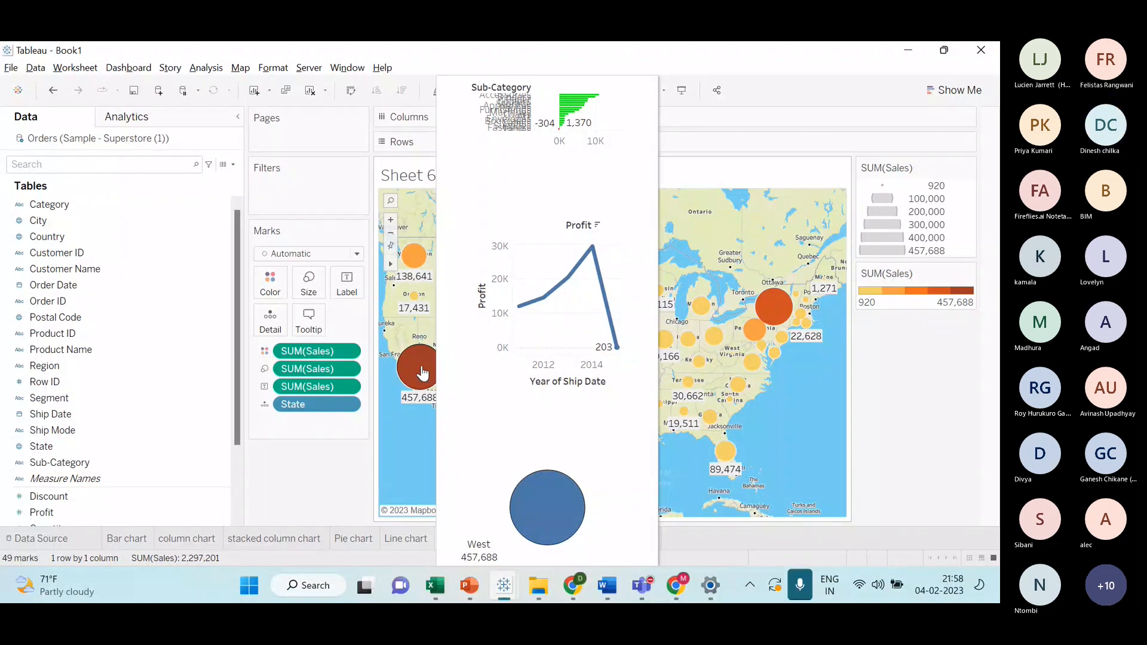
- Set the embedded Sheet 7's maxwidth and maxheight to 500, apply the tooltip and check it on California
left_click(310, 319)
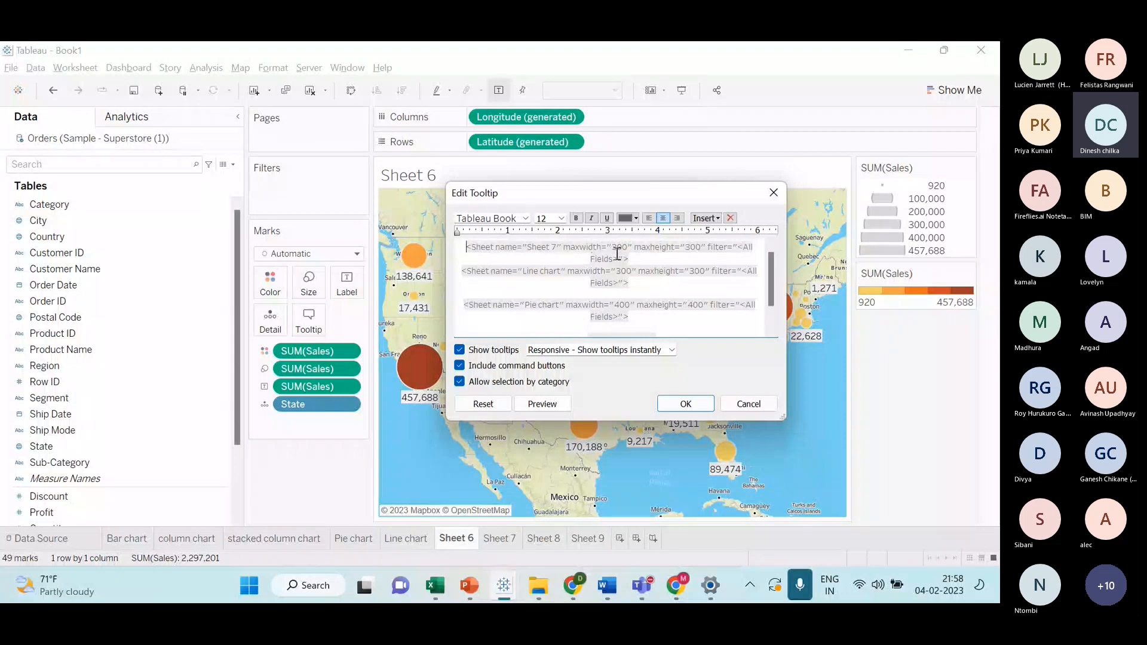
triple_click(620, 250)
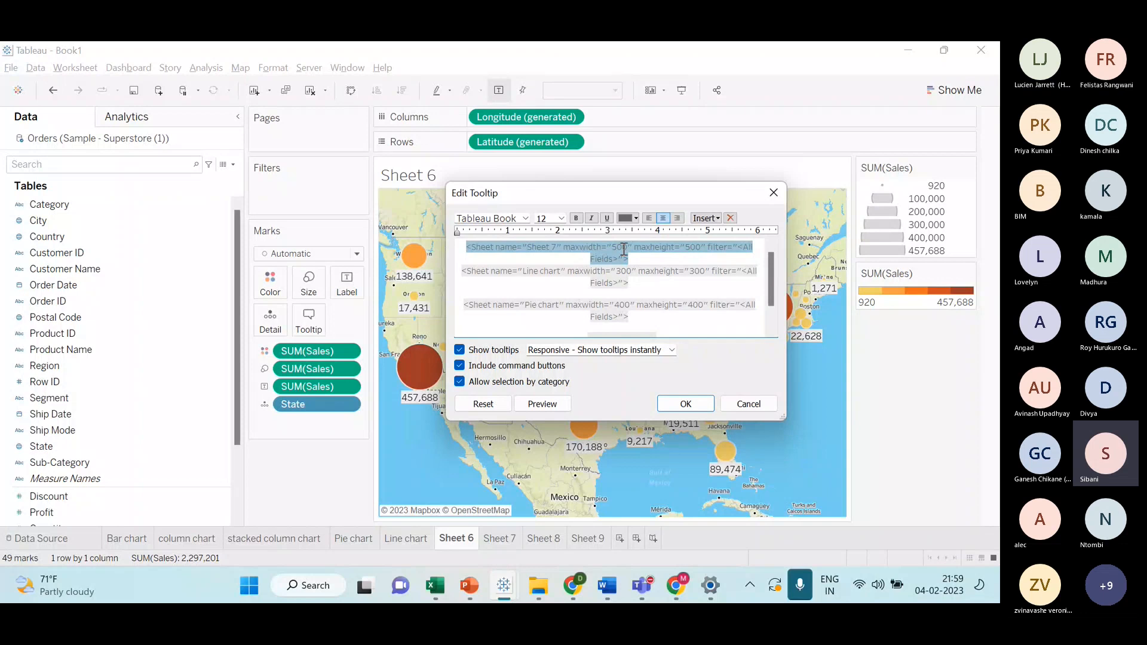
left_click(545, 401)
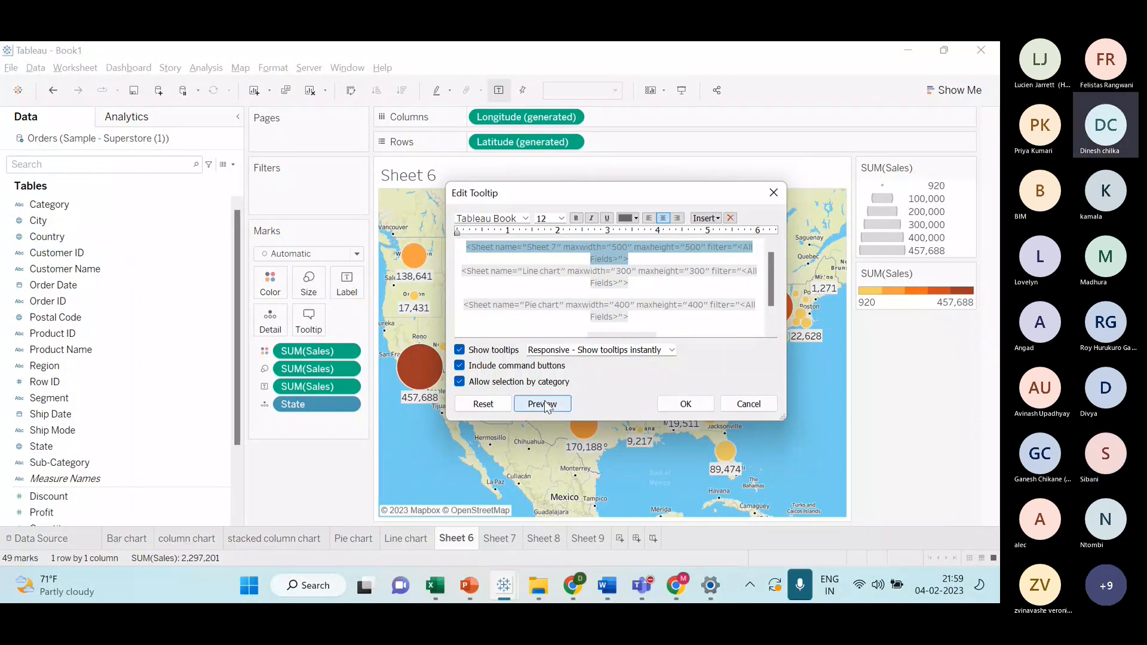
left_click(683, 404)
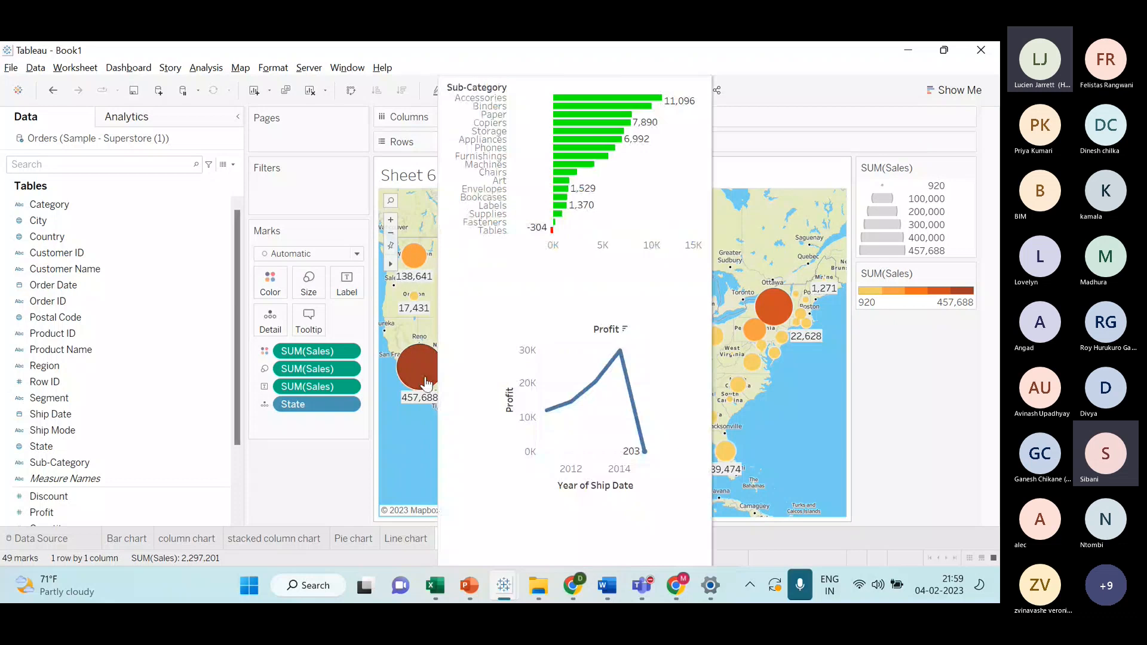
left_click(426, 382)
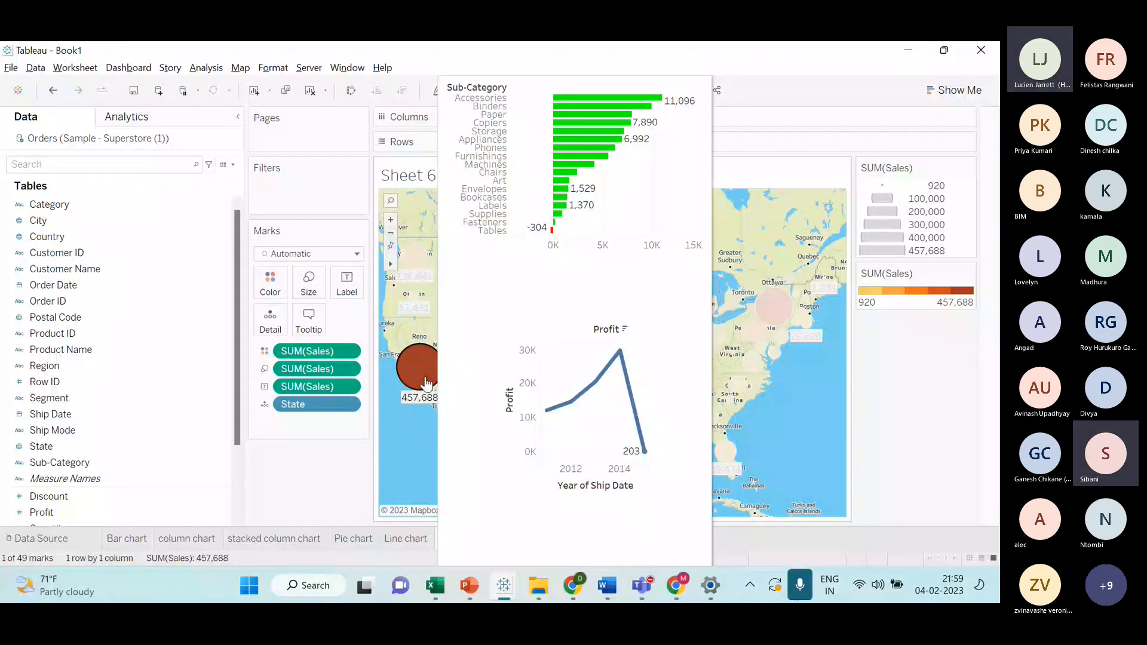
left_click(427, 382)
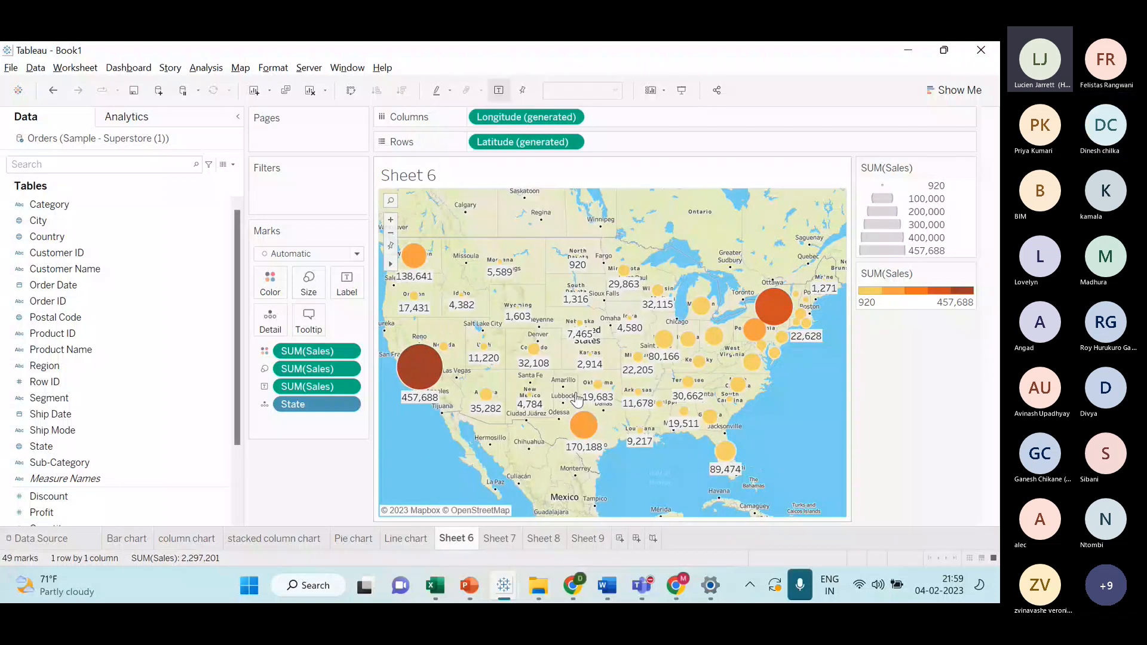
- Examine the enlarged sub-category bar chart in the tooltips of the California and Utah marks, and inspect the California area closely
mouse_move(439, 375)
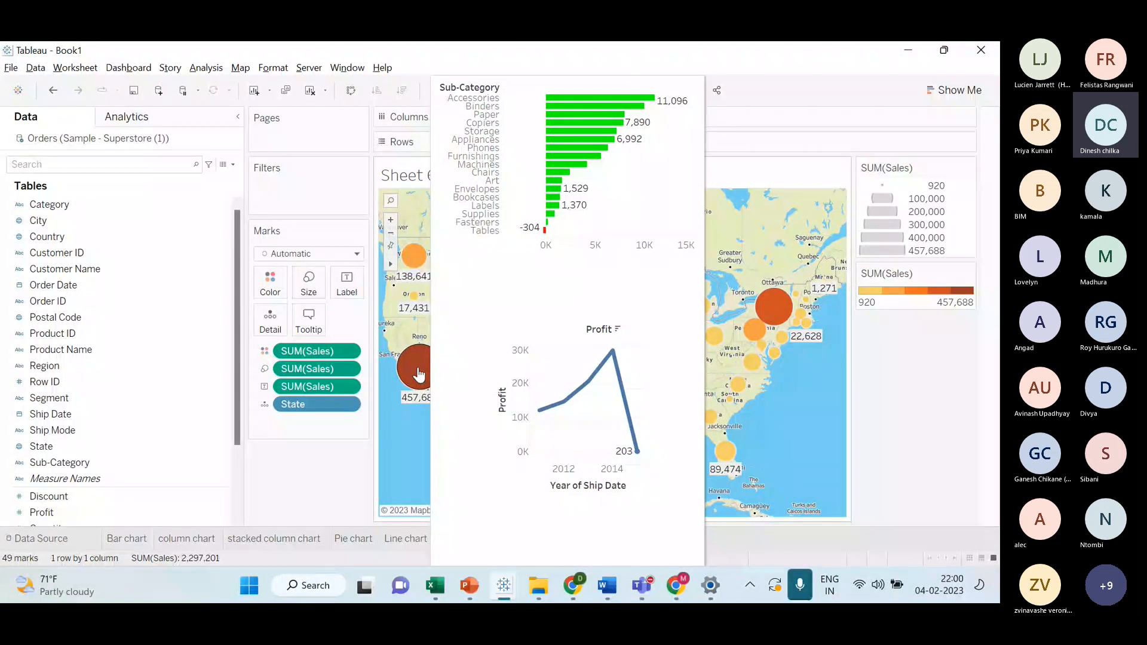
mouse_move(502, 357)
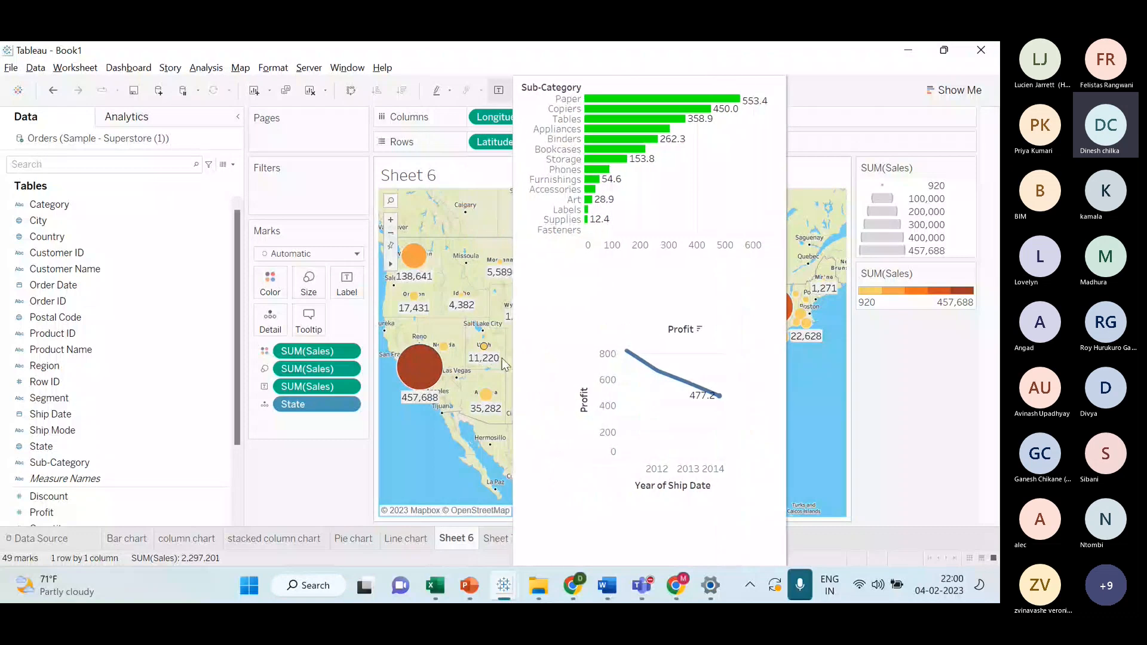
left_click(597, 384)
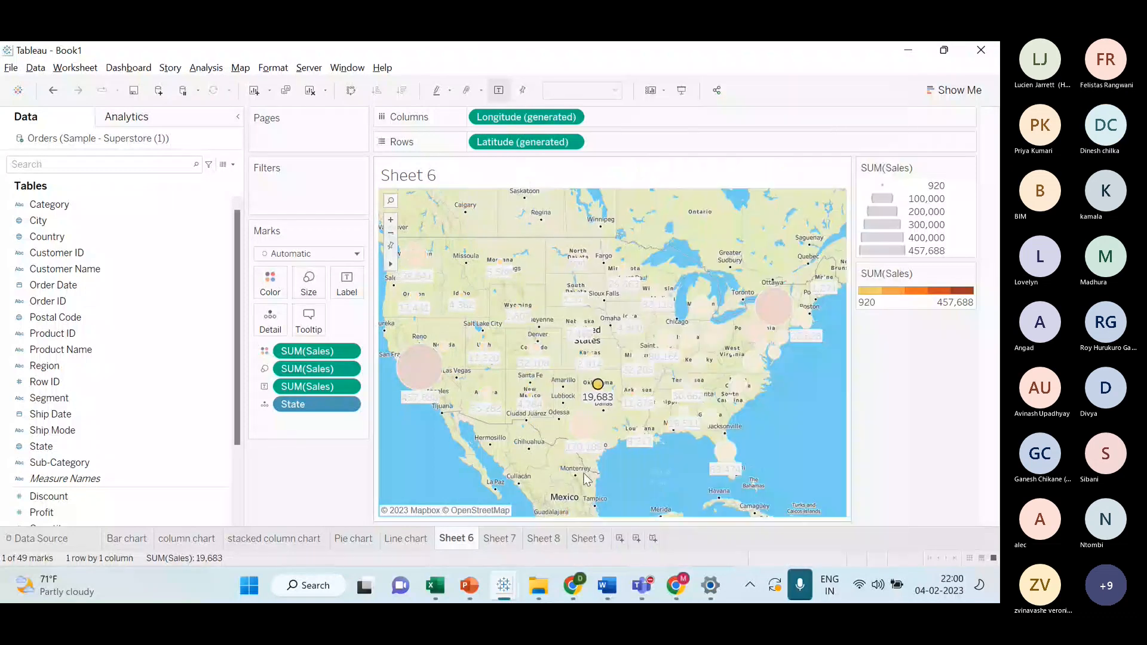
left_click(388, 391)
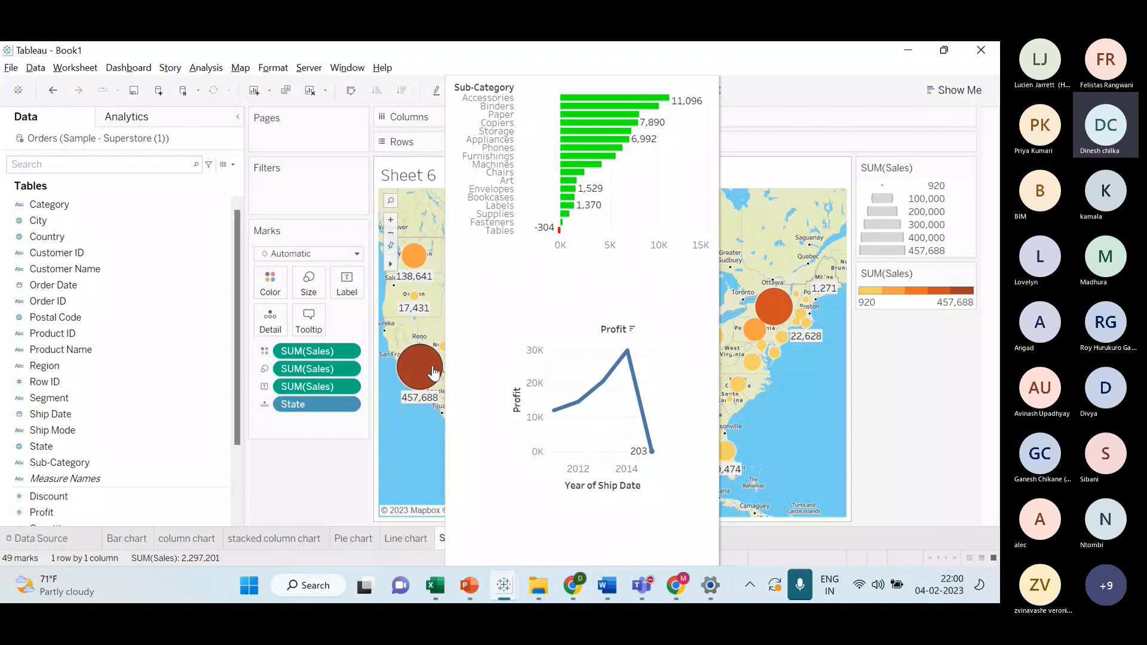
scroll(433, 371, "up", 2)
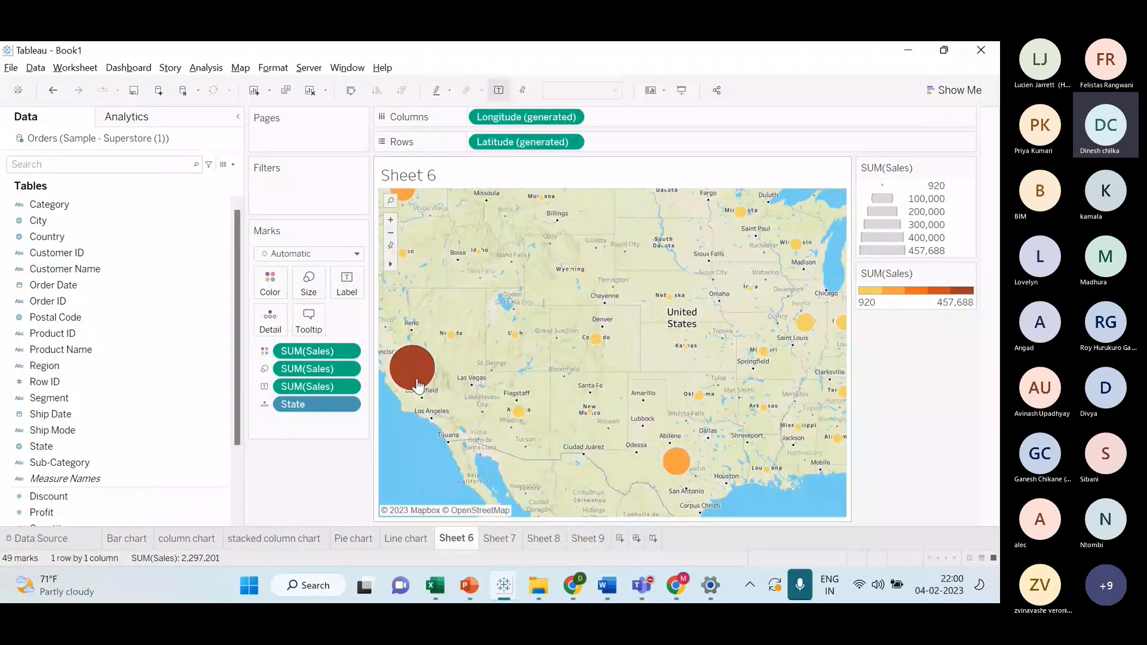
scroll(421, 383, "up", 2)
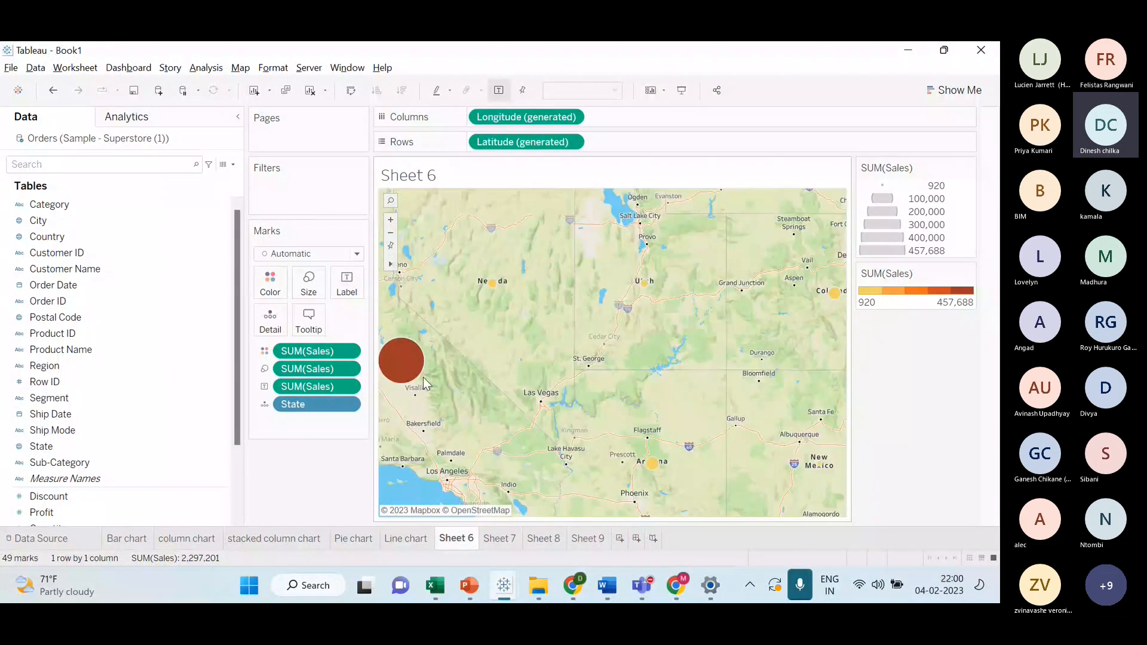
scroll(423, 378, "up", 1)
scroll(401, 365, "up", 1)
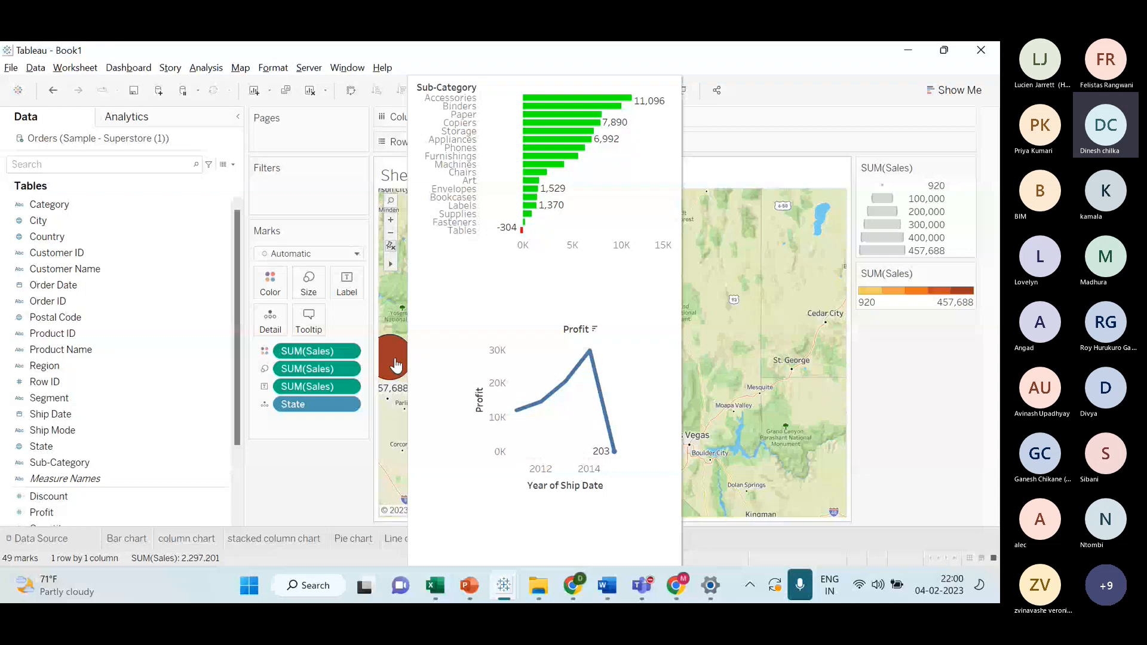
- Preview the map's tooltip and insert Sheet 7 between the State and total Sales lines
left_click(557, 409)
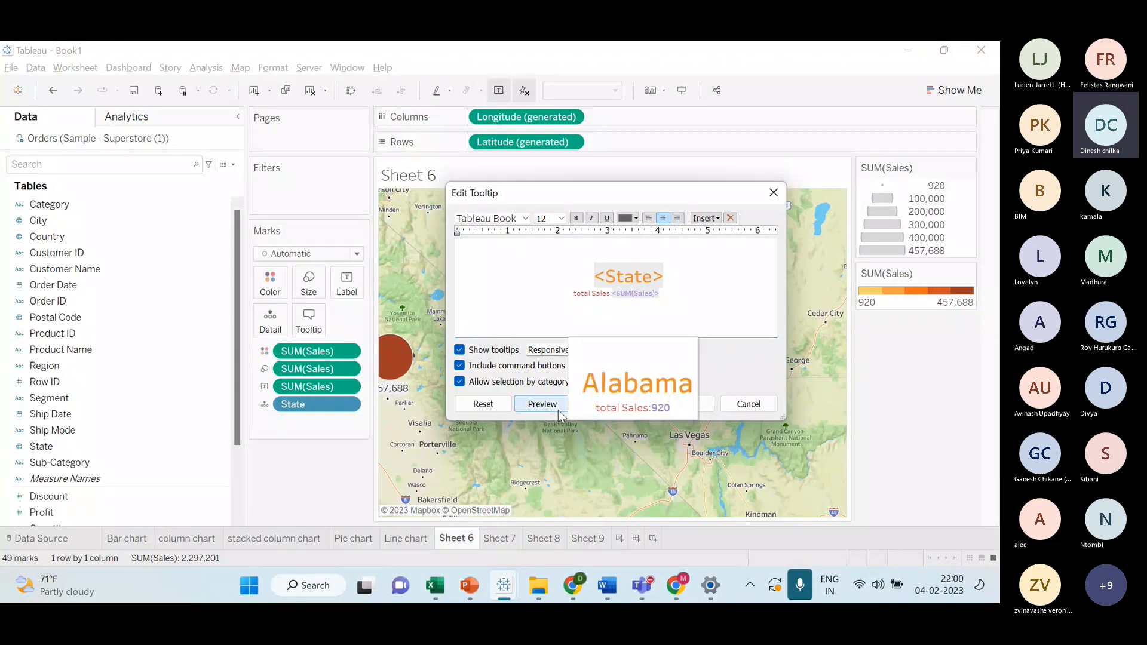
left_click(652, 265)
left_click(705, 218)
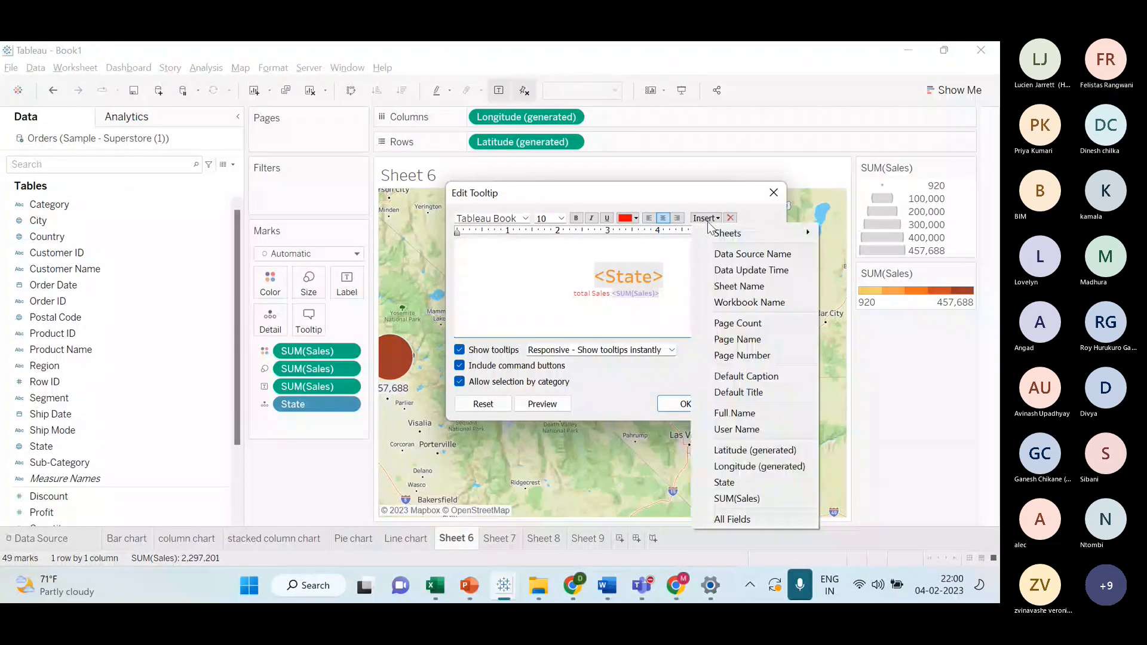
mouse_move(776, 234)
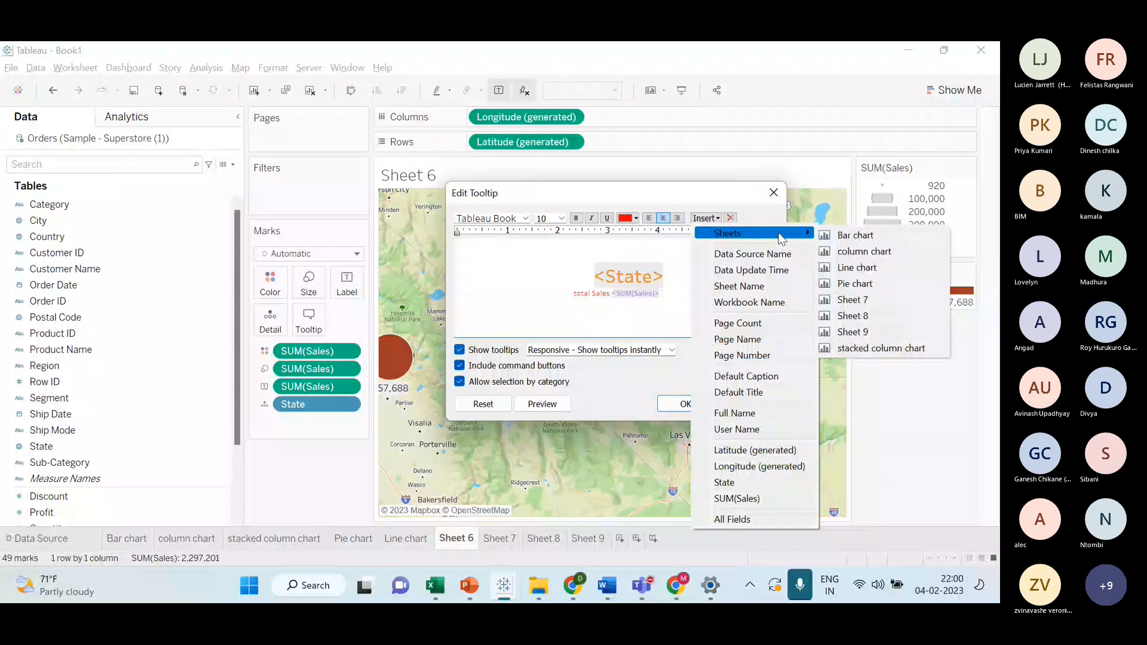
left_click(878, 300)
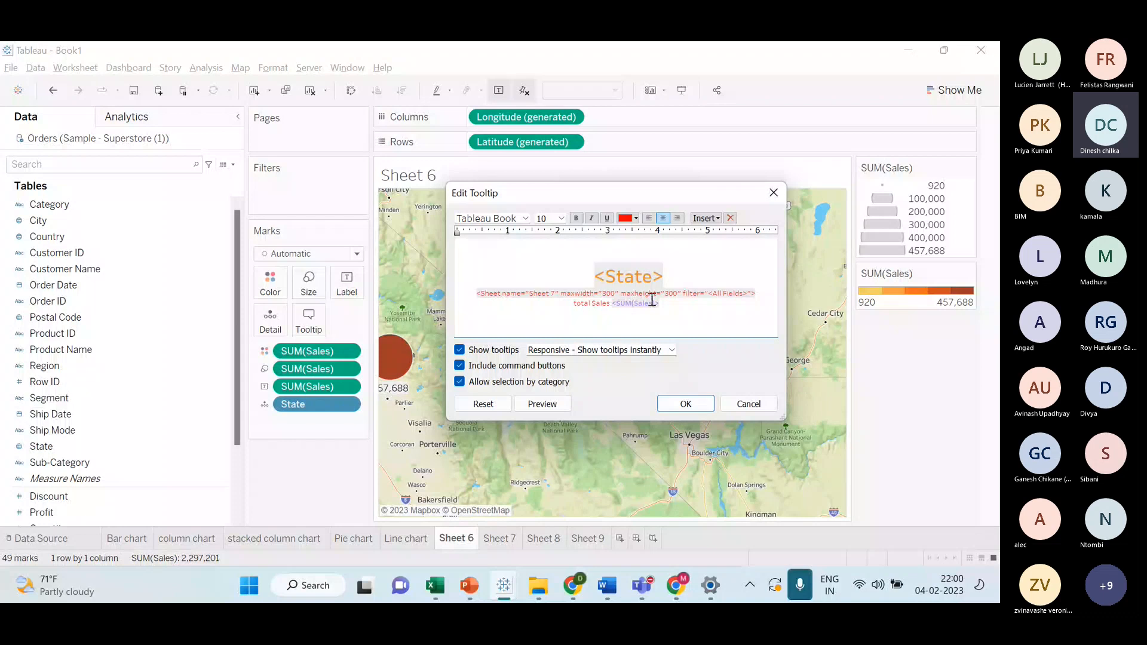
- Set the embedded Sheet 7's maxwidth and maxheight to 600 in the map's tooltip and apply the change
triple_click(510, 298)
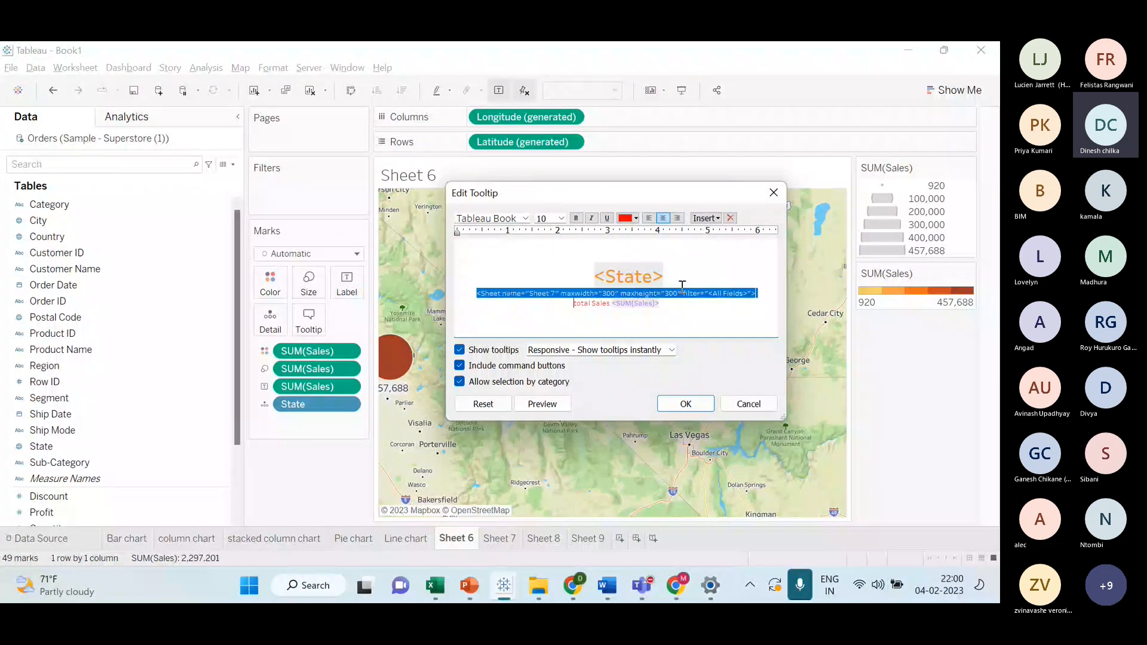
left_click(623, 295)
key("BackSpace")
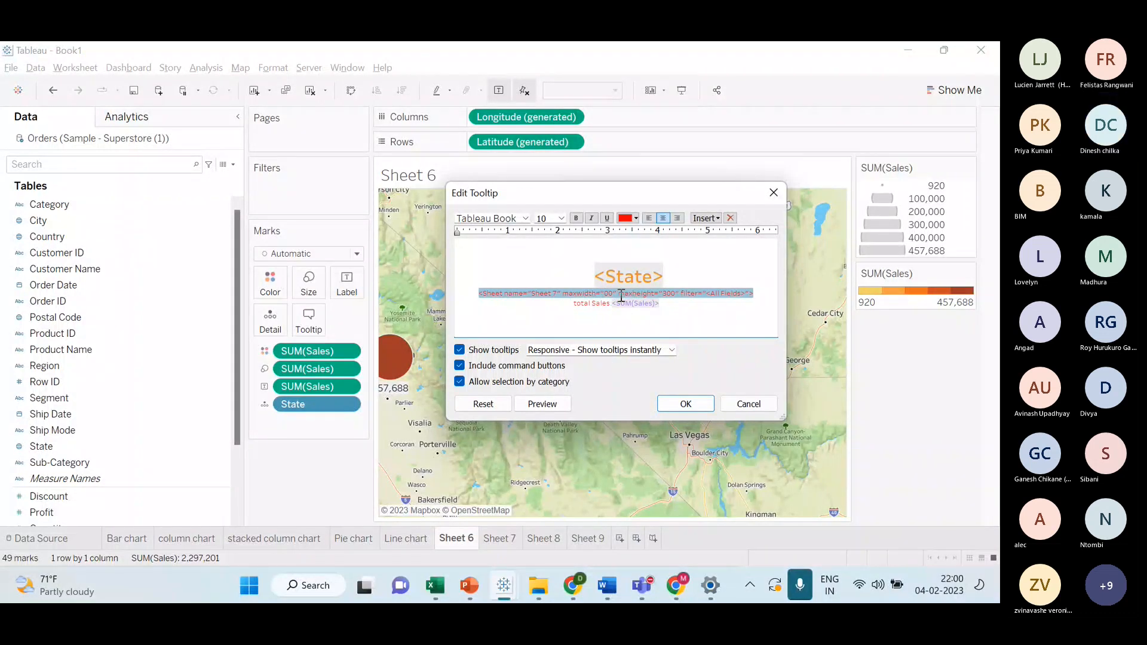
type("5")
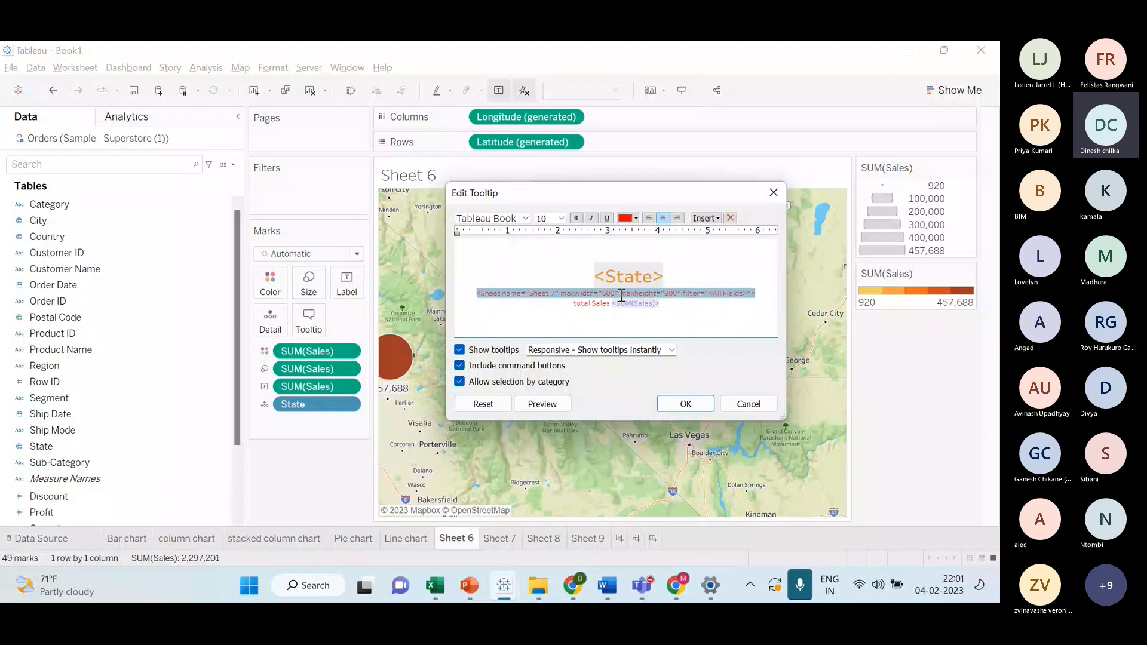
key("BackSpace")
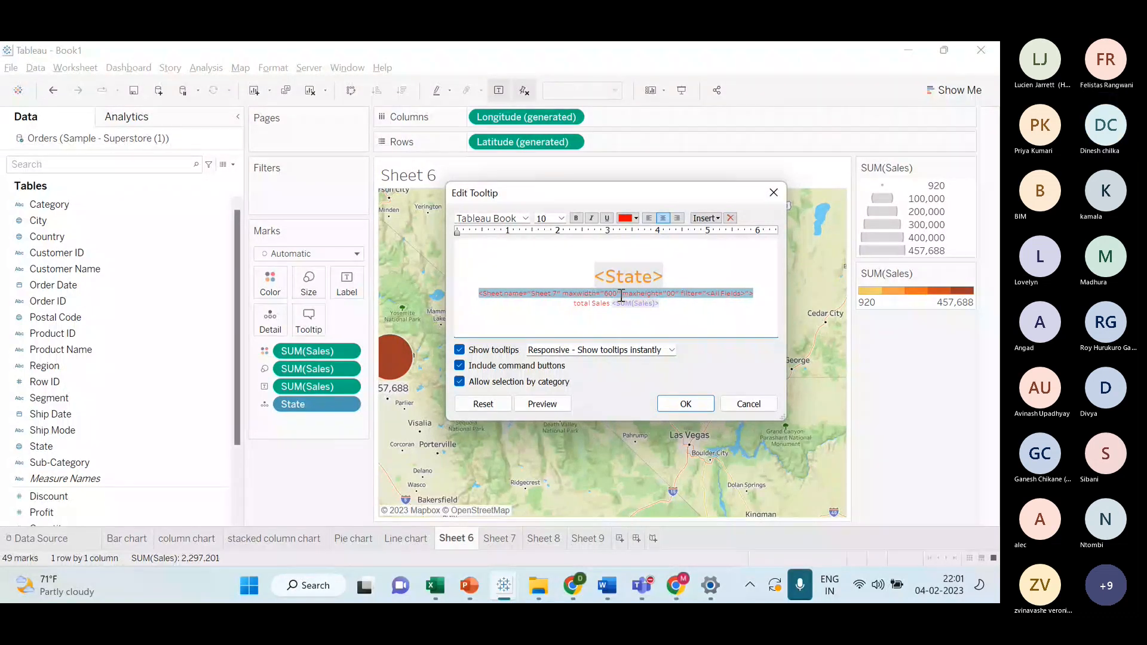
type("6")
left_click(670, 406)
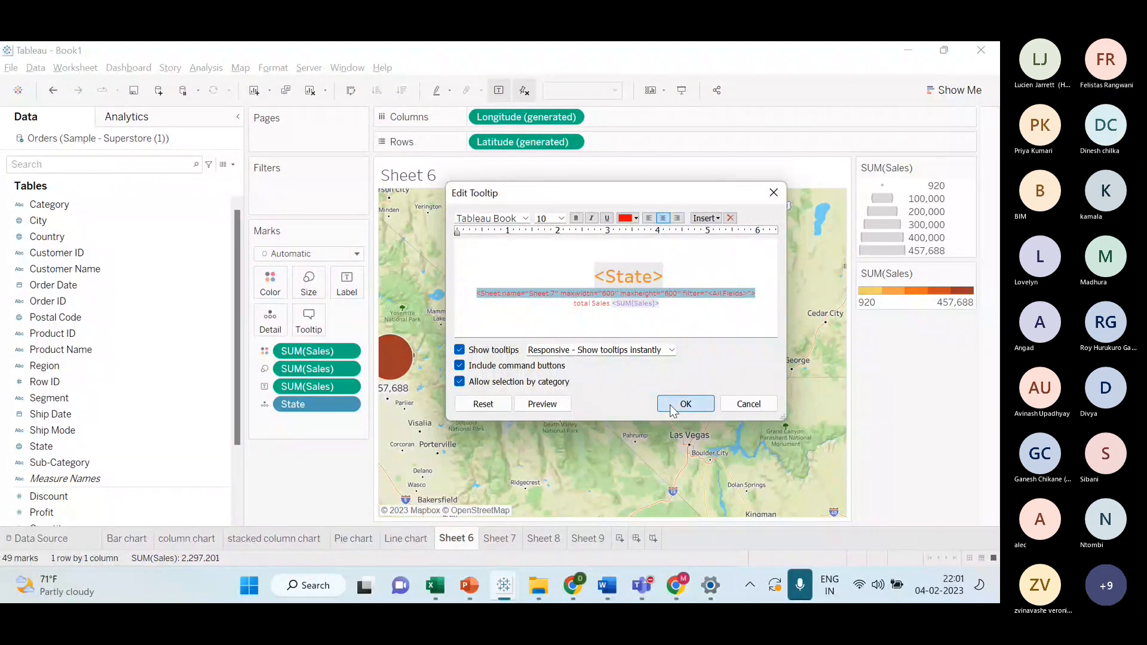
- Examine the resized Sheet 7 profit chart in the tooltips of the California and Texas marks
mouse_move(391, 367)
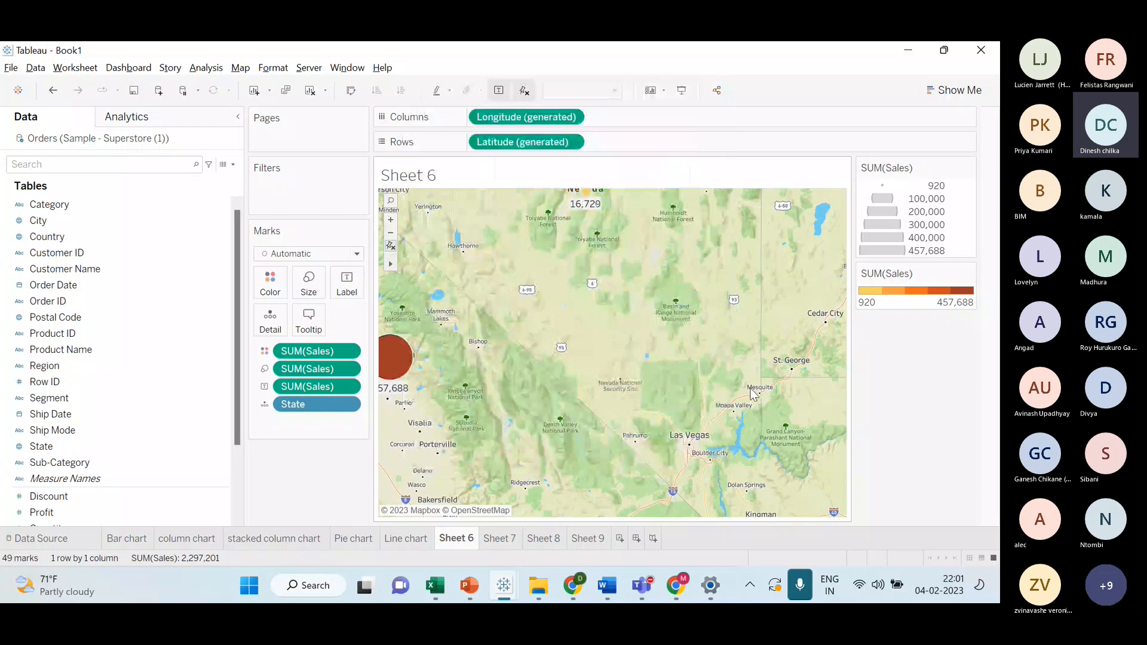
scroll(689, 368, "down", 3)
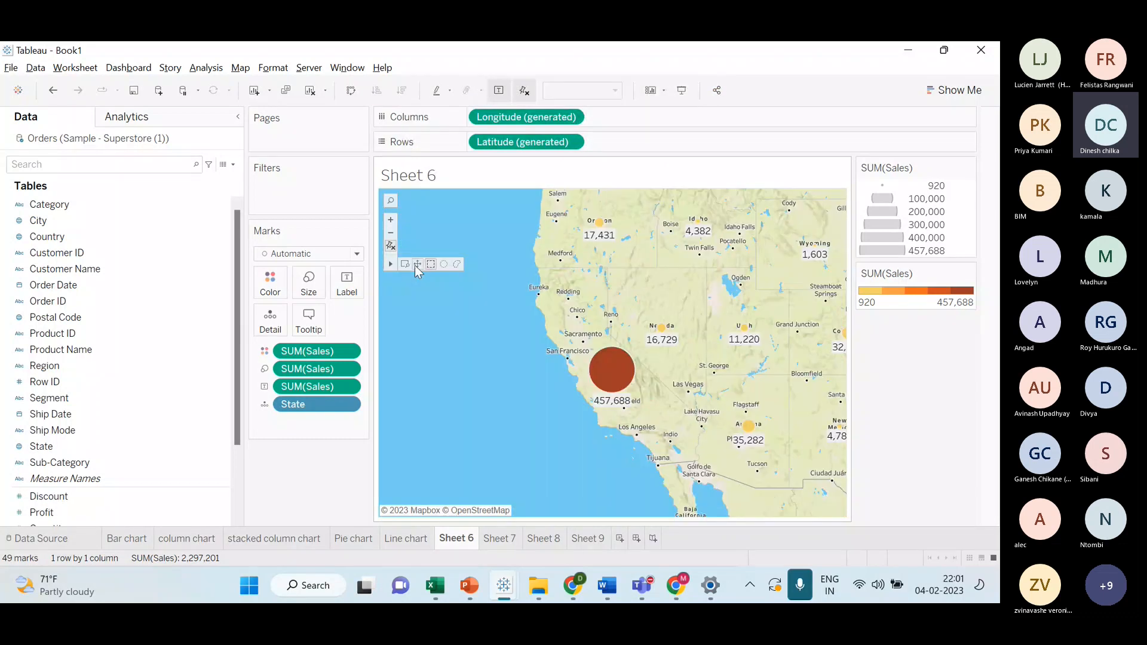
left_click(418, 267)
left_click_drag(713, 352, 620, 355)
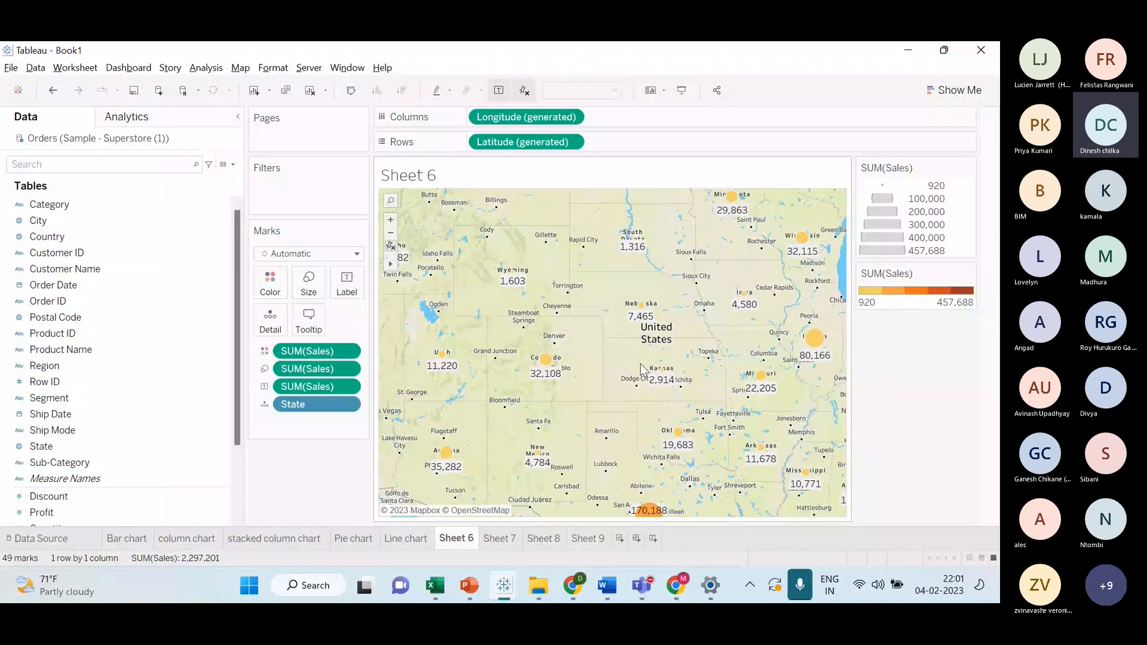
left_click_drag(677, 491, 616, 360)
scroll(638, 404, "up", 2)
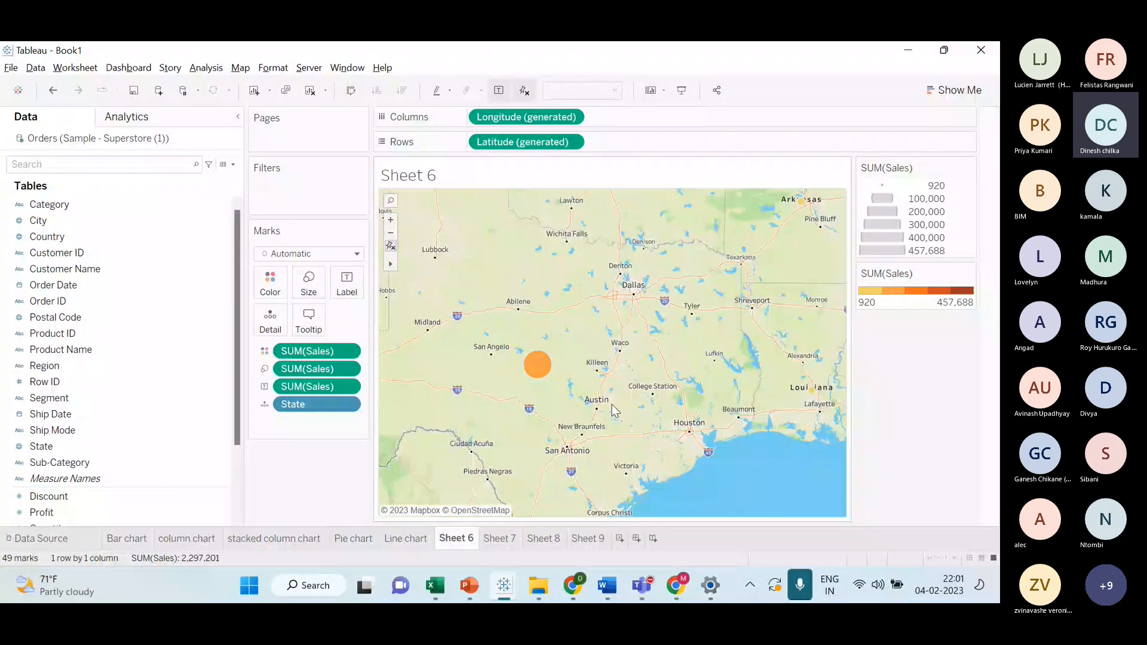
mouse_move(534, 369)
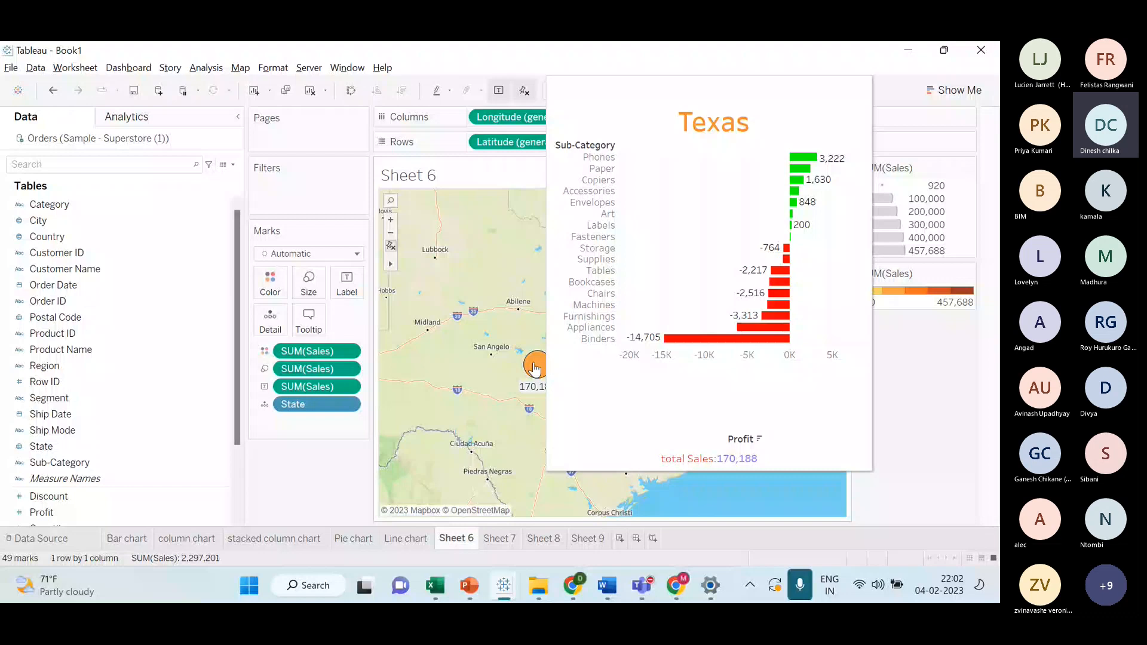
- Examine the sub-category profit bars in the New York mark's tooltip, passing over the southern and eastern states
left_click_drag(713, 456, 601, 454)
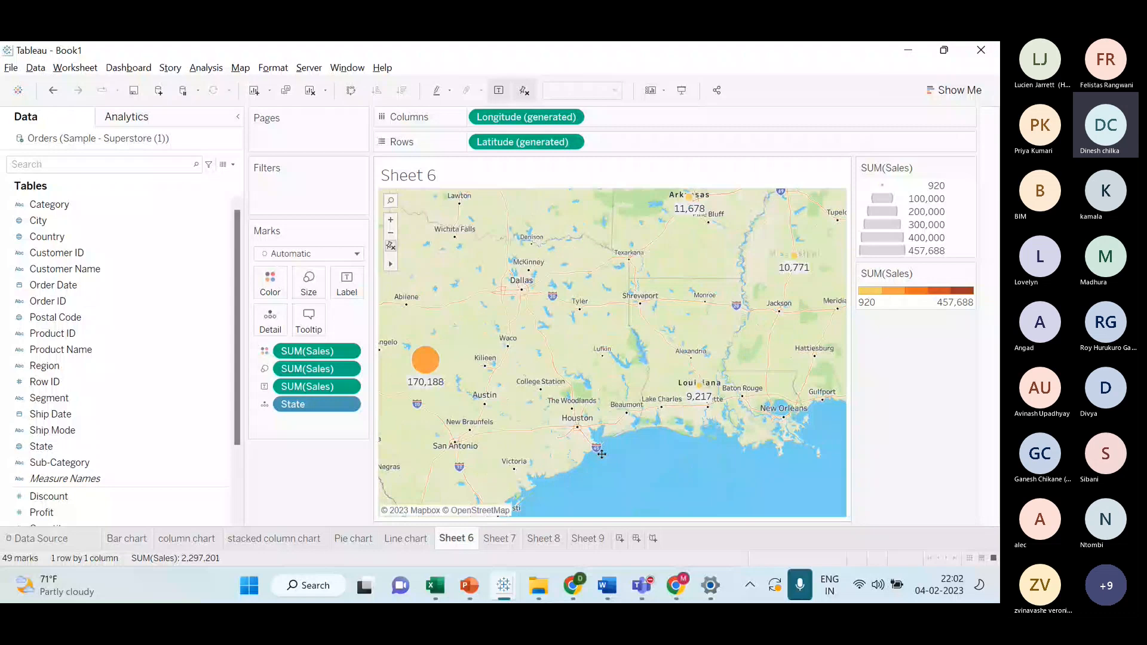
left_click_drag(747, 280, 587, 366)
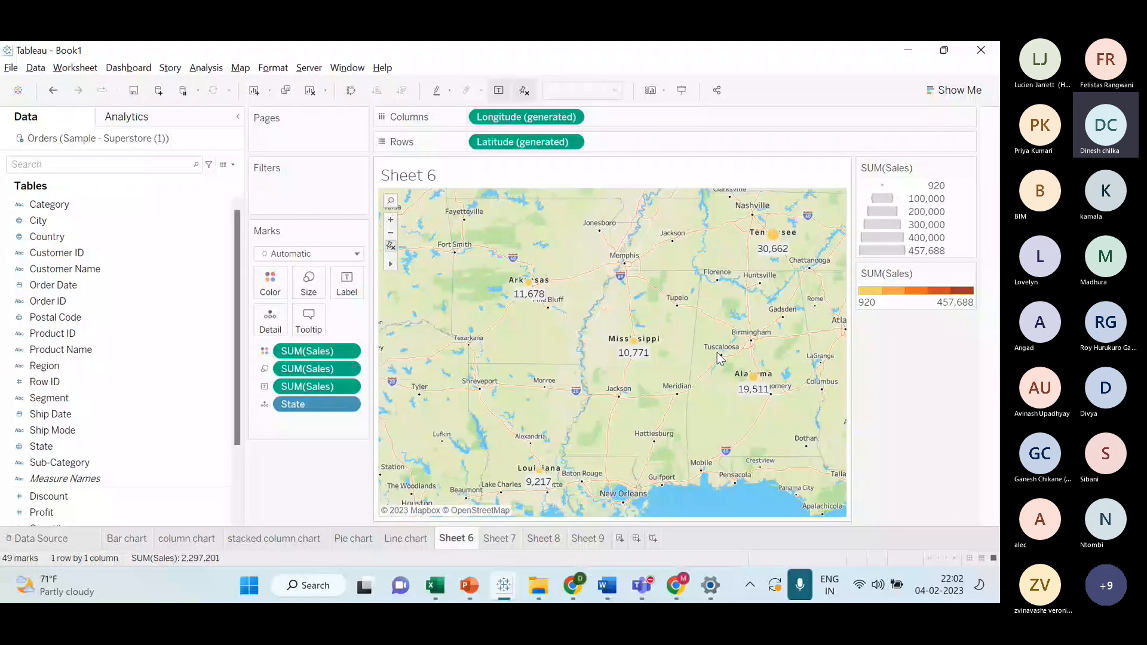
left_click_drag(719, 357, 557, 387)
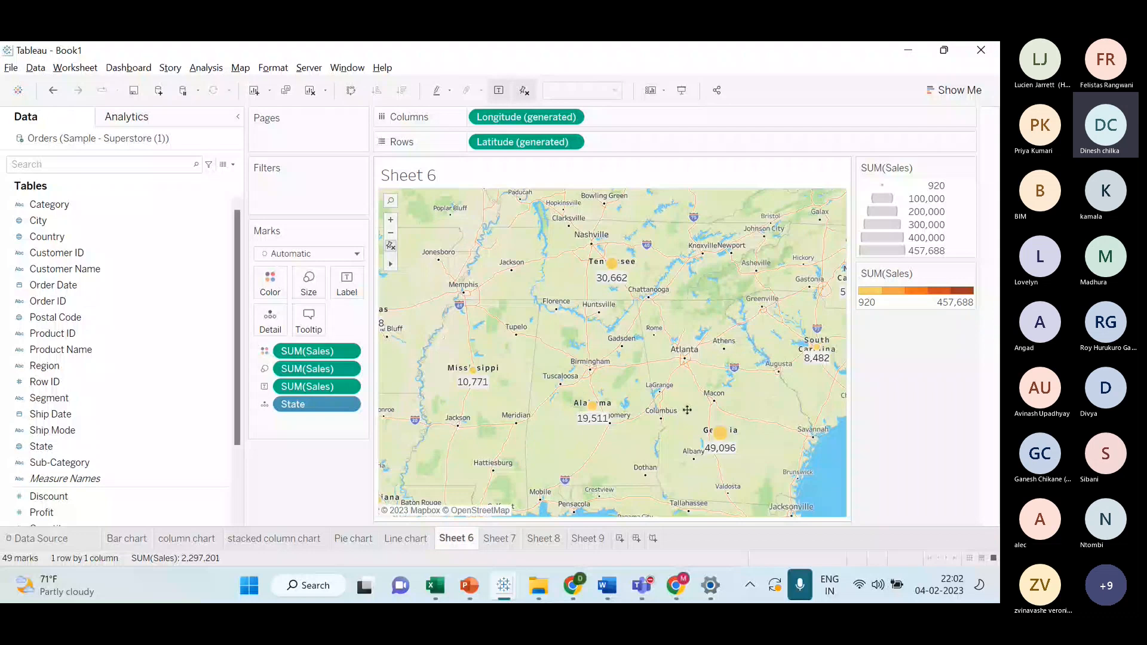
scroll(687, 410, "down", 2)
scroll(778, 408, "down", 1)
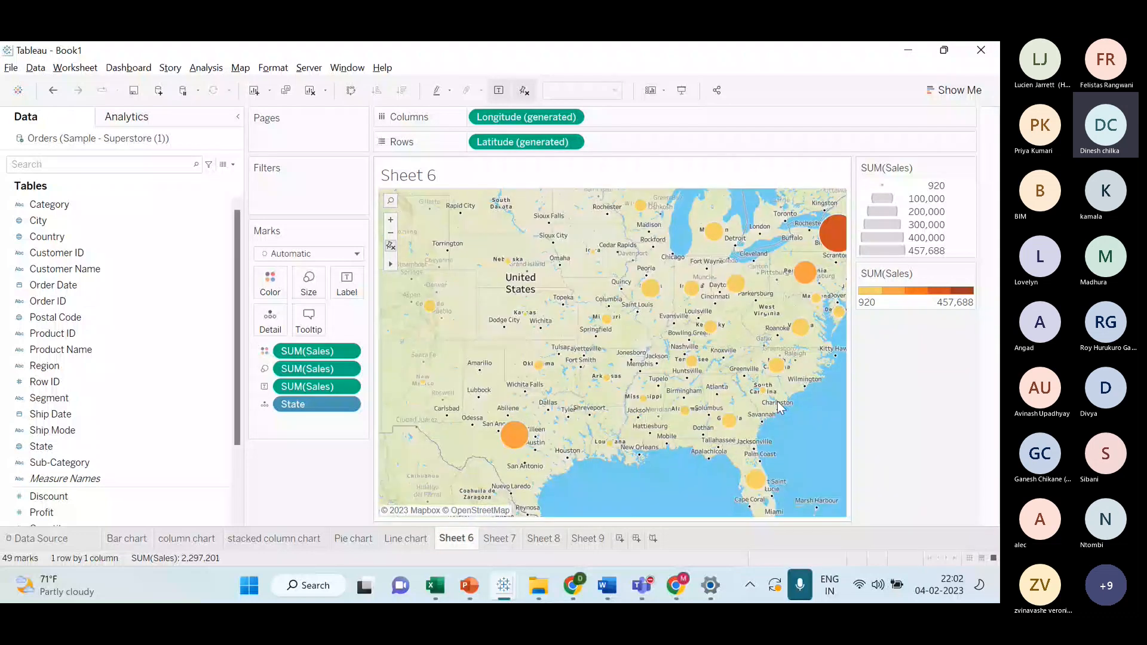
mouse_move(751, 259)
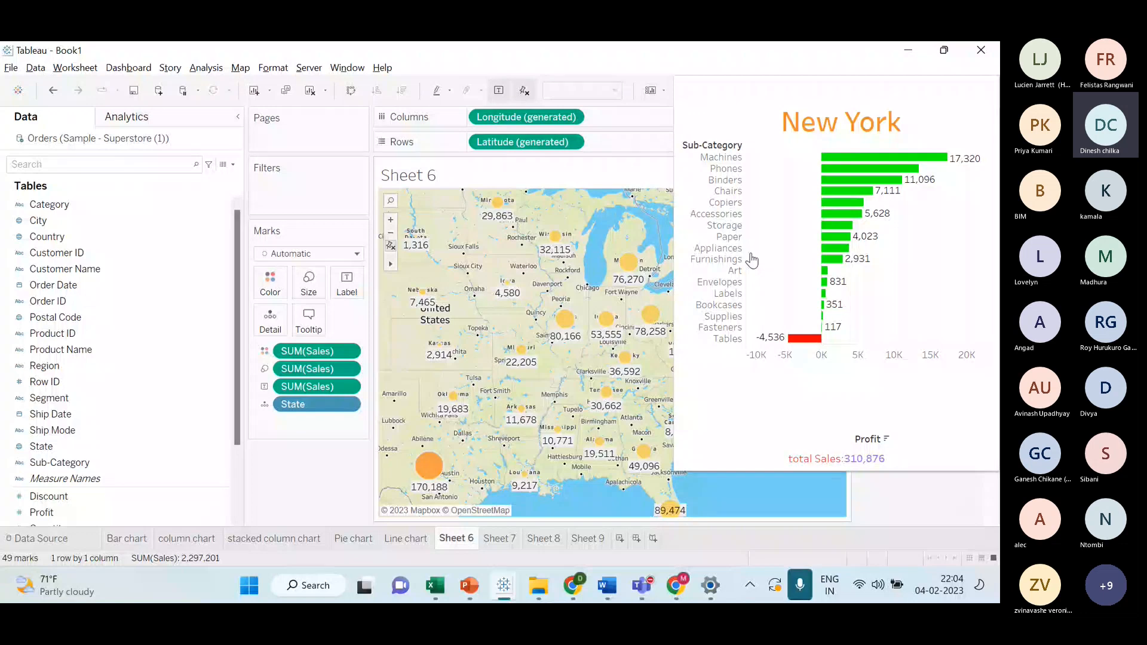
- Review the tooltip's insertable sheets and the embedded Sheet 7's size settings, and check the tooltip on the Illinois mark
left_click(308, 320)
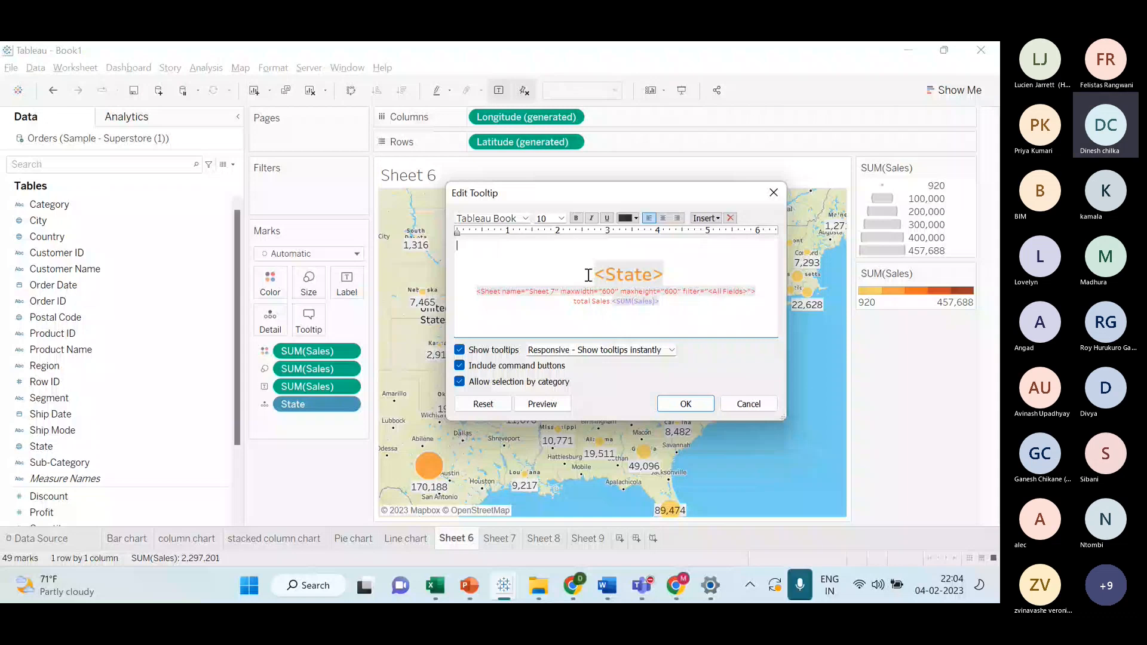
left_click_drag(588, 274, 633, 274)
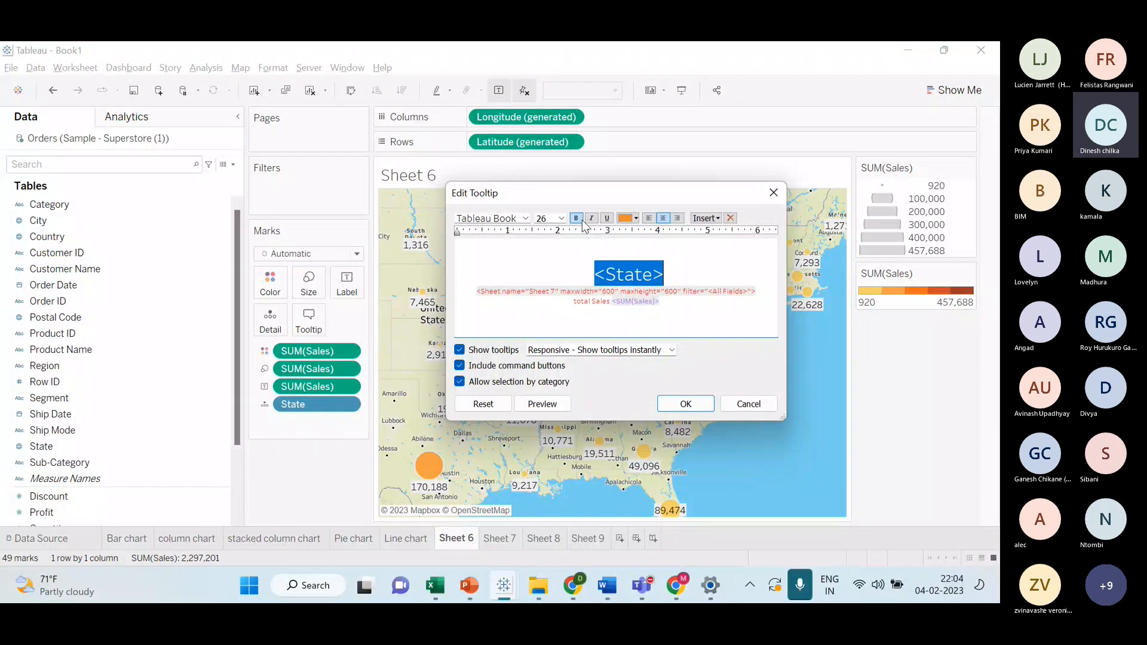
left_click(706, 218)
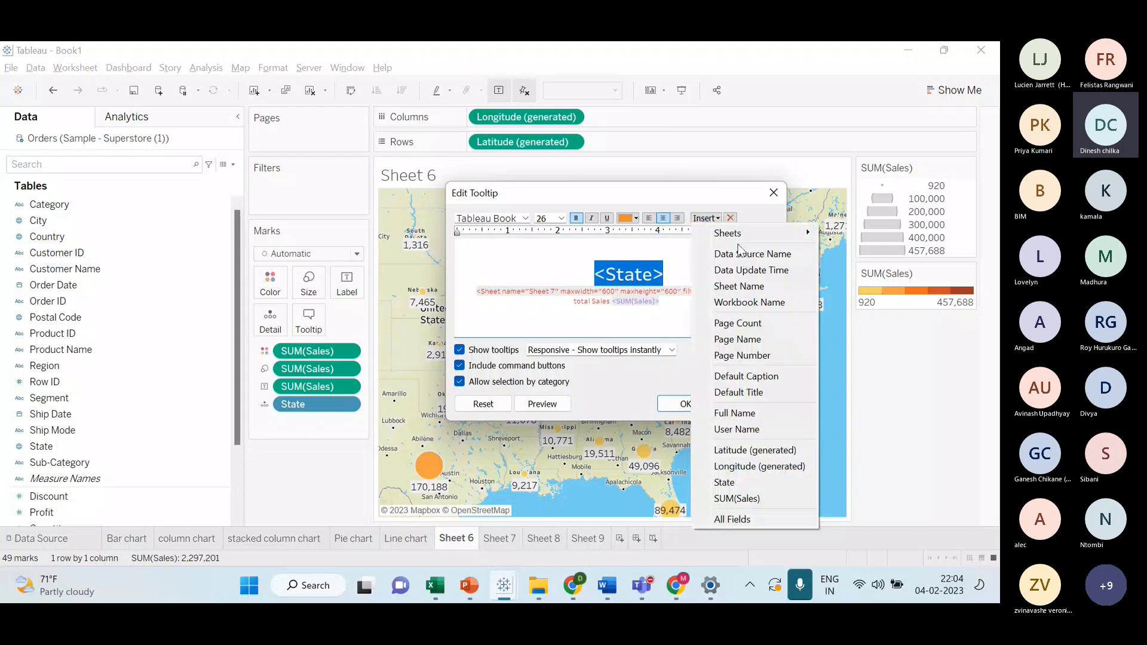
mouse_move(770, 233)
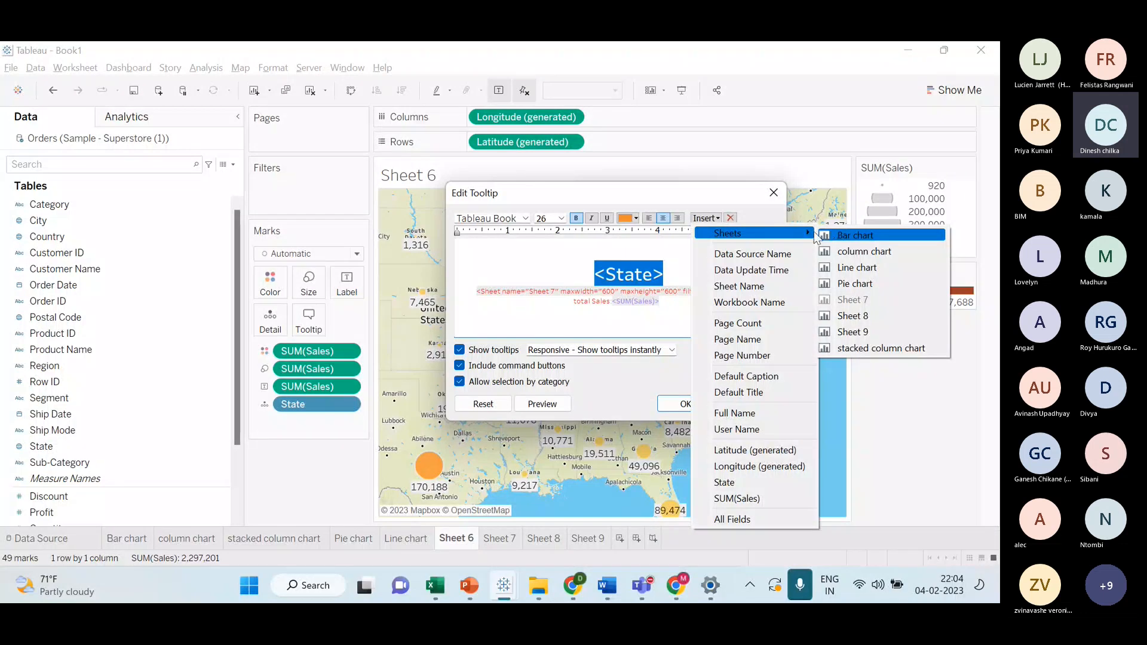
left_click(607, 313)
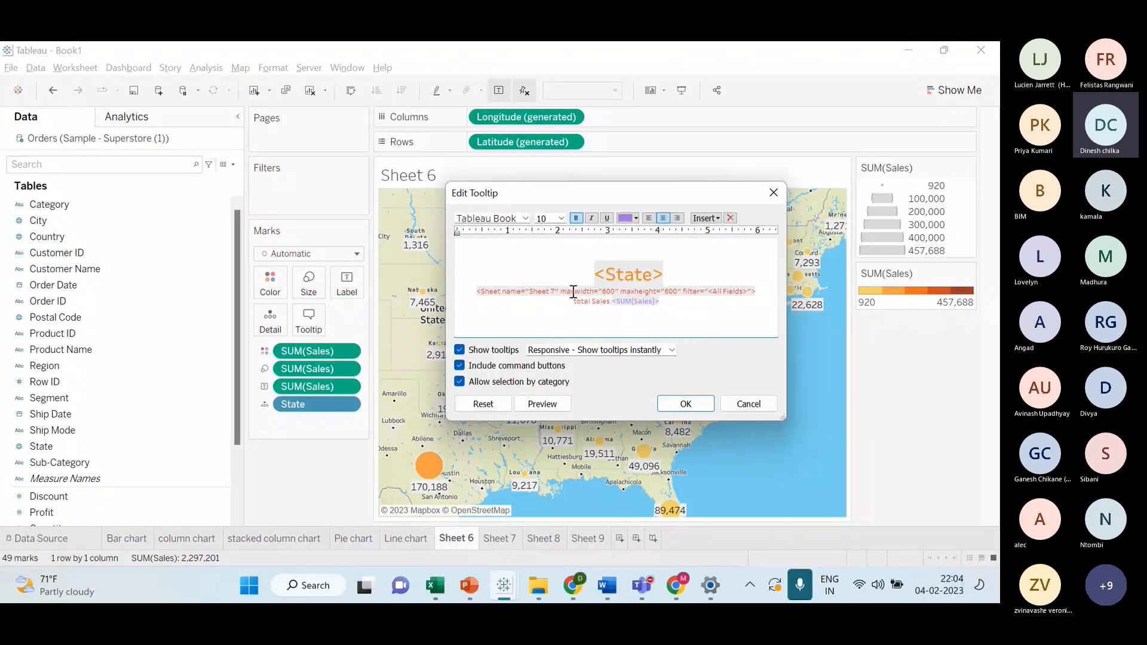
triple_click(573, 292)
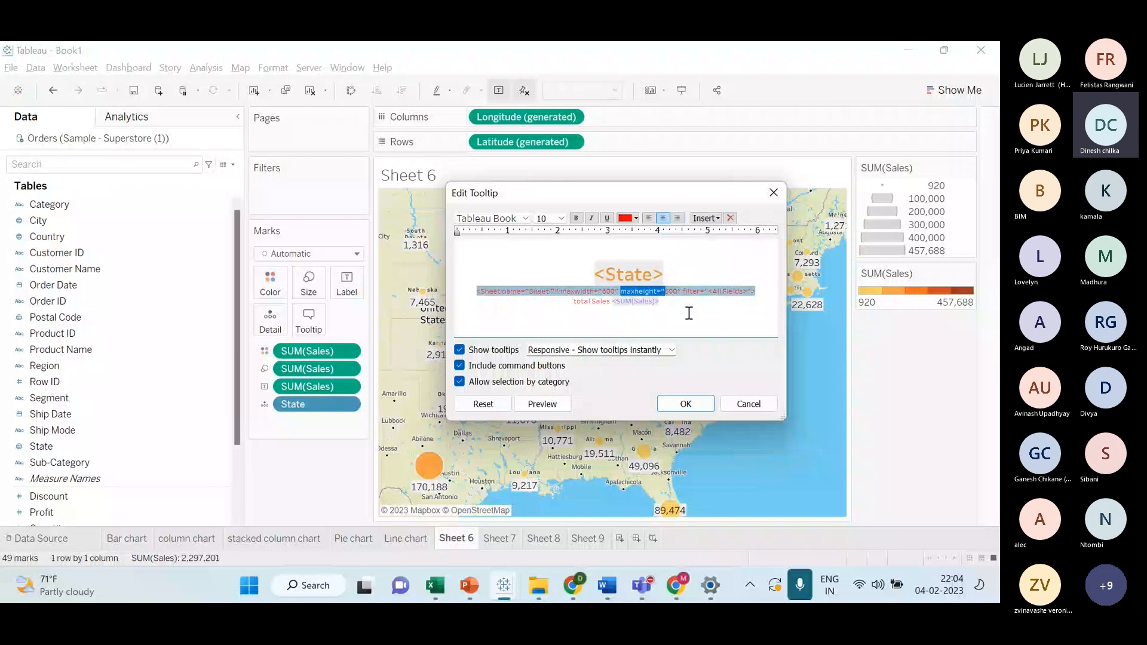
left_click(685, 404)
mouse_move(568, 322)
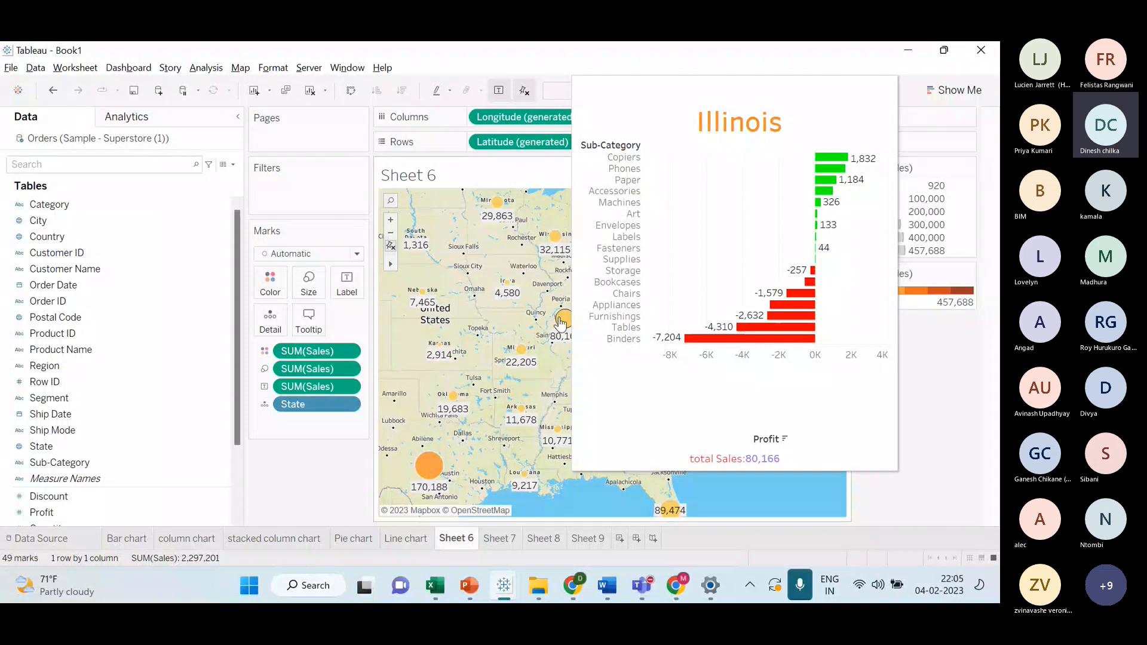
scroll(563, 348, "down", 2)
scroll(565, 392, "down", 1)
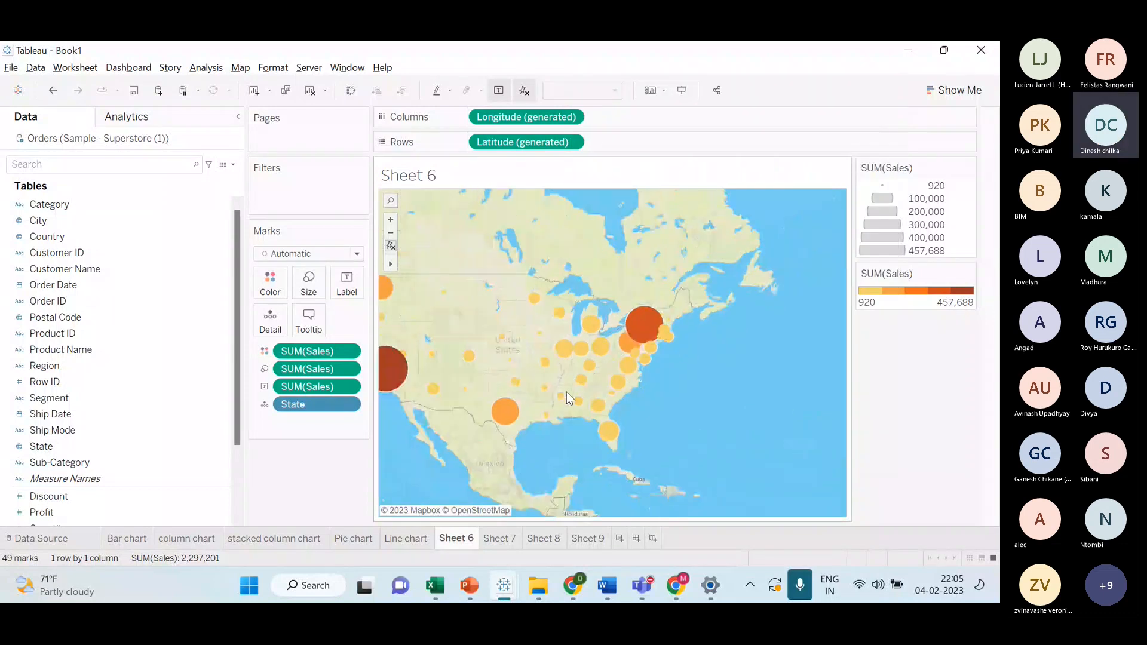
scroll(566, 392, "down", 2)
scroll(571, 393, "up", 1)
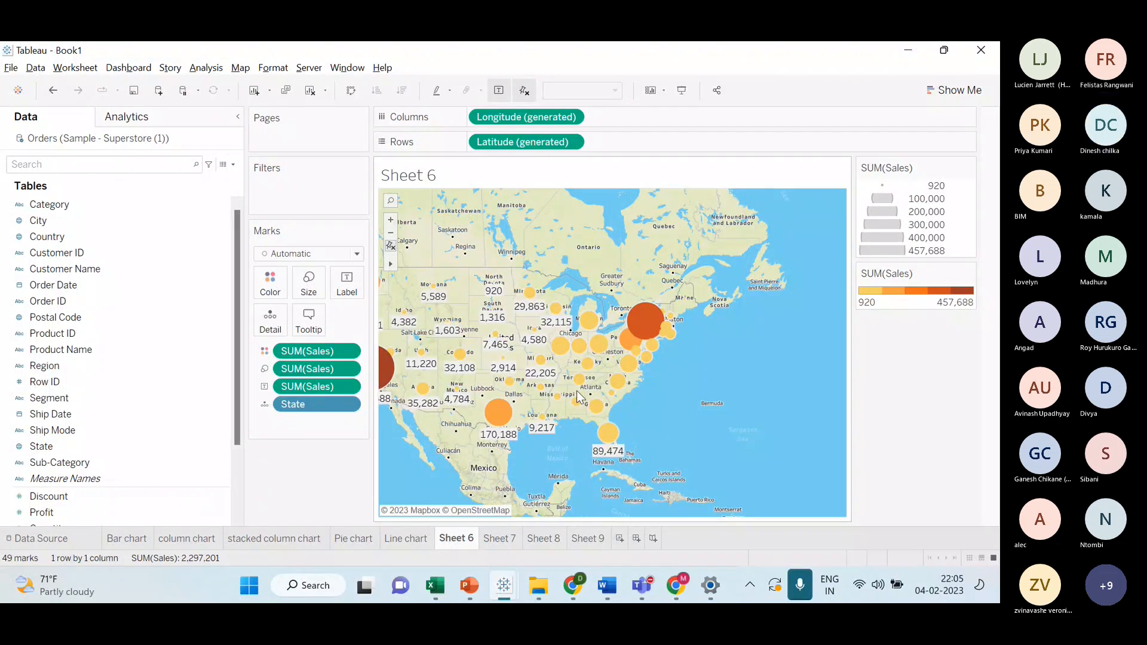
mouse_move(575, 391)
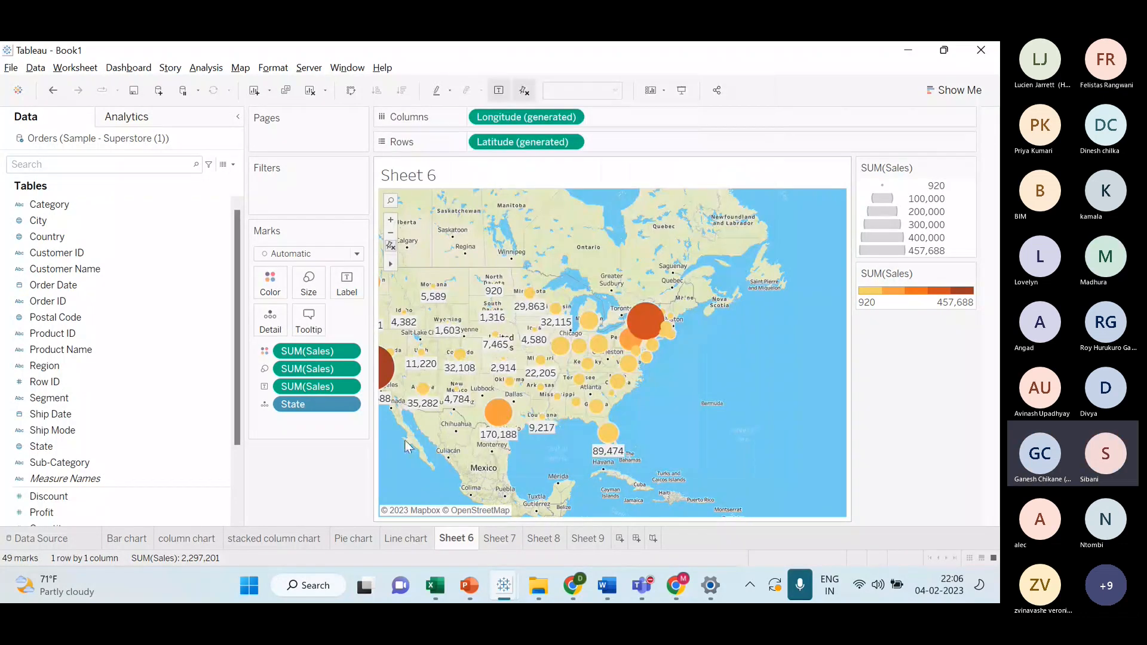
scroll(523, 410, "down", 2)
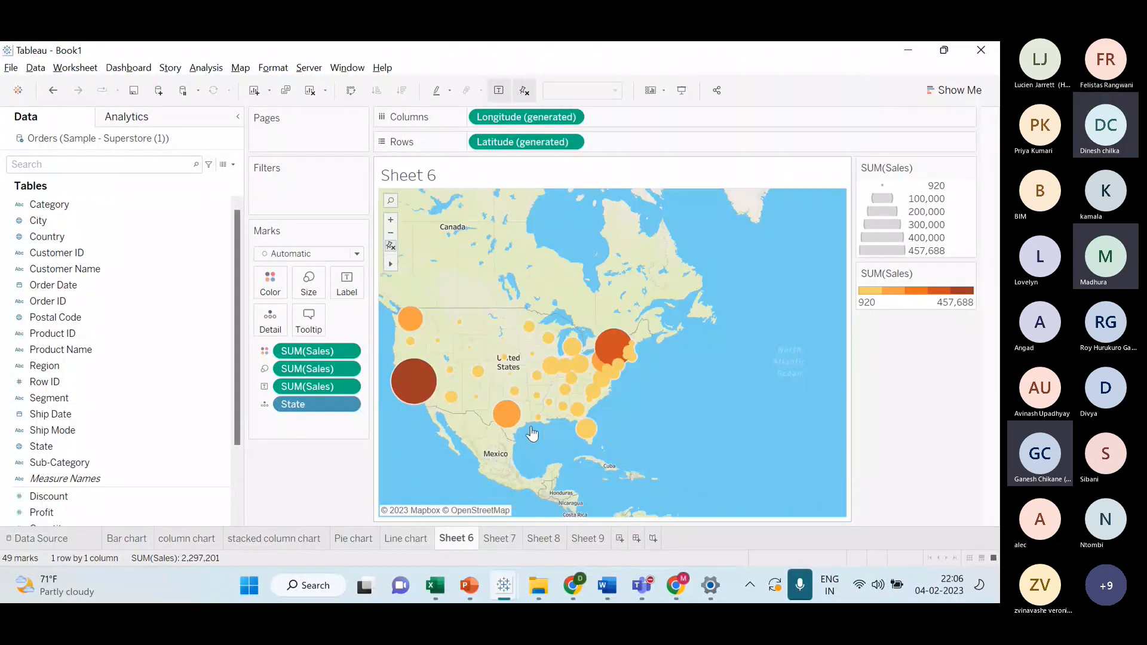
scroll(701, 422, "up", 2)
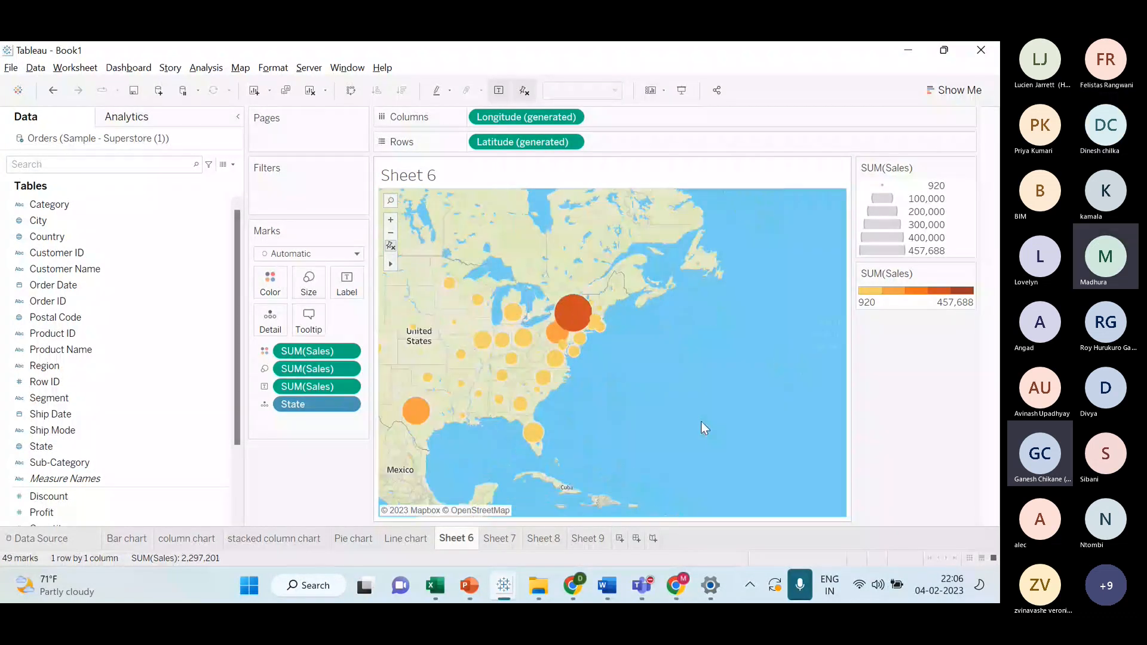
scroll(672, 432, "up", 1)
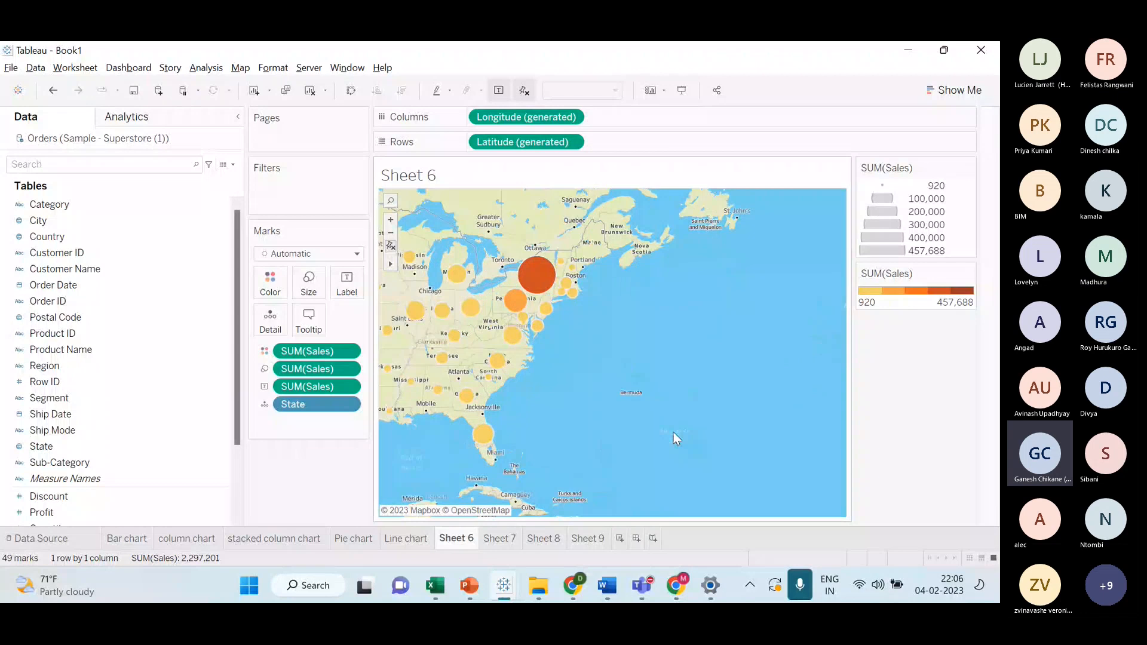
scroll(672, 432, "up", 1)
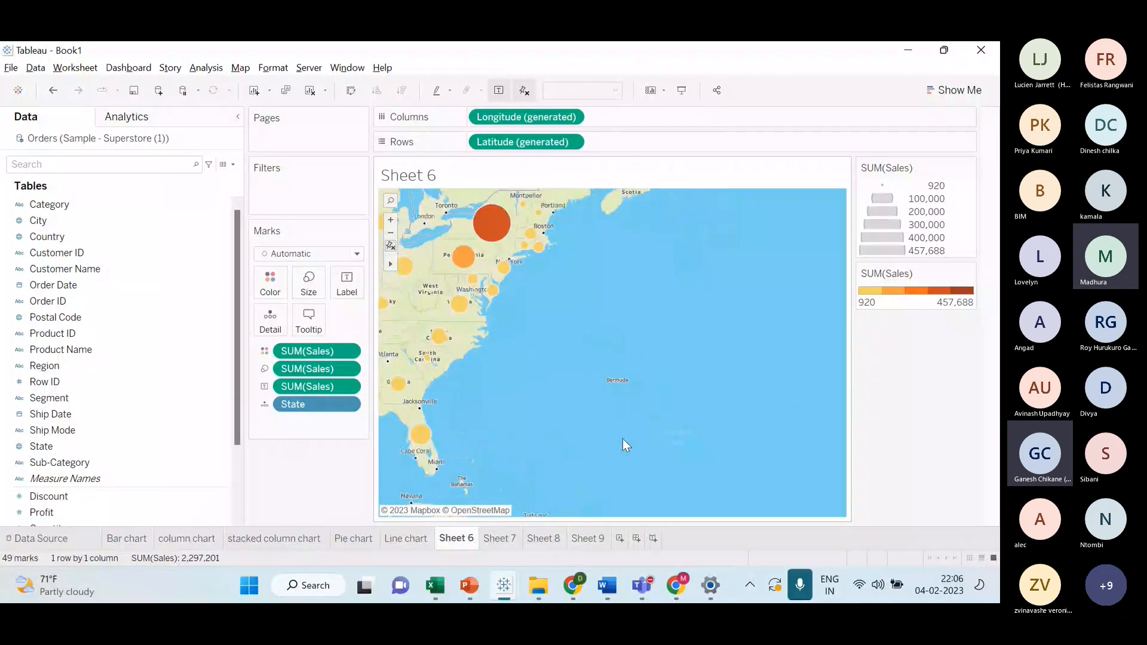